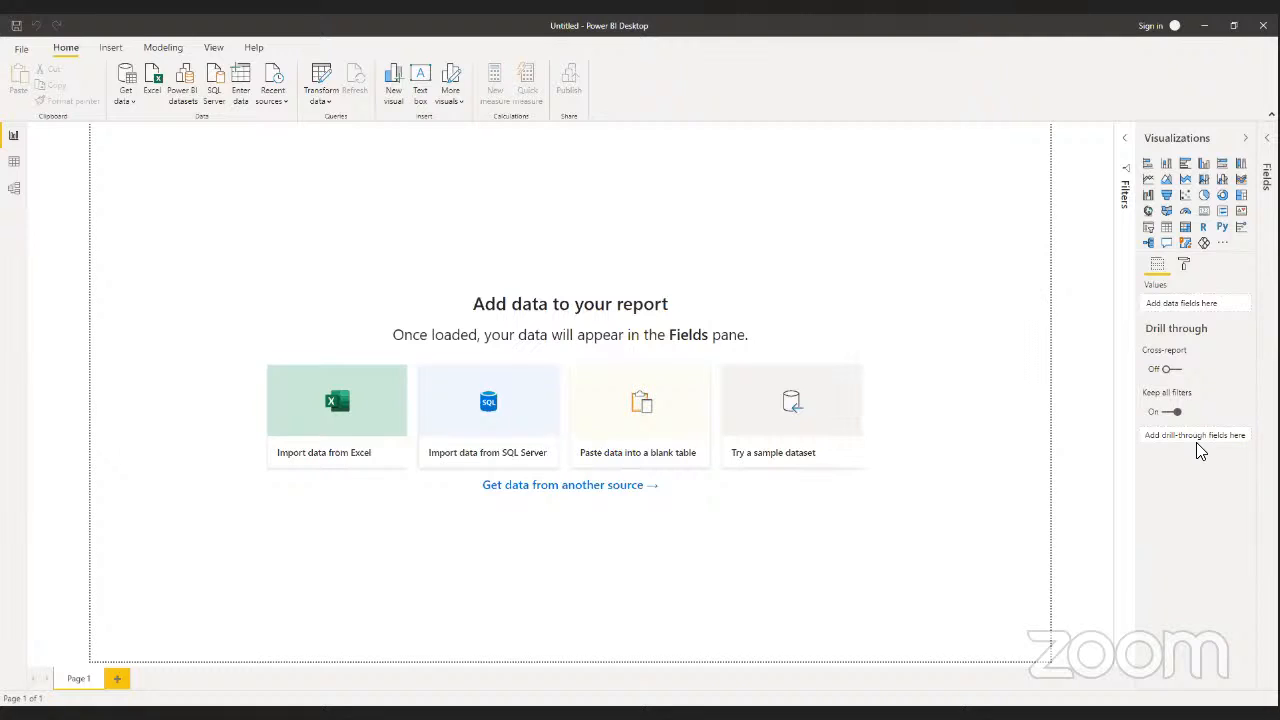
# - Import the US Superstore workbook from Downloads > Mentorship Programme > Power BI Tutorial > Data Sources and open its Orders table for transformation
pyautogui.click(123, 100)
pyautogui.click(151, 141)
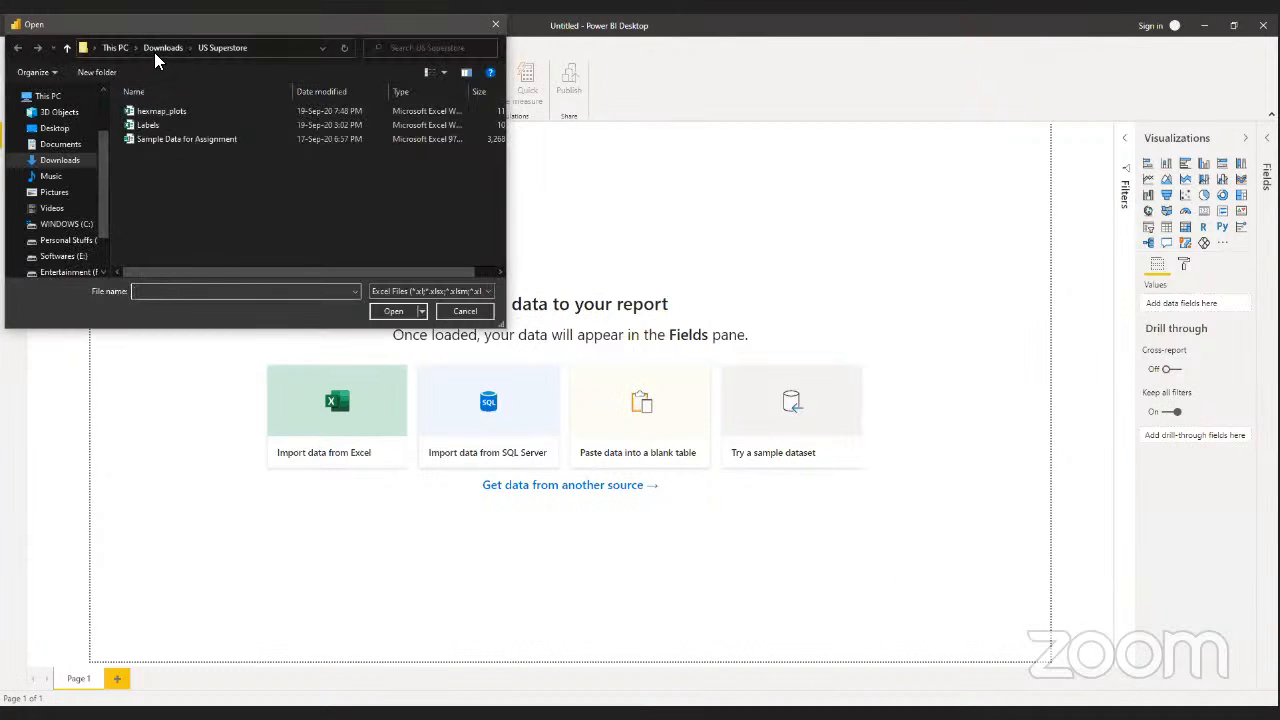
pyautogui.click(160, 47)
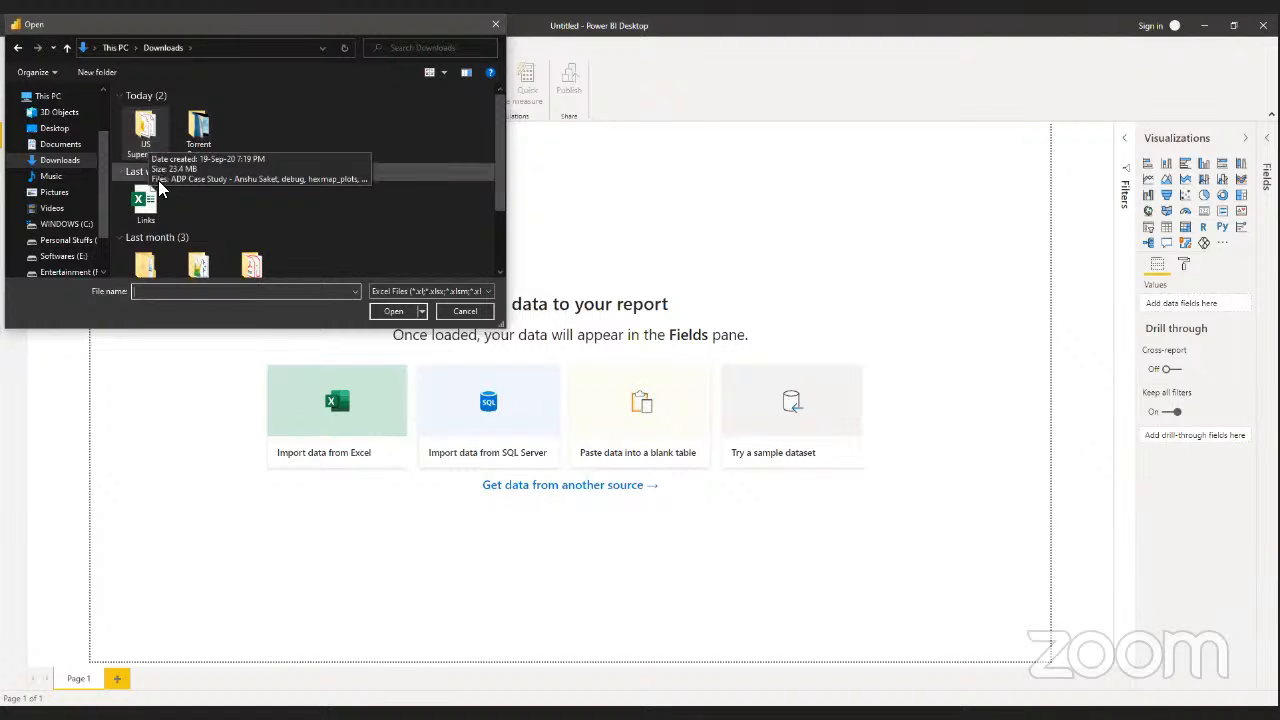
pyautogui.scroll(-2, 157, 233)
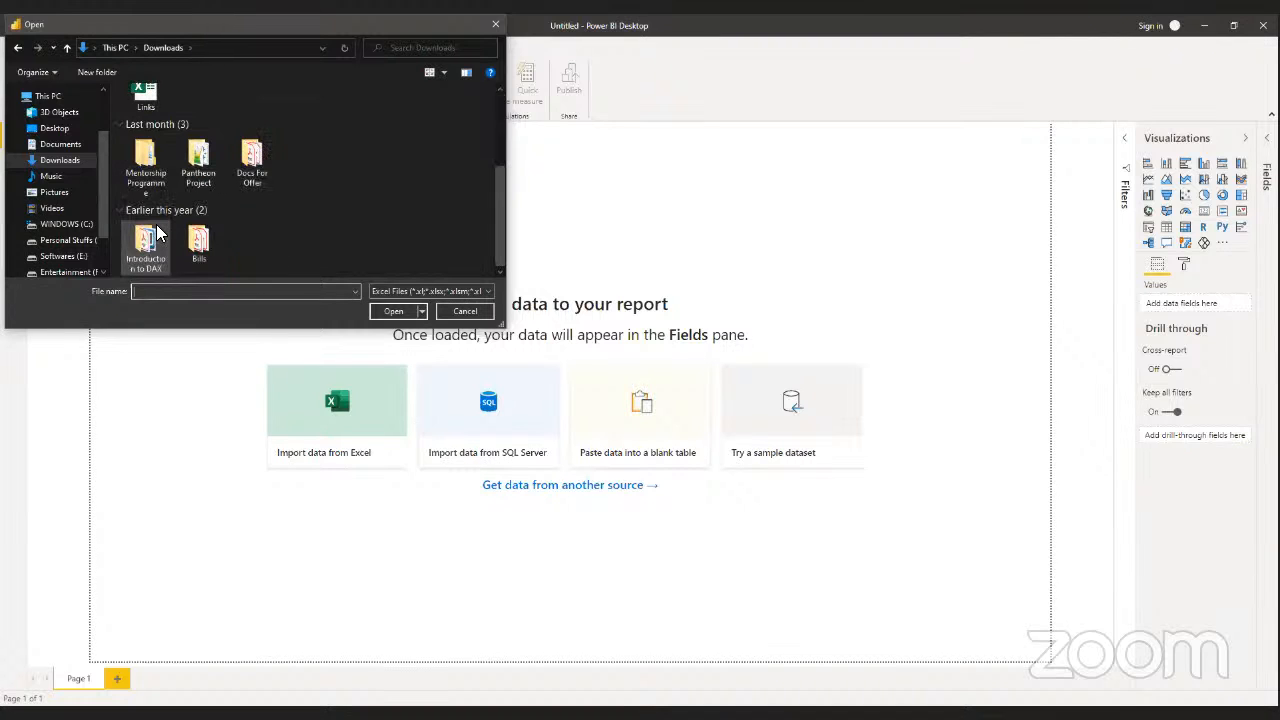
pyautogui.doubleClick(145, 160)
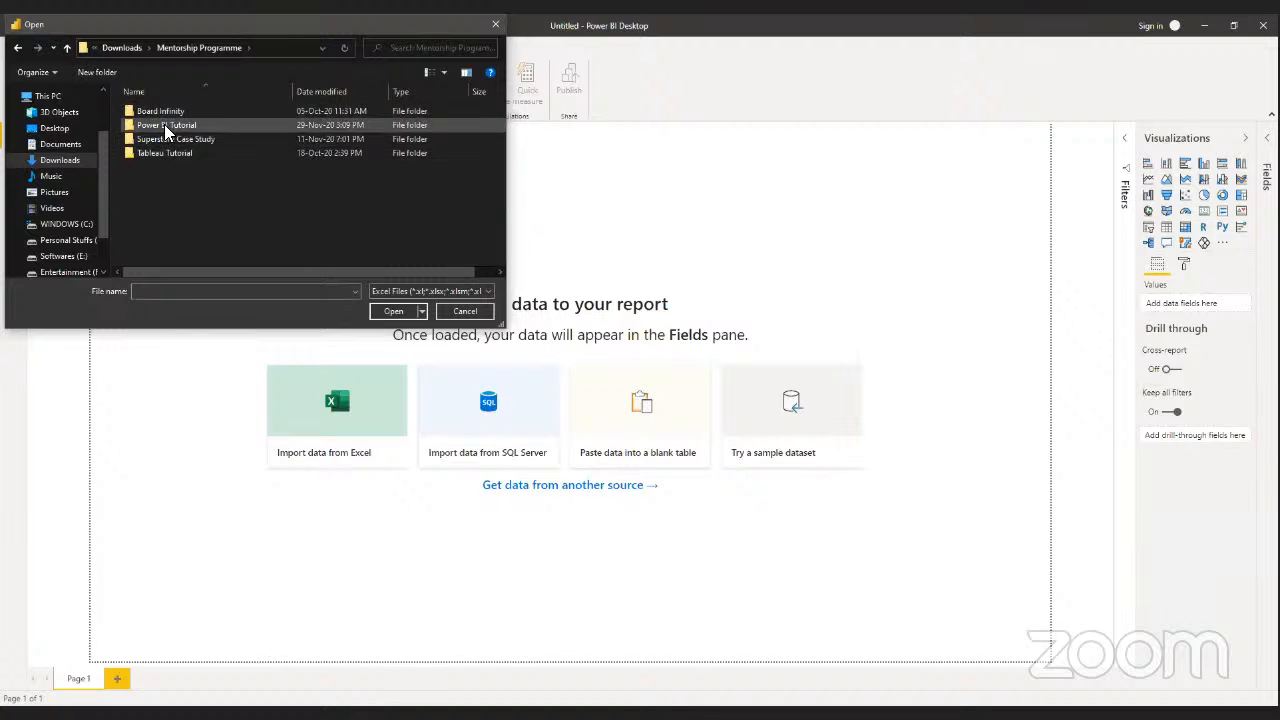
pyautogui.doubleClick(164, 124)
pyautogui.doubleClick(157, 113)
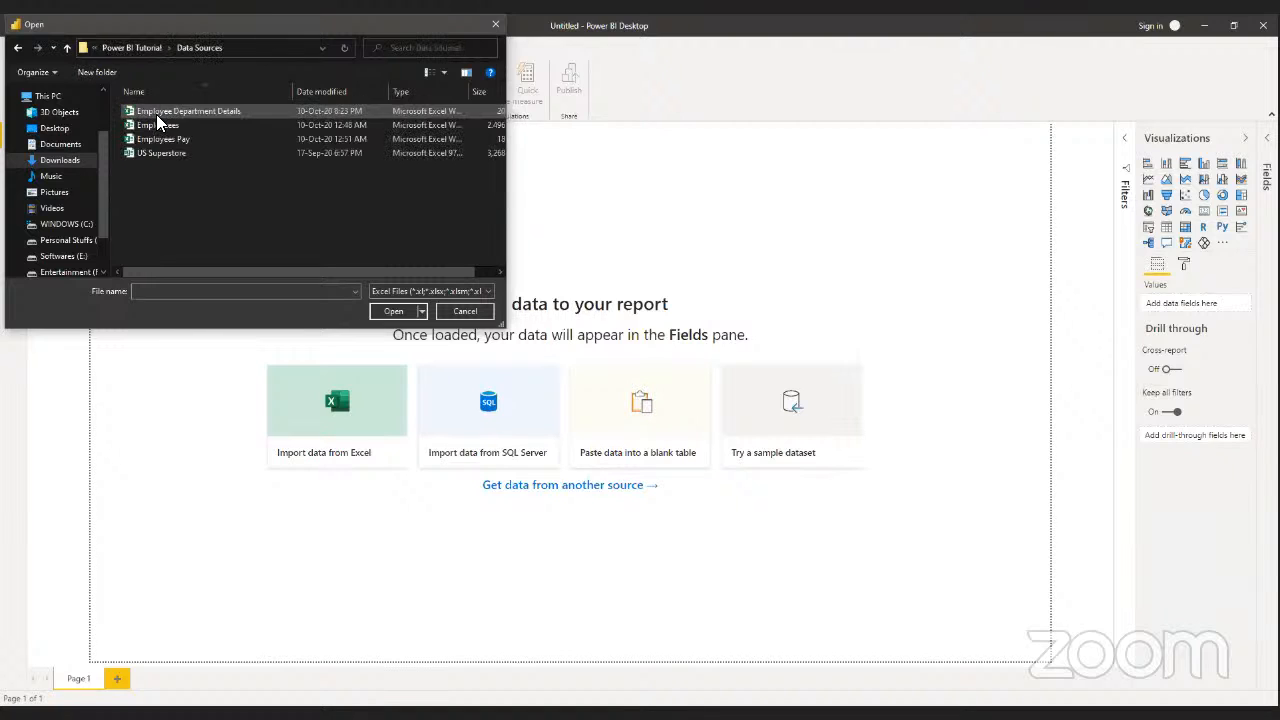
pyautogui.click(164, 152)
pyautogui.doubleClick(164, 155)
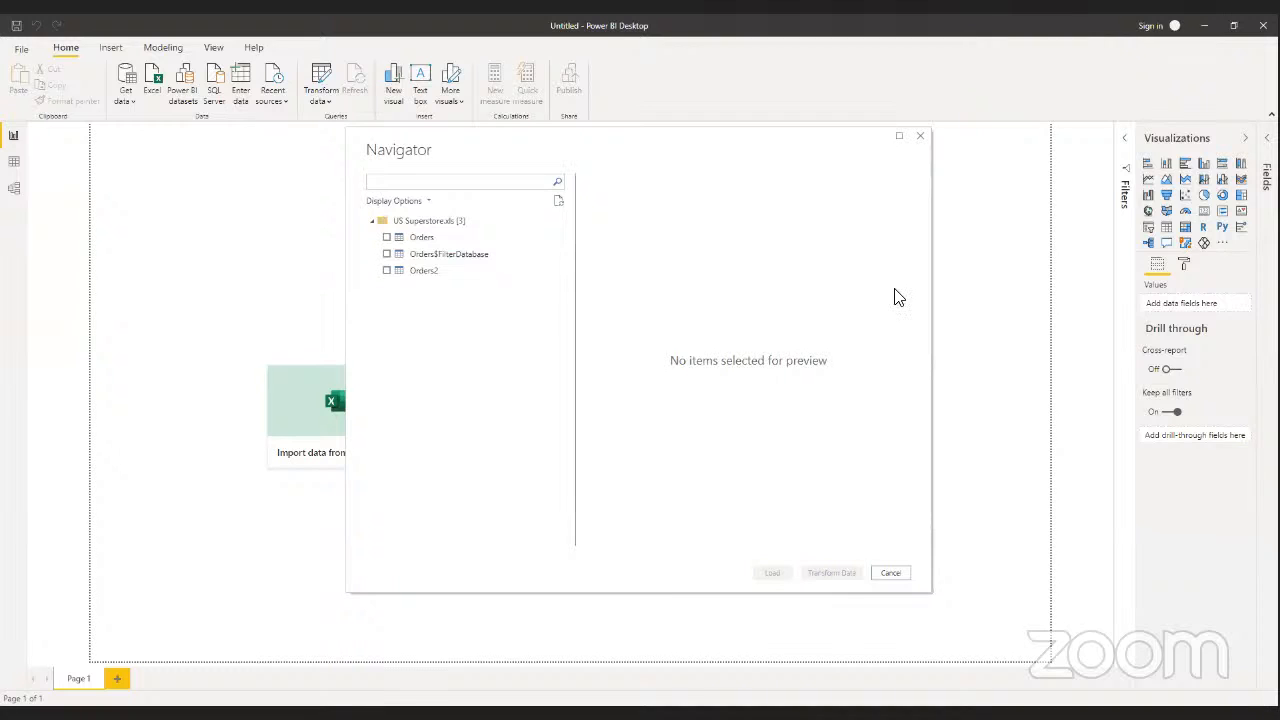
pyautogui.click(387, 237)
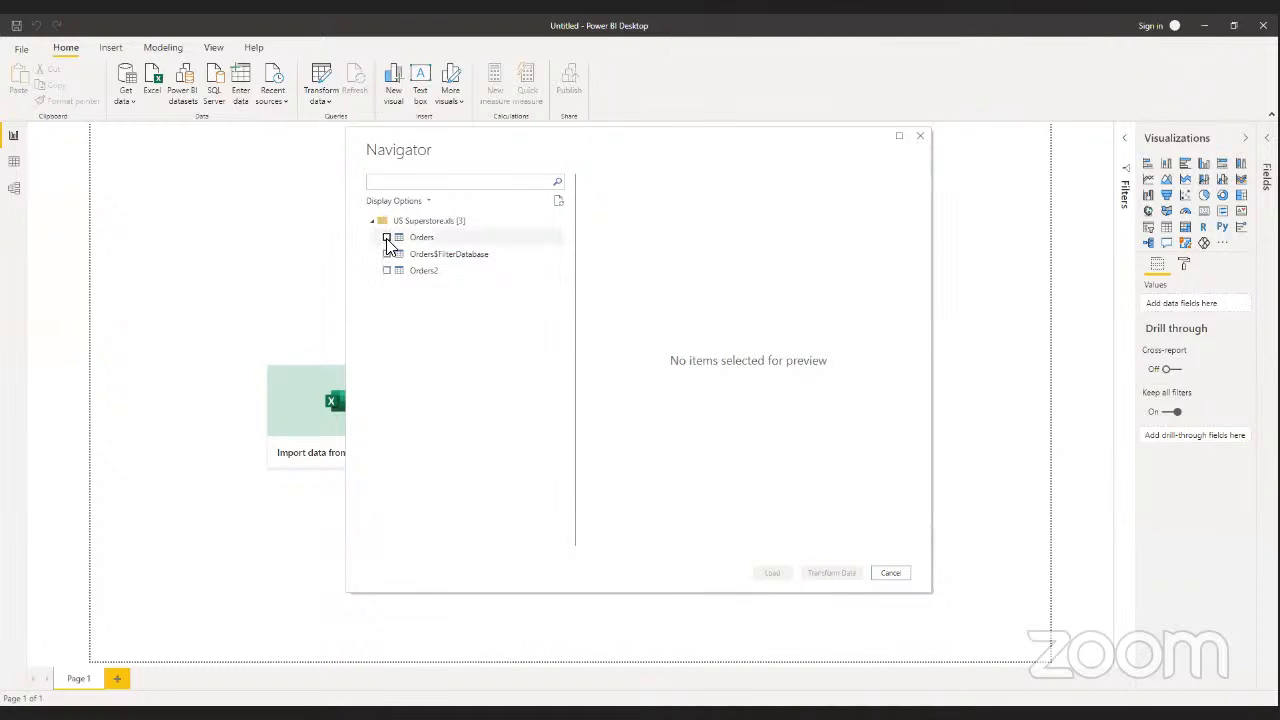
pyautogui.click(825, 574)
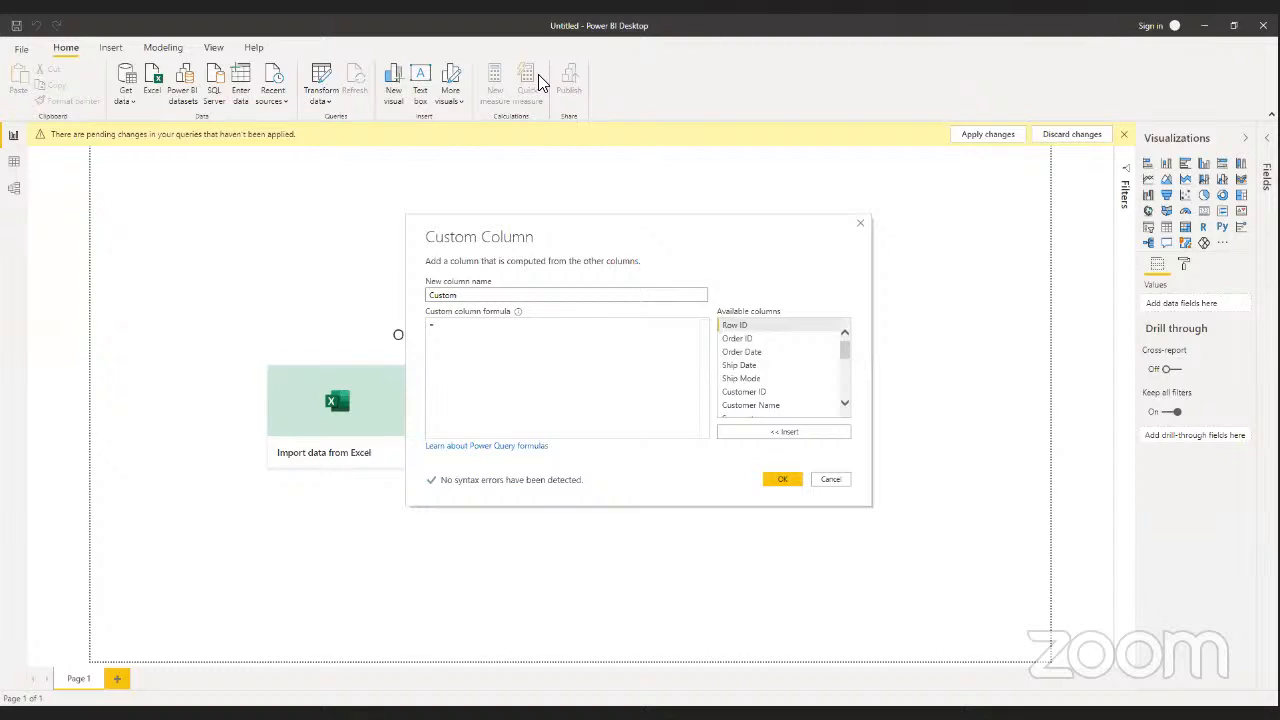
# - Add a custom column named Revenue with the formula [Sales]+[Profit] and apply the pending query changes to the report
pyautogui.write('Revenue')
pyautogui.press('Tab')
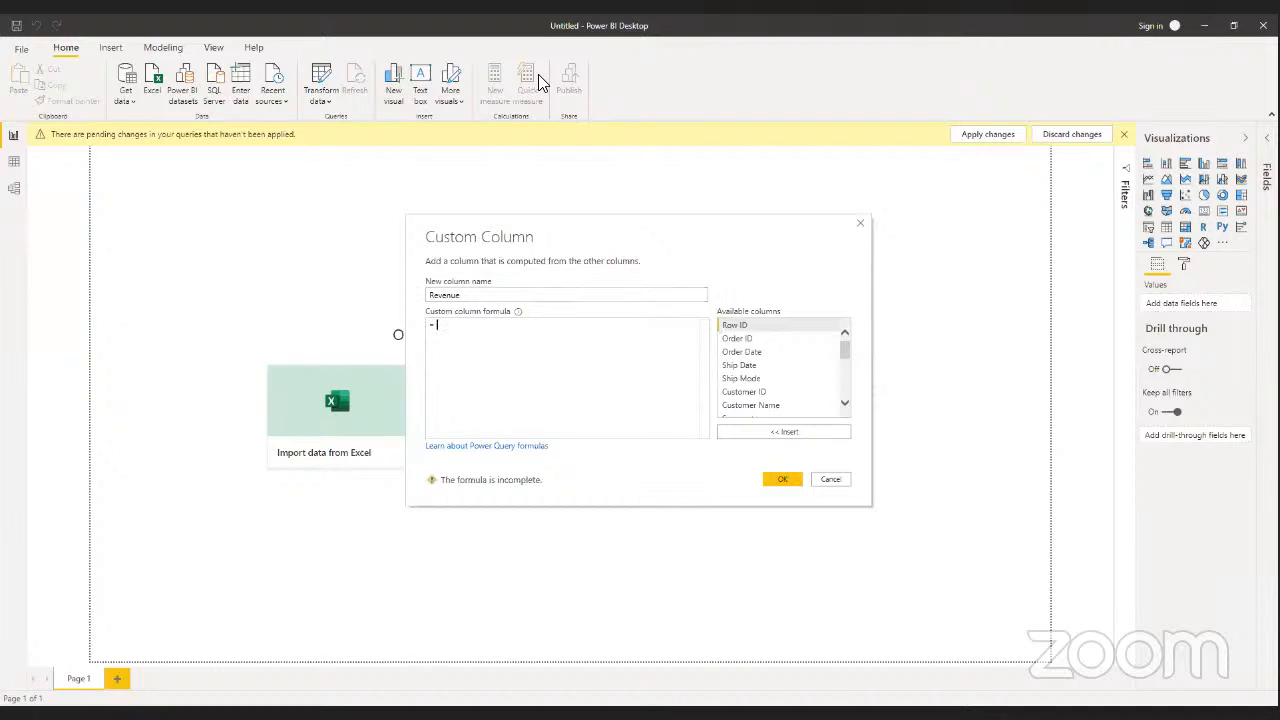
pyautogui.write('Sa')
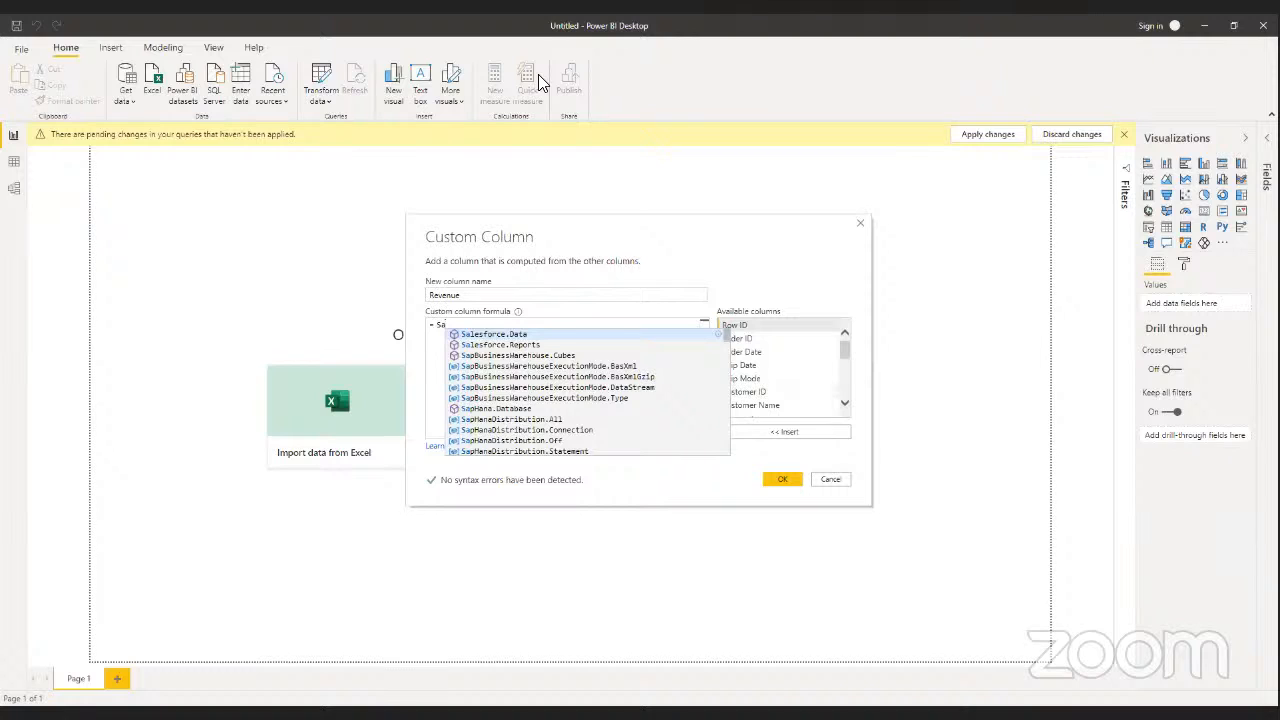
pyautogui.write('les')
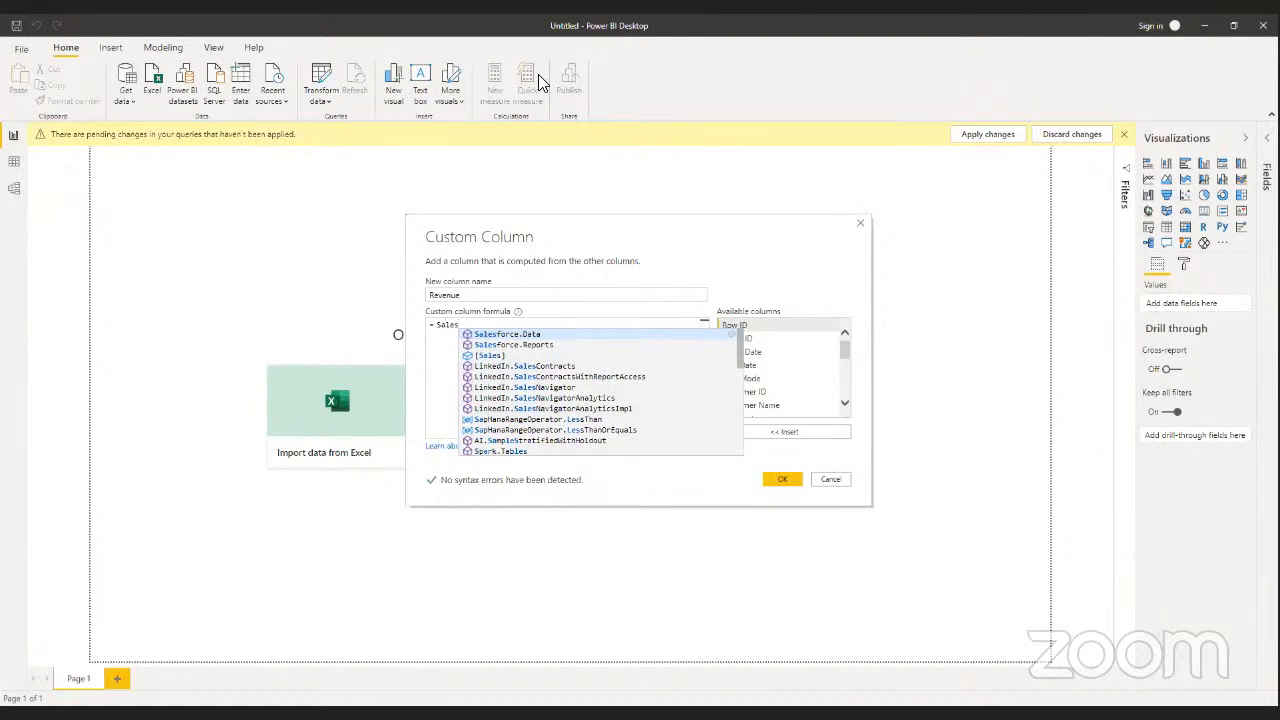
pyautogui.press('Down')
pyautogui.press('Down')
pyautogui.press('Return')
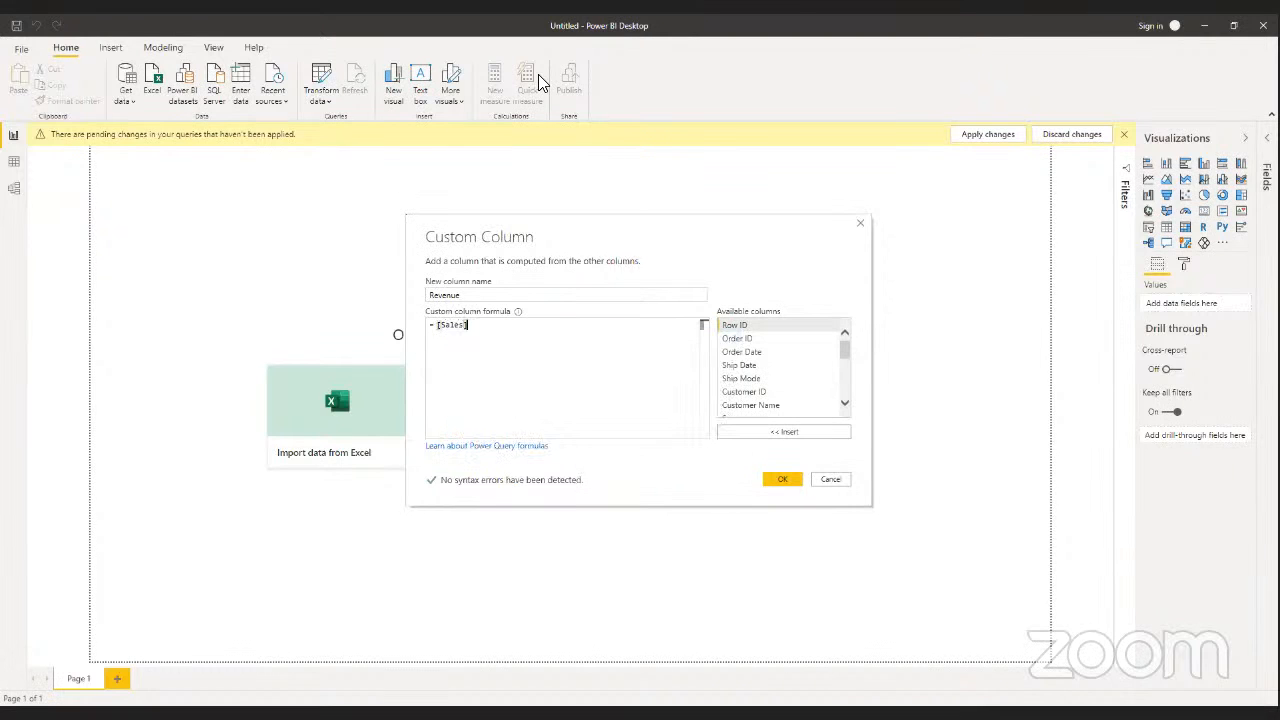
pyautogui.write('+')
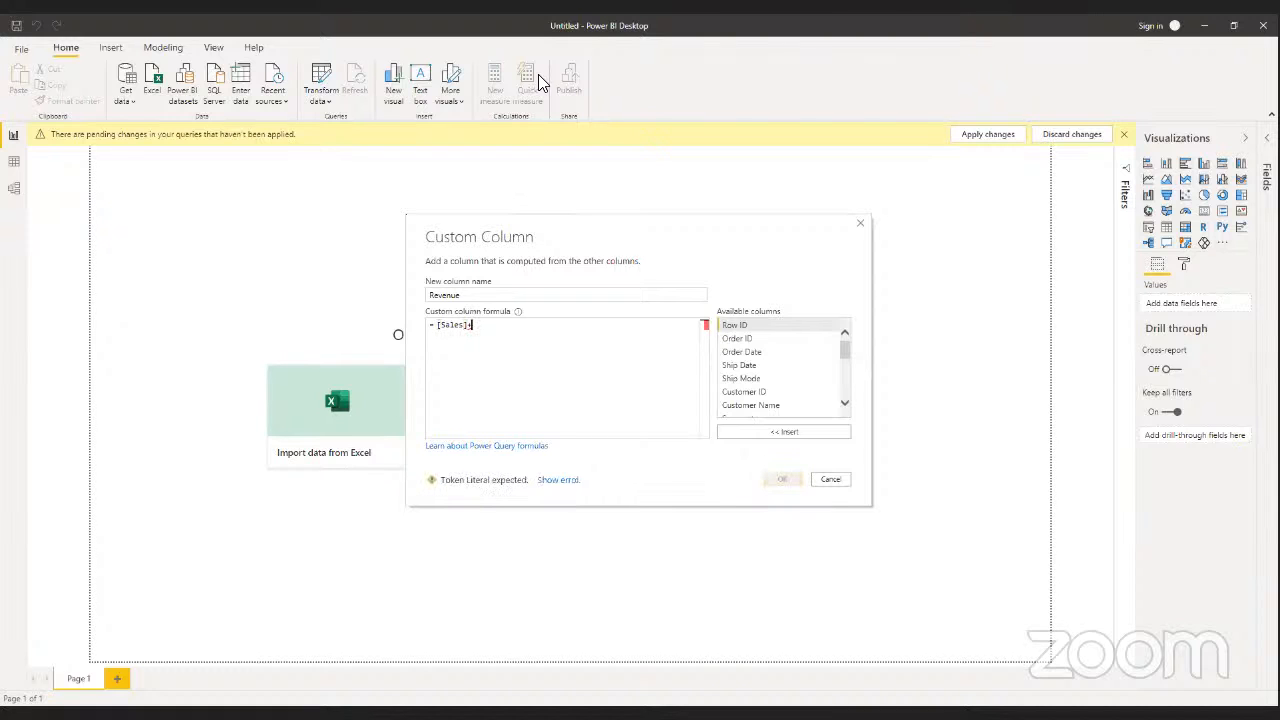
pyautogui.write('Profit')
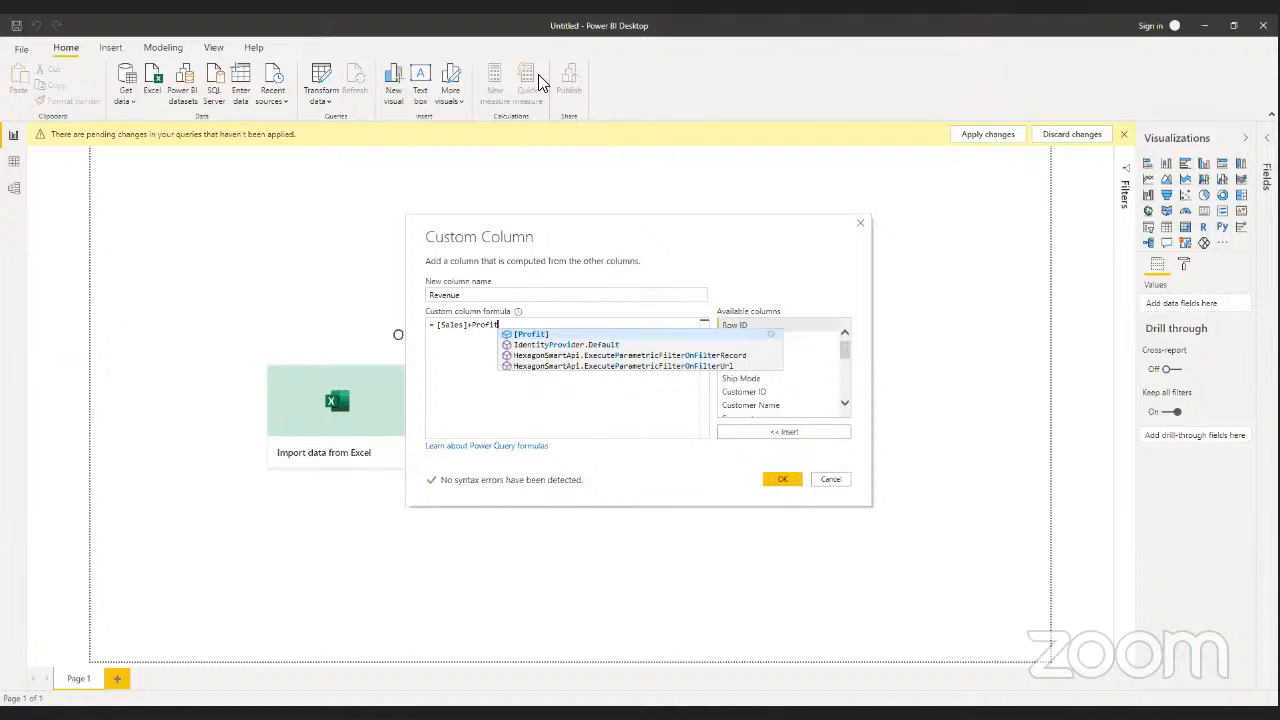
pyautogui.press('Return')
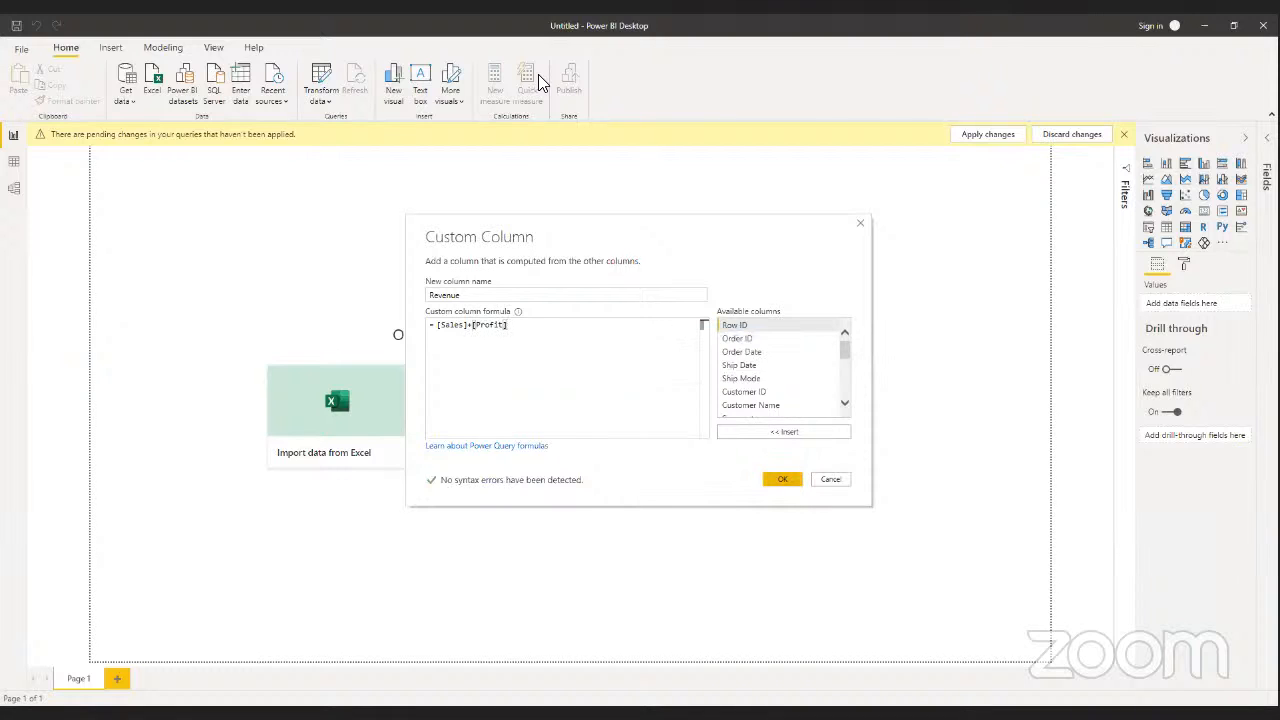
pyautogui.click(782, 479)
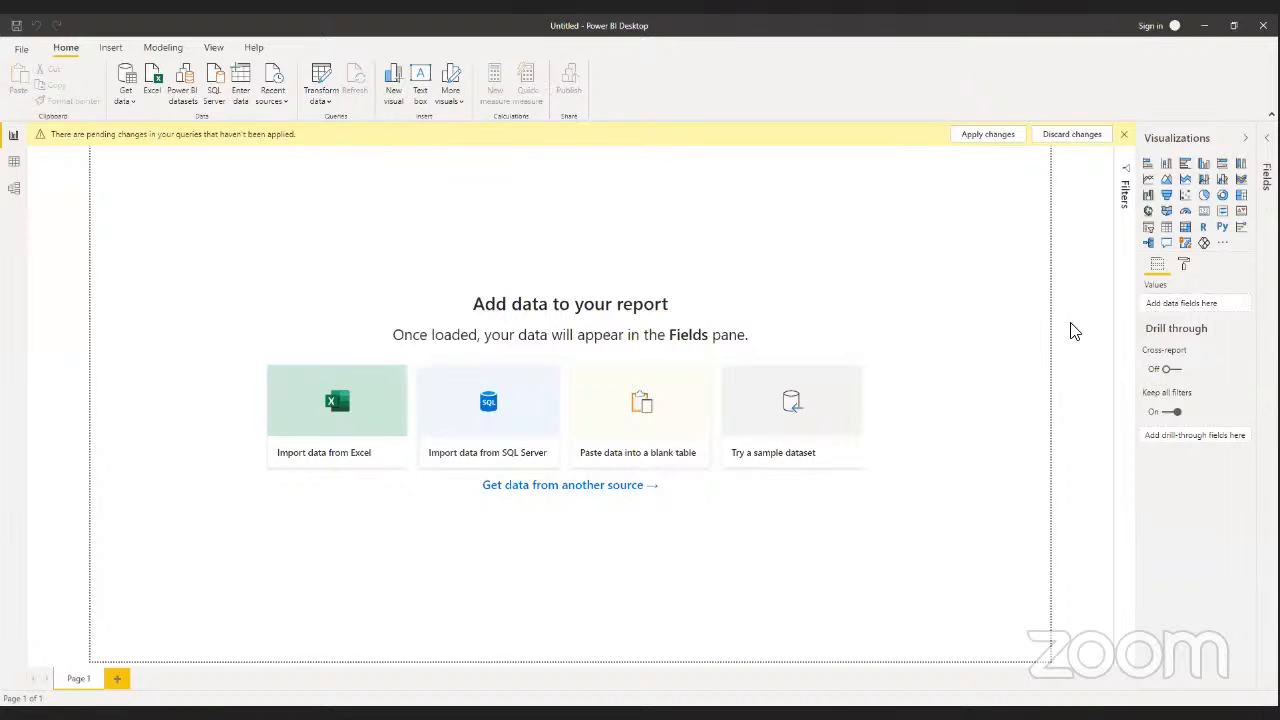
pyautogui.click(970, 135)
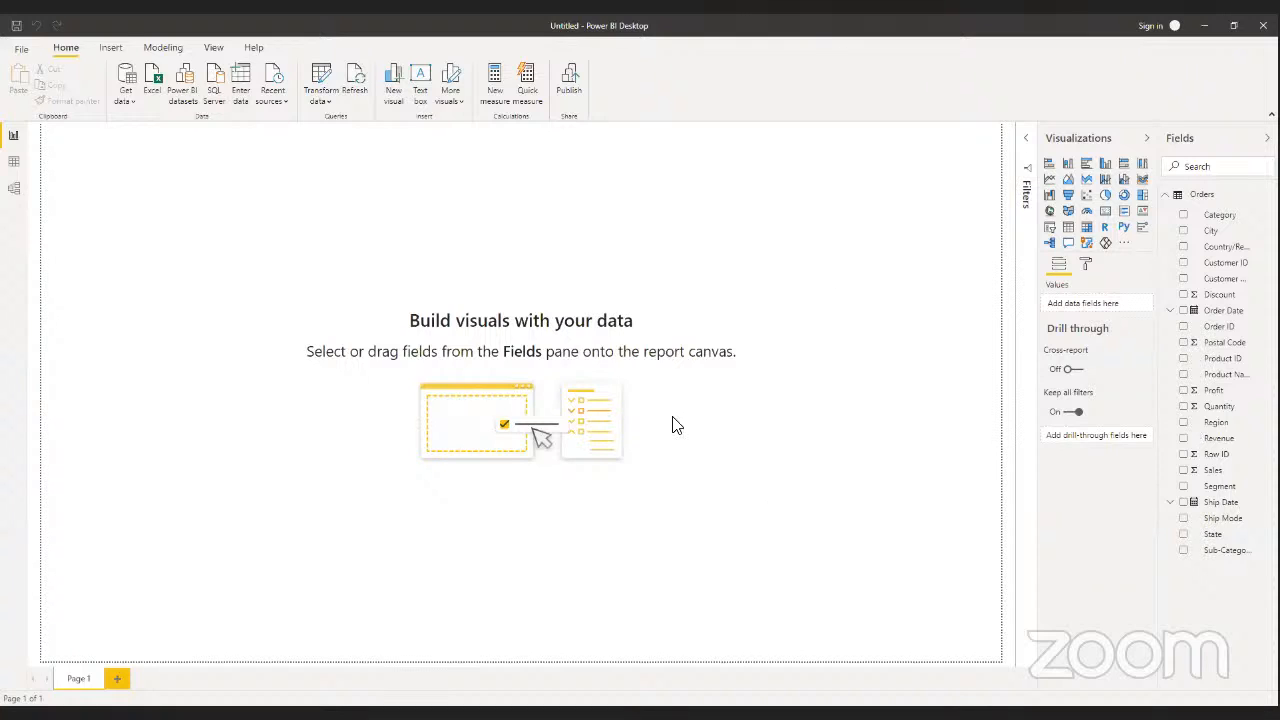
# - Save the report as Session 3 in the Power BI Tutorial folder
pyautogui.click(21, 48)
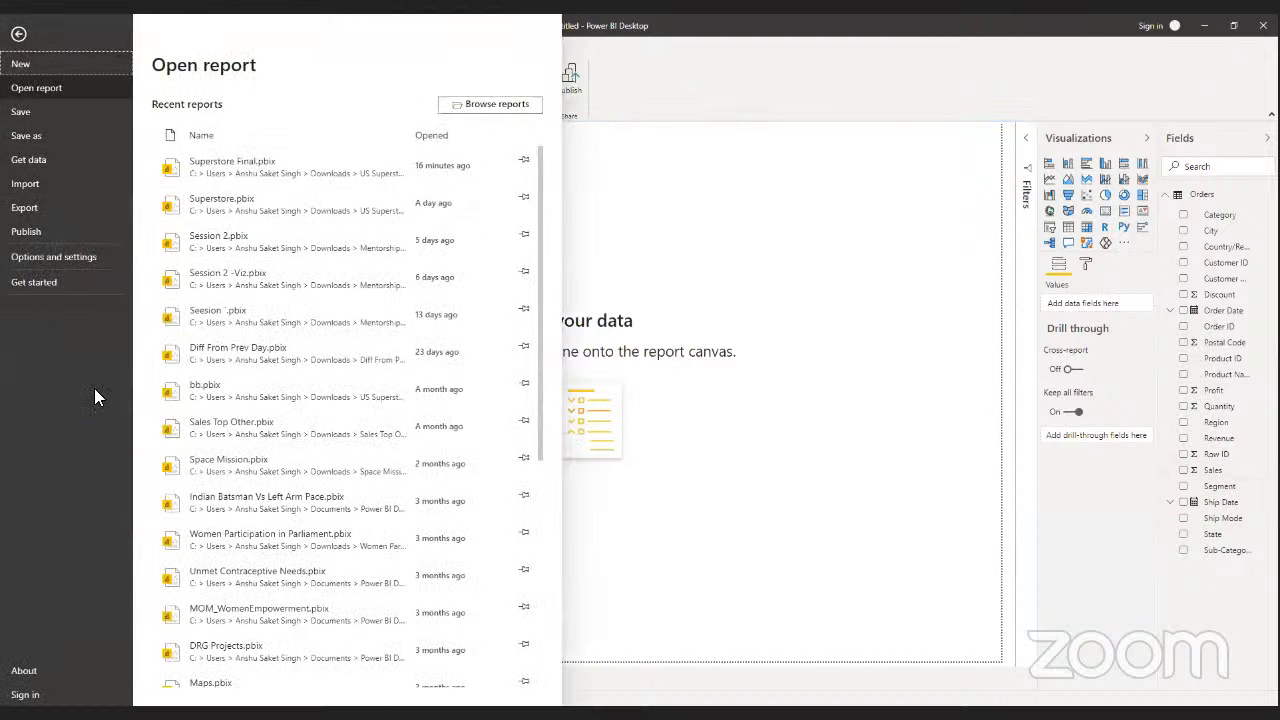
pyautogui.click(31, 139)
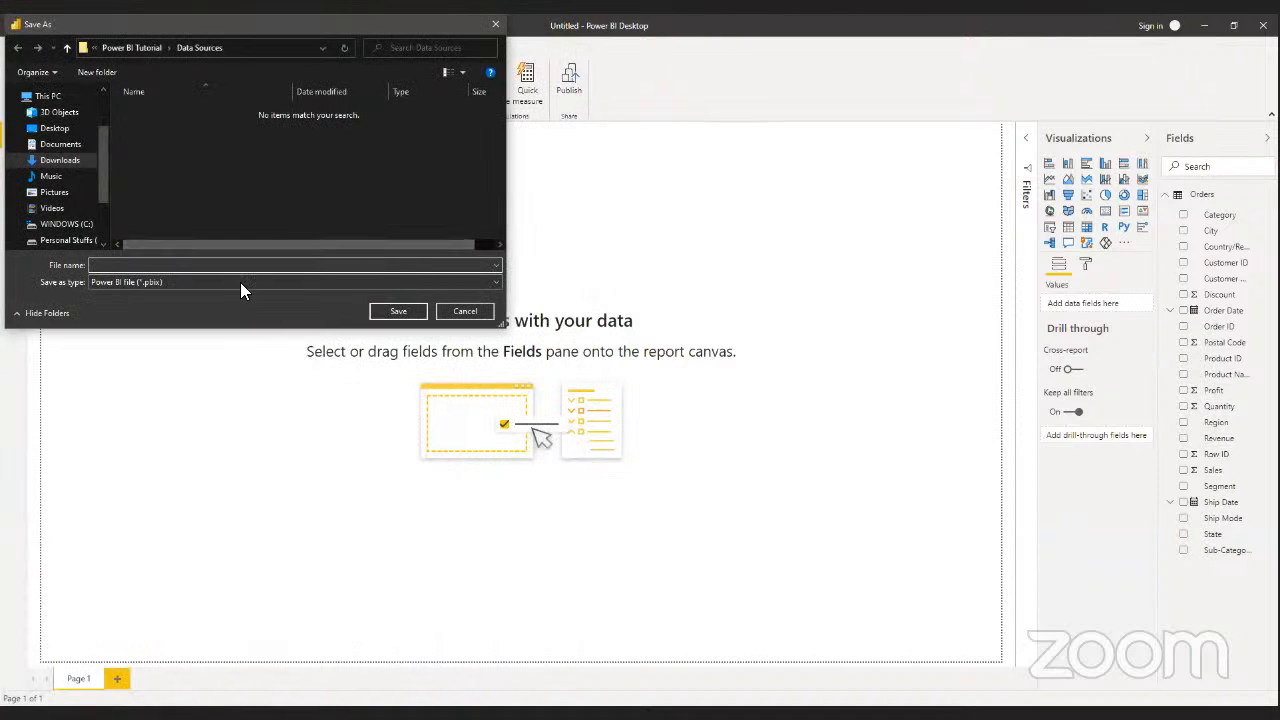
pyautogui.click(132, 50)
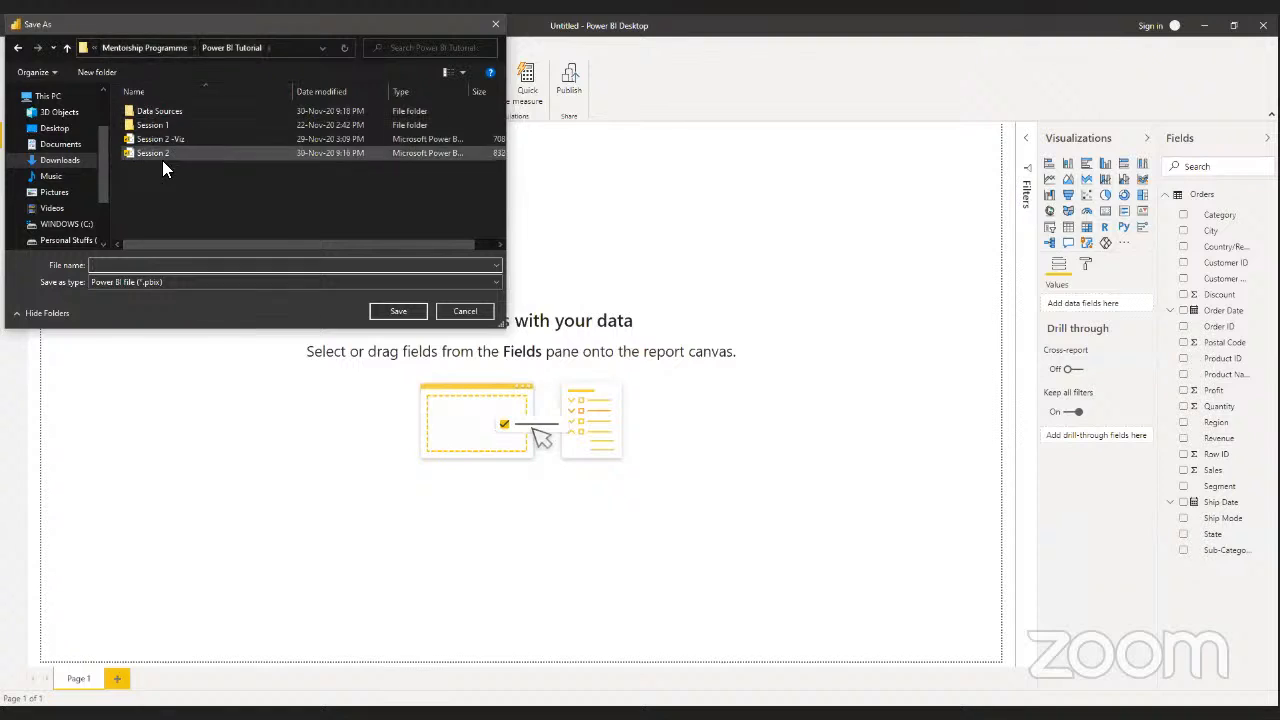
pyautogui.write('Session 3')
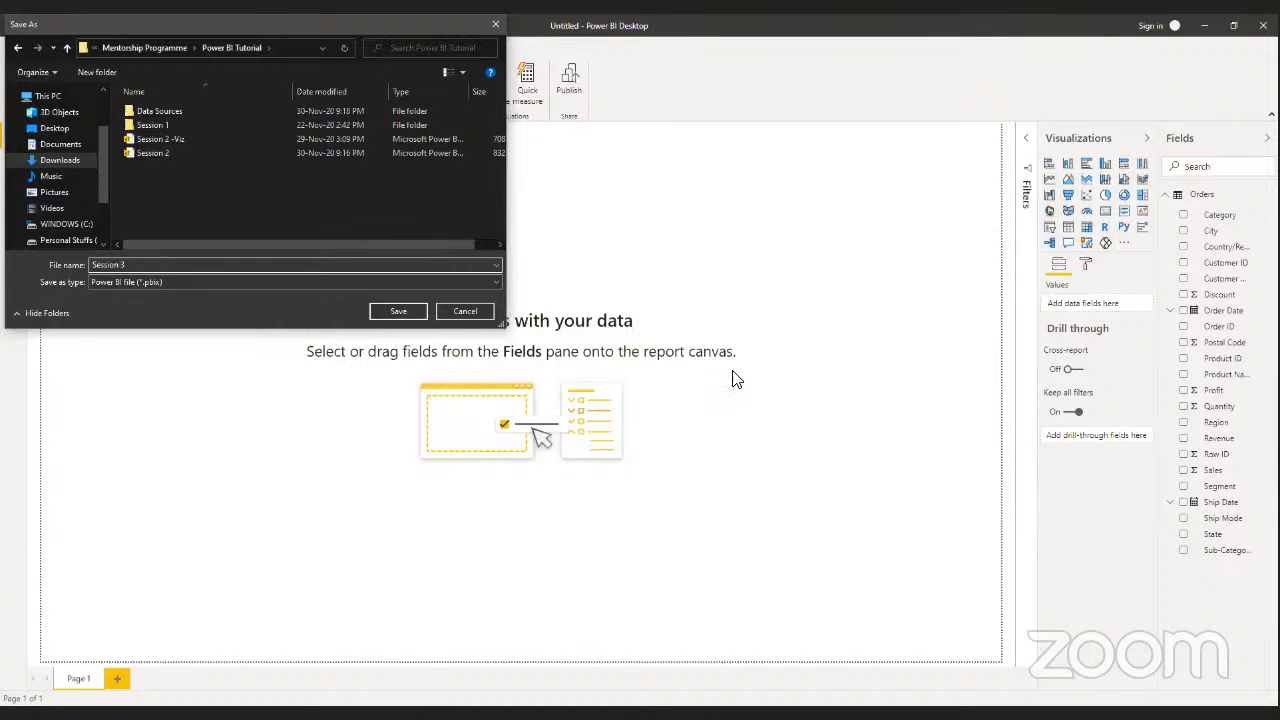
pyautogui.press('Return')
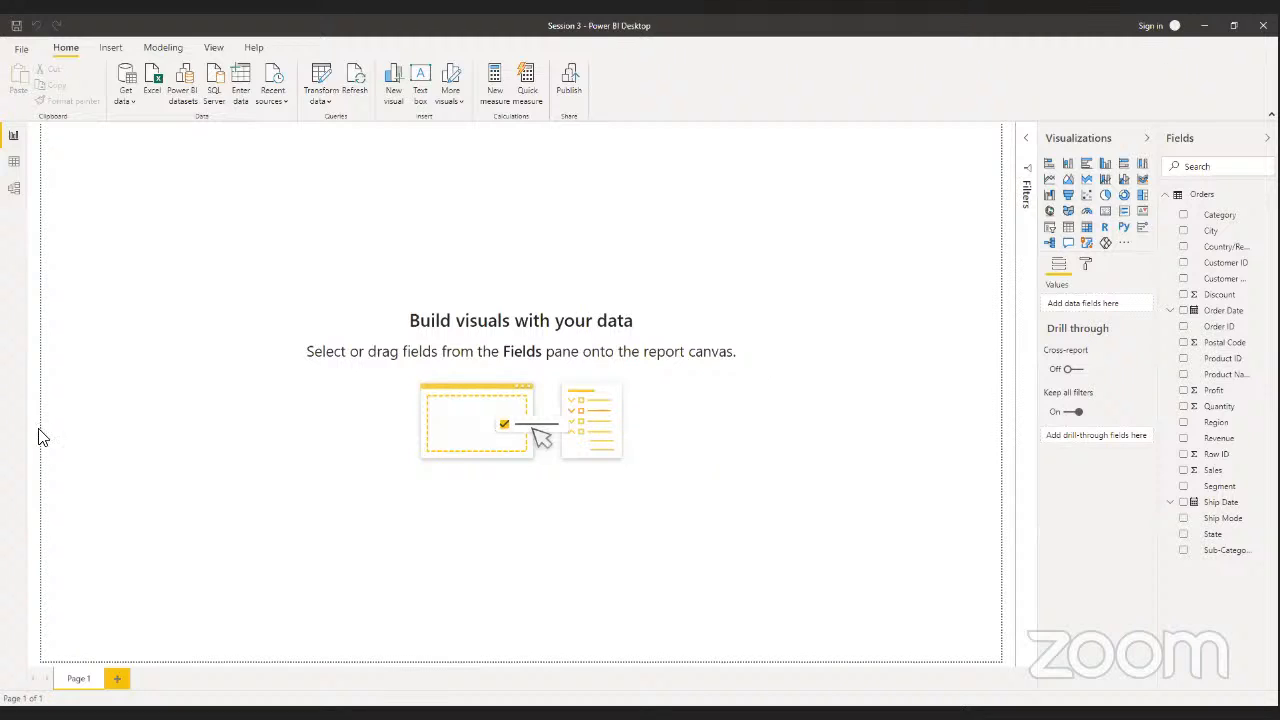
pyautogui.click(20, 194)
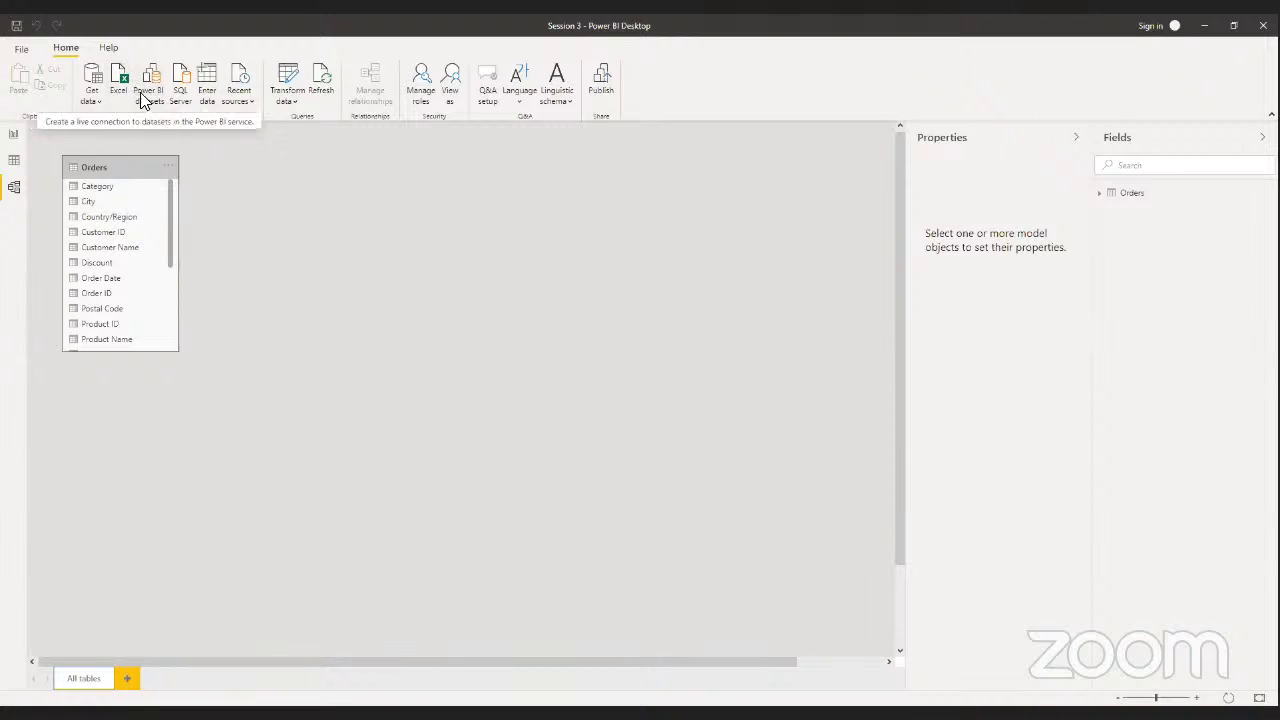
pyautogui.click(211, 91)
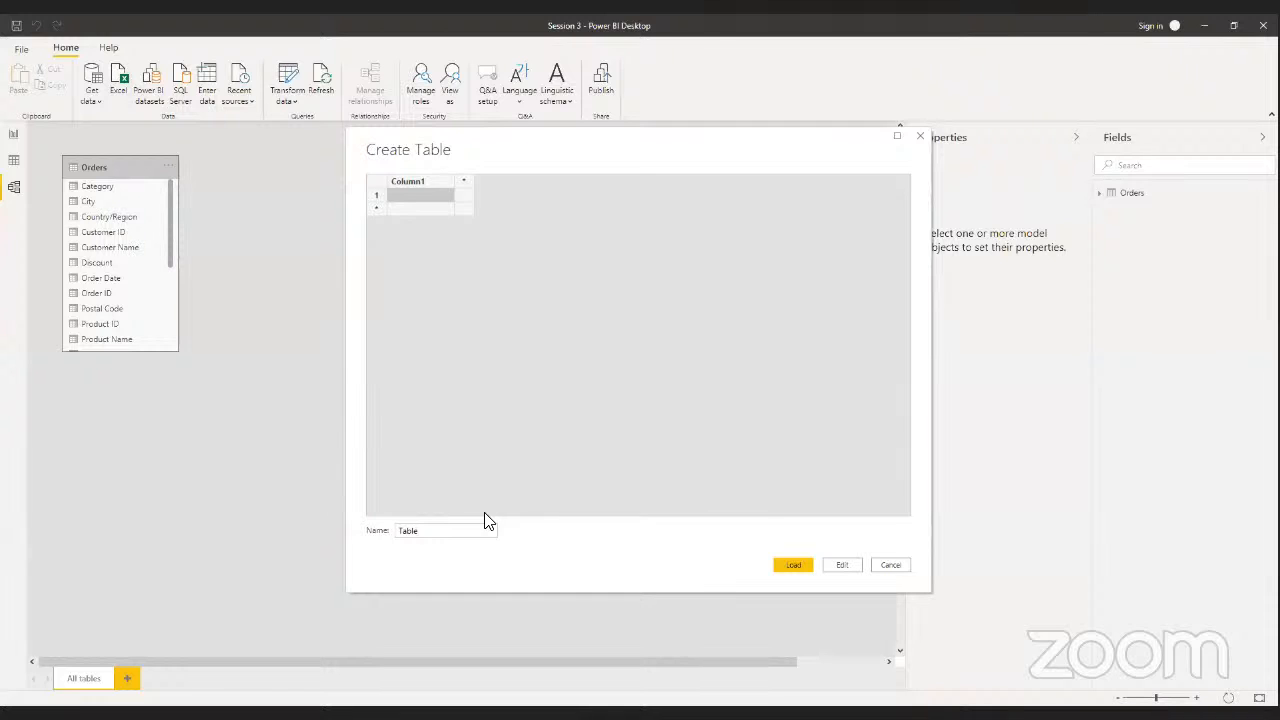
pyautogui.click(919, 138)
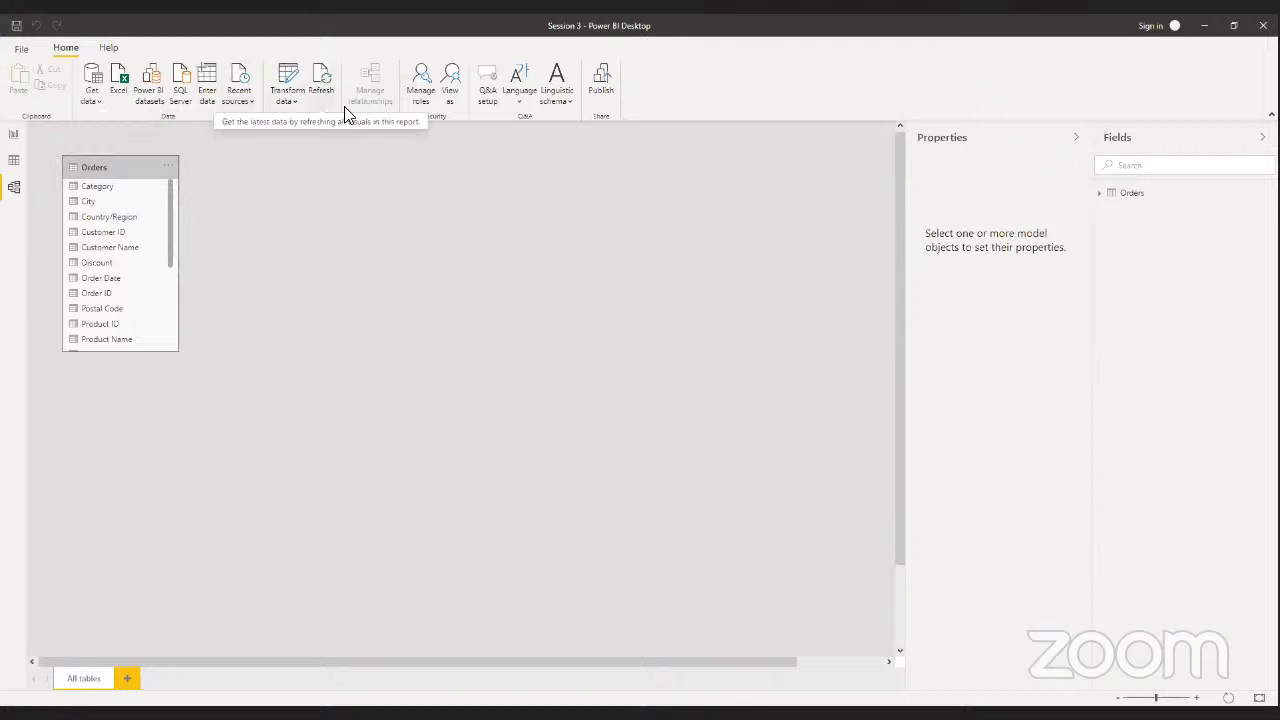
pyautogui.click(14, 160)
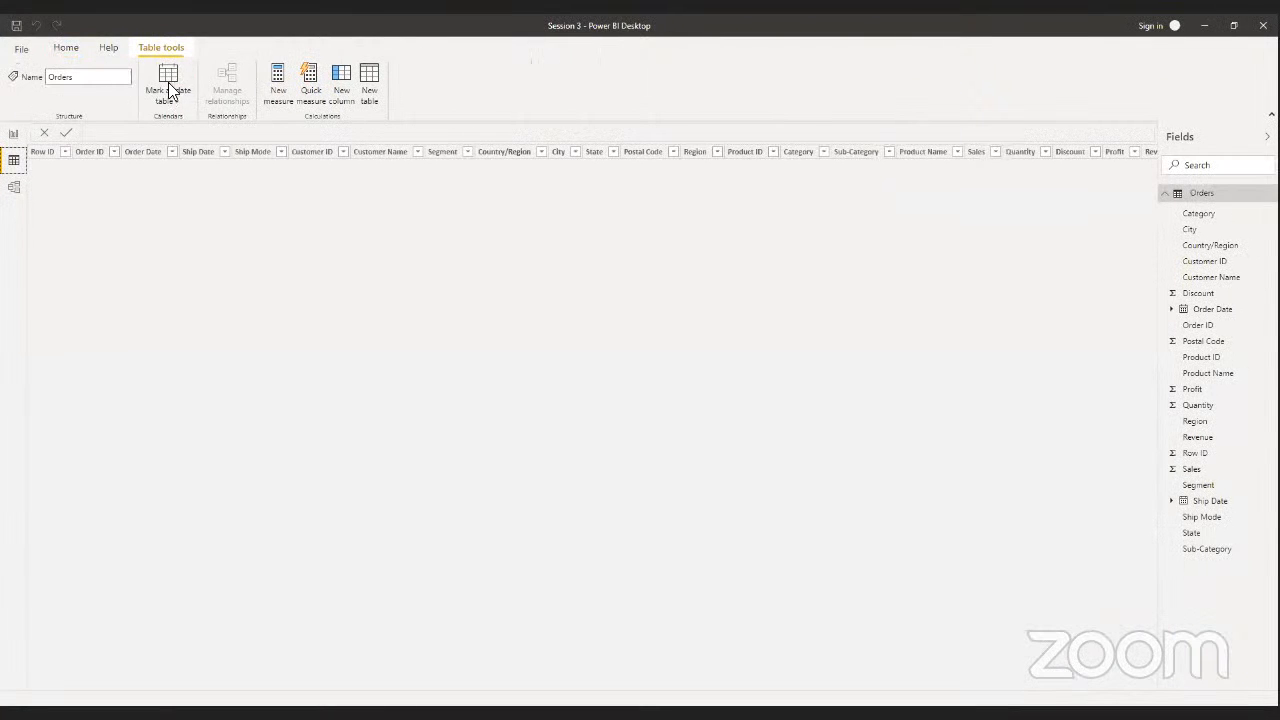
pyautogui.click(13, 136)
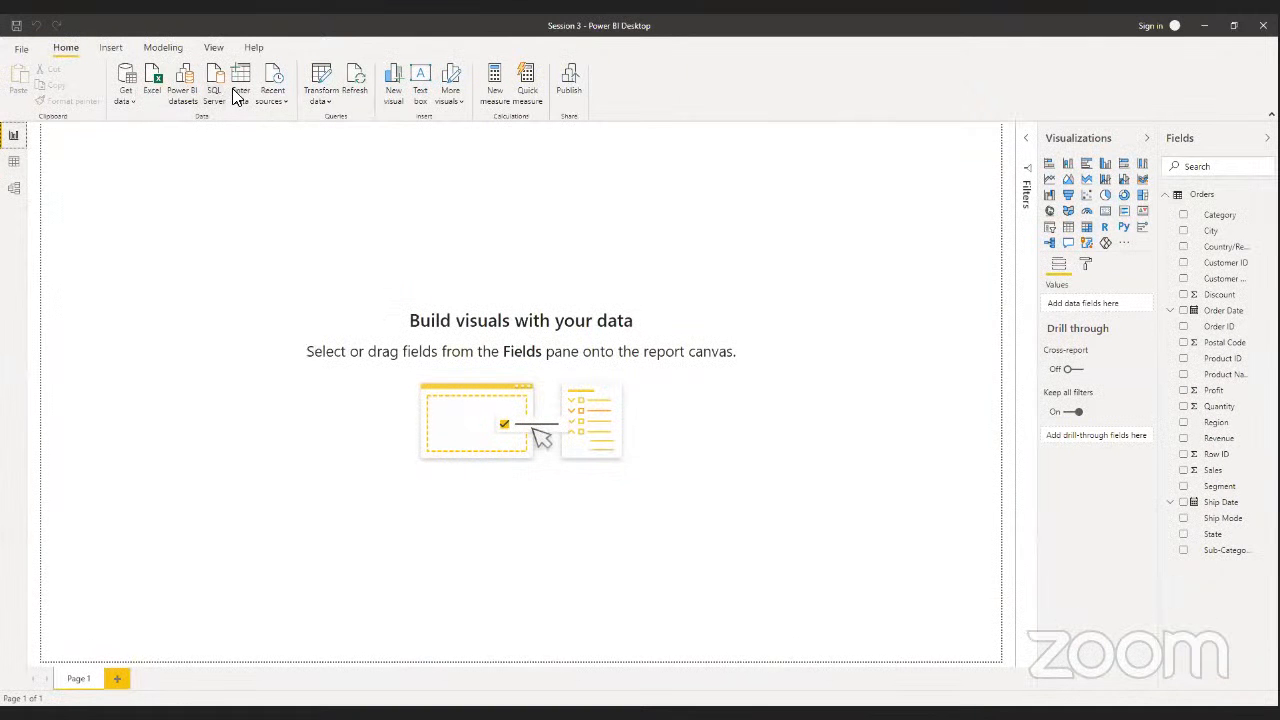
pyautogui.click(110, 48)
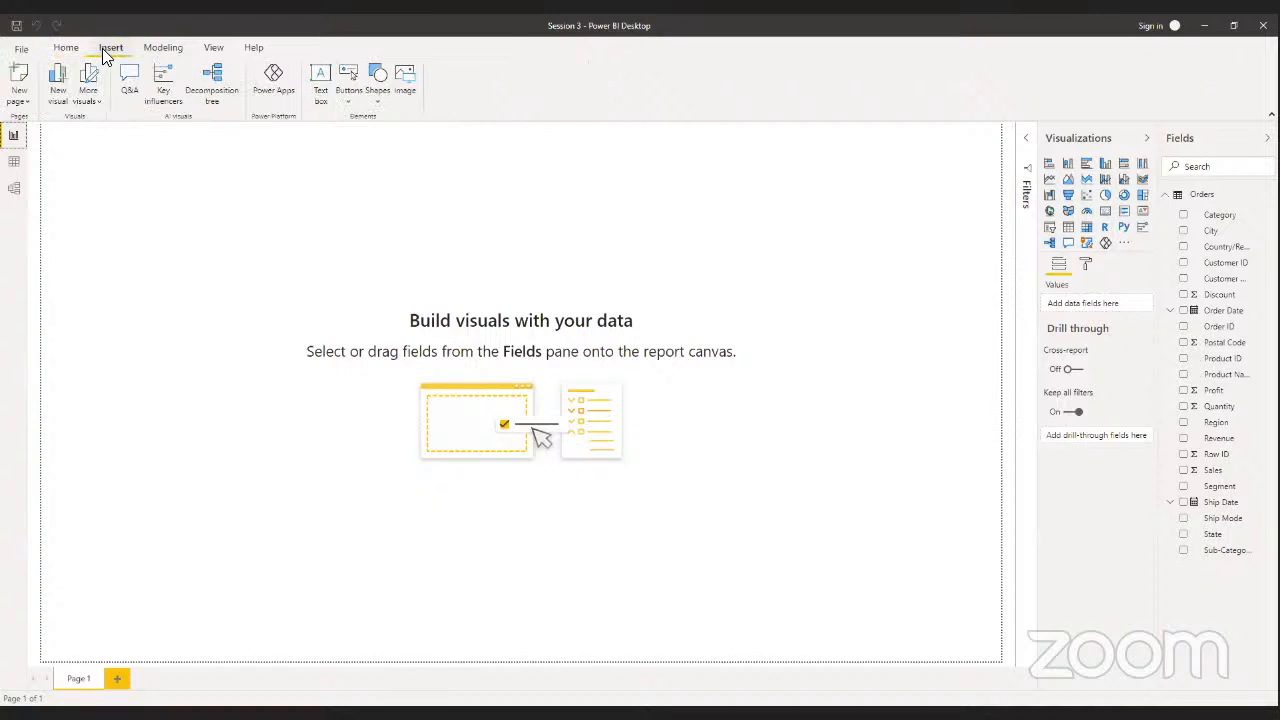
pyautogui.click(63, 50)
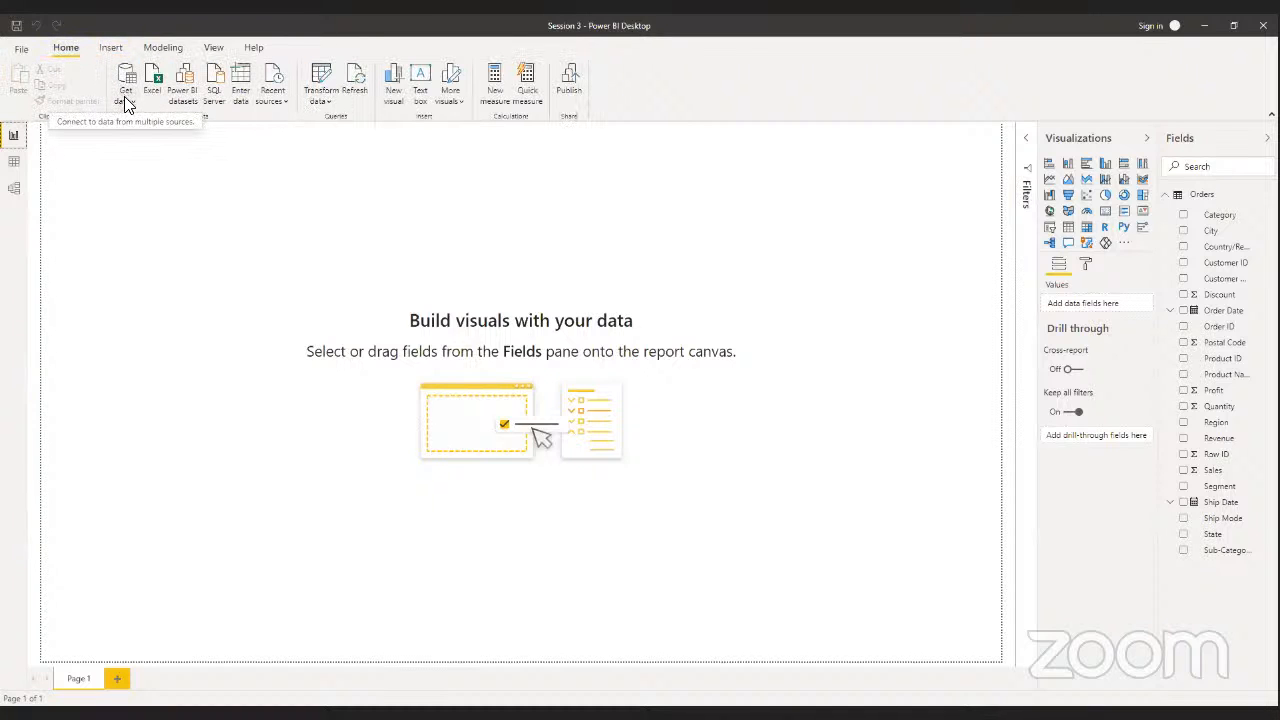
pyautogui.click(178, 47)
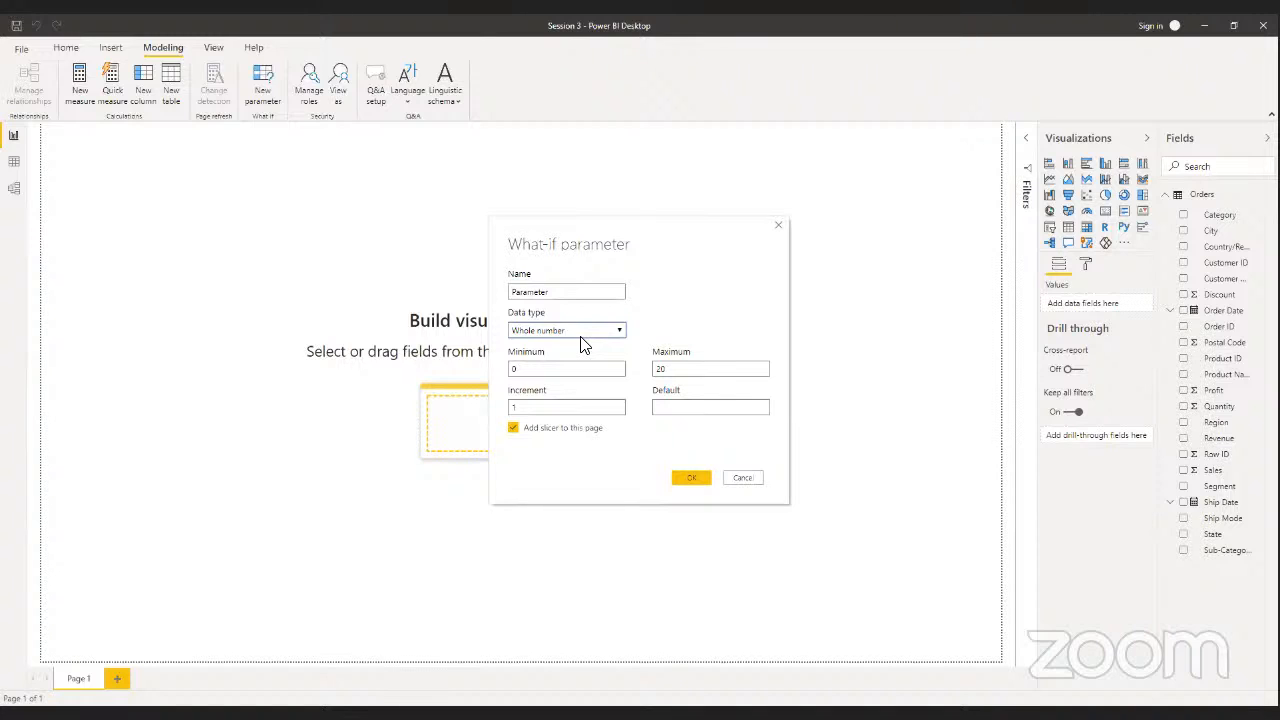
pyautogui.click(778, 228)
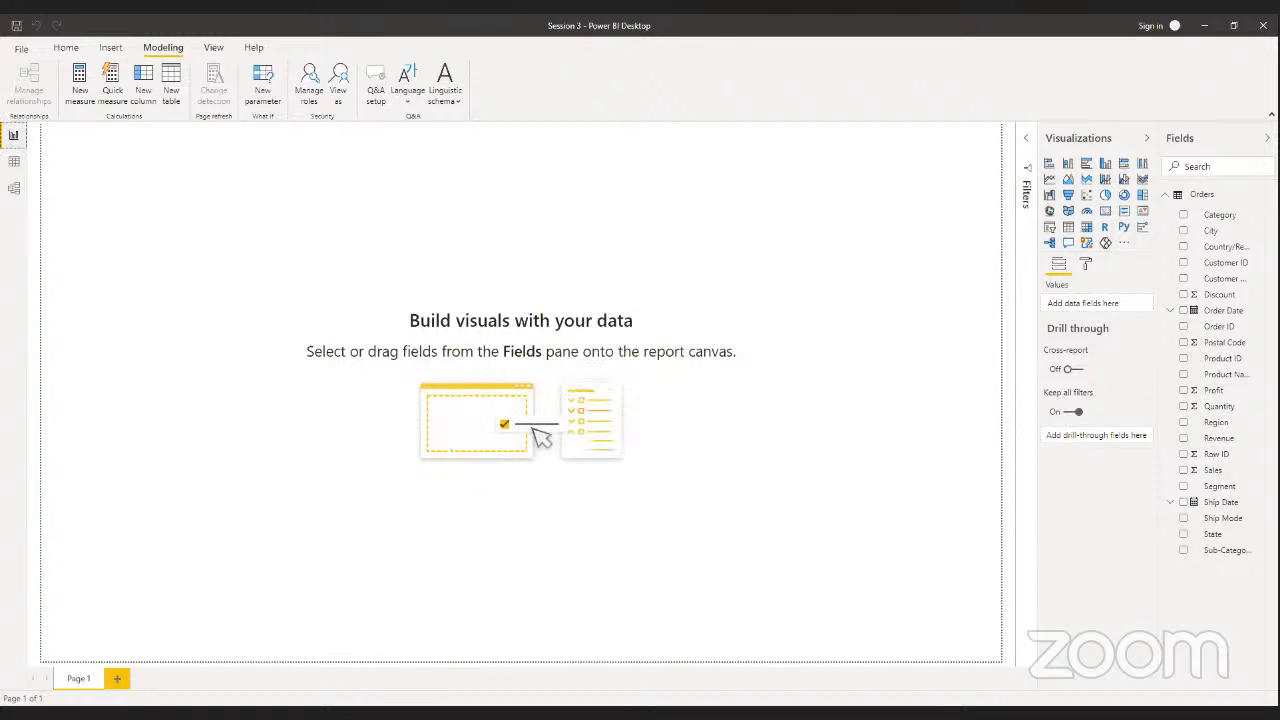
# - Start a manually entered table in the model with two columns named ParameterID and Parameter
pyautogui.click(14, 188)
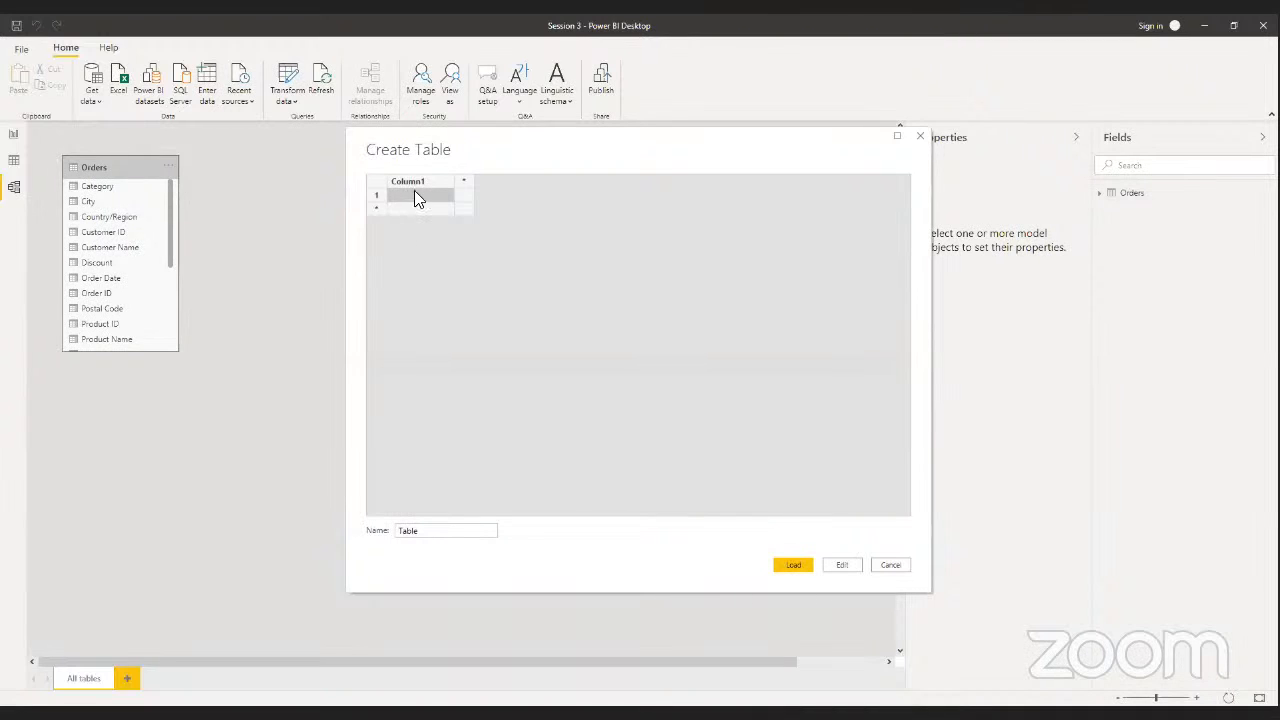
pyautogui.click(414, 184)
pyautogui.click(463, 182)
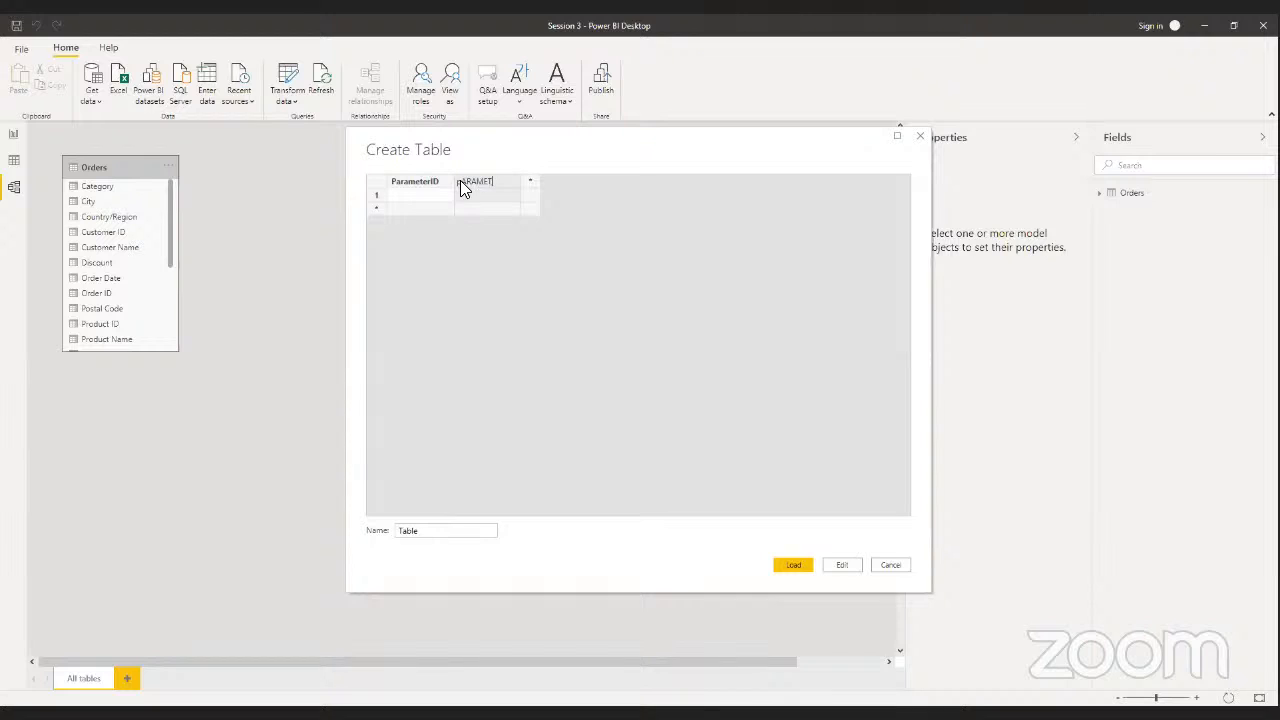
pyautogui.press('BackSpace')
pyautogui.press('BackSpace')
# - Enter the values 1, 2 and 3 in the first three rows of the ParameterID column
pyautogui.click(424, 190)
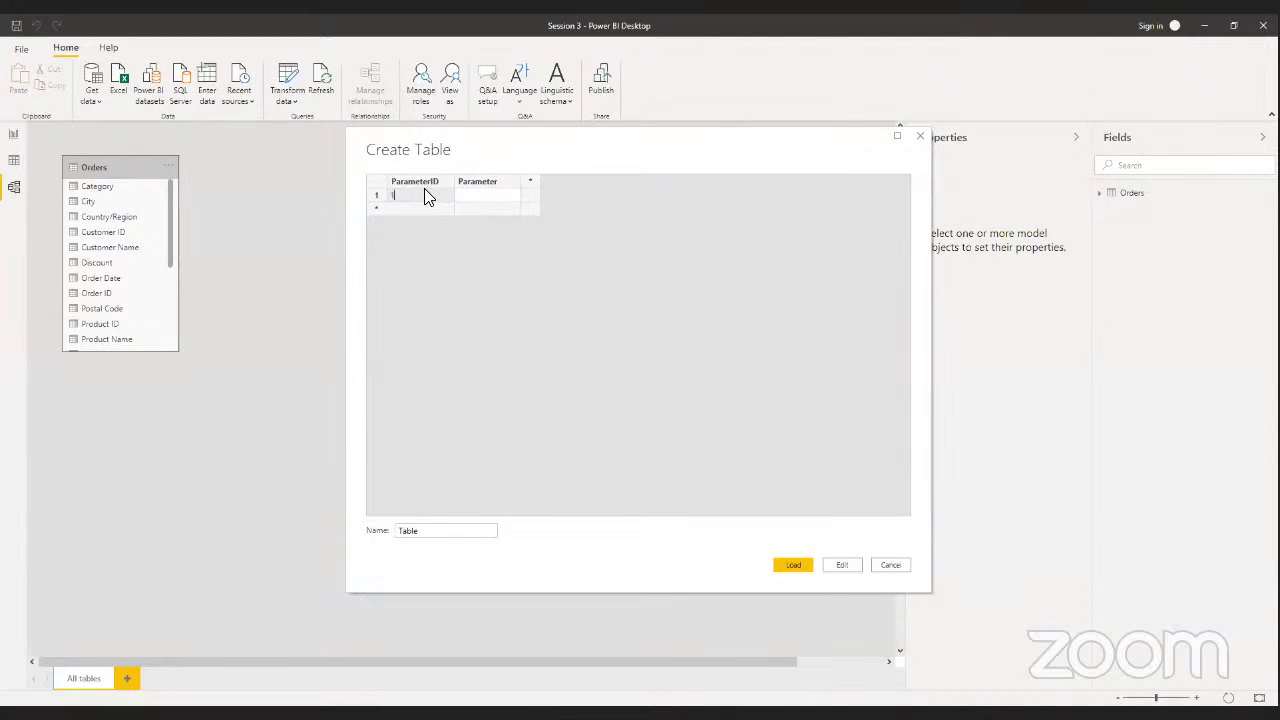
pyautogui.write('1')
pyautogui.click(416, 210)
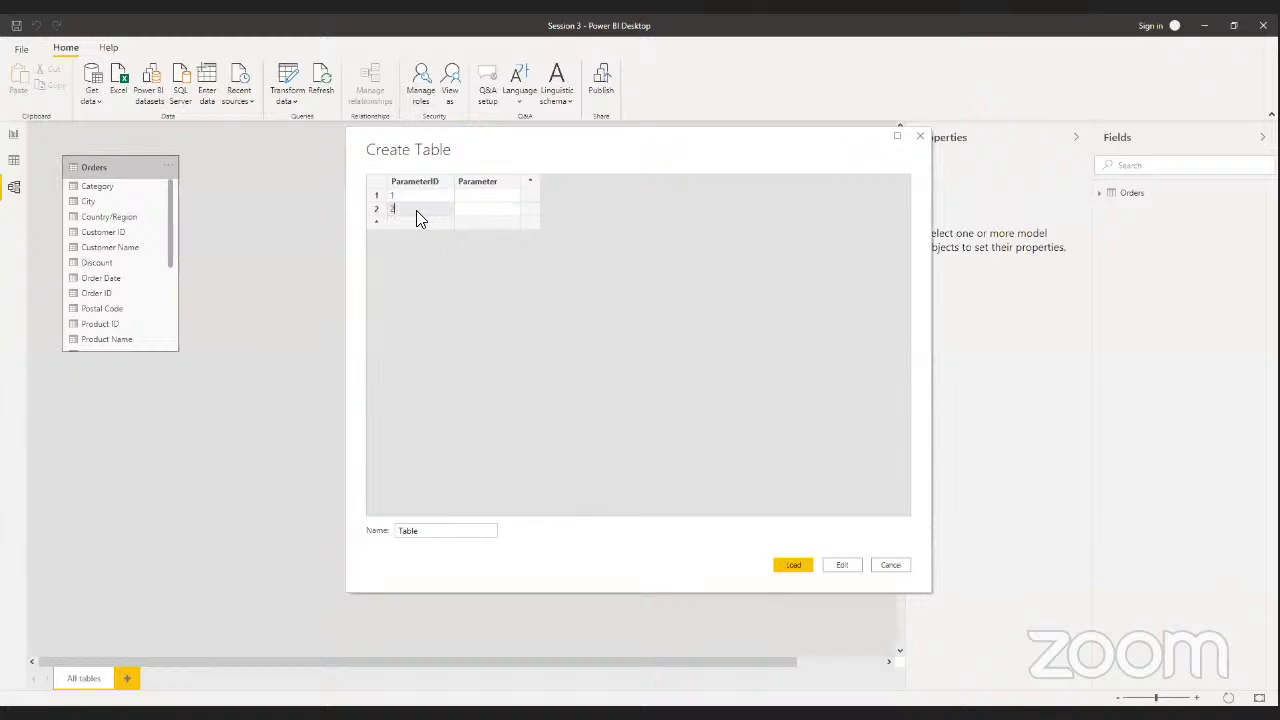
pyautogui.click(414, 225)
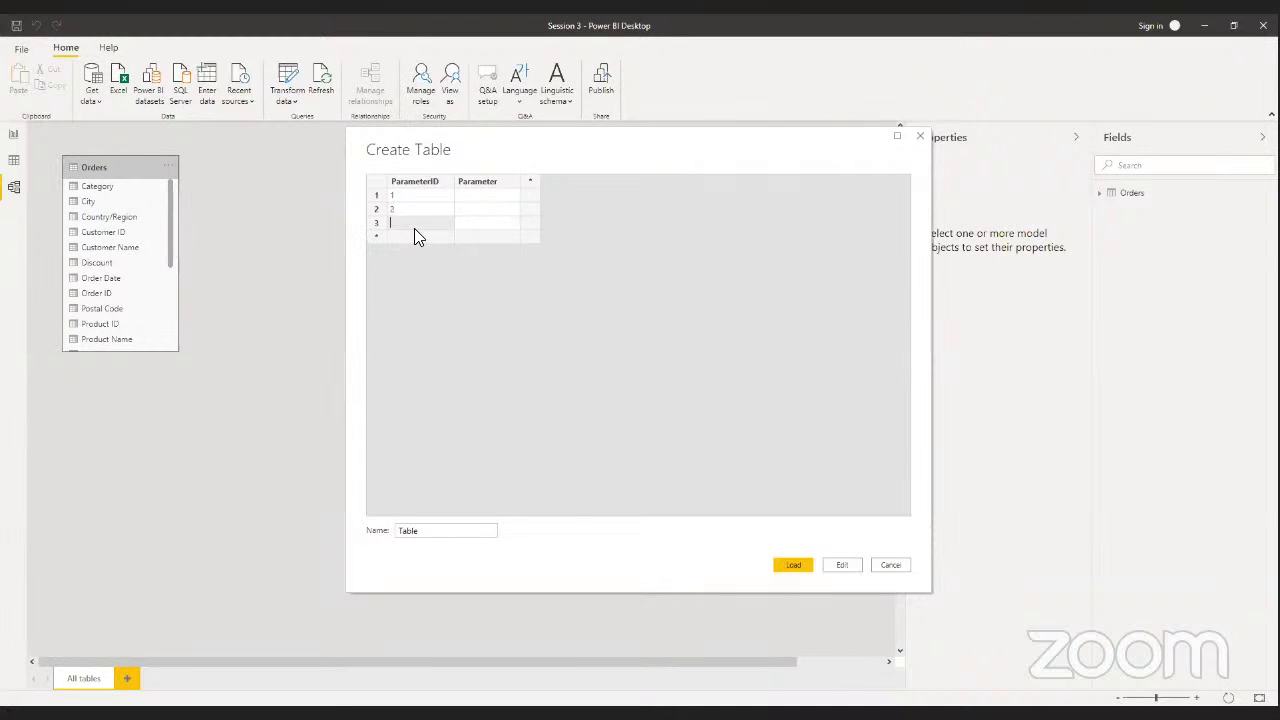
pyautogui.write('3')
# - Fill the Parameter column with Sales, Profit and Revenue for IDs 1 to 3 and load the table into the model
pyautogui.click(486, 196)
pyautogui.write('Sales')
pyautogui.press('Tab')
pyautogui.click(481, 212)
pyautogui.click(481, 212)
pyautogui.click(466, 226)
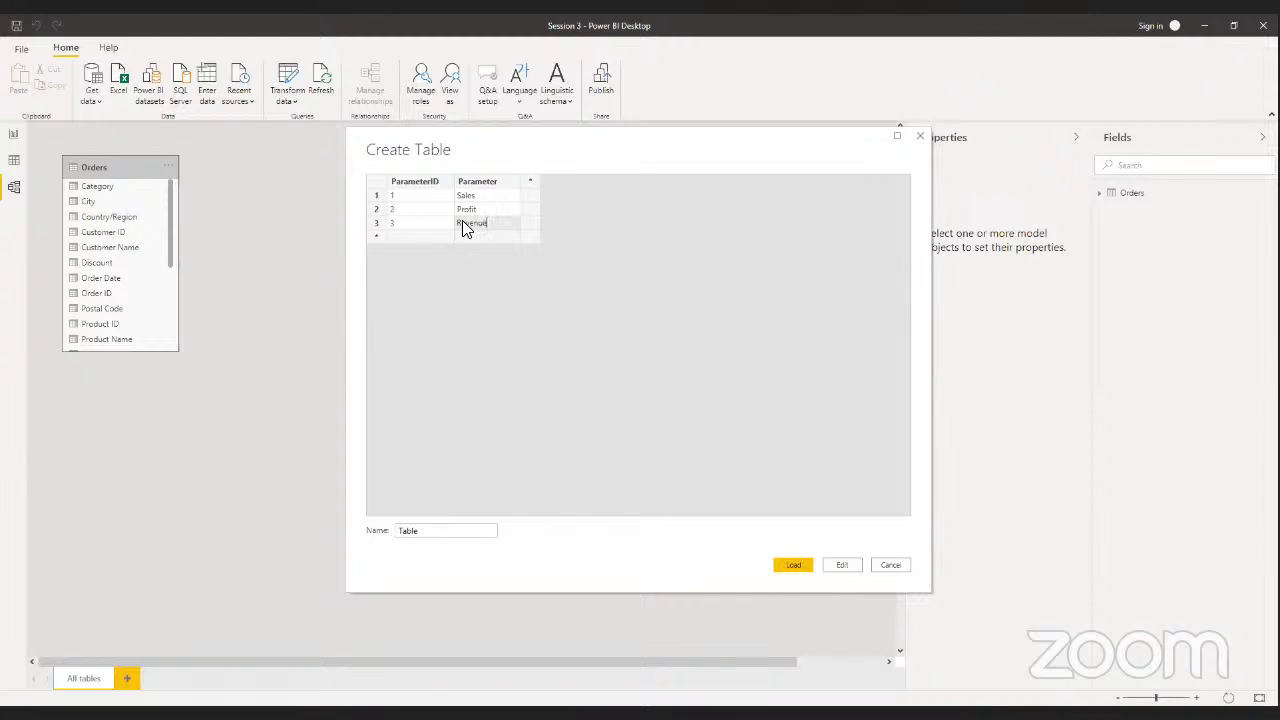
pyautogui.click(794, 566)
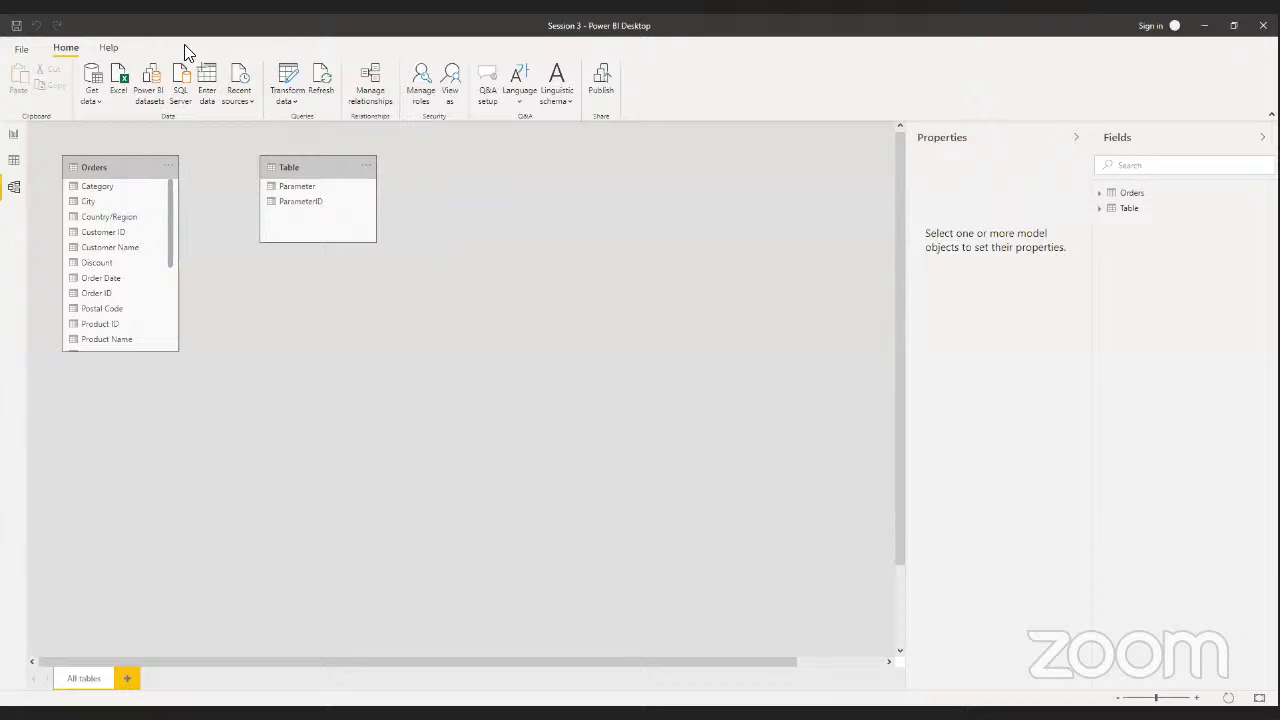
# - Rename the newly loaded parameter table in the model as ParameterTable
pyautogui.click(93, 100)
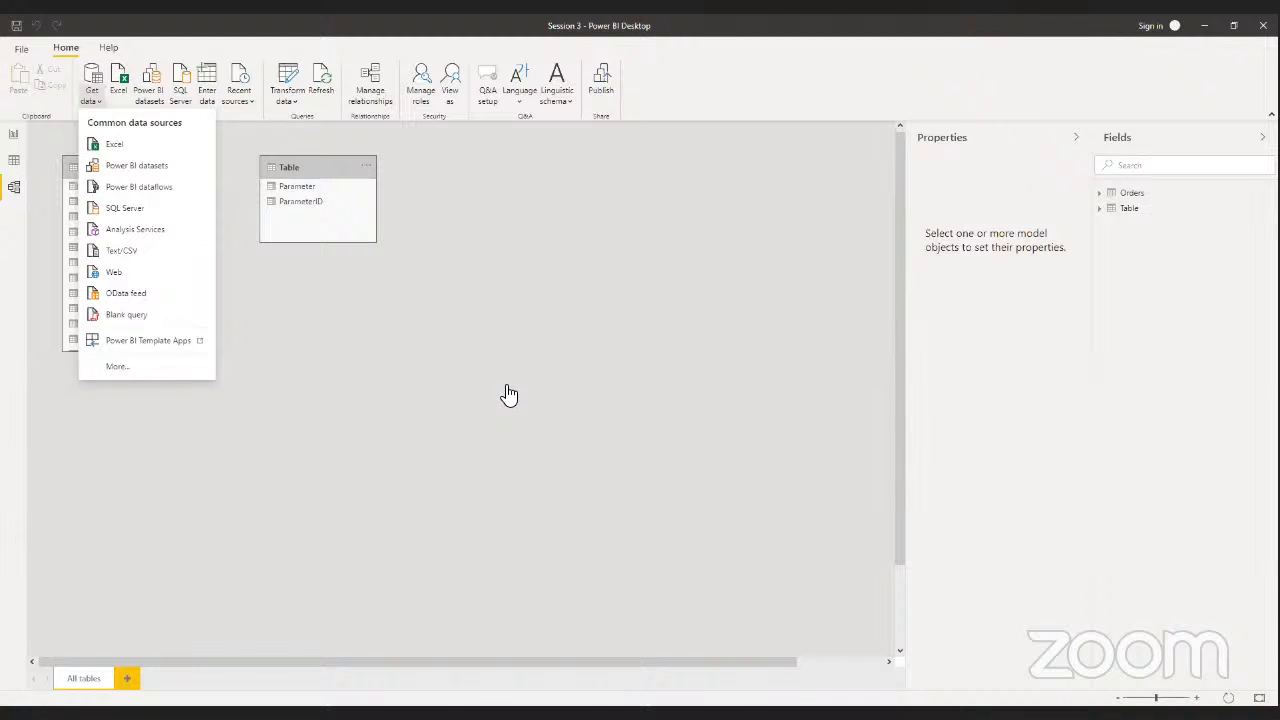
pyautogui.click(355, 164)
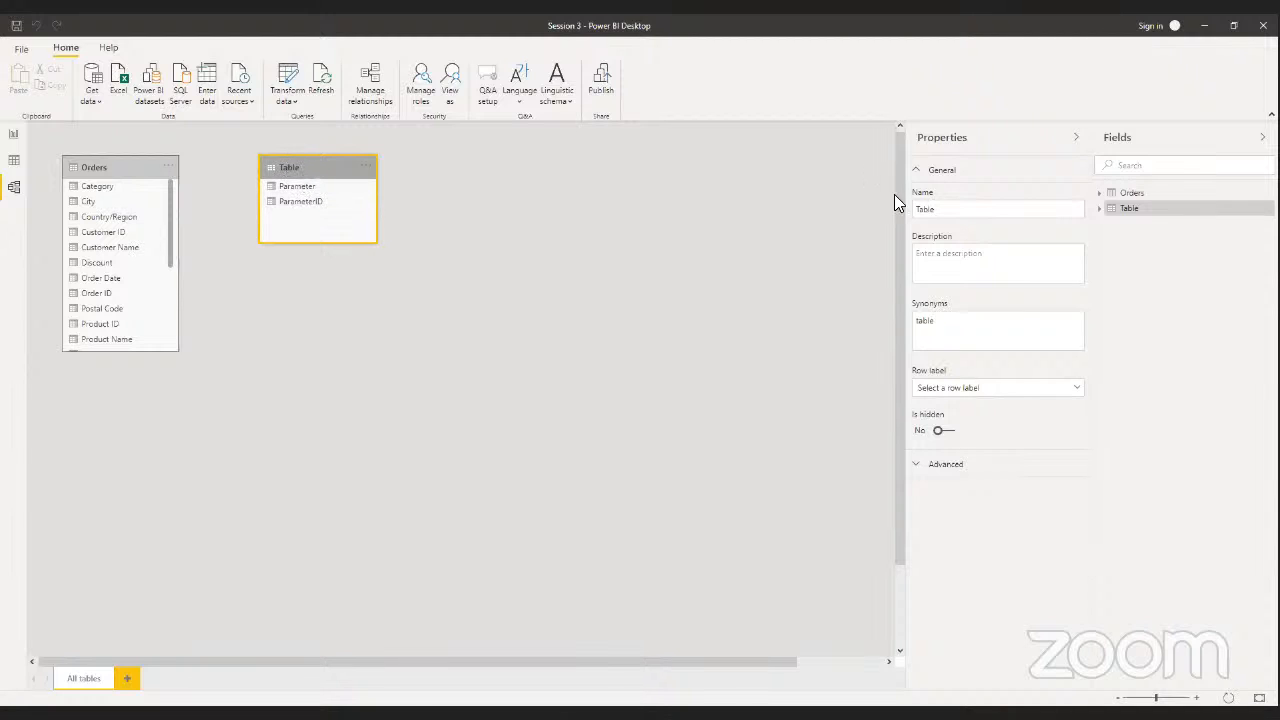
pyautogui.moveTo(950, 210); pyautogui.dragTo(728, 201)
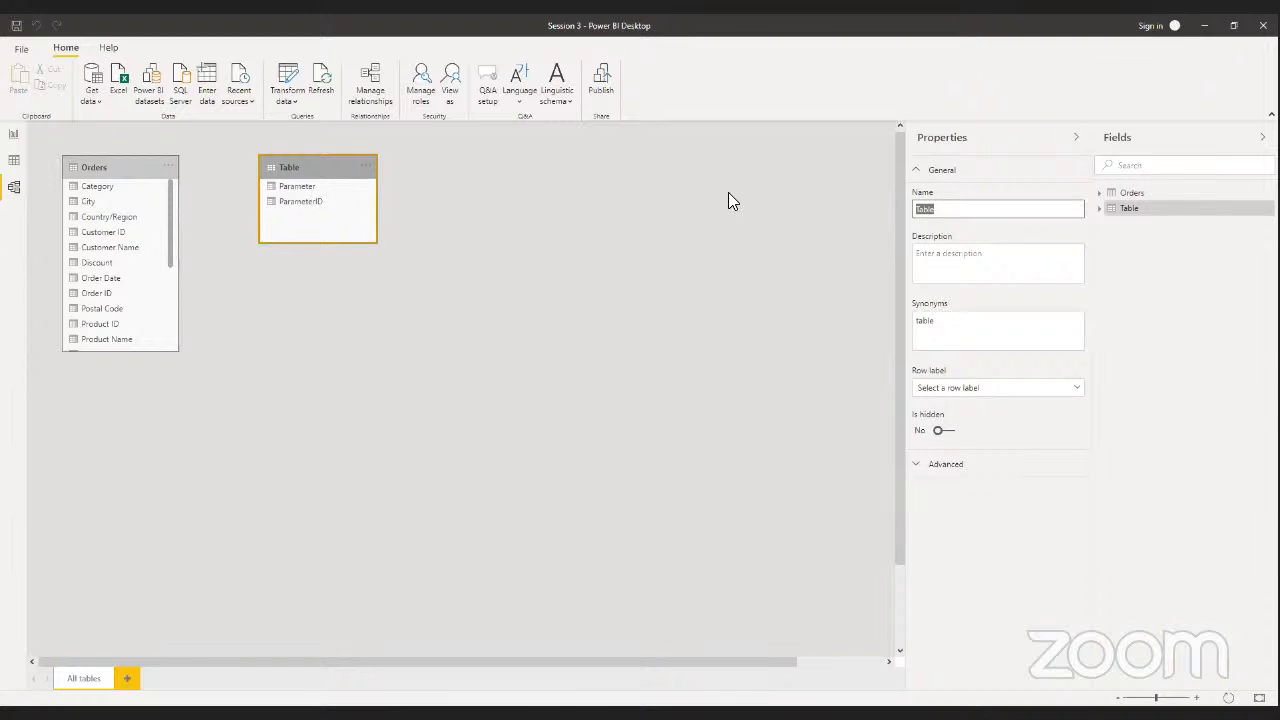
pyautogui.write('Parameter')
pyautogui.press('Return')
pyautogui.click(522, 370)
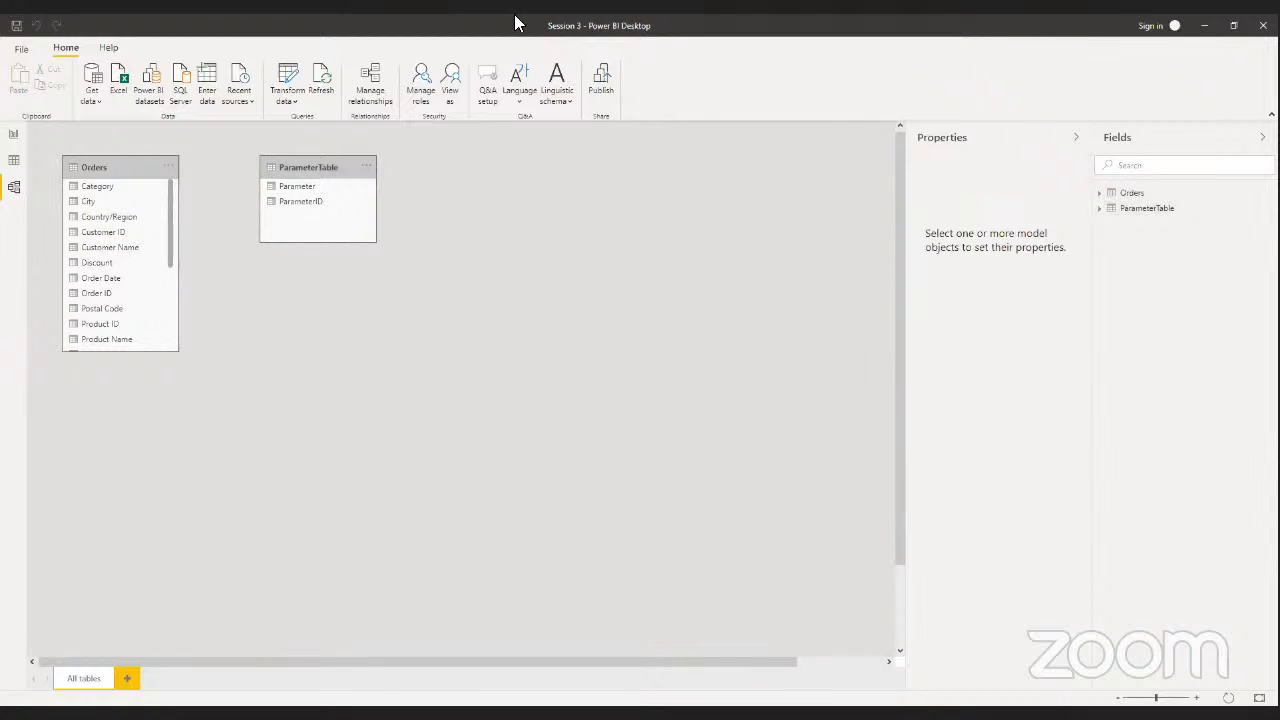
# - Place separate visuals for the Sales, Profit and Revenue fields of Orders side by side on the report page
pyautogui.click(13, 137)
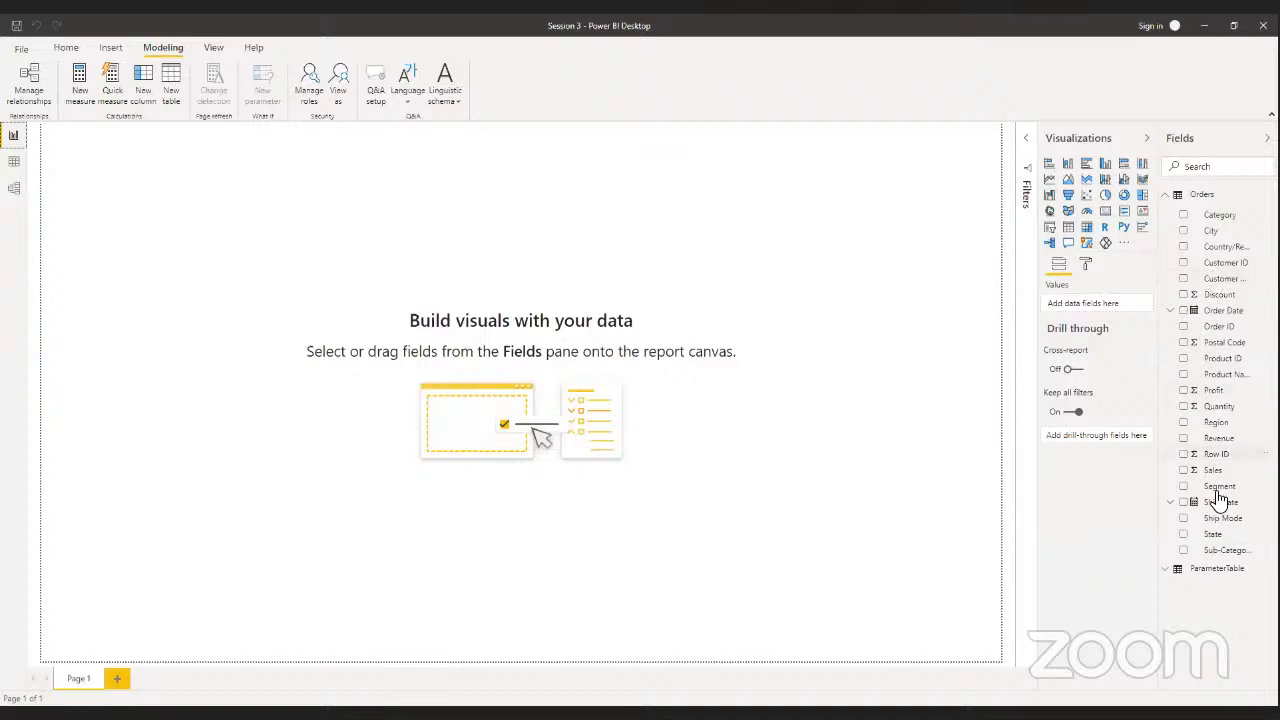
pyautogui.moveTo(1208, 472); pyautogui.dragTo(149, 457)
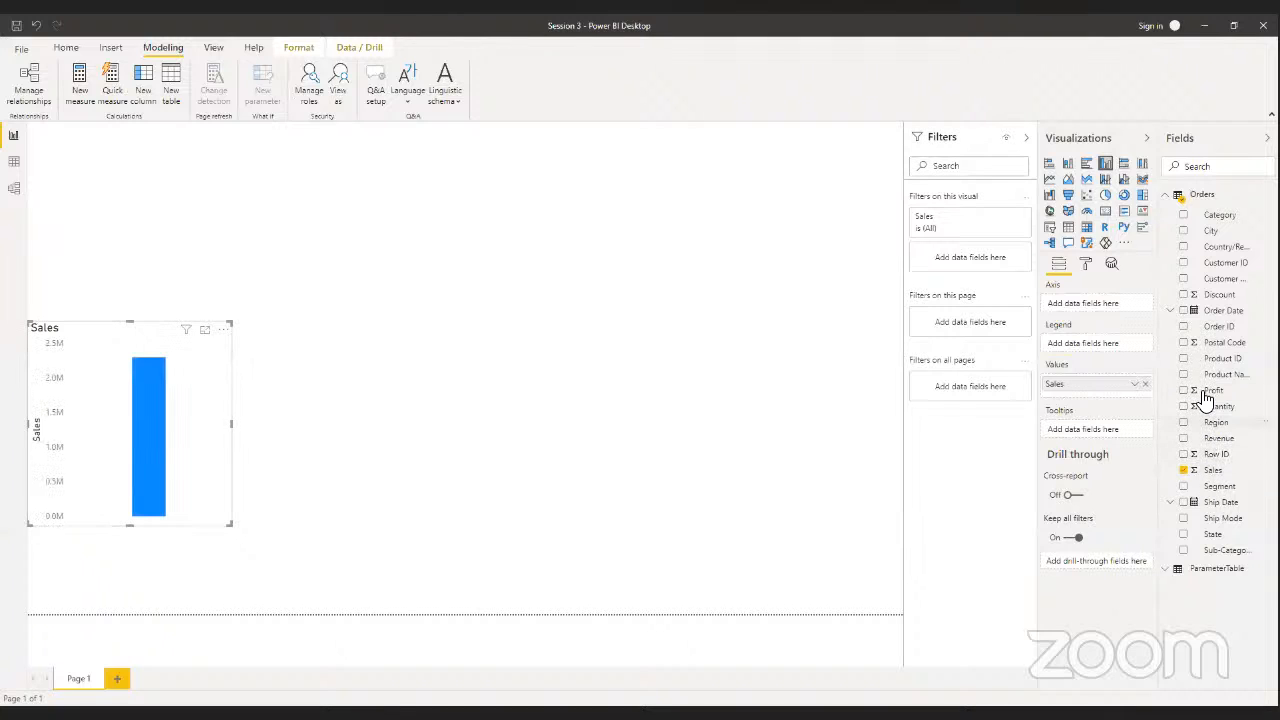
pyautogui.moveTo(540, 371); pyautogui.dragTo(455, 343)
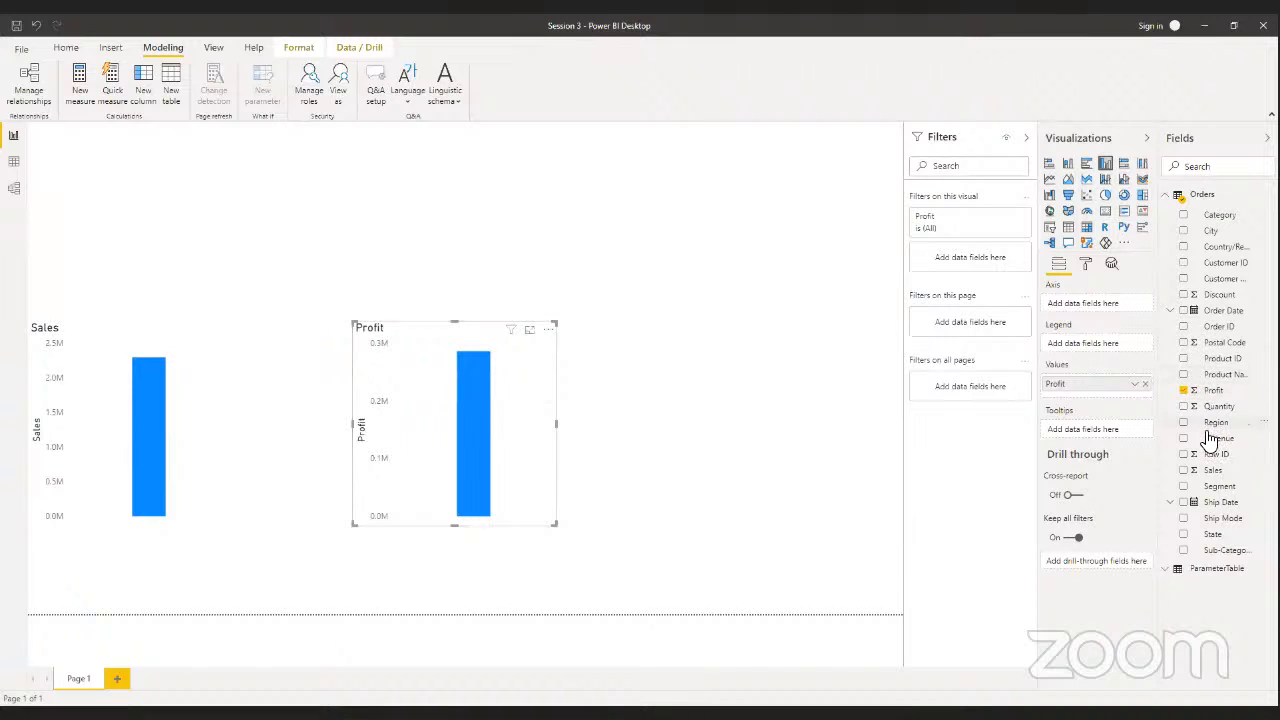
pyautogui.moveTo(1214, 437); pyautogui.dragTo(741, 409)
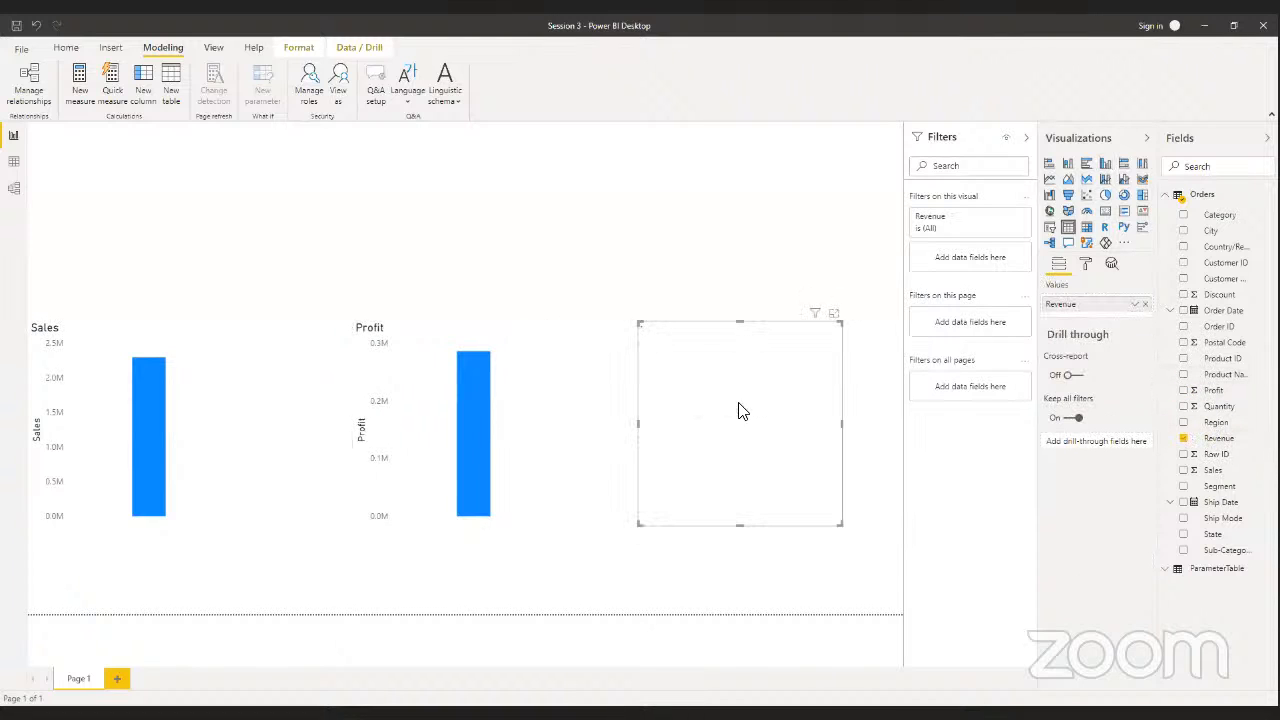
# - Convert the Revenue, Profit and Sales visuals to cards, deleting any empty extra card
pyautogui.click(1105, 212)
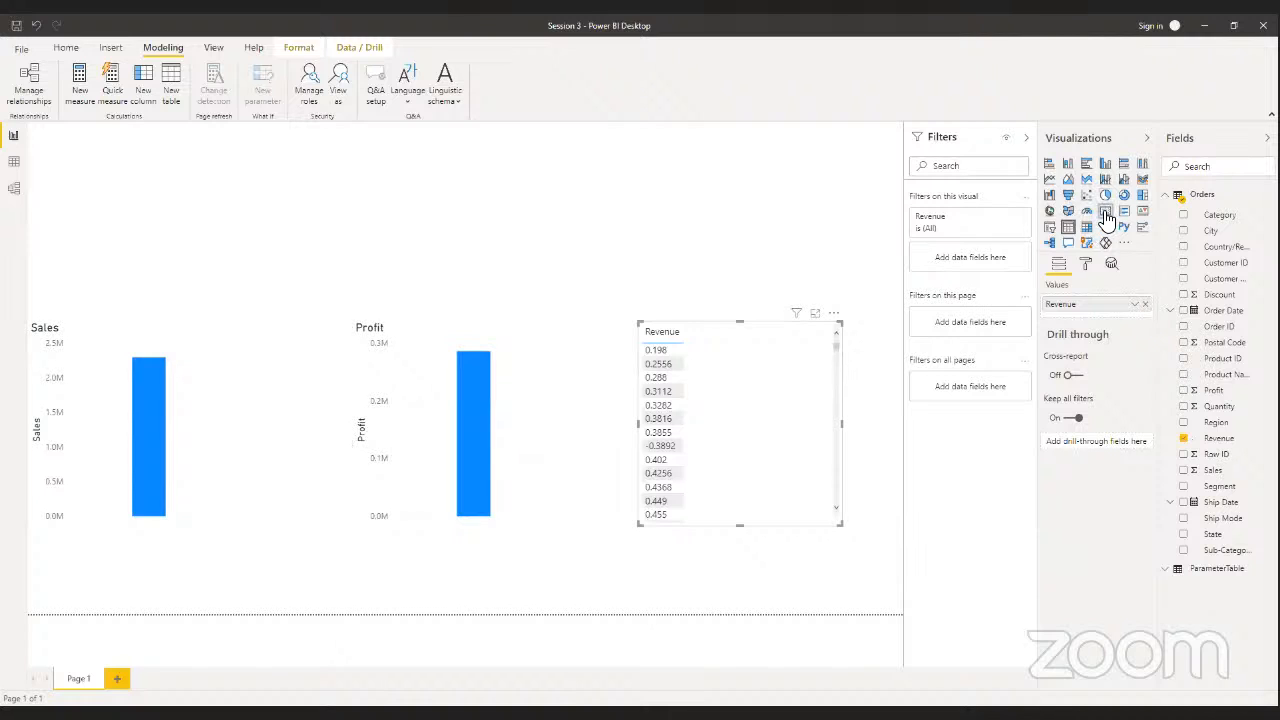
pyautogui.click(545, 392)
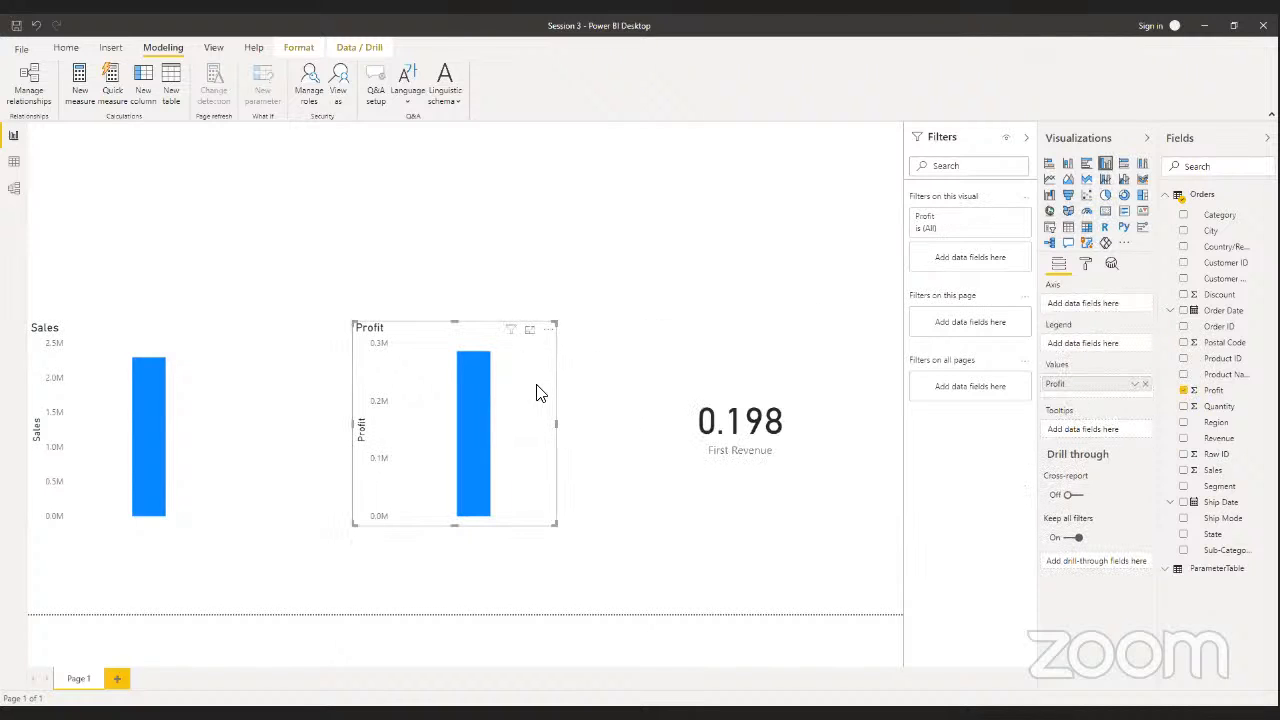
pyautogui.click(1105, 211)
pyautogui.click(268, 420)
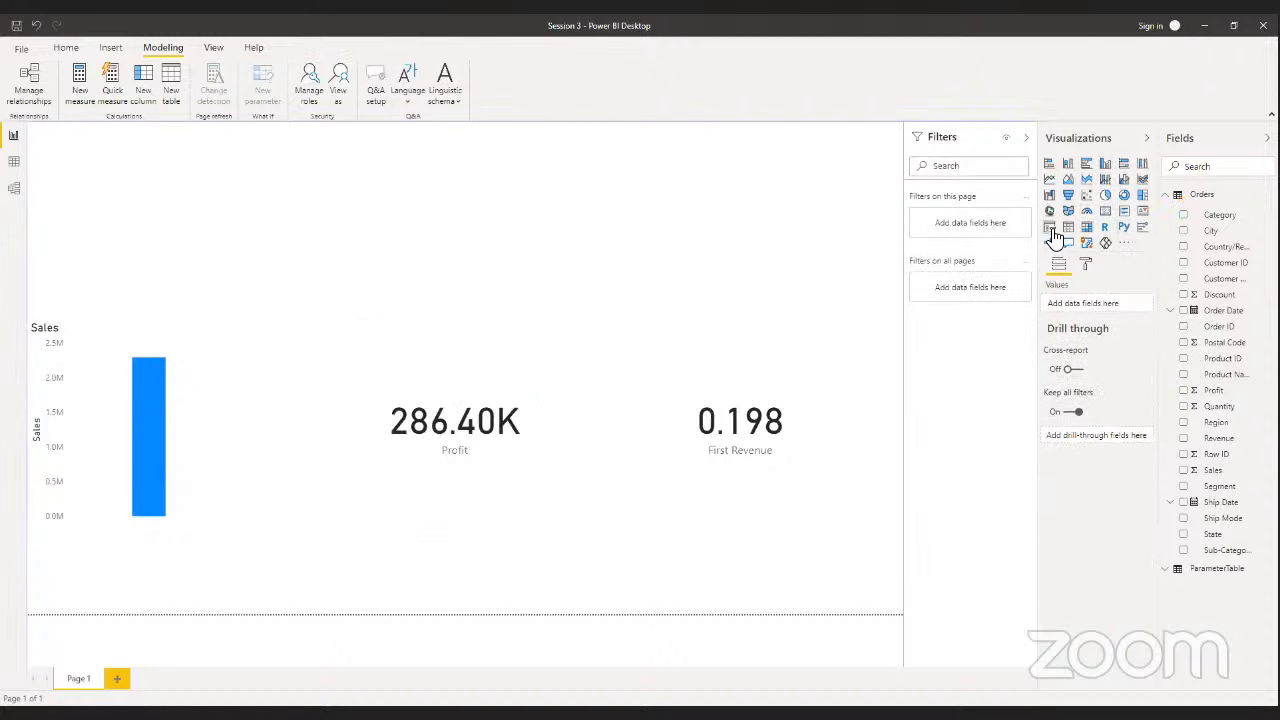
pyautogui.click(1105, 211)
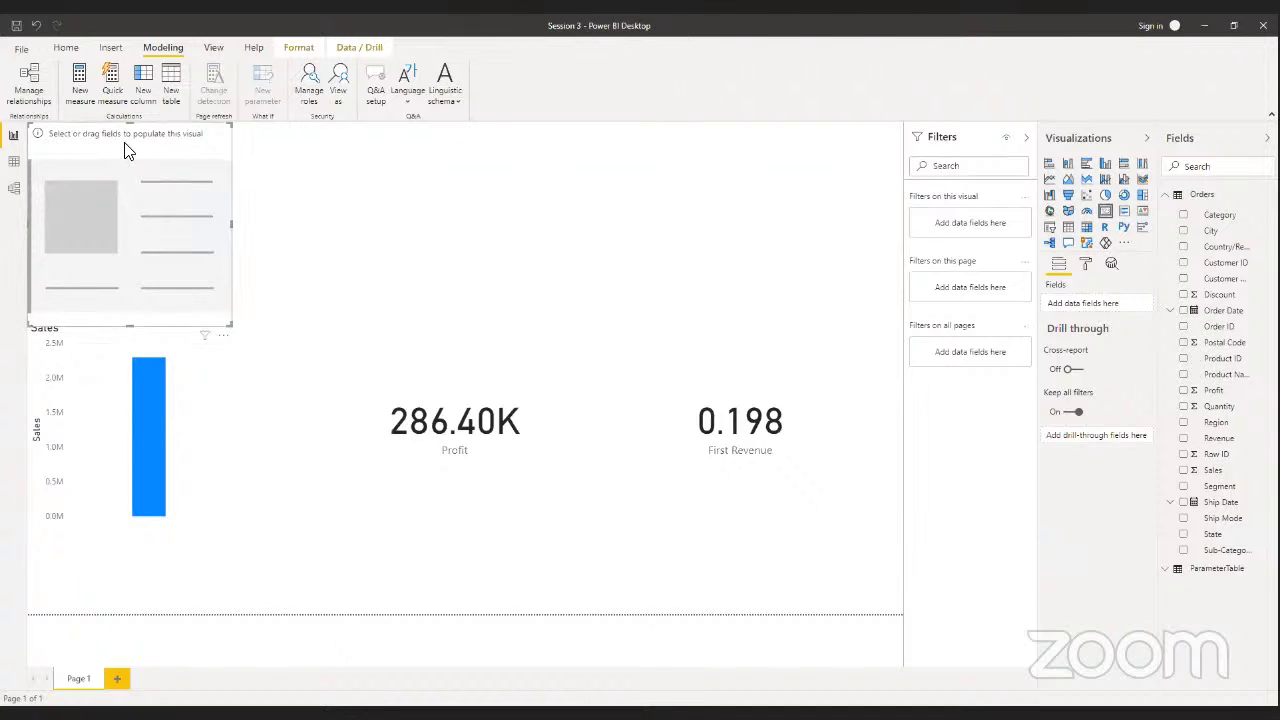
pyautogui.press('Delete')
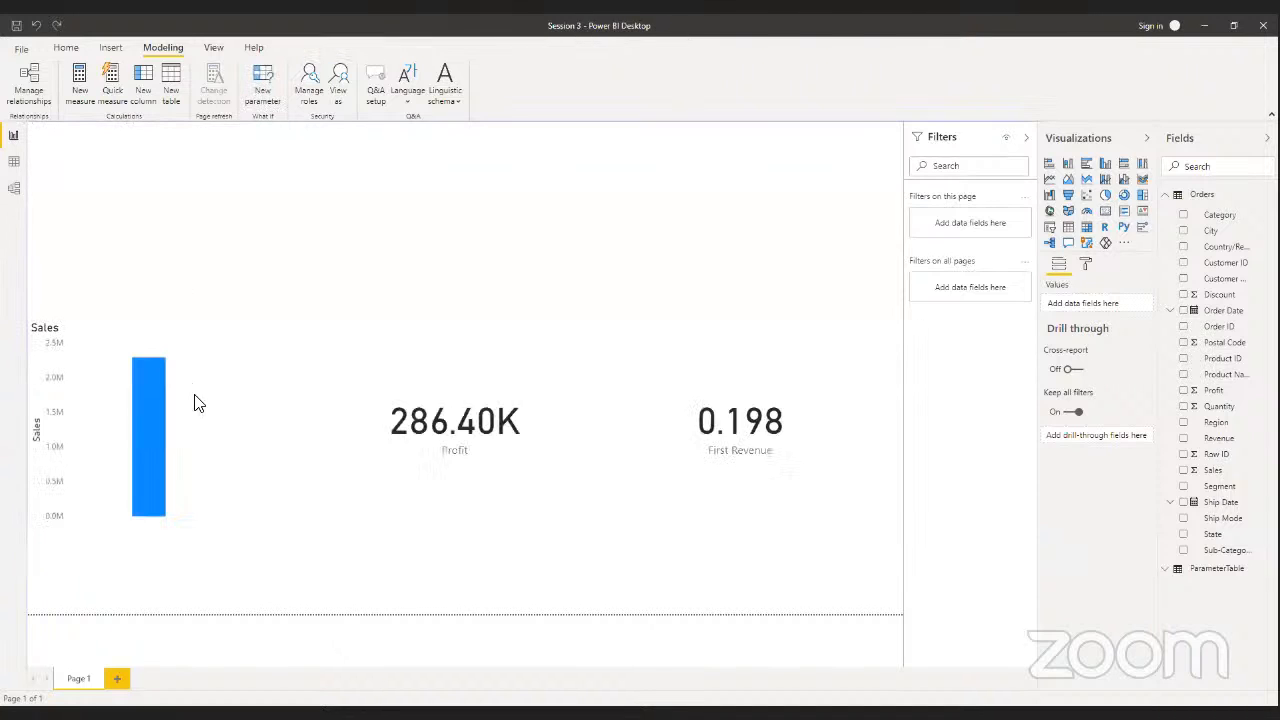
pyautogui.click(160, 394)
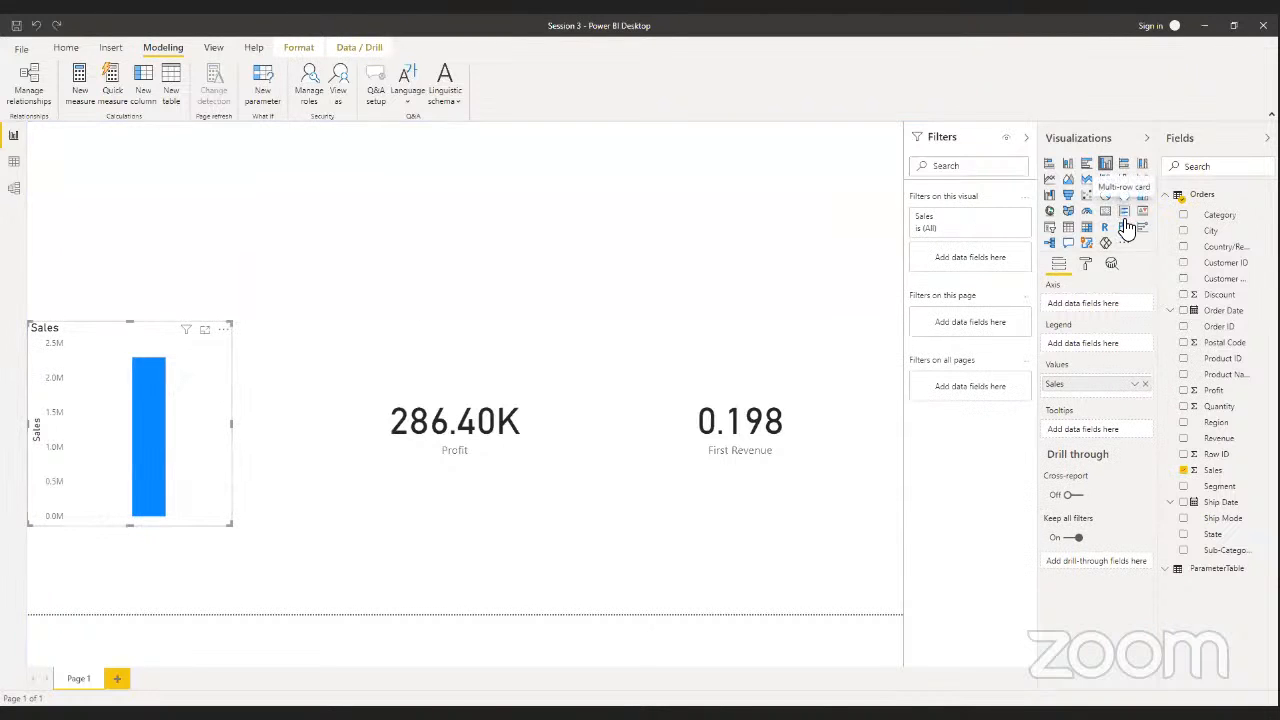
pyautogui.click(1105, 211)
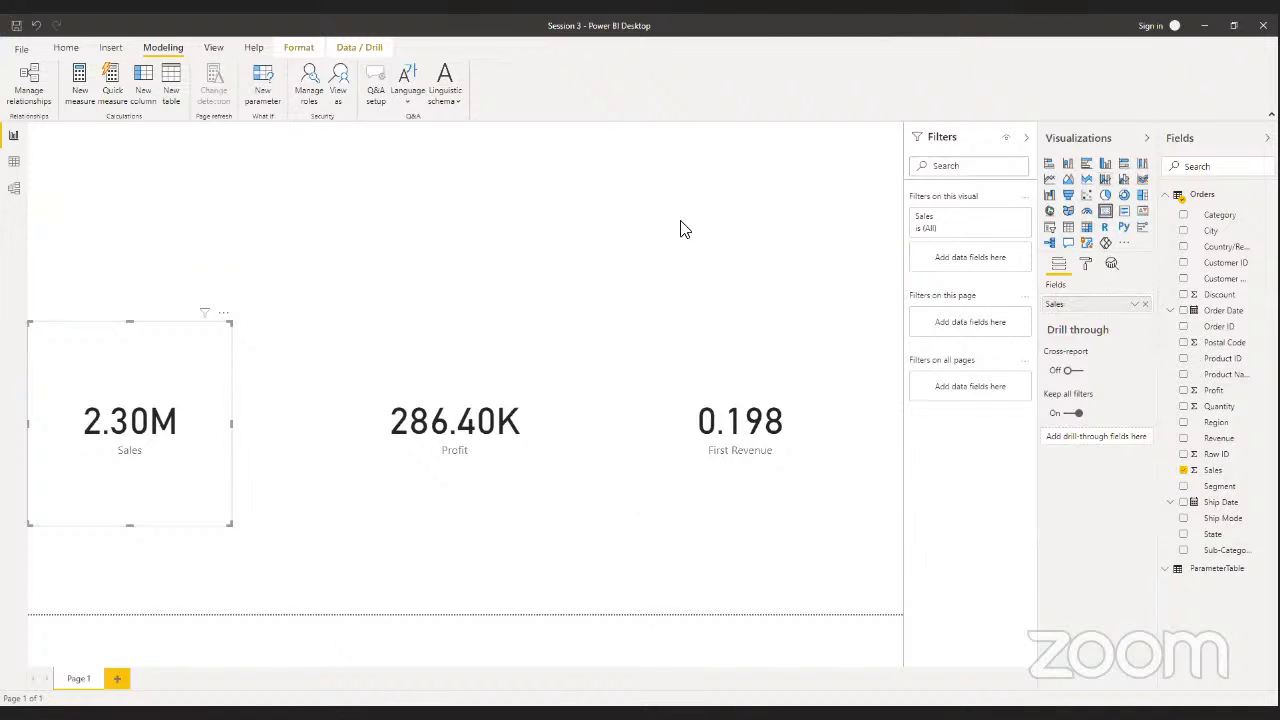
pyautogui.click(667, 286)
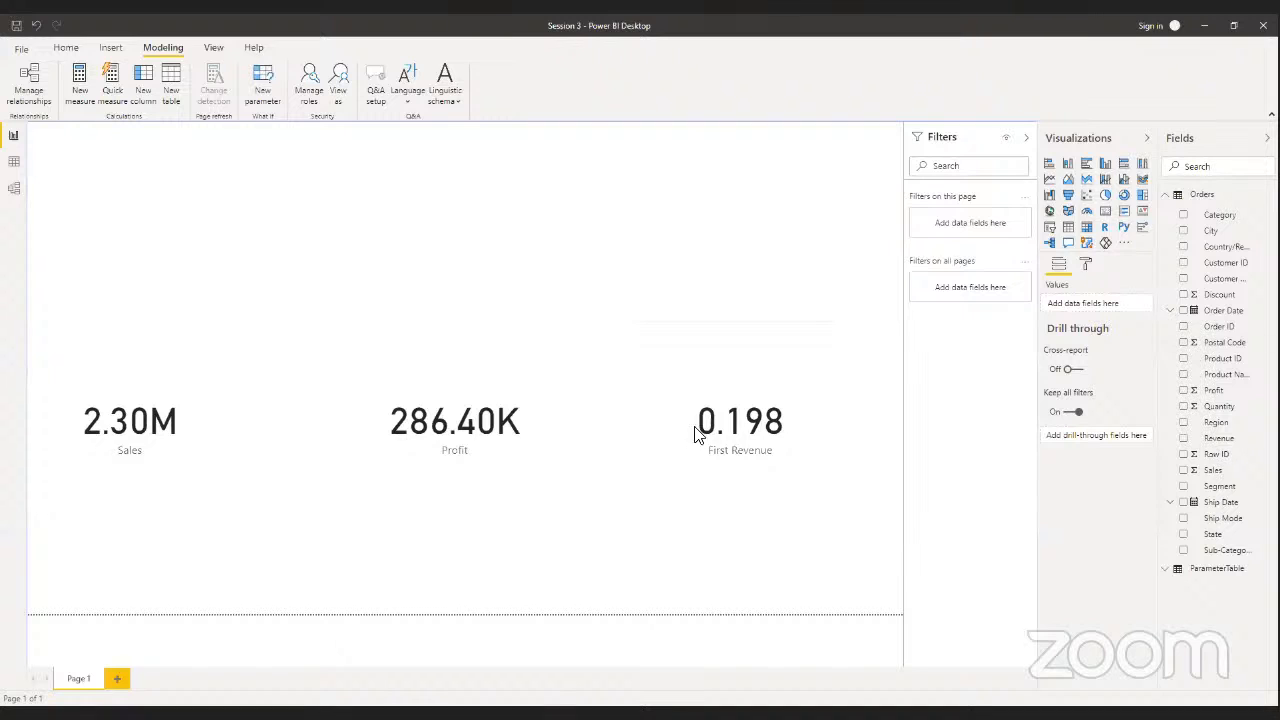
# - Change the data type of the Revenue column to Decimal number and accept the data type change
pyautogui.click(748, 378)
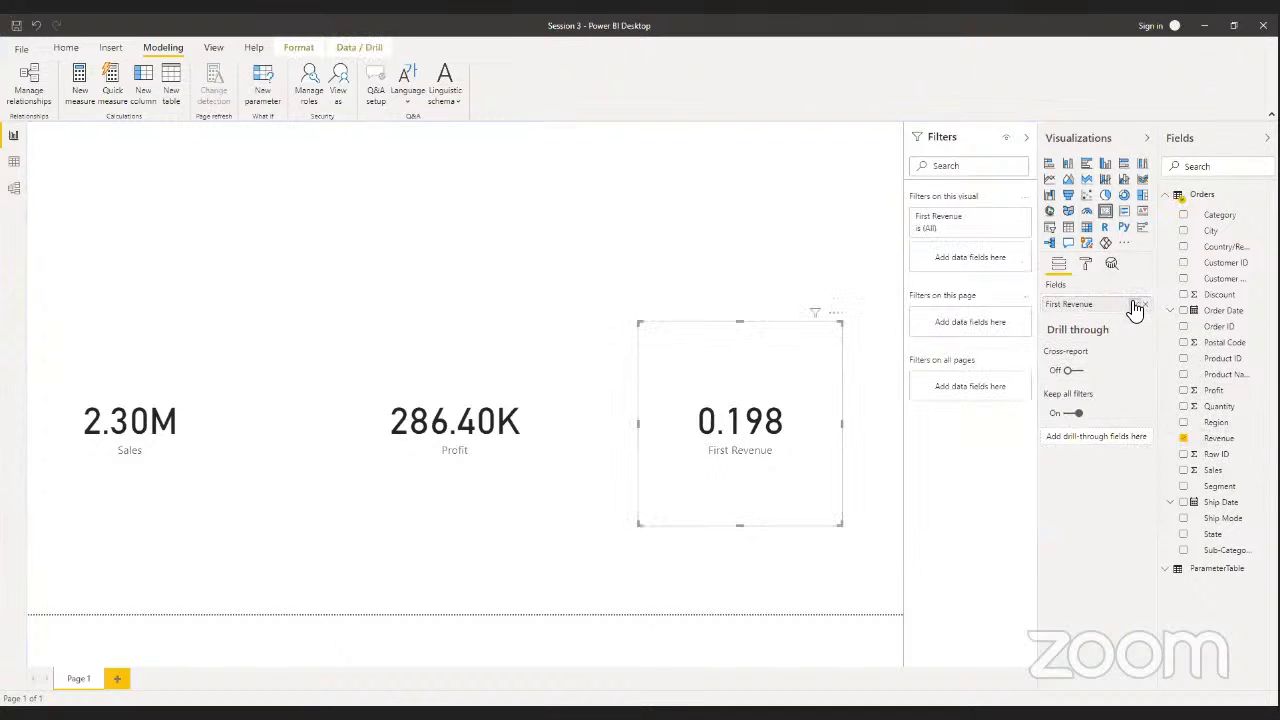
pyautogui.click(1135, 304)
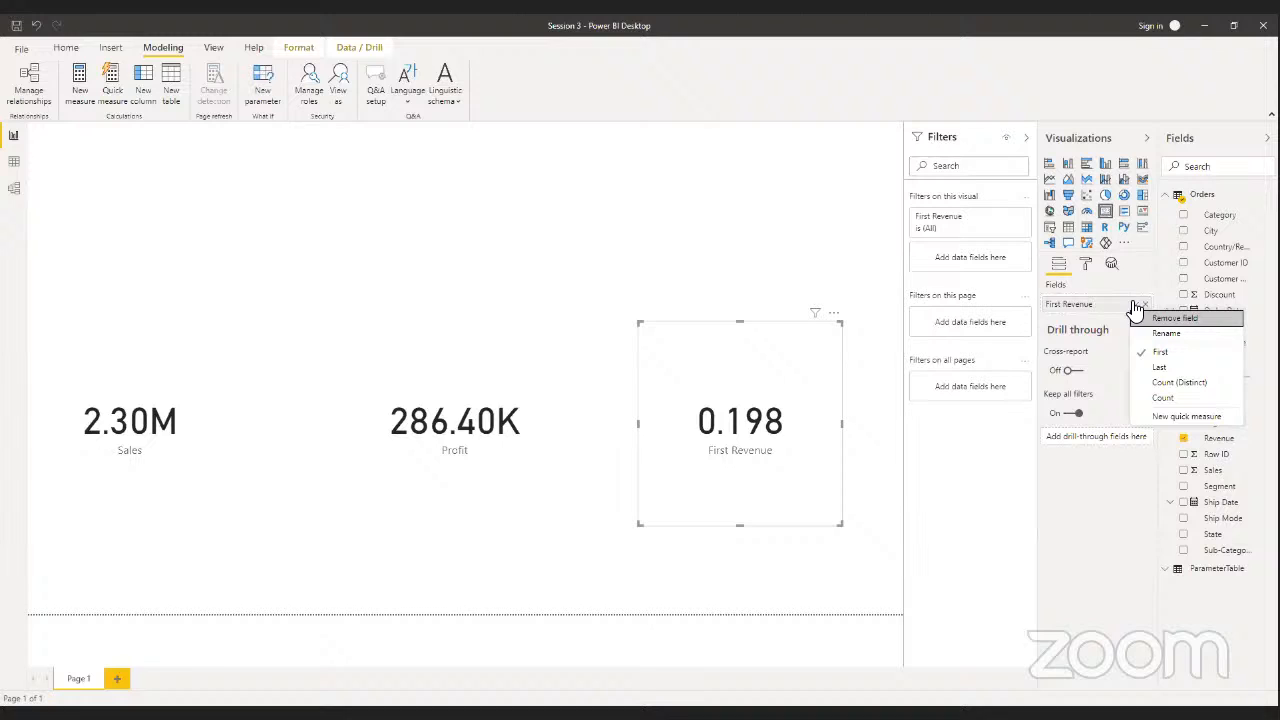
pyautogui.click(1222, 439)
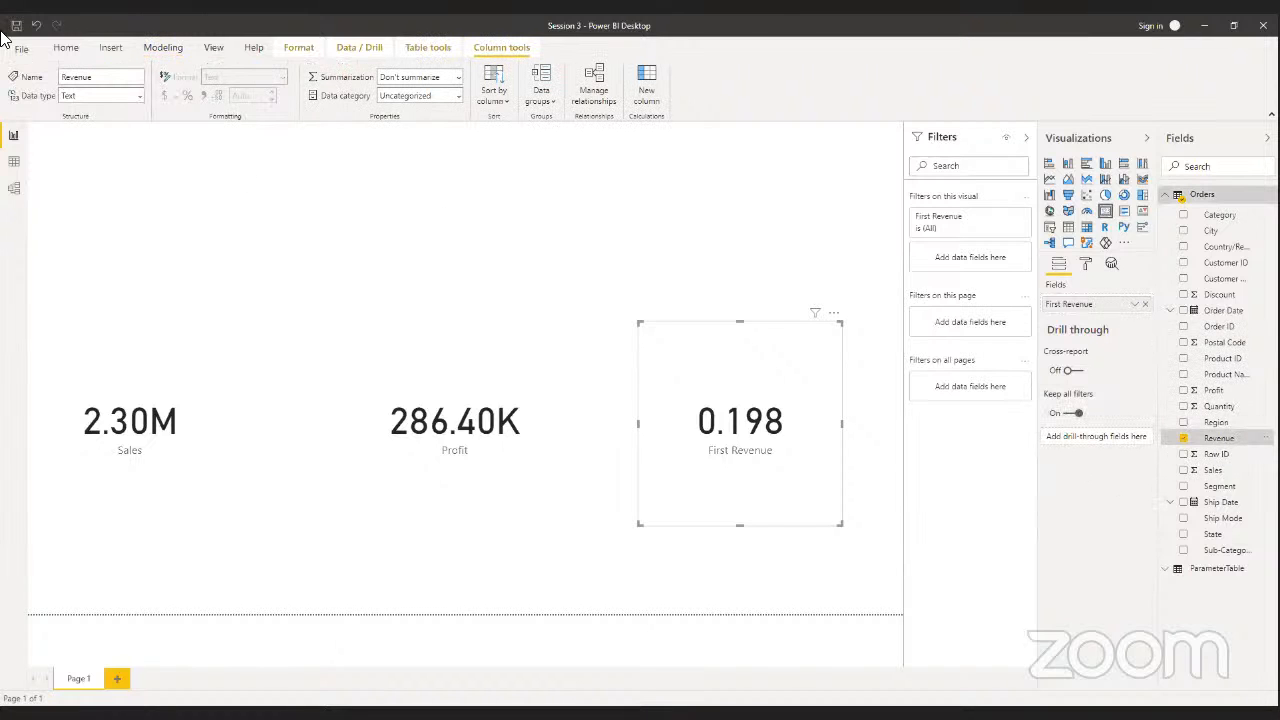
pyautogui.click(124, 96)
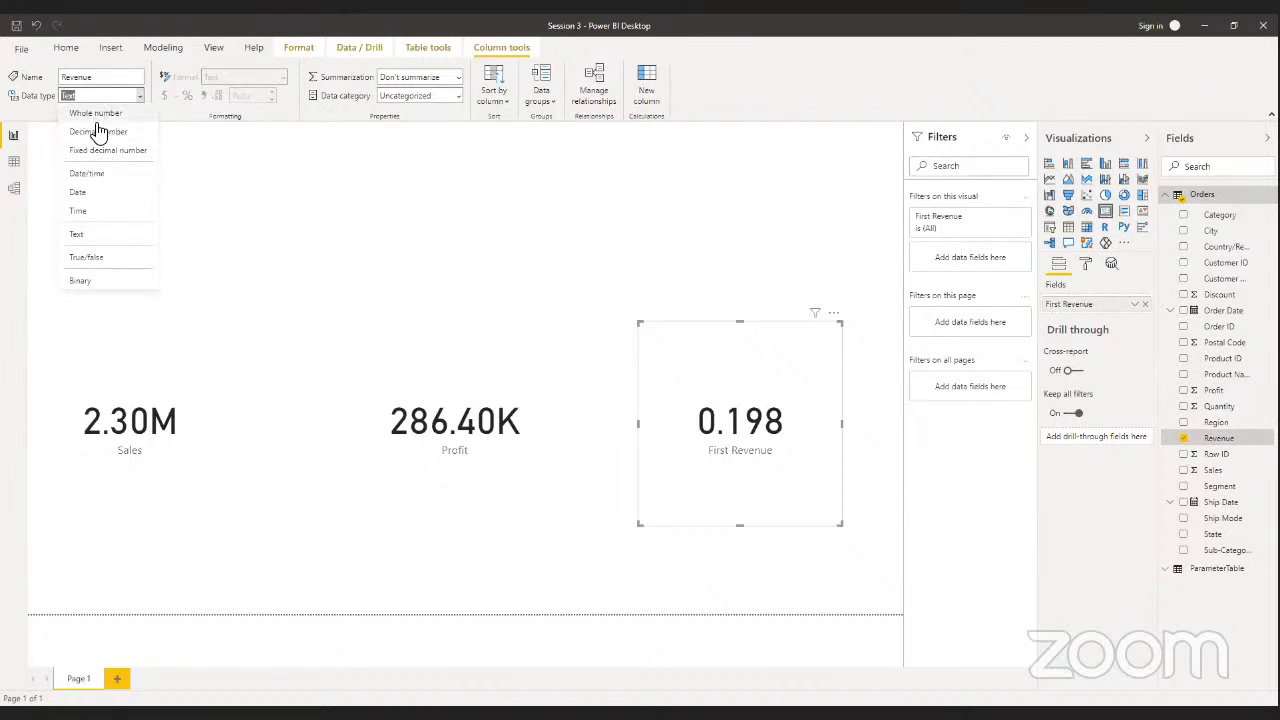
pyautogui.click(98, 132)
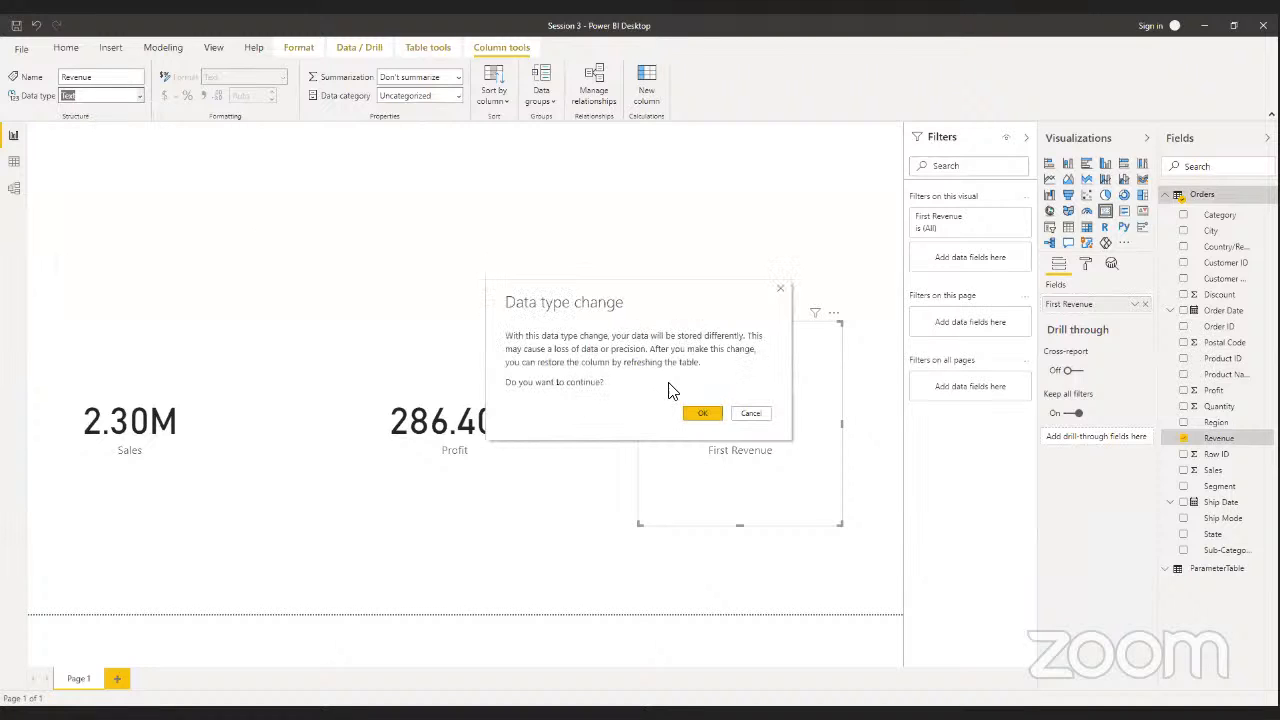
pyautogui.click(697, 418)
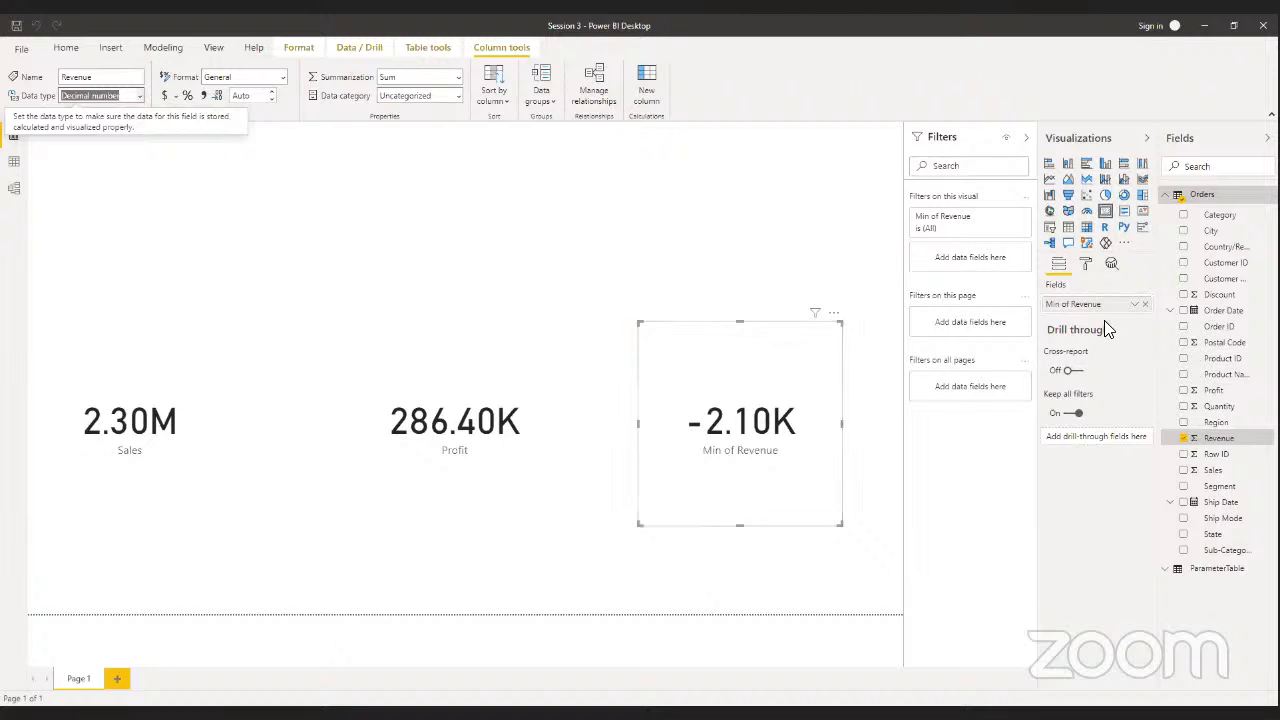
# - Set the Revenue card to aggregate its field by Sum
pyautogui.click(1134, 305)
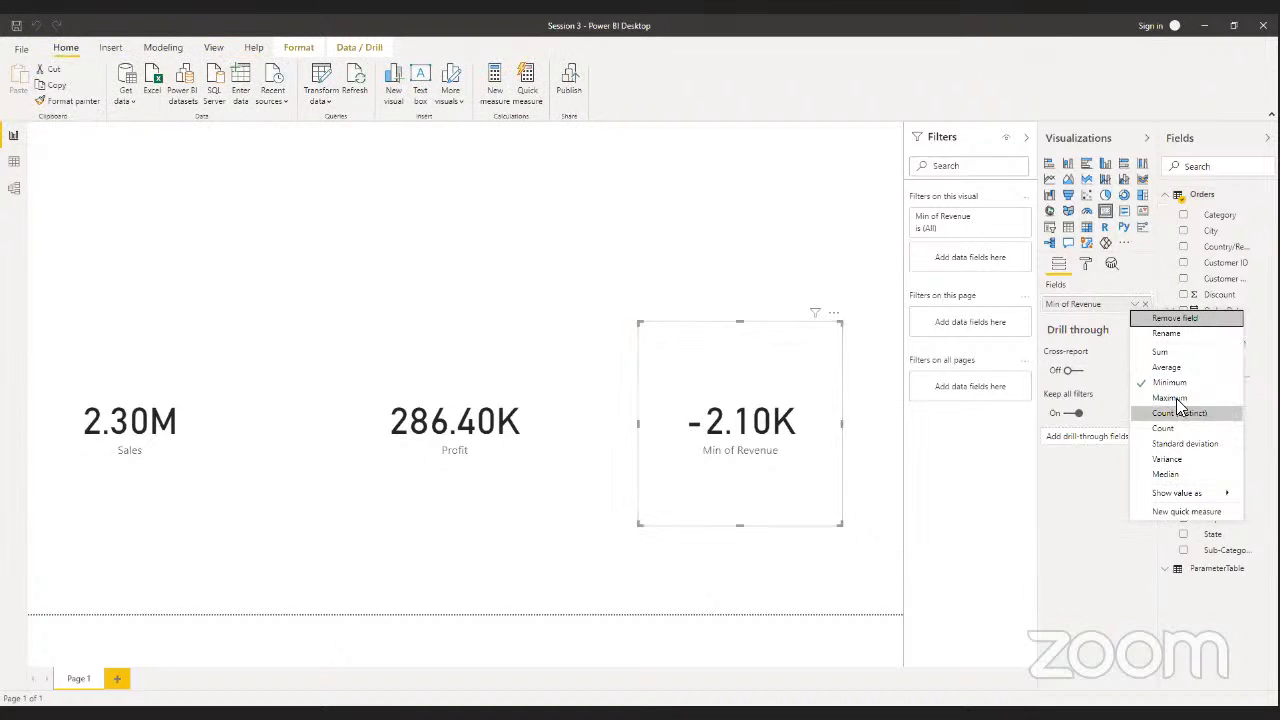
pyautogui.click(1158, 356)
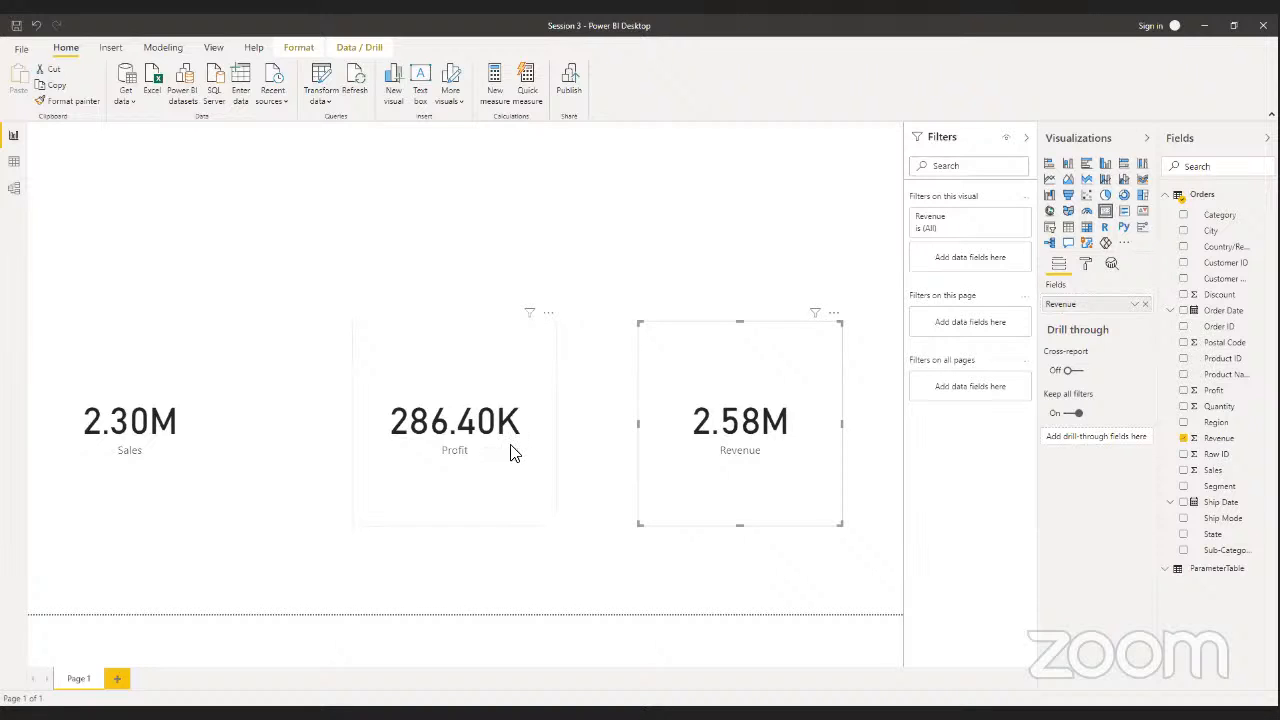
pyautogui.click(502, 272)
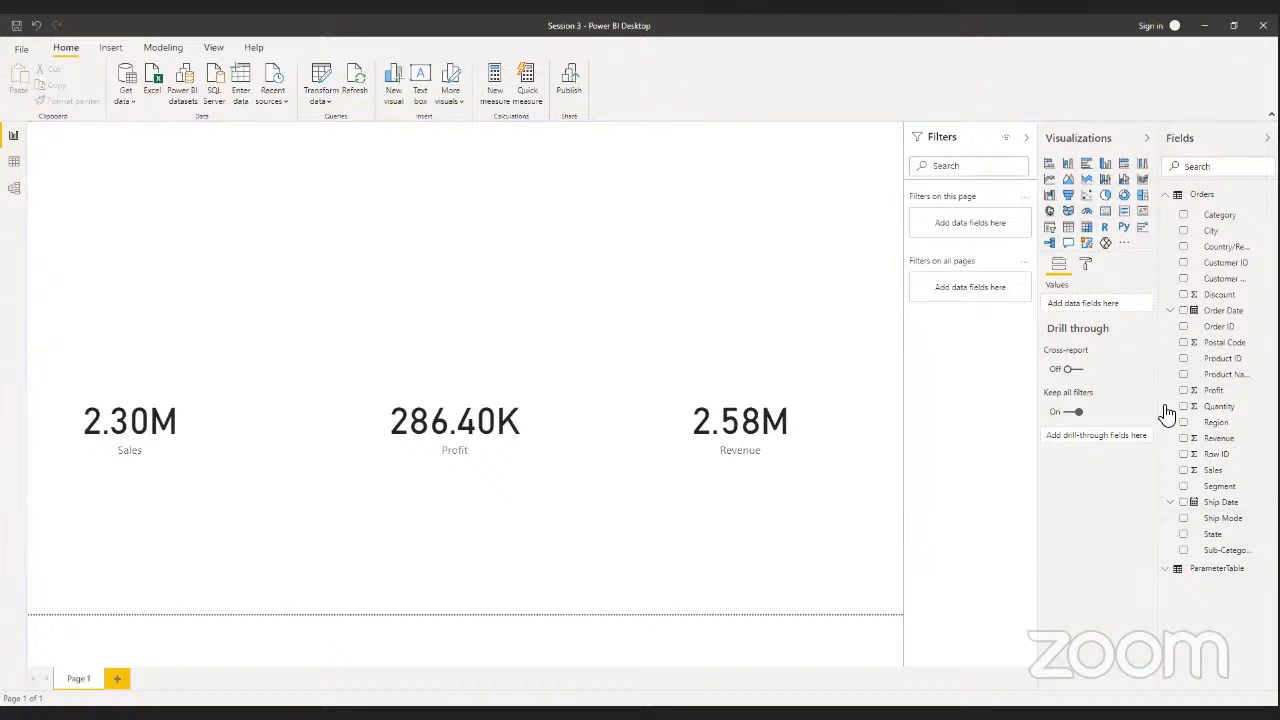
# - Add a slicer on the Parameter field of ParameterTable in the empty area above the Sales card
pyautogui.click(1167, 568)
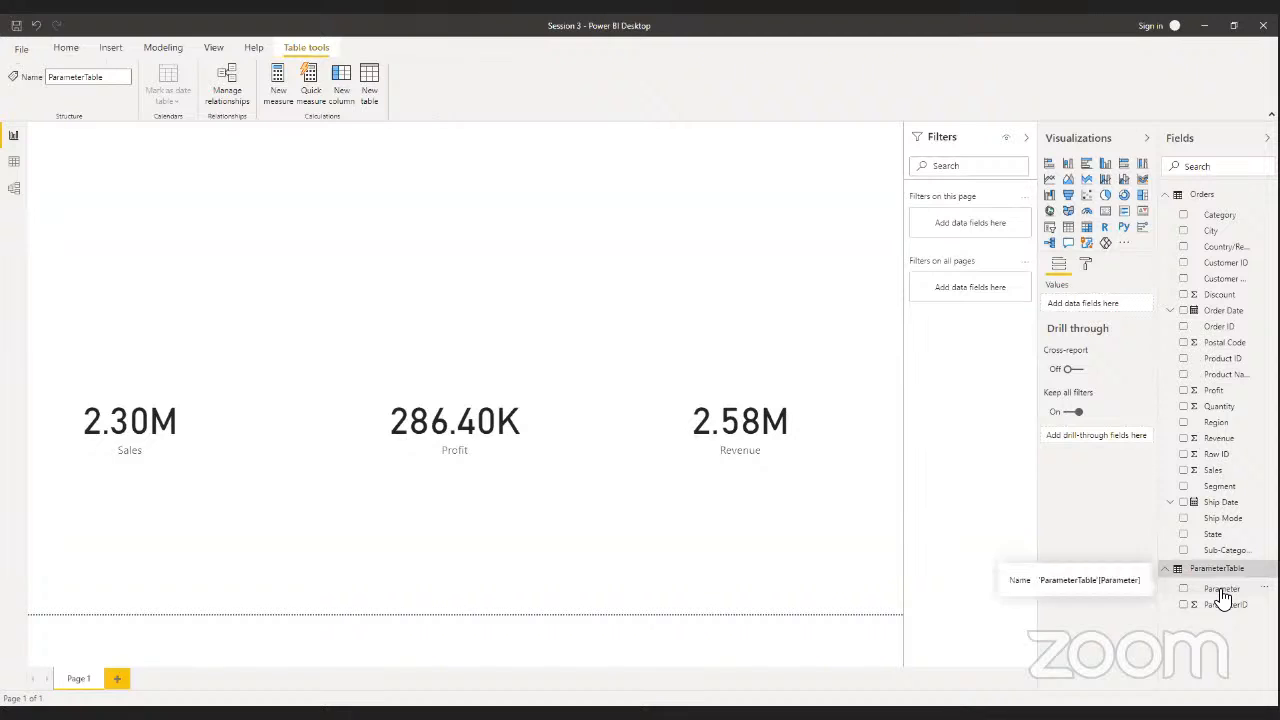
pyautogui.moveTo(1222, 592); pyautogui.dragTo(112, 200)
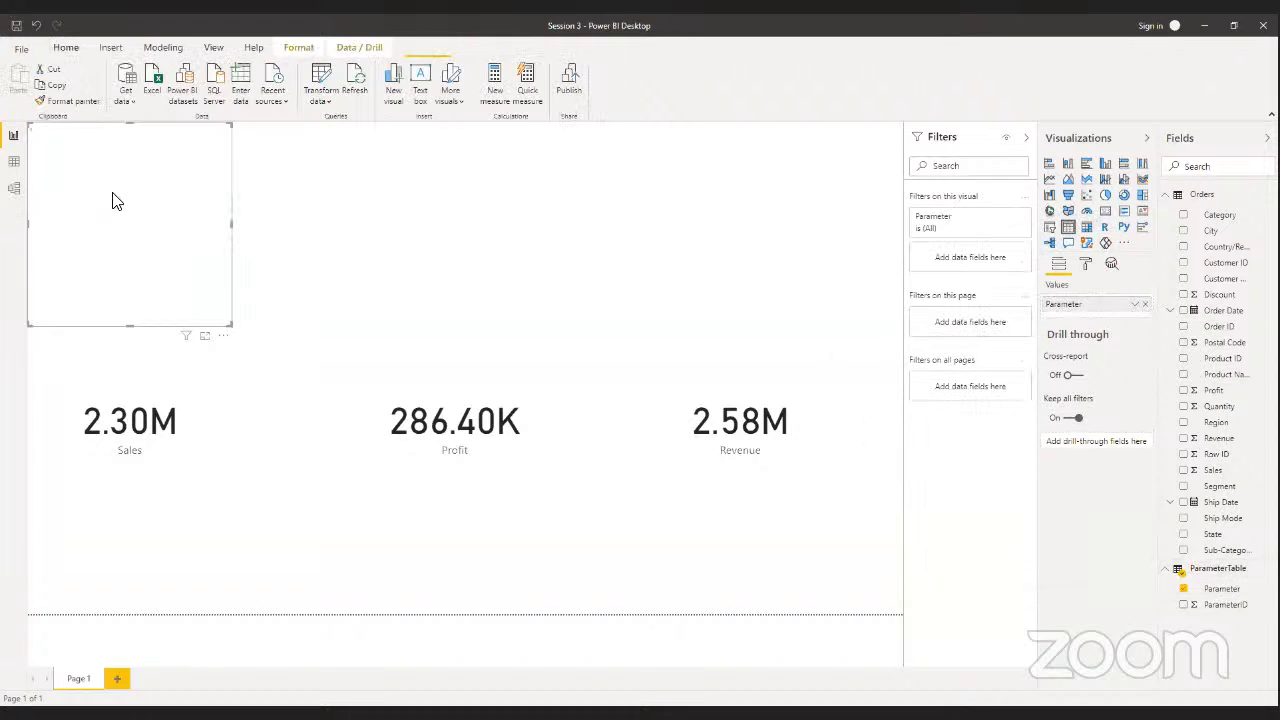
pyautogui.click(1050, 228)
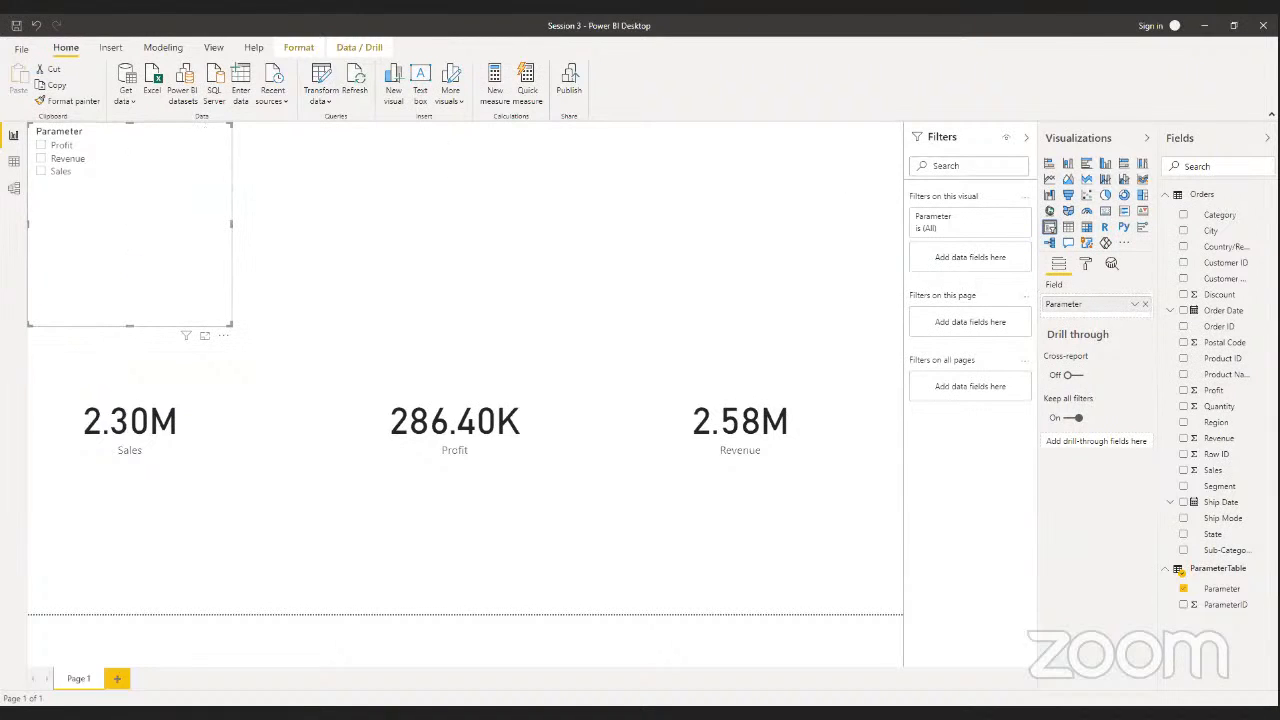
# - Turn on Single select in the Parameter slicer's selection controls
pyautogui.click(1085, 266)
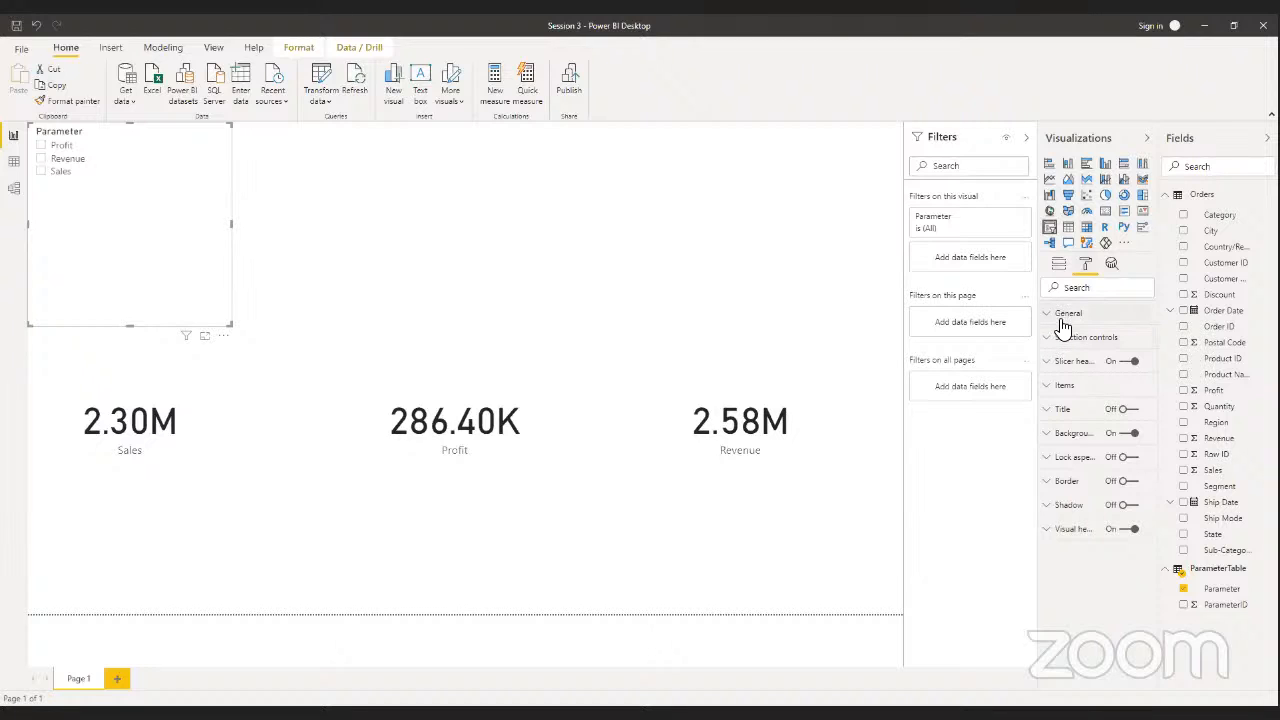
pyautogui.click(1064, 316)
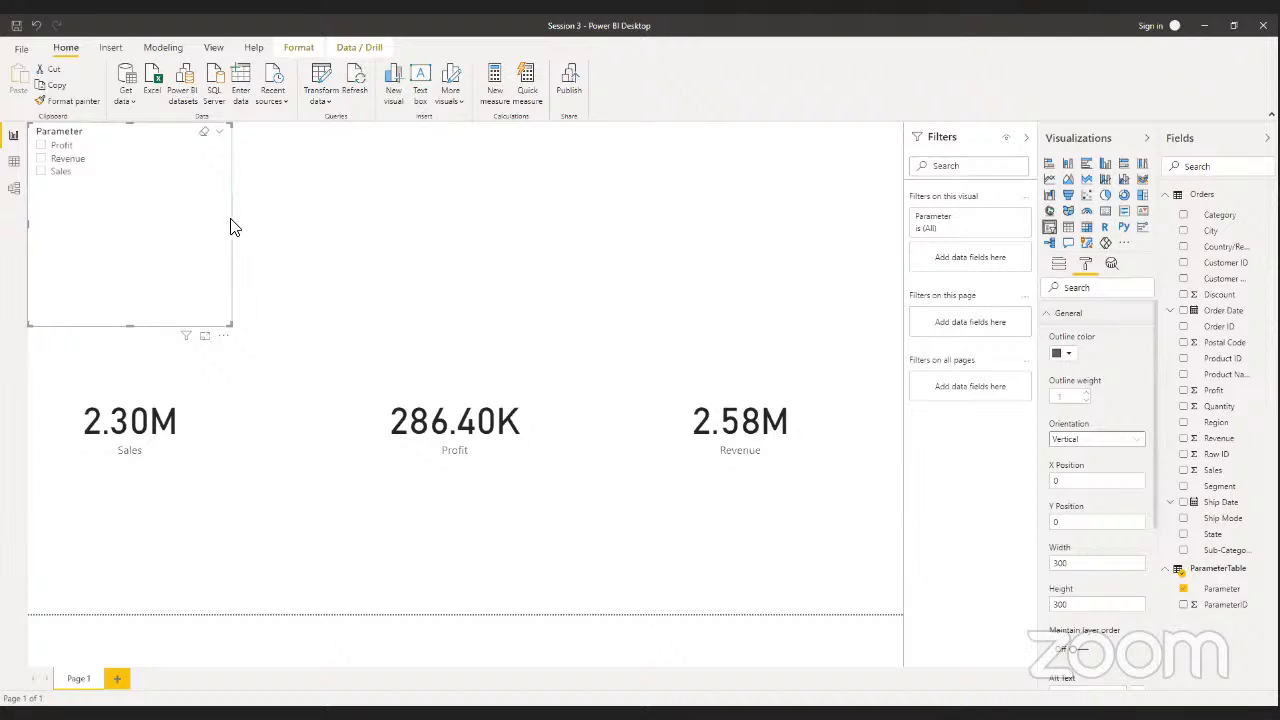
pyautogui.click(1060, 268)
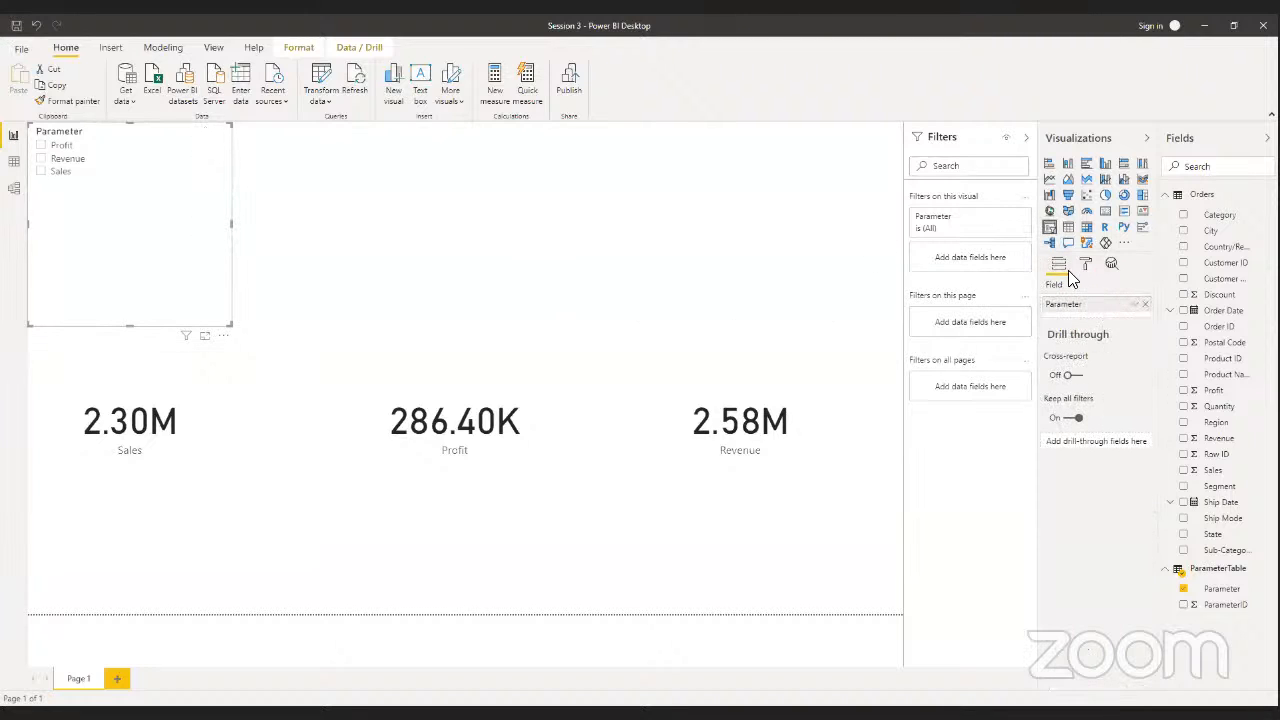
pyautogui.click(1085, 264)
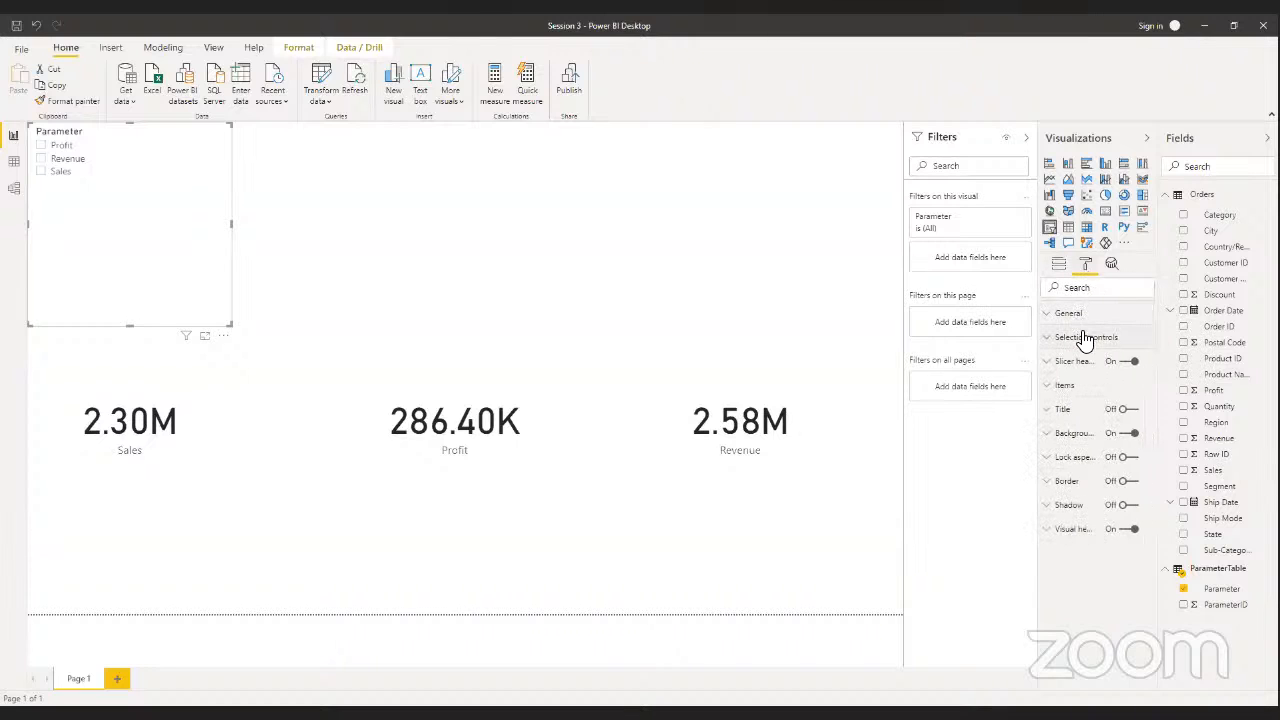
pyautogui.click(1085, 339)
pyautogui.click(1076, 386)
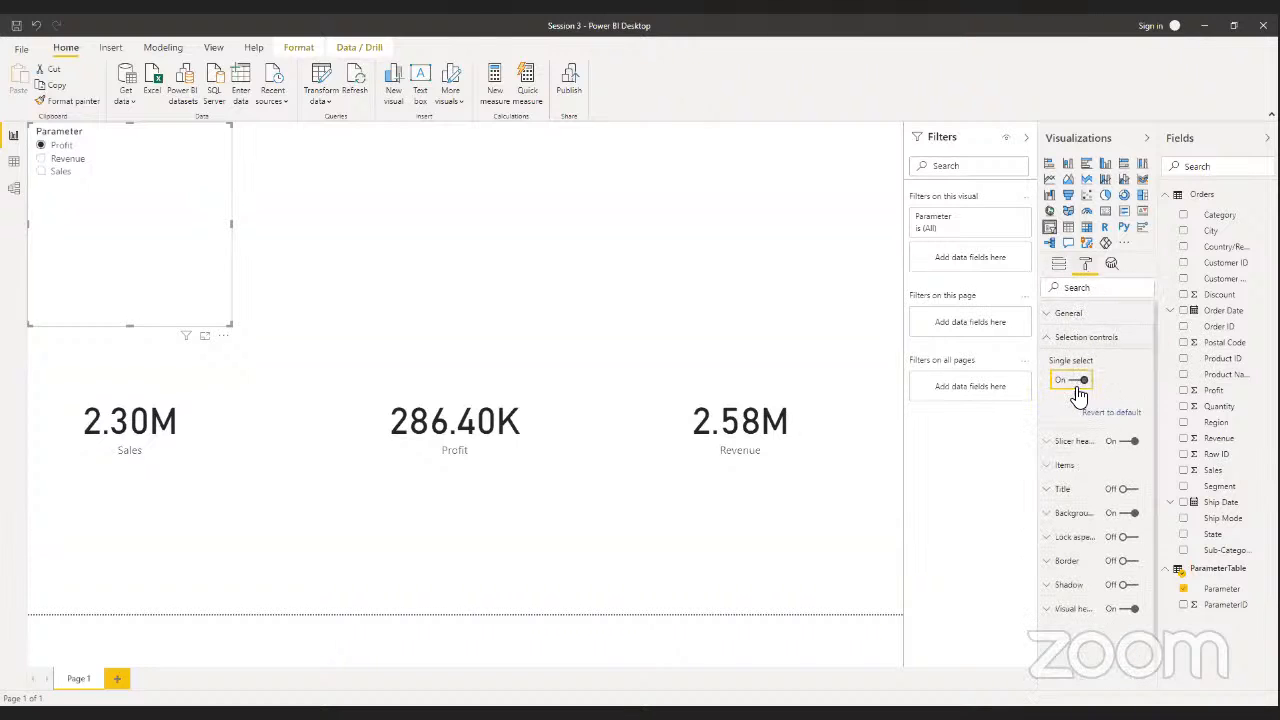
# - Change the Parameter slicer's display style from a list to Dropdown
pyautogui.click(1066, 315)
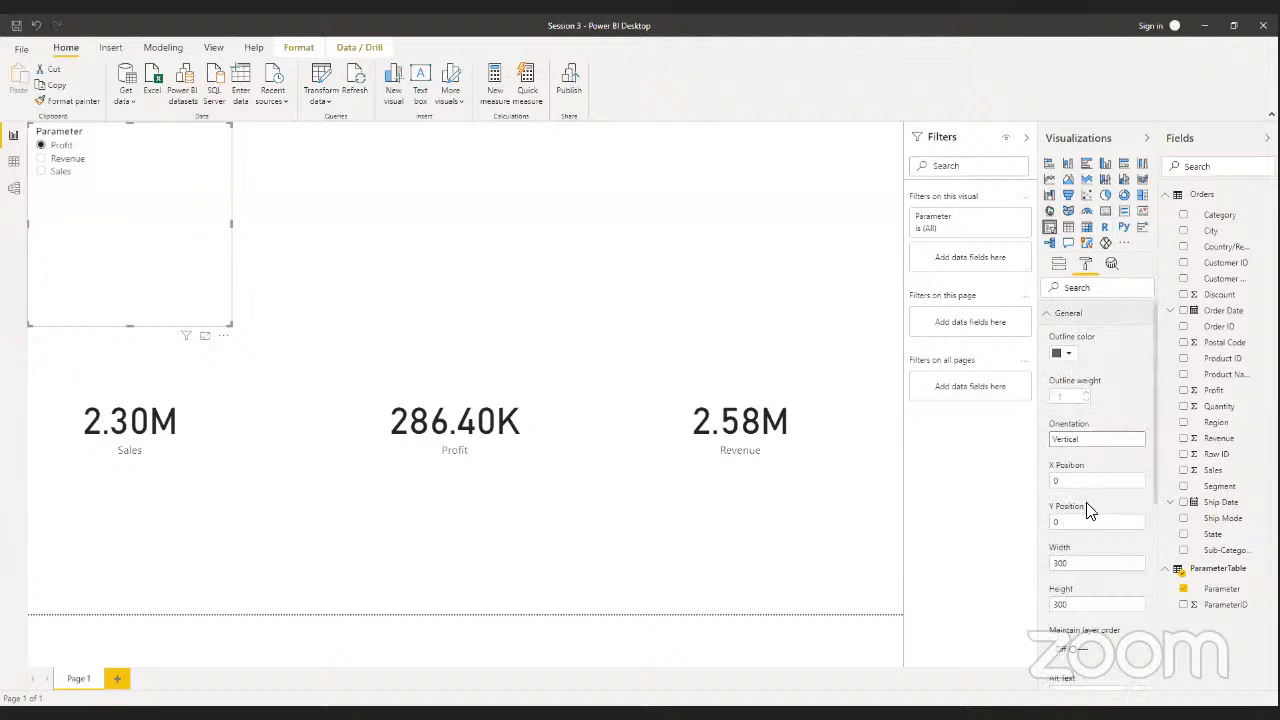
pyautogui.scroll(-3, 1090, 512)
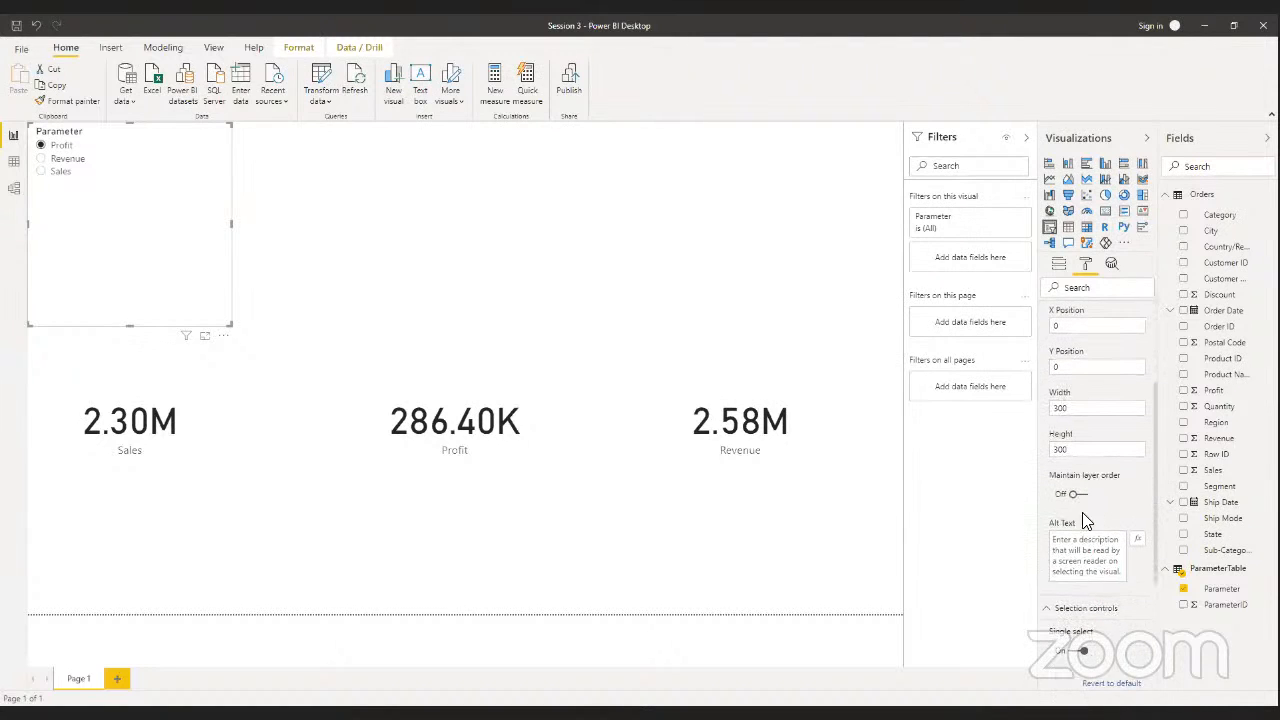
pyautogui.scroll(-4, 1086, 520)
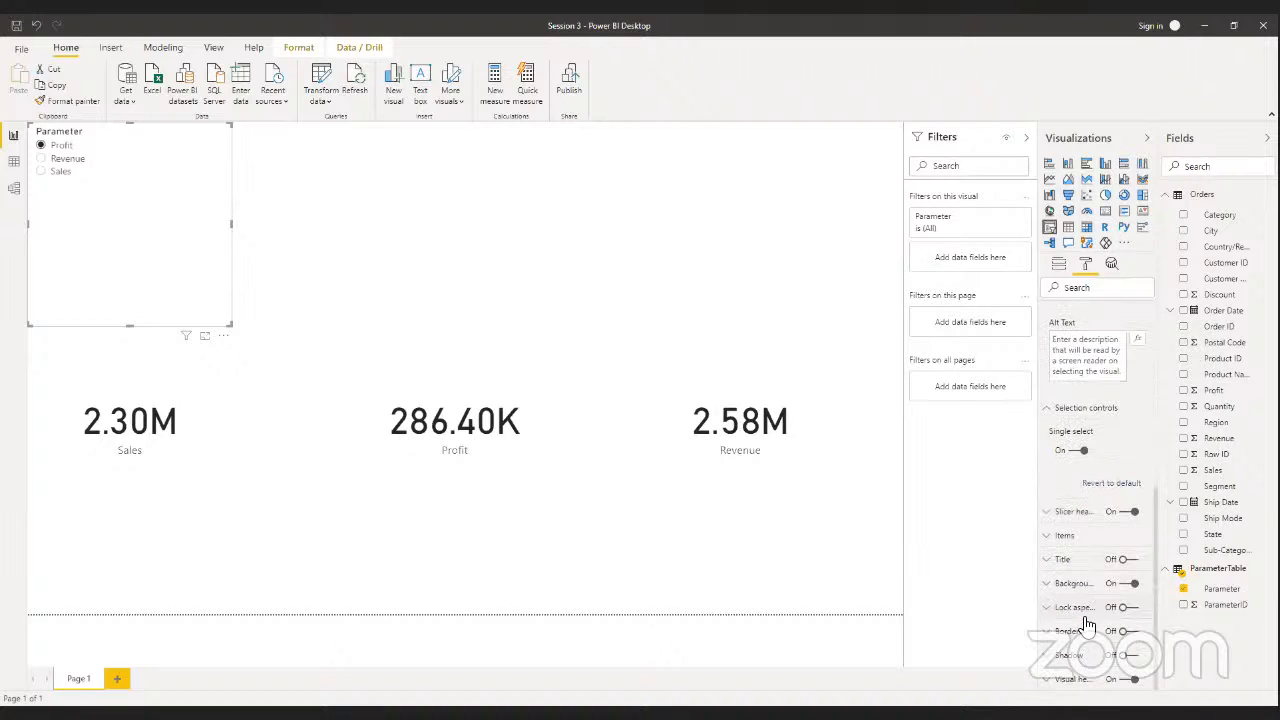
pyautogui.click(1066, 515)
pyautogui.scroll(-6, 1072, 565)
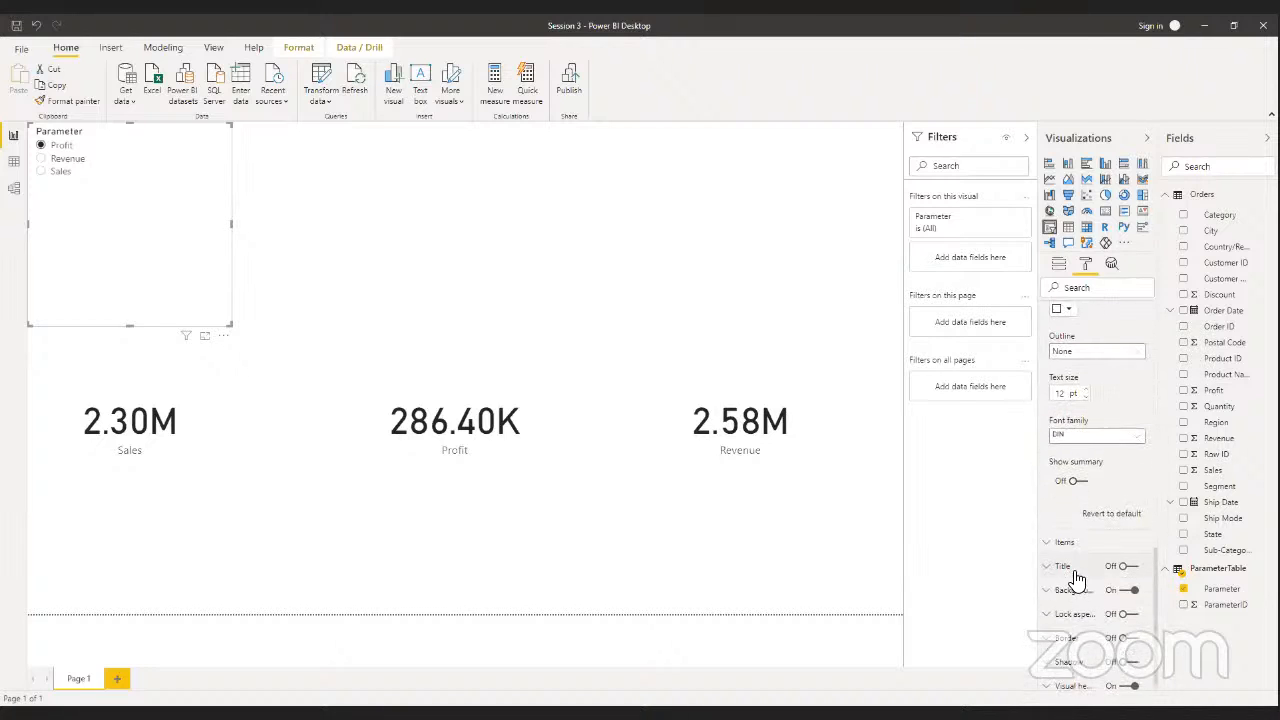
pyautogui.scroll(5, 1066, 548)
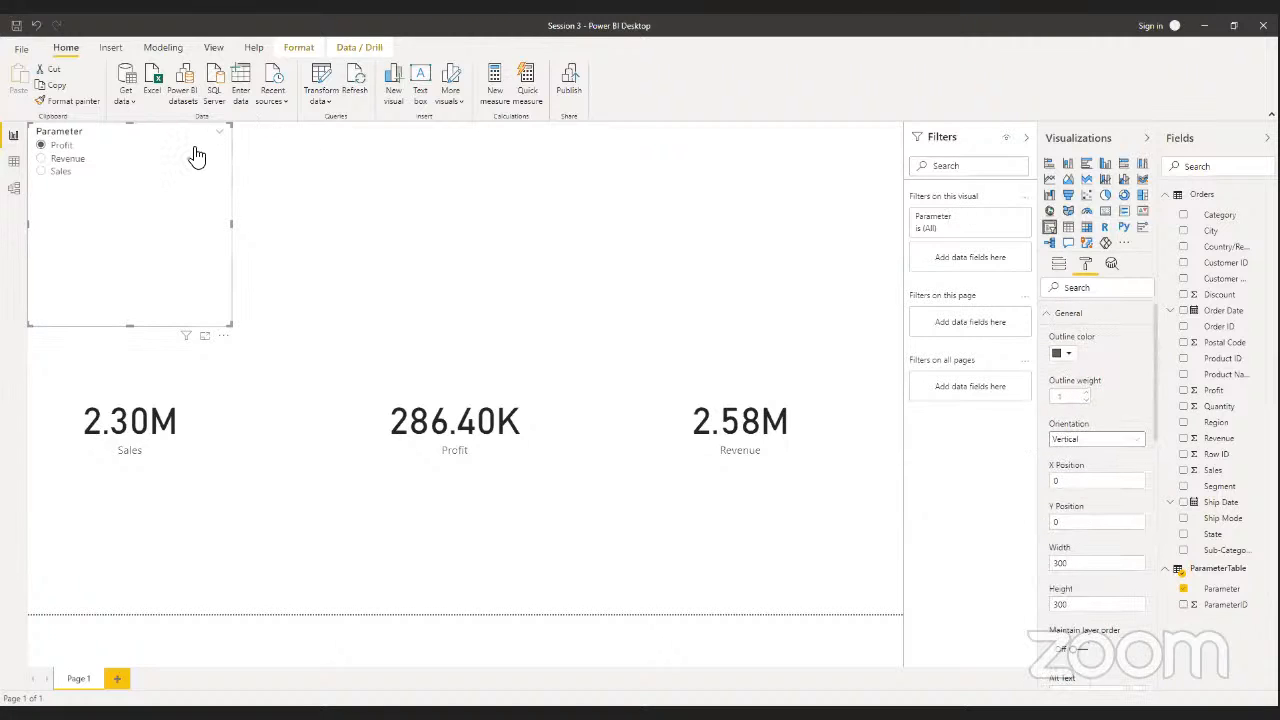
pyautogui.click(221, 132)
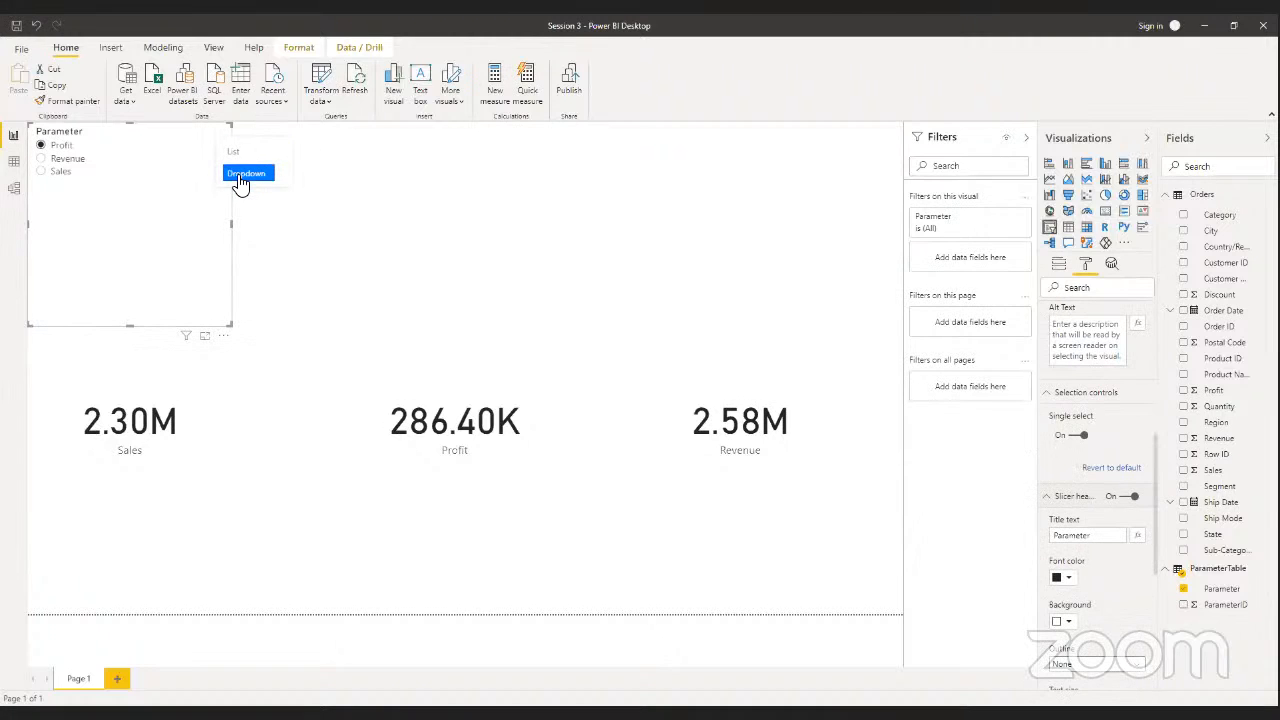
pyautogui.click(245, 174)
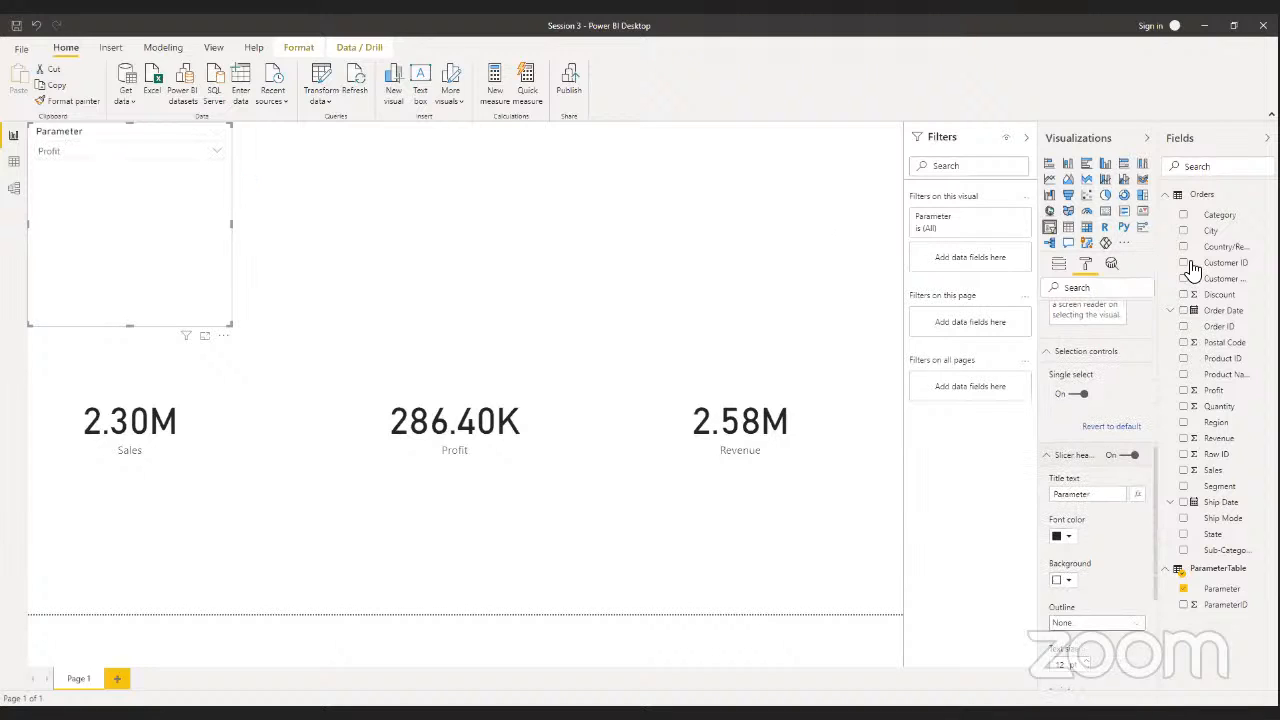
# - Examine the slicer's general, selection control, header and item formatting settings, leaving every group collapsed
pyautogui.scroll(3, 1072, 515)
pyautogui.scroll(1, 1072, 515)
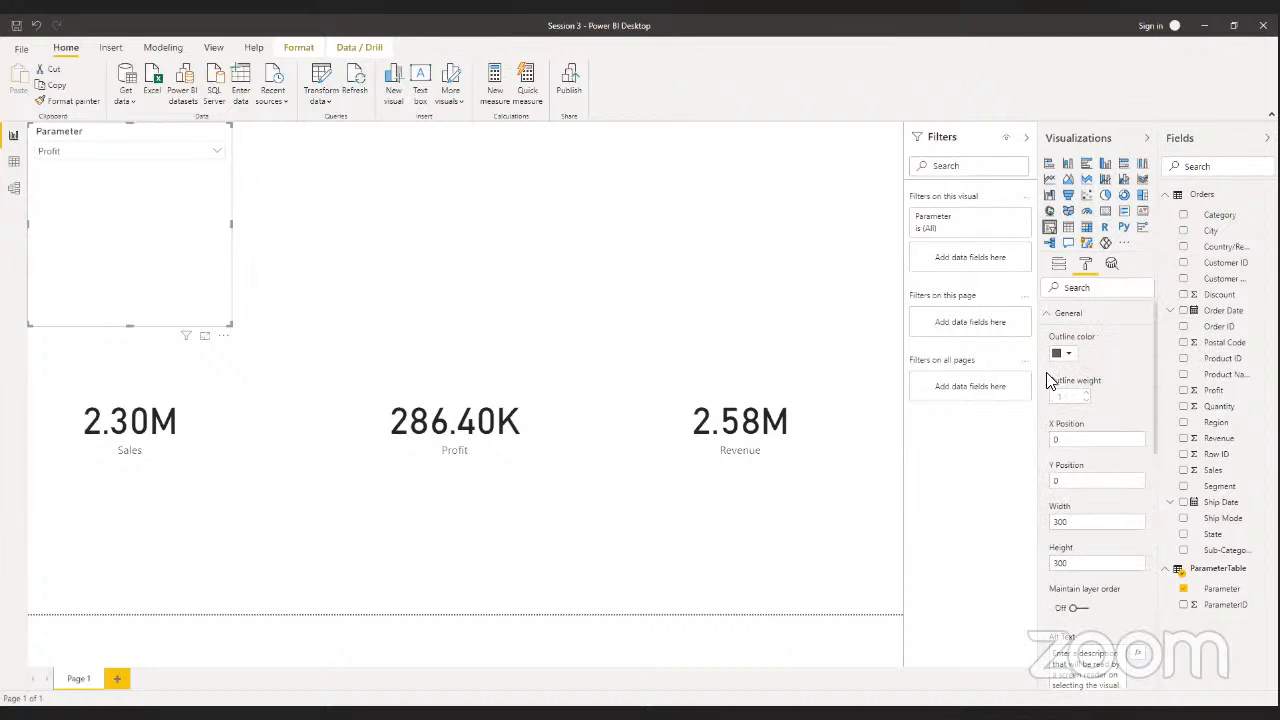
pyautogui.click(1056, 316)
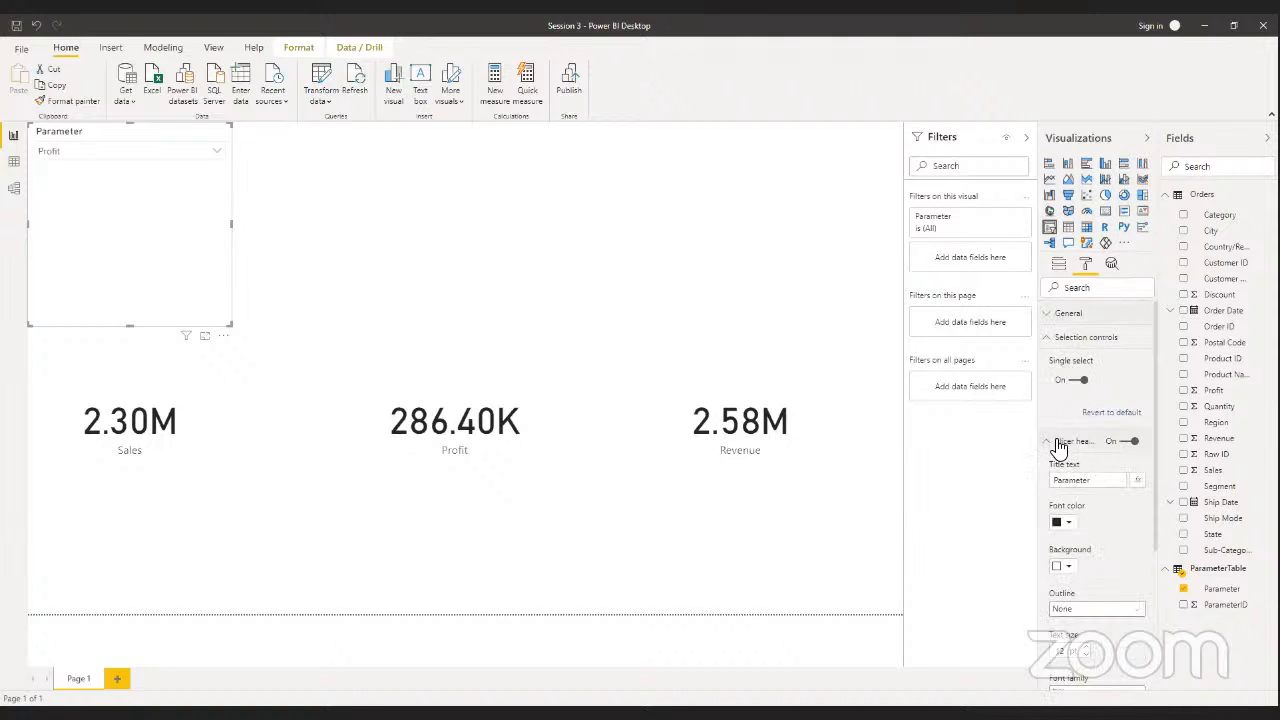
pyautogui.scroll(-3, 1058, 446)
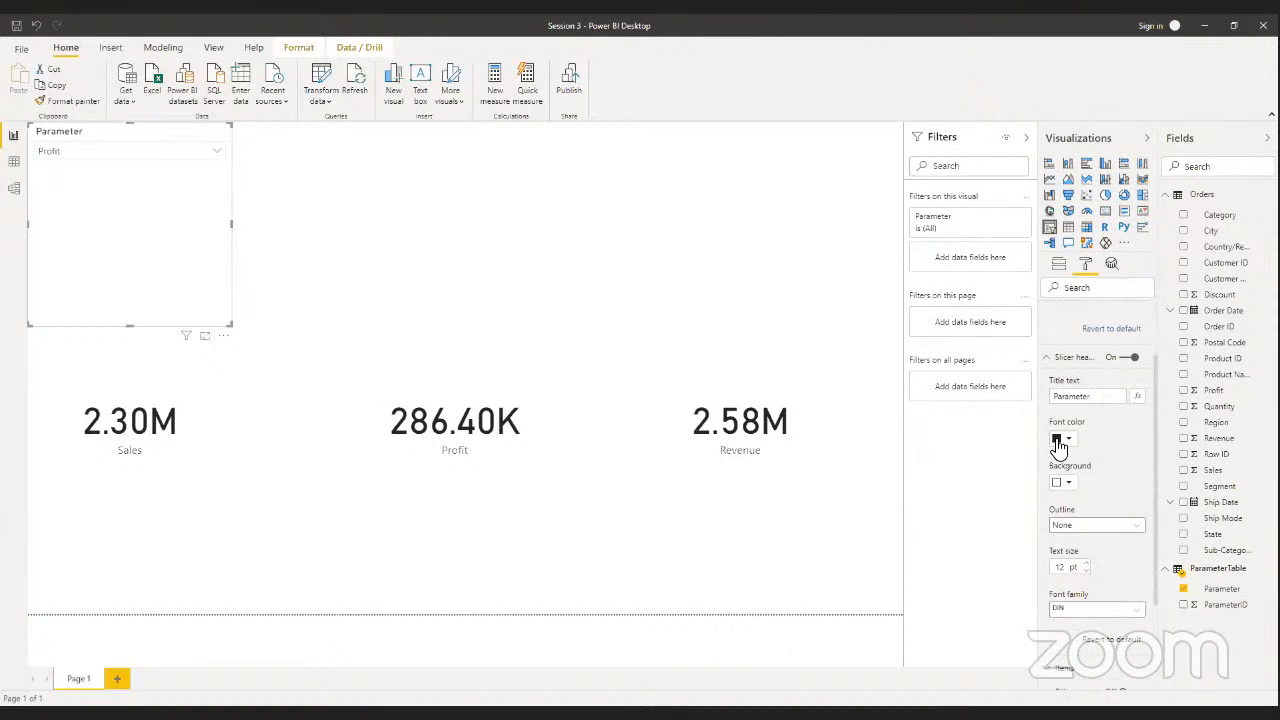
pyautogui.click(1062, 362)
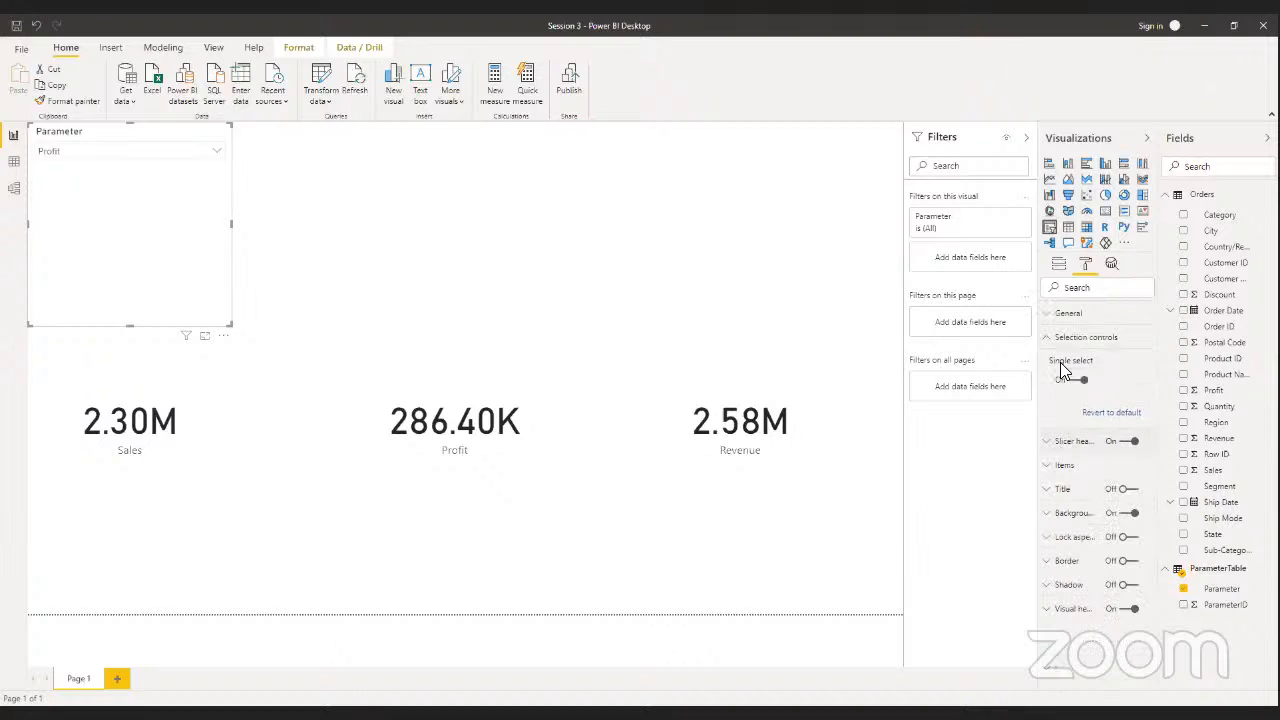
pyautogui.click(1060, 470)
pyautogui.click(1062, 462)
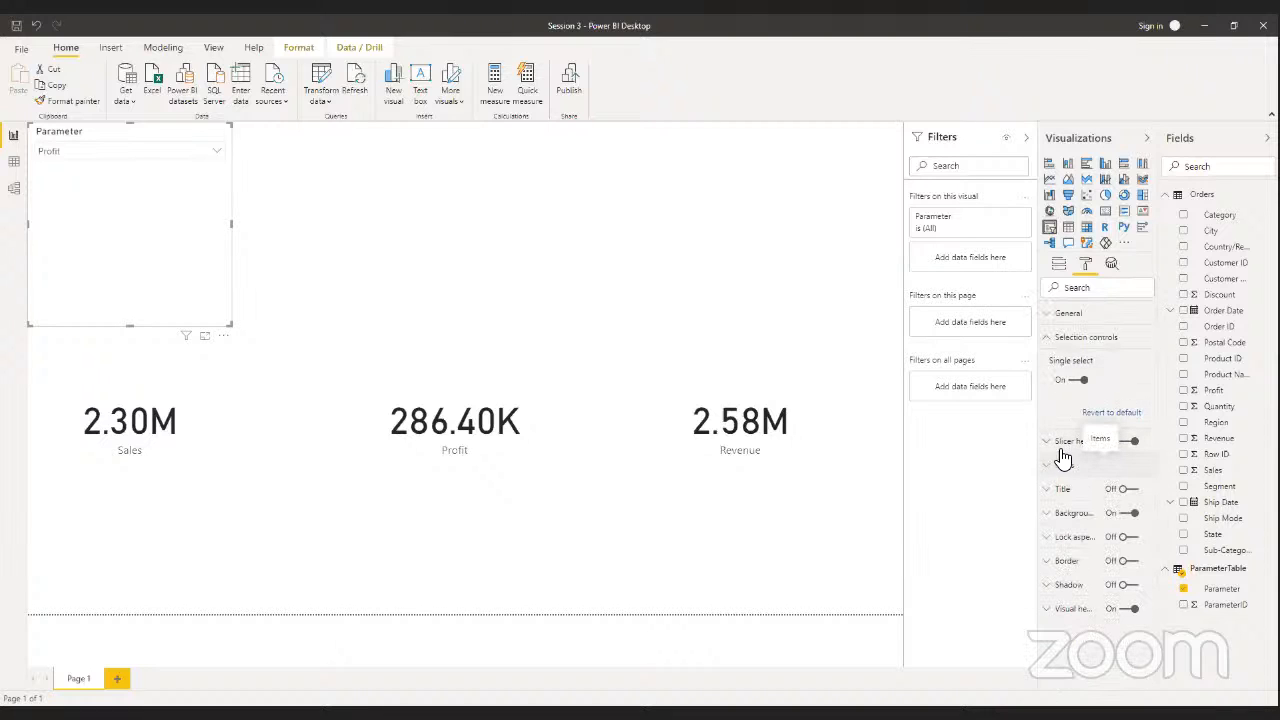
pyautogui.click(1062, 446)
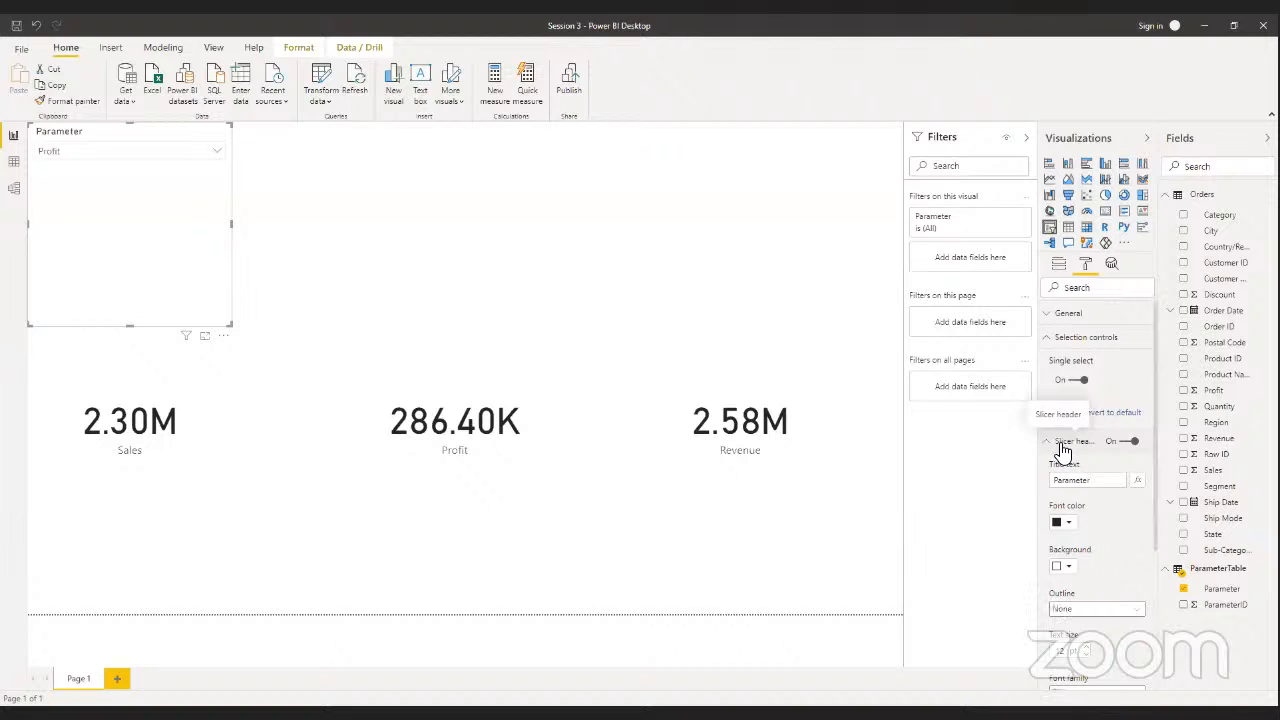
pyautogui.click(1062, 337)
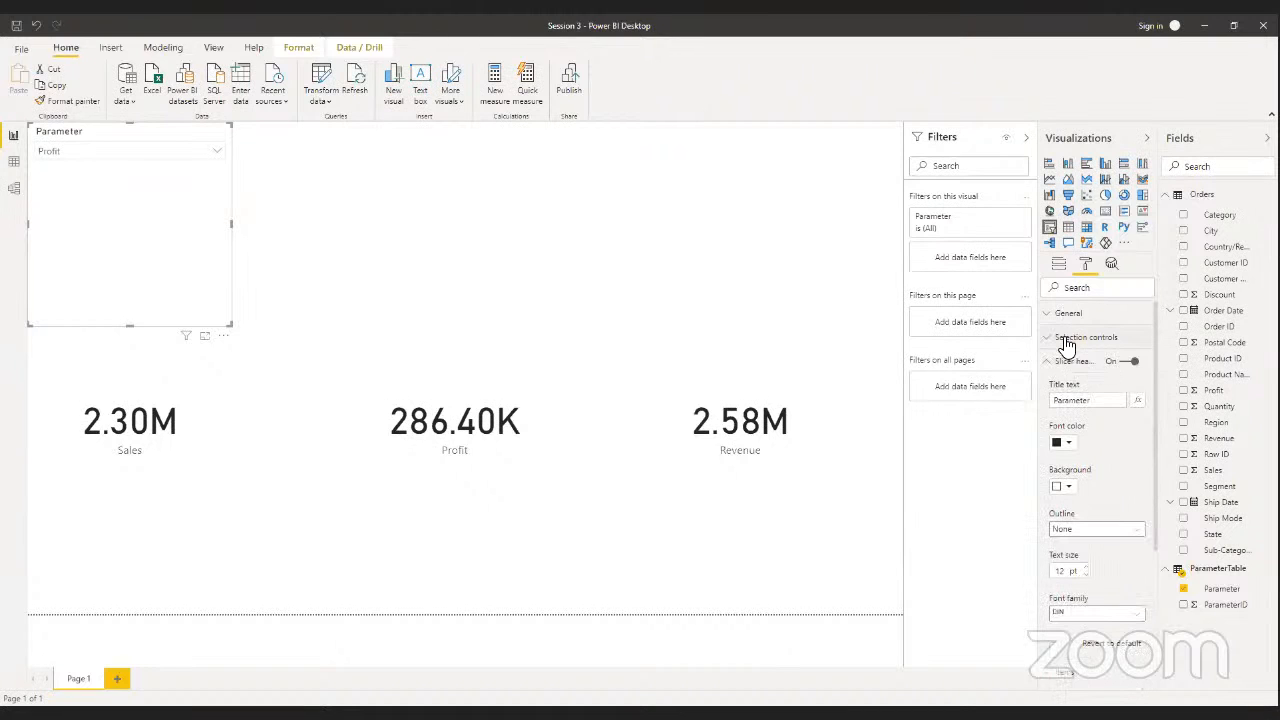
pyautogui.click(1075, 363)
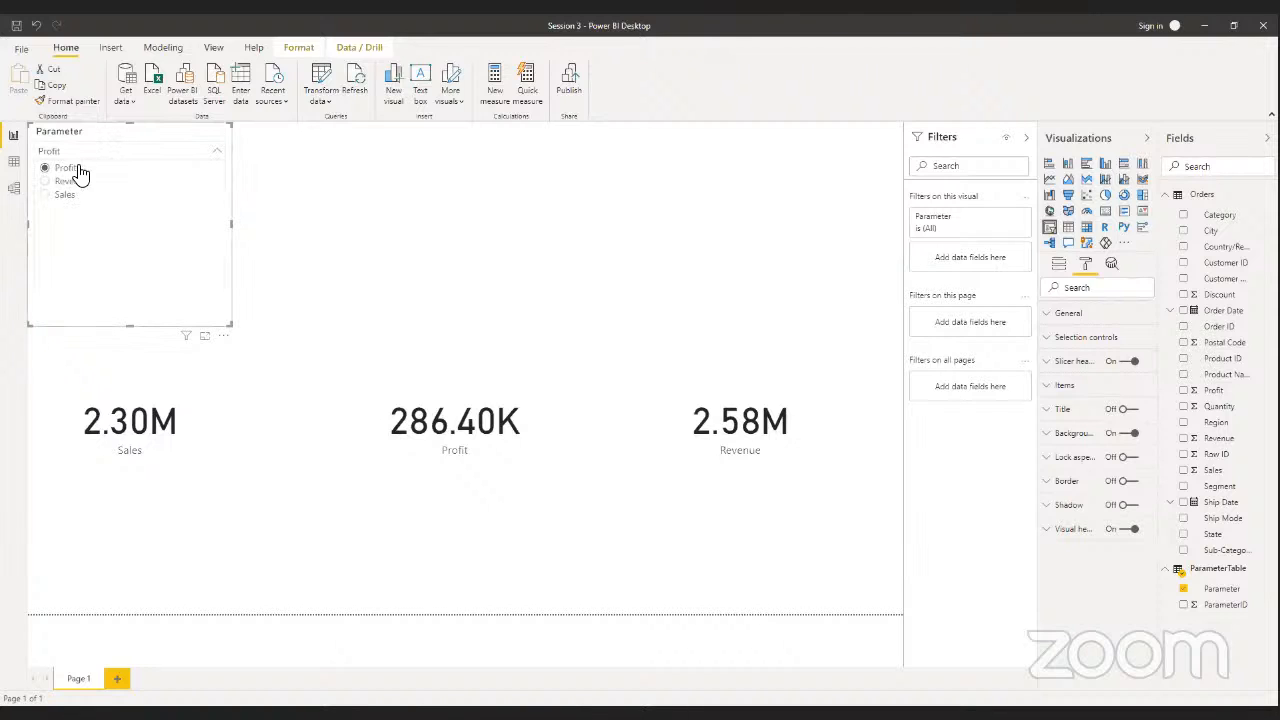
# - Choose Sales in the Parameter slicer and shorten the slicer to just fit its header and dropdown
pyautogui.click(72, 187)
pyautogui.click(74, 160)
pyautogui.click(68, 197)
pyautogui.moveTo(122, 198)
pyautogui.mouseDown()
pyautogui.moveTo(140, 149)
pyautogui.moveTo(130, 184)
pyautogui.mouseUp()
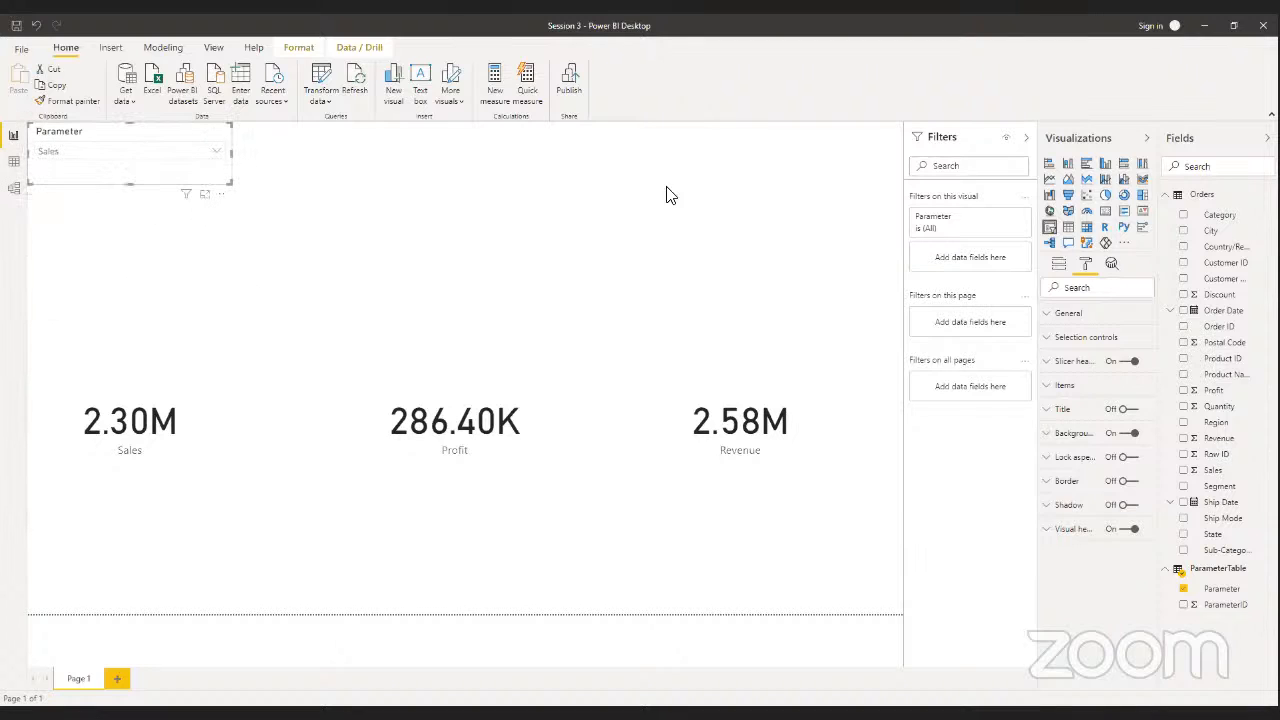
# - Add a calculated column to ParameterTable and name it SelectedMeasure in its formula
pyautogui.rightClick(1204, 656)
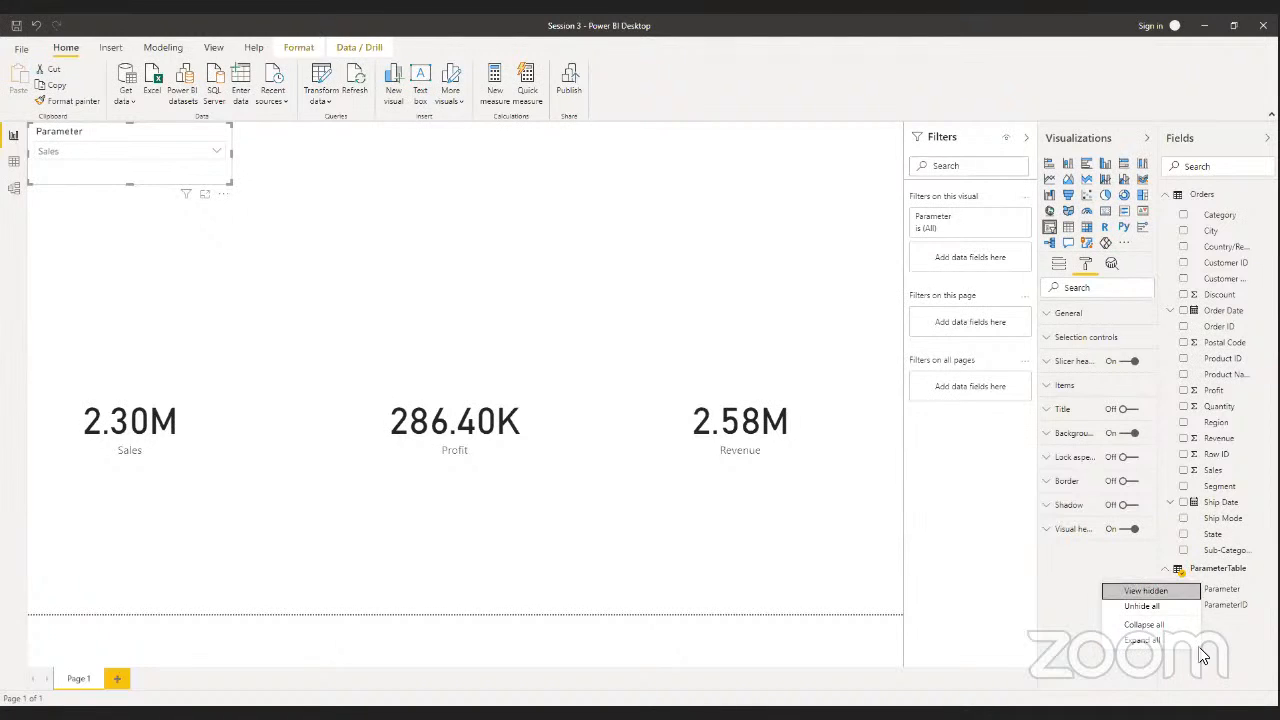
pyautogui.rightClick(1235, 606)
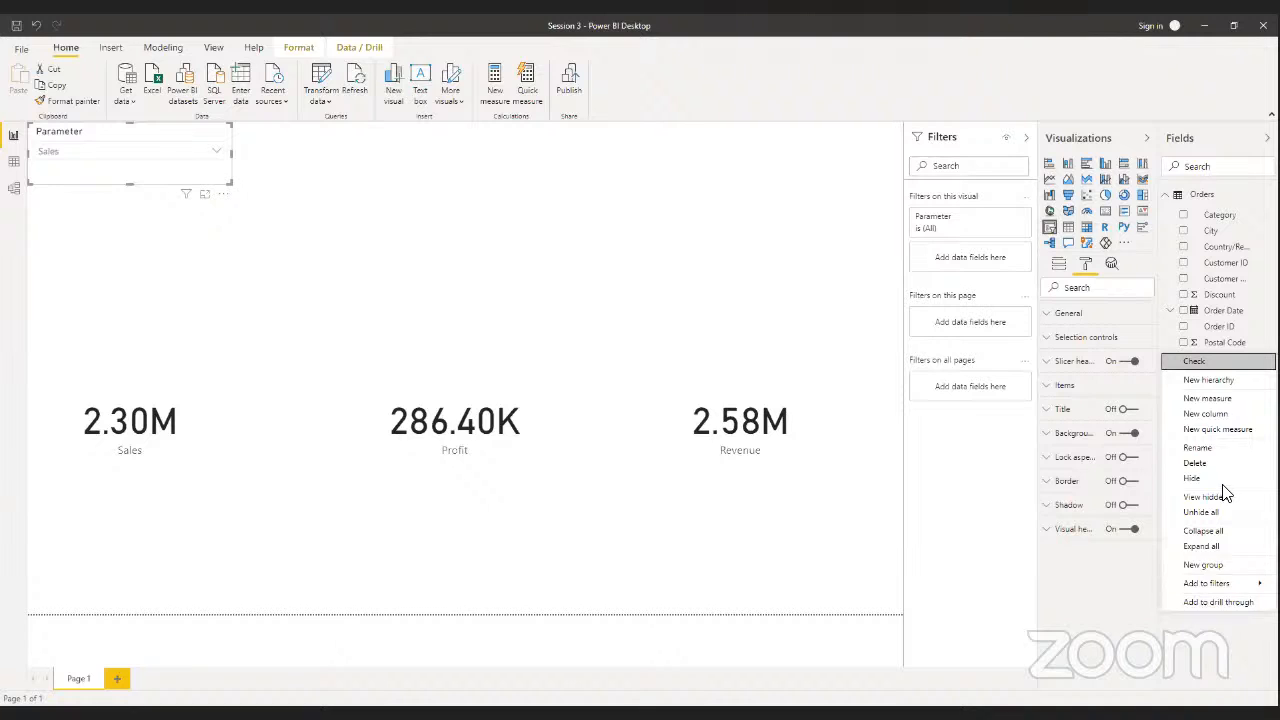
pyautogui.click(1206, 408)
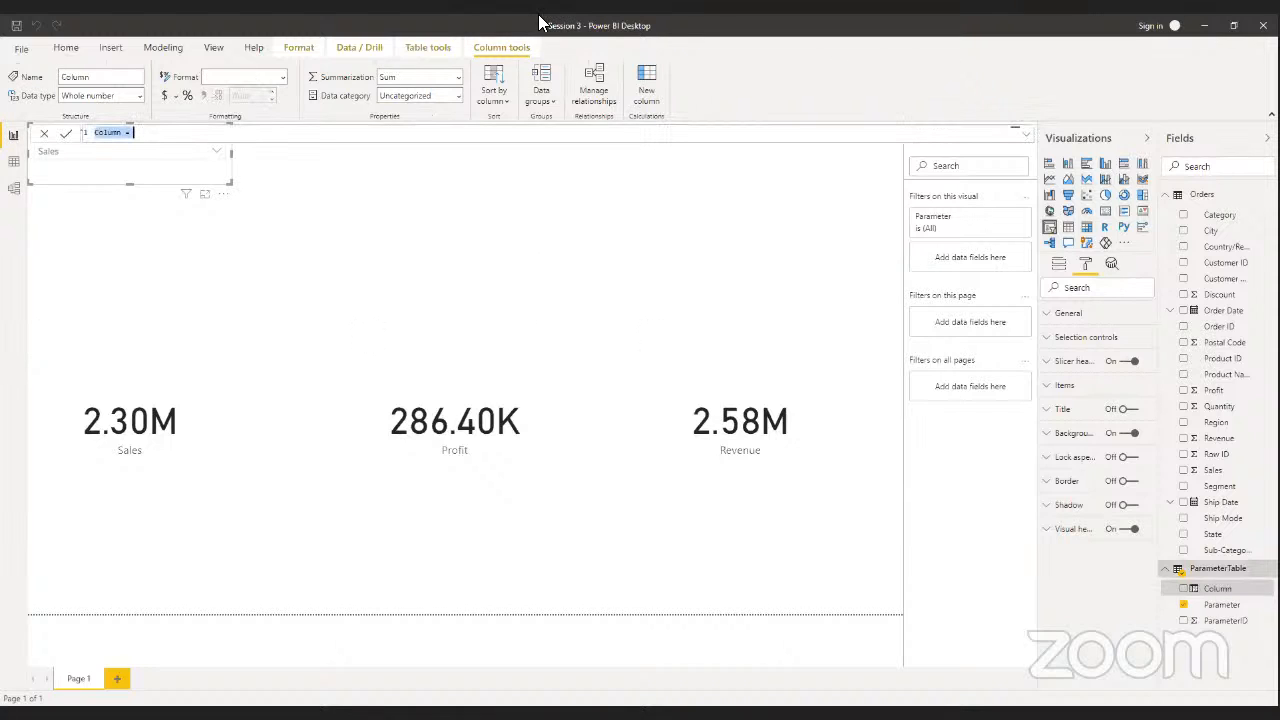
pyautogui.click(126, 134)
pyautogui.press('BackSpace')
pyautogui.moveTo(126, 134); pyautogui.dragTo(87, 133)
pyautogui.write('SelectedMeasure=')
pyautogui.hotkey('alt', 'space')
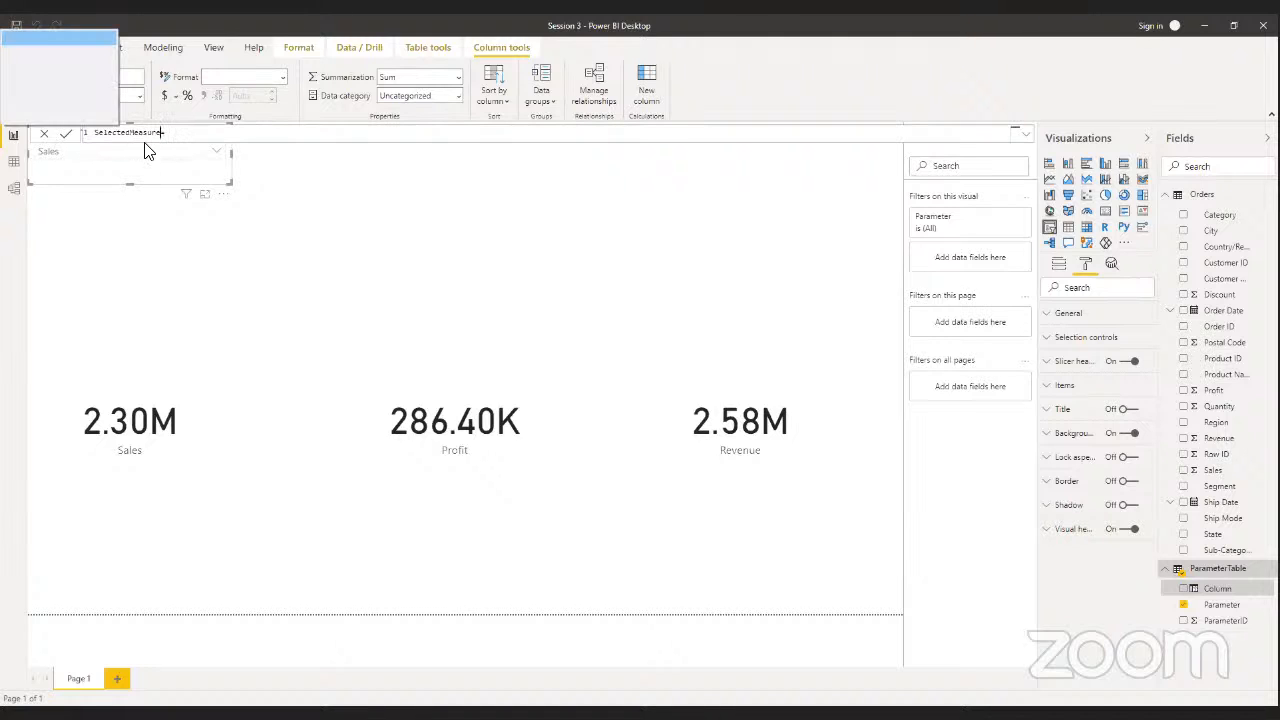
pyautogui.click(178, 134)
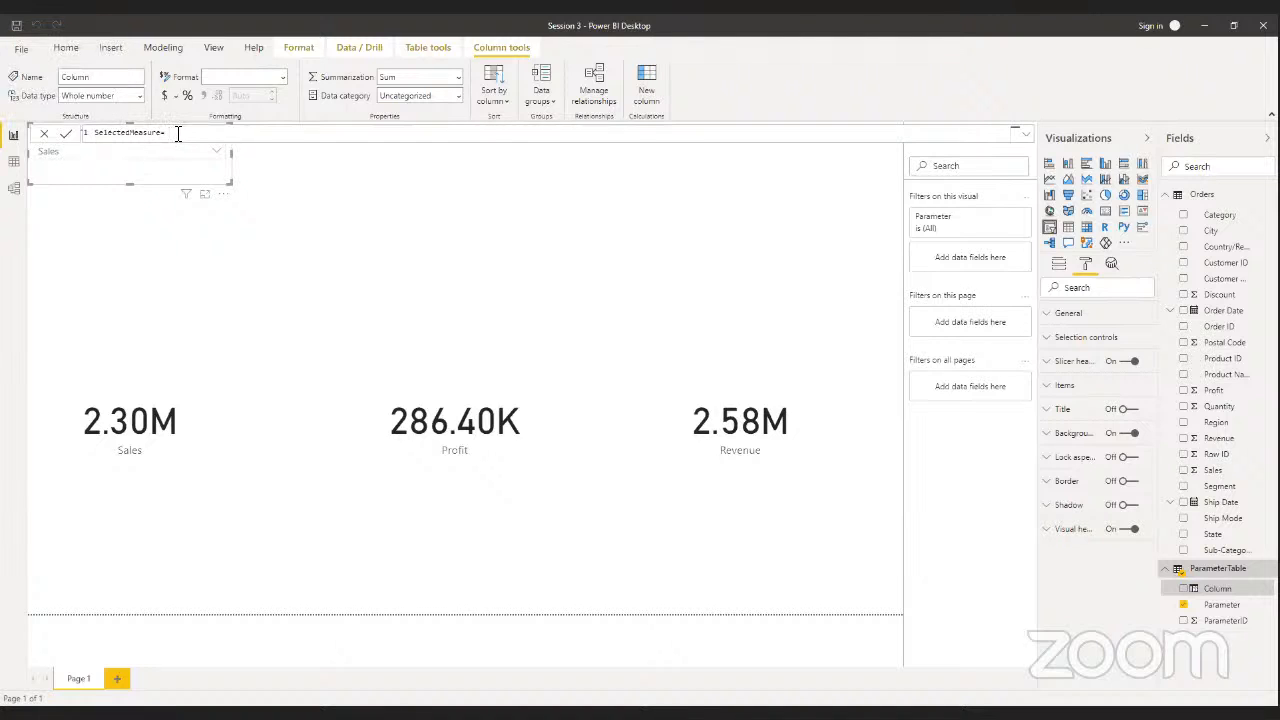
# - Start the SelectedMeasure formula with IIF(MIN( on ParameterTable[ParameterID], a comparison with 1 and the beginning of a Sales reference
pyautogui.write('IF(MIN(')
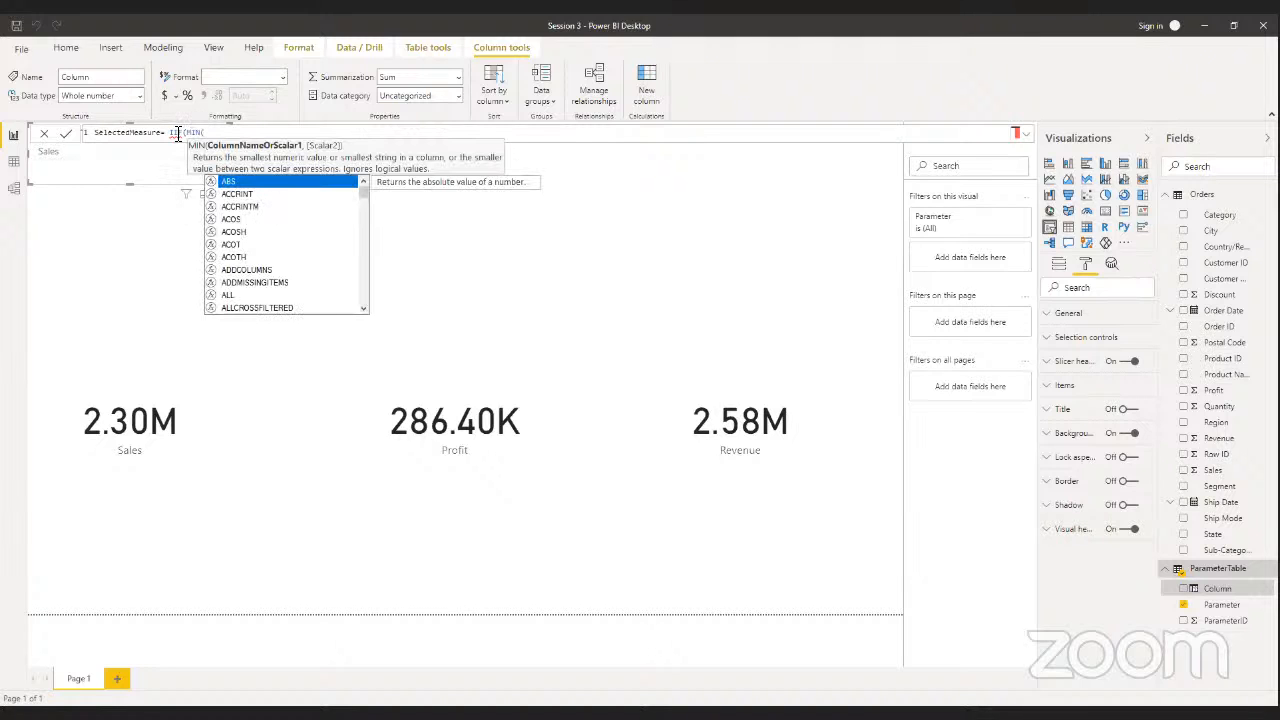
pyautogui.write('Pa')
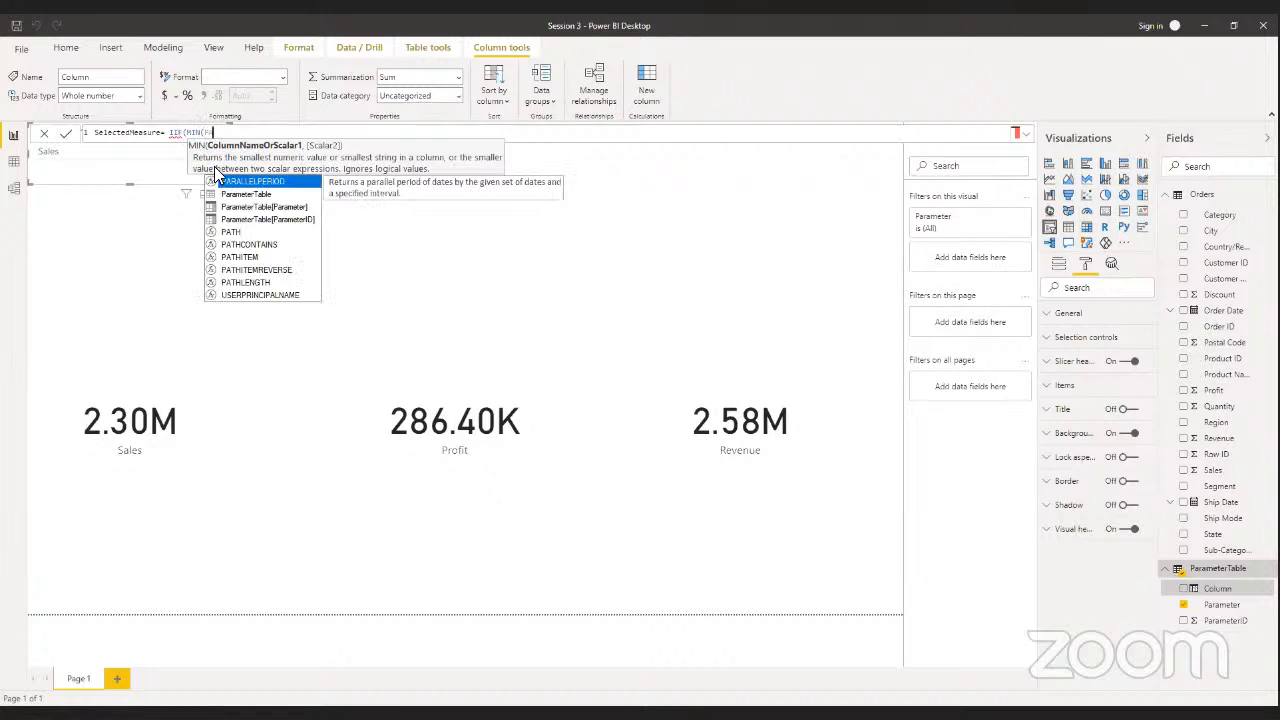
pyautogui.click(278, 222)
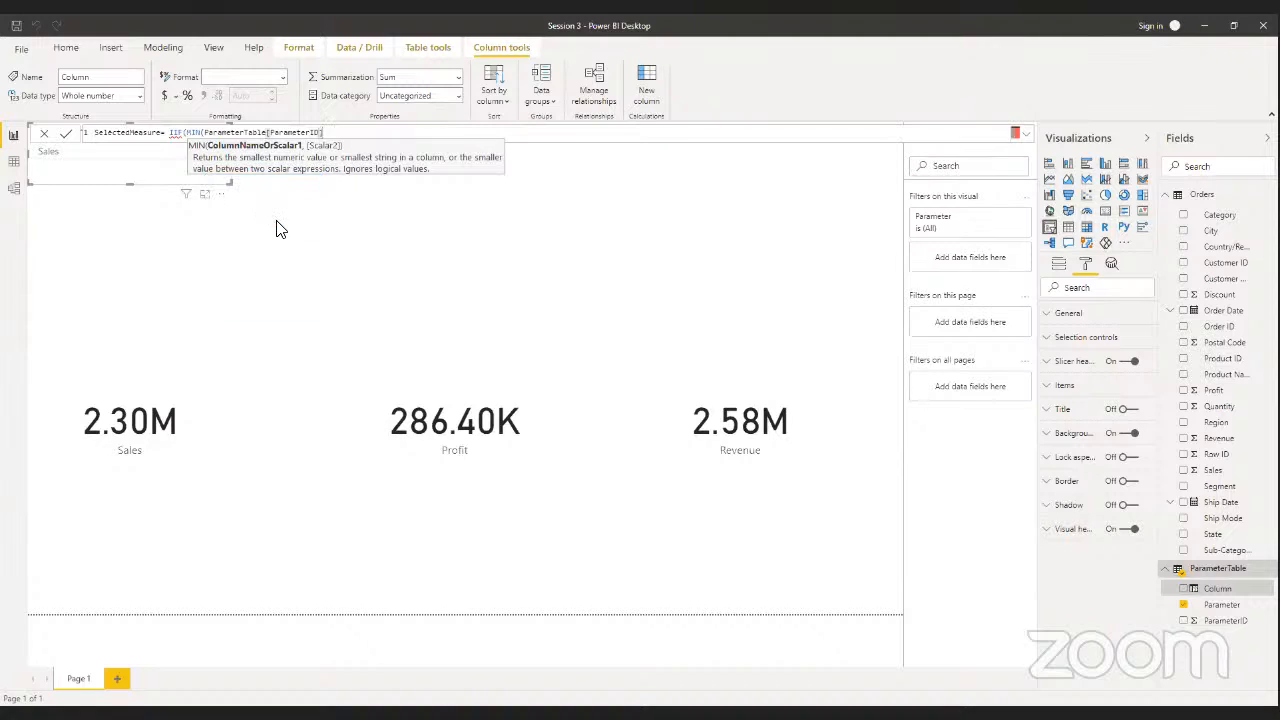
pyautogui.write(')=1,')
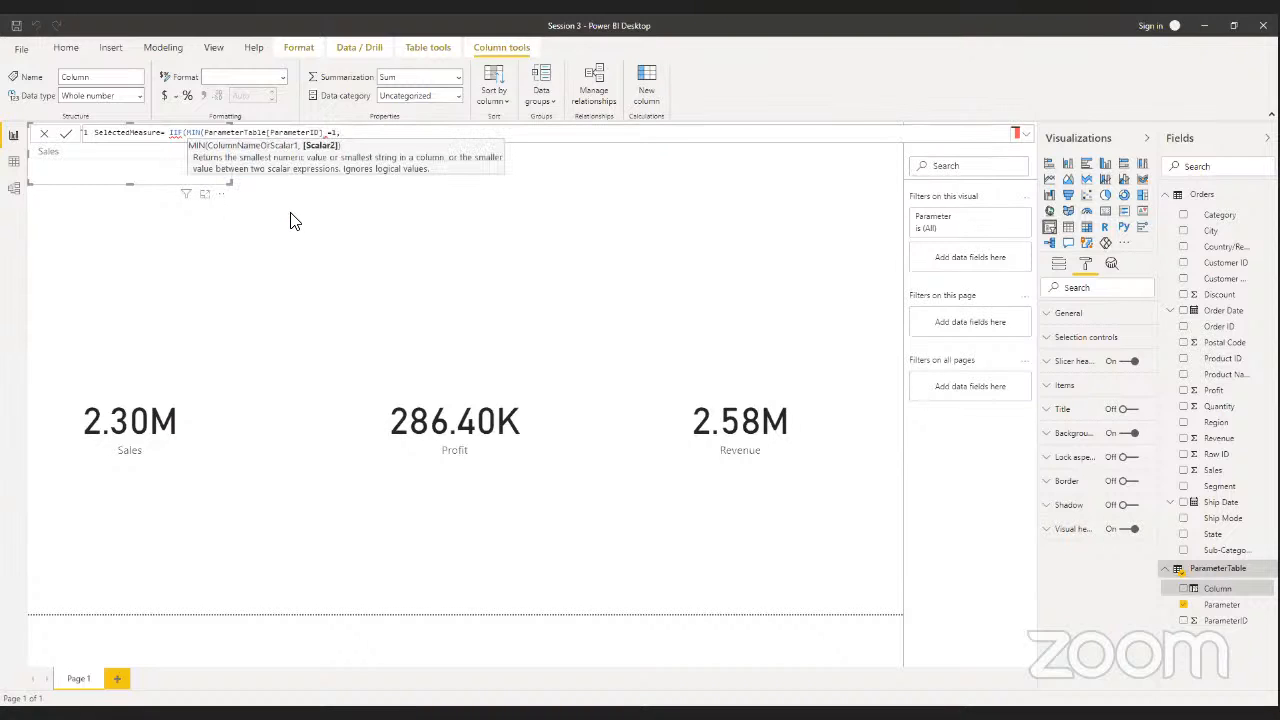
pyautogui.write(' [')
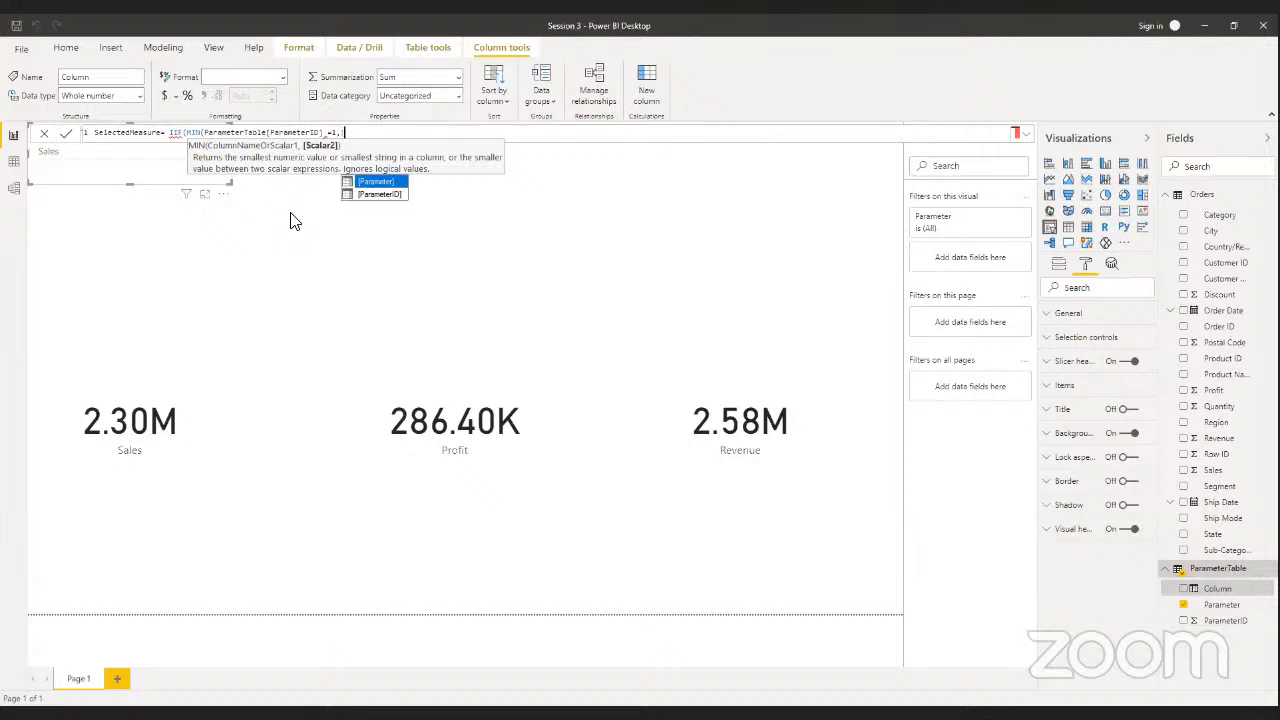
pyautogui.write('Sa')
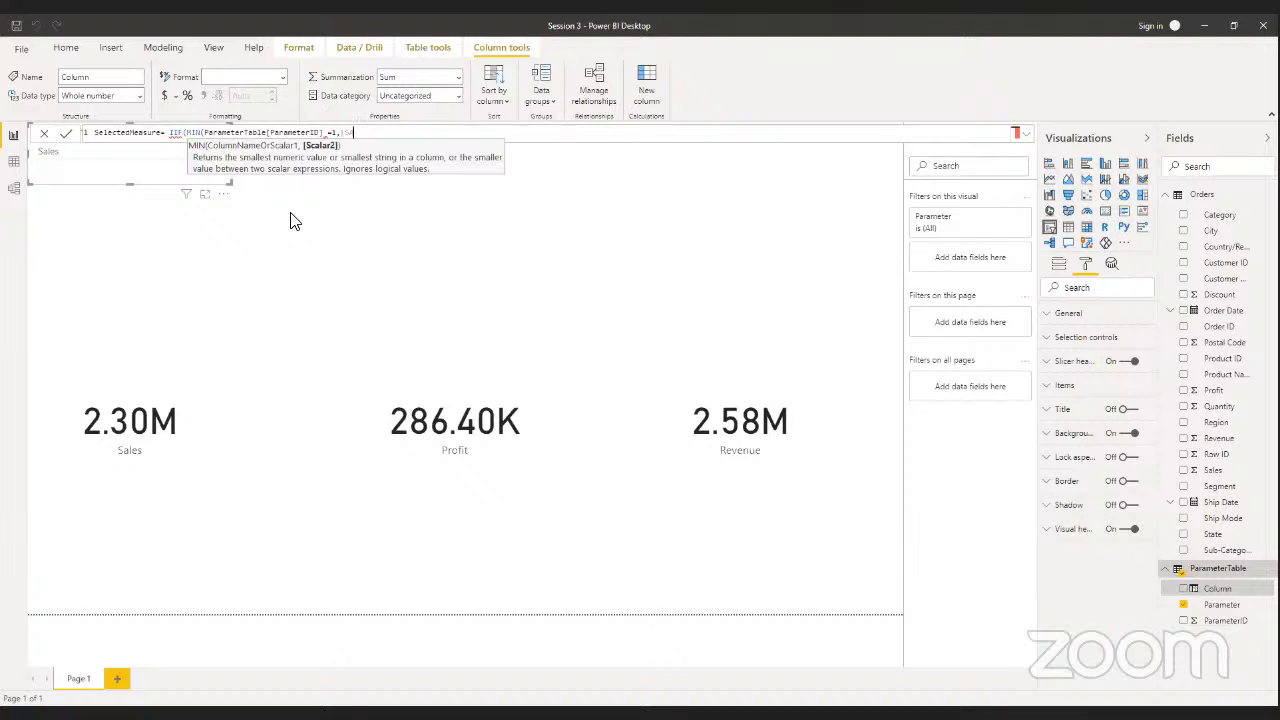
# - Clear the unfinished Sales reference and close the MIN call so the condition reads MIN(ParameterTable[ParameterID])=1, with a trailing comma
pyautogui.press('BackSpace')
pyautogui.press('BackSpace')
pyautogui.press('BackSpace')
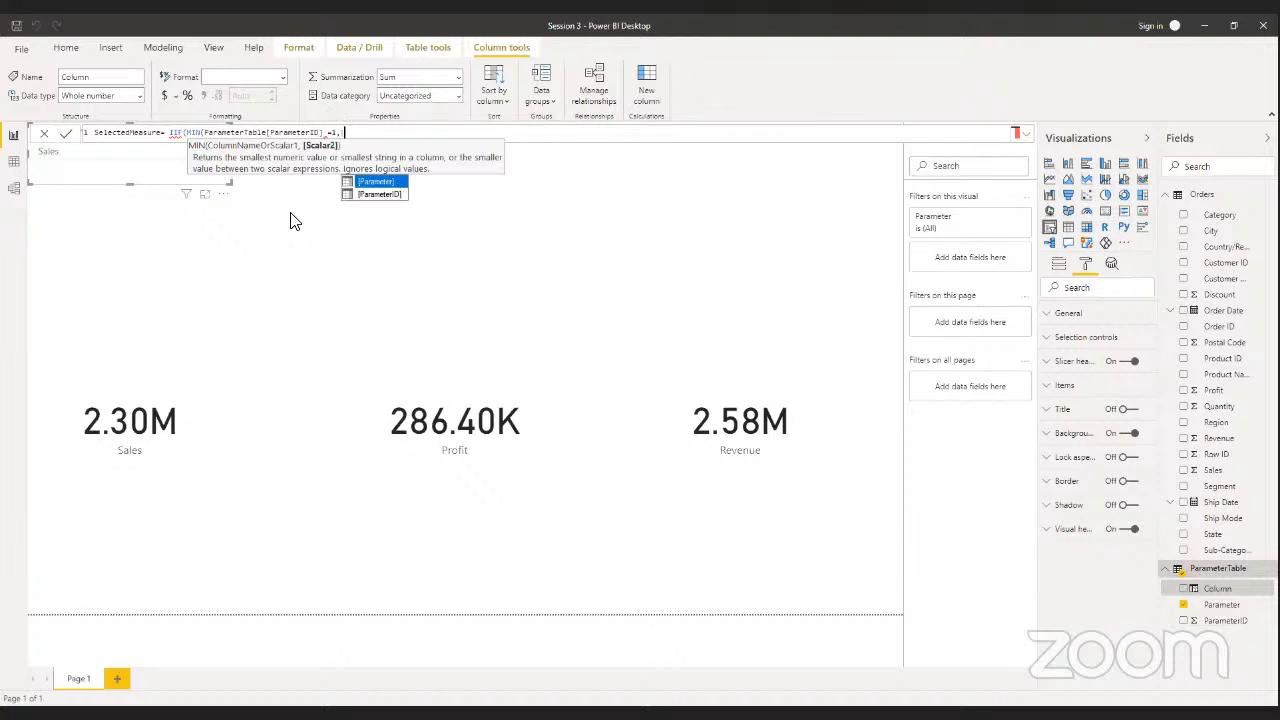
pyautogui.press('BackSpace')
pyautogui.press('BackSpace')
pyautogui.press('BackSpace')
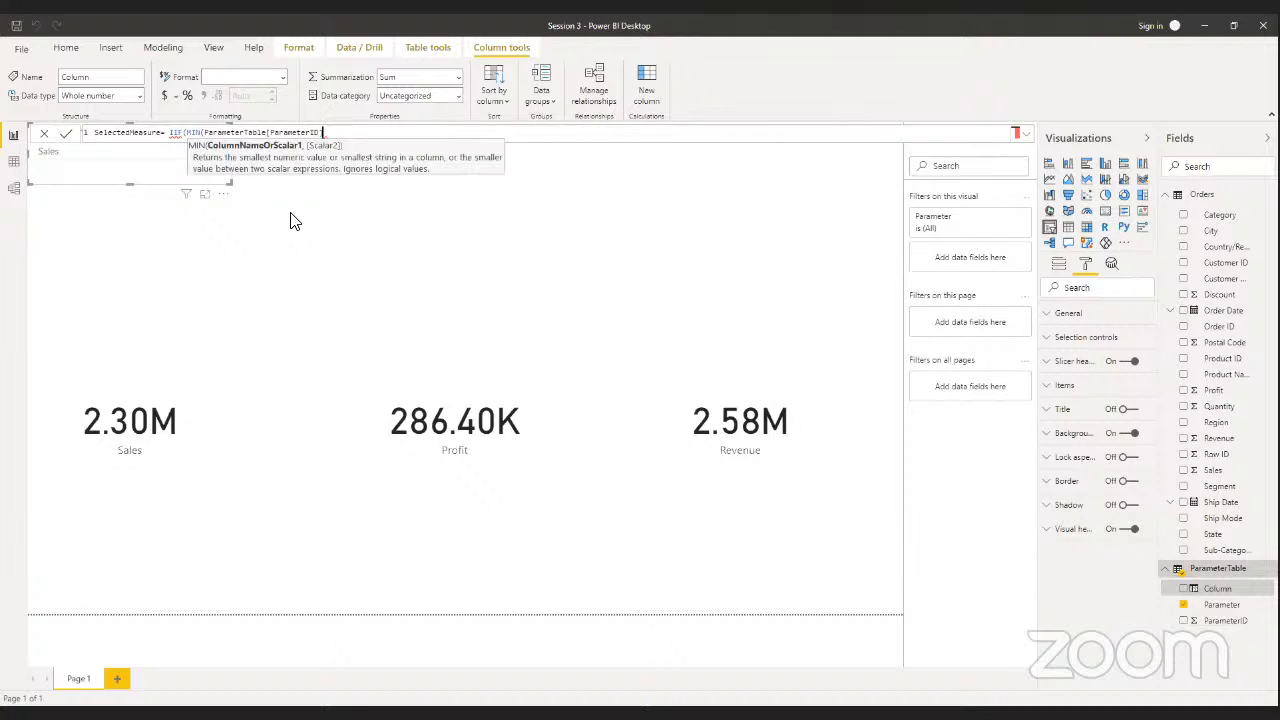
pyautogui.write('1,[')
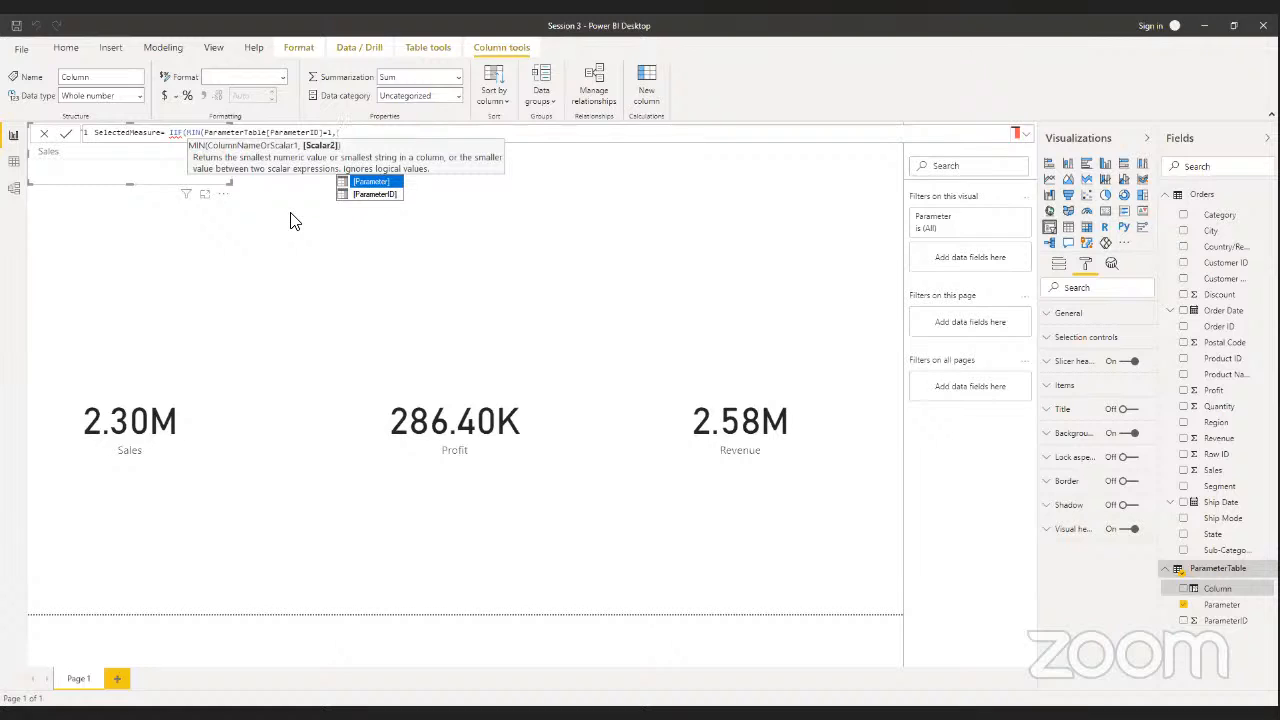
pyautogui.press('BackSpace')
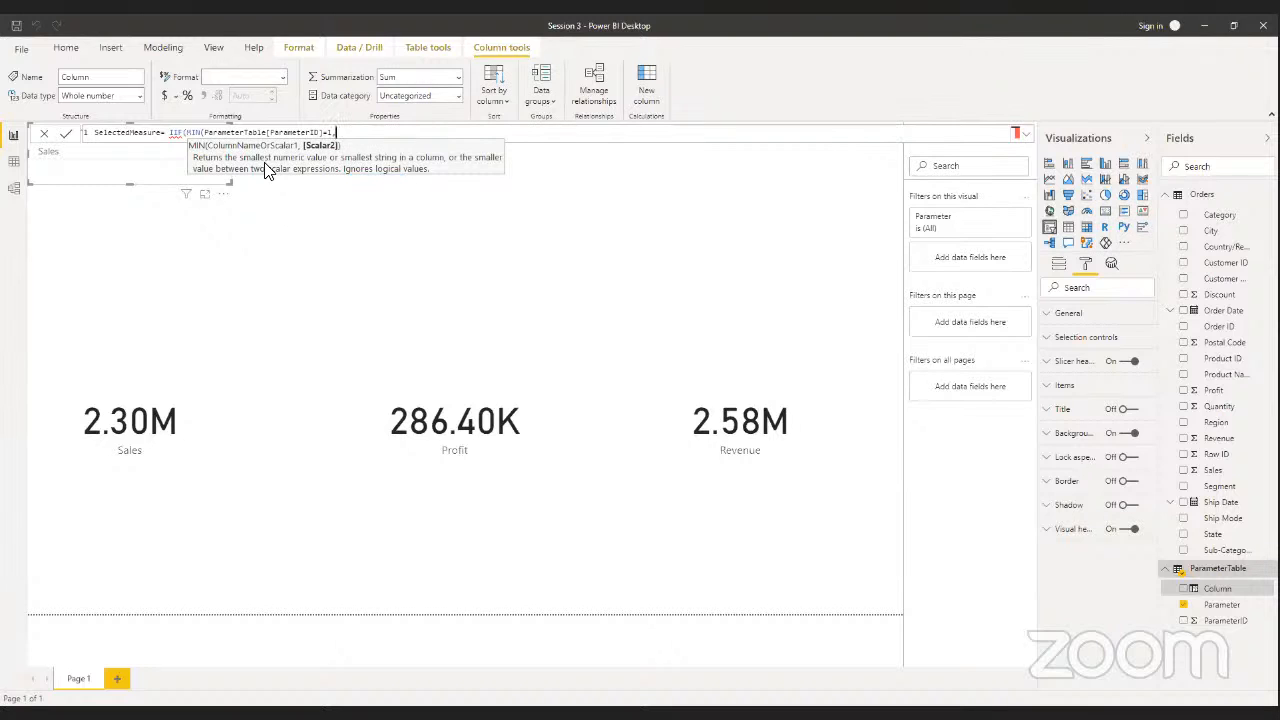
pyautogui.click(323, 133)
pyautogui.write(')')
pyautogui.click(366, 137)
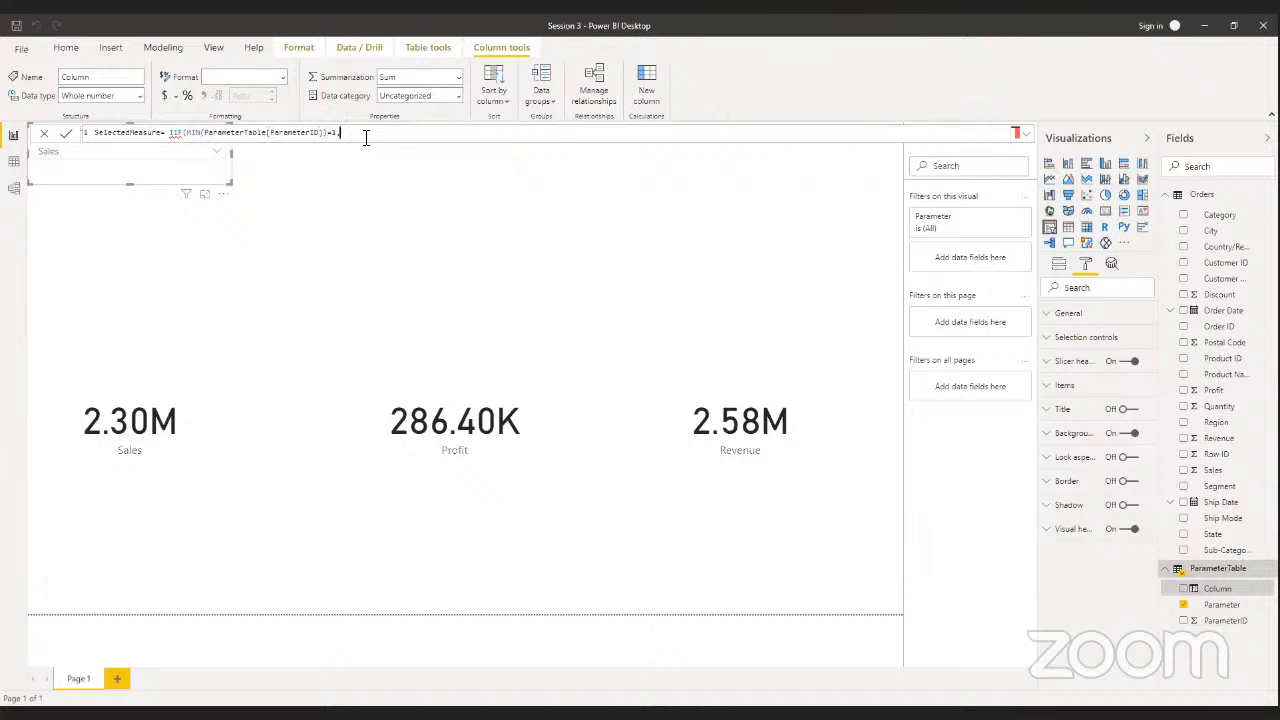
pyautogui.write('sa')
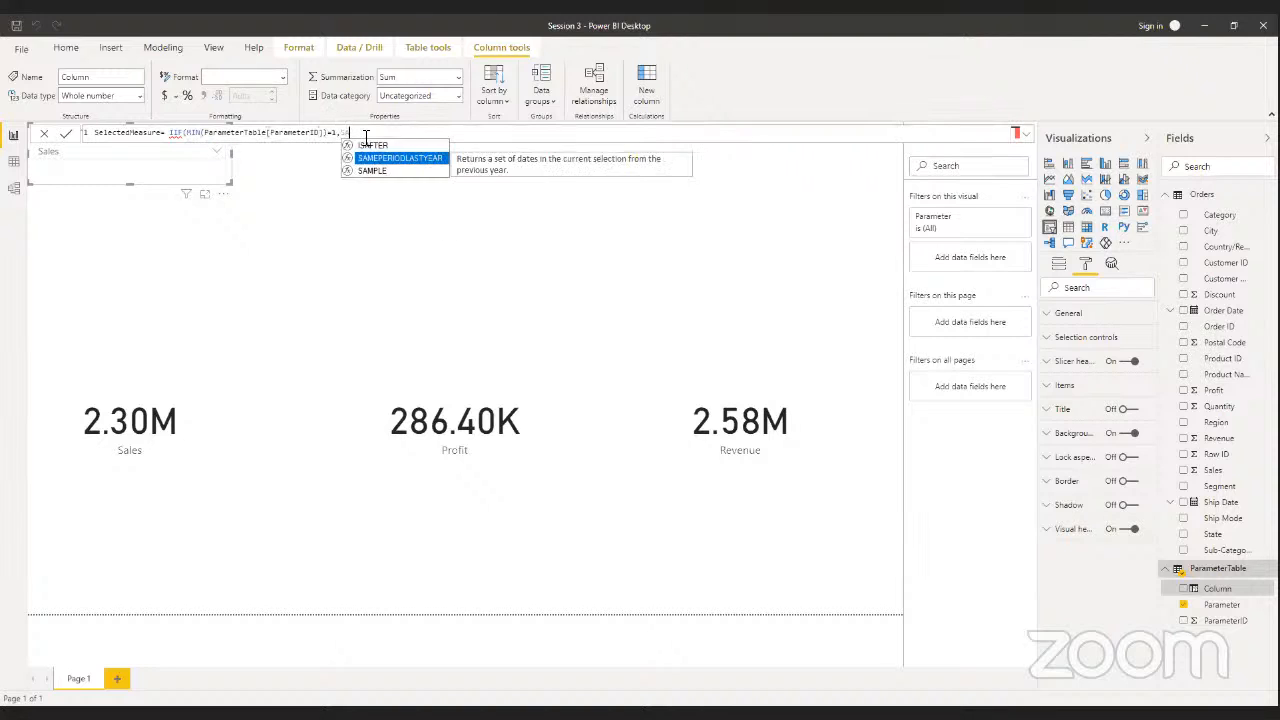
pyautogui.press('BackSpace')
pyautogui.press('BackSpace')
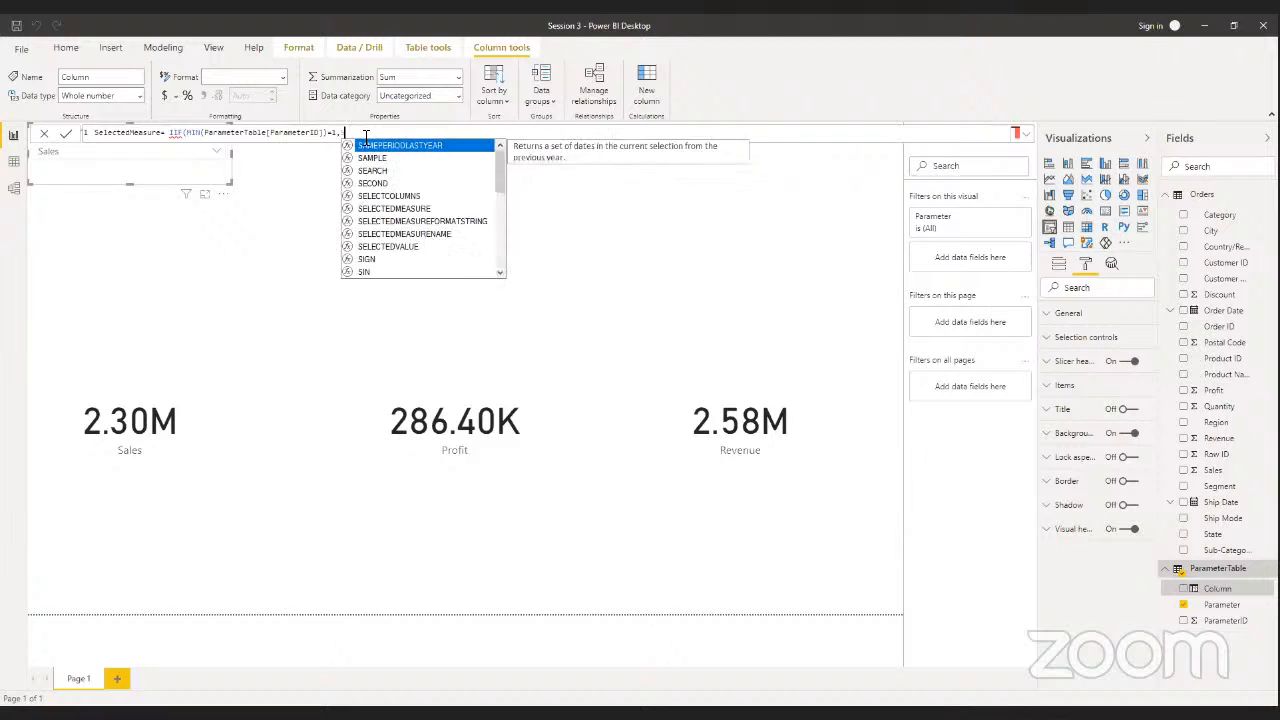
pyautogui.write('ORD')
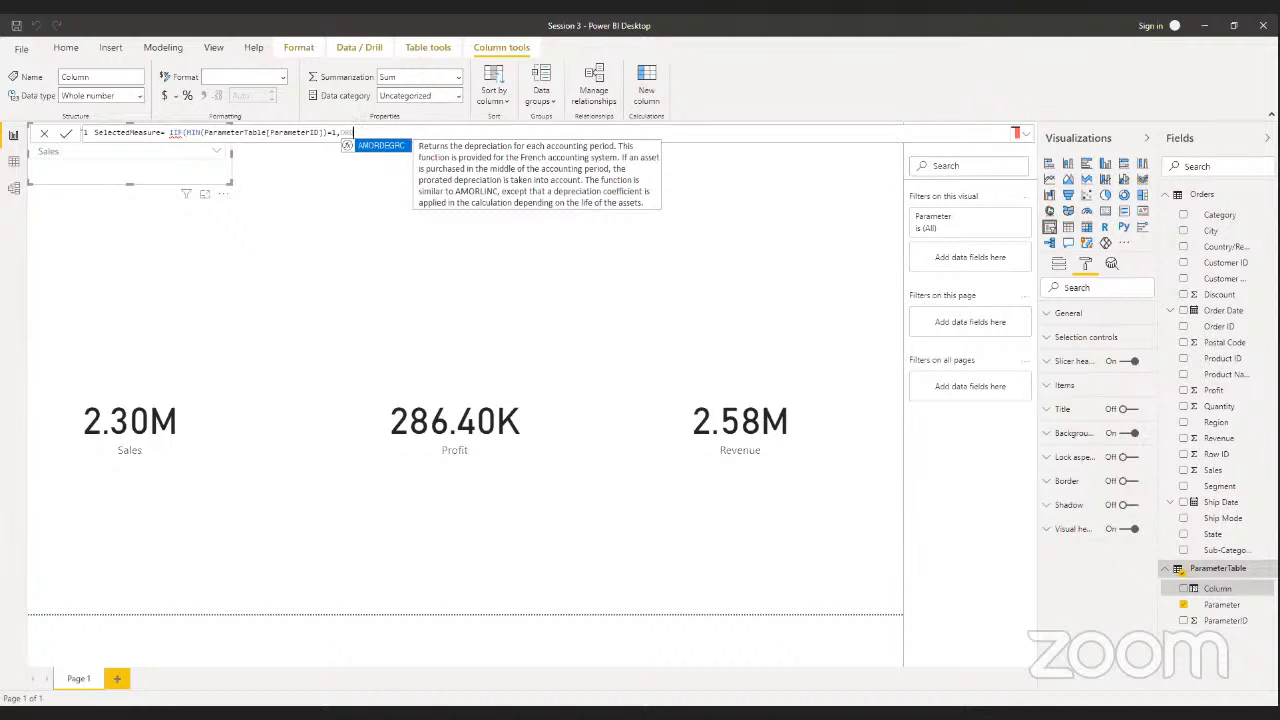
pyautogui.press('Escape')
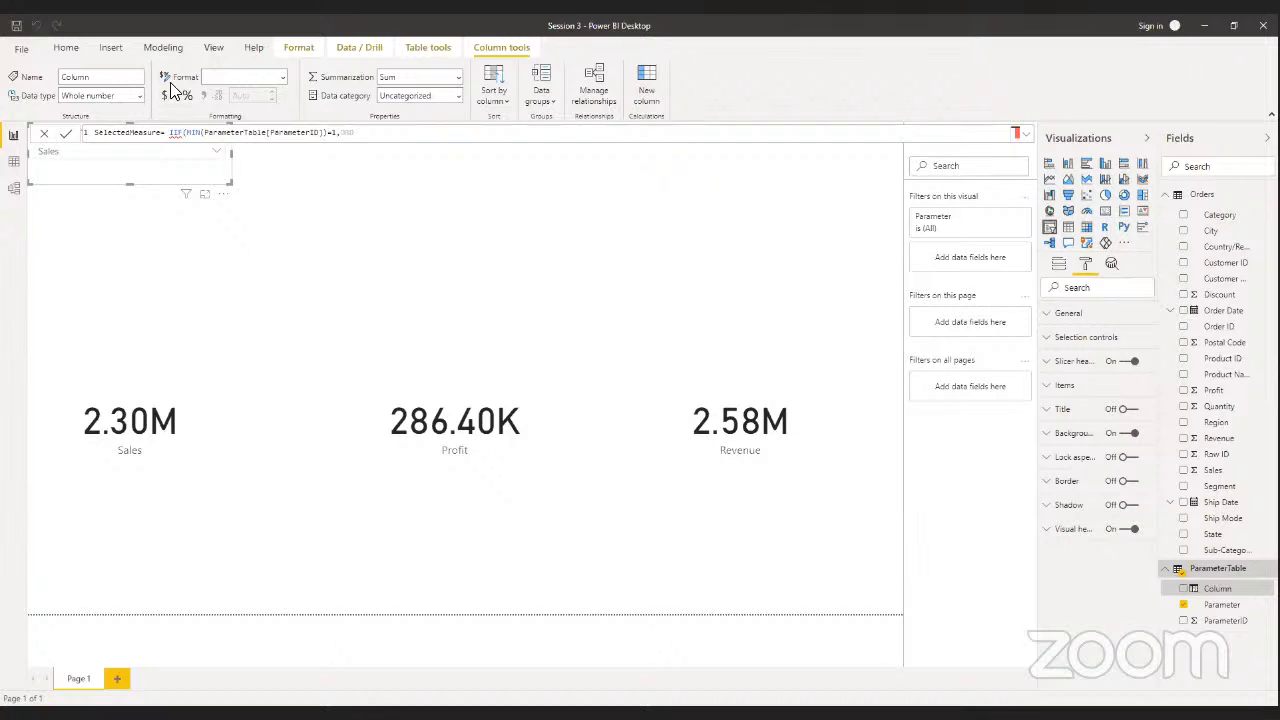
# - Replace IIF with IF in the SelectedMeasure formula and clear the unfinished ORD entry after the comma
pyautogui.press('BackSpace')
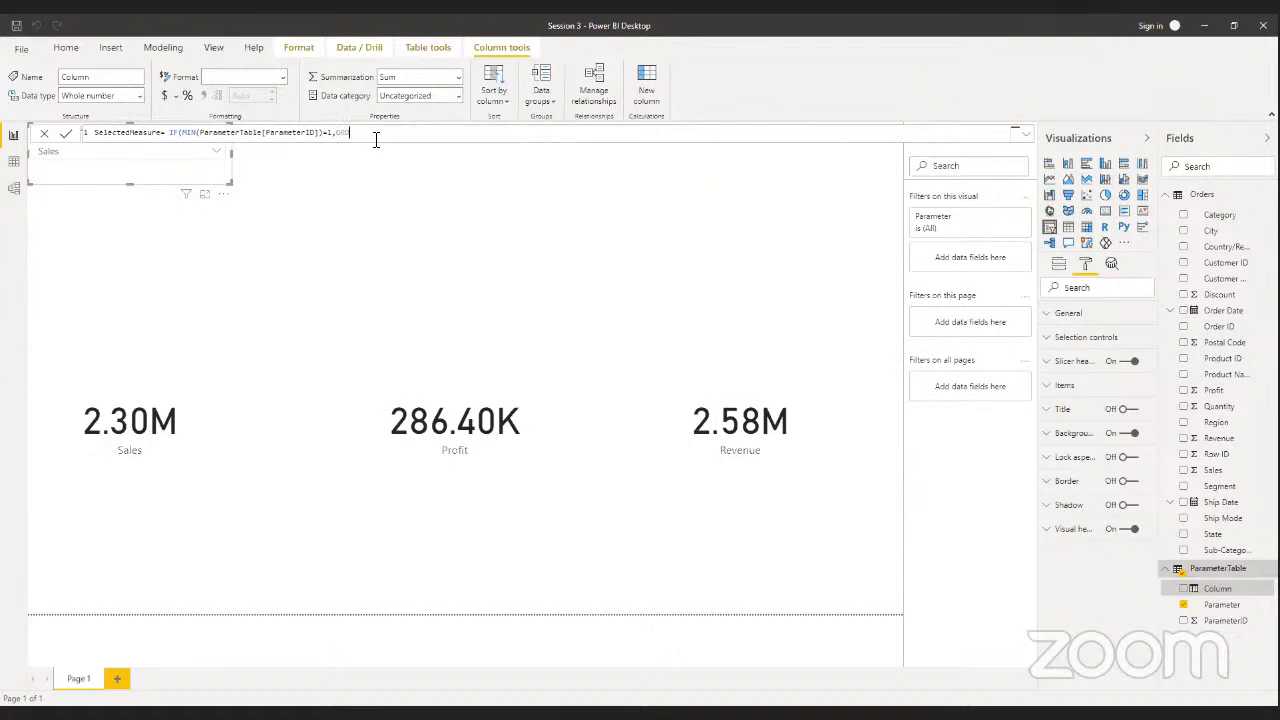
pyautogui.press('BackSpace')
pyautogui.press('BackSpace')
pyautogui.write('RD')
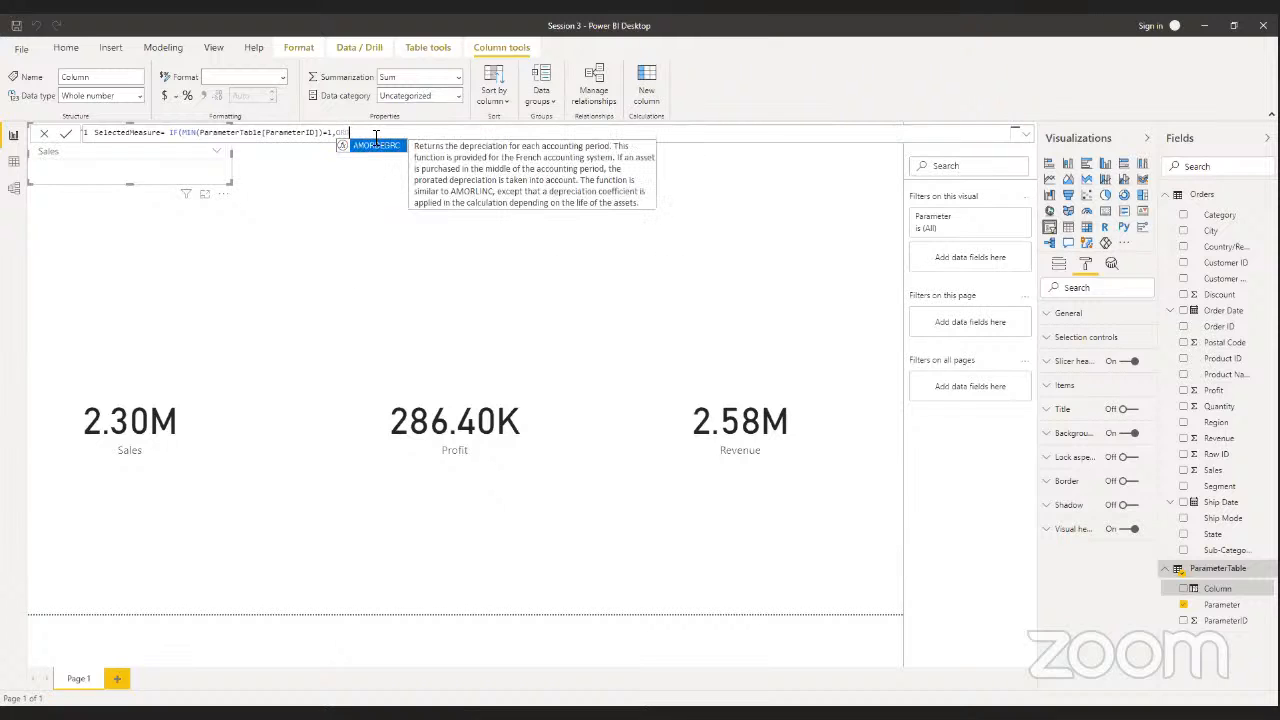
pyautogui.press('BackSpace')
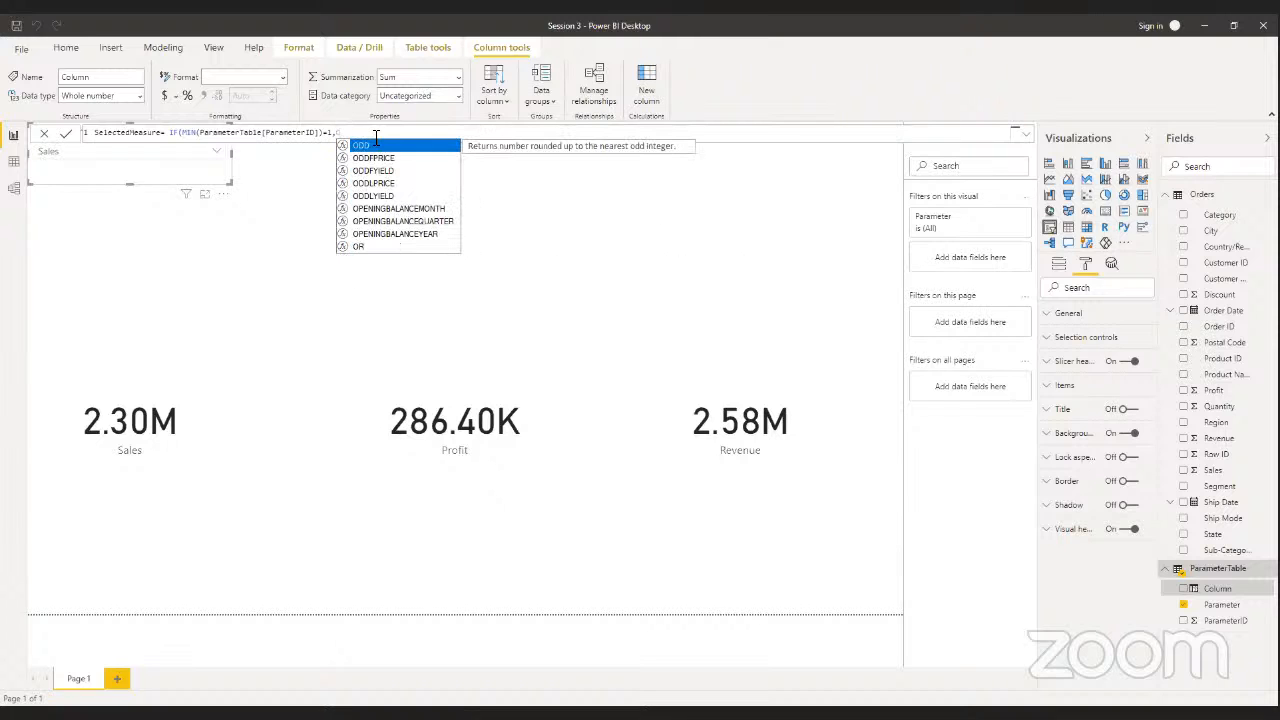
pyautogui.press('BackSpace')
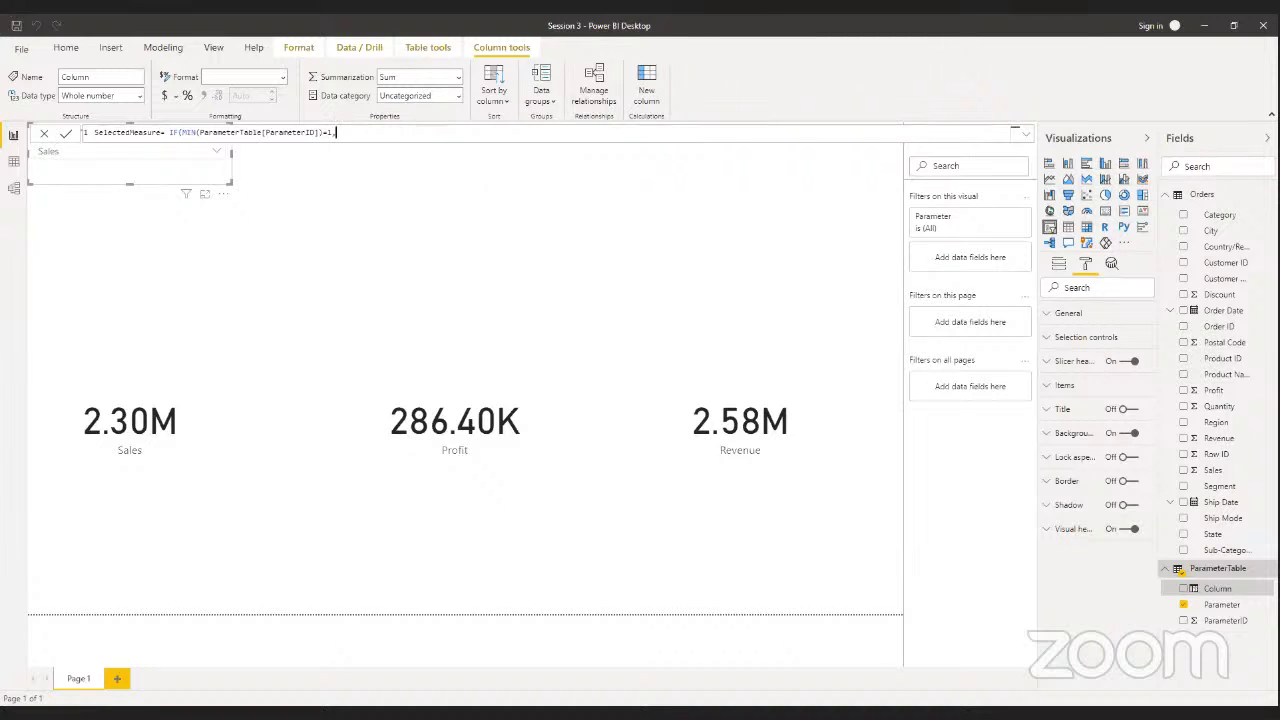
pyautogui.write('PRO')
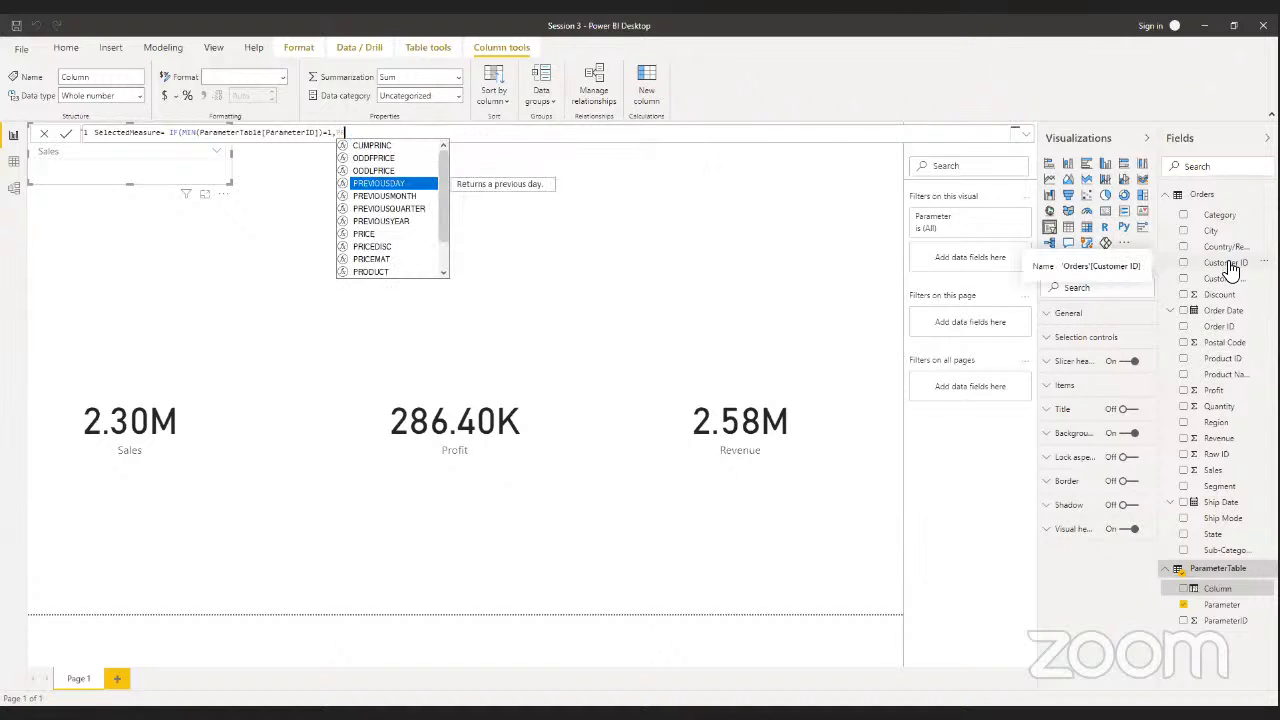
pyautogui.press('BackSpace')
pyautogui.press('BackSpace')
pyautogui.press('BackSpace')
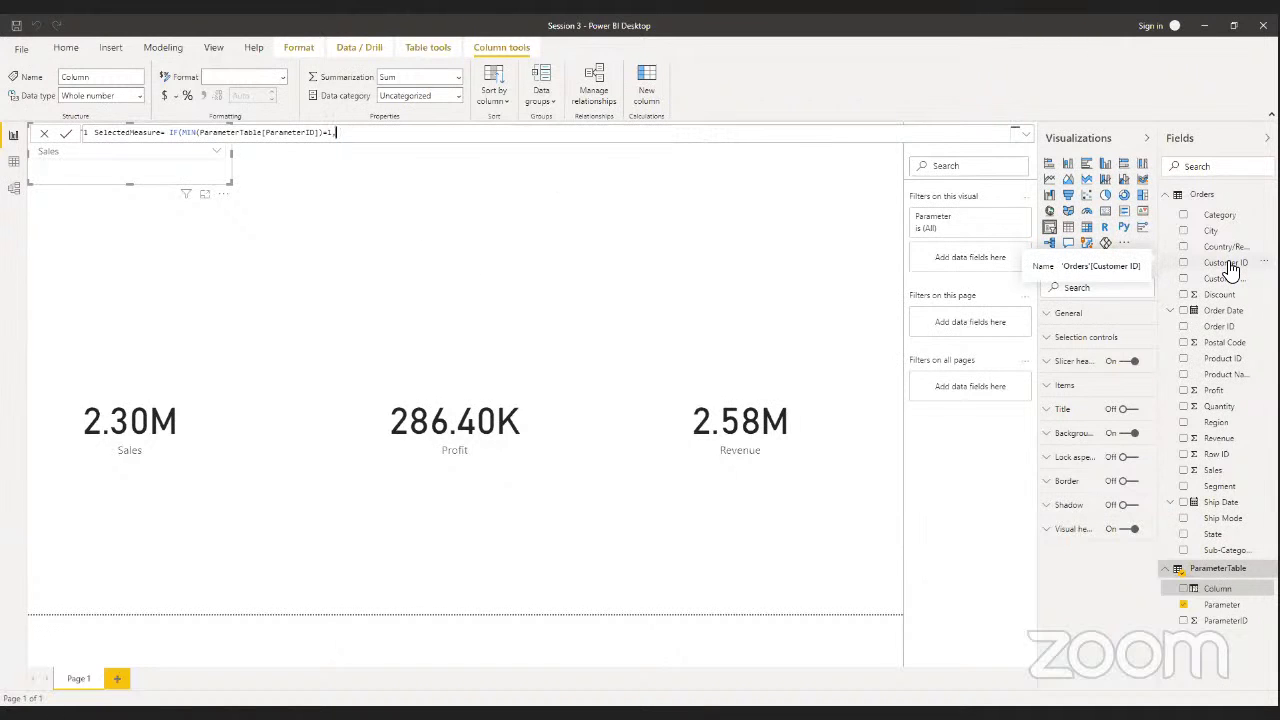
pyautogui.write('ORD')
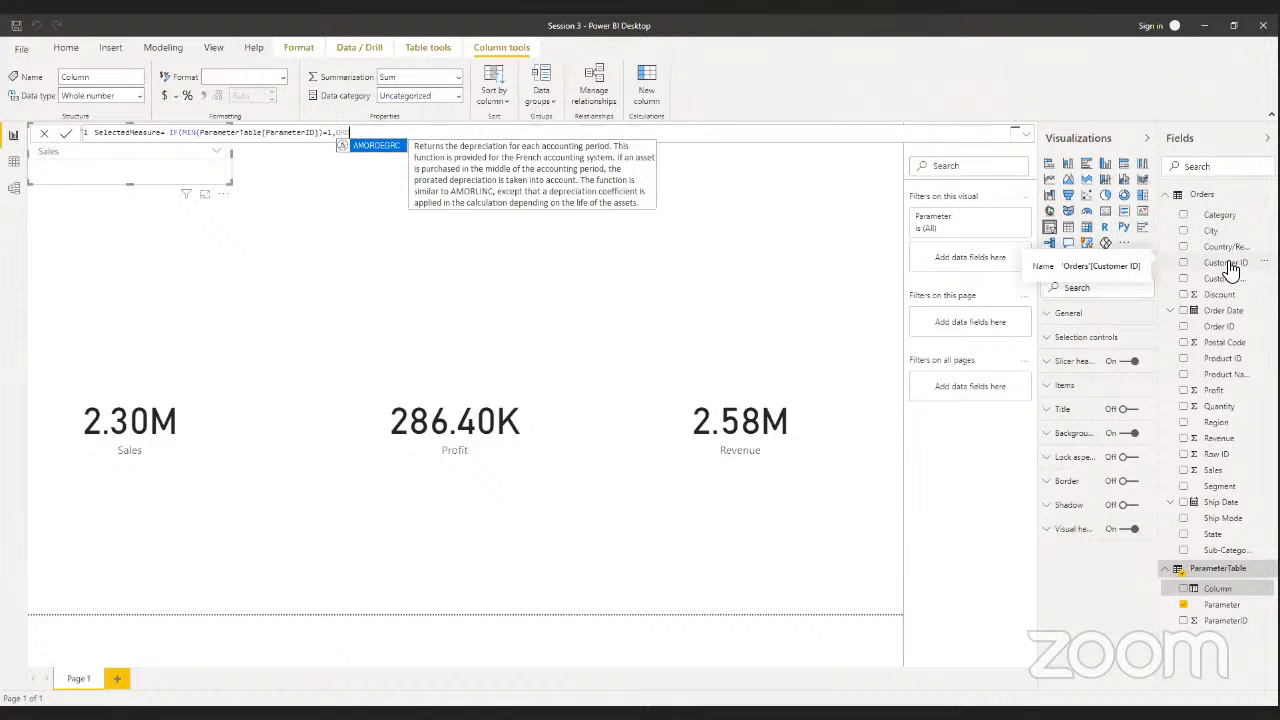
pyautogui.write('ERS')
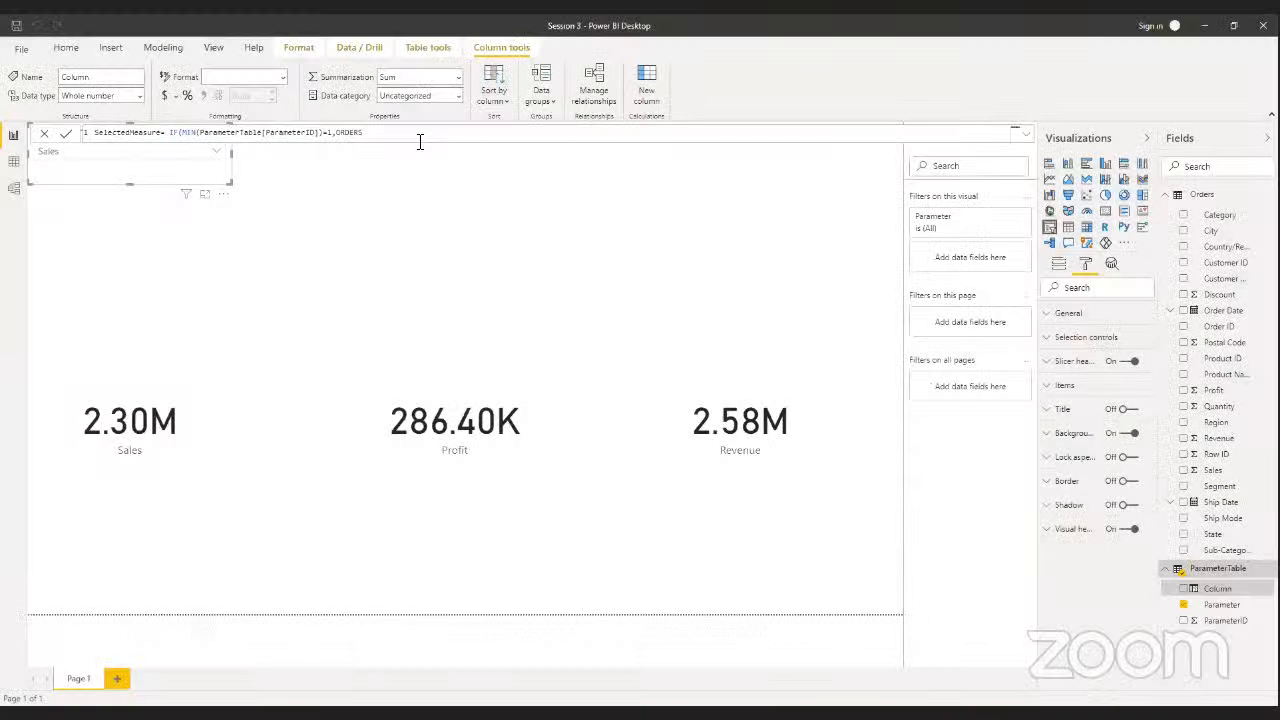
pyautogui.press('BackSpace')
pyautogui.press('BackSpace')
pyautogui.press('BackSpace')
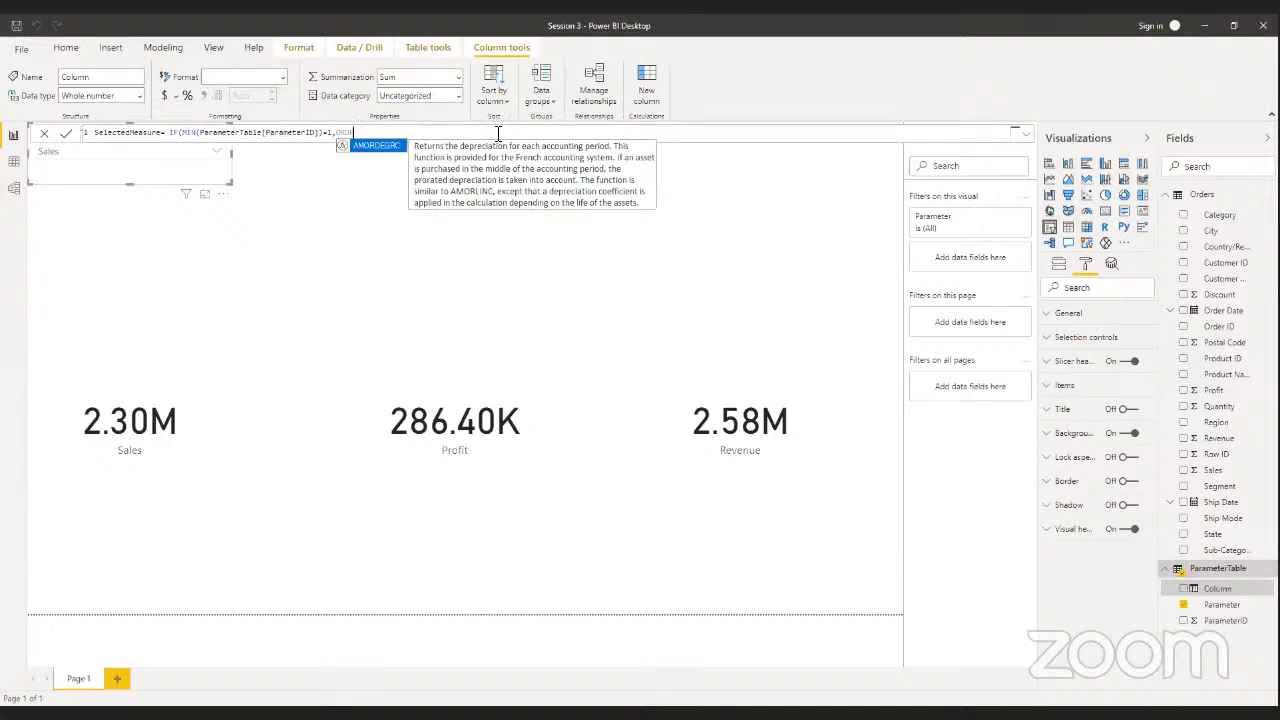
pyautogui.press('Escape')
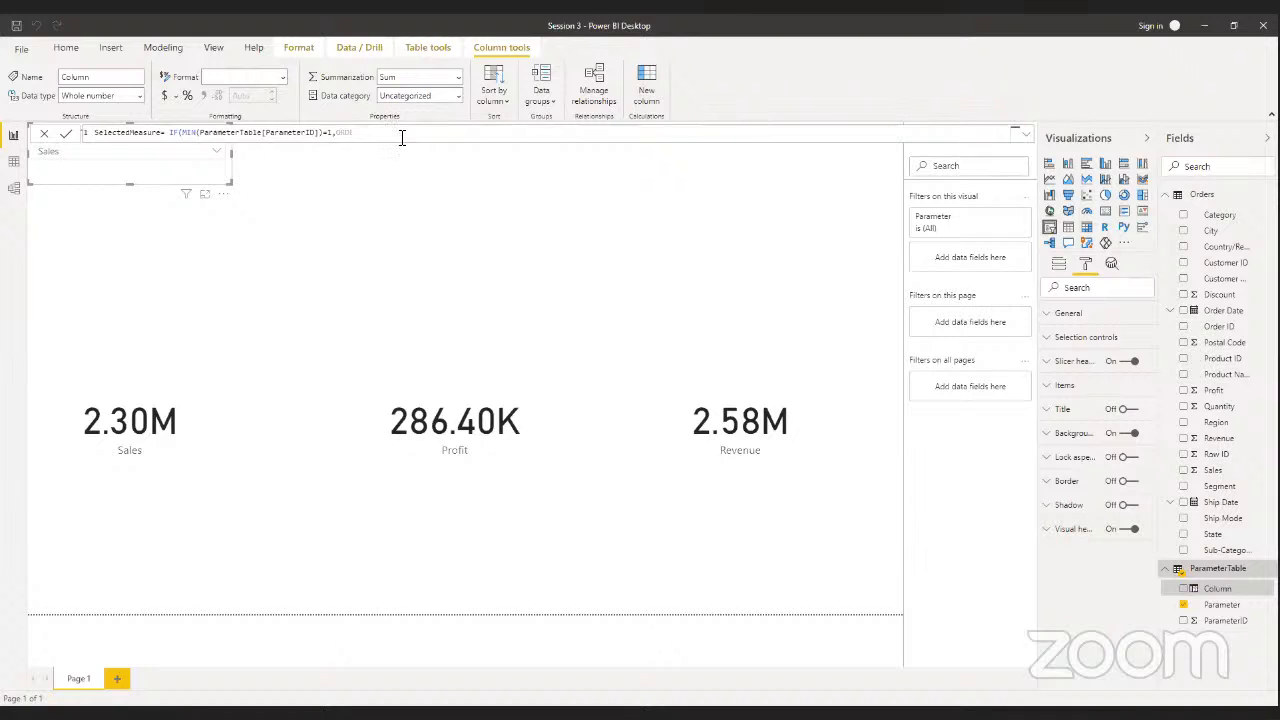
pyautogui.press('BackSpace')
pyautogui.press('BackSpace')
pyautogui.press('BackSpace')
pyautogui.press('BackSpace')
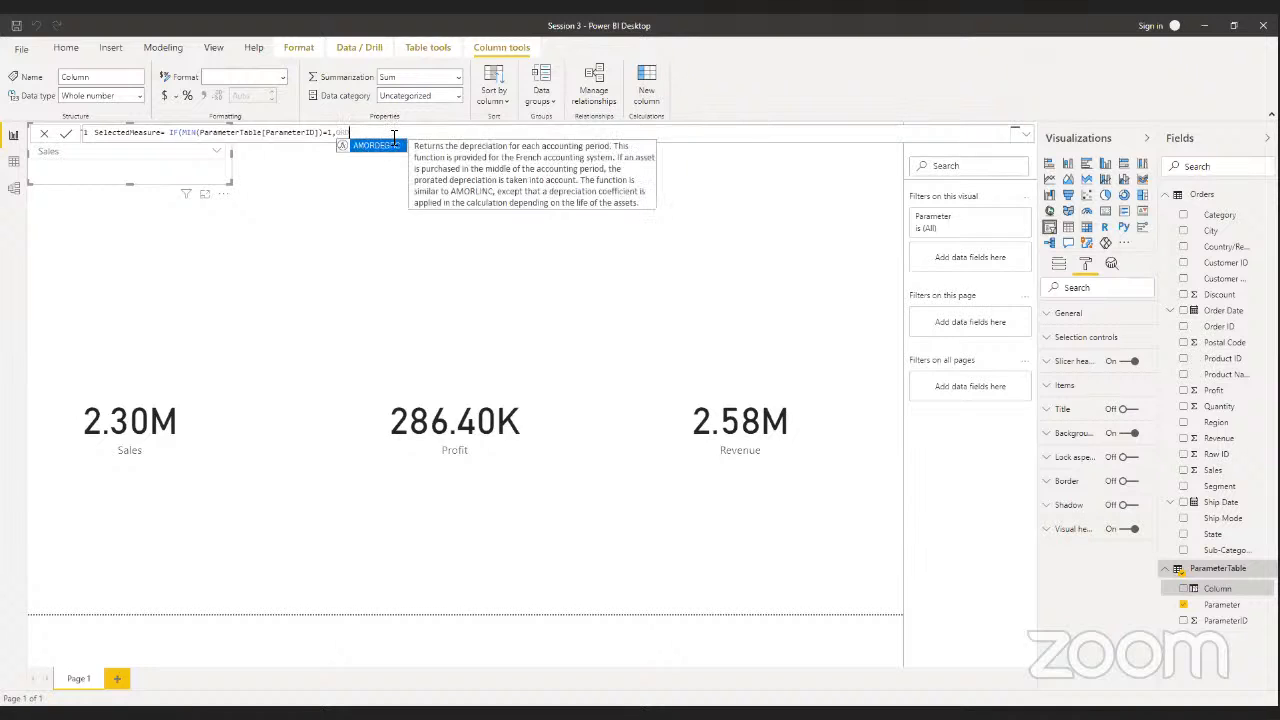
# - Begin the IF function's true result with an open SUM function after the =1 condition
pyautogui.write('SUM')
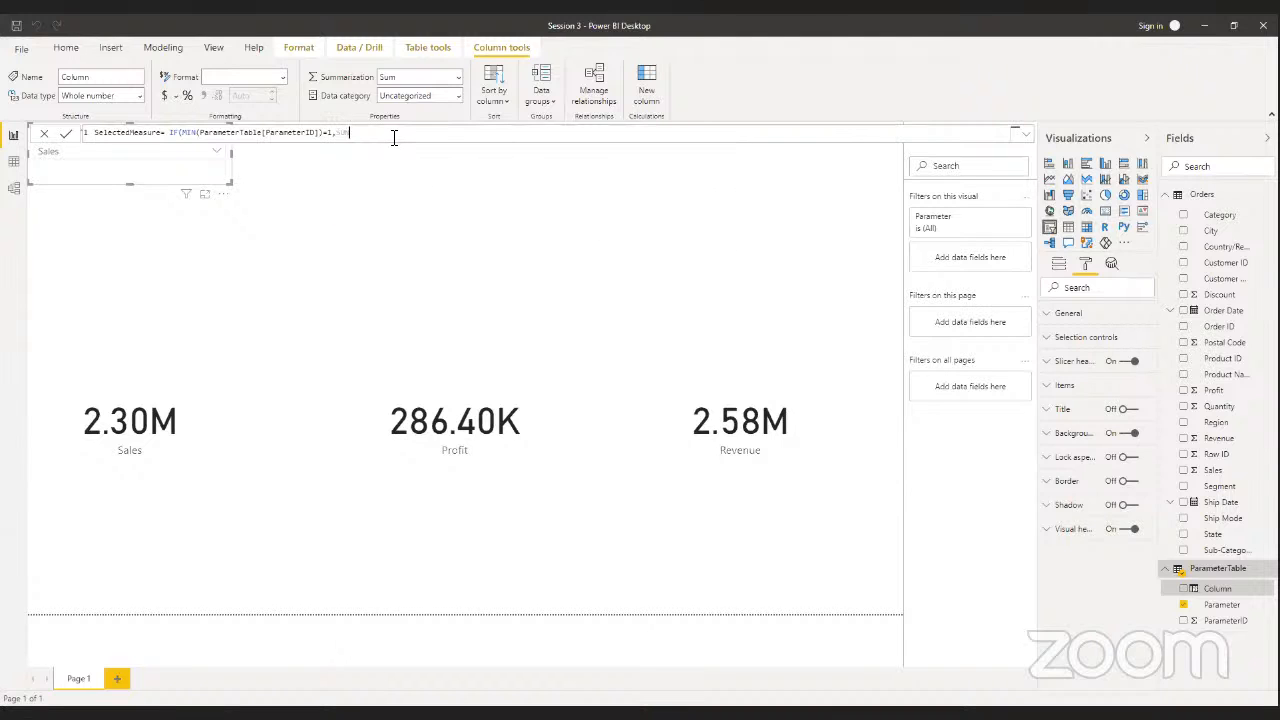
pyautogui.write('(ORDE')
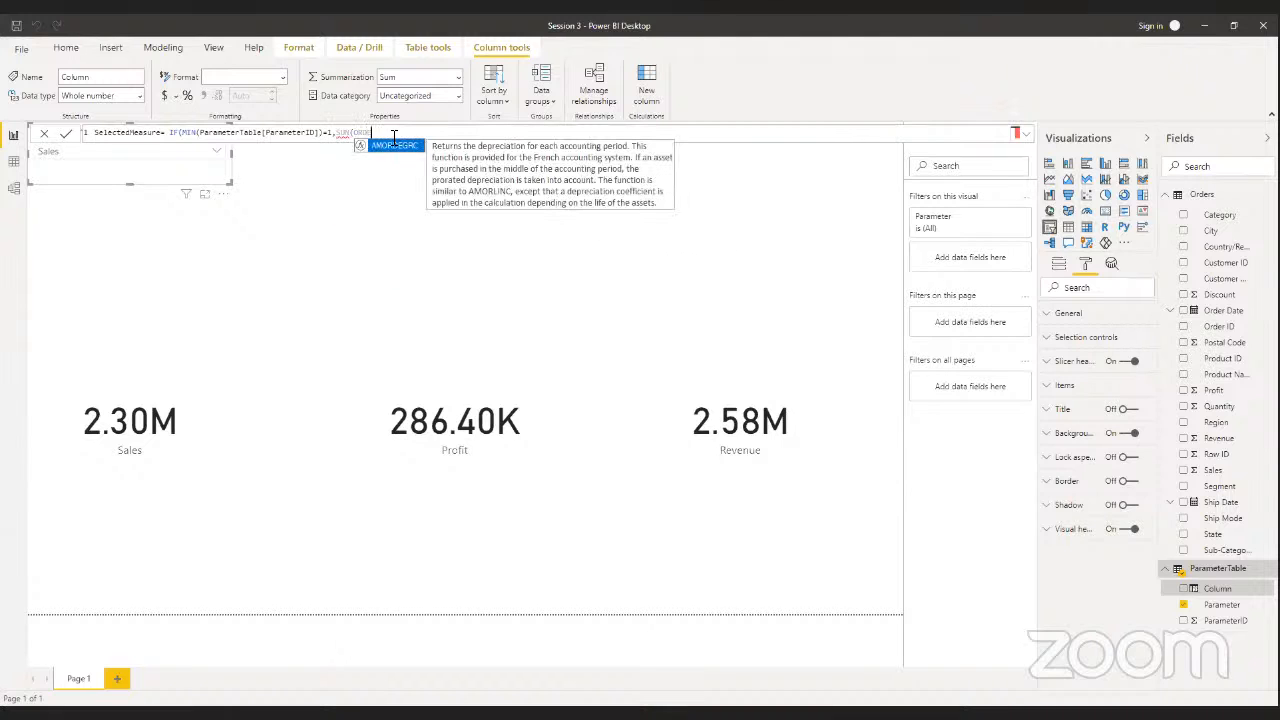
pyautogui.press('BackSpace')
pyautogui.press('BackSpace')
pyautogui.press('BackSpace')
pyautogui.press('BackSpace')
pyautogui.press('BackSpace')
pyautogui.press('BackSpace')
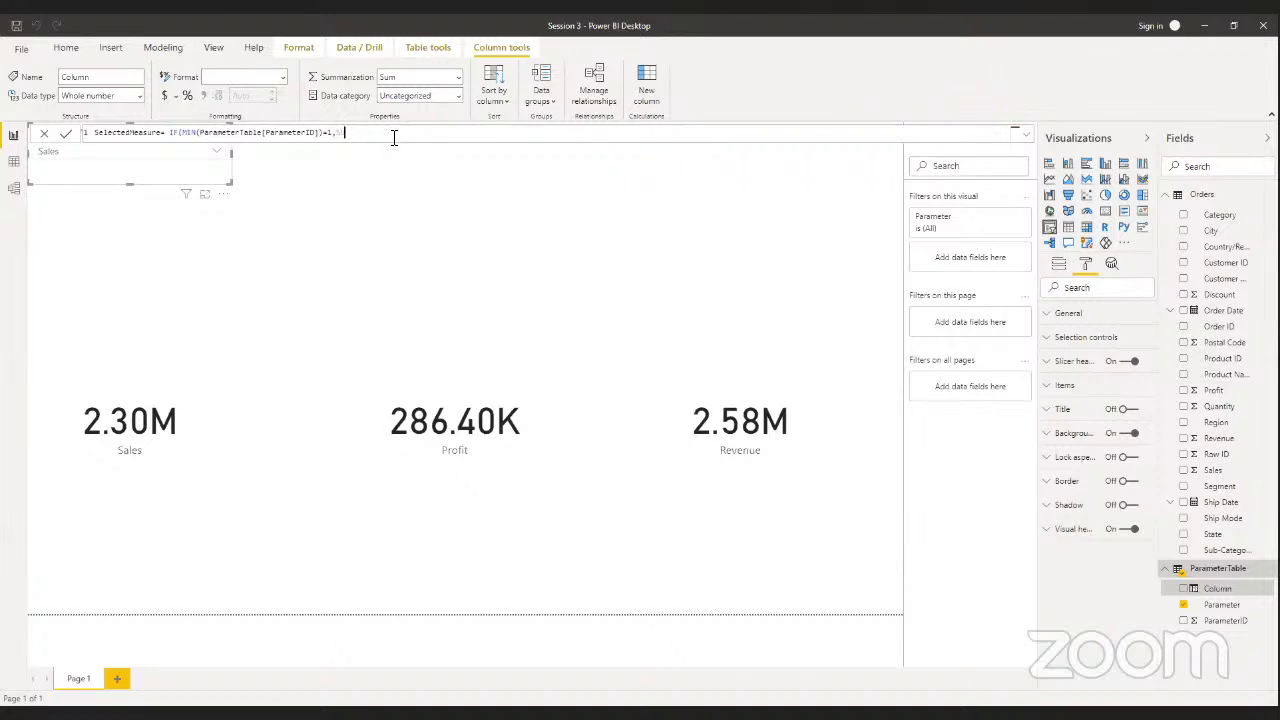
pyautogui.write('M(')
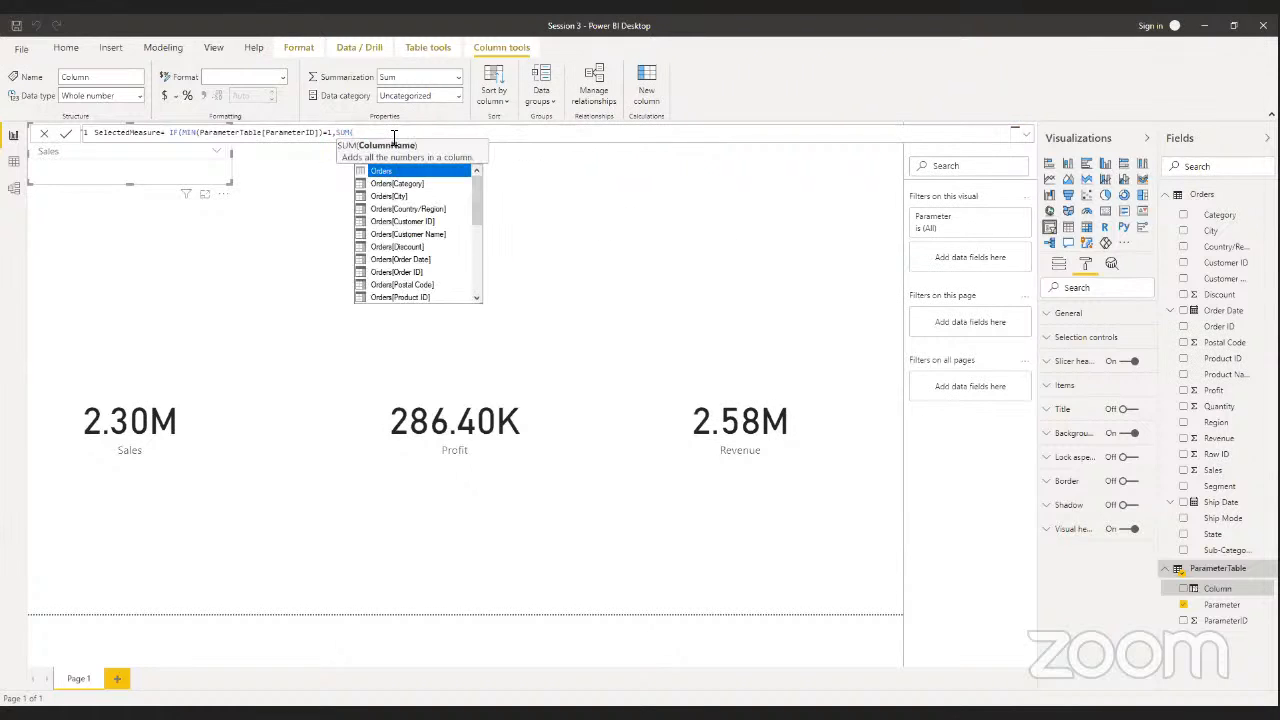
# - Sum the Orders[Sales] column as the true result, close the SUM call and add a comma
pyautogui.write('ORDE')
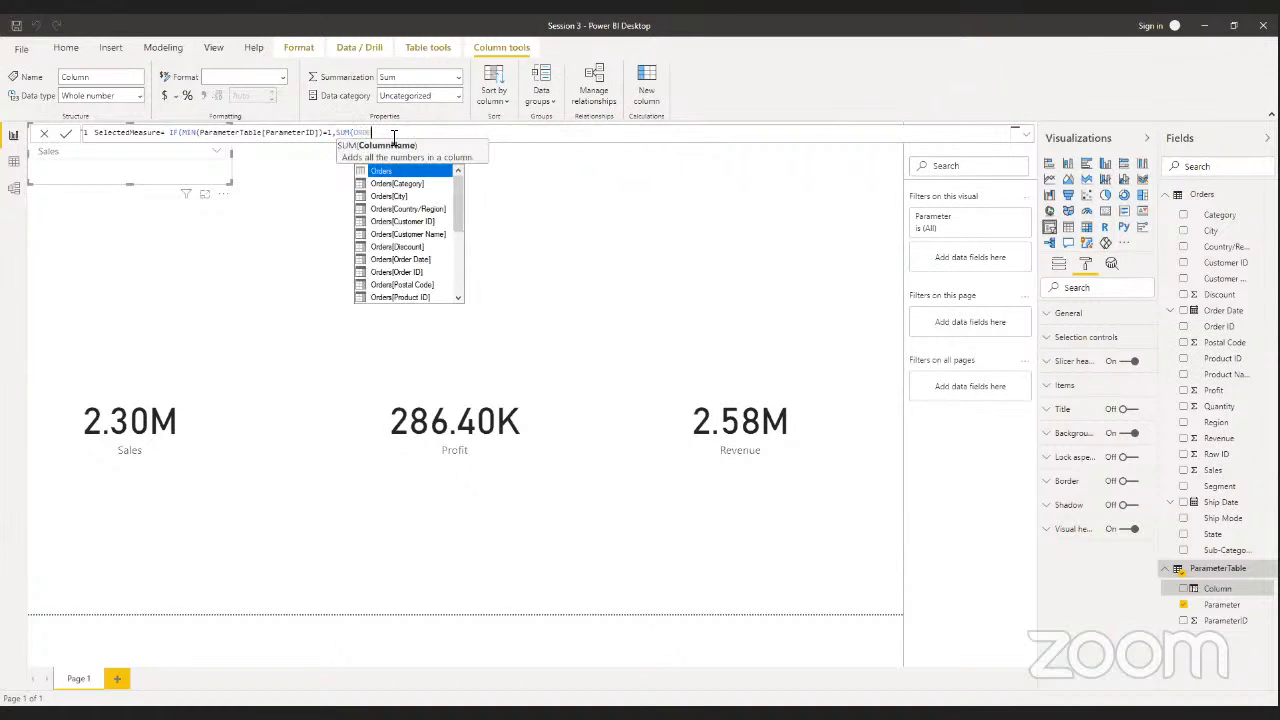
pyautogui.press('Down')
pyautogui.press('Down')
pyautogui.press('Down')
pyautogui.press('Down')
pyautogui.press('Down')
pyautogui.press('Down')
pyautogui.press('Down')
pyautogui.press('Down')
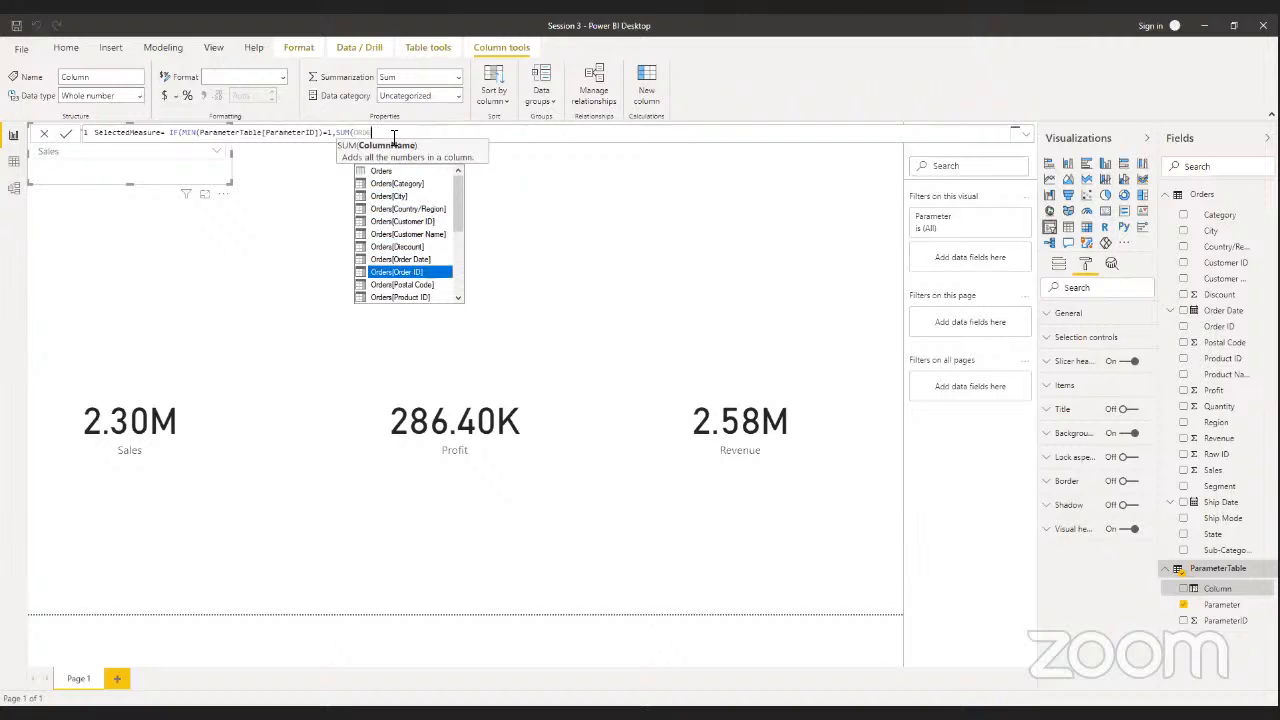
pyautogui.write('RS')
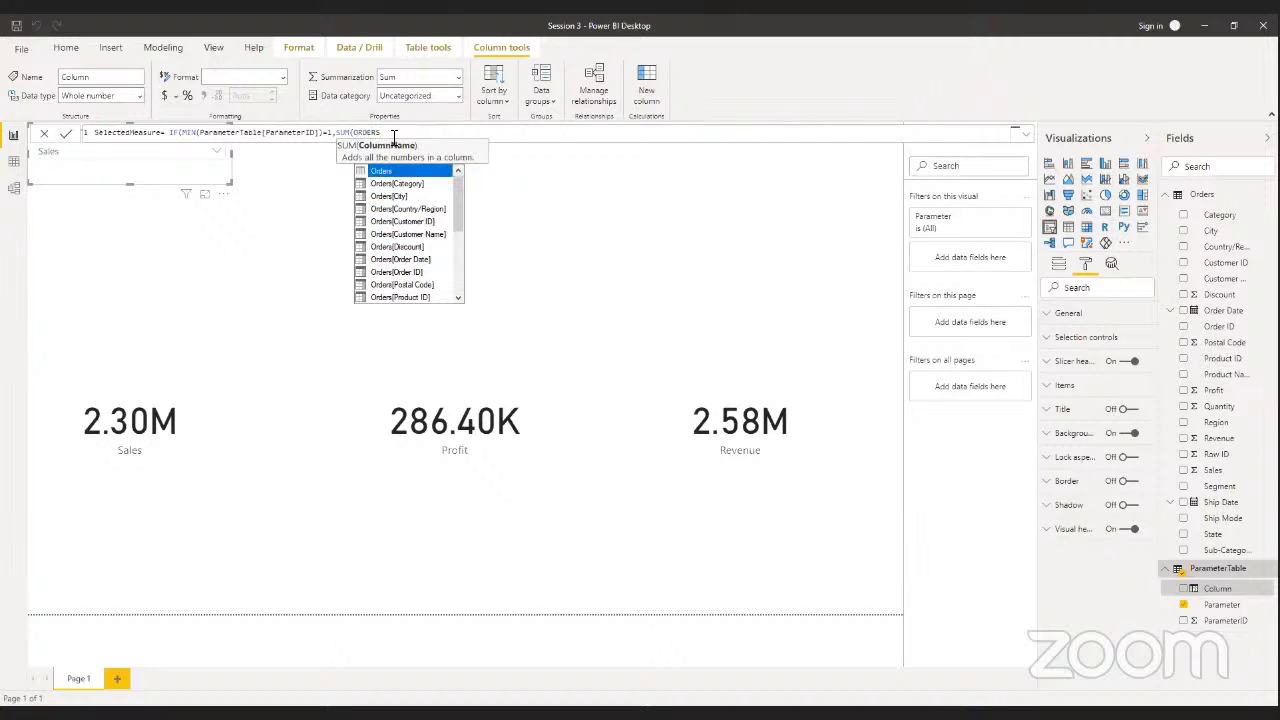
pyautogui.write('[Sa')
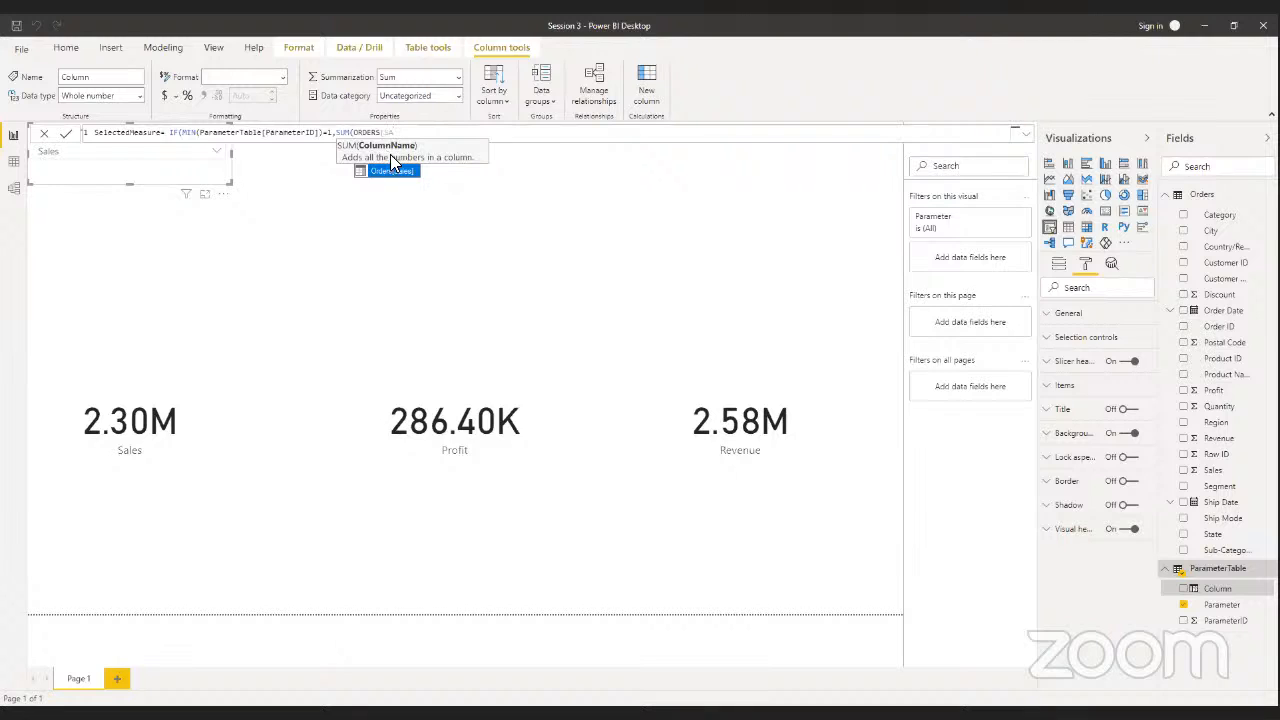
pyautogui.click(400, 171)
pyautogui.write(')')
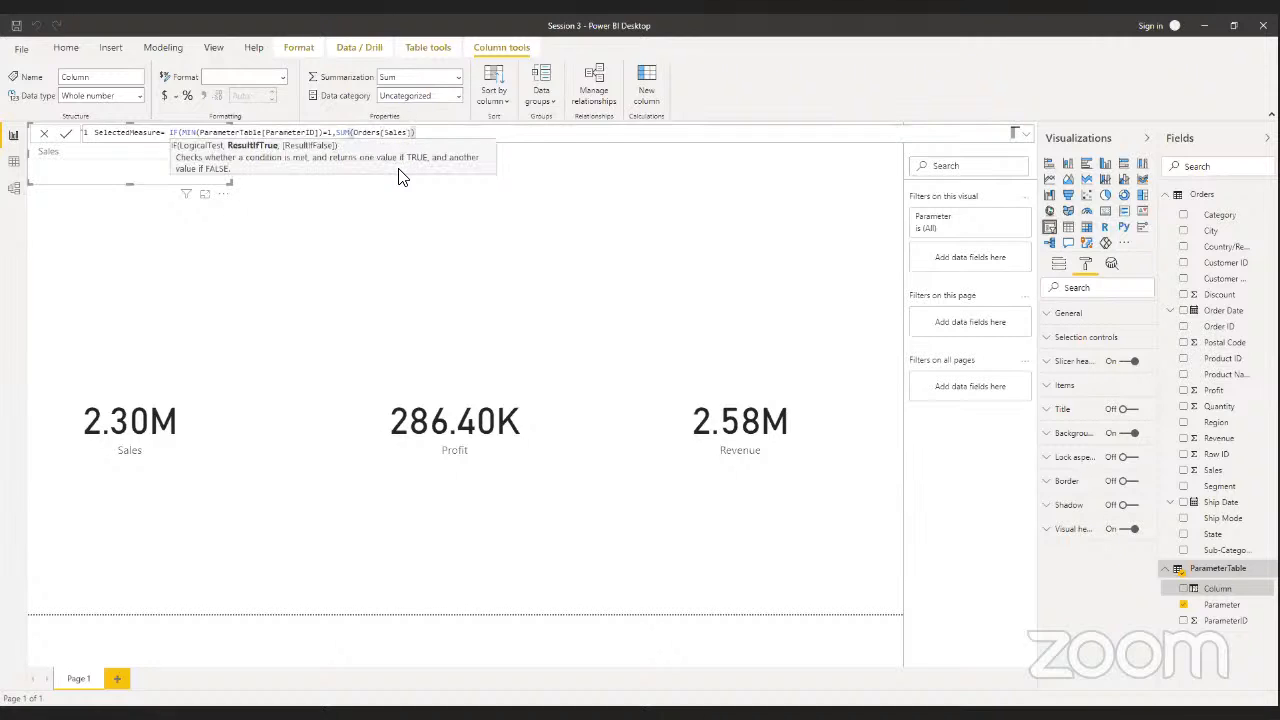
pyautogui.write(',')
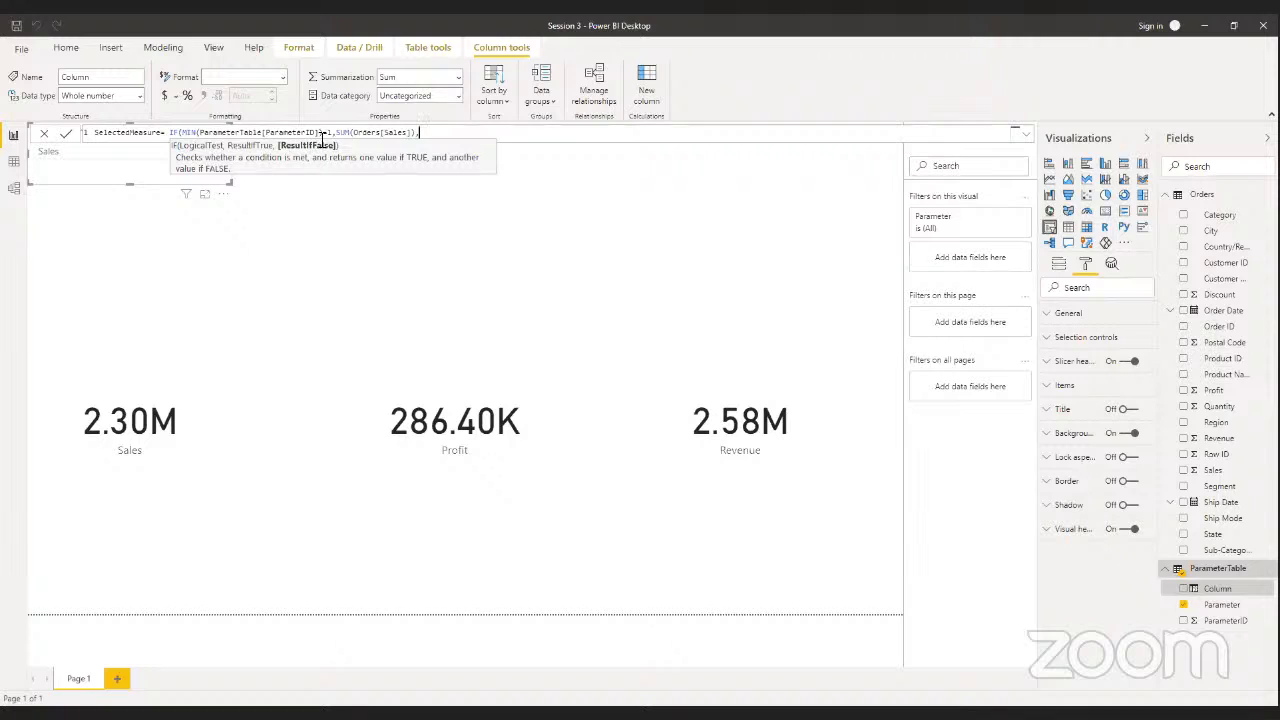
# - Copy the MIN(ParameterTable[ParameterID]) condition after the Sales sum, make it compare with 2 and open another SUM function
pyautogui.moveTo(332, 133); pyautogui.dragTo(188, 138)
pyautogui.hotkey('ctrl', 'c')
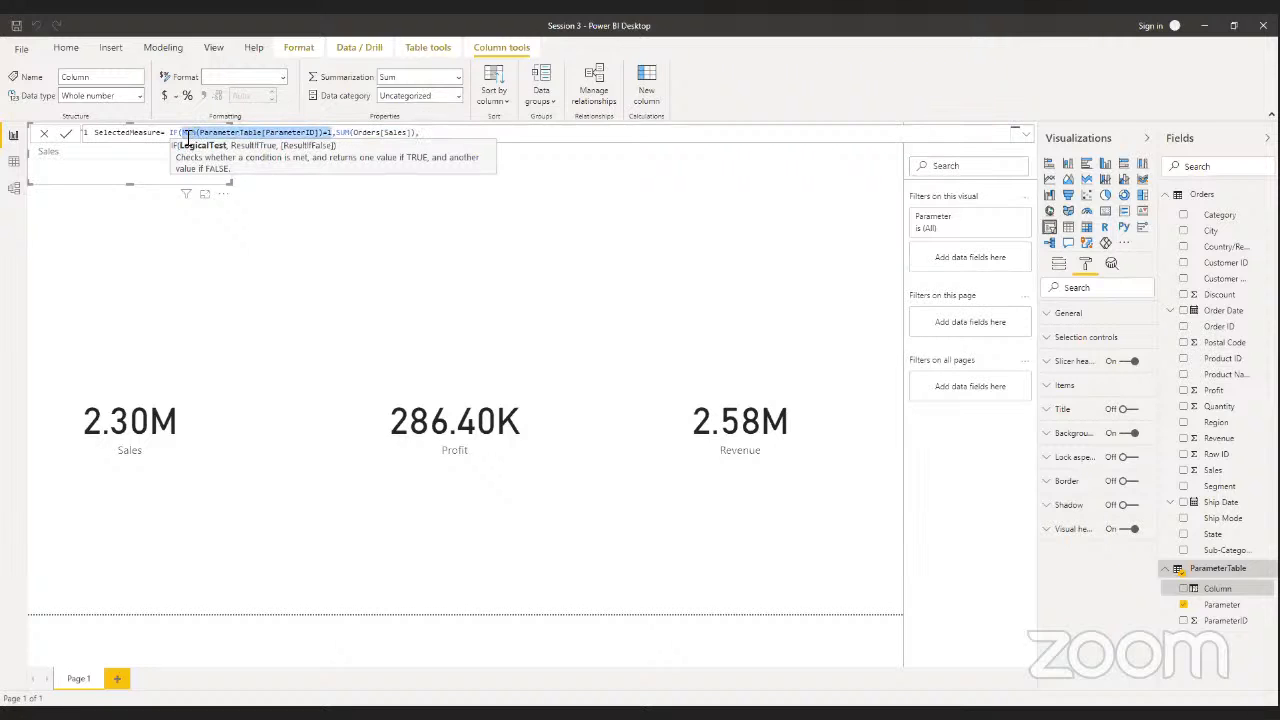
pyautogui.click(502, 134)
pyautogui.hotkey('ctrl', 'v')
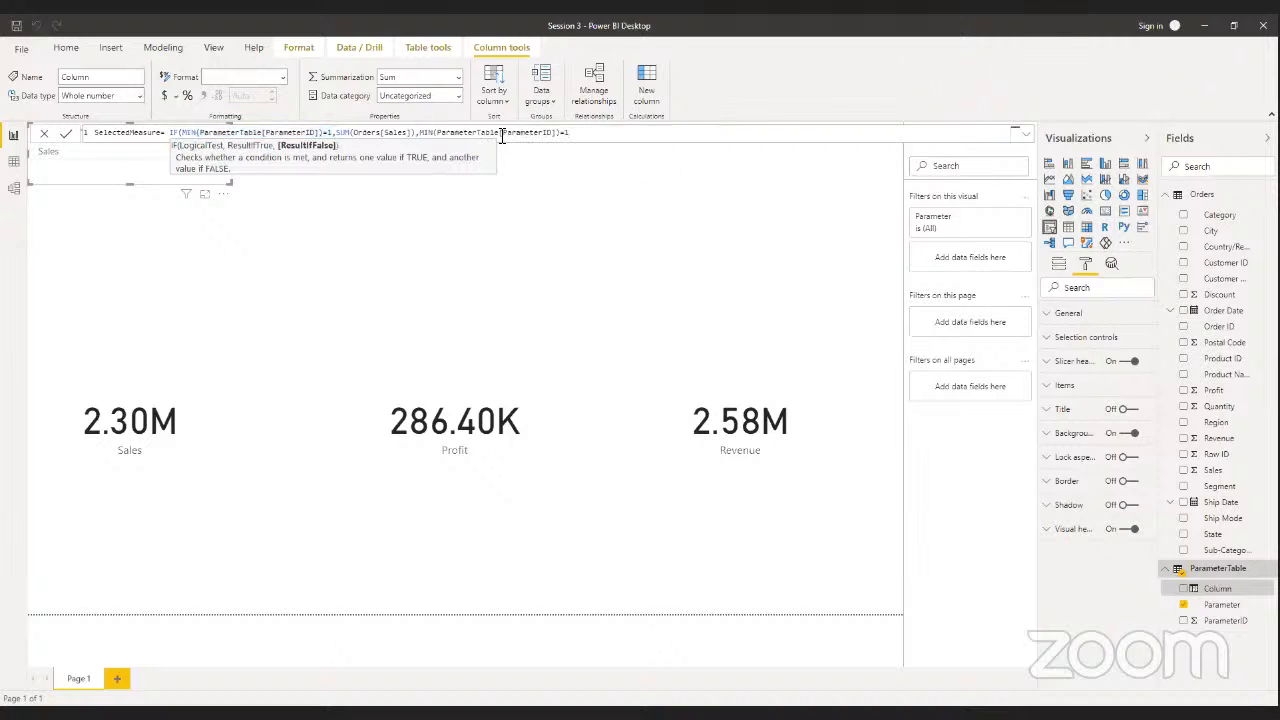
pyautogui.press('BackSpace')
pyautogui.write('2,SUM(')
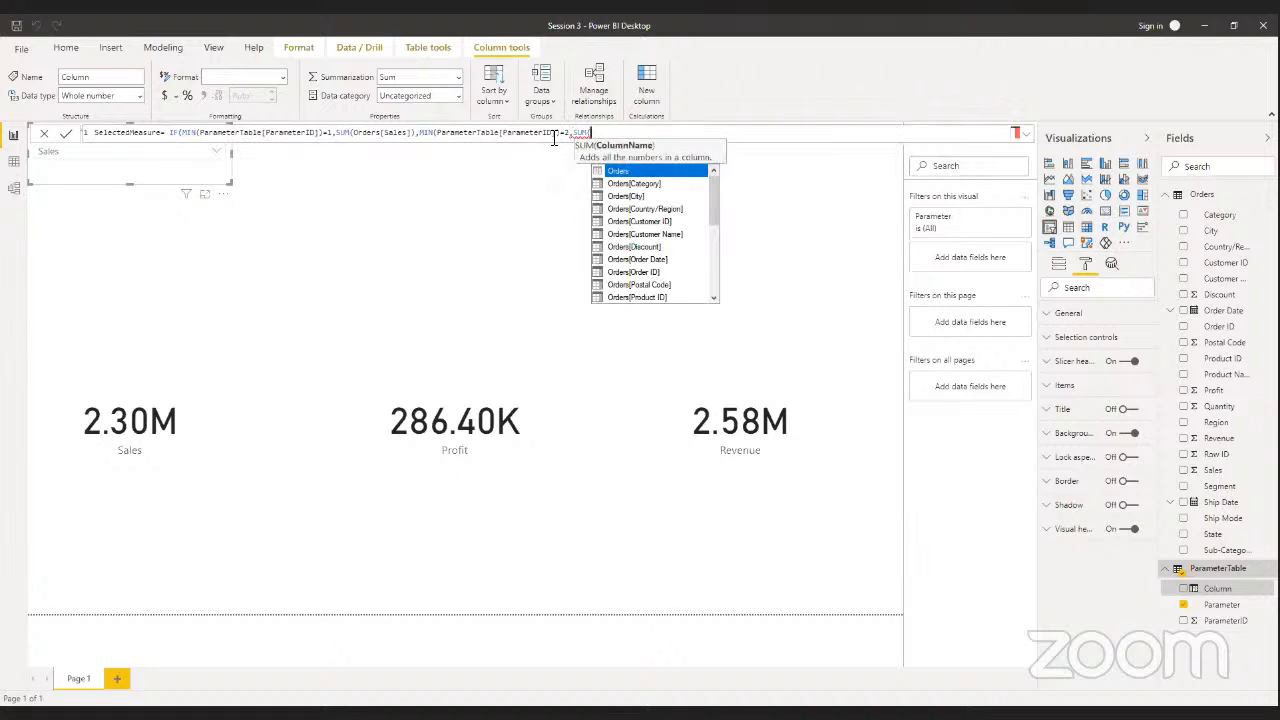
# - Sum the Orders[Profit] column as the result for the =2 condition, close the SUM call and add a comma
pyautogui.moveTo(554, 138); pyautogui.dragTo(1020, 280)
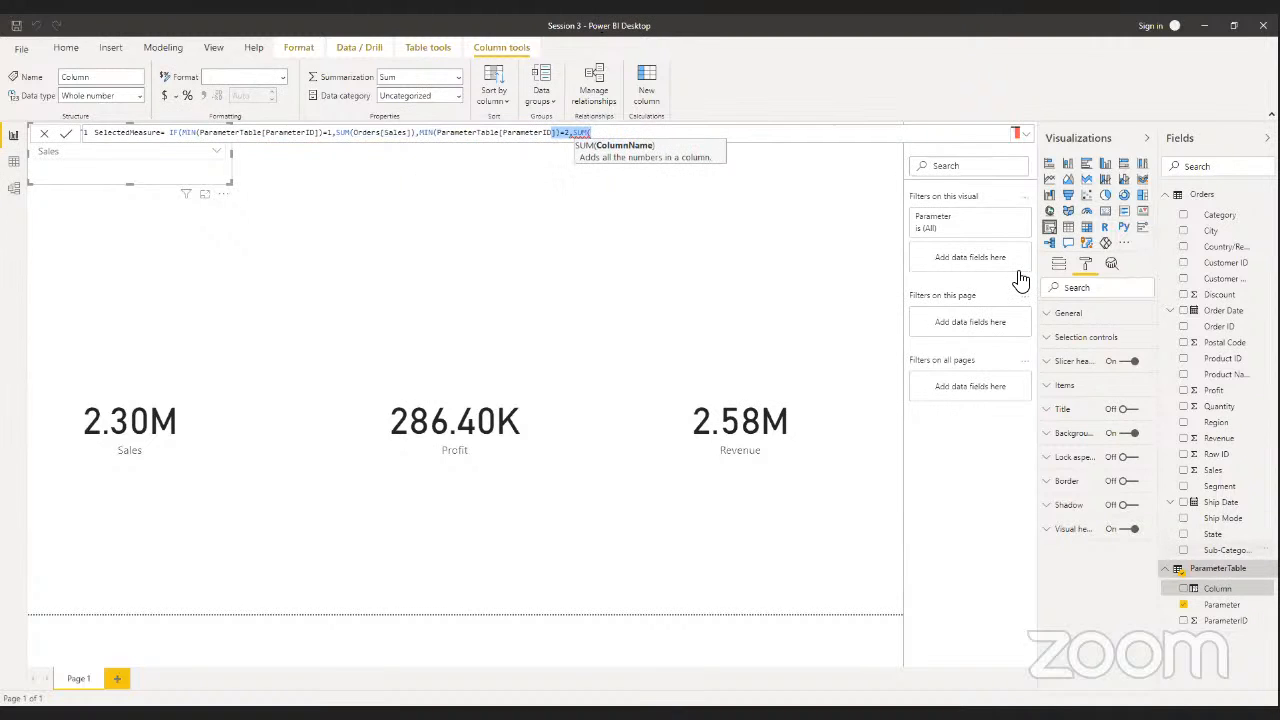
pyautogui.click(609, 131)
pyautogui.write('Pro')
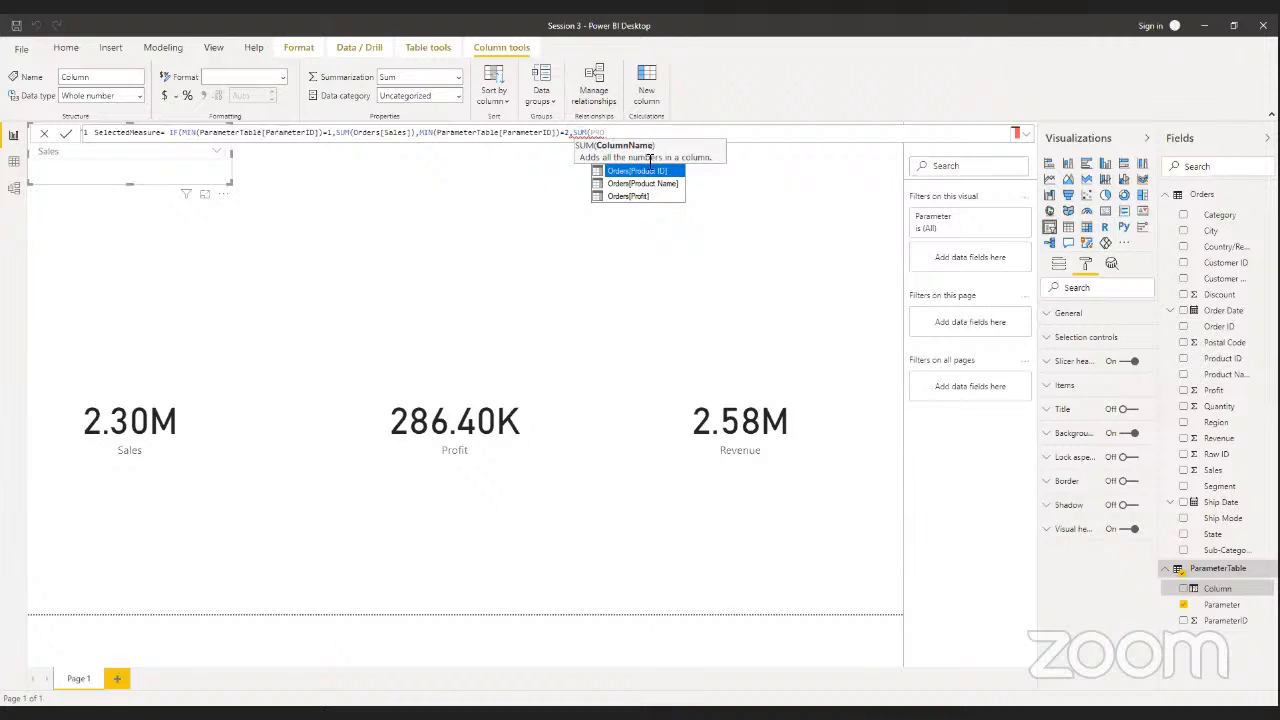
pyautogui.click(645, 196)
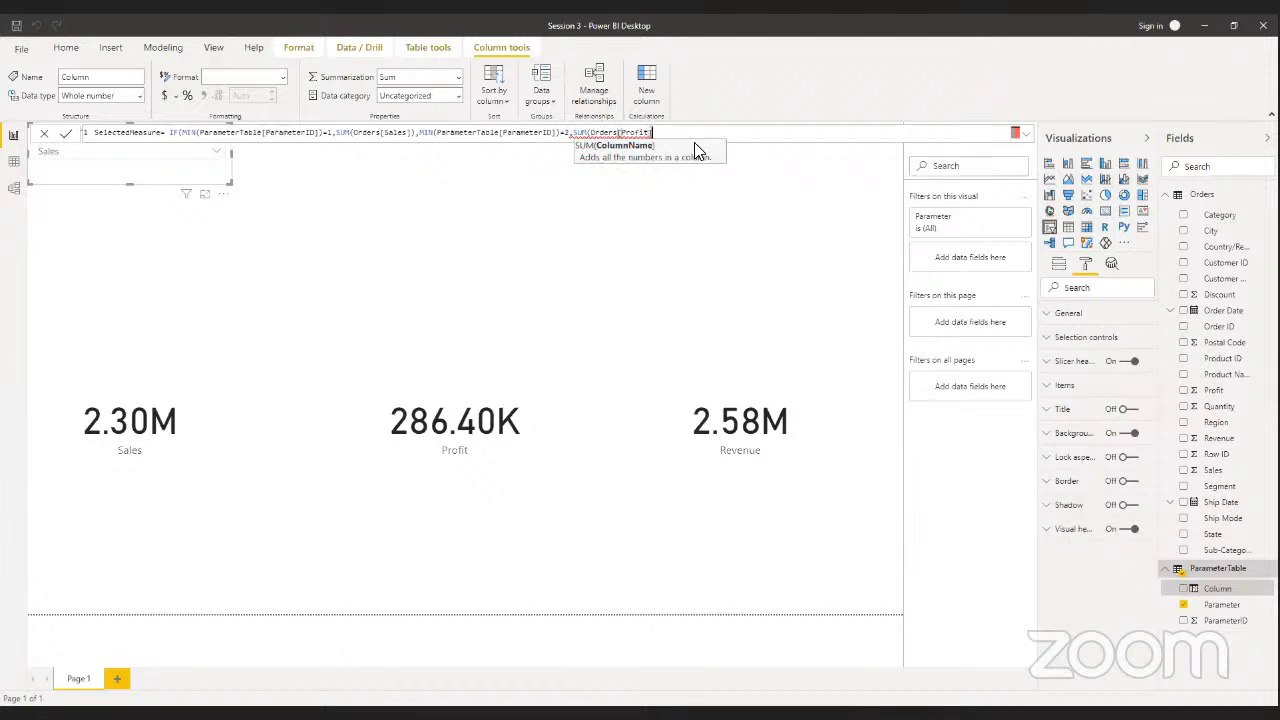
pyautogui.write('),')
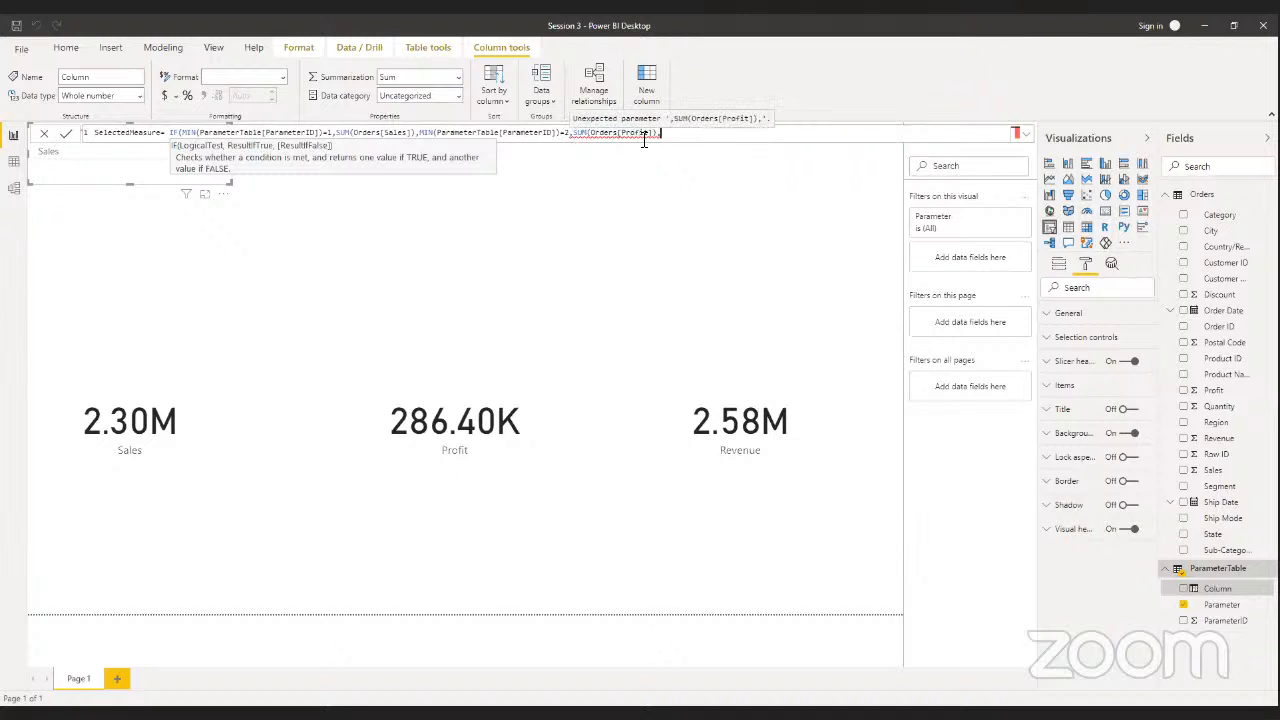
pyautogui.write('SU')
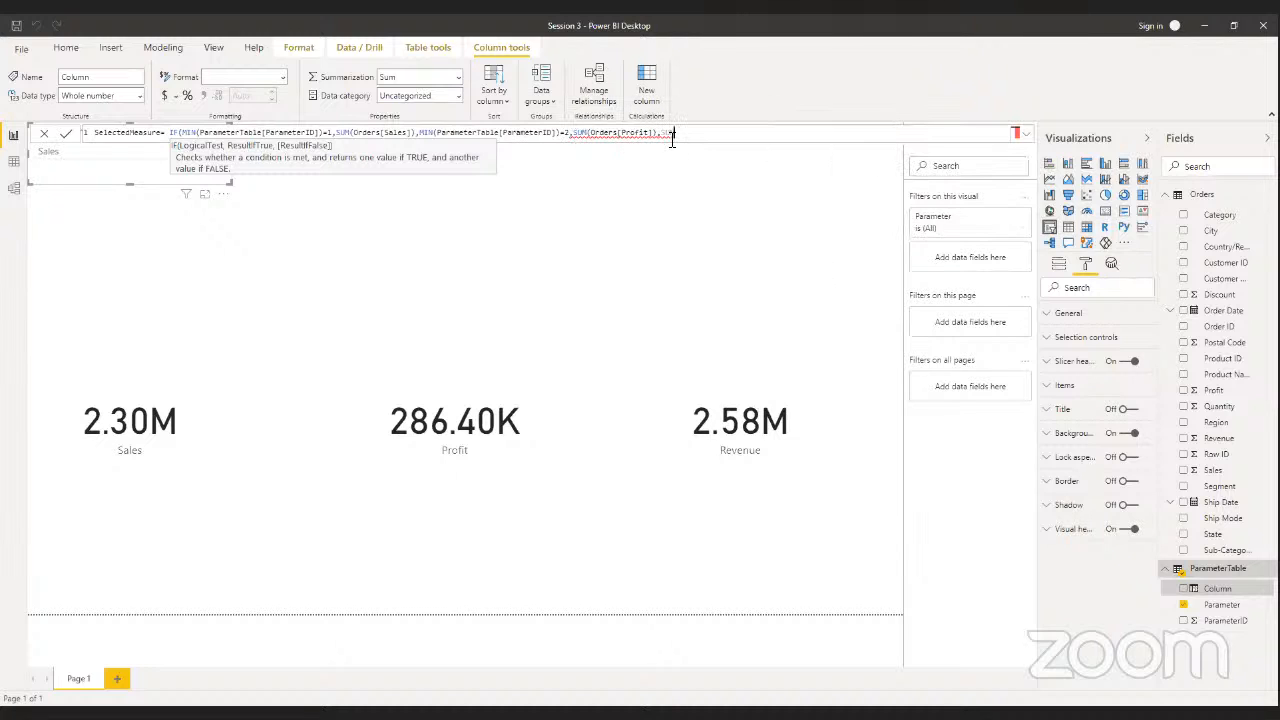
pyautogui.write('M(')
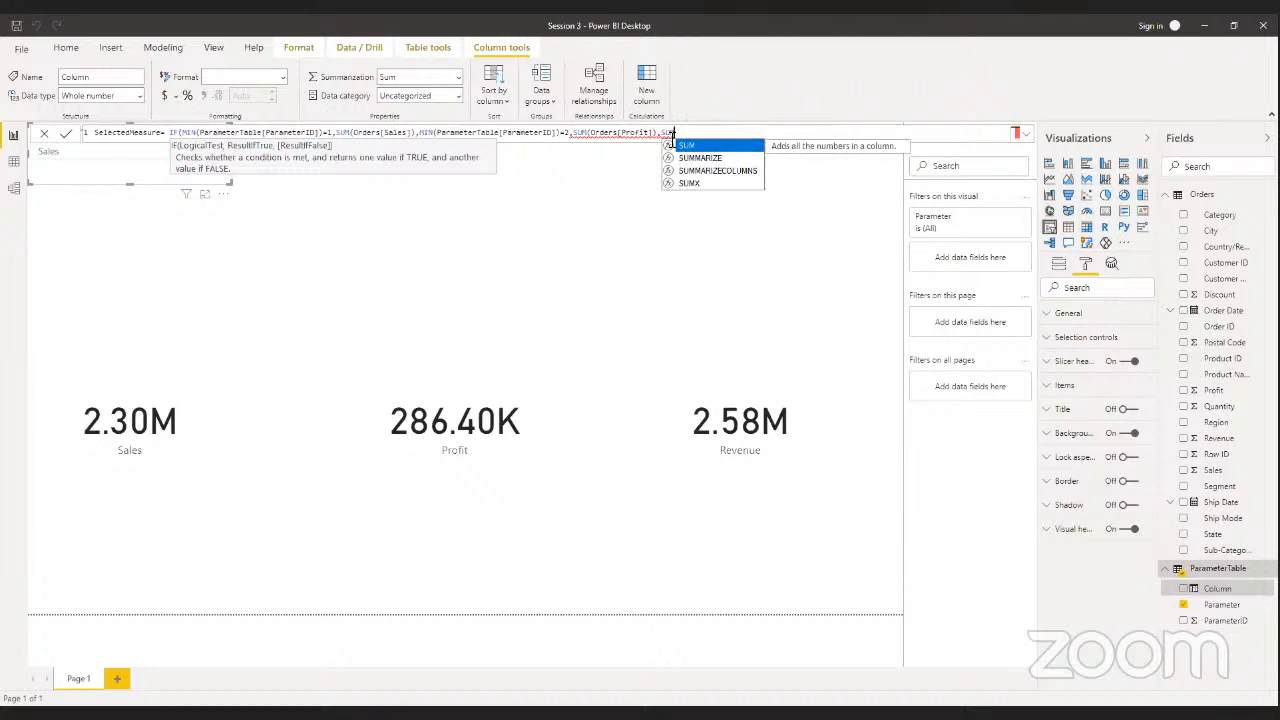
pyautogui.press('BackSpace')
pyautogui.press('BackSpace')
pyautogui.press('BackSpace')
pyautogui.press('BackSpace')
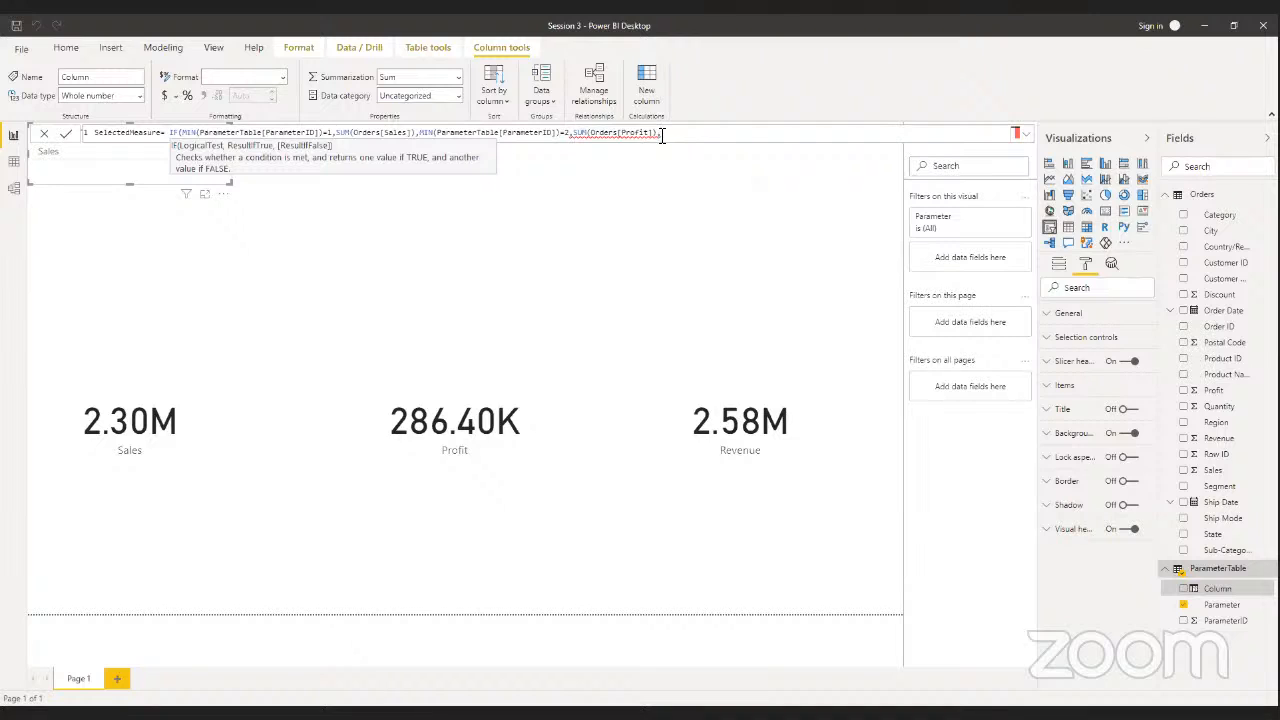
# - Nest a second IF function by inserting IF( before the MIN(ParameterTable[ParameterID])=2 condition
pyautogui.moveTo(657, 136); pyautogui.dragTo(422, 136)
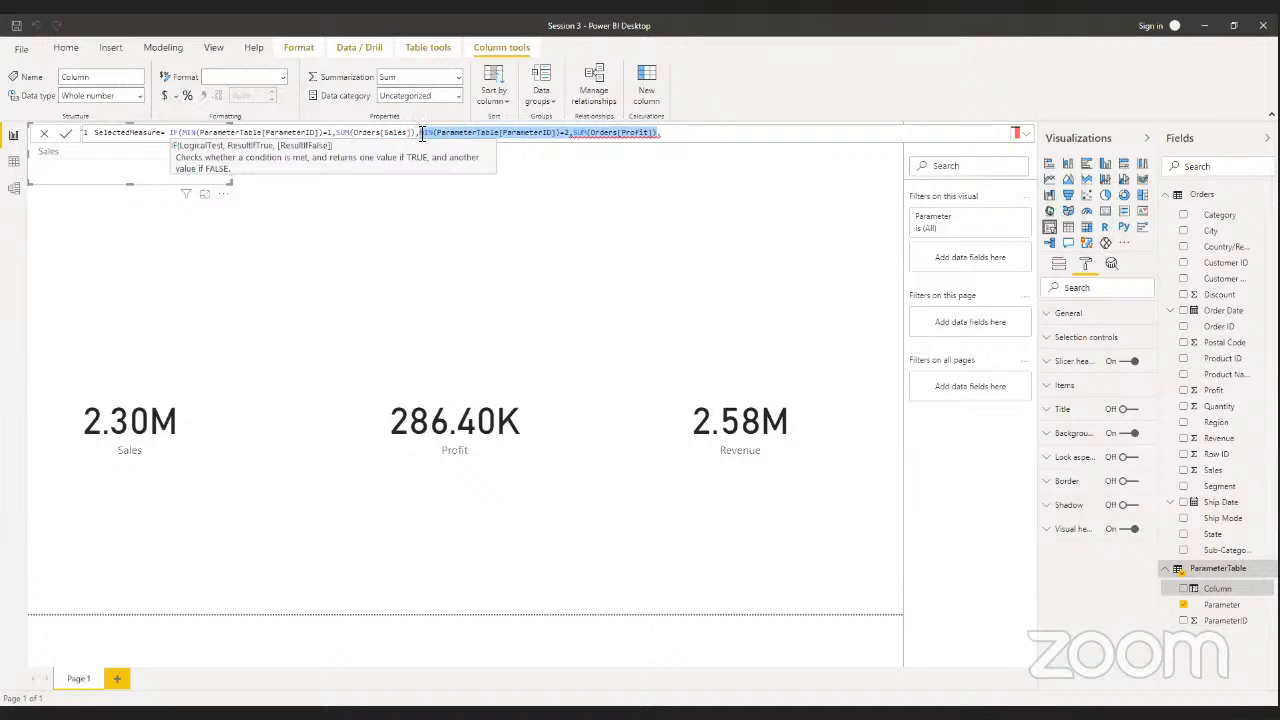
pyautogui.click(422, 135)
pyautogui.write('IF')
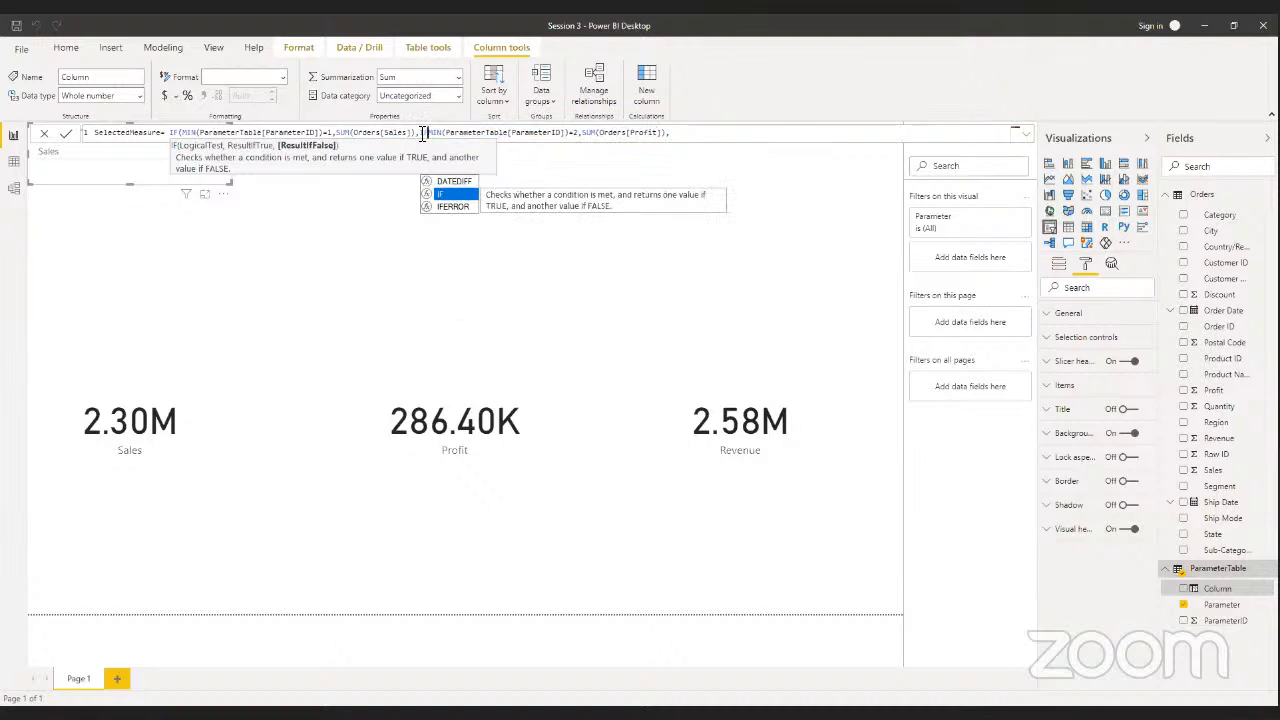
pyautogui.write('(')
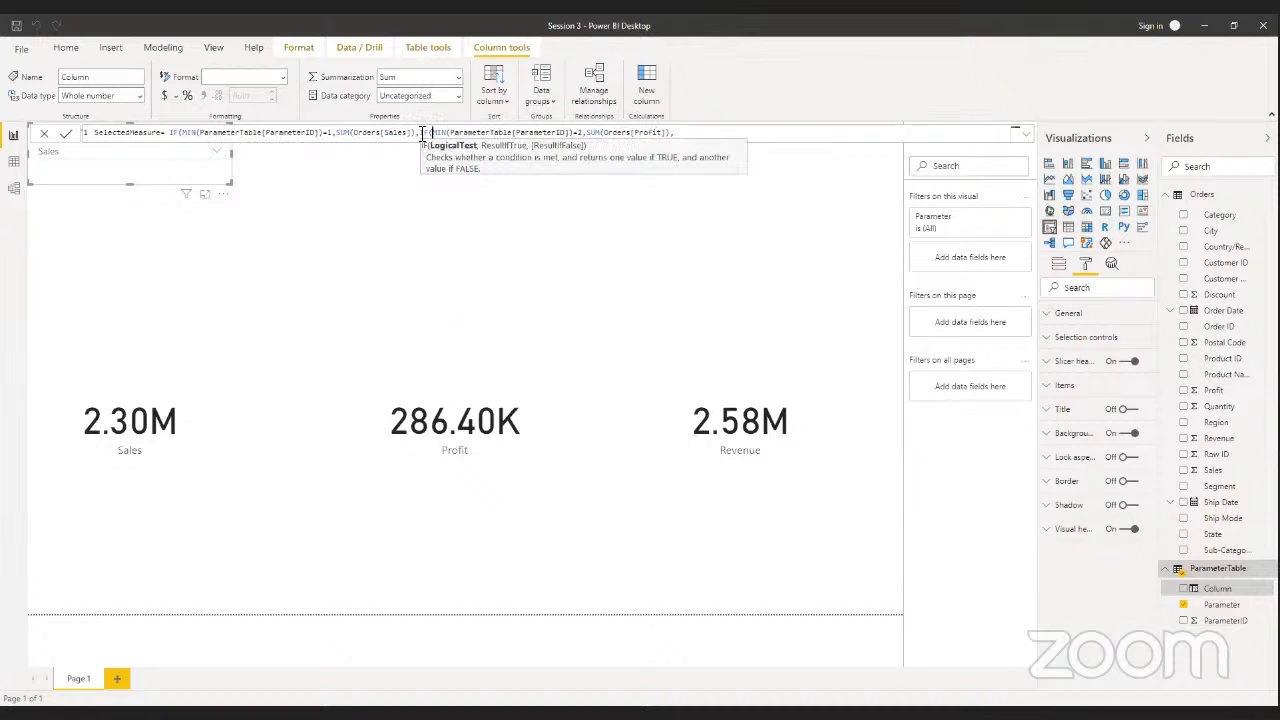
pyautogui.click(679, 132)
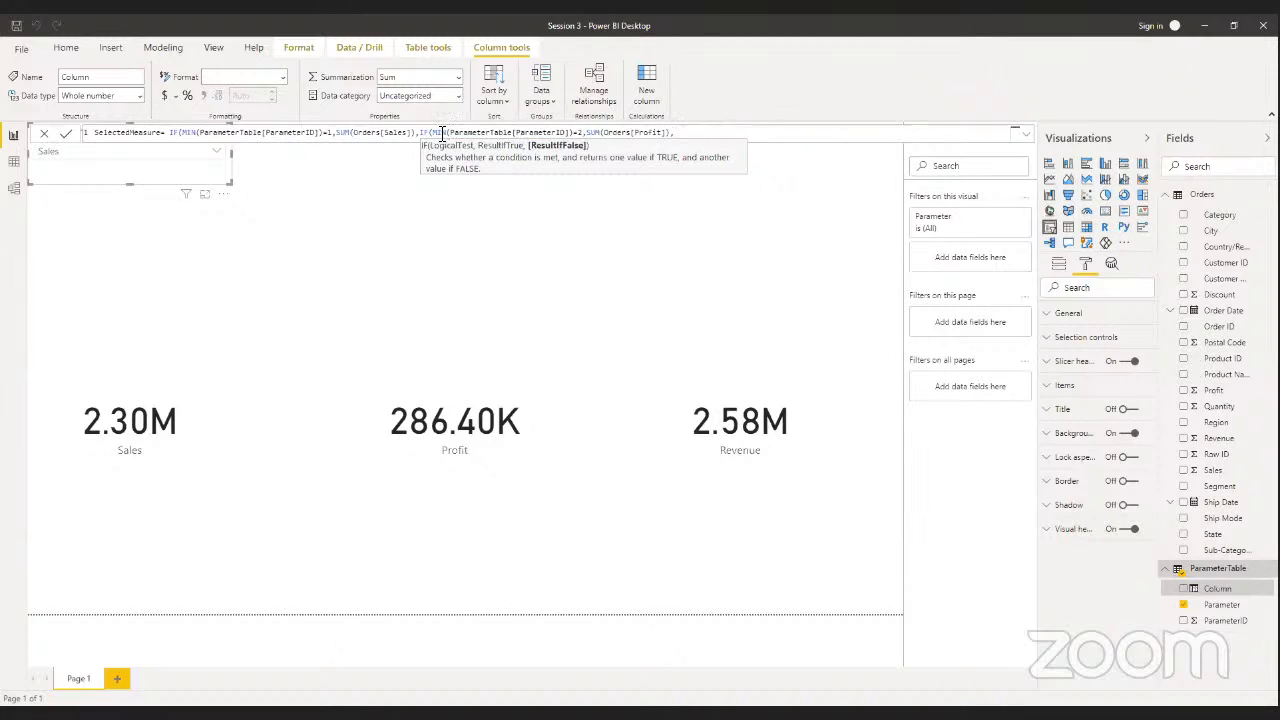
# - Copy the nested IF(MIN(ParameterTable[ParameterID]) condition after the Profit sum, make it compare with 3 and add a comma
pyautogui.moveTo(432, 133); pyautogui.dragTo(453, 133)
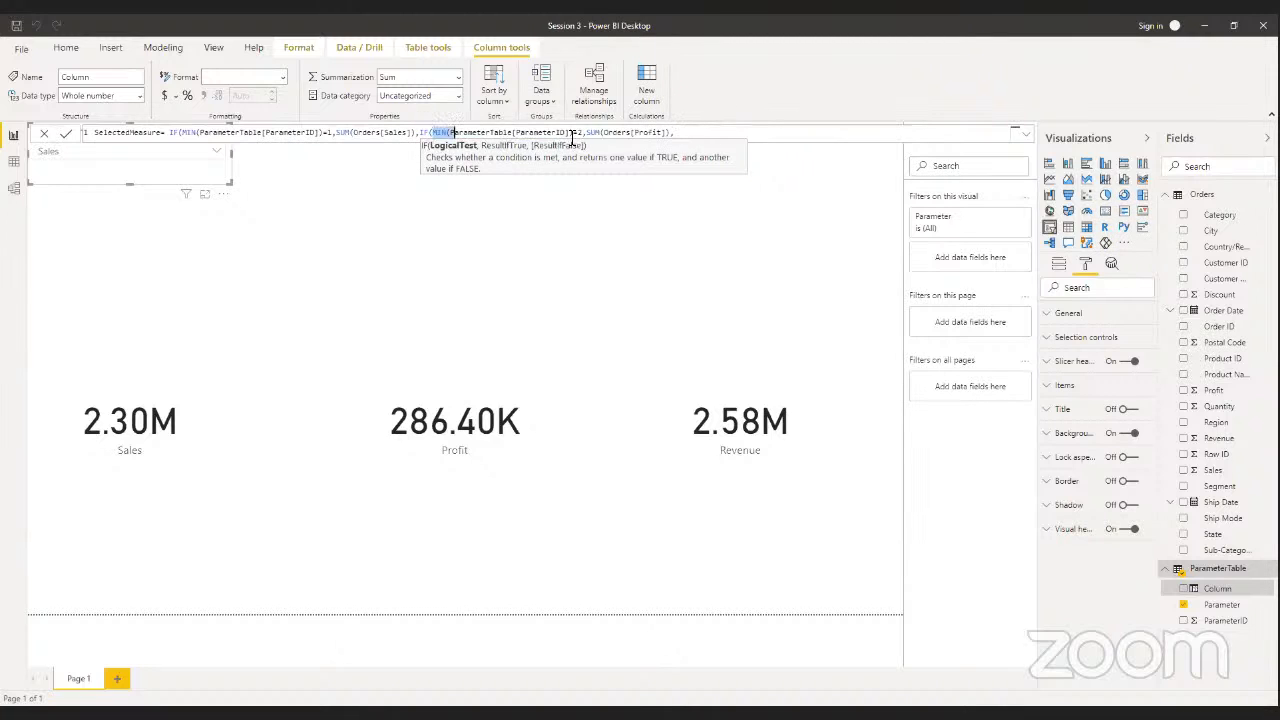
pyautogui.keyDown('shift'); pyautogui.click(586, 133); pyautogui.keyUp('shift')
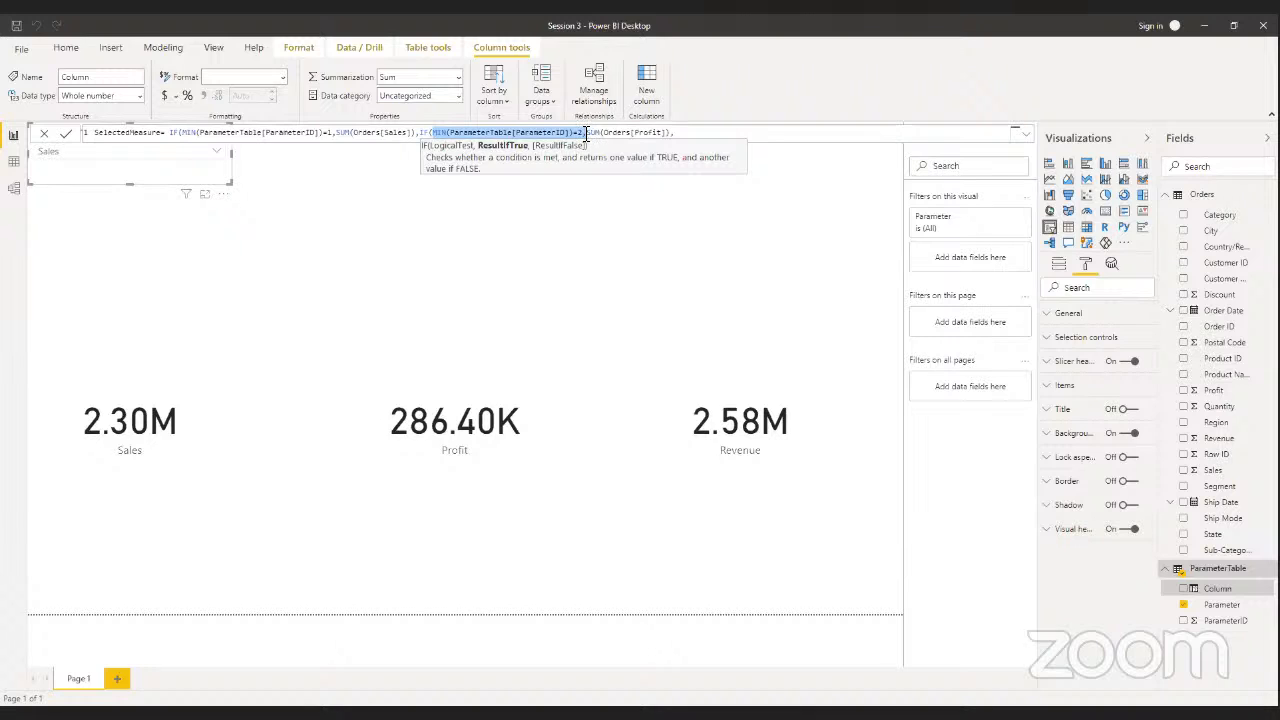
pyautogui.click(586, 133)
pyautogui.keyDown('shift'); pyautogui.click(400, 134); pyautogui.keyUp('shift')
pyautogui.hotkey('ctrl', 'c')
pyautogui.keyDown('shift'); pyautogui.click(418, 134); pyautogui.keyUp('shift')
pyautogui.click(706, 132)
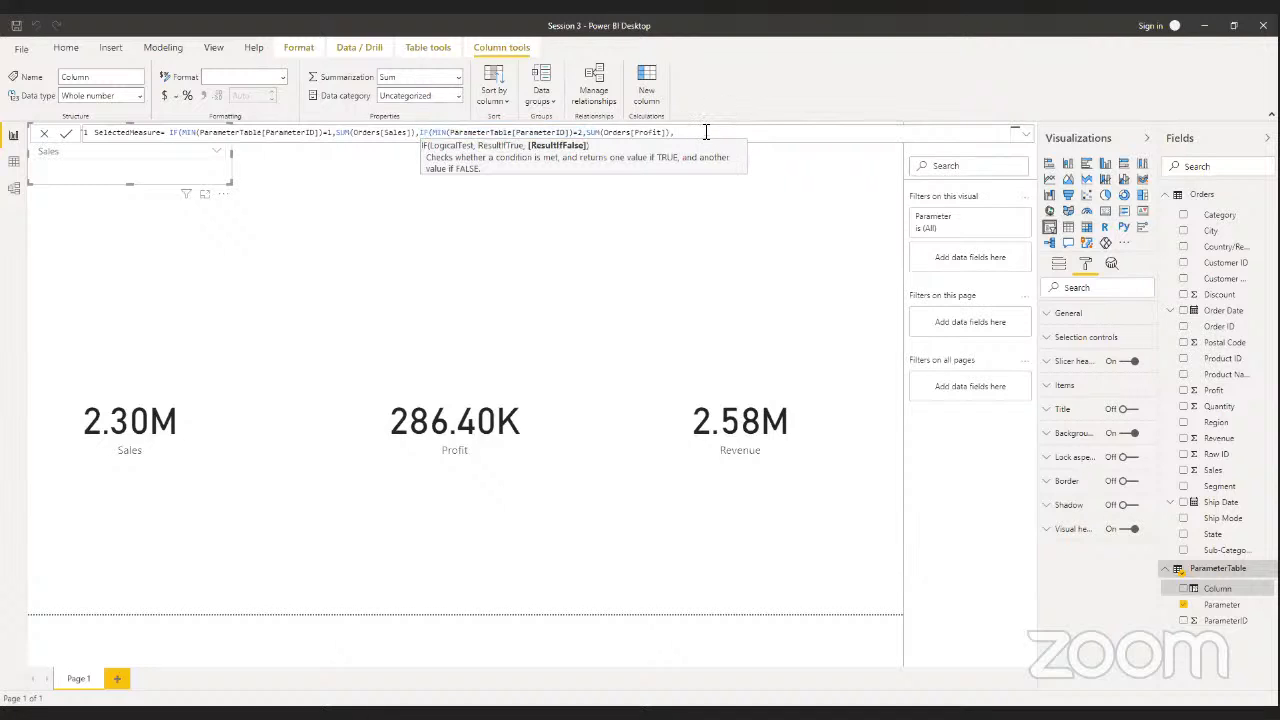
pyautogui.hotkey('ctrl', 'v')
pyautogui.press('BackSpace')
pyautogui.press('BackSpace')
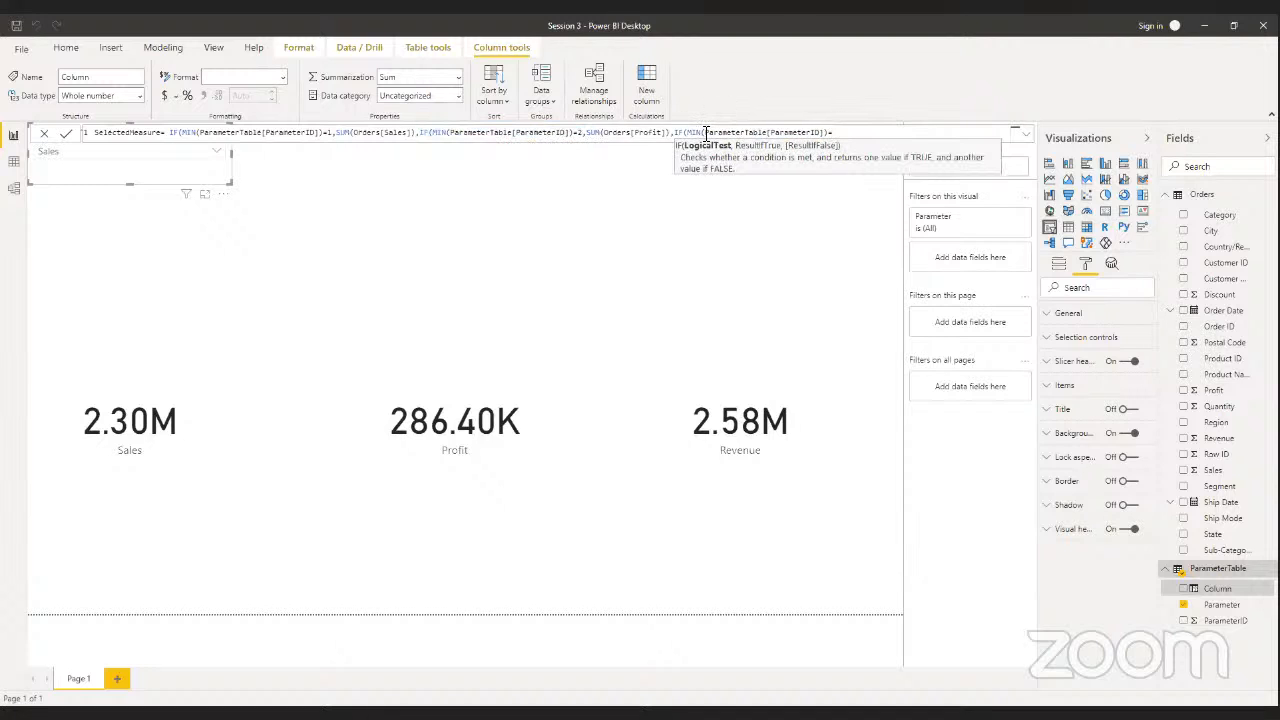
pyautogui.write('3,')
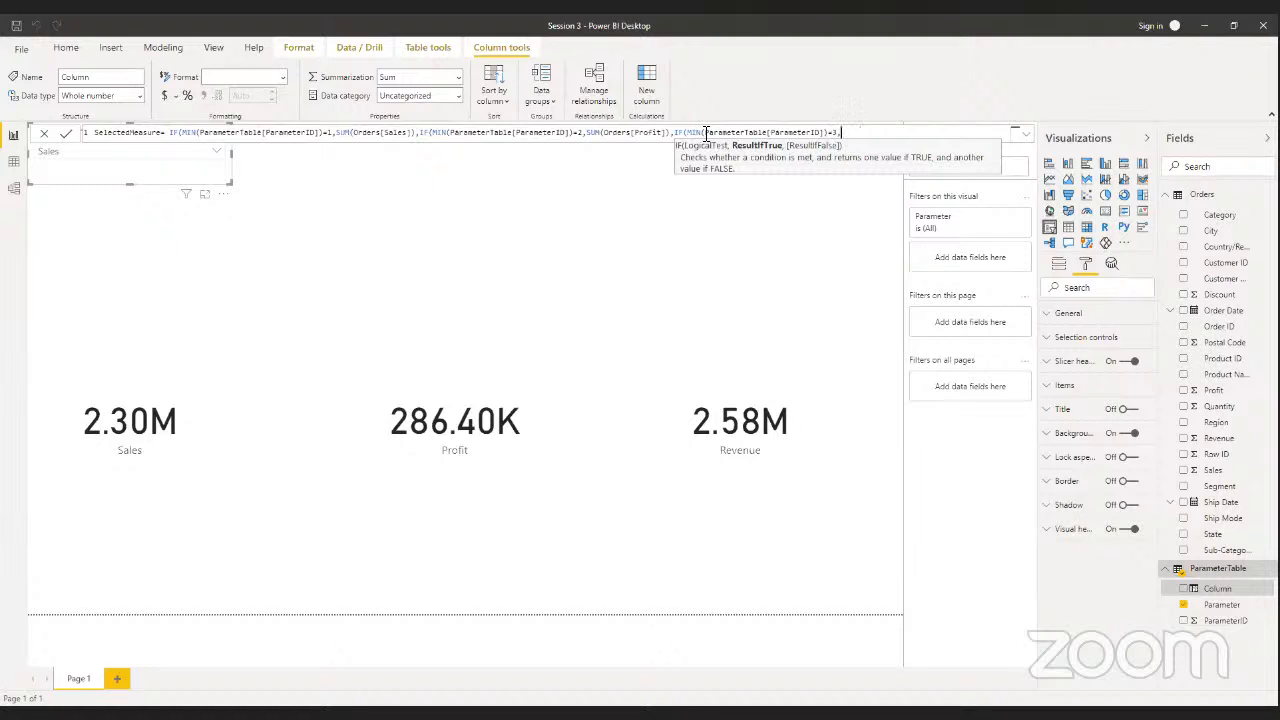
pyautogui.write('re')
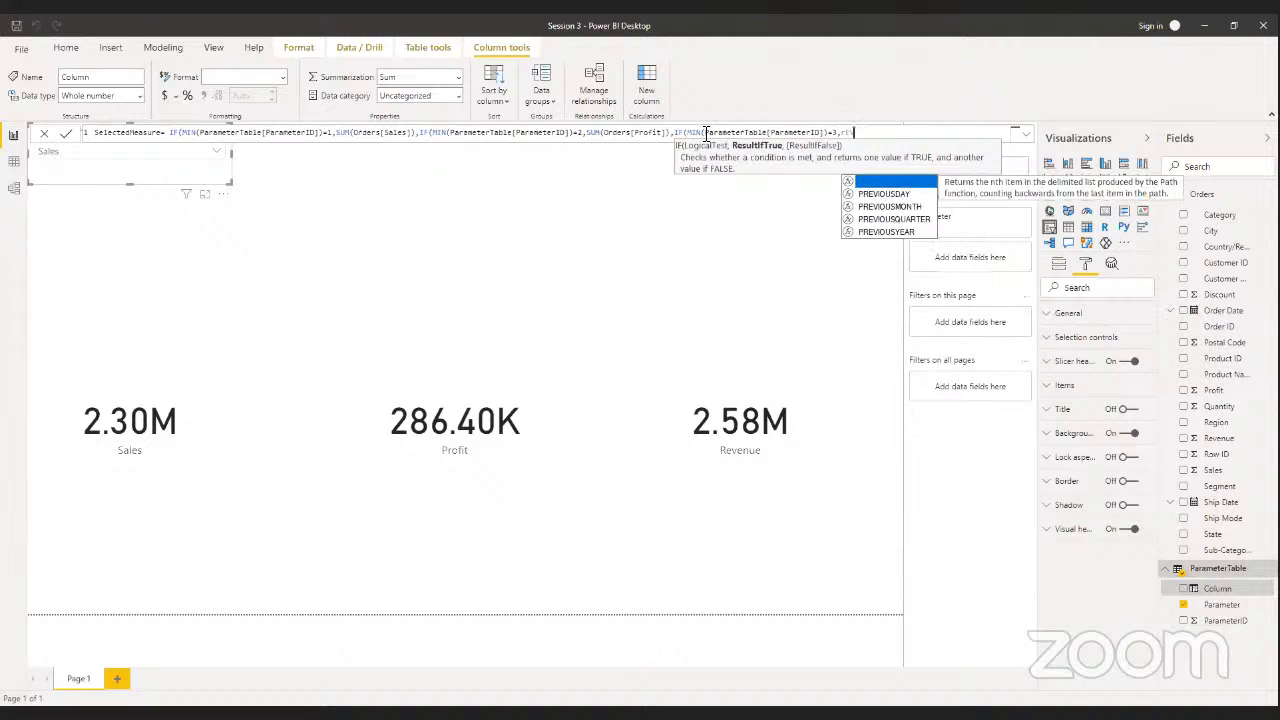
pyautogui.press('BackSpace')
pyautogui.press('BackSpace')
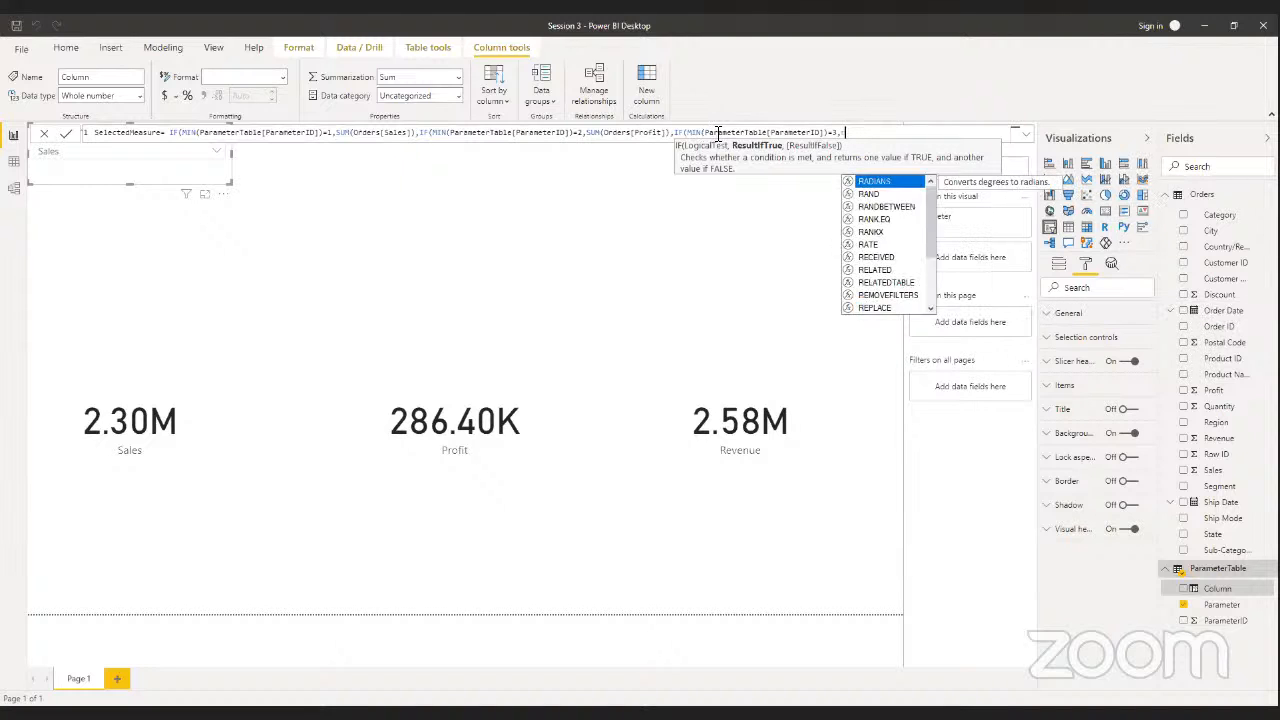
# - Sum Orders[Revenue] as the result for the =3 condition, close all three IF functions and commit the SelectedMeasure formula
pyautogui.write('S')
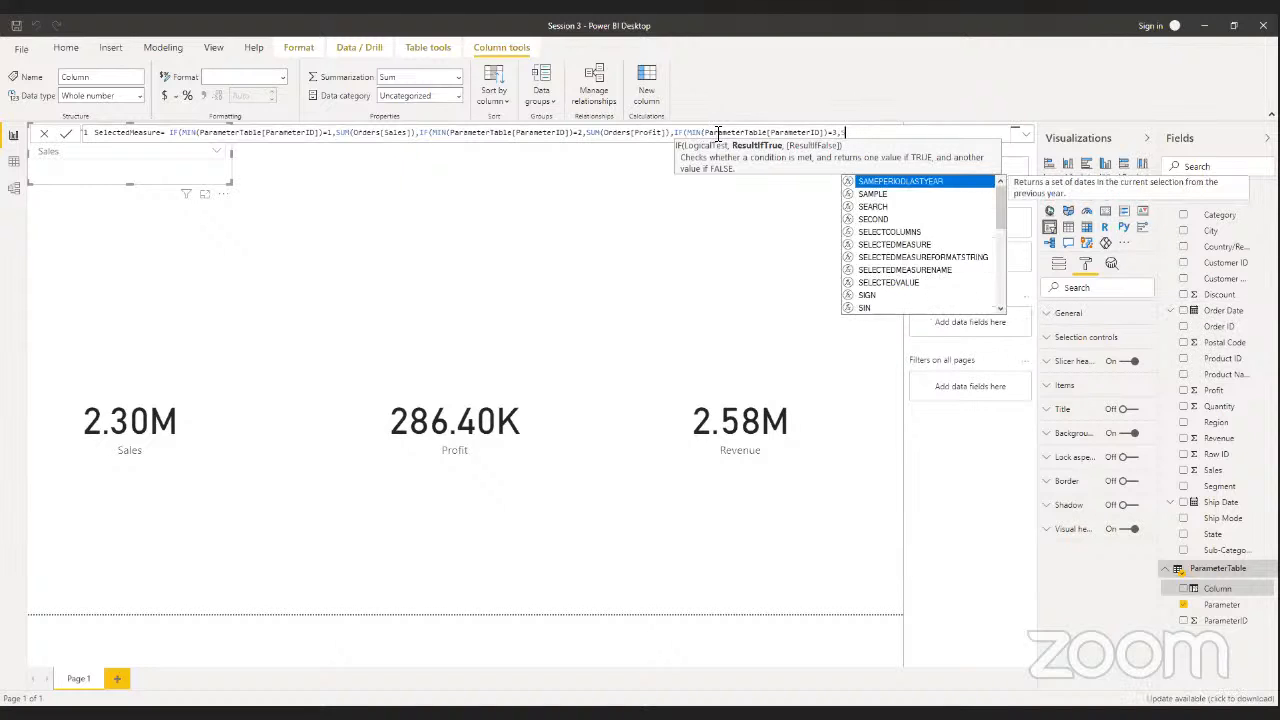
pyautogui.write('um(Reve')
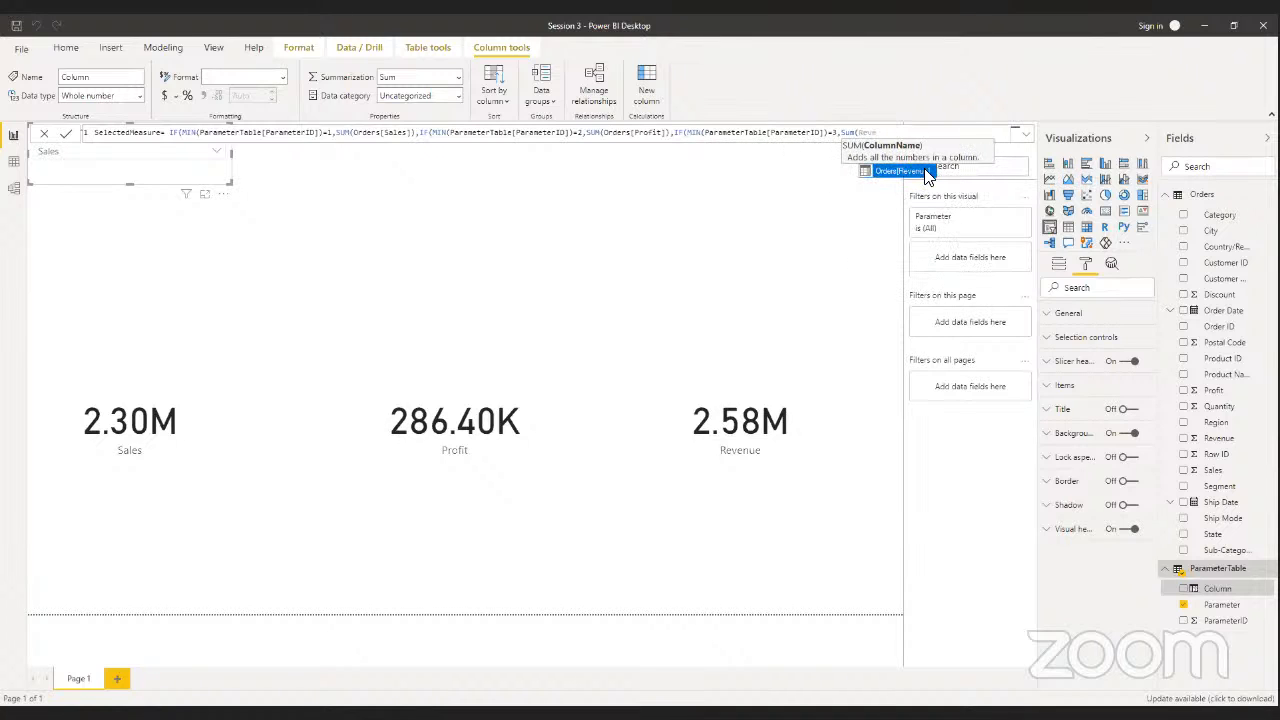
pyautogui.click(910, 171)
pyautogui.write(')')
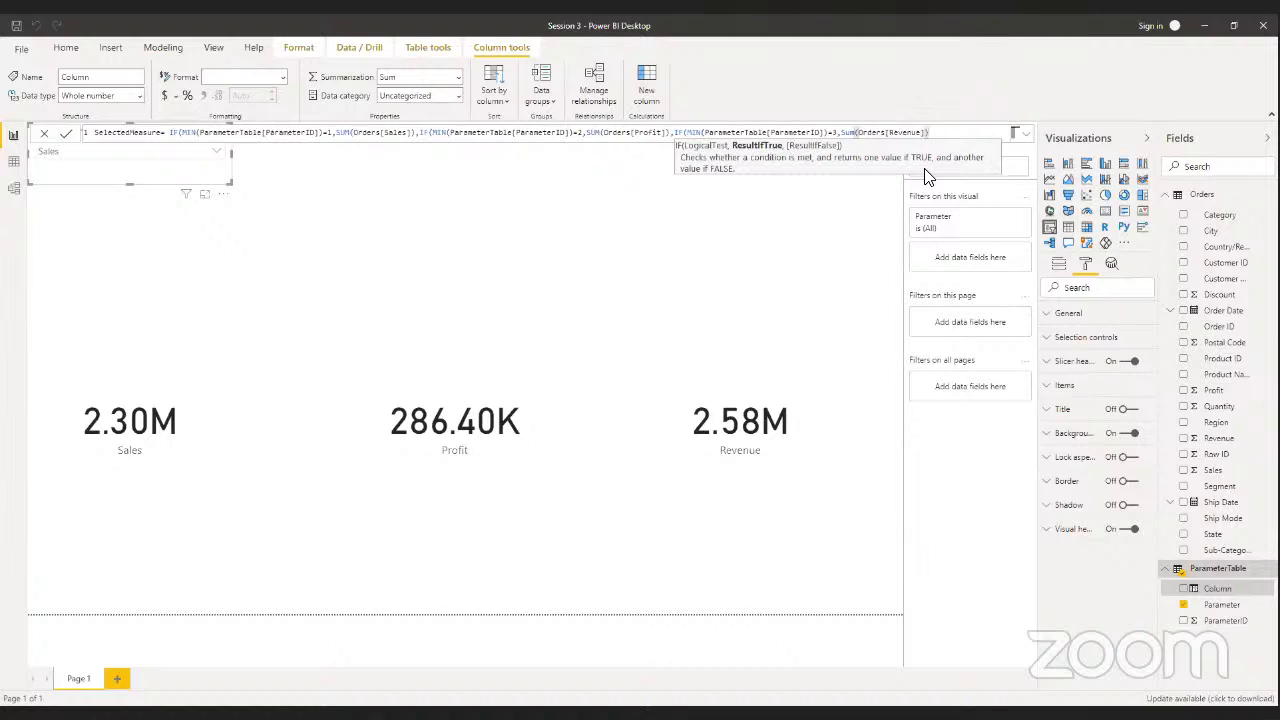
pyautogui.write(')')
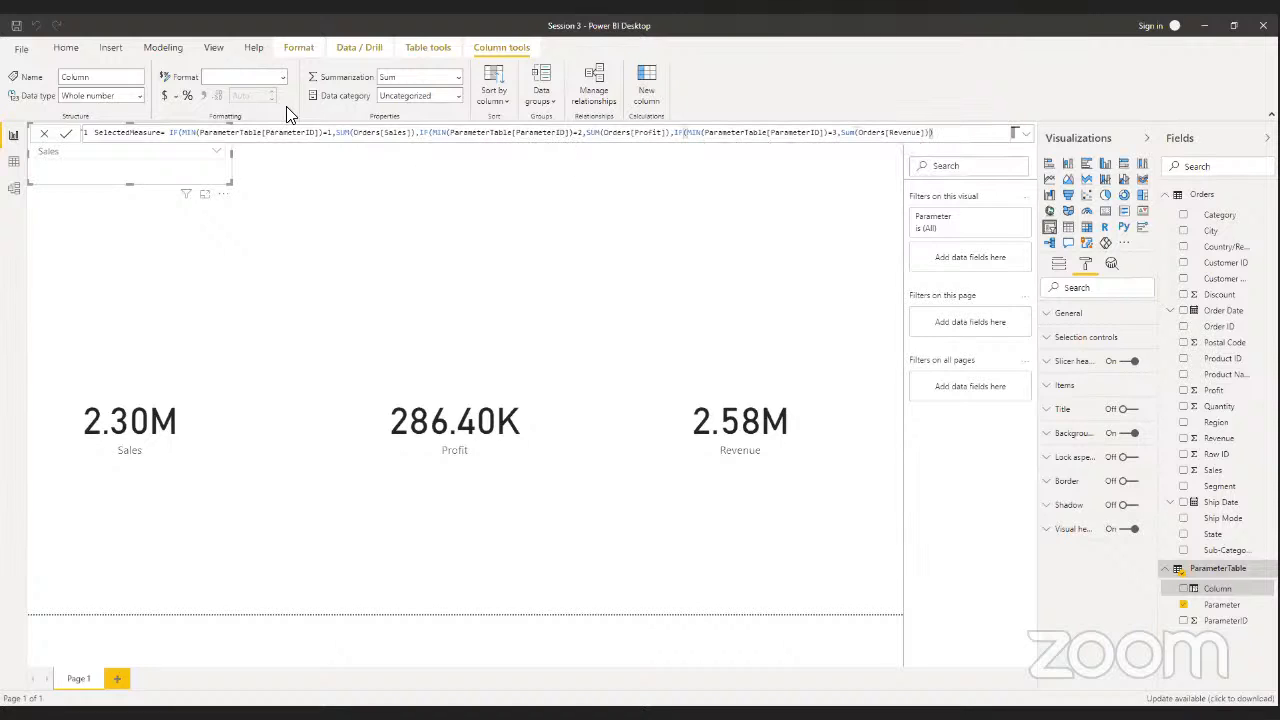
pyautogui.write(')')
pyautogui.press('Return')
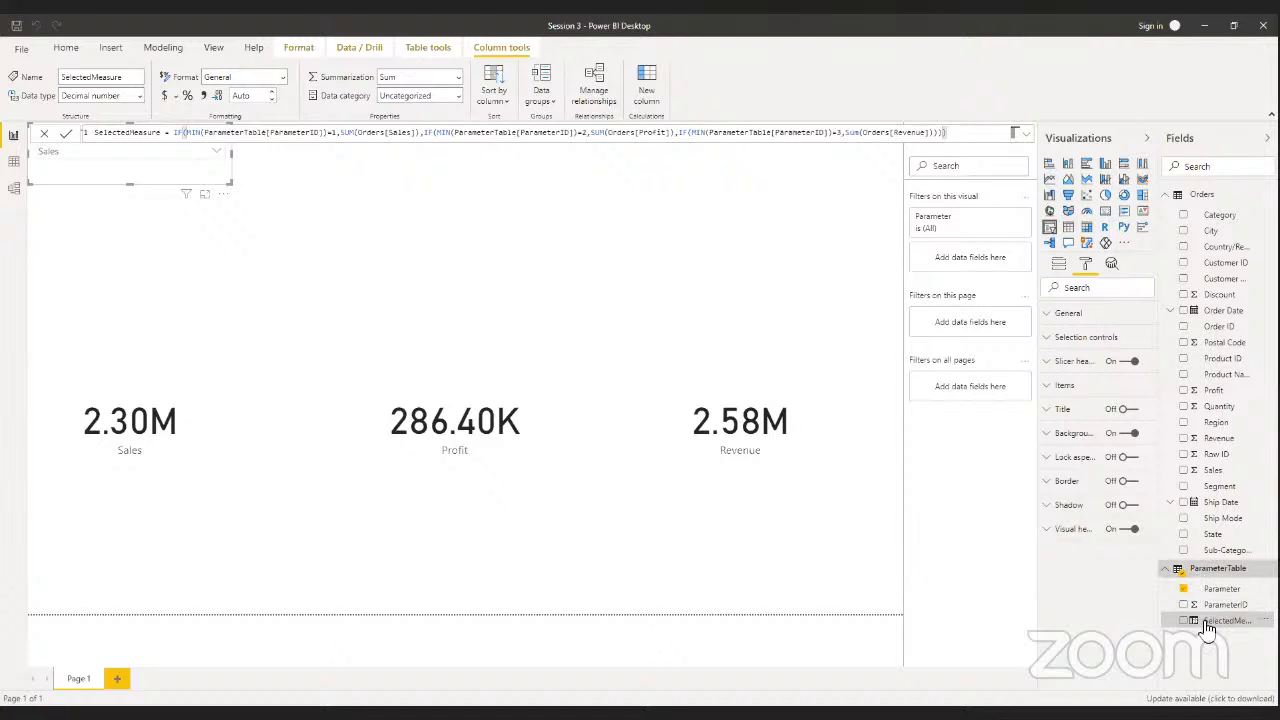
# - Add the SelectedMeasure field to the canvas above the Sales card and display it as a card
pyautogui.moveTo(1208, 627); pyautogui.dragTo(195, 281)
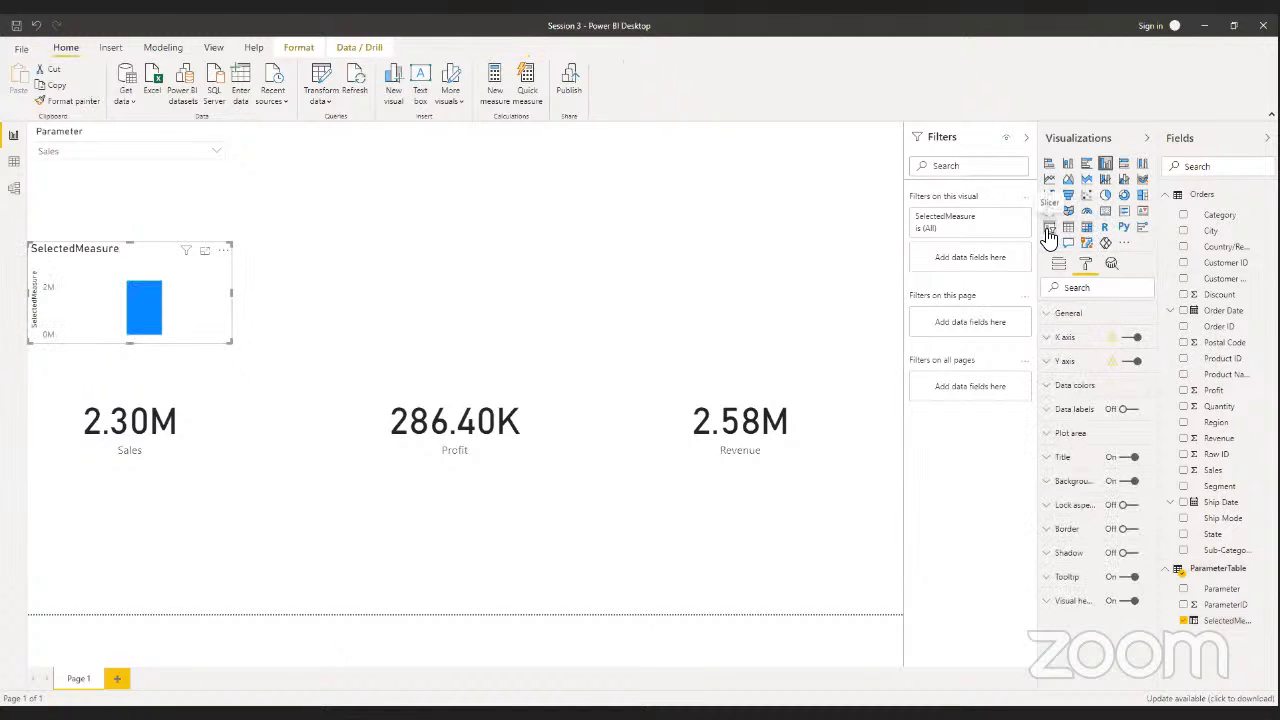
pyautogui.click(1105, 213)
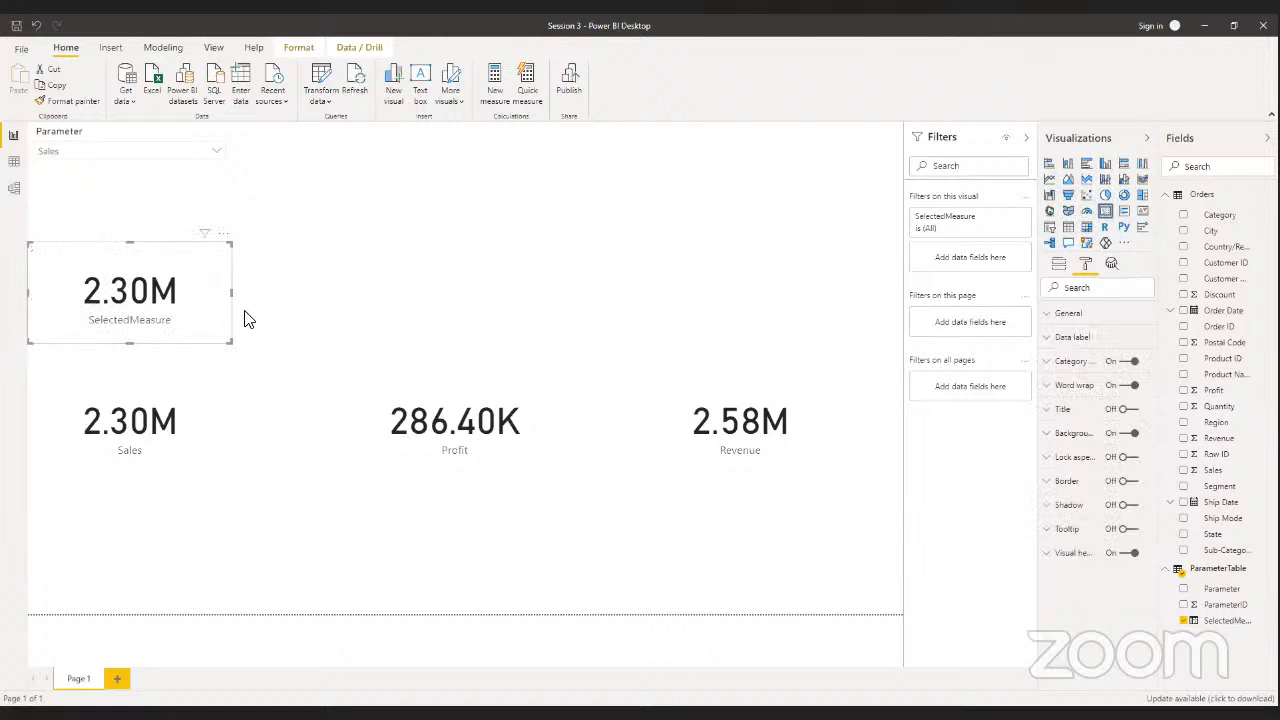
# - Test the SelectedMeasure card by switching the Parameter slicer to Revenue and to Profit
pyautogui.click(80, 152)
pyautogui.click(73, 192)
pyautogui.click(165, 152)
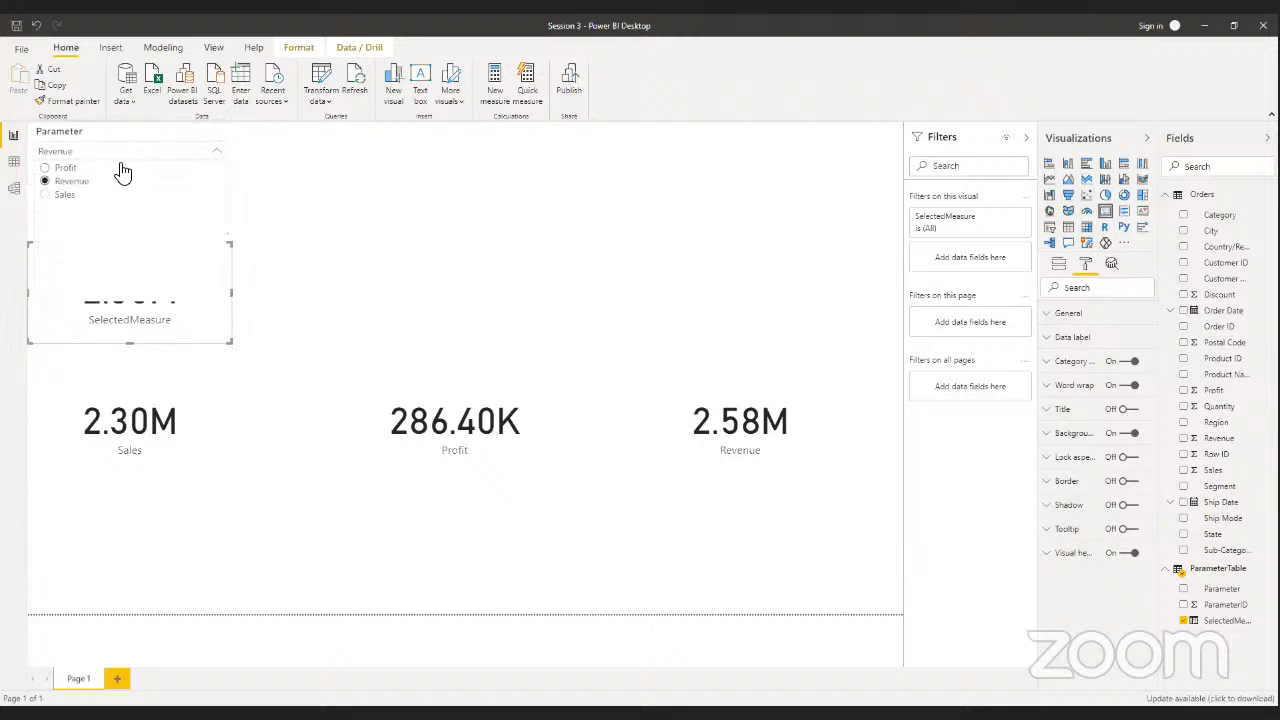
pyautogui.click(112, 168)
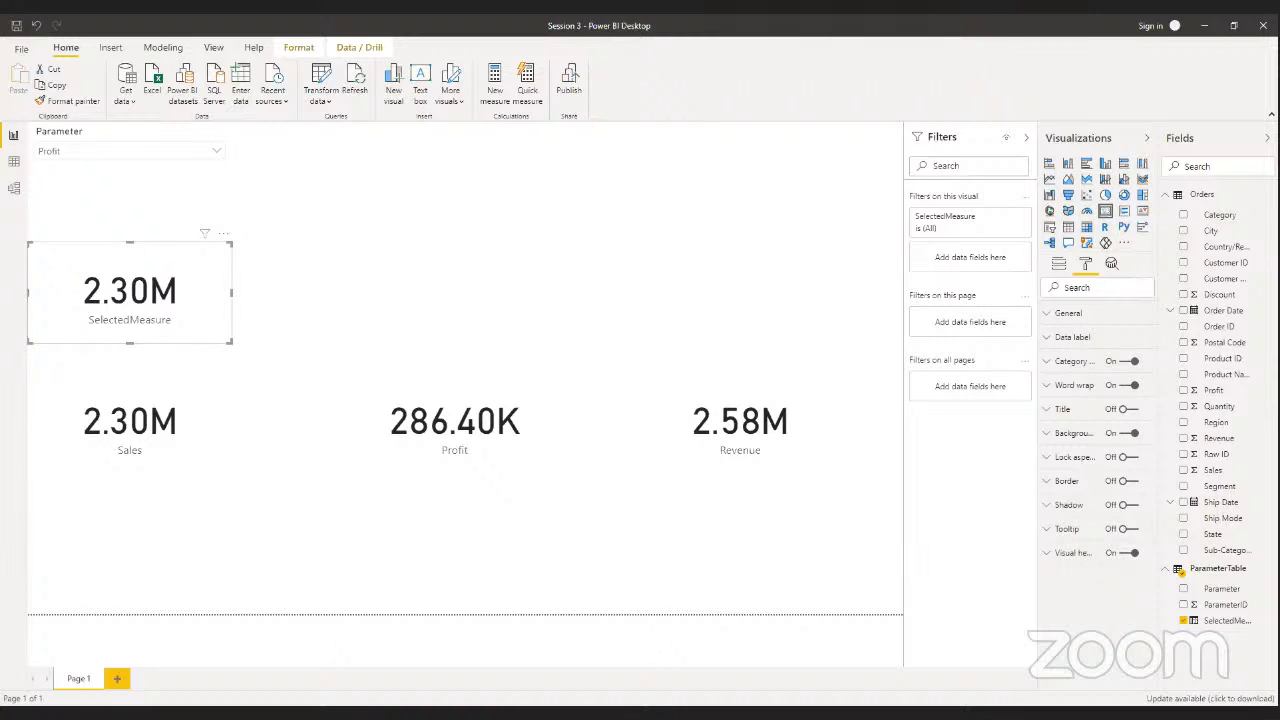
pyautogui.click(118, 152)
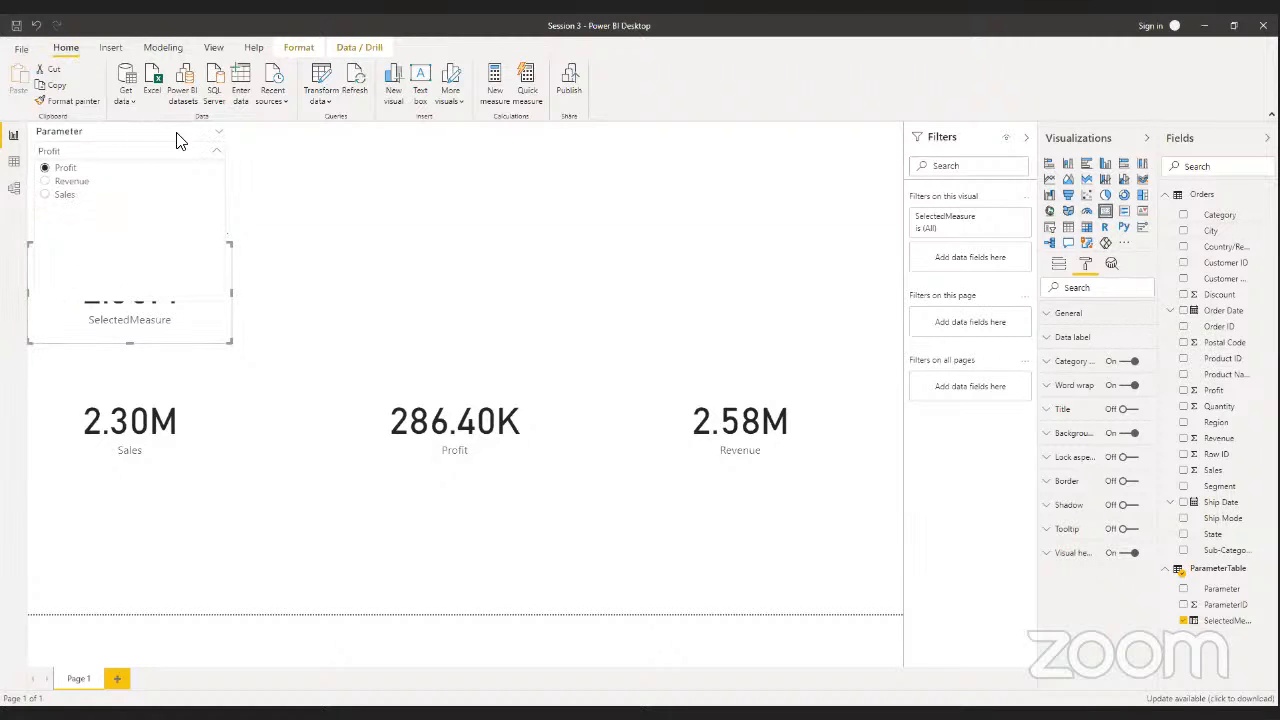
pyautogui.click(220, 143)
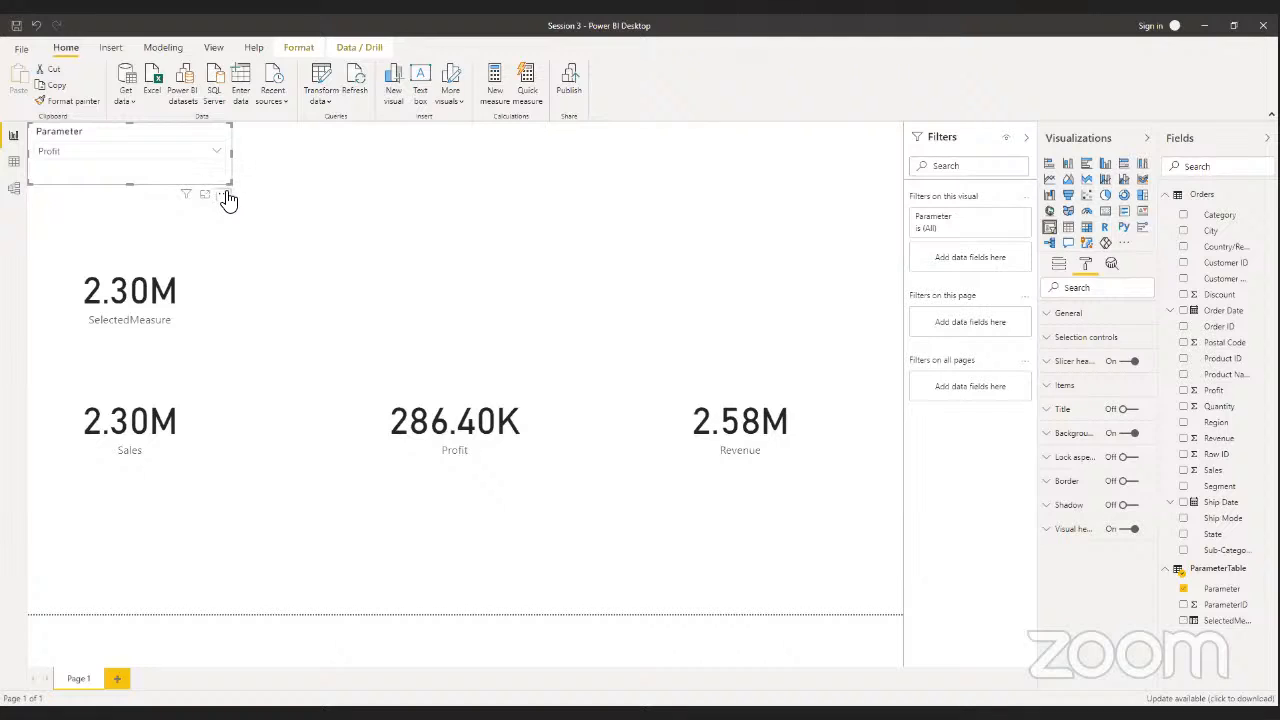
pyautogui.click(223, 194)
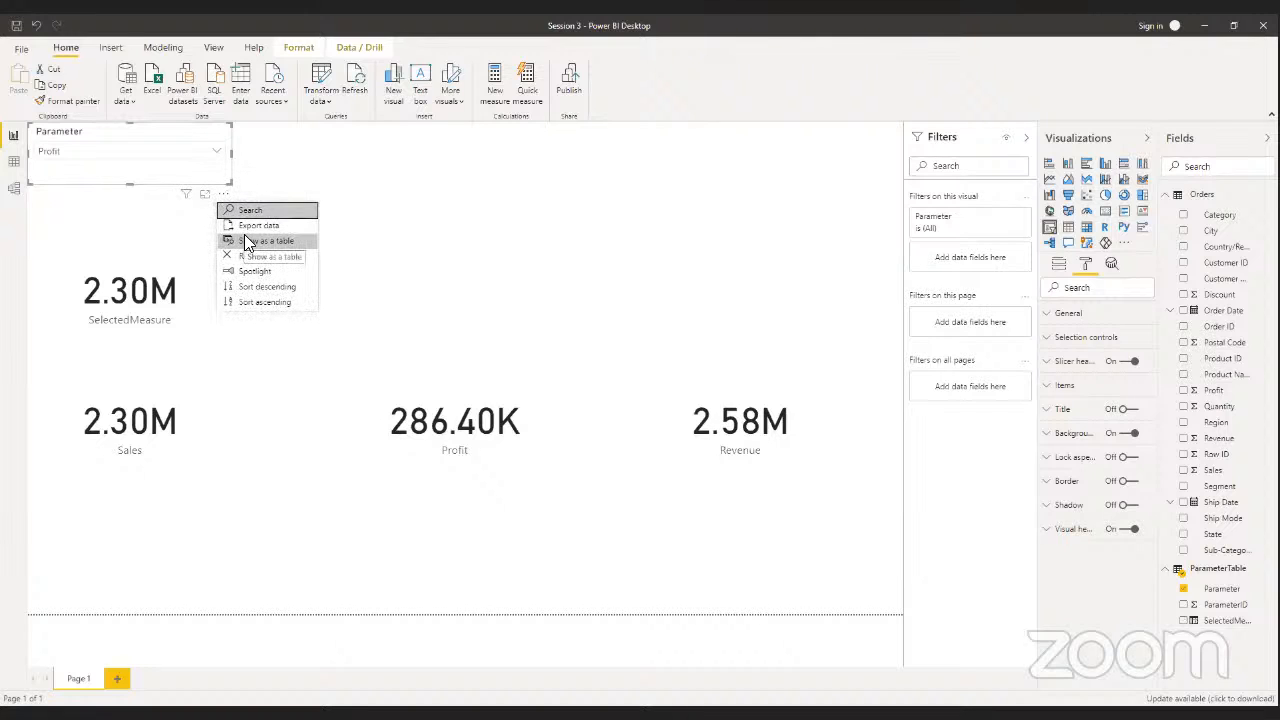
pyautogui.press('Escape')
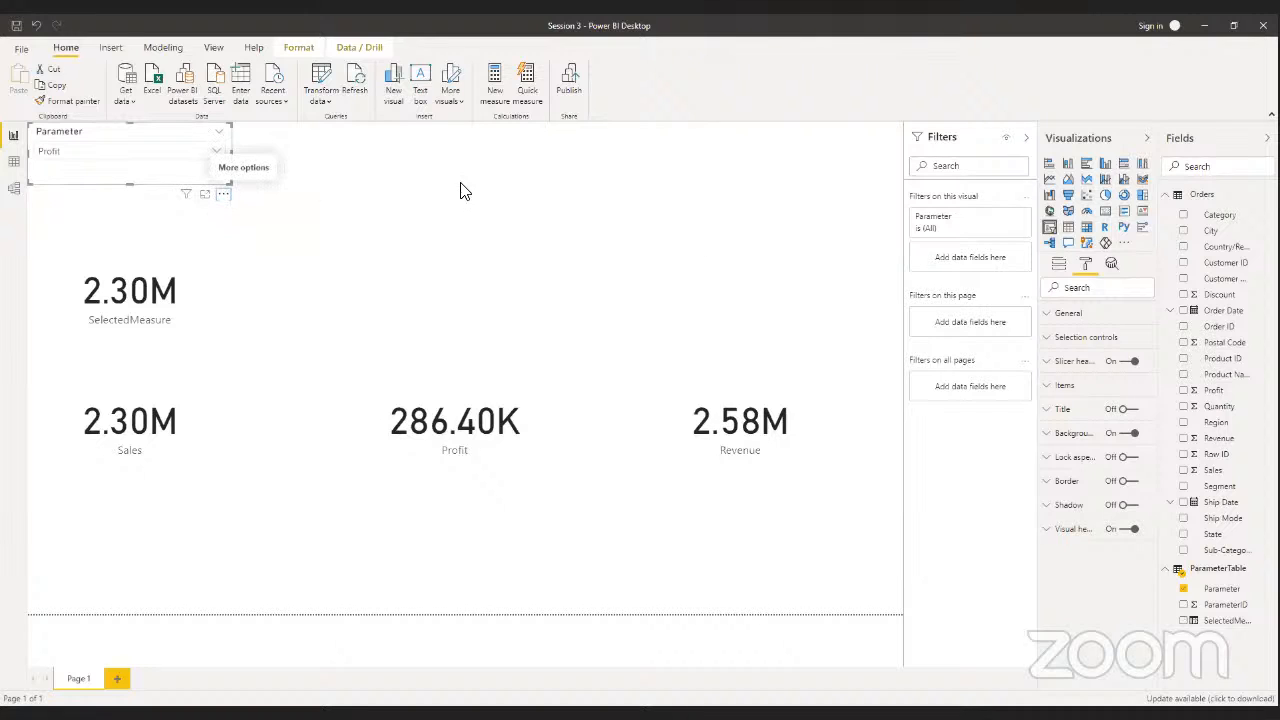
# - Change the Parameter slicer from a dropdown to a list and test its Revenue and Profit options
pyautogui.click(225, 147)
pyautogui.click(236, 156)
pyautogui.click(79, 163)
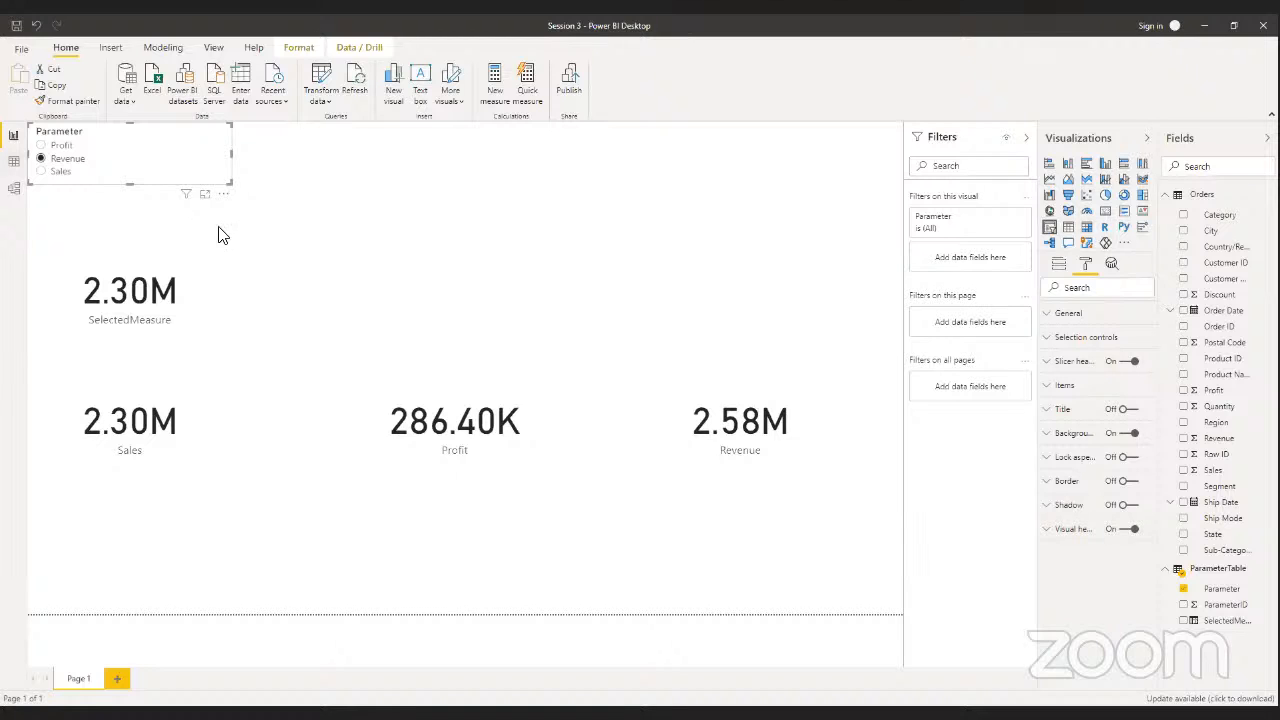
pyautogui.click(197, 143)
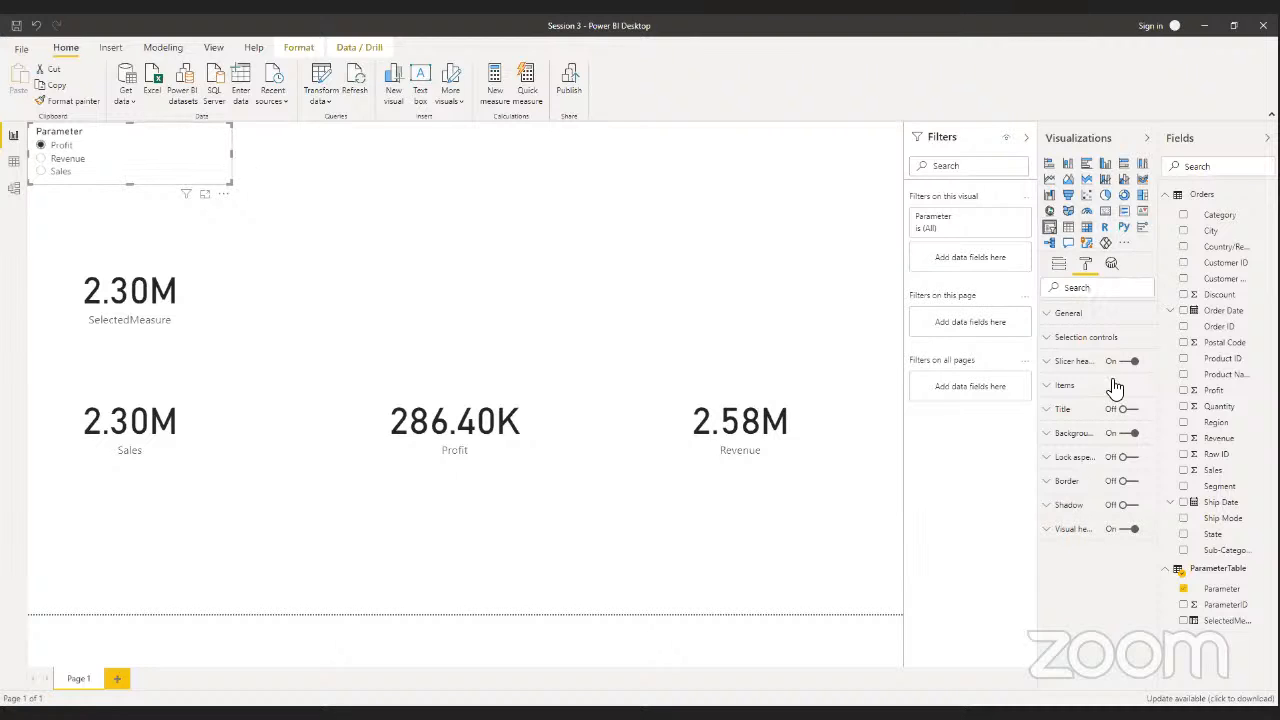
# - Add the ParameterID field as a new visual on the canvas beside the Parameter slicer
pyautogui.click(1068, 362)
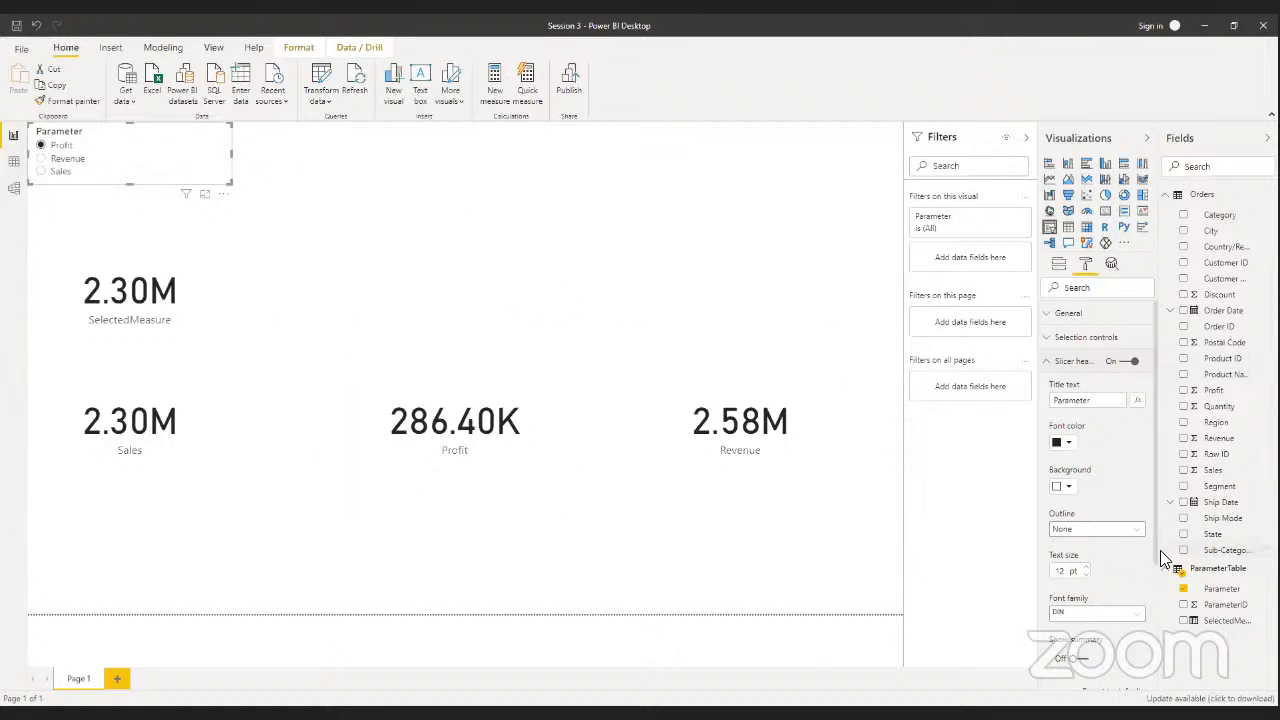
pyautogui.moveTo(1226, 605); pyautogui.dragTo(509, 191)
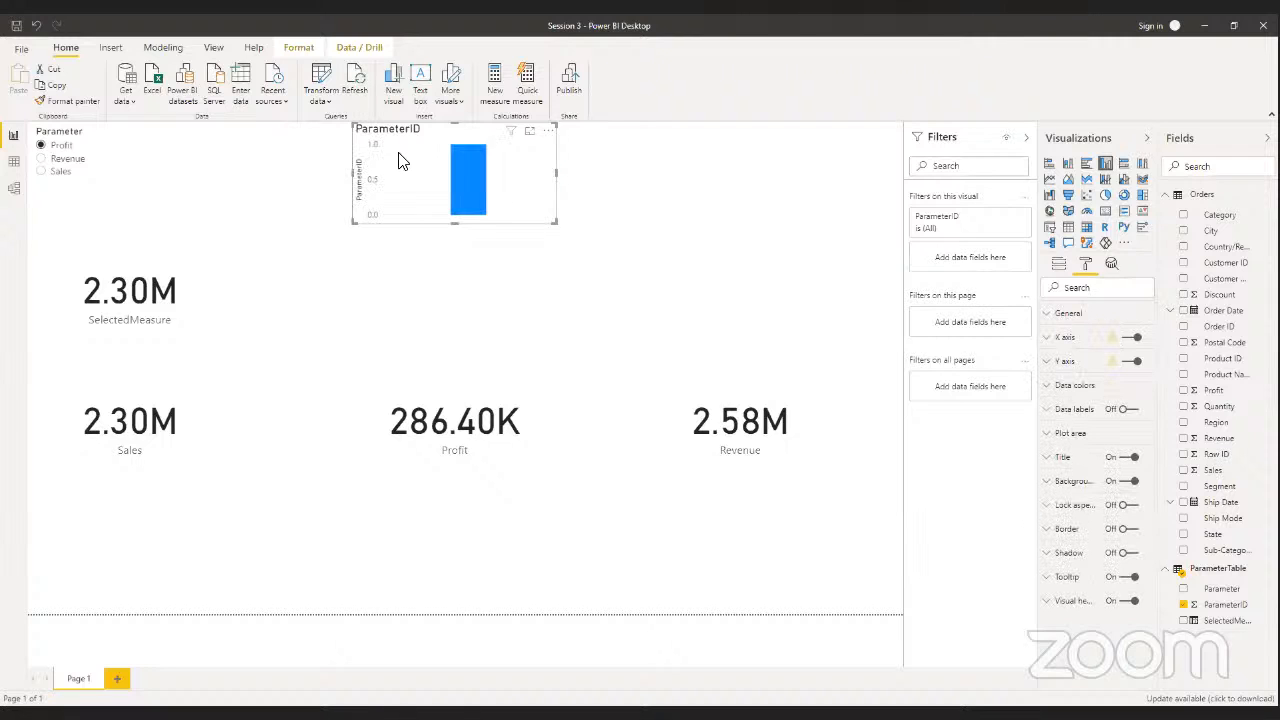
# - Display the ParameterID visual as a card and test it with the Parameter slicer's Revenue and Sales options
pyautogui.click(1105, 211)
pyautogui.click(57, 160)
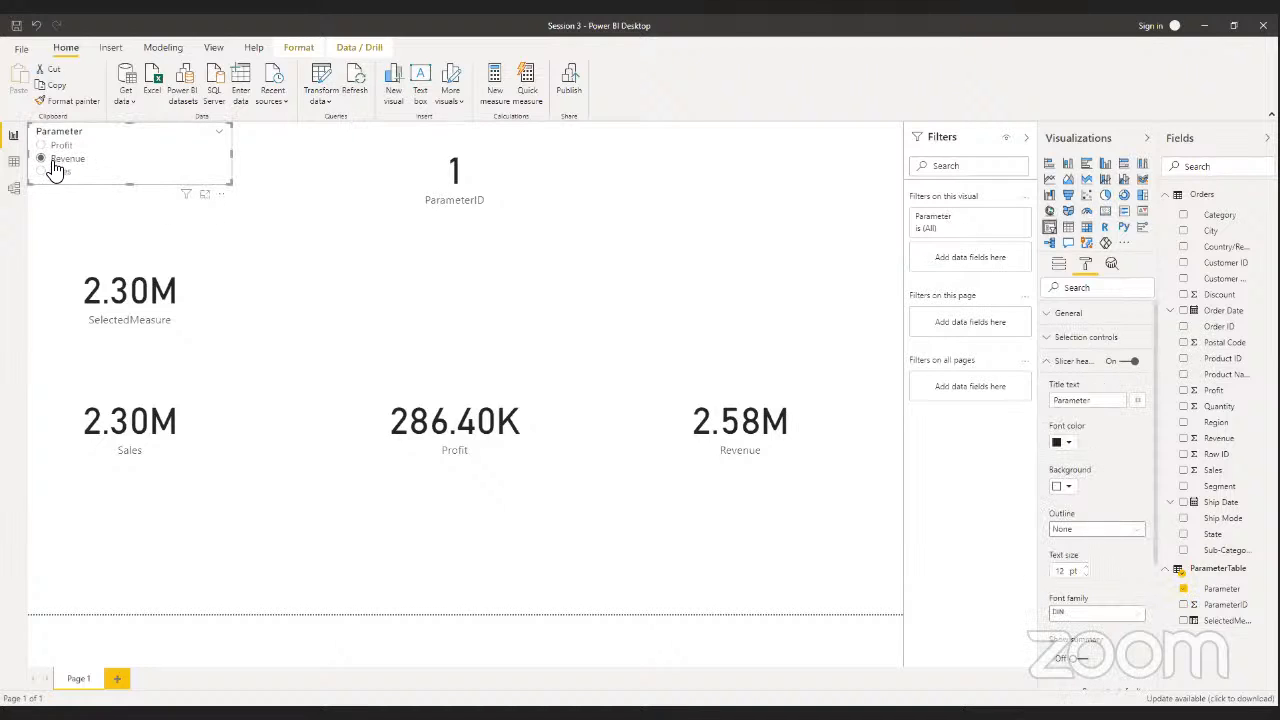
pyautogui.click(50, 173)
# - Examine the ParameterTable rows in the data view, and return to the report to switch the Parameter slicer to Revenue
pyautogui.click(14, 160)
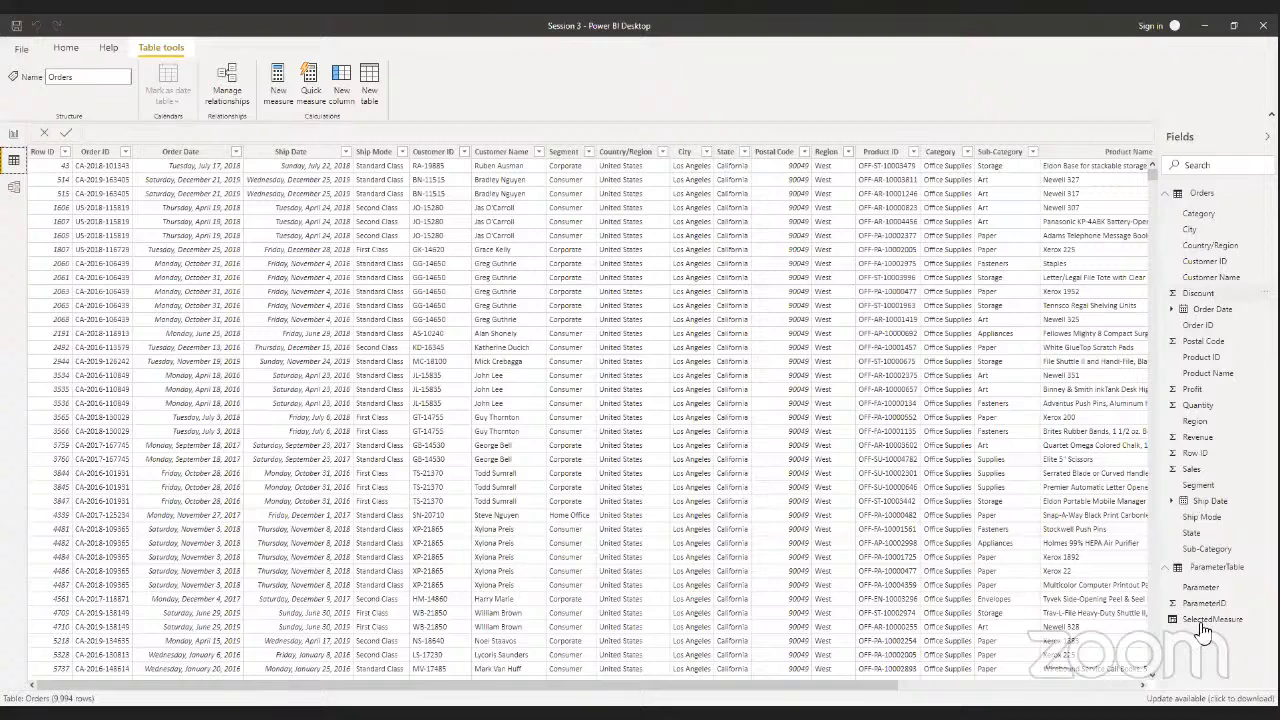
pyautogui.click(1212, 569)
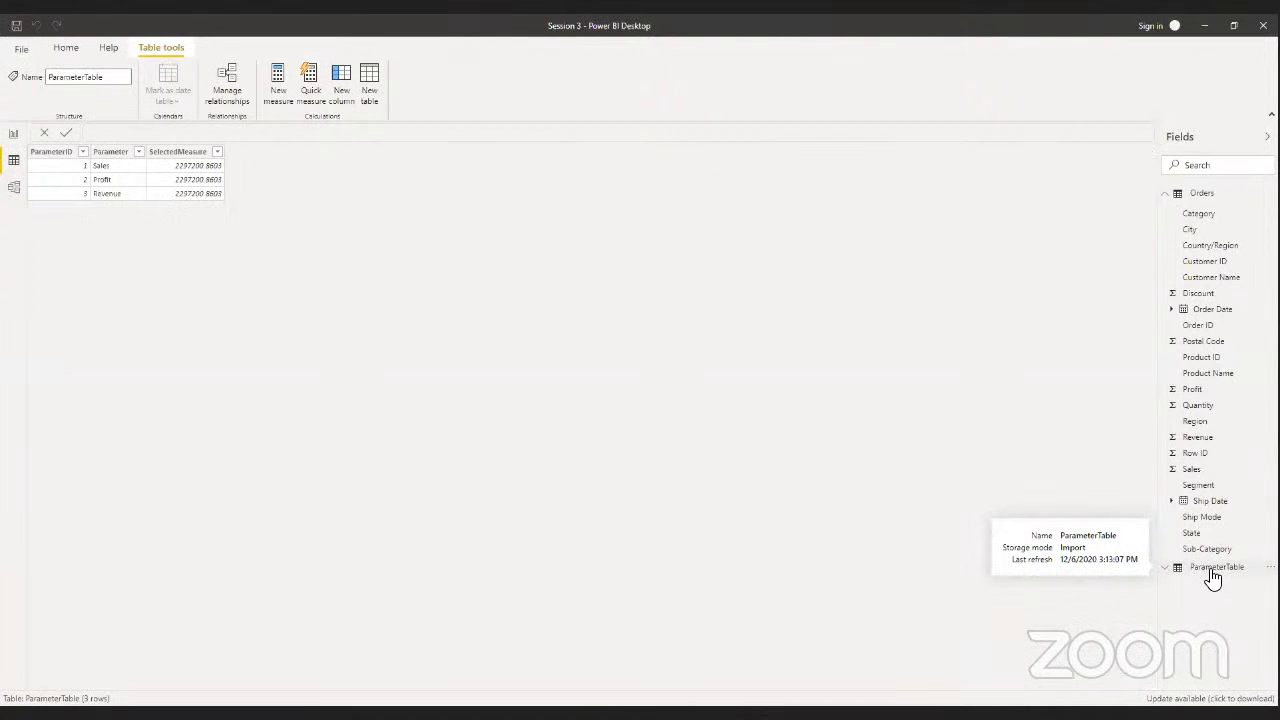
pyautogui.click(13, 140)
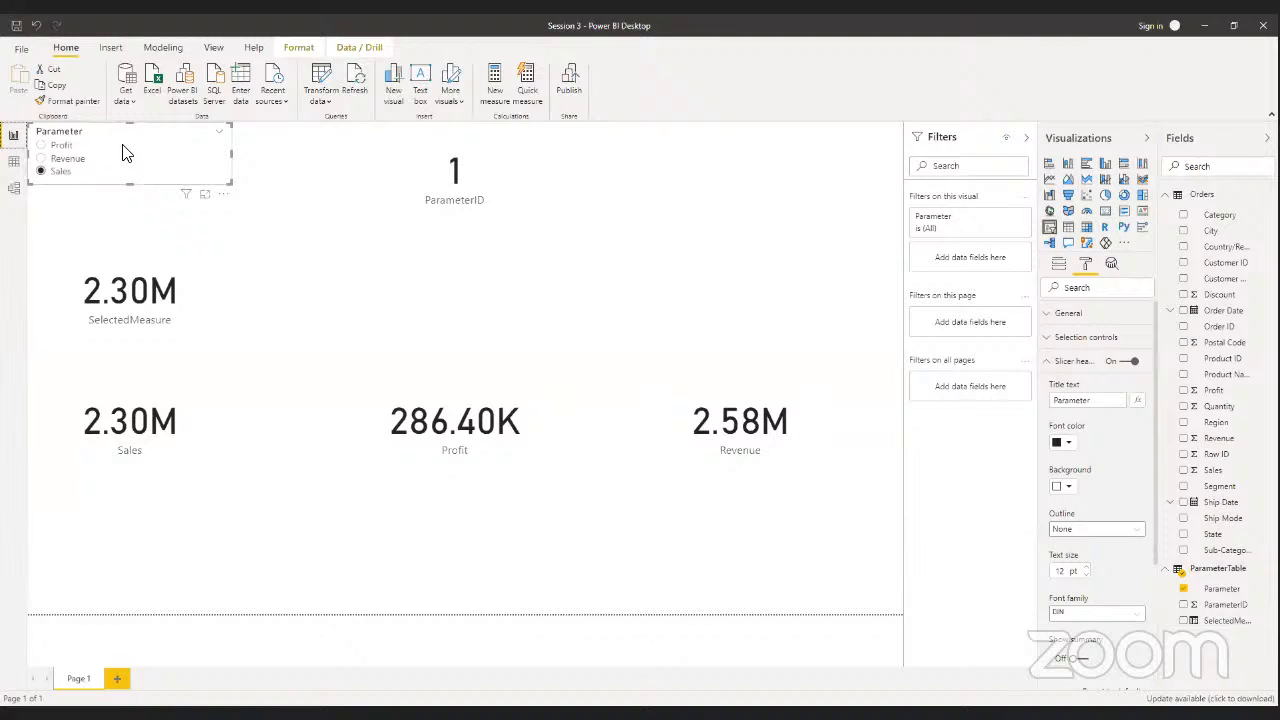
pyautogui.click(186, 160)
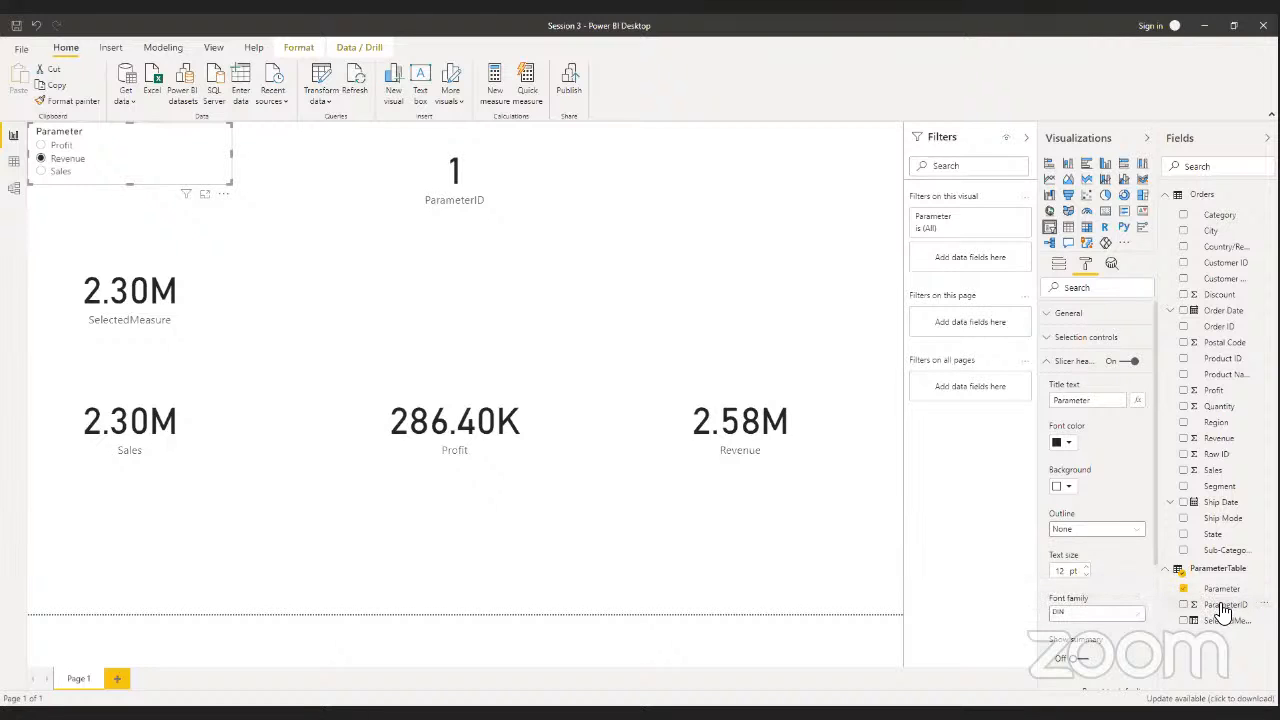
pyautogui.moveTo(1222, 610); pyautogui.dragTo(680, 186)
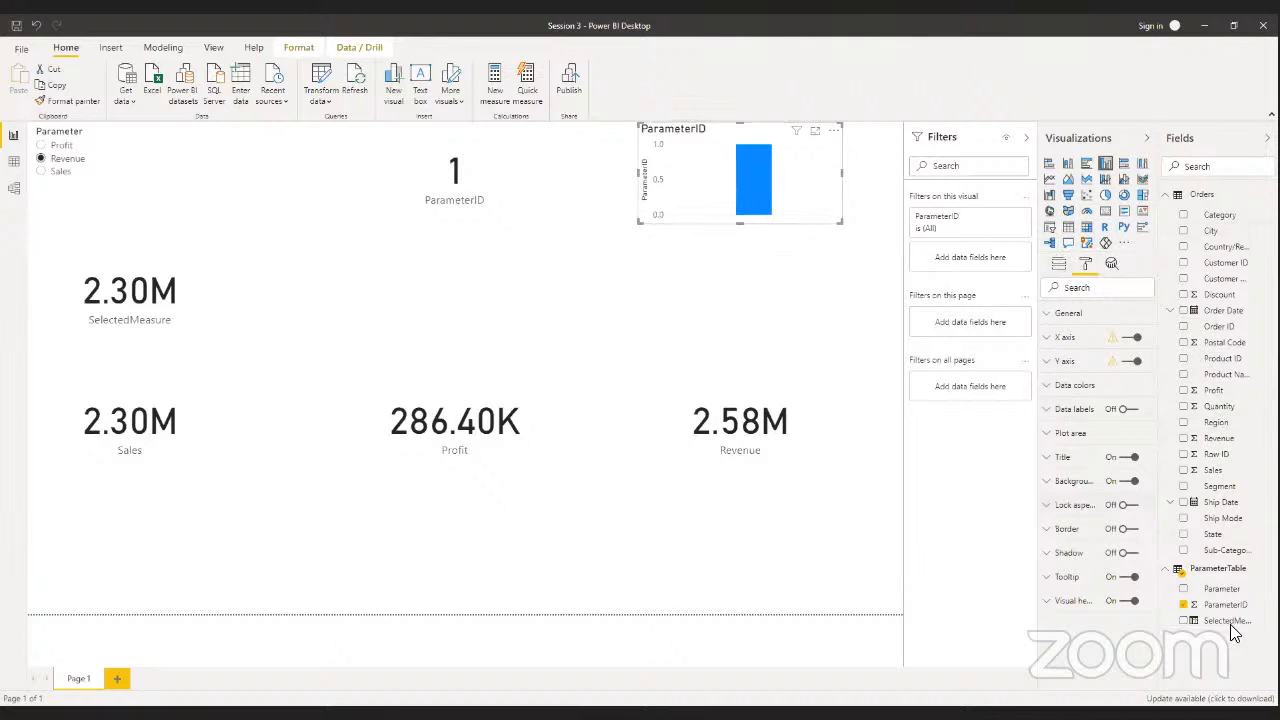
pyautogui.click(833, 138)
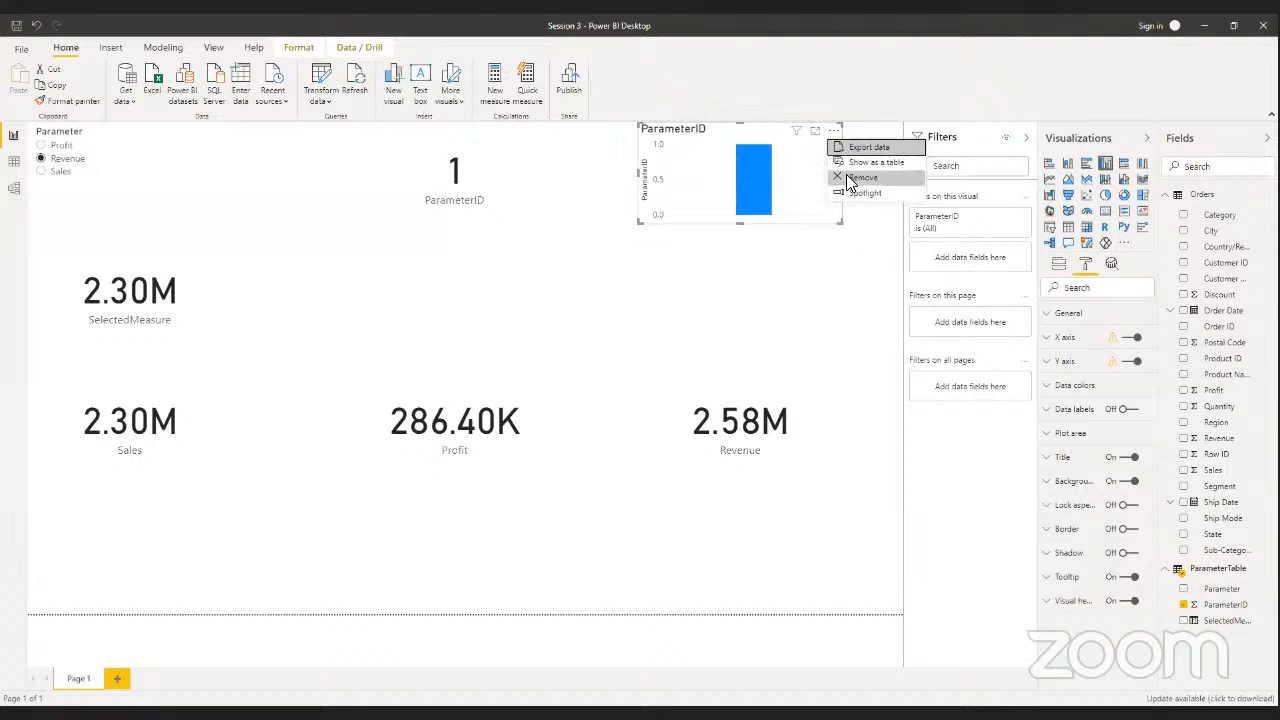
pyautogui.press('Delete')
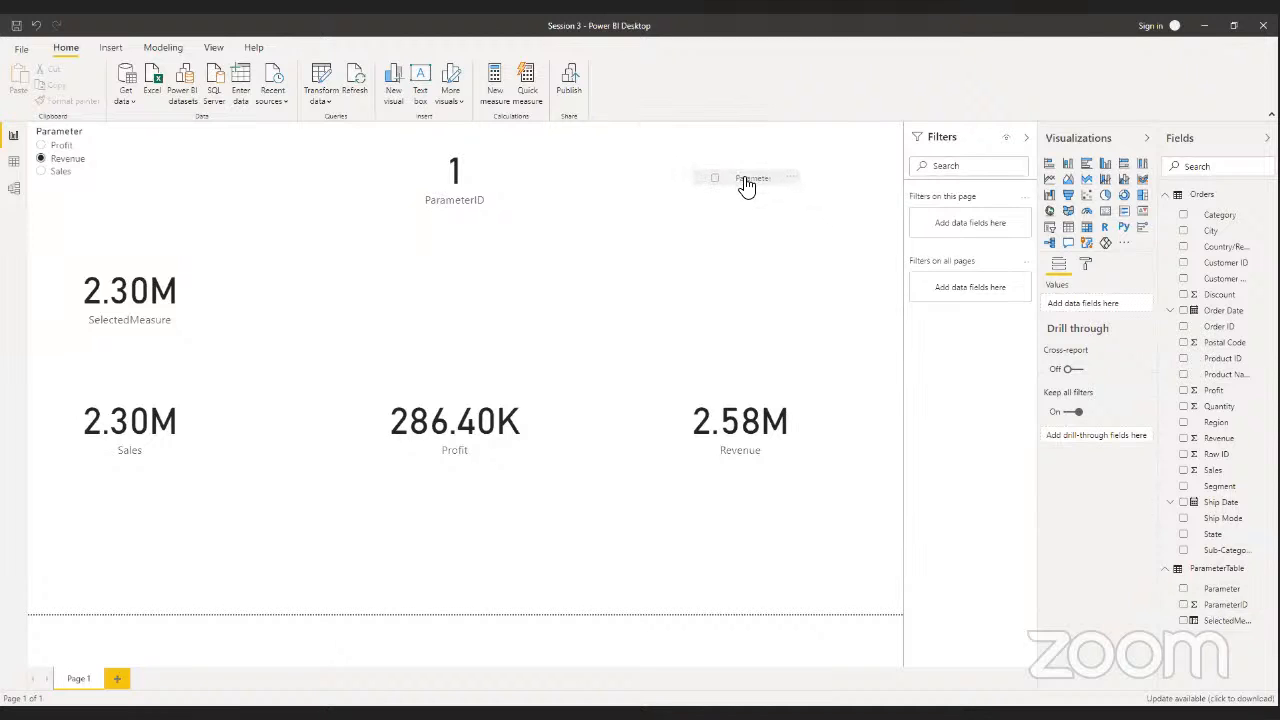
# - Add the Parameter field as a table above the Revenue card and test it with the slicer's Sales and Profit options
pyautogui.hotkey('ctrl', 'z')
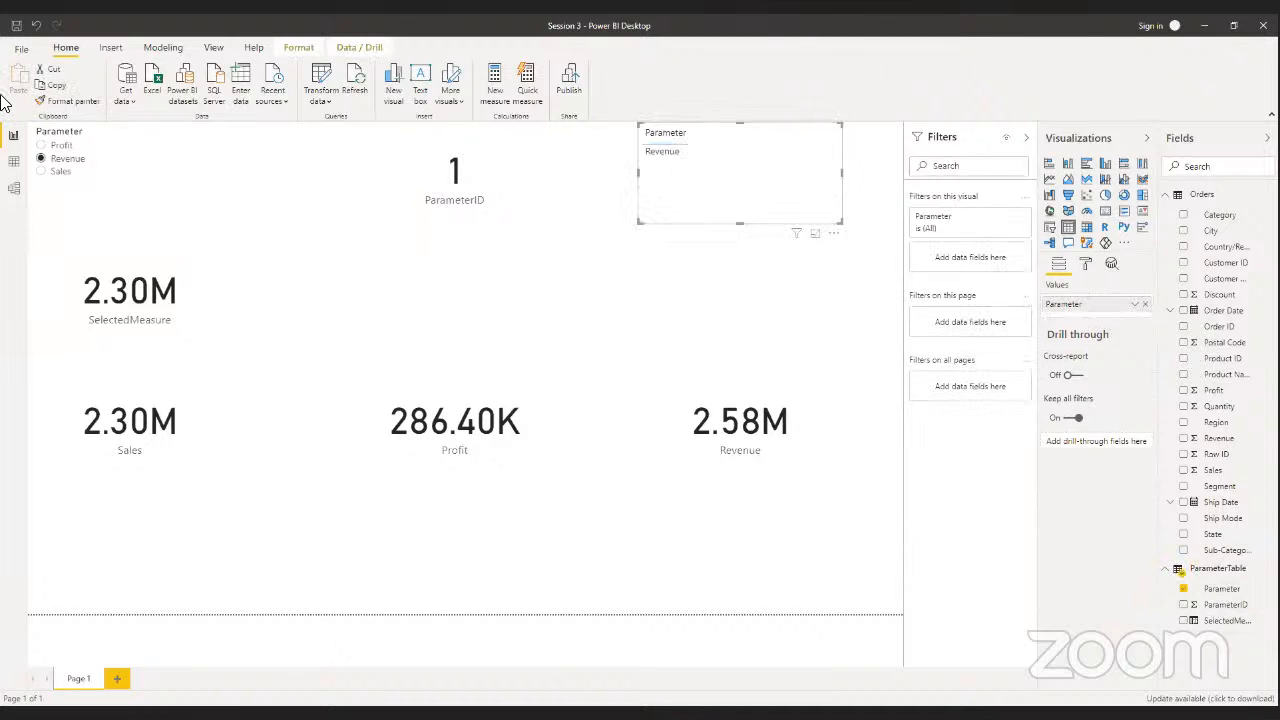
pyautogui.click(42, 172)
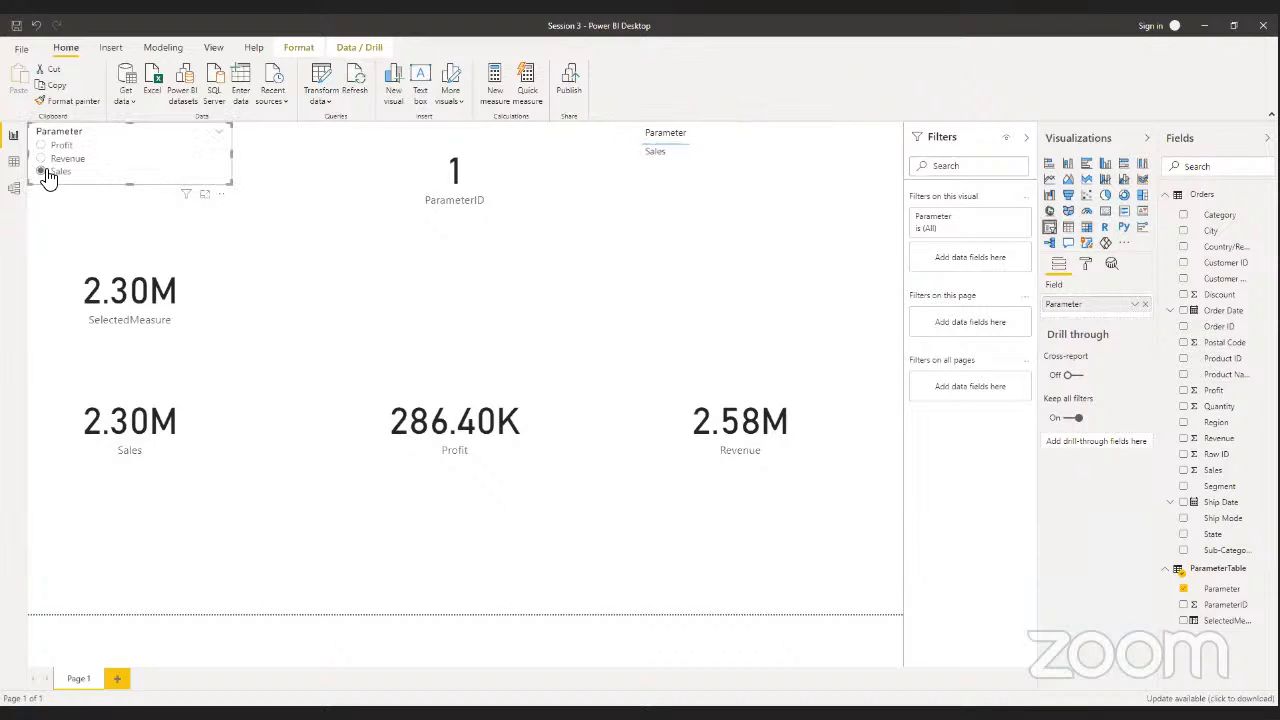
pyautogui.click(50, 150)
# - Summarize the ParameterID card by Minimum and test it with the Parameter slicer's Revenue, Sales and Profit options
pyautogui.click(400, 162)
pyautogui.click(1133, 305)
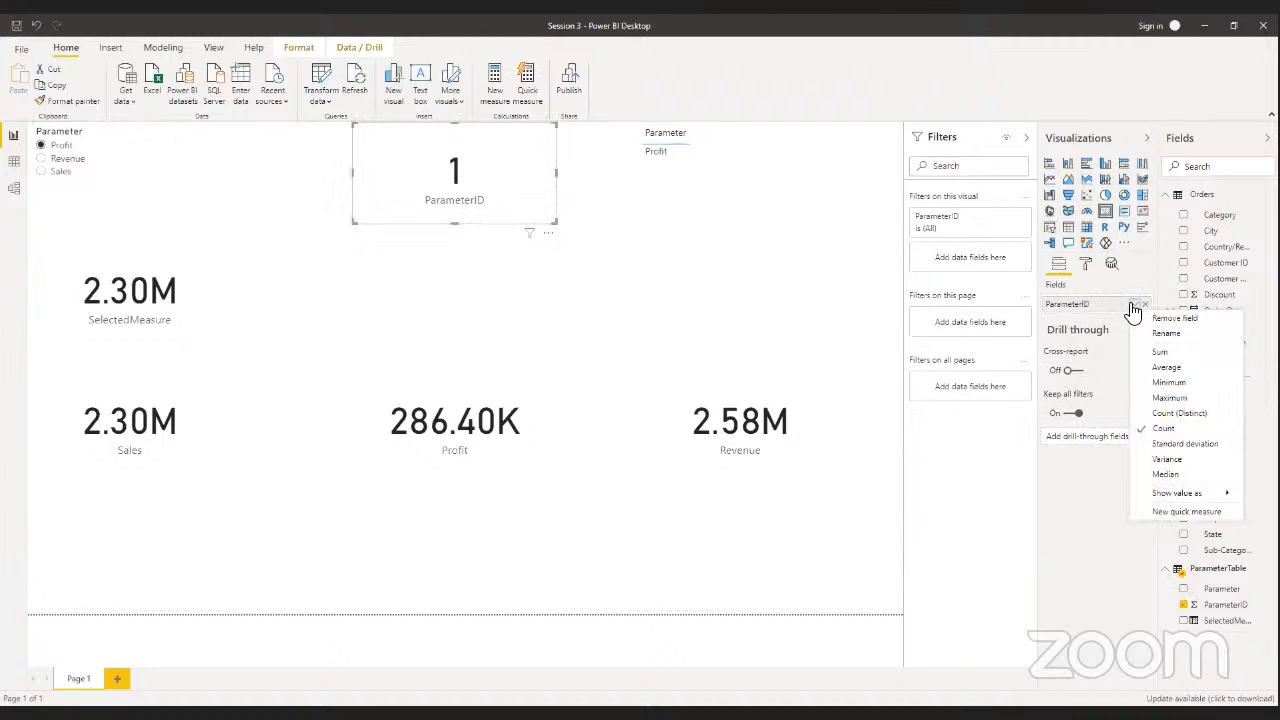
pyautogui.click(1166, 397)
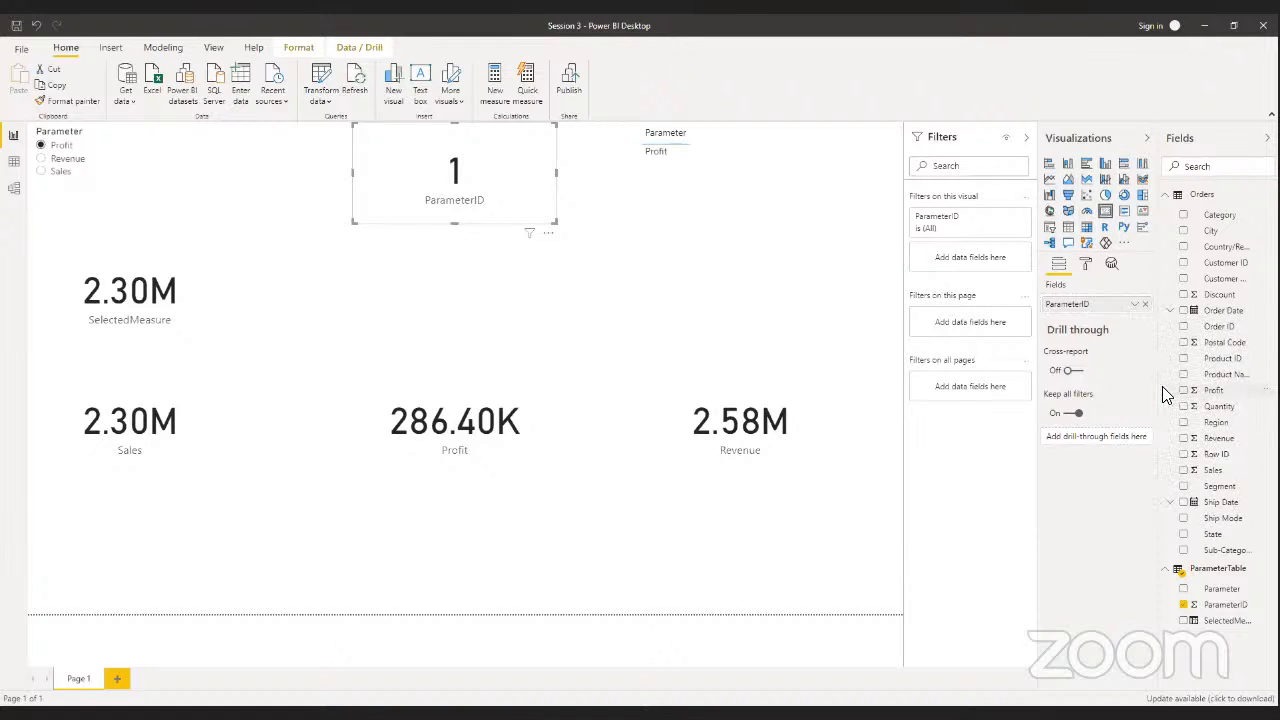
pyautogui.click(65, 162)
pyautogui.click(66, 175)
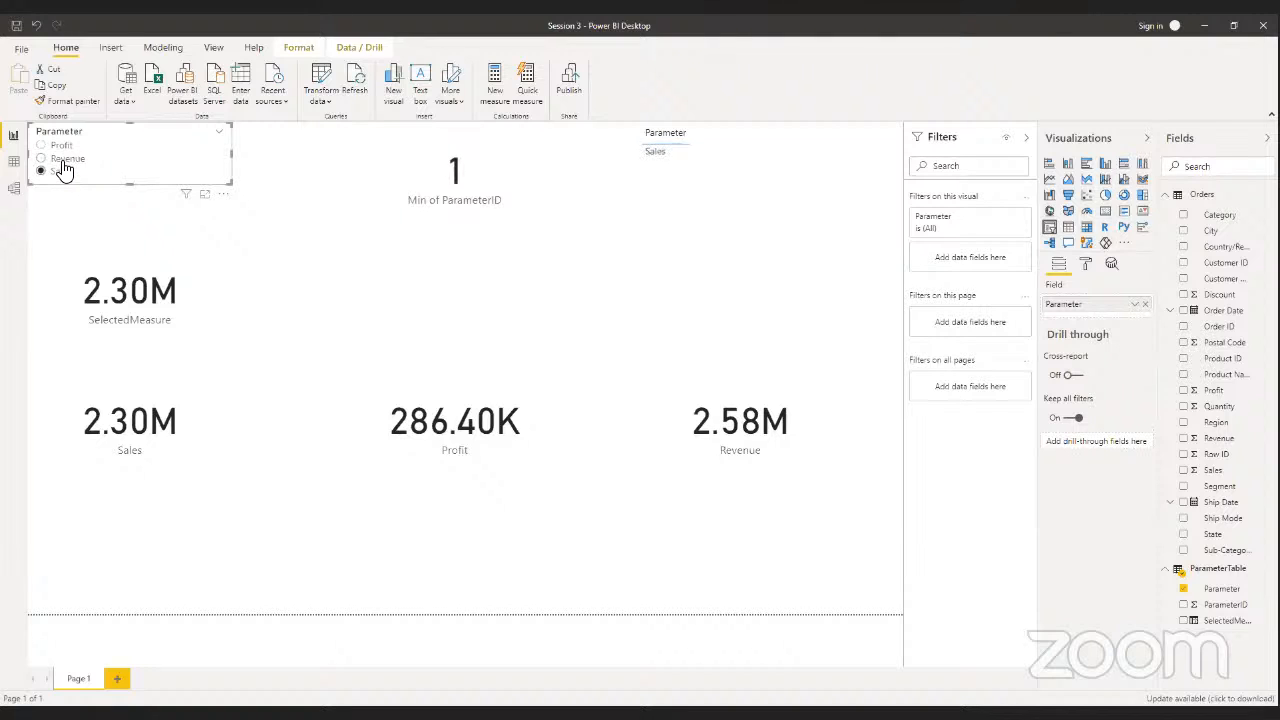
pyautogui.click(63, 160)
pyautogui.click(57, 147)
# - Open the SelectedMeasure column formula and try to replace the first condition's MIN function with First
pyautogui.click(132, 270)
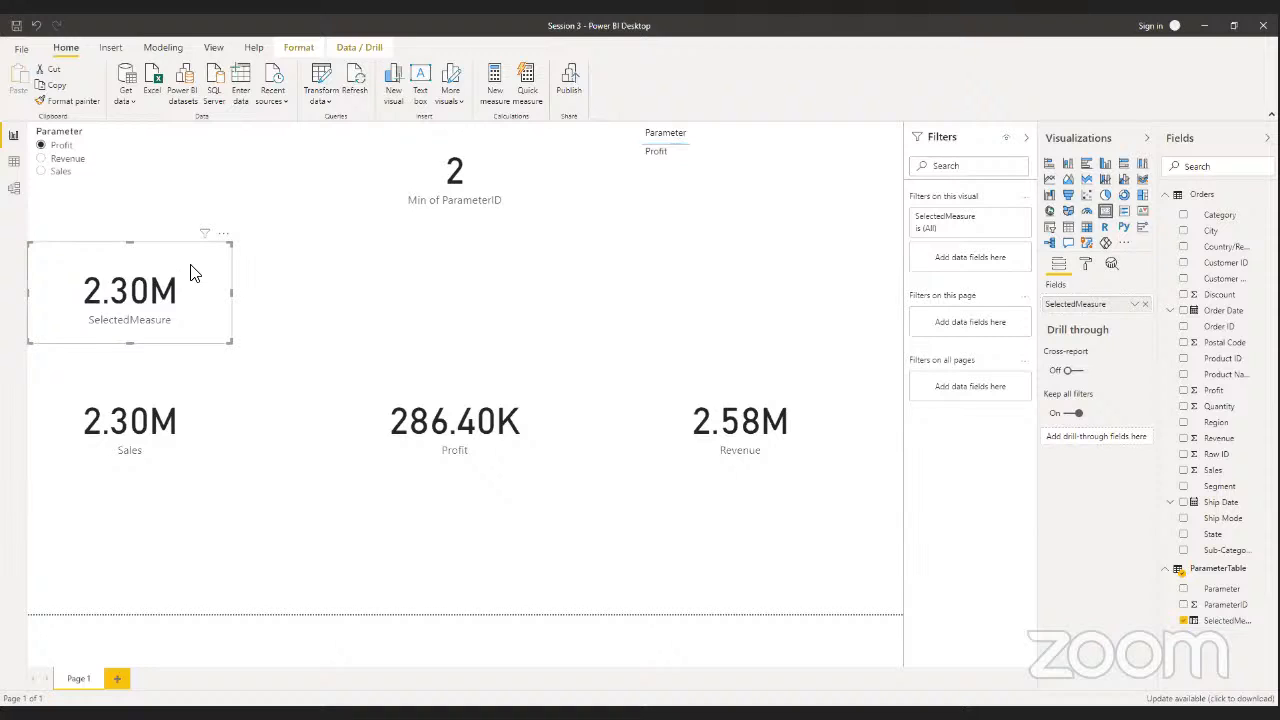
pyautogui.click(1218, 622)
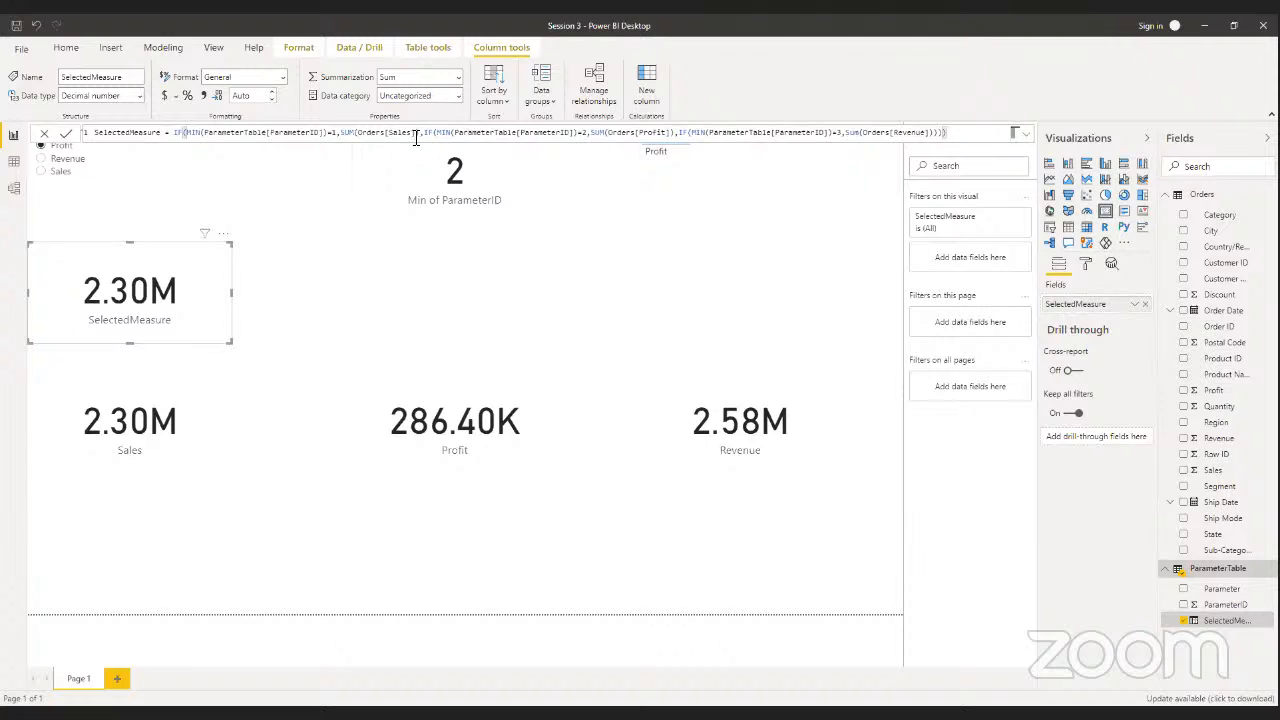
pyautogui.click(331, 133)
pyautogui.doubleClick(192, 136)
pyautogui.write('FIRST')
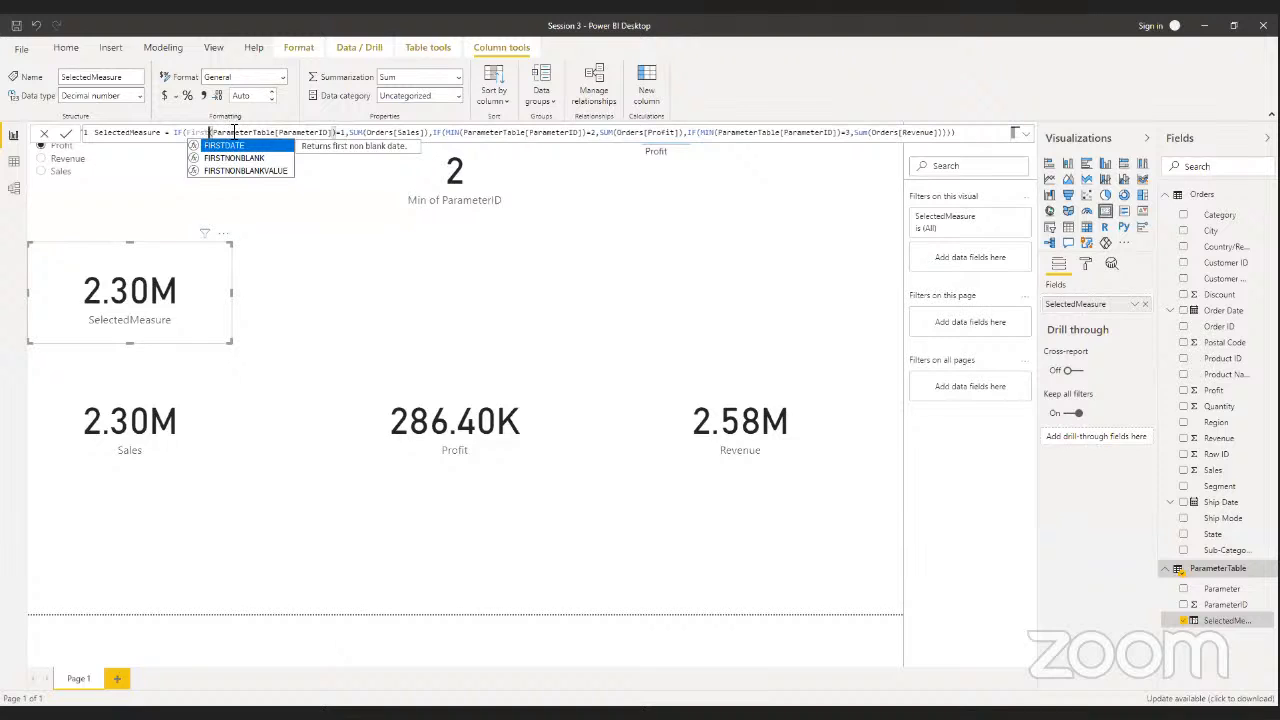
pyautogui.click(233, 132)
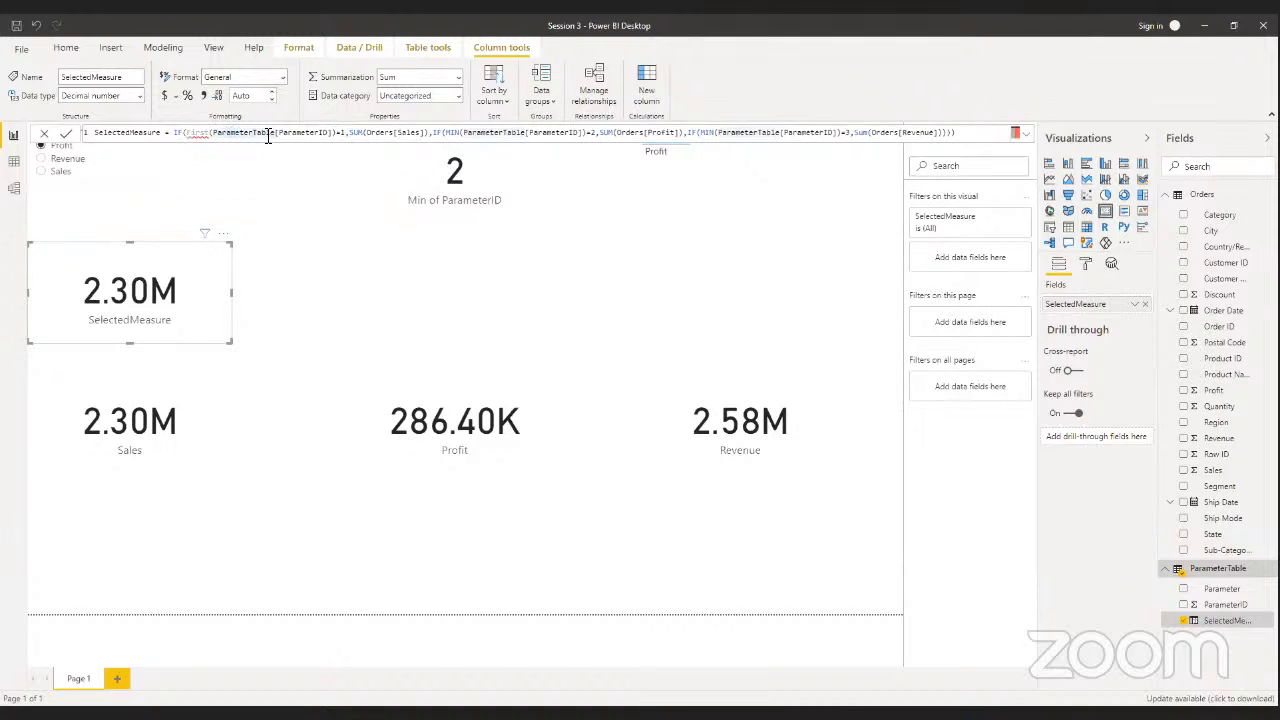
# - Change the first condition of the SelectedMeasure formula to use Max on ParameterTable[ParameterID], and apply the formula
pyautogui.click(208, 137)
pyautogui.moveTo(208, 140)
pyautogui.press('BackSpace')
pyautogui.press('BackSpace')
pyautogui.press('BackSpace')
pyautogui.press('BackSpace')
pyautogui.press('BackSpace')
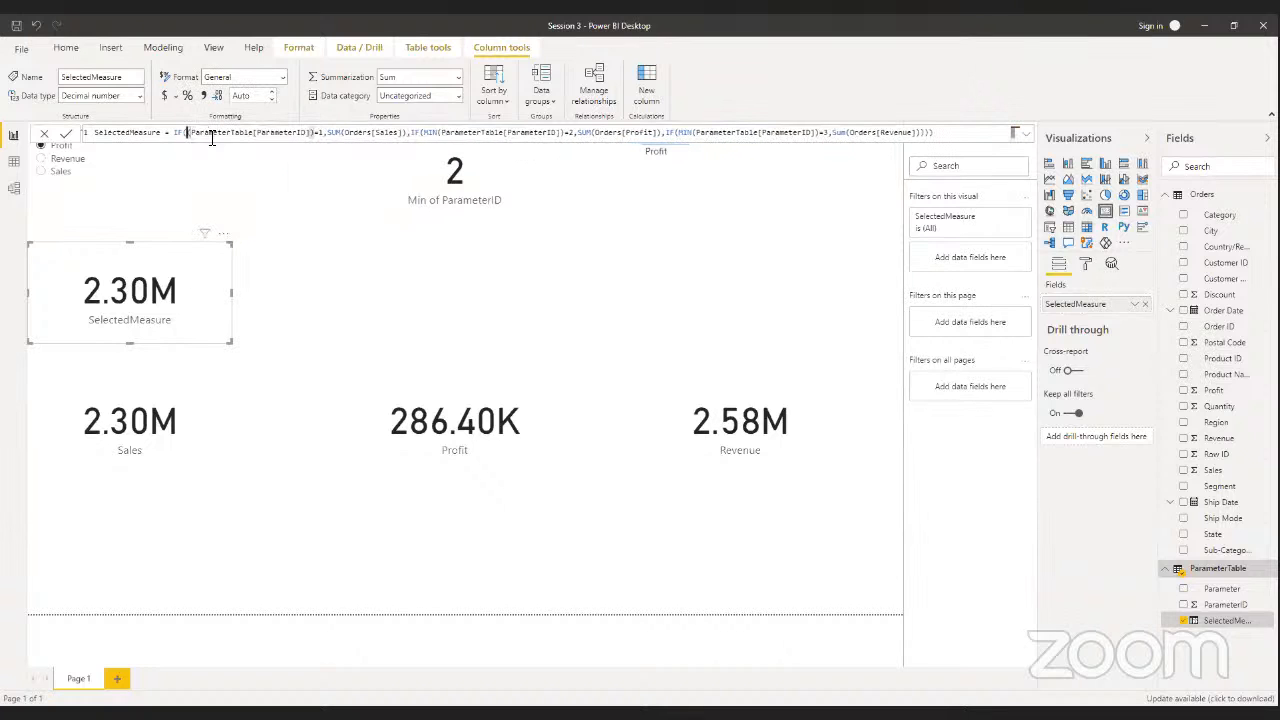
pyautogui.write('Max')
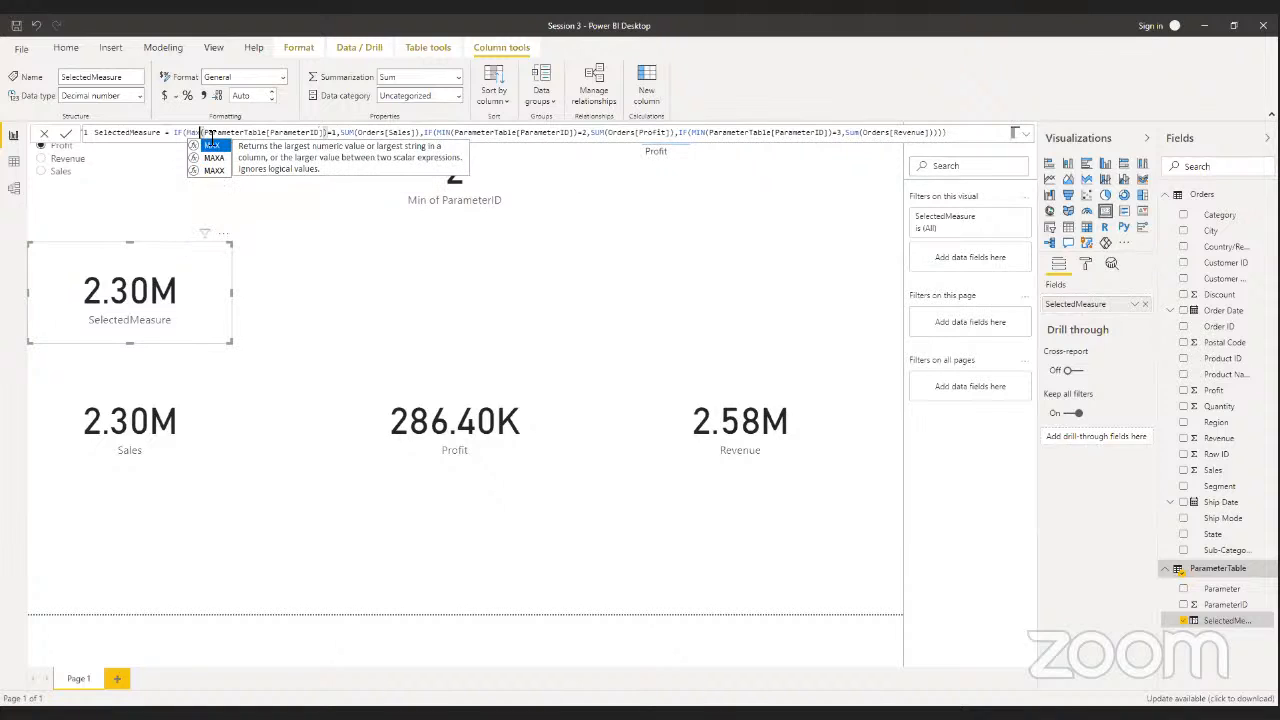
pyautogui.click(63, 137)
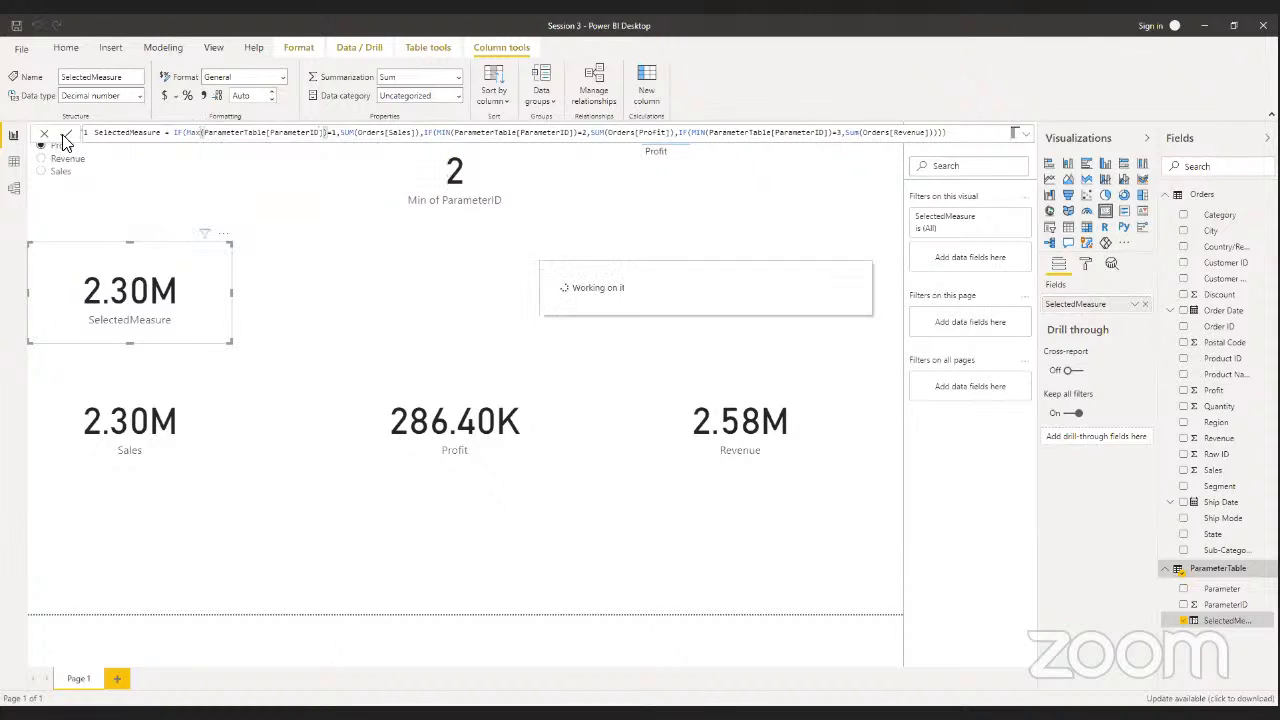
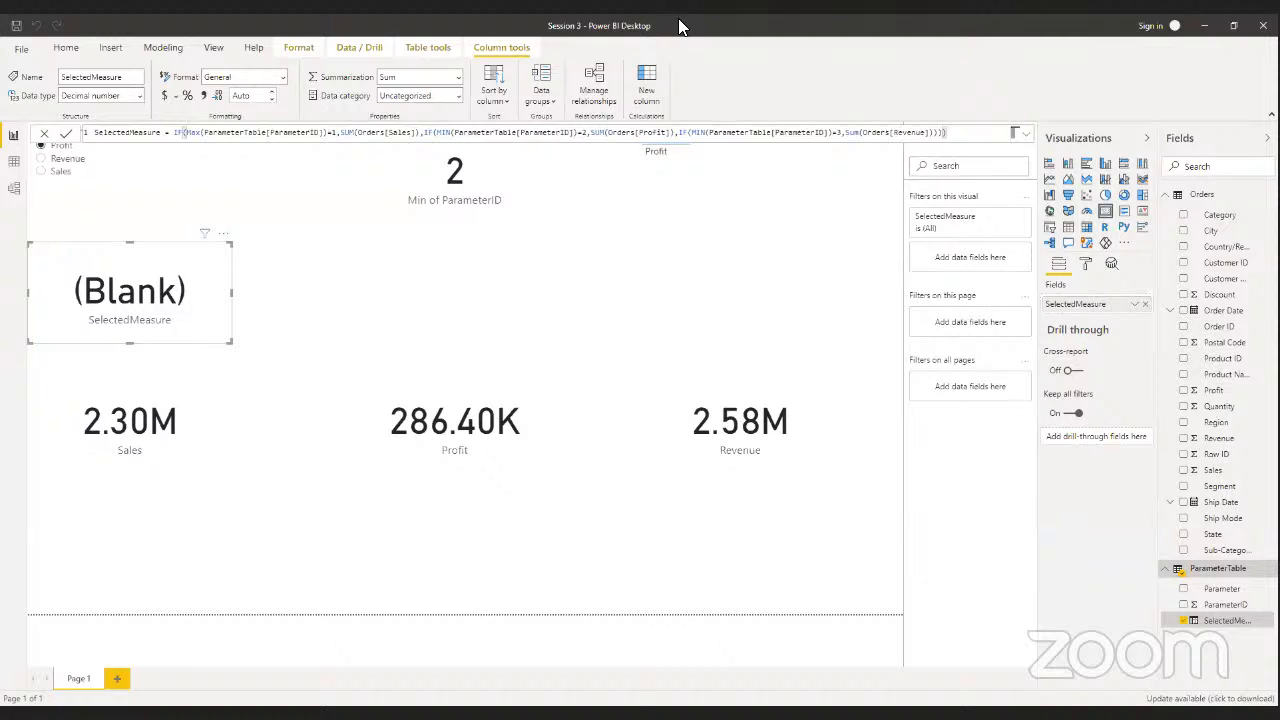
# - Change the function in the first condition of the SelectedMeasure formula back to Min
pyautogui.click(323, 140)
pyautogui.moveTo(420, 133); pyautogui.dragTo(206, 133)
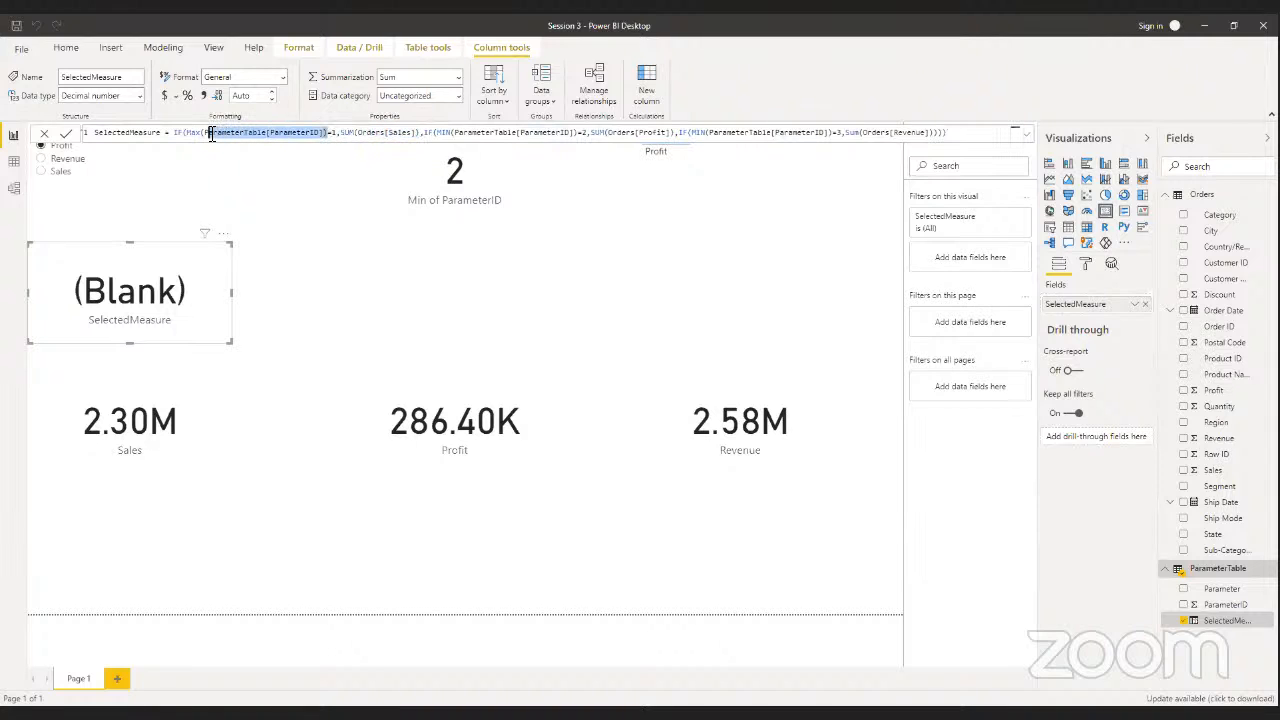
pyautogui.click(202, 135)
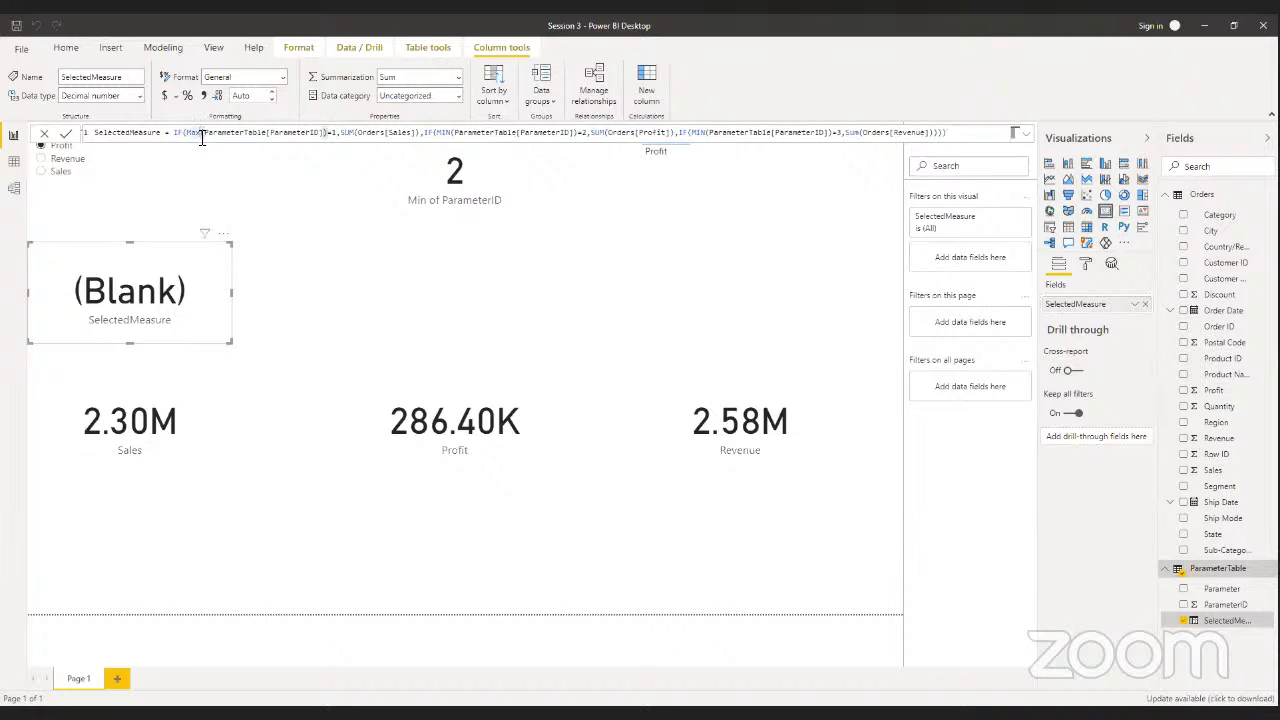
pyautogui.moveTo(202, 135); pyautogui.dragTo(188, 135)
pyautogui.click(186, 136)
pyautogui.moveTo(327, 135); pyautogui.dragTo(197, 136)
pyautogui.click(197, 136)
pyautogui.press('BackSpace')
pyautogui.press('BackSpace')
pyautogui.press('BackSpace')
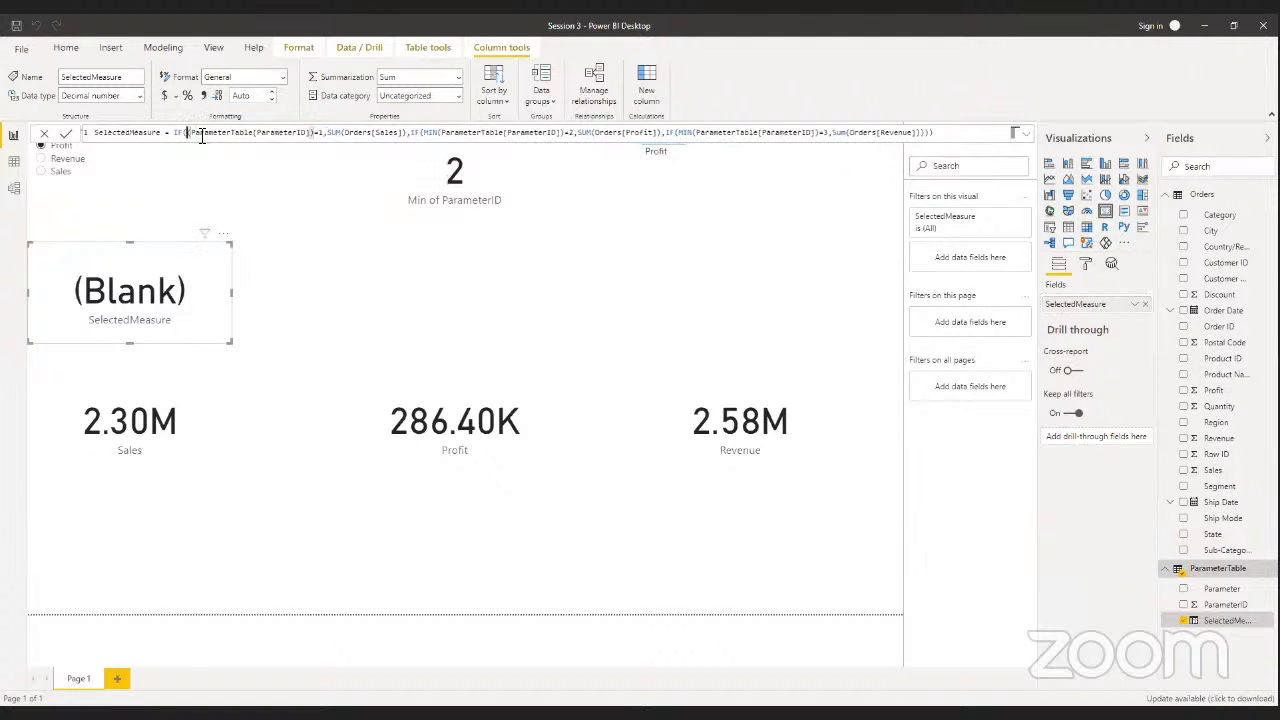
pyautogui.write('Min')
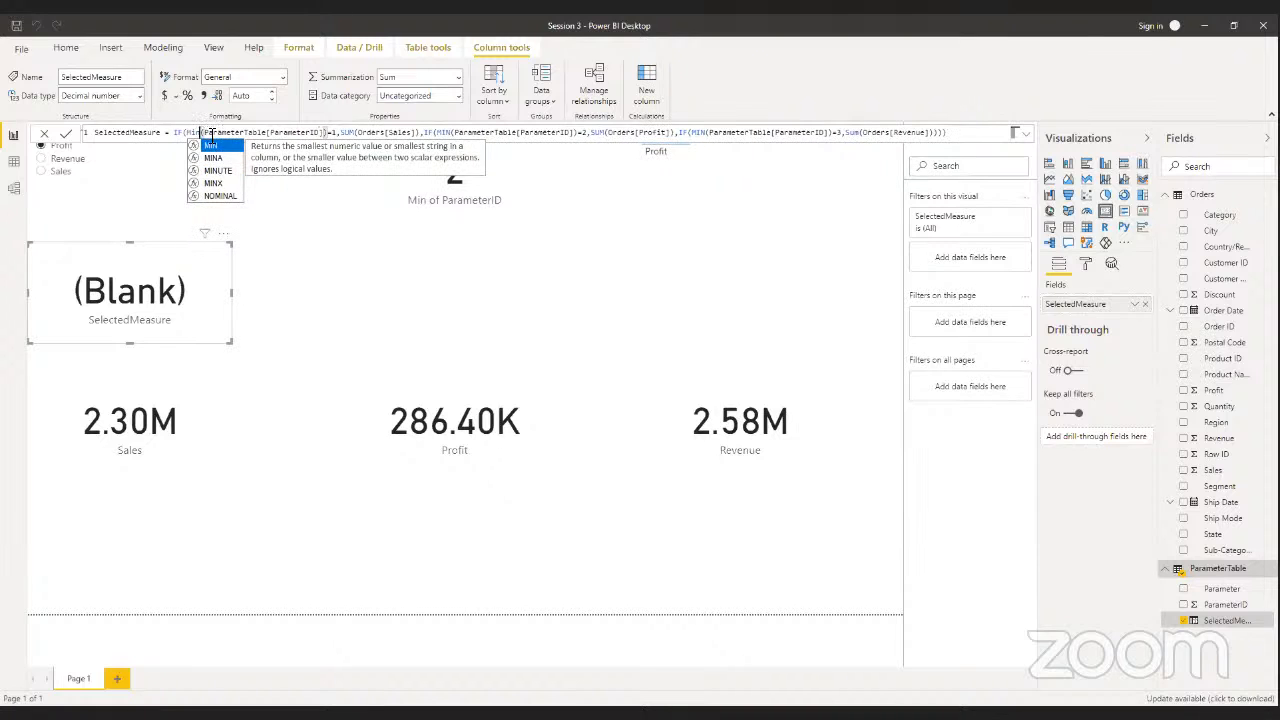
pyautogui.click(211, 134)
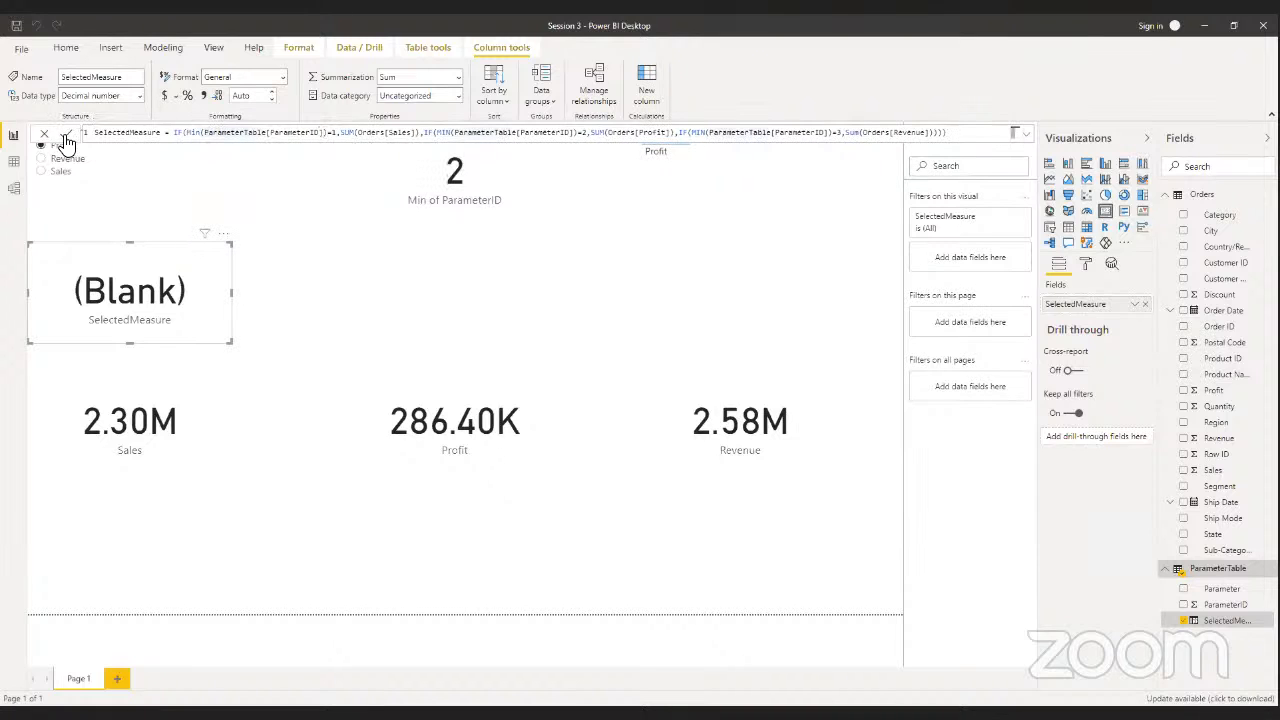
# - Replace SUM(Orders[Sales]) and SUM(Orders[Profit]) in the SelectedMeasure formula with Min(ParameterTable[ParameterID]), and apply it
pyautogui.moveTo(328, 133); pyautogui.dragTo(188, 134)
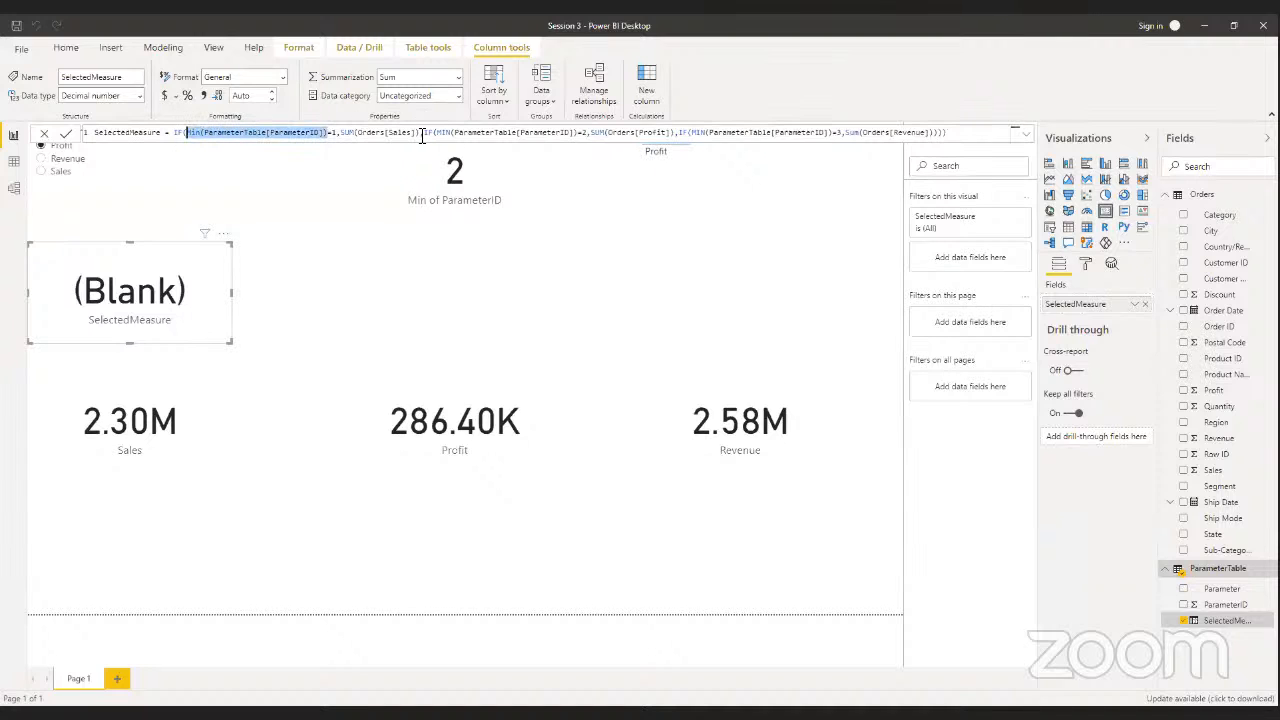
pyautogui.moveTo(420, 134); pyautogui.dragTo(343, 134)
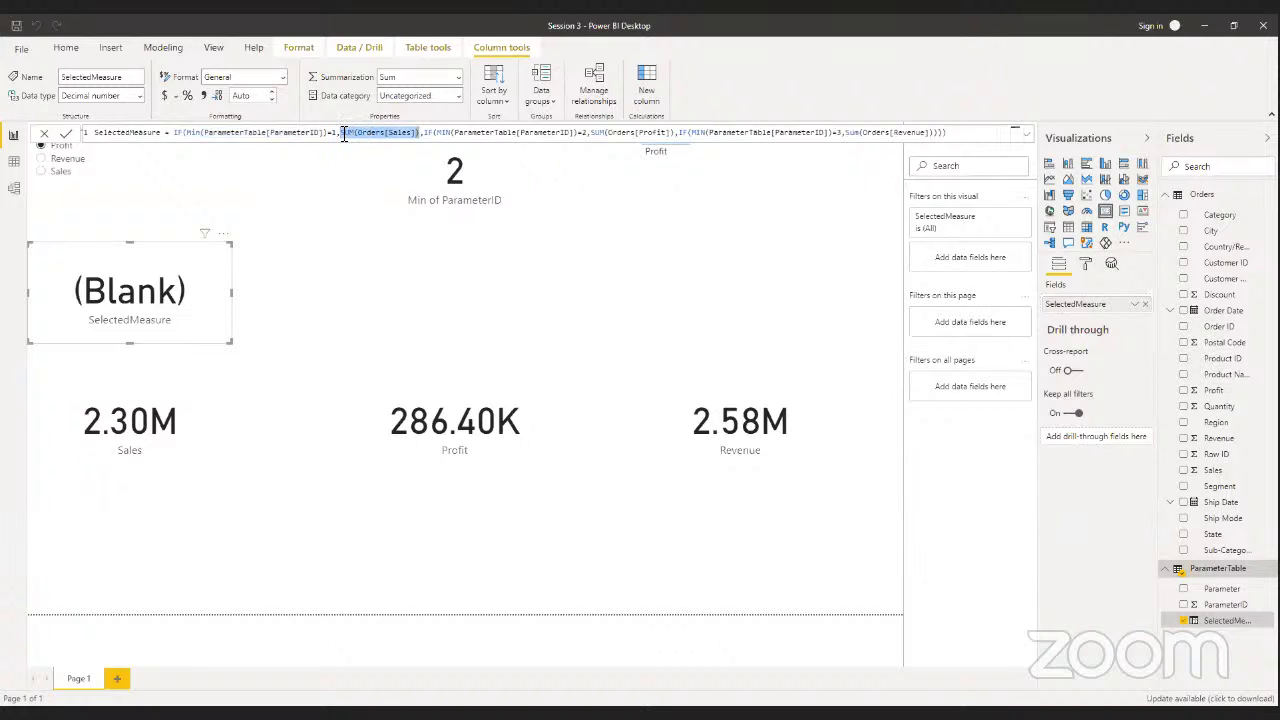
pyautogui.write('Min(ParameterTable[ParameterID])')
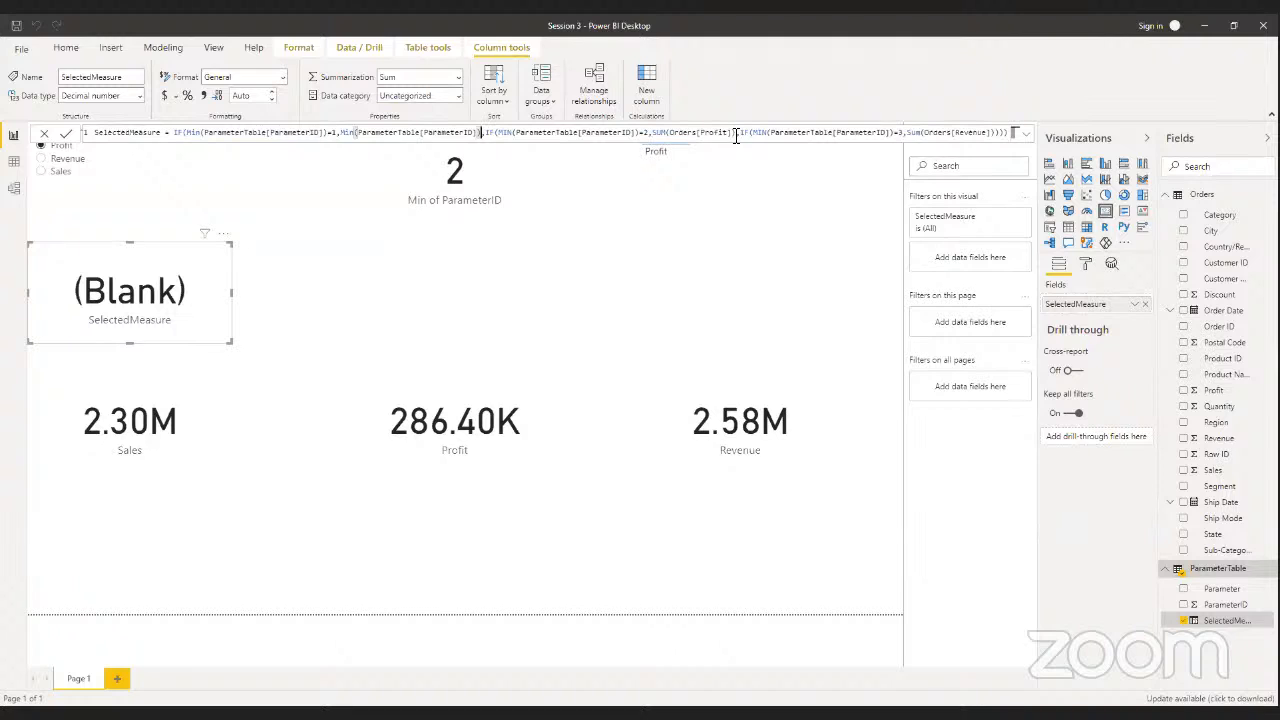
pyautogui.moveTo(736, 134); pyautogui.dragTo(655, 137)
pyautogui.write('Min(ParameterTable[ParameterID])')
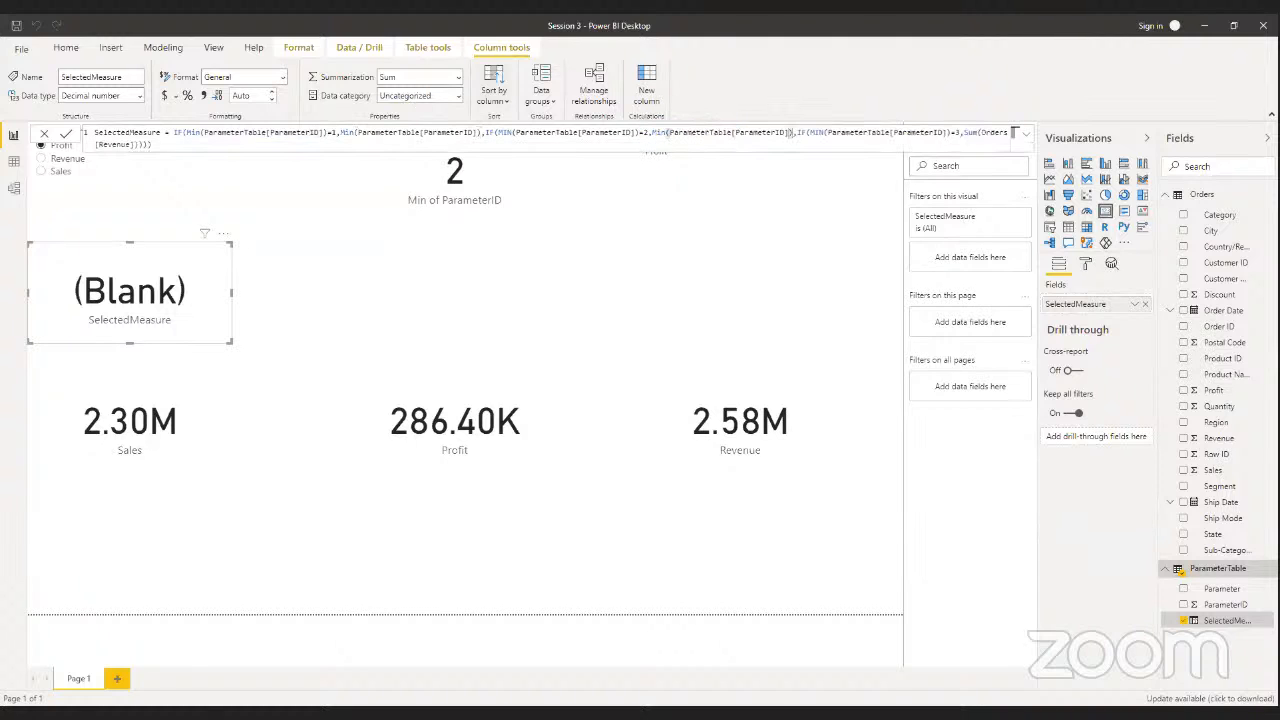
pyautogui.click(66, 135)
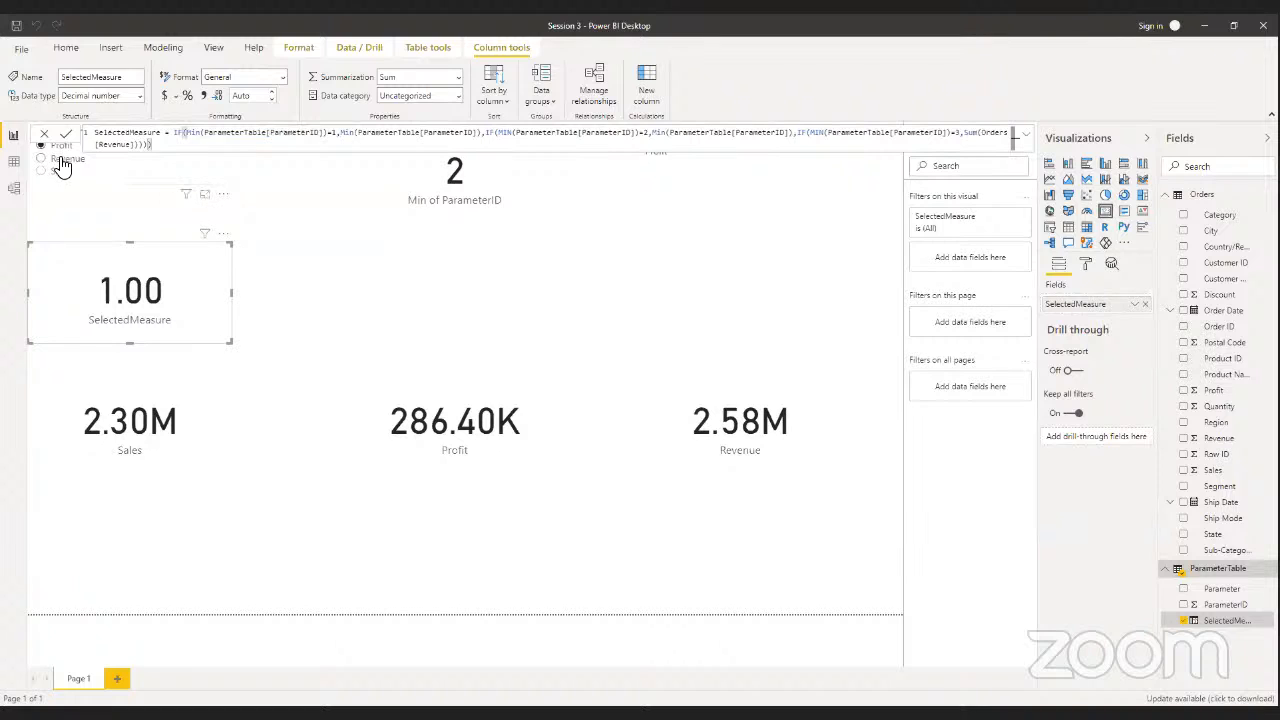
# - Check the SelectedMeasure card's summarization options, switch the slicer to Revenue and compare the card with the ParameterID card
pyautogui.click(1136, 305)
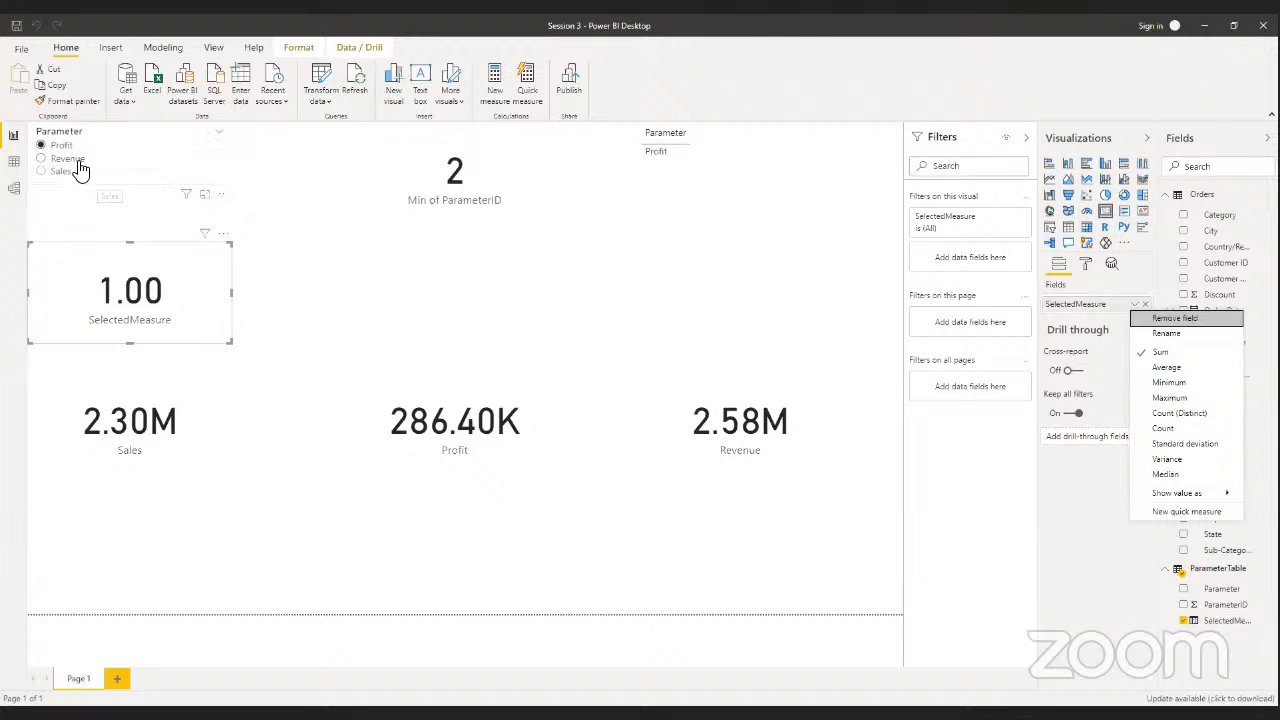
pyautogui.click(77, 161)
pyautogui.click(77, 161)
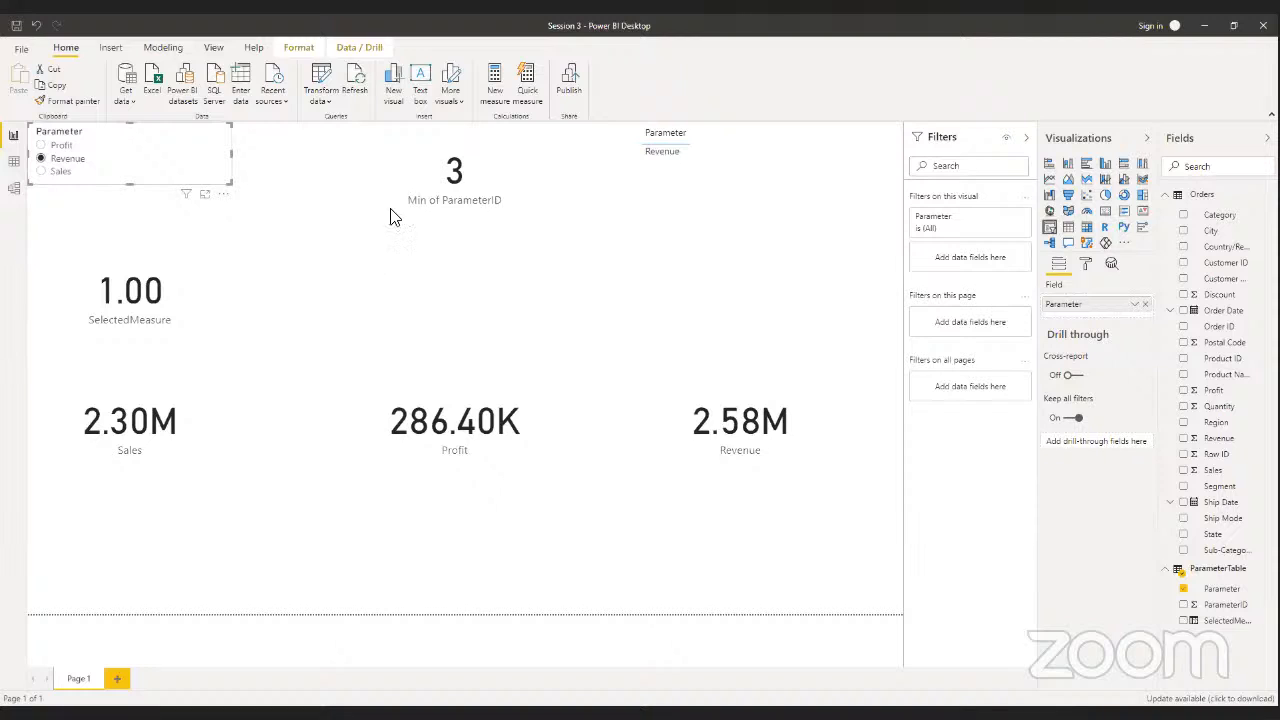
pyautogui.click(417, 208)
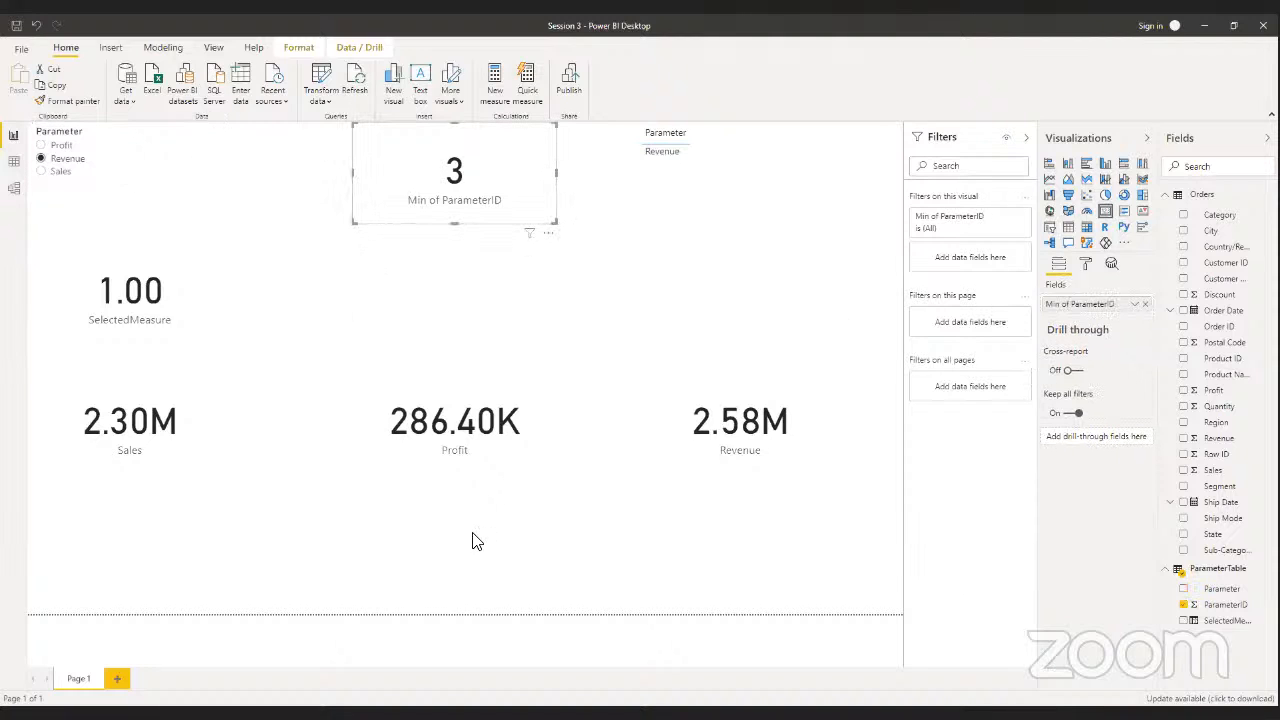
pyautogui.click(137, 286)
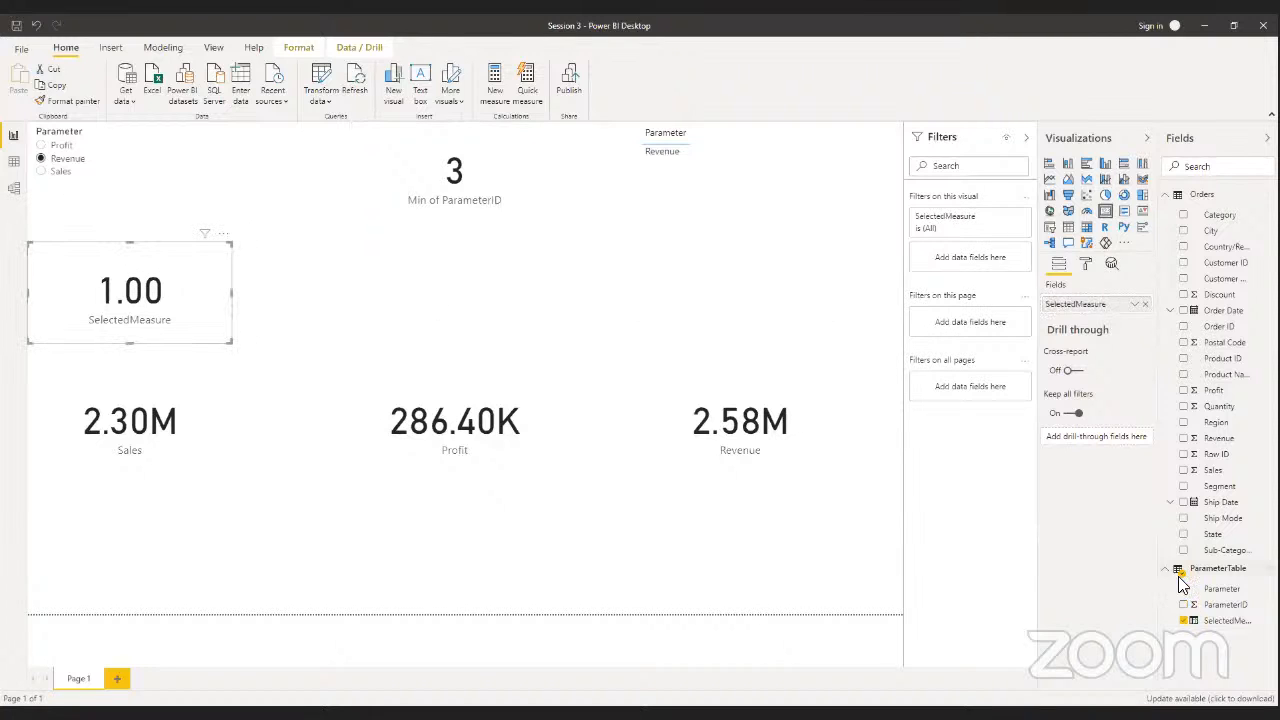
# - Inspect the ParameterID and SelectedMeasure columns of ParameterTable in the data view, including the first condition of the SelectedMeasure formula
pyautogui.click(1237, 622)
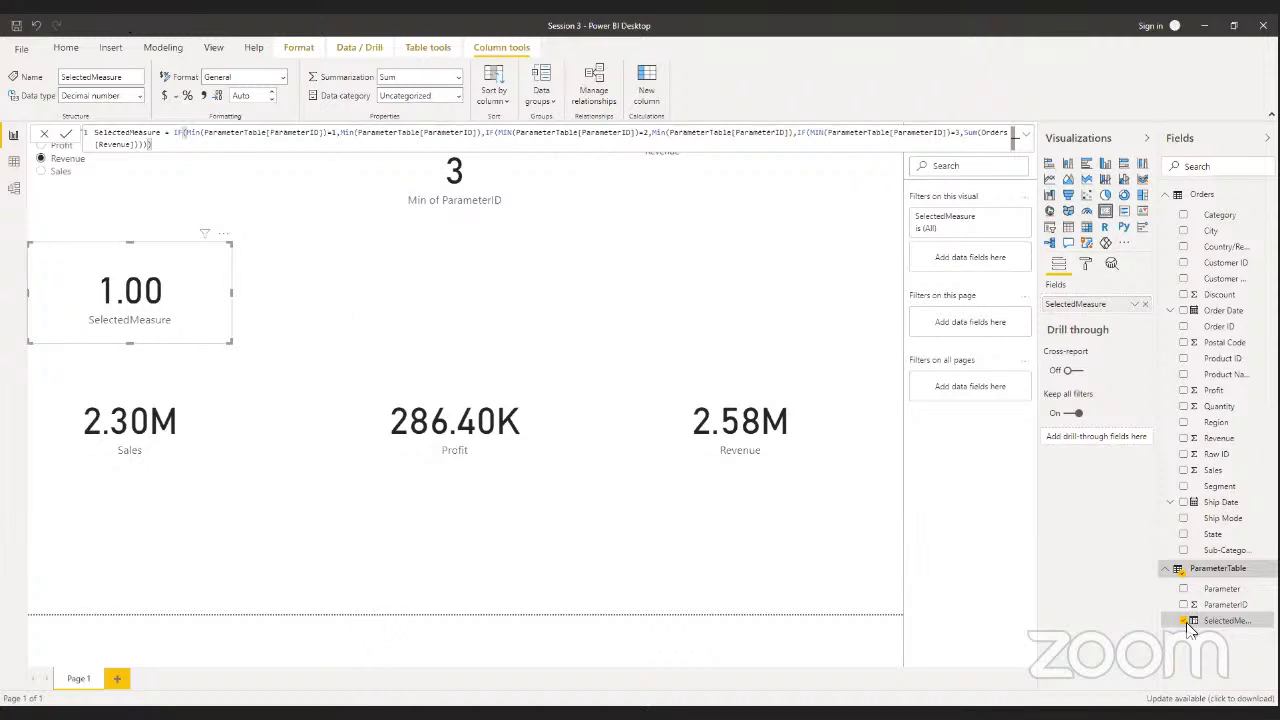
pyautogui.click(14, 166)
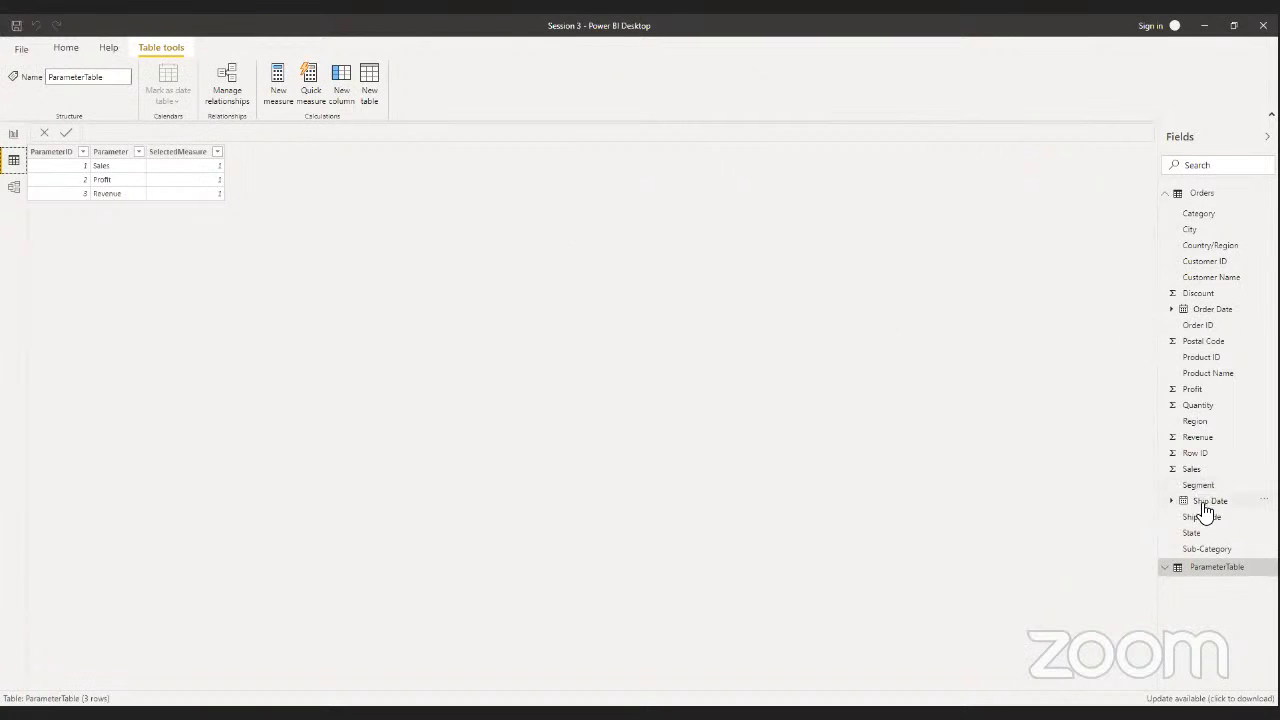
pyautogui.click(1194, 568)
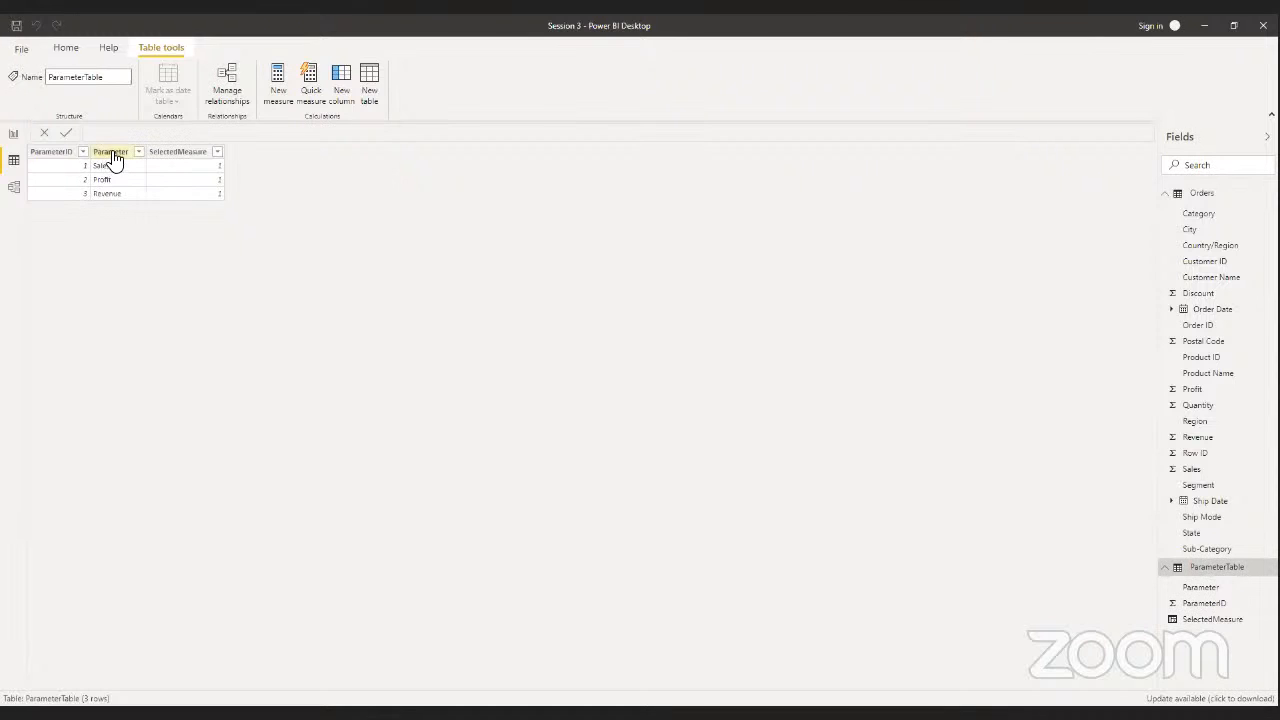
pyautogui.click(56, 153)
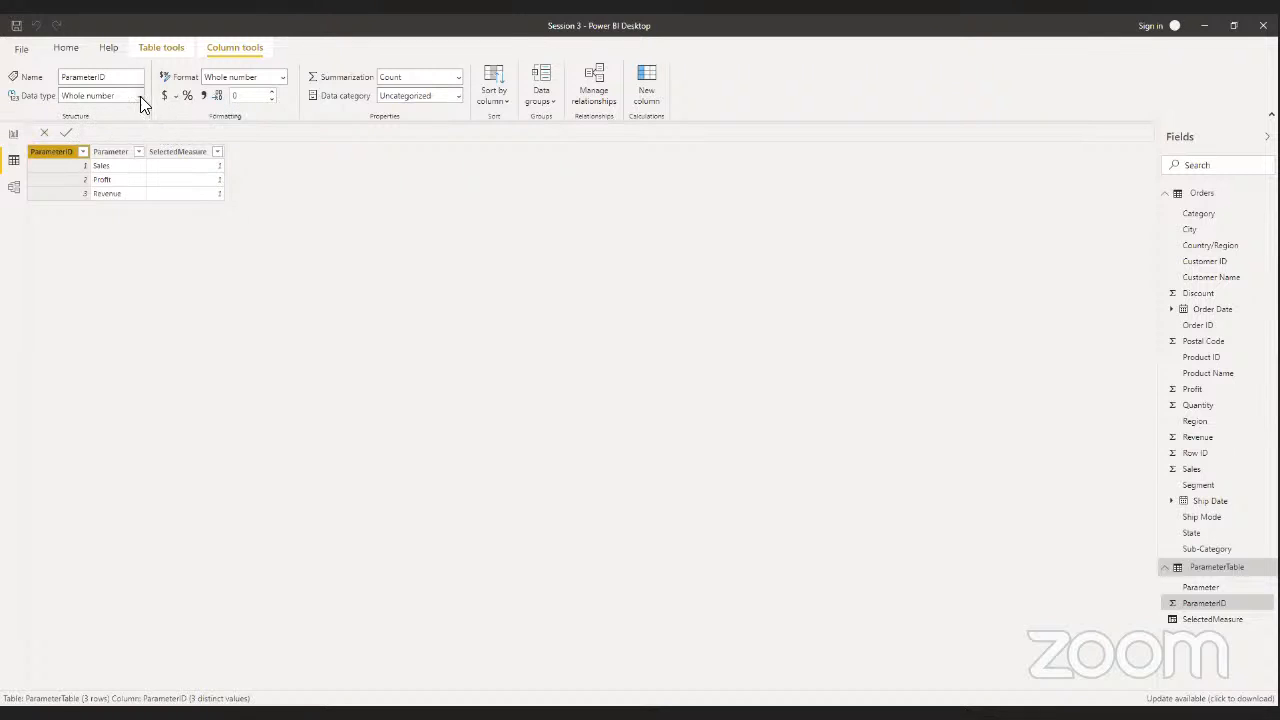
pyautogui.click(174, 155)
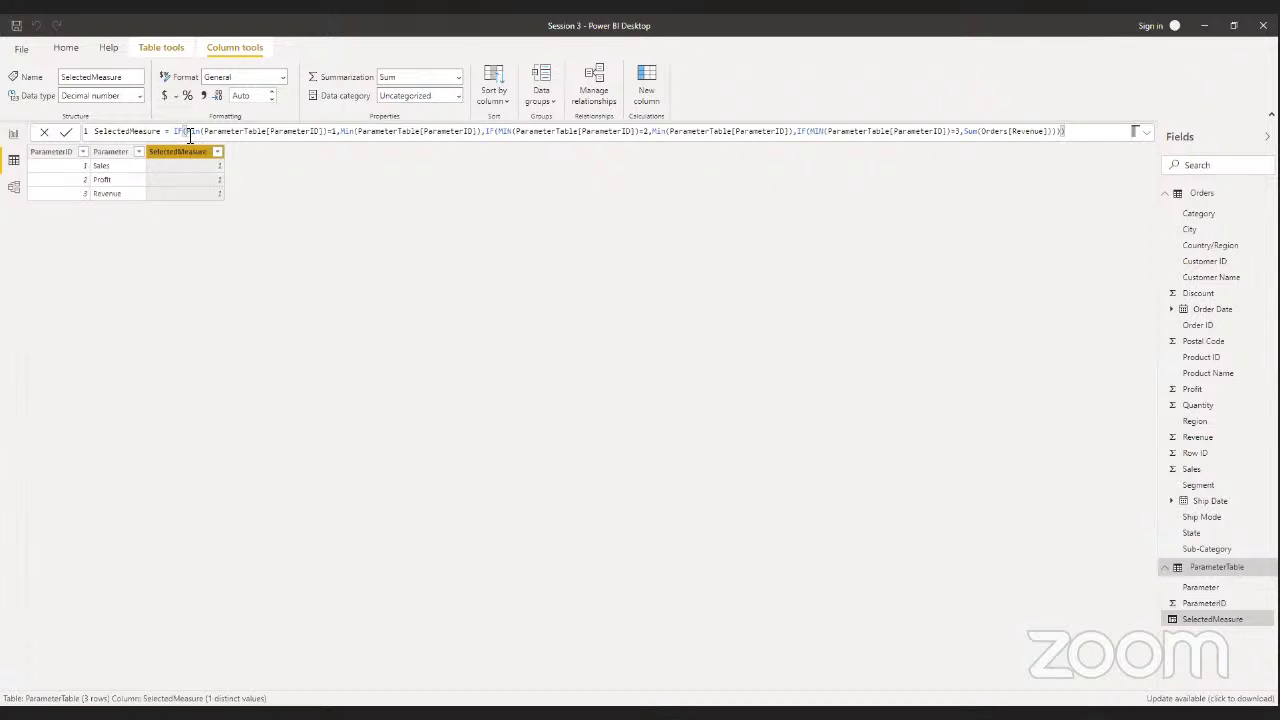
pyautogui.moveTo(188, 134); pyautogui.dragTo(281, 137)
pyautogui.click(281, 137)
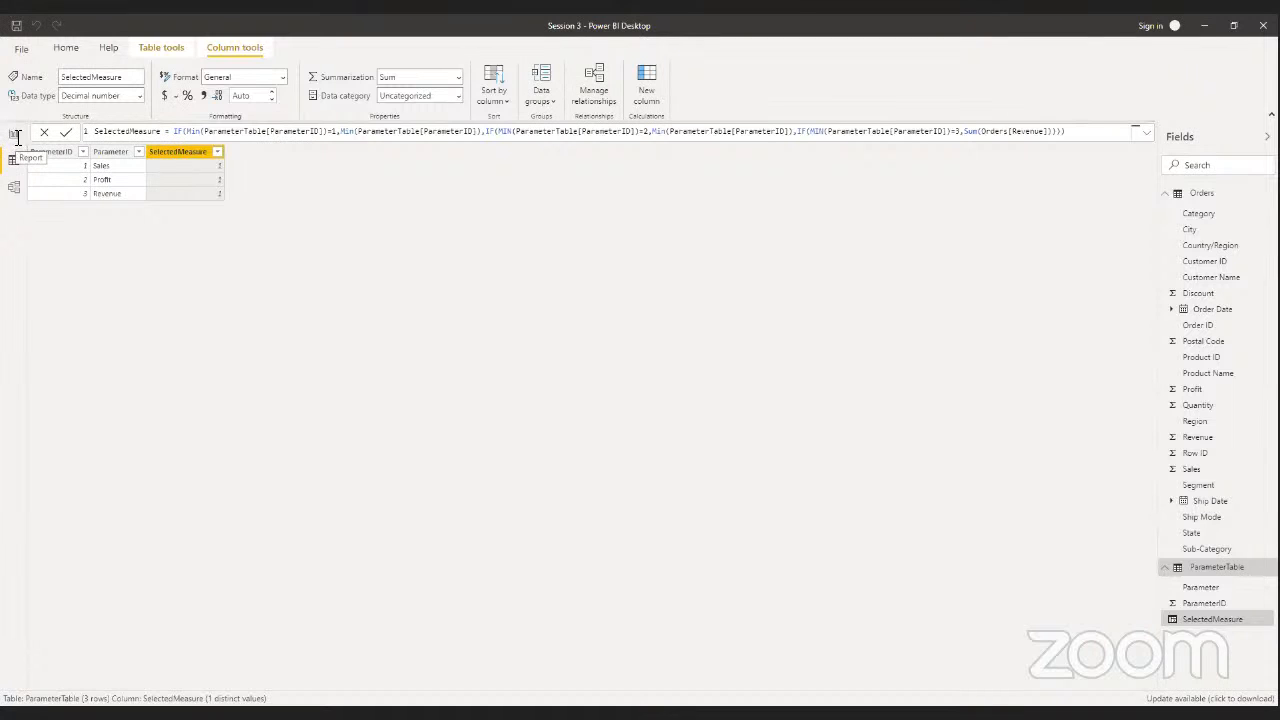
# - Cut the first condition of the SelectedMeasure formula back to Min(ParameterTable[Parameter, removing the ID ending and the comparison with 1
pyautogui.click(340, 131)
pyautogui.press('BackSpace')
pyautogui.press('BackSpace')
pyautogui.press('BackSpace')
pyautogui.press('BackSpace')
pyautogui.press('BackSpace')
pyautogui.press('BackSpace')
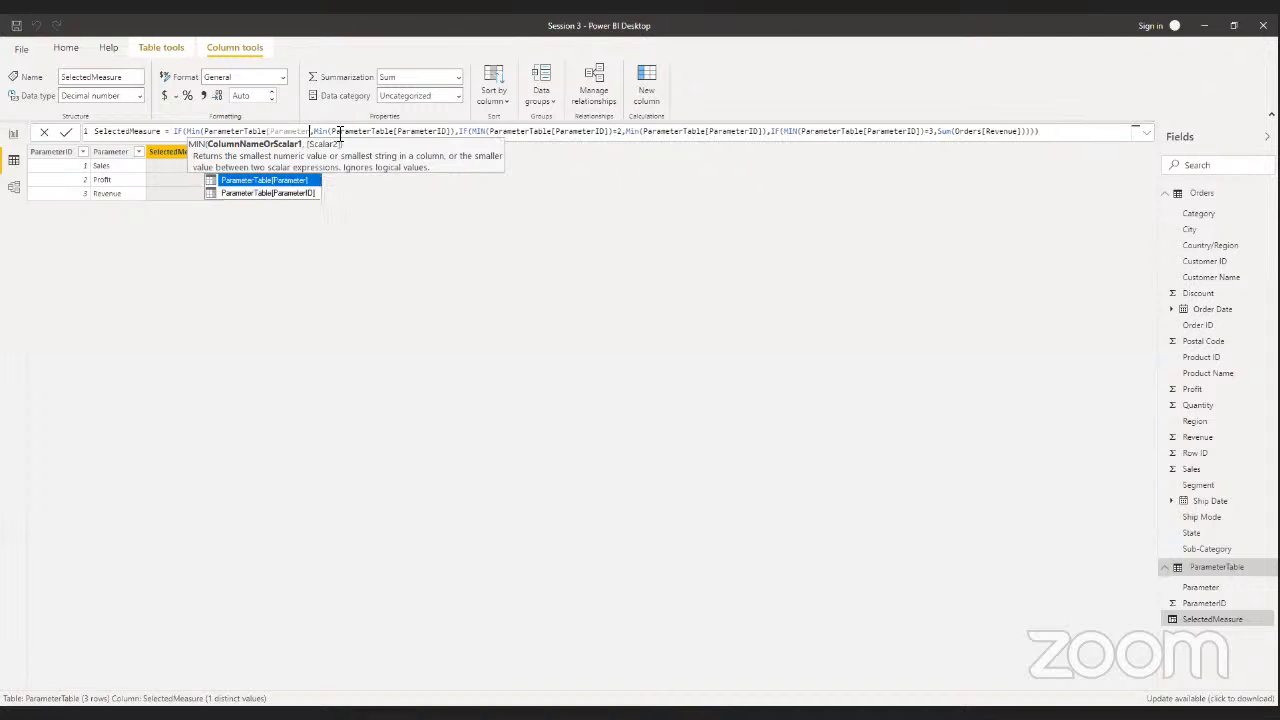
pyautogui.press('Tab')
pyautogui.write('name')
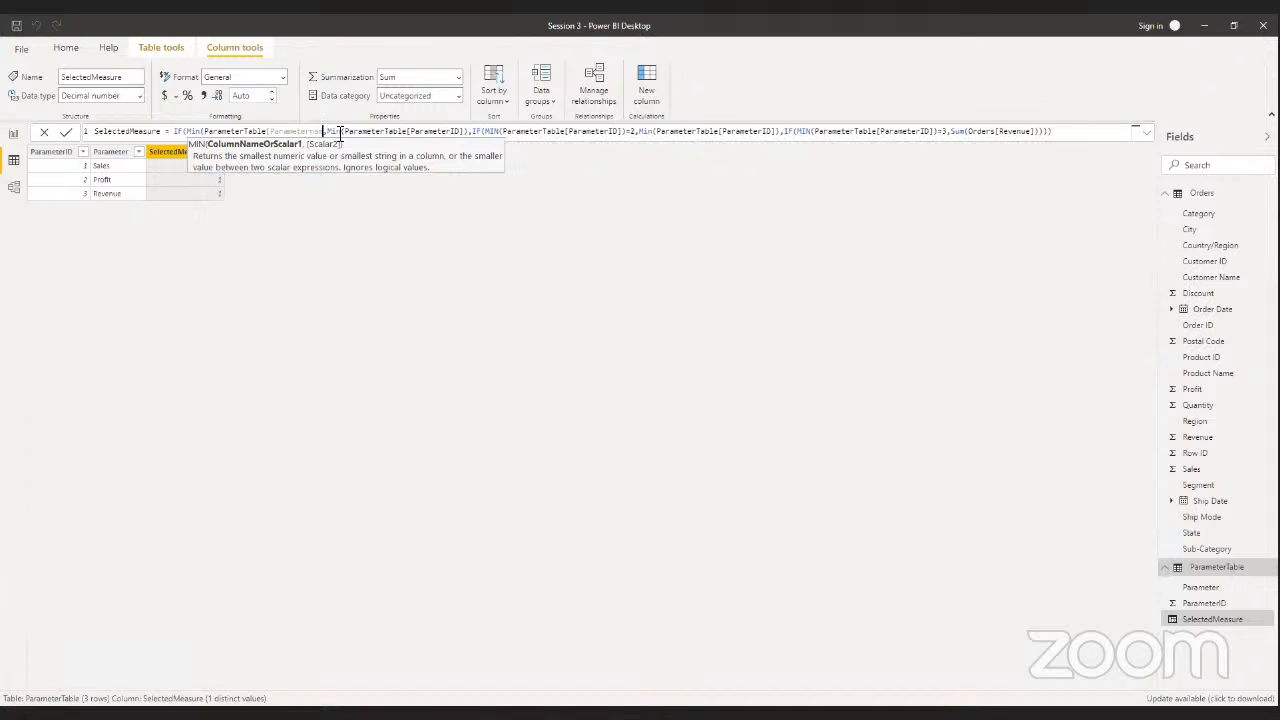
pyautogui.write(']')
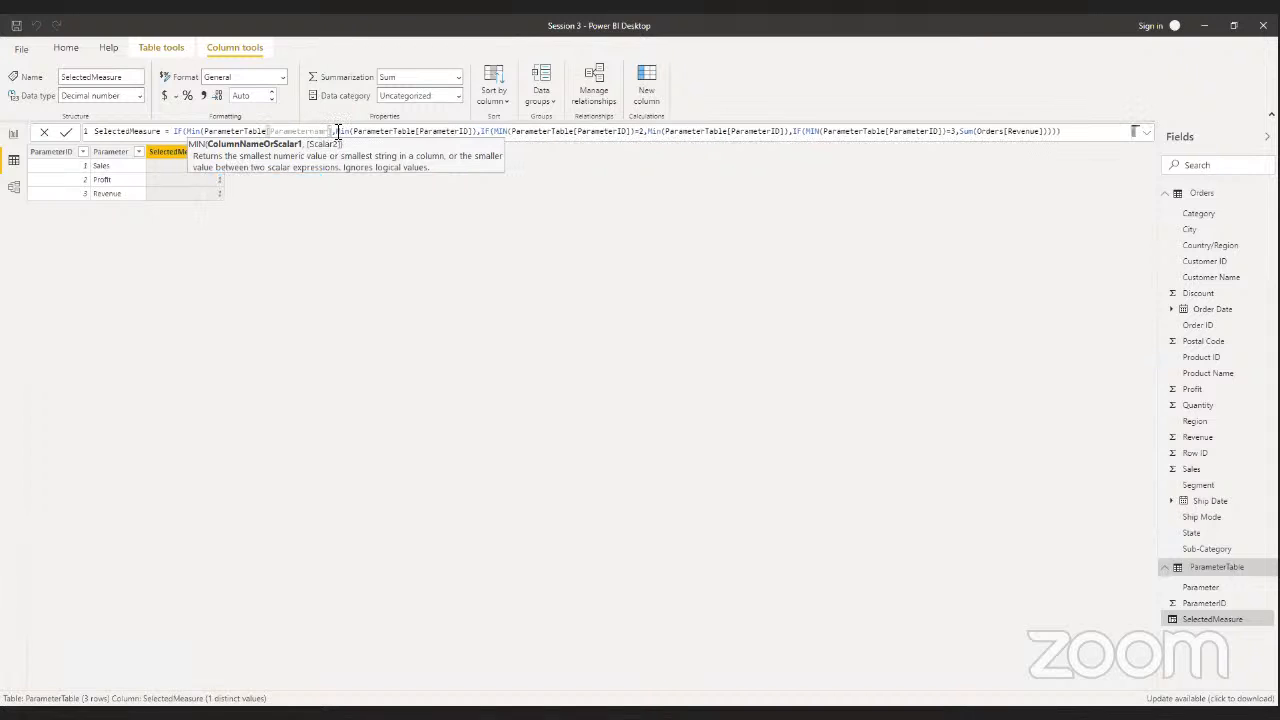
pyautogui.press('BackSpace')
pyautogui.press('BackSpace')
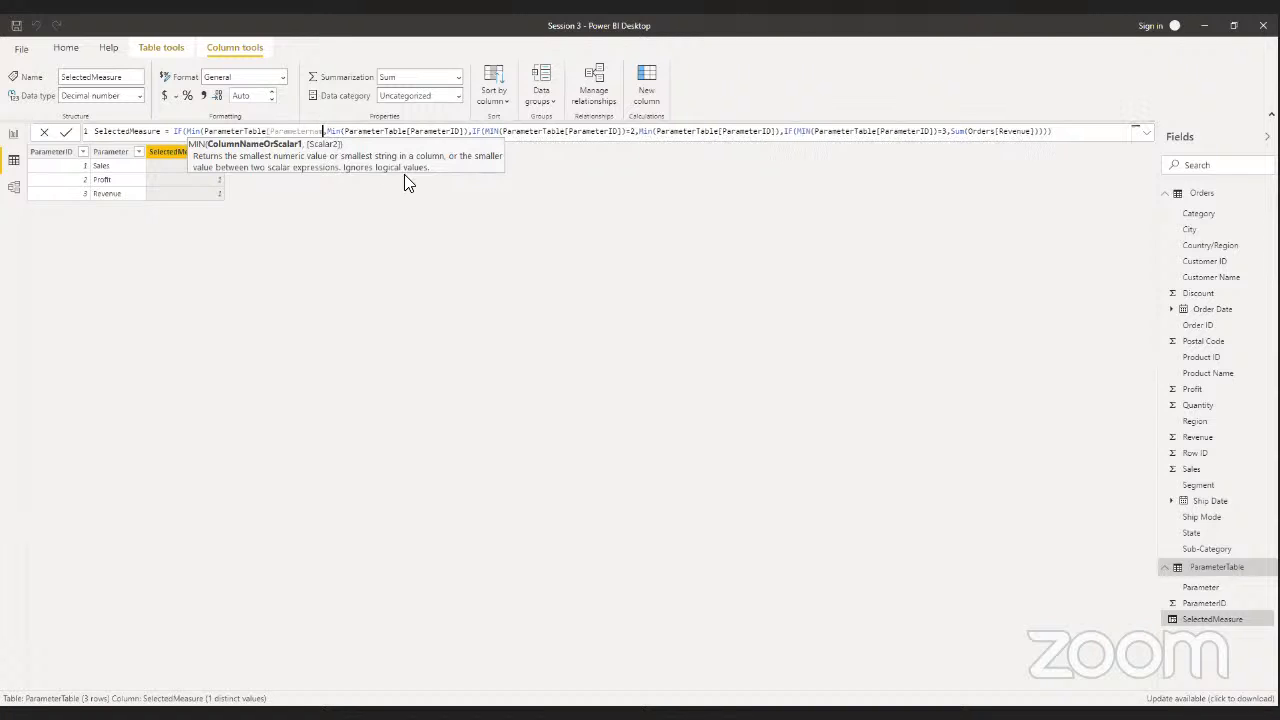
pyautogui.write('e')
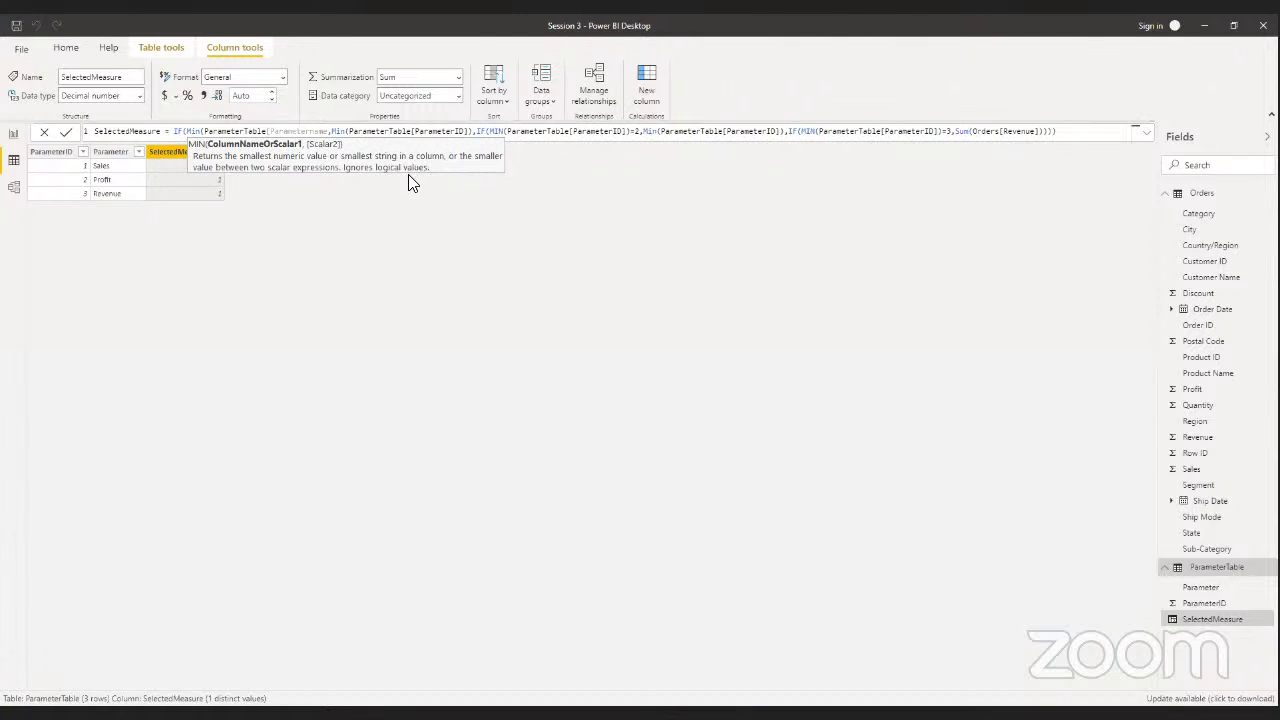
pyautogui.press('BackSpace')
pyautogui.press('BackSpace')
pyautogui.press('BackSpace')
pyautogui.press('BackSpace')
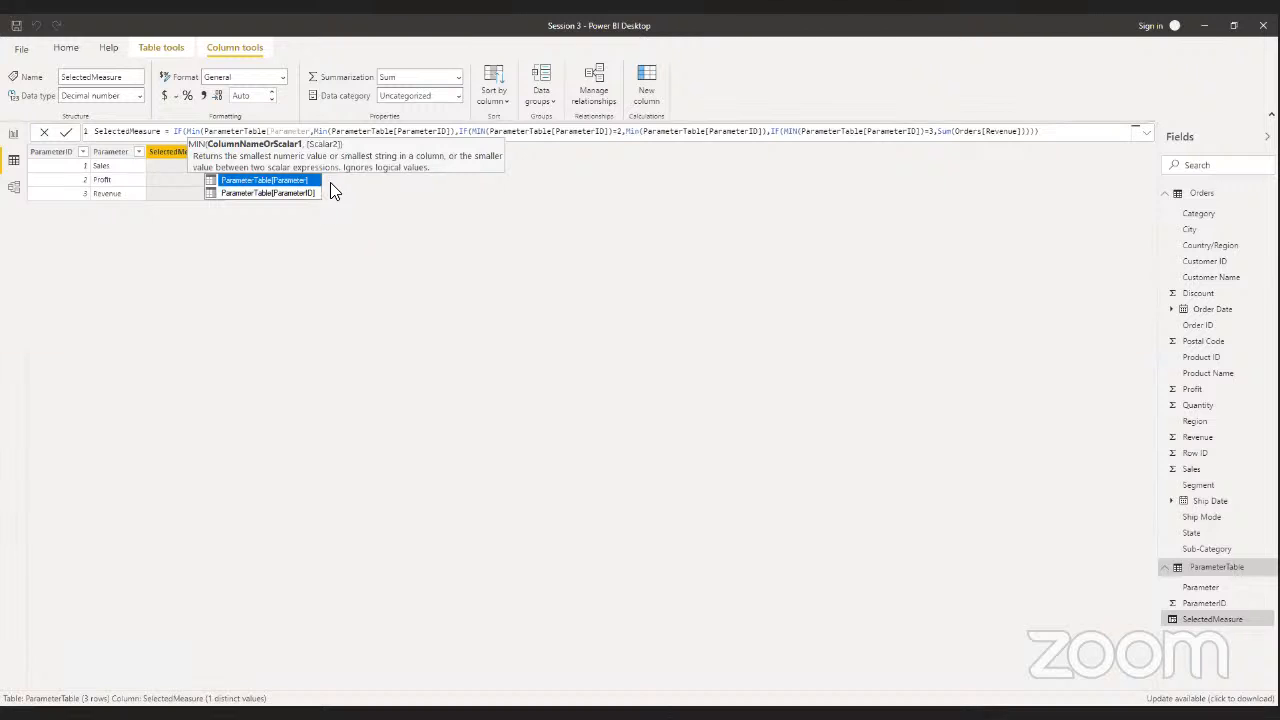
# - Make the first condition compare ParameterTable[Parameter] with "Sales", using double quotes around the text, and apply the formula
pyautogui.click(298, 181)
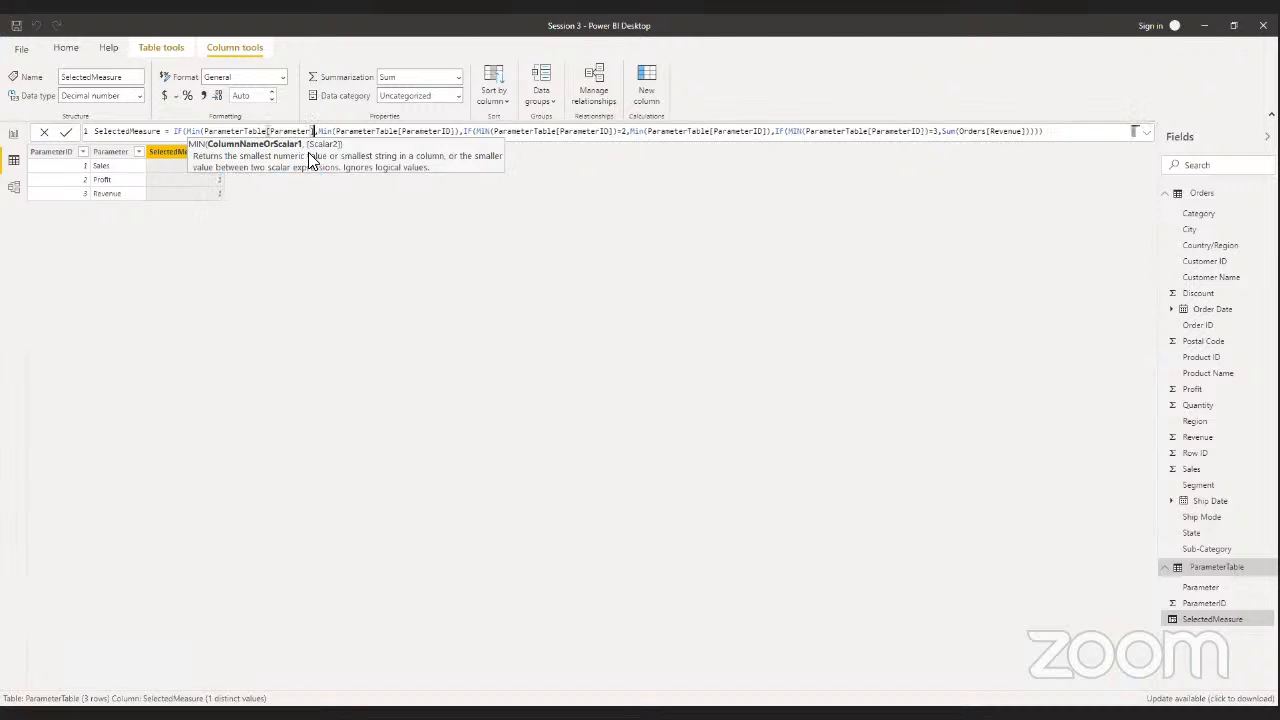
pyautogui.write("='Sales'")
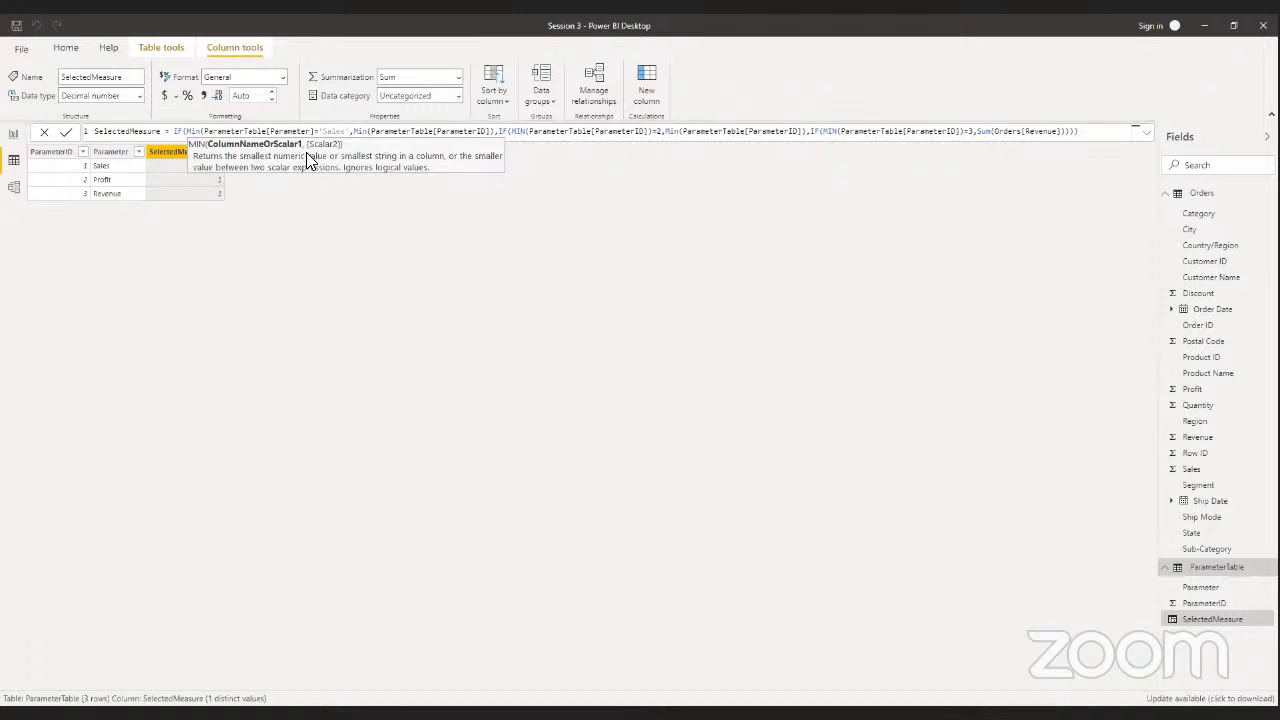
pyautogui.click(66, 133)
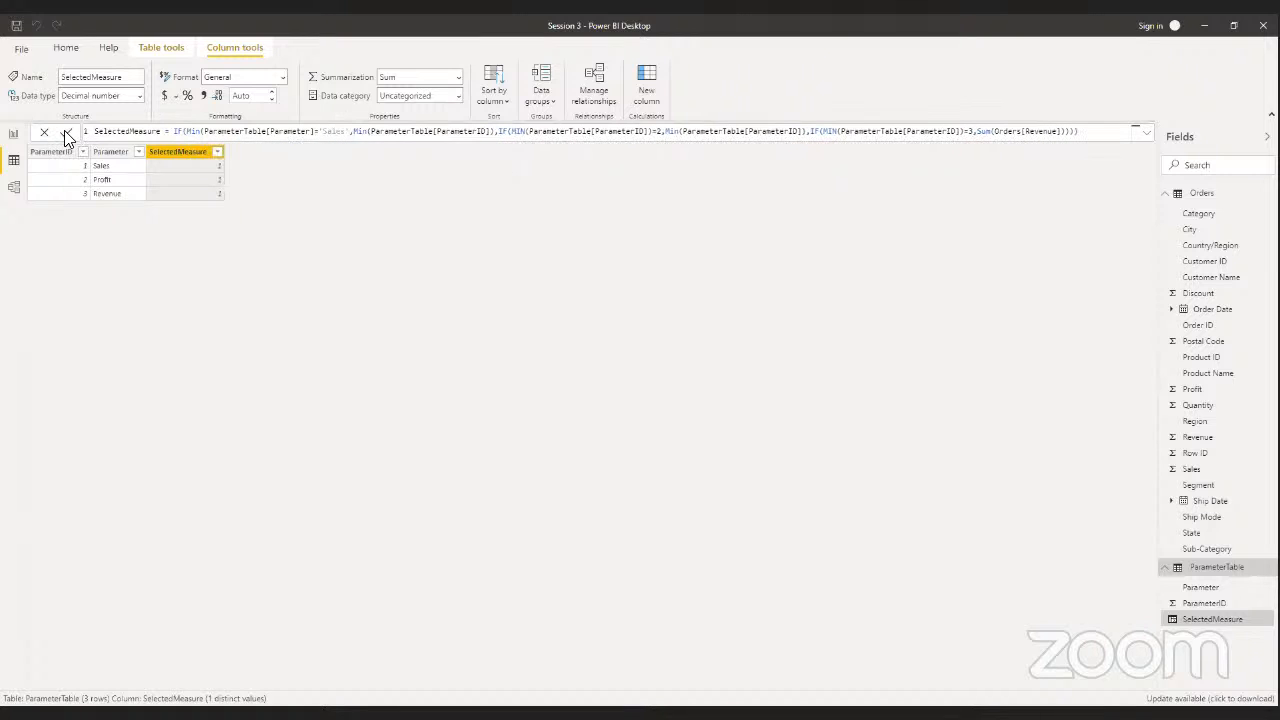
pyautogui.click(352, 133)
pyautogui.press('BackSpace')
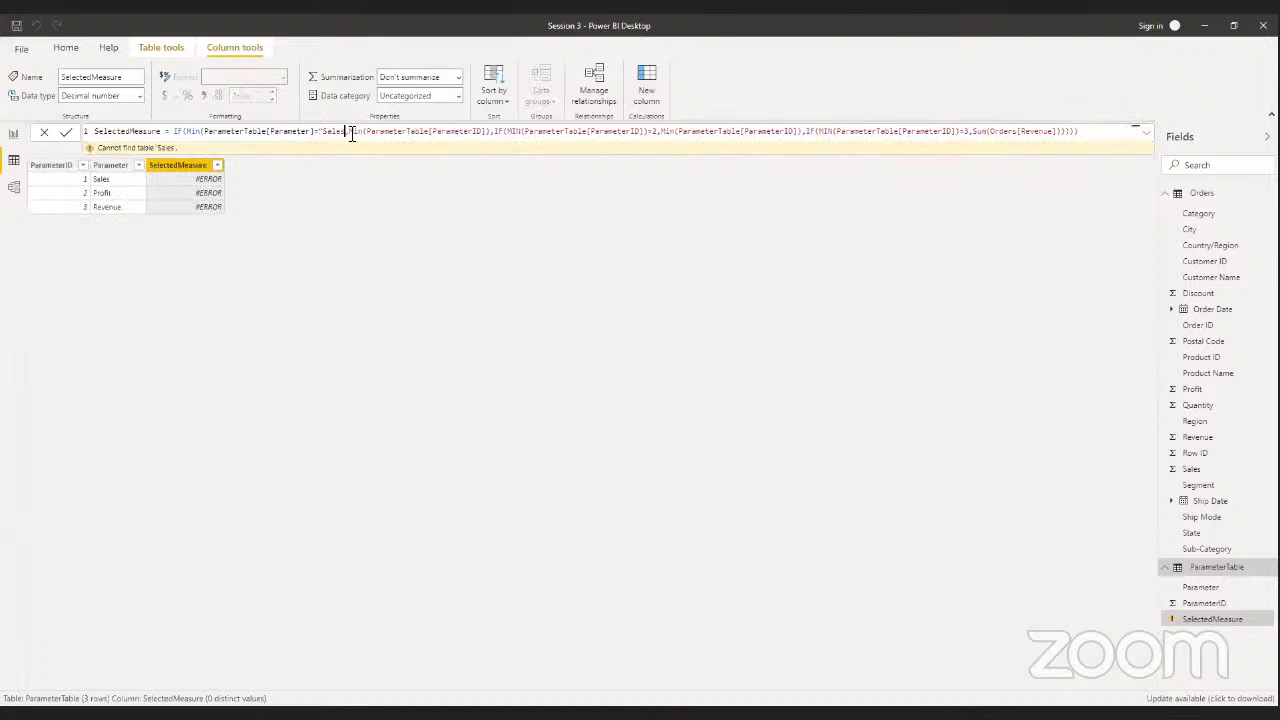
pyautogui.write('"')
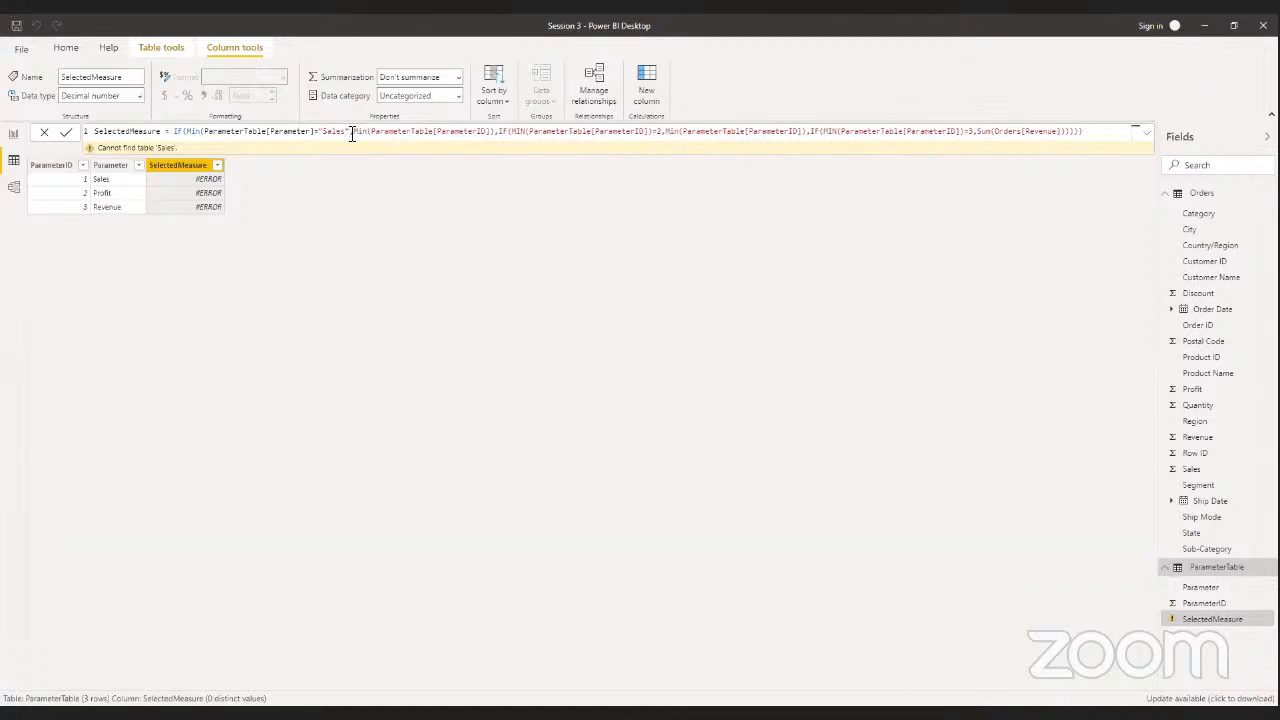
pyautogui.click(66, 134)
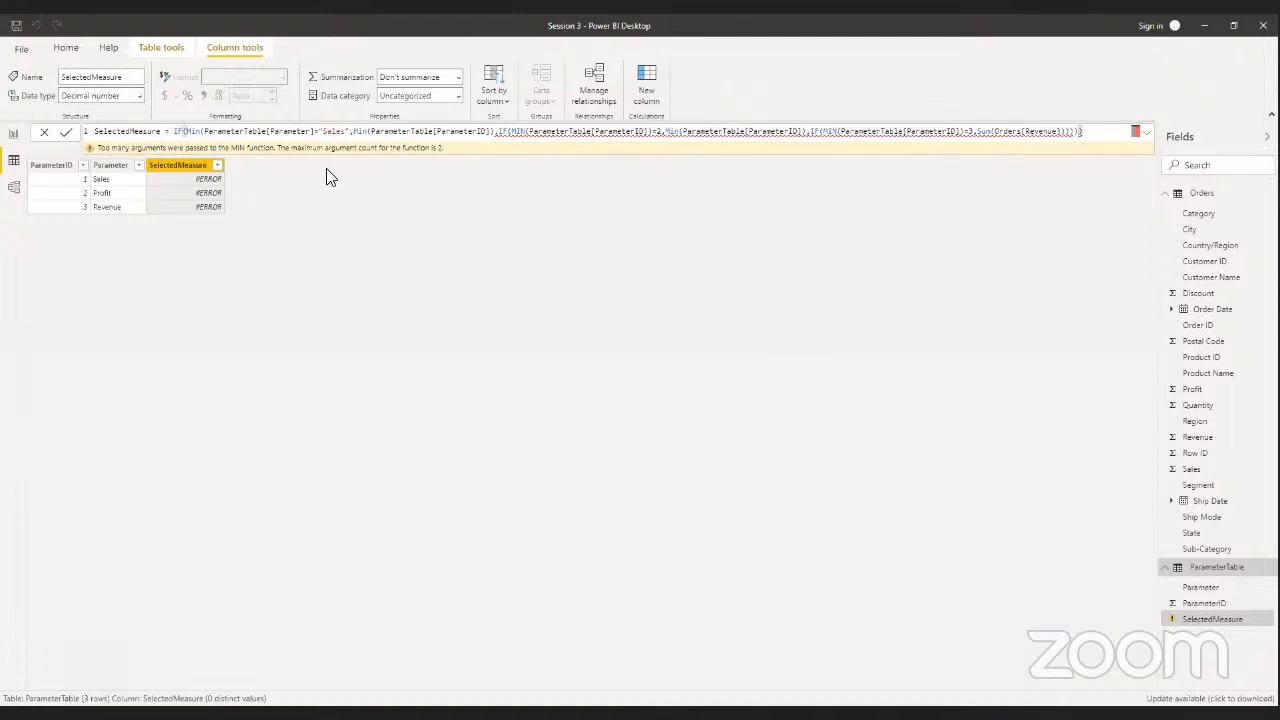
# - Replace everything after the "Sales" condition in the SelectedMeasure formula with the results "Sales" and "Nothing" and a closing parenthesis
pyautogui.click(655, 139)
pyautogui.click(490, 136)
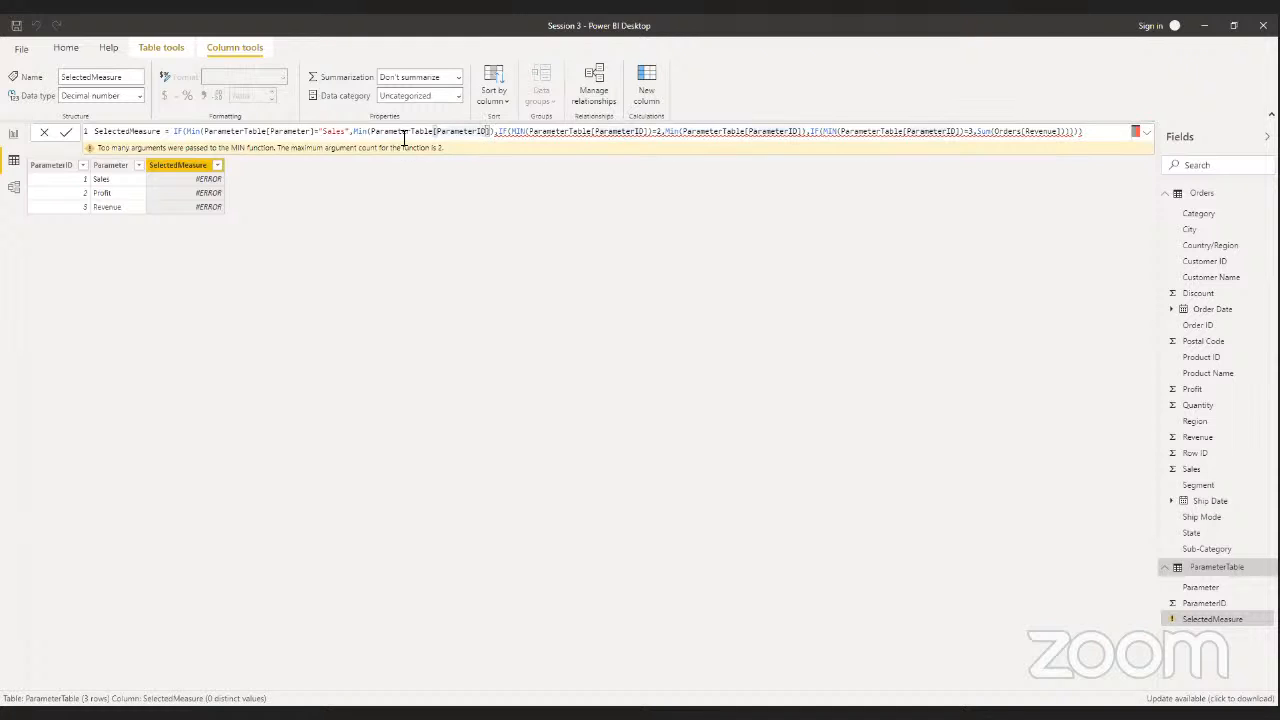
pyautogui.moveTo(357, 136); pyautogui.dragTo(1137, 122)
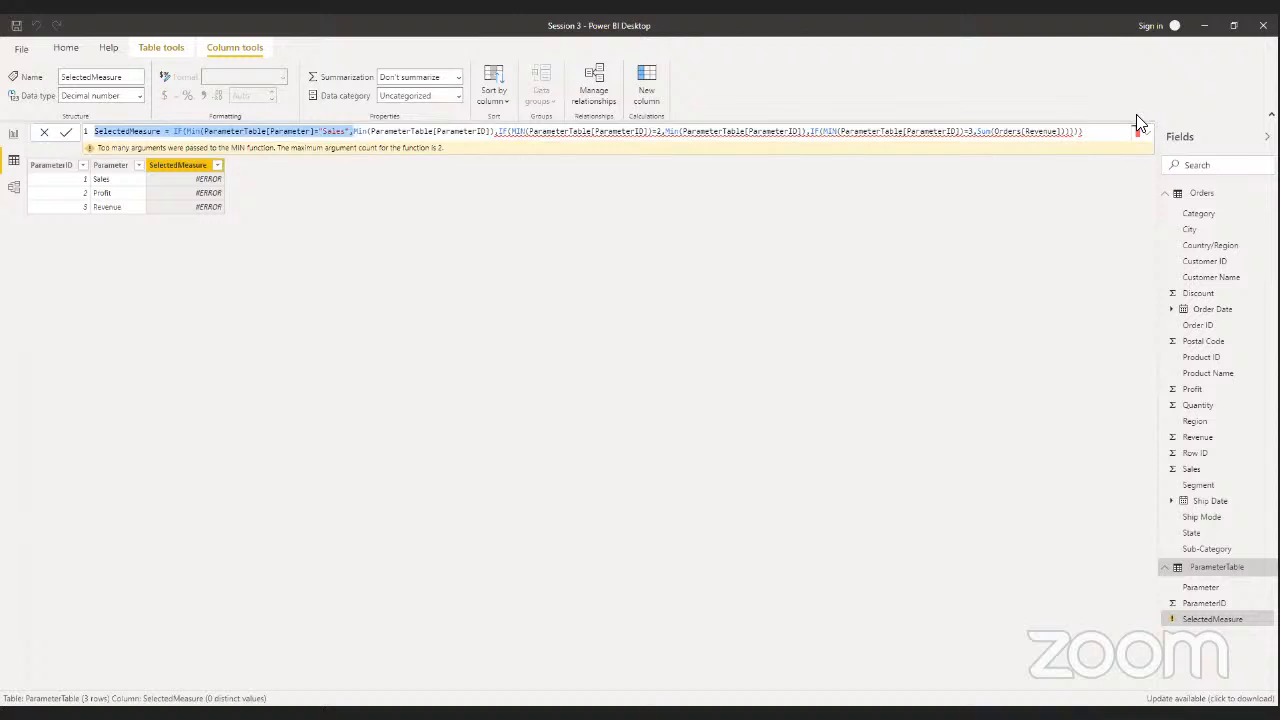
pyautogui.click(1084, 131)
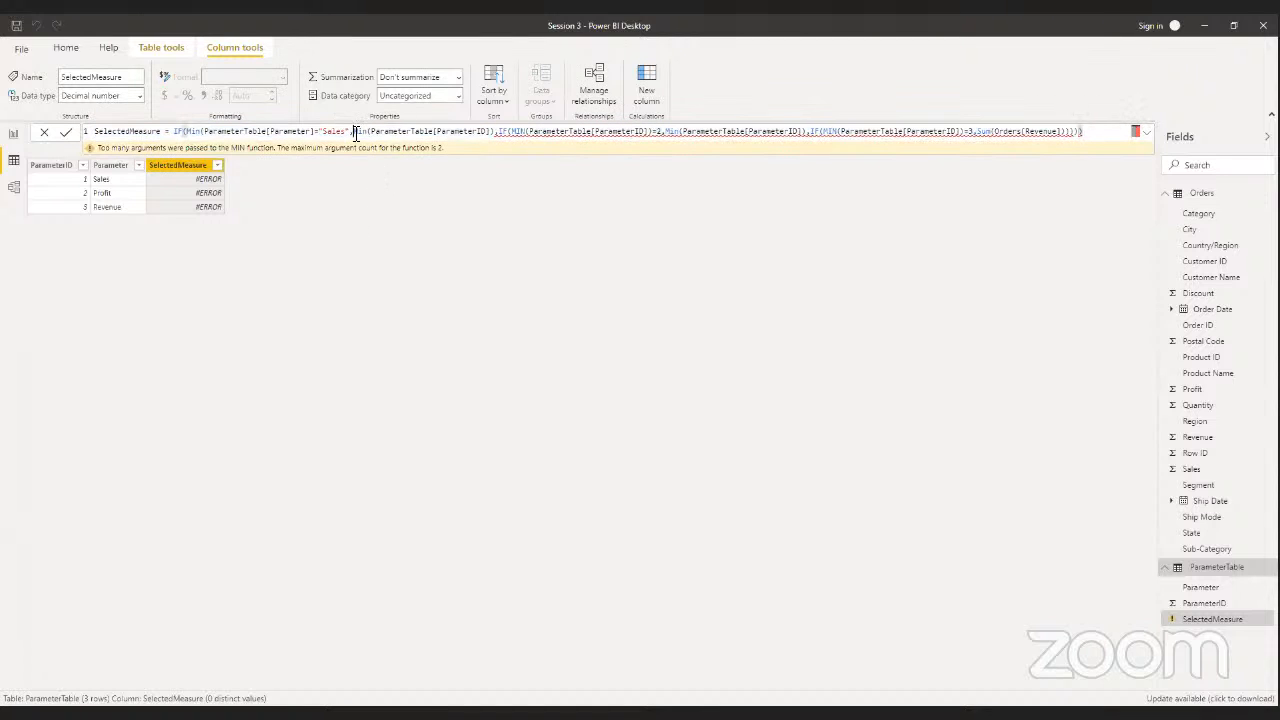
pyautogui.moveTo(357, 133); pyautogui.dragTo(1090, 132)
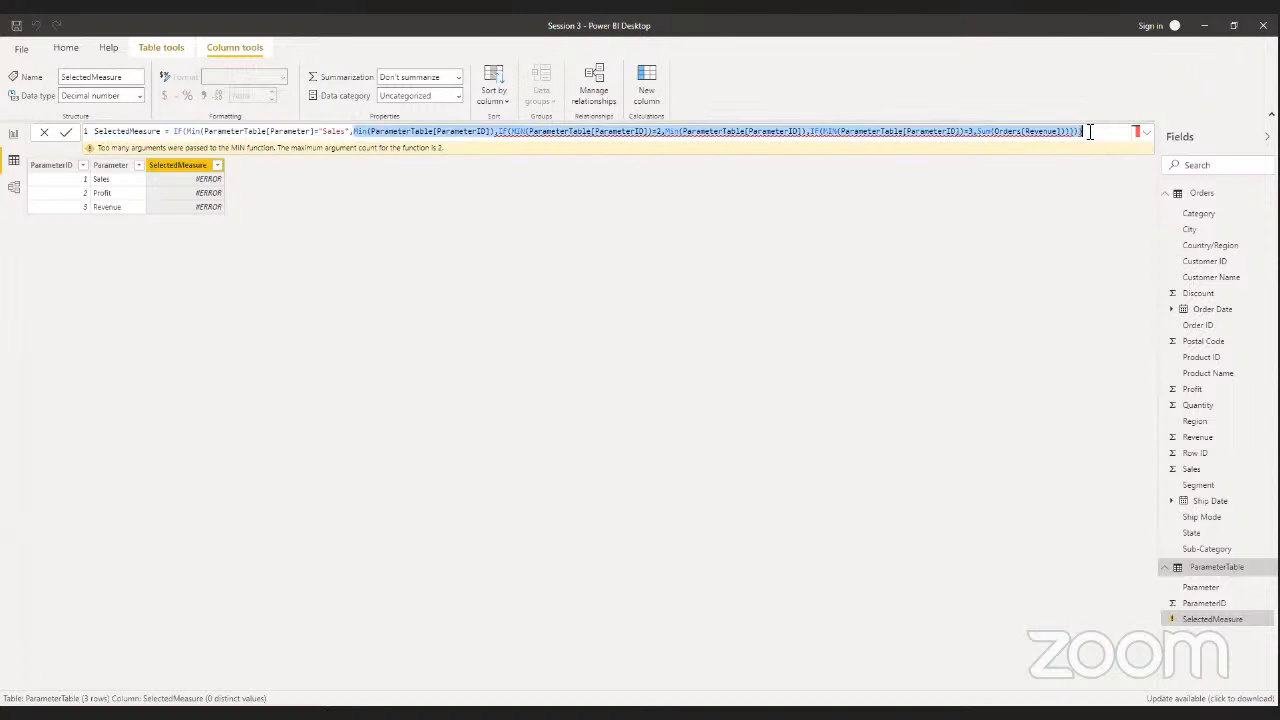
pyautogui.press('BackSpace')
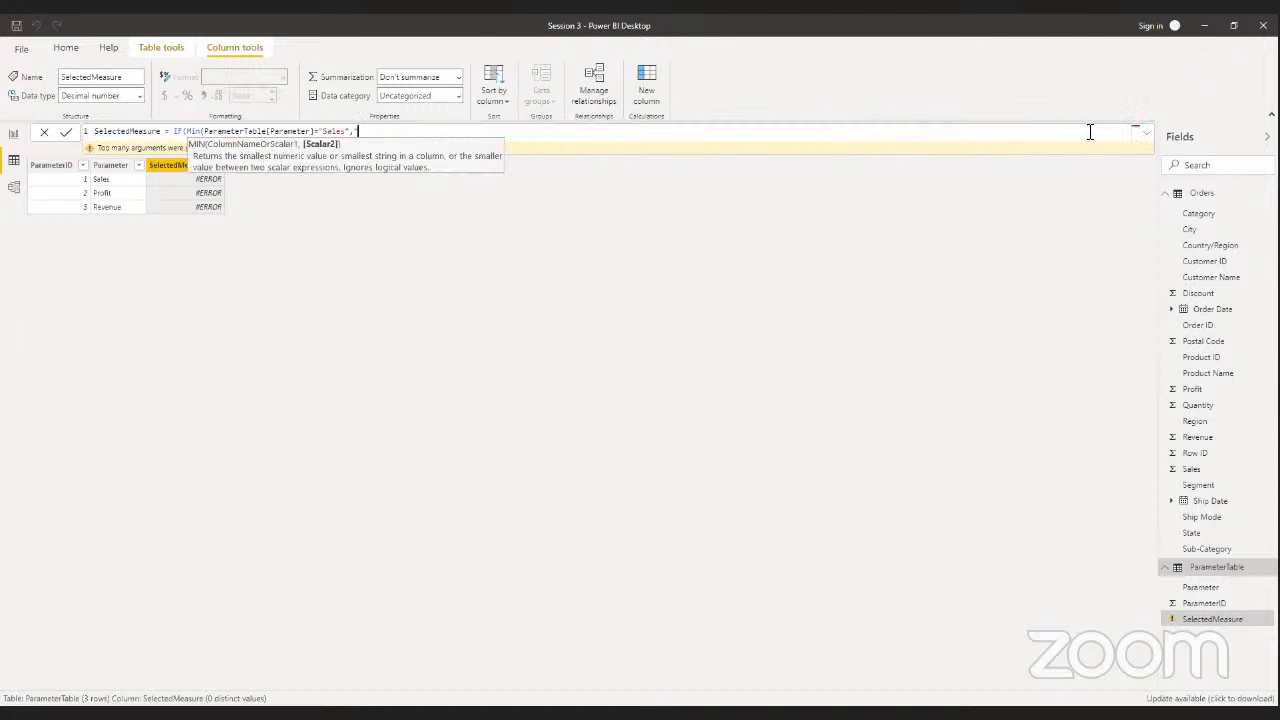
pyautogui.write(',"Sales","Nothing"')
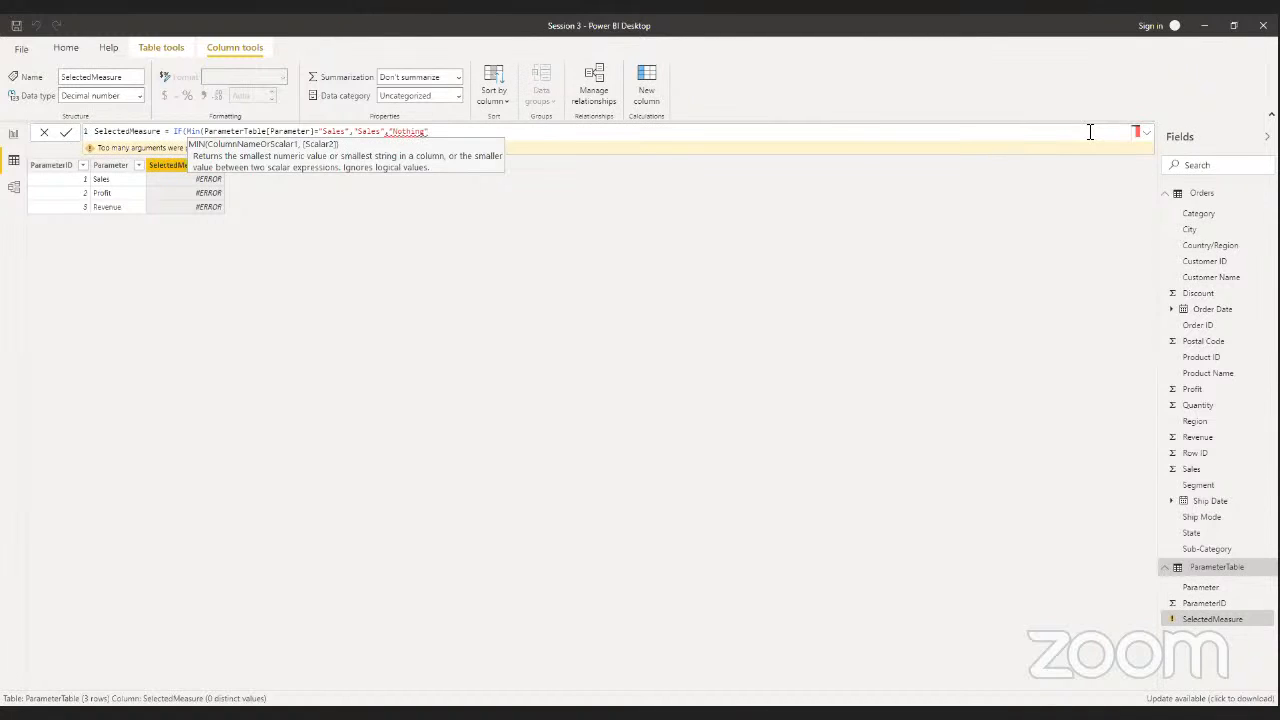
pyautogui.write(')')
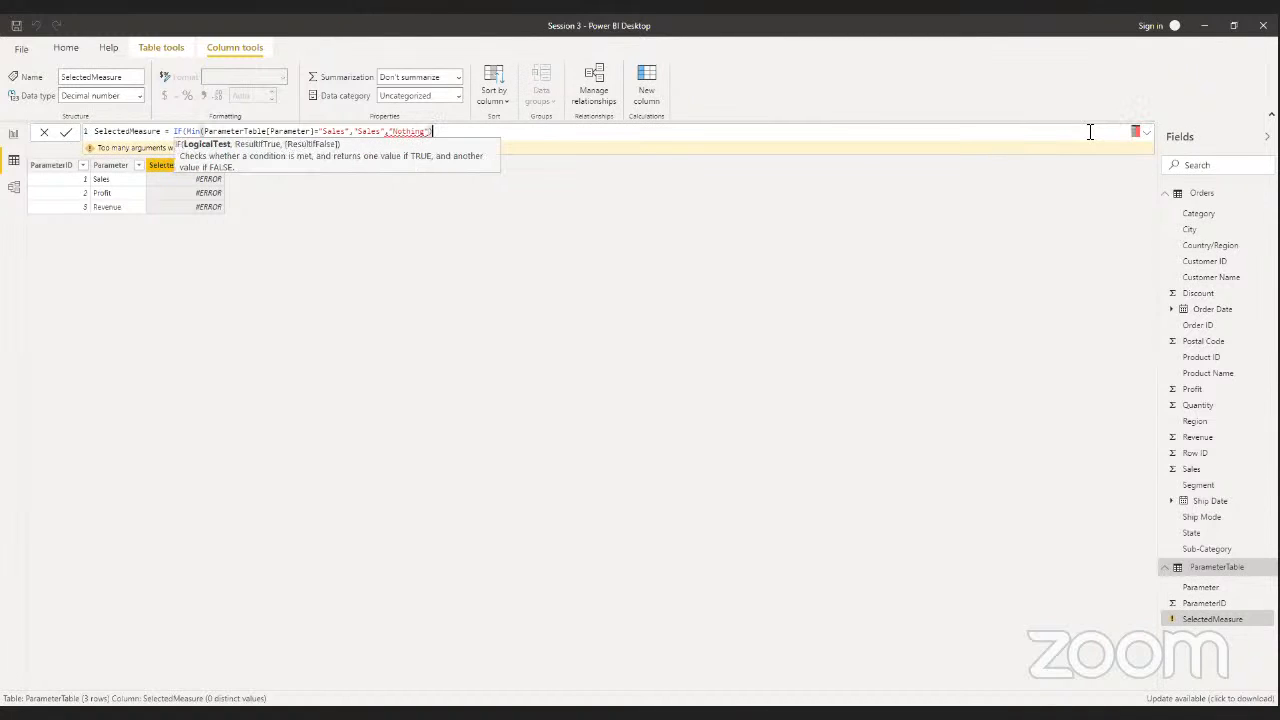
# - Replace the text results "Sales" and "Nothing" in the SelectedMeasure formula with 1 and 2, and apply it
pyautogui.click(402, 133)
pyautogui.click(387, 136)
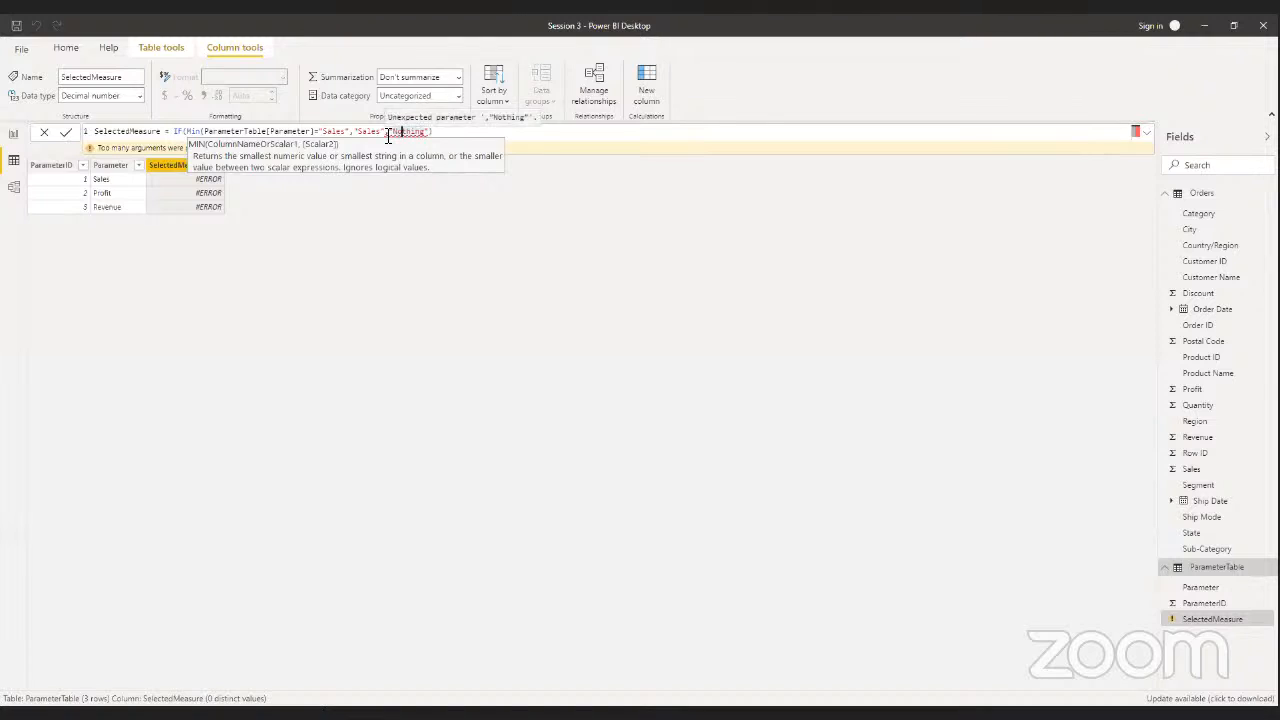
pyautogui.write('"')
pyautogui.moveTo(430, 136); pyautogui.dragTo(397, 136)
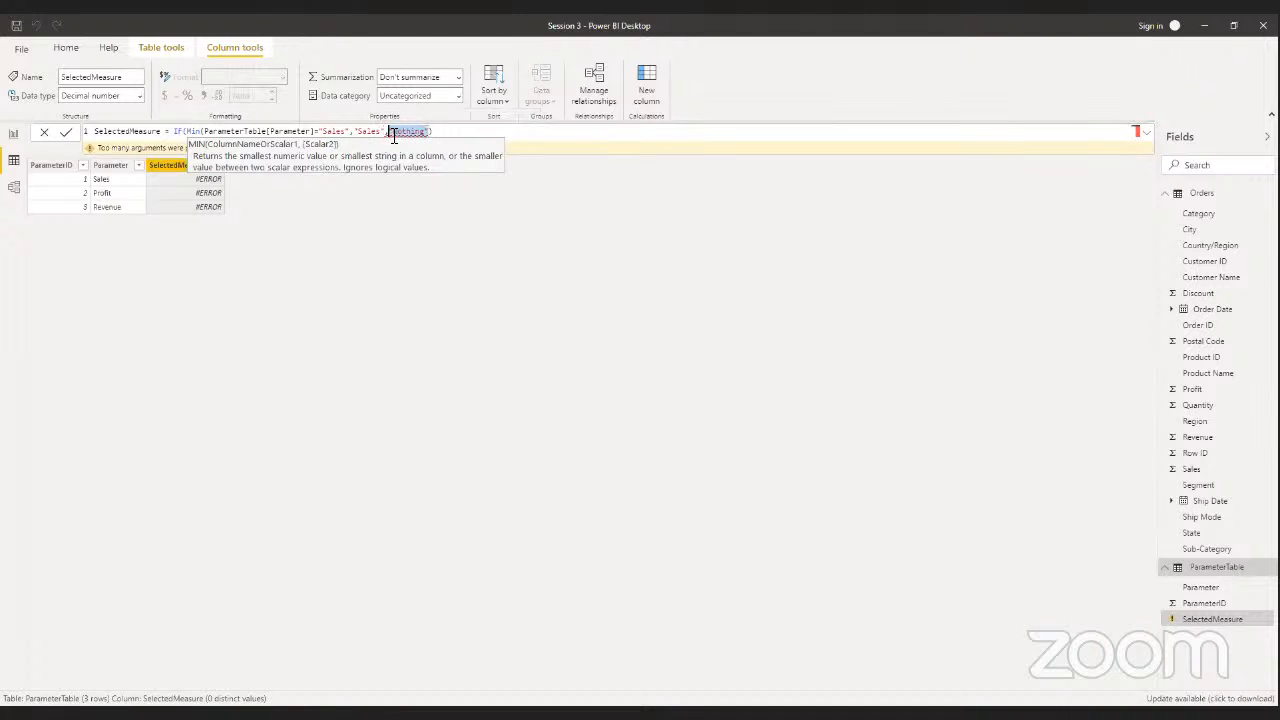
pyautogui.write('0')
pyautogui.moveTo(388, 132); pyautogui.dragTo(355, 136)
pyautogui.press('BackSpace')
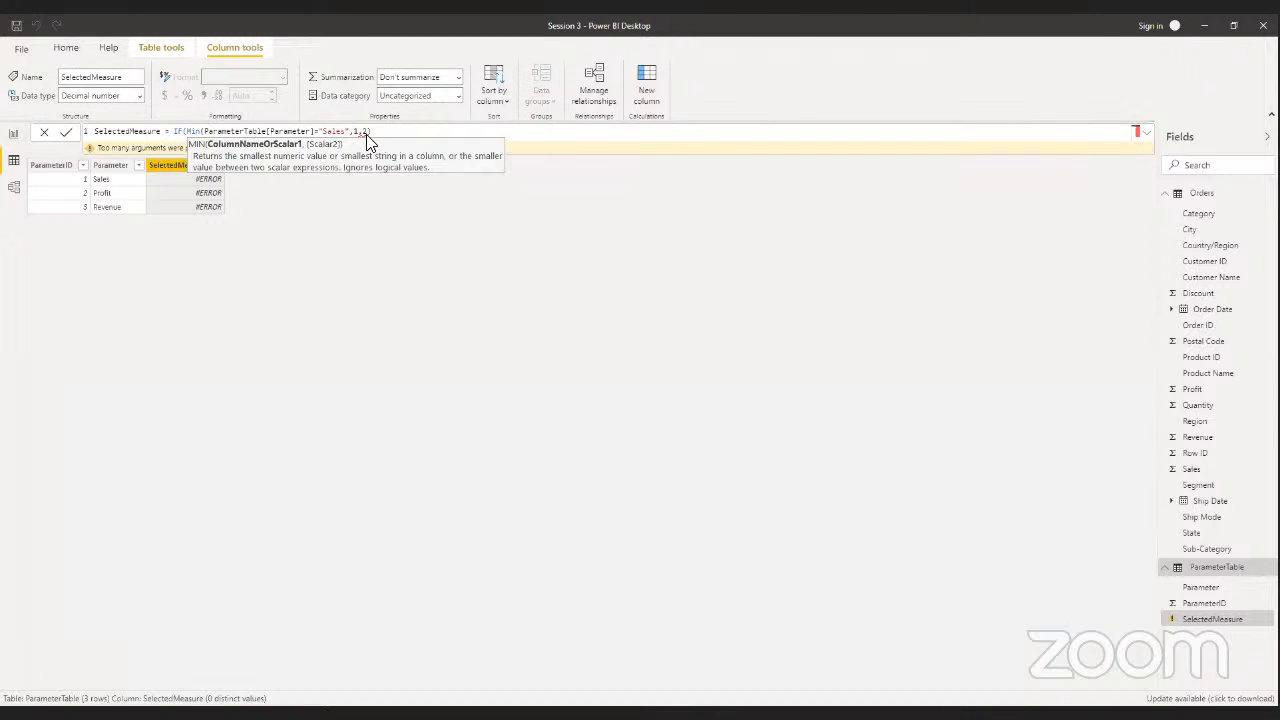
pyautogui.press('Return')
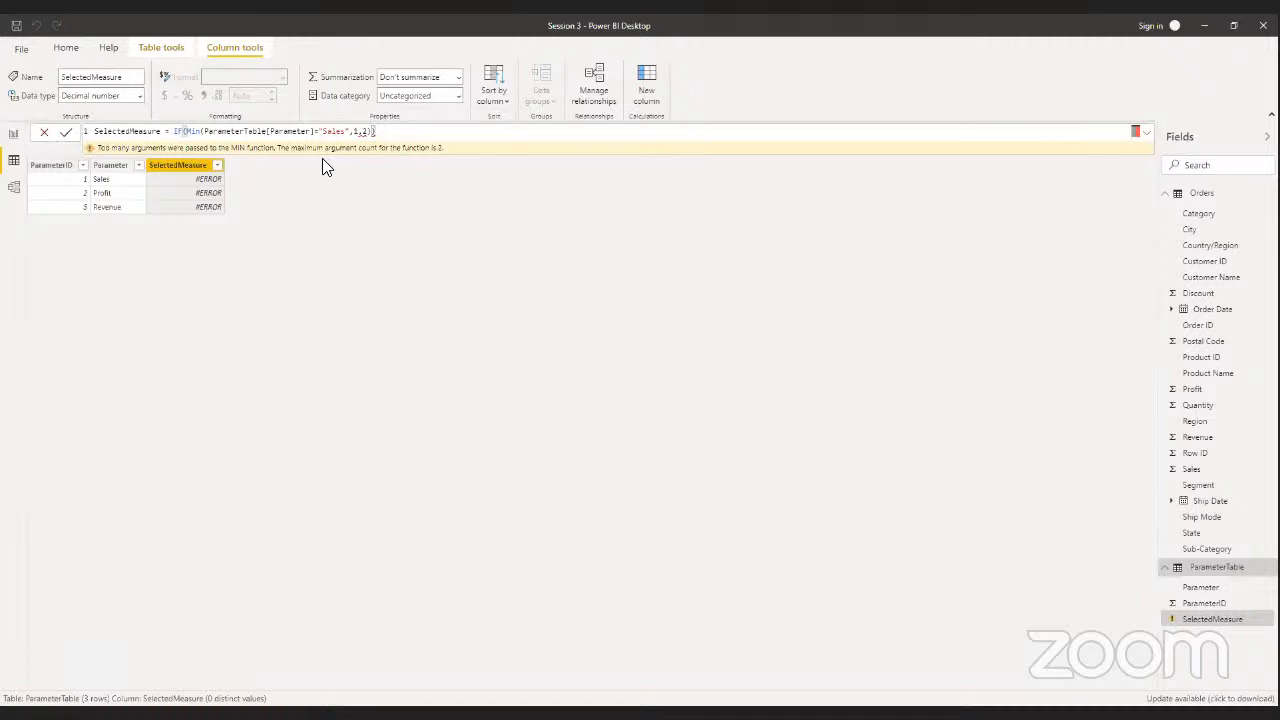
# - Remove the second result from the SelectedMeasure formula, close the Min function right after ParameterTable[Parameter], and apply the formula
pyautogui.click(368, 131)
pyautogui.press('BackSpace')
pyautogui.press('BackSpace')
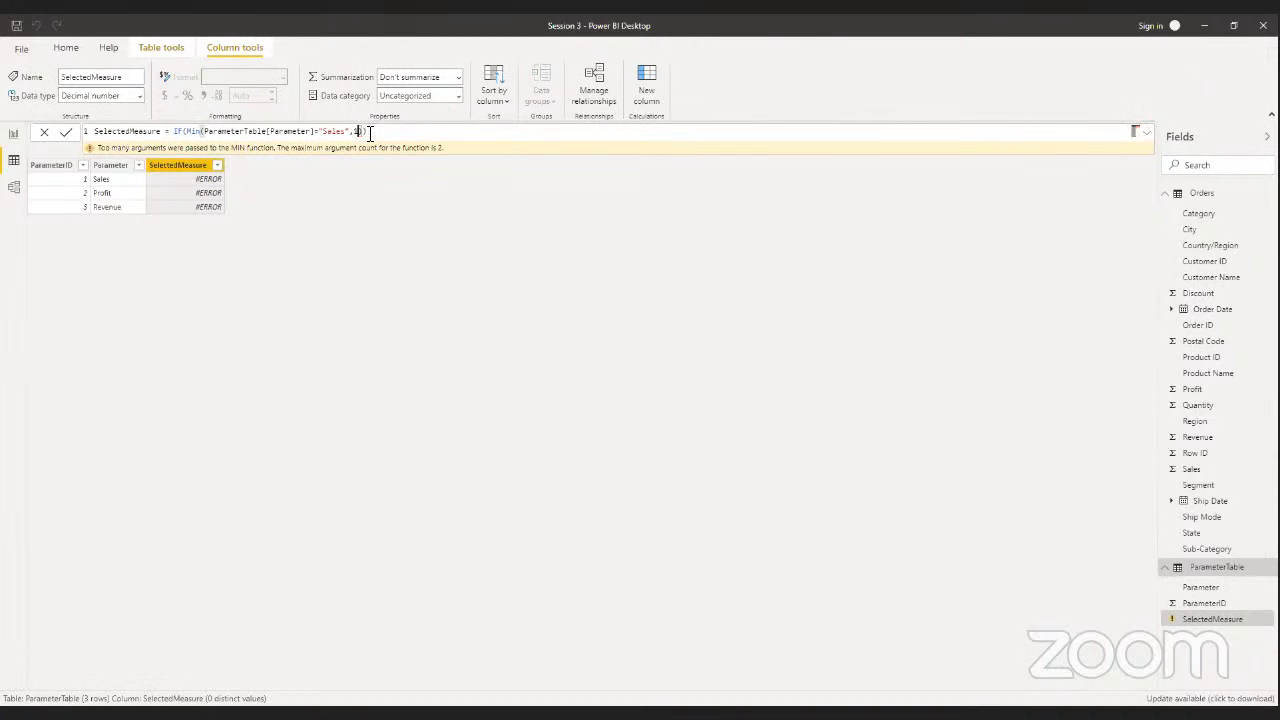
pyautogui.click(314, 131)
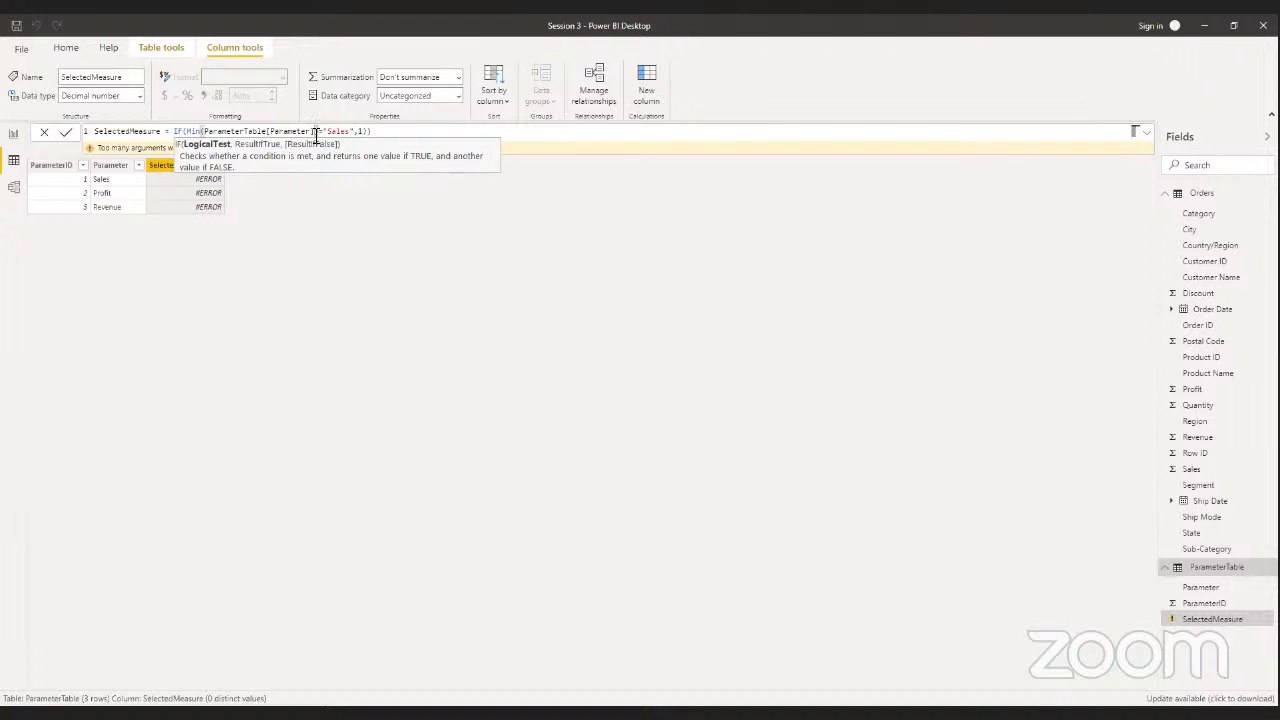
pyautogui.write(')')
pyautogui.click(64, 134)
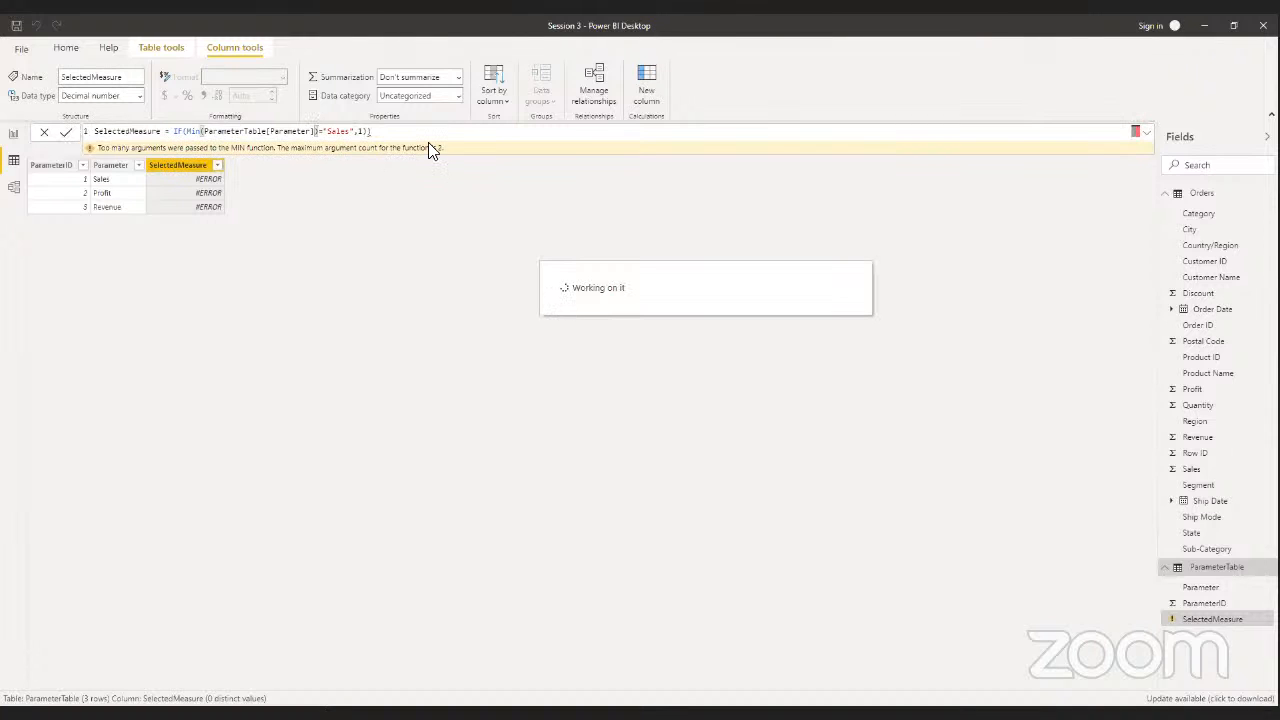
# - Add 2 as the false result, leave a single closing parenthesis at the end of the SelectedMeasure formula, and apply it
pyautogui.click(366, 134)
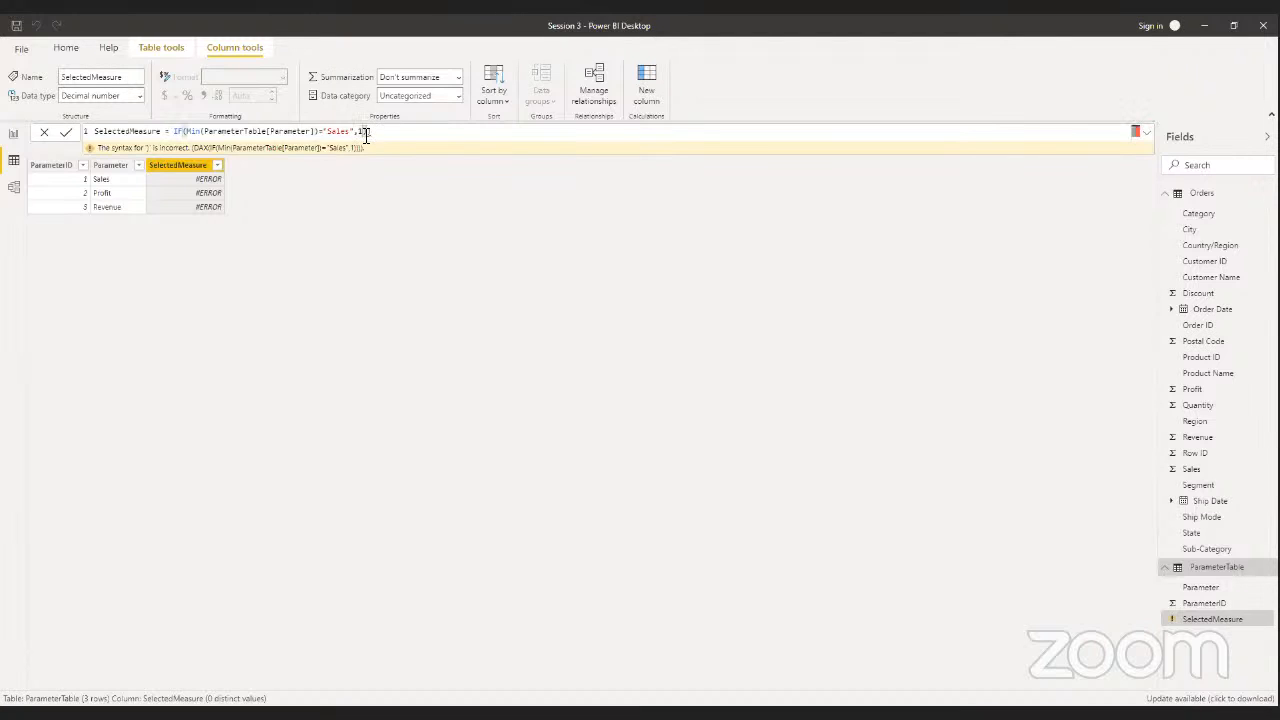
pyautogui.write(',0')
pyautogui.write(')')
pyautogui.press('BackSpace')
pyautogui.click(67, 135)
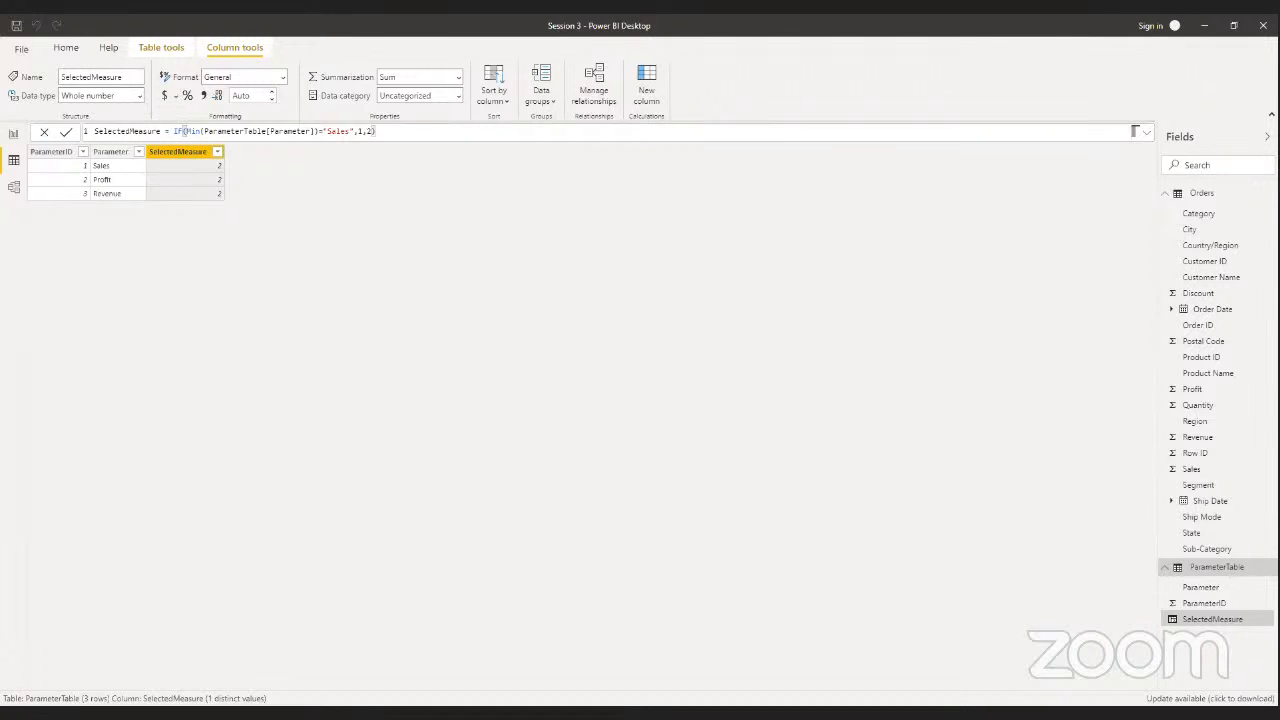
# - Rename the ParameterTable table as MeasureSelector
pyautogui.click(1270, 567)
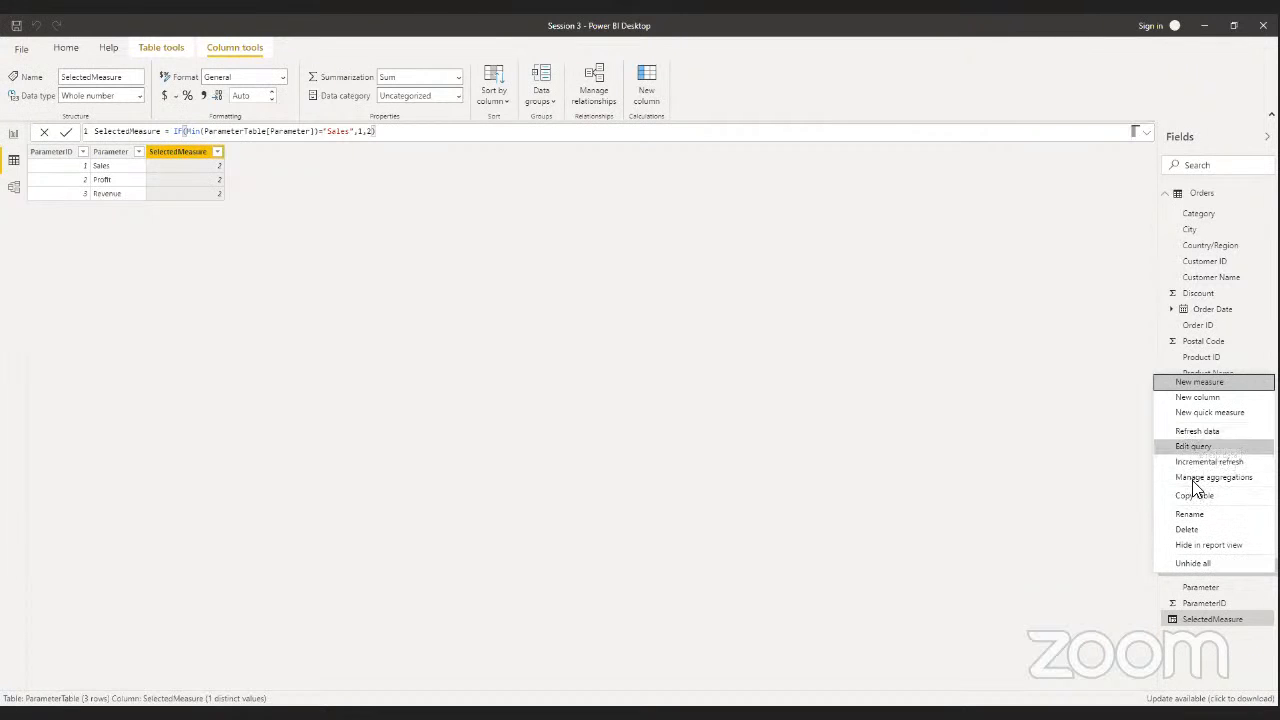
pyautogui.click(1192, 514)
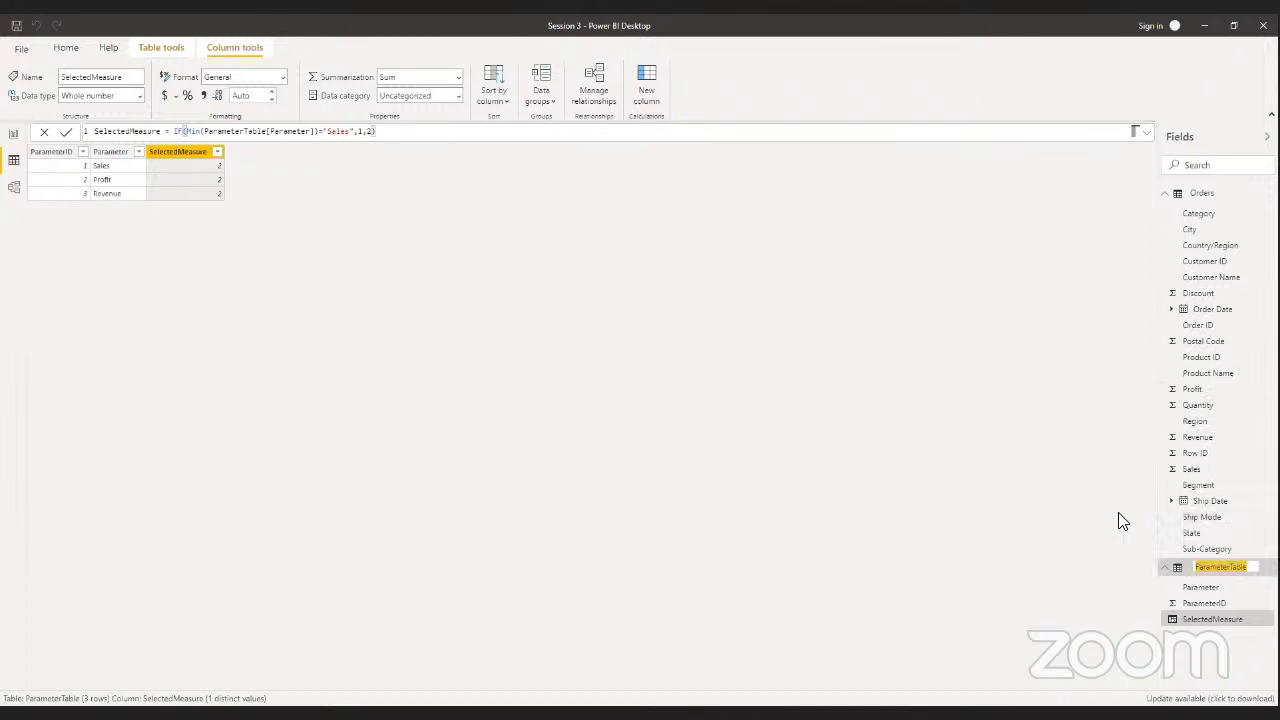
pyautogui.write('MeasureSelector')
pyautogui.press('Return')
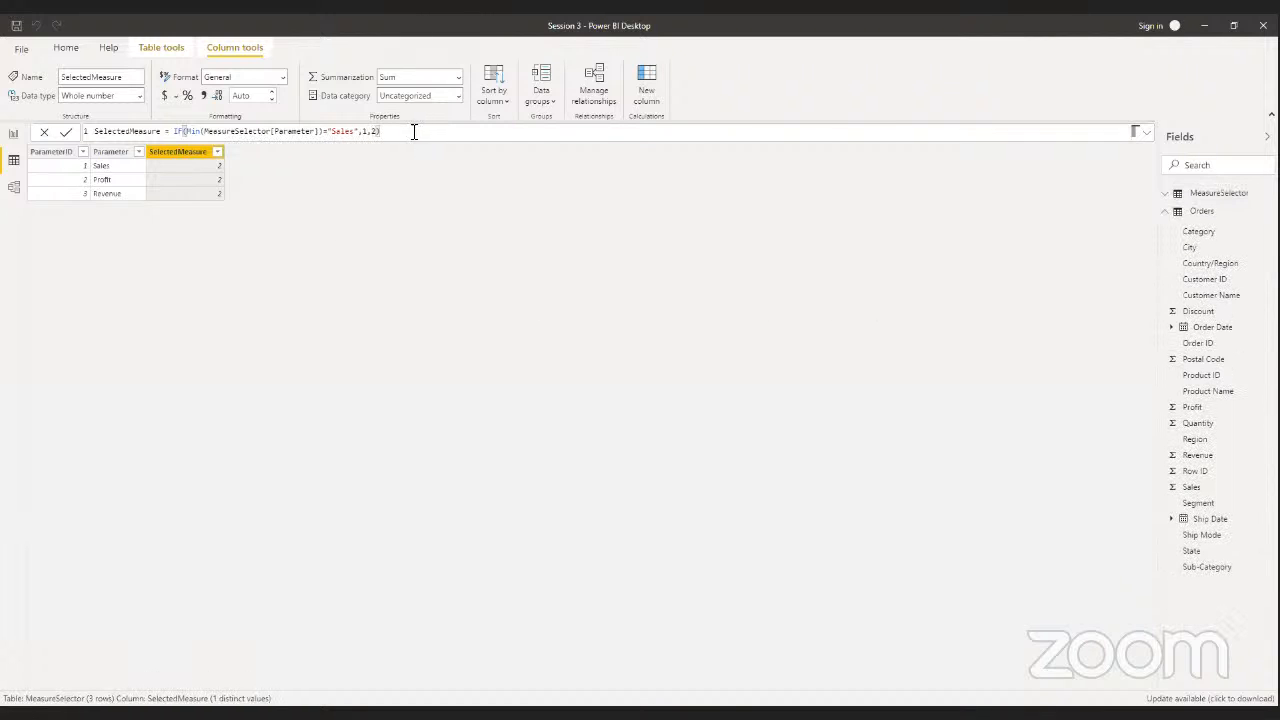
# - Replace the SelectedMeasure formula with nested IFs on MIN(MeasureSelector[MeasureID]), where 1, 2 and 3 return the sums of Orders[Profit], Orders[Sales] and Orders[Revenue], and apply it
pyautogui.moveTo(380, 131); pyautogui.dragTo(173, 135)
pyautogui.write('IF(MIN(MeasureSelector[MeasureID])=1,SUM(Orders[Profit]),IF(MIN(MeasureSelector[MeasureID])=2,Sum(Orders[Sales]),IF(MIN(MeasureSelector[MeasureID])=3,Sum(Orders[Revenue]))))')
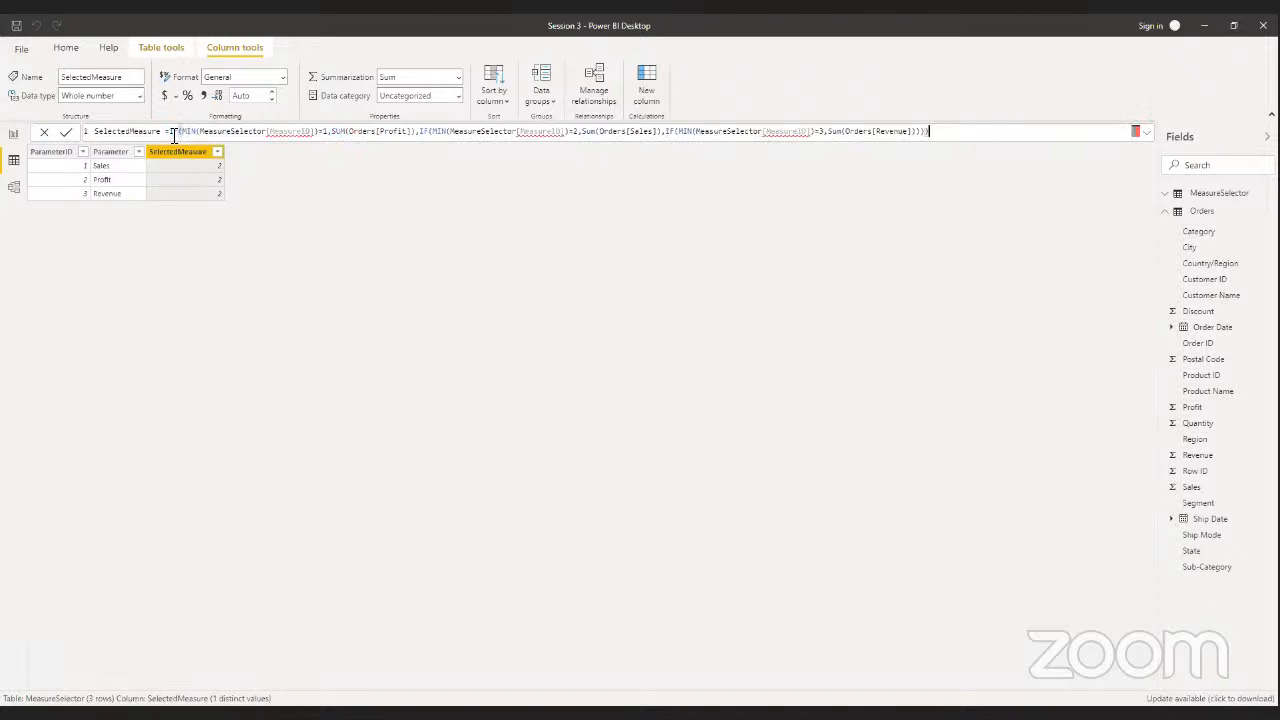
pyautogui.click(66, 133)
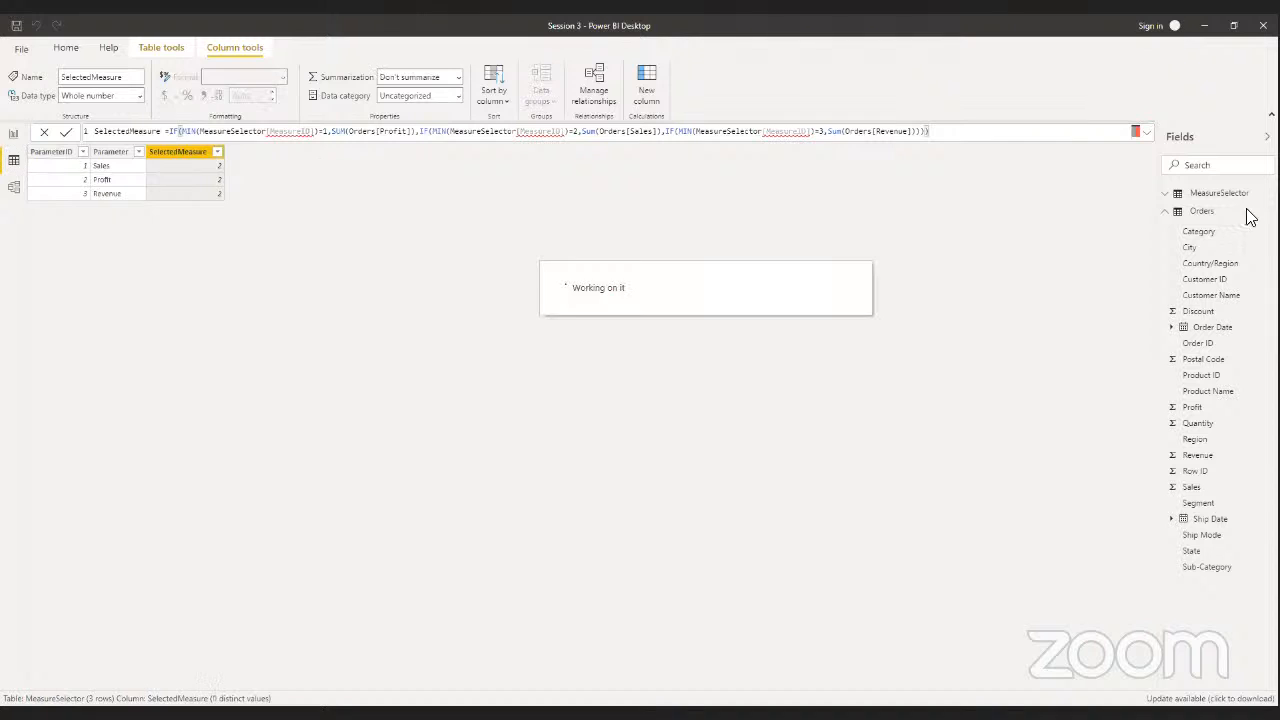
# - Rename the ParameterID column of the MeasureSelector table as MeasureID
pyautogui.click(1177, 198)
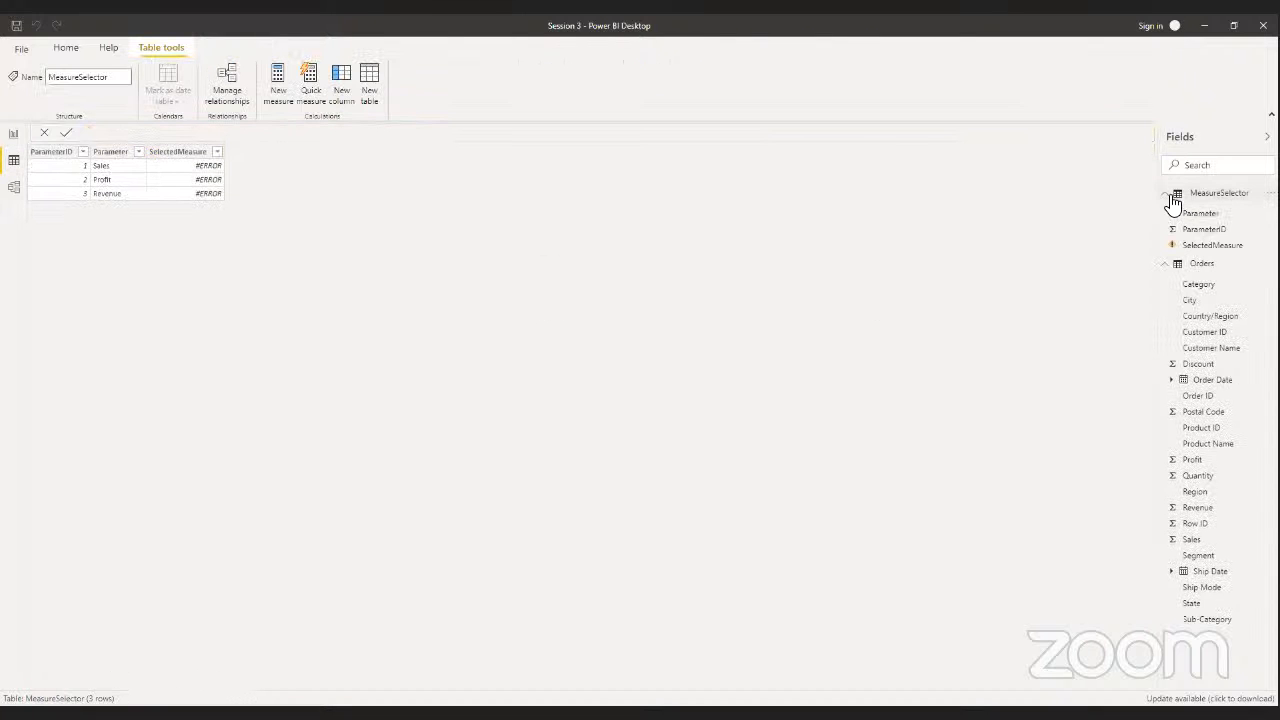
pyautogui.rightClick(1214, 244)
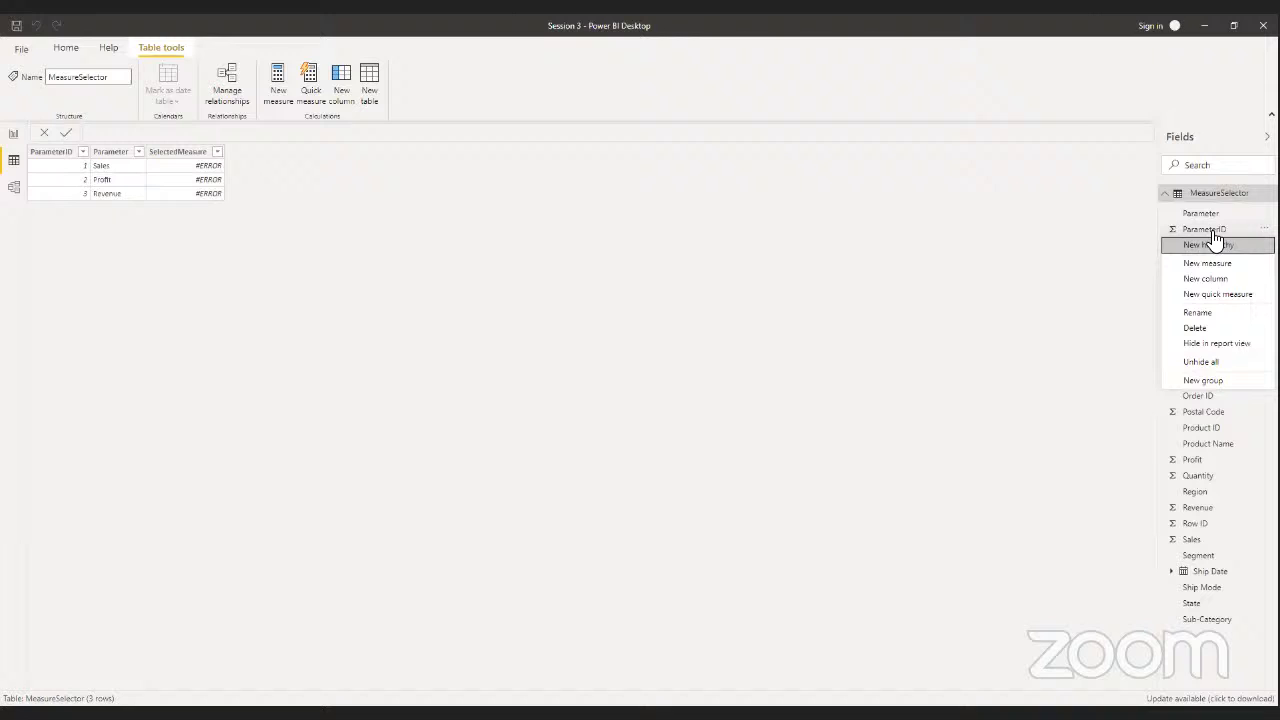
pyautogui.click(1196, 313)
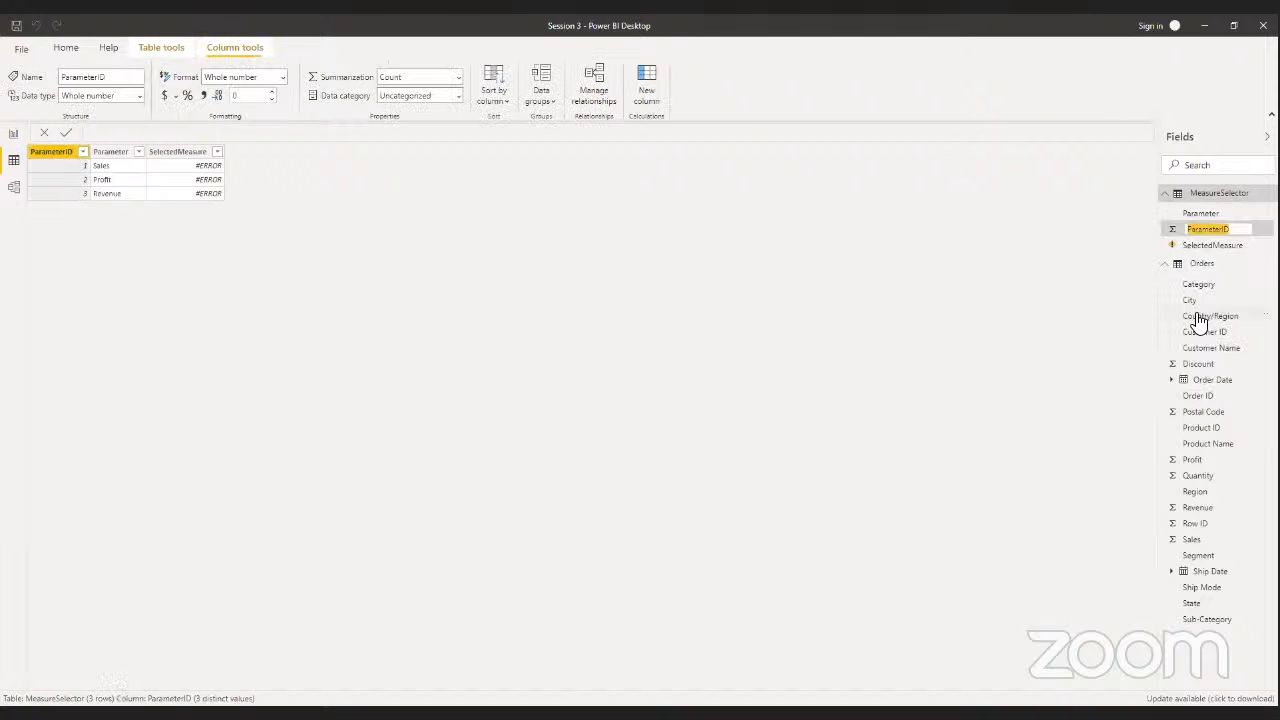
pyautogui.write('MeasureID')
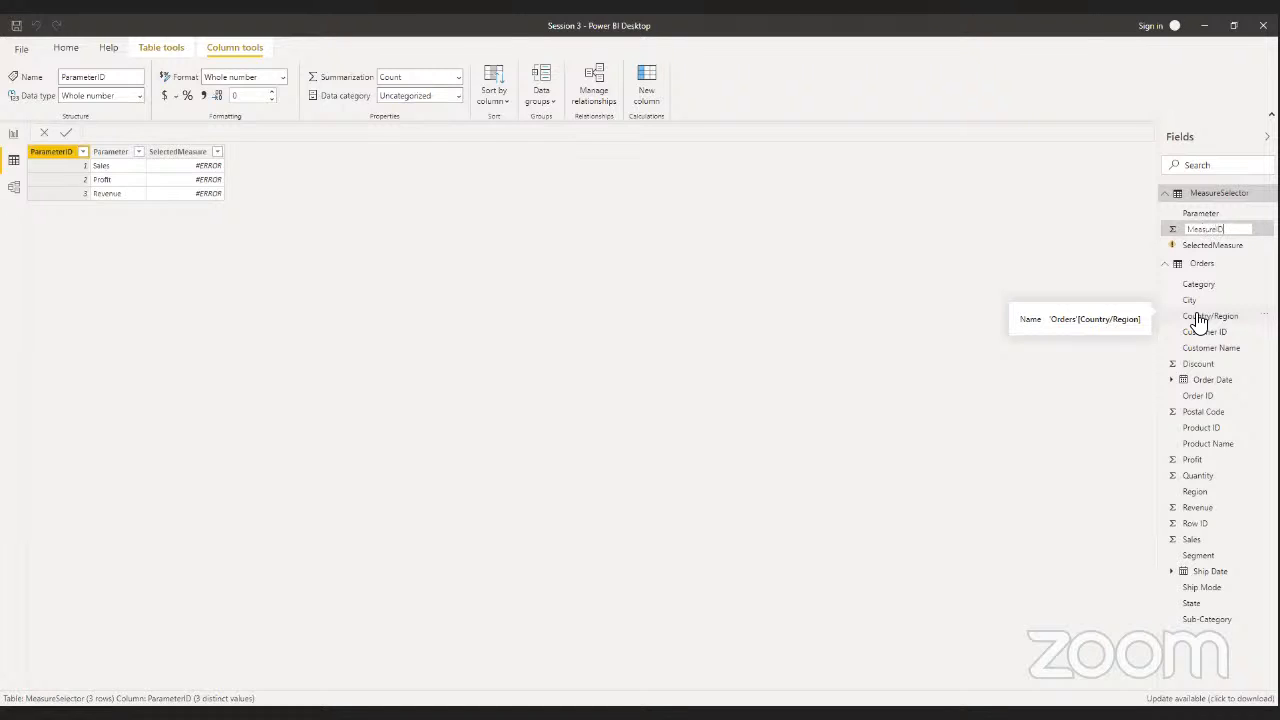
pyautogui.press('Return')
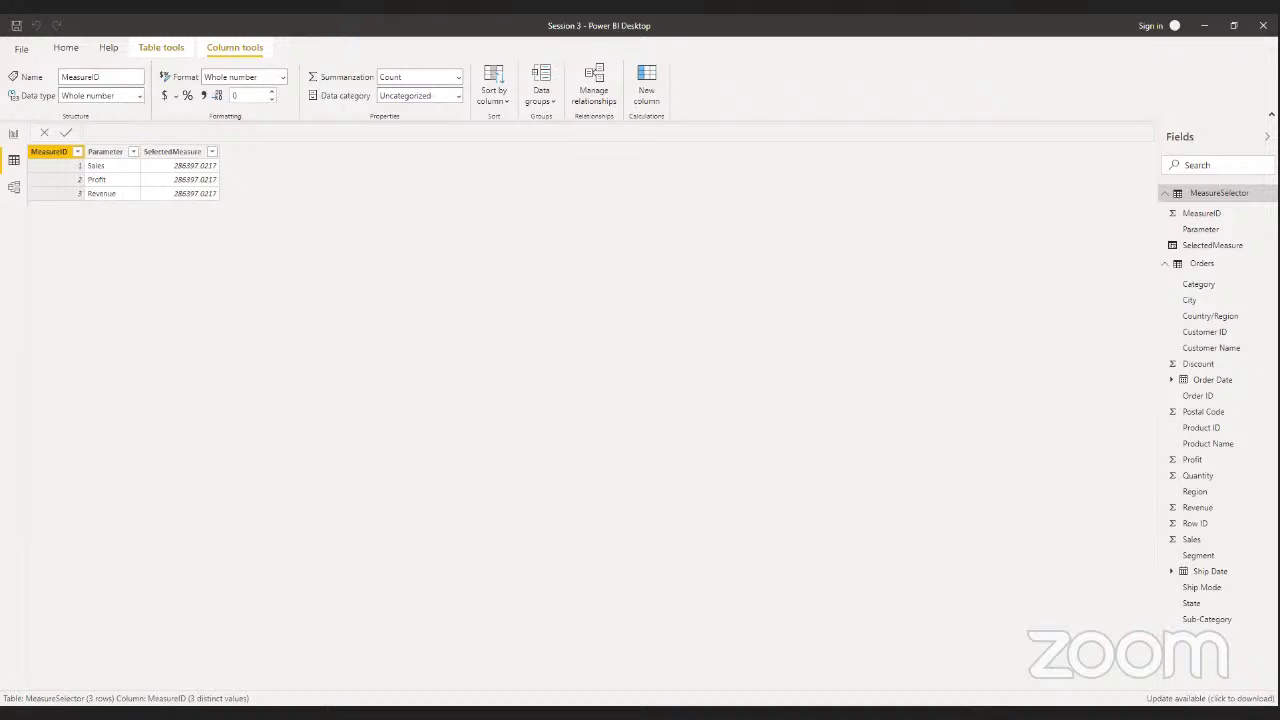
# - Return to the report page, pick Sales in the Parameter slicer, and remove that slicer
pyautogui.click(13, 134)
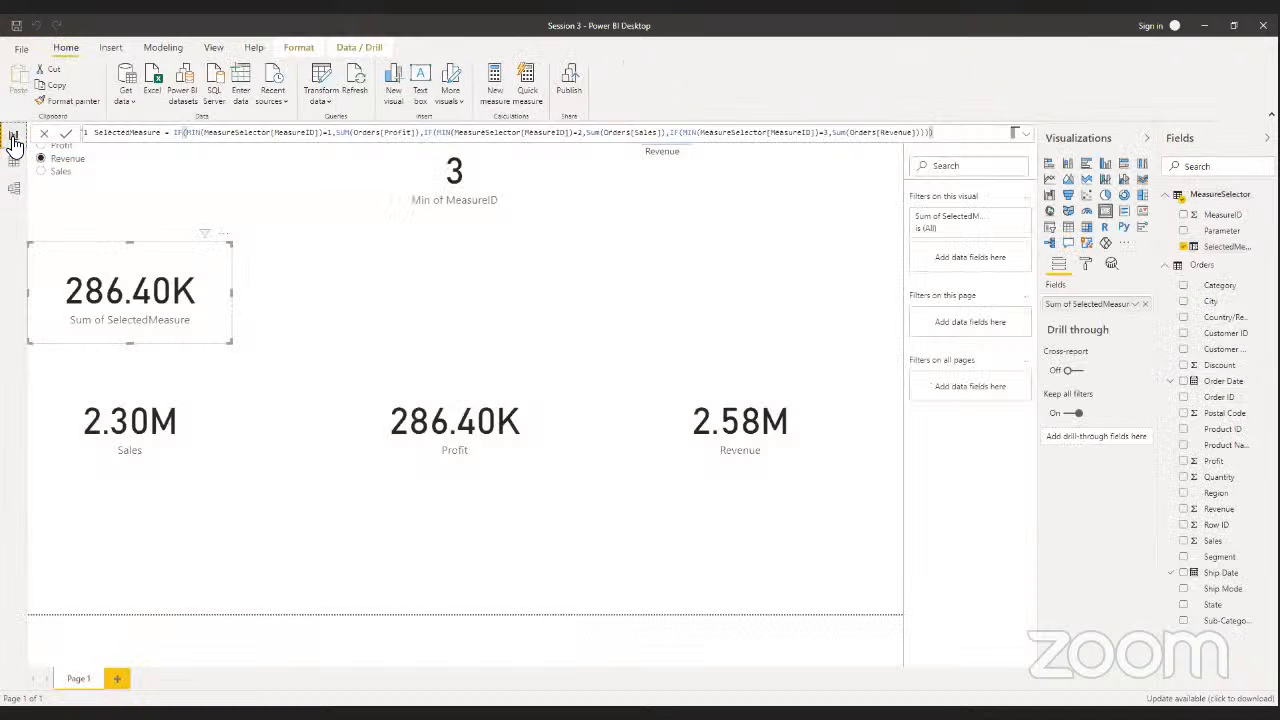
pyautogui.click(97, 177)
pyautogui.click(223, 194)
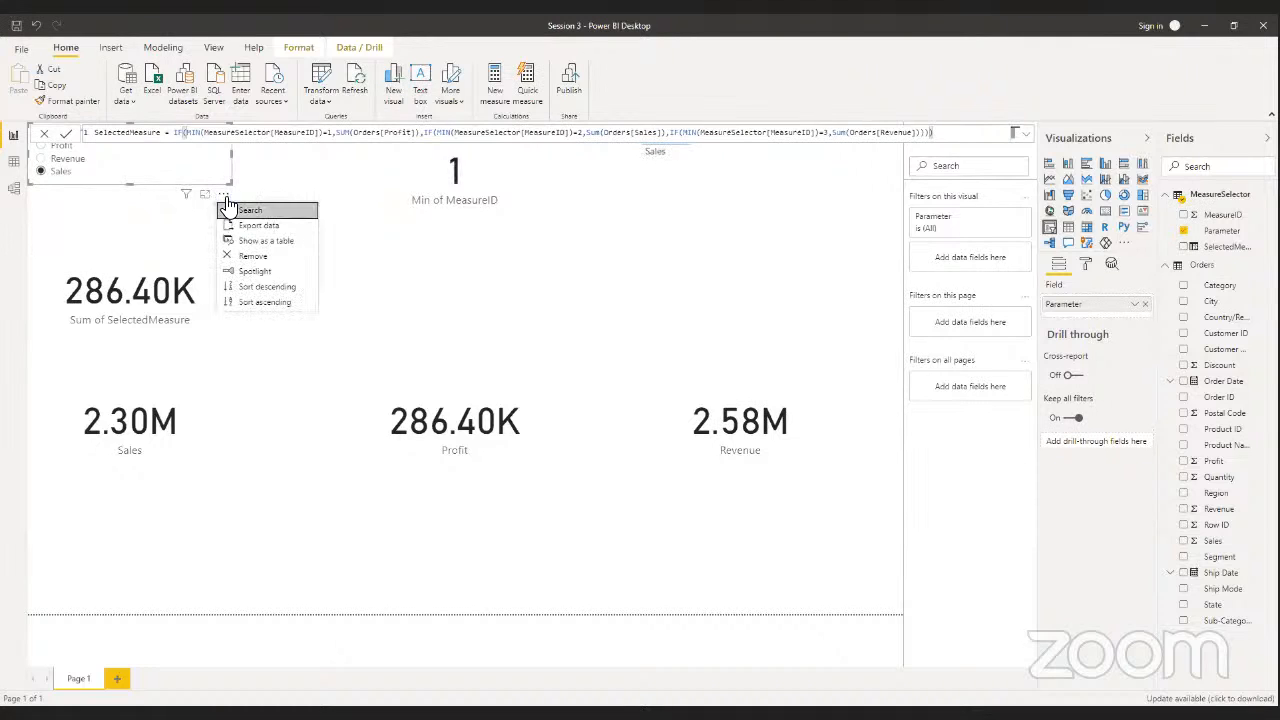
pyautogui.click(232, 258)
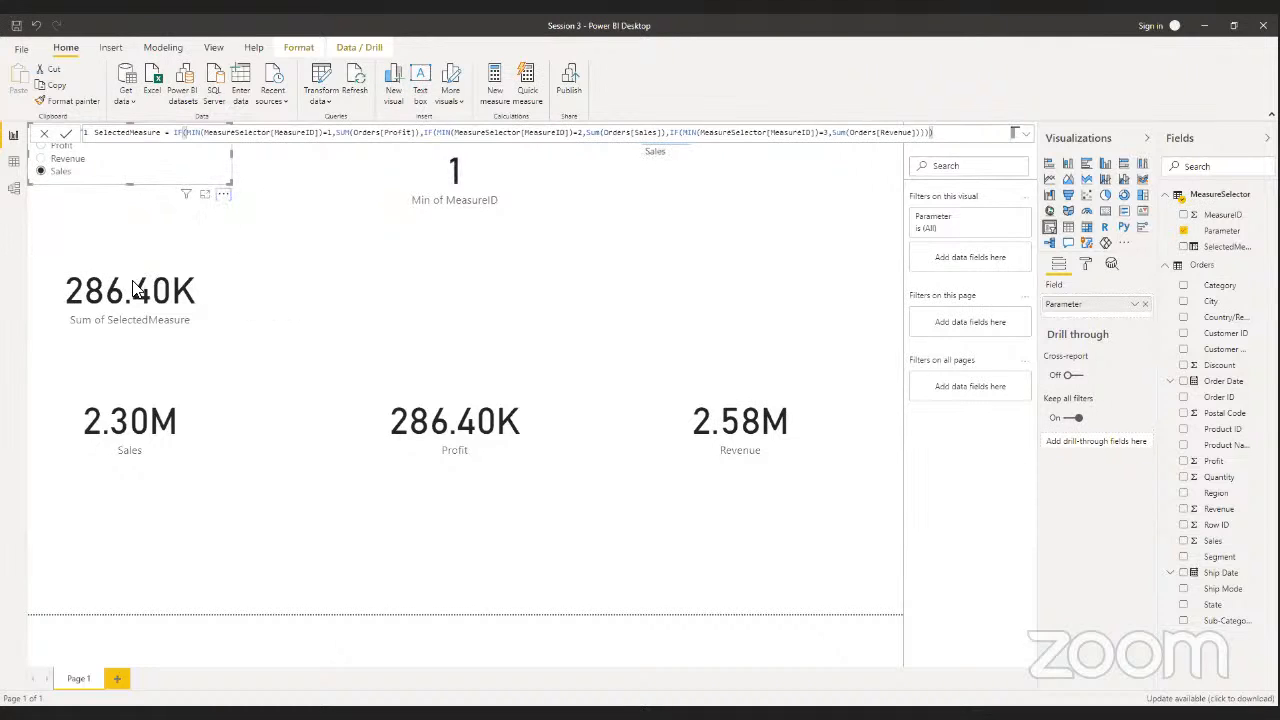
# - Remove the Min of MeasureID card and the Parameter table visual from the report page
pyautogui.click(222, 254)
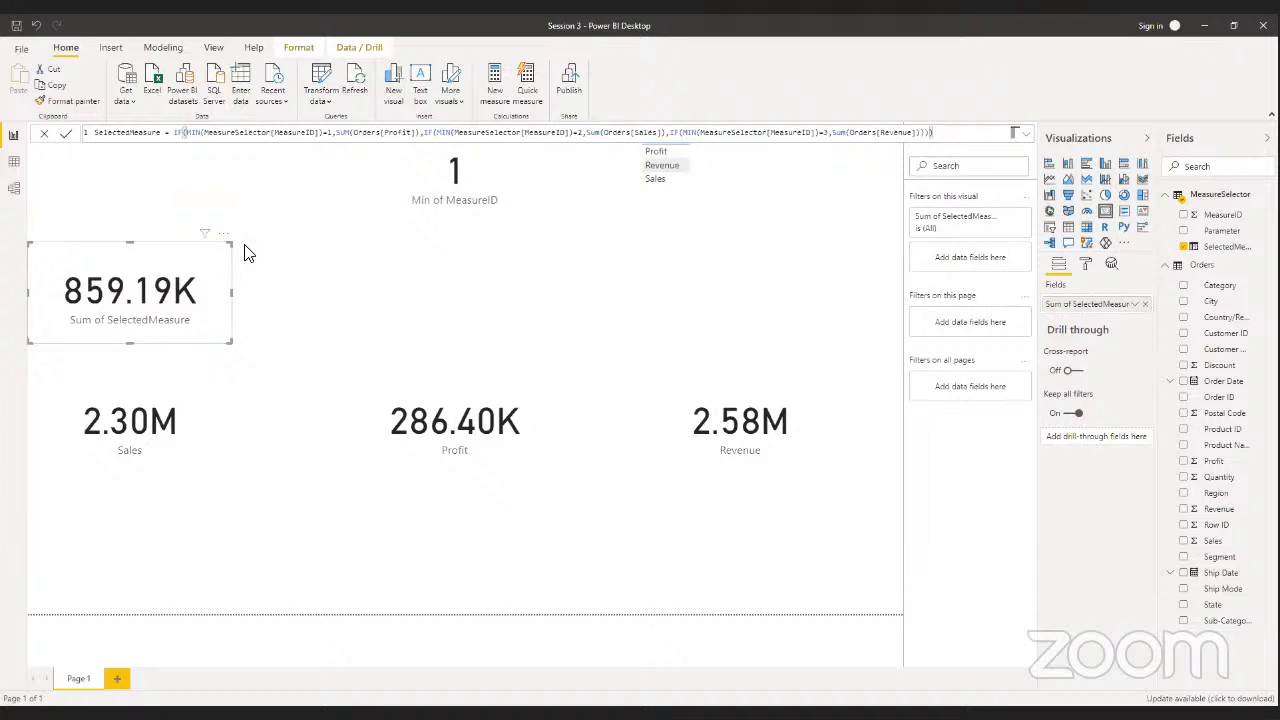
pyautogui.click(492, 177)
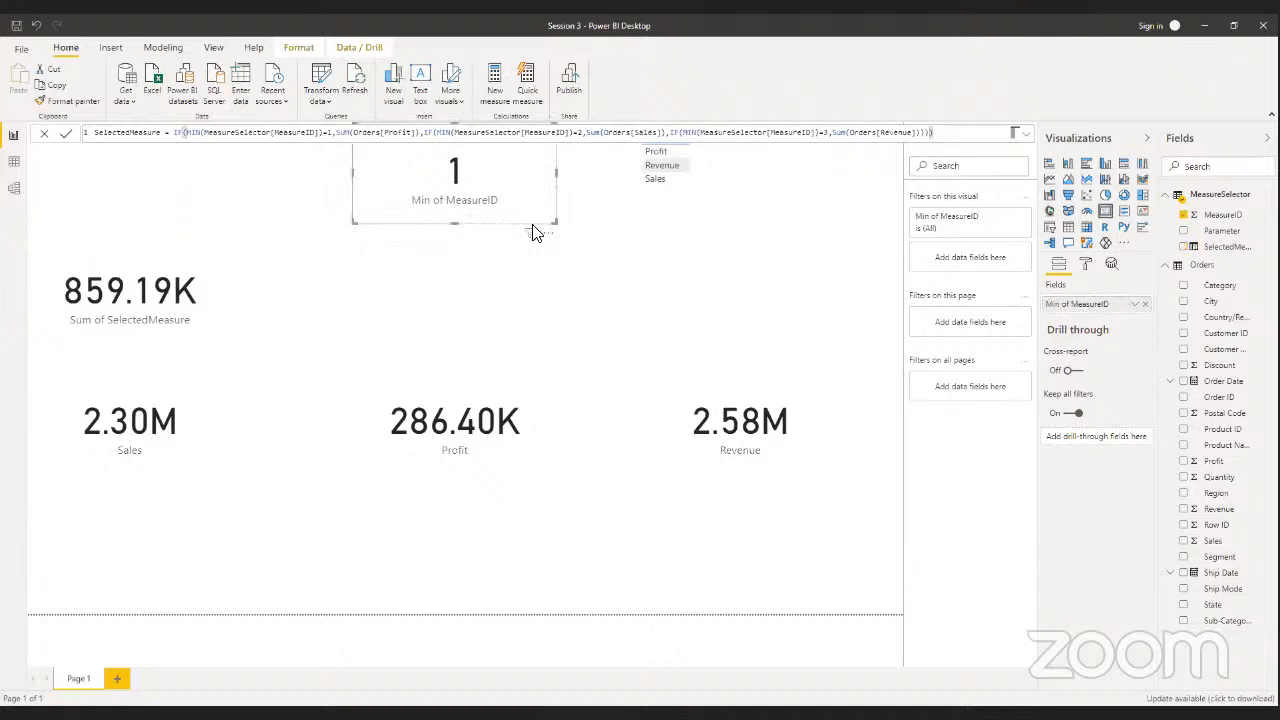
pyautogui.click(548, 235)
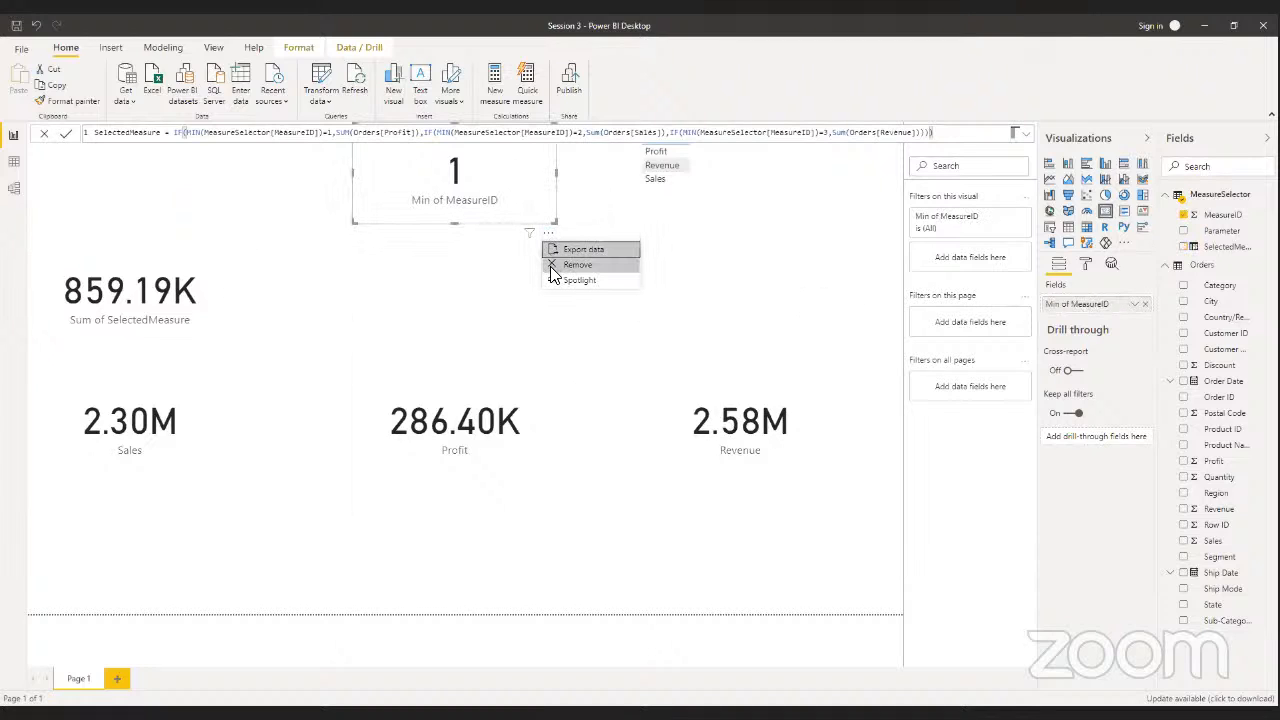
pyautogui.click(577, 265)
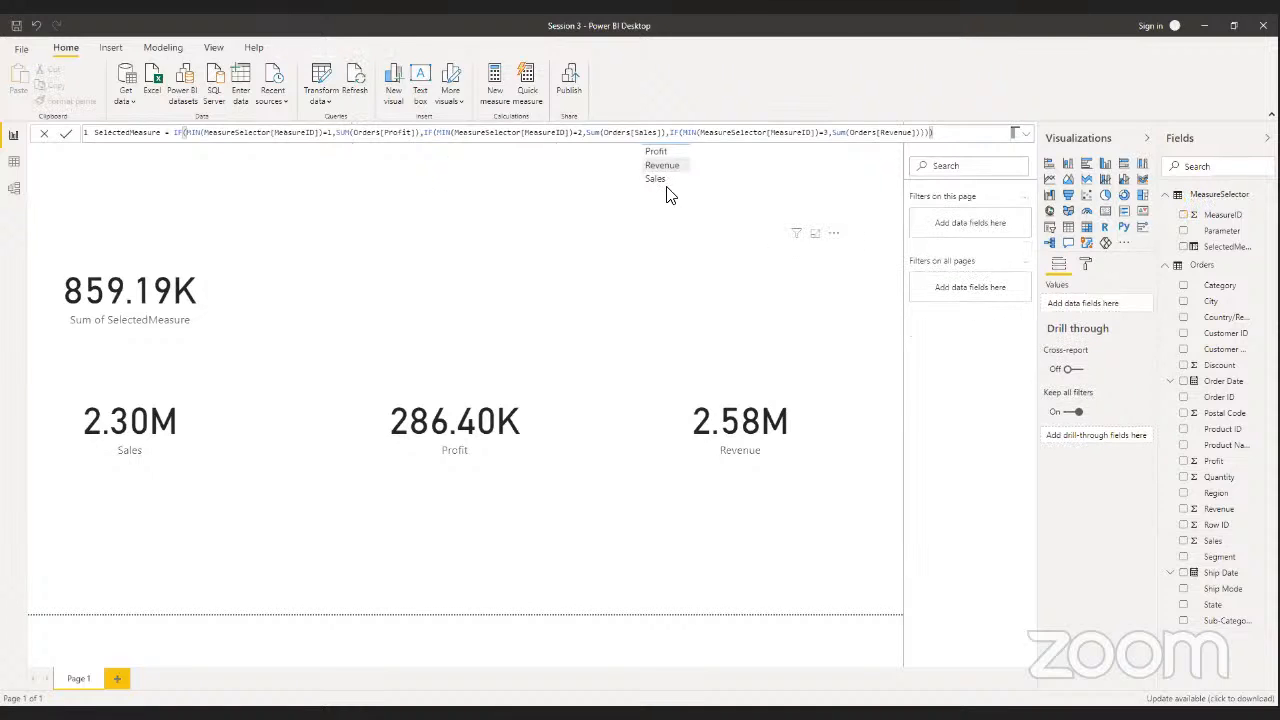
pyautogui.click(726, 208)
pyautogui.click(833, 233)
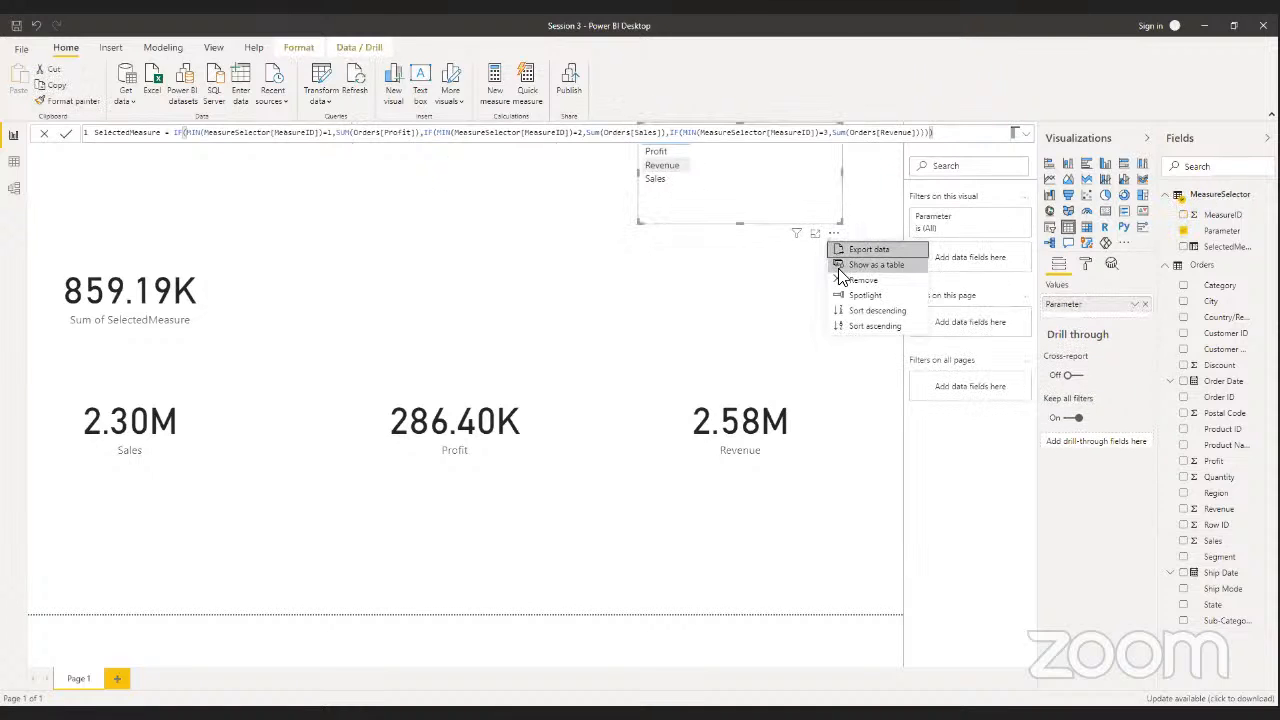
pyautogui.click(840, 279)
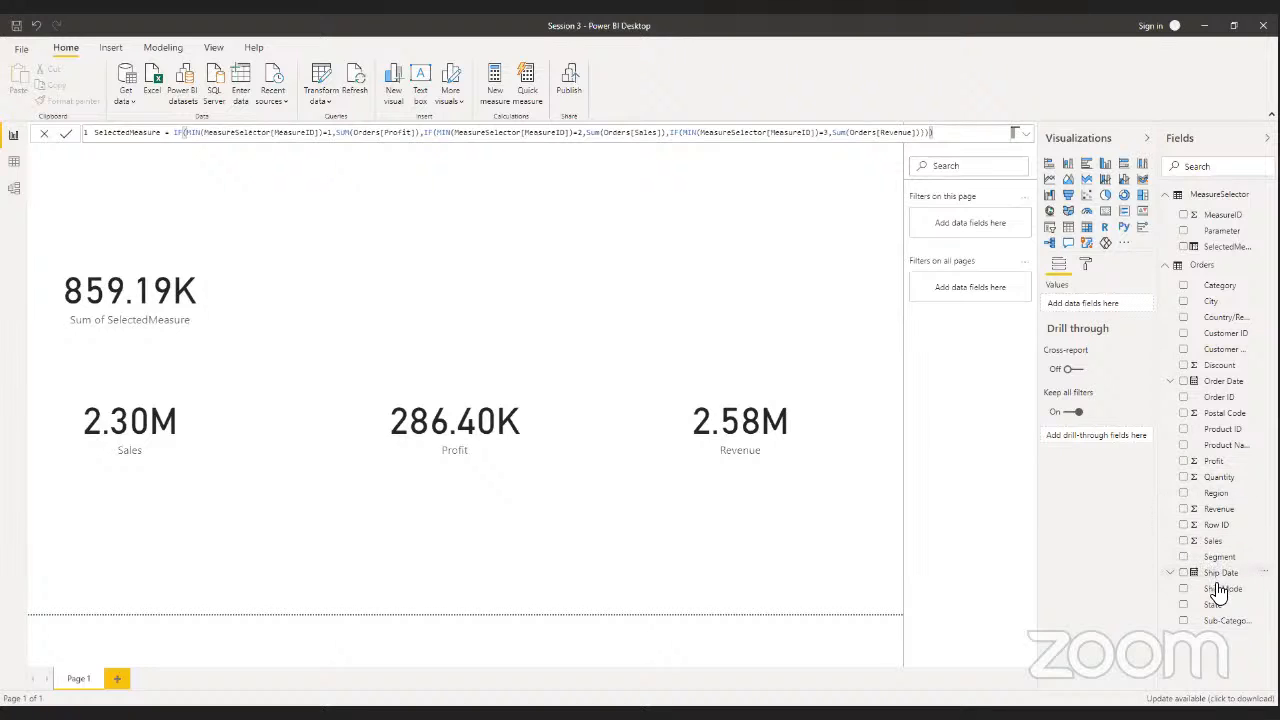
# - Remove the Sum of SelectedMeasure card from the report page
pyautogui.click(1217, 512)
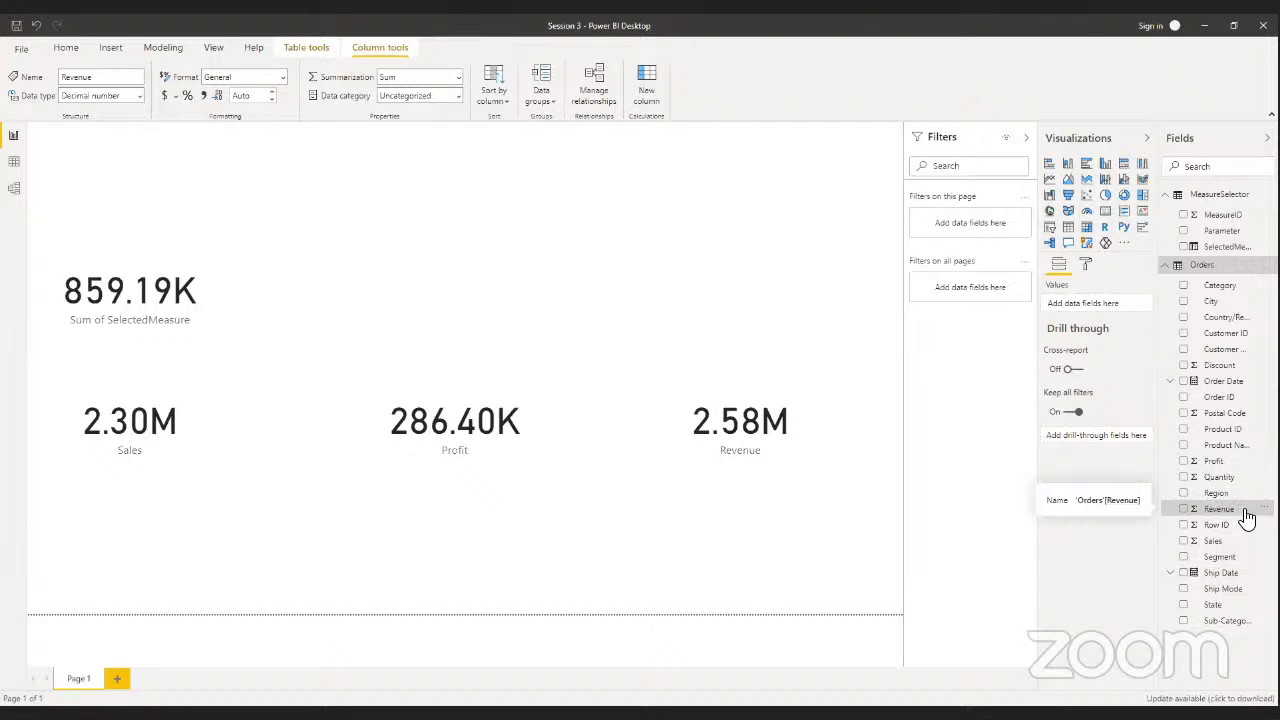
pyautogui.click(84, 318)
pyautogui.click(223, 233)
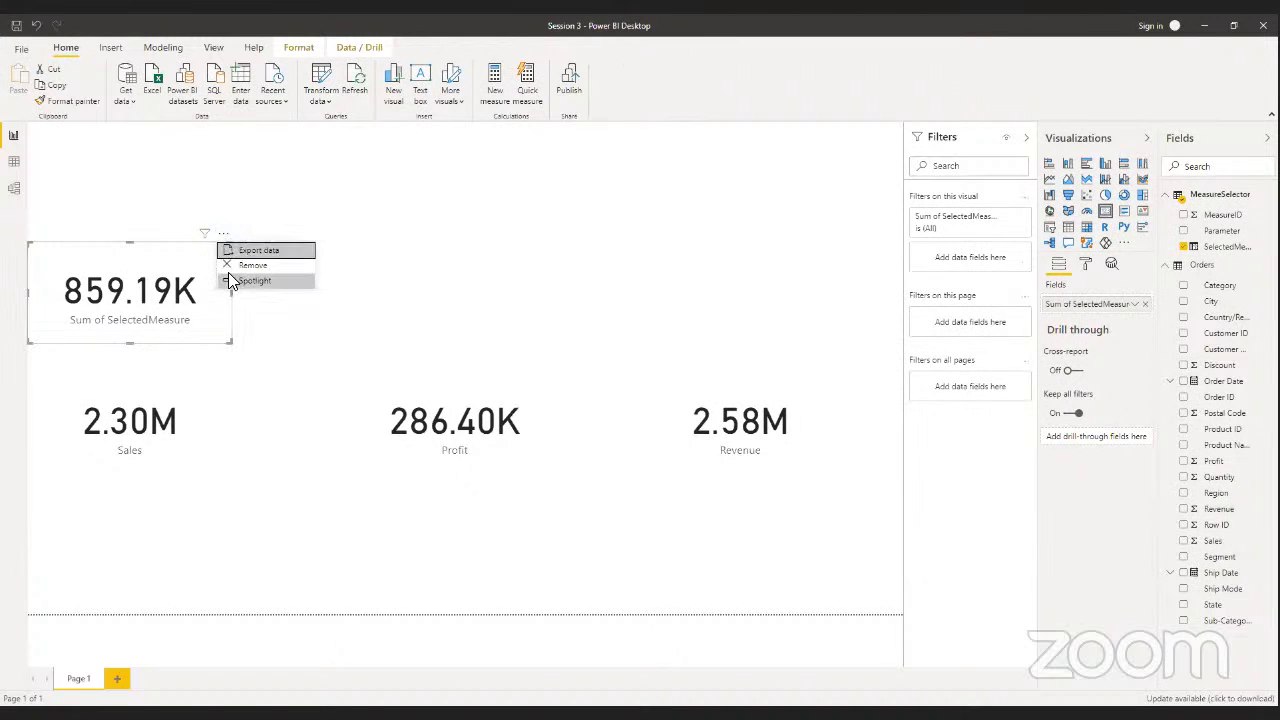
pyautogui.click(250, 265)
# - Remove the Sales, Profit and Revenue cards so the report page is empty
pyautogui.click(165, 398)
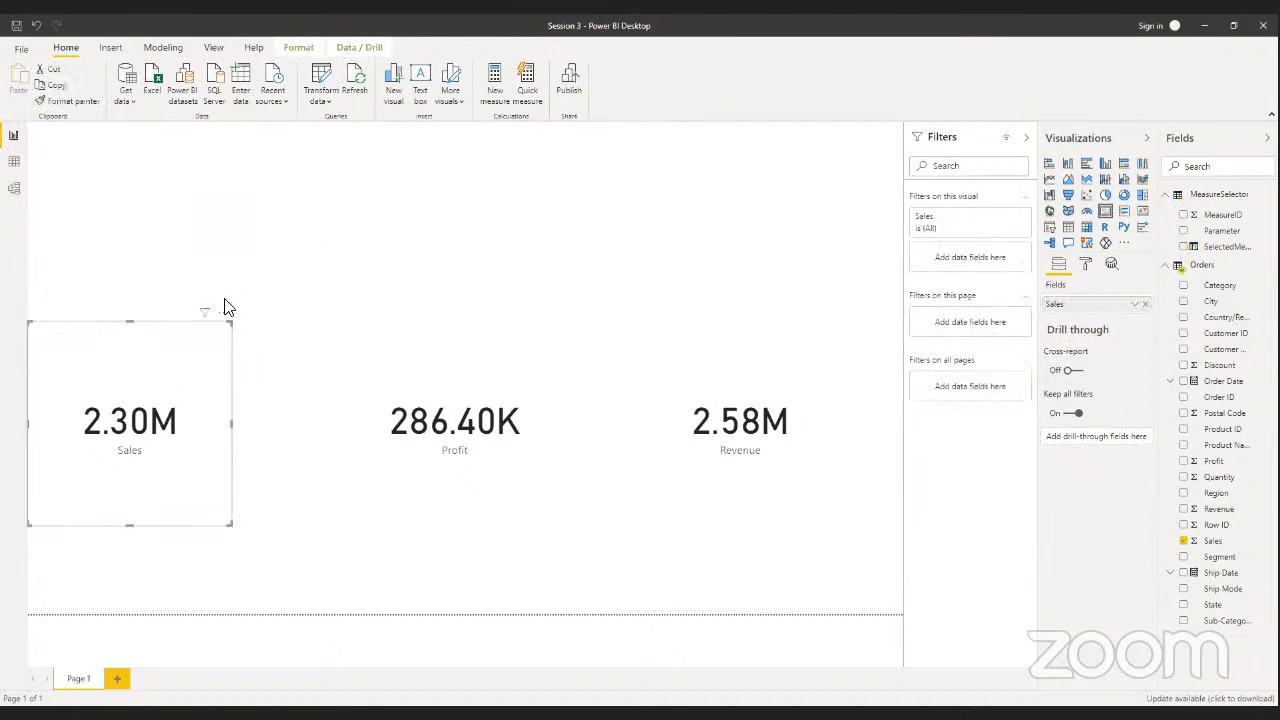
pyautogui.click(223, 314)
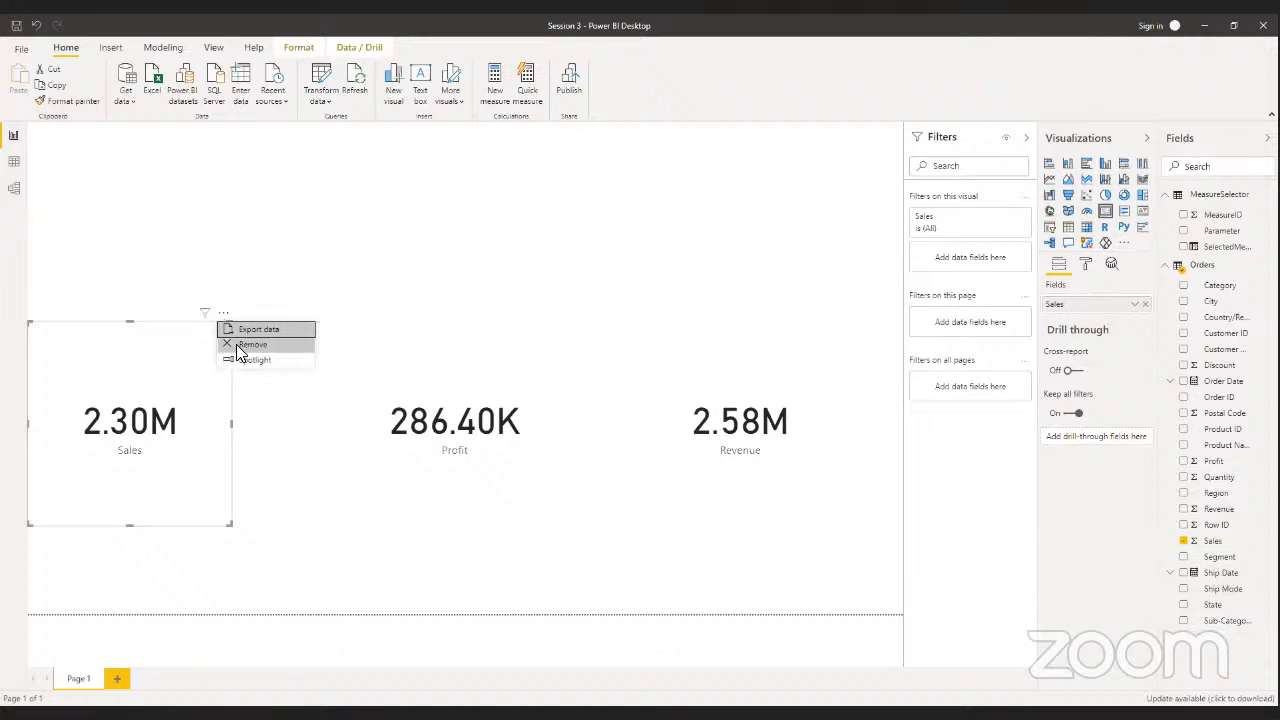
pyautogui.click(250, 344)
pyautogui.click(519, 333)
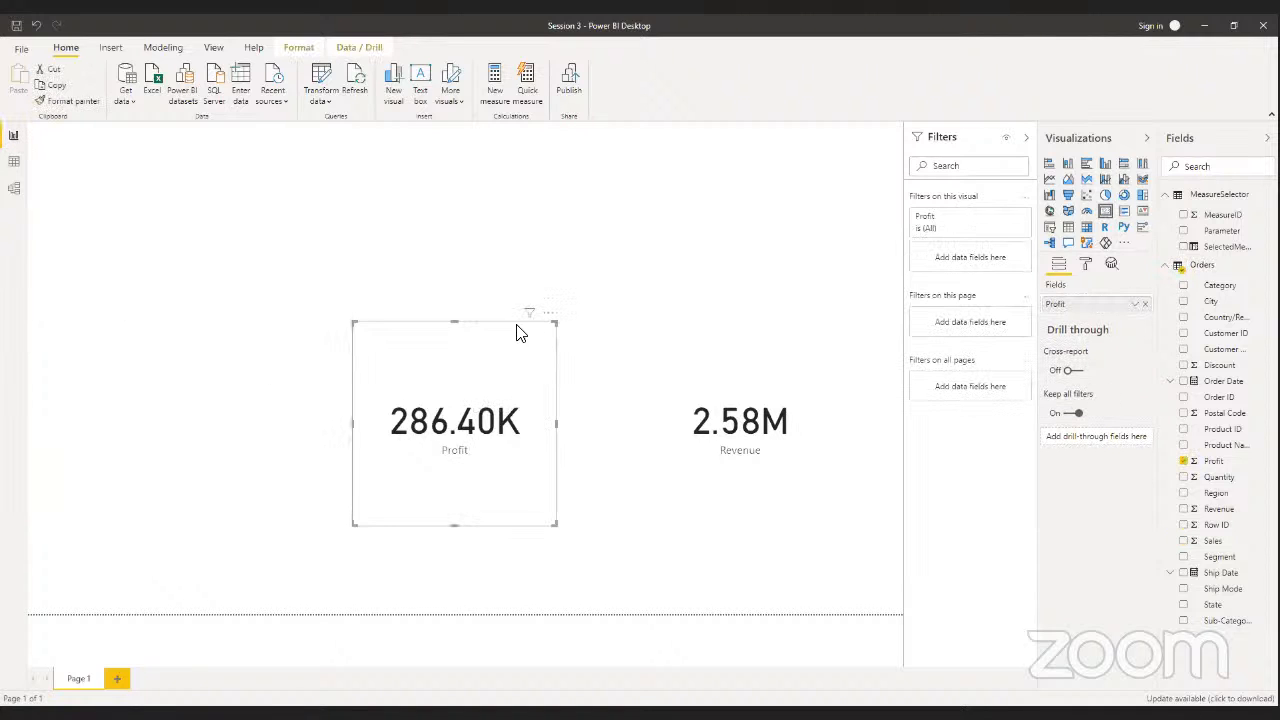
pyautogui.click(548, 313)
pyautogui.click(550, 347)
pyautogui.click(740, 395)
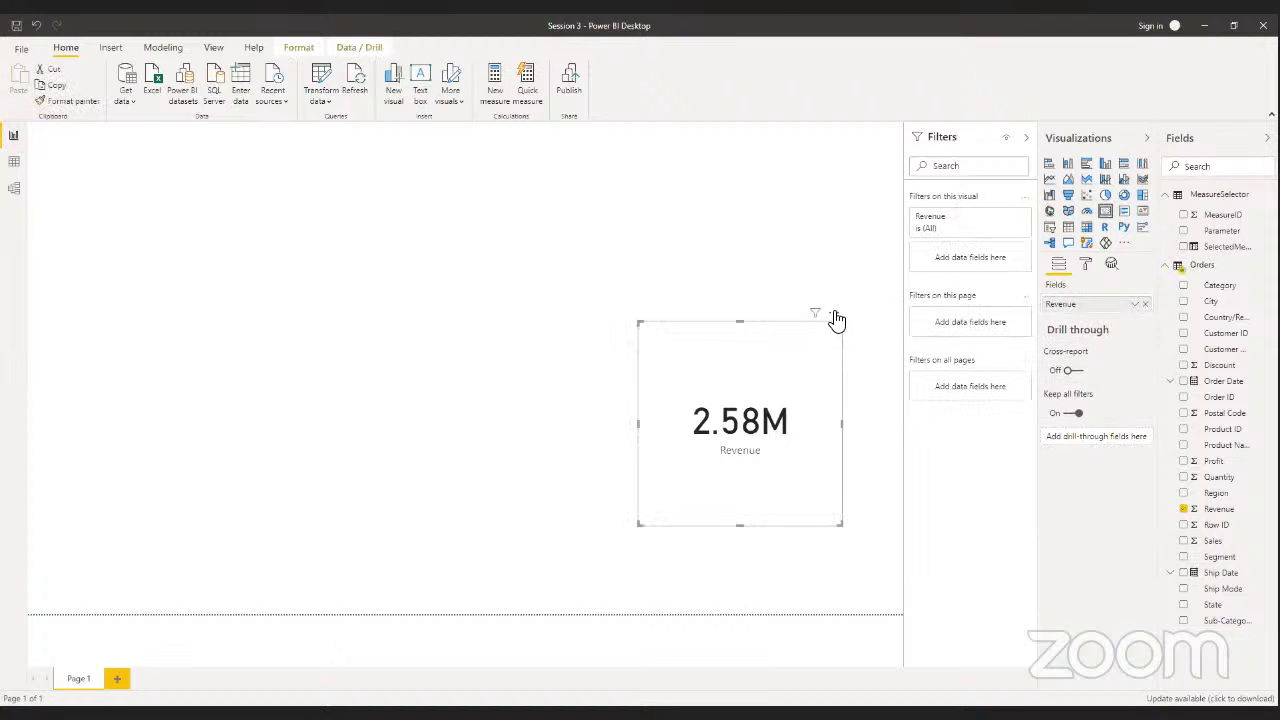
pyautogui.click(836, 316)
pyautogui.click(839, 348)
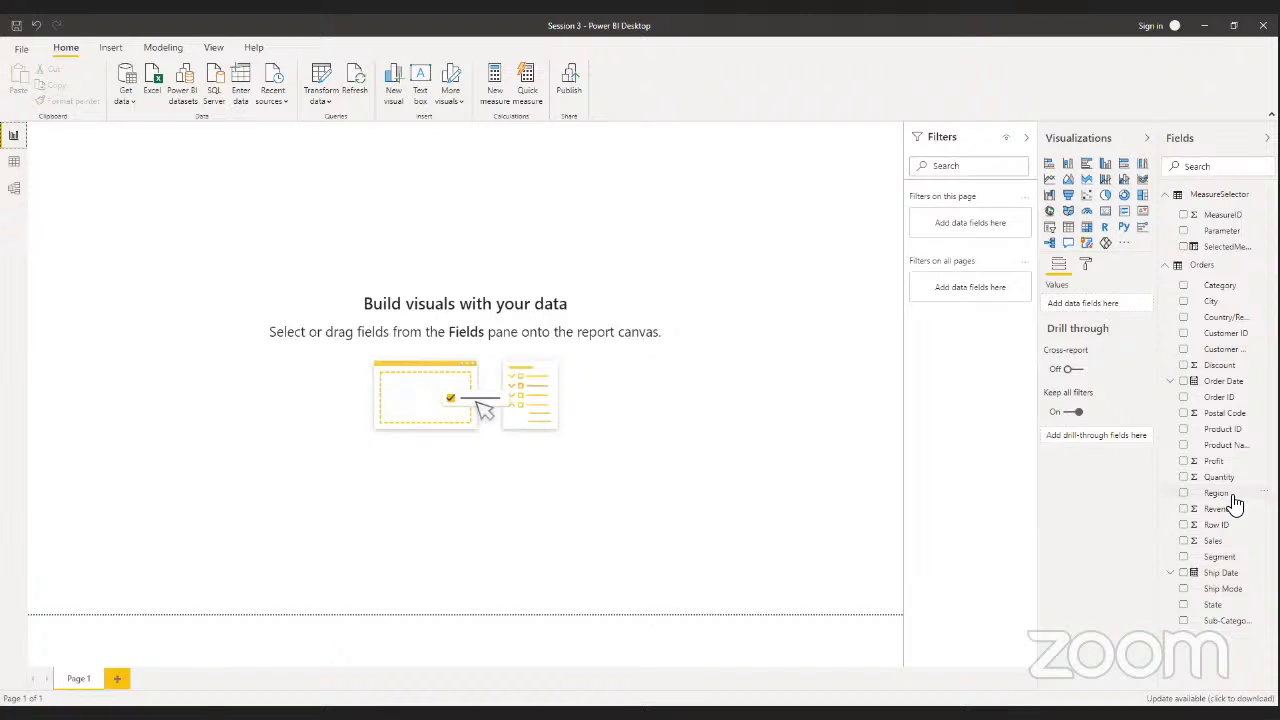
# - Create a column chart of Revenue by Order Date, place it in the lower part of the page, and widen it
pyautogui.moveTo(1223, 508); pyautogui.dragTo(324, 248)
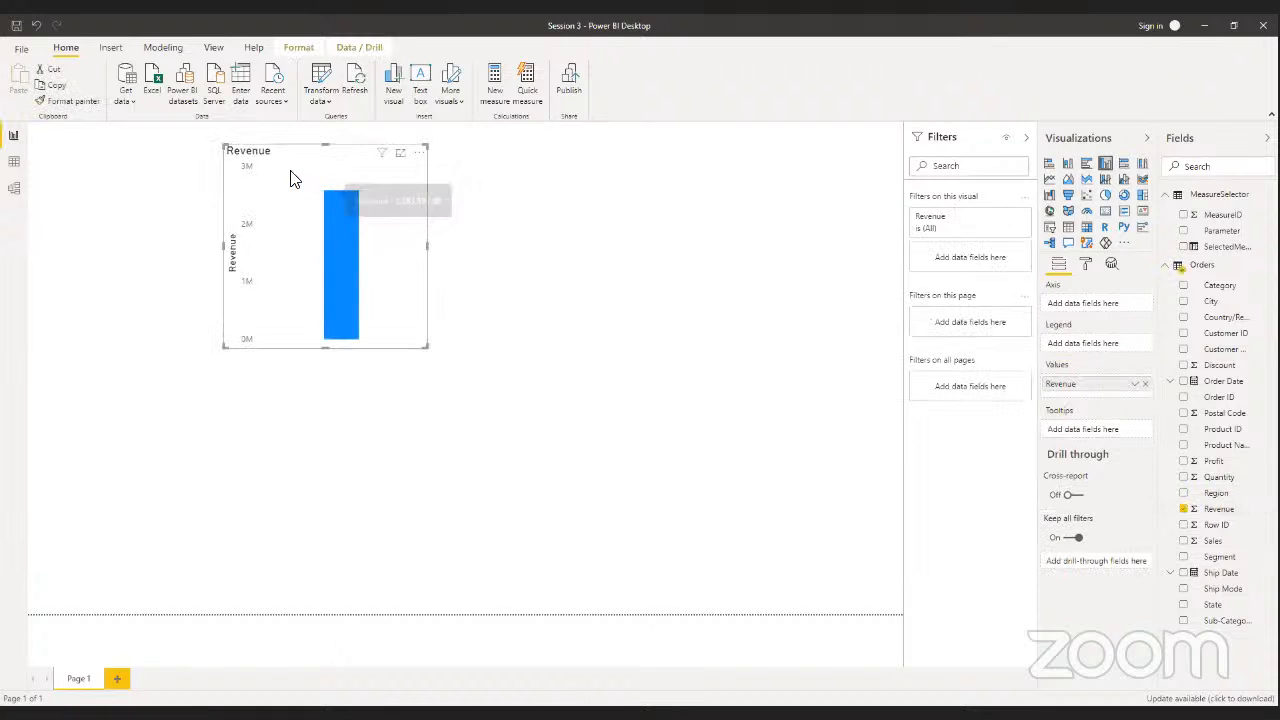
pyautogui.moveTo(290, 178); pyautogui.dragTo(196, 364)
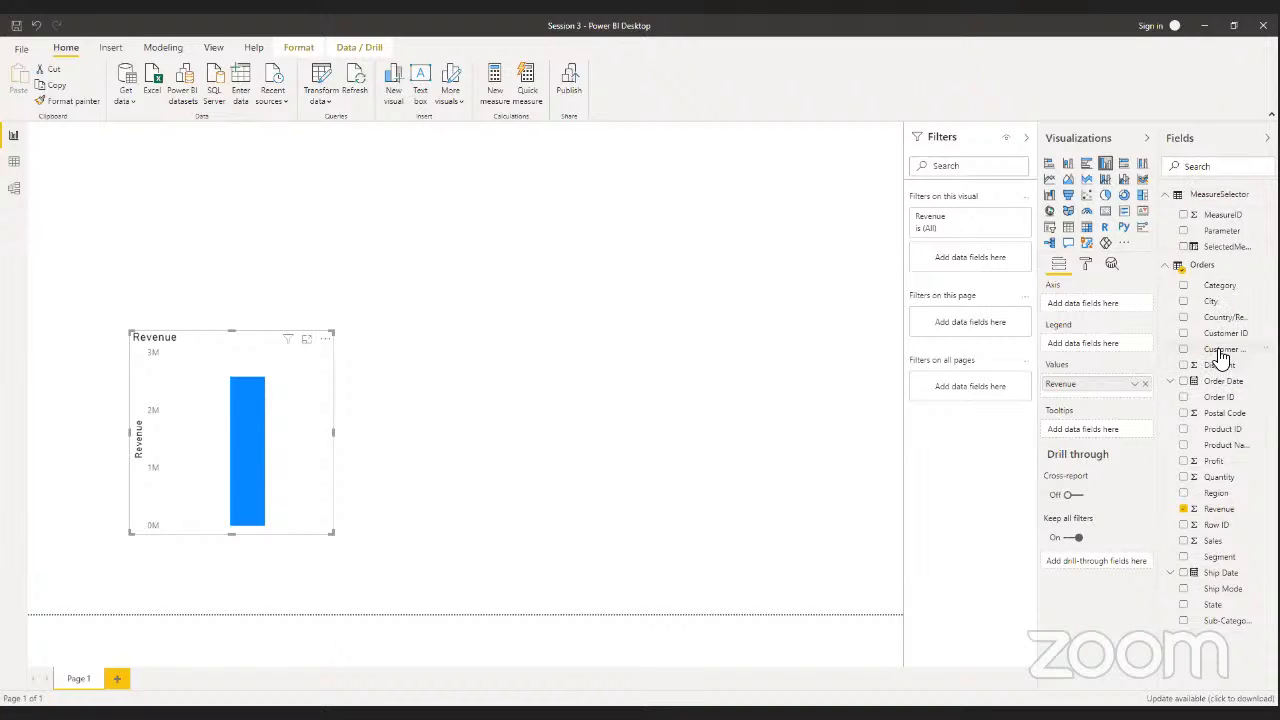
pyautogui.moveTo(1220, 383); pyautogui.dragTo(1085, 305)
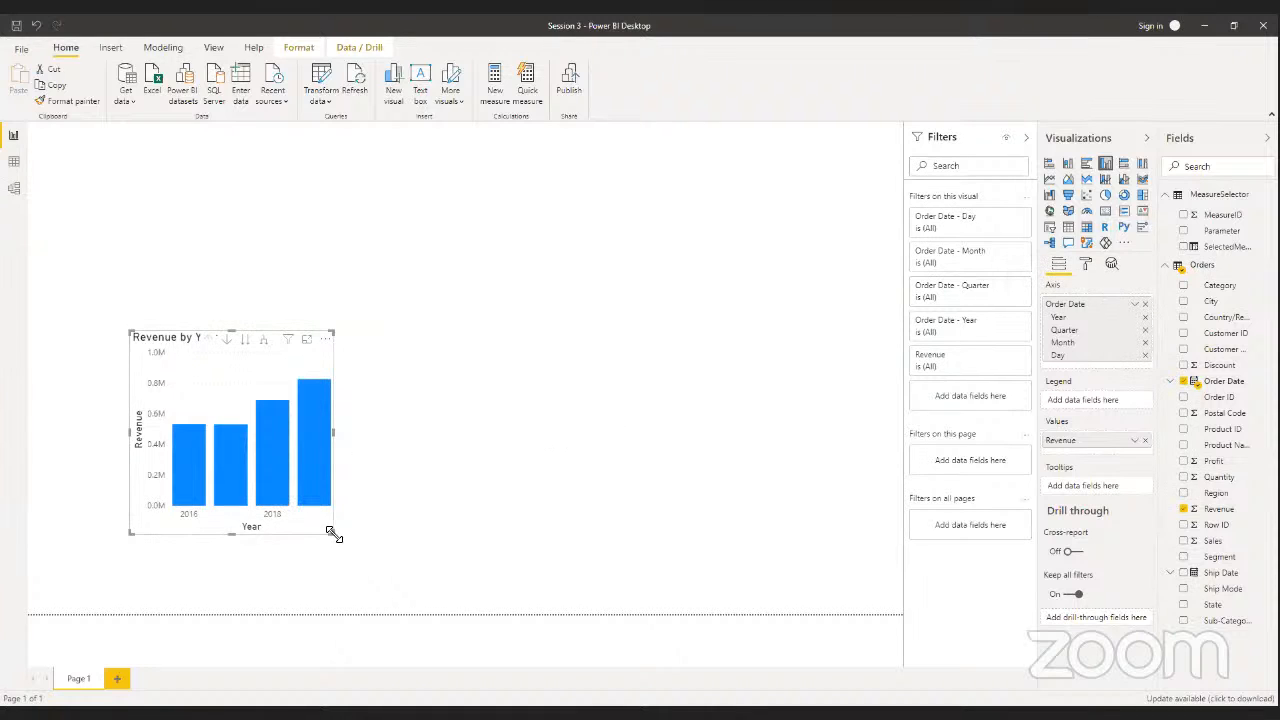
pyautogui.moveTo(333, 533); pyautogui.dragTo(531, 543)
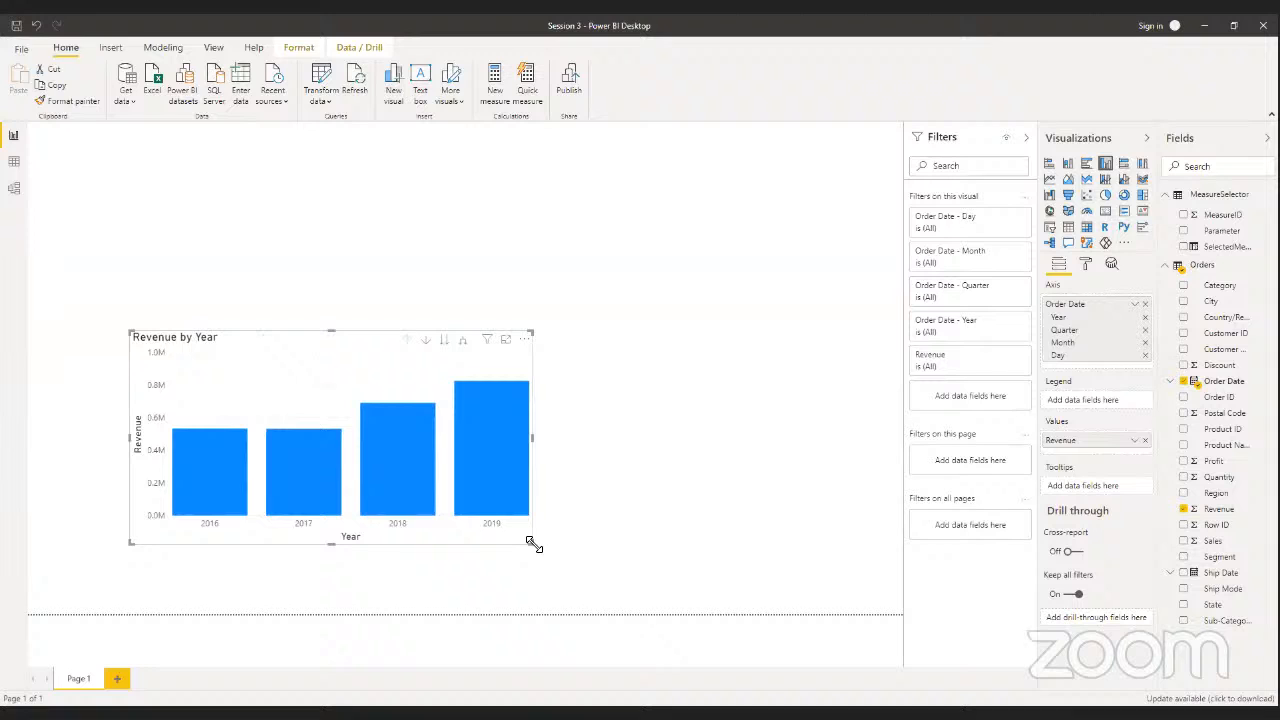
pyautogui.click(1049, 228)
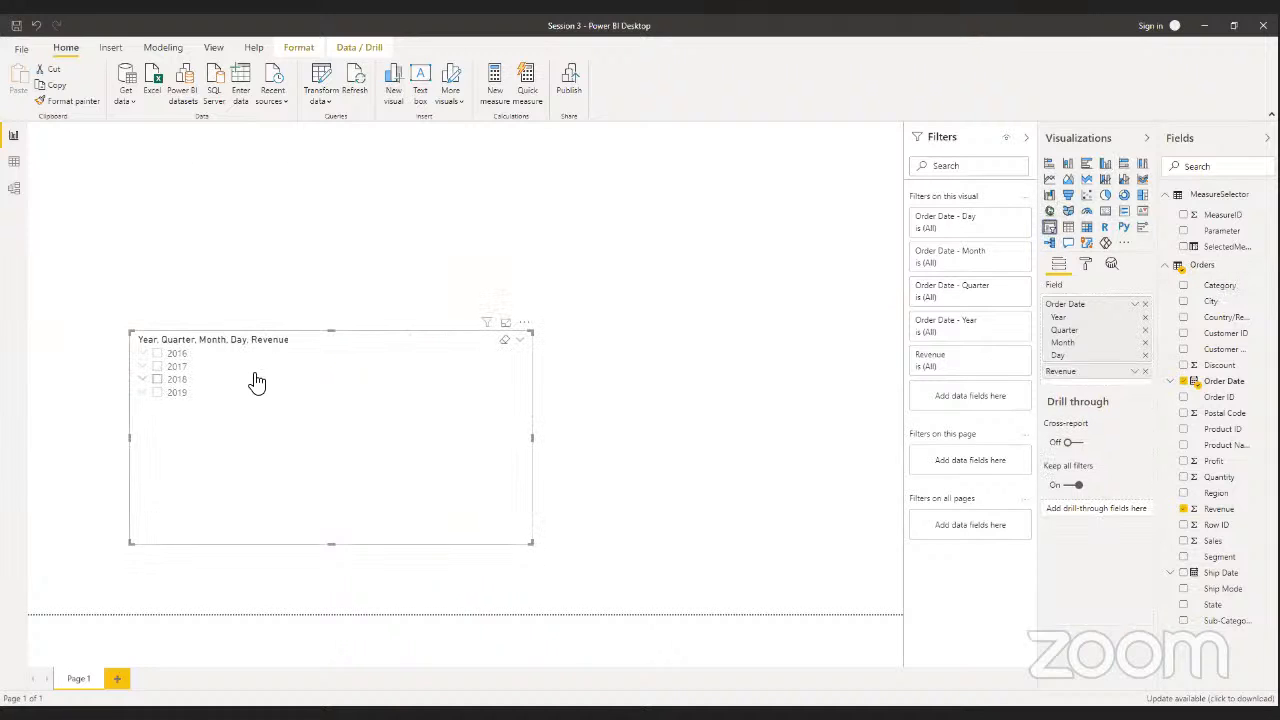
pyautogui.hotkey('ctrl', 'z')
pyautogui.click(294, 189)
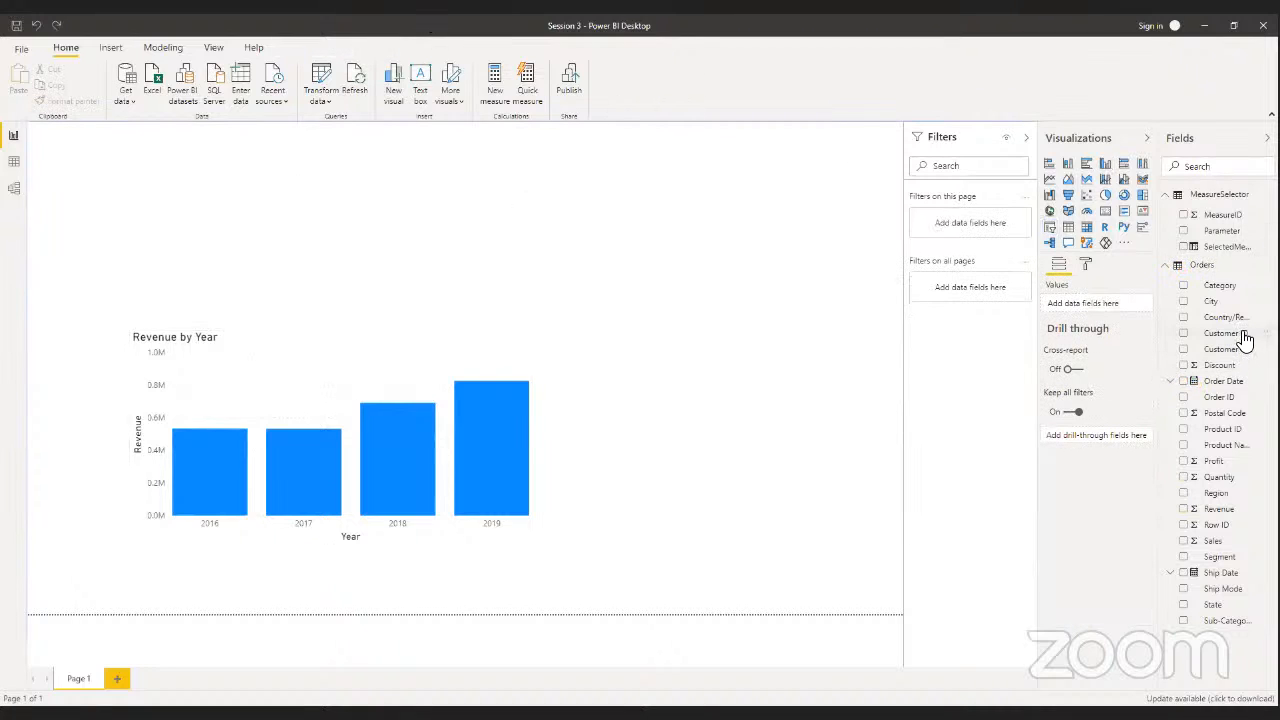
# - Add a separate visual for Order Date, shrink it to a small strip, and place it in the page's upper-left corner
pyautogui.moveTo(1232, 383); pyautogui.dragTo(300, 190)
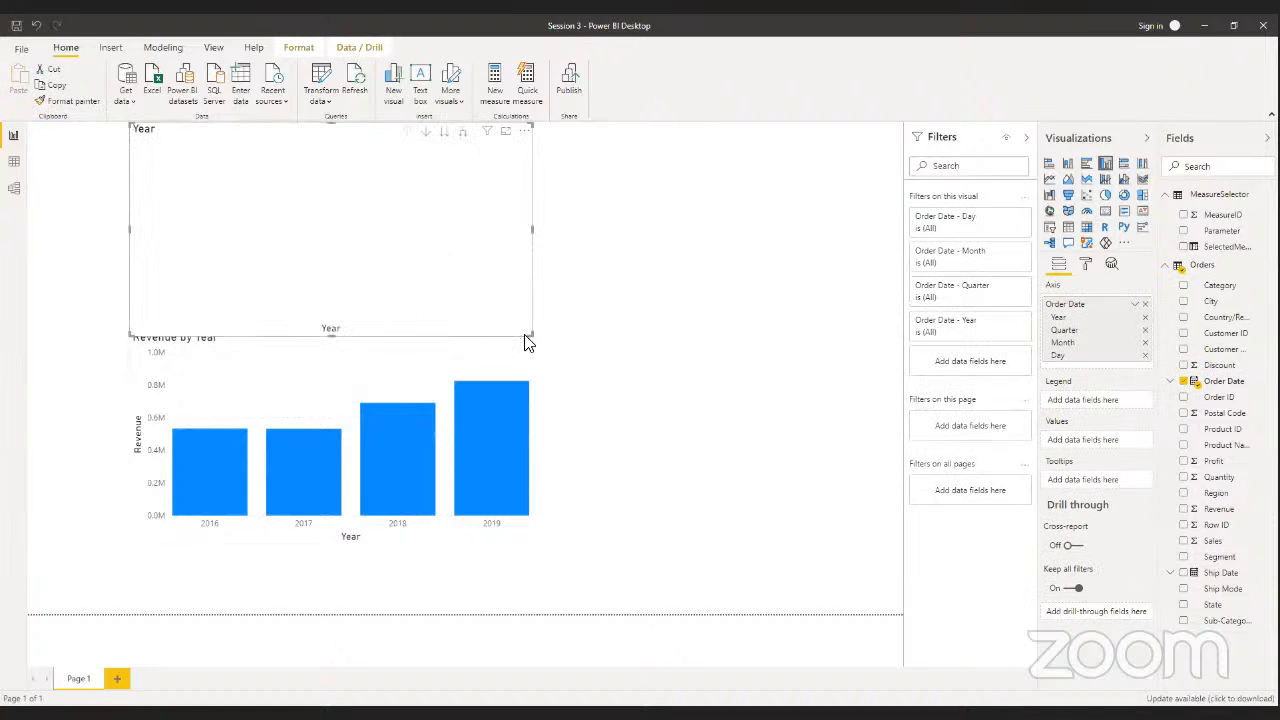
pyautogui.moveTo(531, 333); pyautogui.dragTo(312, 158)
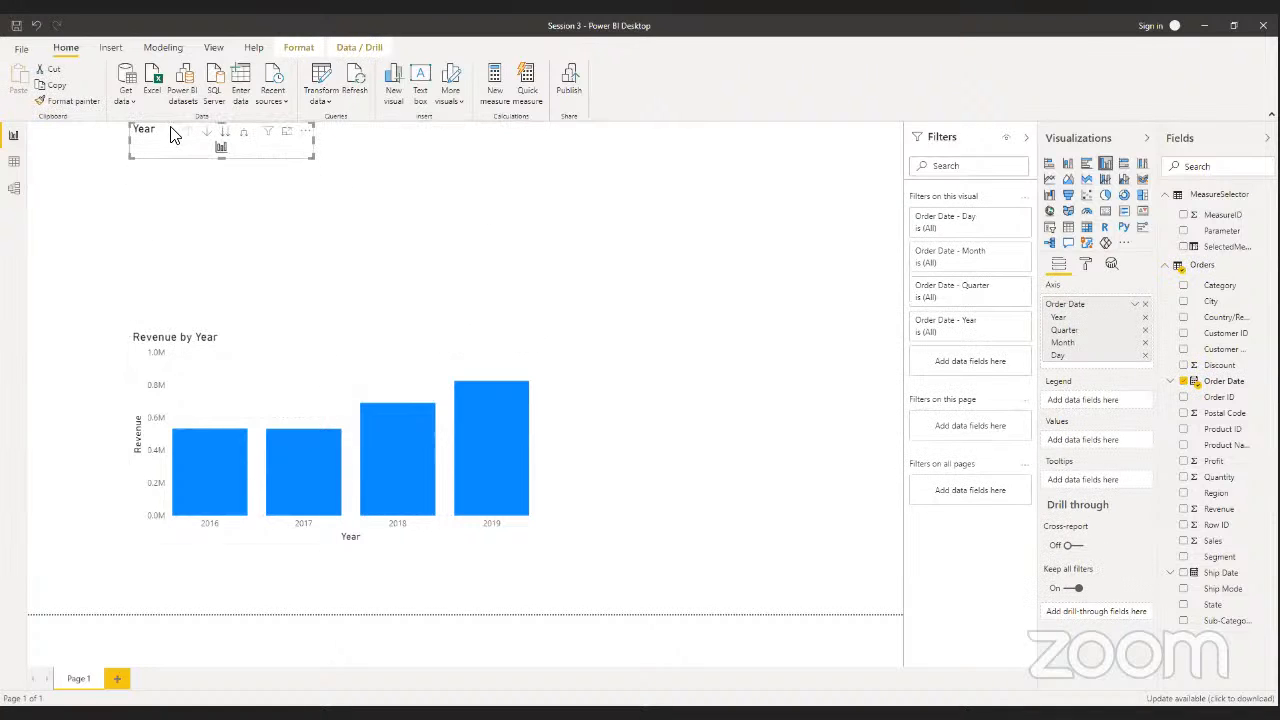
pyautogui.moveTo(171, 133); pyautogui.dragTo(71, 176)
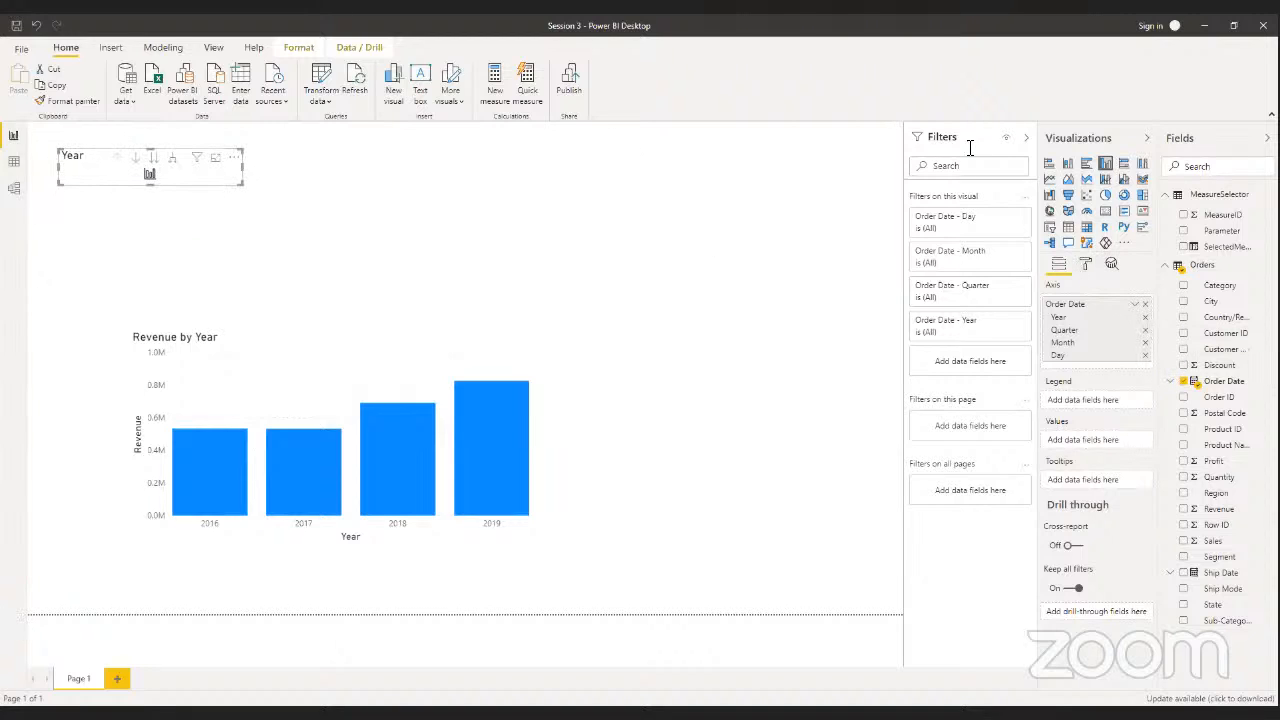
# - Convert the Order Date visual into a slicer and turn on Single select in its selection controls
pyautogui.click(1050, 228)
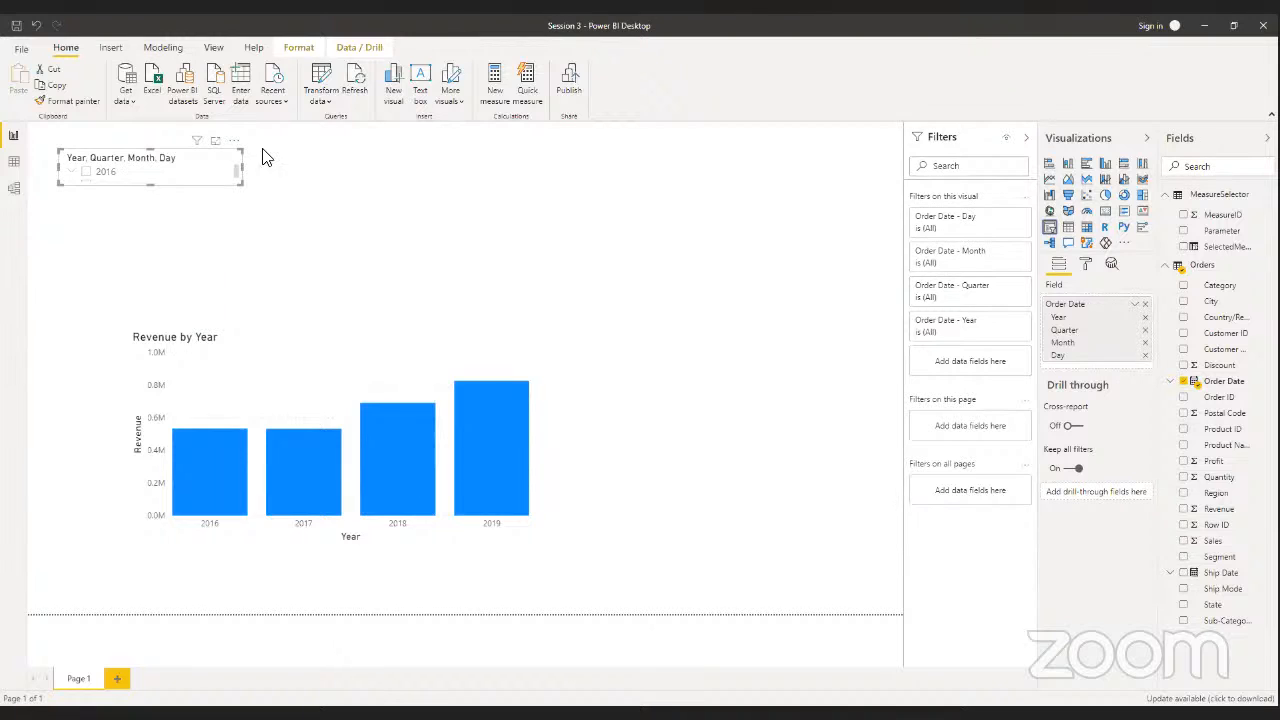
pyautogui.click(1085, 264)
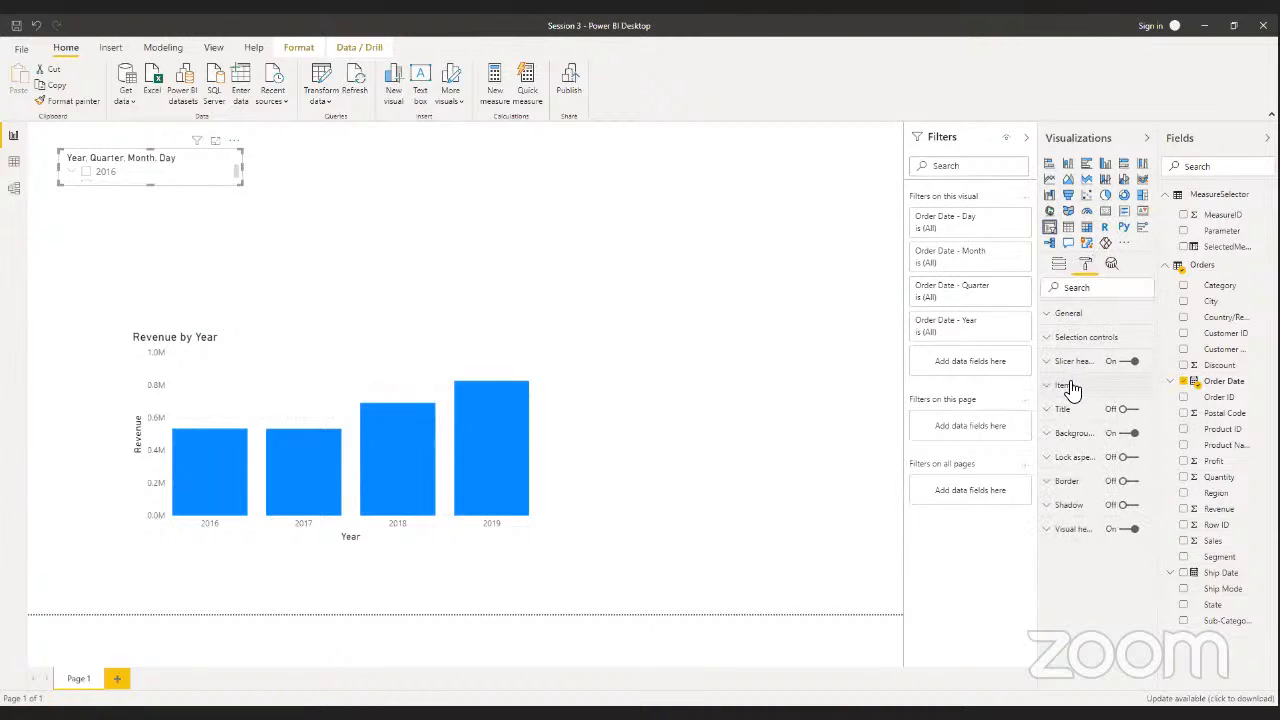
pyautogui.click(1070, 316)
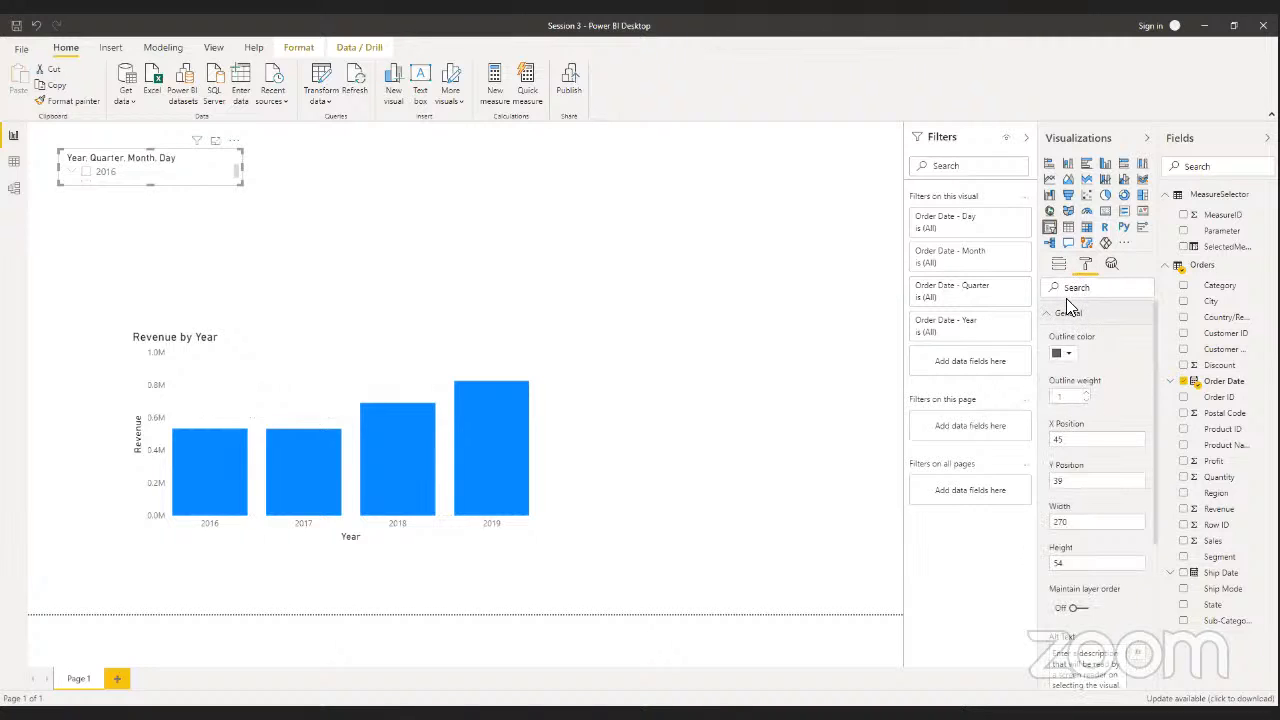
pyautogui.click(1068, 312)
pyautogui.click(1068, 338)
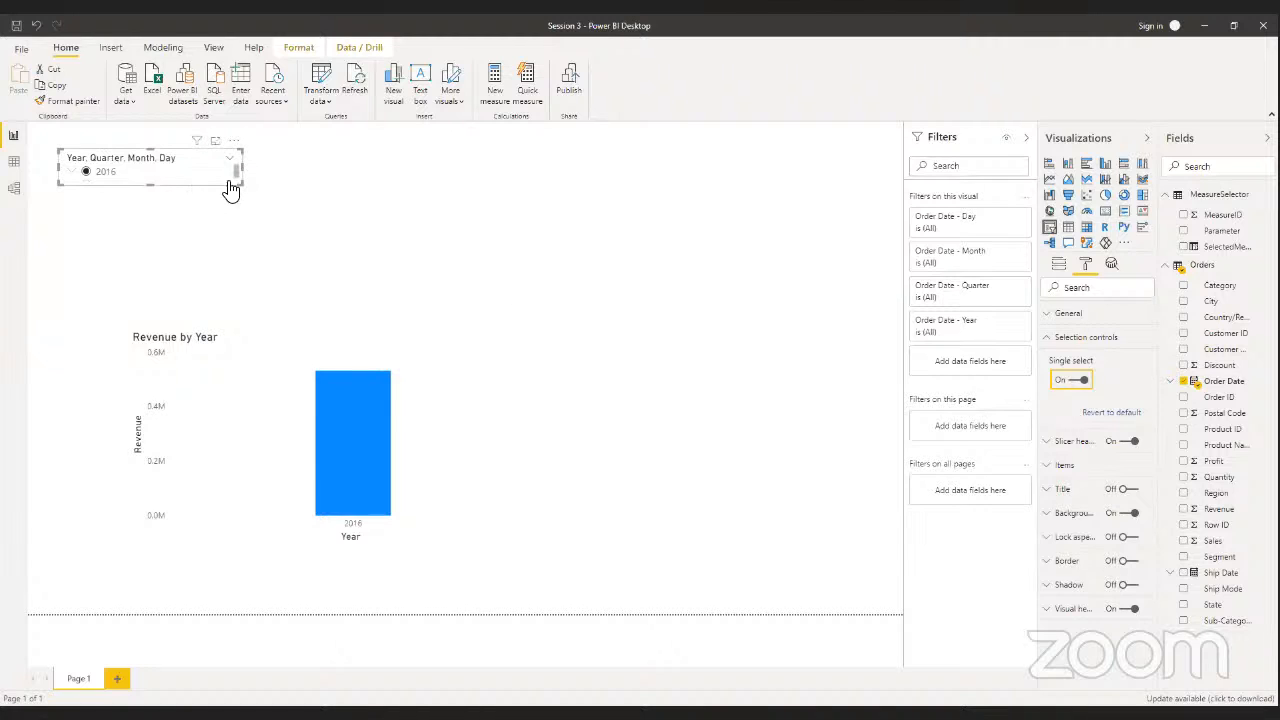
# - Enlarge the Order Date slicer to about 595 wide by 89 high and select 2017 in it
pyautogui.moveTo(240, 190); pyautogui.dragTo(465, 189)
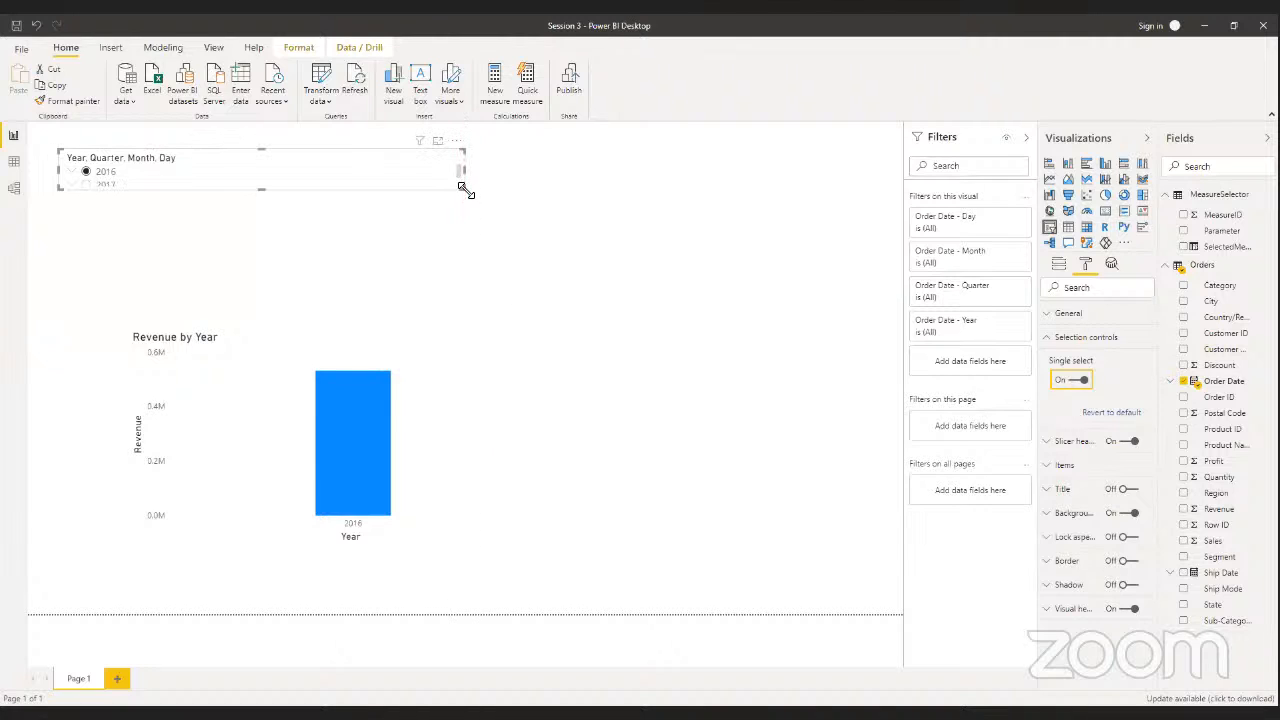
pyautogui.click(456, 142)
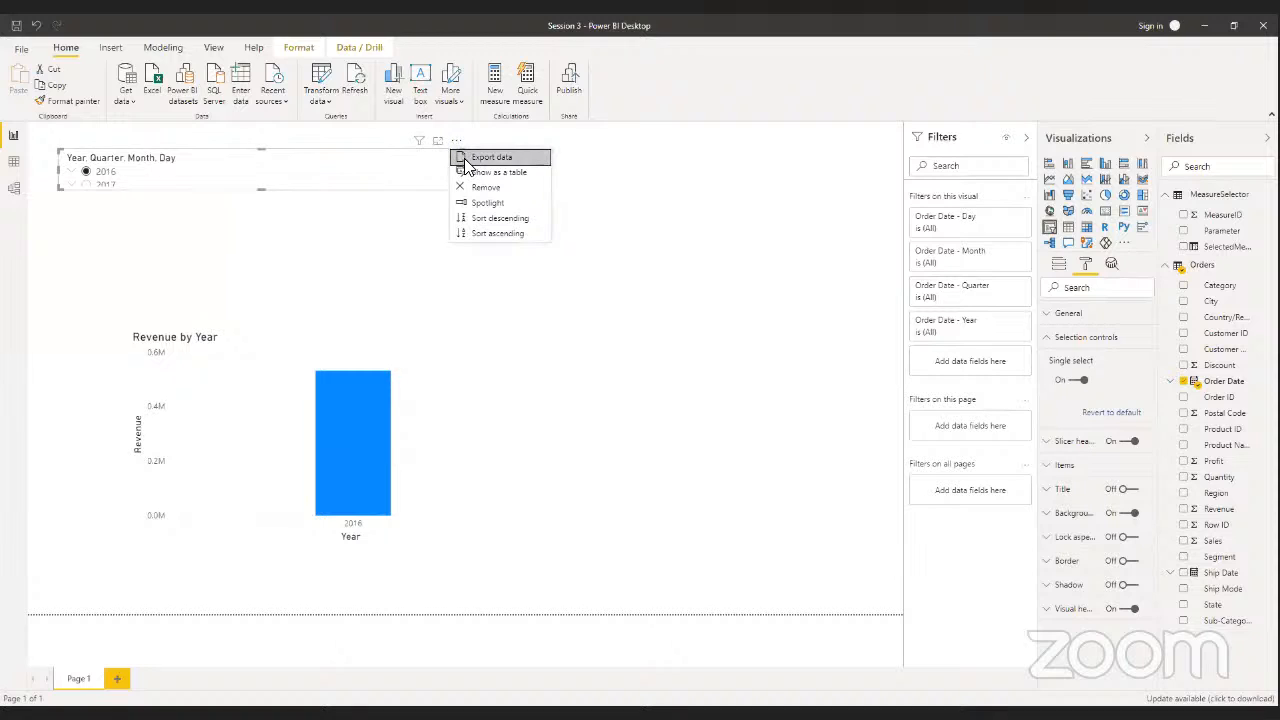
pyautogui.click(500, 218)
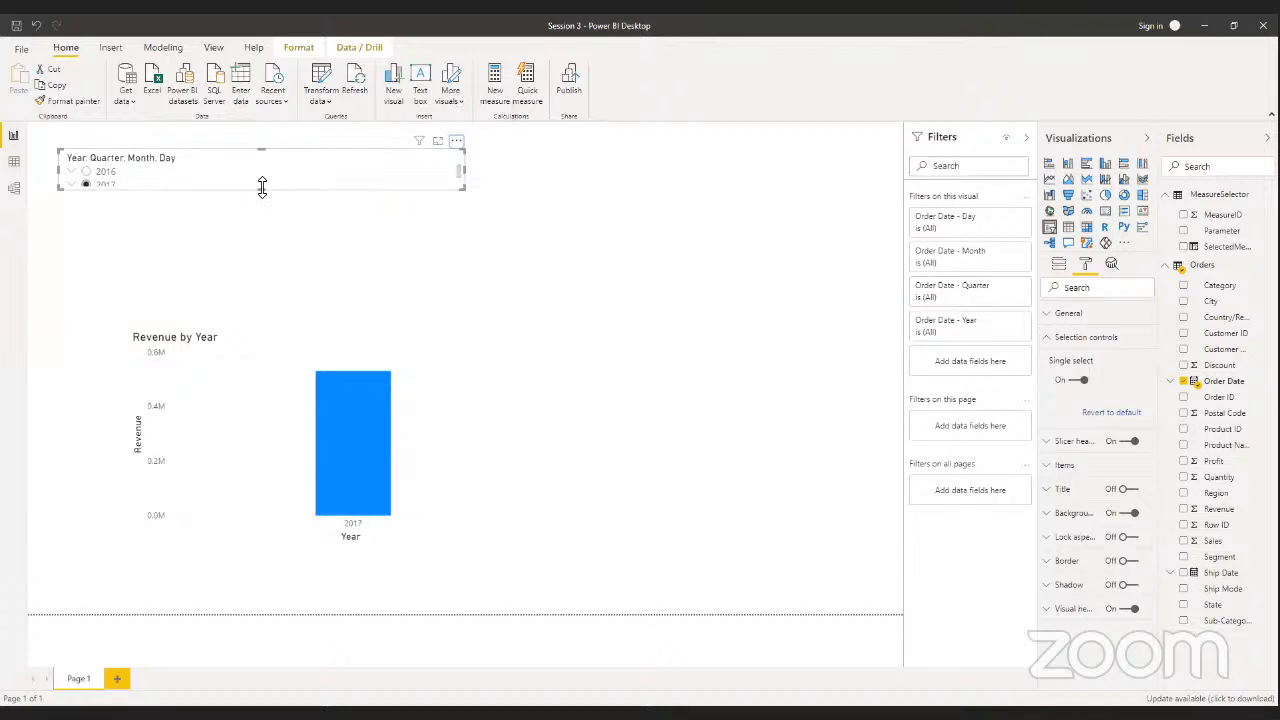
pyautogui.moveTo(262, 188); pyautogui.dragTo(257, 210)
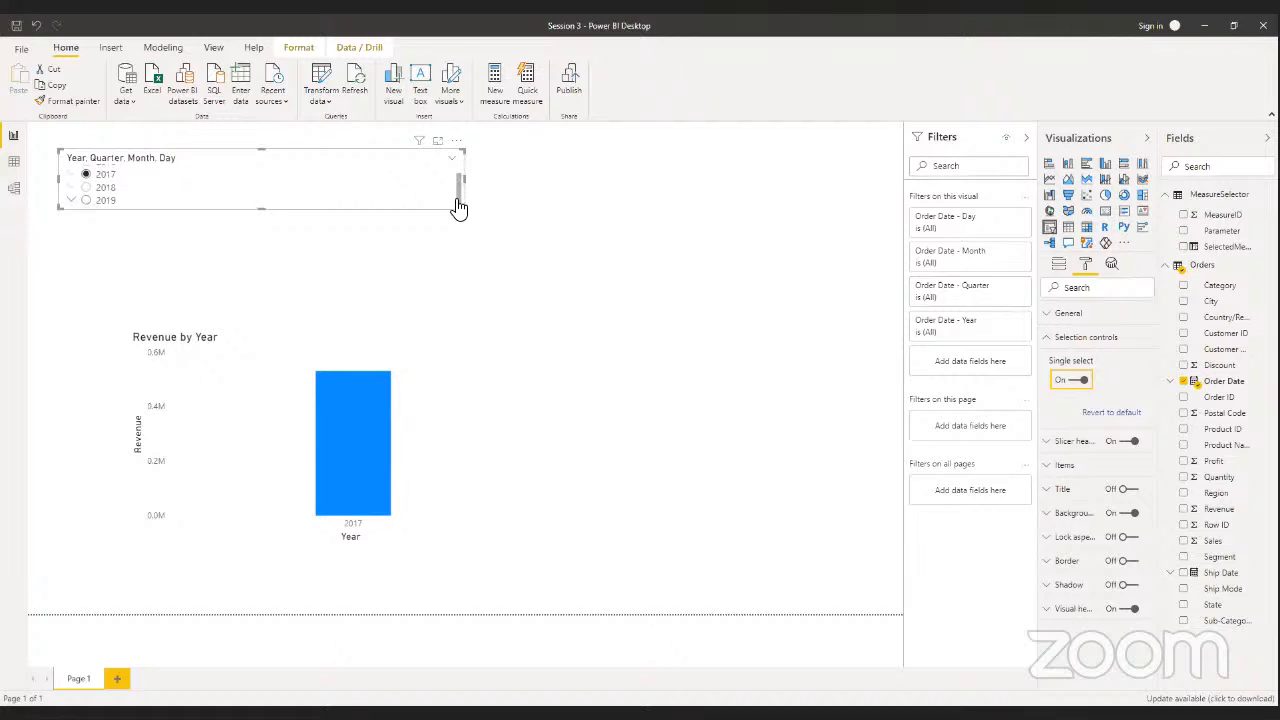
pyautogui.click(456, 141)
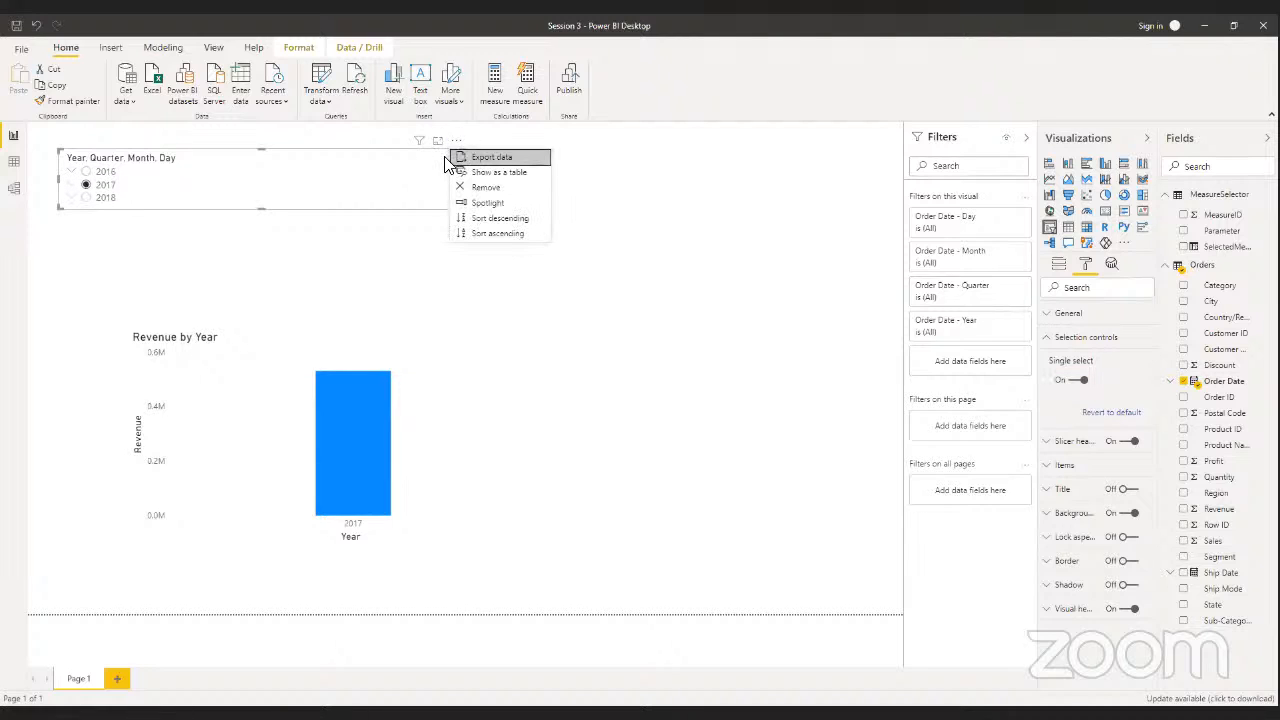
pyautogui.click(1062, 315)
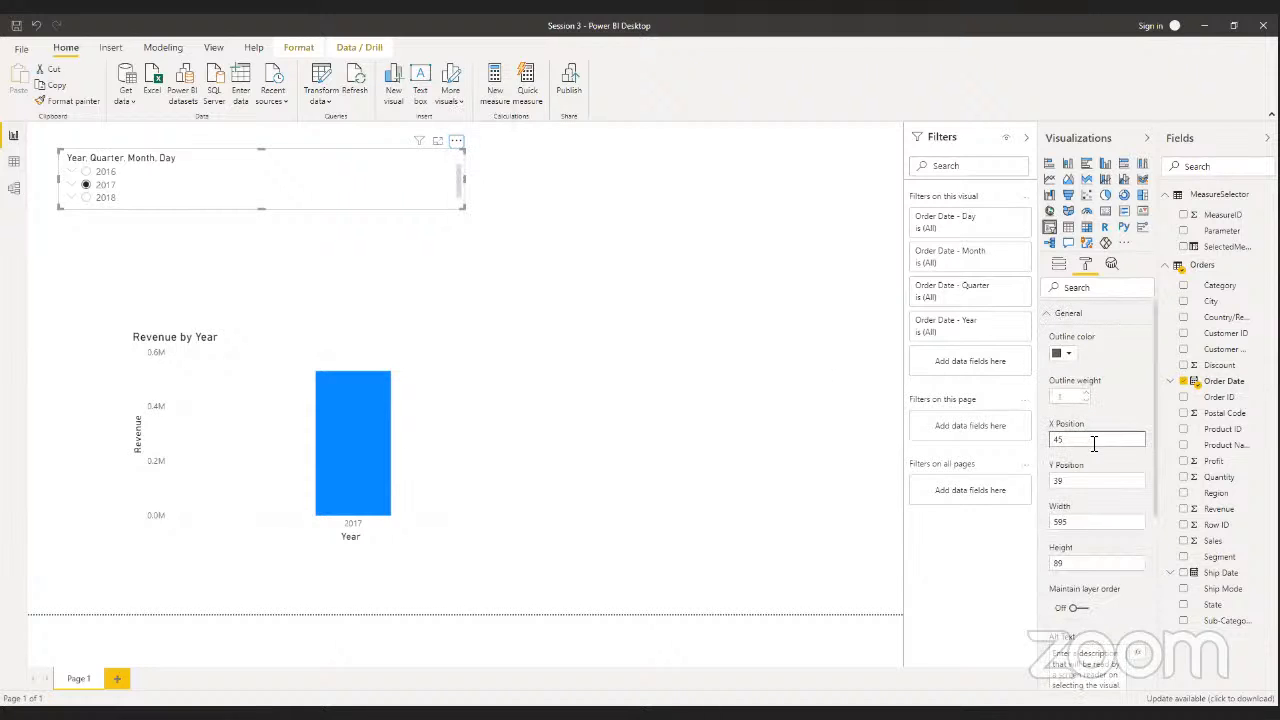
pyautogui.scroll(-5, 1090, 436)
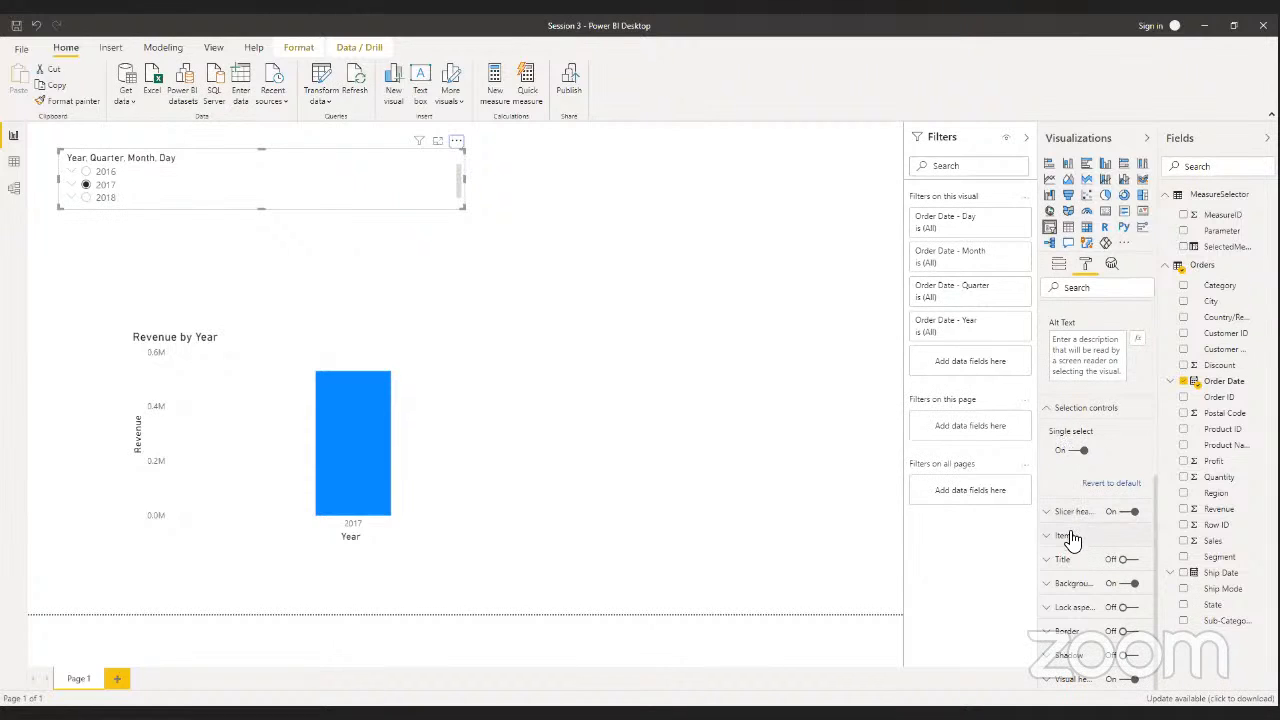
pyautogui.scroll(5, 1070, 568)
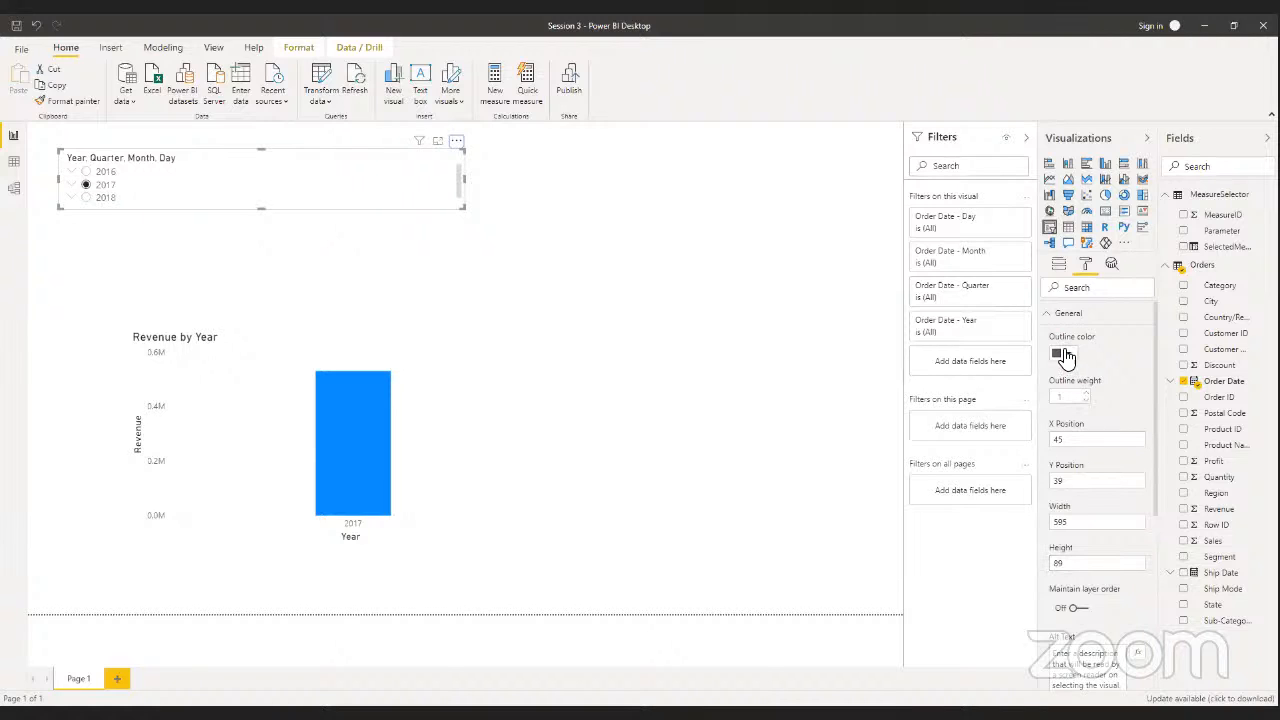
pyautogui.click(1071, 355)
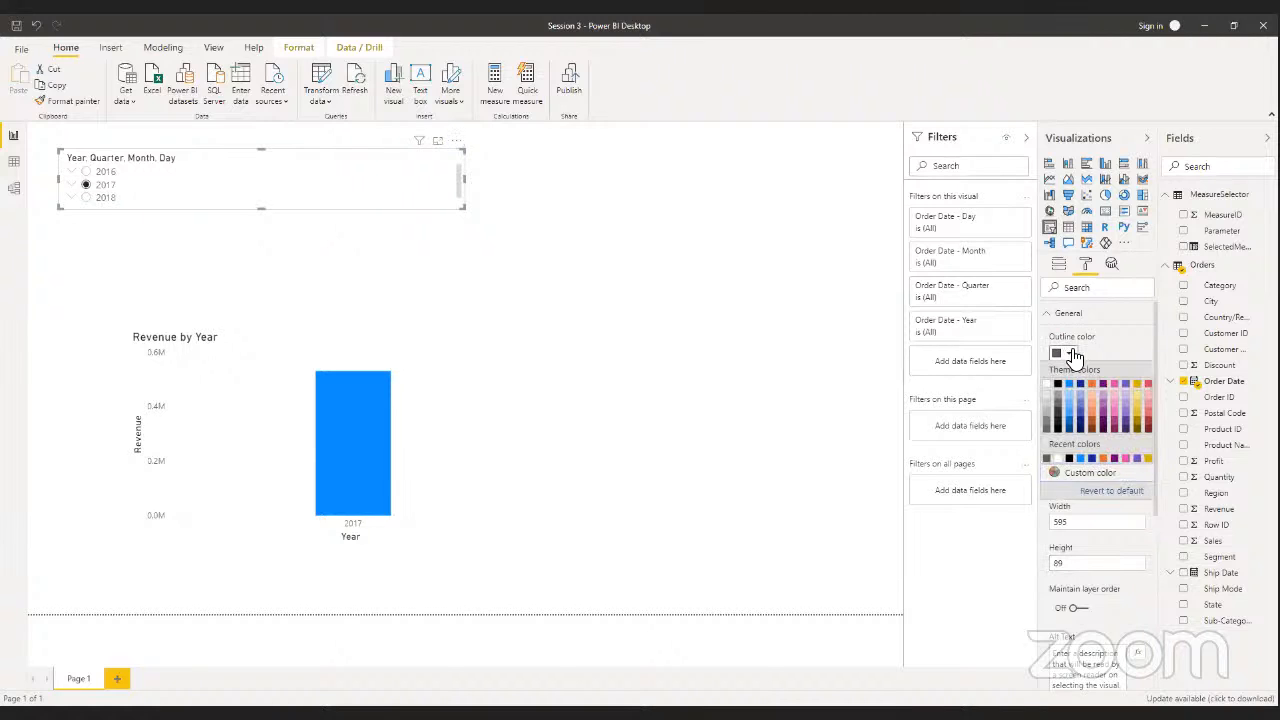
pyautogui.click(1071, 355)
# - Filter all pages by Order Date Year with an advanced condition of is greater than 2016, and apply it
pyautogui.click(728, 247)
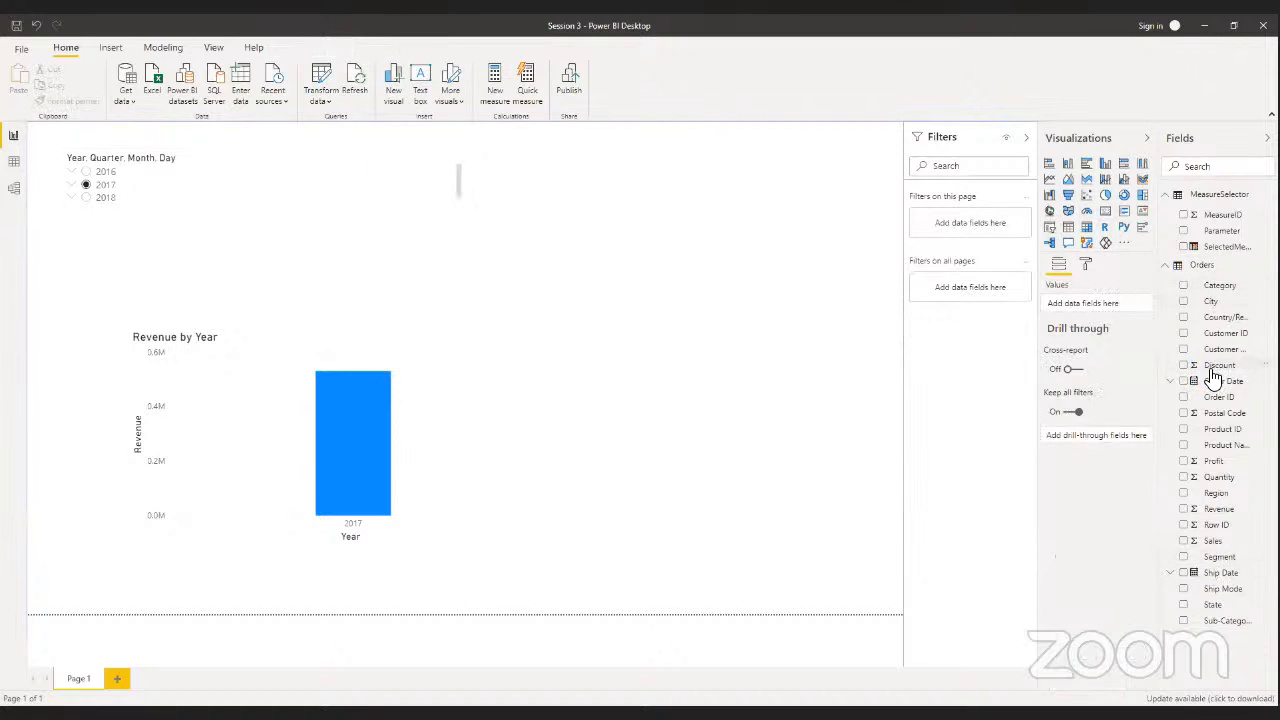
pyautogui.click(1171, 381)
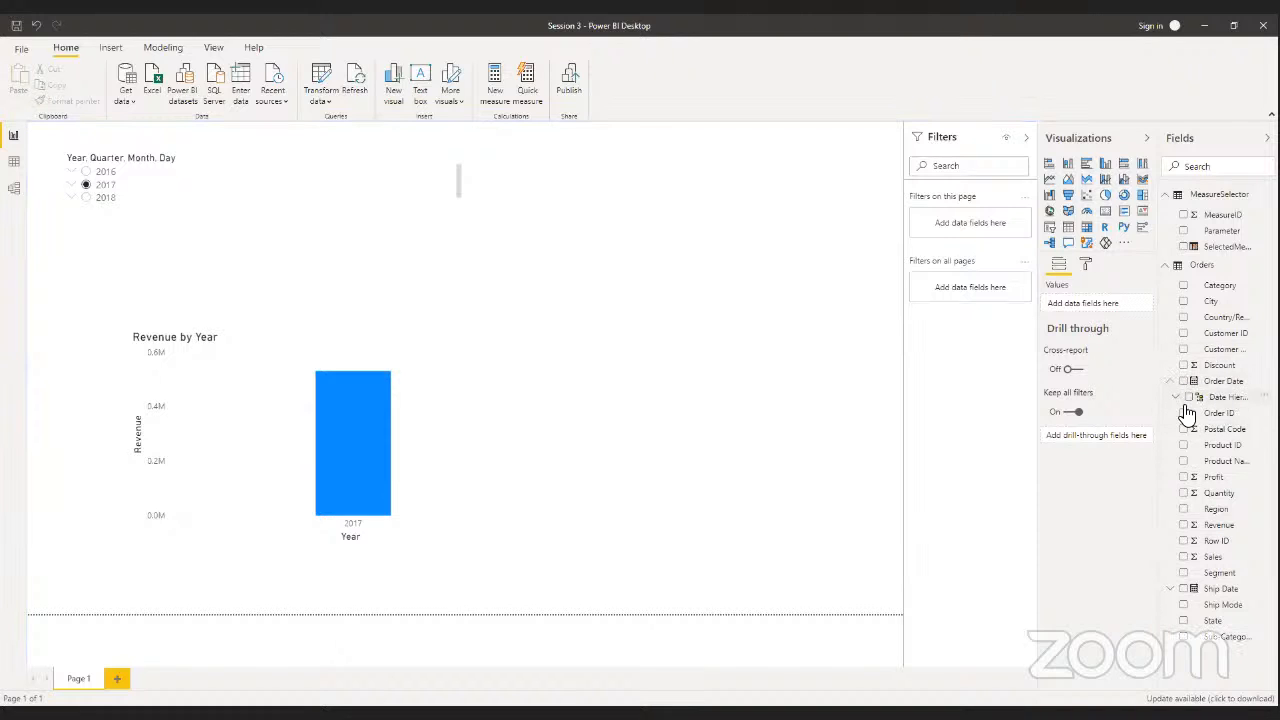
pyautogui.click(1172, 398)
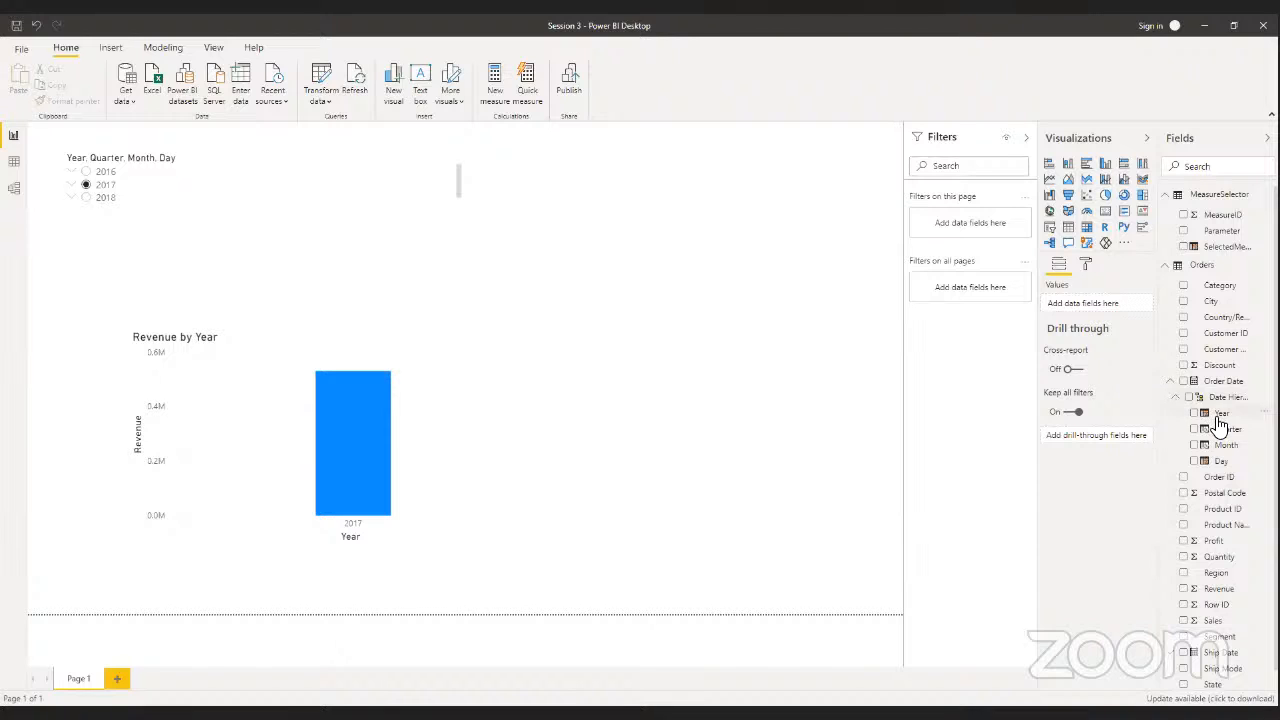
pyautogui.moveTo(1220, 424); pyautogui.dragTo(962, 285)
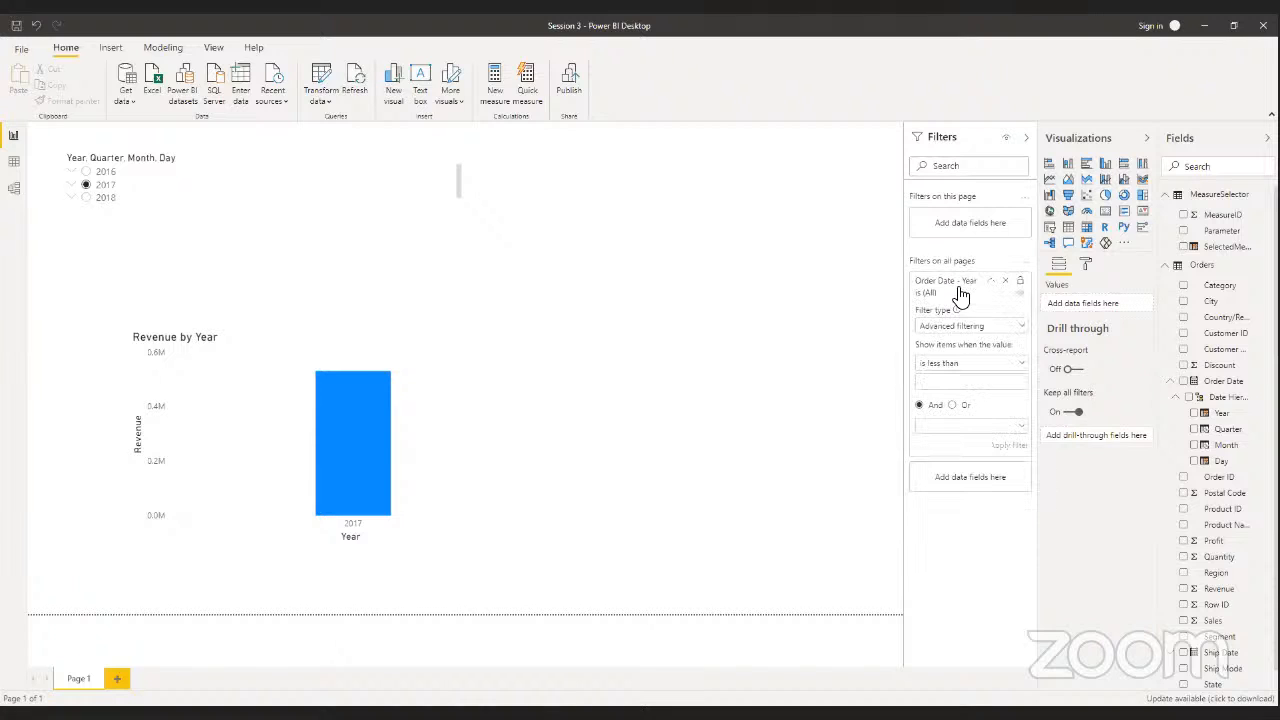
pyautogui.click(947, 365)
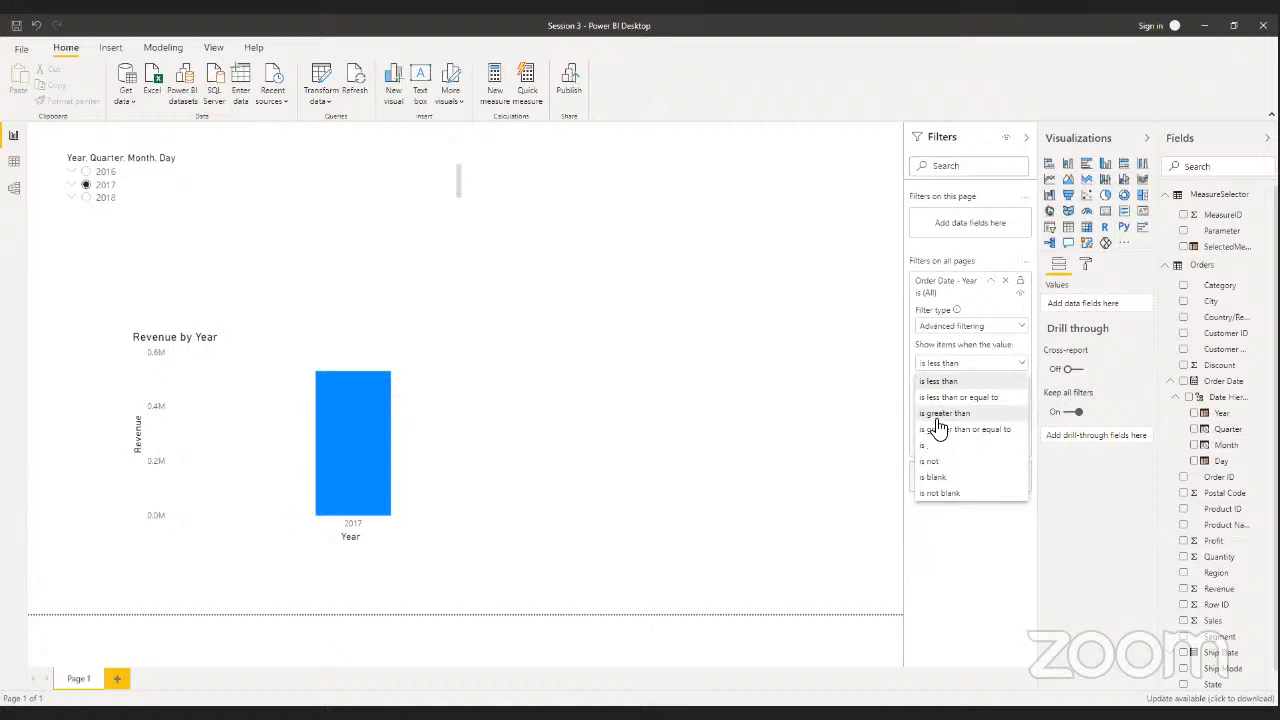
pyautogui.click(938, 415)
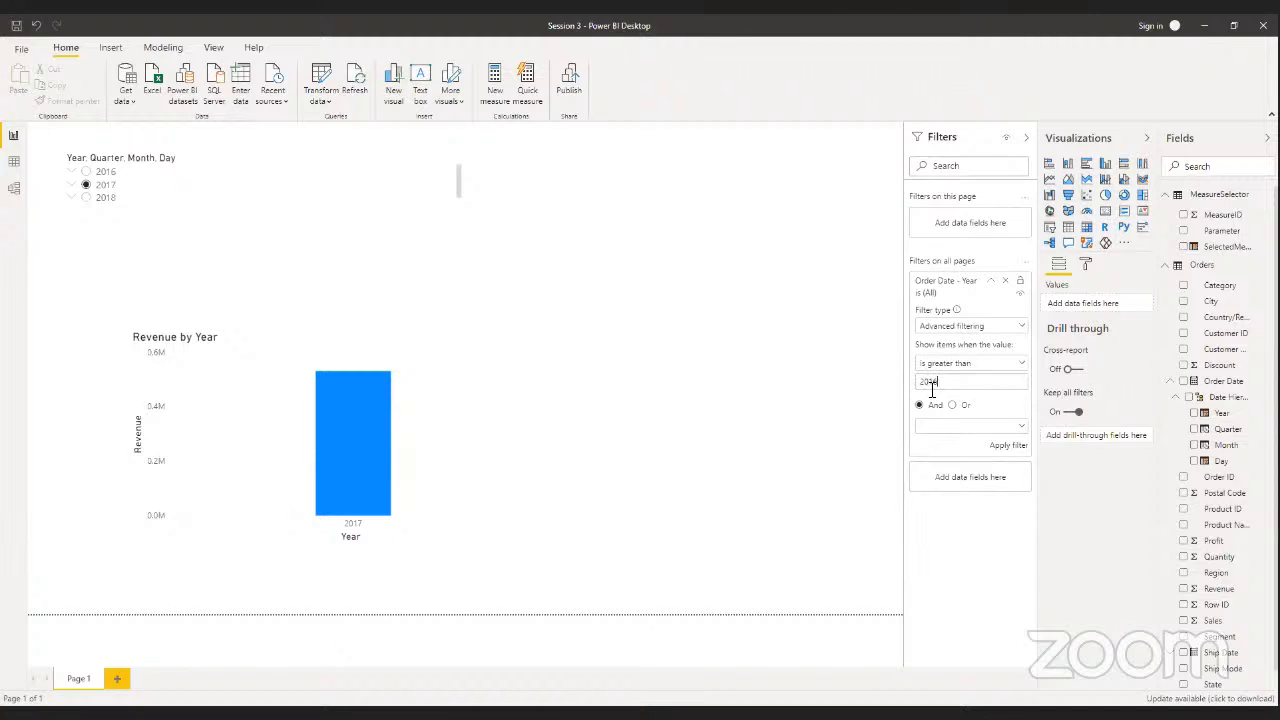
pyautogui.click(1009, 446)
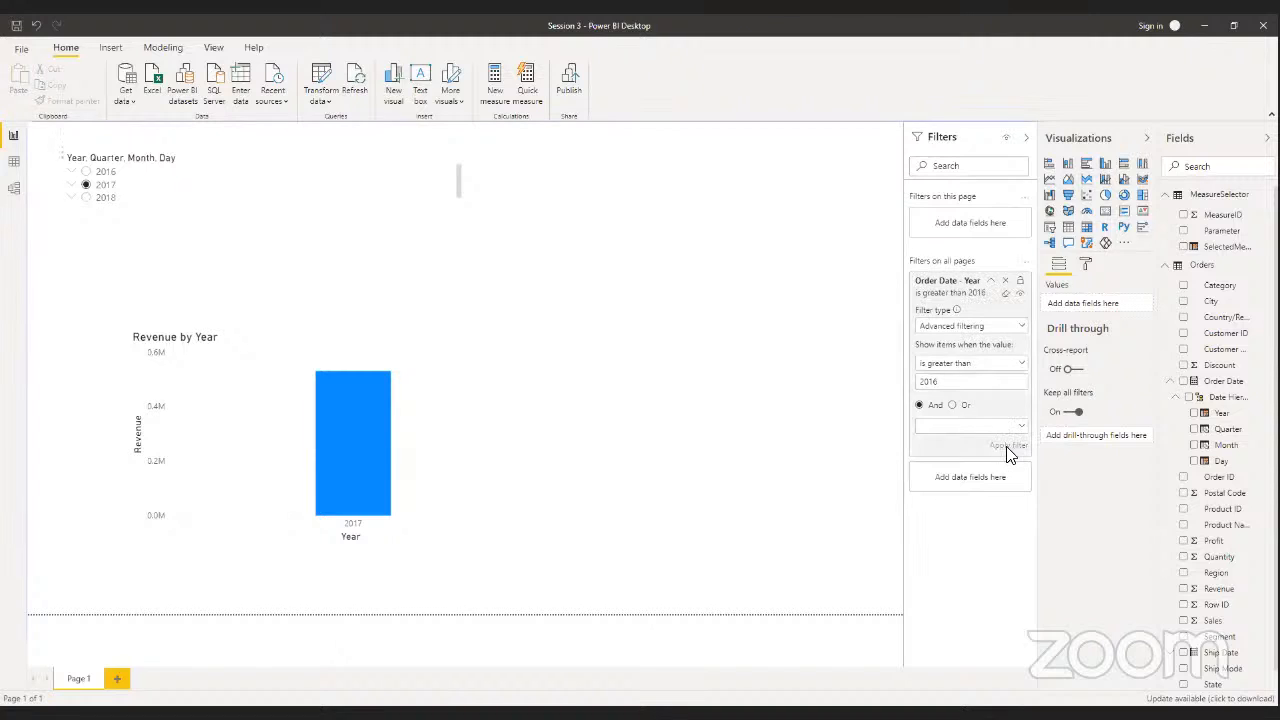
# - Remove Quarter, Month and Day from the Order Date slicer so that only Year is kept
pyautogui.click(230, 199)
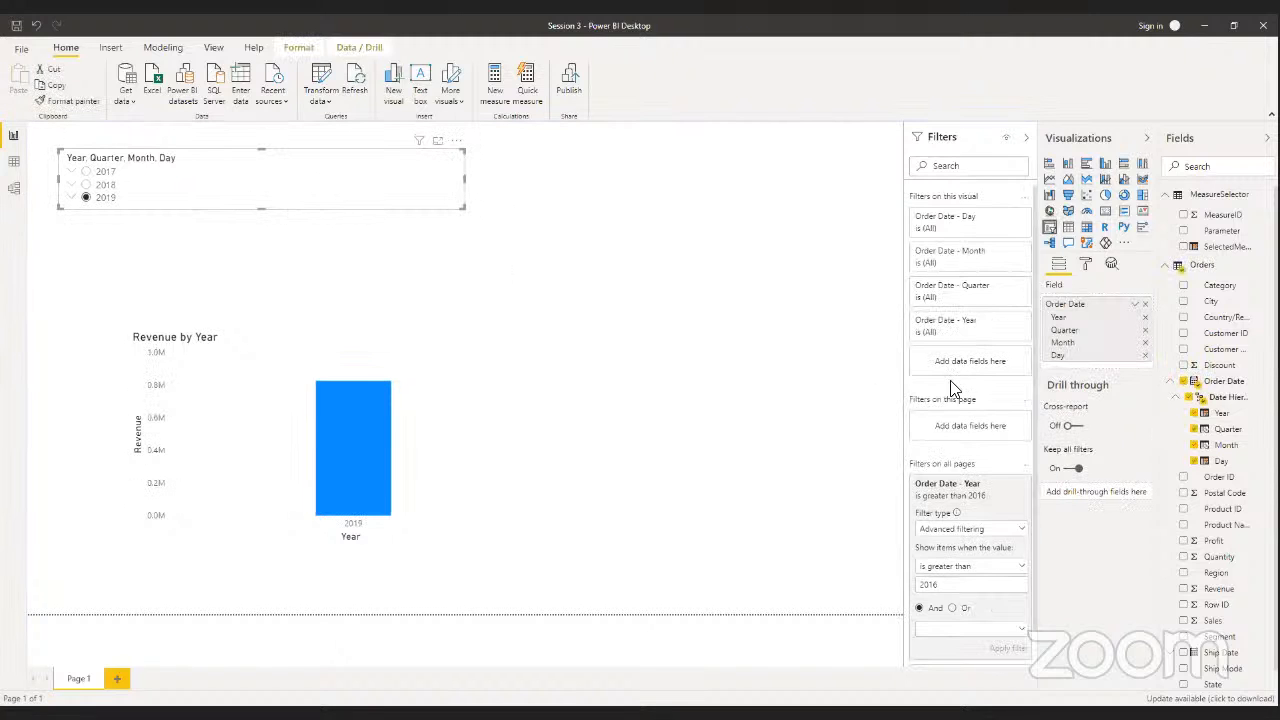
pyautogui.click(1145, 331)
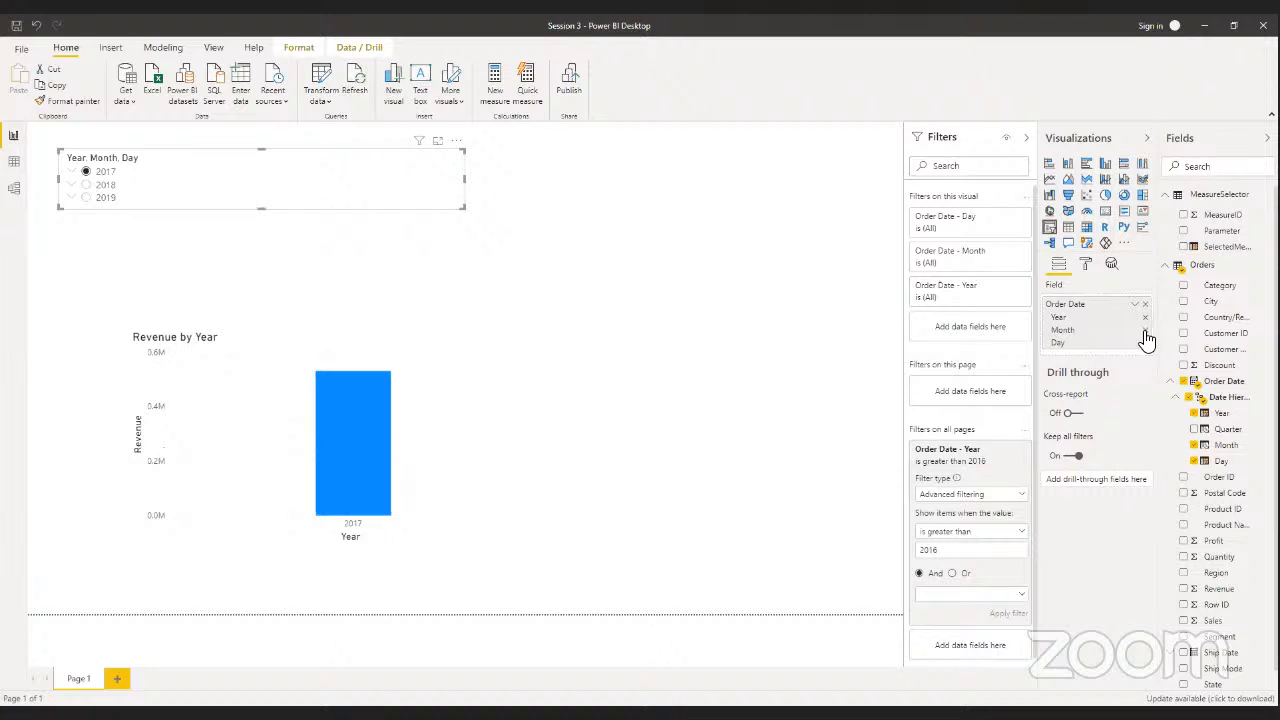
pyautogui.click(1145, 331)
pyautogui.click(1145, 331)
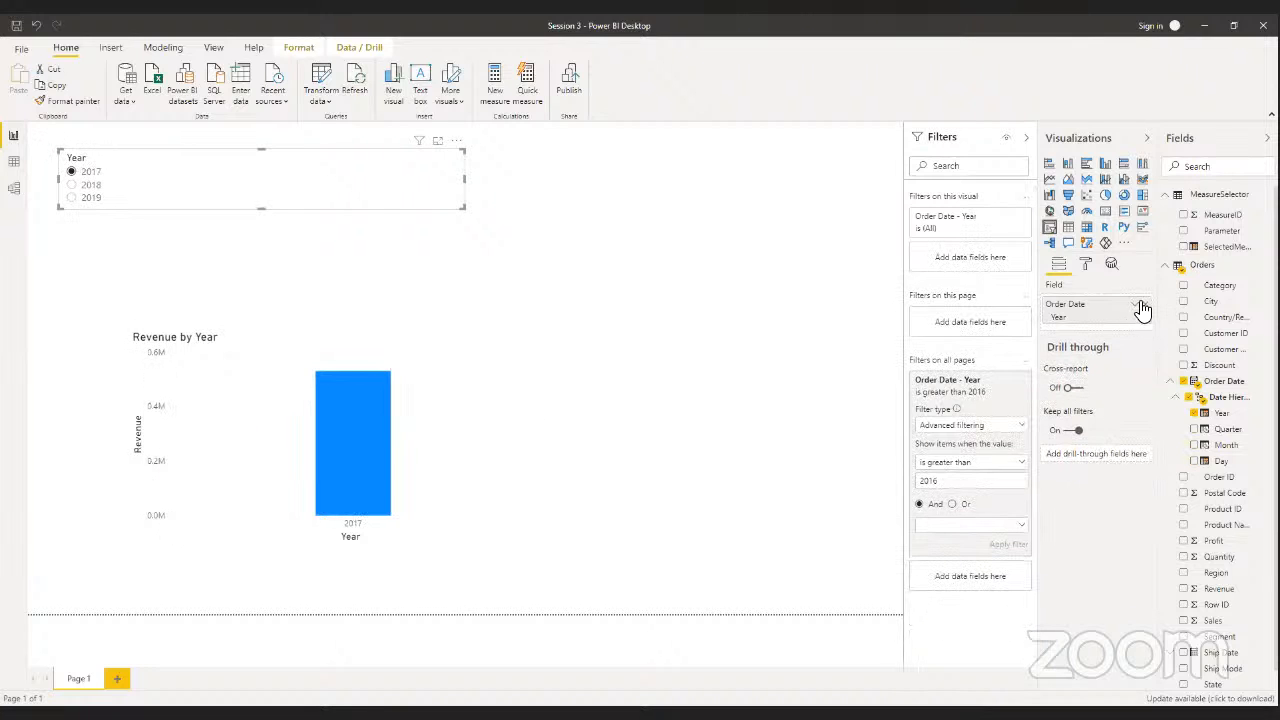
# - Set the Year slicer's orientation to Horizontal in its general formatting
pyautogui.click(1085, 266)
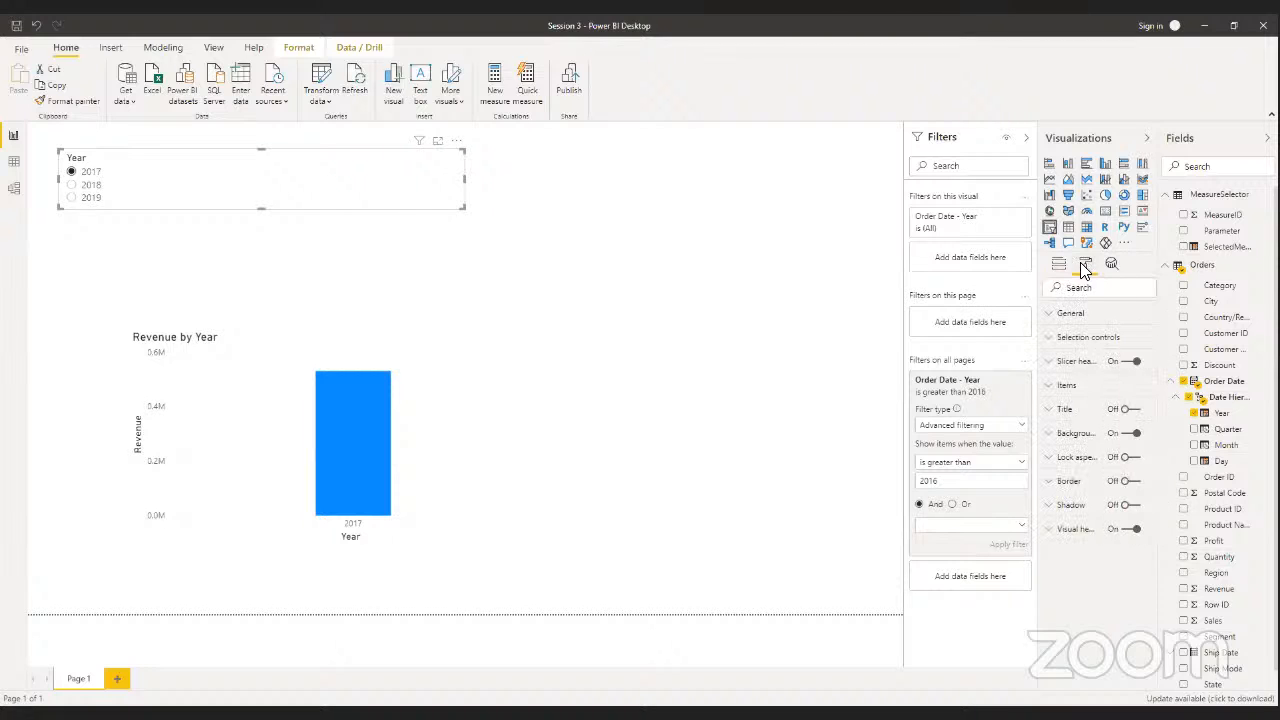
pyautogui.click(1065, 339)
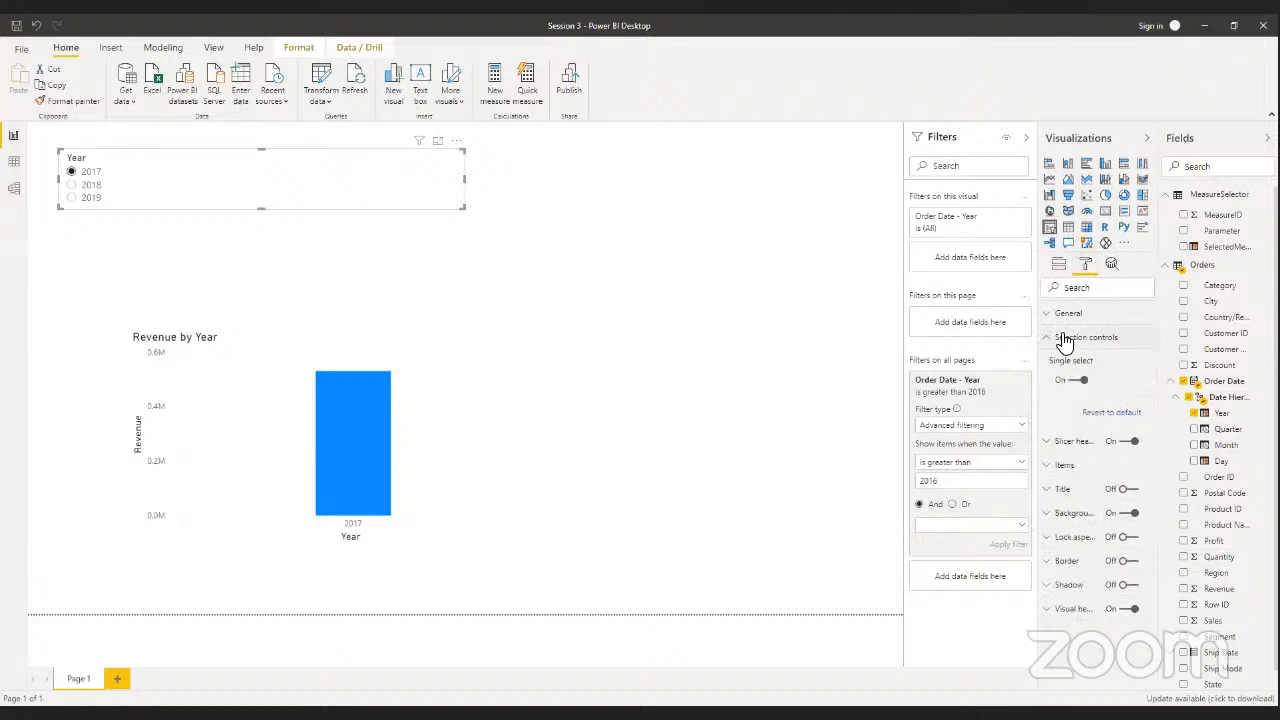
pyautogui.click(1065, 339)
pyautogui.click(1060, 315)
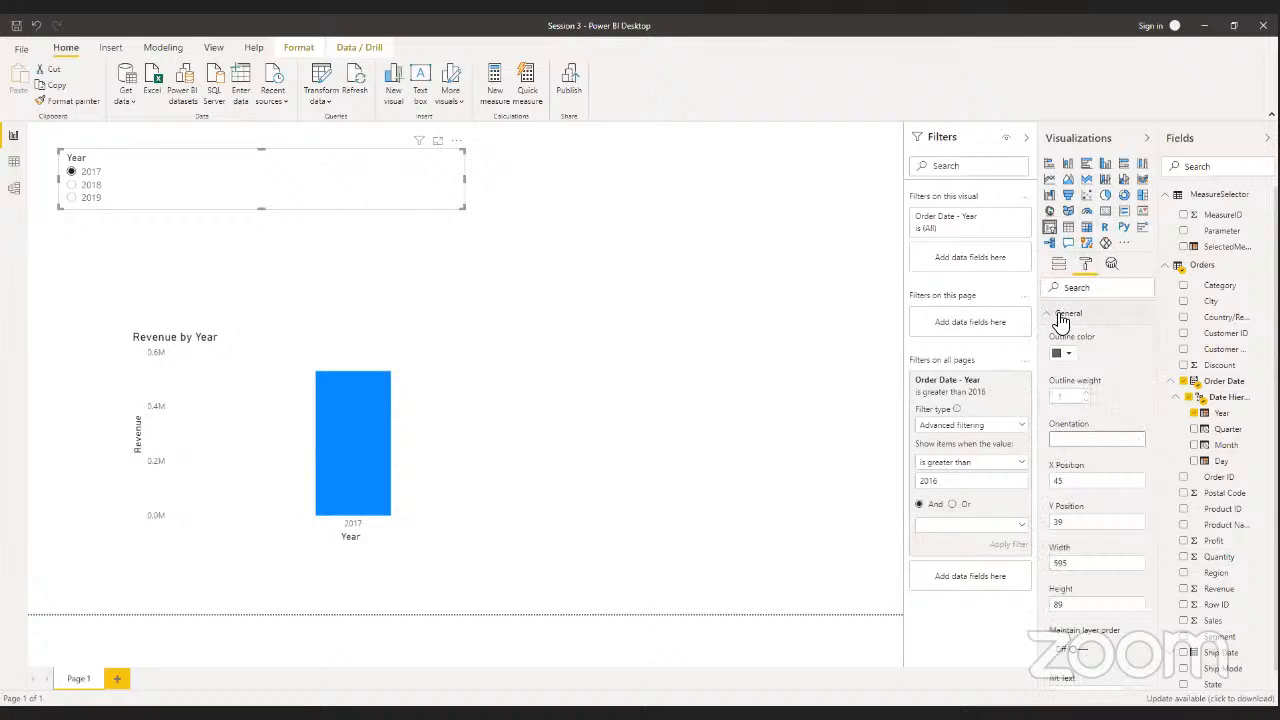
pyautogui.click(1080, 440)
pyautogui.click(1080, 465)
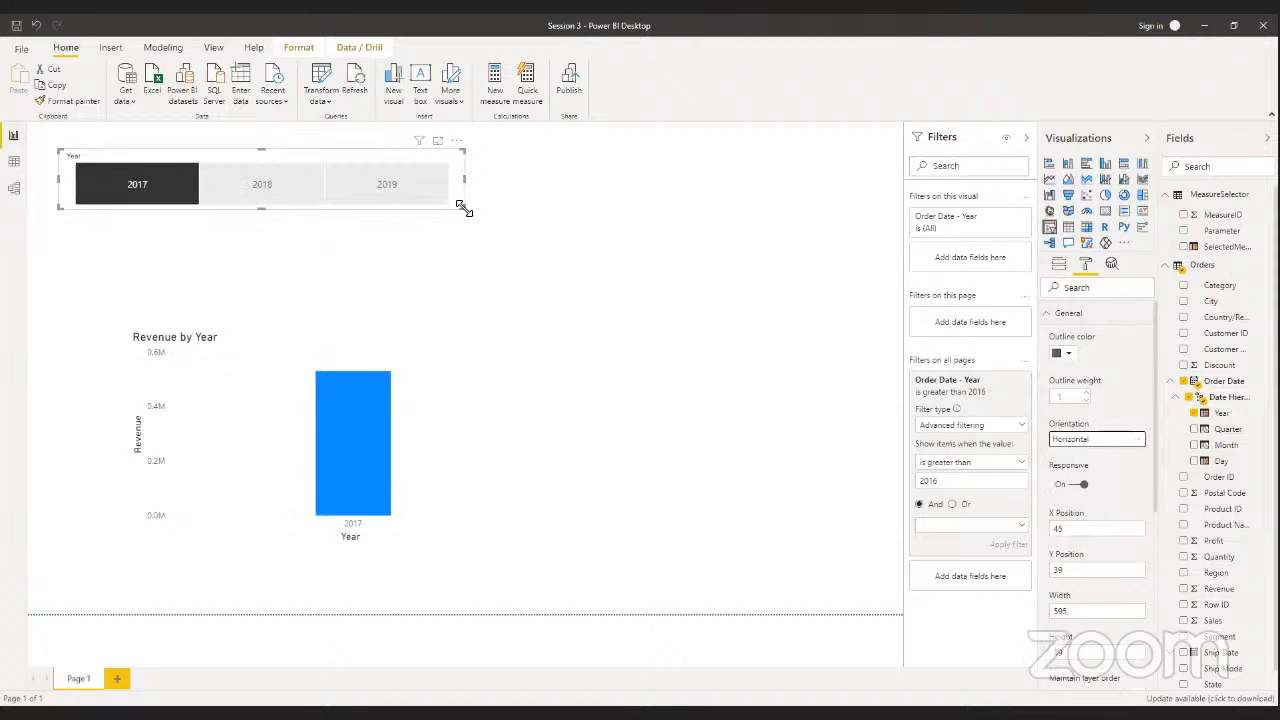
# - Shrink the Year slicer to a compact strip about 306 wide and filter the chart to 2019 with it
pyautogui.moveTo(462, 208); pyautogui.dragTo(266, 181)
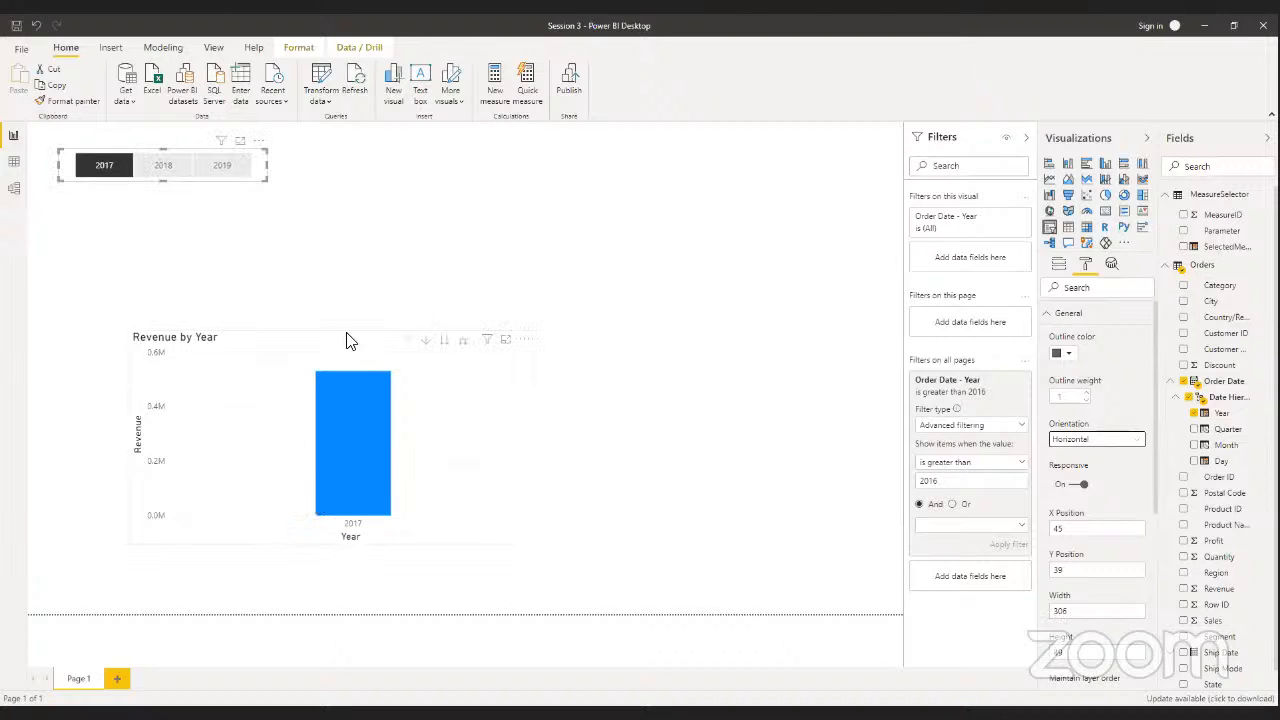
pyautogui.click(220, 168)
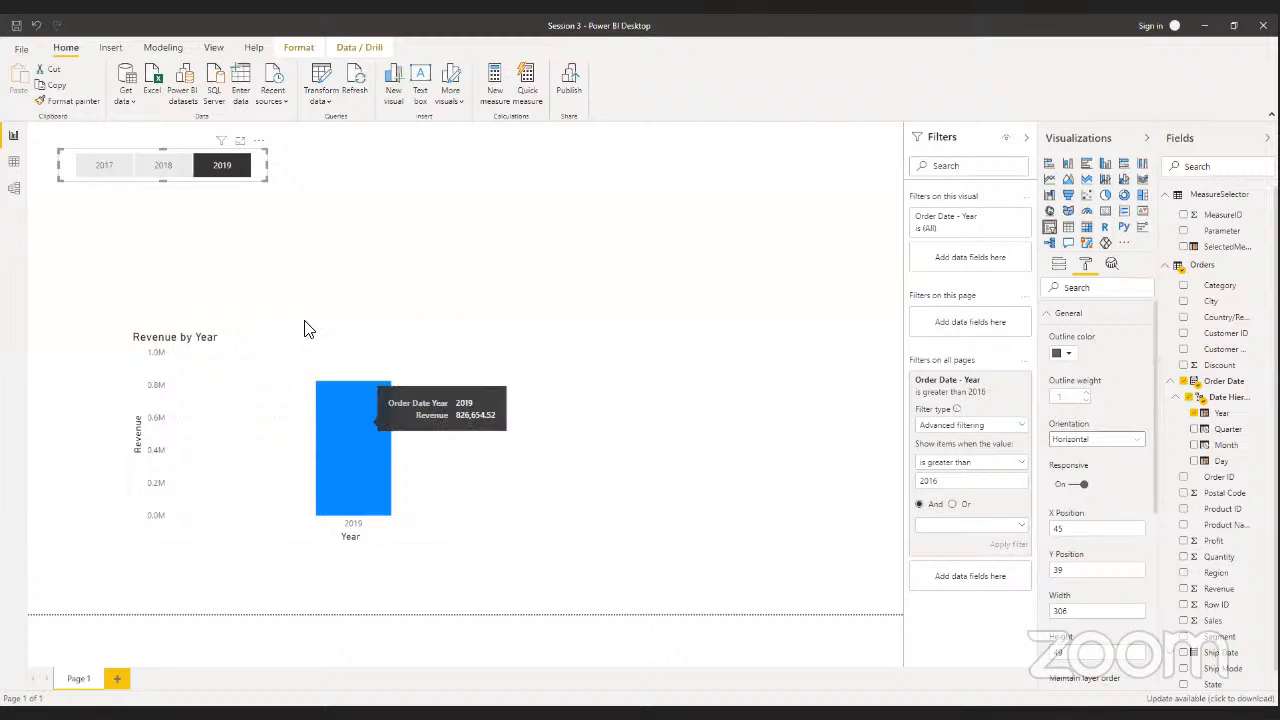
# - Create a new calculated table in the data view with the formula CALENDARAUTO()
pyautogui.click(1166, 265)
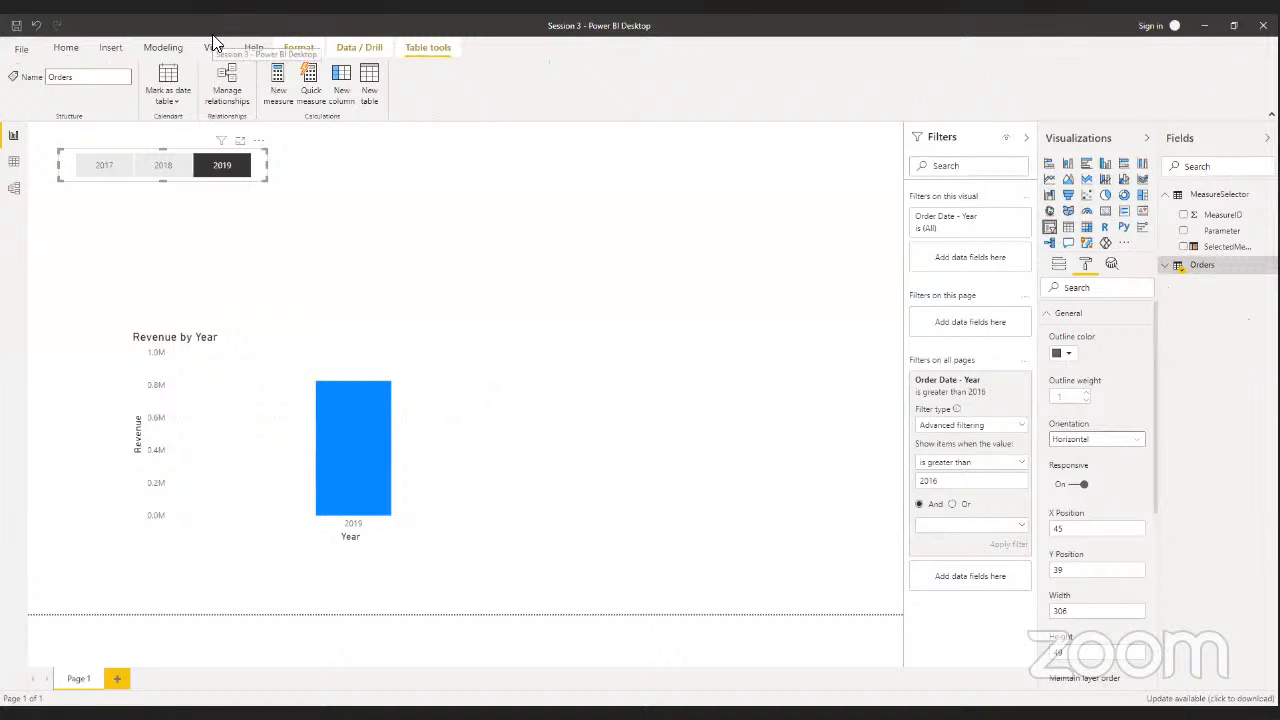
pyautogui.click(12, 189)
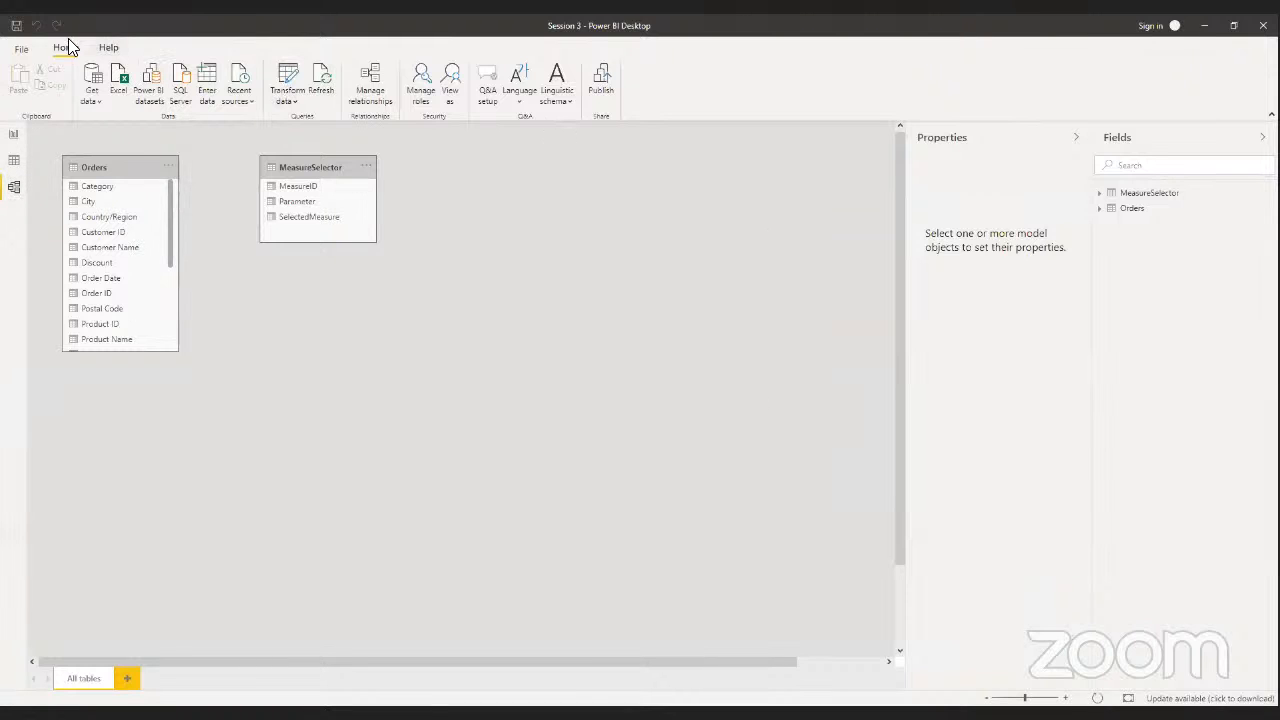
pyautogui.click(14, 162)
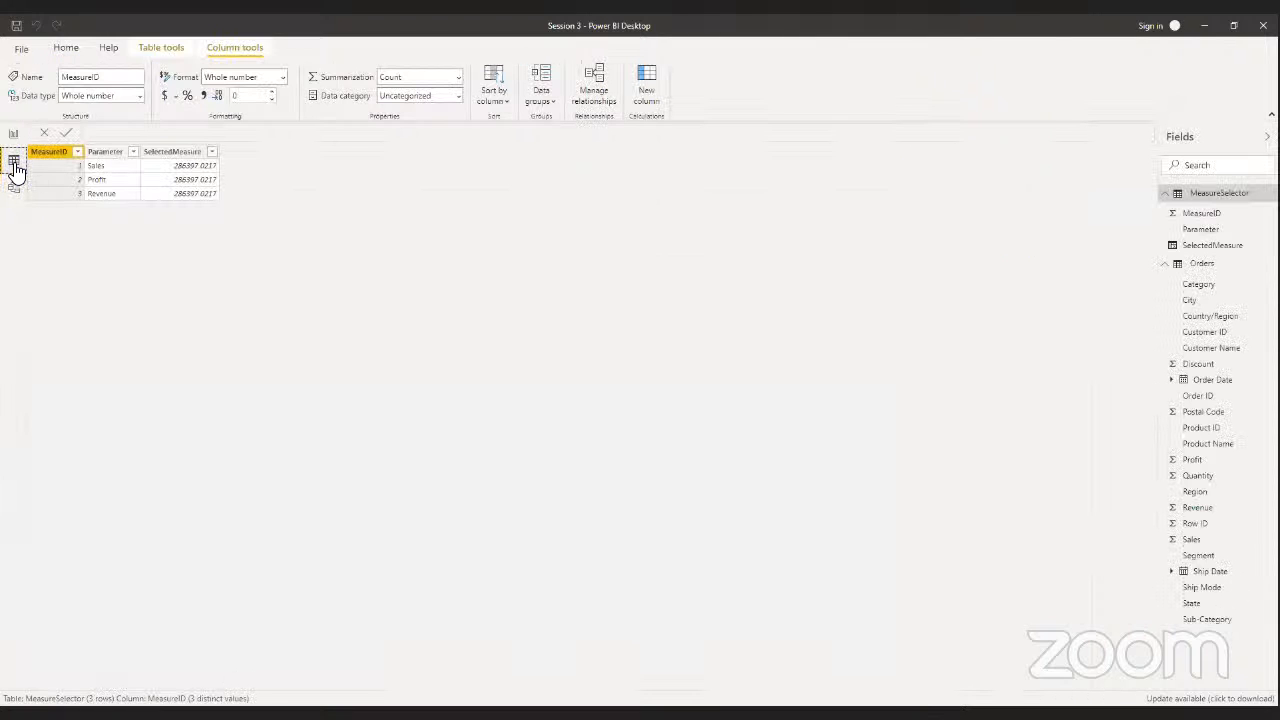
pyautogui.click(68, 50)
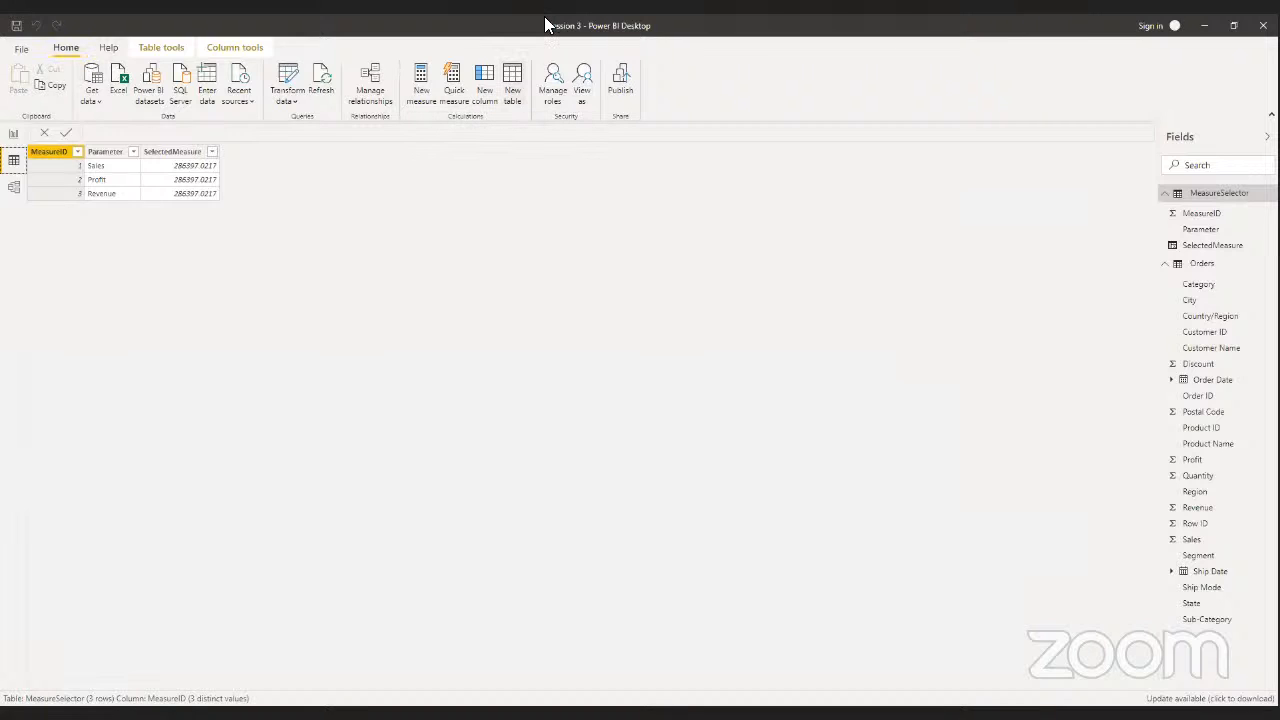
pyautogui.click(512, 84)
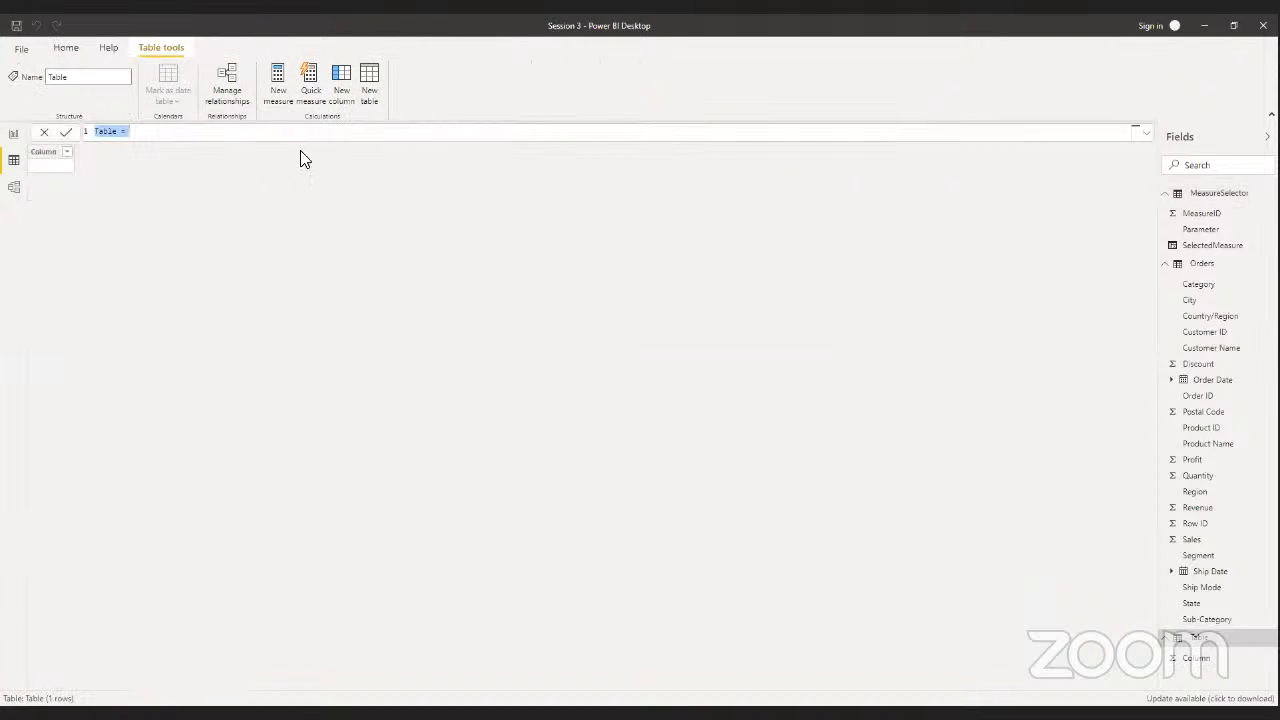
pyautogui.click(270, 133)
pyautogui.write('CAL')
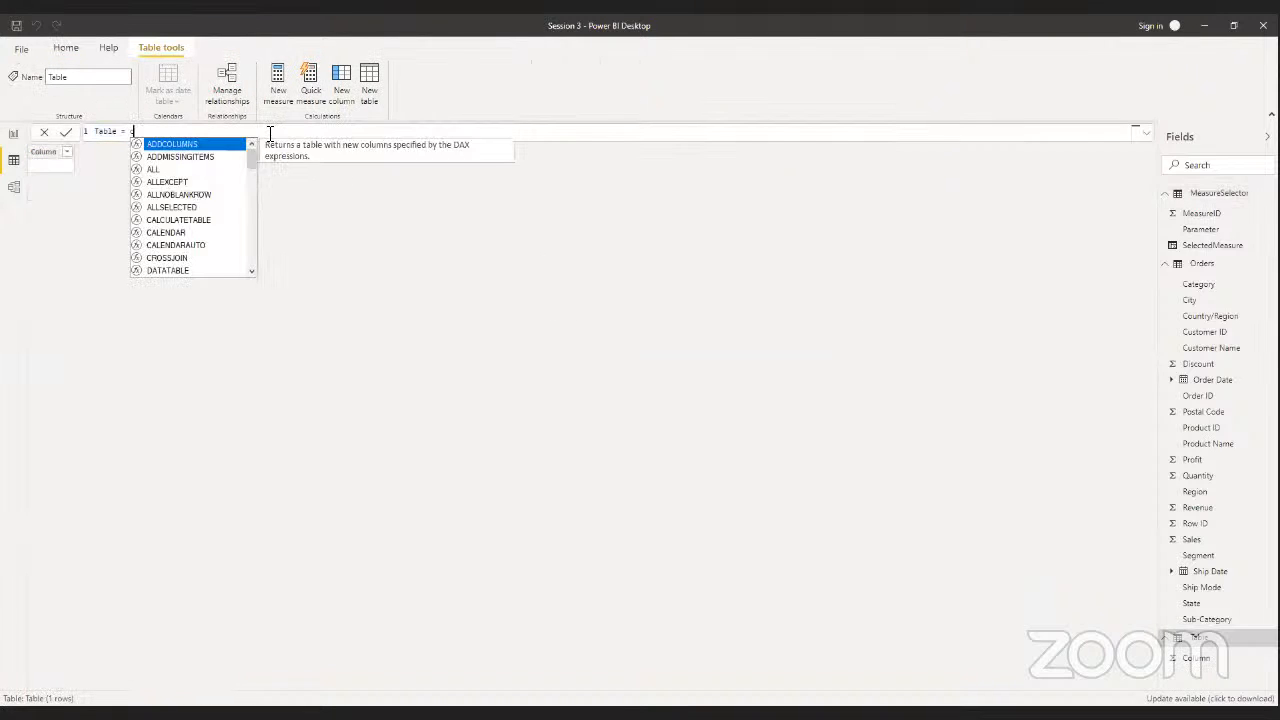
pyautogui.write('ENDA')
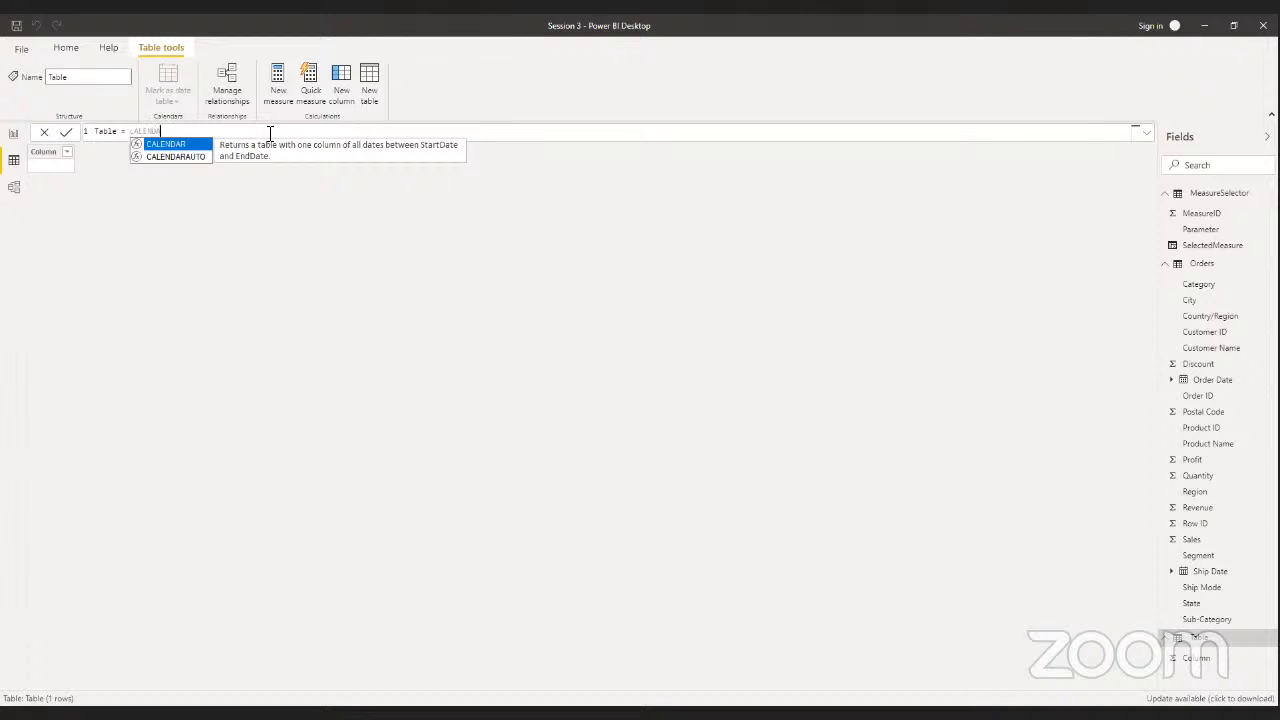
pyautogui.write('R')
pyautogui.press('Down')
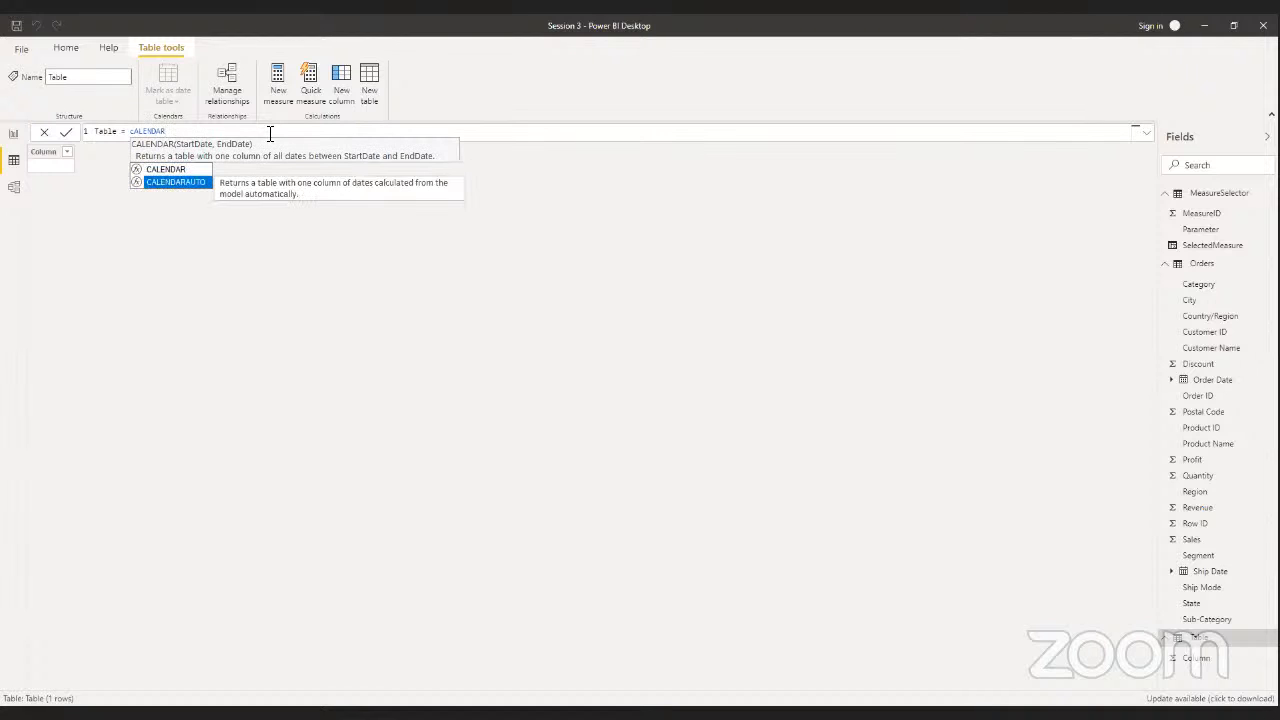
pyautogui.press('Tab')
pyautogui.write(')')
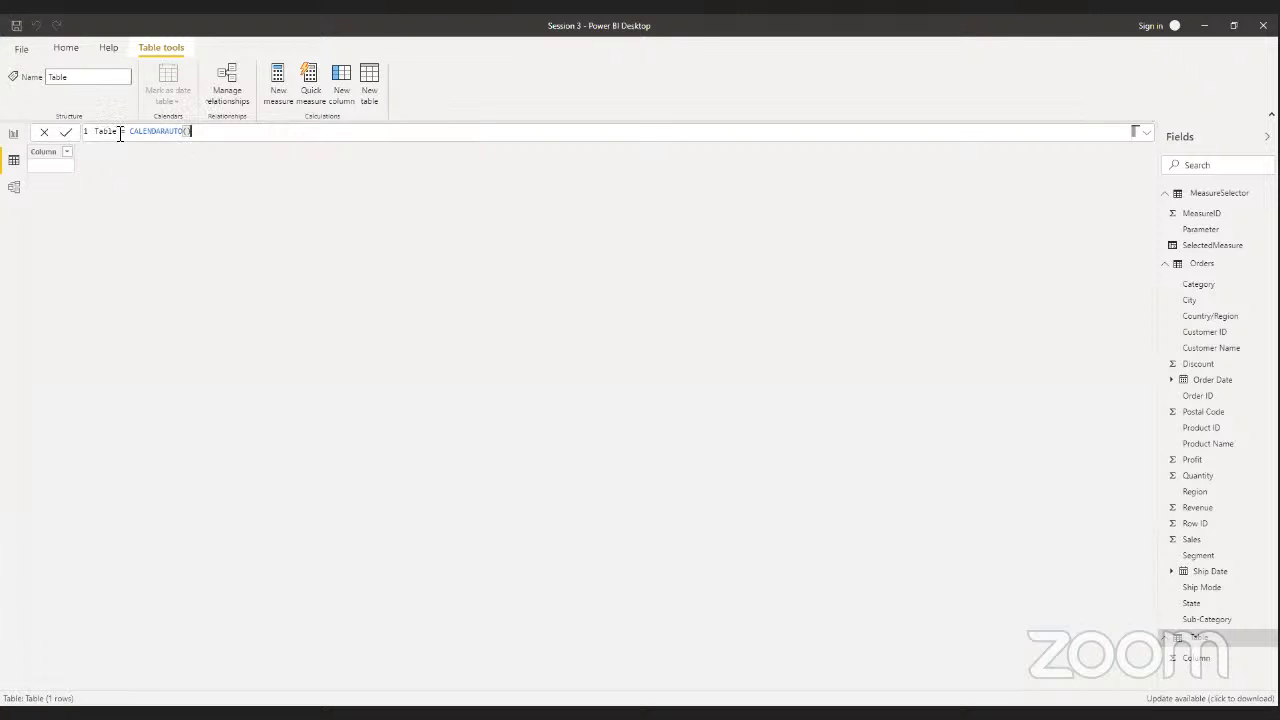
# - Name the new table CalendarTable in its formula, commit it, and look through the generated dates
pyautogui.moveTo(120, 134); pyautogui.dragTo(82, 140)
pyautogui.write('CALENDAR')
pyautogui.press('BackSpace')
pyautogui.press('BackSpace')
pyautogui.press('BackSpace')
pyautogui.press('BackSpace')
pyautogui.press('BackSpace')
pyautogui.press('BackSpace')
pyautogui.press('BackSpace')
pyautogui.press('BackSpace')
pyautogui.write('C')
pyautogui.press('BackSpace')
pyautogui.write('CalenderTable')
pyautogui.click(66, 133)
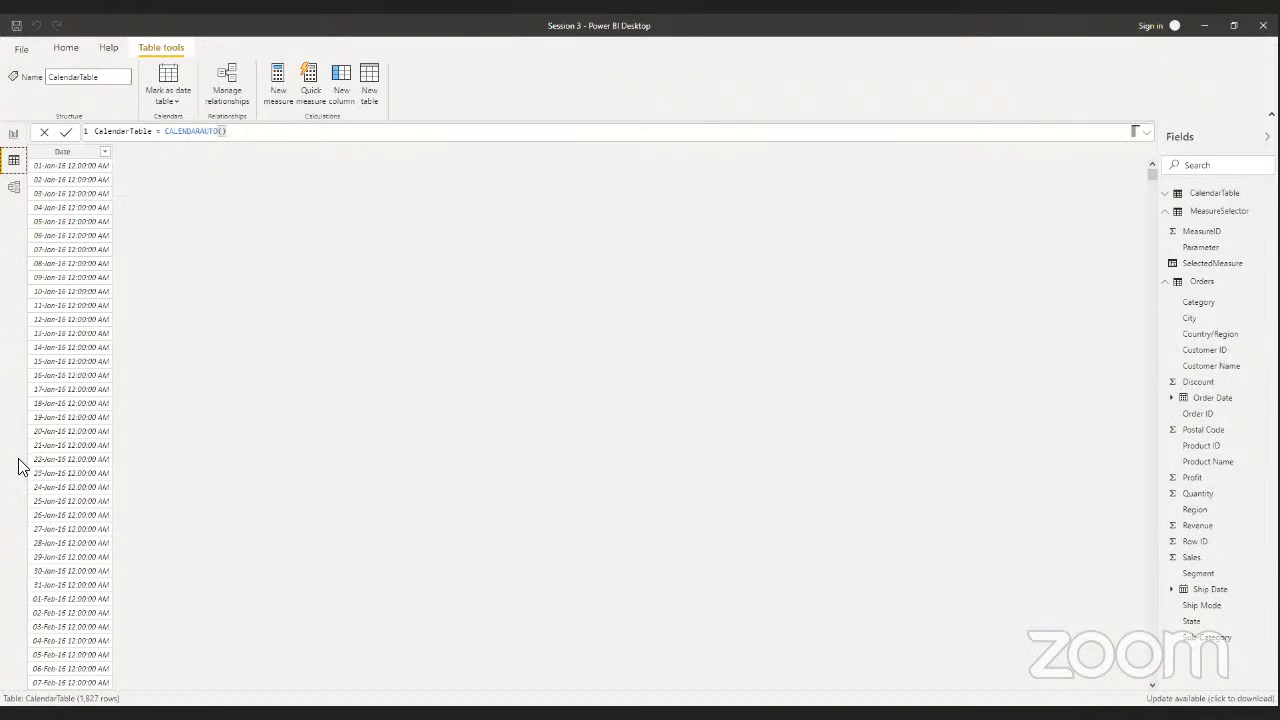
pyautogui.scroll(-20, 84, 563)
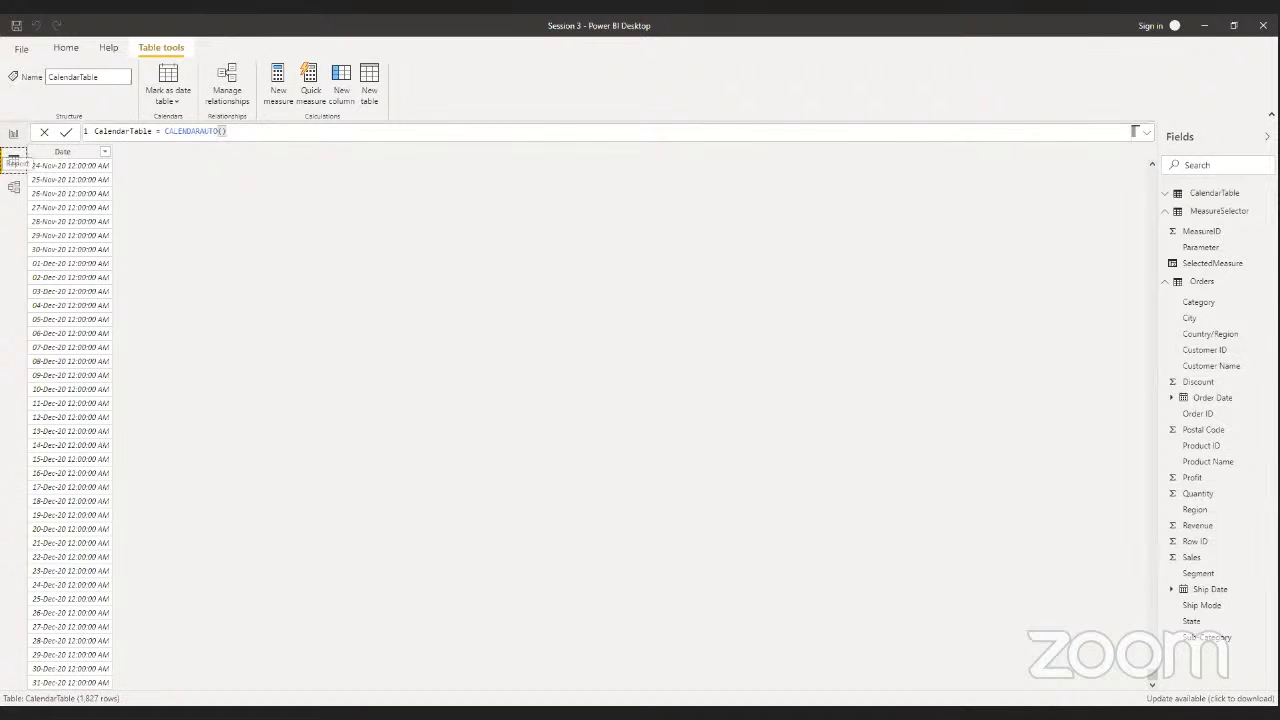
# - Add a new visual to the empty upper area of the report page from Order Date in the Orders table
pyautogui.click(13, 133)
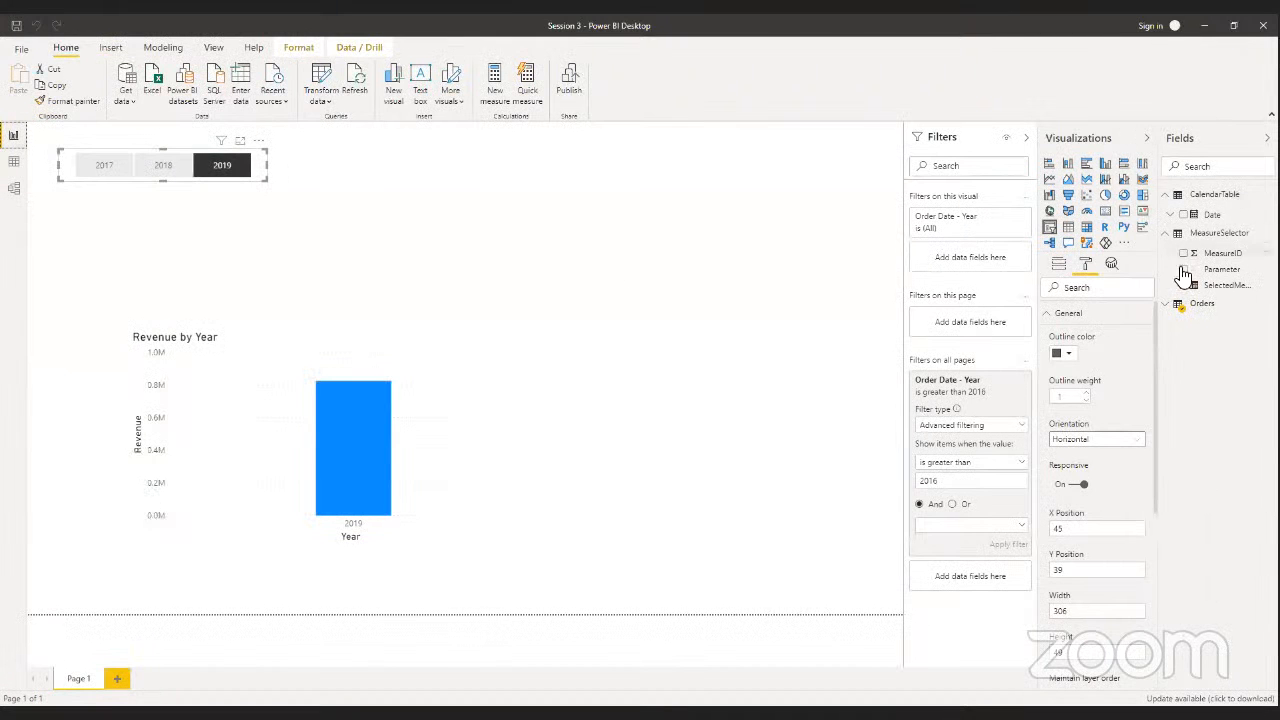
pyautogui.click(1168, 307)
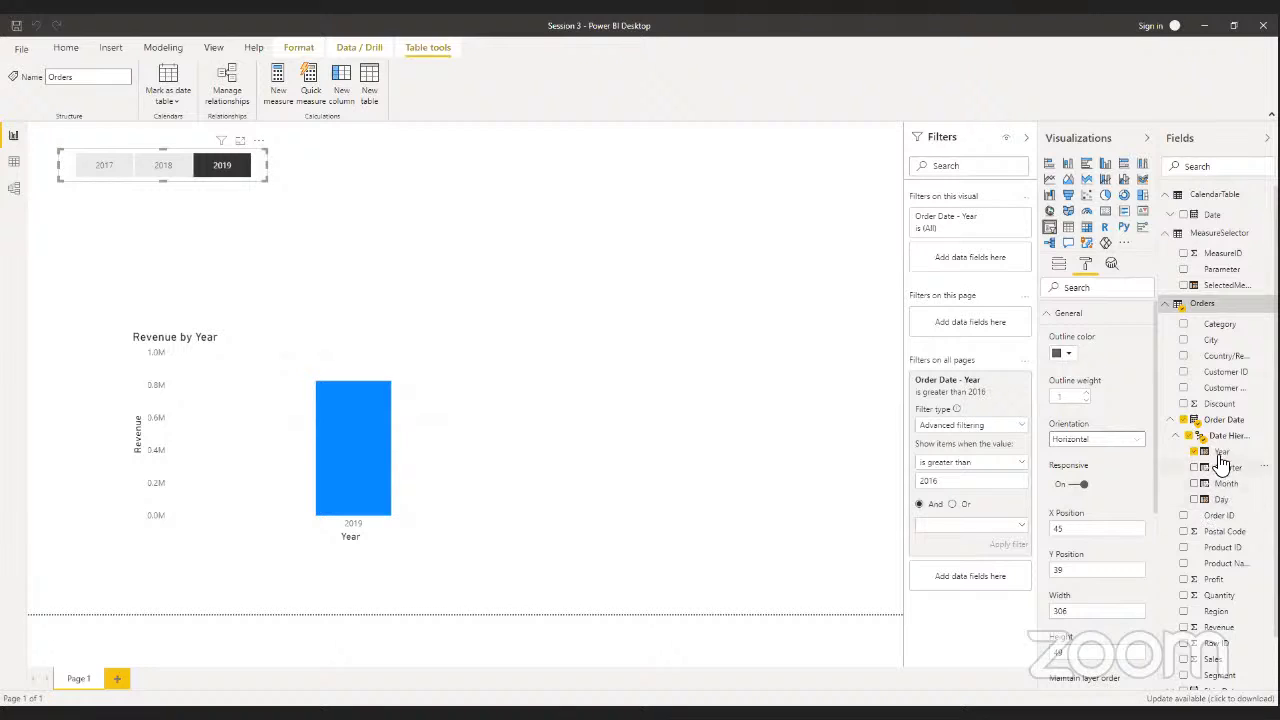
pyautogui.click(1175, 420)
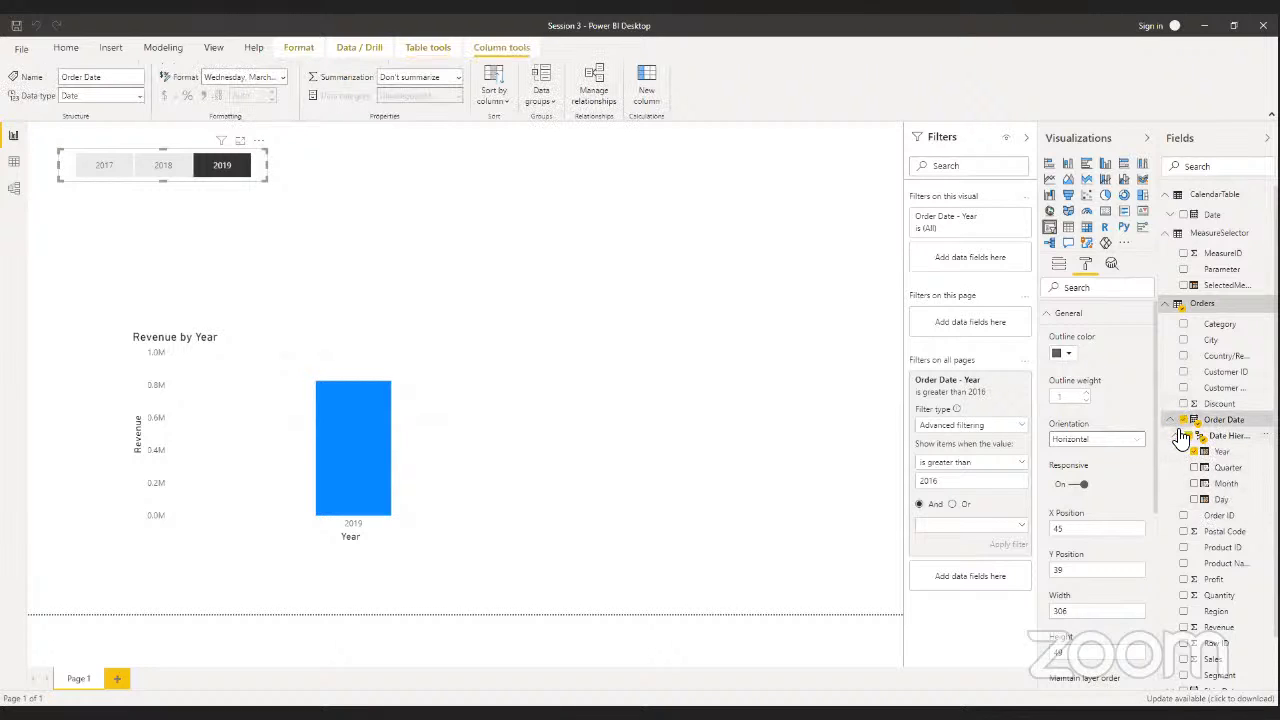
pyautogui.moveTo(1222, 428); pyautogui.dragTo(666, 180)
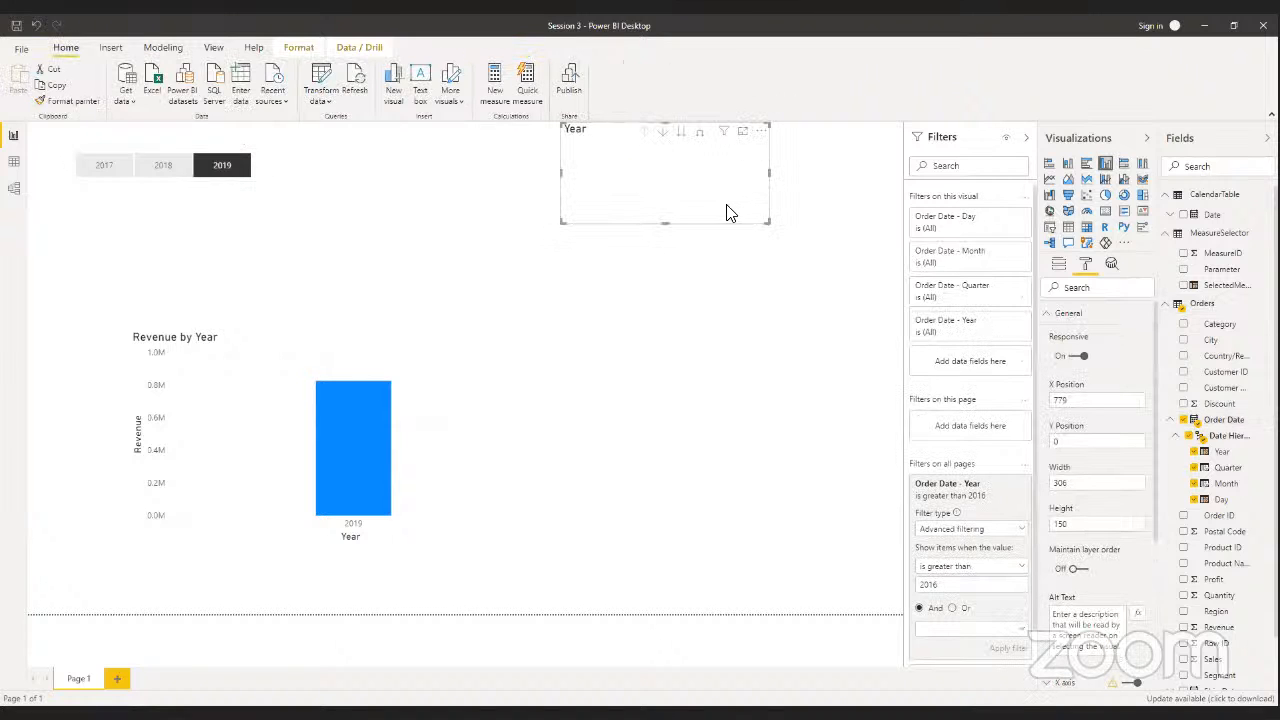
# - Switch the new visual's axis field from Date Hierarchy to the plain Order Date
pyautogui.click(1057, 268)
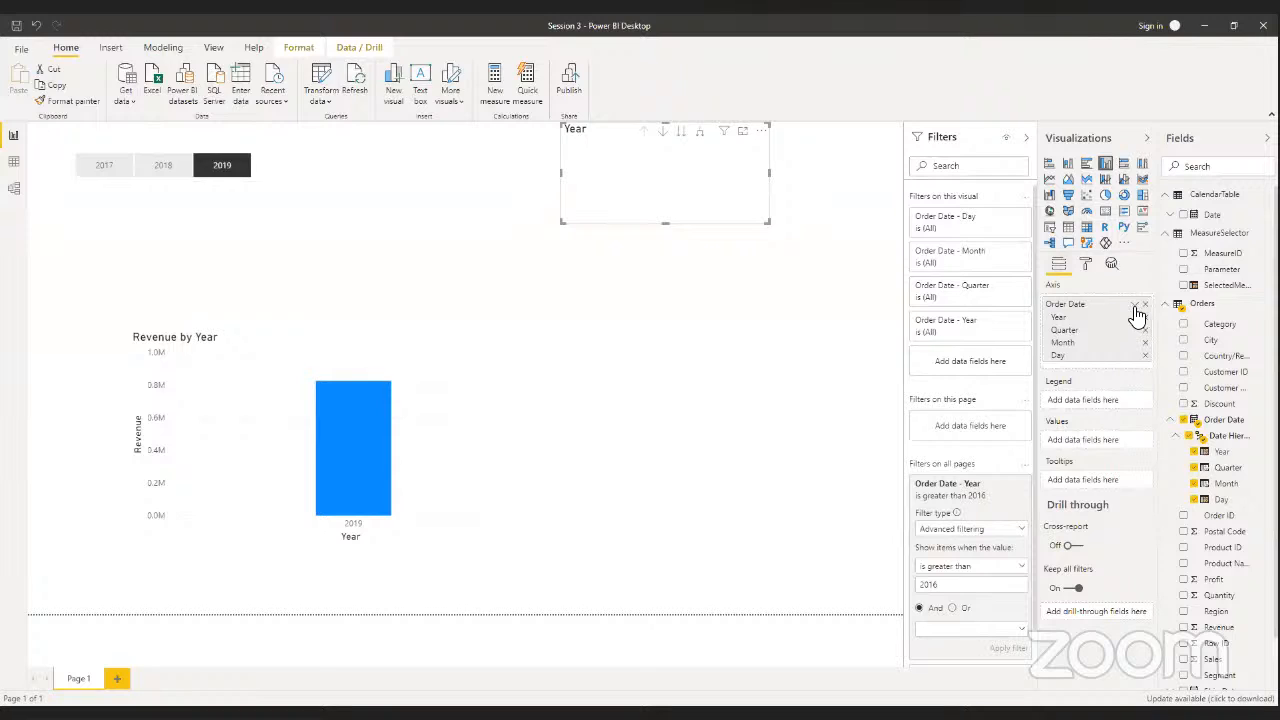
pyautogui.click(1134, 304)
pyautogui.moveTo(1150, 340)
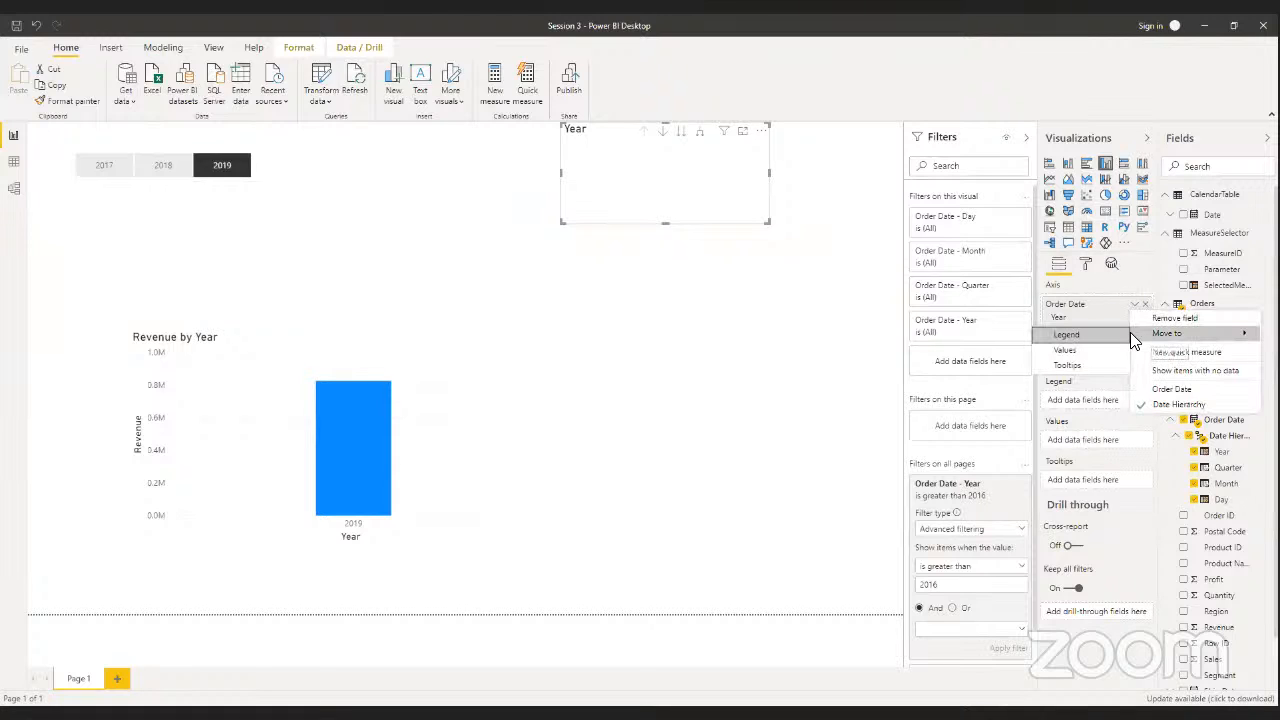
pyautogui.click(1166, 390)
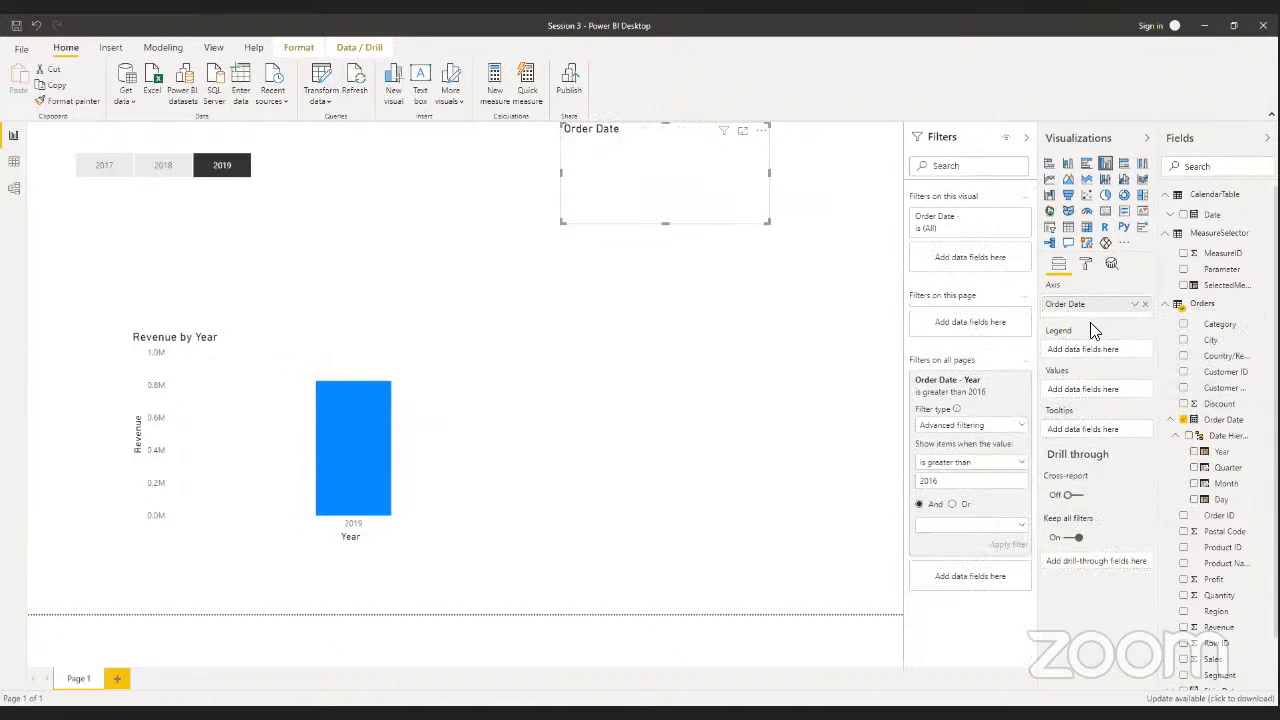
# - Move Order Date from the new visual's axis to its values
pyautogui.click(1135, 306)
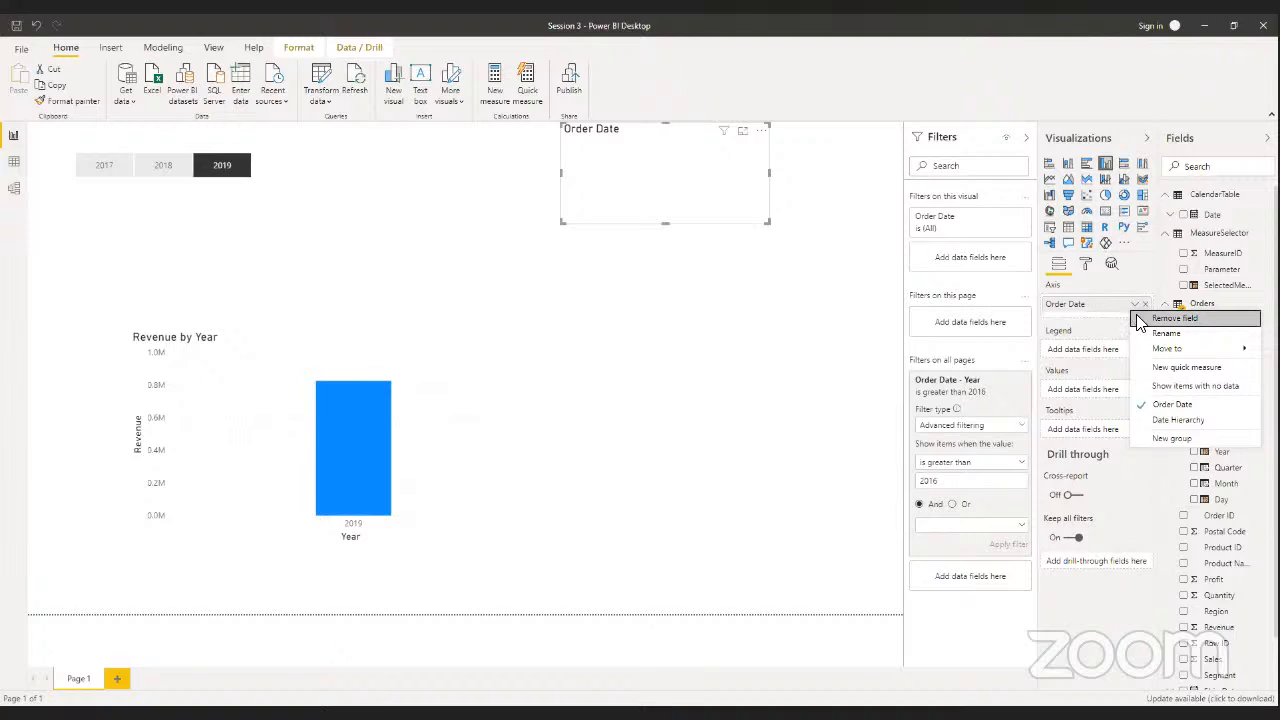
pyautogui.click(1108, 219)
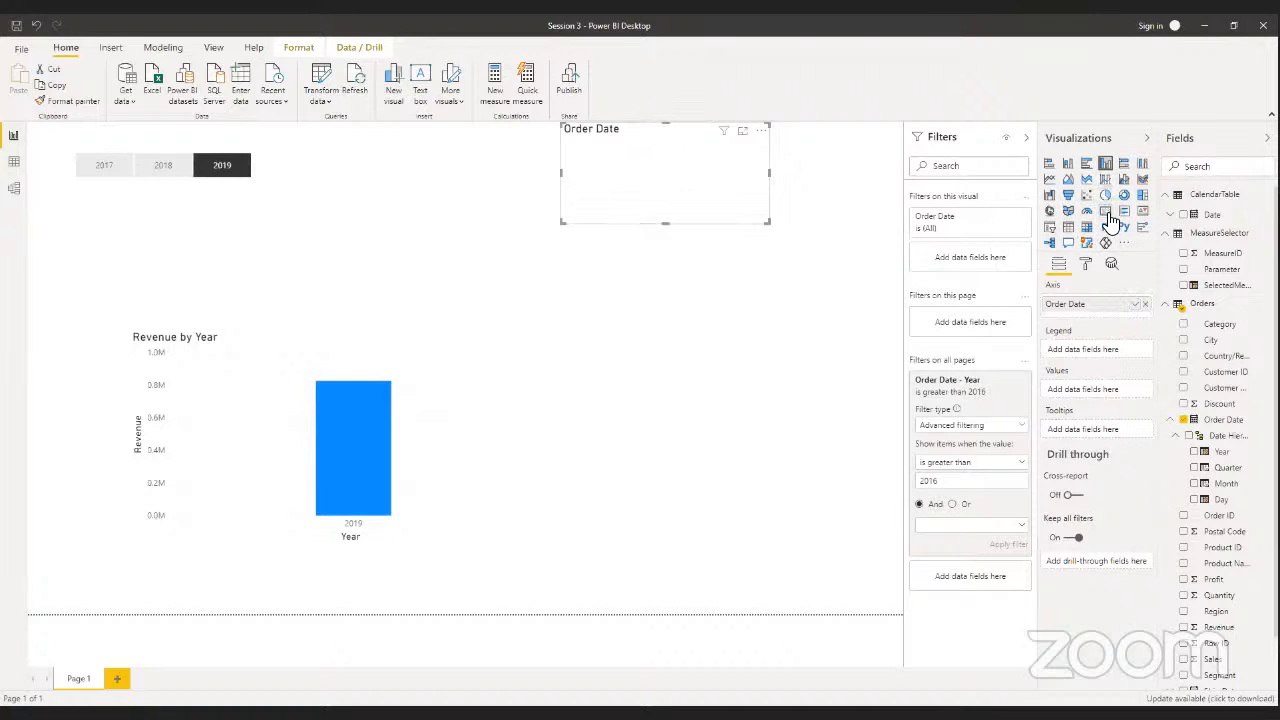
pyautogui.click(1135, 304)
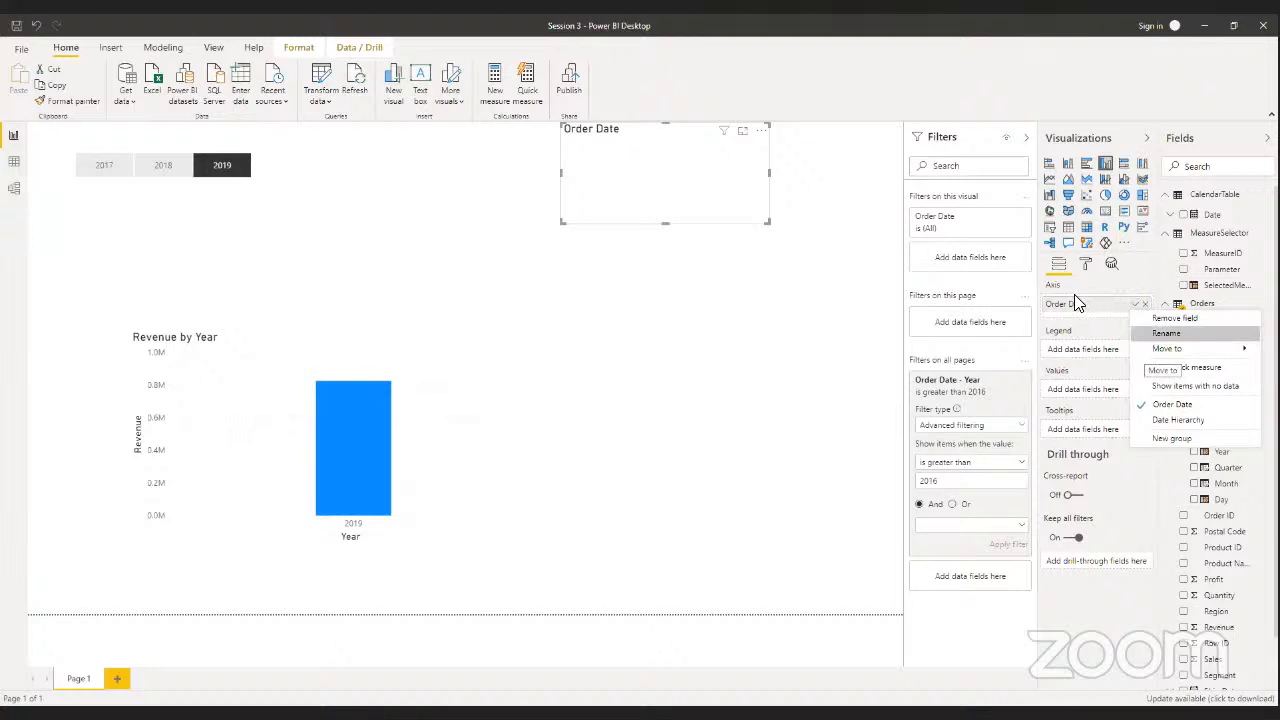
pyautogui.moveTo(1063, 304); pyautogui.dragTo(1066, 402)
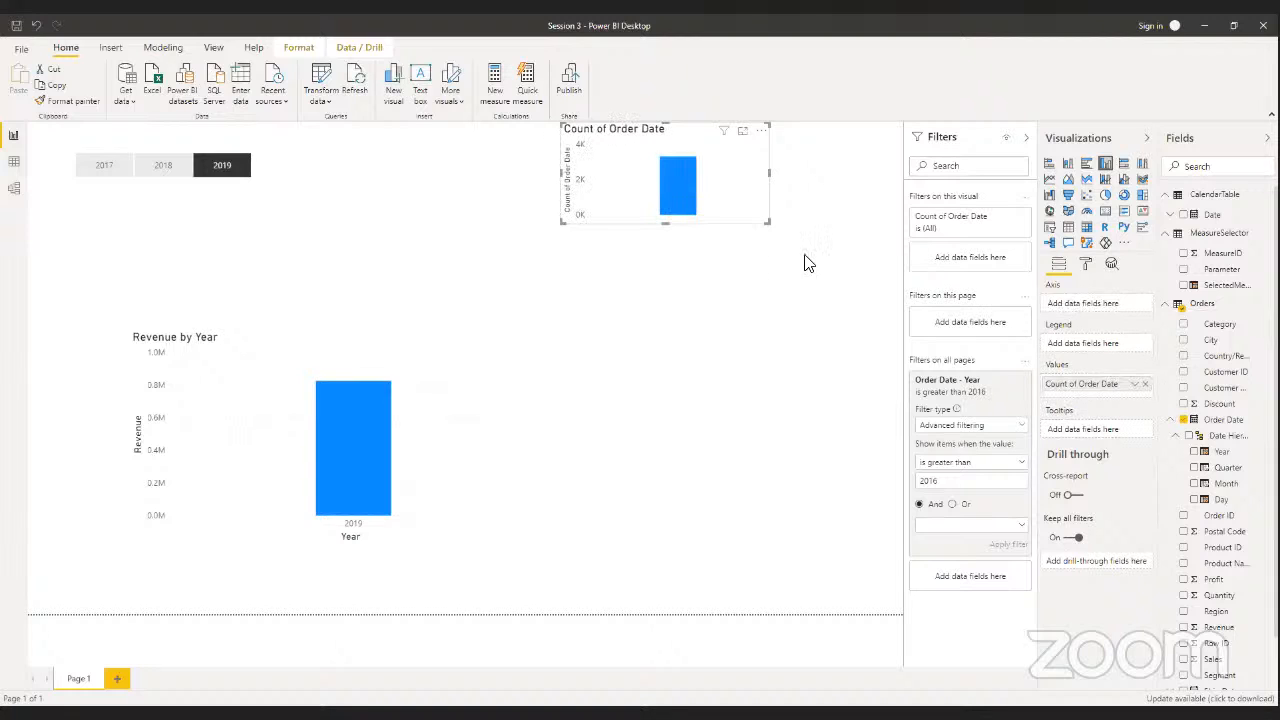
# - Convert the Order Date visual to a card and summarize its field as Earliest
pyautogui.click(1105, 212)
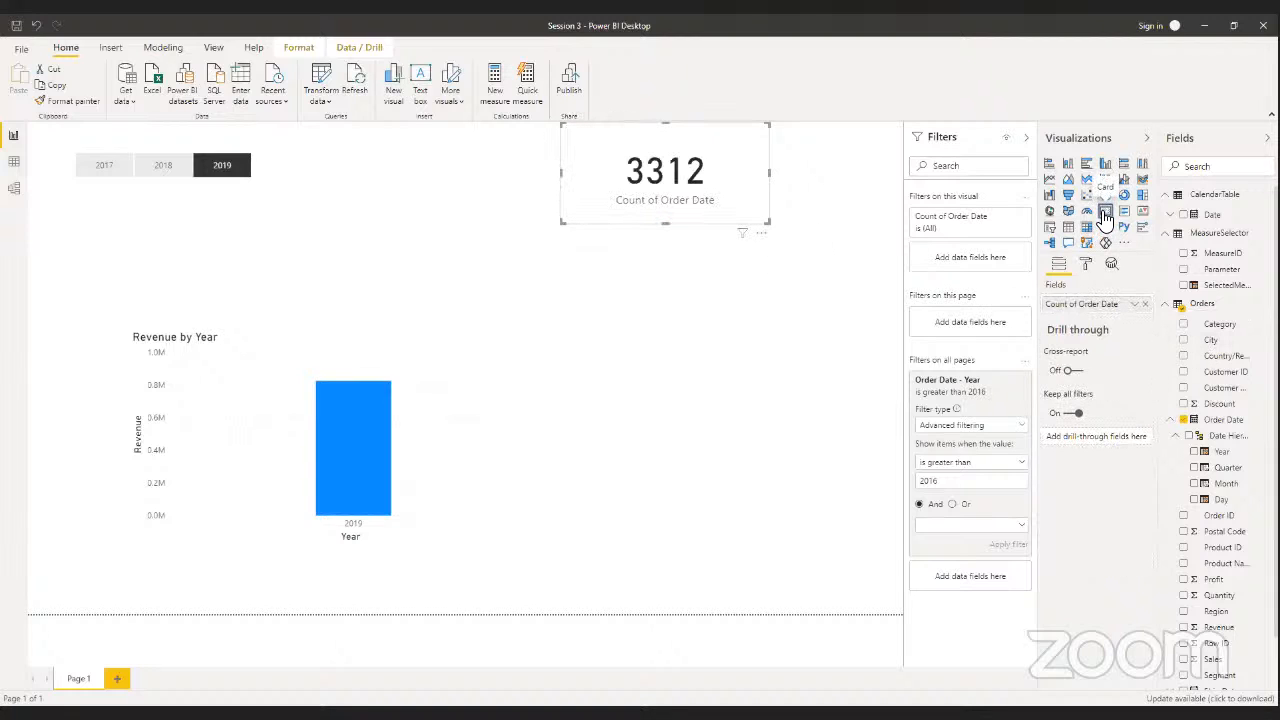
pyautogui.click(1135, 305)
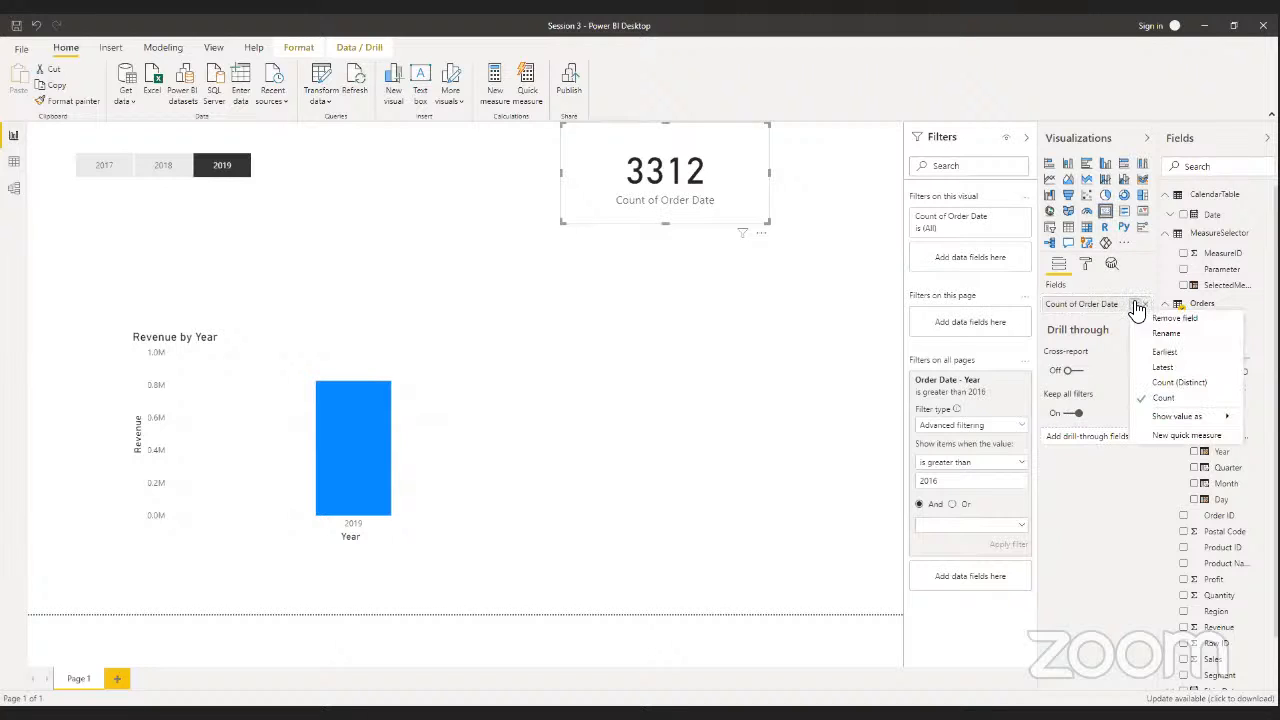
pyautogui.click(1163, 363)
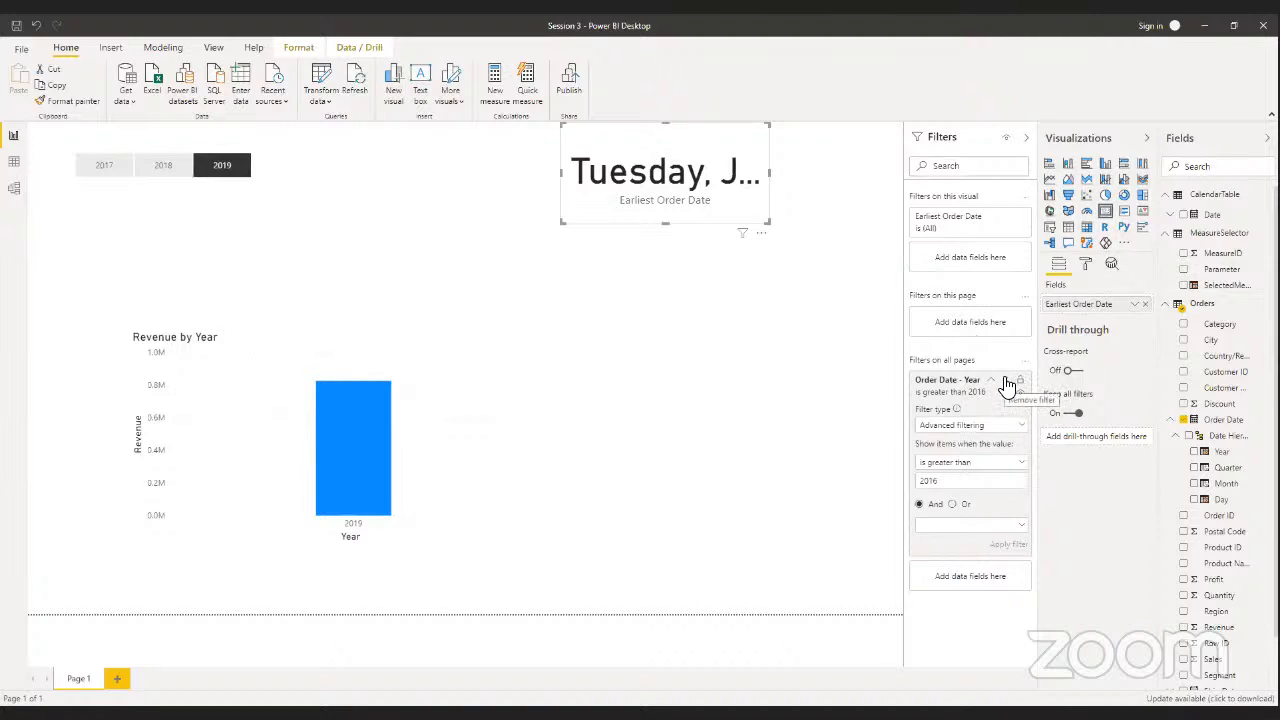
# - Remove the Order Date Year filter from all pages and select 2016 in the Year slicer
pyautogui.click(1008, 382)
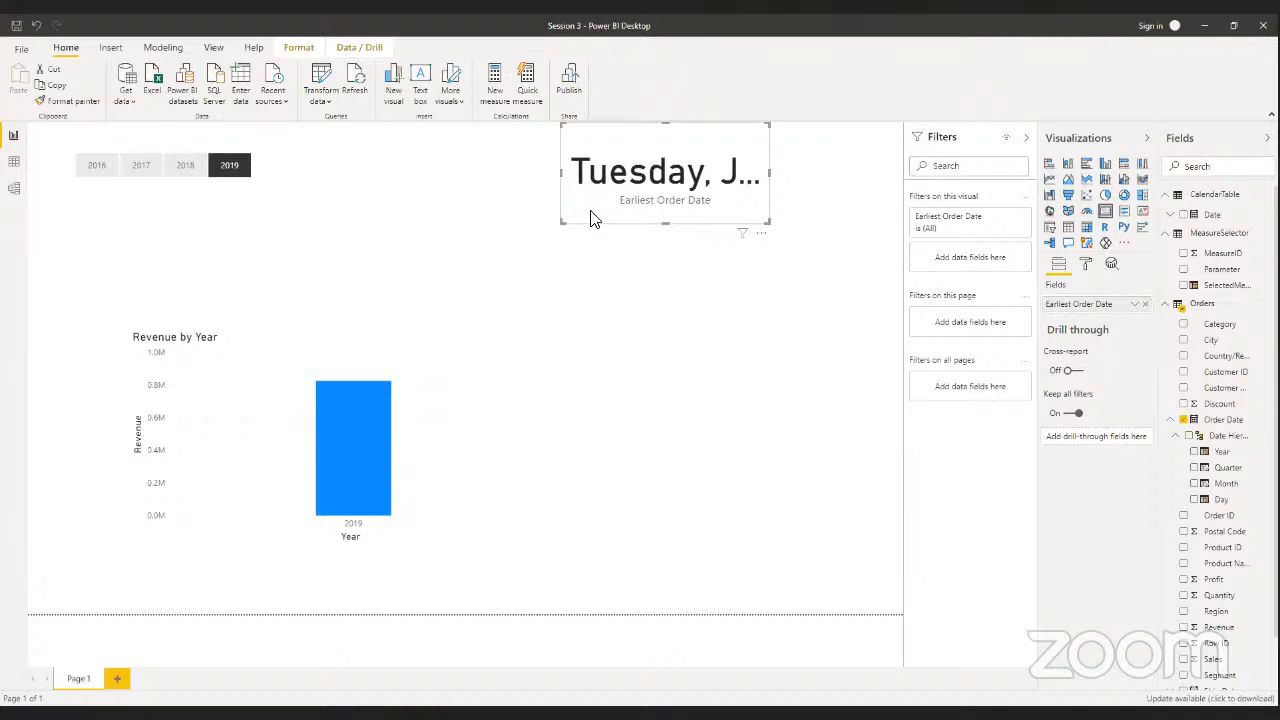
pyautogui.click(112, 170)
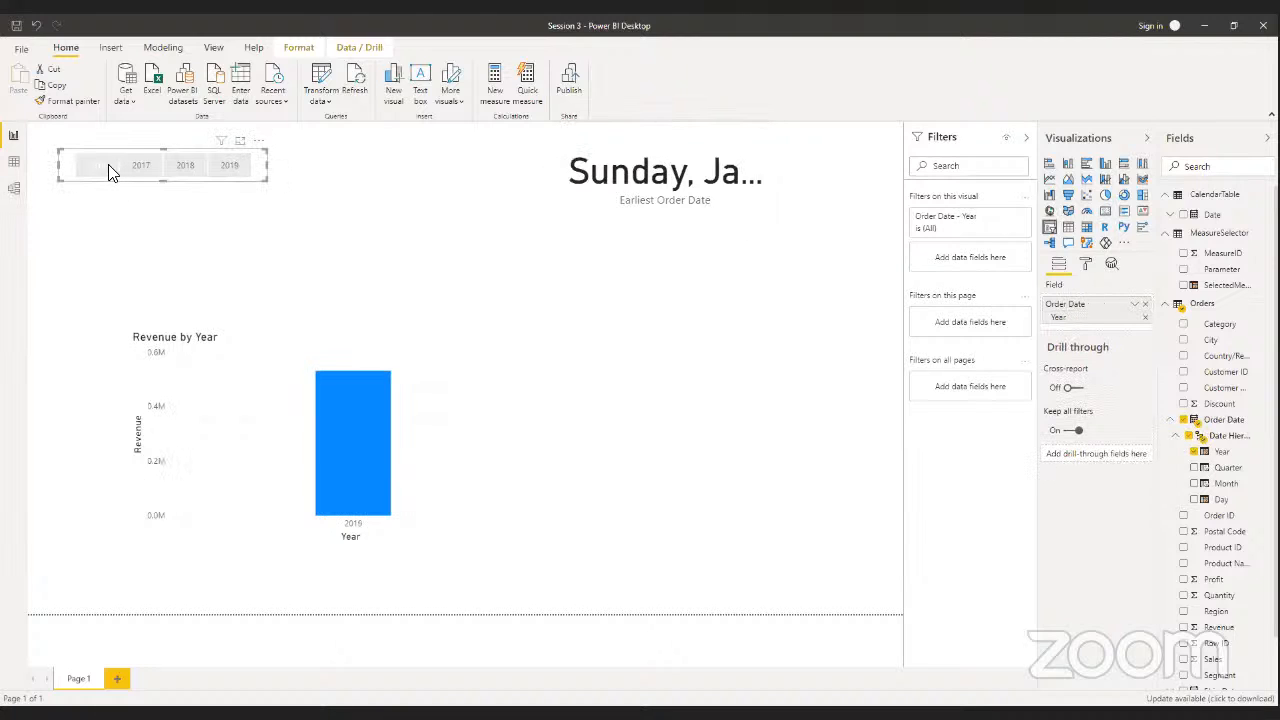
# - Change the card's Order Date summarization to Latest and select 2019 in the Year slicer
pyautogui.click(623, 177)
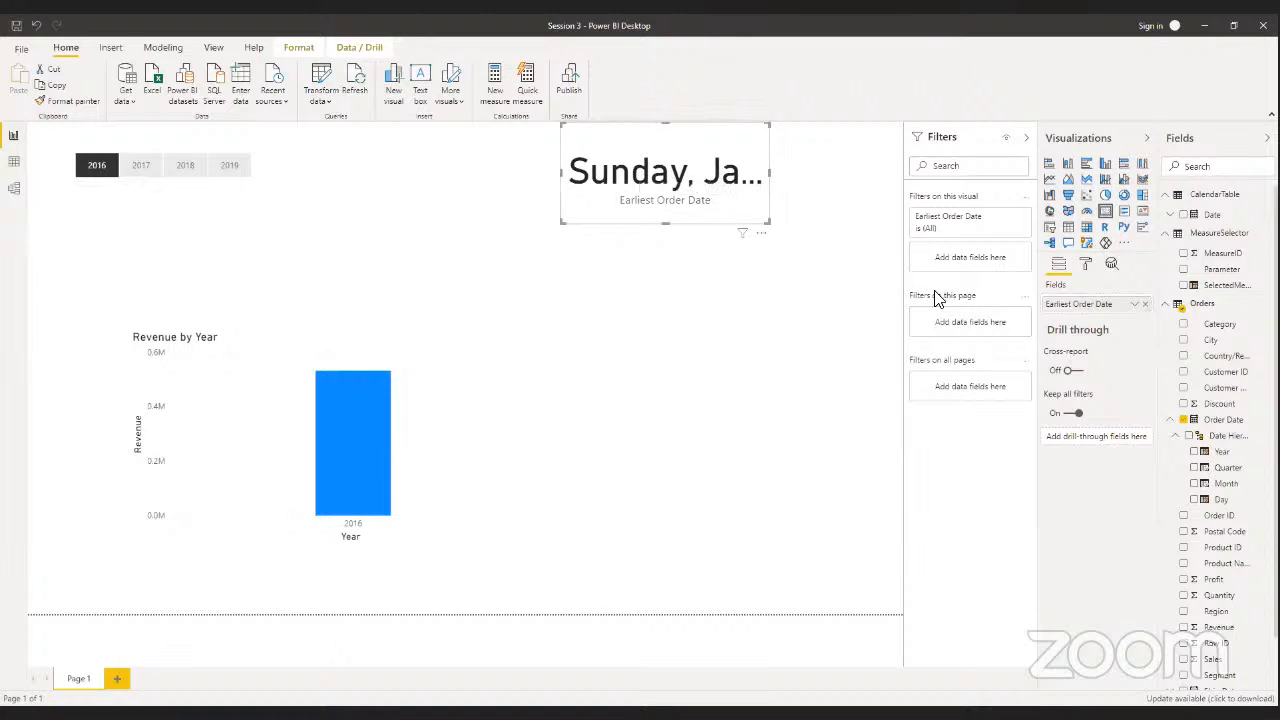
pyautogui.click(1135, 304)
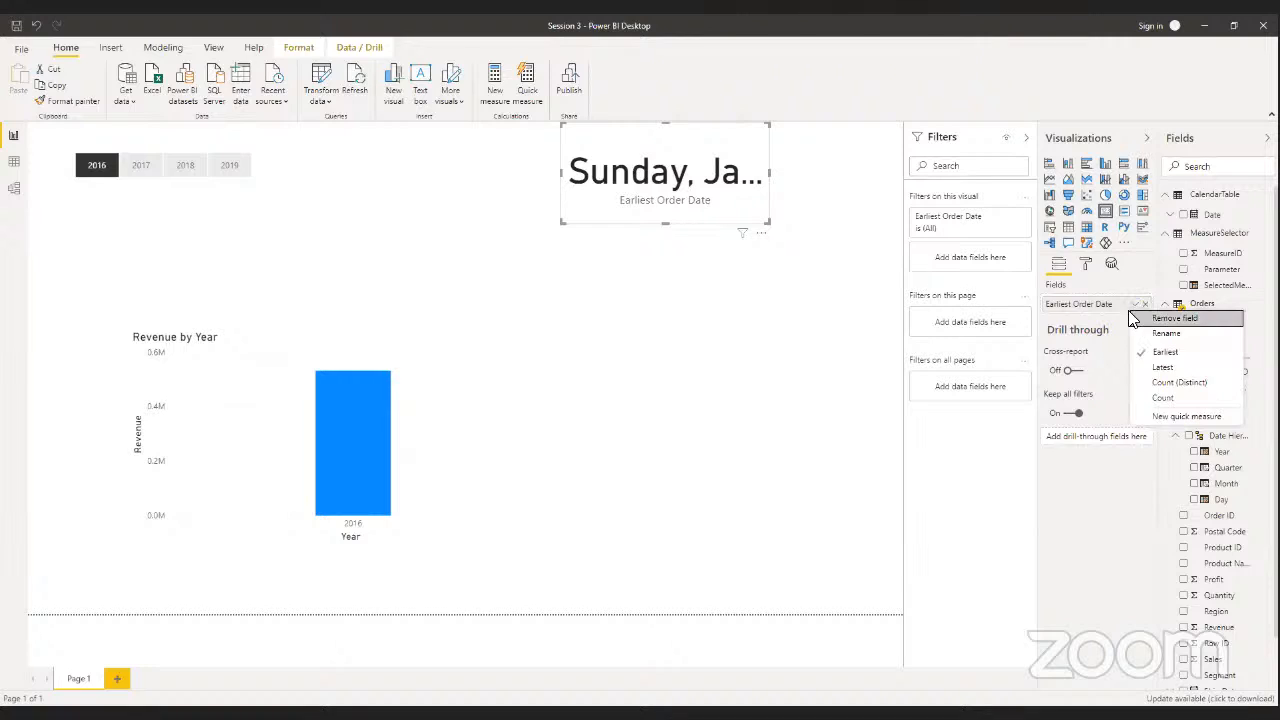
pyautogui.click(1162, 368)
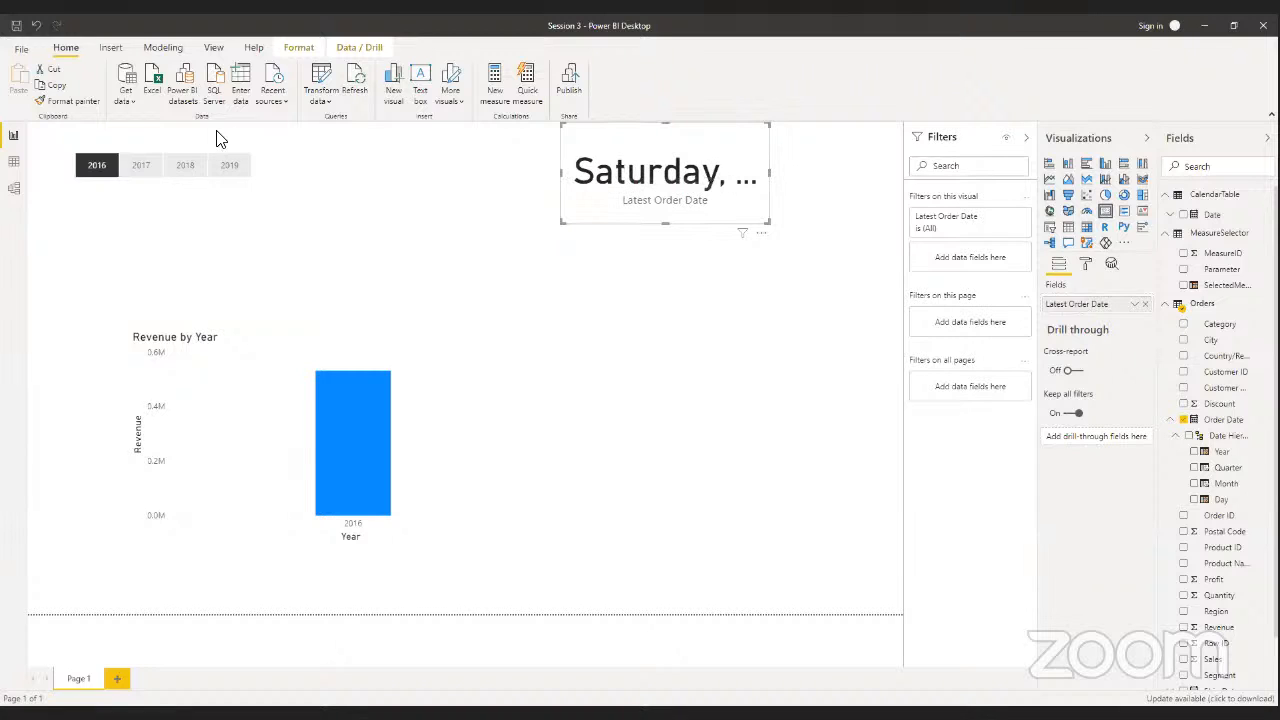
pyautogui.click(229, 167)
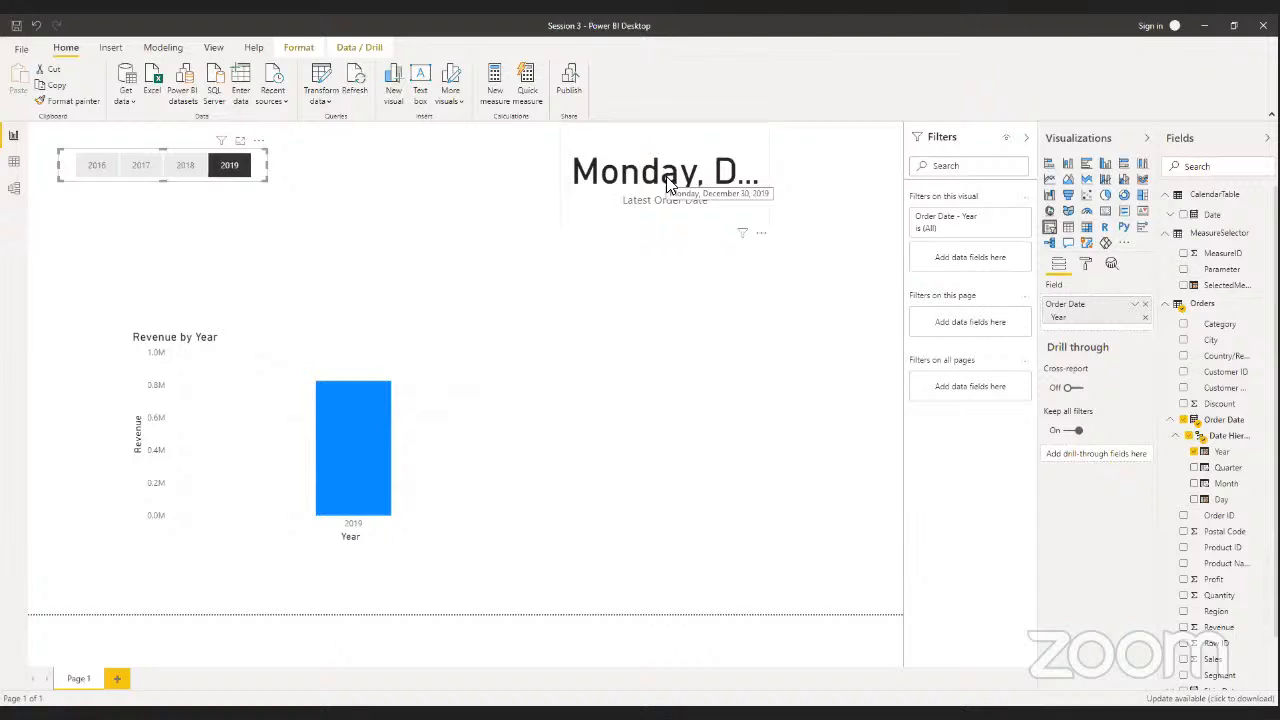
# - Examine the first and last dates of CalendarTable in the data view
pyautogui.click(14, 163)
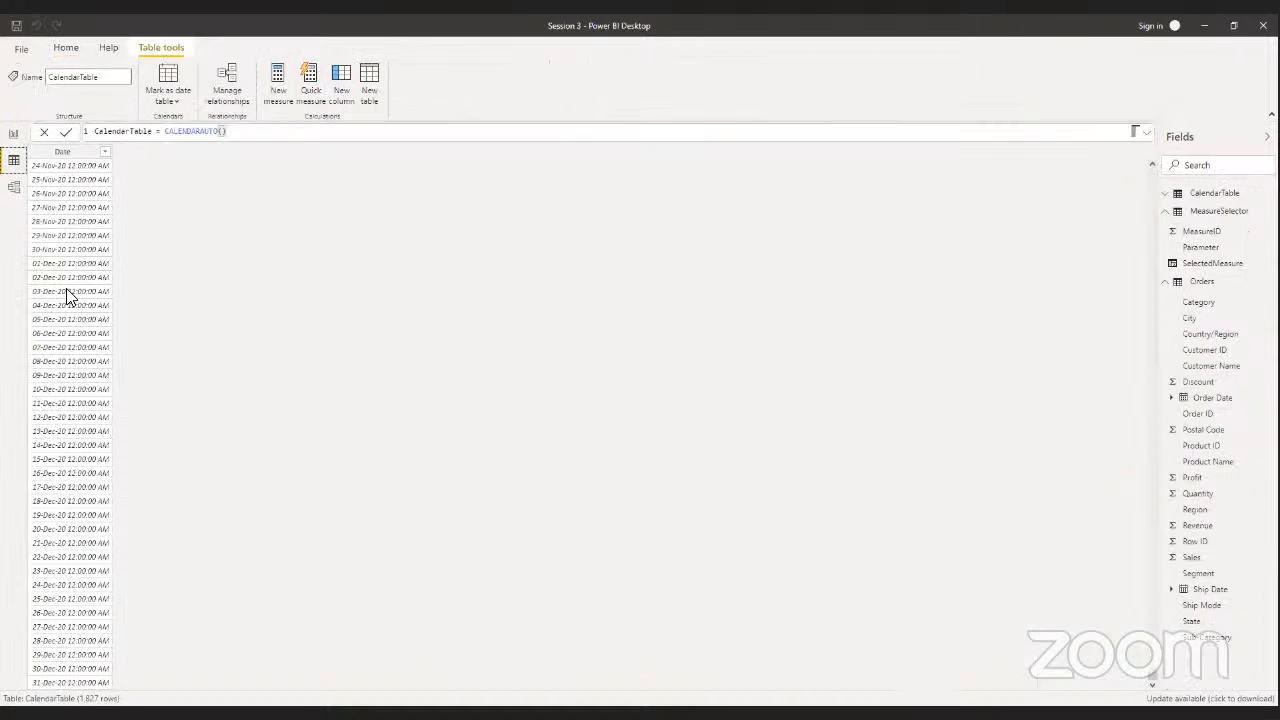
pyautogui.scroll(20, 66, 288)
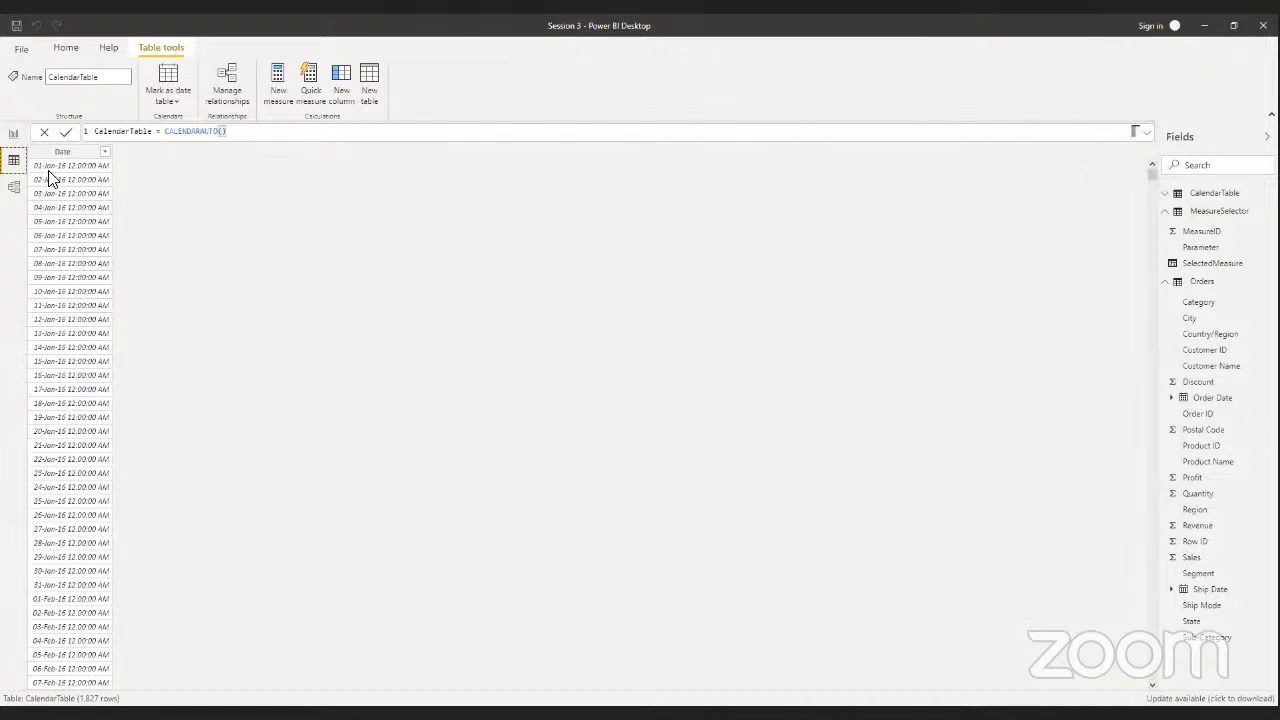
pyautogui.scroll(-20, 40, 398)
pyautogui.scroll(-10, 40, 398)
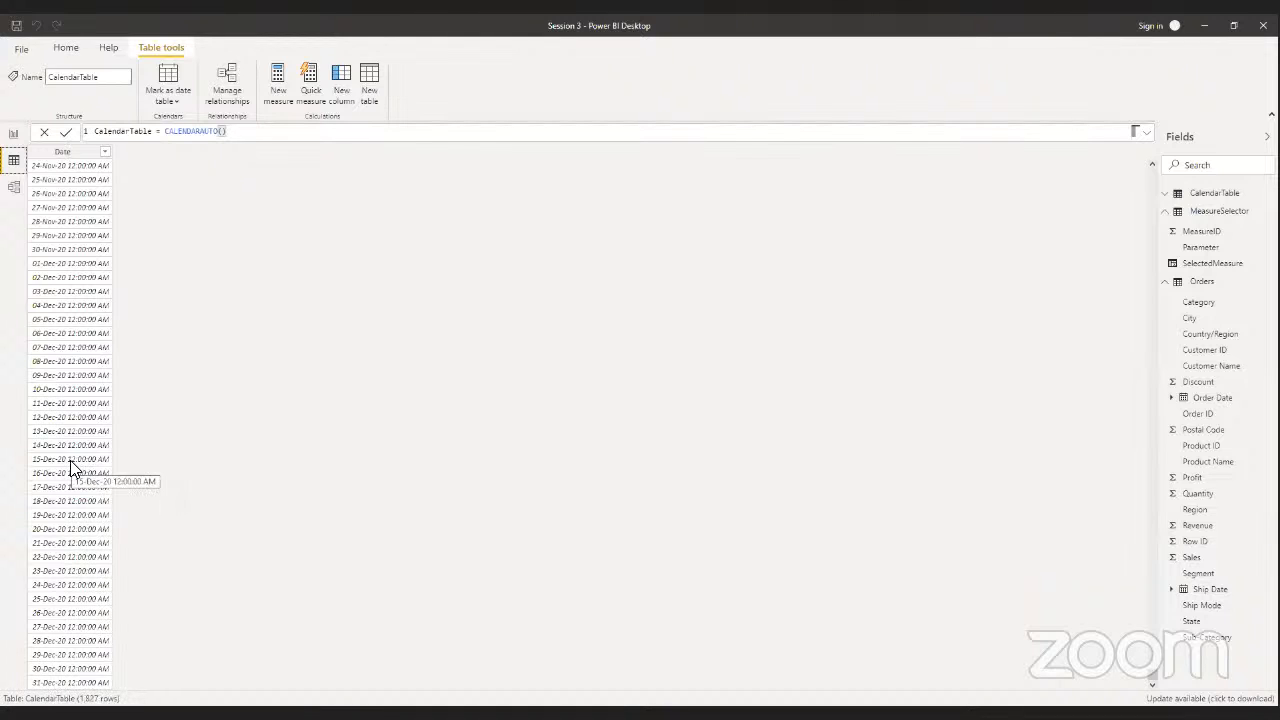
pyautogui.scroll(20, 70, 468)
pyautogui.scroll(-20, 71, 468)
# - Replace the CALENDARAUTO function in the CalendarTable formula with CALENDAR
pyautogui.press('BackSpace')
pyautogui.press('BackSpace')
pyautogui.press('BackSpace')
pyautogui.press('BackSpace')
pyautogui.press('BackSpace')
pyautogui.press('BackSpace')
pyautogui.press('BackSpace')
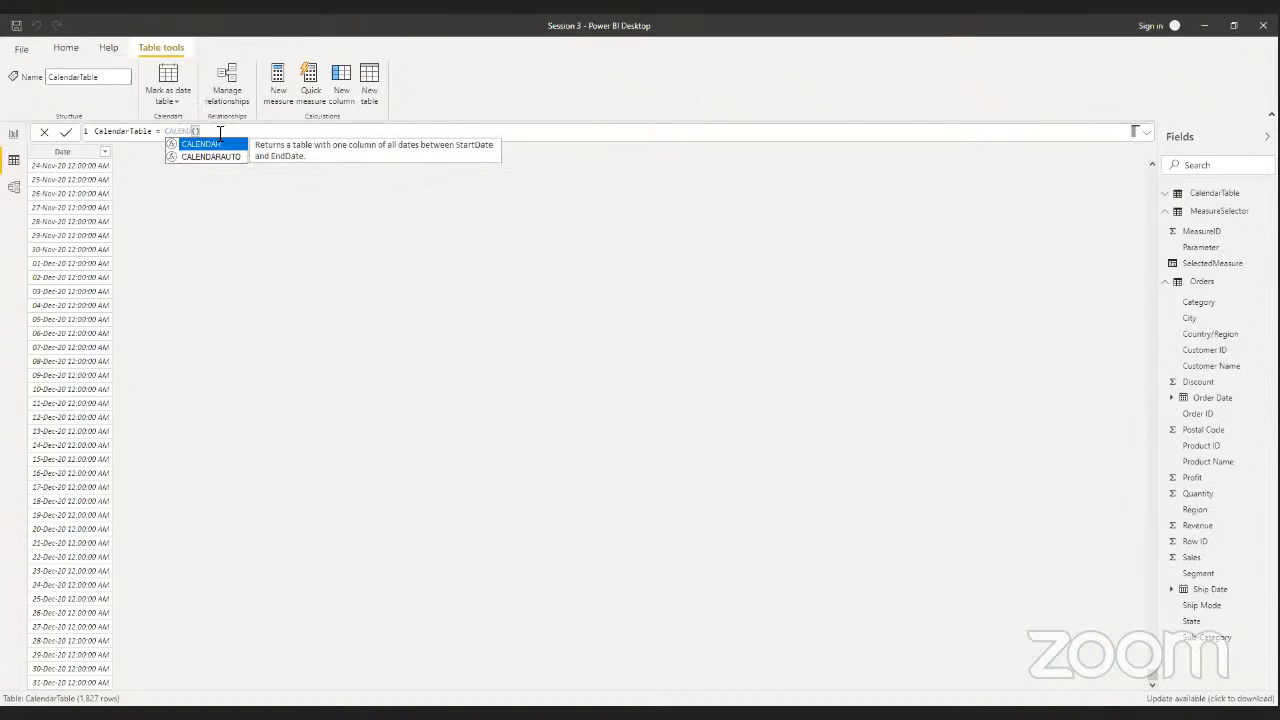
pyautogui.write('DAR')
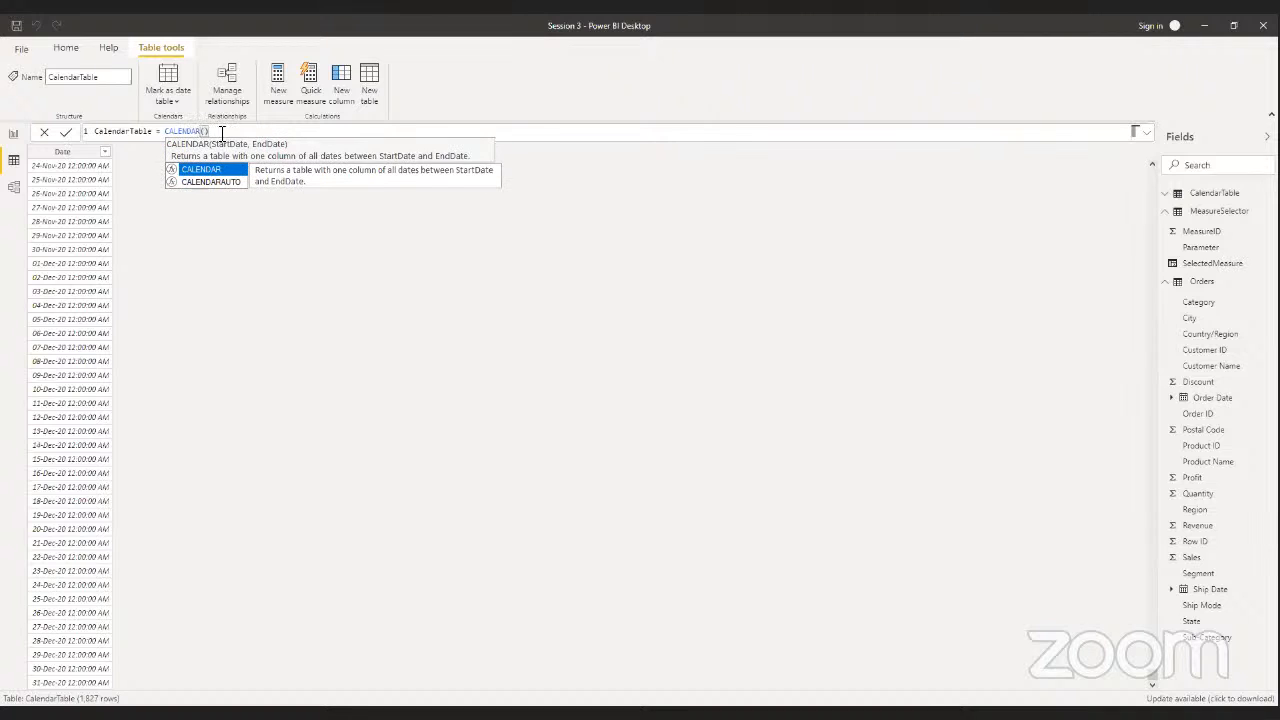
pyautogui.click(211, 132)
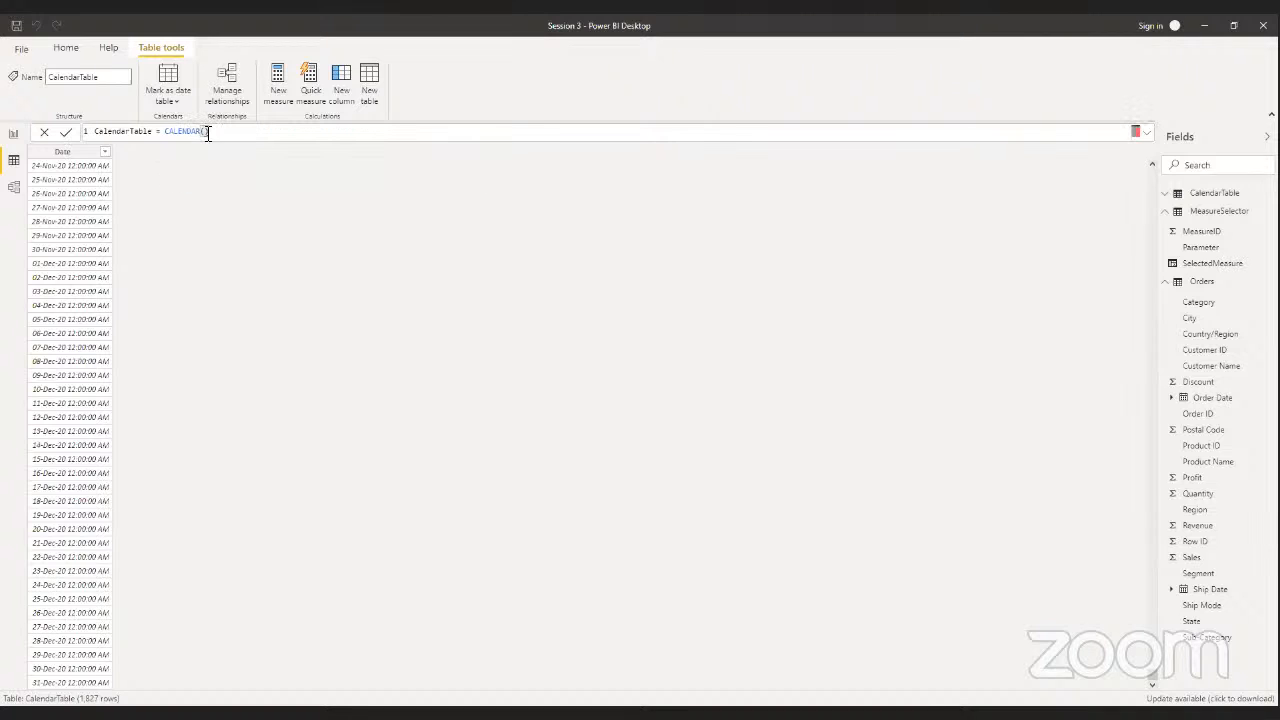
# - Enter MIN(Orders[Order Date]) as the start date argument of the CALENDAR function
pyautogui.write('"')
pyautogui.hotkey('ctrl', 'z')
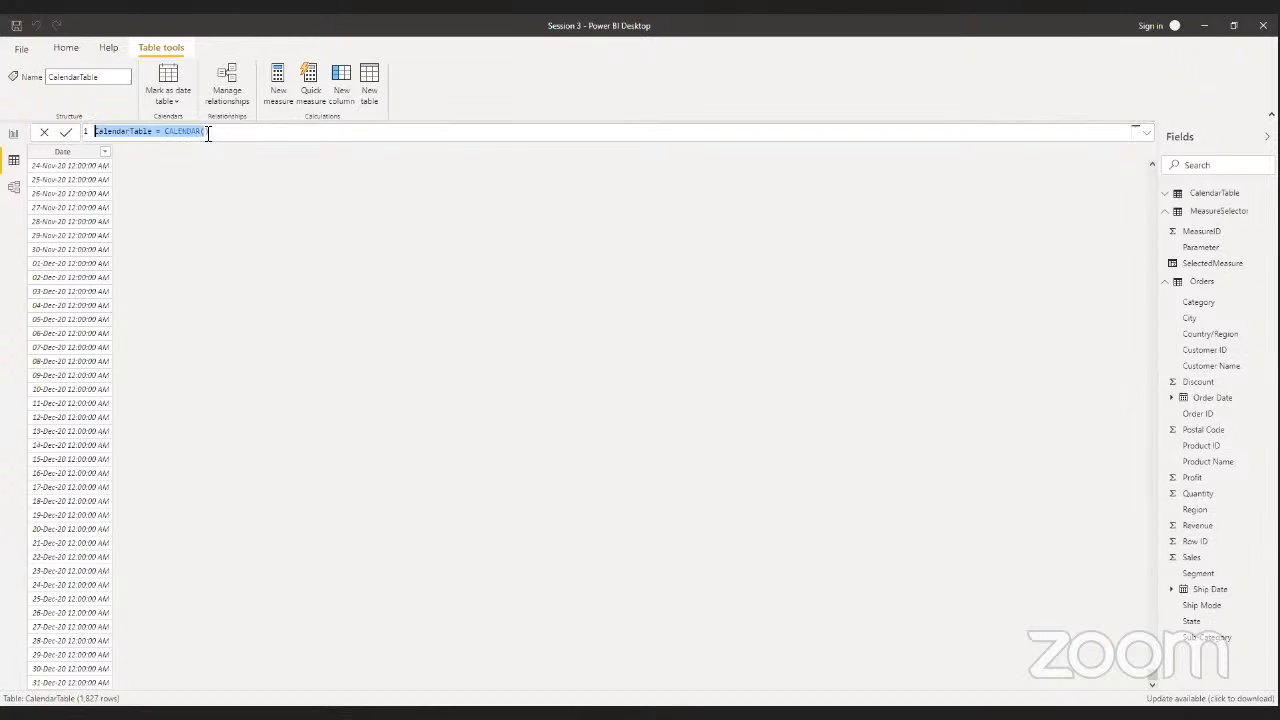
pyautogui.click(208, 132)
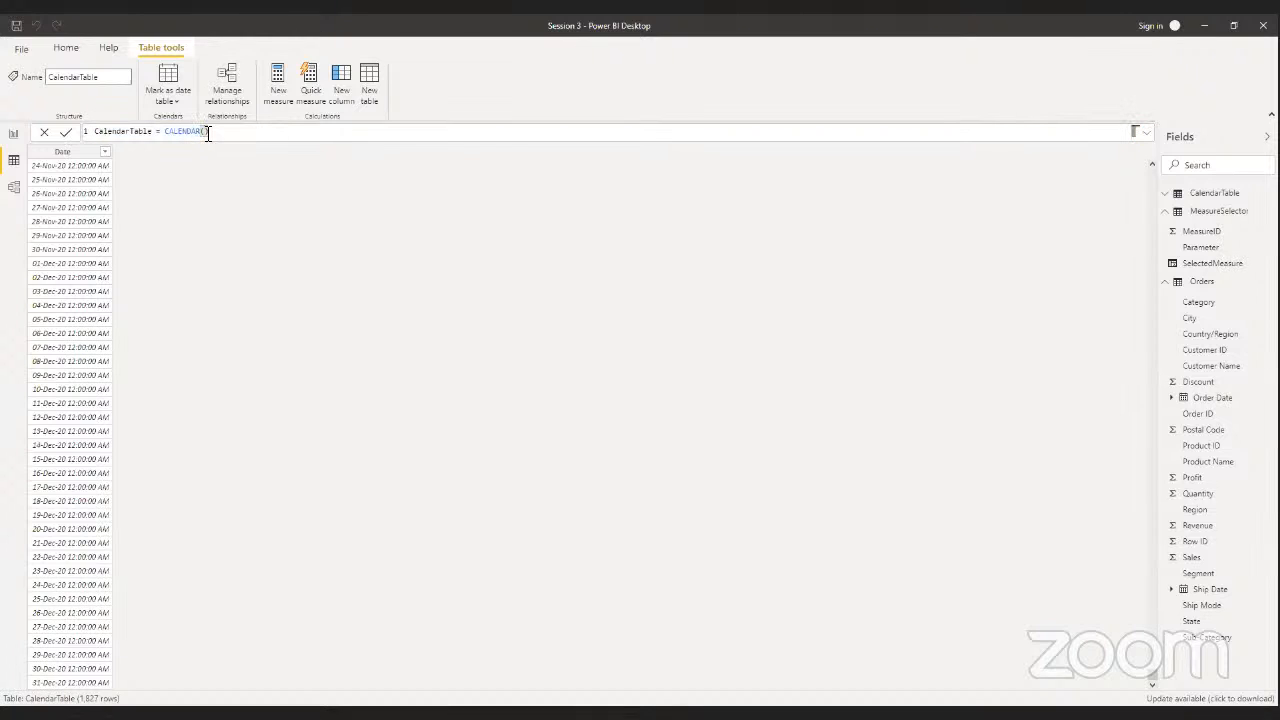
pyautogui.write('MIN(')
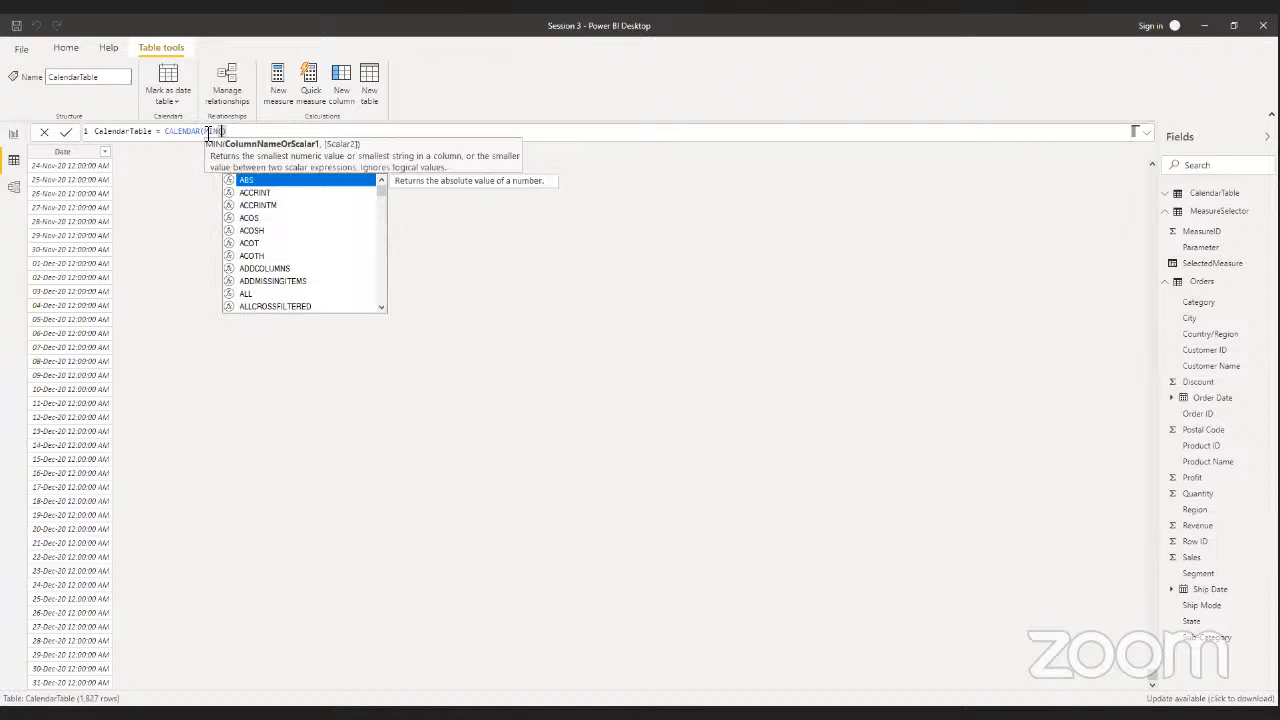
pyautogui.write('ORDER')
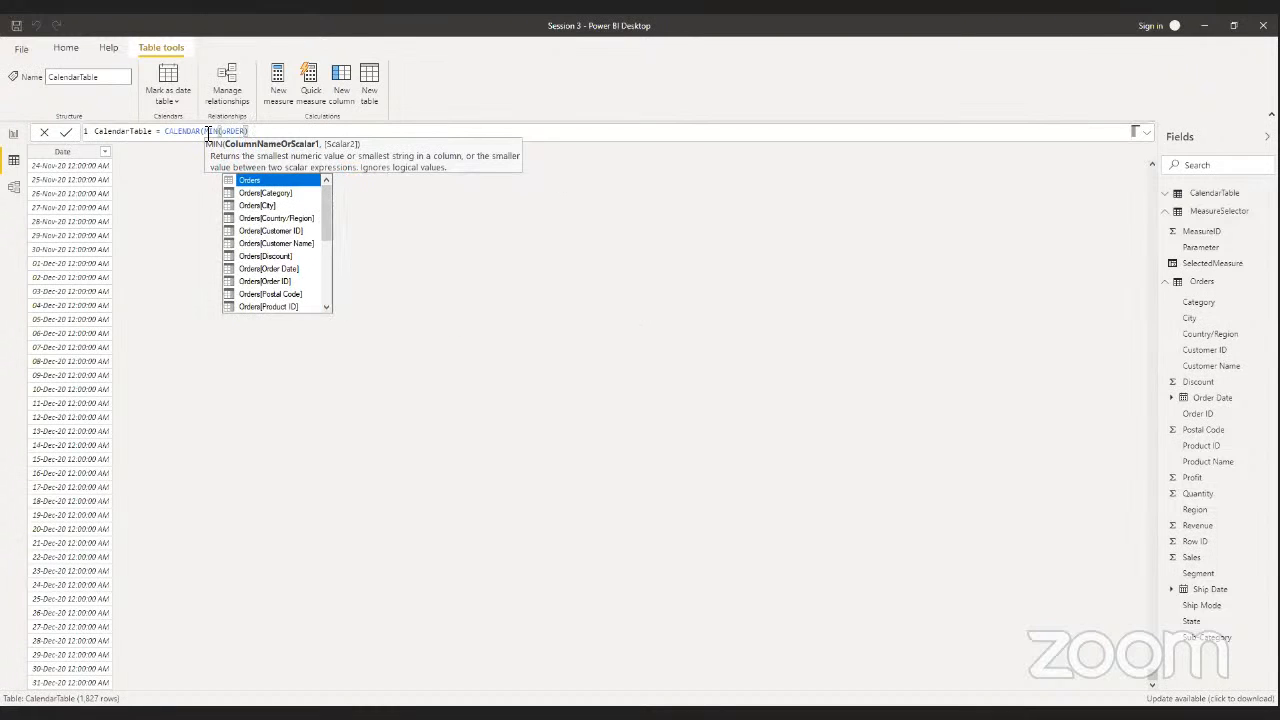
pyautogui.click(272, 269)
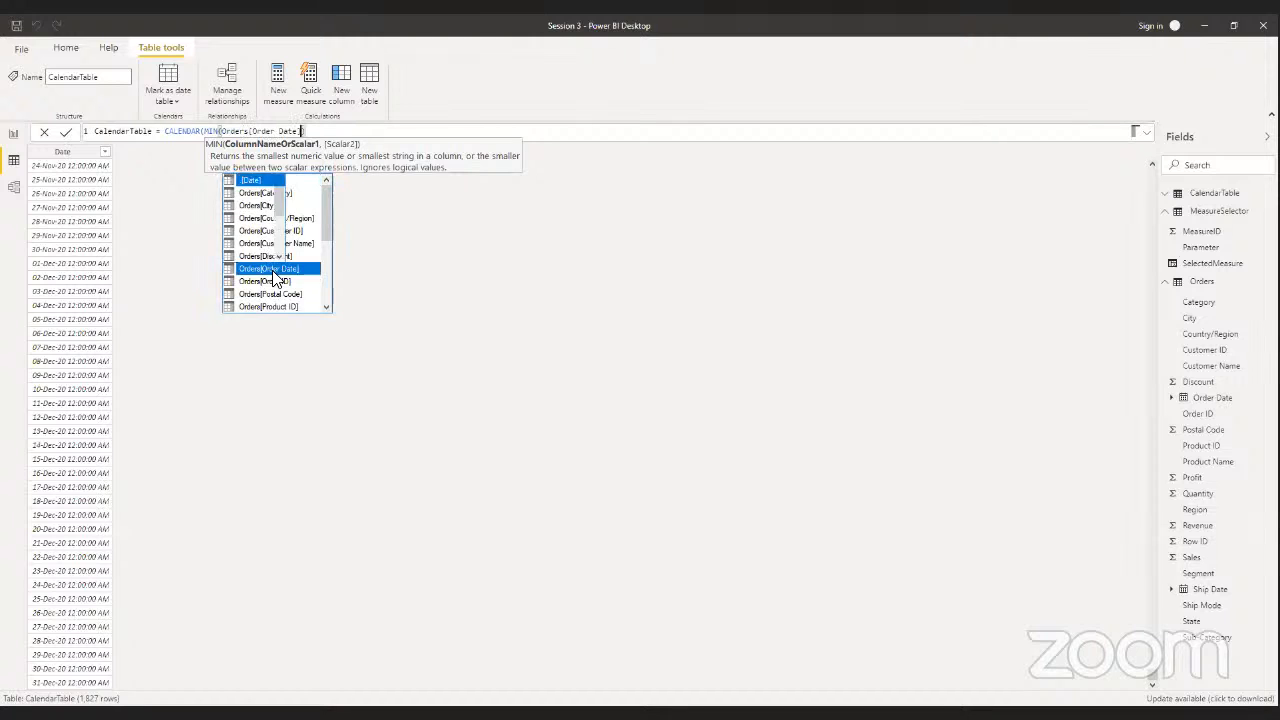
pyautogui.write('),')
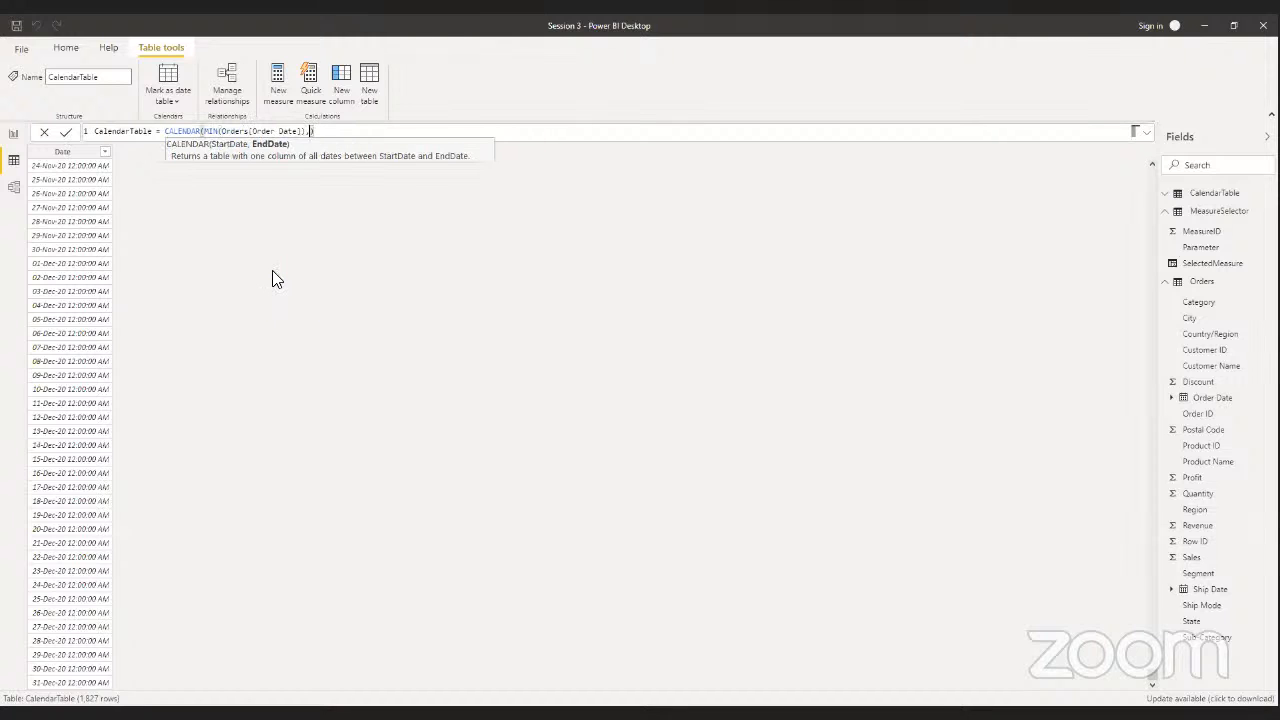
# - Add MAX(Orders[Order Date]) as the CALENDAR end date, commit the CalendarTable formula and check the table's last dates
pyautogui.write('MAX')
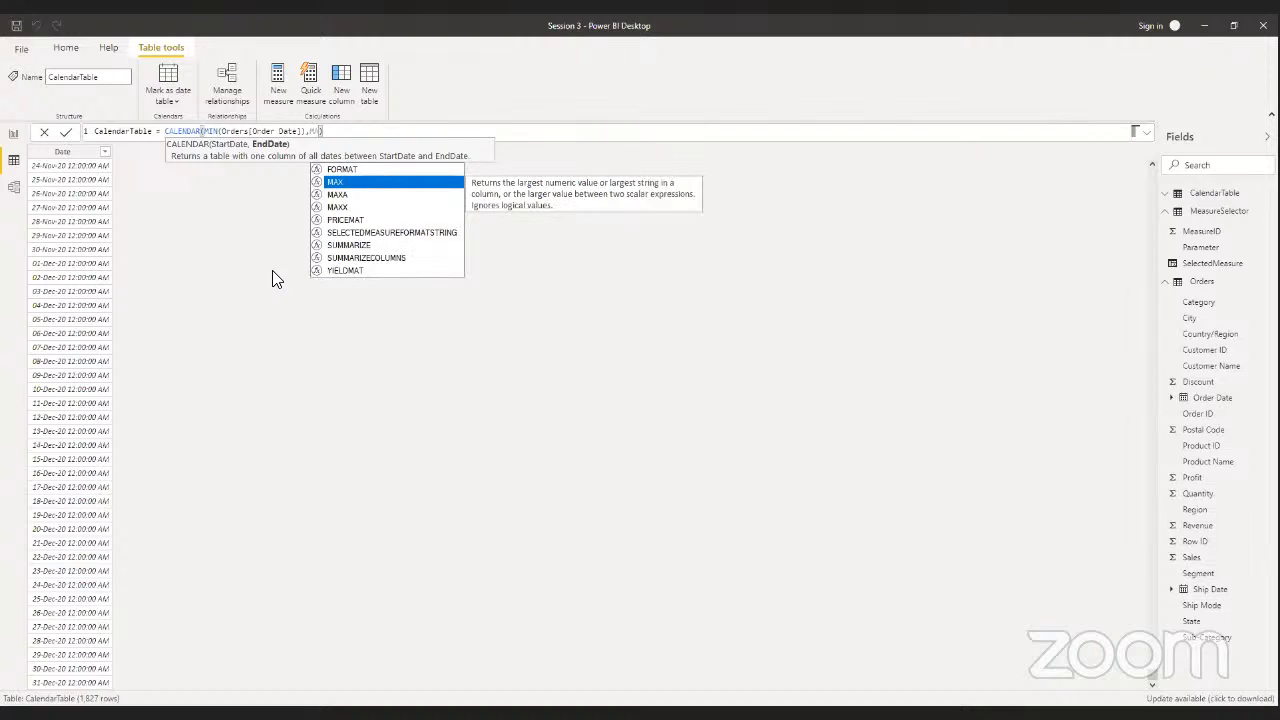
pyautogui.write('(ORDER')
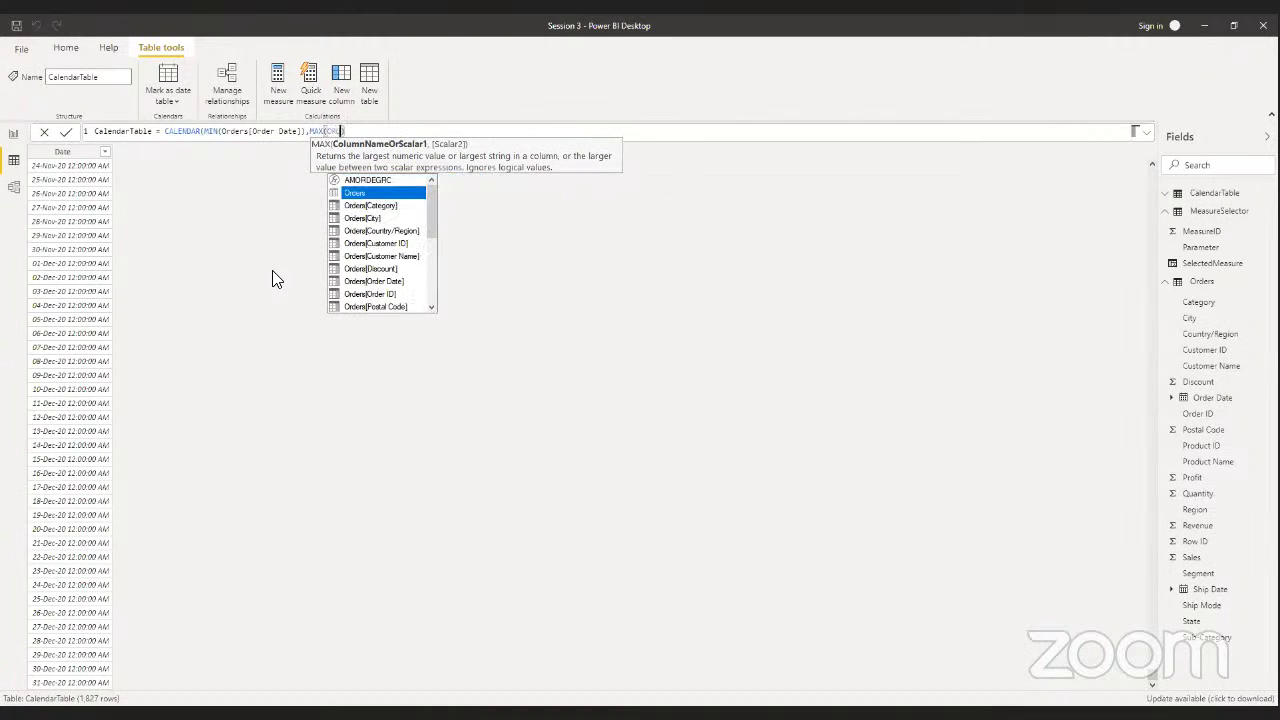
pyautogui.press('Down')
pyautogui.press('Down')
pyautogui.press('Down')
pyautogui.press('Down')
pyautogui.press('Down')
pyautogui.press('Down')
pyautogui.press('Down')
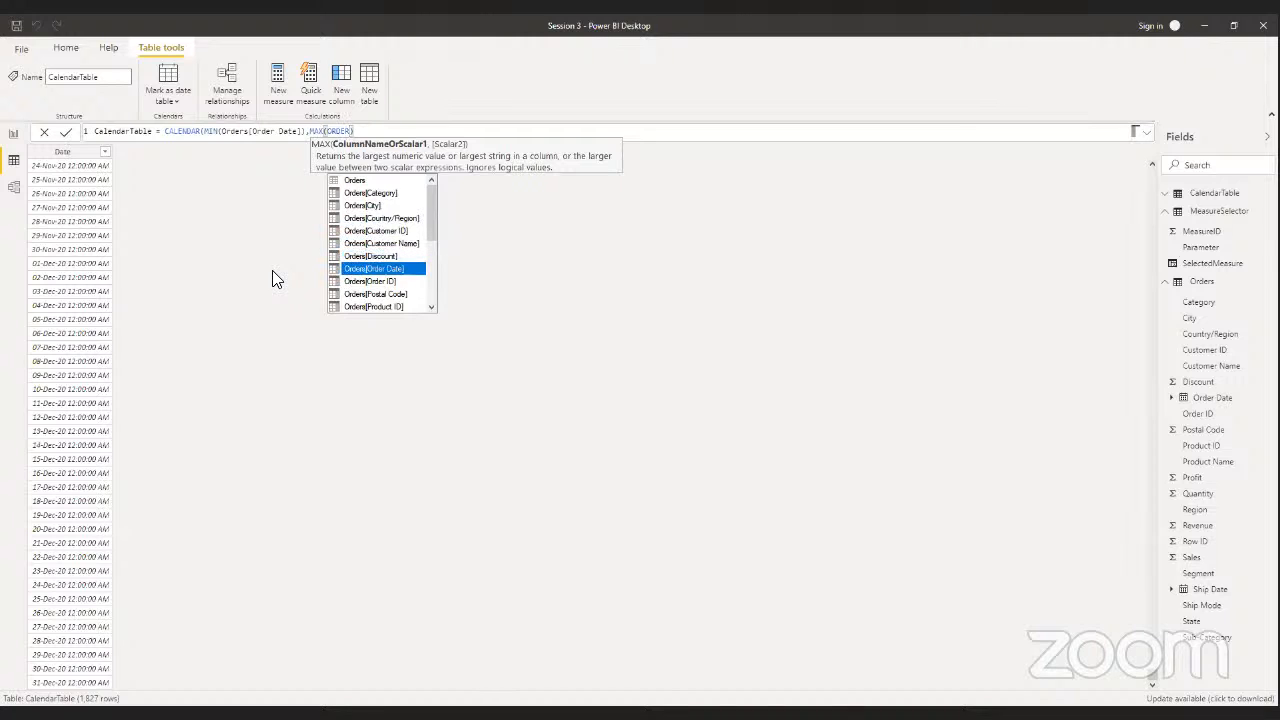
pyautogui.press('Tab')
pyautogui.write(')')
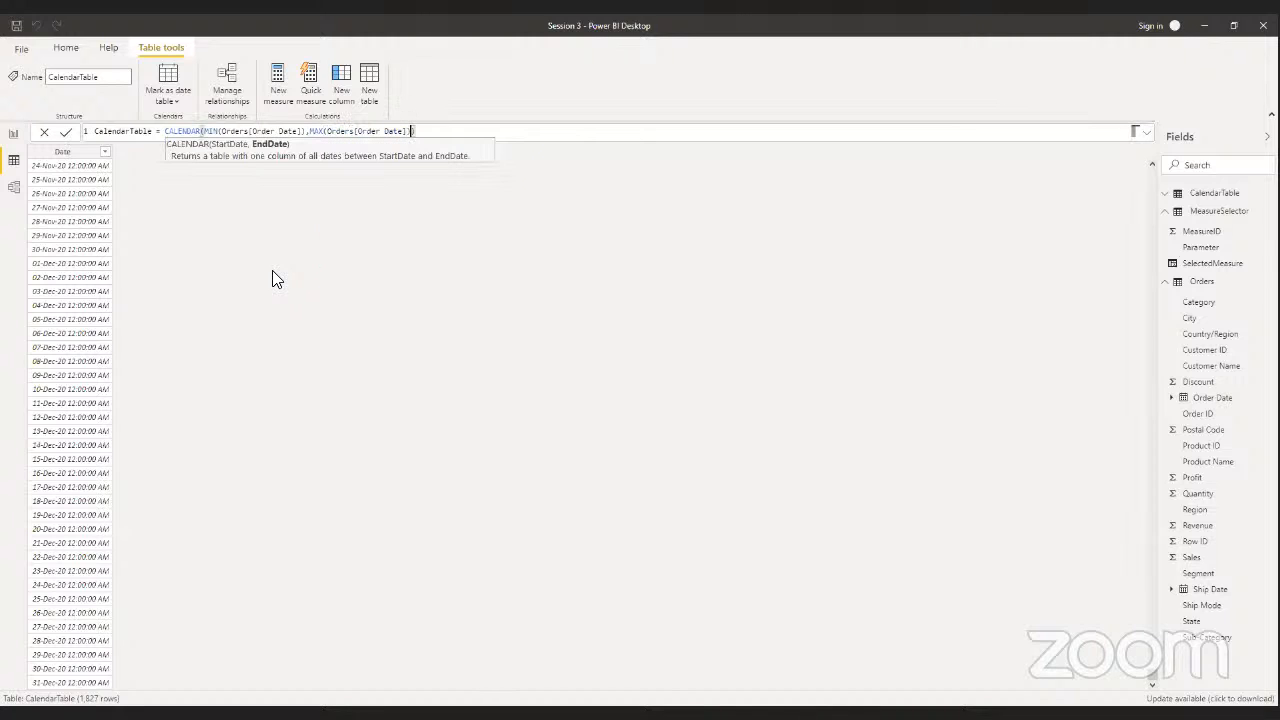
pyautogui.click(64, 132)
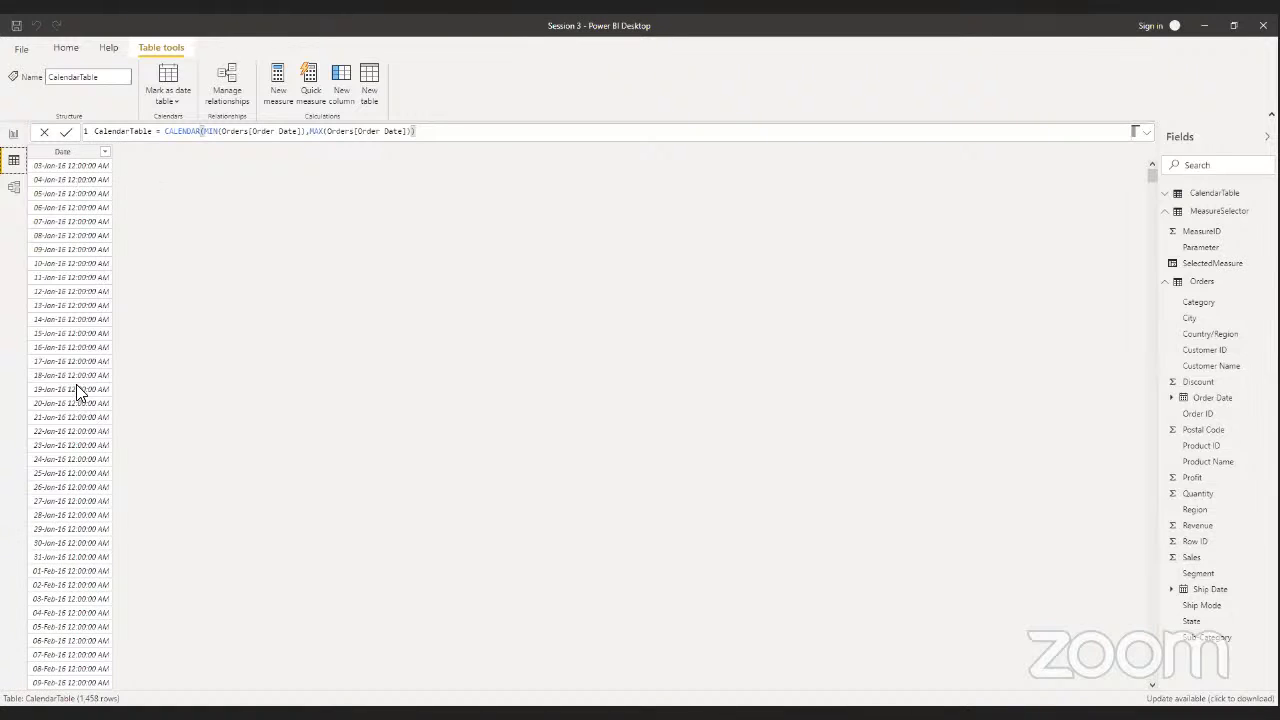
pyautogui.scroll(-20, 82, 387)
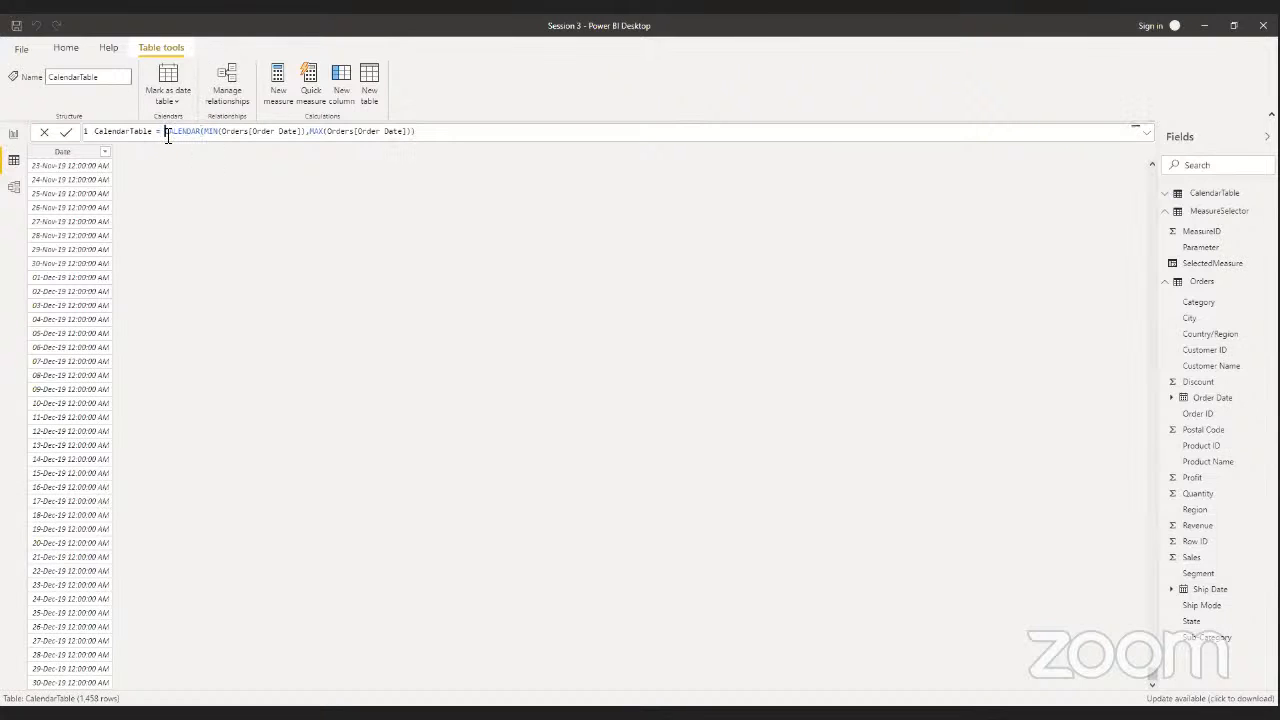
pyautogui.click(167, 134)
pyautogui.moveTo(168, 137); pyautogui.dragTo(205, 133)
pyautogui.click(206, 133)
pyautogui.write('YEAR(')
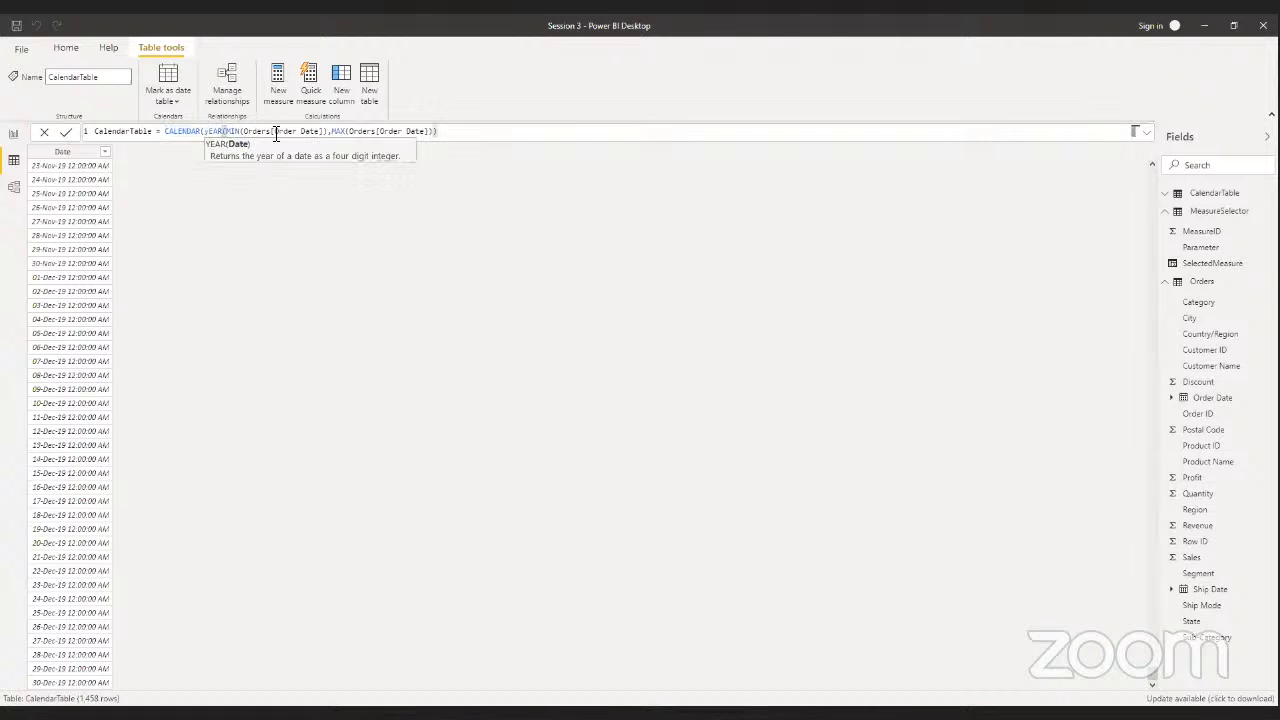
pyautogui.press('BackSpace')
pyautogui.press('BackSpace')
pyautogui.press('BackSpace')
pyautogui.press('BackSpace')
pyautogui.press('BackSpace')
pyautogui.press('BackSpace')
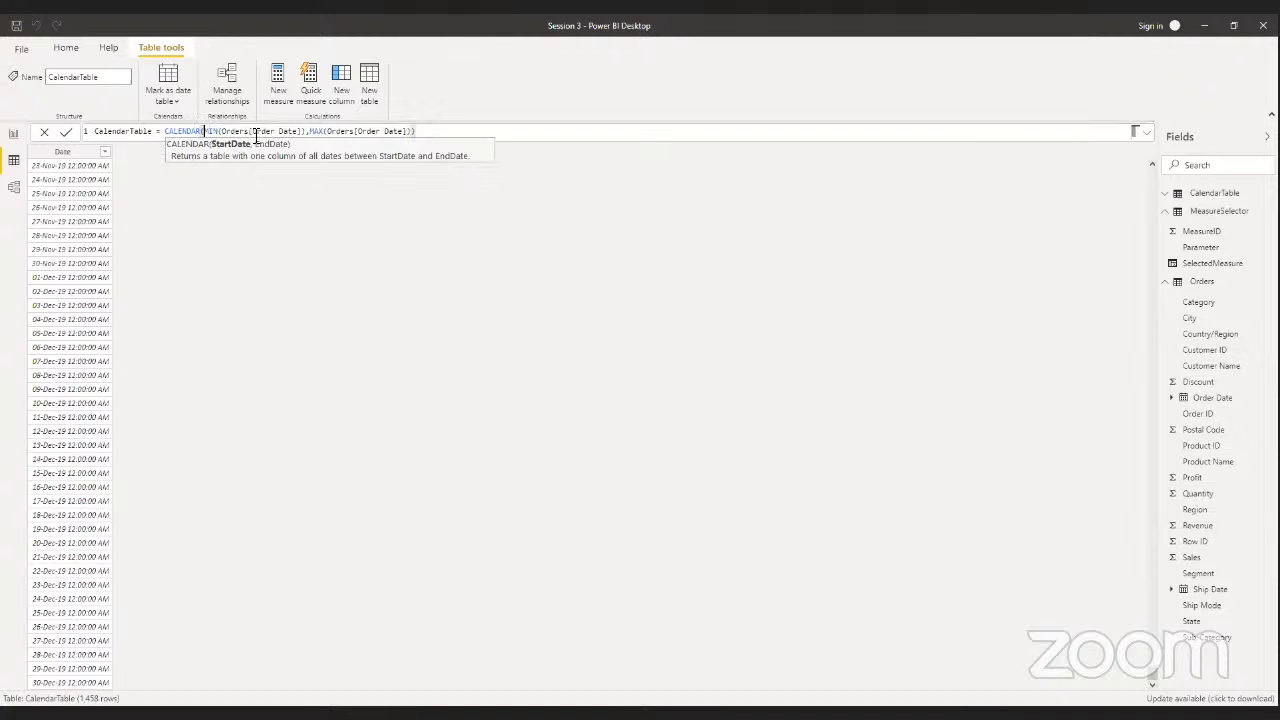
# - Wrap the start date MIN(Orders[Order Date]) in the YEAR function in the CalendarTable formula
pyautogui.write('year')
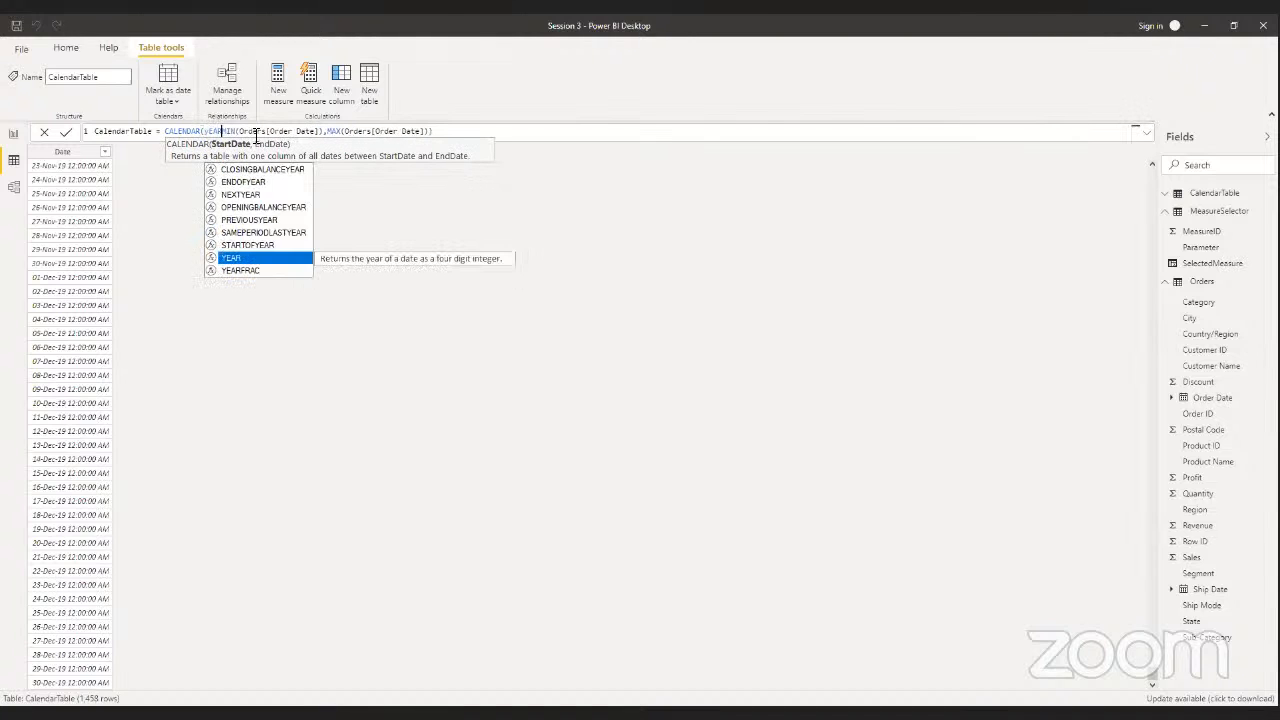
pyautogui.press('Tab')
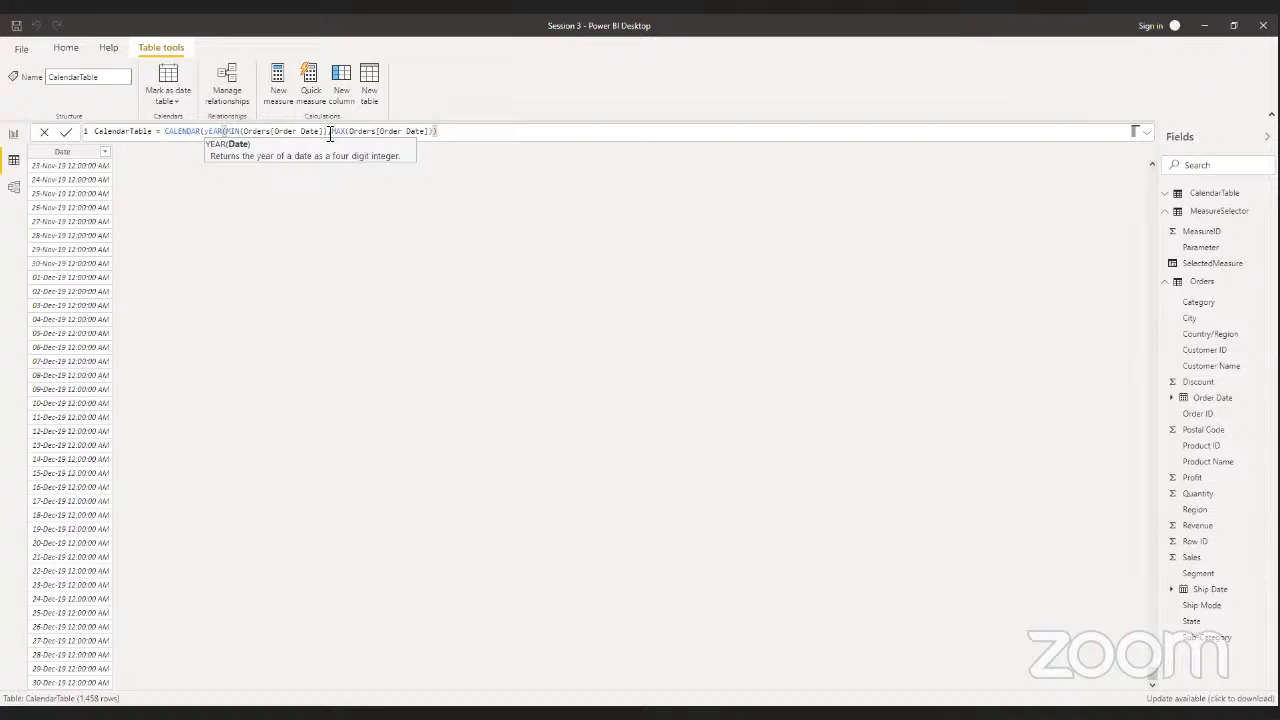
pyautogui.click(326, 132)
pyautogui.write('),')
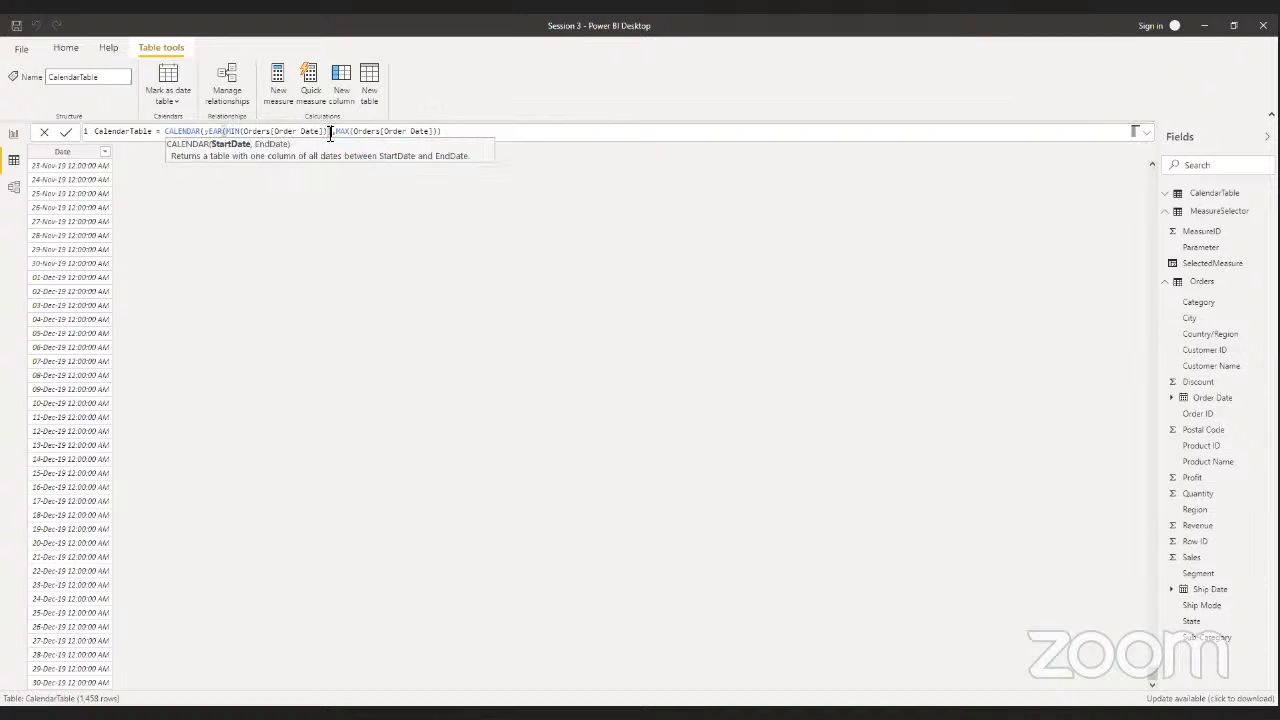
pyautogui.click(212, 137)
pyautogui.press('BackSpace')
pyautogui.write('y')
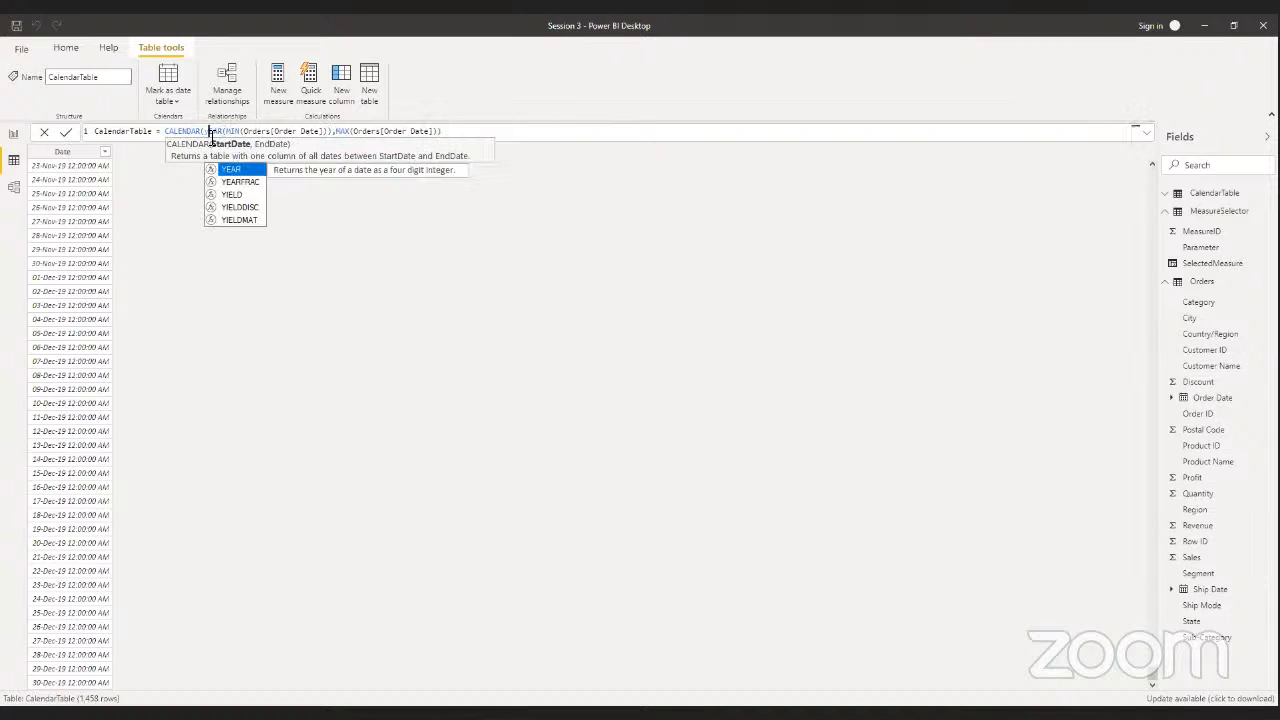
pyautogui.press('BackSpace')
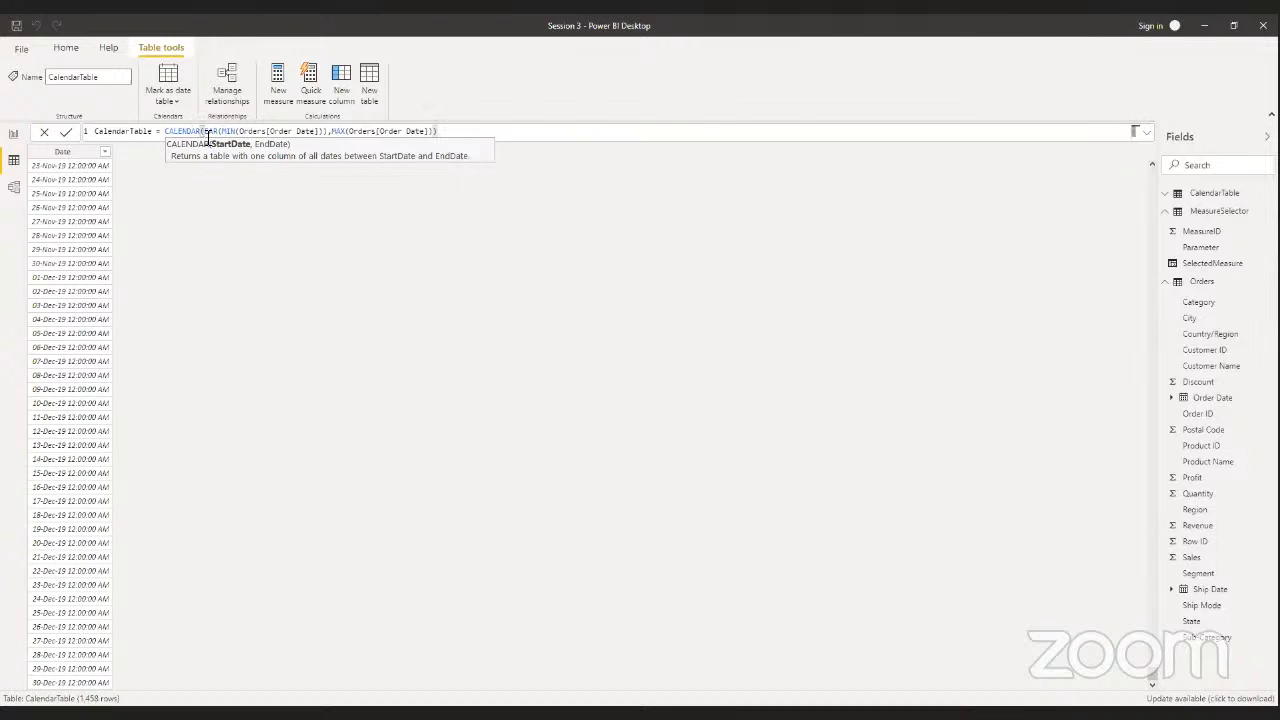
pyautogui.write('Y')
# - Enclose the start year in DATE with month 1 and day 1, and commit the CalendarTable formula
pyautogui.press('Left')
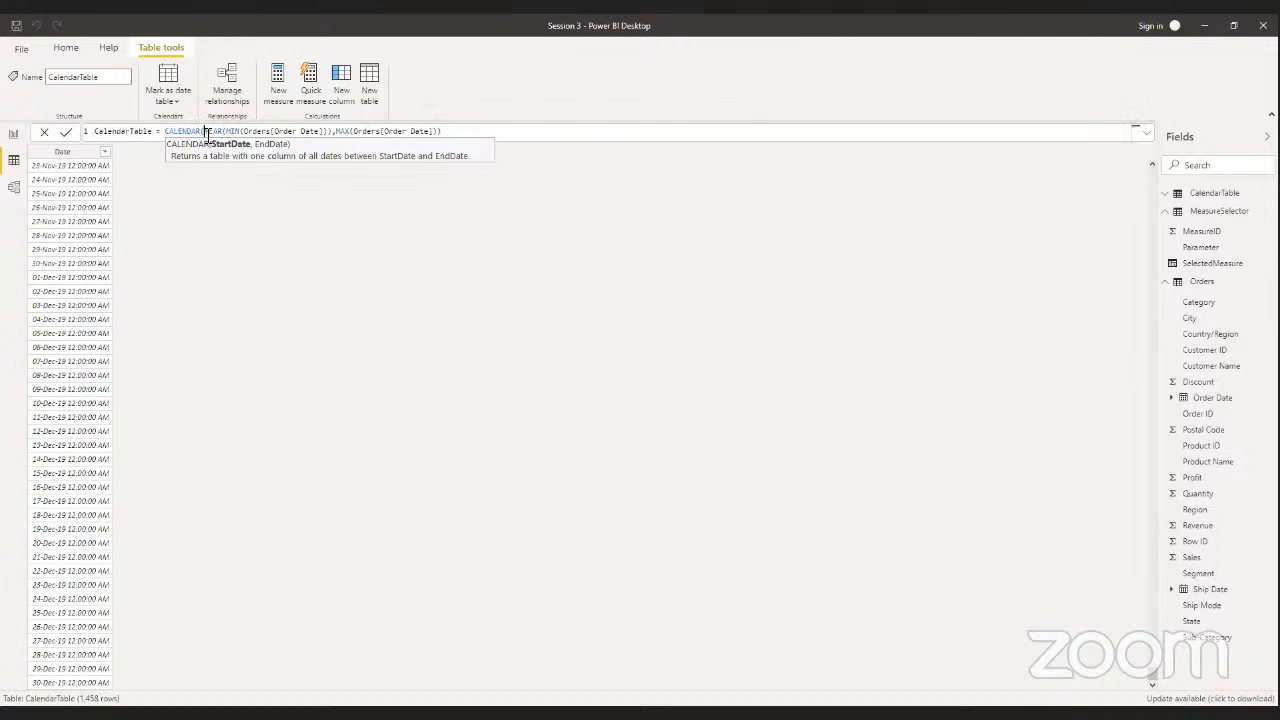
pyautogui.write('TE')
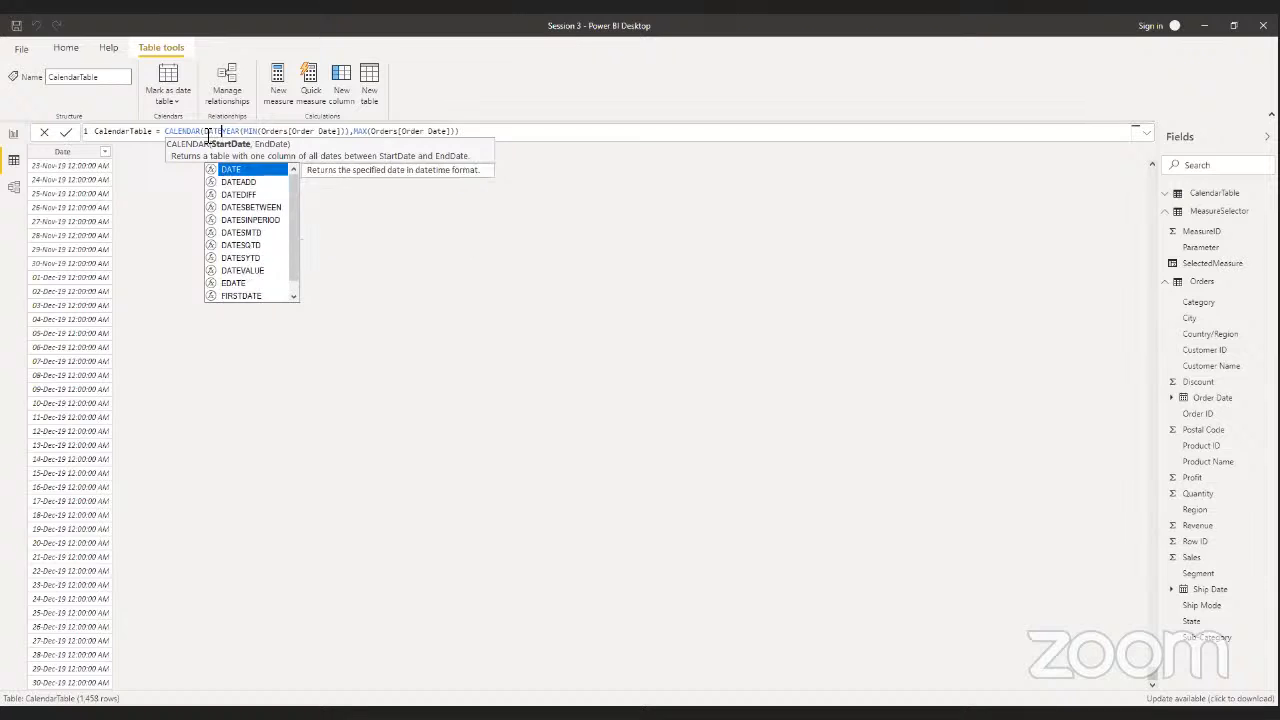
pyautogui.click(357, 133)
pyautogui.write(',1,1')
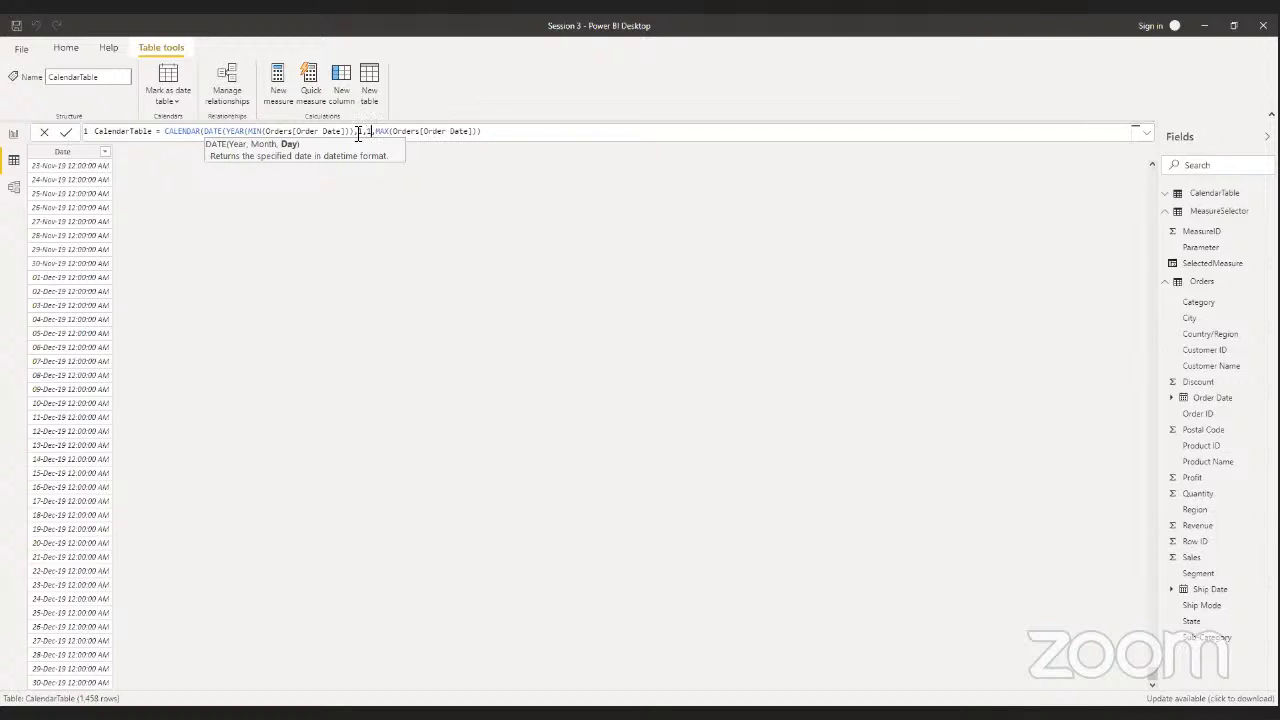
pyautogui.write(')')
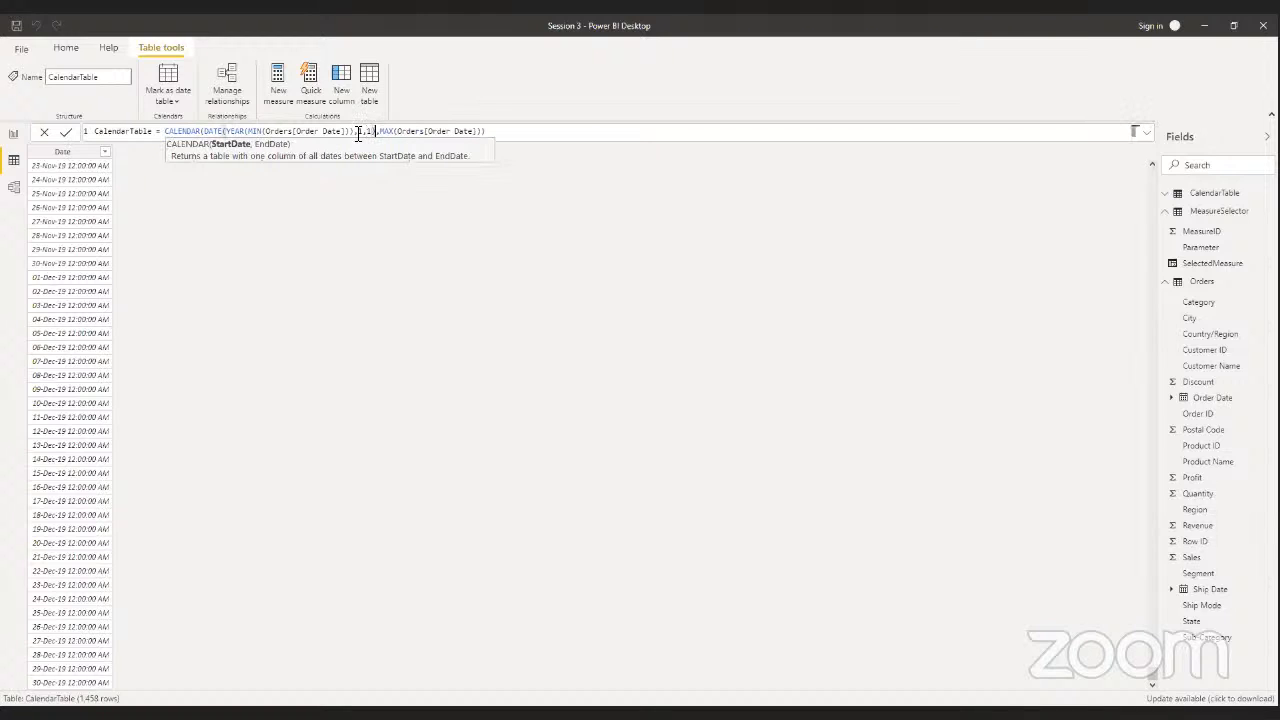
pyautogui.click(66, 134)
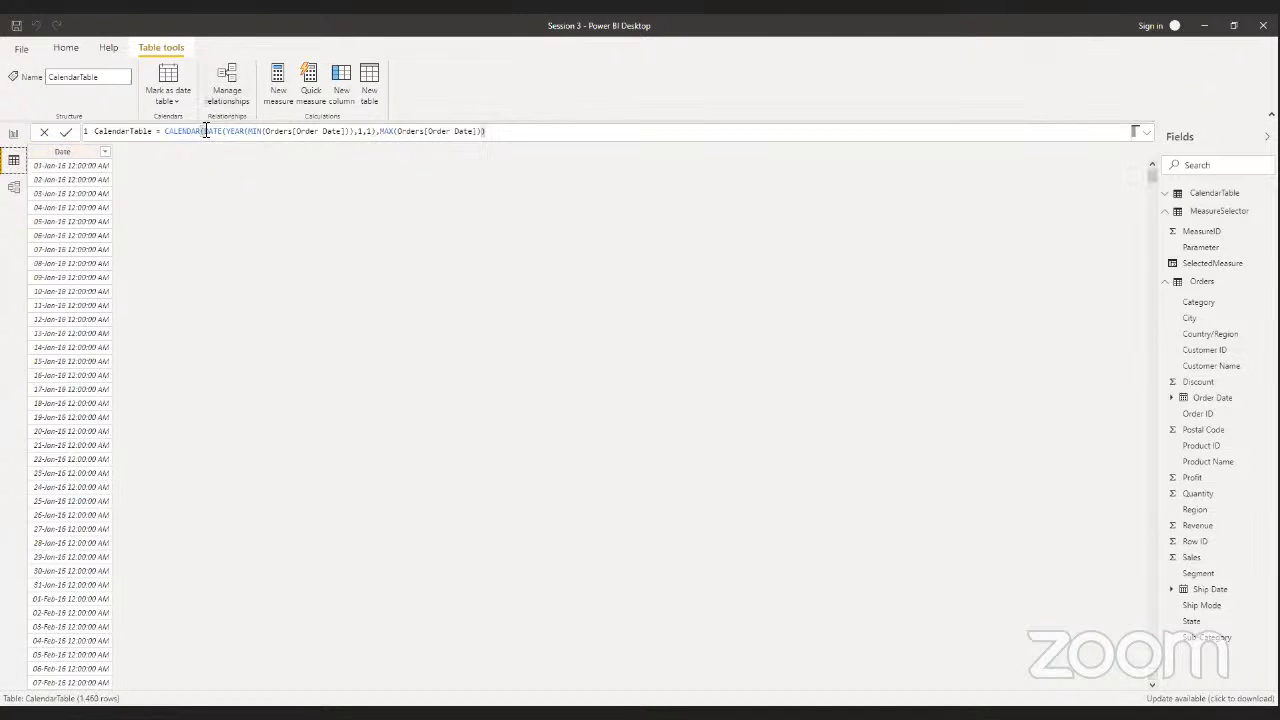
# - Replace the calendar's end date with a copy of the start expression using MAX, DATE(YEAR(MAX(Orders[Order Date])),1,1), and commit the formula
pyautogui.moveTo(207, 132); pyautogui.dragTo(378, 132)
pyautogui.hotkey('ctrl', 'c')
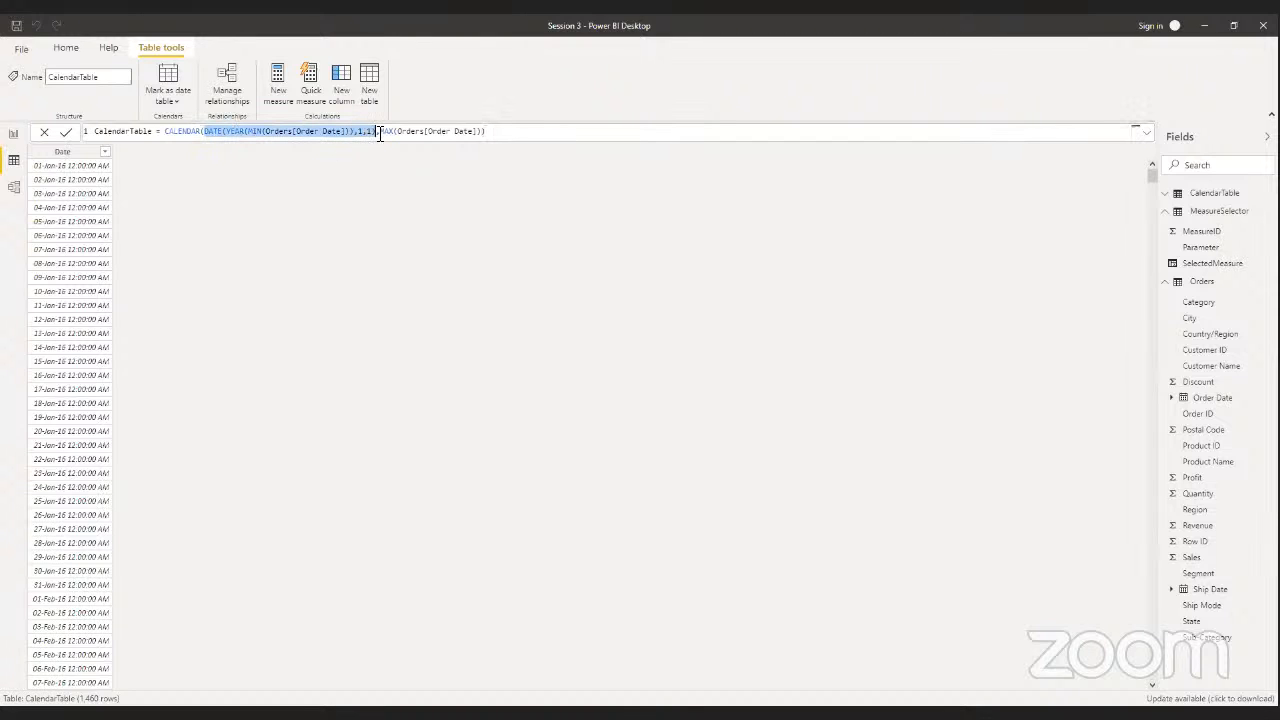
pyautogui.moveTo(381, 132); pyautogui.dragTo(481, 133)
pyautogui.hotkey('ctrl', 'v')
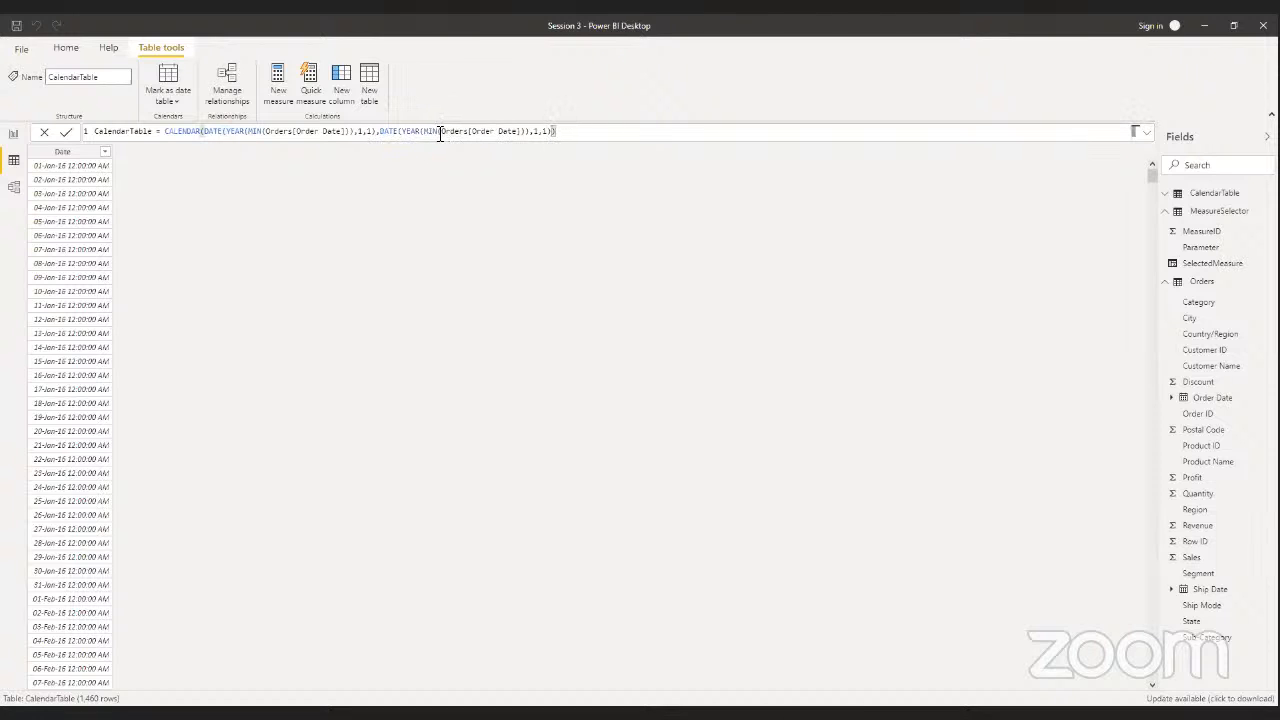
pyautogui.doubleClick(440, 132)
pyautogui.write('M')
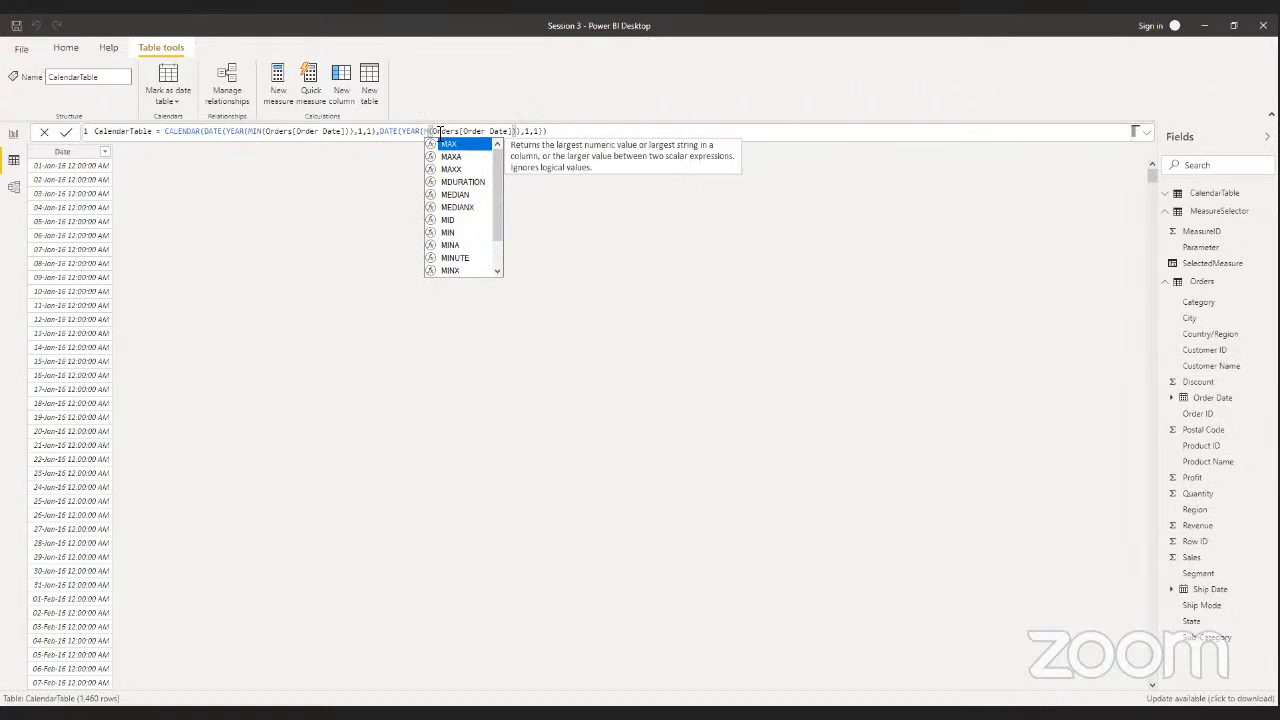
pyautogui.write('AX')
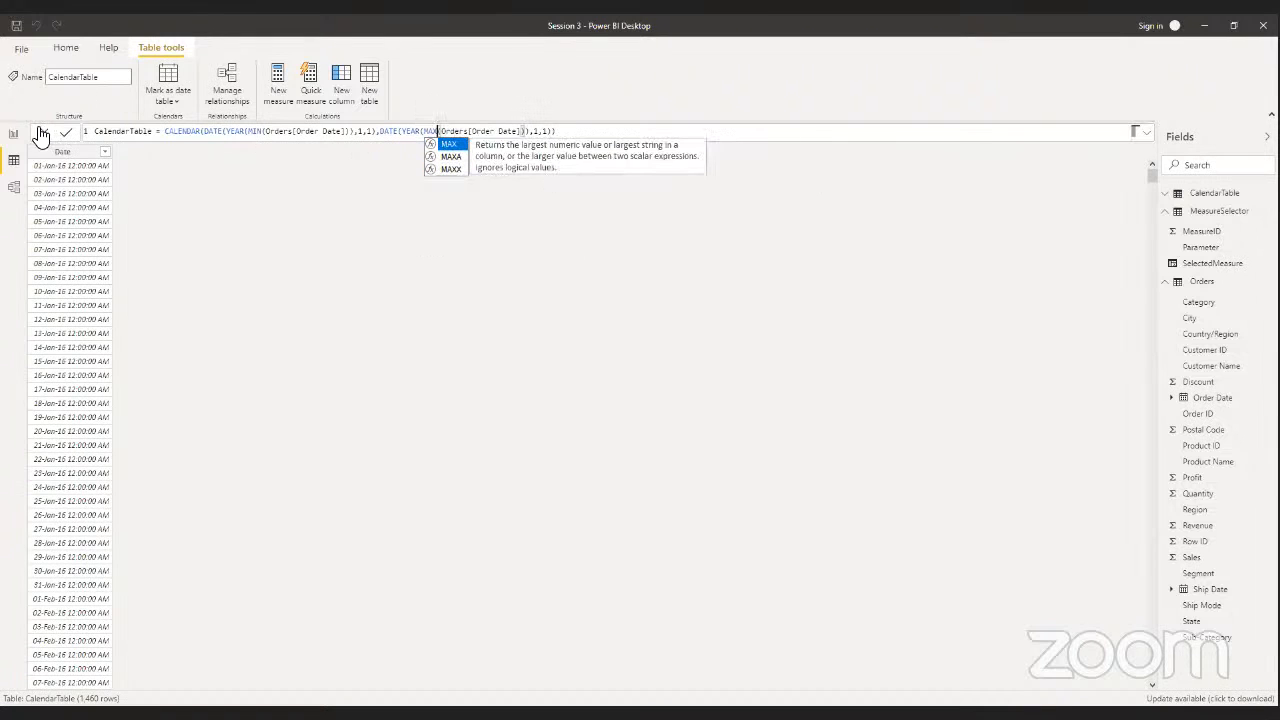
pyautogui.click(66, 133)
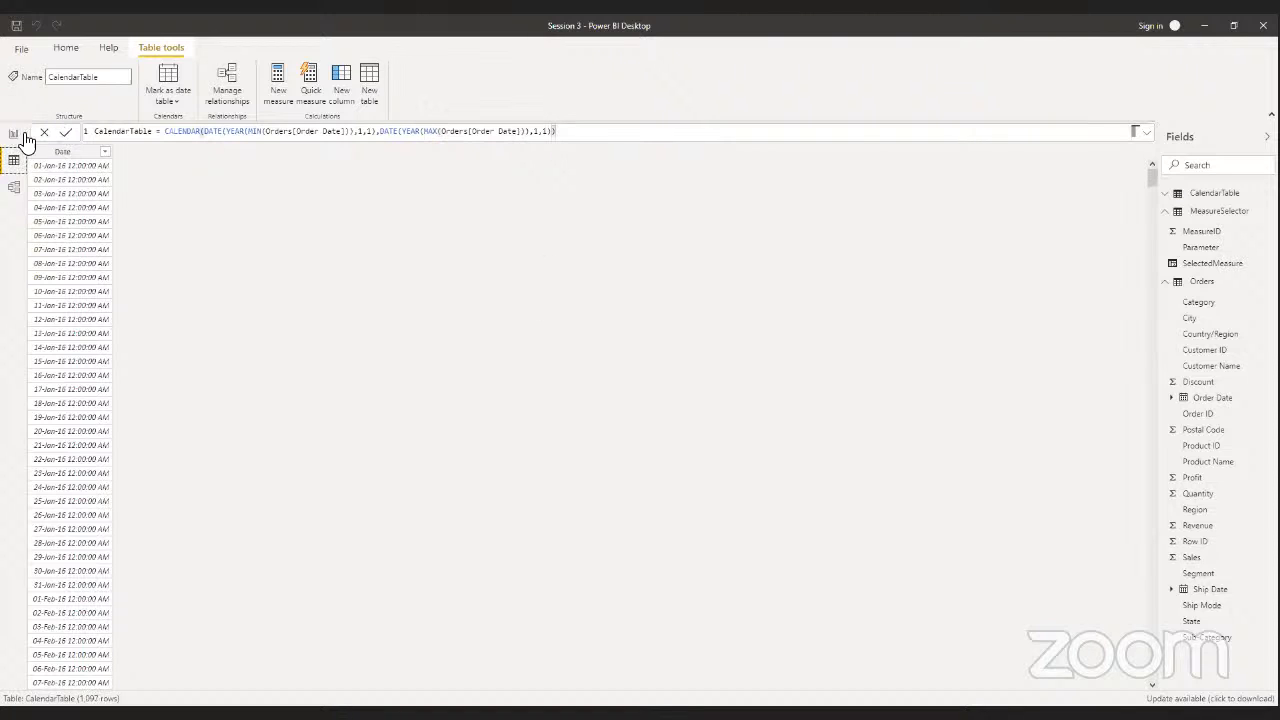
# - Change the end date's month and day to 12 and 31, commit the formula, and check the table's first and last dates
pyautogui.scroll(-20, 57, 228)
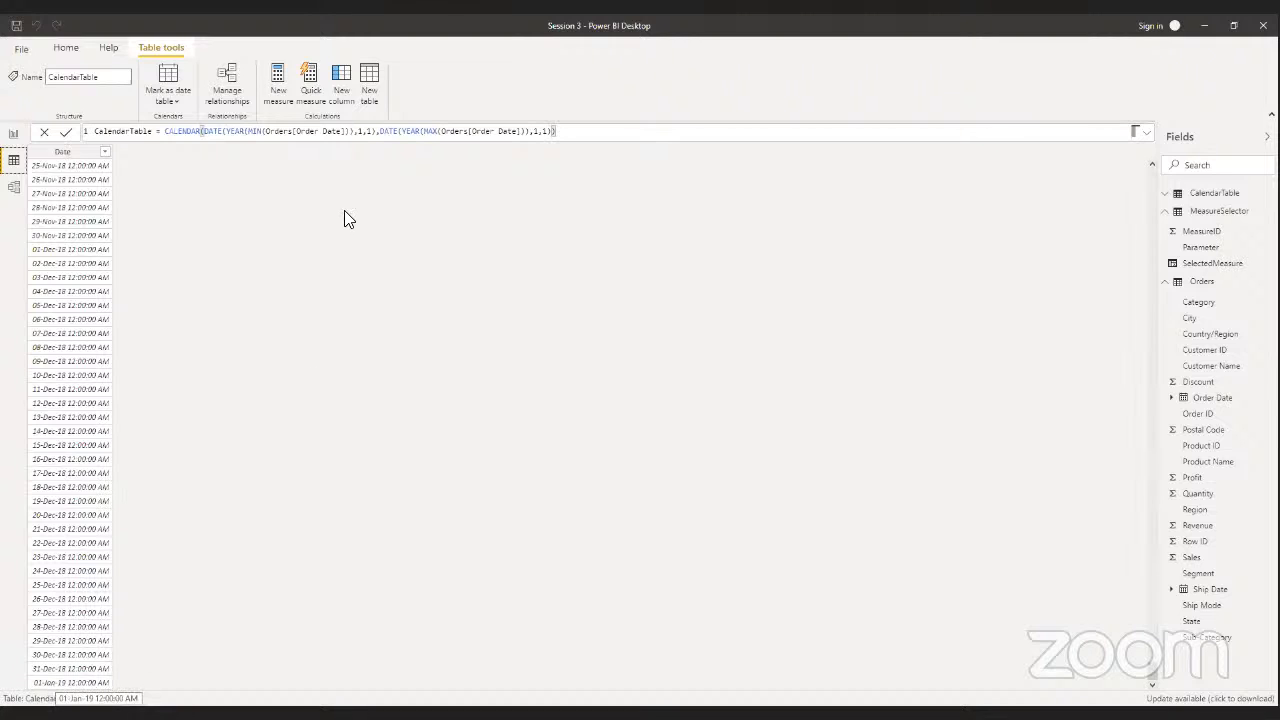
pyautogui.click(540, 131)
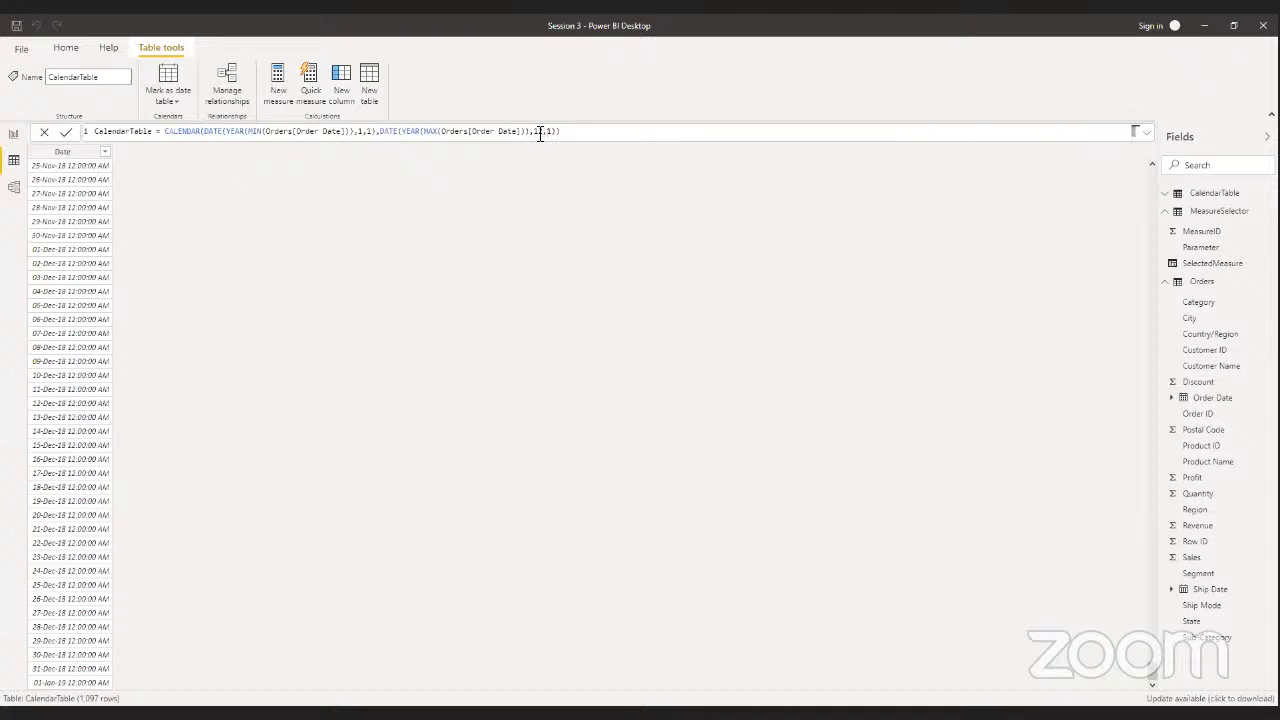
pyautogui.write('3')
pyautogui.click(65, 133)
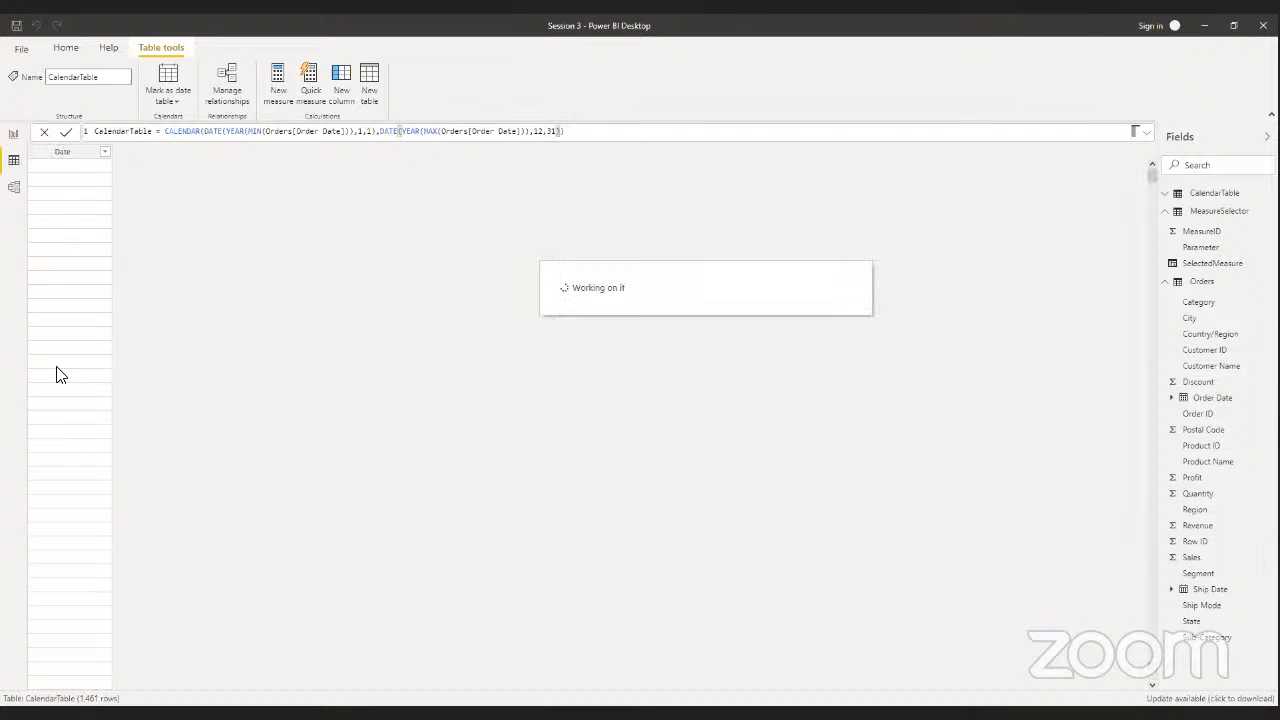
pyautogui.hotkey('ctrl', 'End')
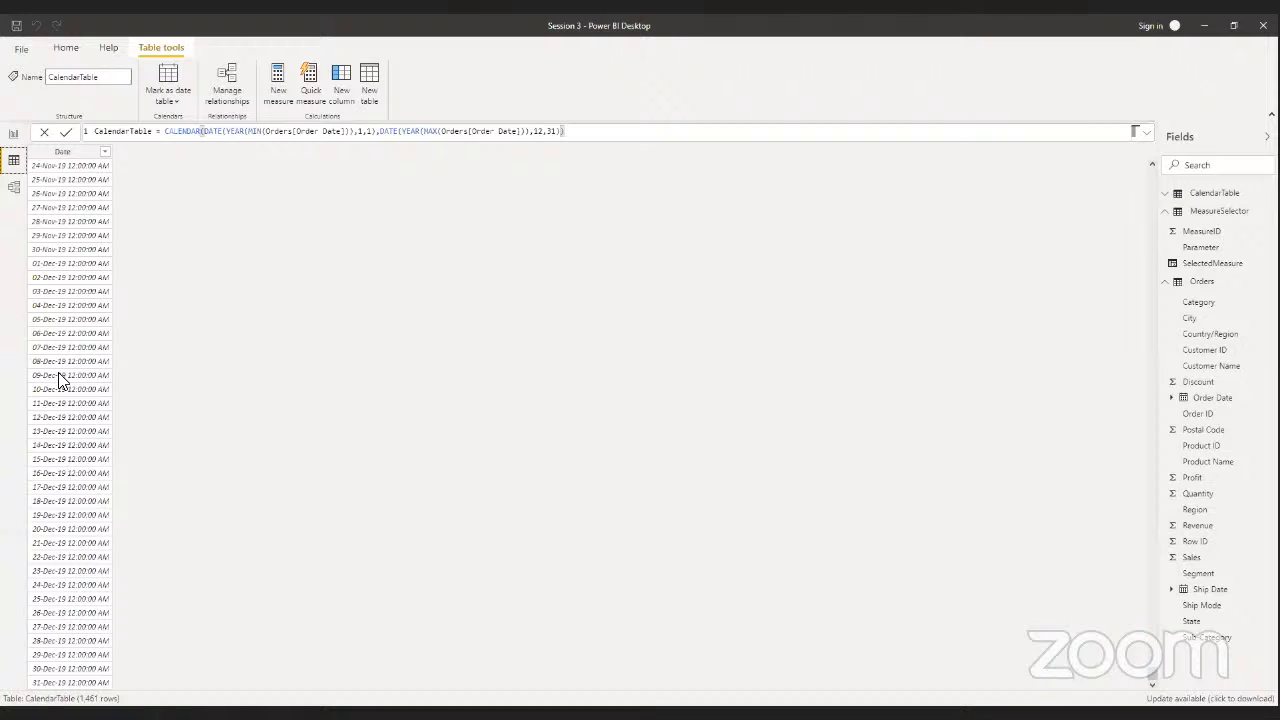
pyautogui.hotkey('ctrl', 'Home')
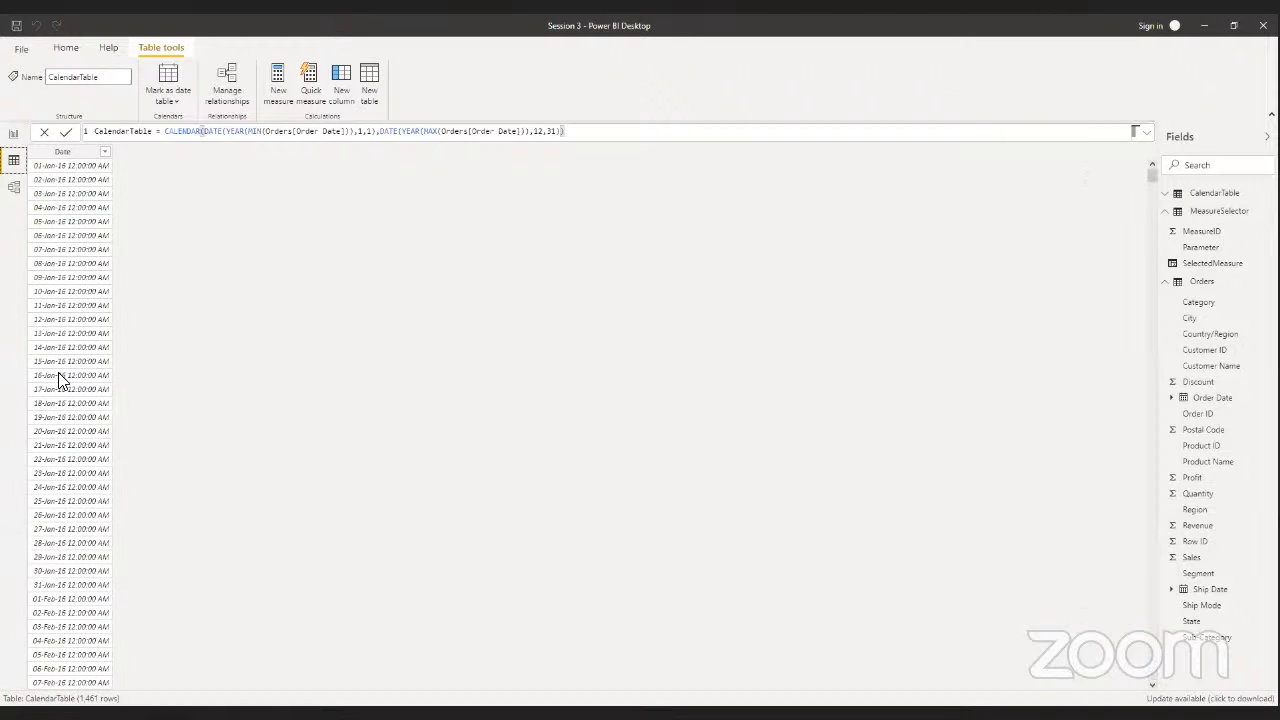
pyautogui.hotkey('ctrl', 'End')
pyautogui.hotkey('ctrl', 'Home')
pyautogui.hotkey('ctrl', 'End')
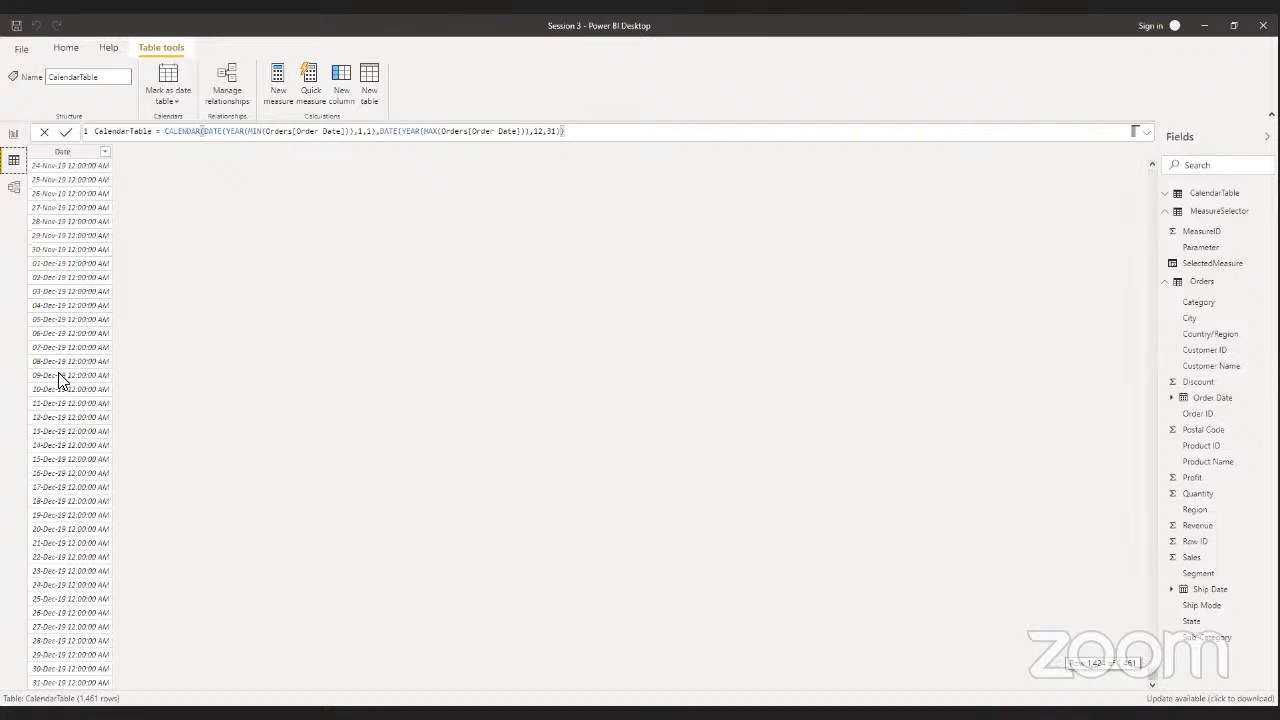
pyautogui.hotkey('ctrl', 'Home')
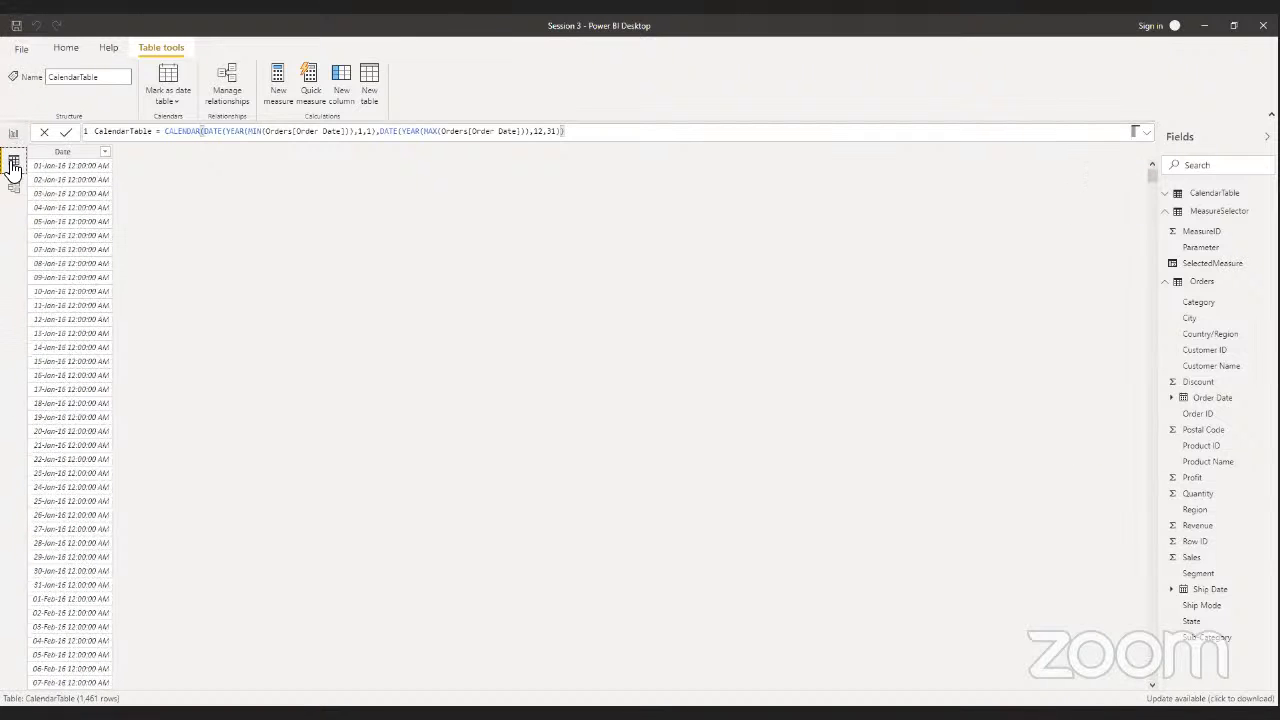
# - In the model view, move CalendarTable below MeasureSelector and open the management of its relationships
pyautogui.click(14, 189)
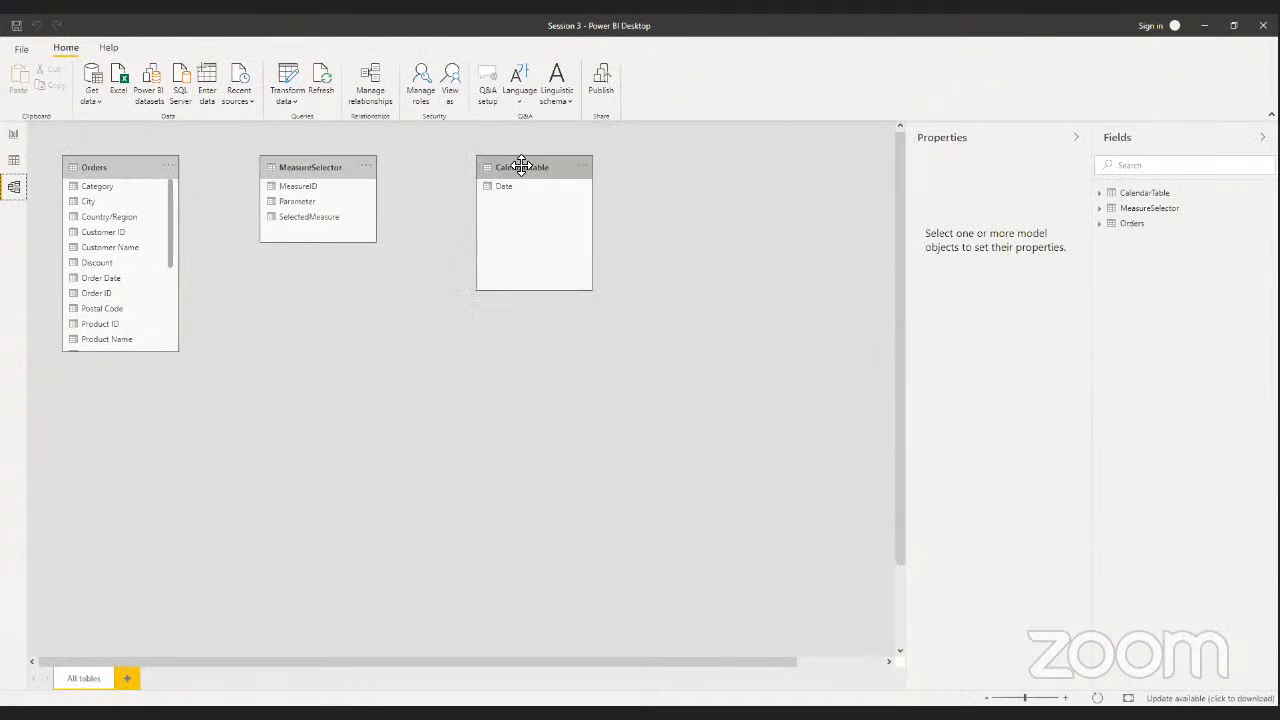
pyautogui.moveTo(520, 166); pyautogui.dragTo(321, 303)
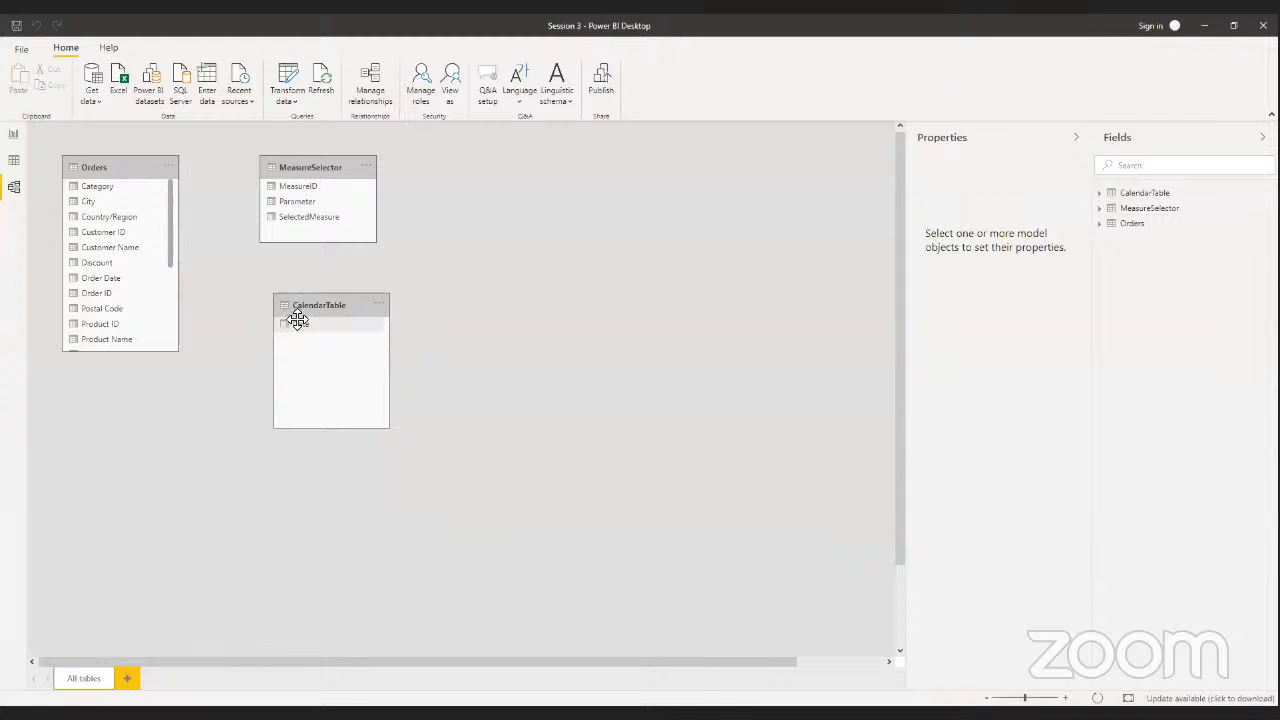
pyautogui.click(380, 305)
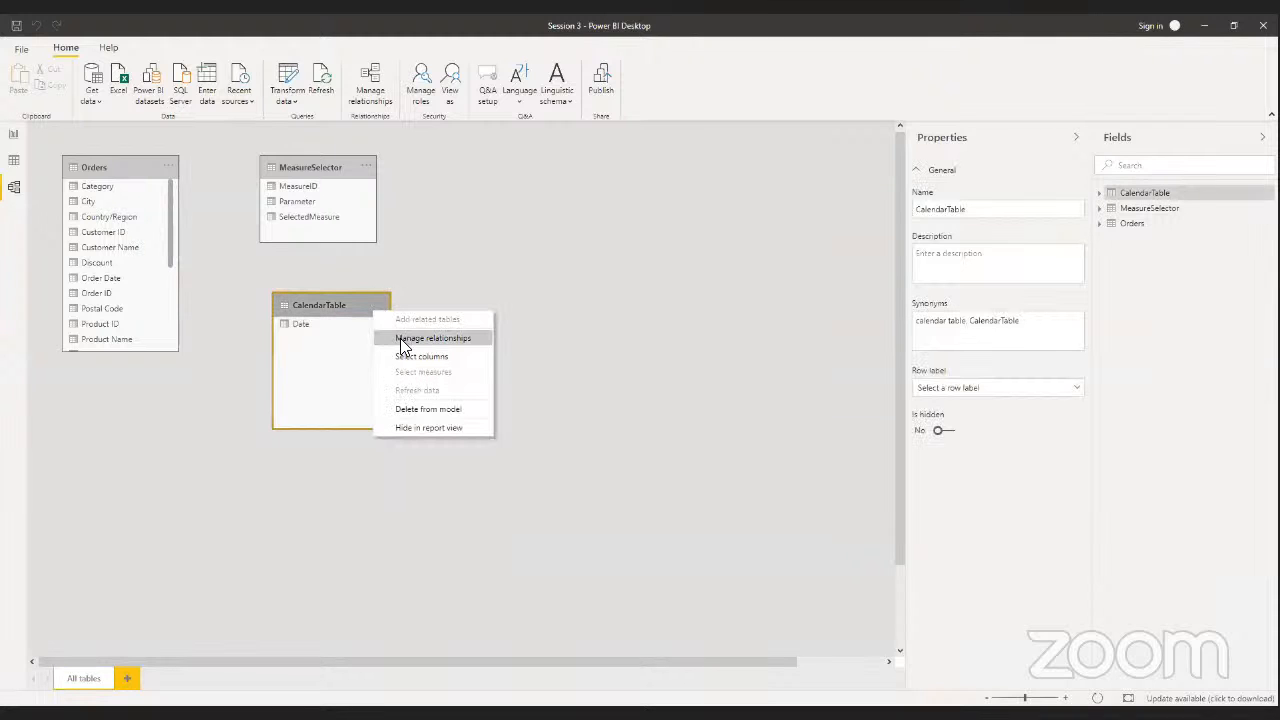
pyautogui.click(403, 339)
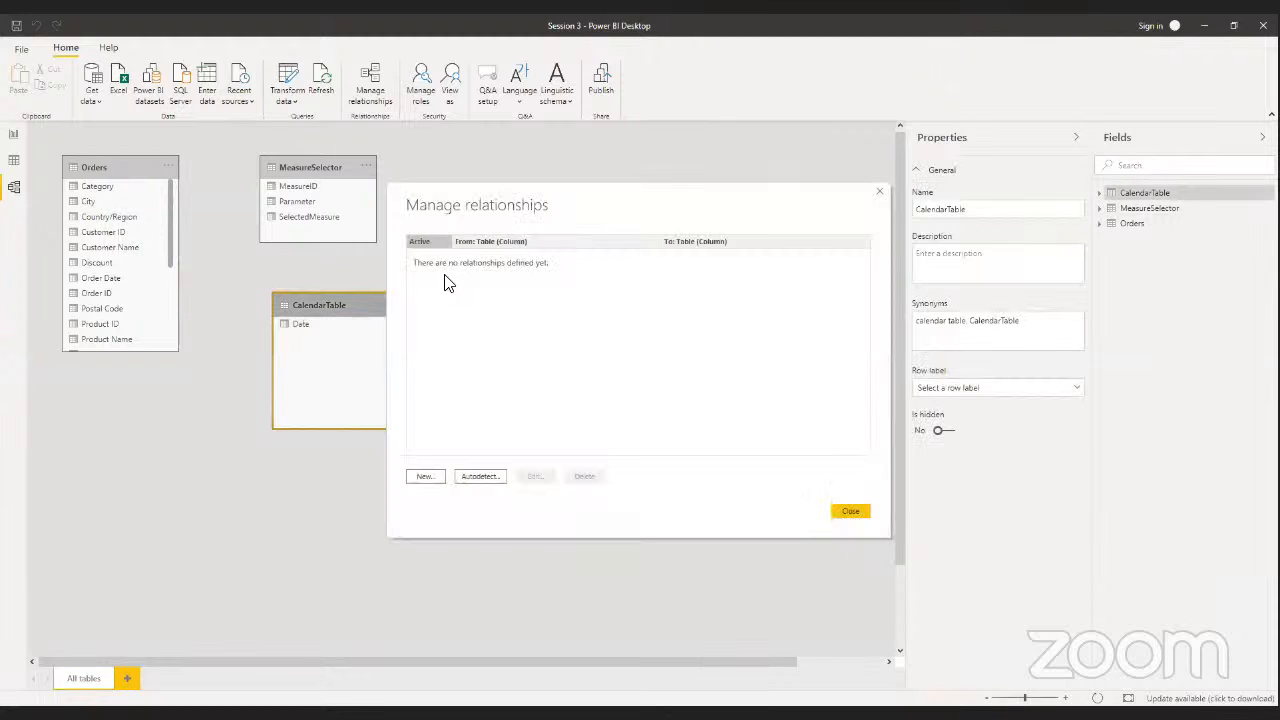
# - Define a new relationship between the Date column of CalendarTable and the Order Date column of Orders
pyautogui.click(428, 480)
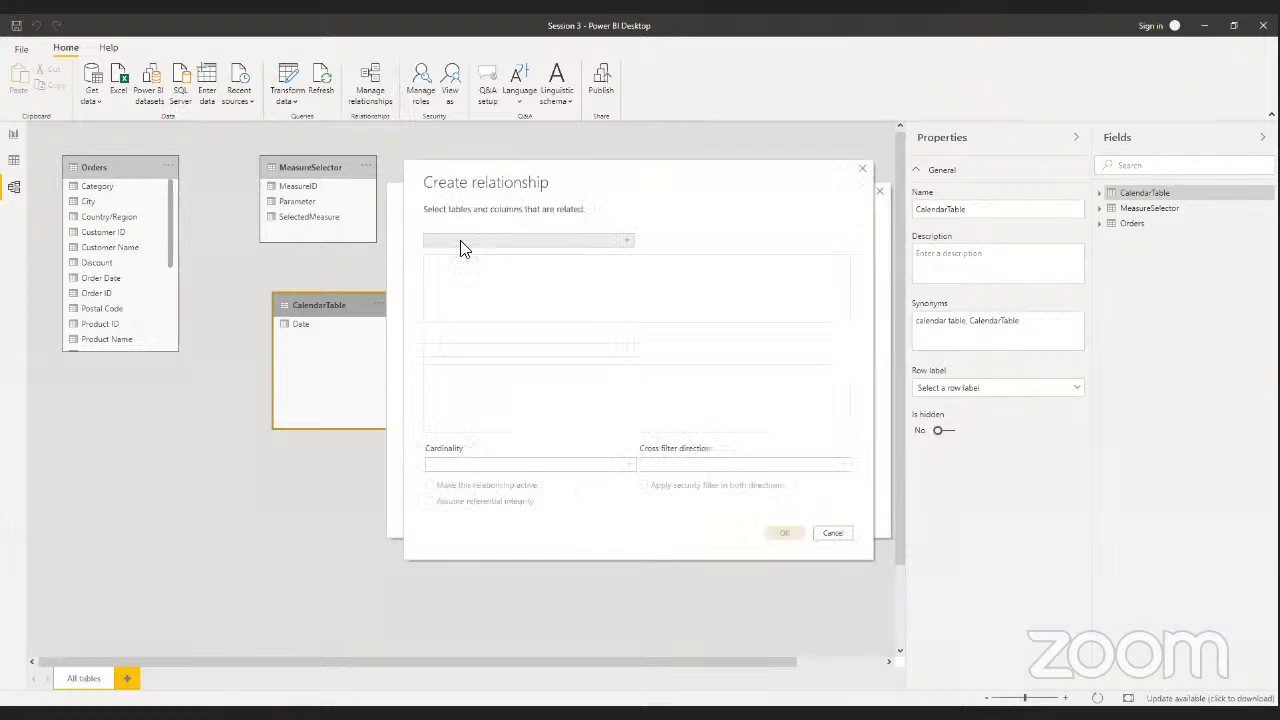
pyautogui.click(460, 241)
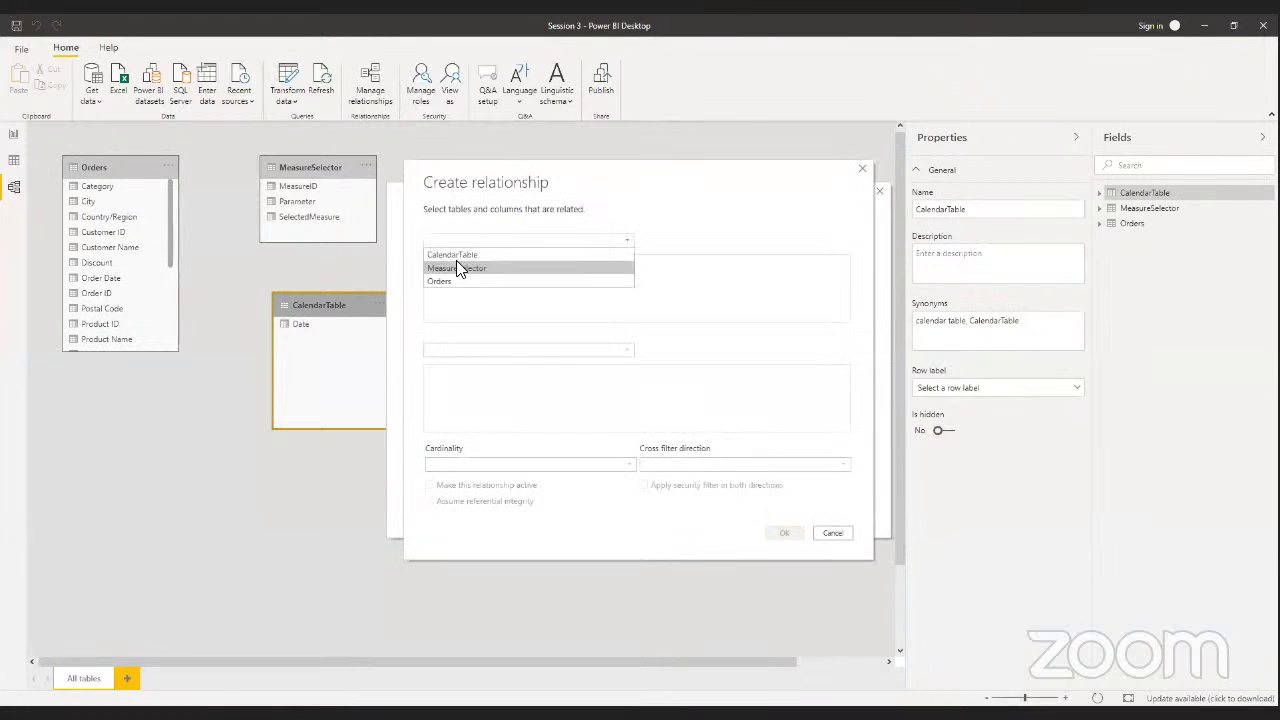
pyautogui.click(455, 256)
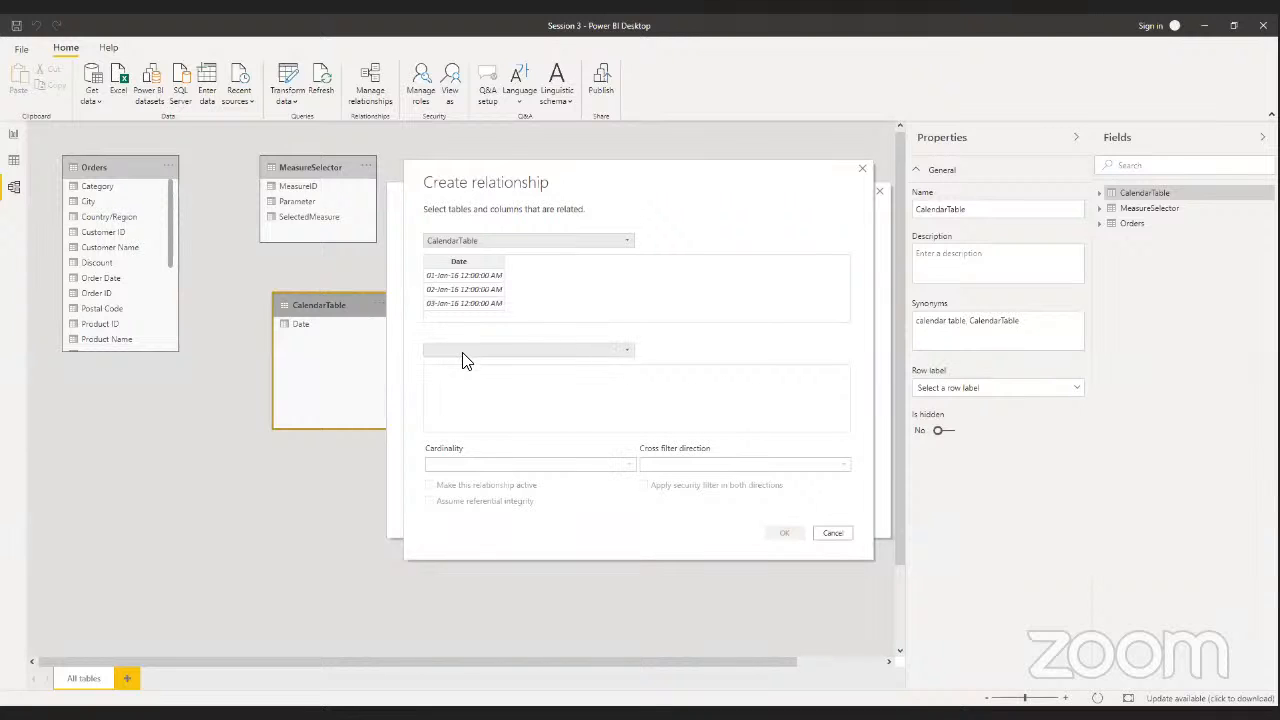
pyautogui.click(463, 352)
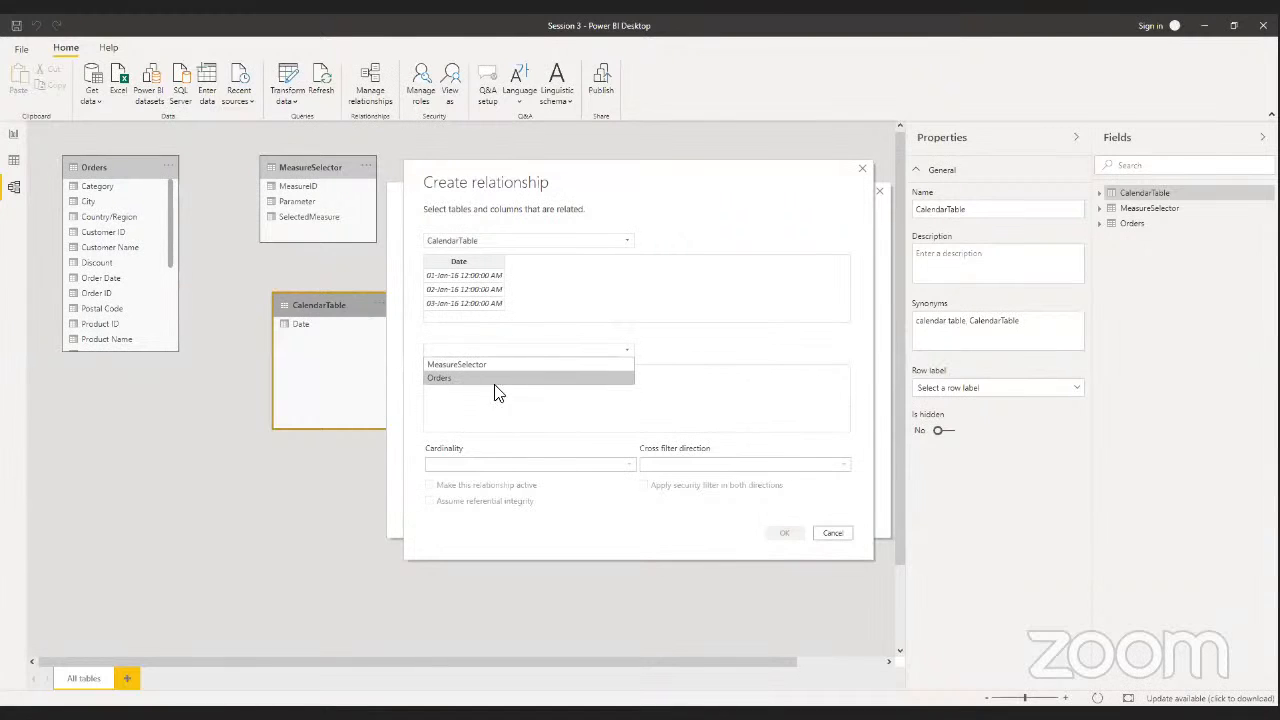
pyautogui.click(494, 380)
pyautogui.click(582, 376)
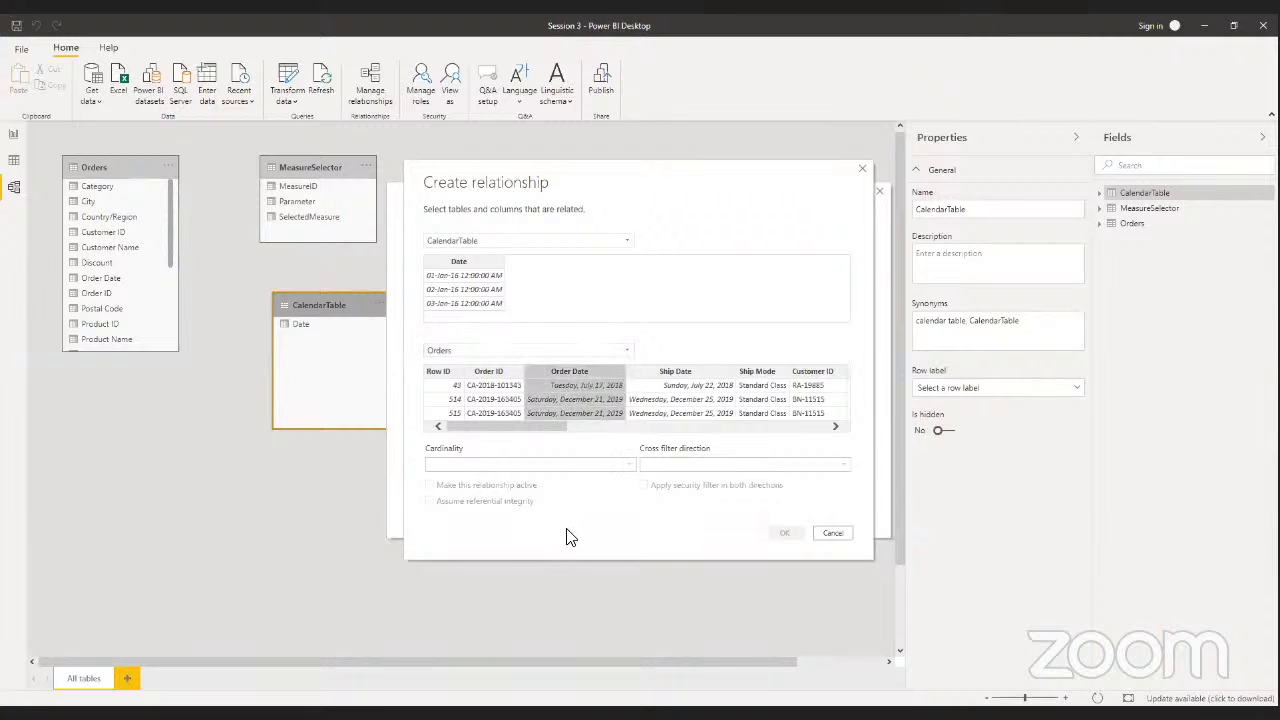
pyautogui.click(460, 260)
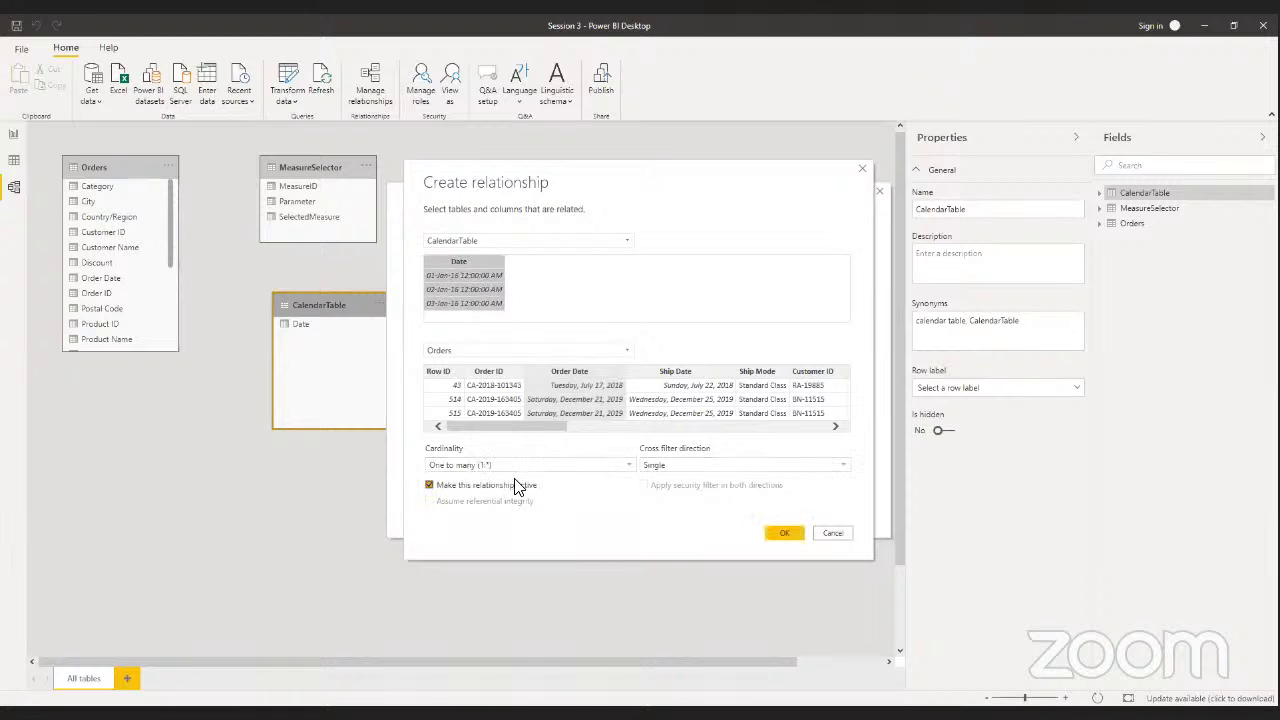
# - Set the relationship's cross filter direction to Both and create the relationship
pyautogui.click(716, 466)
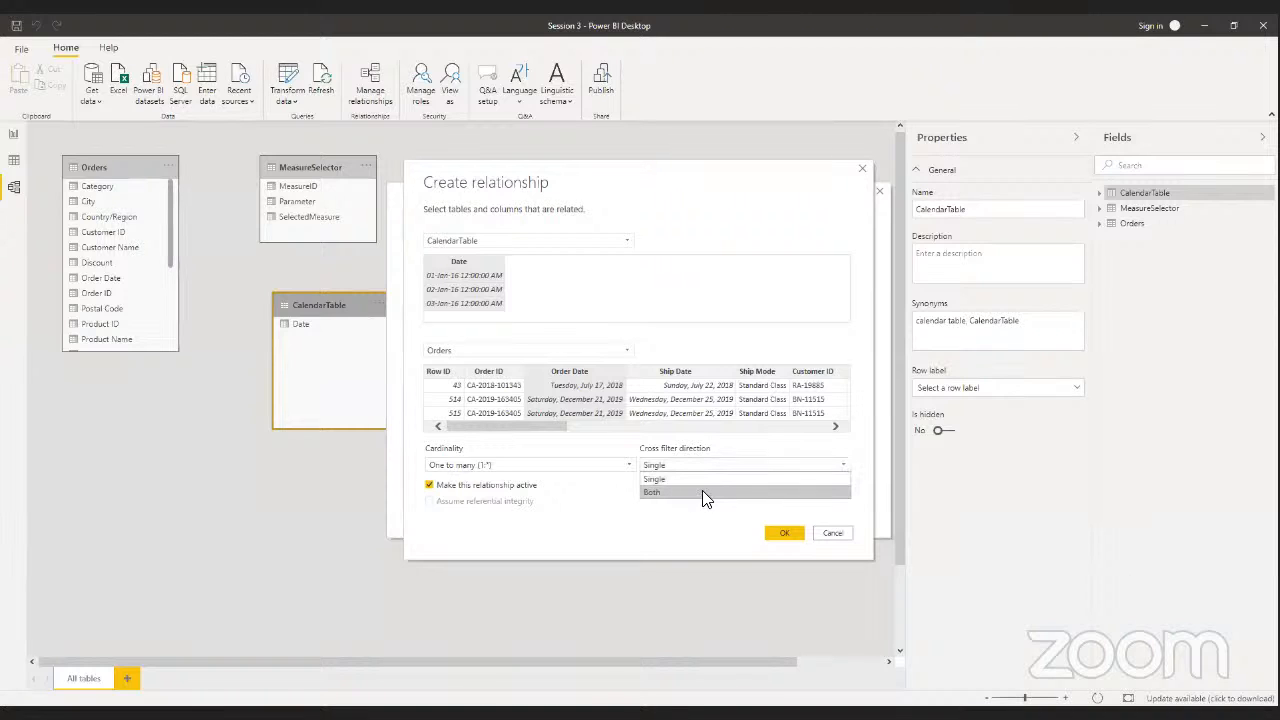
pyautogui.click(698, 490)
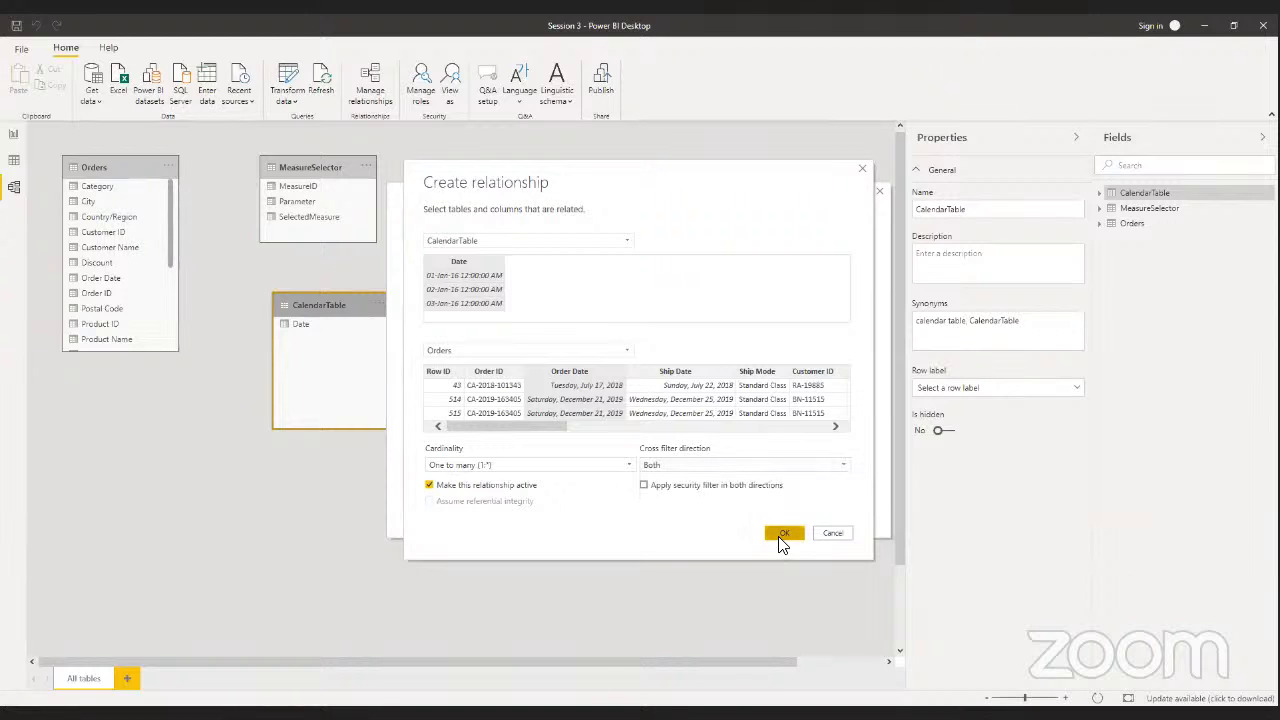
pyautogui.click(781, 534)
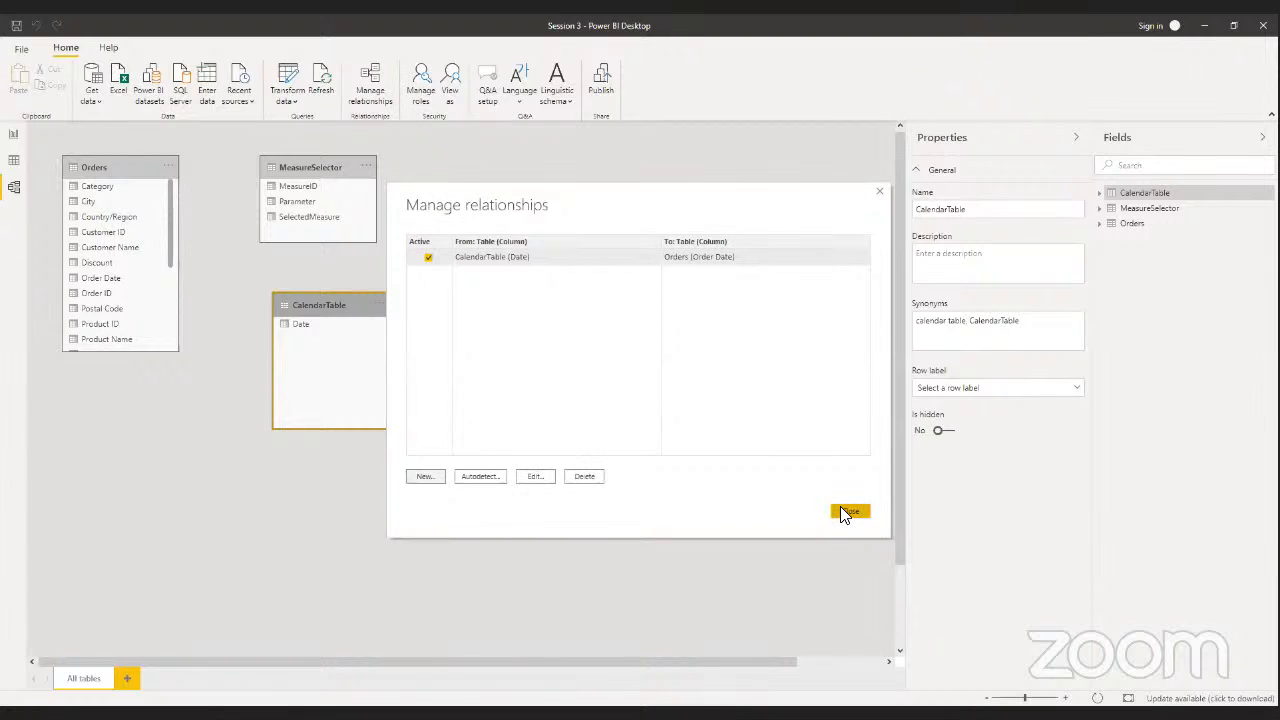
# - Close the relationship management and, in the report view, replace the slicer's Order Date field with Date from CalendarTable
pyautogui.click(843, 511)
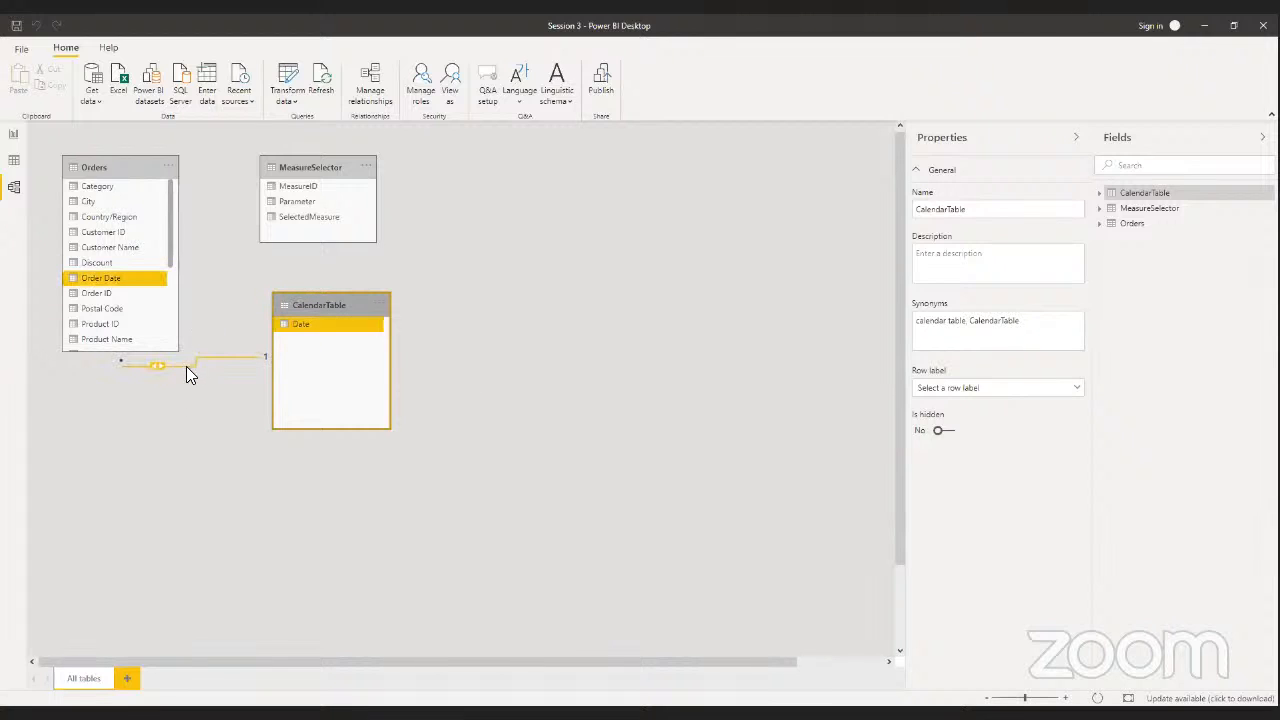
pyautogui.click(13, 135)
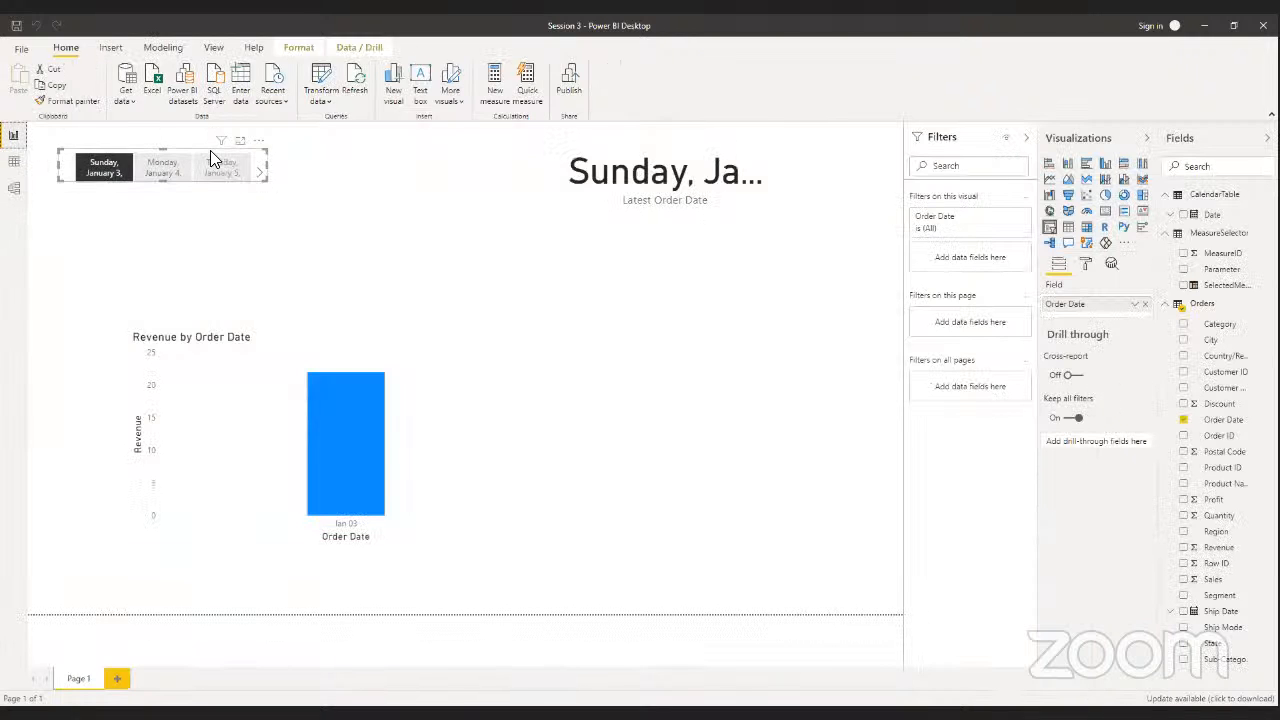
pyautogui.click(1145, 305)
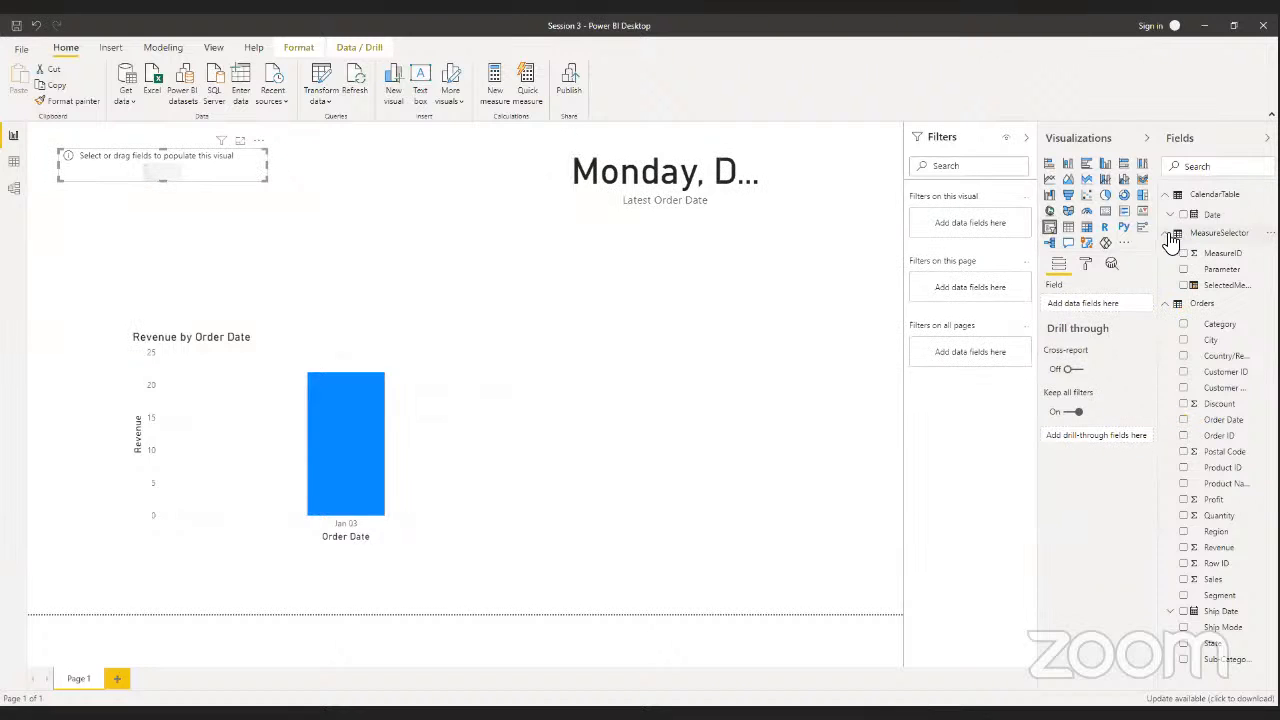
pyautogui.click(1166, 304)
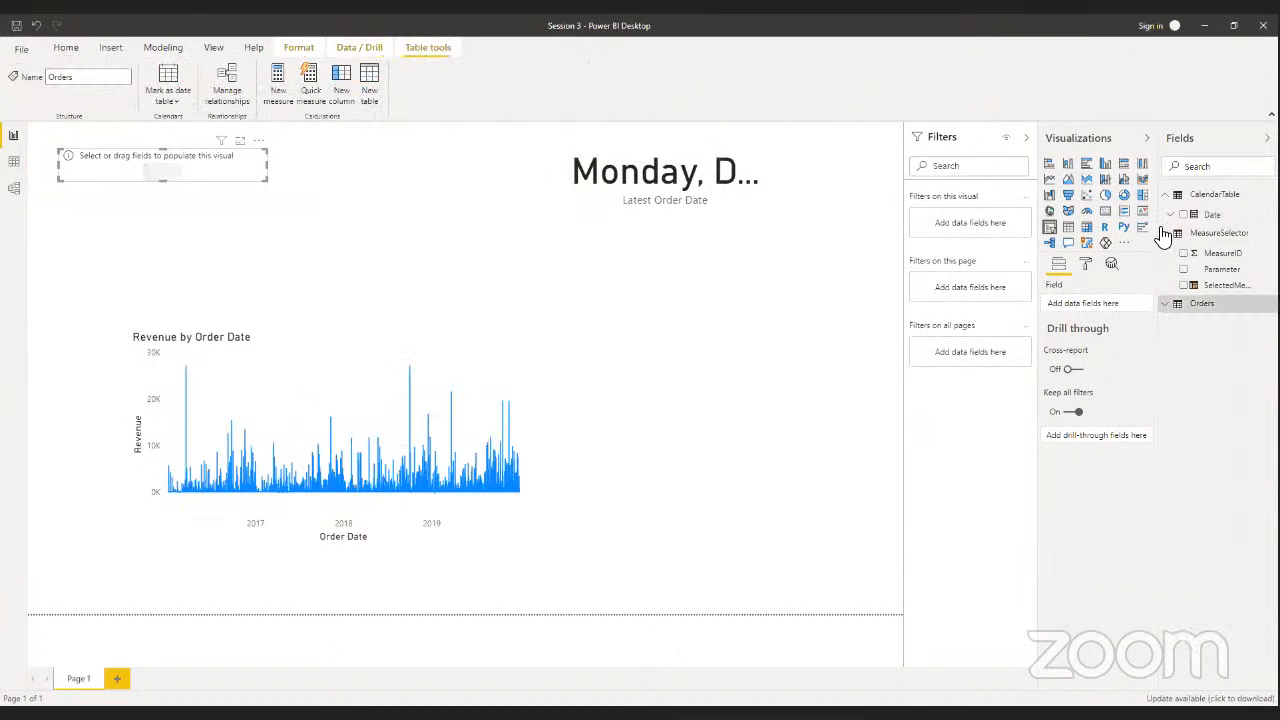
pyautogui.click(1167, 234)
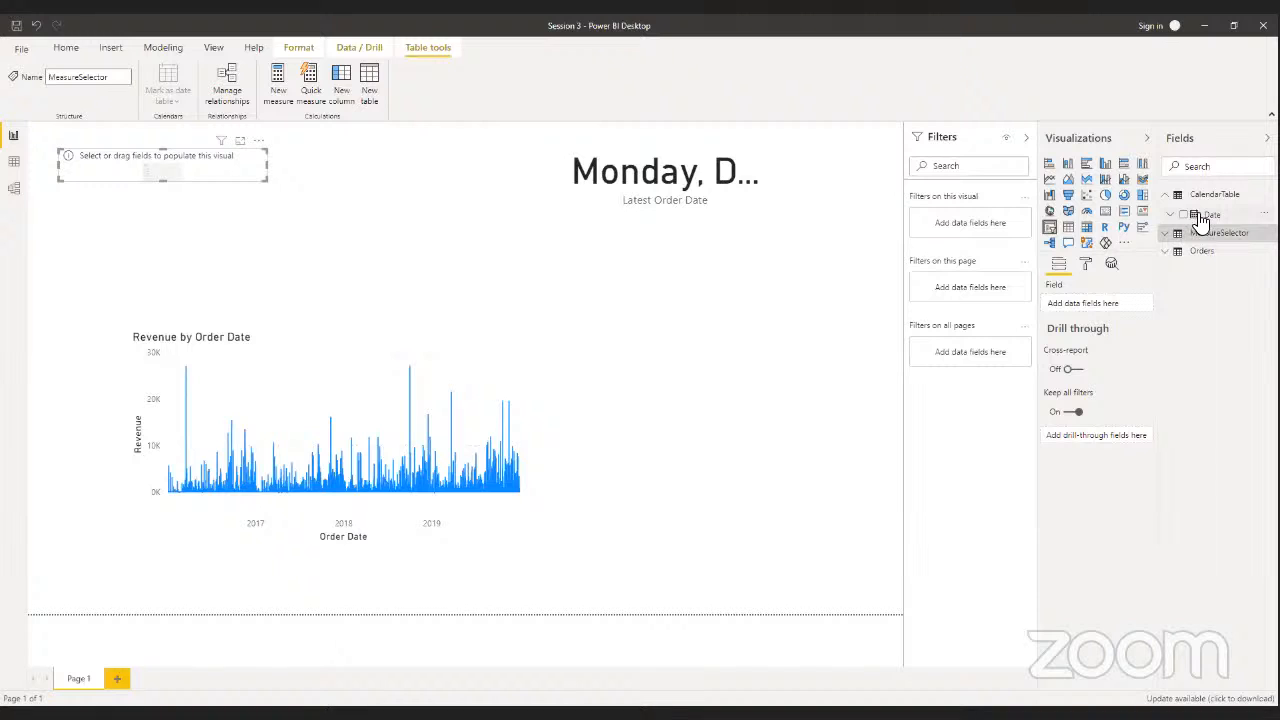
pyautogui.moveTo(1200, 220); pyautogui.dragTo(1081, 306)
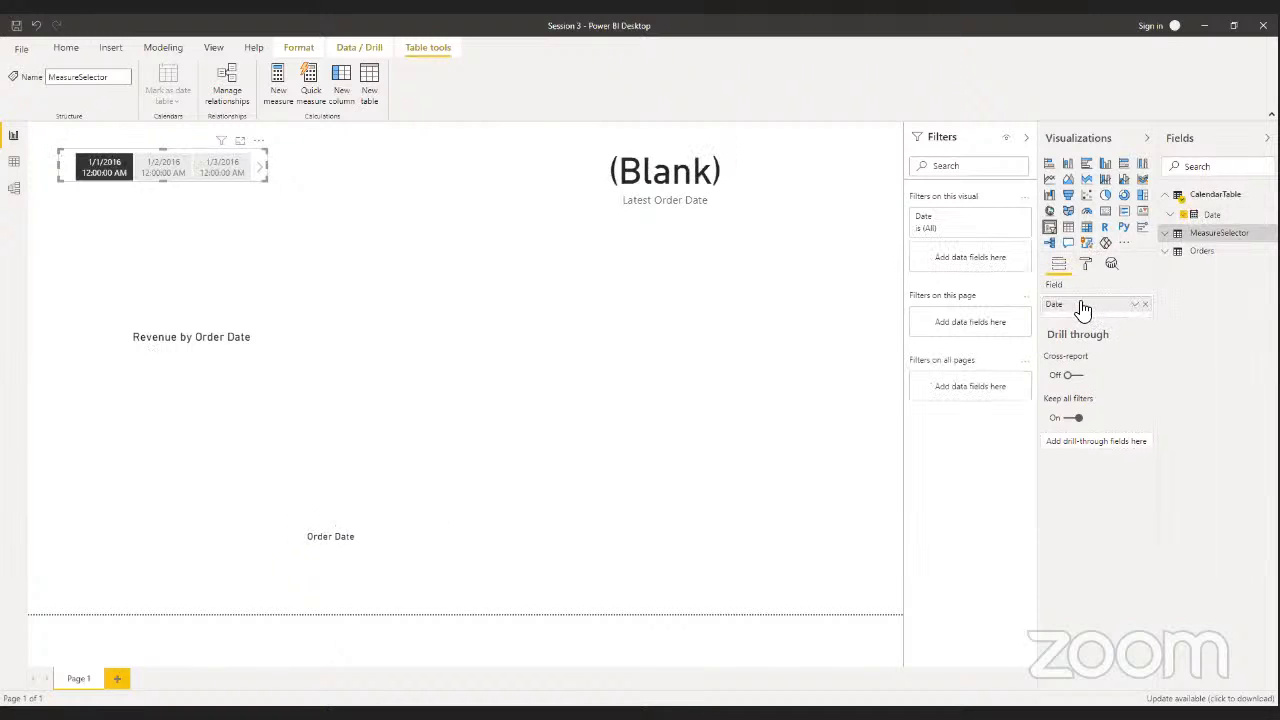
# - Switch the slicer's Date field to the date hierarchy and remove its Quarter, Month and Day levels
pyautogui.click(1135, 308)
pyautogui.click(1155, 405)
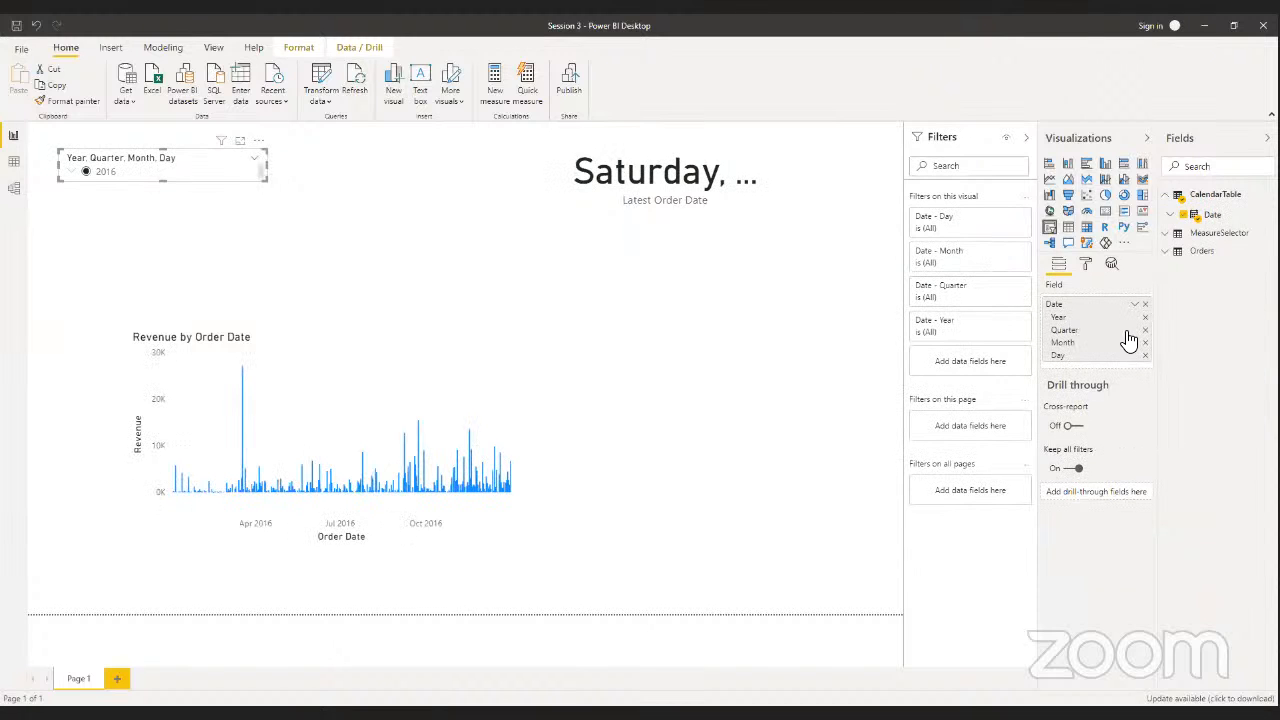
pyautogui.click(1145, 330)
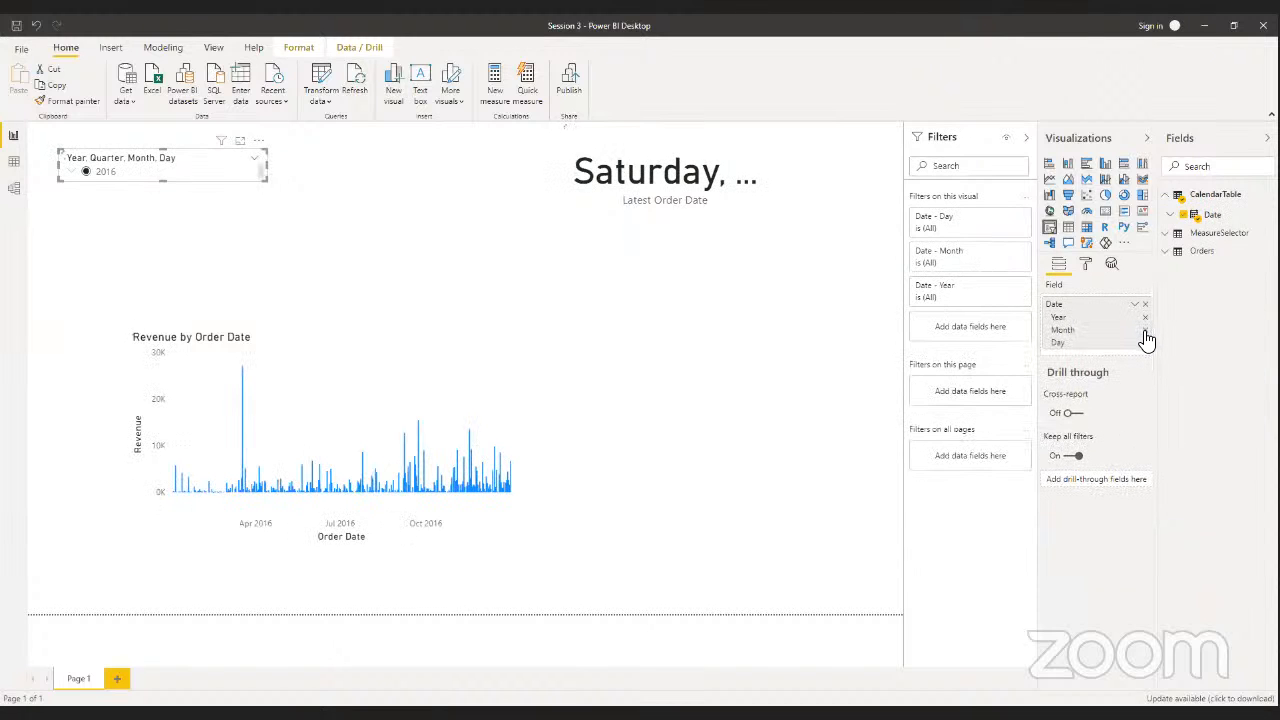
pyautogui.click(1145, 331)
pyautogui.click(1146, 331)
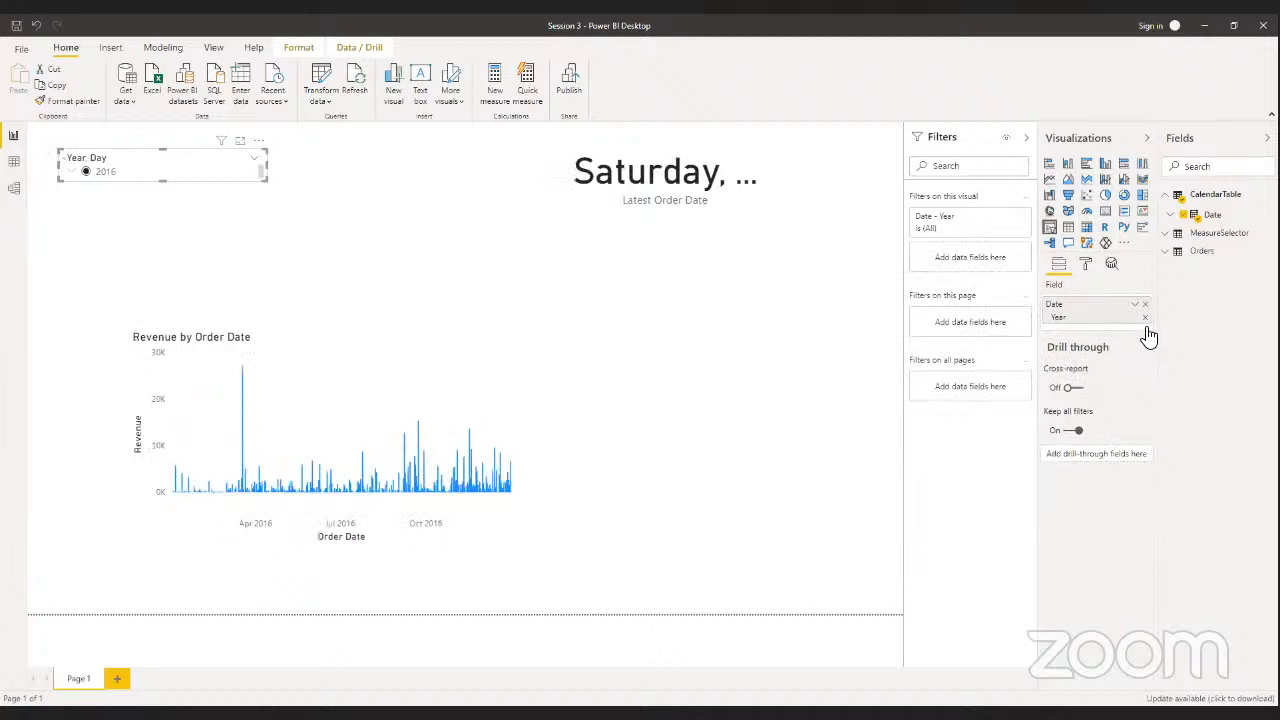
# - Review the slicer's selection control and general formatting settings
pyautogui.click(1086, 264)
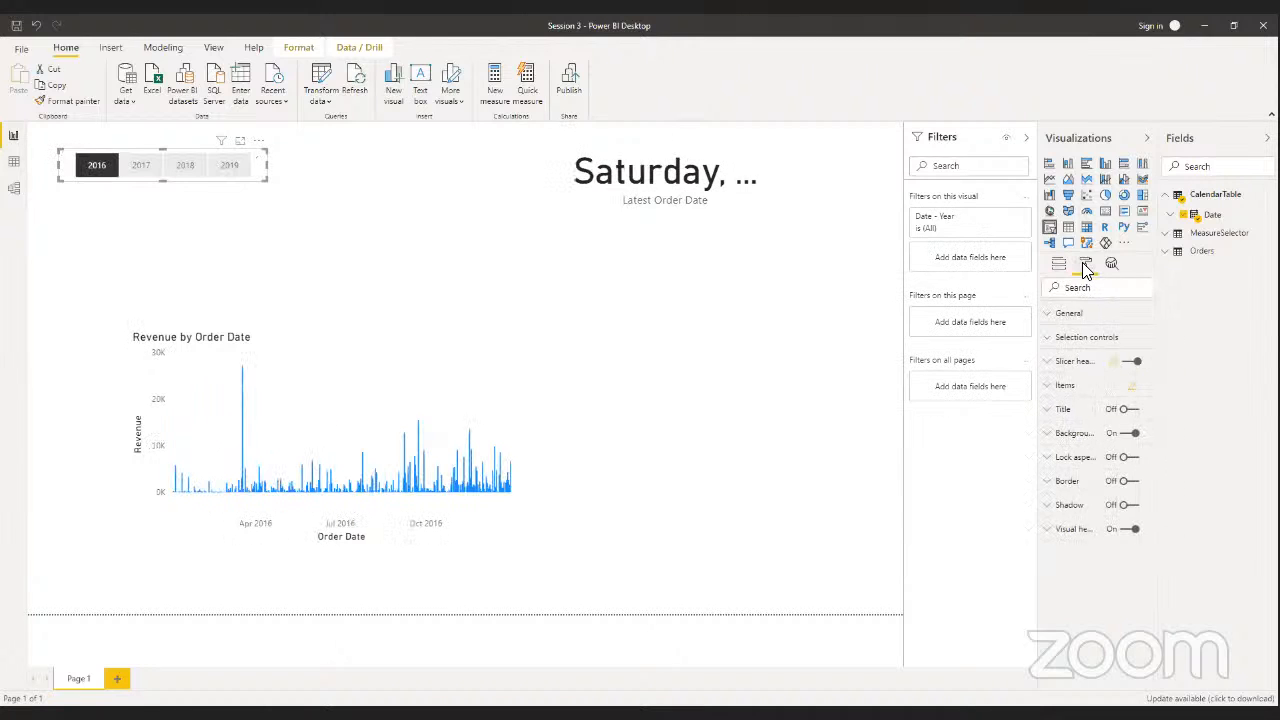
pyautogui.click(1073, 339)
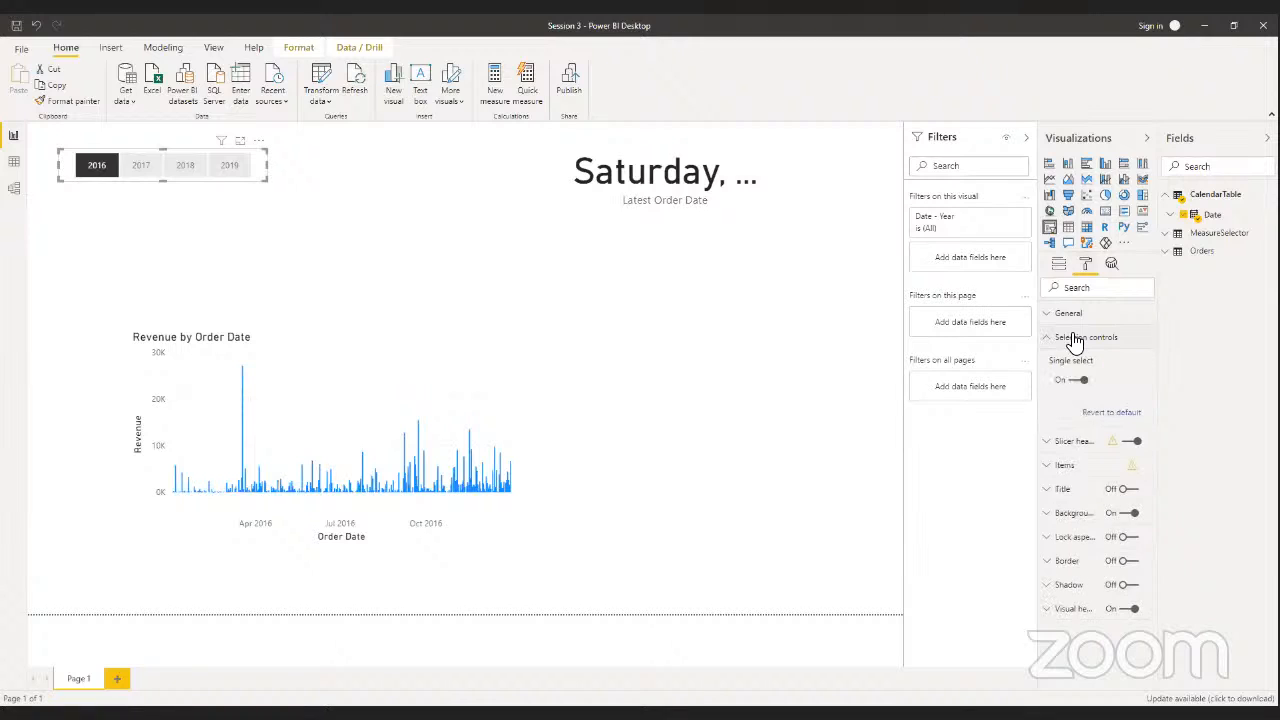
pyautogui.click(1066, 314)
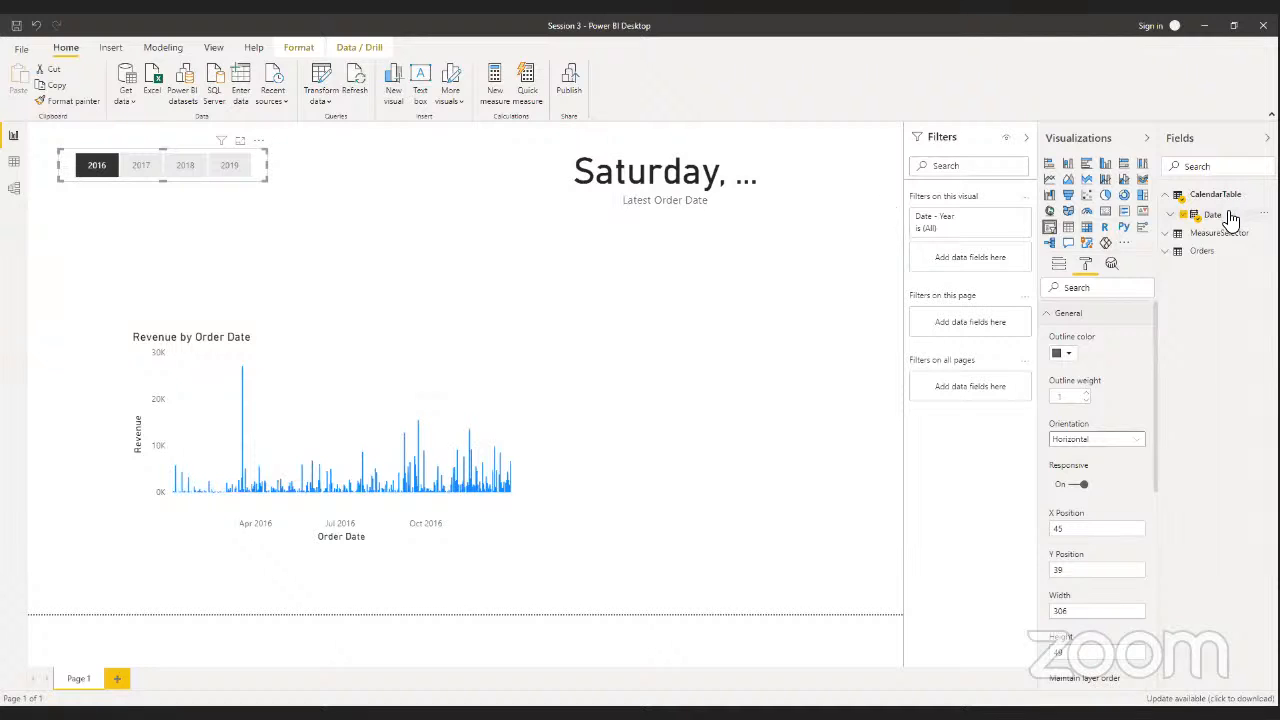
# - Try to filter the whole page by CalendarTable's Date column and look through the filter types
pyautogui.moveTo(1230, 218); pyautogui.dragTo(1000, 323)
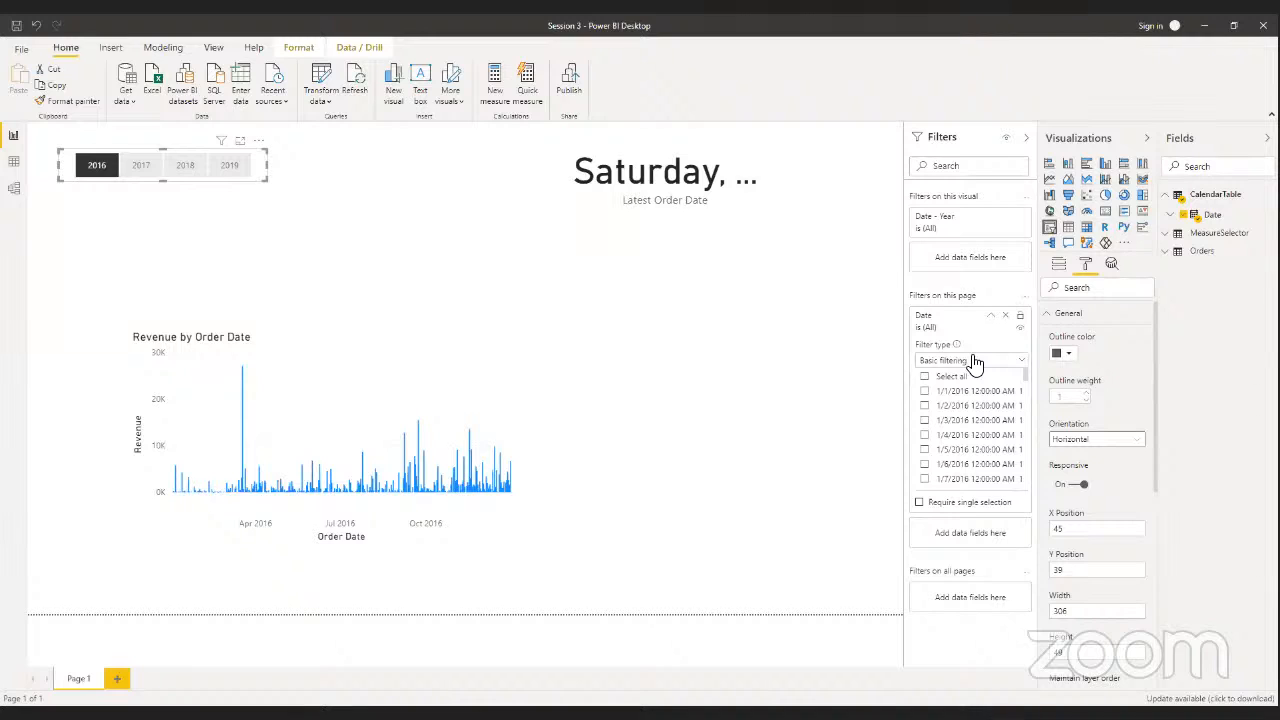
pyautogui.click(975, 362)
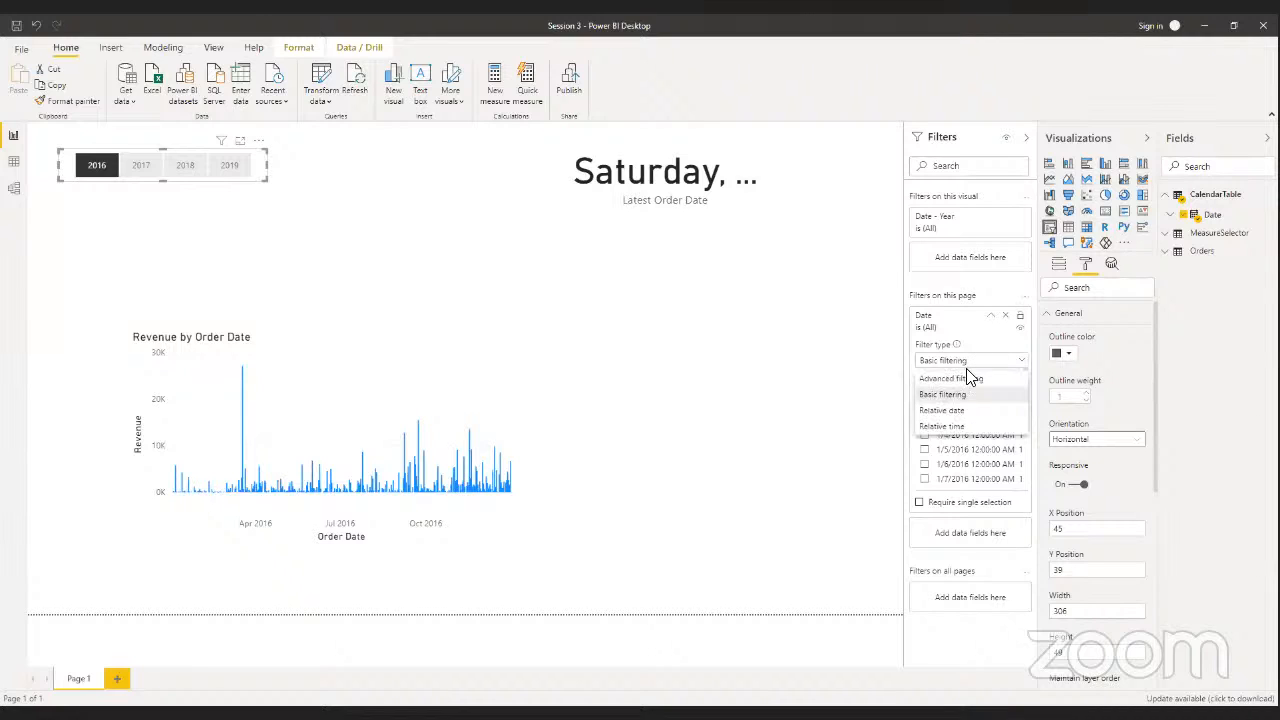
pyautogui.click(1171, 217)
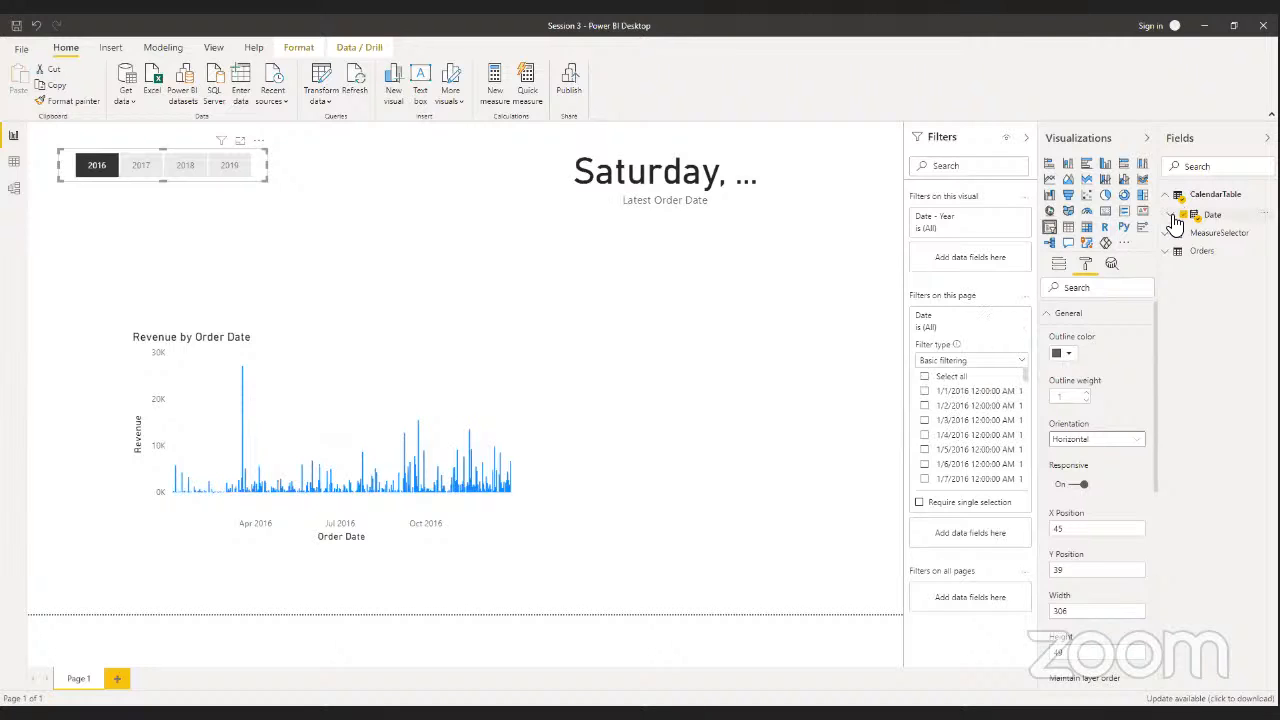
# - Add the Year level of CalendarTable's date hierarchy as a page filter, set it to greater than 2016, and apply it
pyautogui.click(1173, 218)
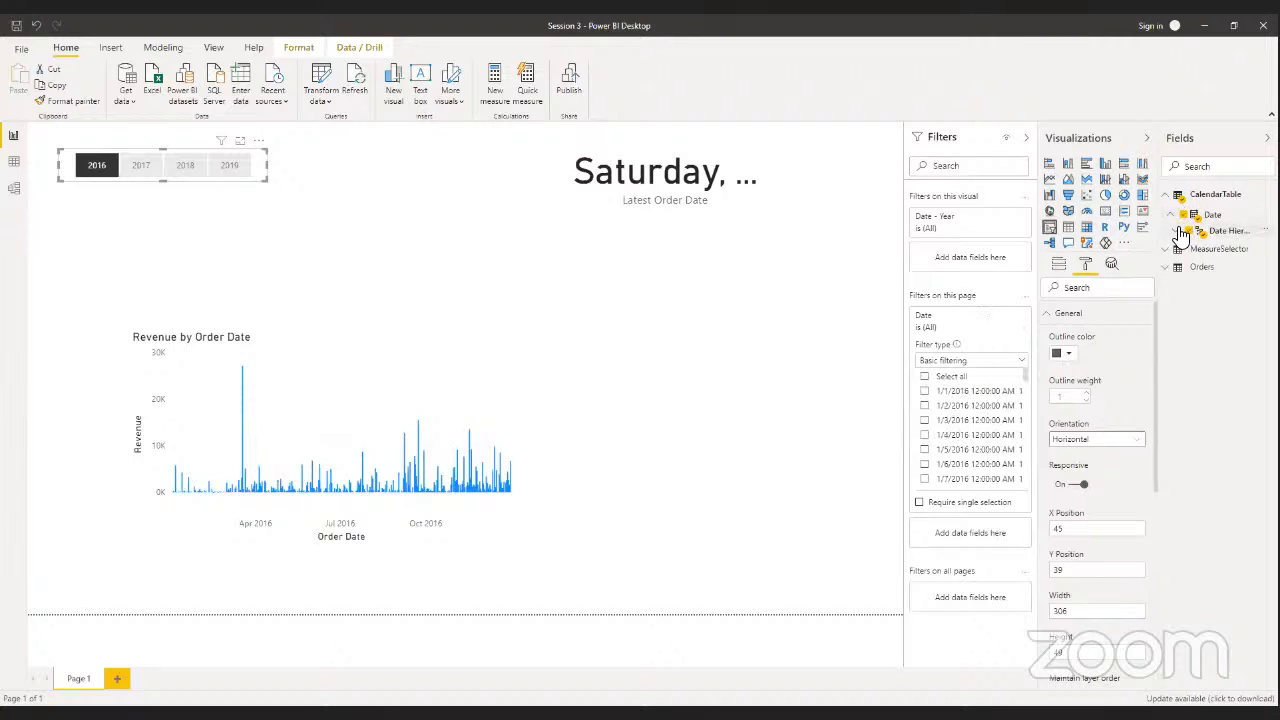
pyautogui.click(1176, 231)
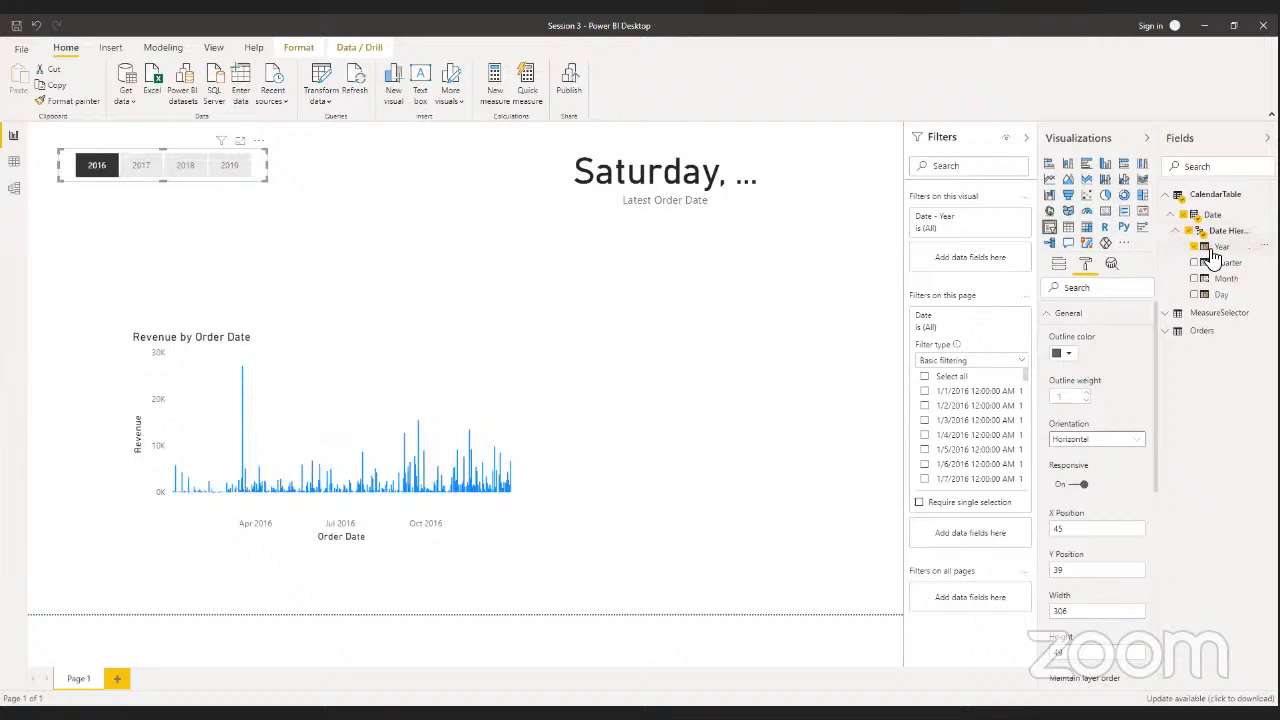
pyautogui.moveTo(1220, 248); pyautogui.dragTo(962, 350)
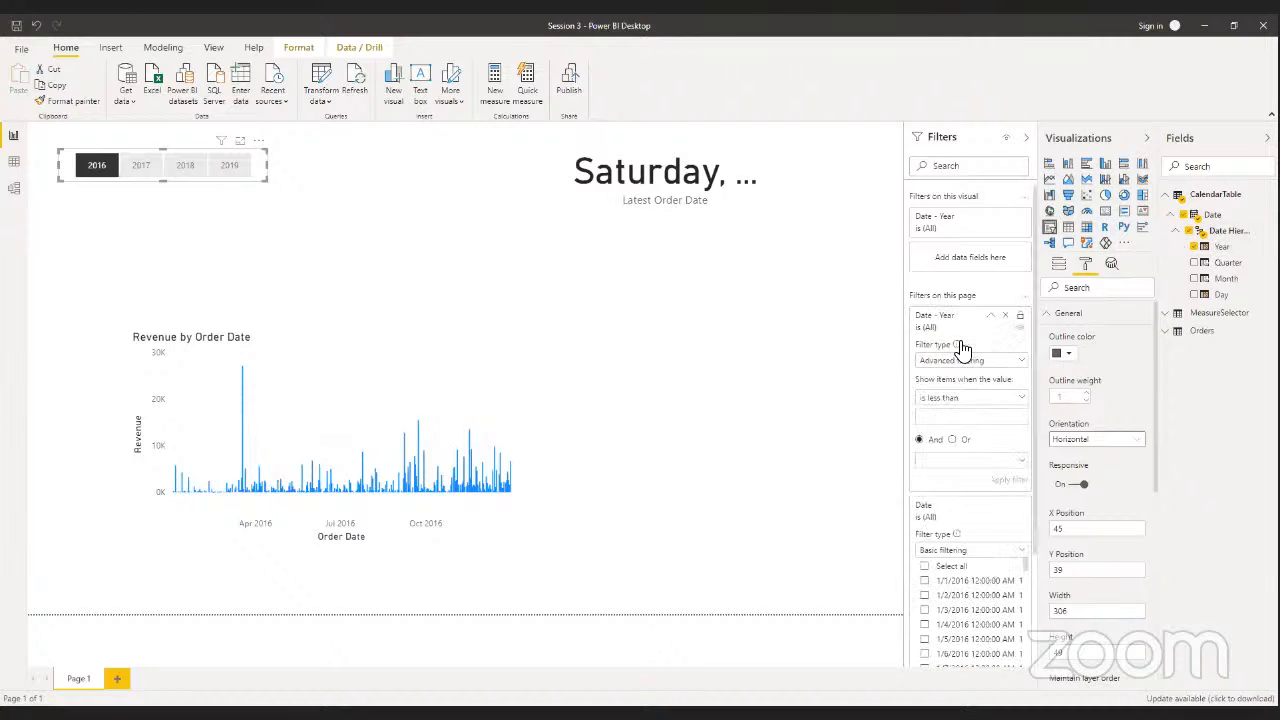
pyautogui.click(963, 360)
pyautogui.click(966, 374)
pyautogui.click(948, 398)
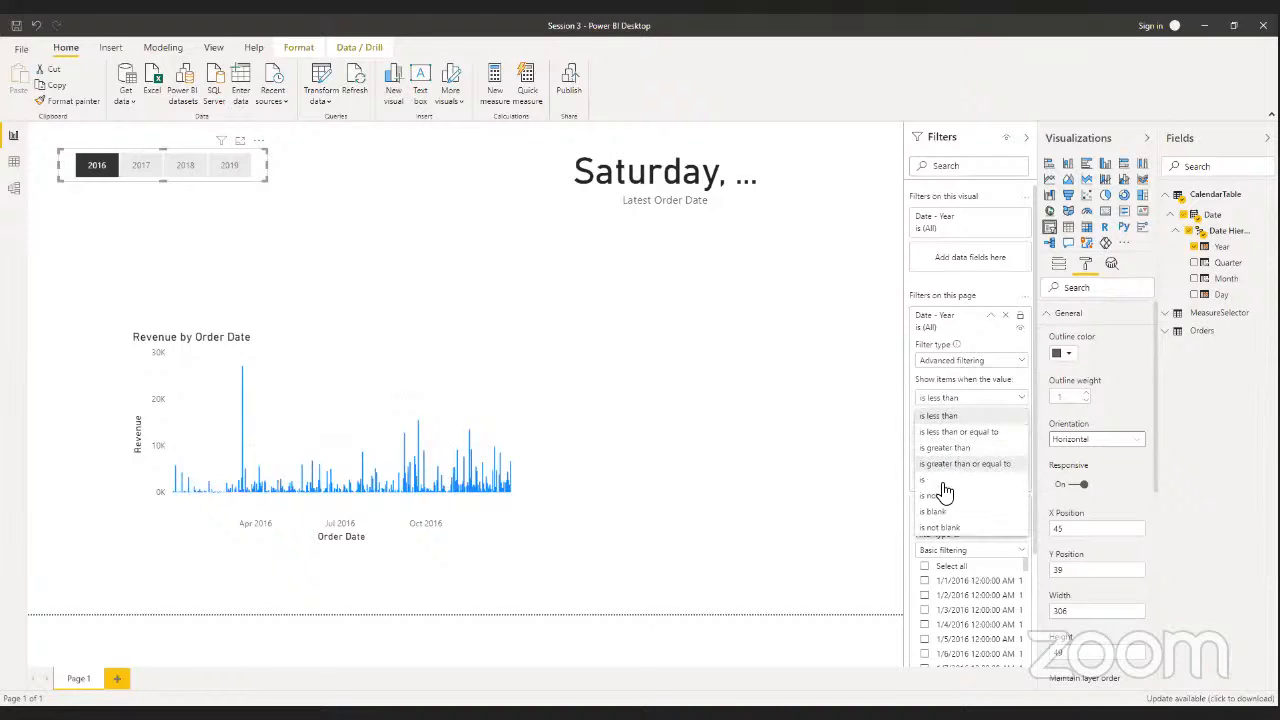
pyautogui.click(944, 448)
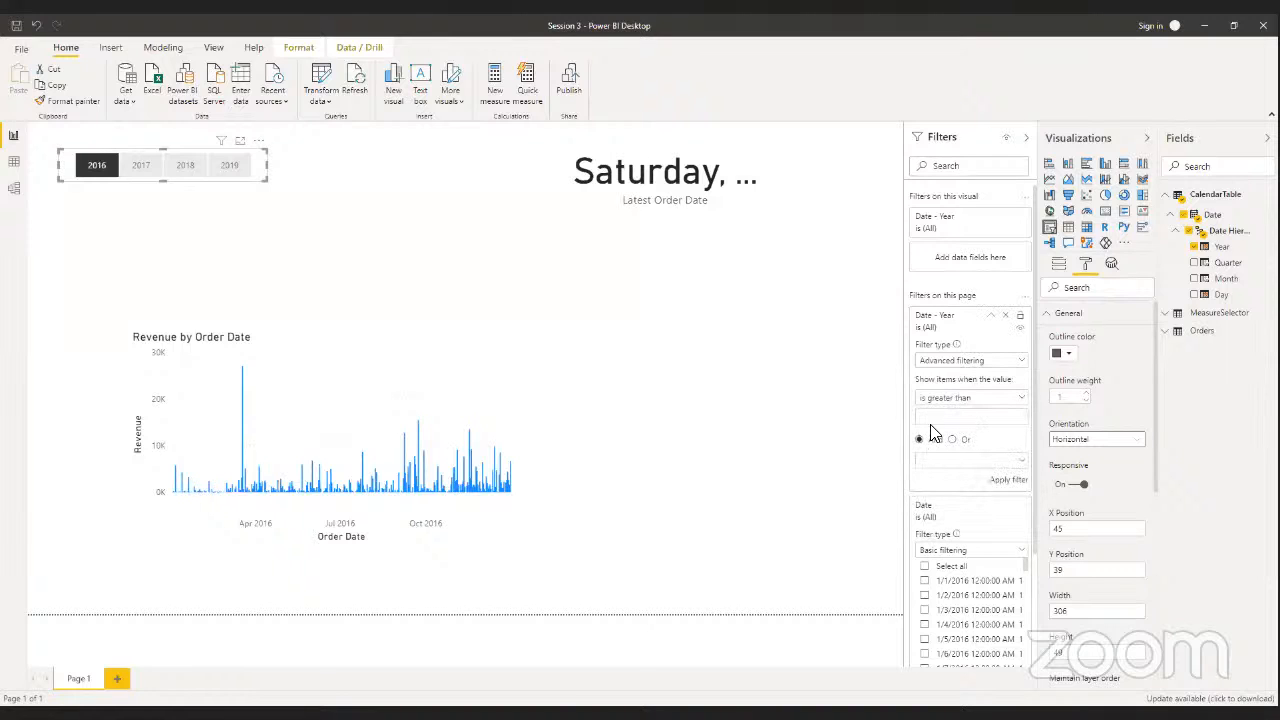
pyautogui.click(931, 414)
pyautogui.click(1016, 483)
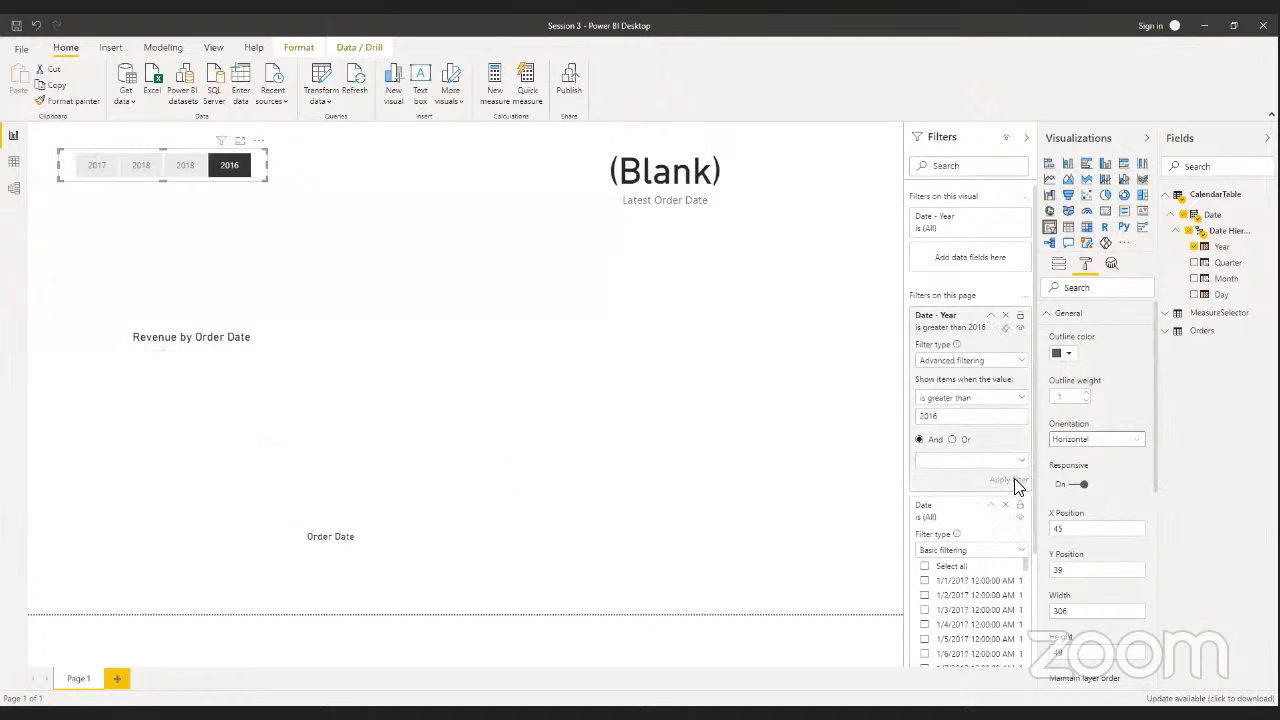
# - Select 2018 in the year slicer and remove the plain Date filter from the page filters
pyautogui.click(306, 445)
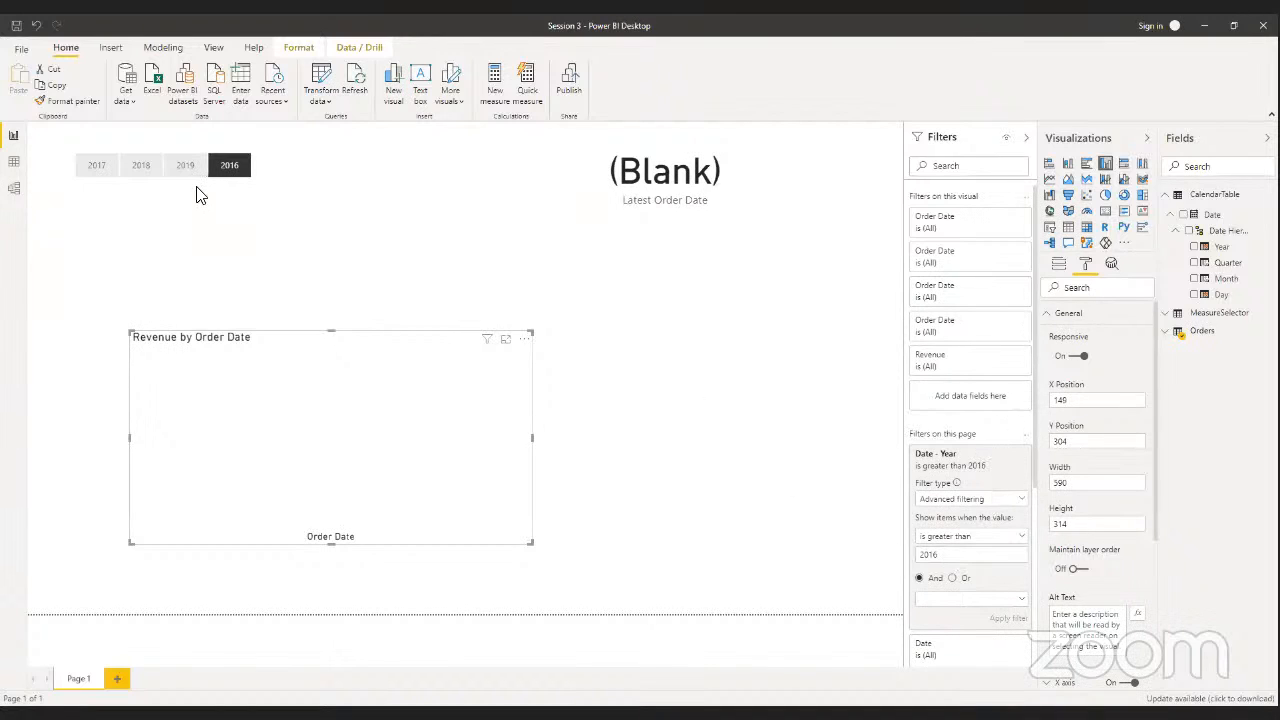
pyautogui.click(146, 157)
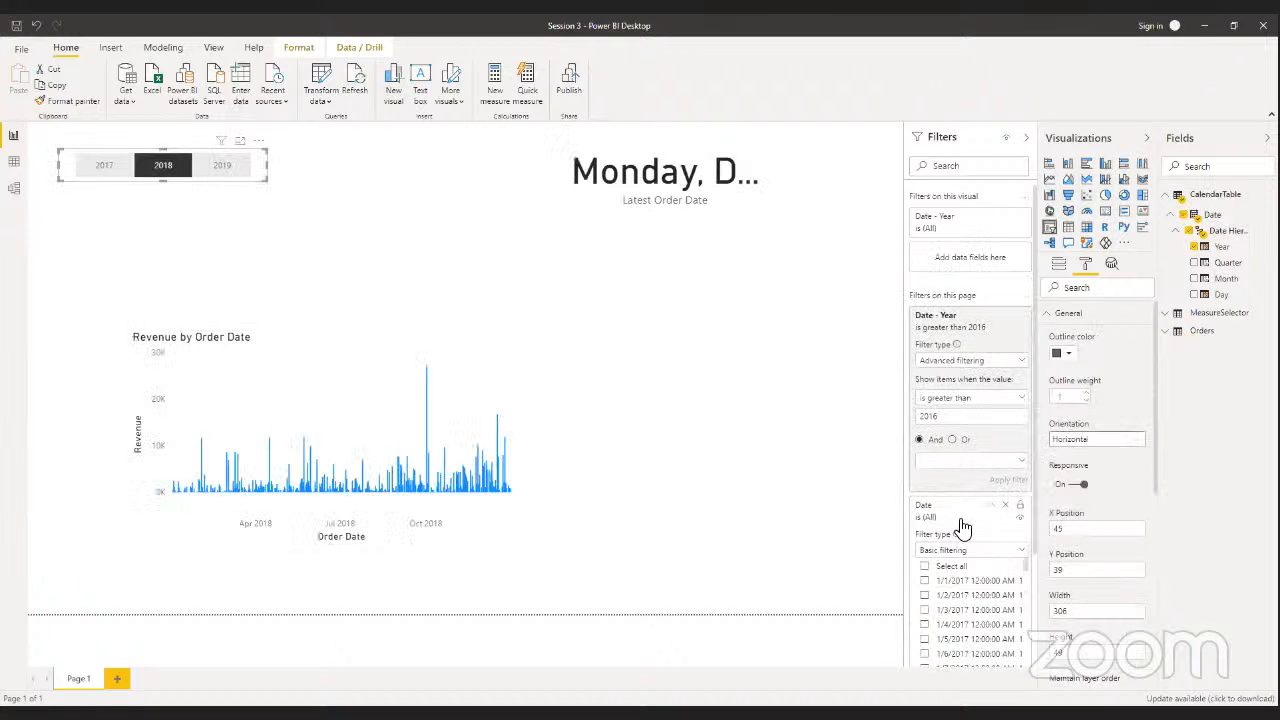
pyautogui.scroll(-1, 962, 527)
pyautogui.click(1005, 484)
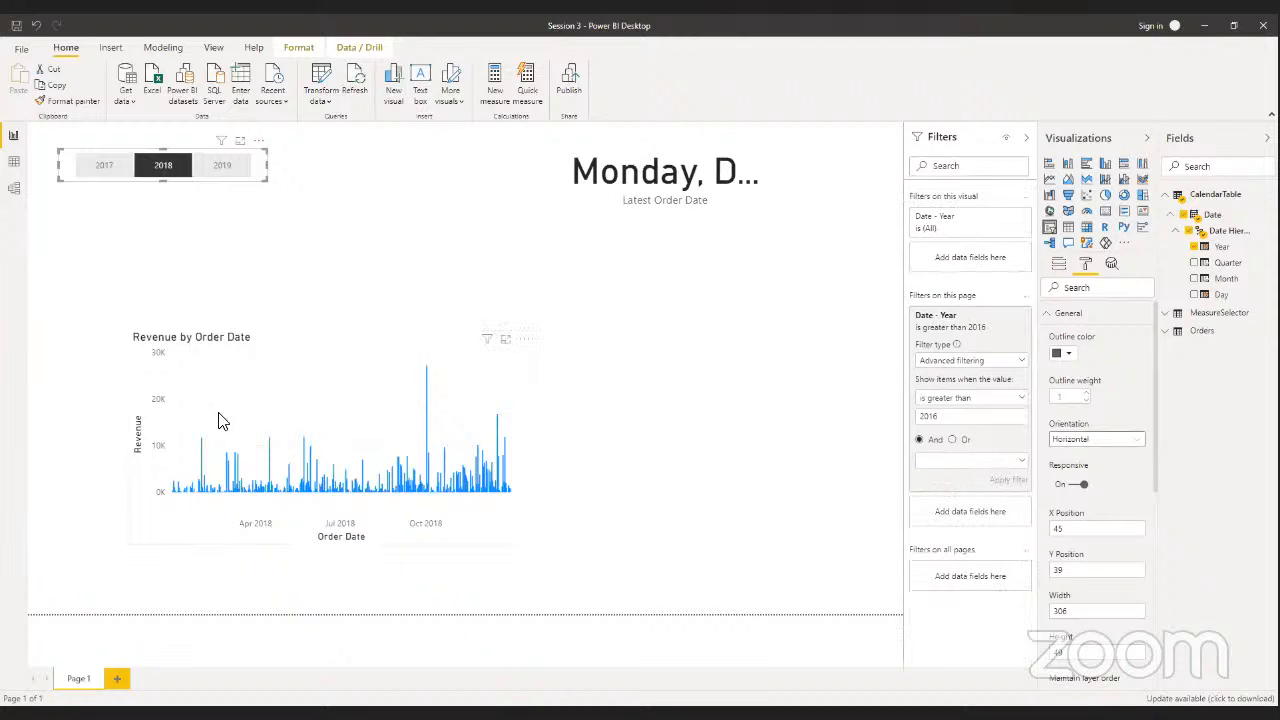
# - Check the options of the Revenue chart's Order Date axis field and select 2019 in the year slicer
pyautogui.click(245, 407)
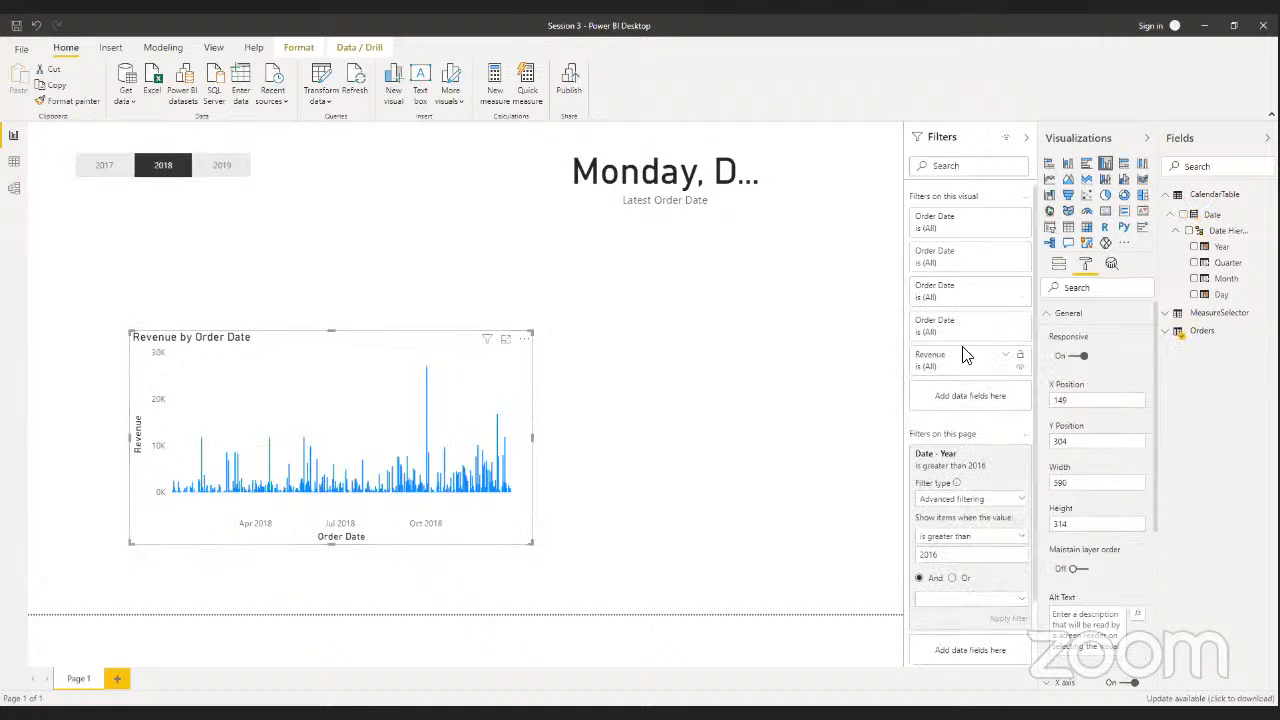
pyautogui.click(1060, 268)
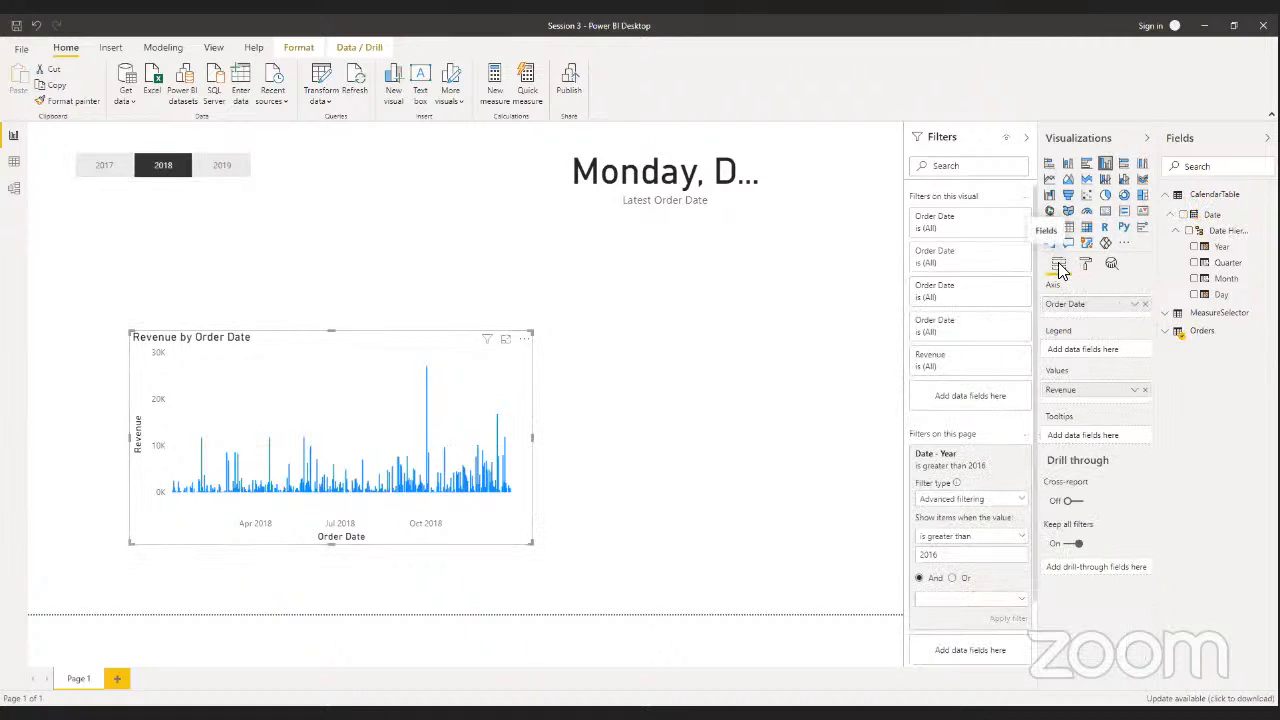
pyautogui.rightClick(1135, 308)
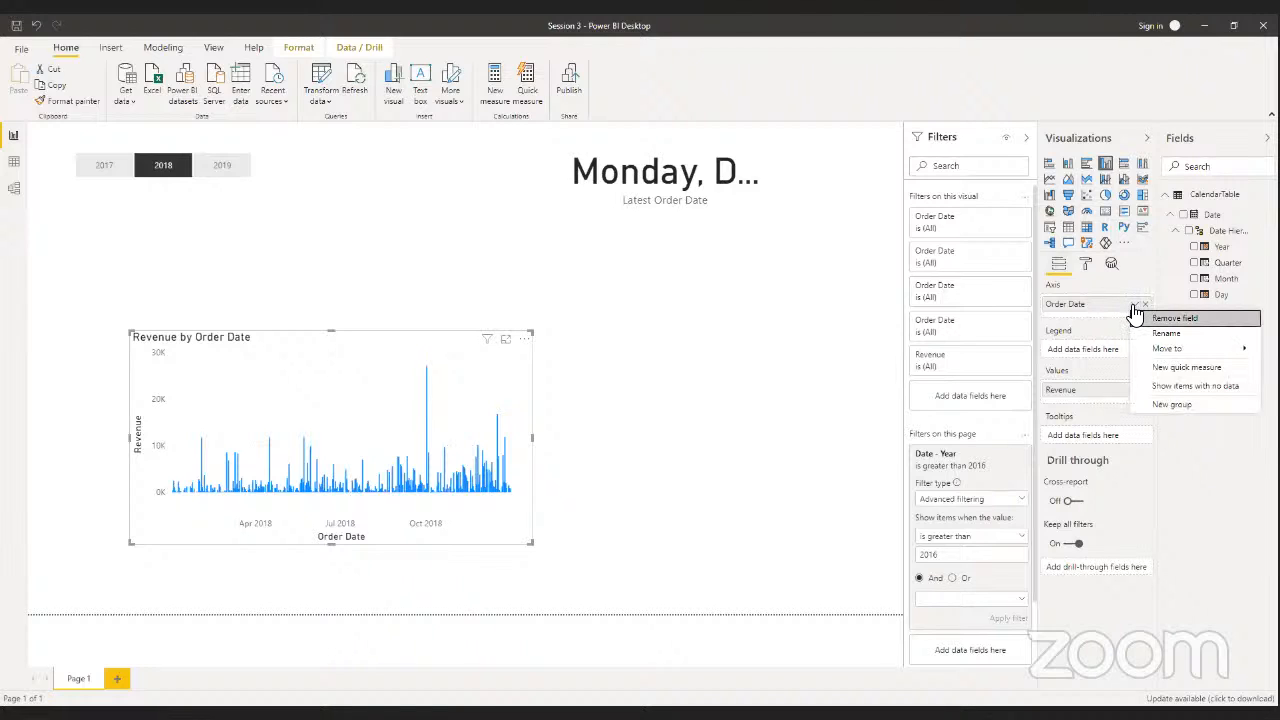
pyautogui.click(214, 168)
pyautogui.click(215, 168)
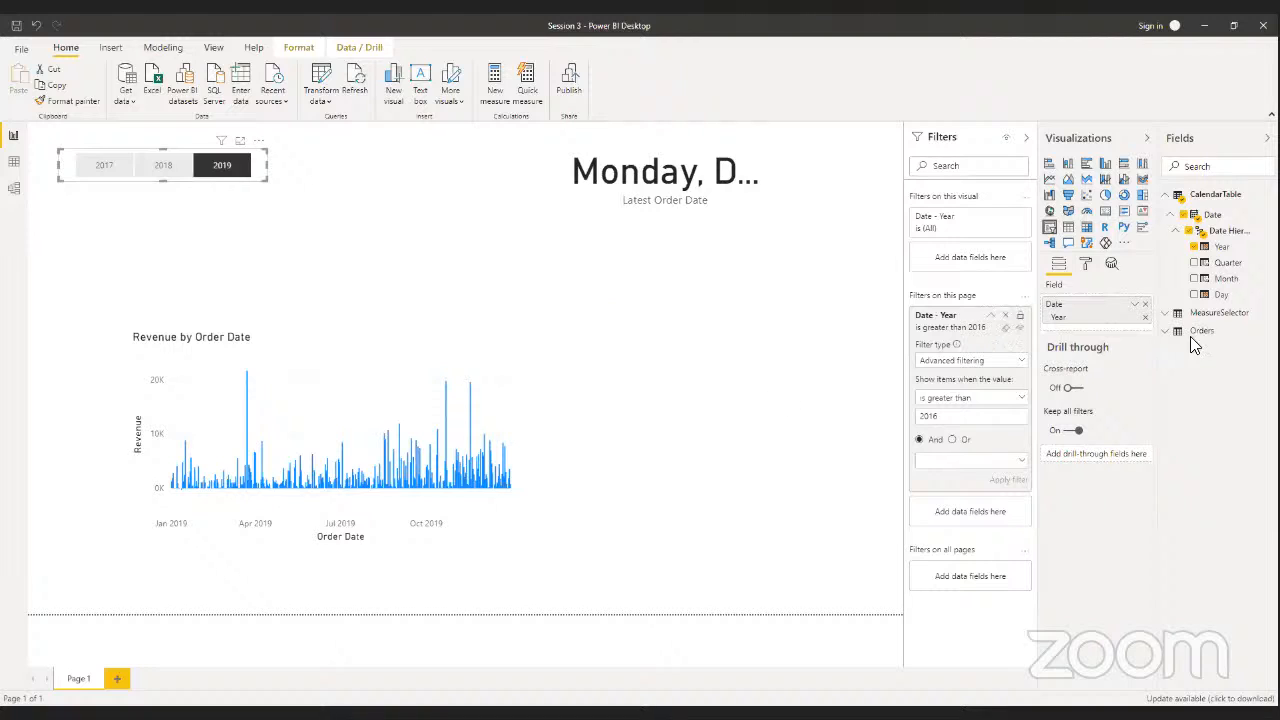
# - Add a new calculated column to the Orders table and start its formula with the CALCULATE function
pyautogui.click(1165, 197)
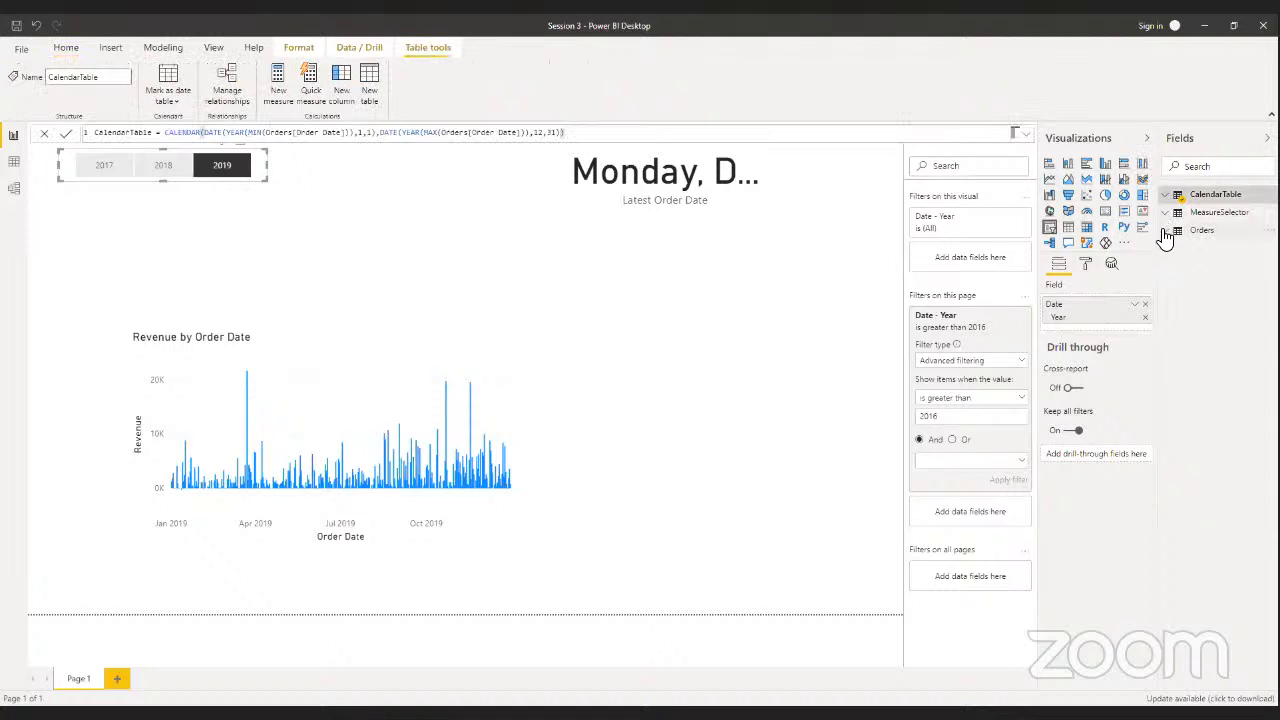
pyautogui.click(1164, 231)
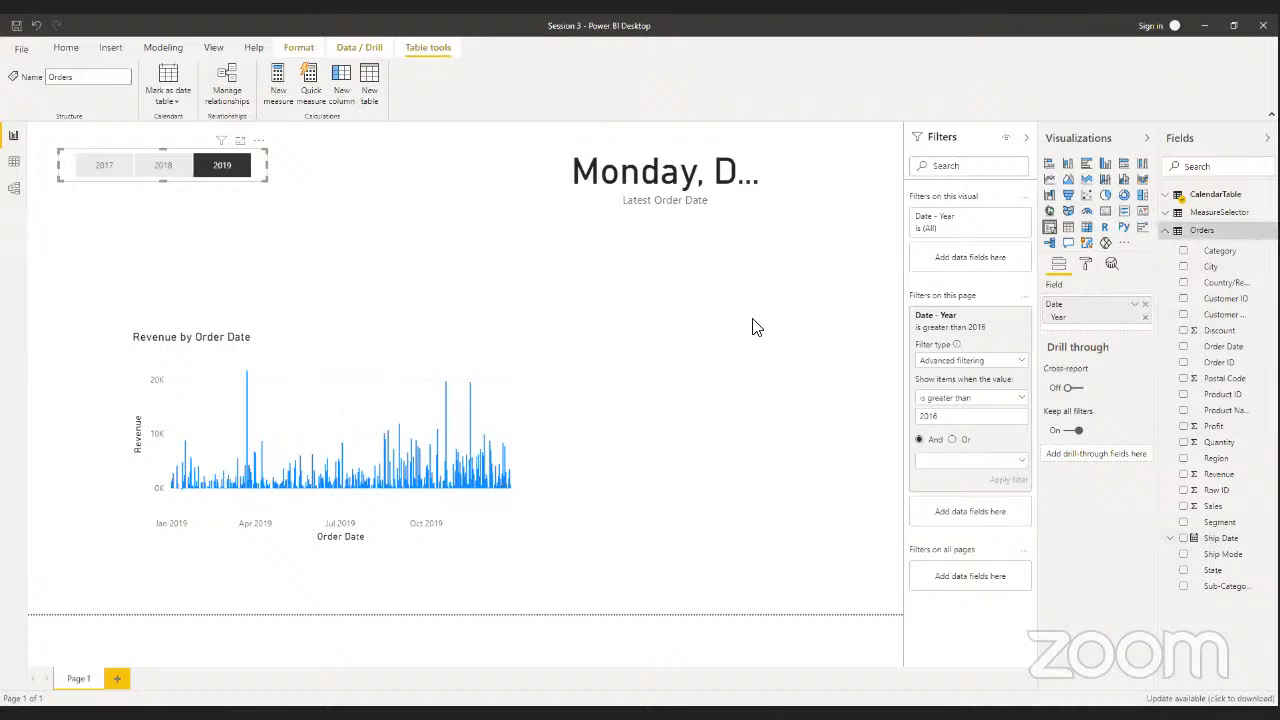
pyautogui.rightClick(1255, 401)
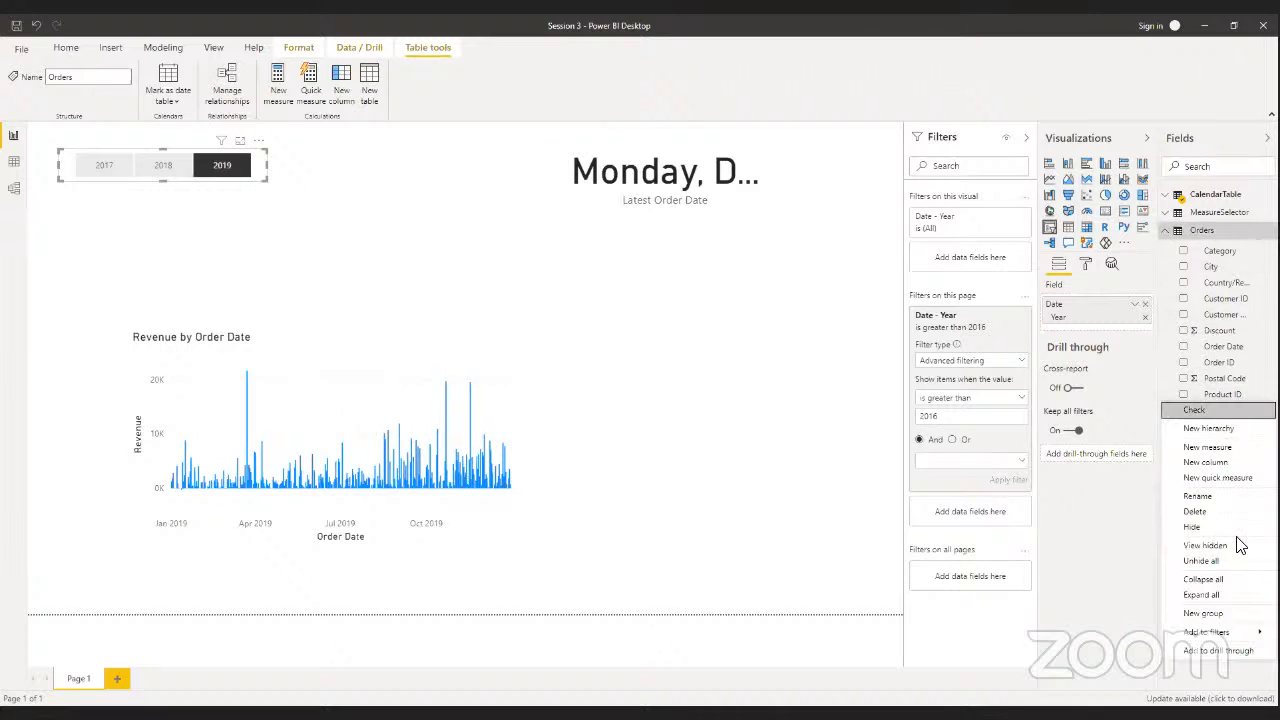
pyautogui.click(1208, 462)
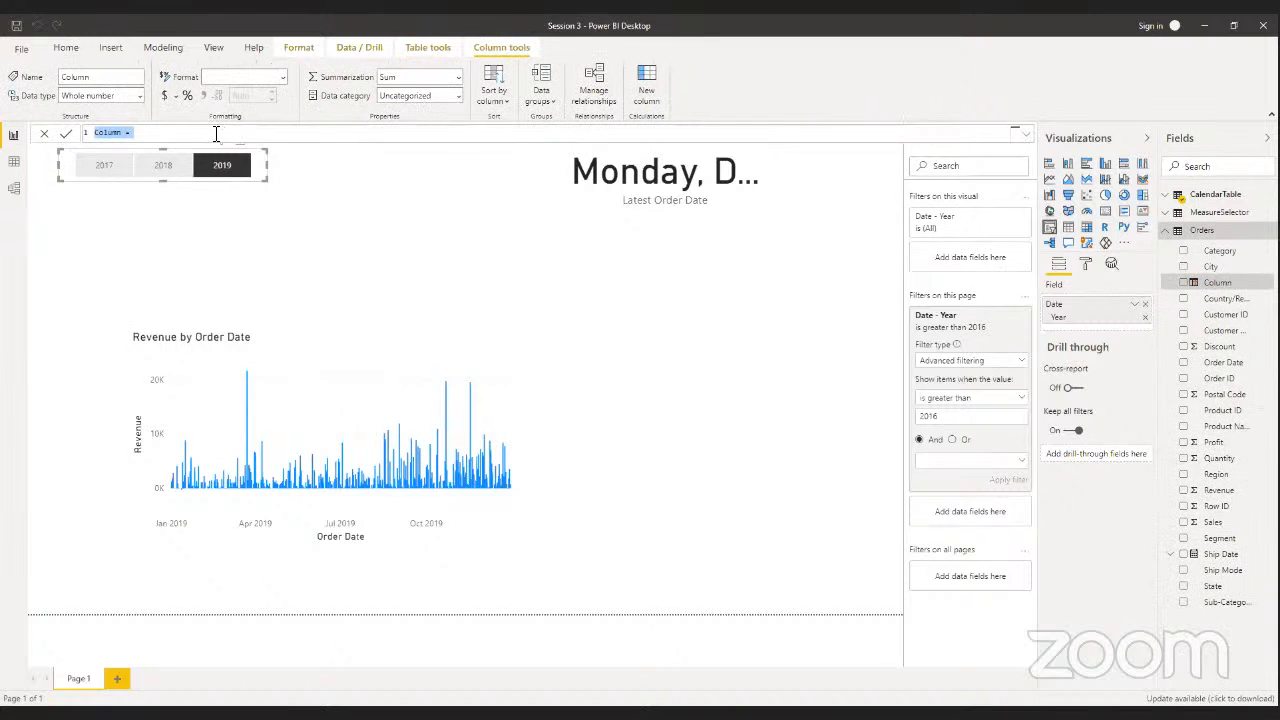
pyautogui.click(216, 133)
pyautogui.write('calc')
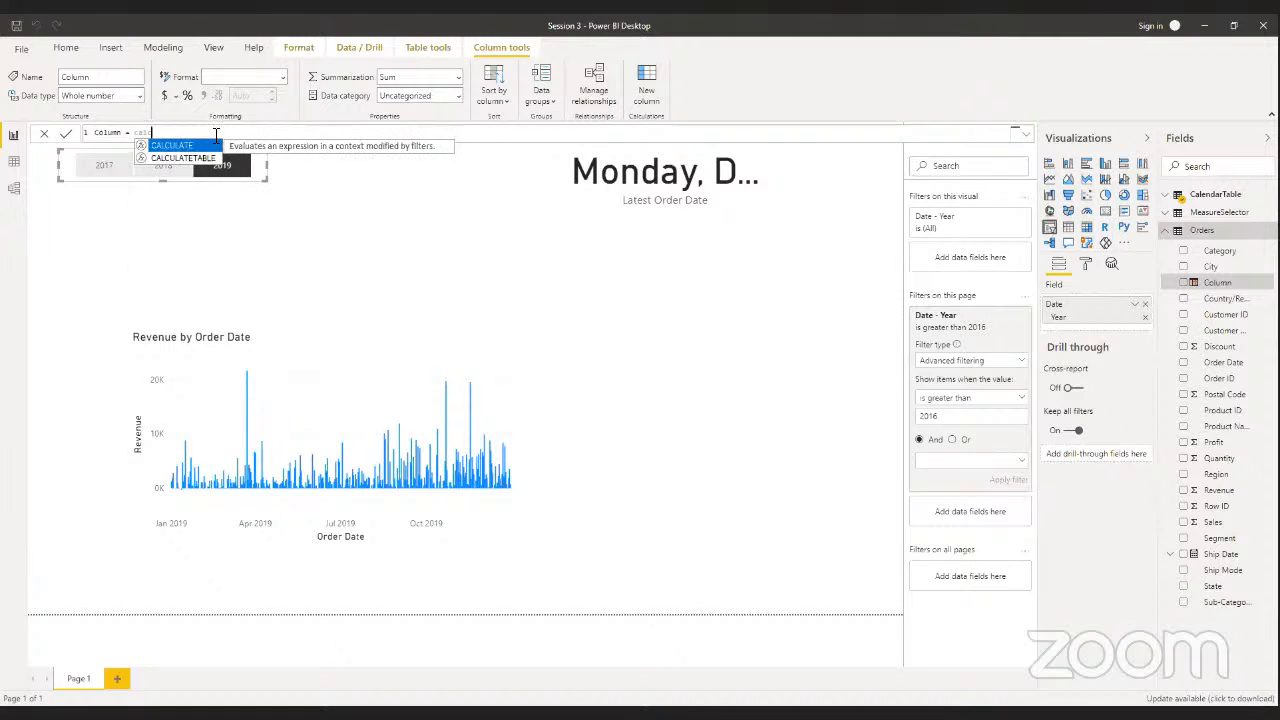
pyautogui.write('ulate')
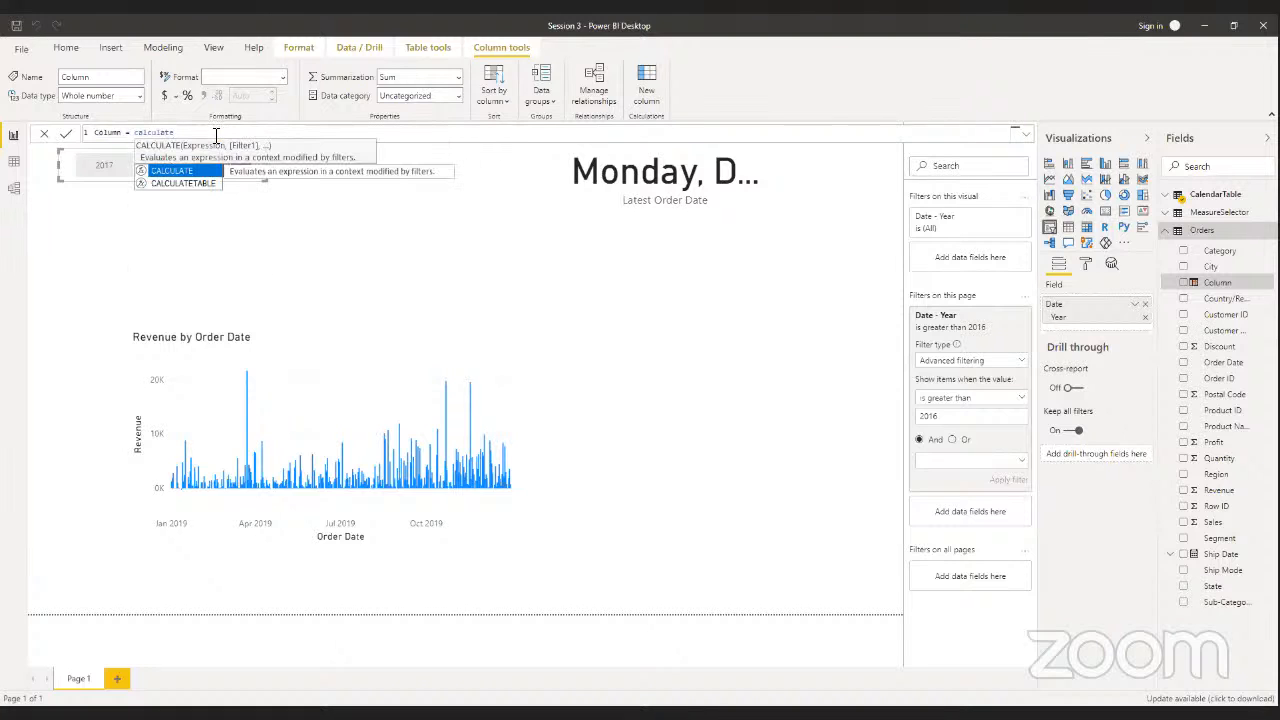
pyautogui.click(196, 172)
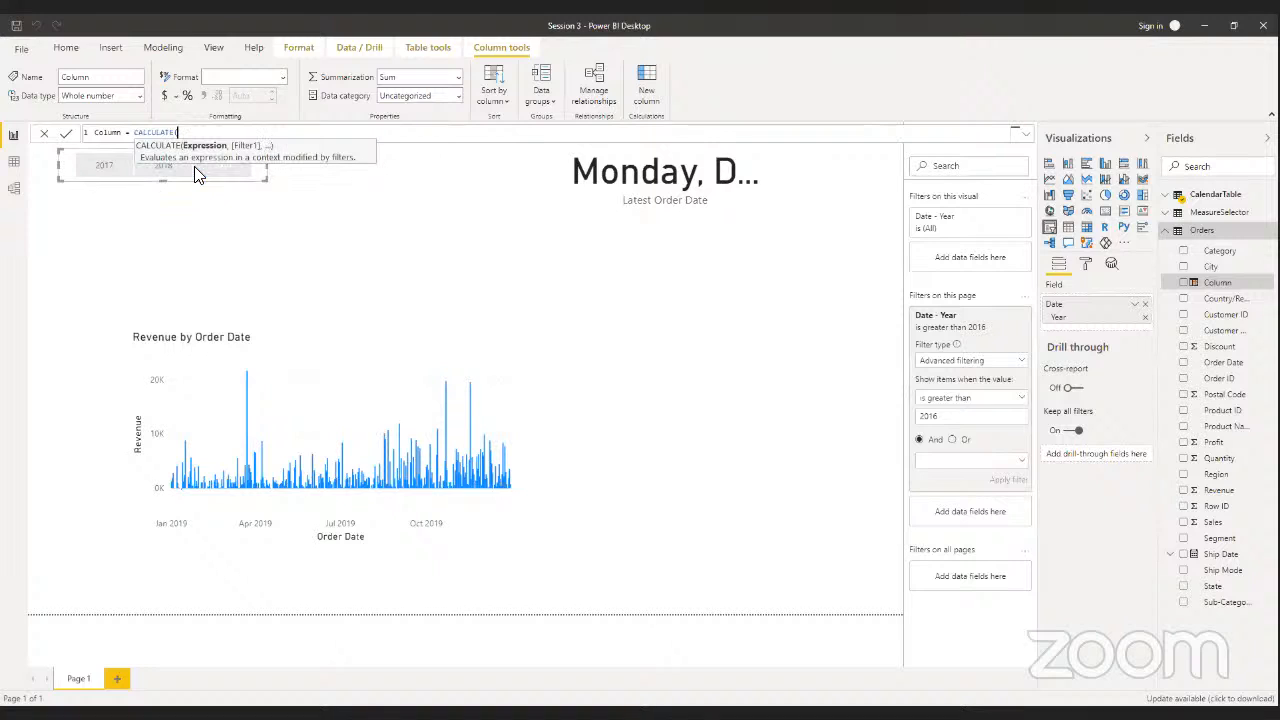
pyautogui.write('Reve')
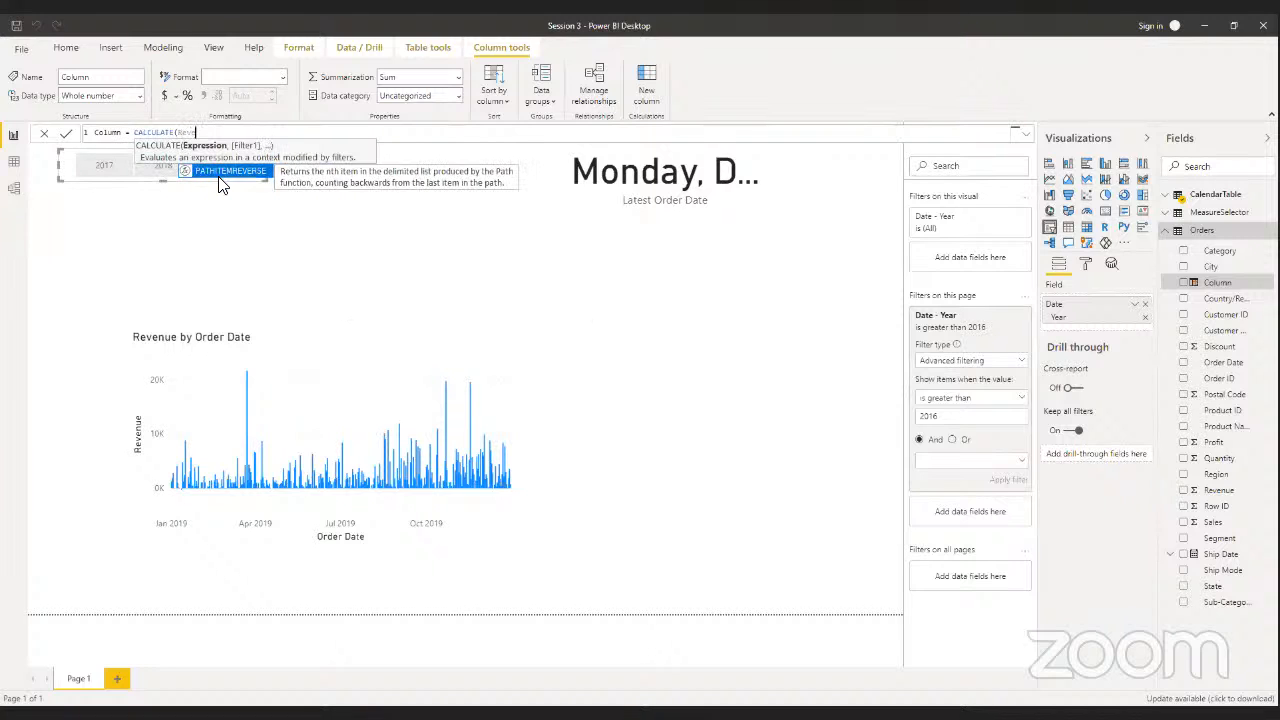
pyautogui.press('BackSpace')
pyautogui.press('BackSpace')
pyautogui.press('BackSpace')
pyautogui.press('BackSpace')
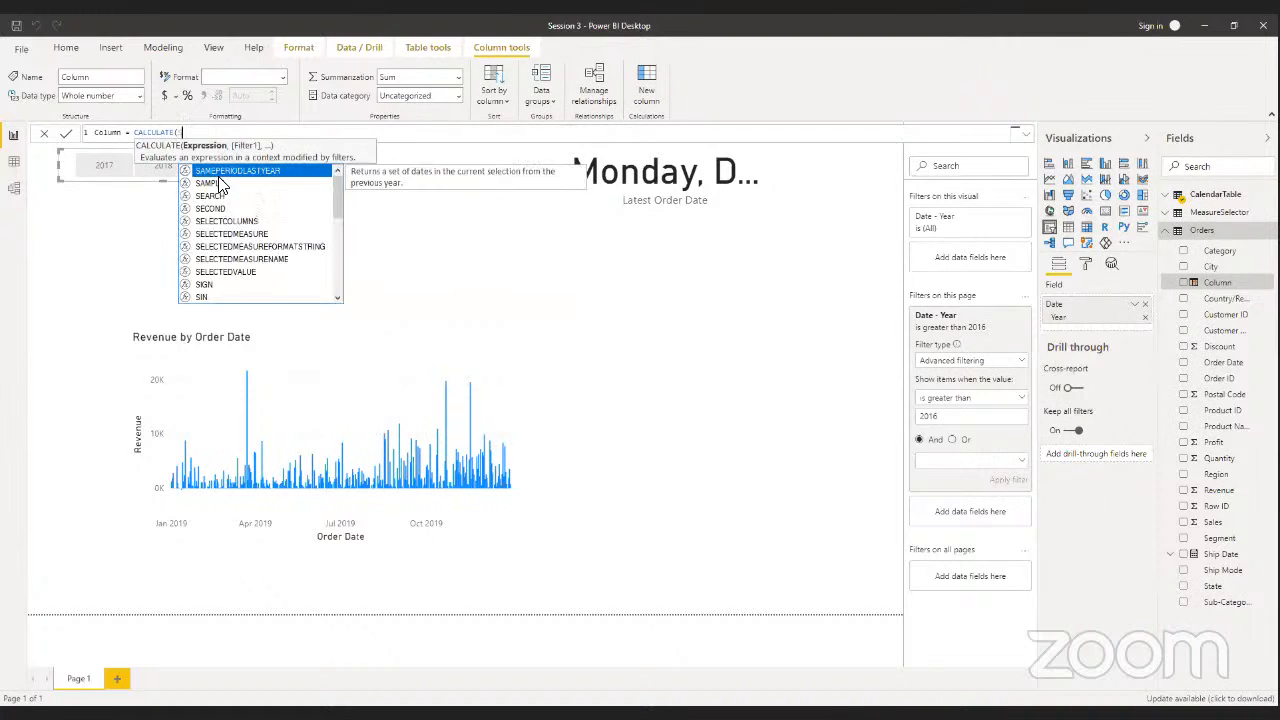
# - Enter SUM(Orders[Revenue]) as the expression argument of CALCULATE
pyautogui.write('Sum')
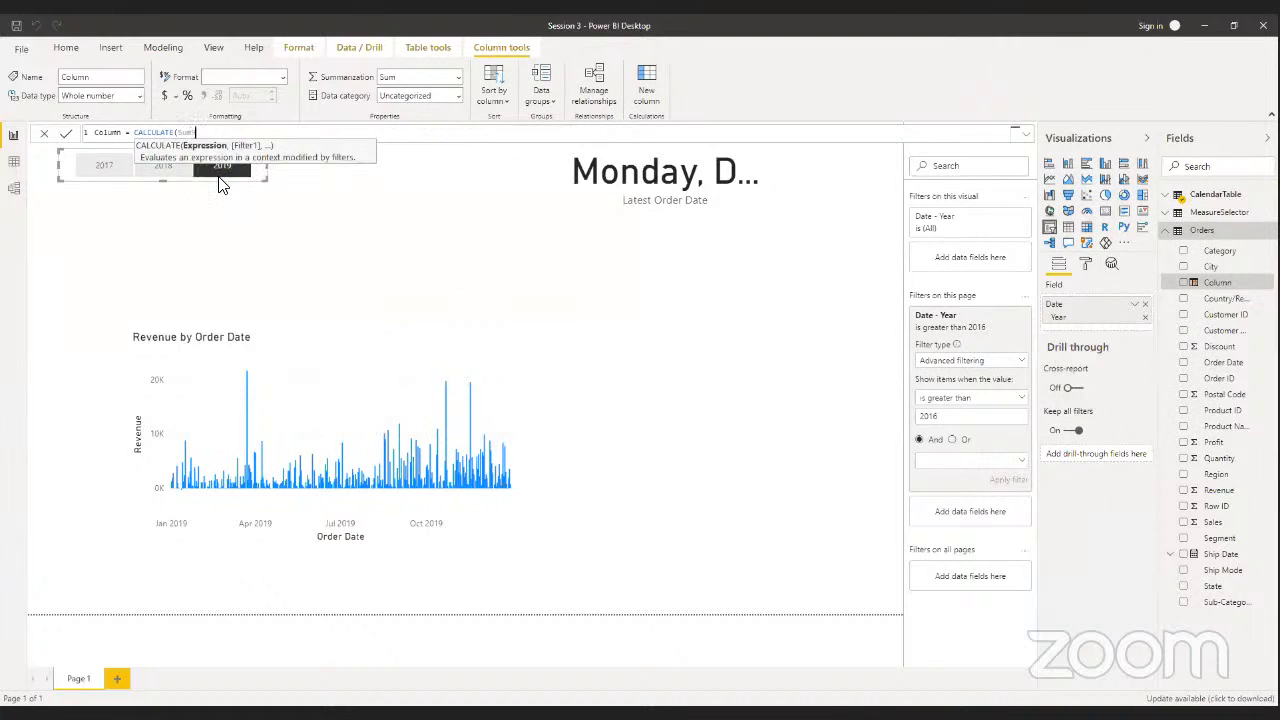
pyautogui.write('(')
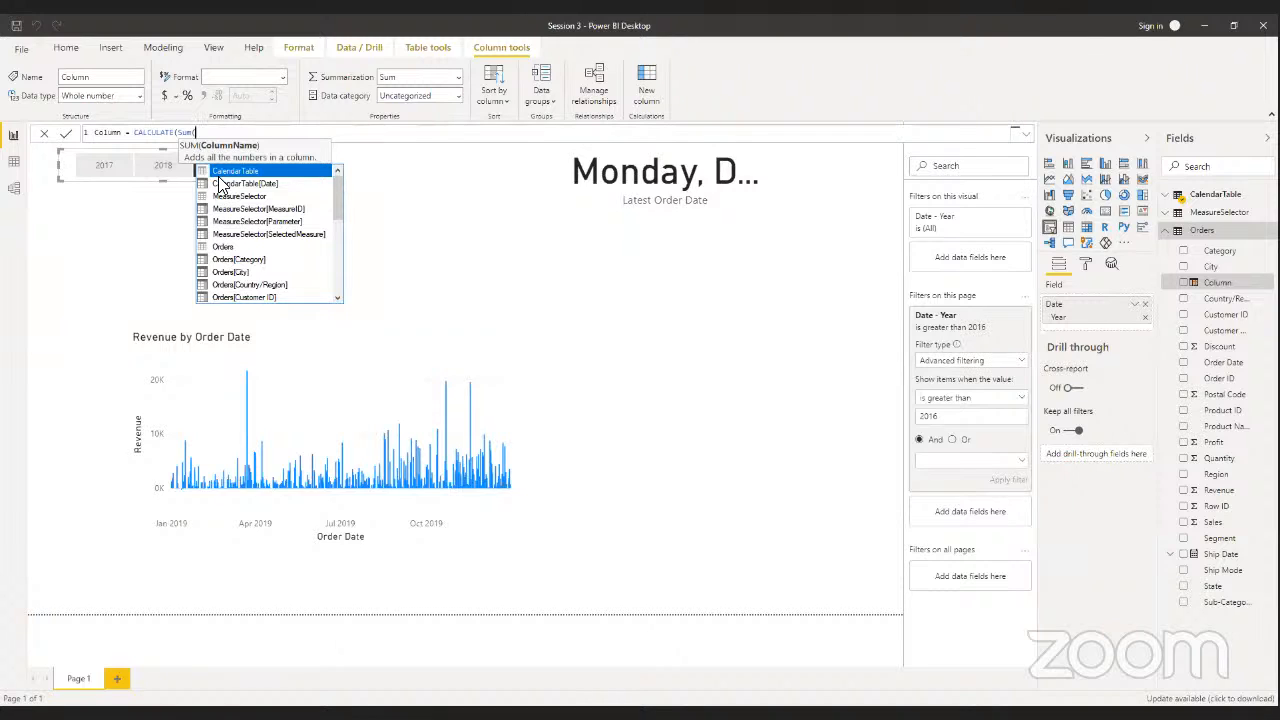
pyautogui.write('re')
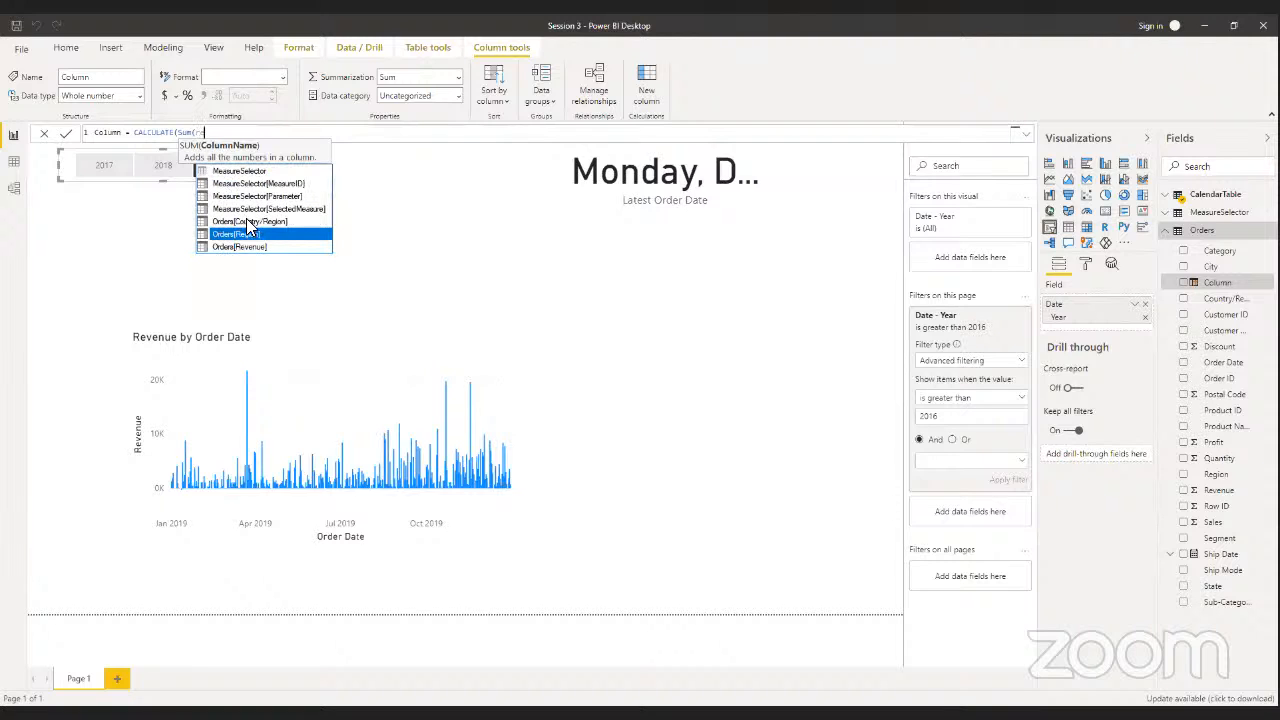
pyautogui.click(251, 247)
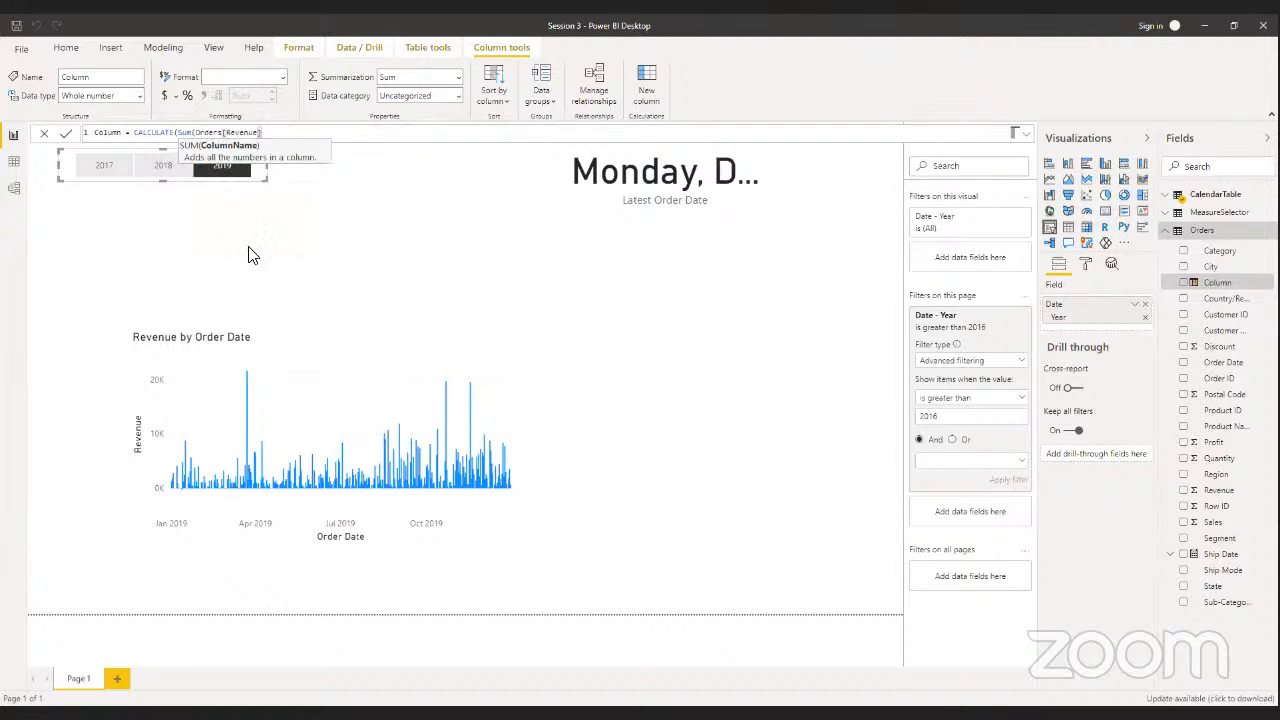
pyautogui.write('),')
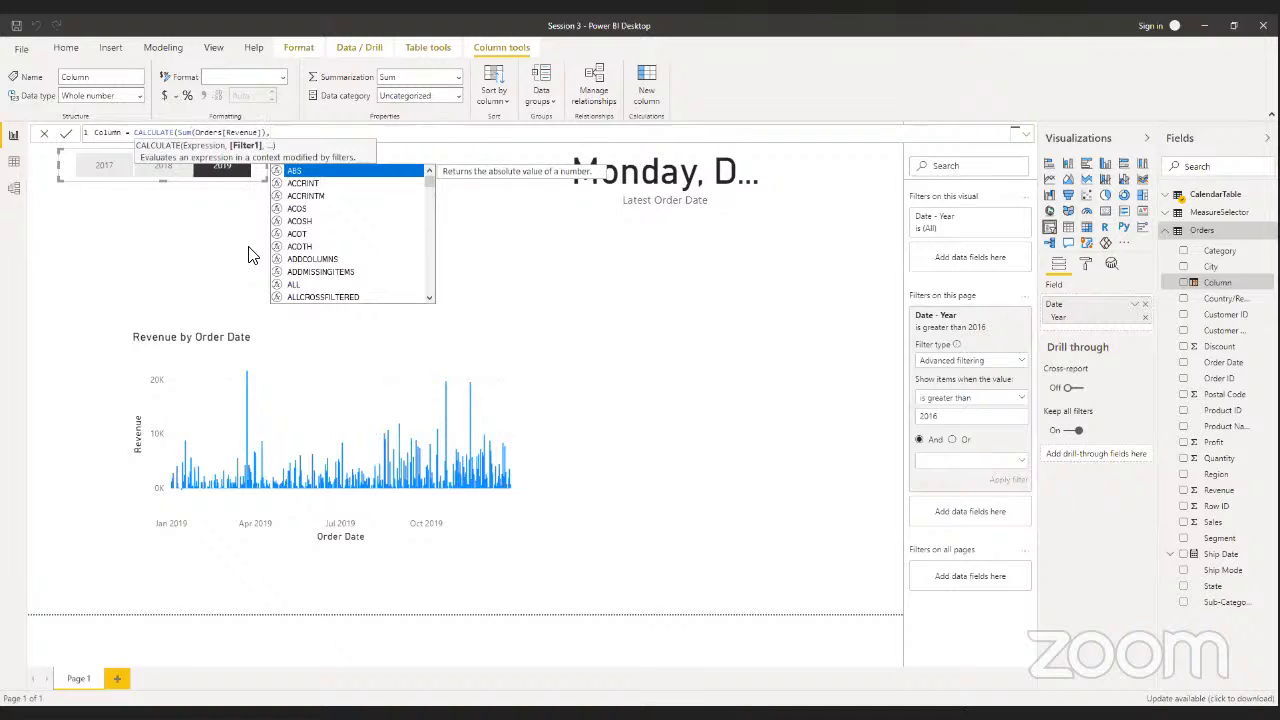
# - Add SAMEPERIODLASTYEAR(CalendarTable[Date]) as the filter argument and close the CALCULATE formula
pyautogui.write('sa')
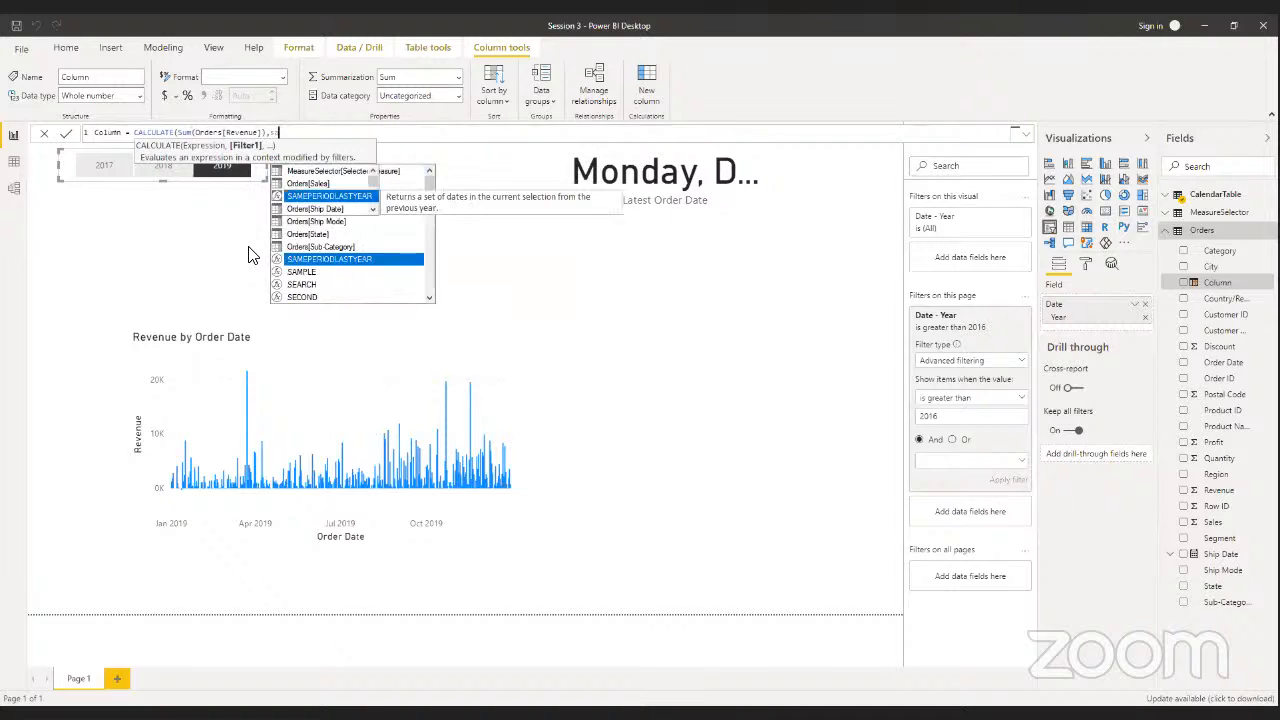
pyautogui.write('me')
pyautogui.press('Tab')
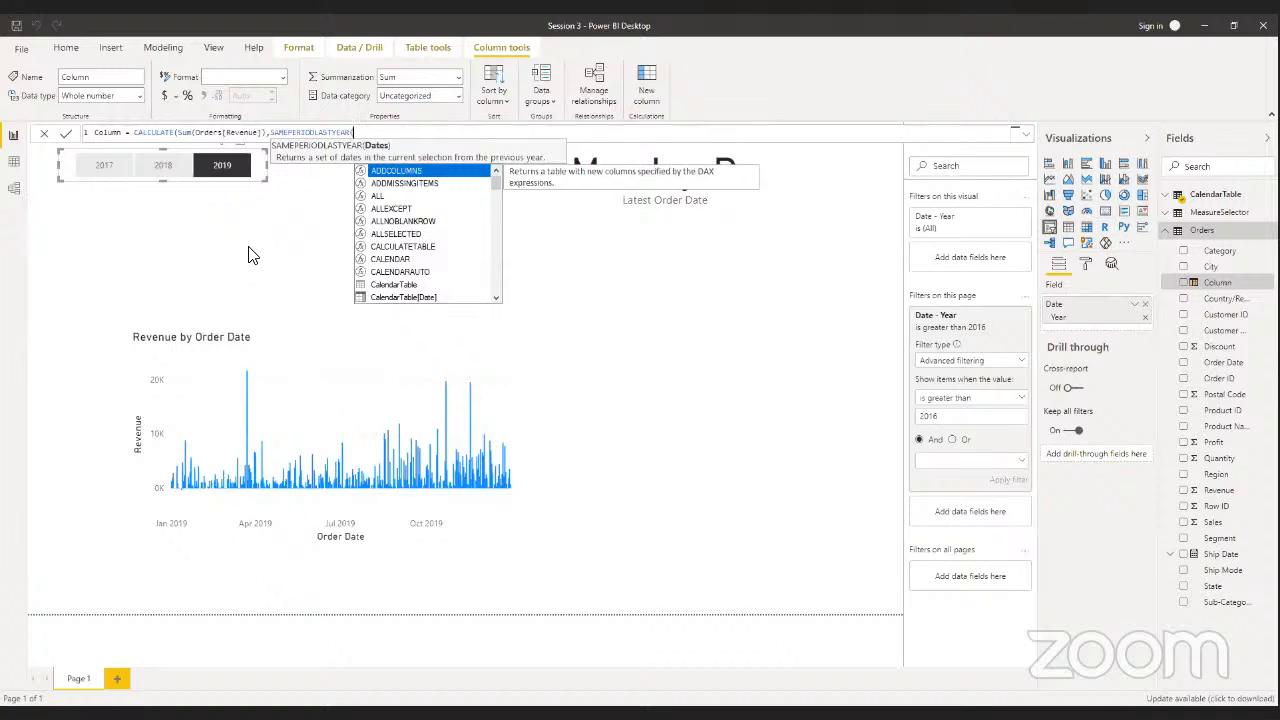
pyautogui.write('d')
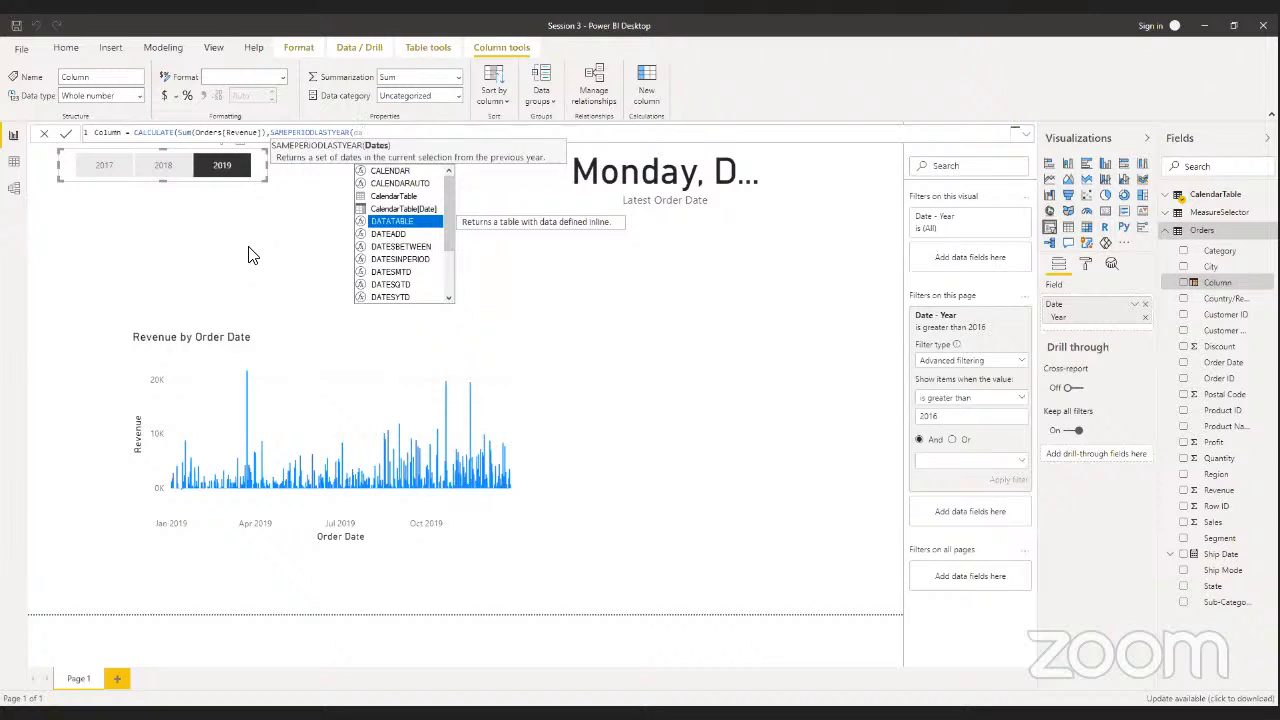
pyautogui.write('ate')
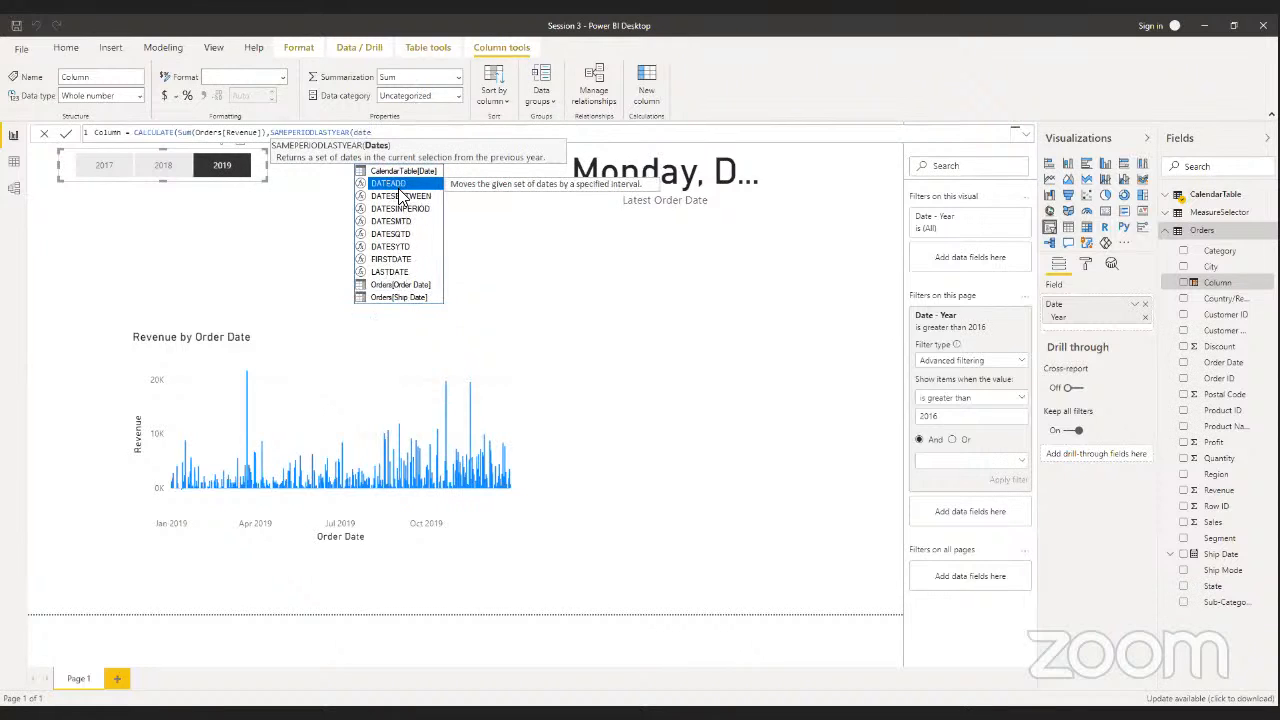
pyautogui.click(390, 171)
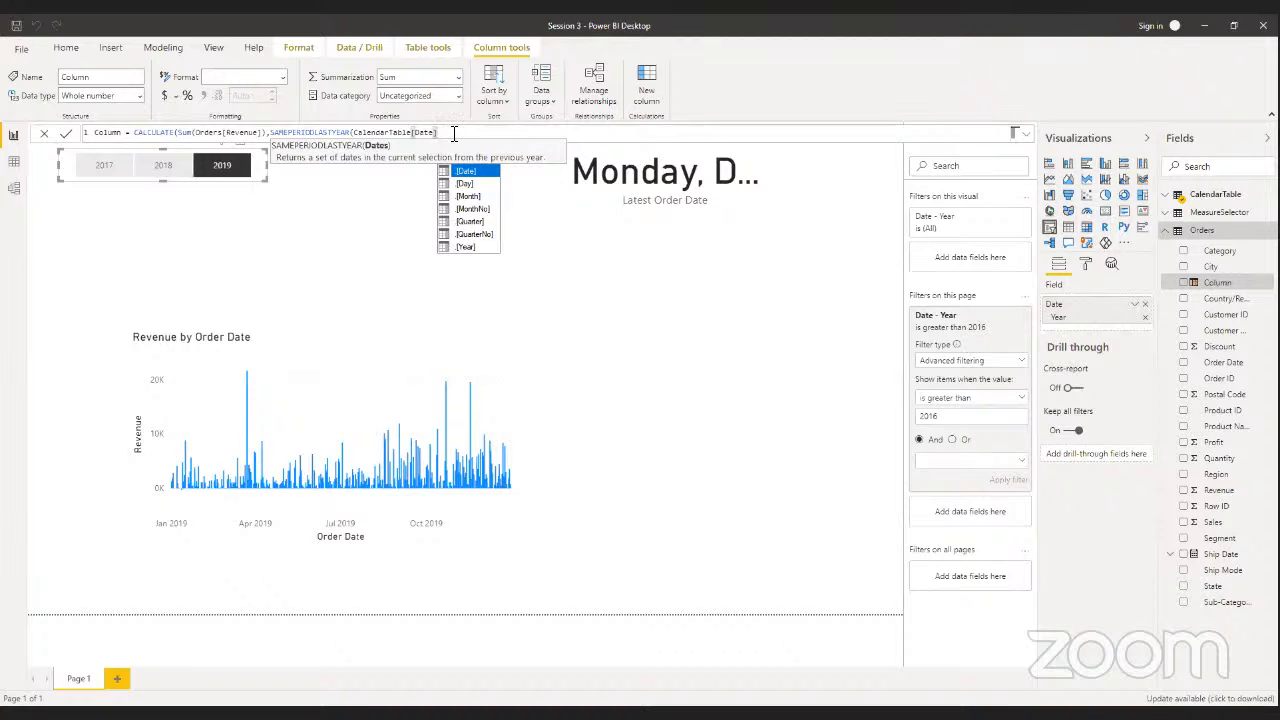
pyautogui.write(')')
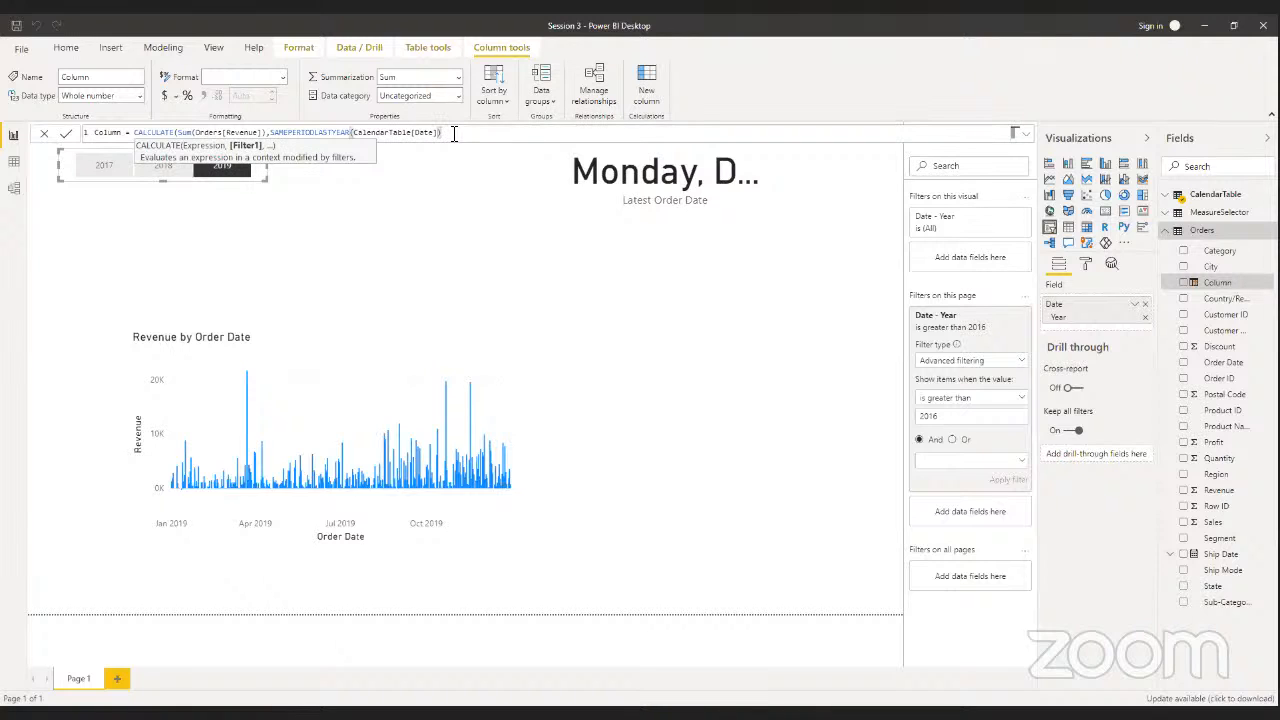
pyautogui.write(')')
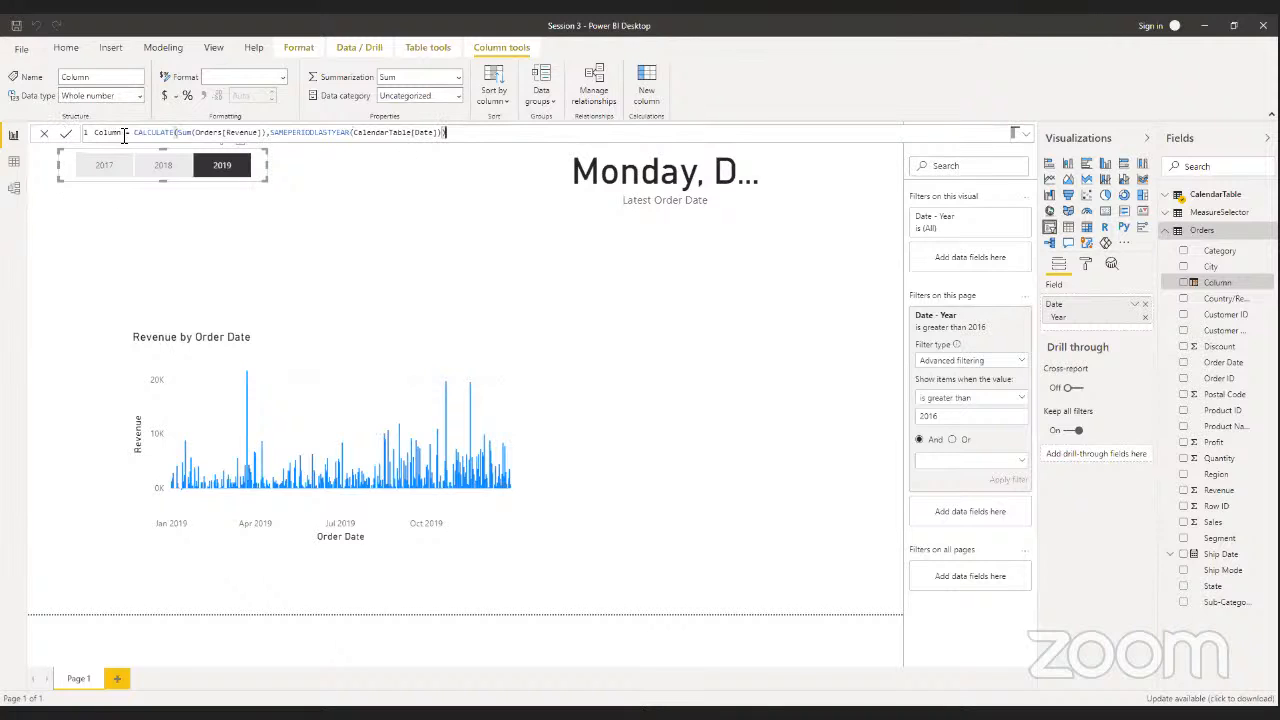
# - Name the new calculated column PY Revenue in its formula and commit it
pyautogui.moveTo(128, 137); pyautogui.dragTo(84, 136)
pyautogui.write('PY Rev')
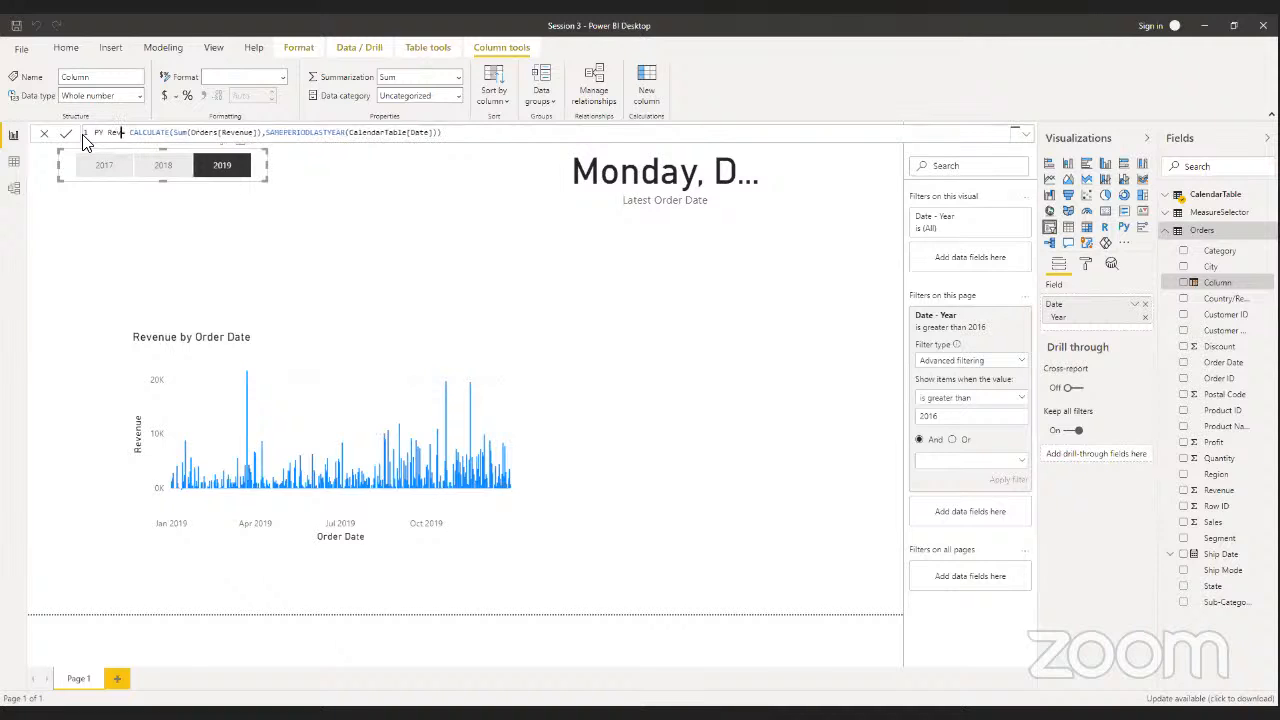
pyautogui.write('enue')
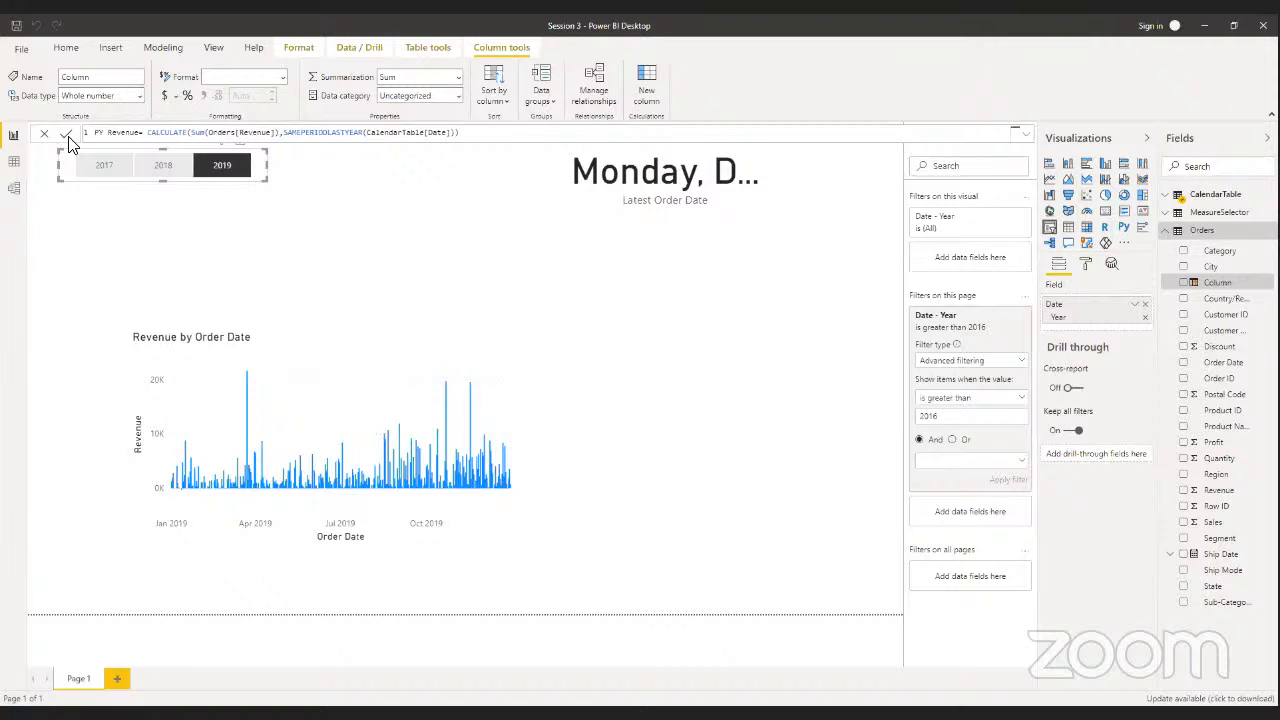
pyautogui.click(67, 137)
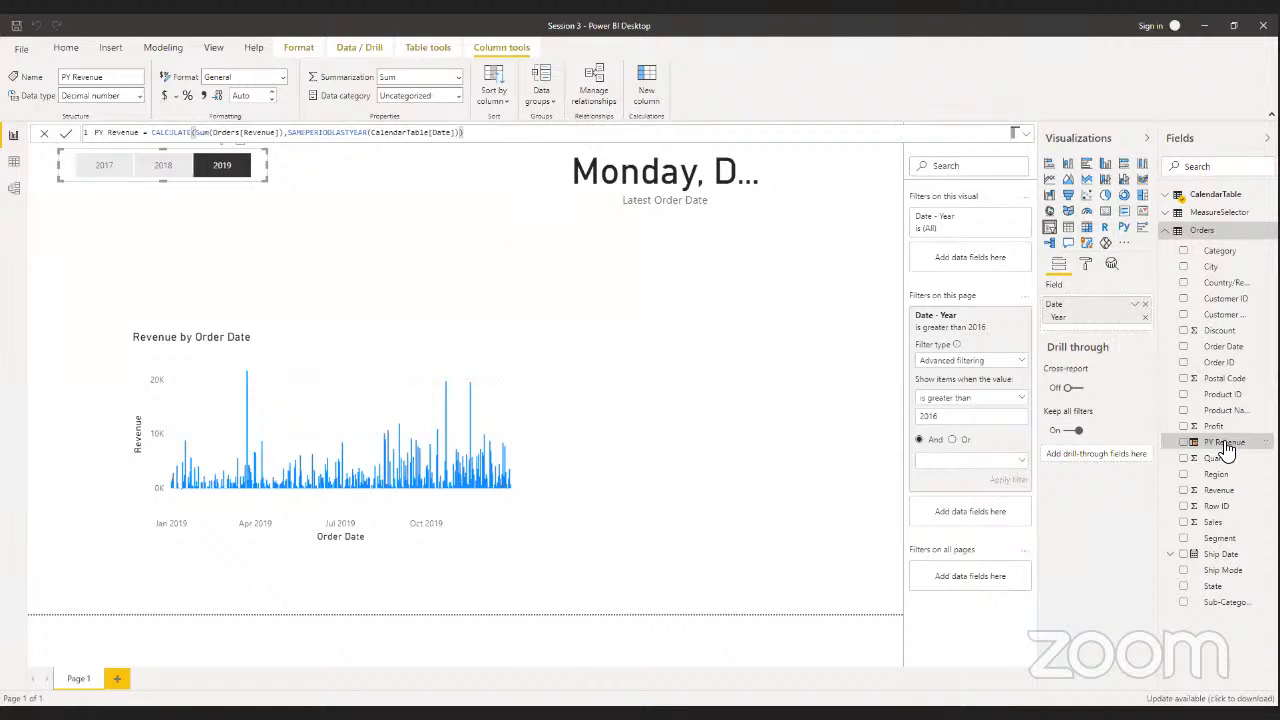
# - Place PY Revenue on the report page as a new visual and convert both it and the Revenue by Order Date chart to cards
pyautogui.moveTo(1224, 446); pyautogui.dragTo(707, 424)
pyautogui.click(420, 377)
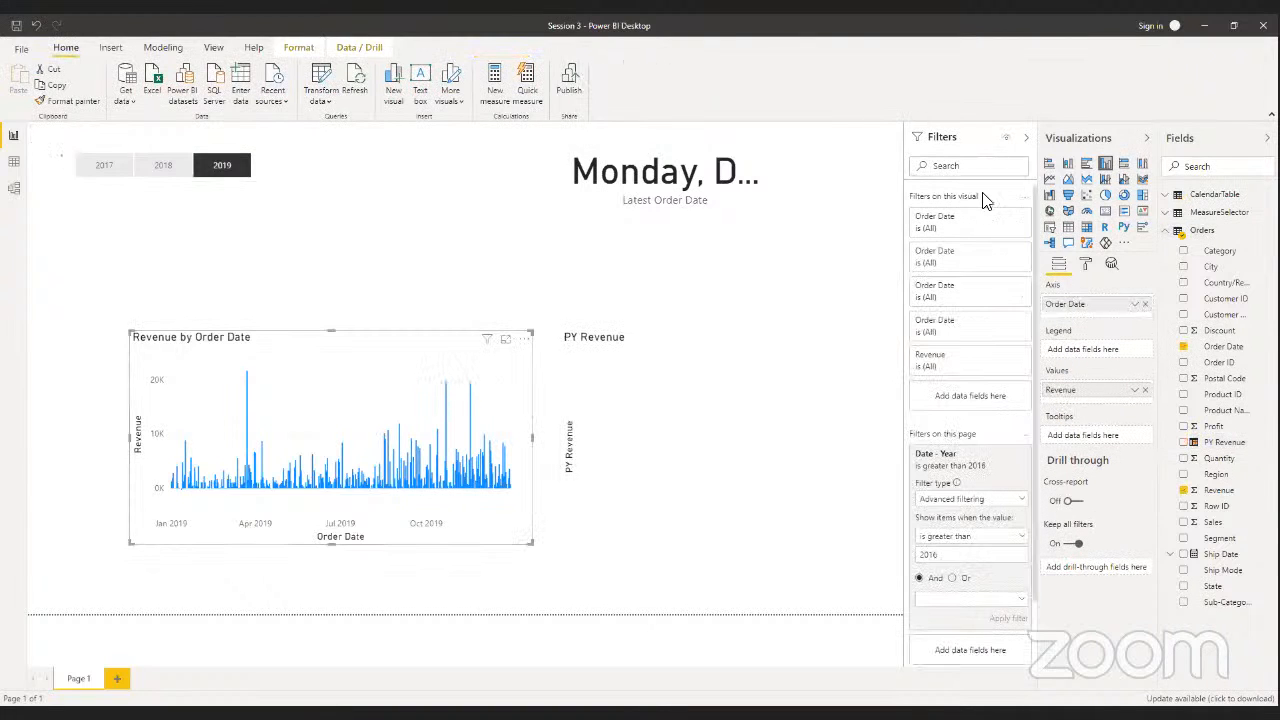
pyautogui.click(1107, 214)
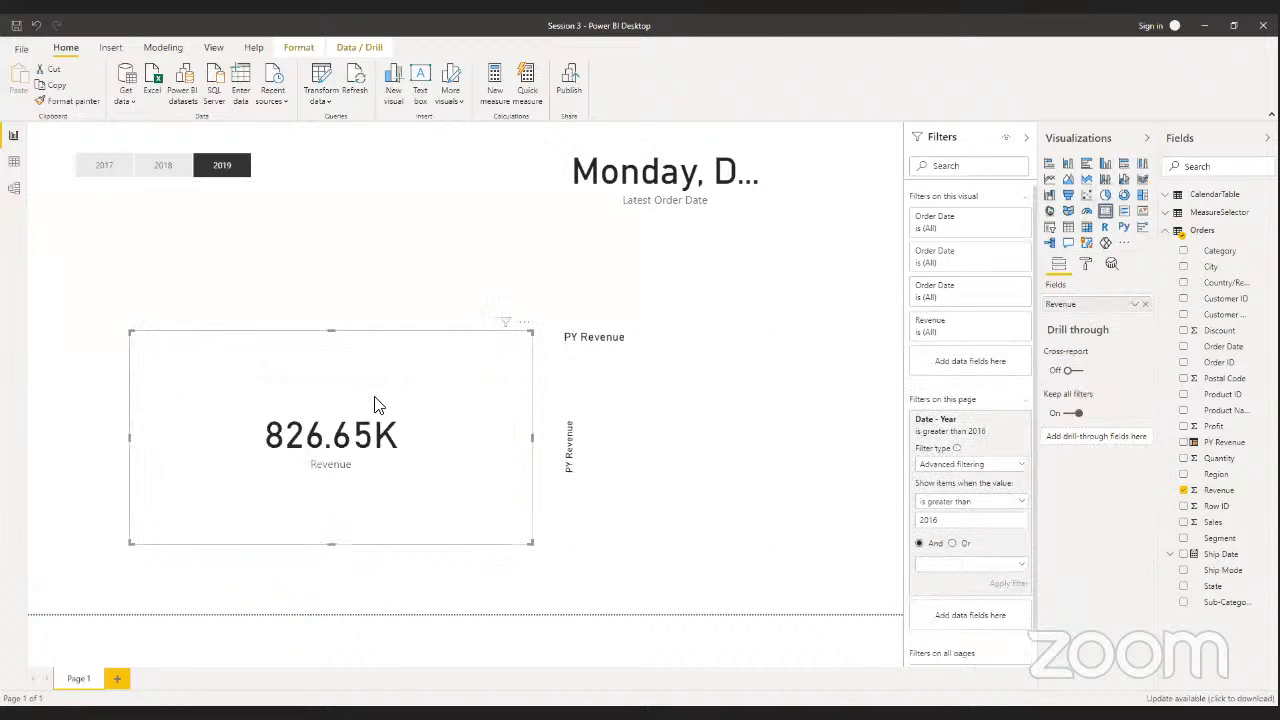
pyautogui.click(700, 408)
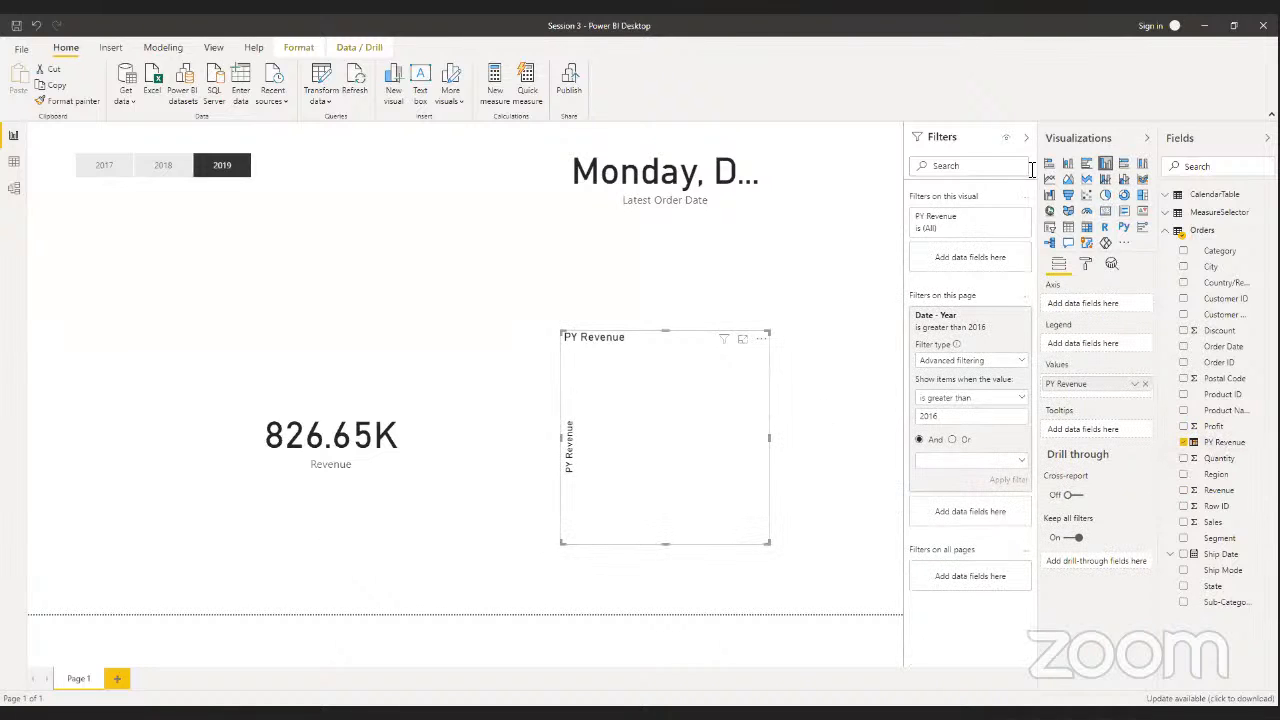
pyautogui.click(1105, 213)
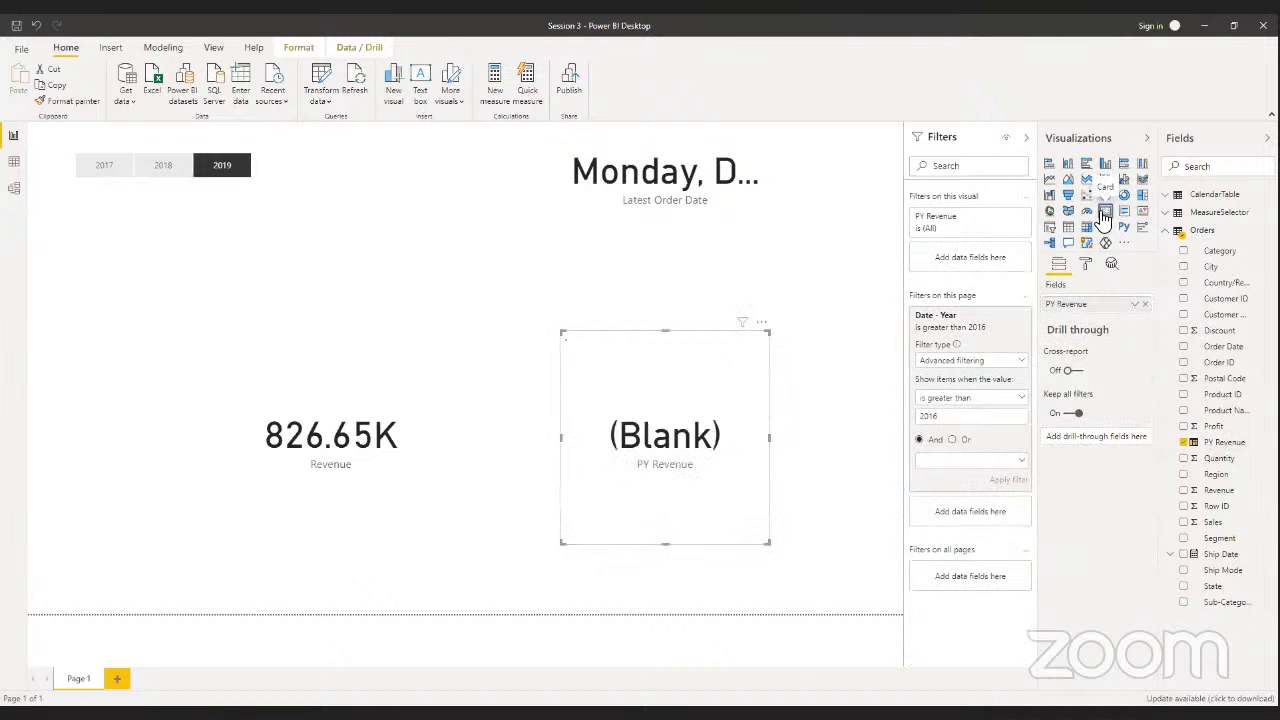
# - Review the PY Revenue column's formula and select 2018 in the year slicer
pyautogui.click(1212, 444)
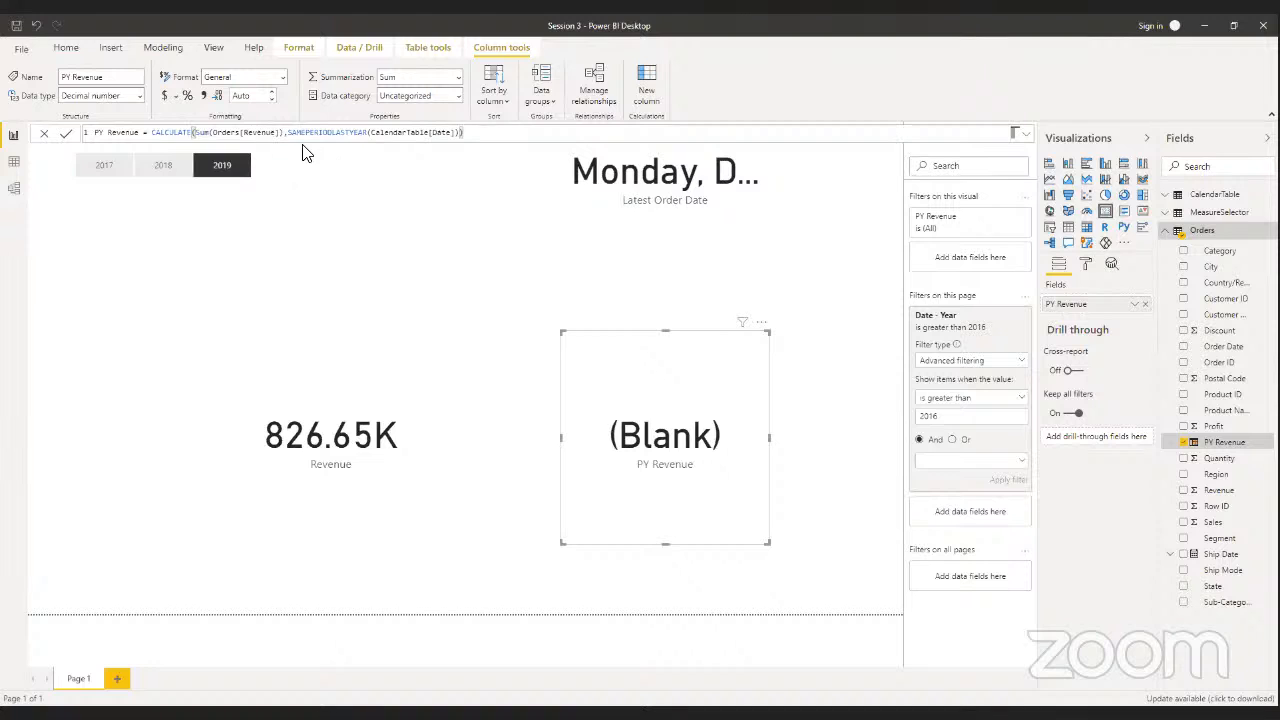
pyautogui.click(178, 172)
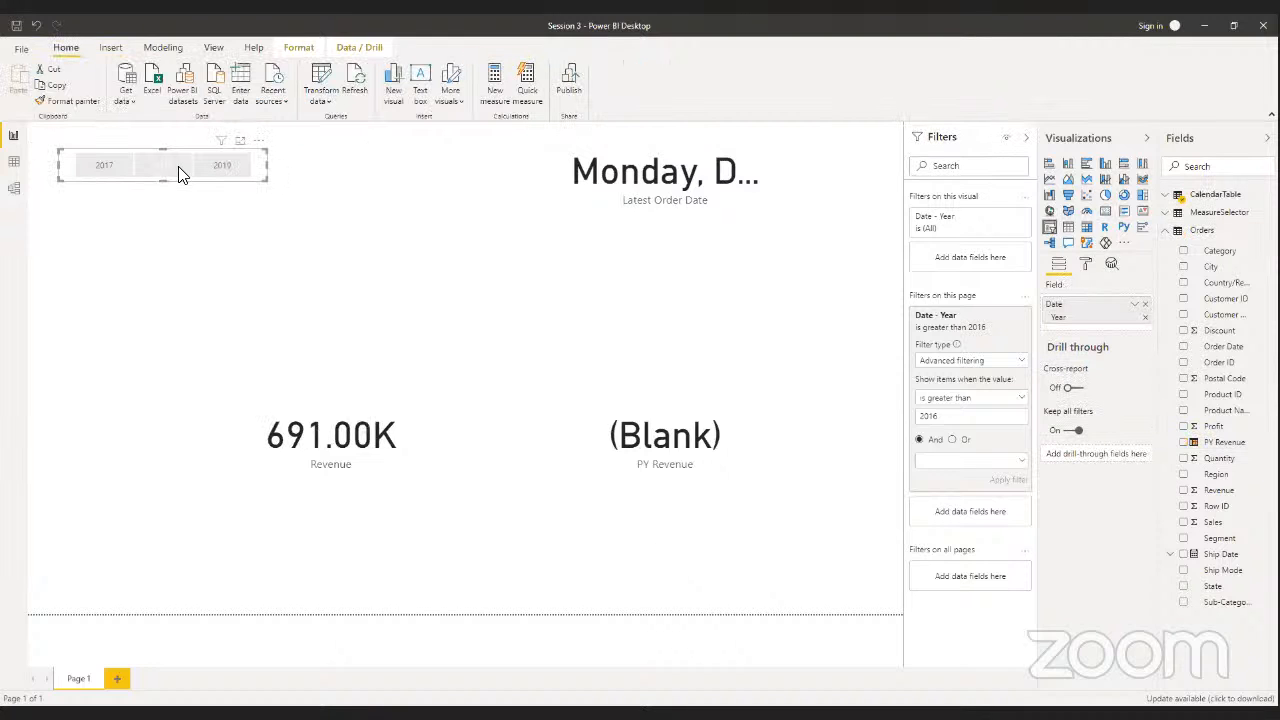
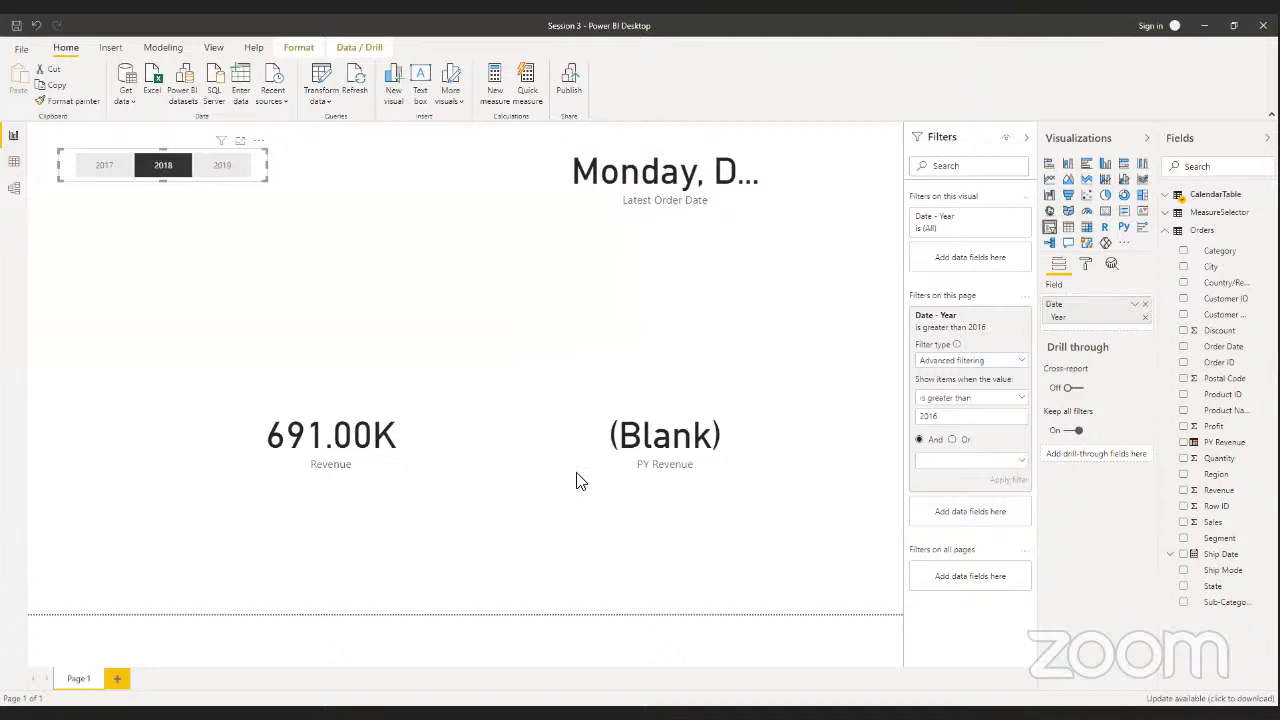
# - Compare the fields and filters of the Revenue card with those of the PY Revenue card
pyautogui.click(650, 375)
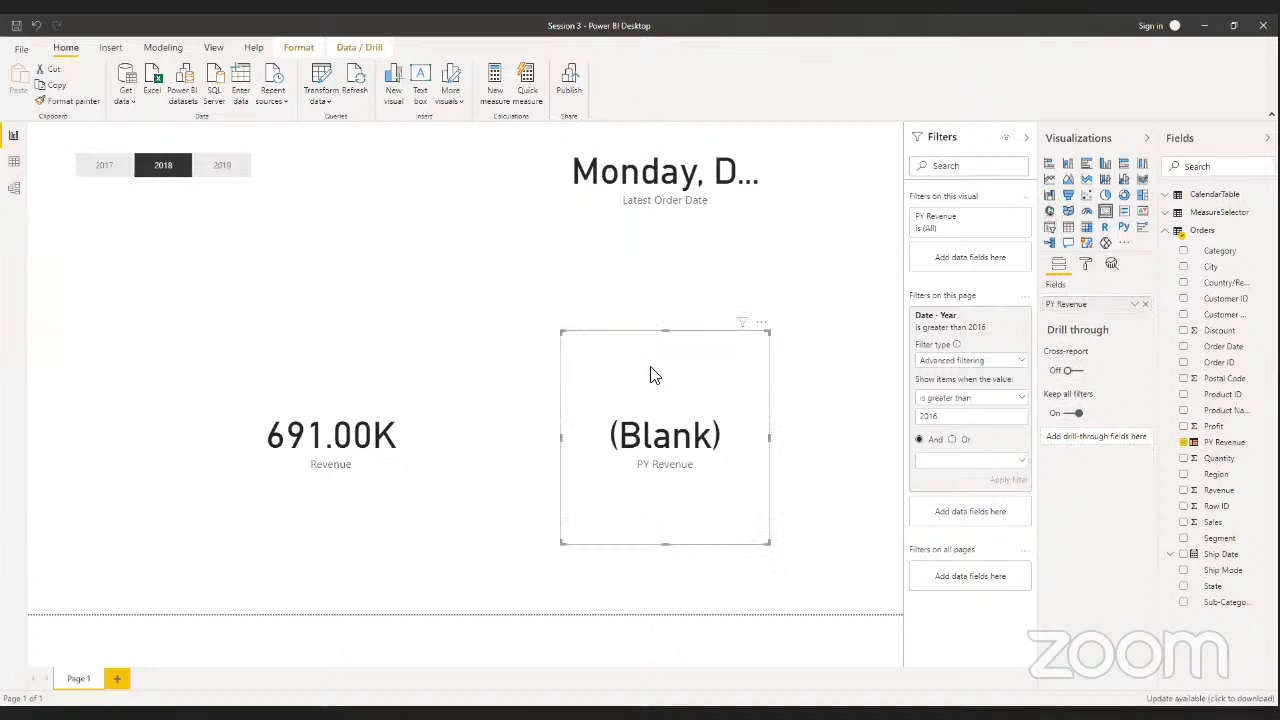
pyautogui.click(397, 397)
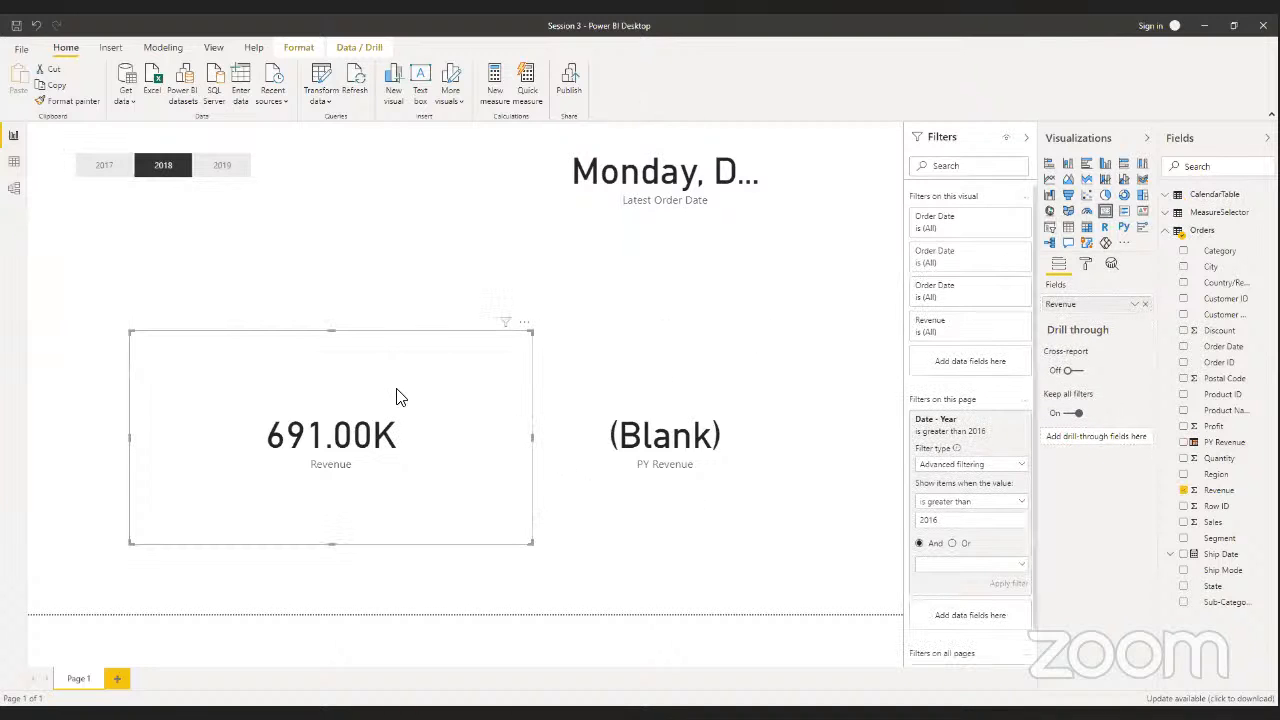
pyautogui.click(617, 393)
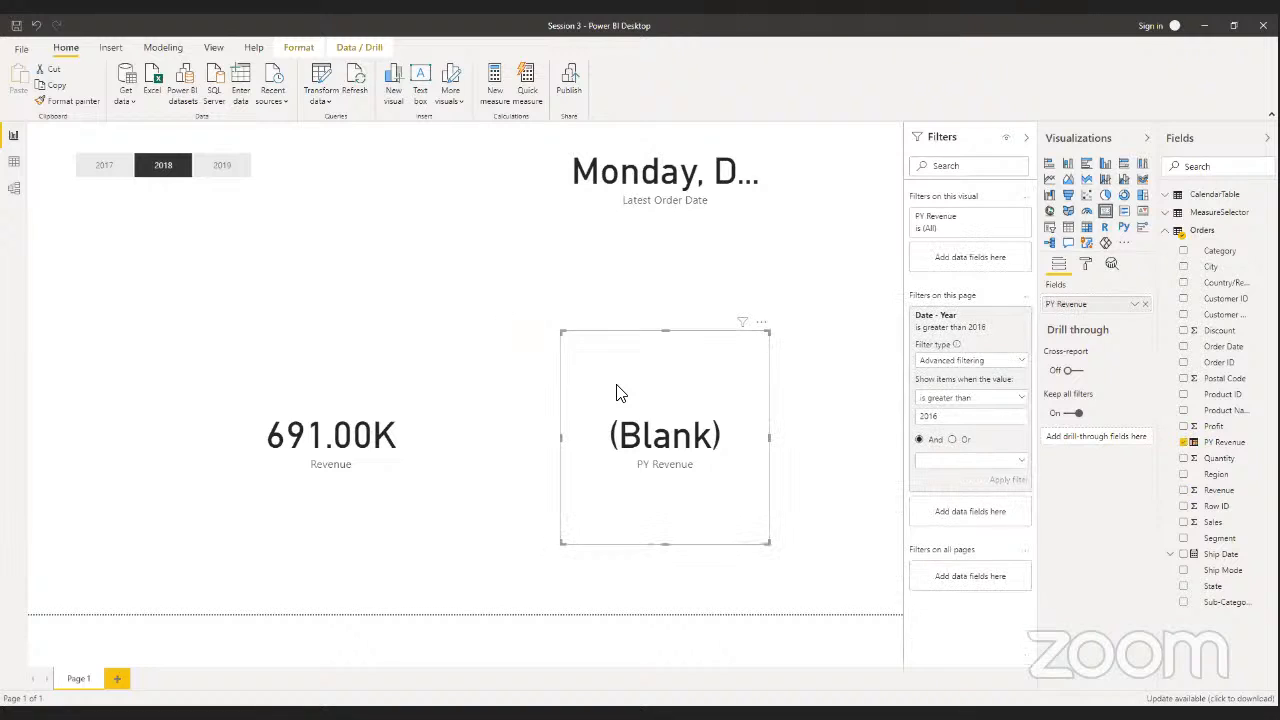
pyautogui.click(445, 366)
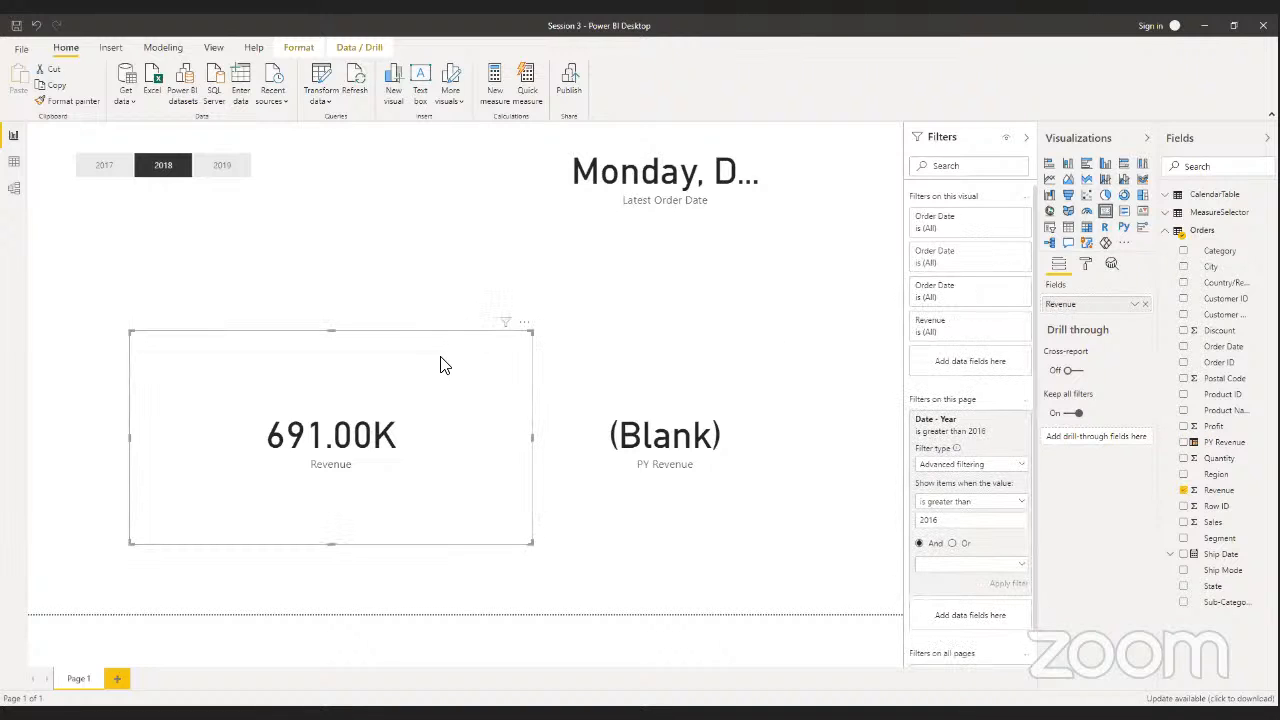
# - Select 2019 in the year slicer and compare the PY Revenue card and its column formula with the Revenue card
pyautogui.click(212, 168)
pyautogui.click(714, 380)
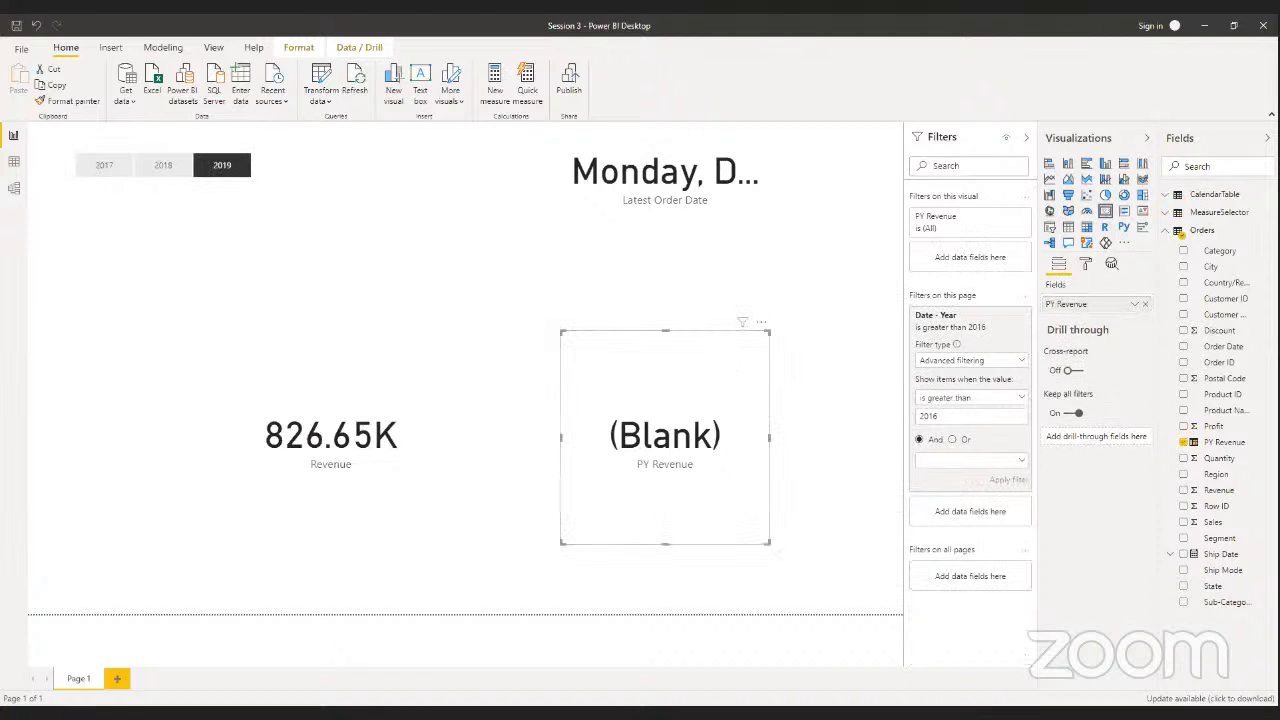
pyautogui.click(1220, 445)
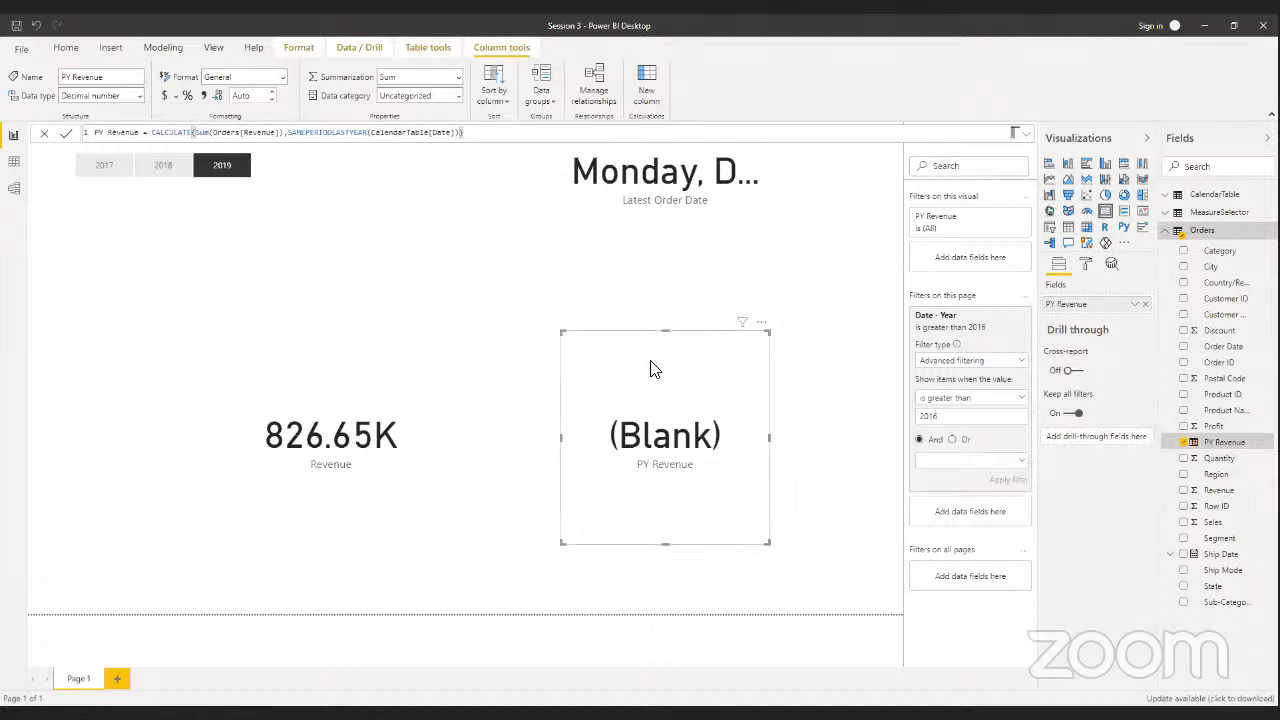
pyautogui.click(314, 405)
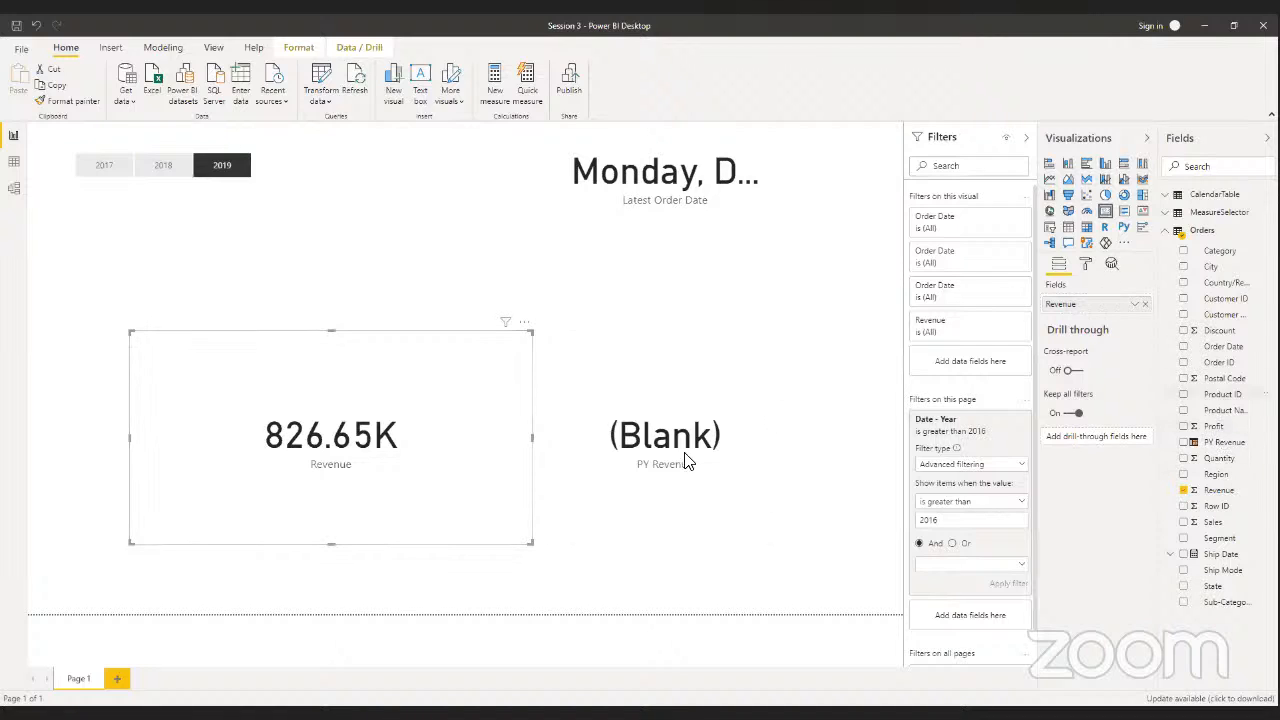
# - Convert the PY Revenue card to a table and add the CalendarTable Year and the Orders Revenue fields to it
pyautogui.click(724, 358)
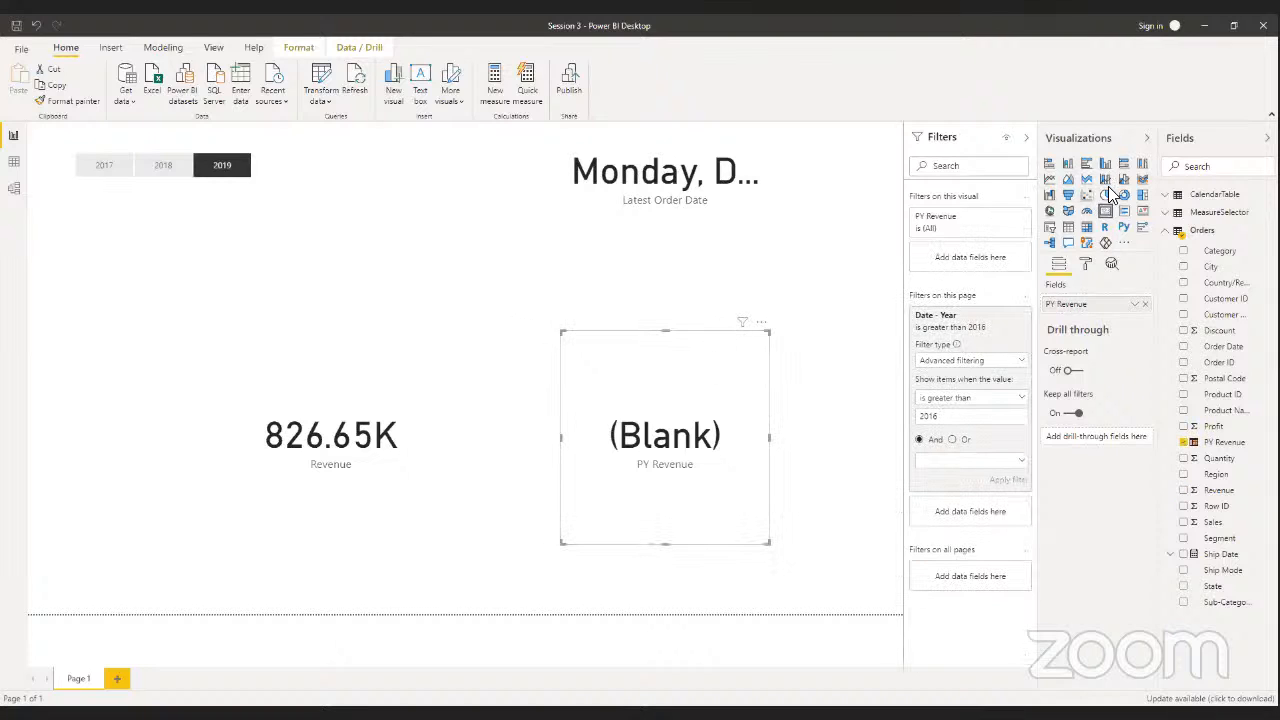
pyautogui.click(1067, 228)
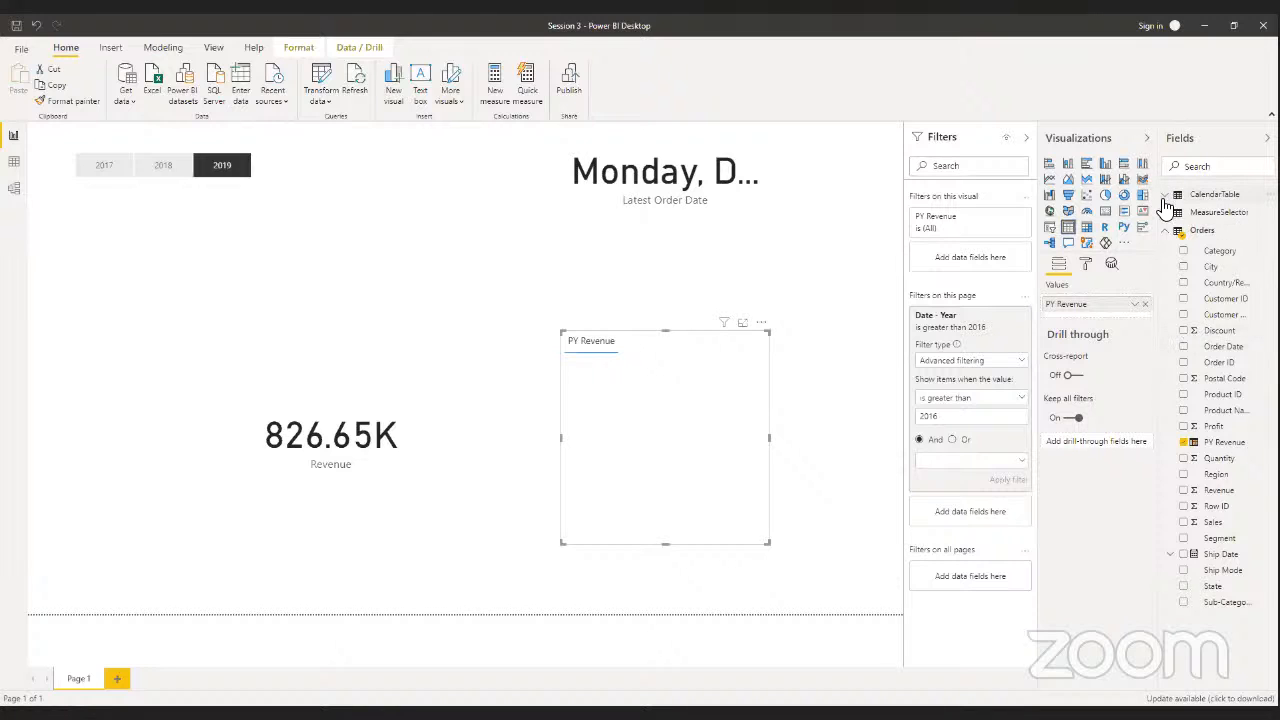
pyautogui.click(1200, 194)
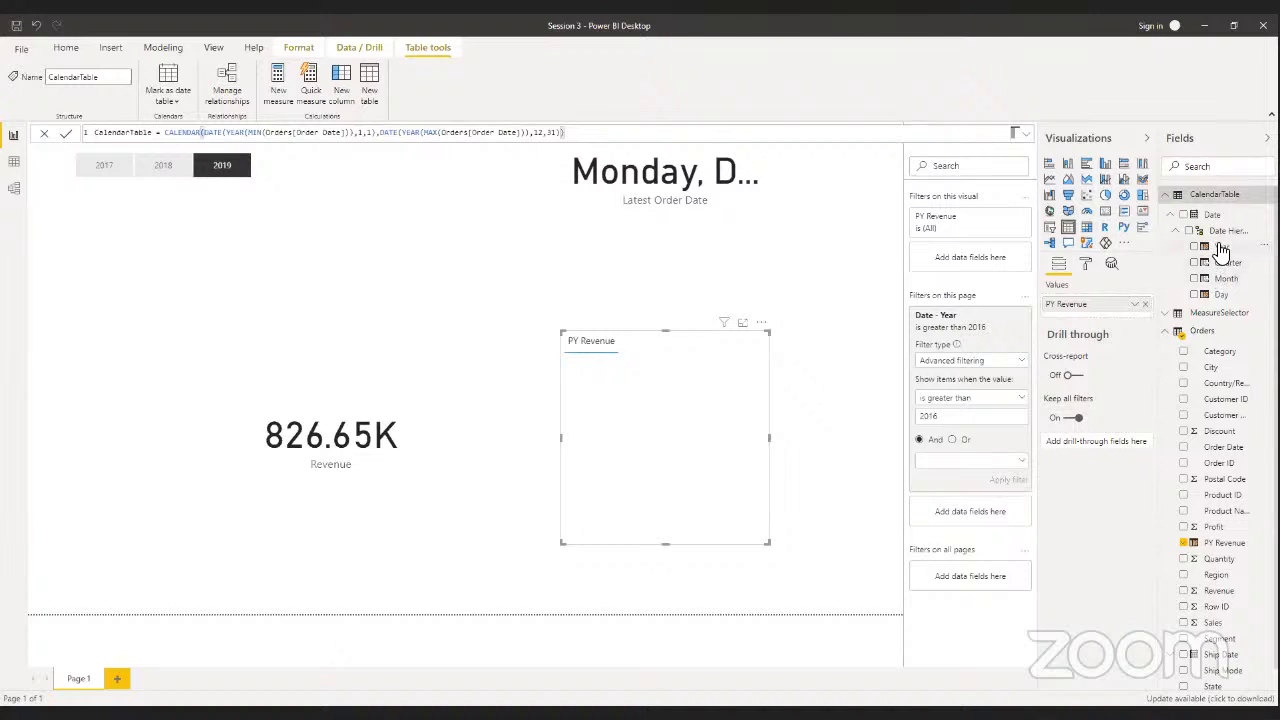
pyautogui.moveTo(1221, 247); pyautogui.dragTo(1078, 322)
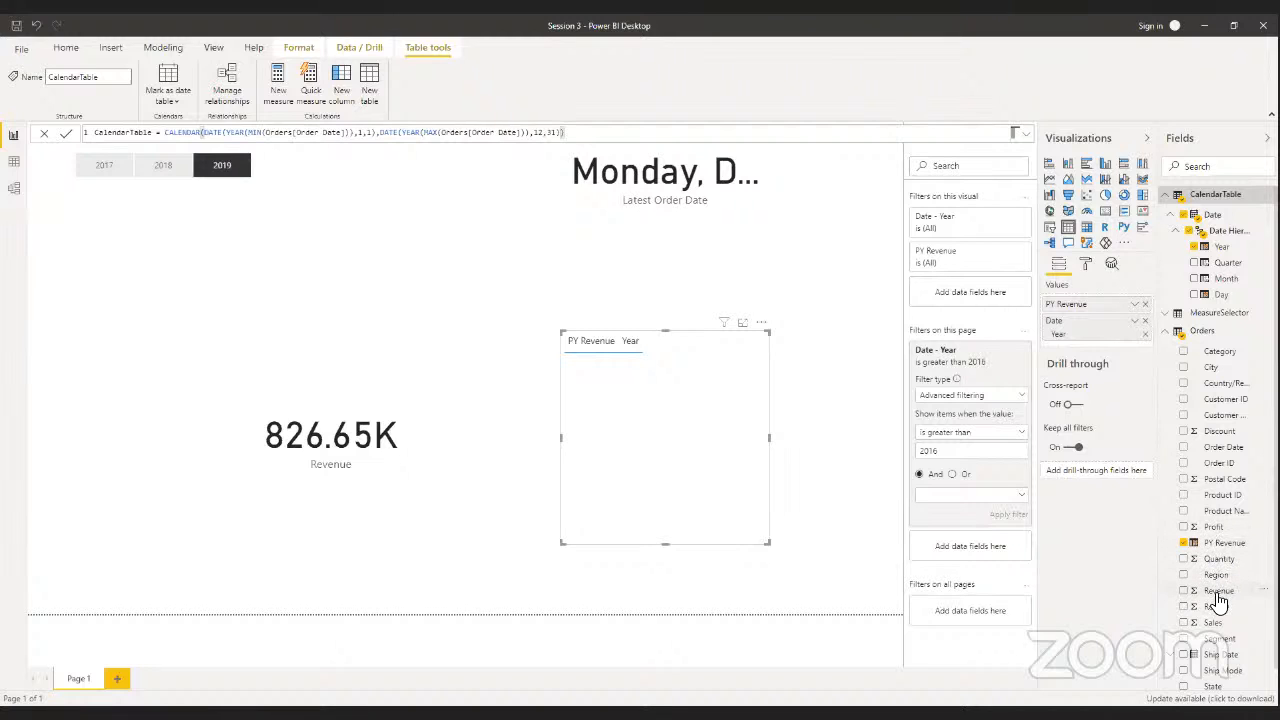
pyautogui.moveTo(1219, 592); pyautogui.dragTo(1104, 350)
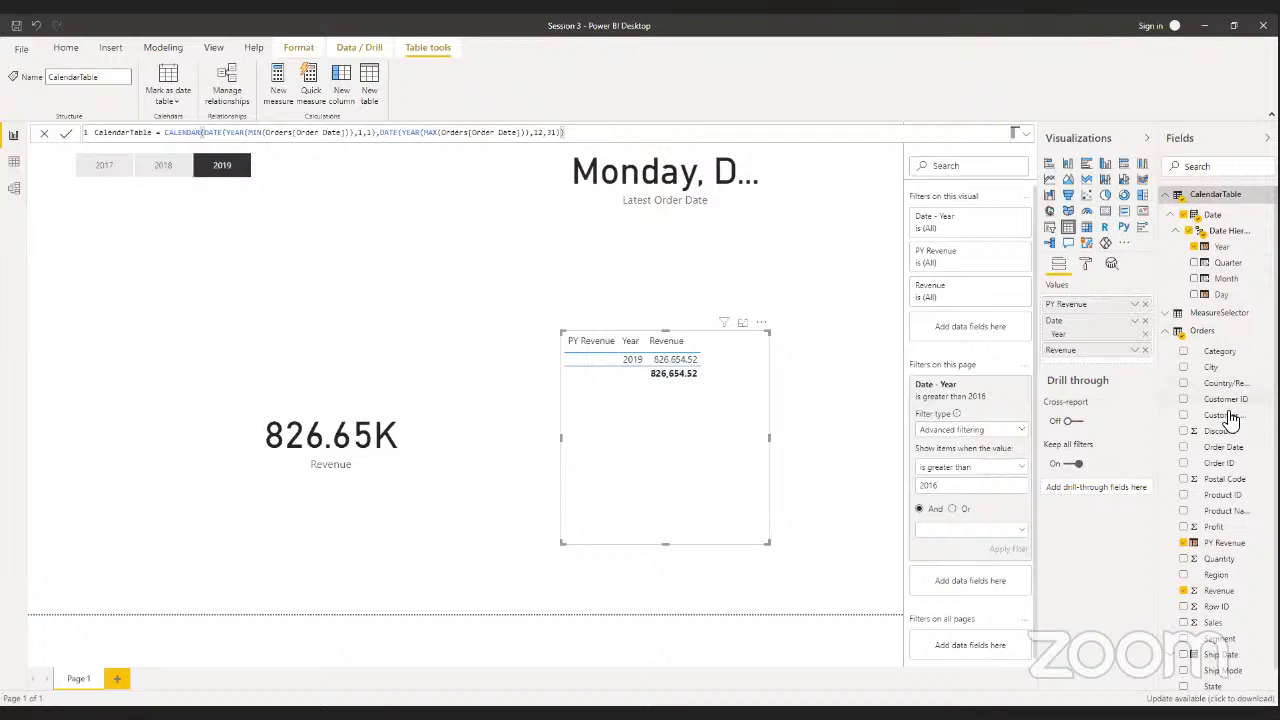
# - Review the PY Revenue column's formula and its available data types
pyautogui.click(1230, 543)
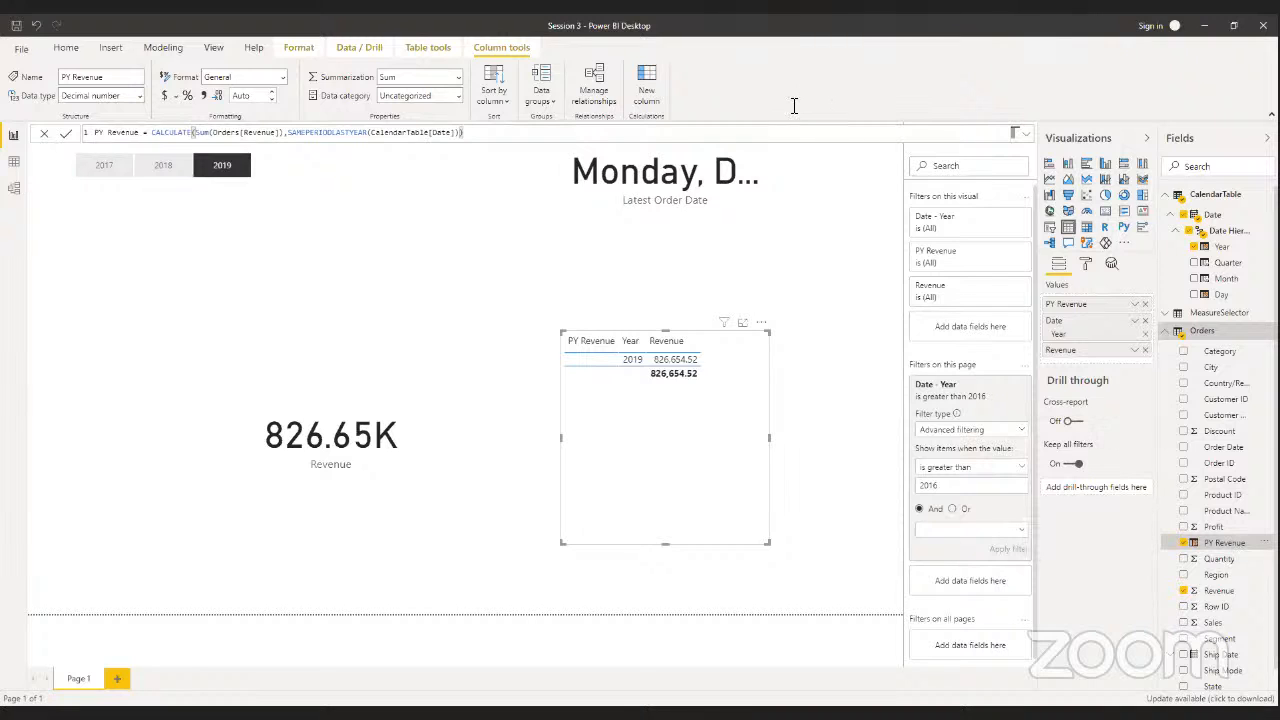
pyautogui.click(138, 94)
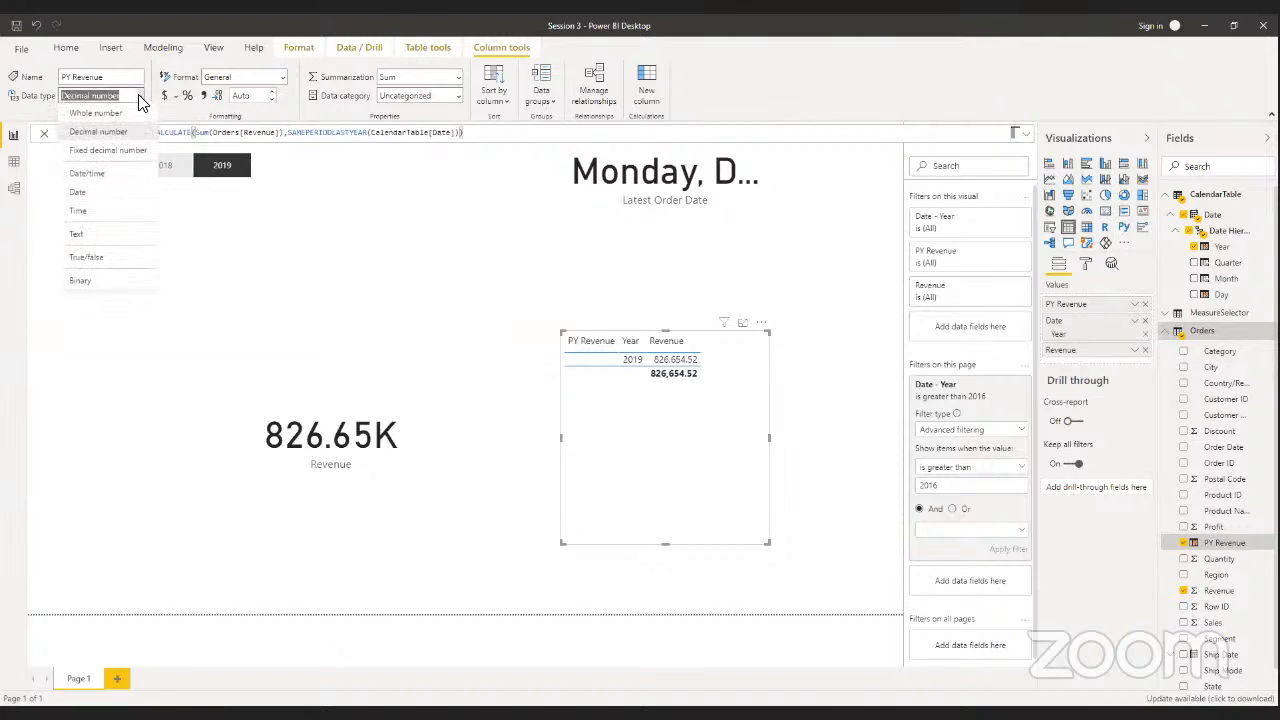
pyautogui.click(262, 115)
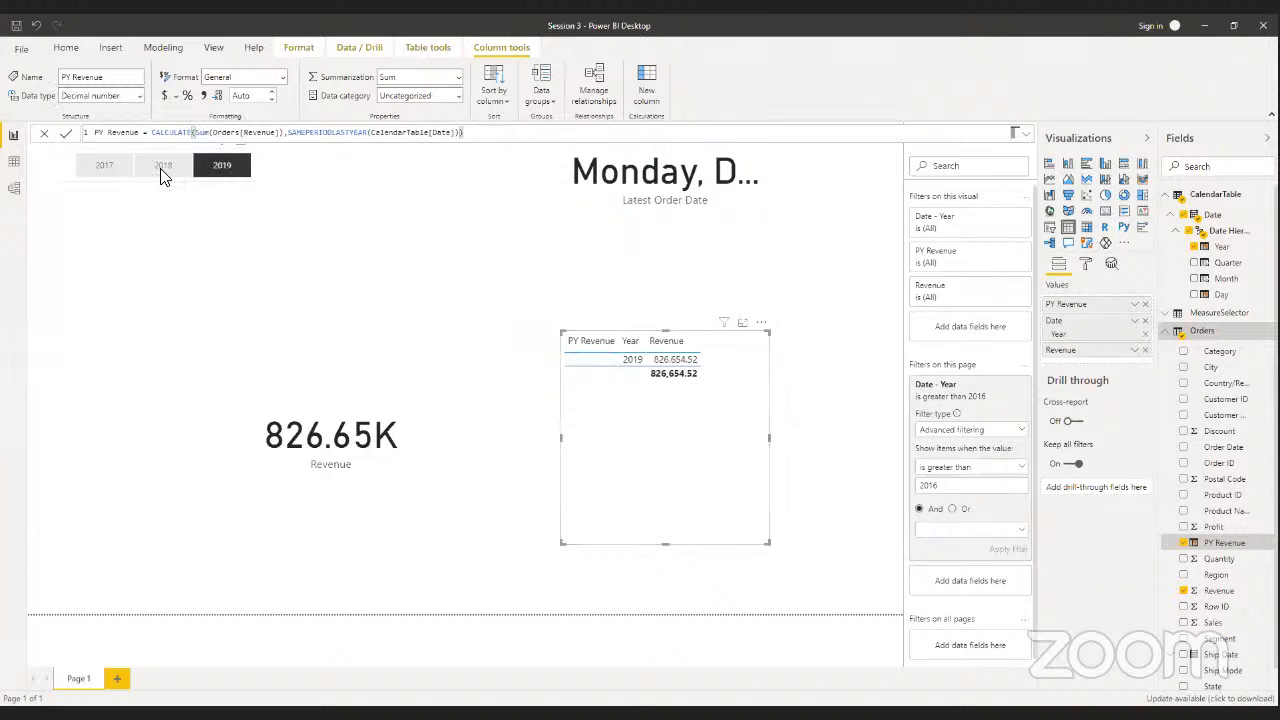
# - Turn off Single select for the year slicer and select both 2018 and 2019 in it
pyautogui.click(163, 170)
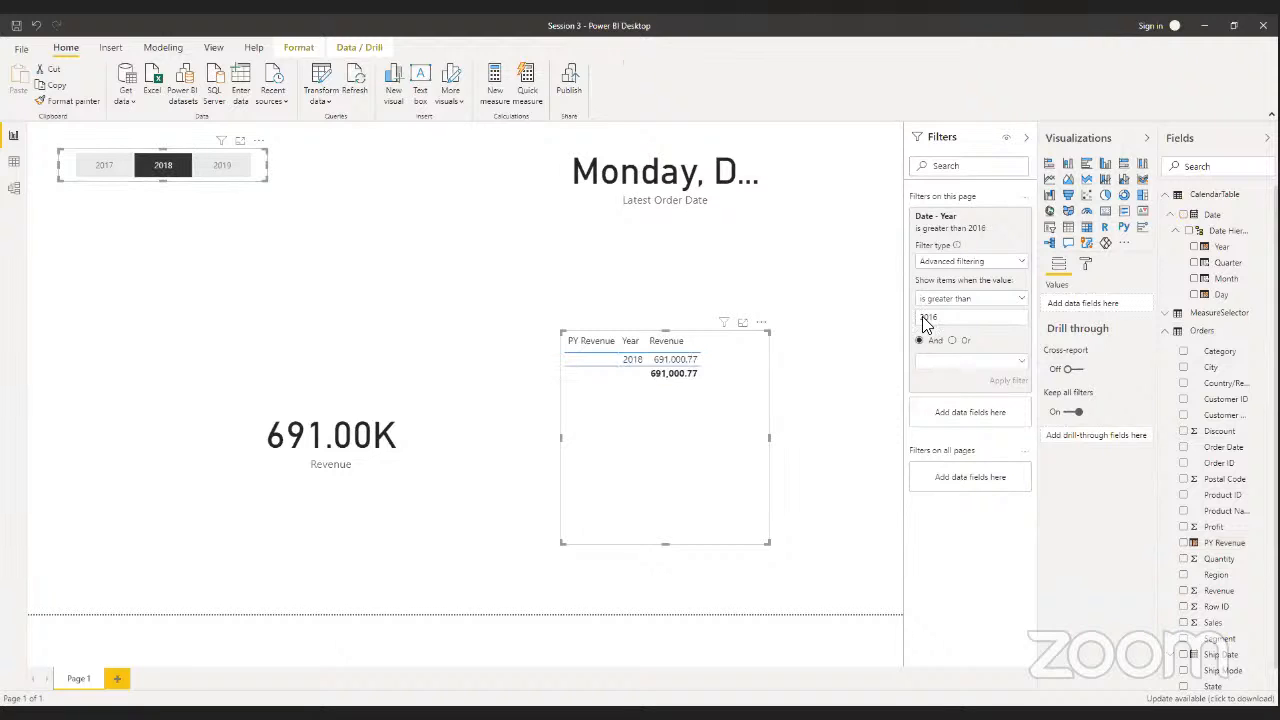
pyautogui.click(1086, 263)
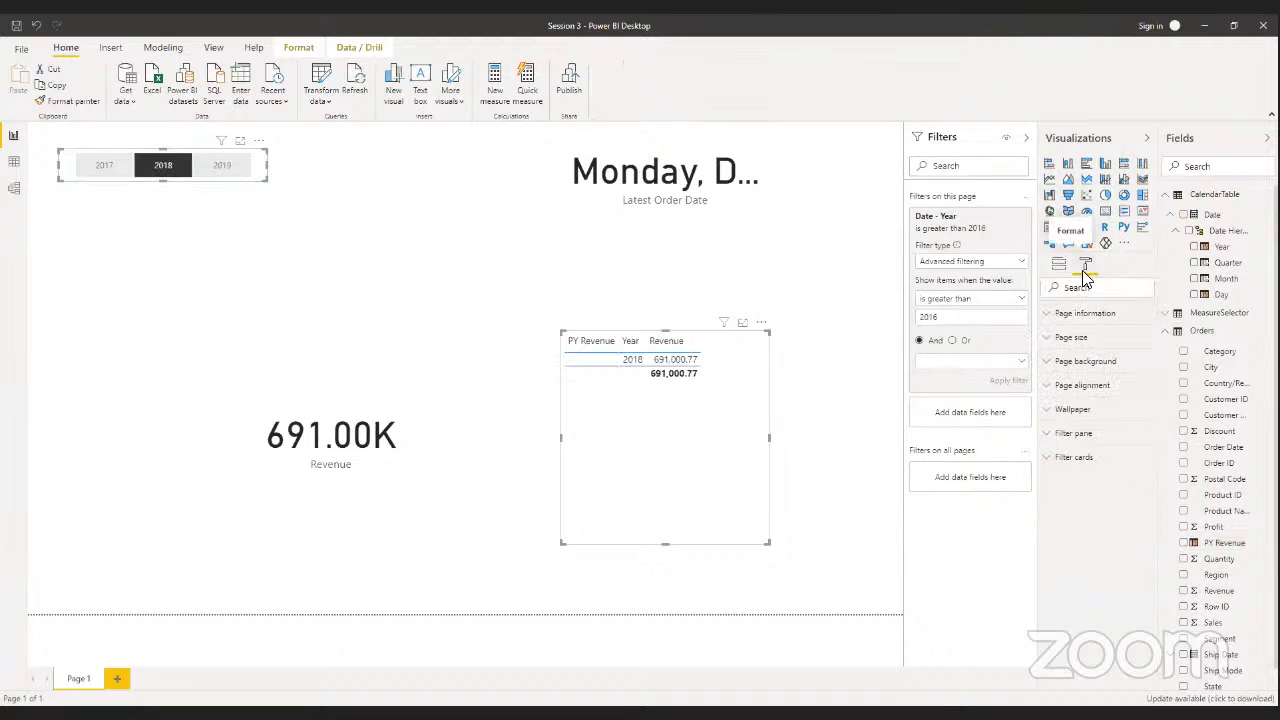
pyautogui.click(257, 168)
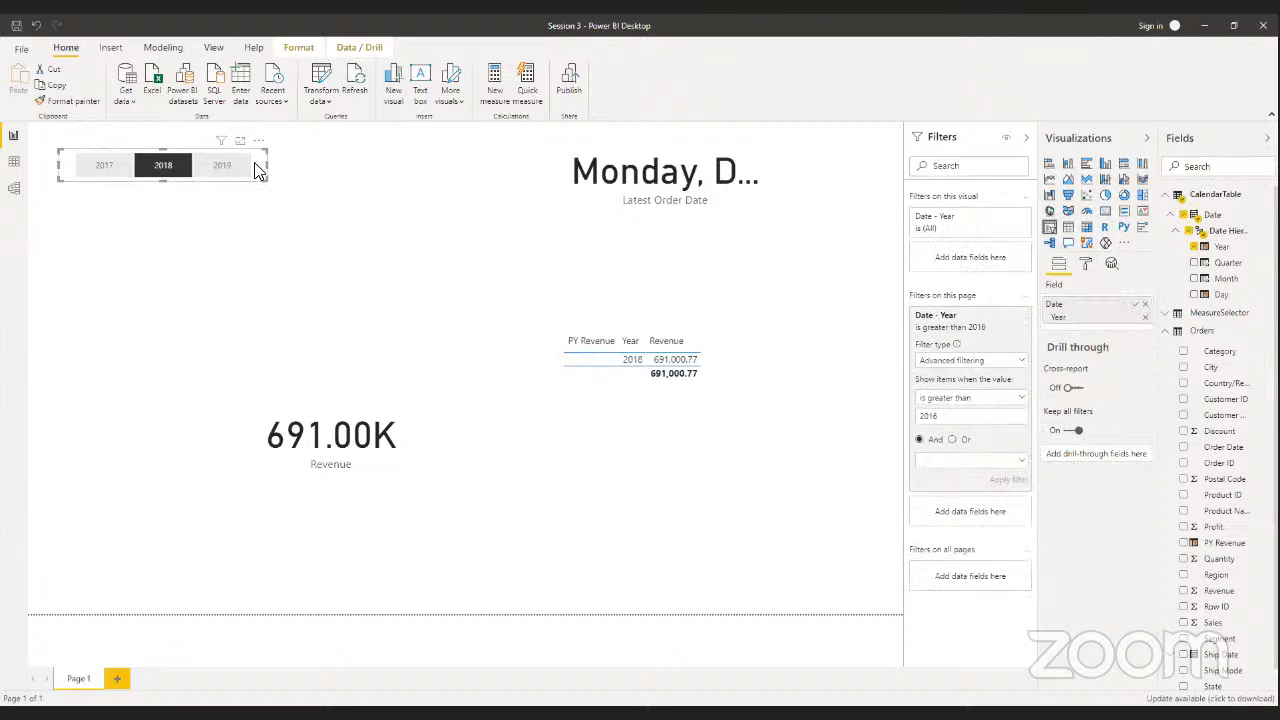
pyautogui.click(1085, 264)
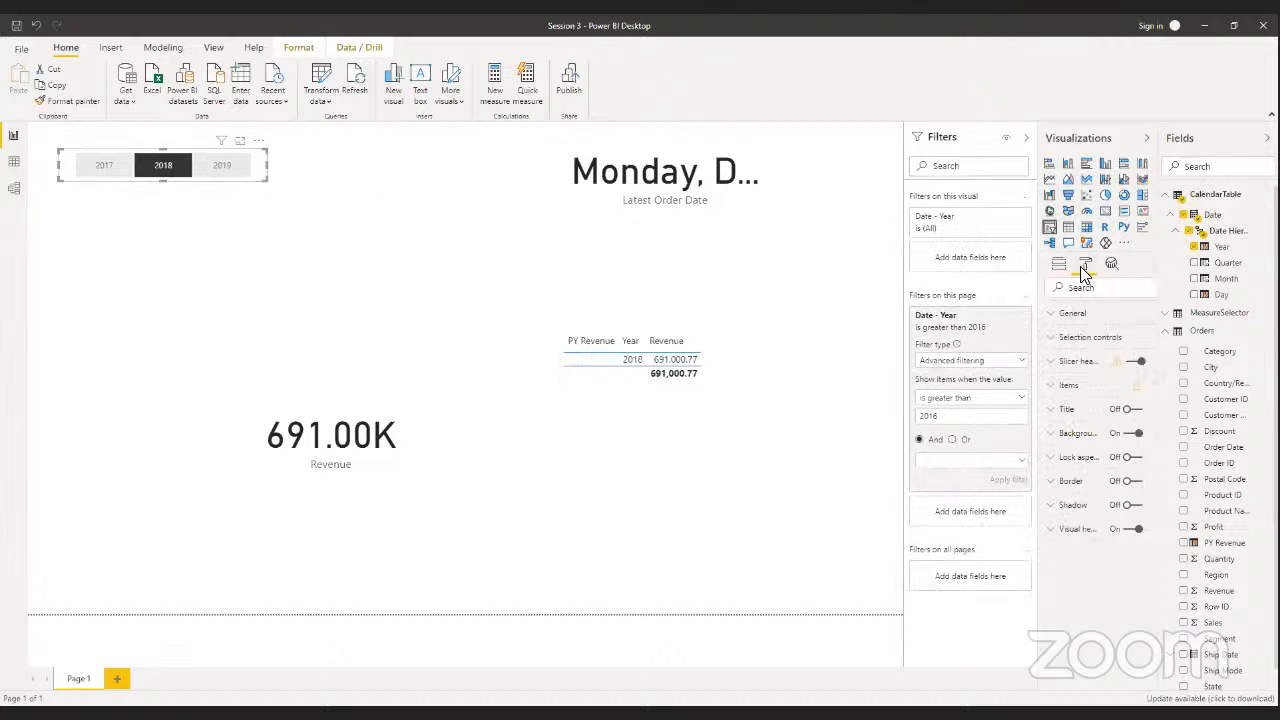
pyautogui.click(1085, 340)
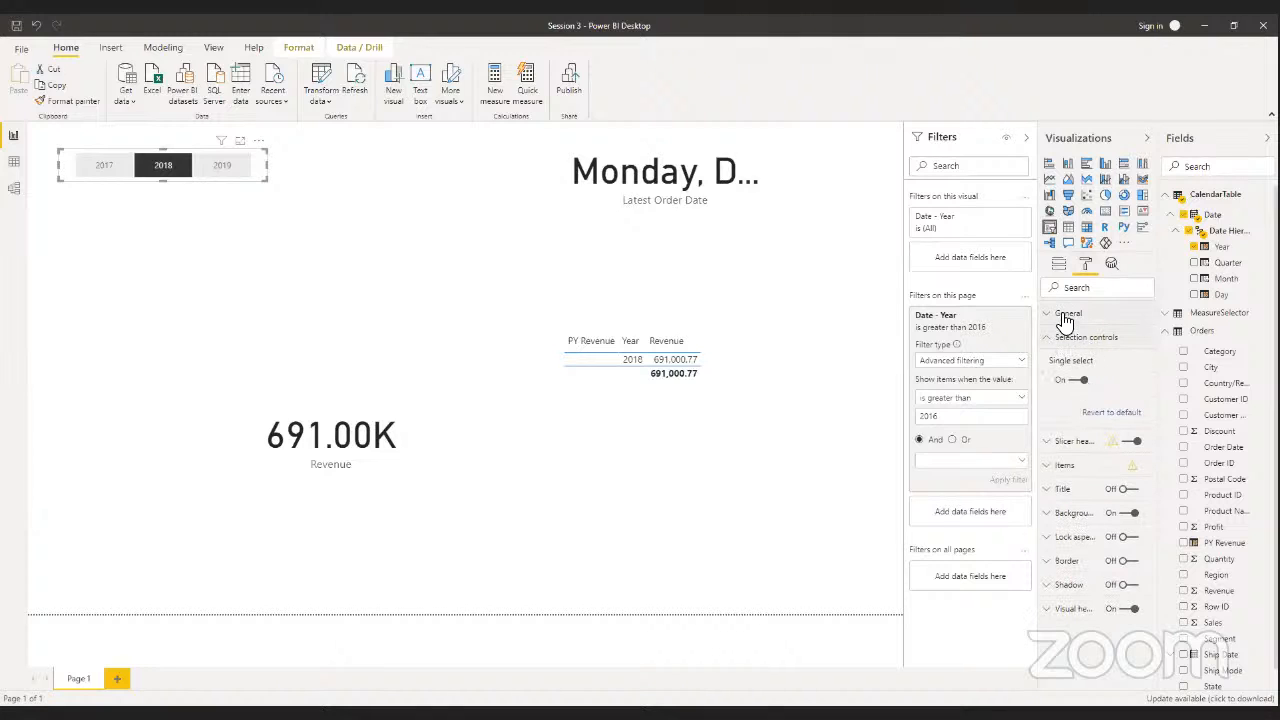
pyautogui.click(1066, 316)
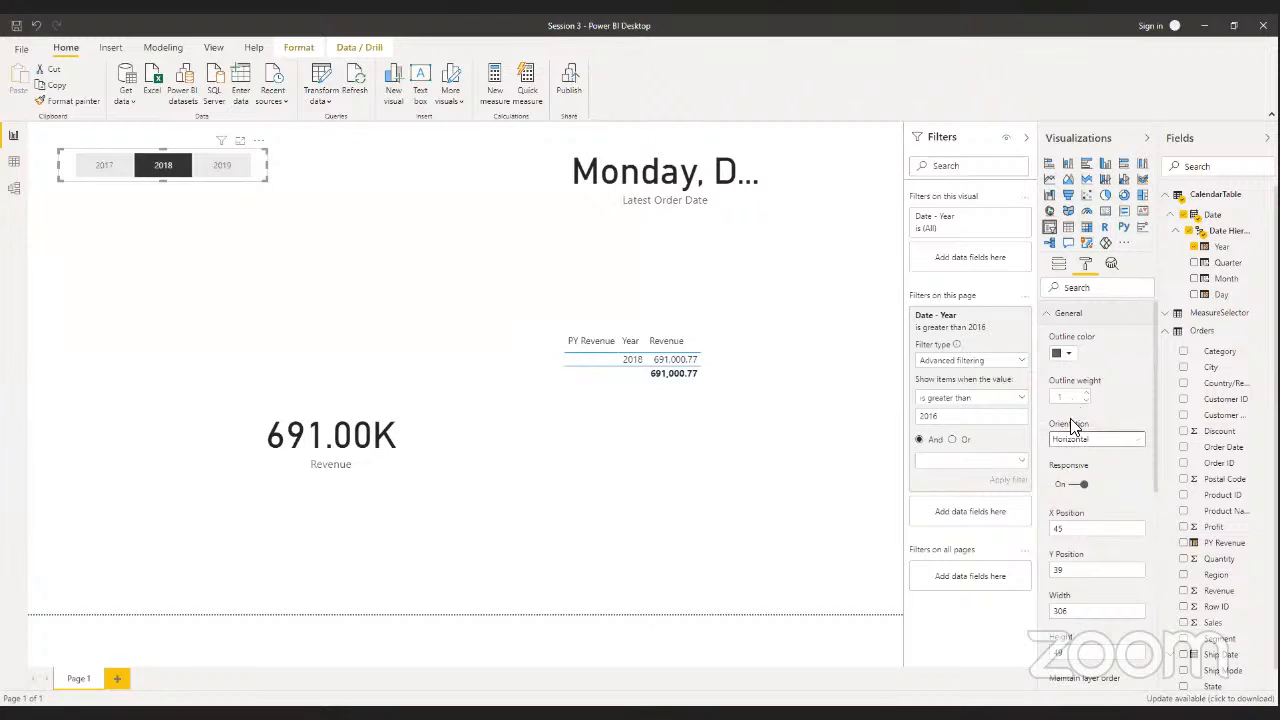
pyautogui.click(1063, 316)
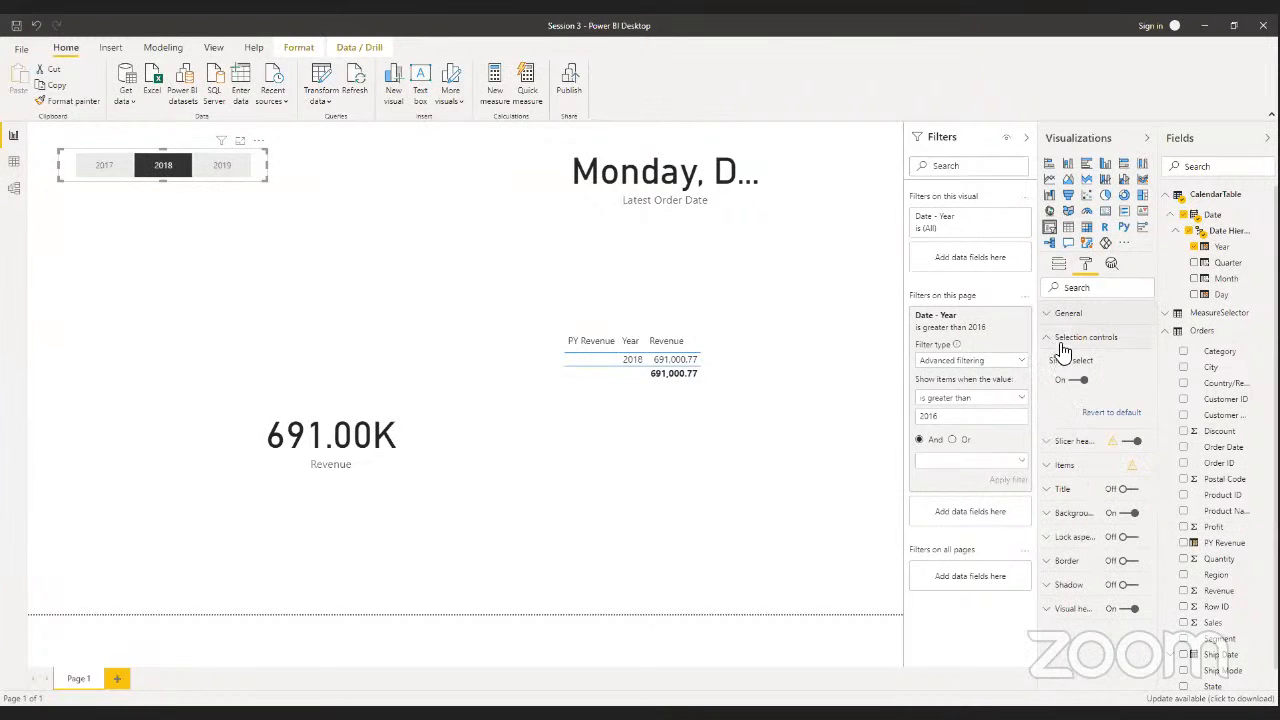
pyautogui.click(1062, 340)
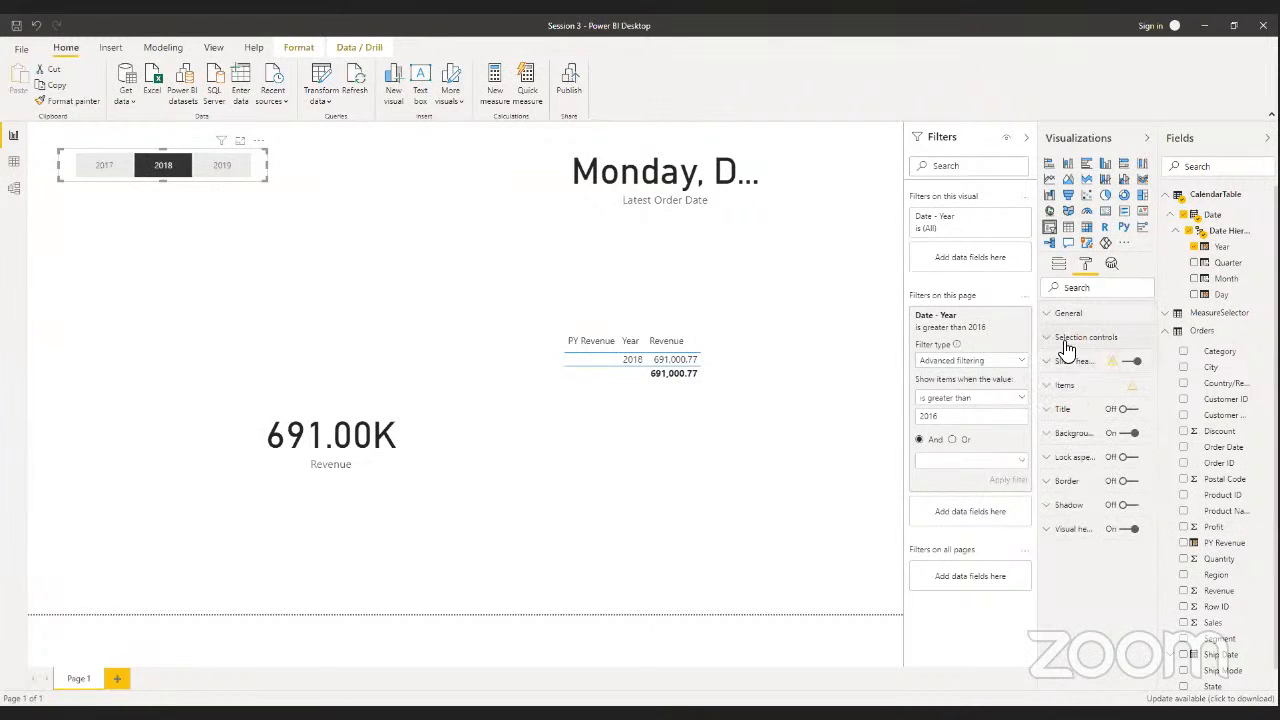
pyautogui.click(1070, 338)
pyautogui.click(1076, 380)
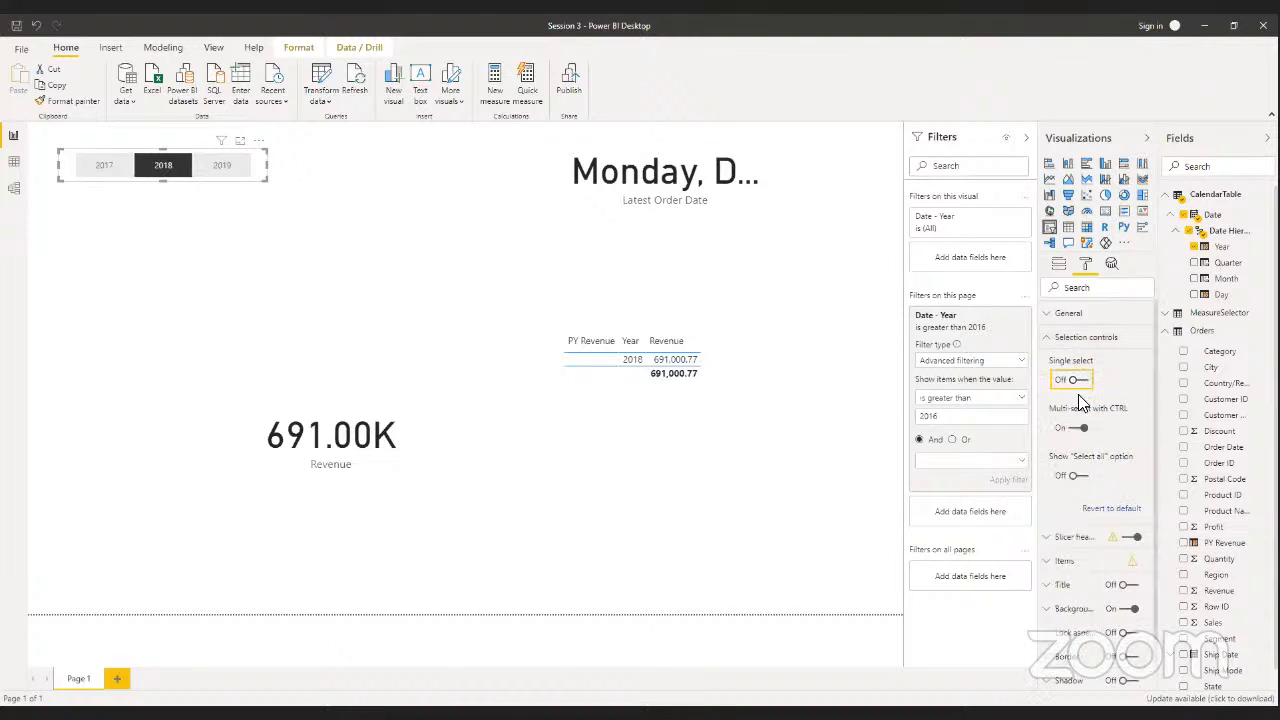
pyautogui.click(229, 166)
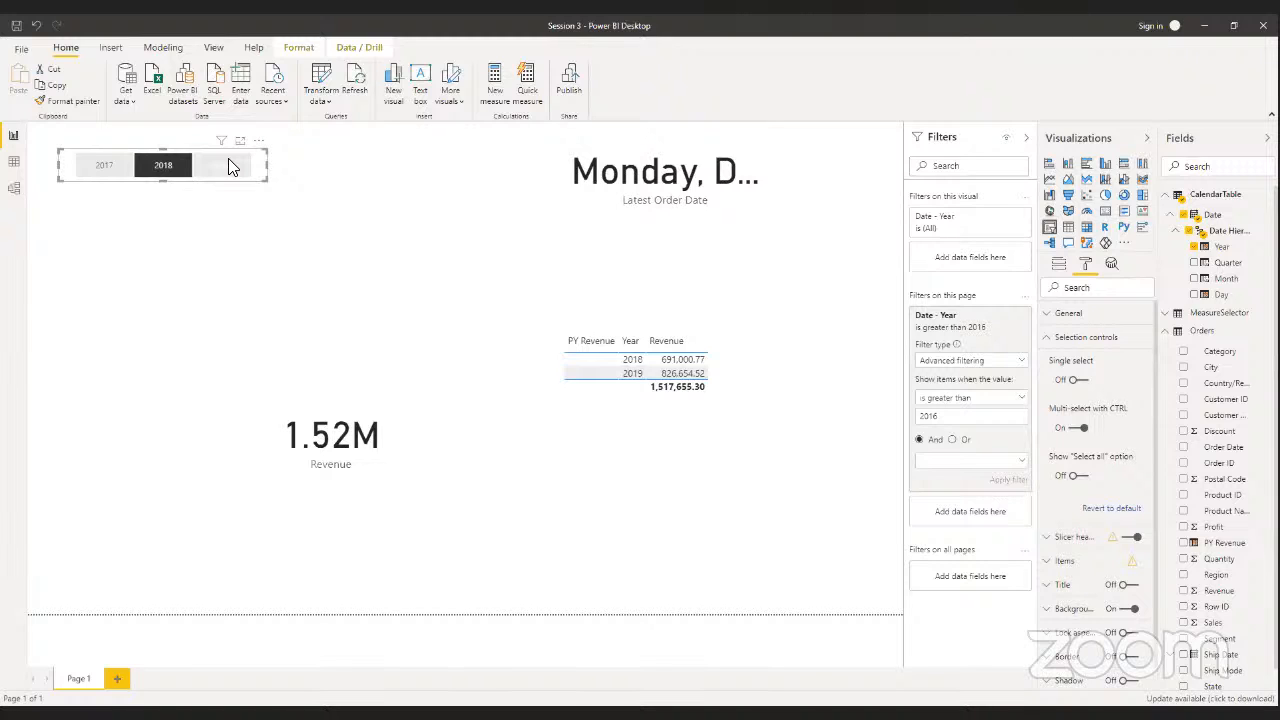
pyautogui.keyDown('ctrl'); pyautogui.click(229, 167); pyautogui.keyUp('ctrl')
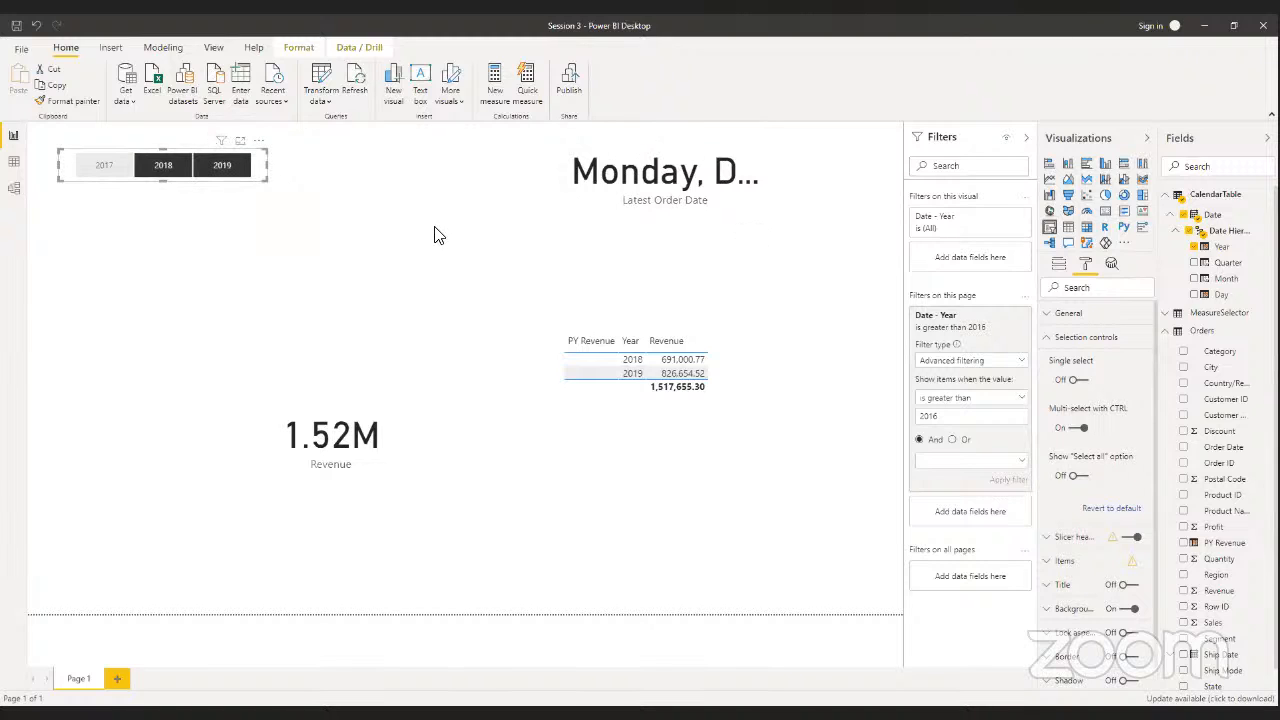
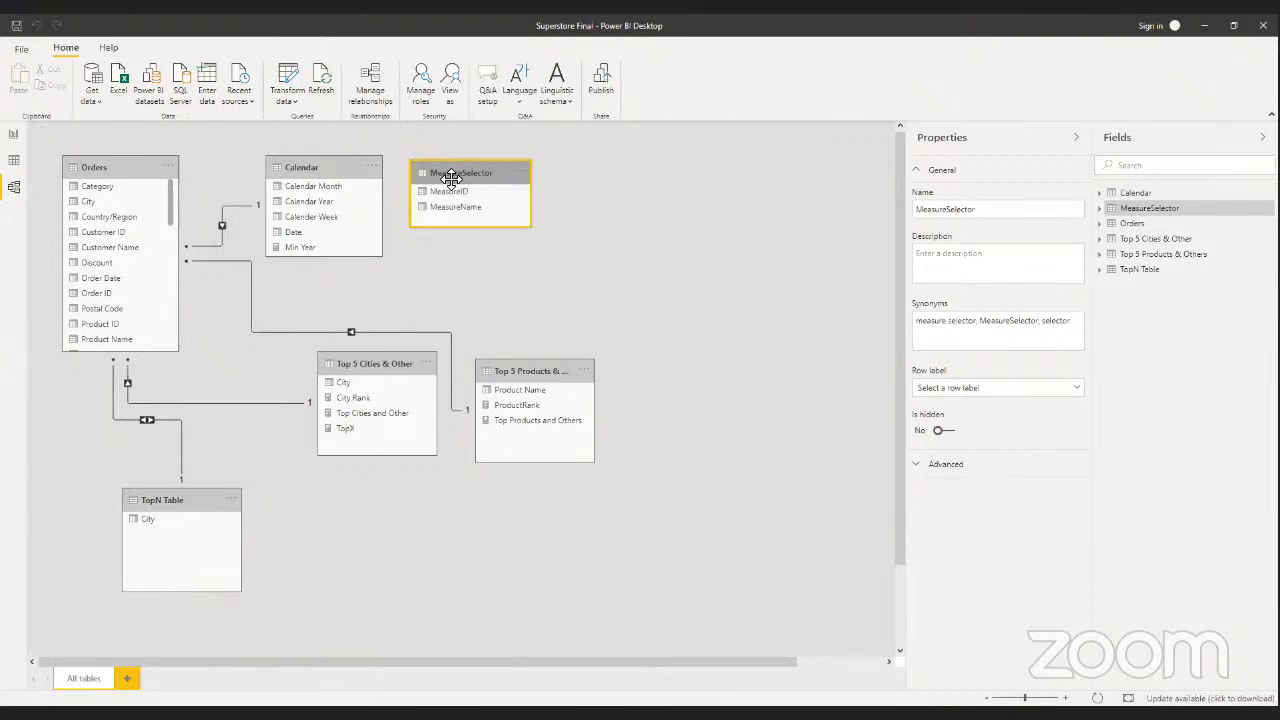
# - Examine the Calendar and Orders tables in the Superstore Final model, including the Calendar table's formula and rows
pyautogui.click(320, 166)
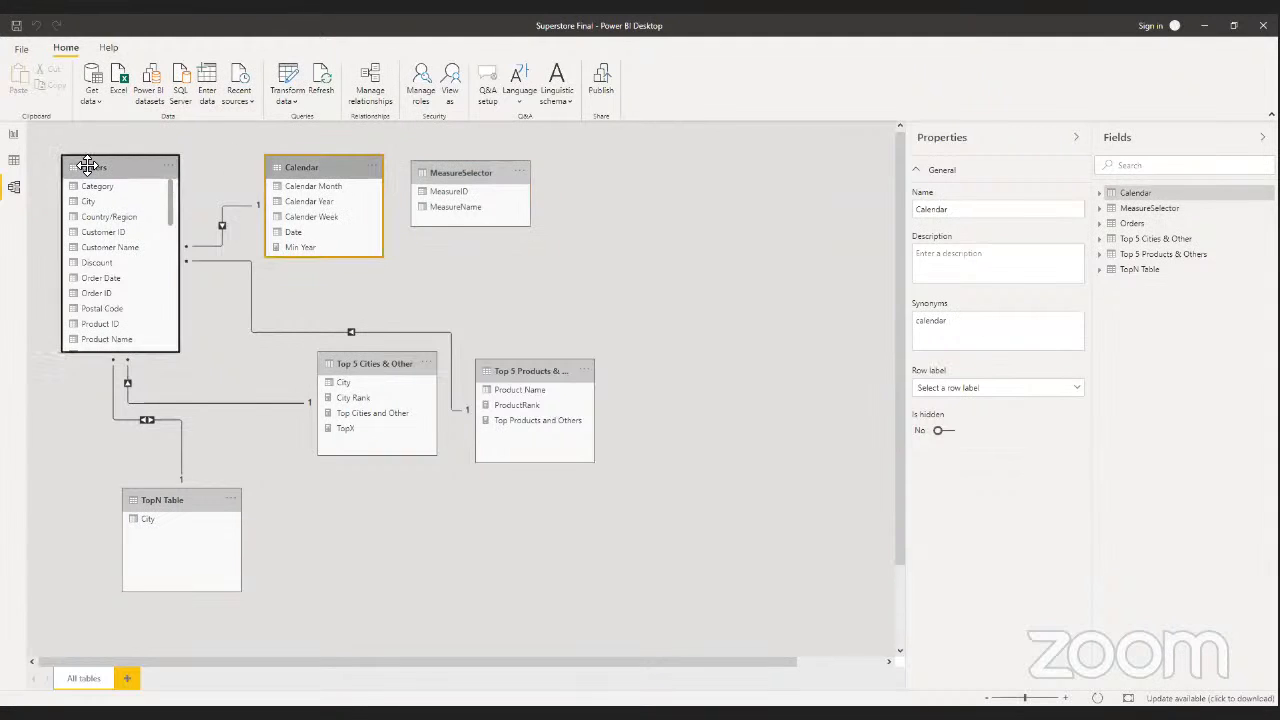
pyautogui.click(87, 166)
pyautogui.click(14, 160)
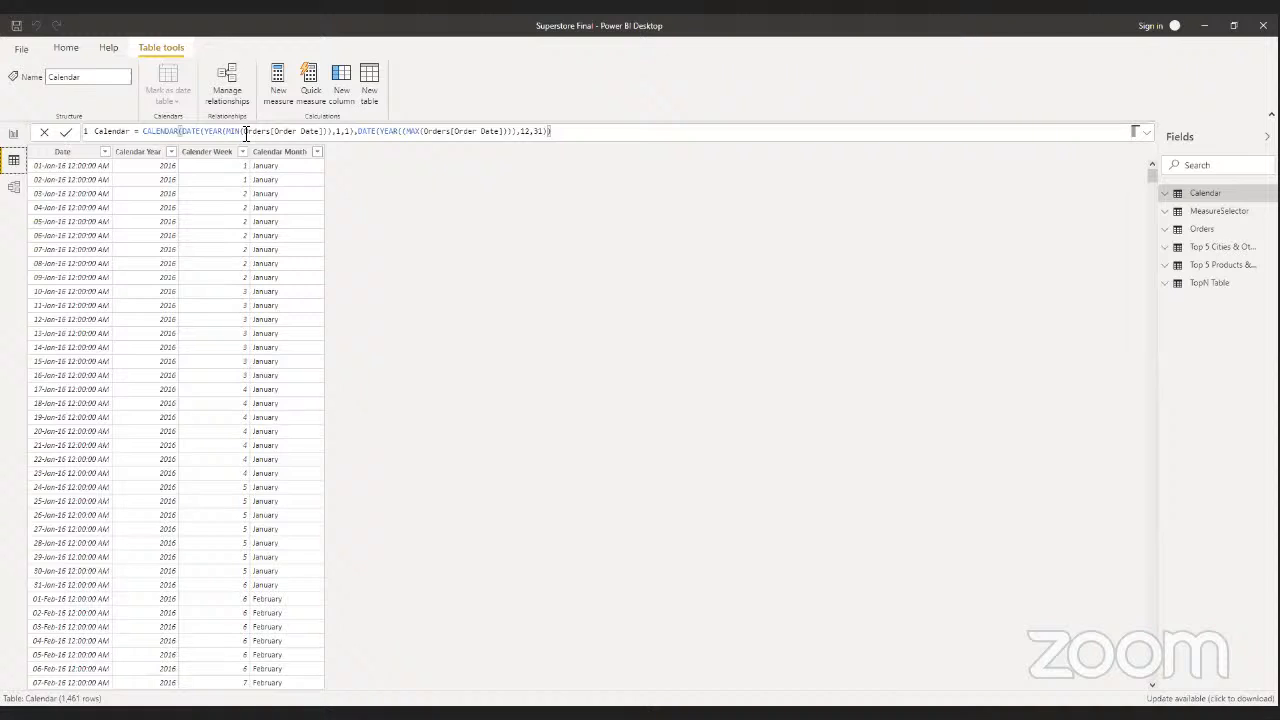
# - Add a slicer for the MeasureSelector table's MeasureName field to Page 2 and resize it to about 354 by 135
pyautogui.click(14, 135)
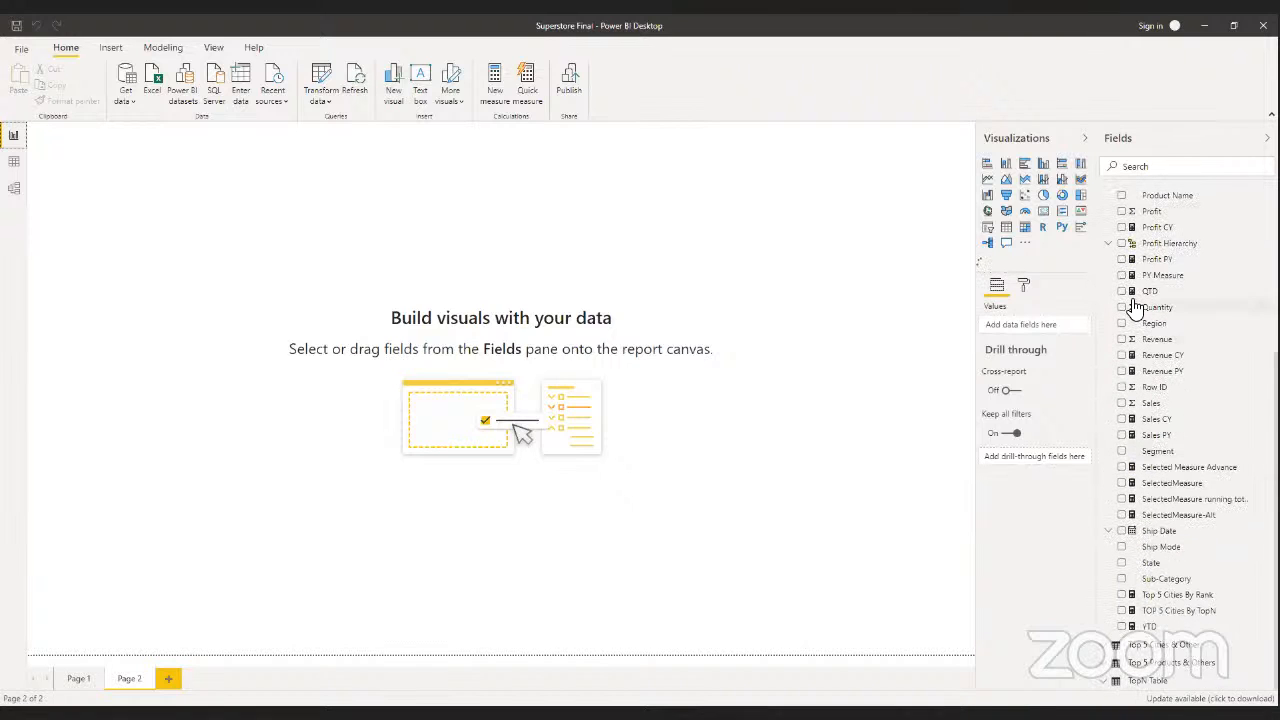
pyautogui.click(1108, 233)
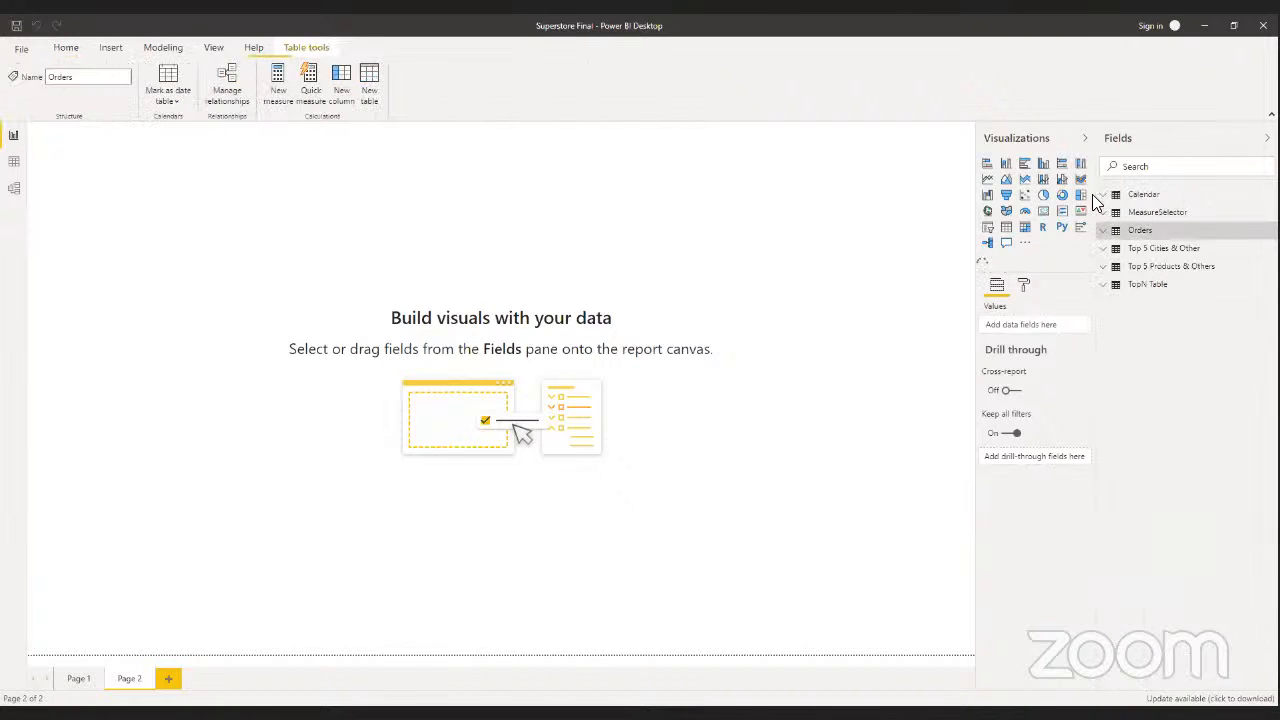
pyautogui.click(1104, 214)
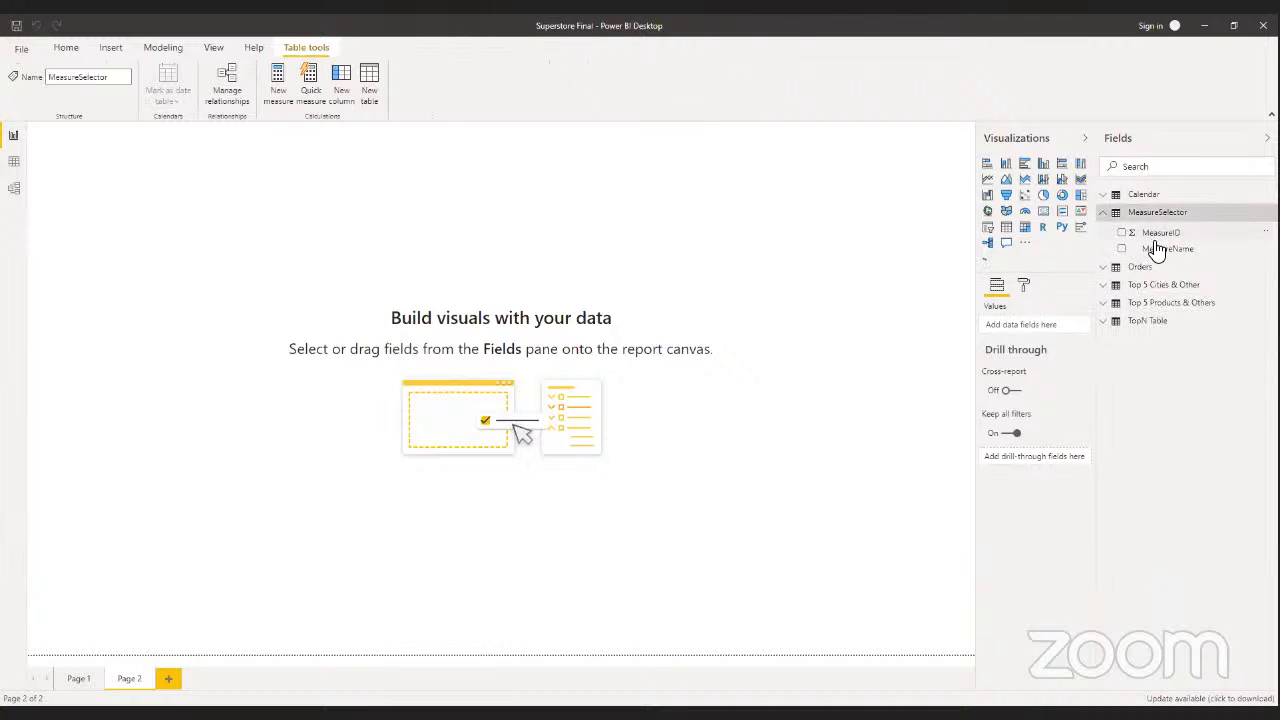
pyautogui.moveTo(1163, 251); pyautogui.dragTo(112, 146)
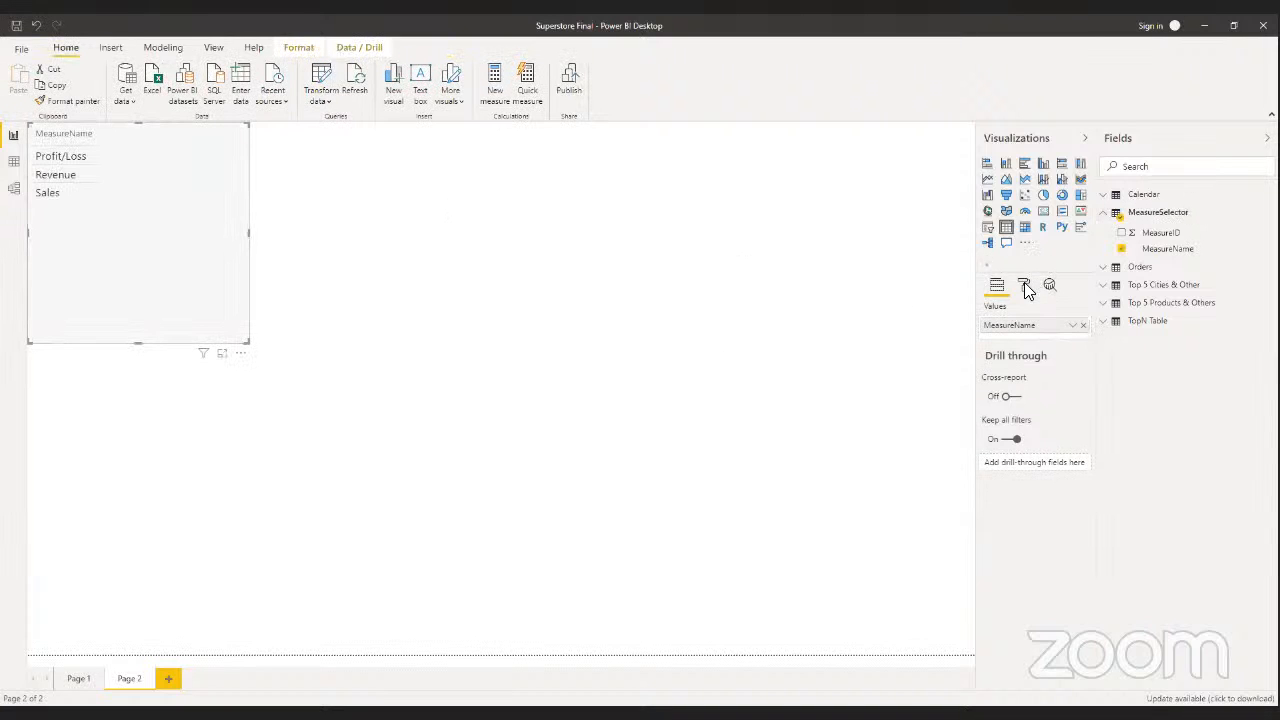
pyautogui.click(988, 229)
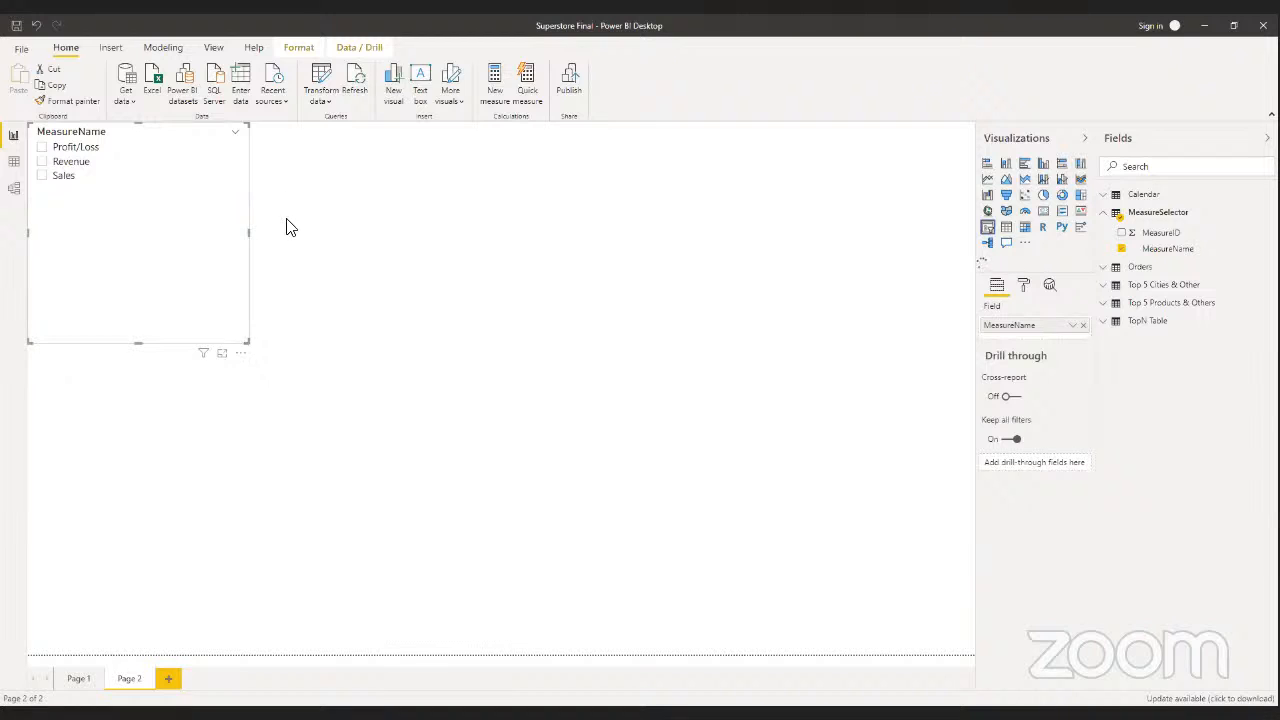
pyautogui.moveTo(286, 228); pyautogui.dragTo(284, 222)
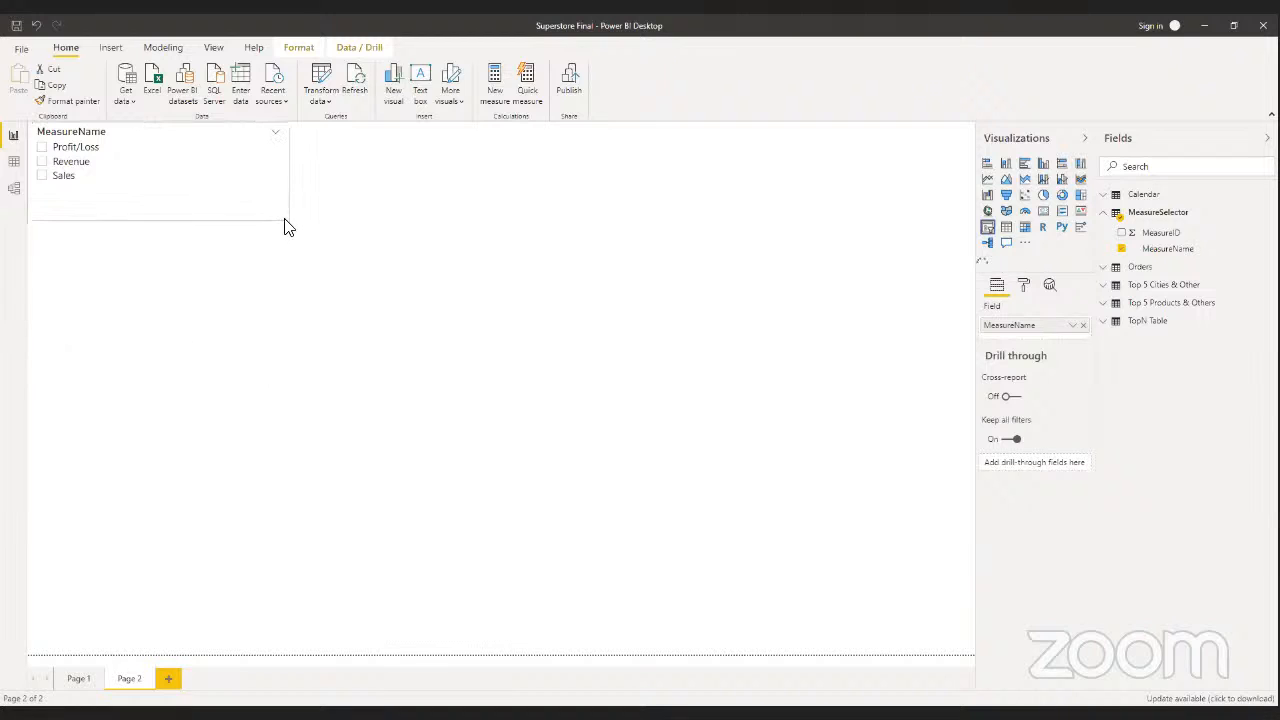
# - Turn on Single select for the MeasureName slicer
pyautogui.click(1023, 287)
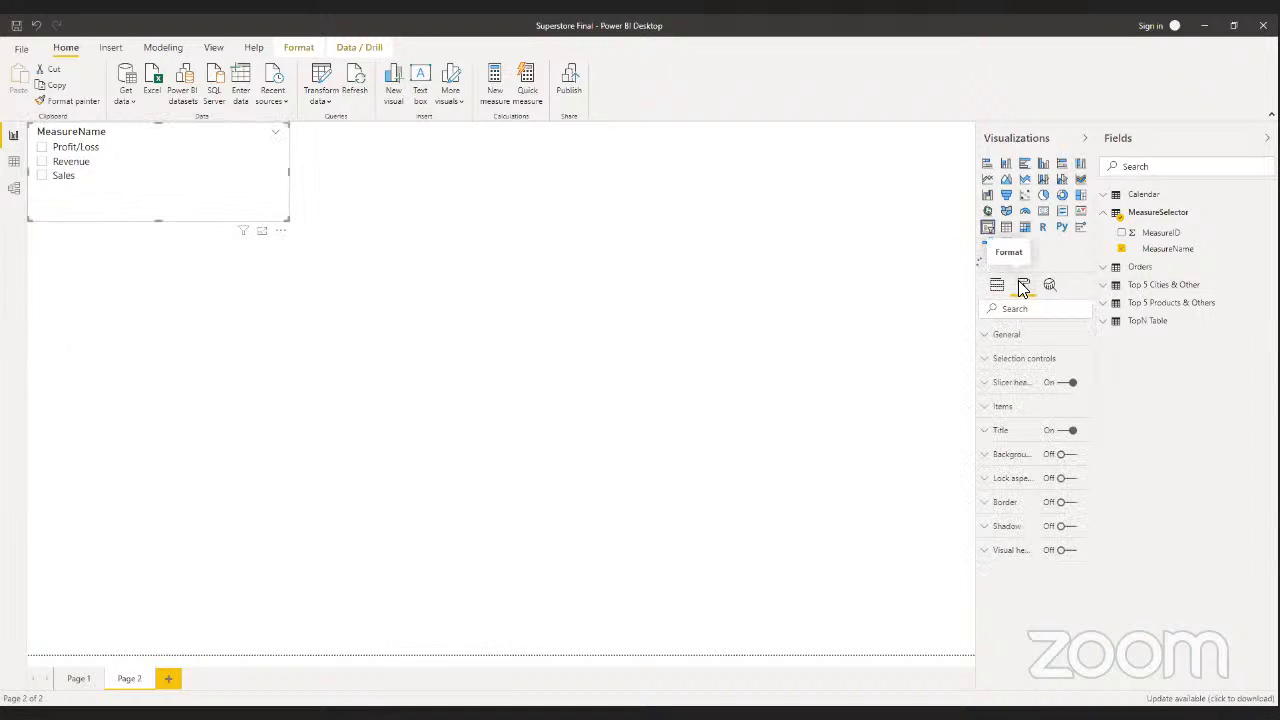
pyautogui.click(1008, 358)
pyautogui.click(1015, 402)
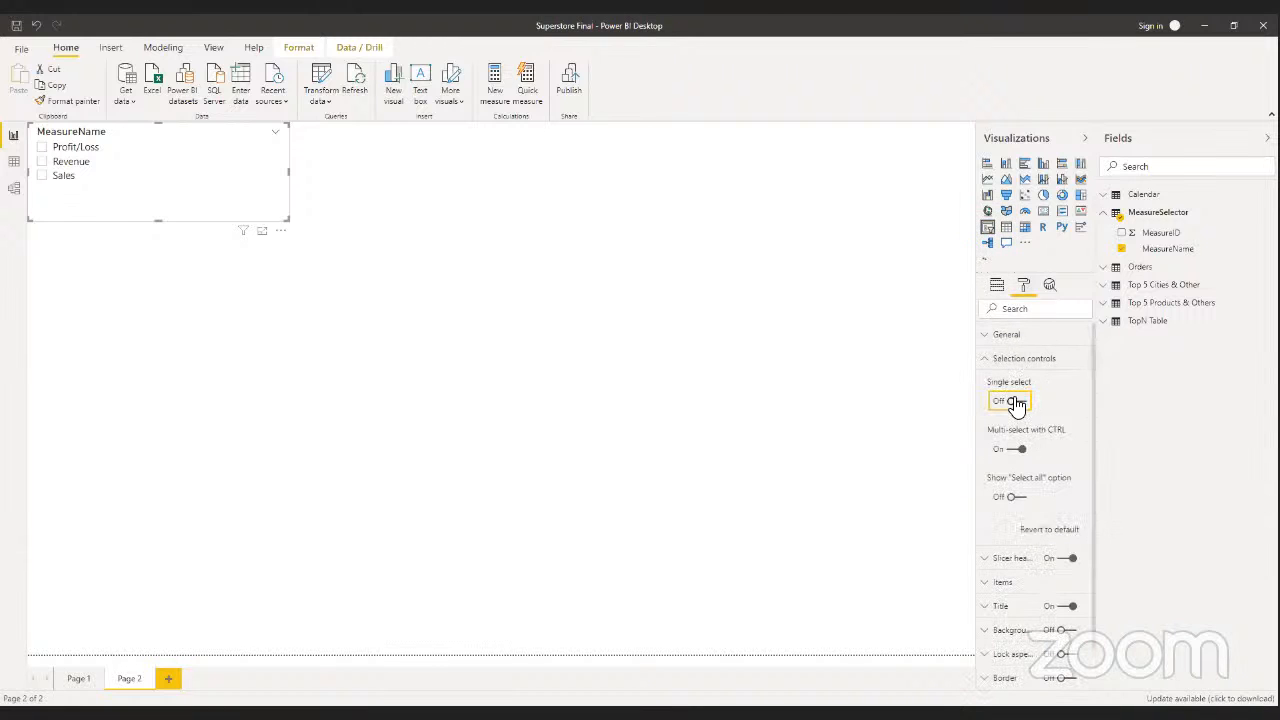
# - Set the MeasureName slicer's orientation to Horizontal and resize it to about 432 by 85 so its options form one row
pyautogui.click(995, 337)
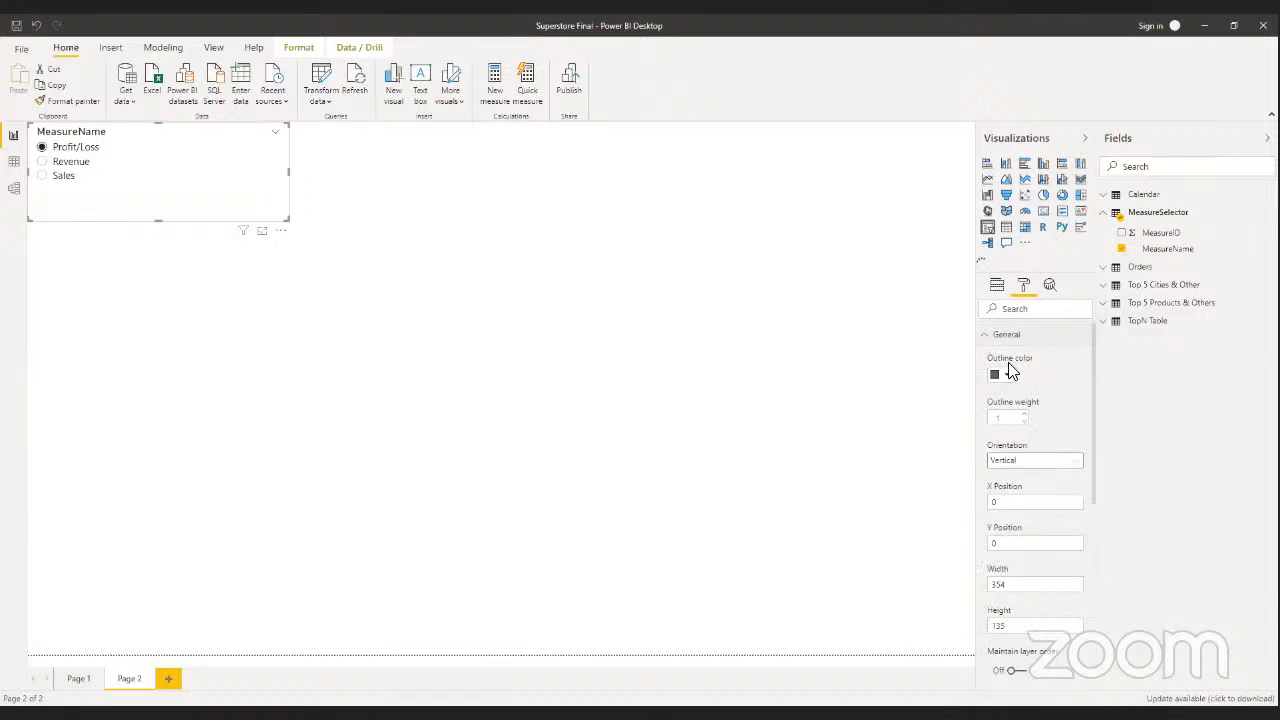
pyautogui.click(1014, 462)
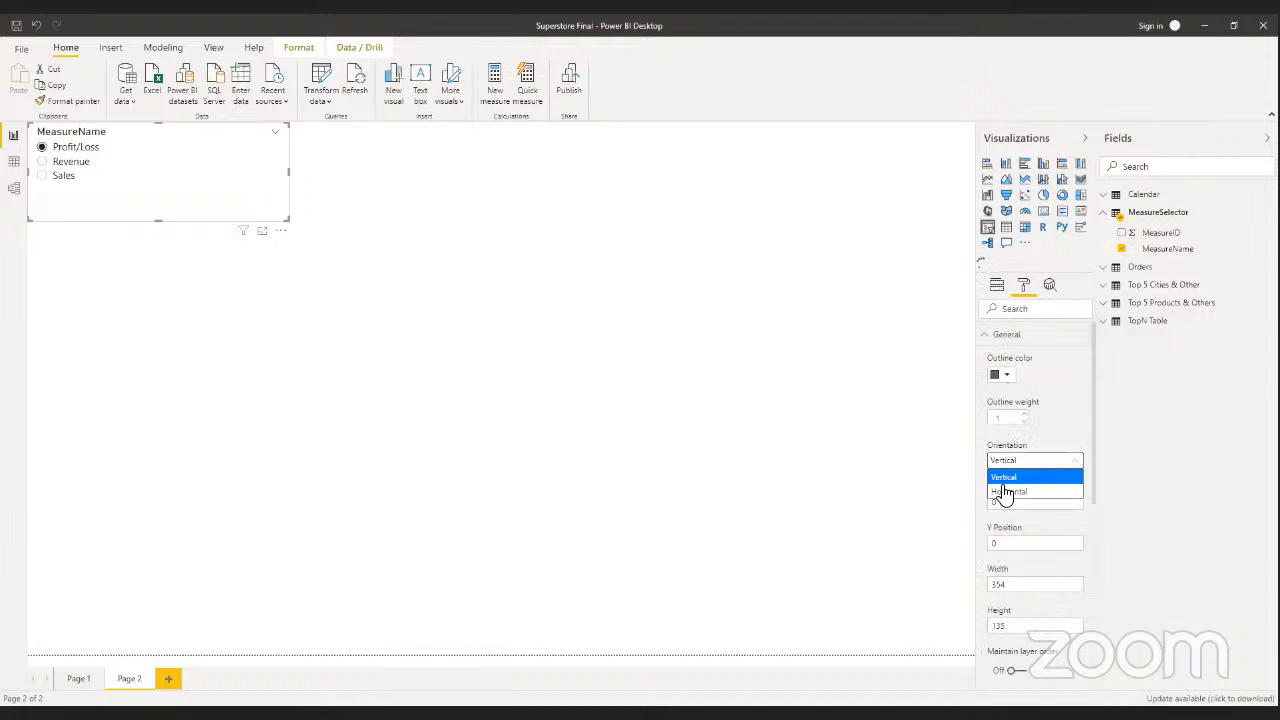
pyautogui.click(1001, 492)
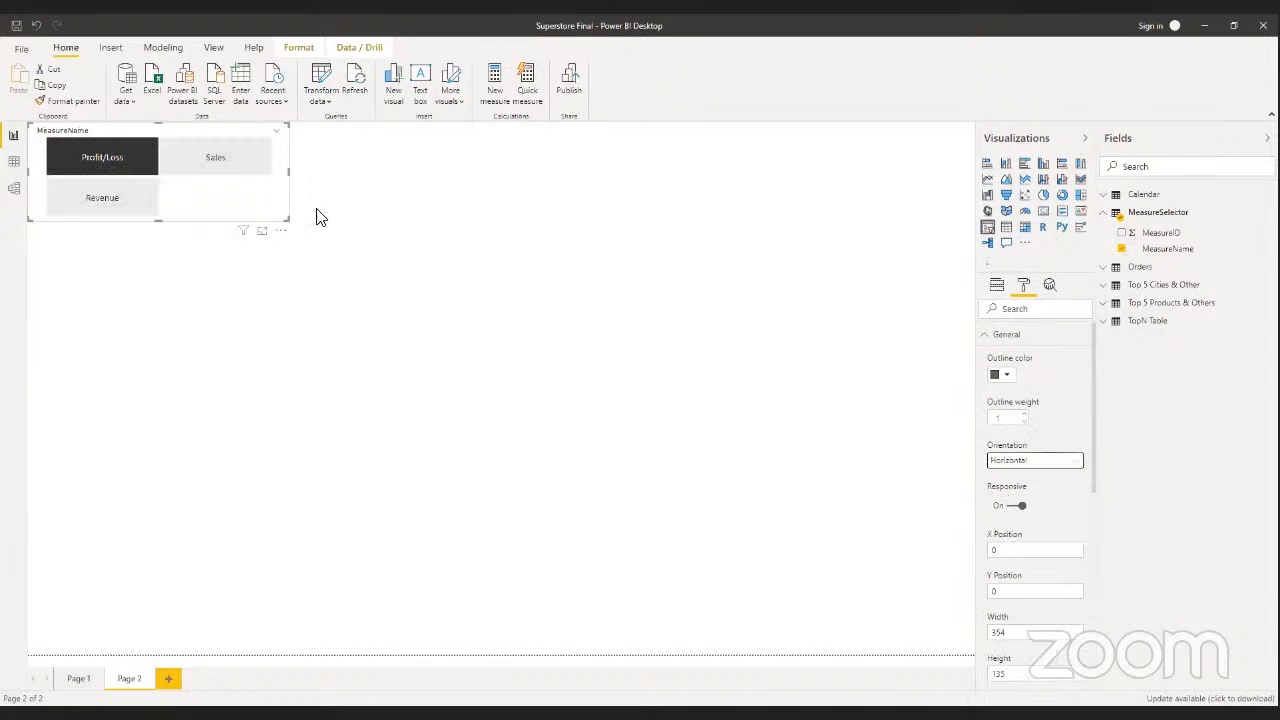
pyautogui.moveTo(285, 219); pyautogui.dragTo(346, 166)
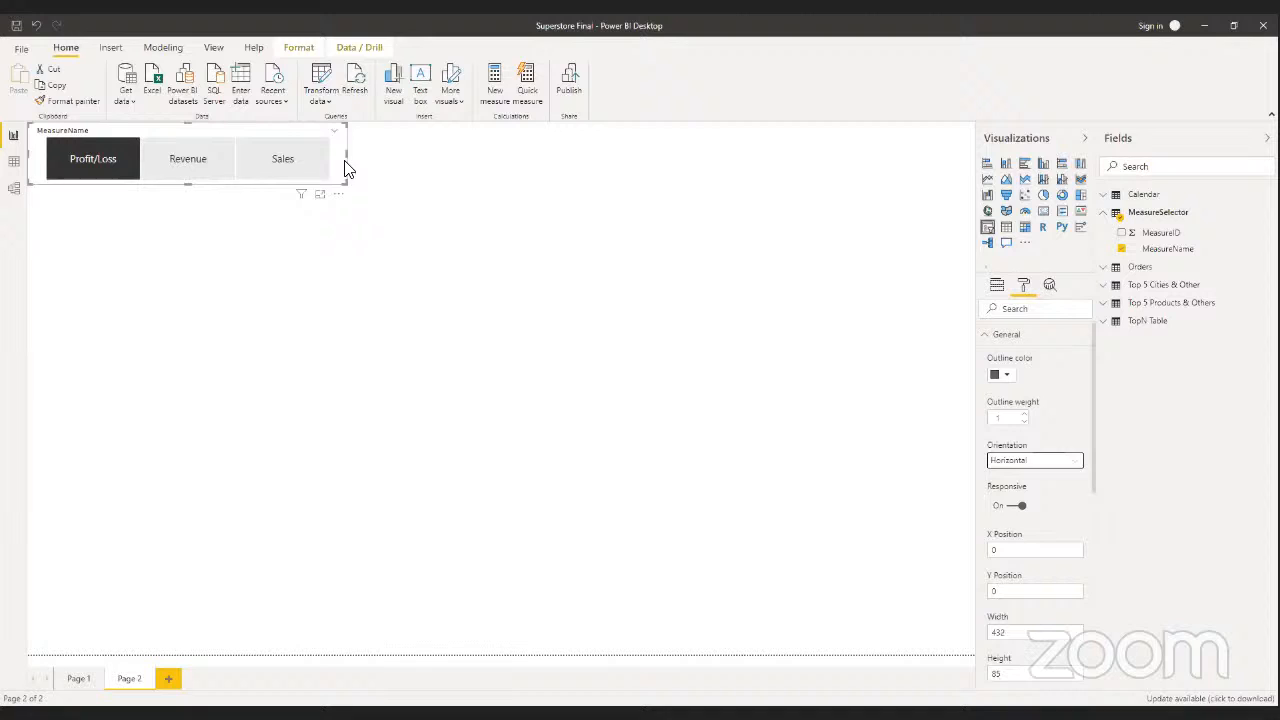
pyautogui.click(909, 380)
# - Add a card showing the Orders table's SelectedMeasure-Alt measure beneath the MeasureName slicer
pyautogui.click(1105, 213)
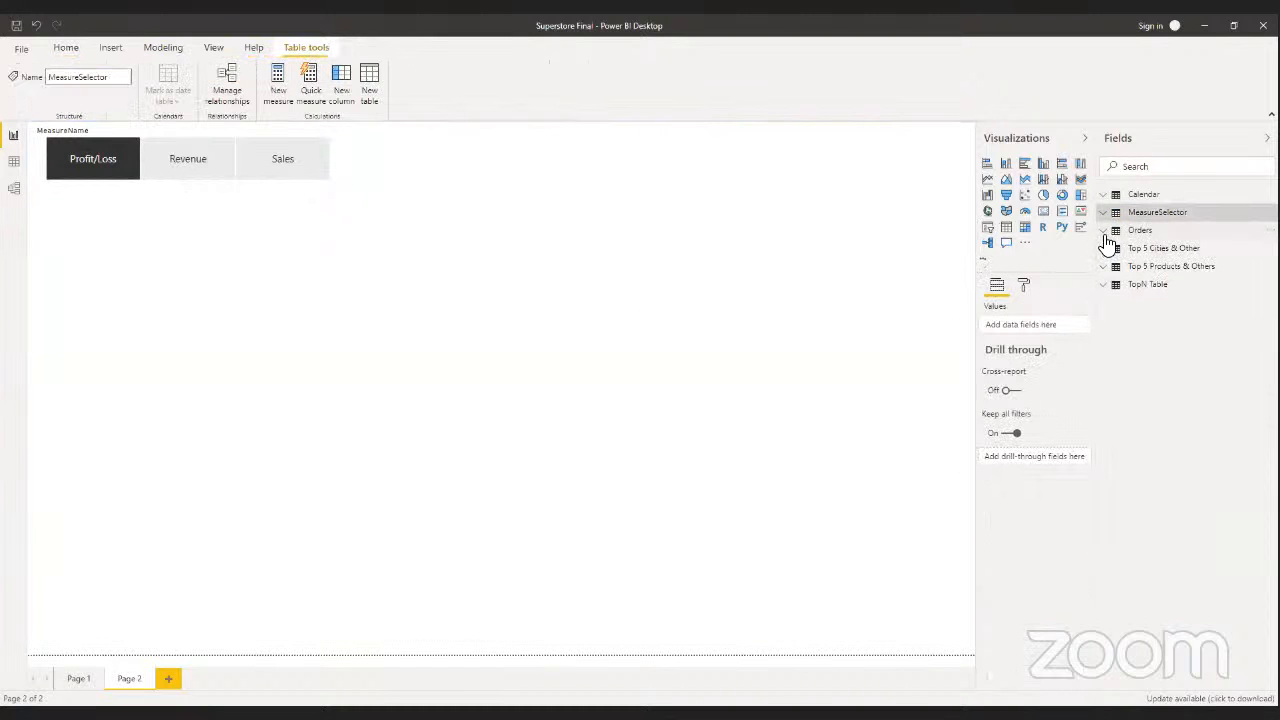
pyautogui.click(1106, 238)
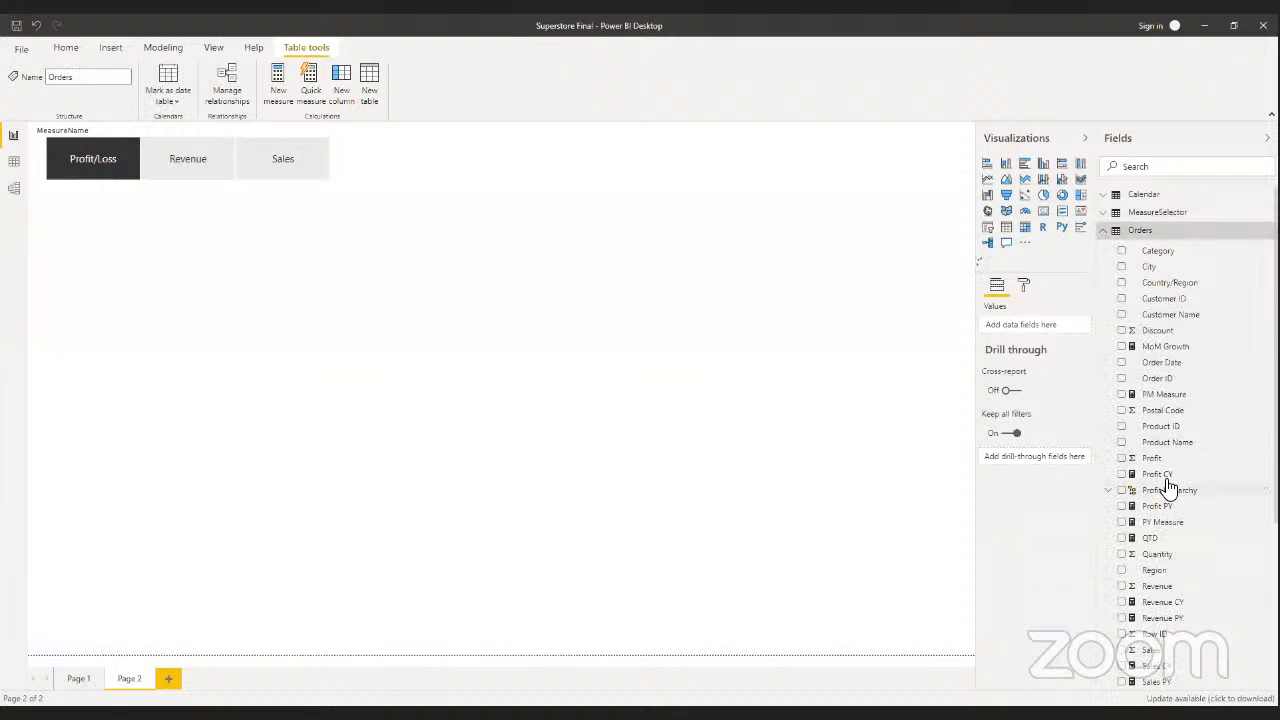
pyautogui.scroll(-2, 1168, 487)
pyautogui.scroll(-3, 1168, 487)
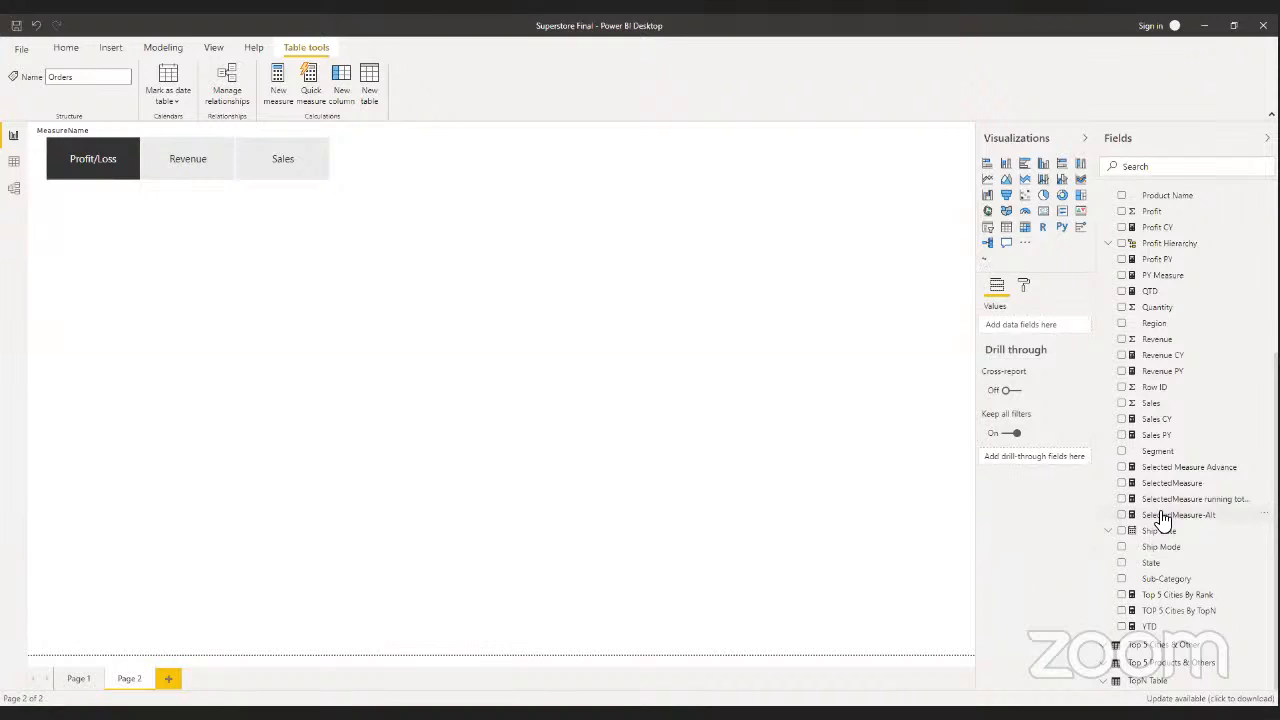
pyautogui.click(1163, 515)
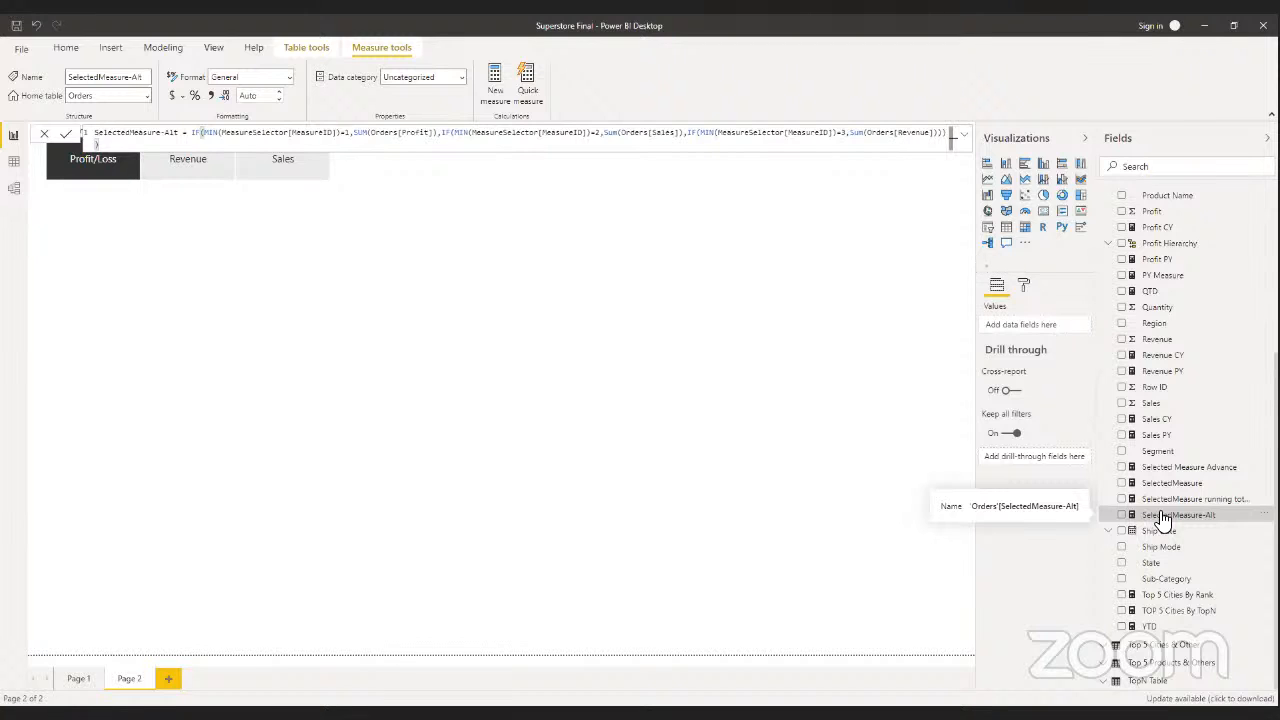
pyautogui.moveTo(1163, 517); pyautogui.dragTo(117, 306)
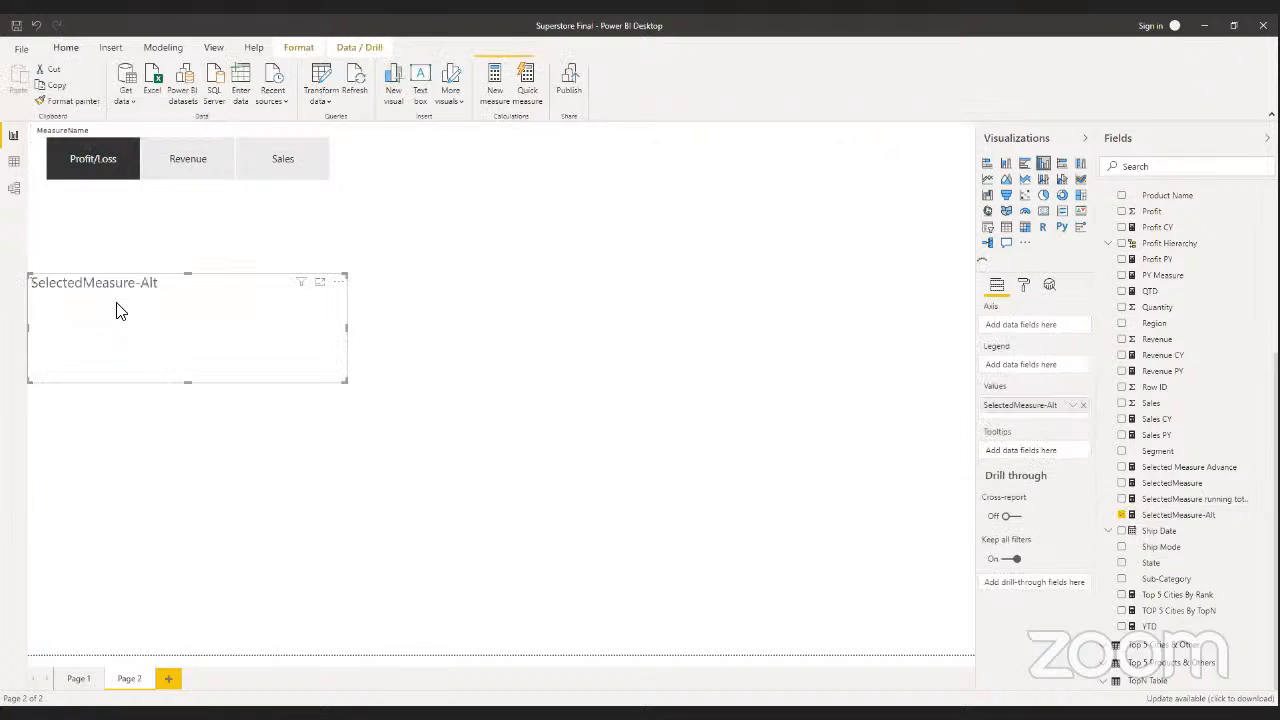
pyautogui.click(1043, 210)
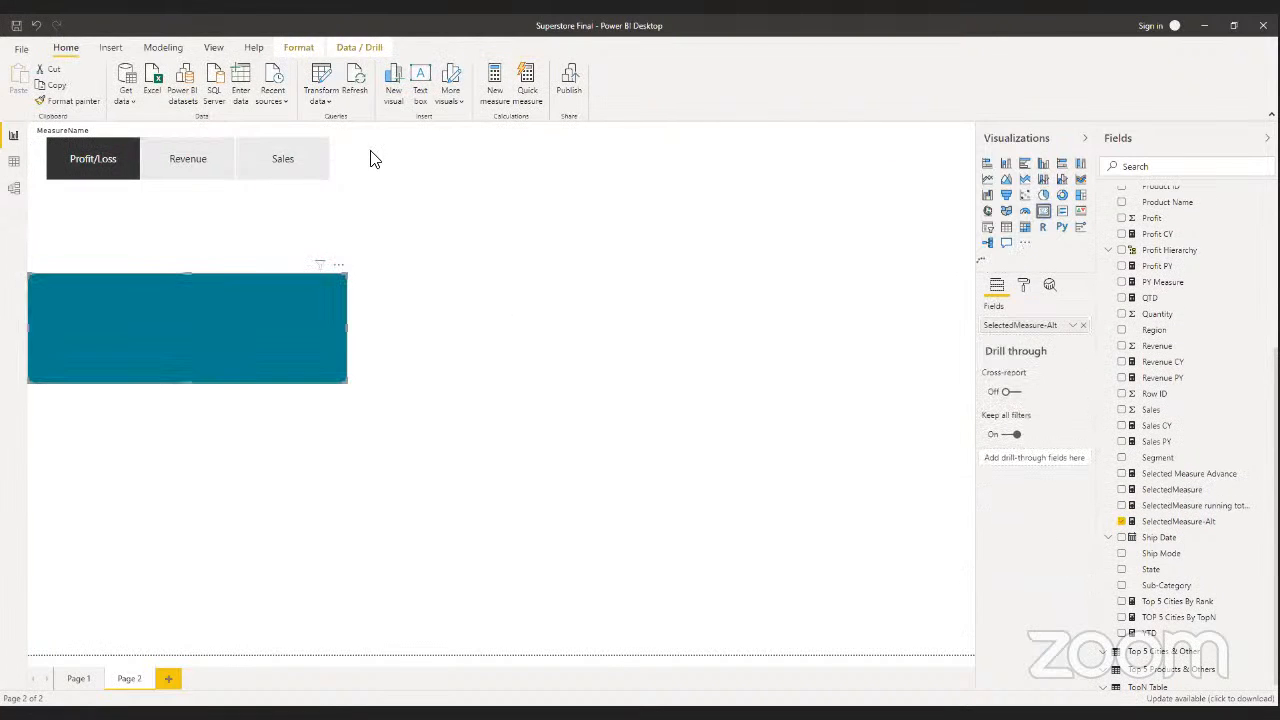
# - Test the card by selecting Revenue and then Sales in the MeasureName slicer
pyautogui.click(181, 158)
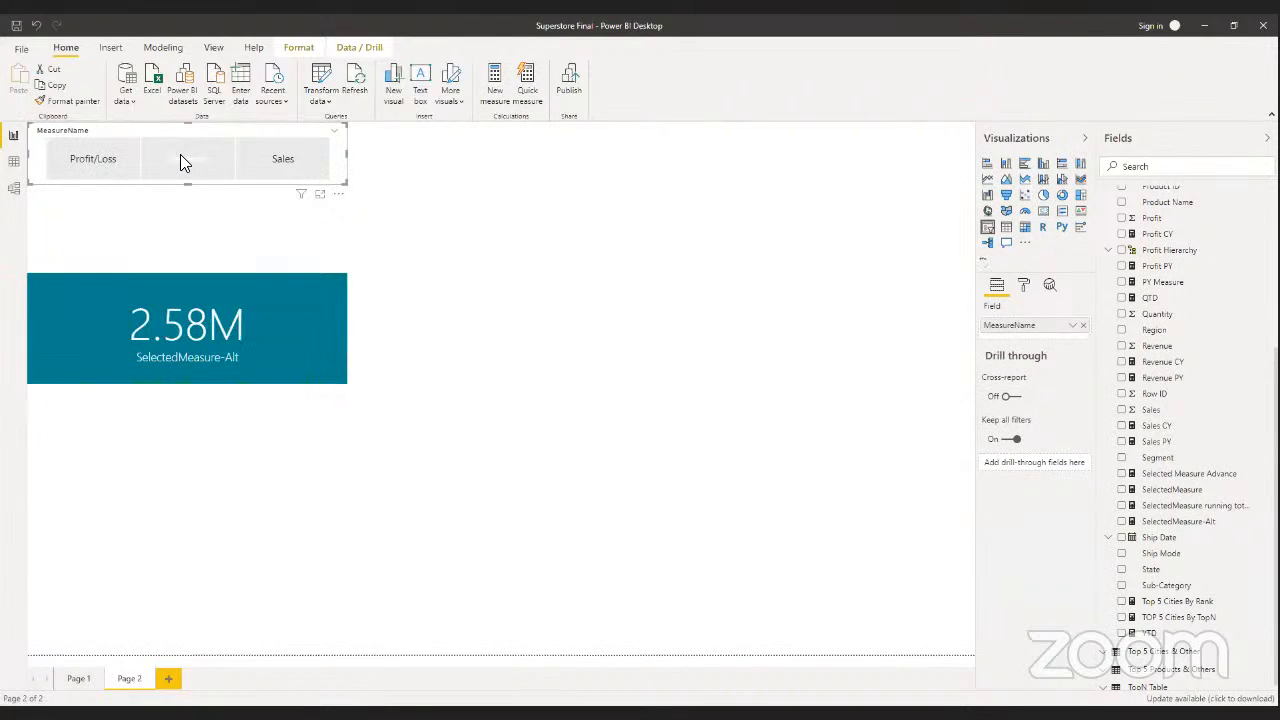
pyautogui.click(278, 164)
pyautogui.click(282, 304)
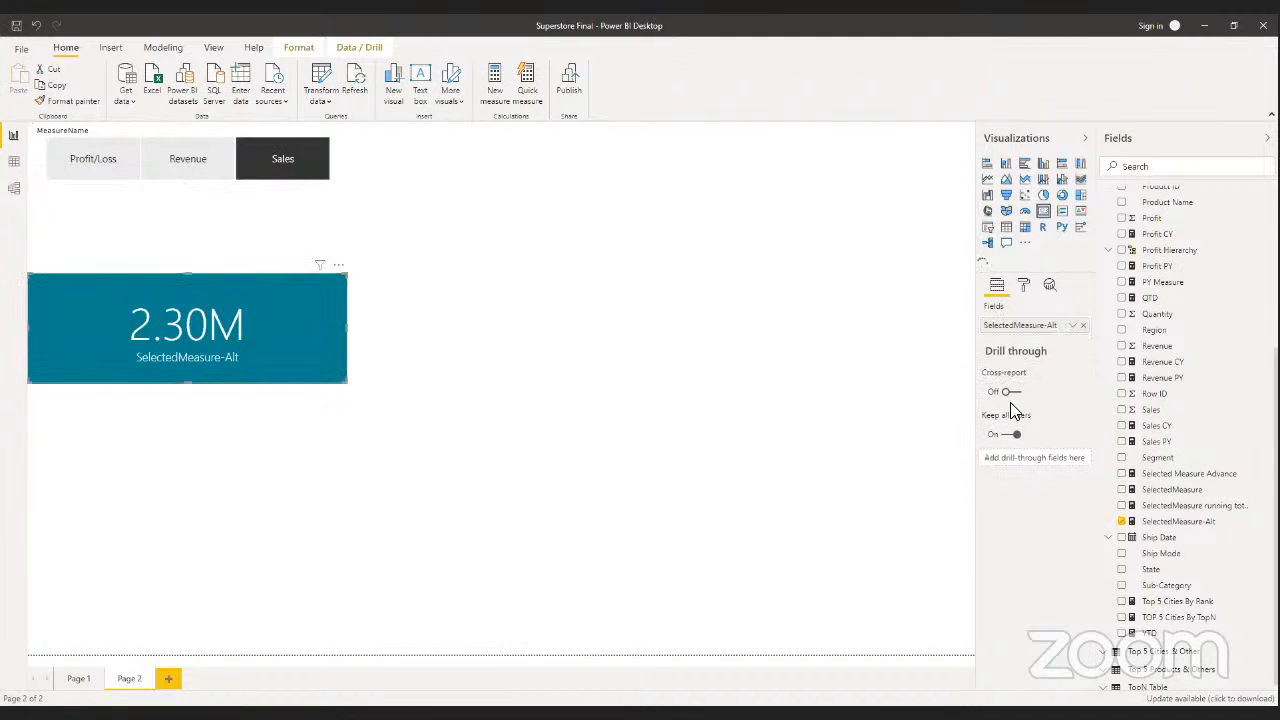
# - Examine the SelectedMeasure-Alt formula and the MeasureSelector table's rows with their MeasureID values
pyautogui.click(1185, 530)
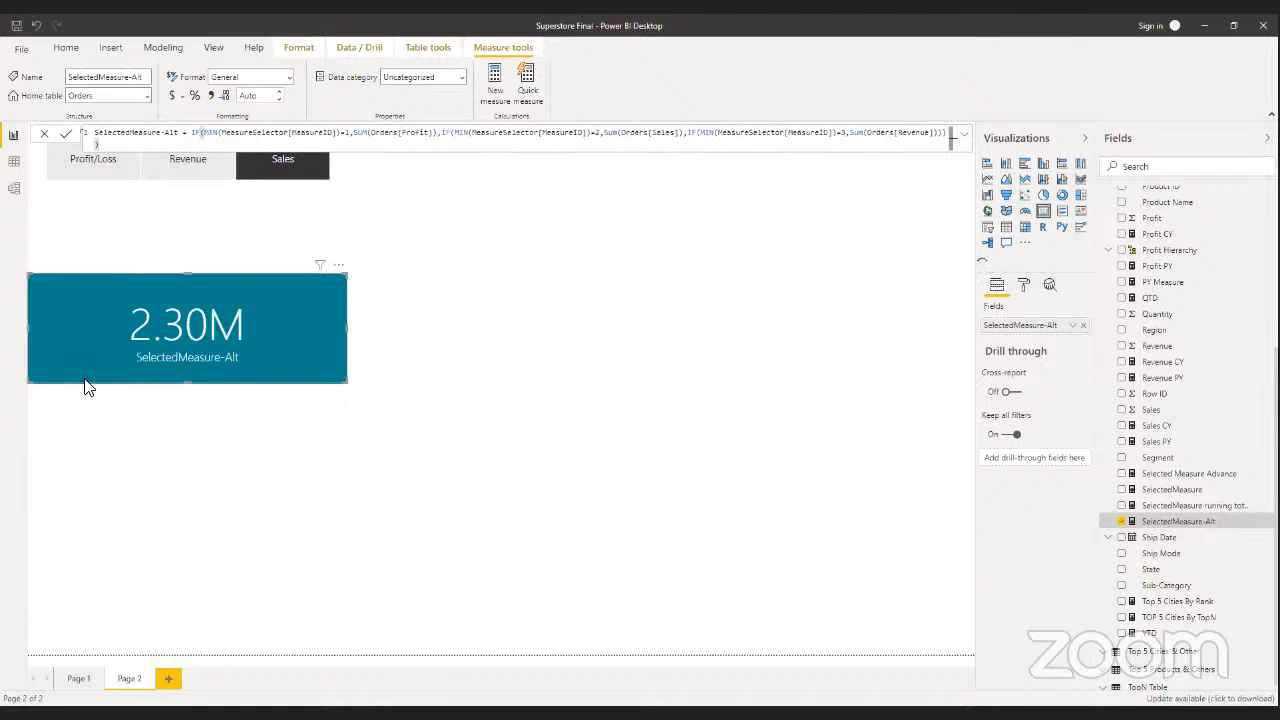
pyautogui.click(12, 168)
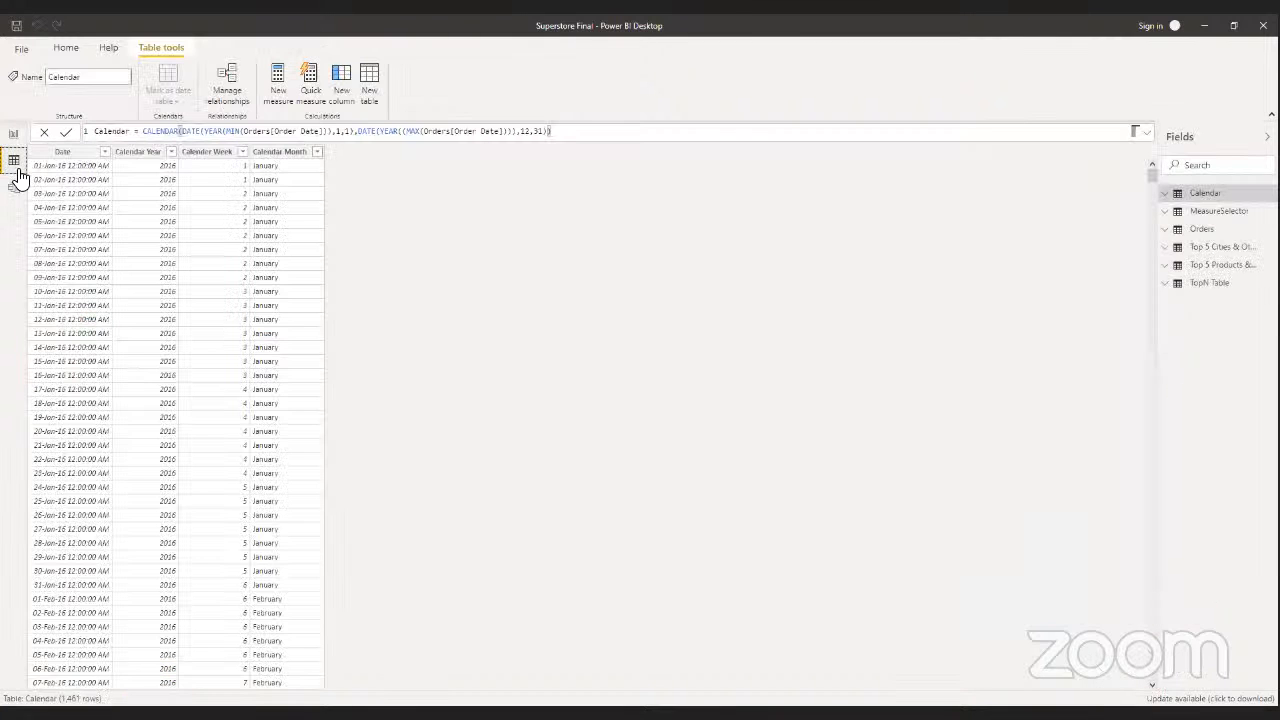
pyautogui.click(1215, 211)
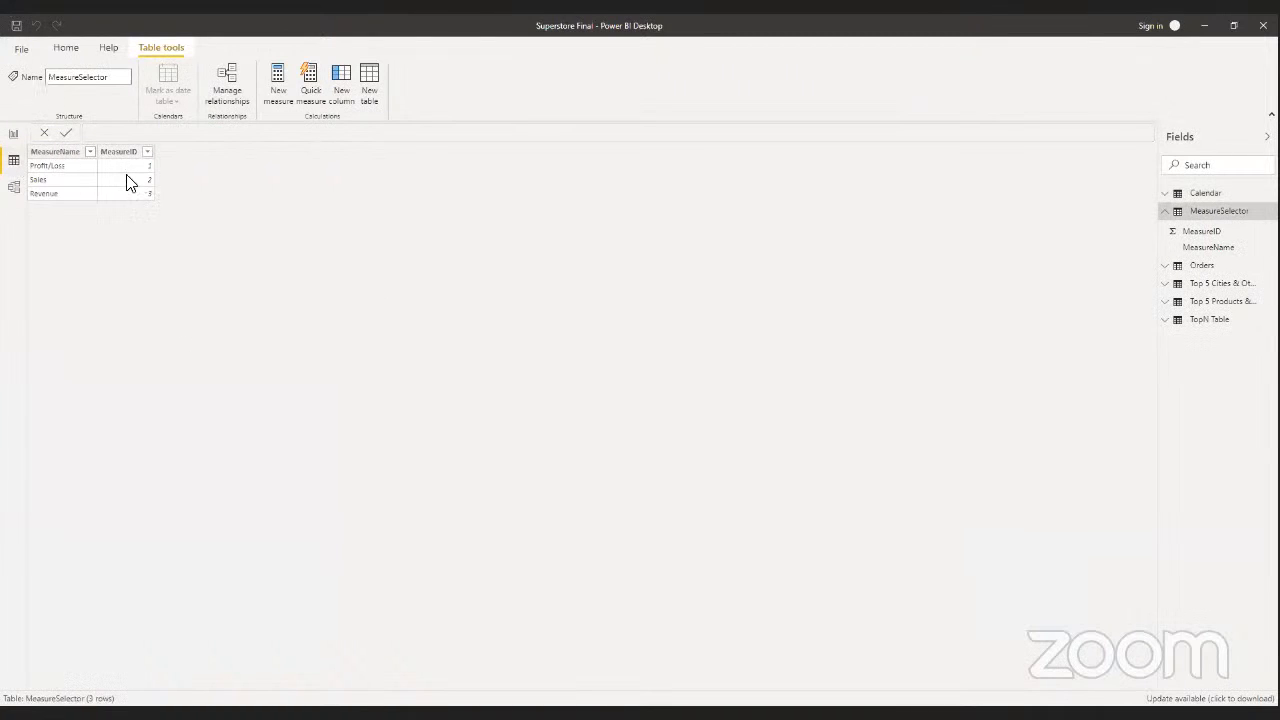
pyautogui.click(13, 134)
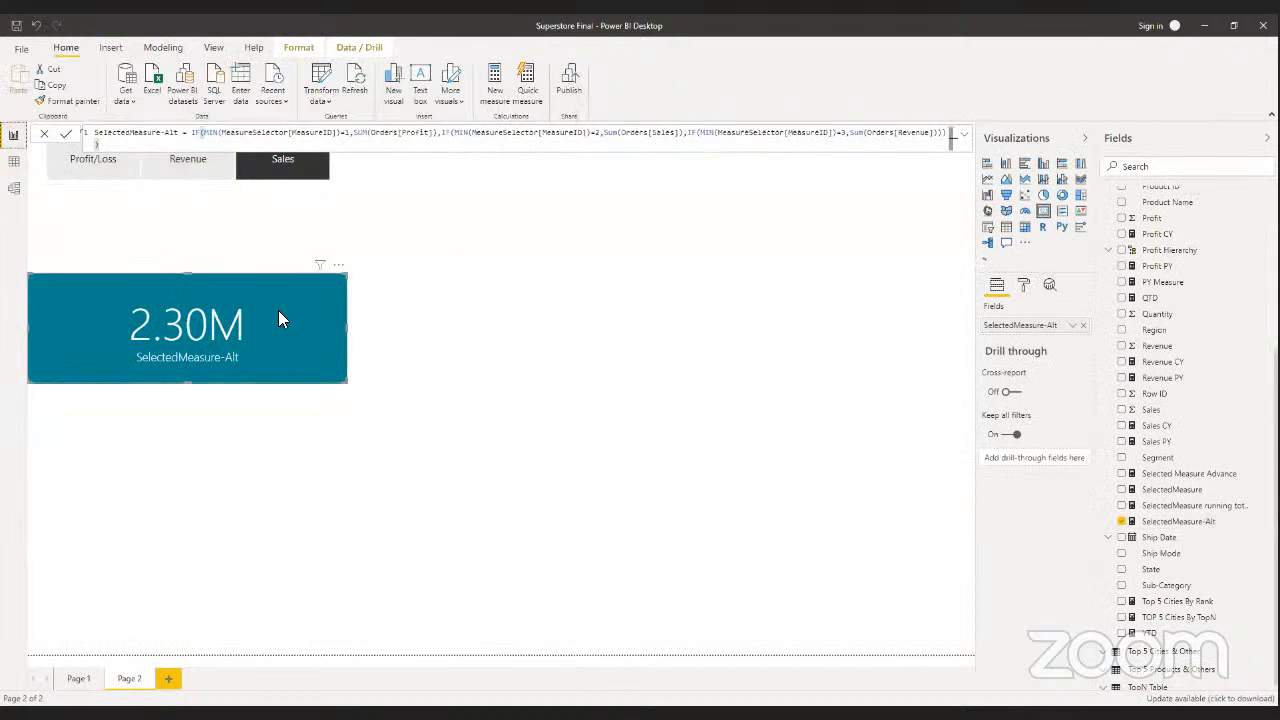
# - Shrink the SelectedMeasure-Alt card and move it up to just below the MeasureName slicer
pyautogui.moveTo(349, 381); pyautogui.dragTo(146, 313)
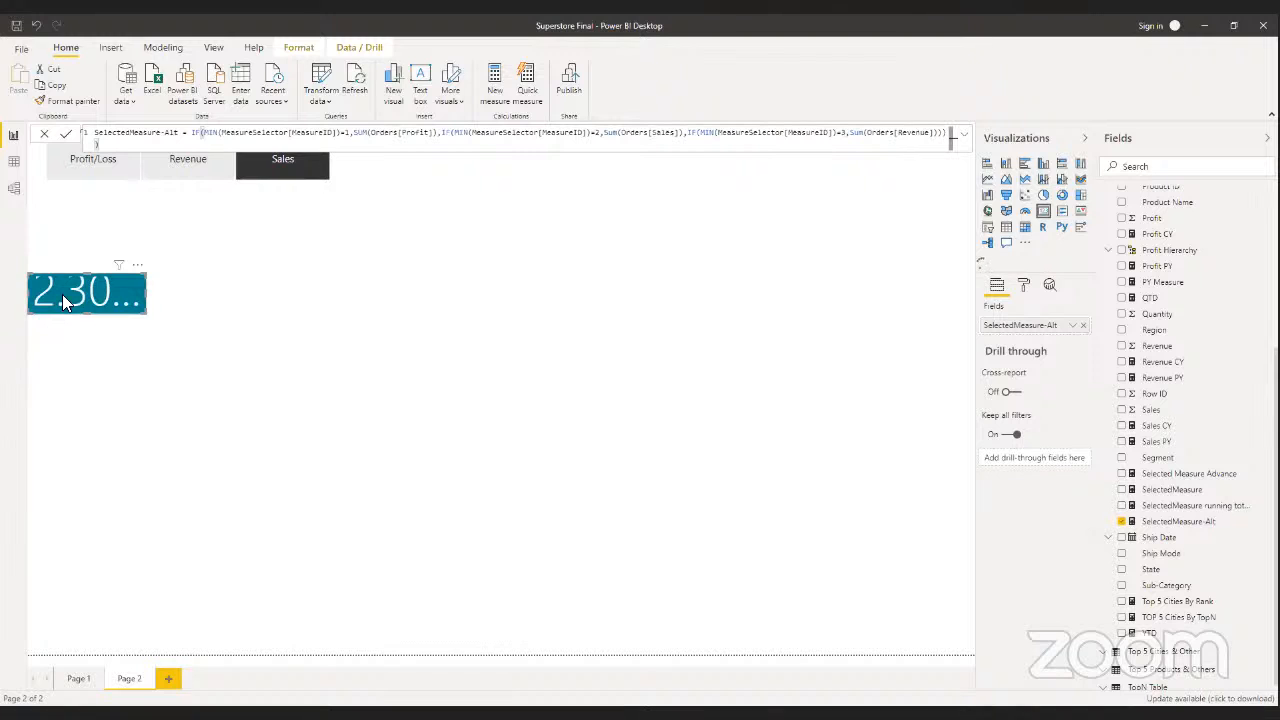
pyautogui.moveTo(62, 300); pyautogui.dragTo(84, 235)
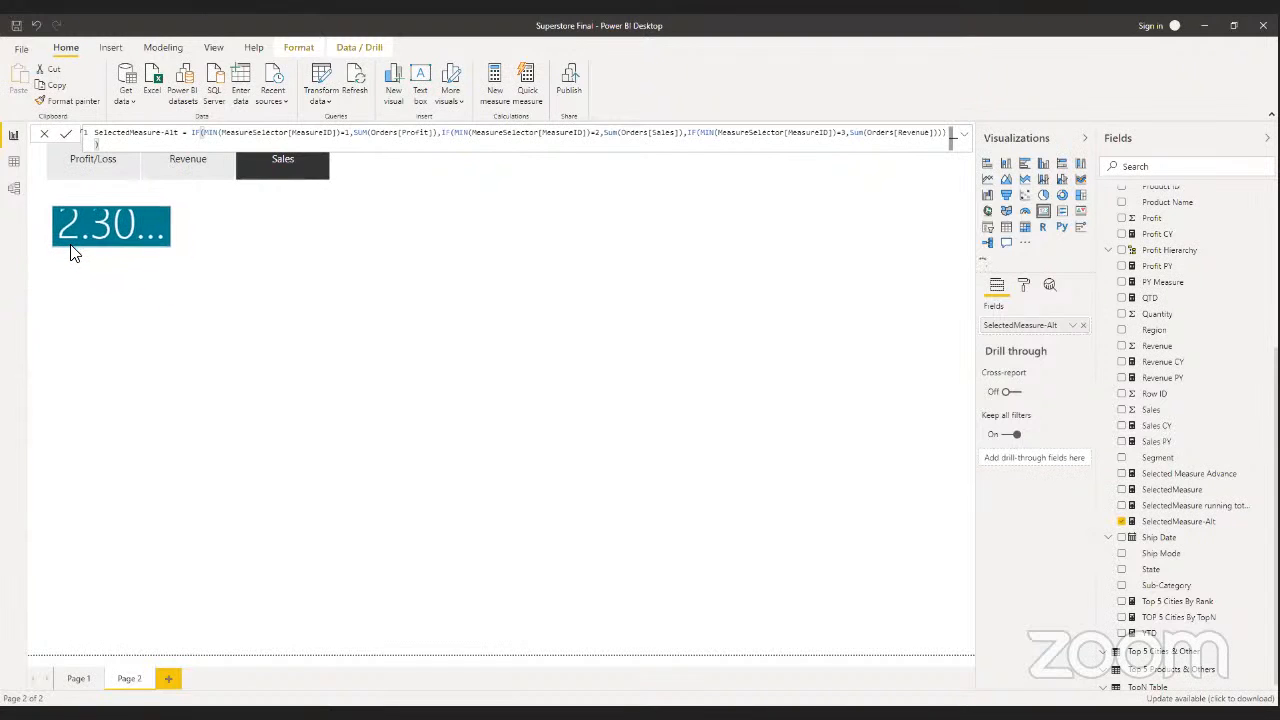
pyautogui.click(512, 240)
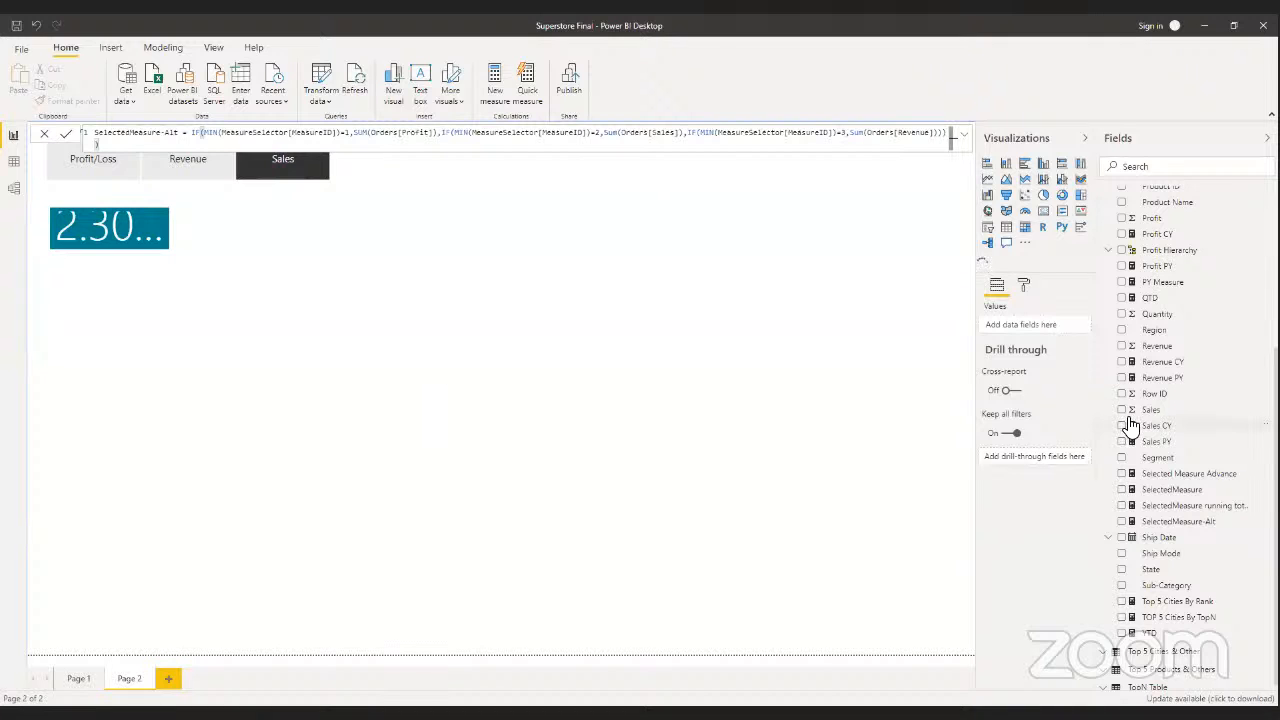
# - Look through the Orders table's measures and examine the Revenue PY formula
pyautogui.scroll(5, 1132, 424)
pyautogui.scroll(-5, 1134, 424)
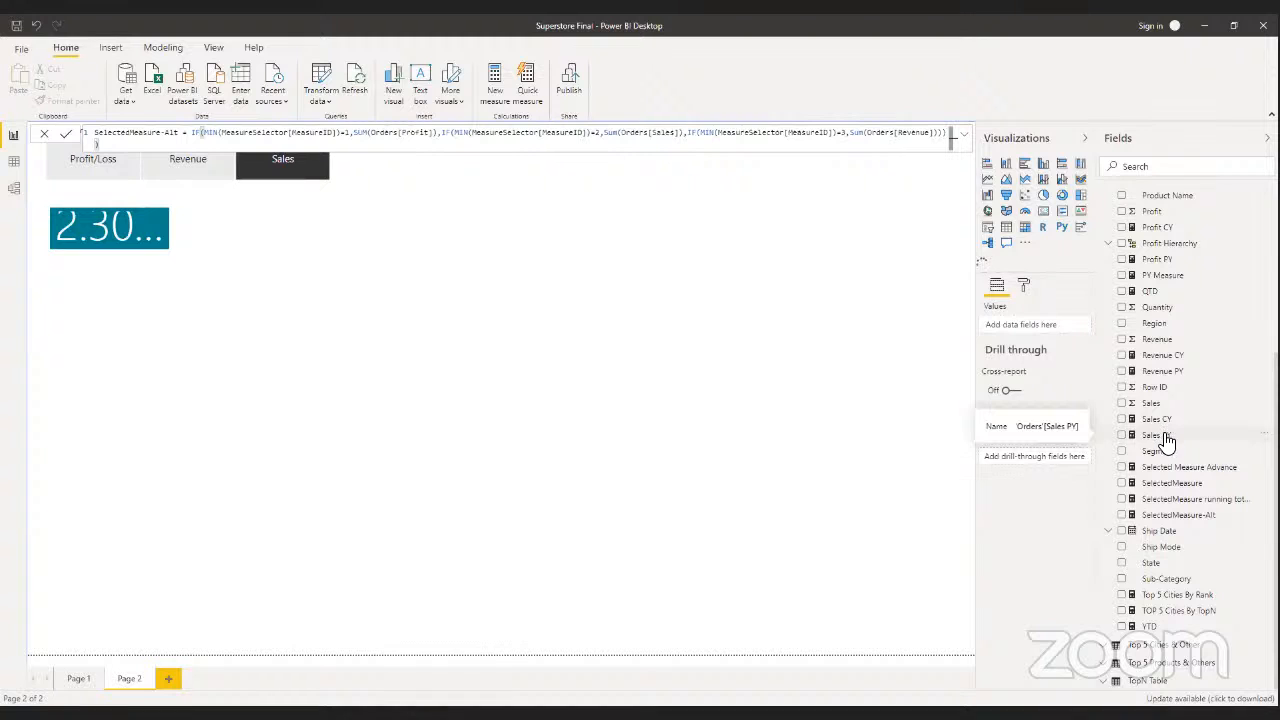
pyautogui.click(1155, 372)
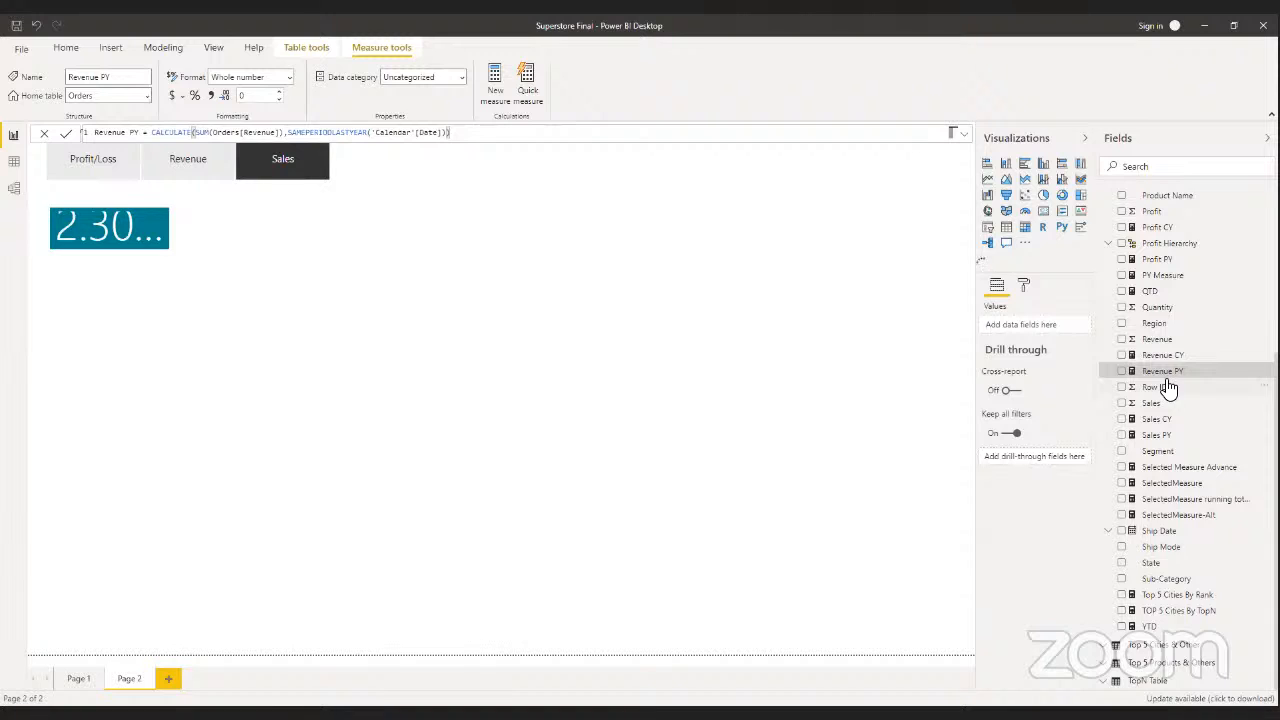
pyautogui.scroll(2, 1166, 387)
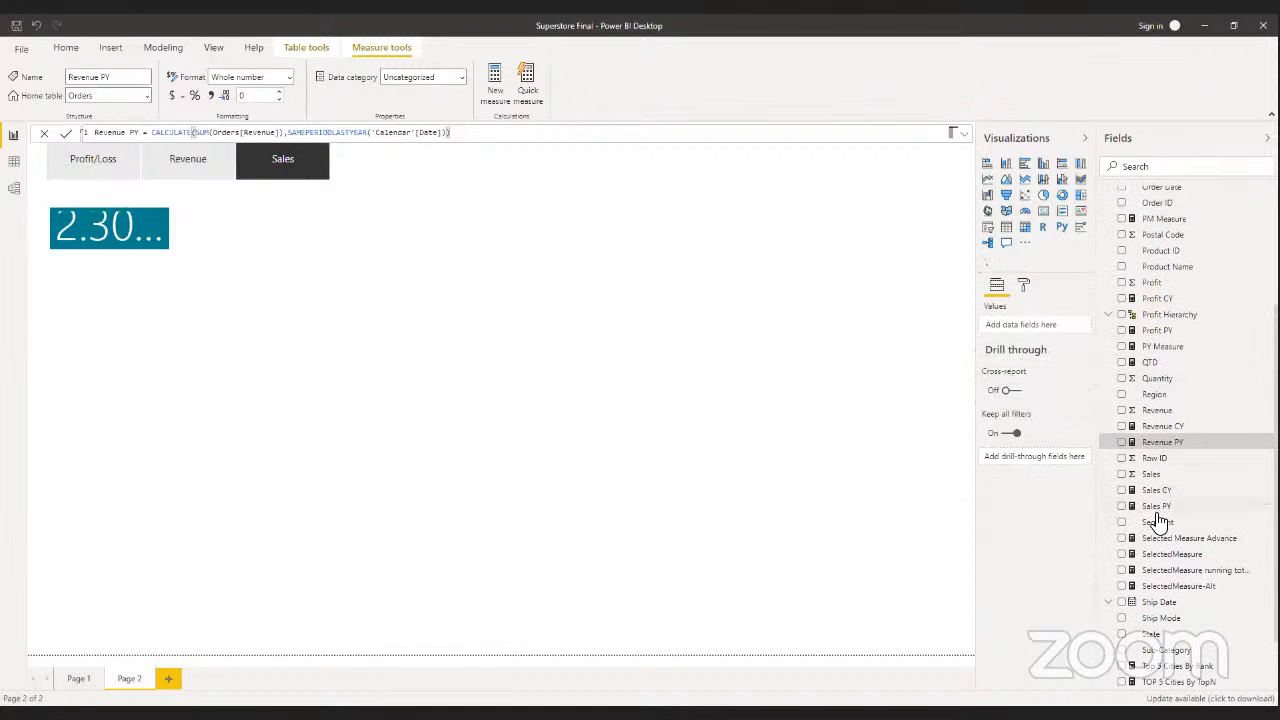
pyautogui.scroll(5, 1157, 521)
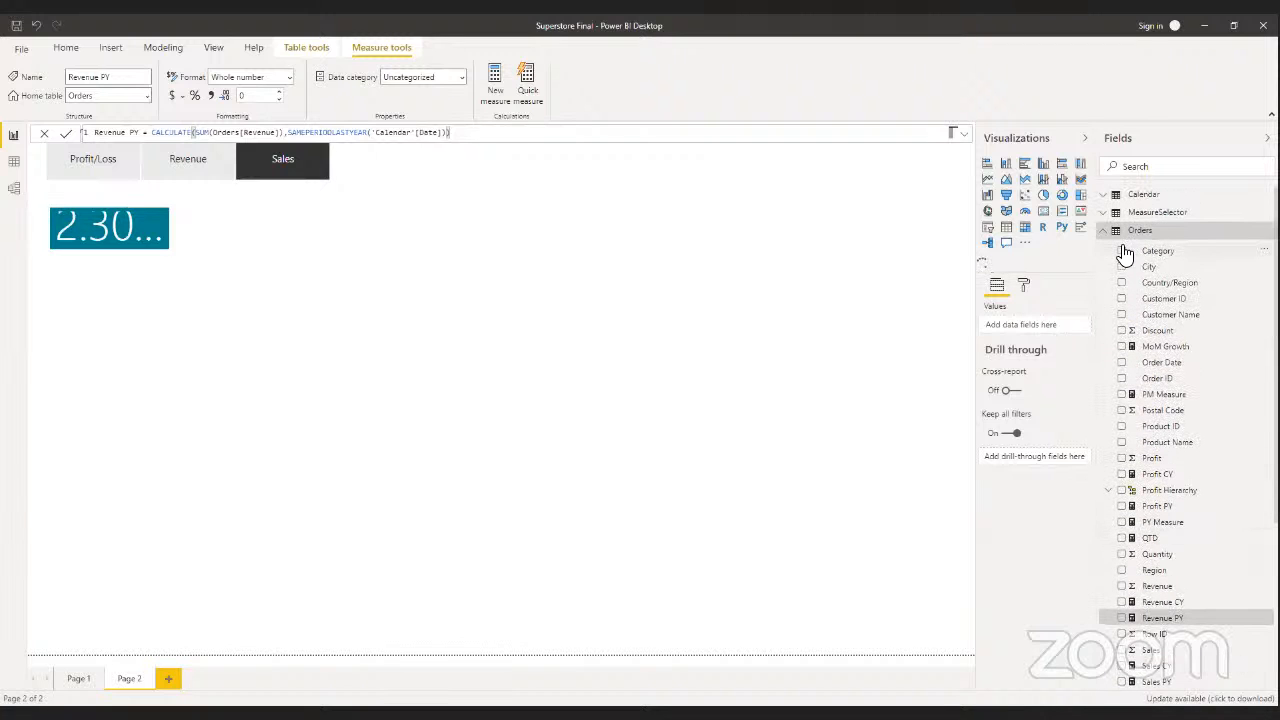
pyautogui.click(1115, 232)
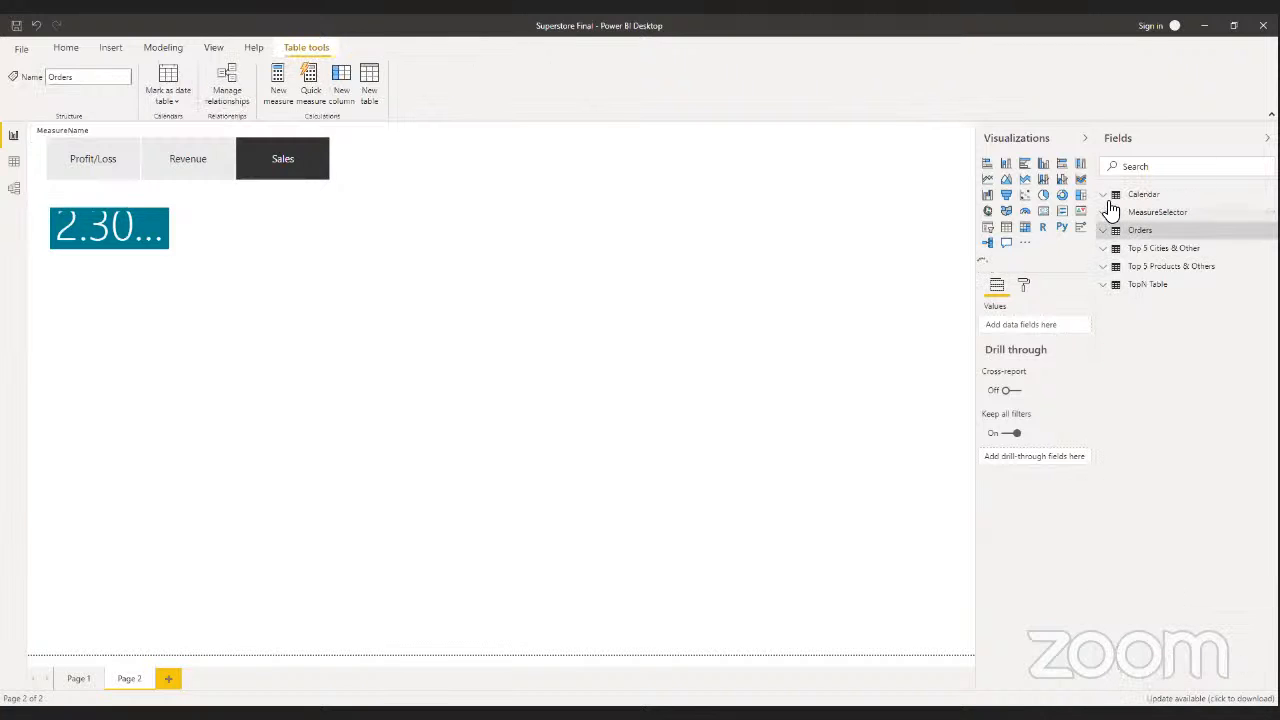
# - Add a list-style slicer for Year from the Calendar table's Date Hierarchy below the card
pyautogui.click(1109, 200)
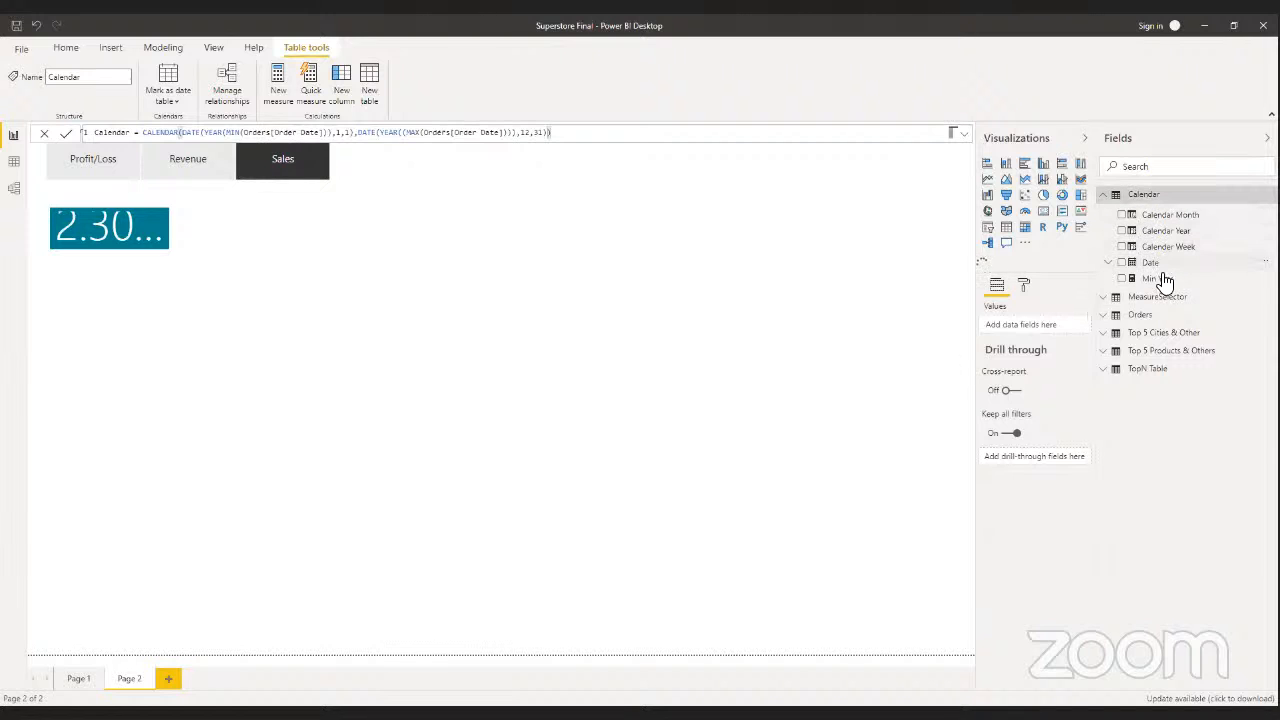
pyautogui.click(1109, 262)
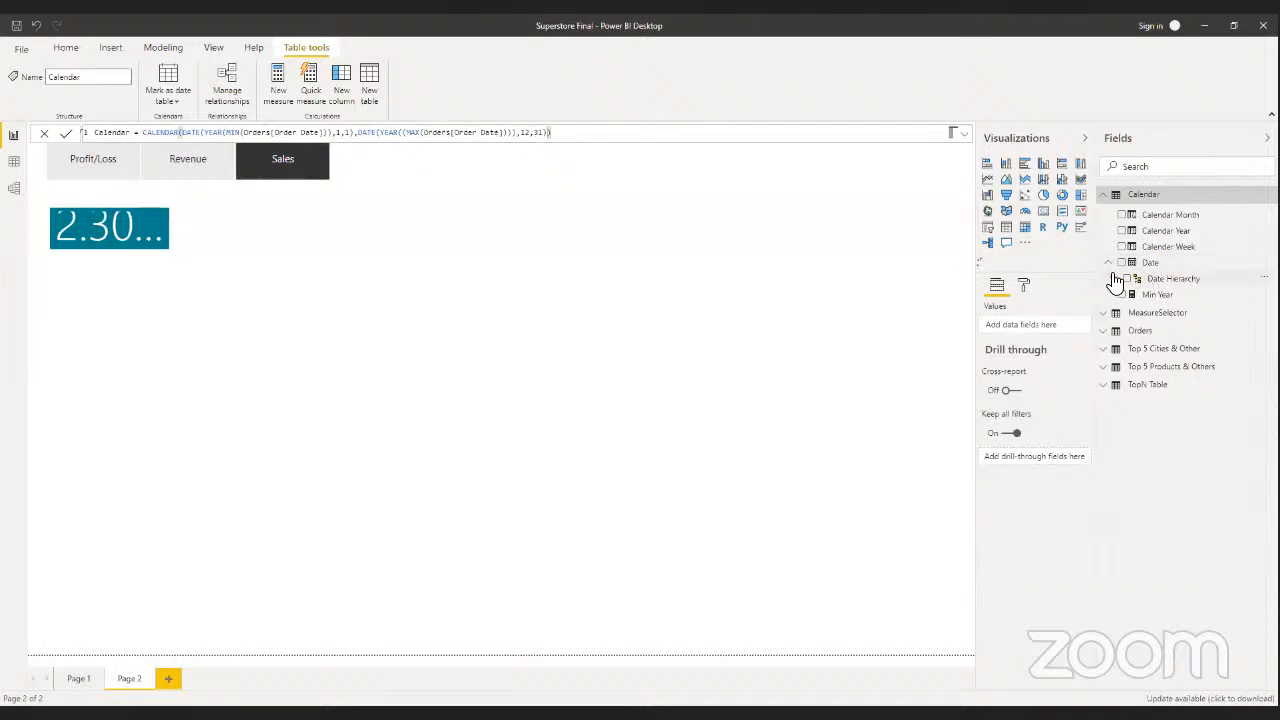
pyautogui.click(1115, 280)
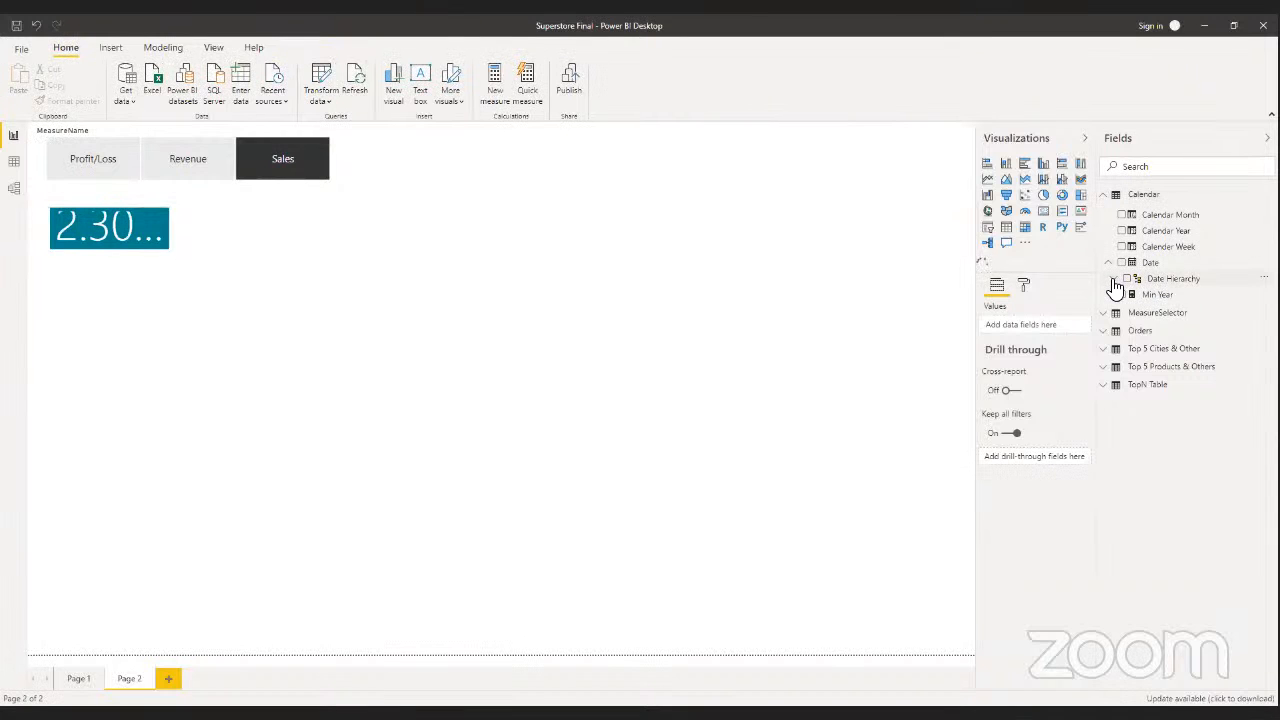
pyautogui.click(1114, 280)
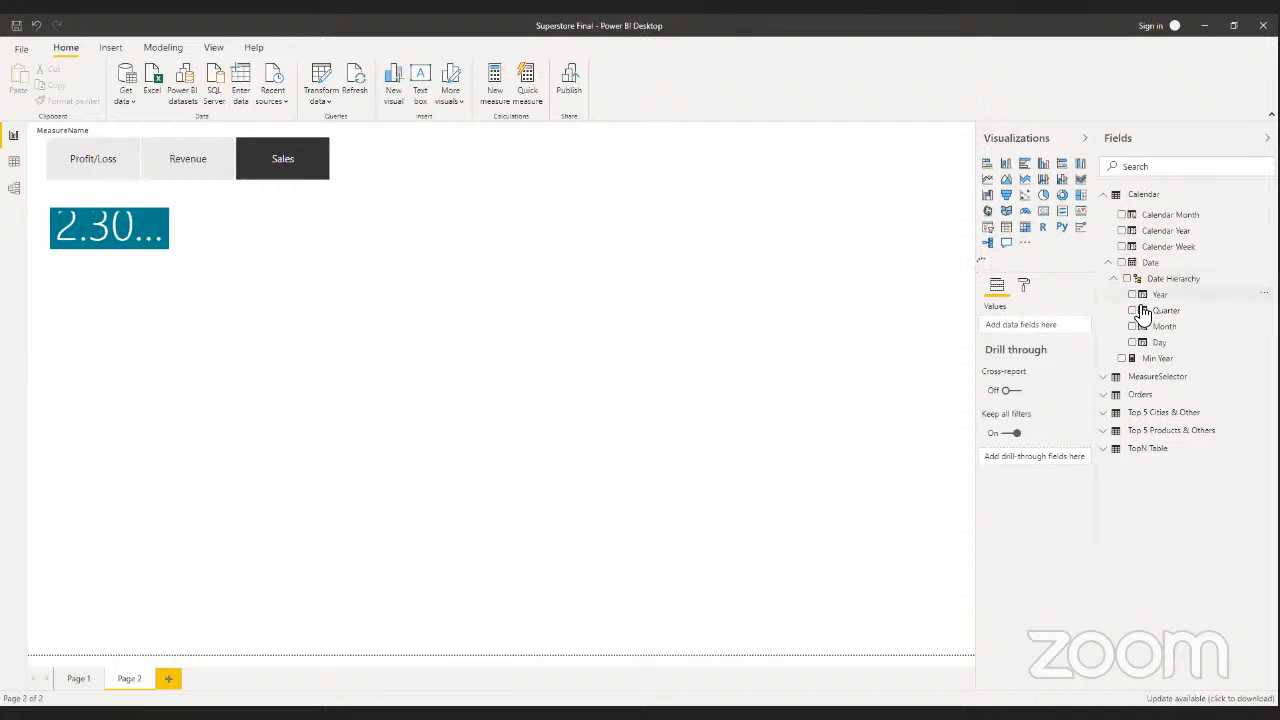
pyautogui.moveTo(1157, 297); pyautogui.dragTo(1018, 330)
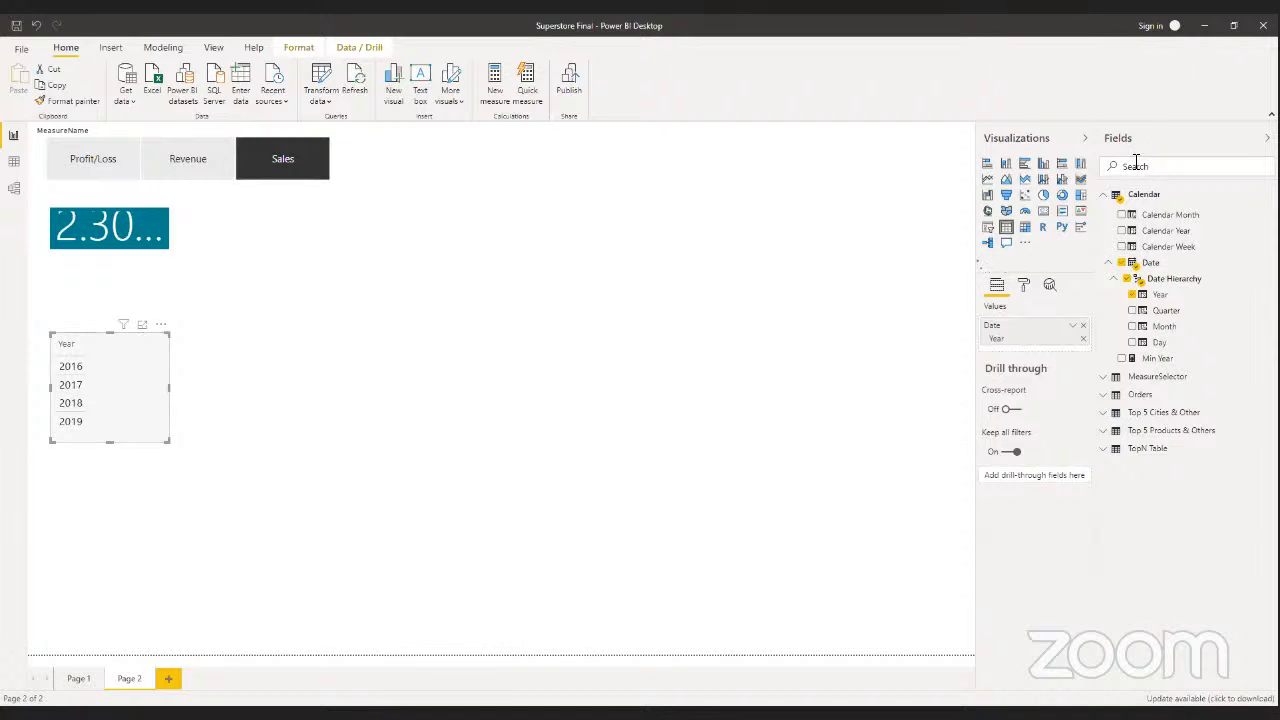
pyautogui.click(988, 227)
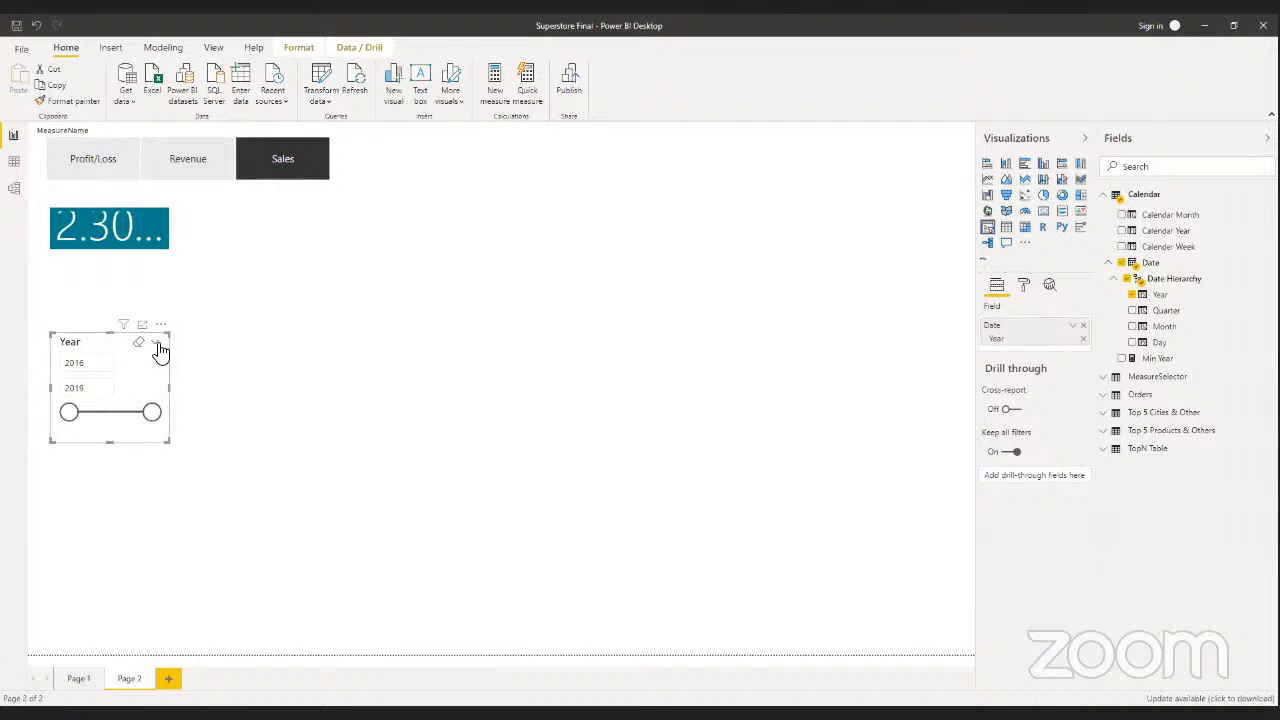
pyautogui.click(157, 344)
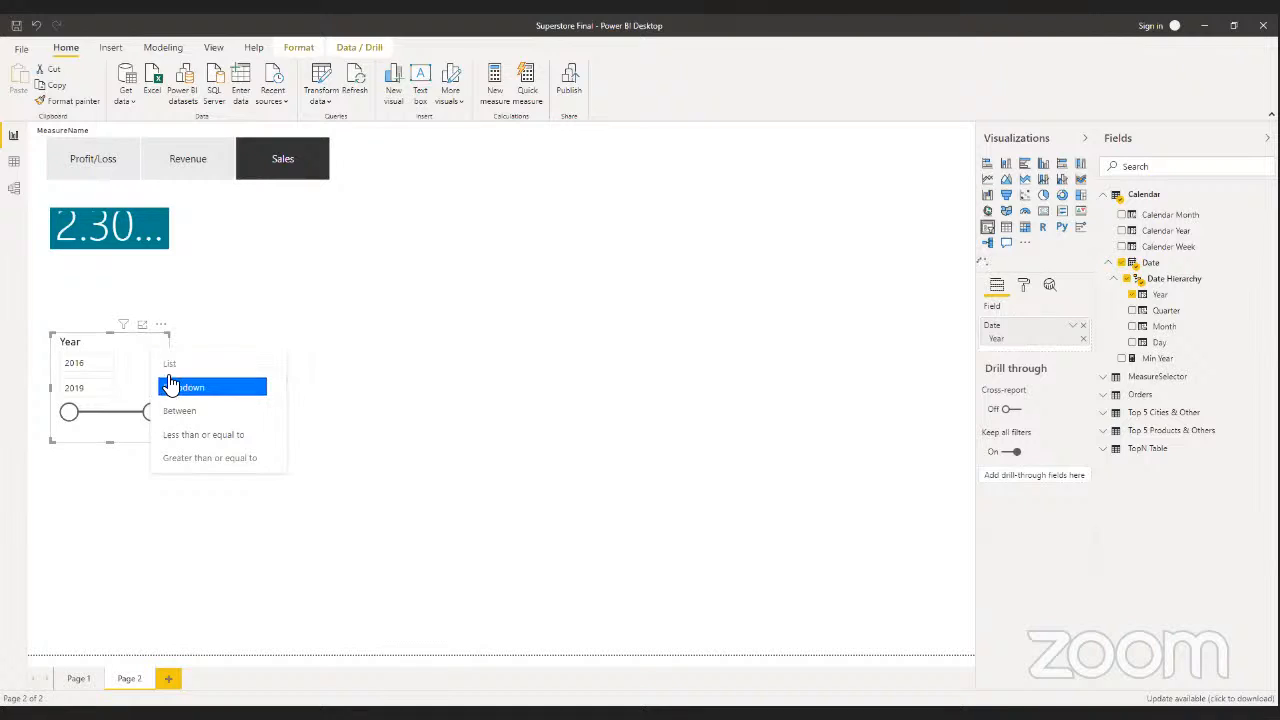
pyautogui.click(169, 367)
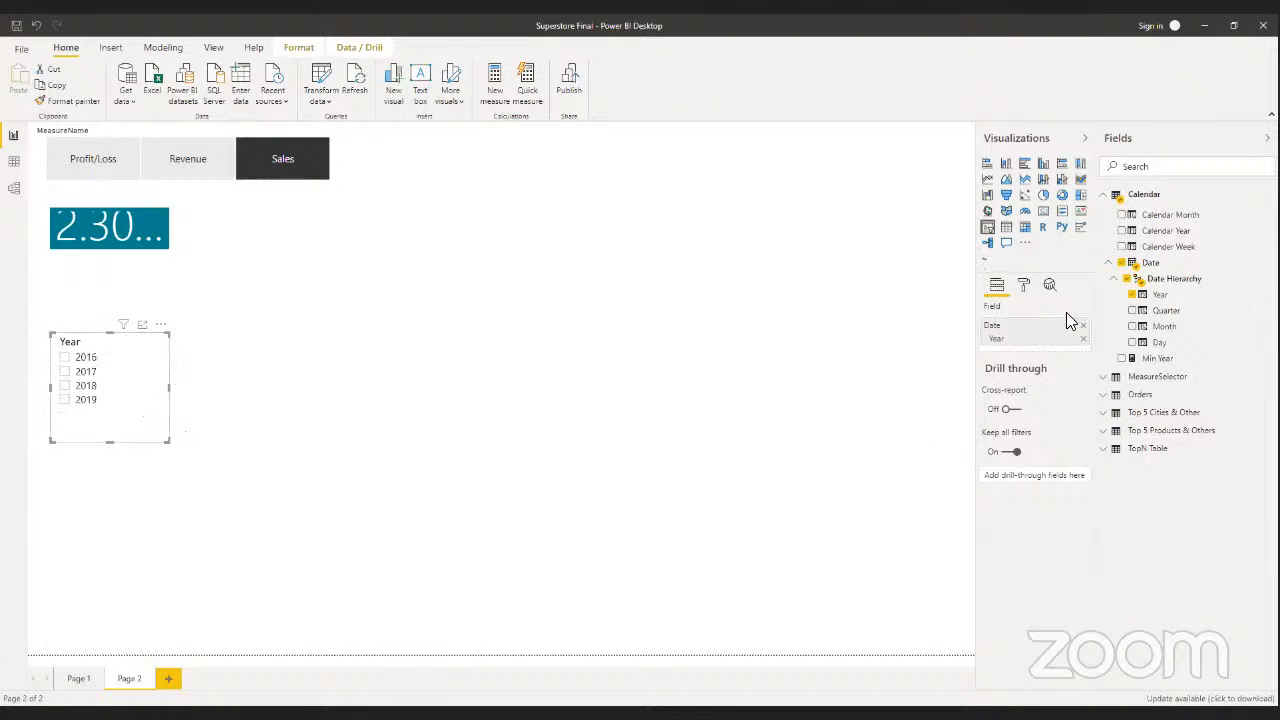
# - Turn on Single select for the Year slicer
pyautogui.click(1024, 287)
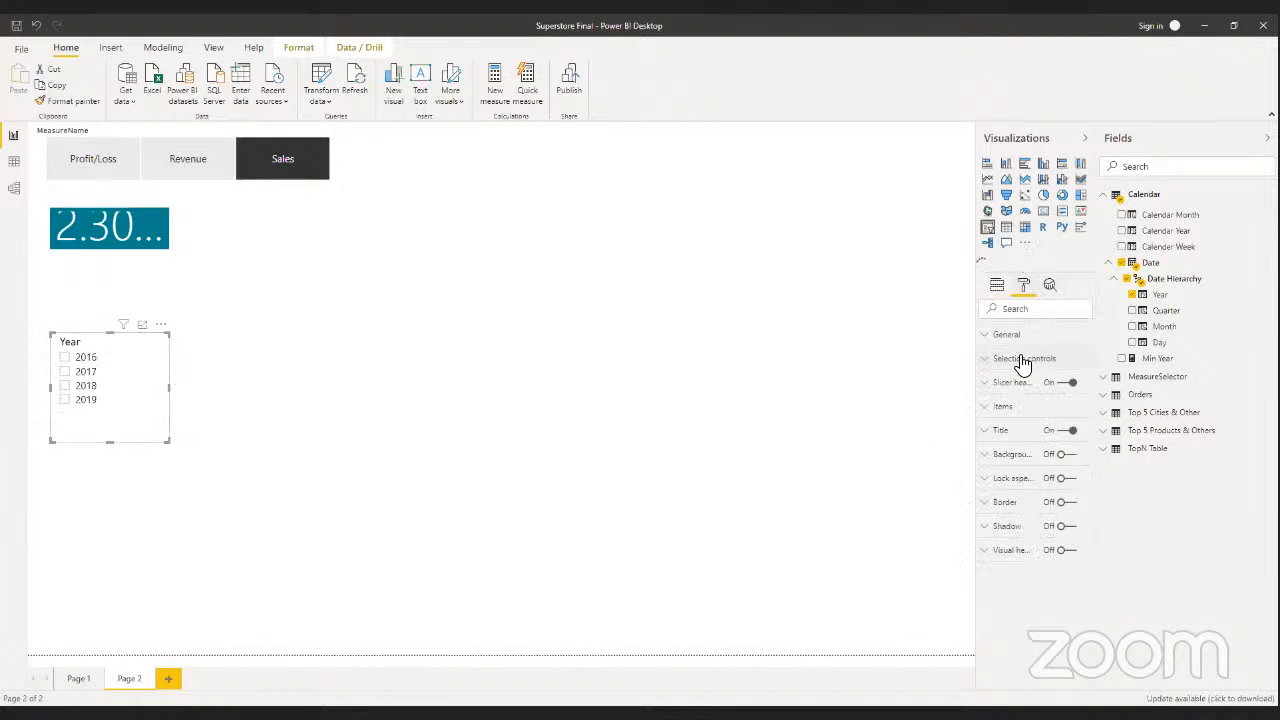
pyautogui.click(1022, 360)
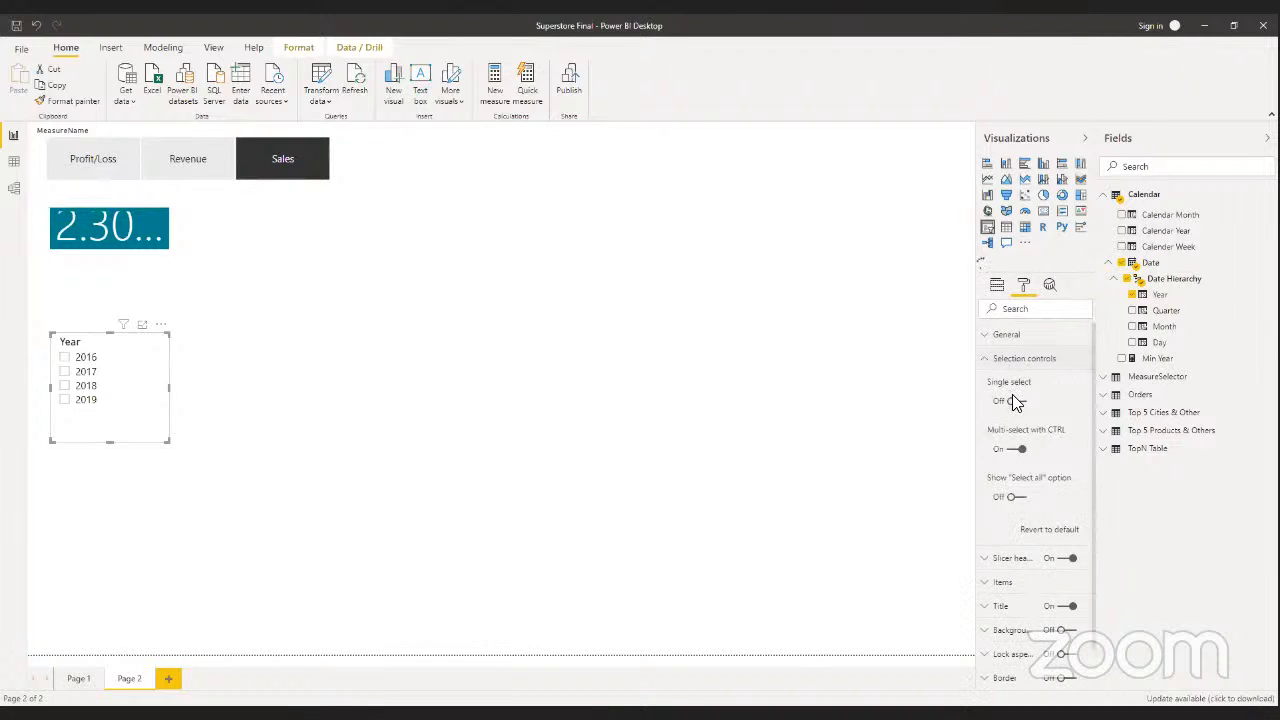
pyautogui.click(1015, 401)
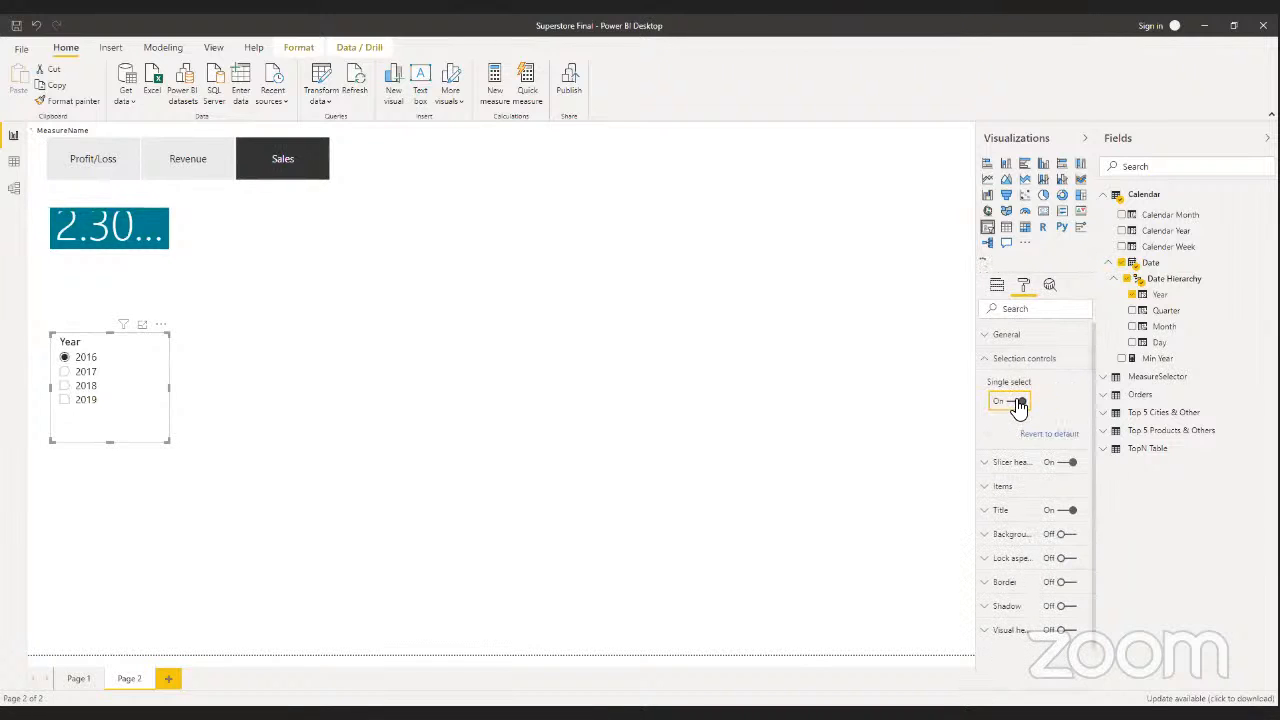
# - Set the Year slicer's orientation to Horizontal and place it beside the MeasureName slicer, resized so all four years fit in one row
pyautogui.click(1005, 337)
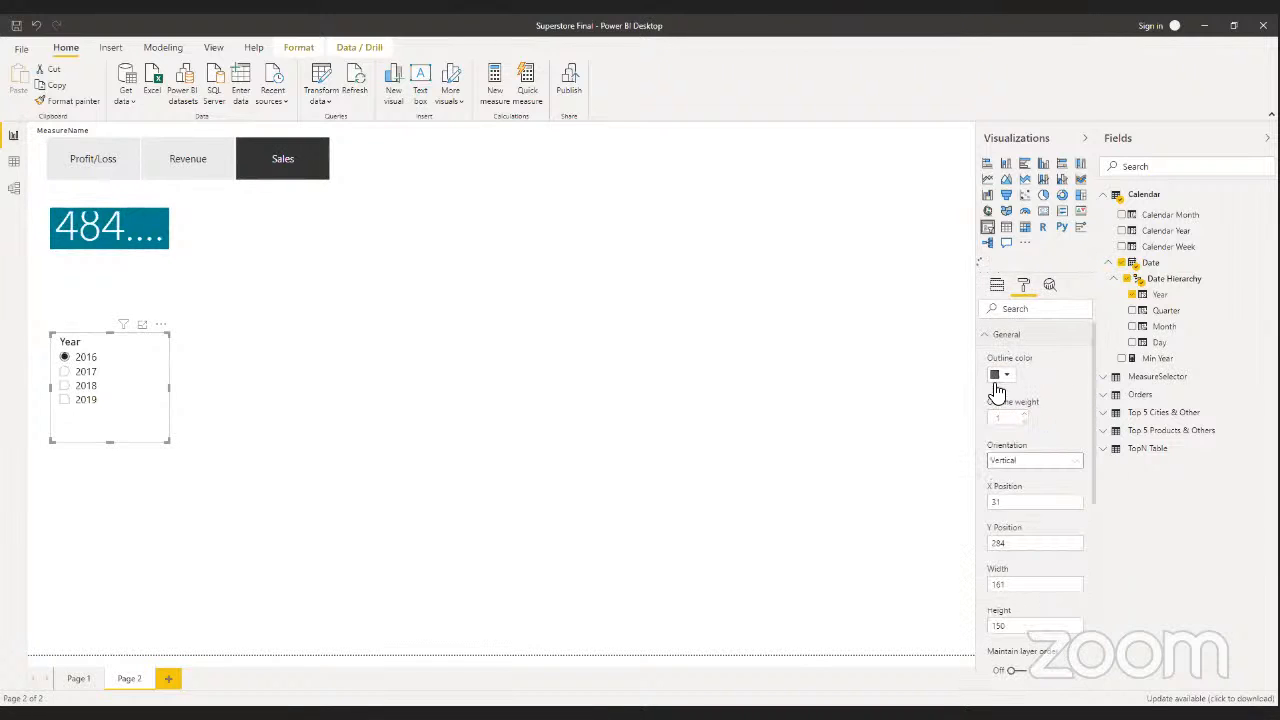
pyautogui.click(1010, 460)
pyautogui.click(1010, 491)
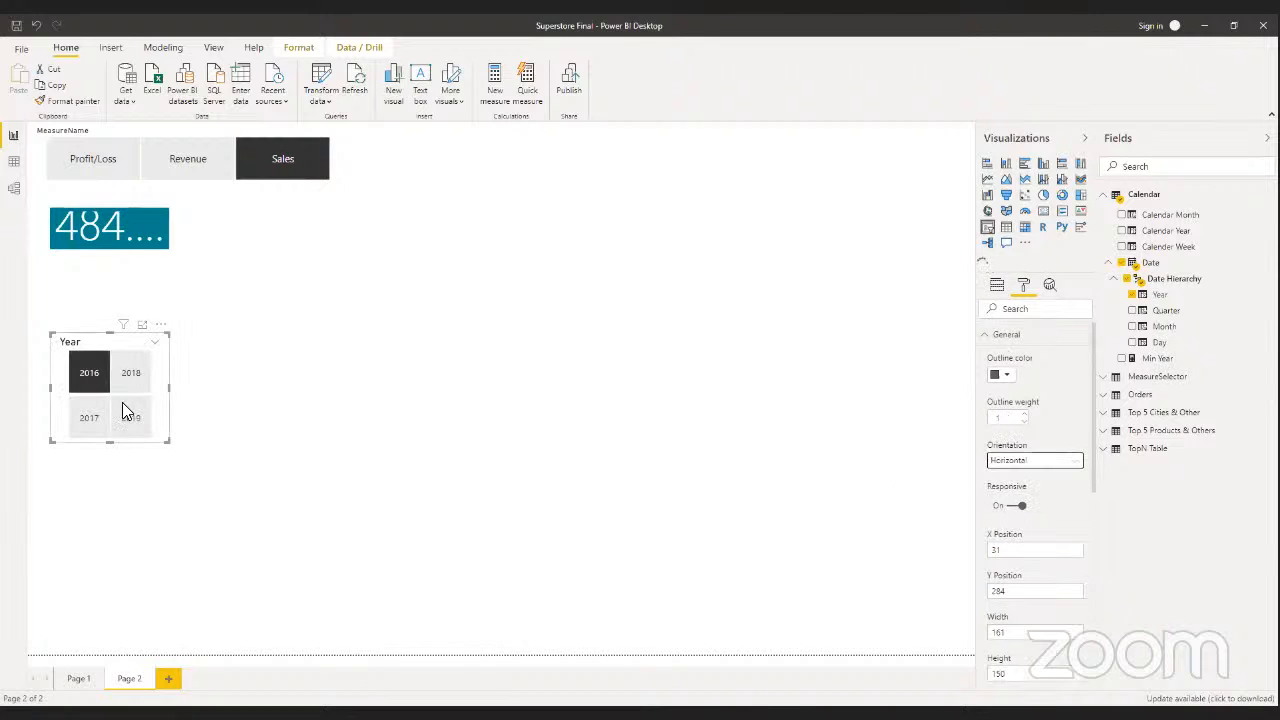
pyautogui.moveTo(88, 343); pyautogui.dragTo(378, 158)
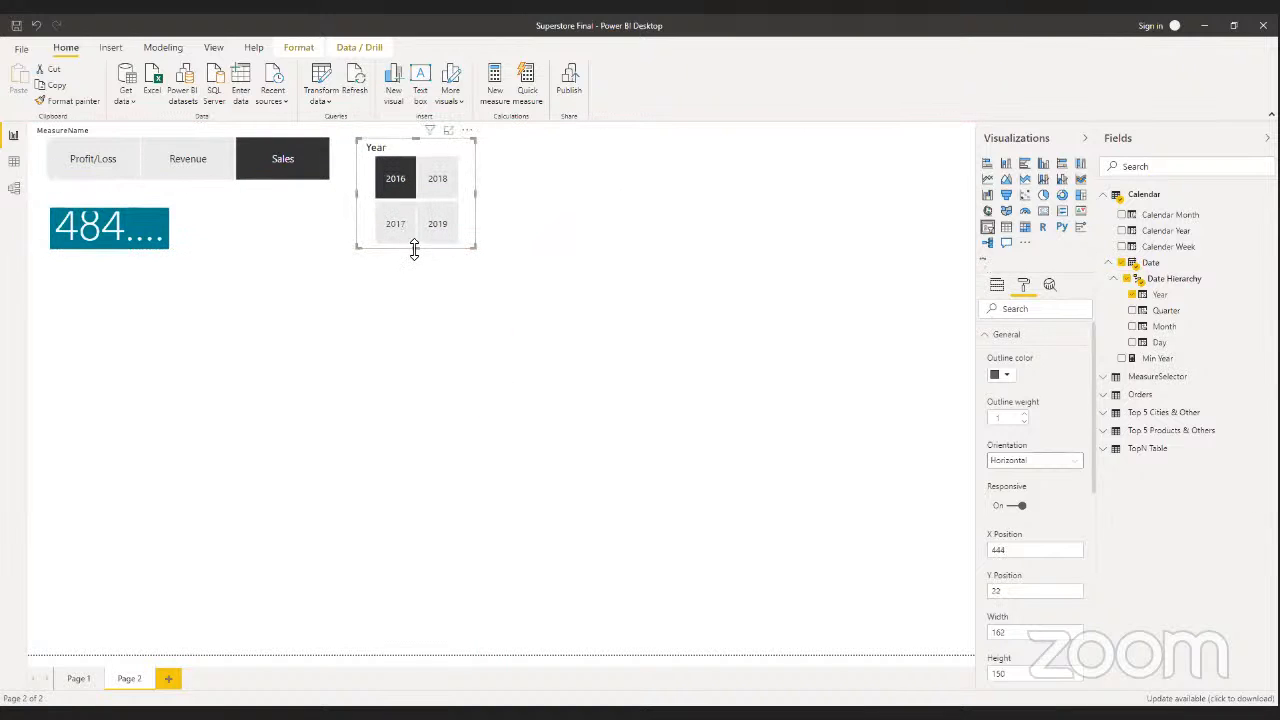
pyautogui.moveTo(414, 250); pyautogui.dragTo(423, 194)
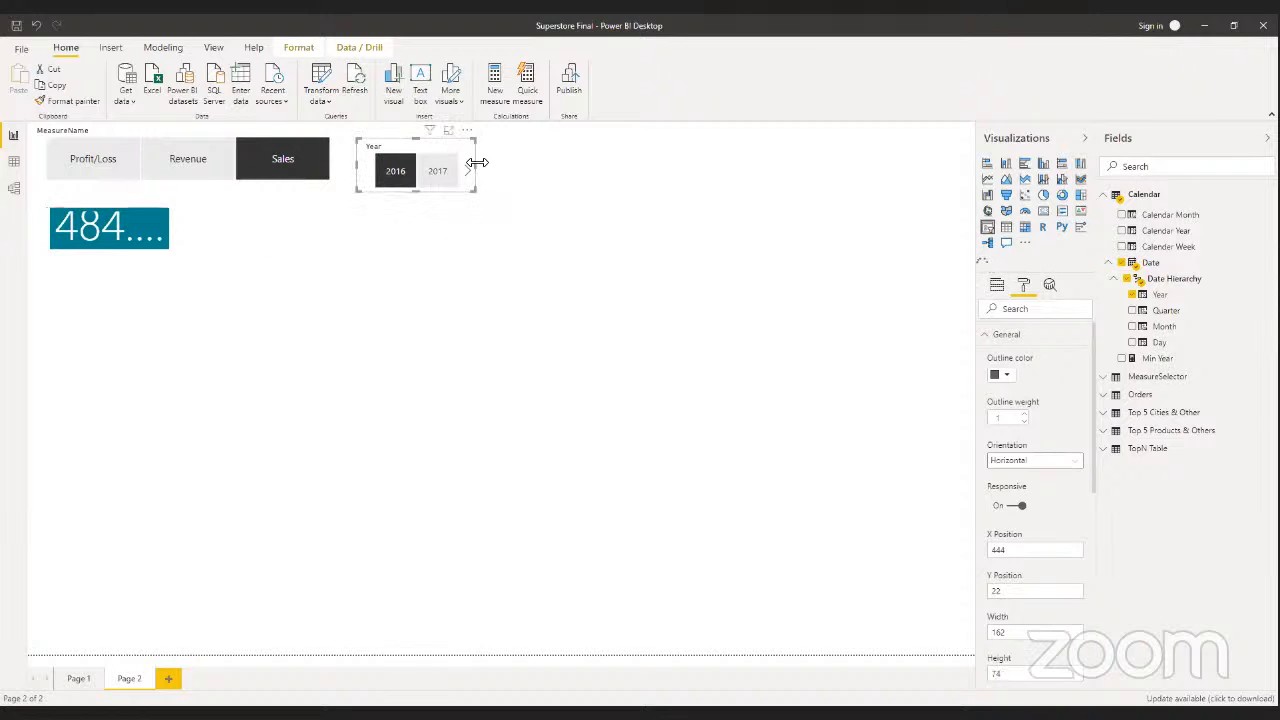
pyautogui.moveTo(477, 162); pyautogui.dragTo(591, 180)
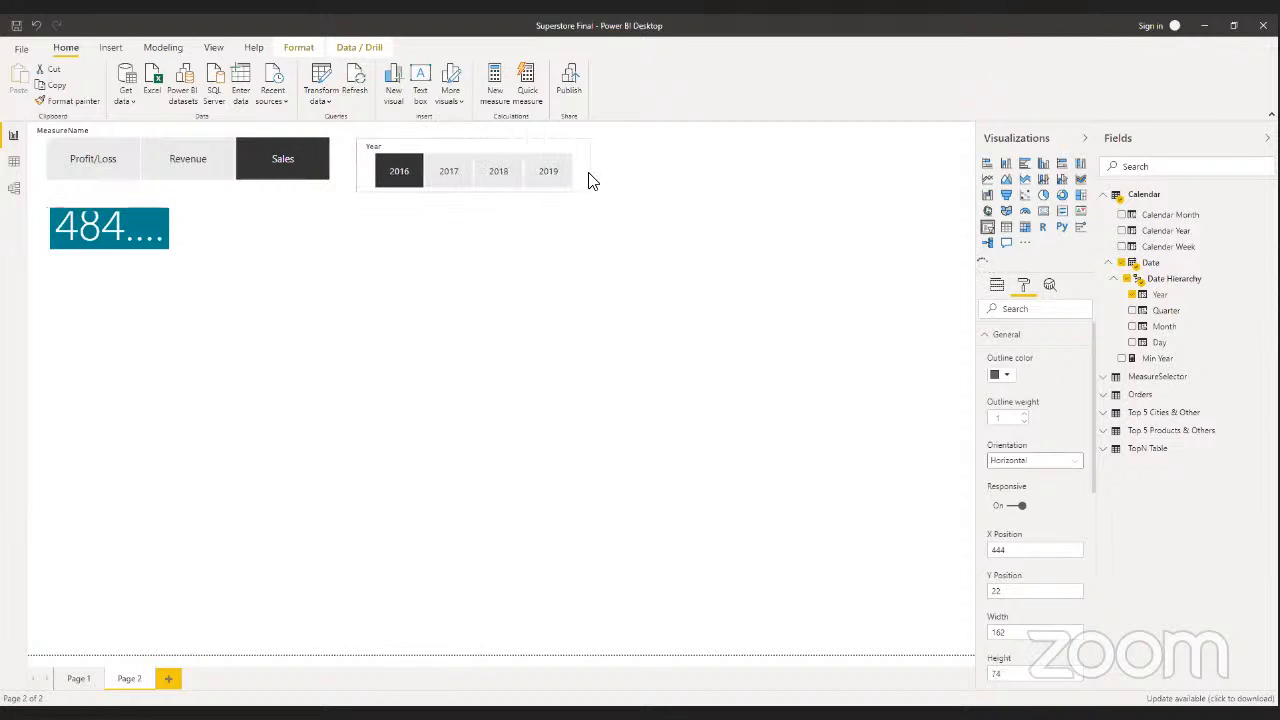
# - Enlarge the SelectedMeasure-Alt card so its full value and label fit
pyautogui.click(146, 228)
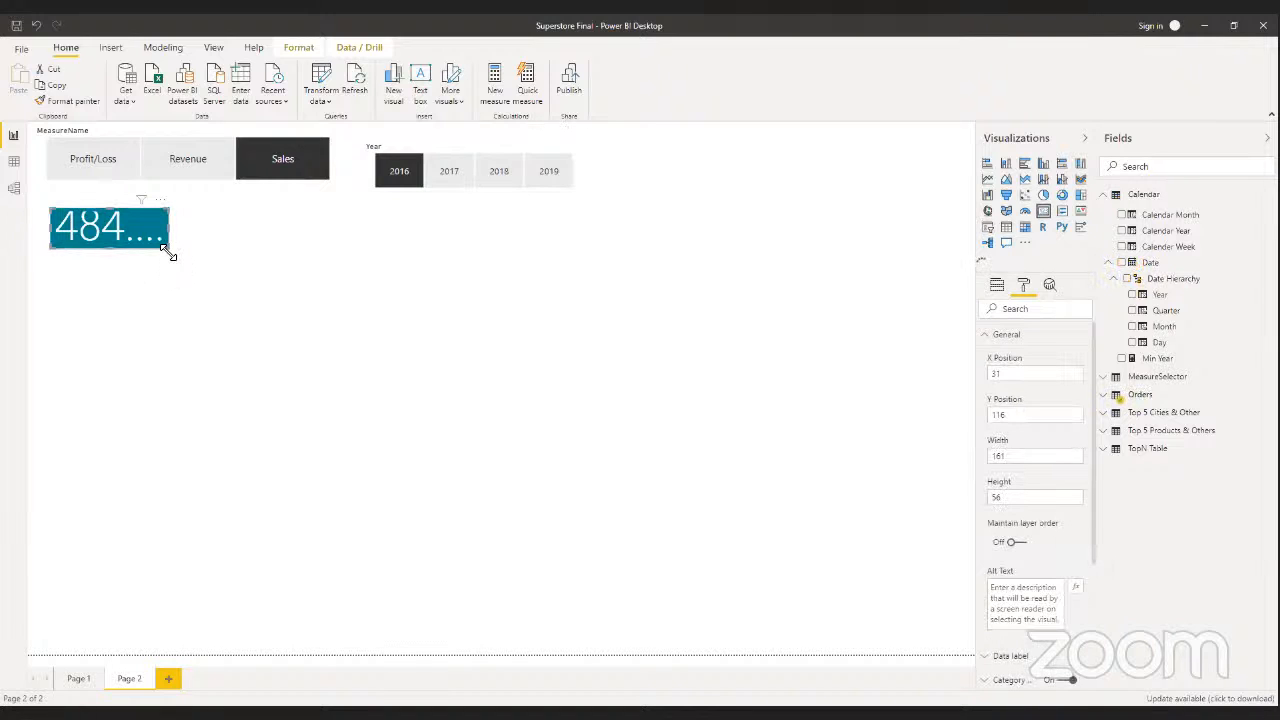
pyautogui.moveTo(170, 255); pyautogui.dragTo(226, 300)
pyautogui.click(534, 289)
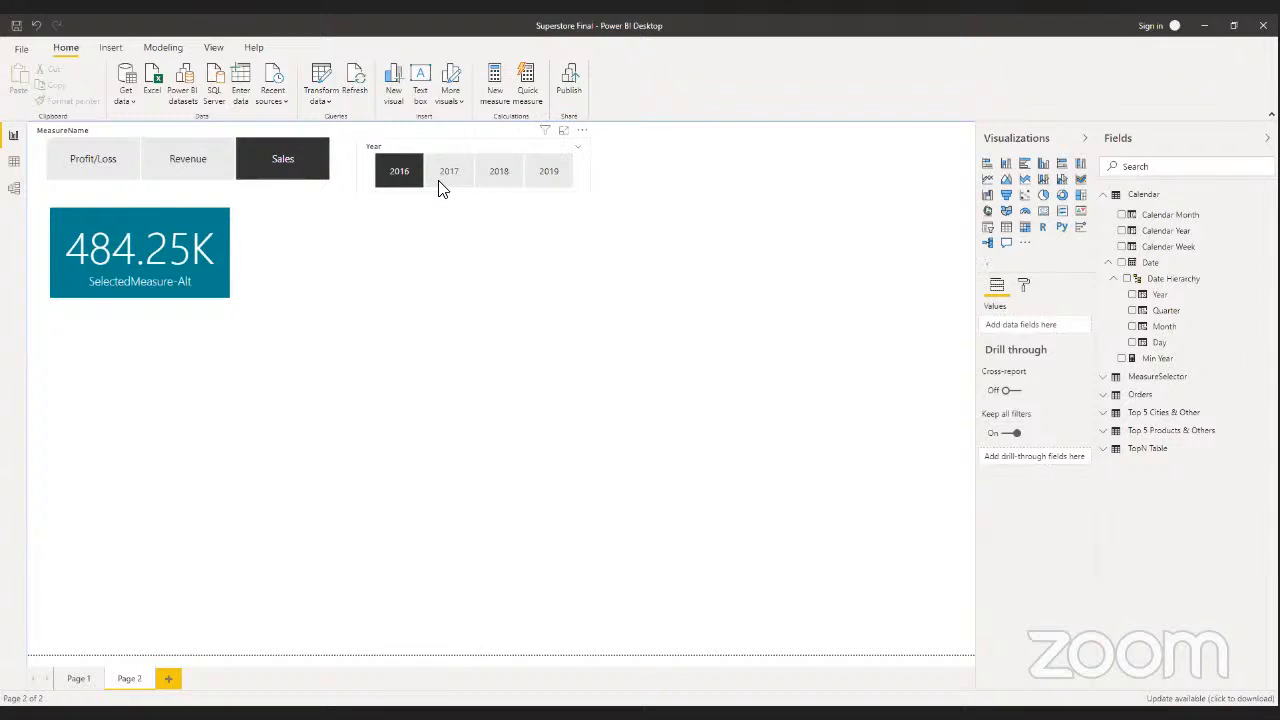
# - Test the Year slicer by selecting 2017 and 2018, leaving 2019 selected
pyautogui.click(446, 172)
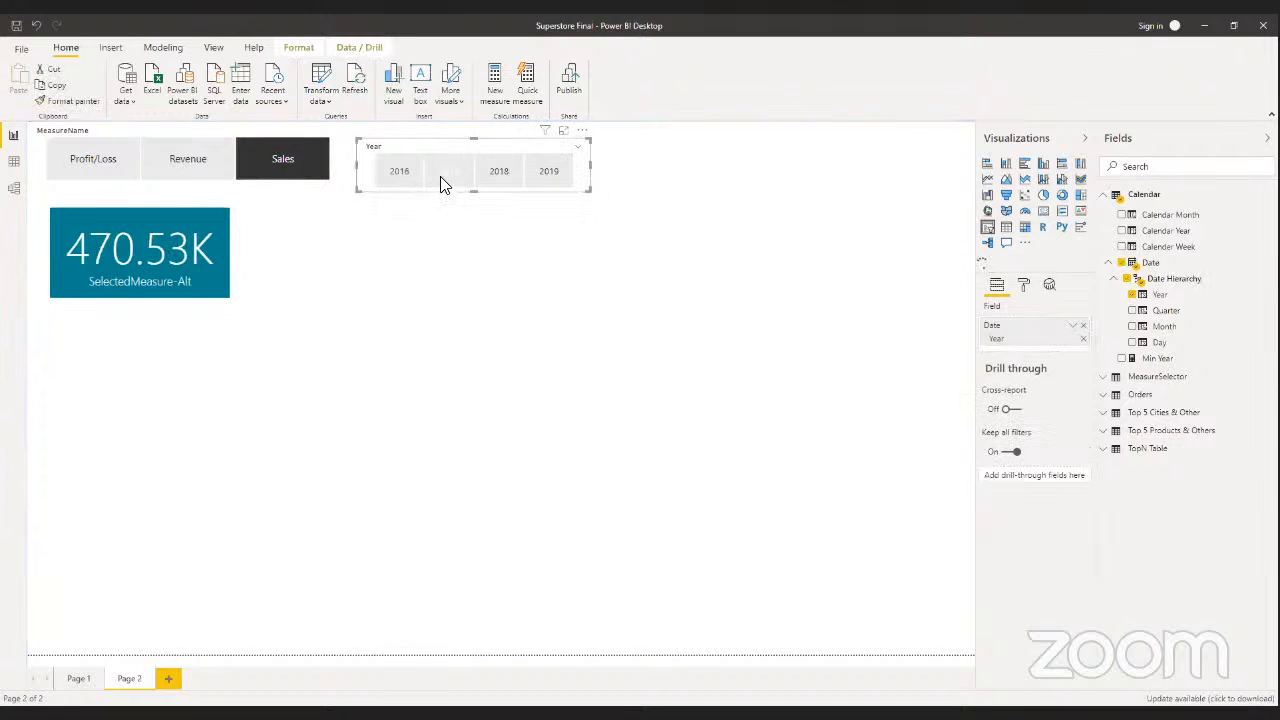
pyautogui.click(502, 184)
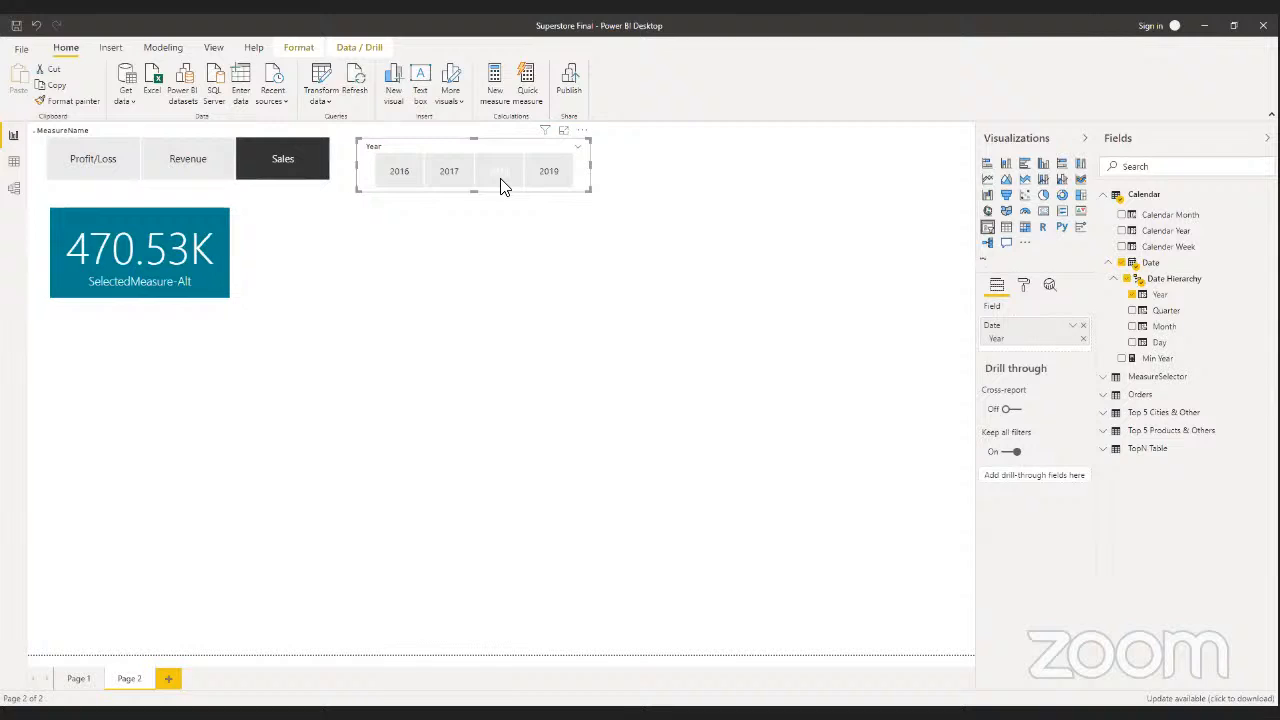
pyautogui.click(553, 175)
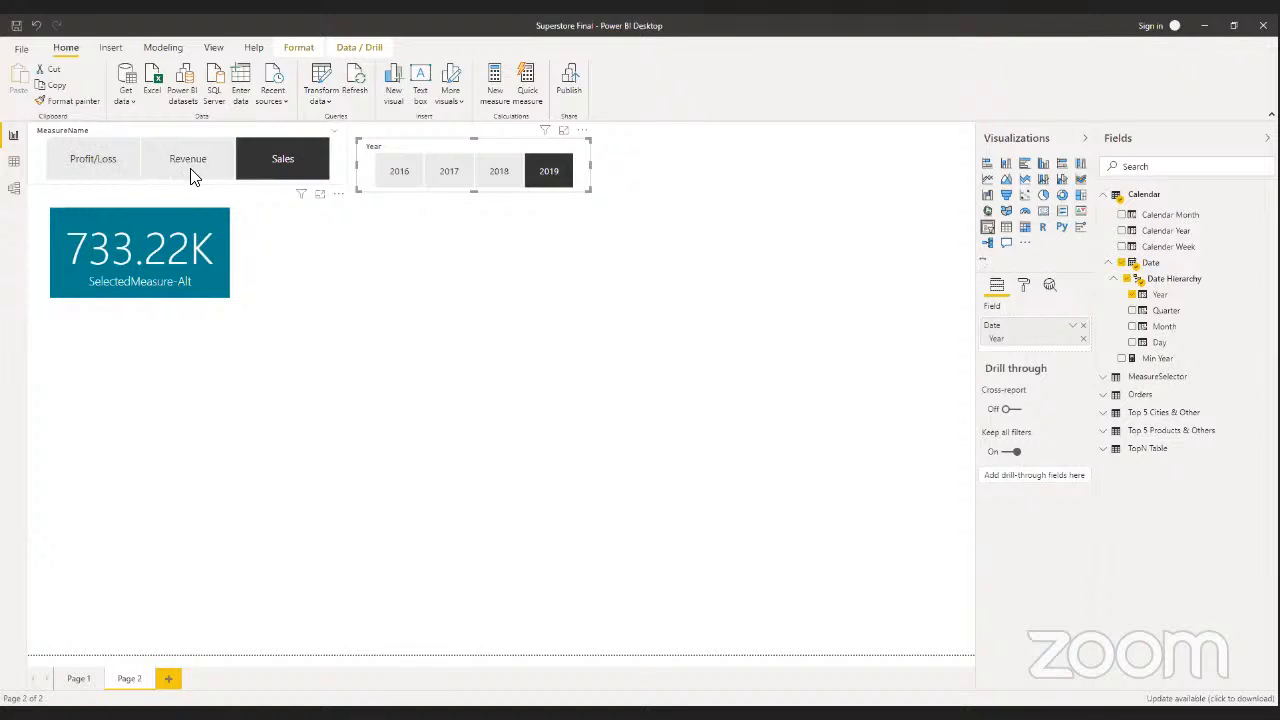
pyautogui.click(534, 330)
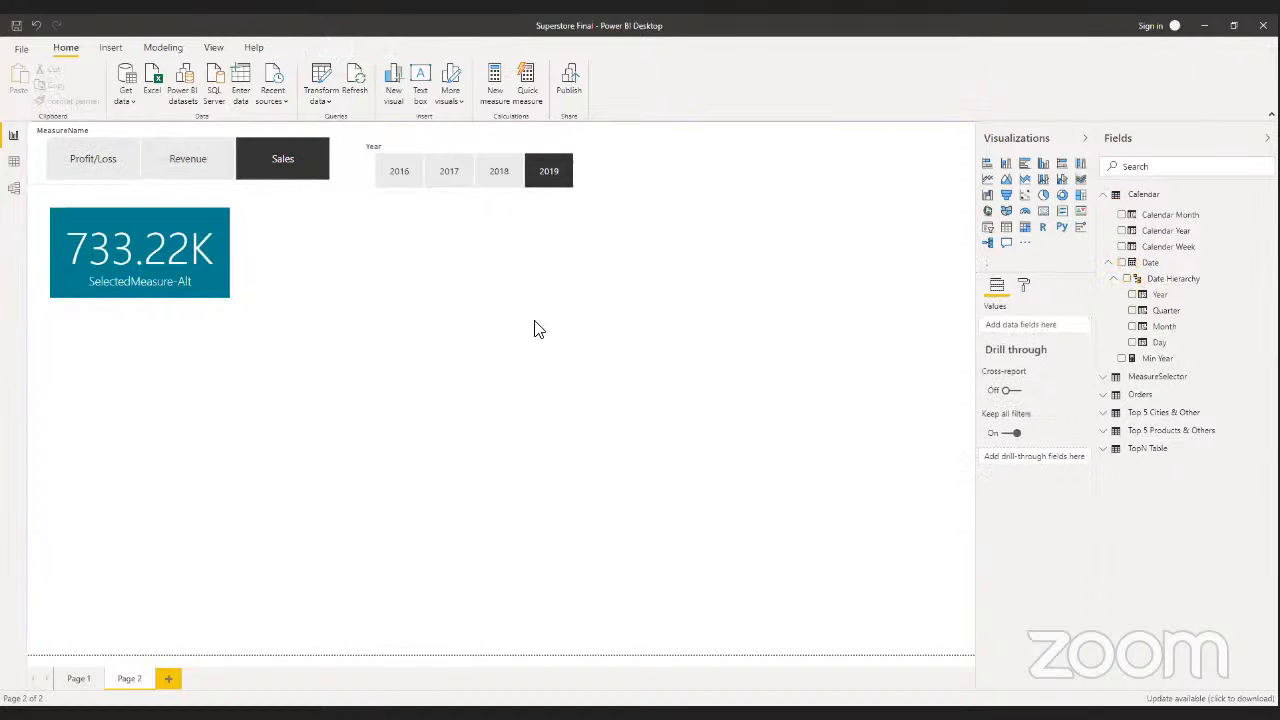
# - Add a clustered column chart of Revenue from Orders below the Year slicer, with the Calendar table's Year on the axis
pyautogui.click(1104, 196)
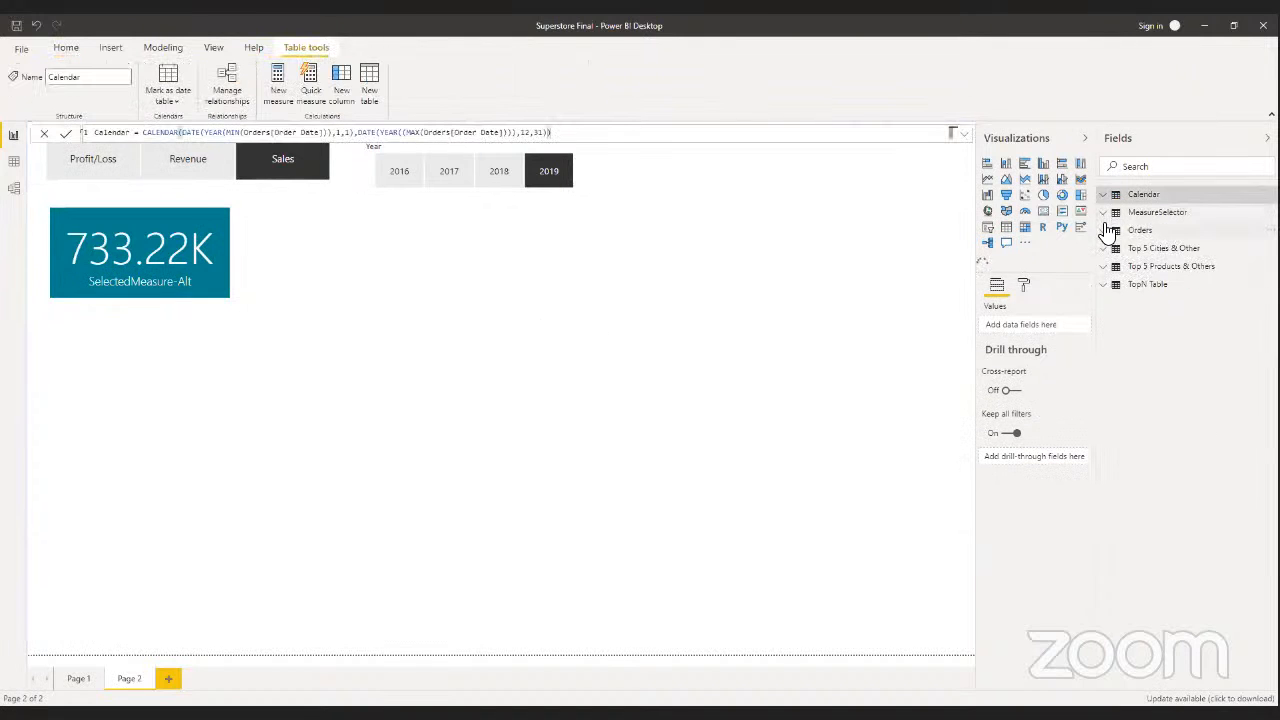
pyautogui.click(1106, 232)
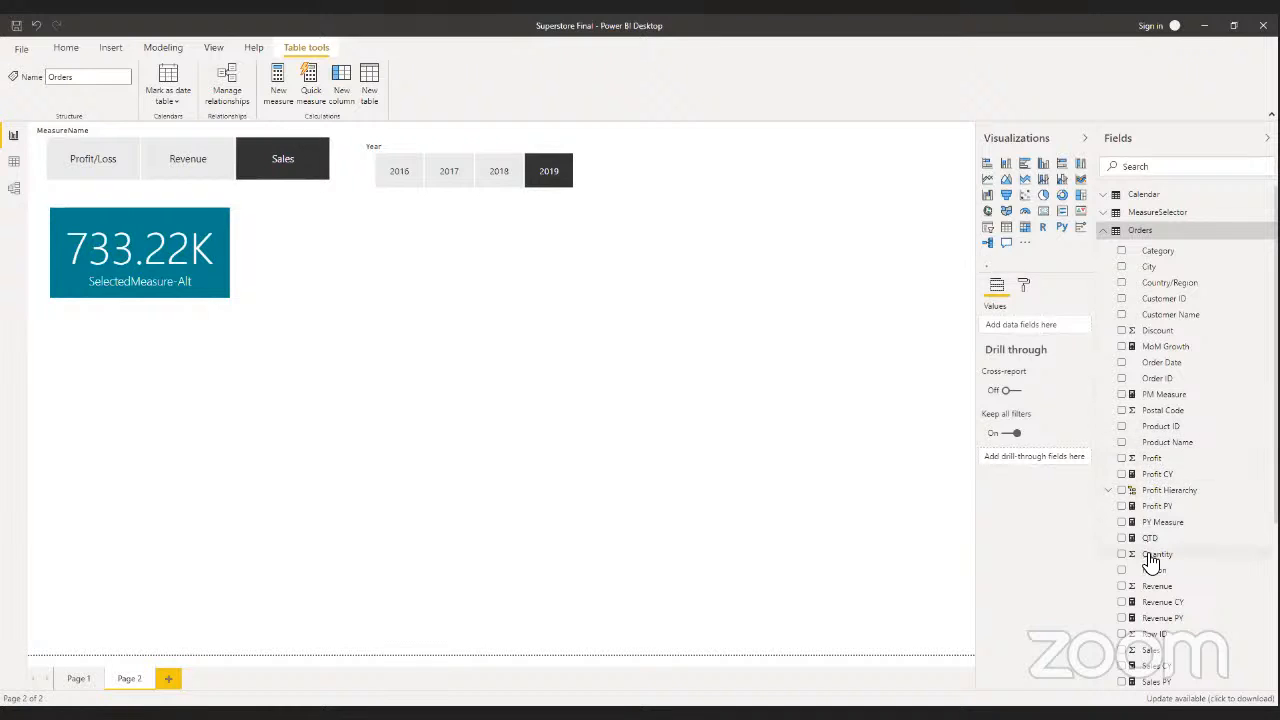
pyautogui.moveTo(1001, 547); pyautogui.dragTo(420, 283)
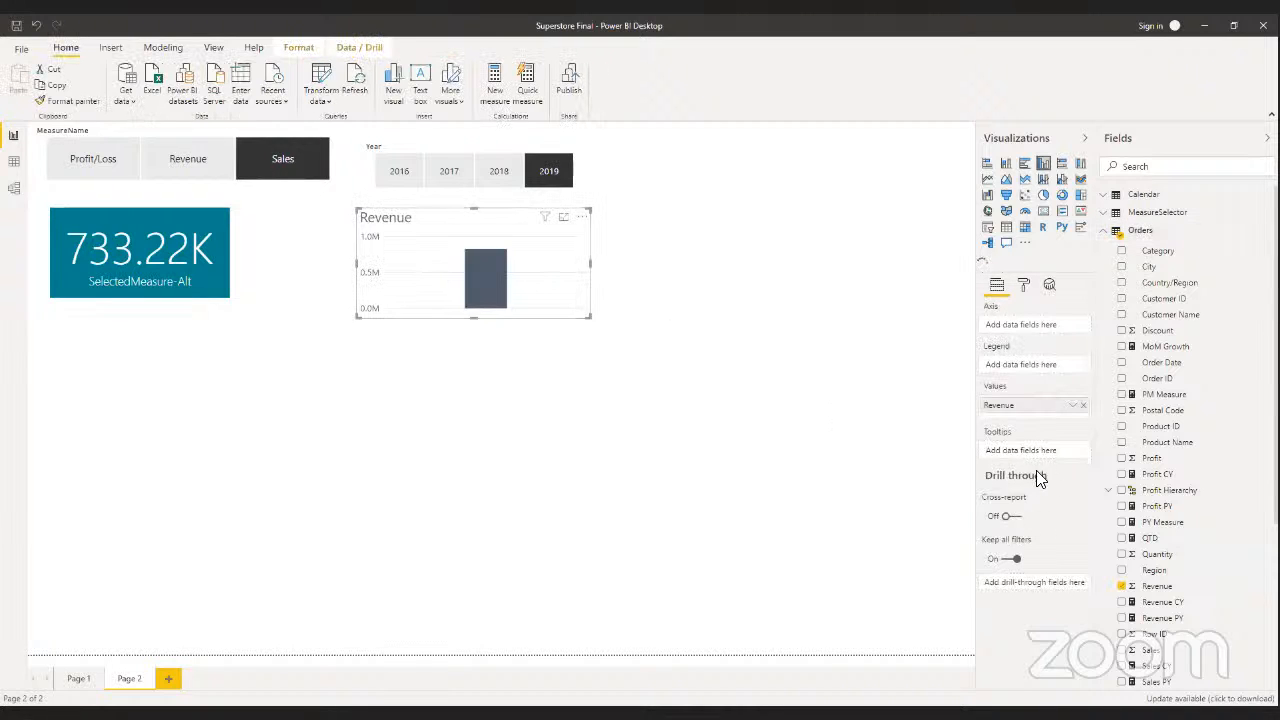
pyautogui.click(1106, 197)
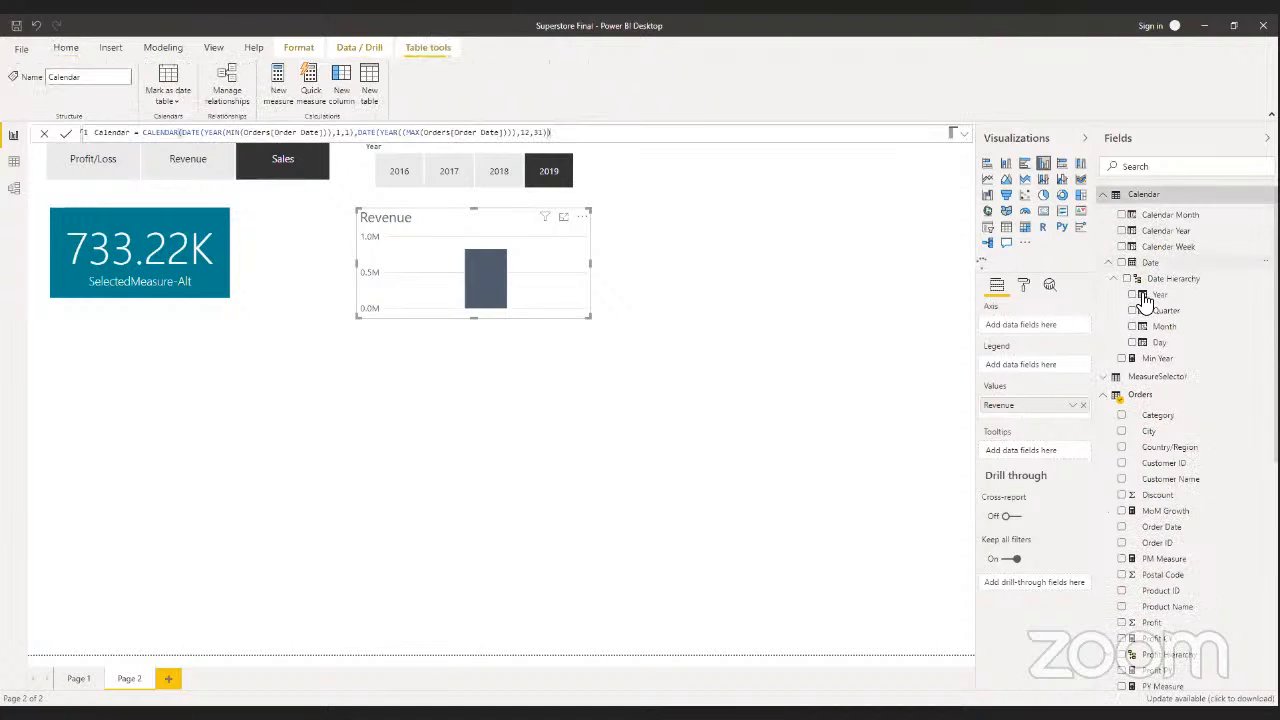
pyautogui.moveTo(1146, 304); pyautogui.dragTo(1018, 328)
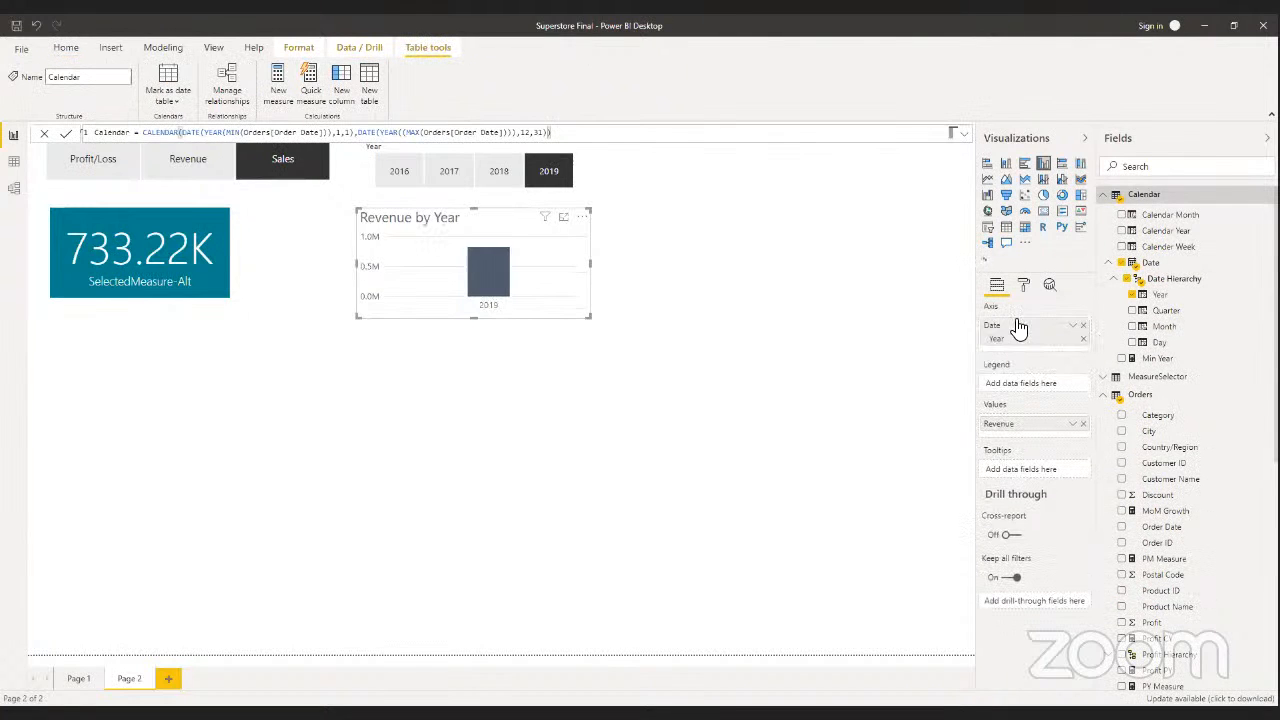
# - Examine the Revenue CY and Revenue PY formulas and add Revenue PY to the column chart's values
pyautogui.click(1106, 197)
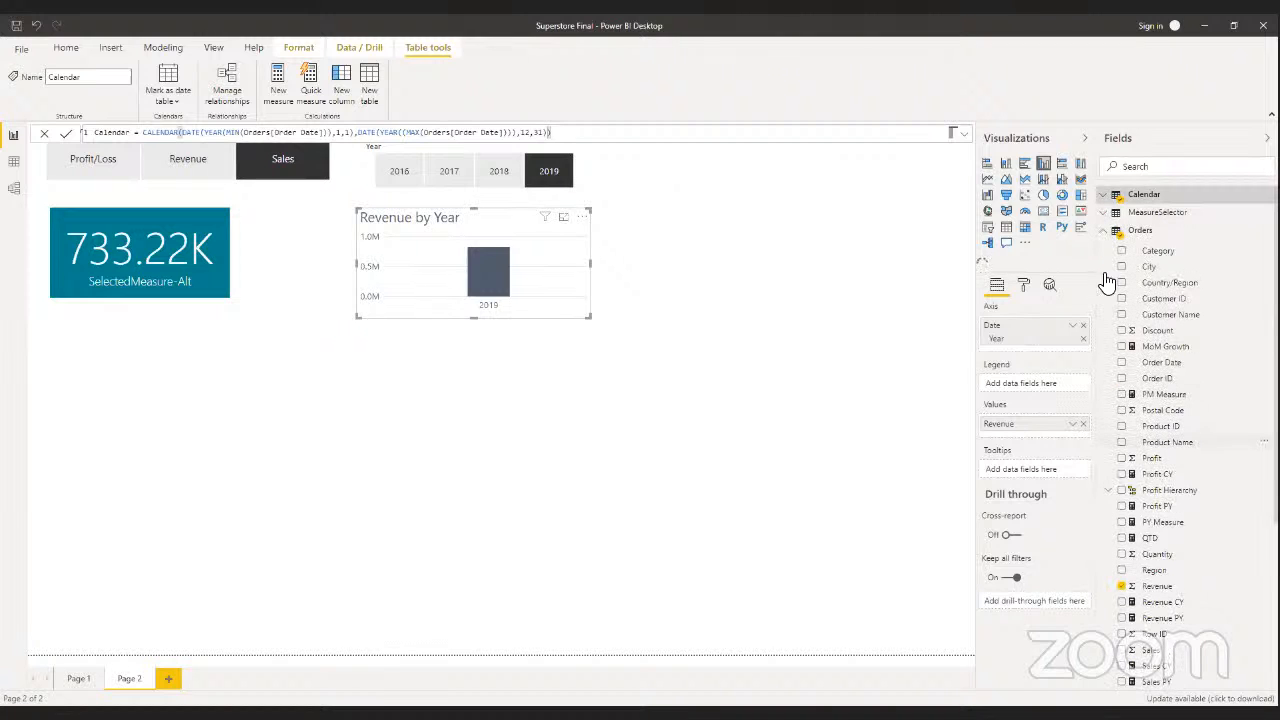
pyautogui.click(1163, 603)
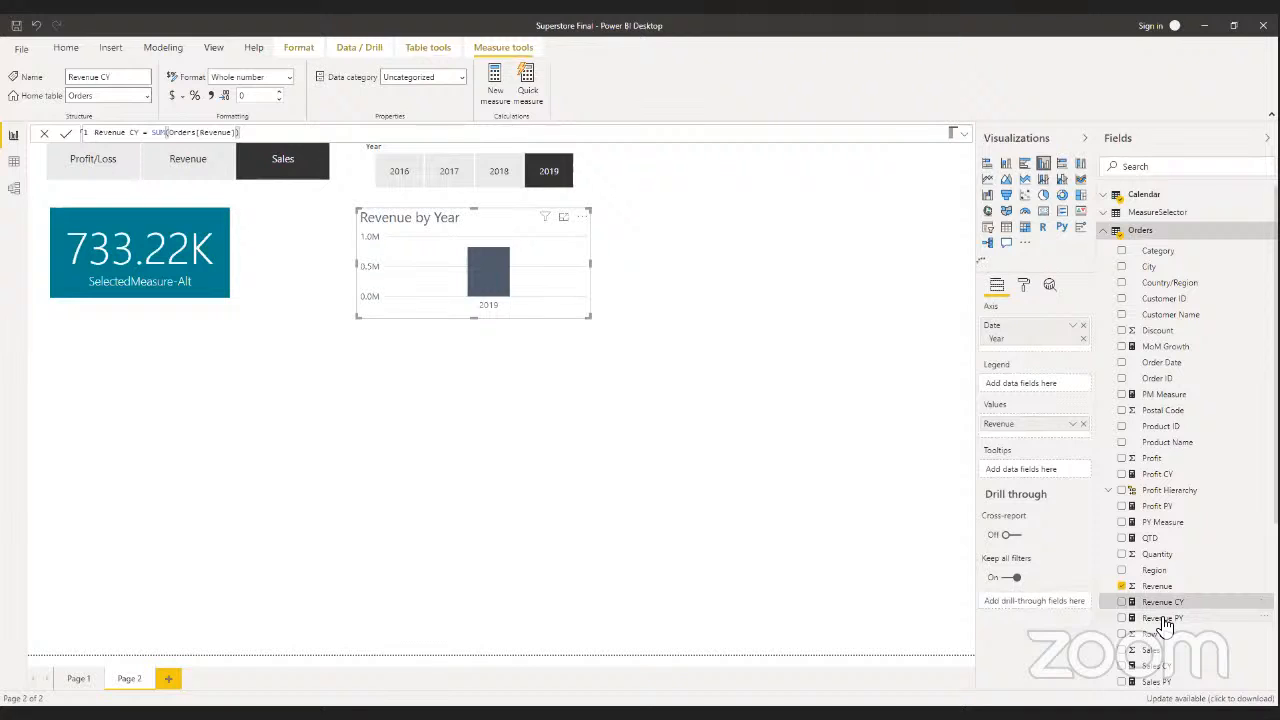
pyautogui.click(1163, 619)
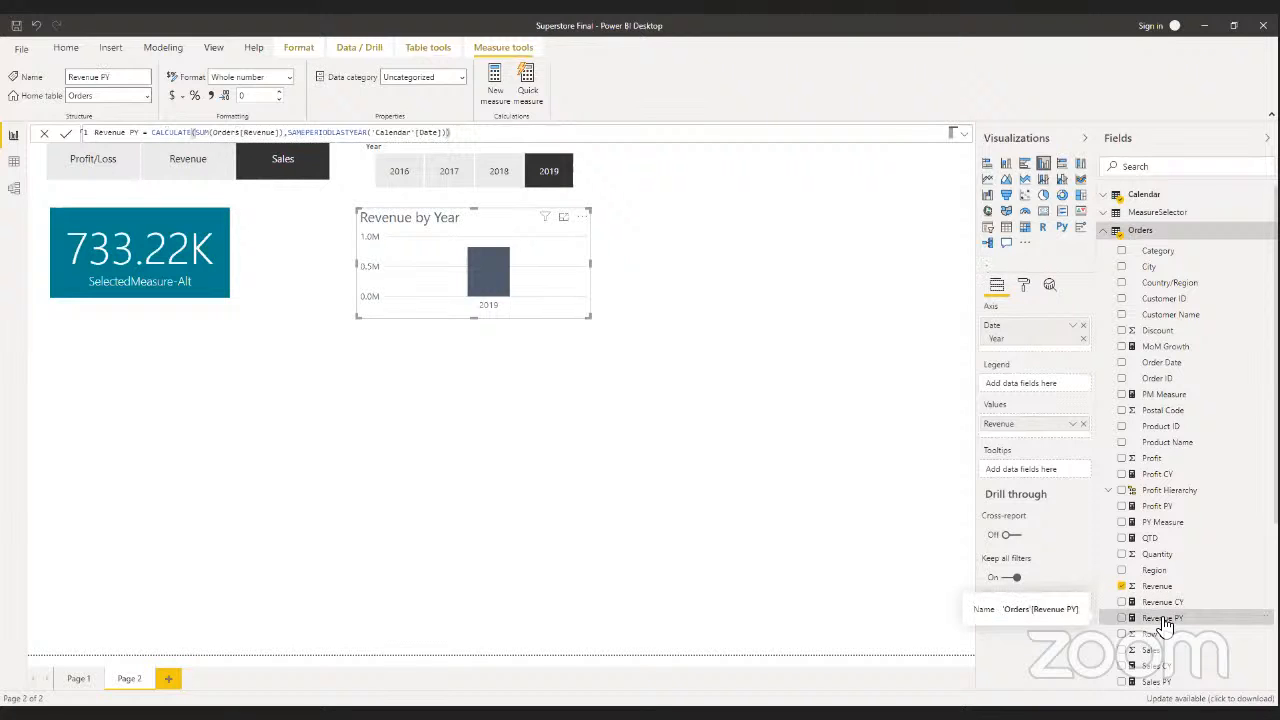
pyautogui.moveTo(1163, 621); pyautogui.dragTo(1008, 440)
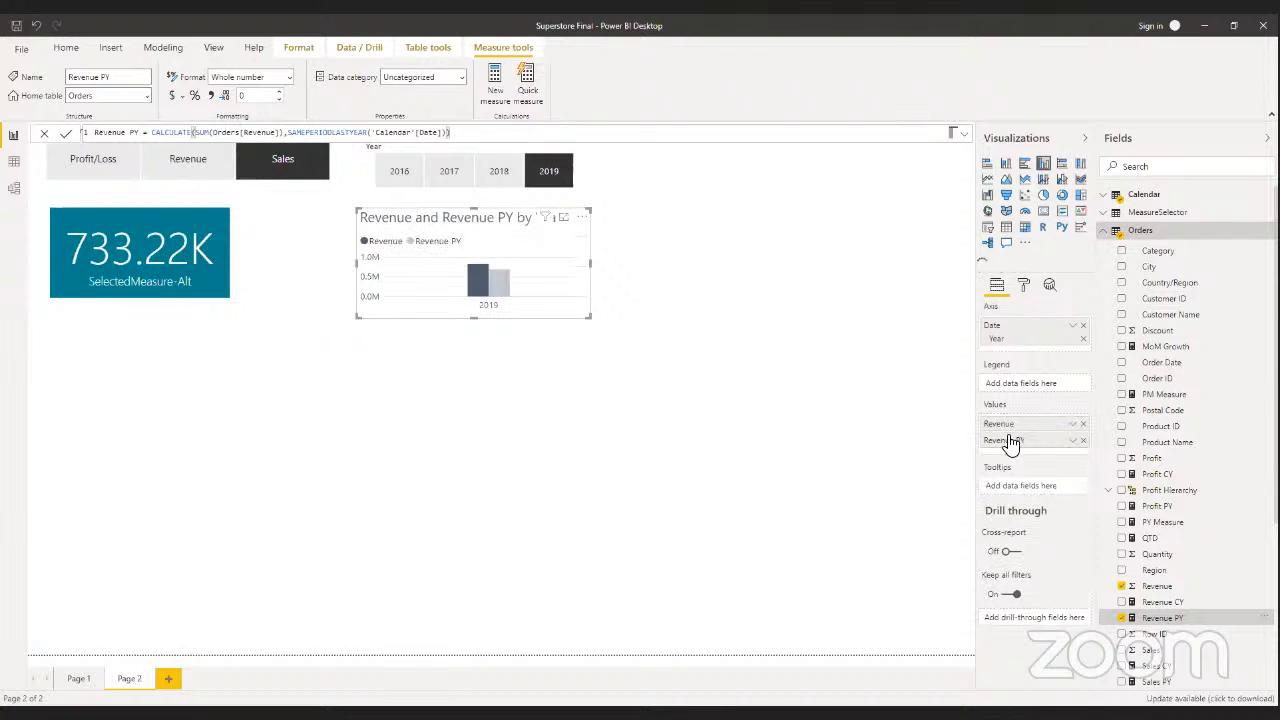
# - Examine the SelectedMeasure formula and remove the Revenue and Revenue PY column chart
pyautogui.moveTo(500, 276)
pyautogui.scroll(-5, 1205, 608)
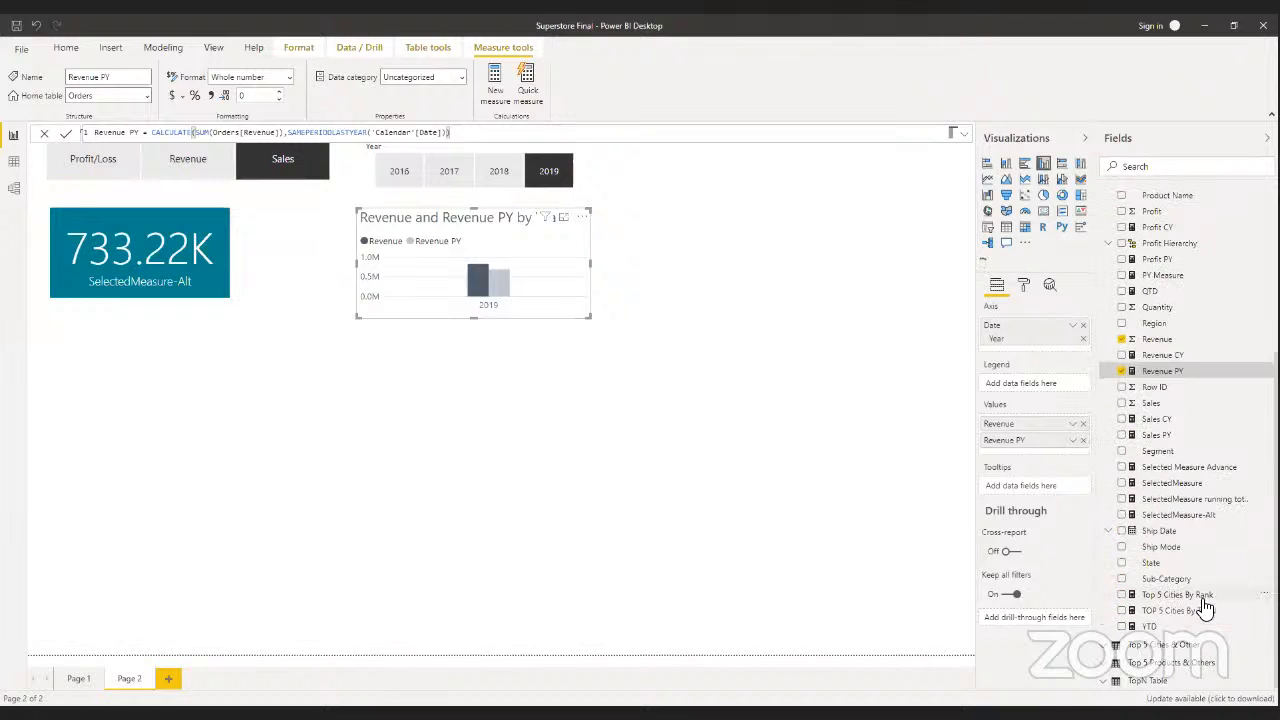
pyautogui.click(1150, 485)
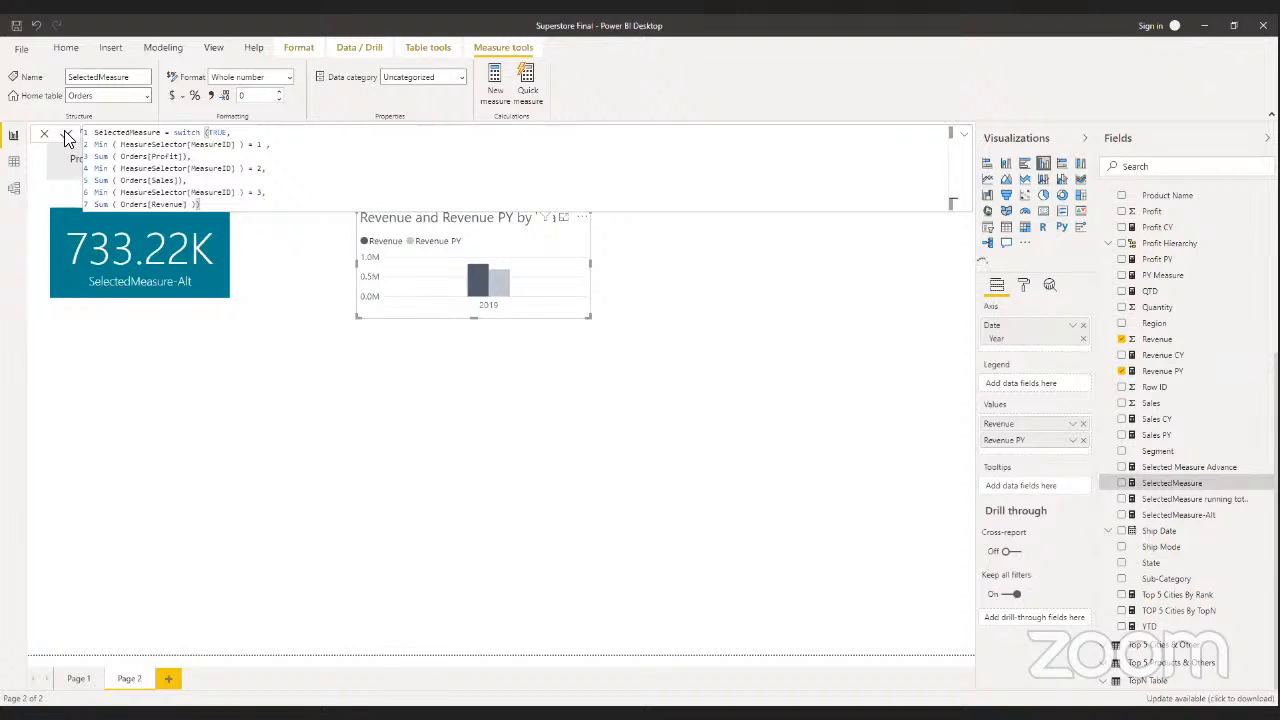
pyautogui.click(584, 218)
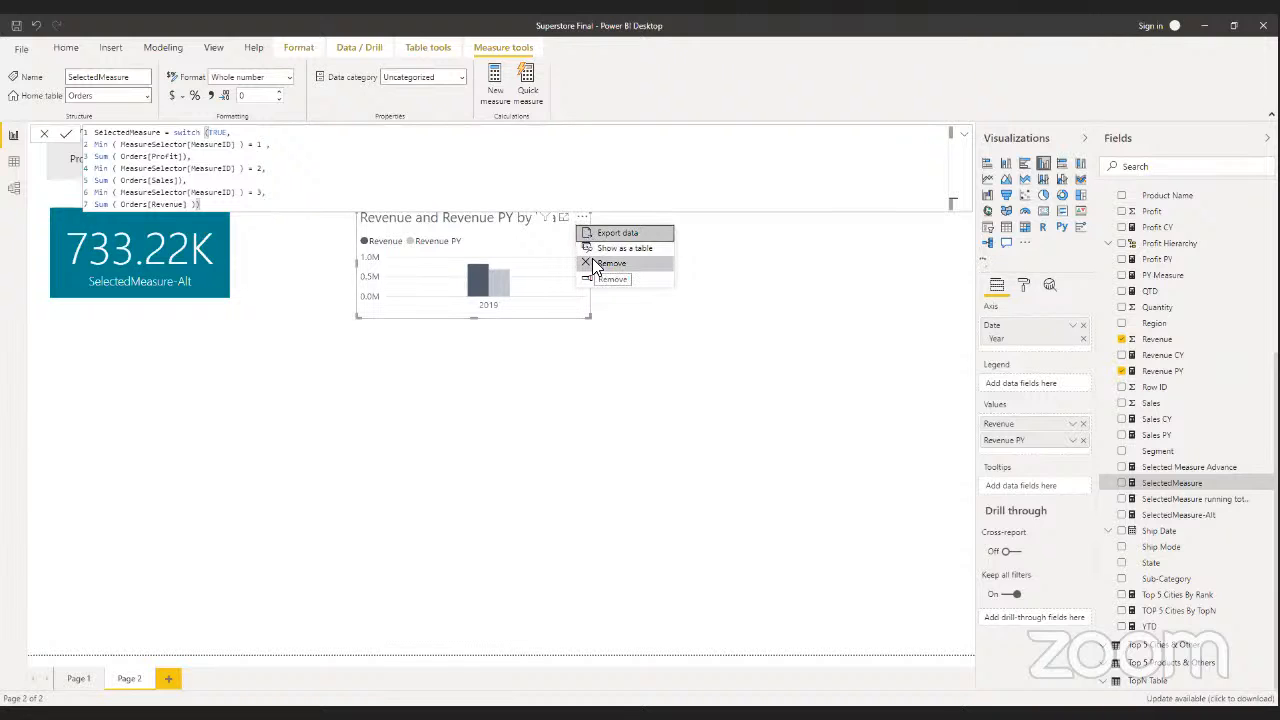
pyautogui.click(600, 264)
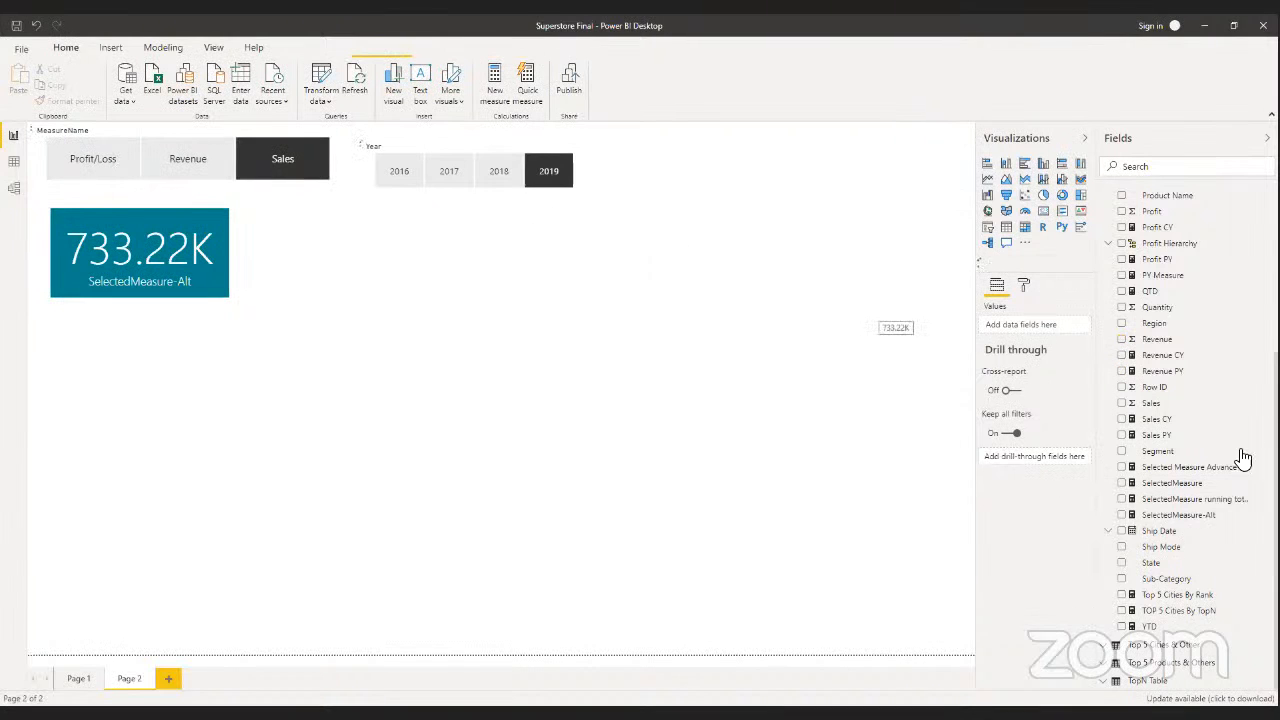
# - Examine the PY Measure formula in the Orders table and remove the SelectedMeasure-Alt card from the page
pyautogui.scroll(5, 1200, 455)
pyautogui.scroll(-5, 1173, 572)
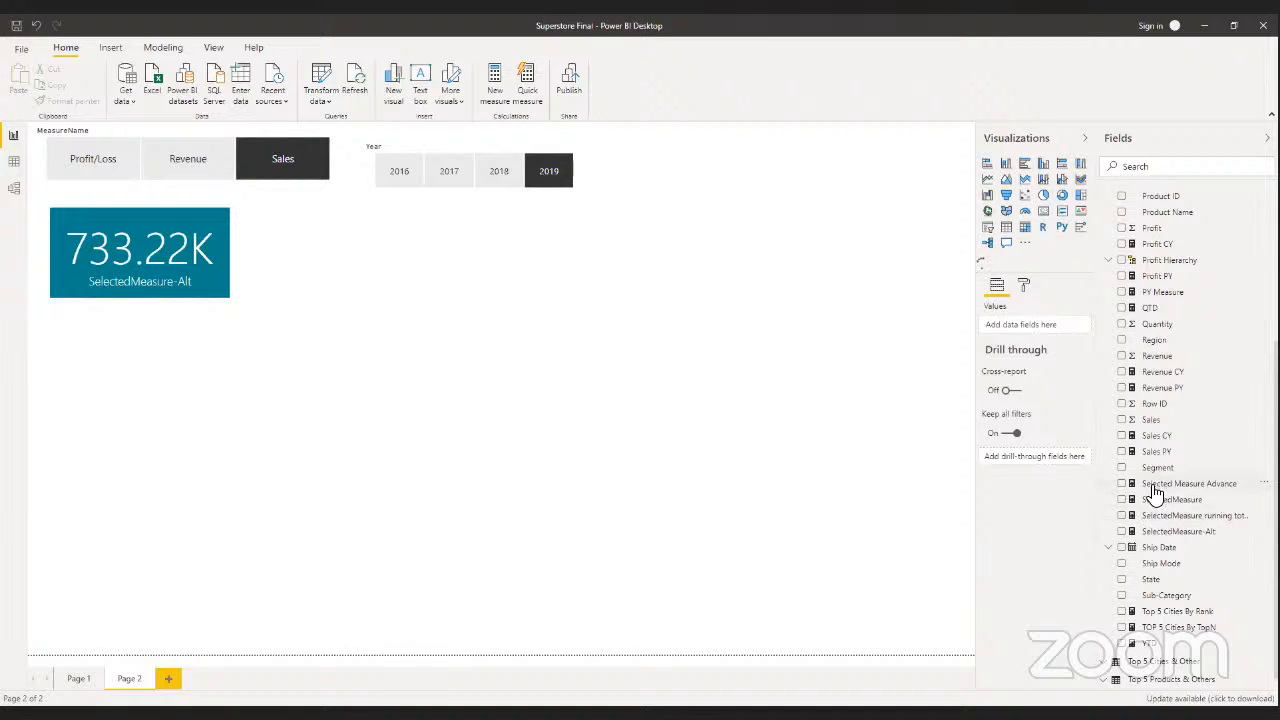
pyautogui.click(1154, 298)
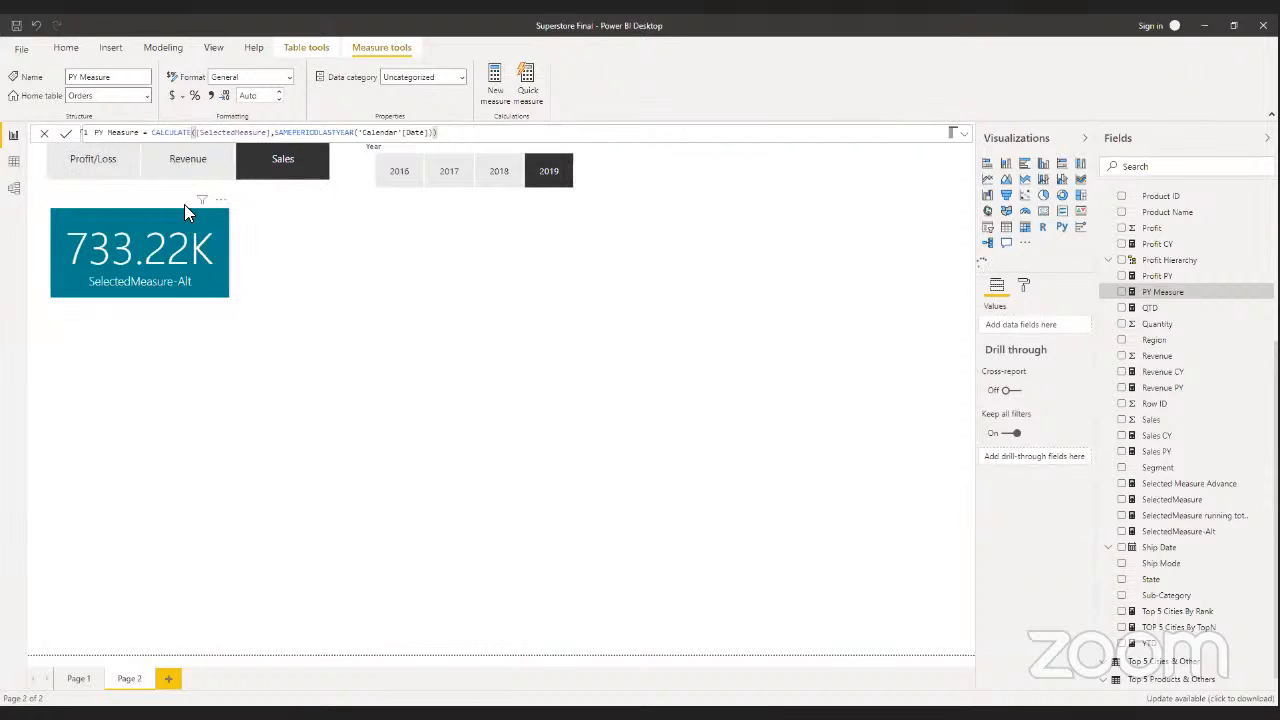
pyautogui.click(222, 200)
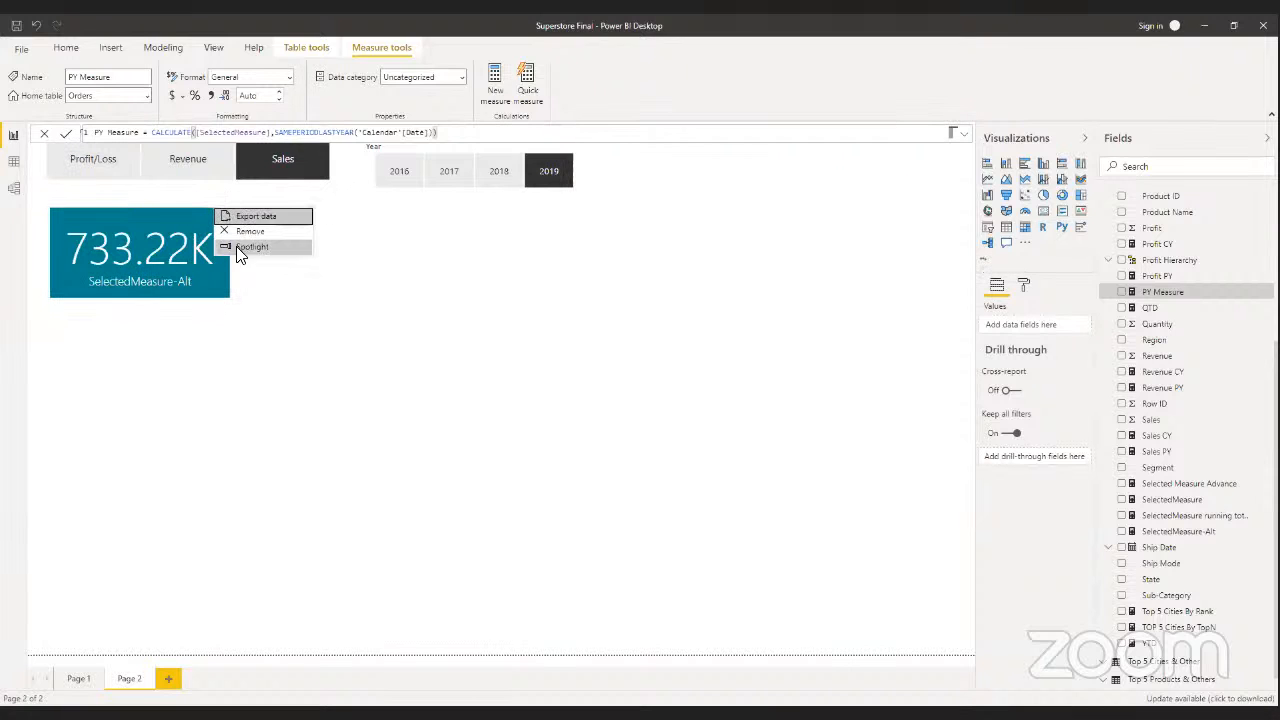
pyautogui.click(236, 236)
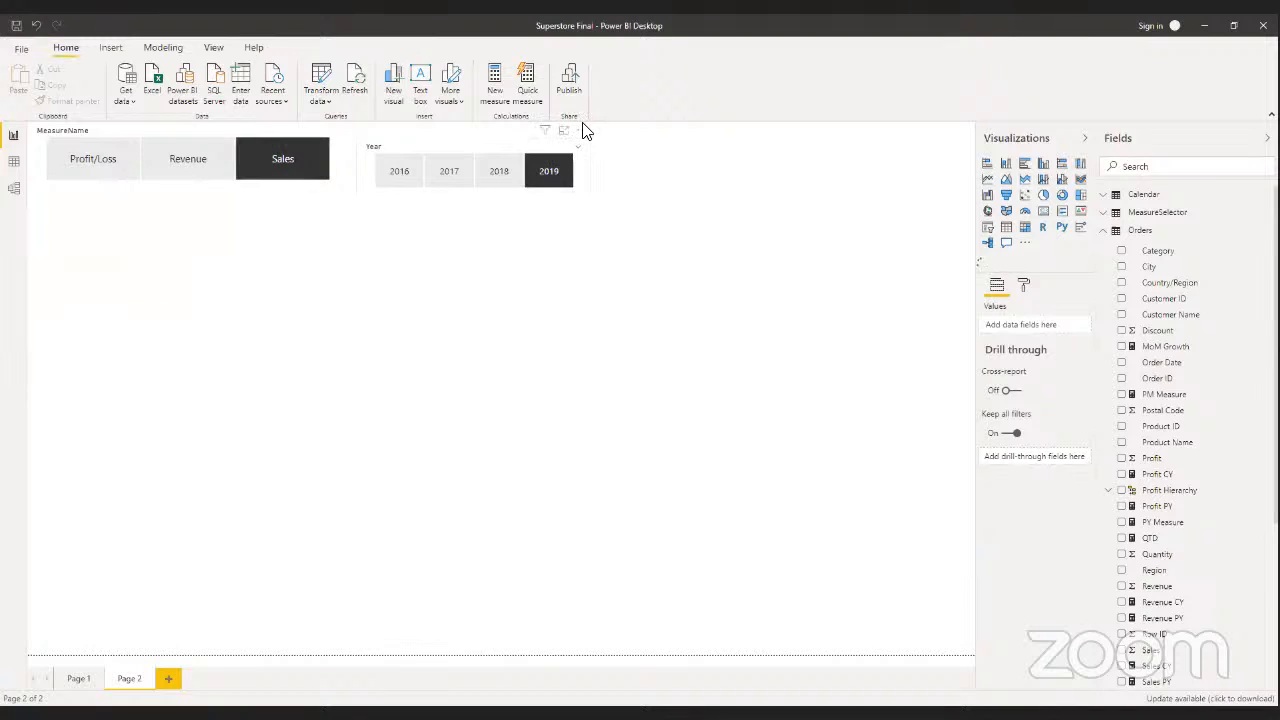
# - Shrink the MeasureName slicer and place a compact Year slicer directly beneath it, at about the same width
pyautogui.click(254, 134)
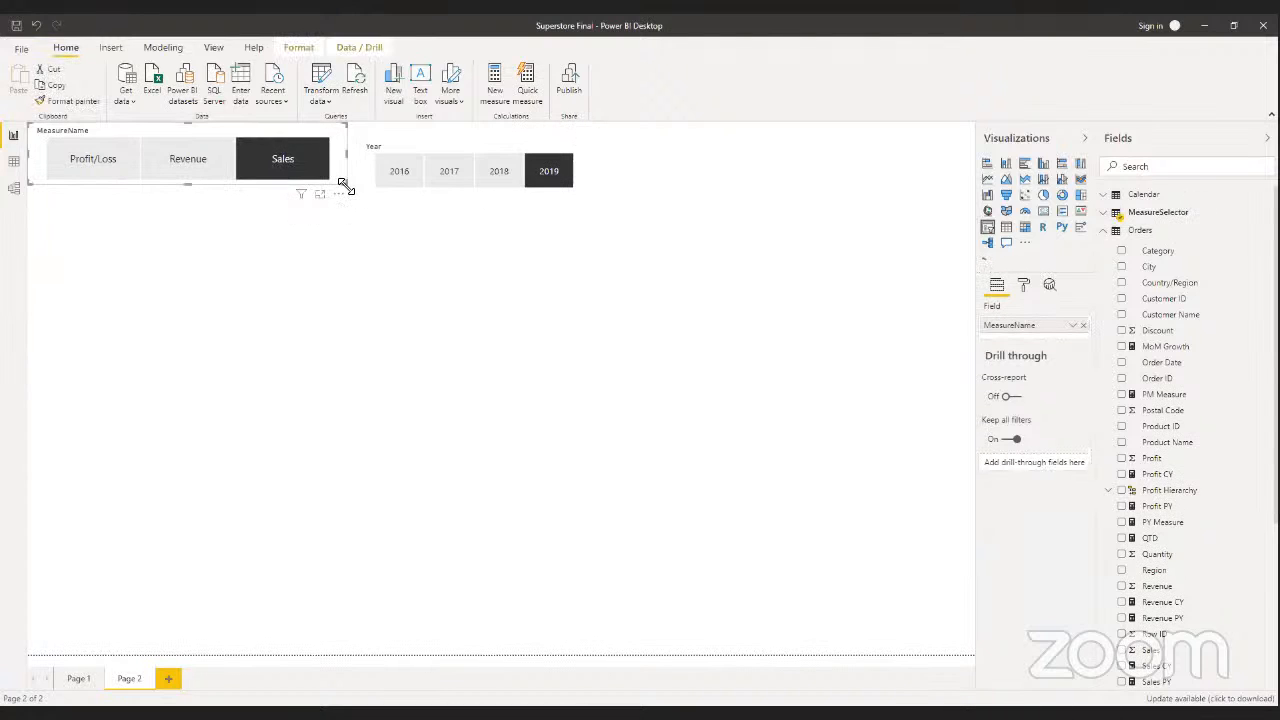
pyautogui.moveTo(345, 186); pyautogui.dragTo(258, 168)
pyautogui.moveTo(402, 150); pyautogui.dragTo(62, 200)
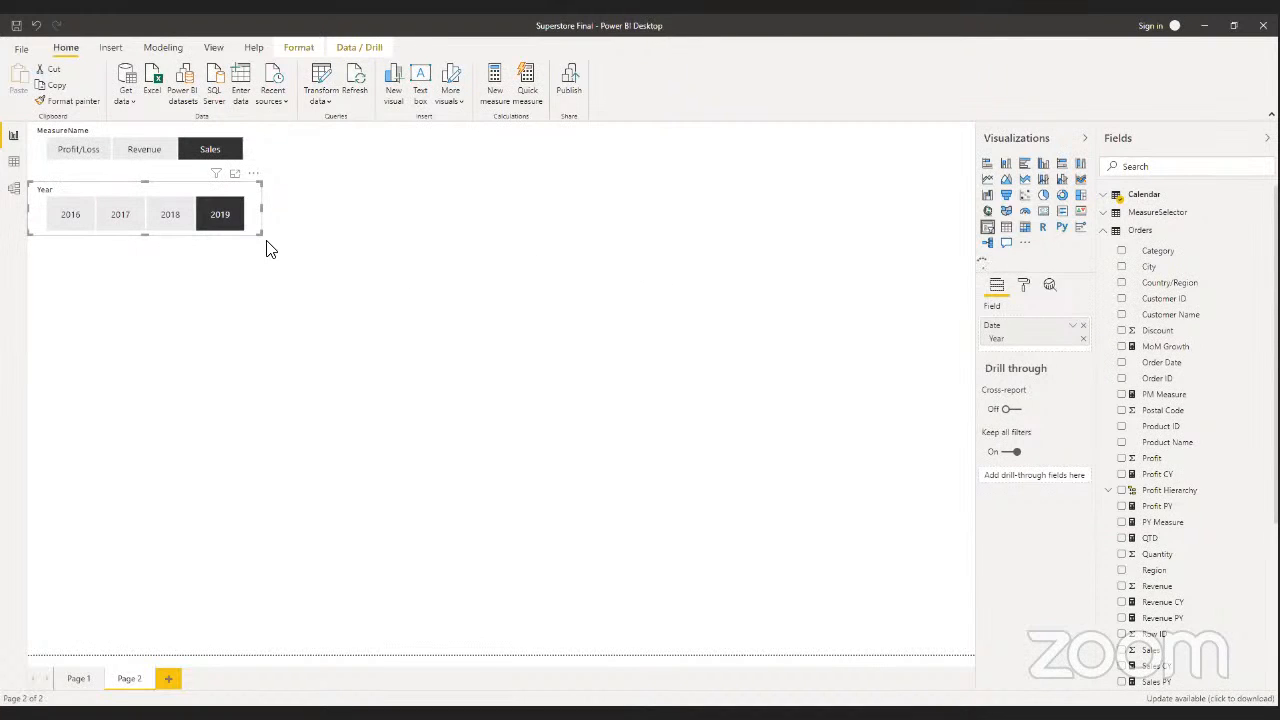
pyautogui.moveTo(260, 230); pyautogui.dragTo(246, 209)
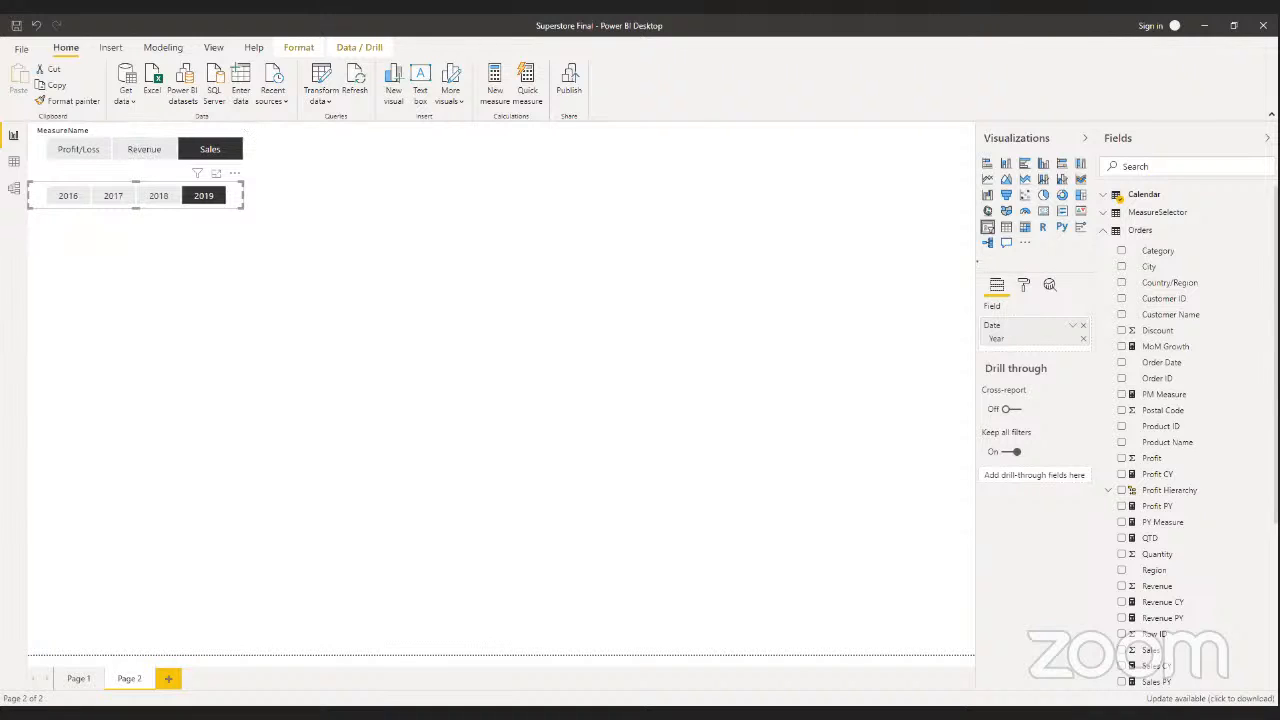
# - Show the report filters and add Year from the Calendar table's Date Hierarchy as a filter on this page
pyautogui.click(1112, 195)
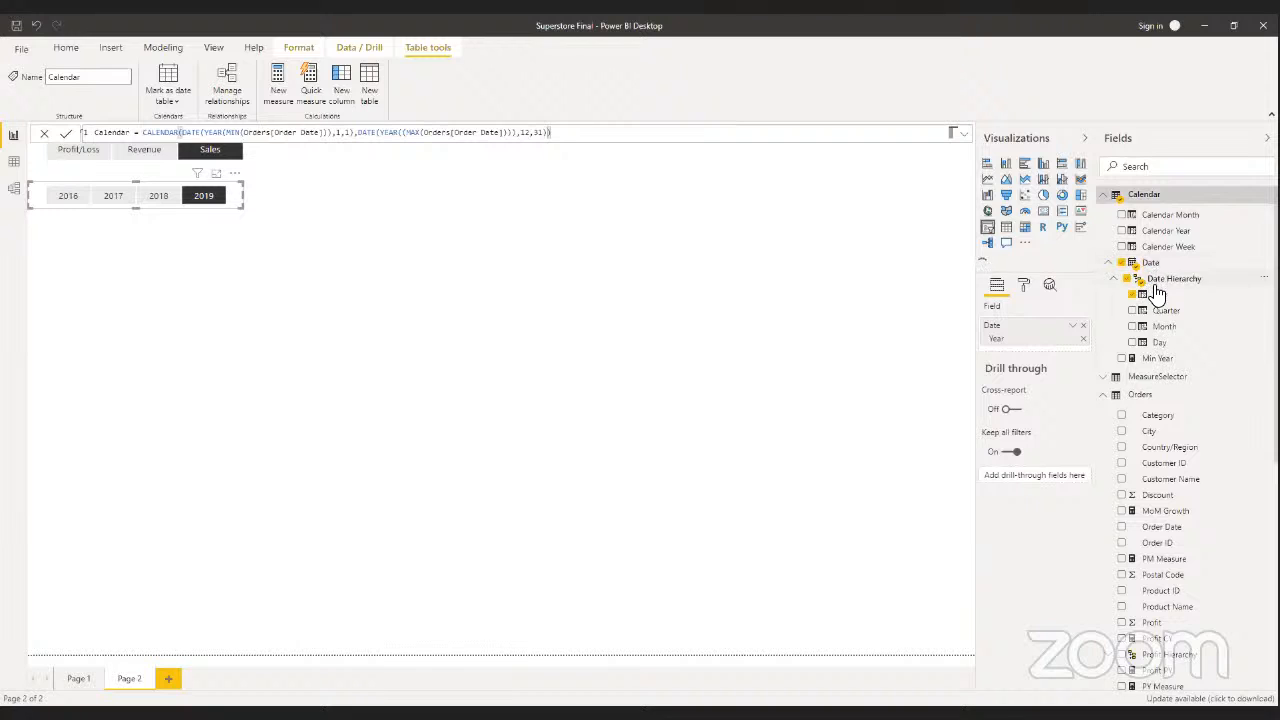
pyautogui.click(210, 50)
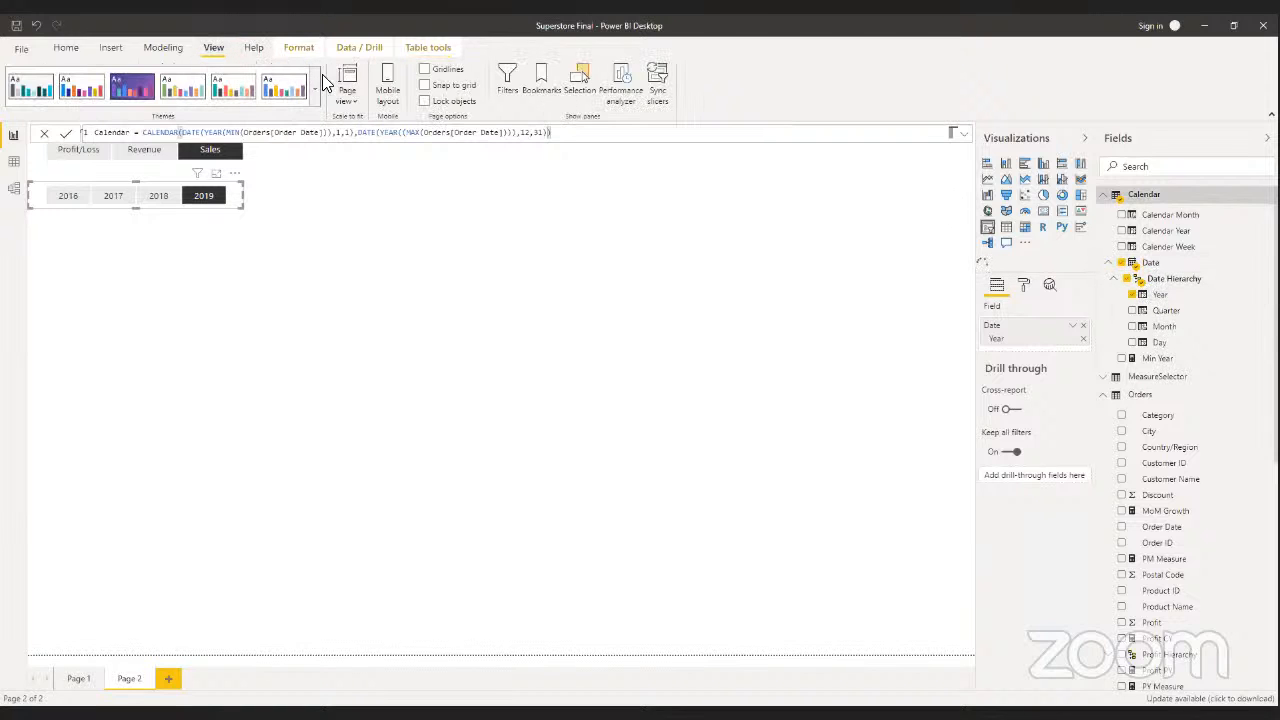
pyautogui.click(510, 88)
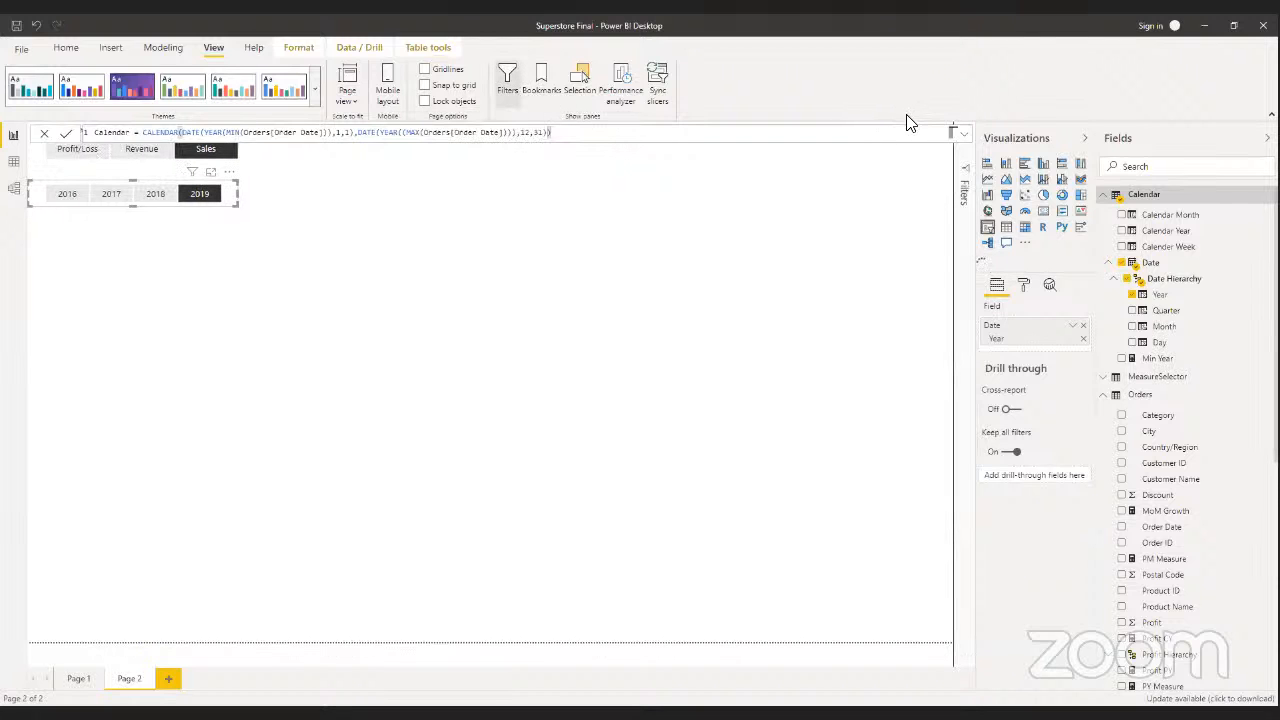
pyautogui.click(966, 162)
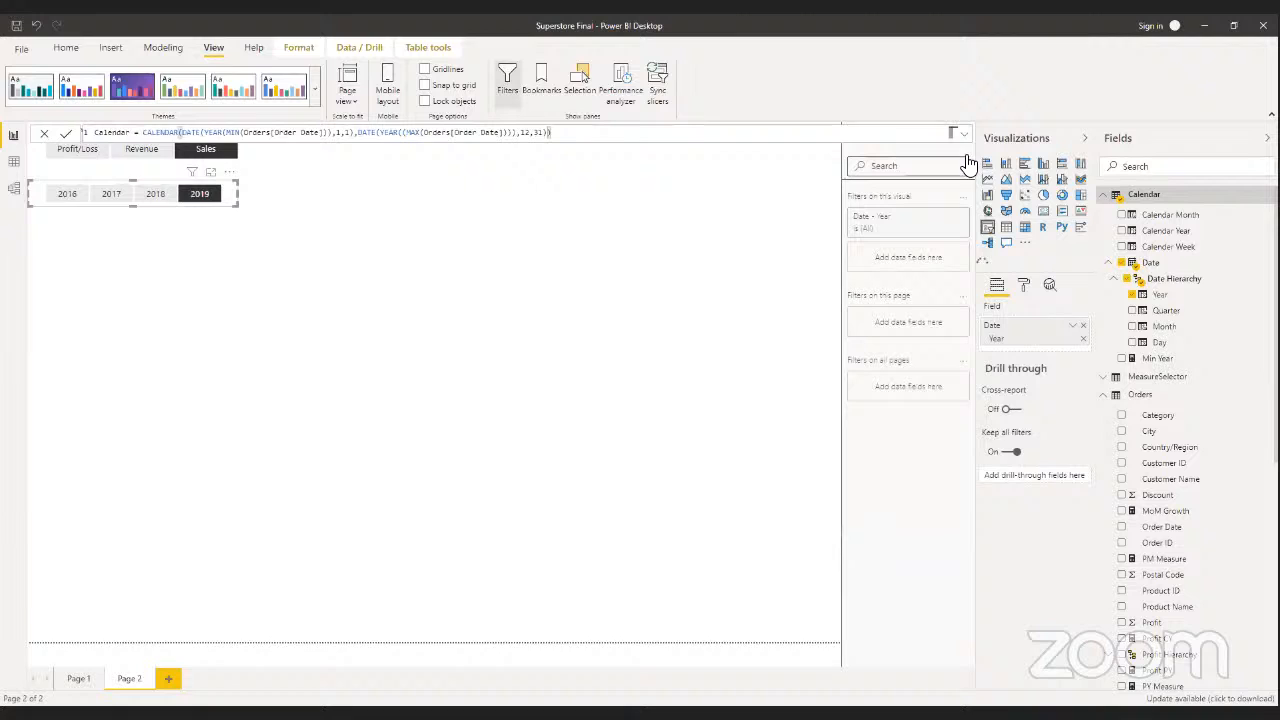
pyautogui.click(945, 222)
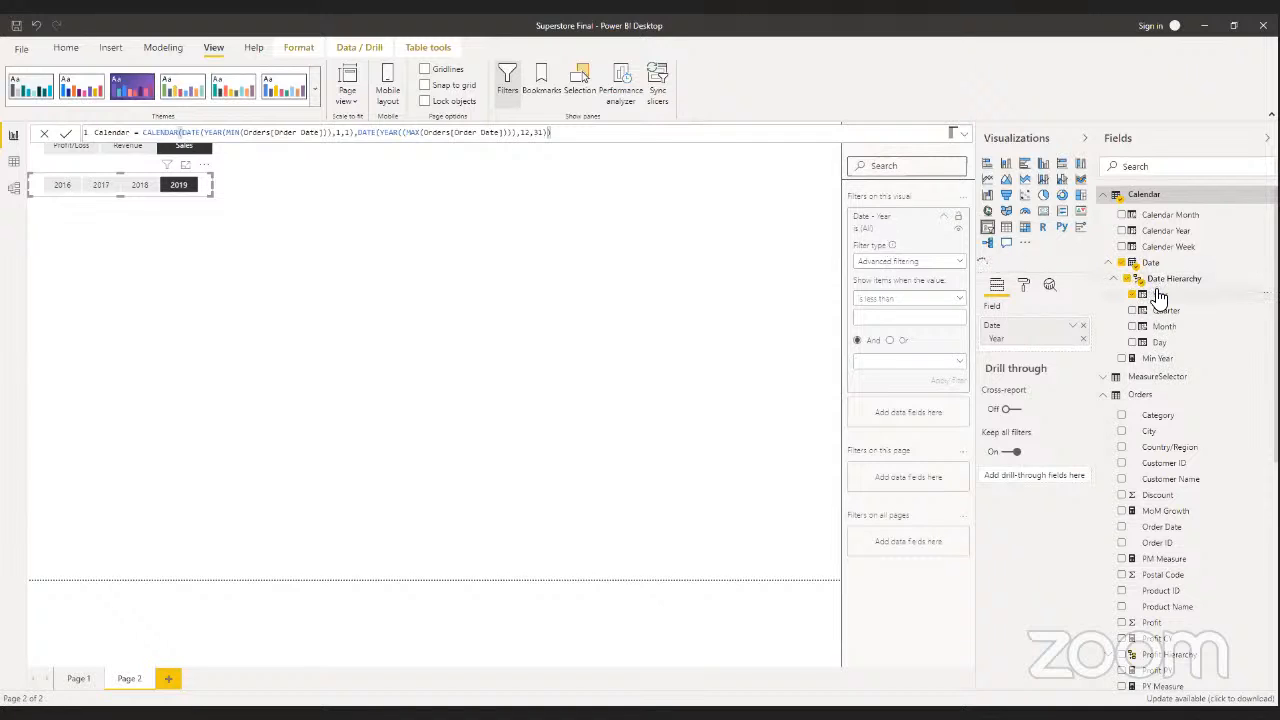
pyautogui.moveTo(1158, 295); pyautogui.dragTo(900, 475)
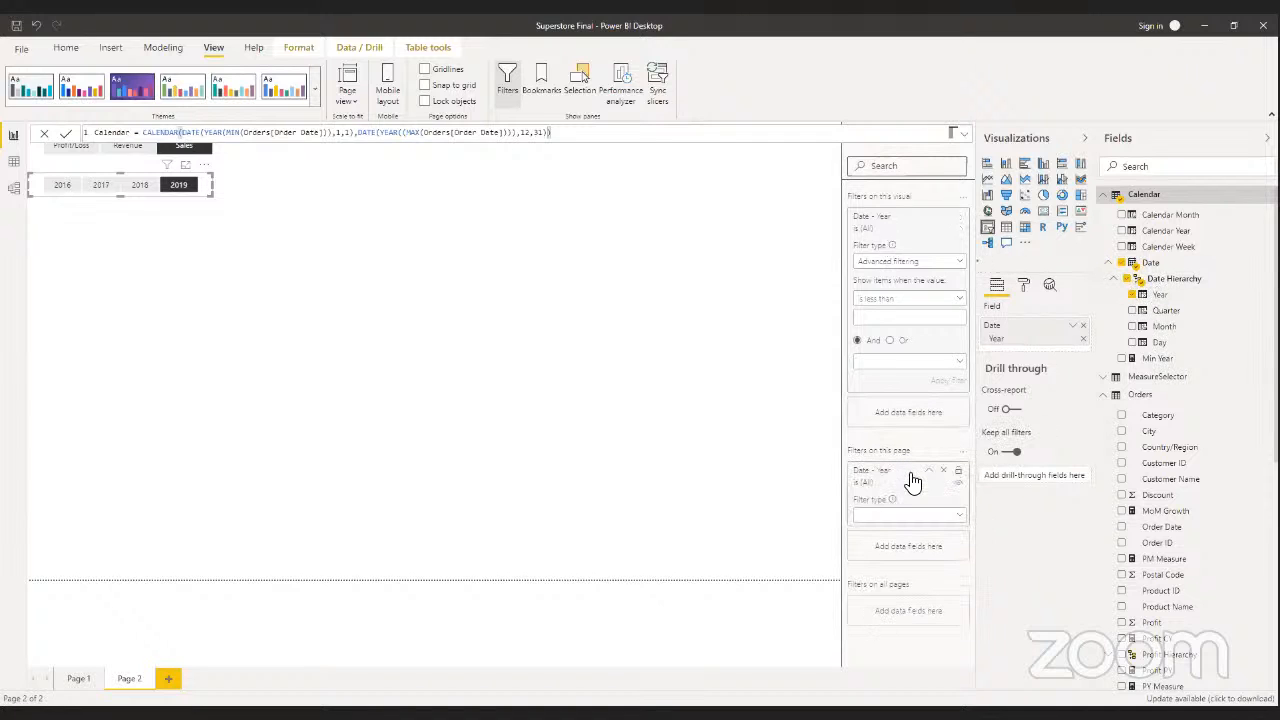
# - Apply advanced filtering to the page-level Year filter so it keeps values greater than 2016, and collapse the filter card
pyautogui.click(866, 516)
pyautogui.click(868, 538)
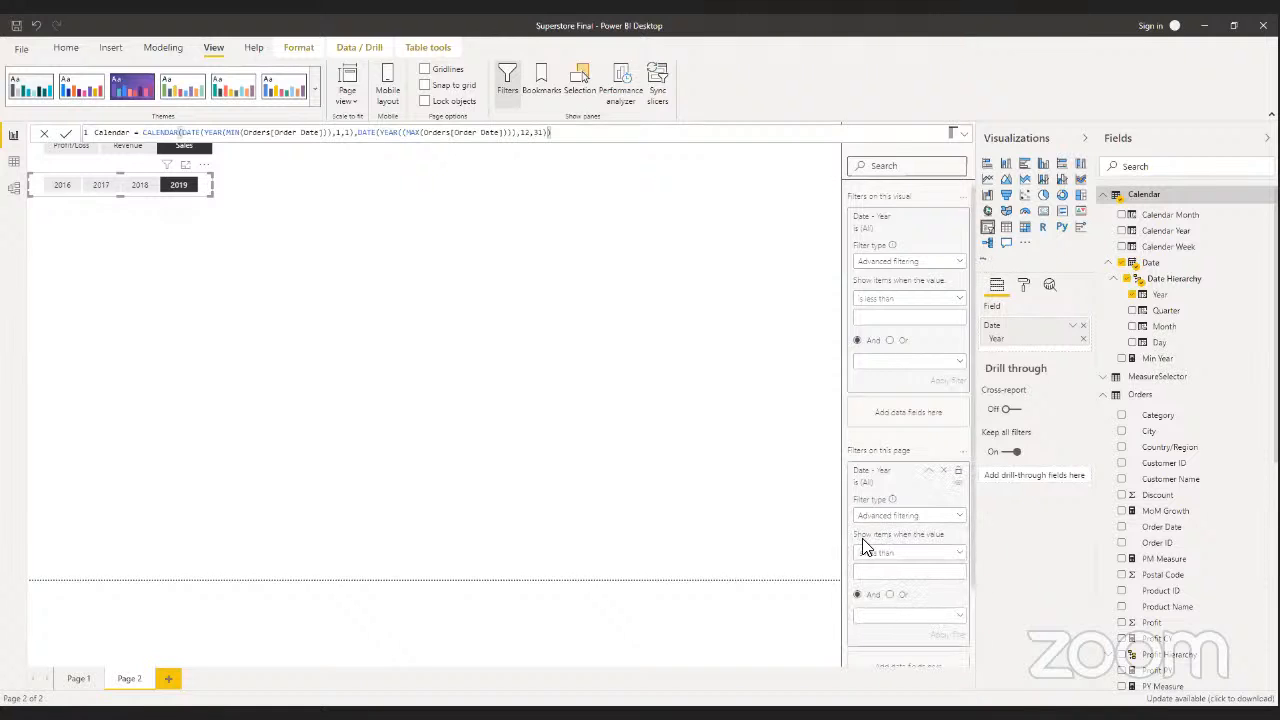
pyautogui.click(864, 563)
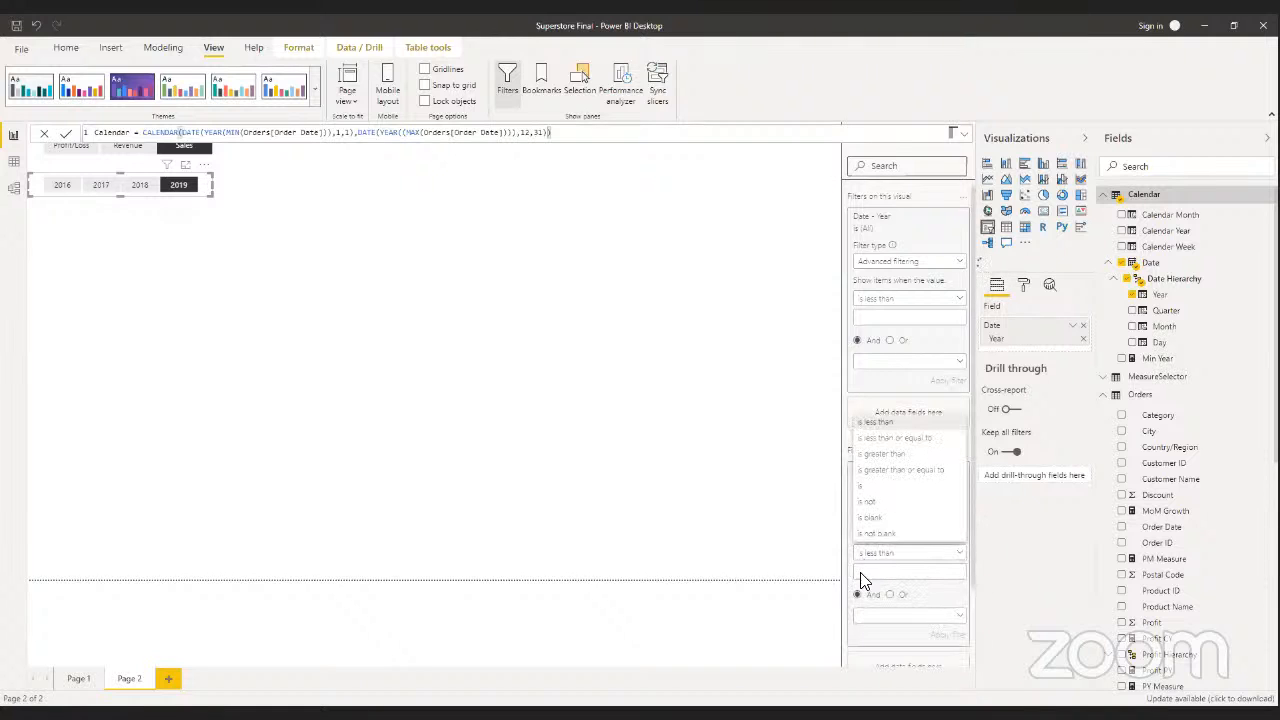
pyautogui.click(884, 458)
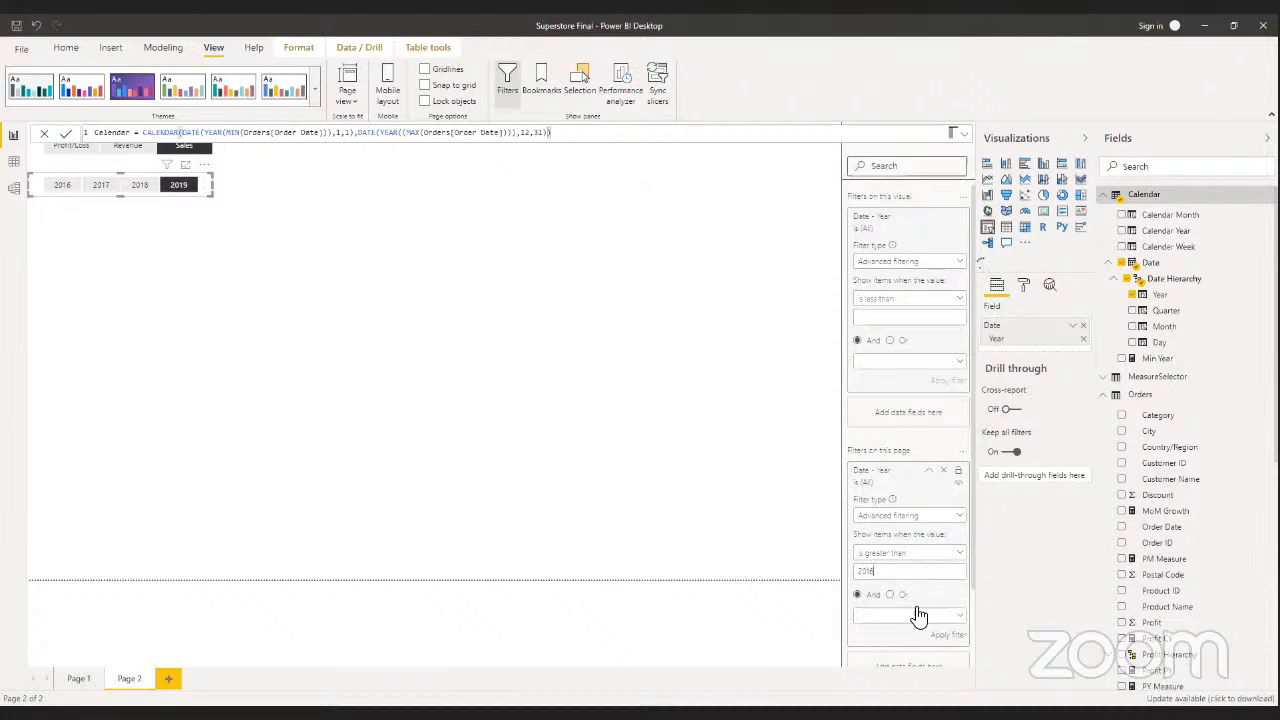
pyautogui.click(946, 636)
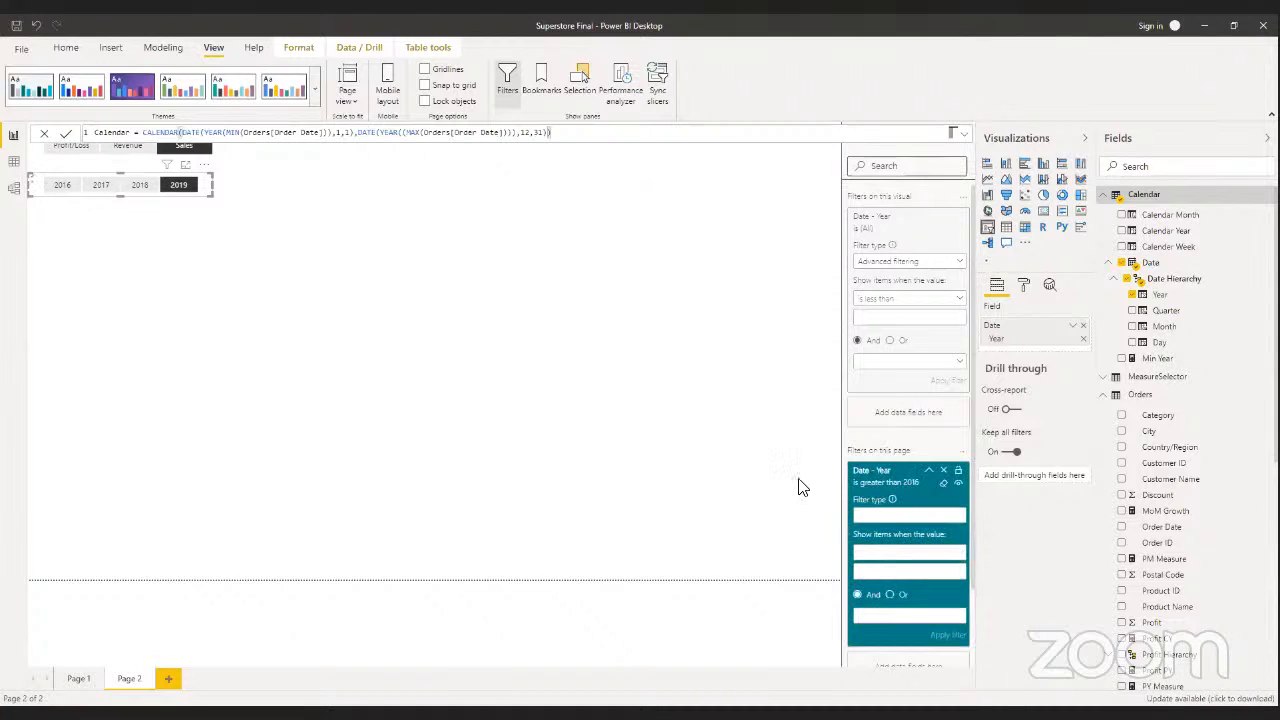
pyautogui.click(344, 245)
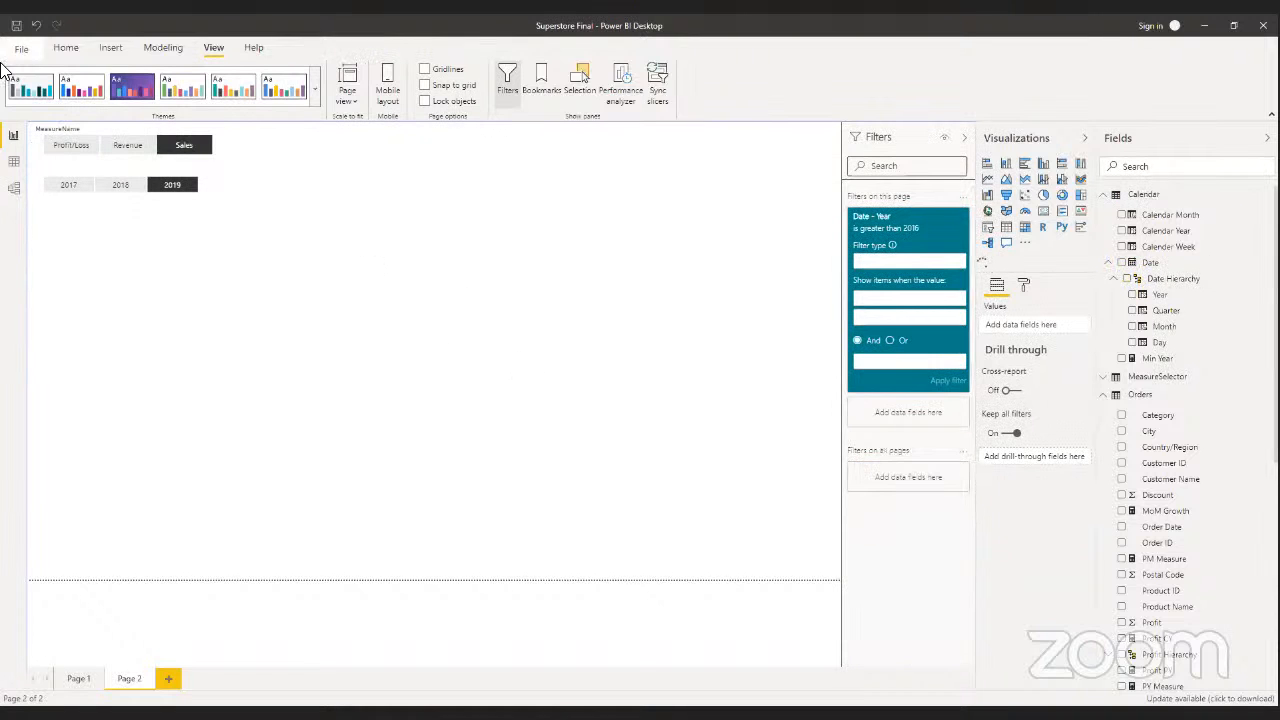
pyautogui.click(928, 221)
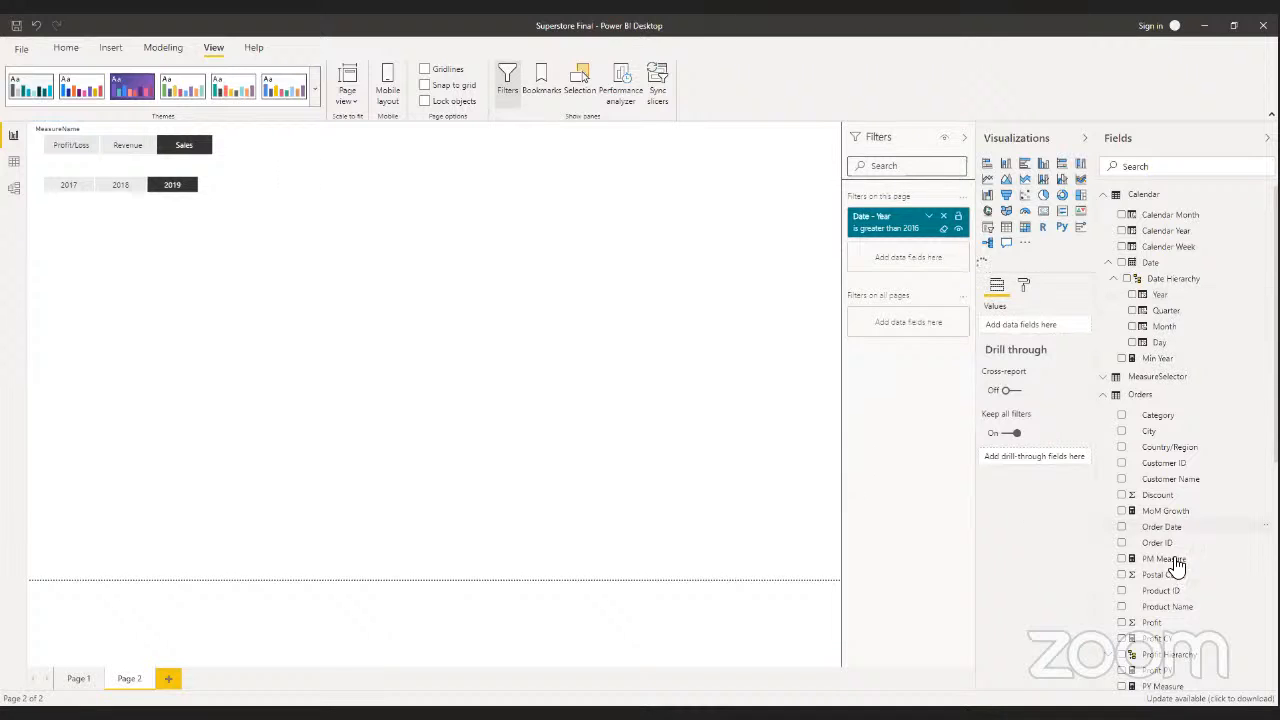
# - Import the BulletChart custom visual from its file in the Data Sources folder, updating the copy already in the report
pyautogui.scroll(-5, 1173, 572)
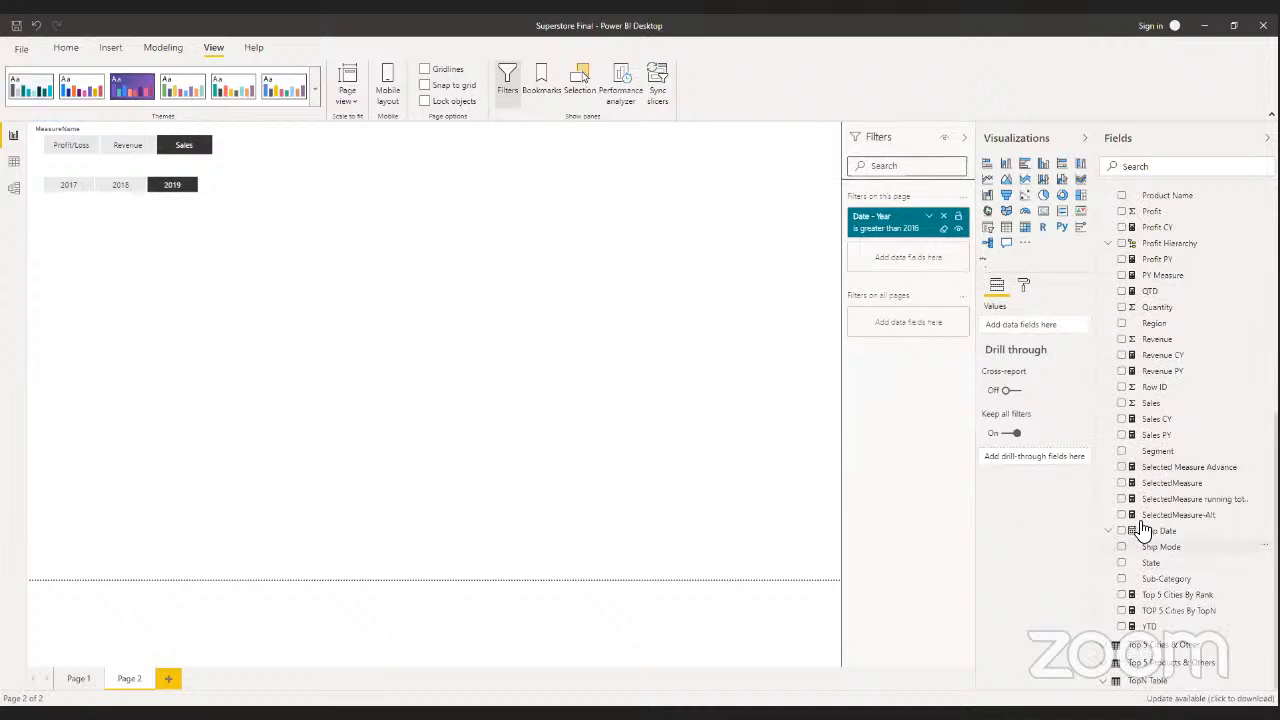
pyautogui.click(1029, 249)
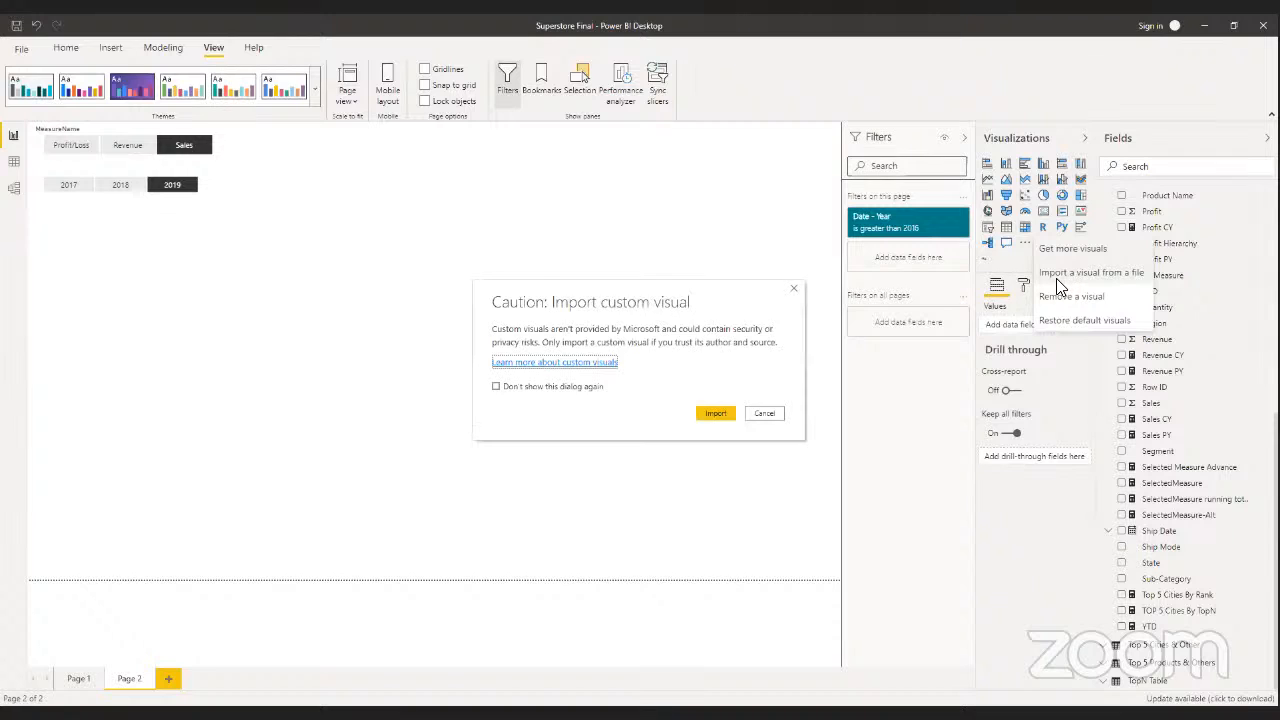
pyautogui.click(703, 422)
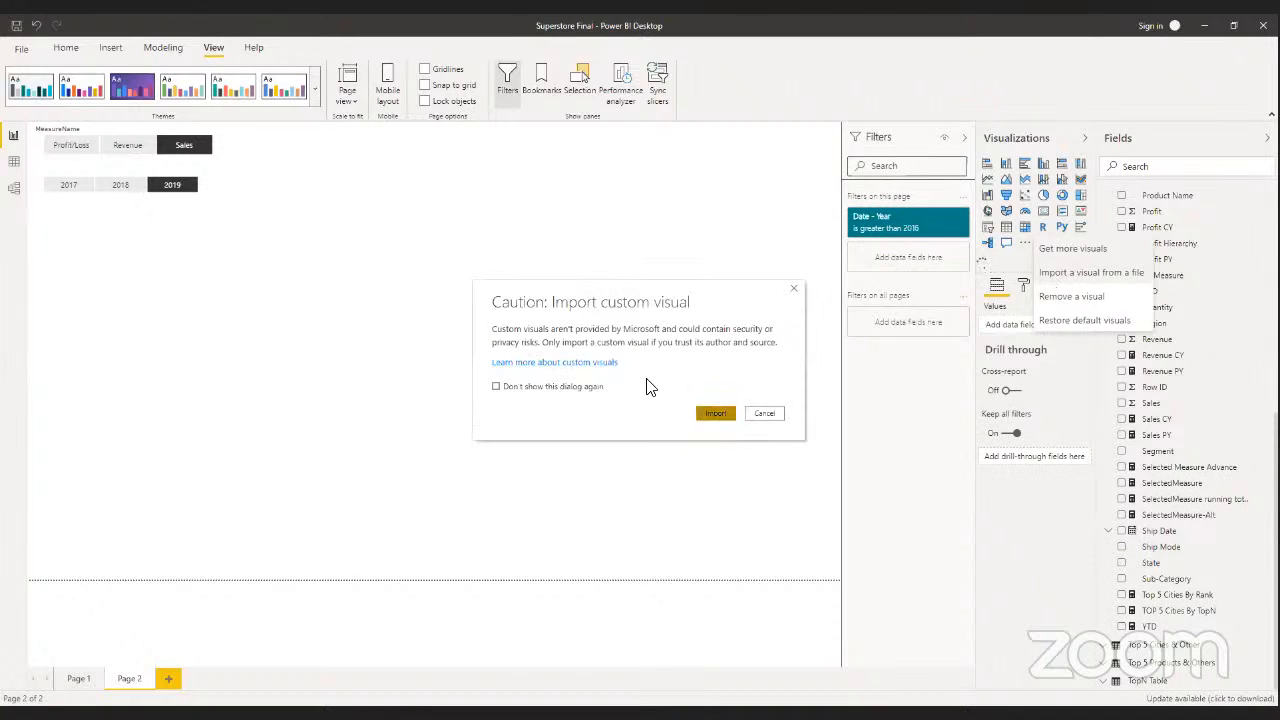
pyautogui.doubleClick(148, 114)
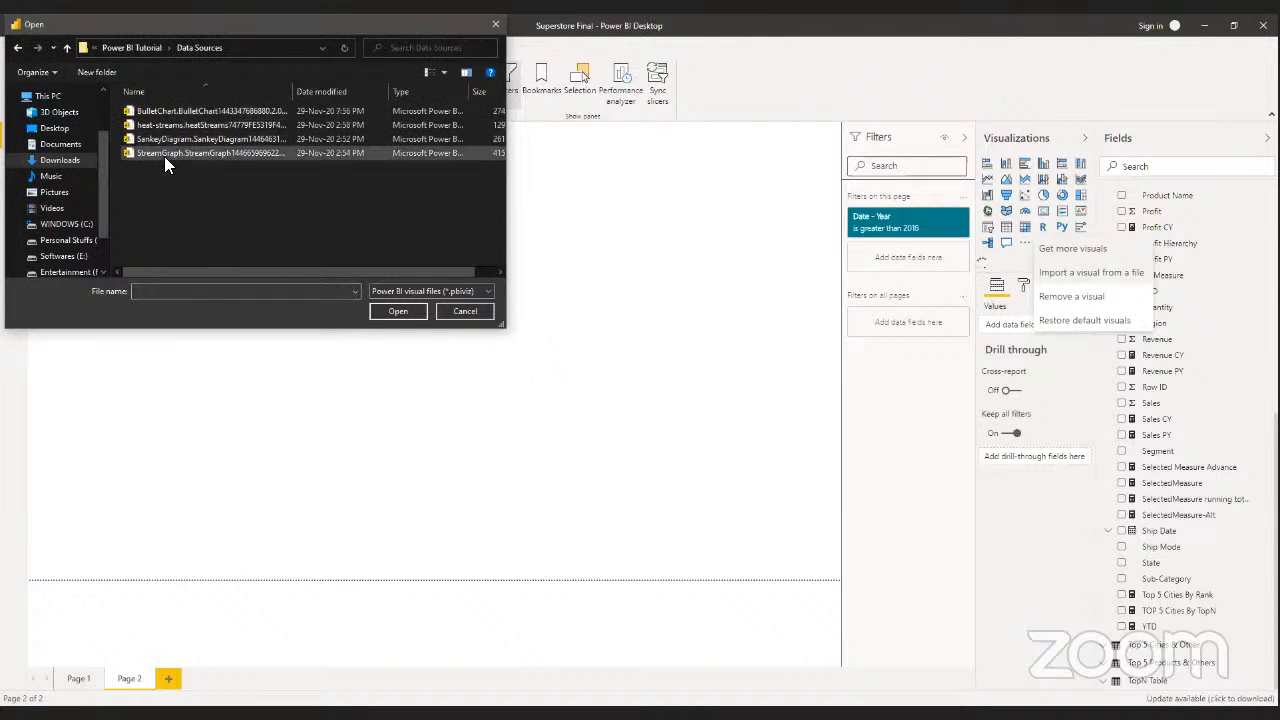
pyautogui.click(158, 110)
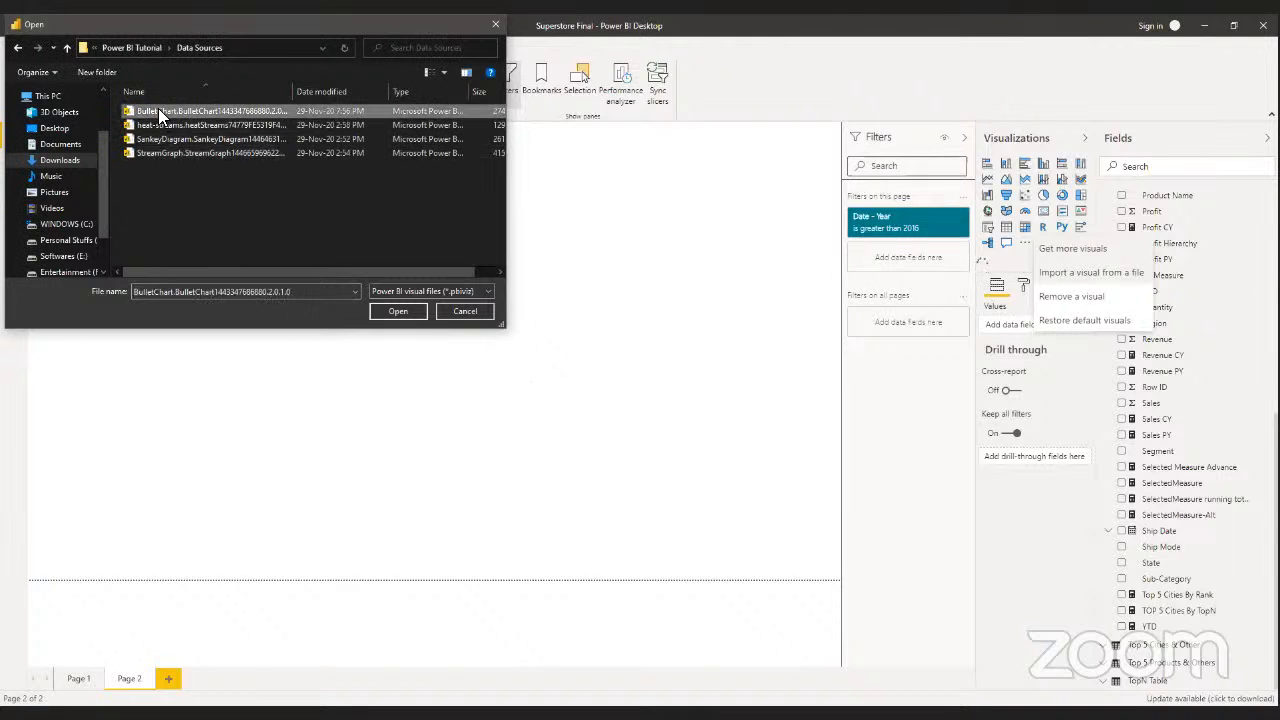
pyautogui.click(378, 310)
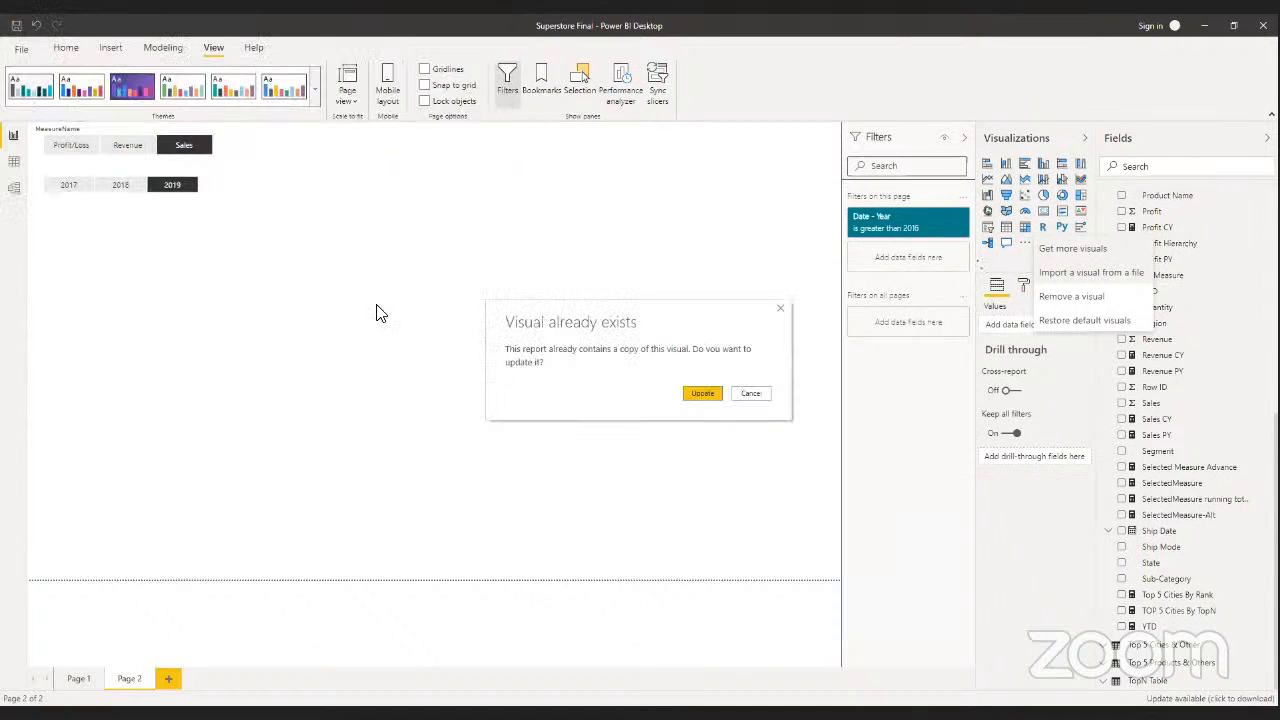
pyautogui.click(701, 396)
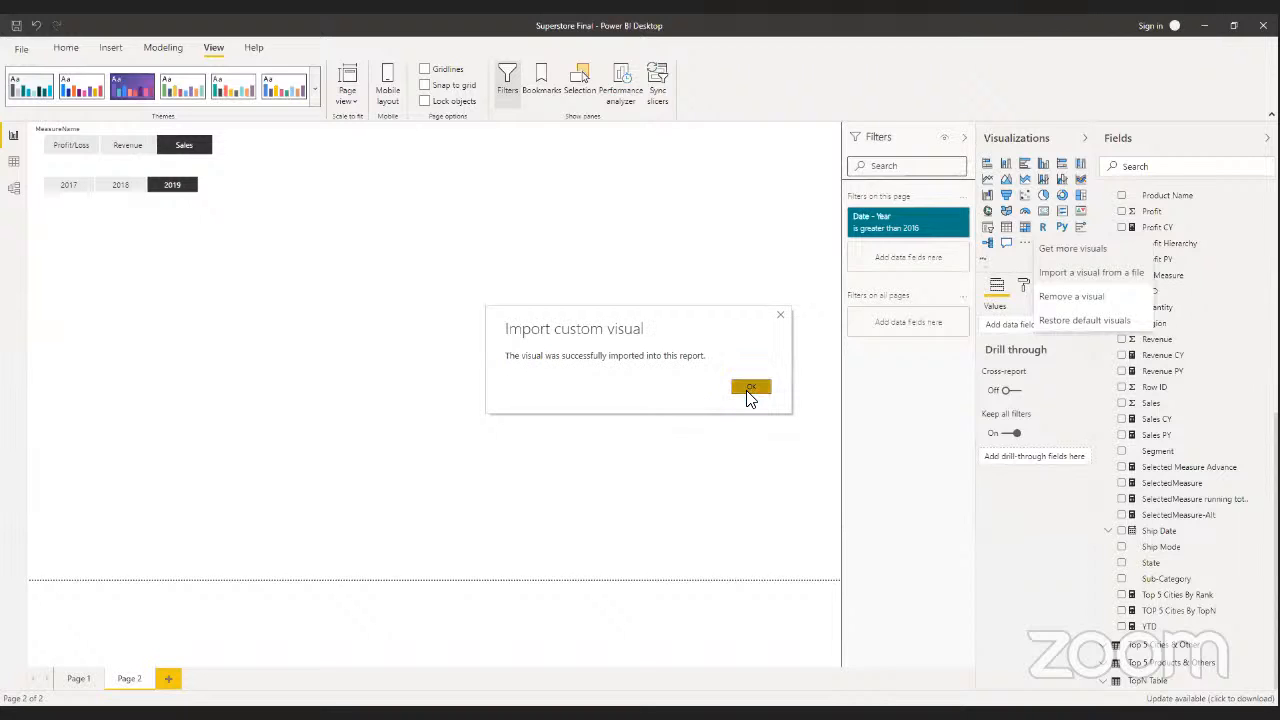
pyautogui.click(750, 390)
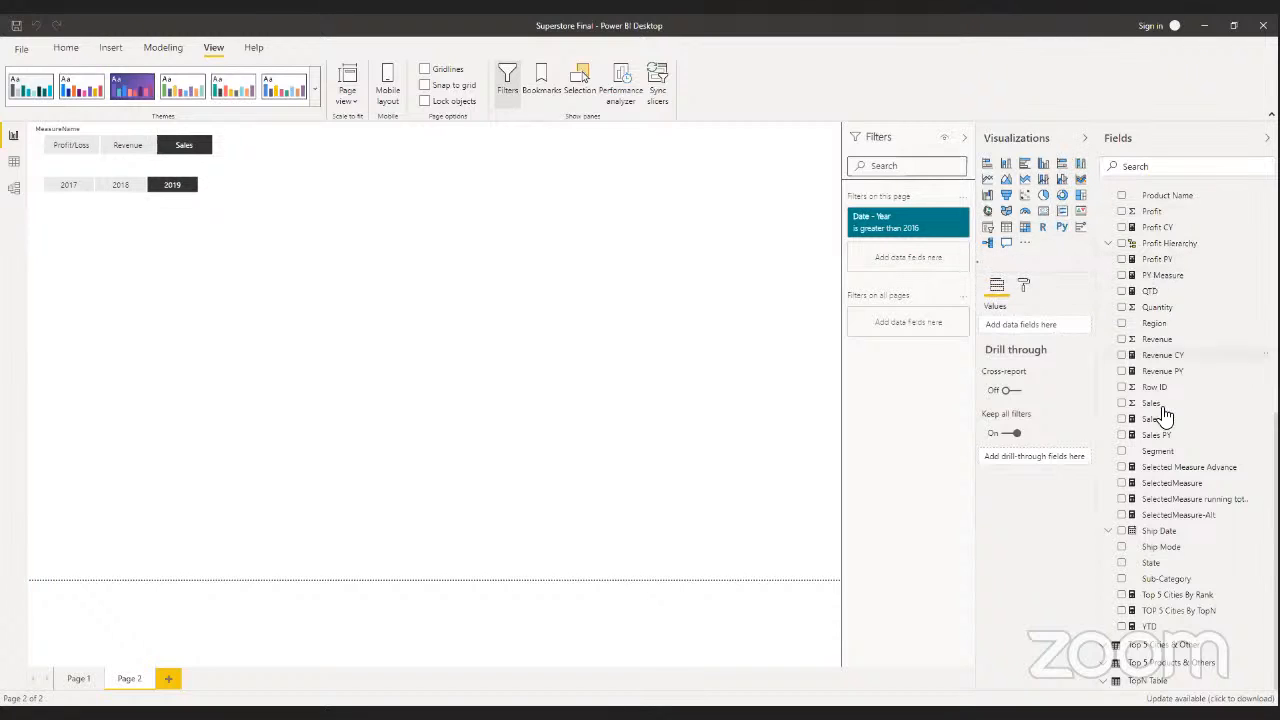
# - Search the fields for "sel" and place SelectedMeasure on the blank page area as a new column chart
pyautogui.scroll(7, 1163, 415)
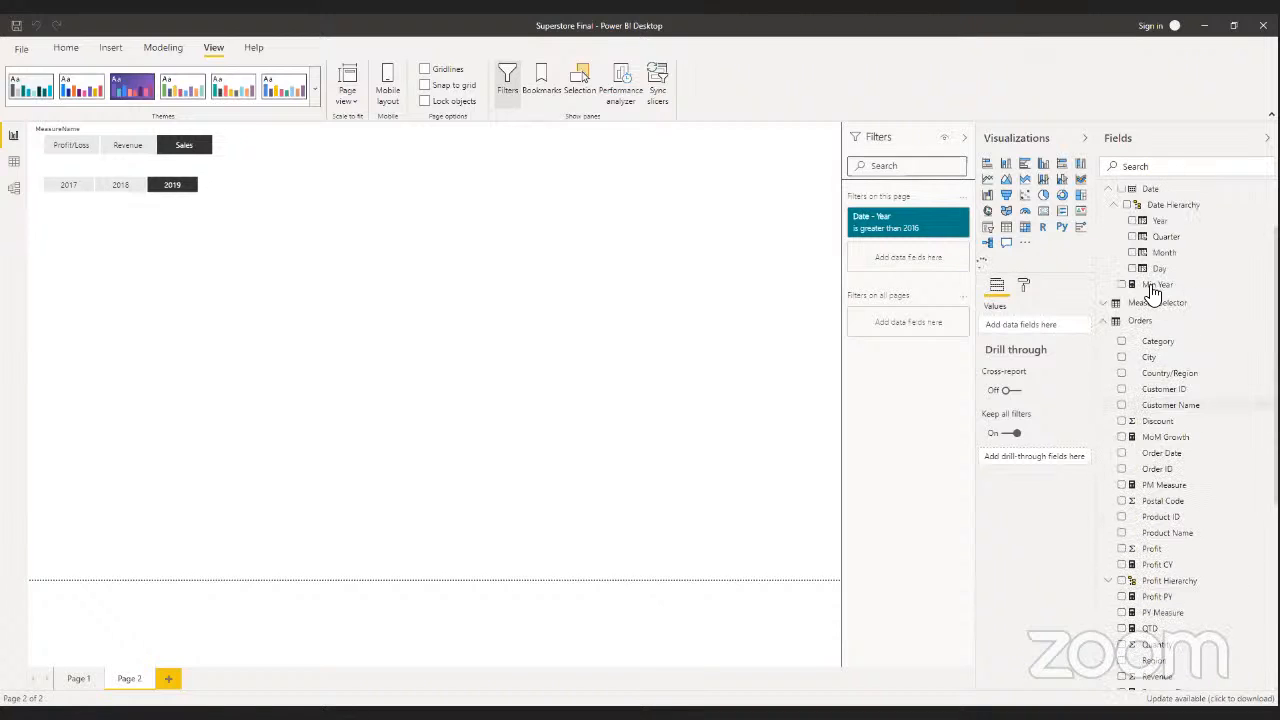
pyautogui.click(1133, 167)
pyautogui.write('se')
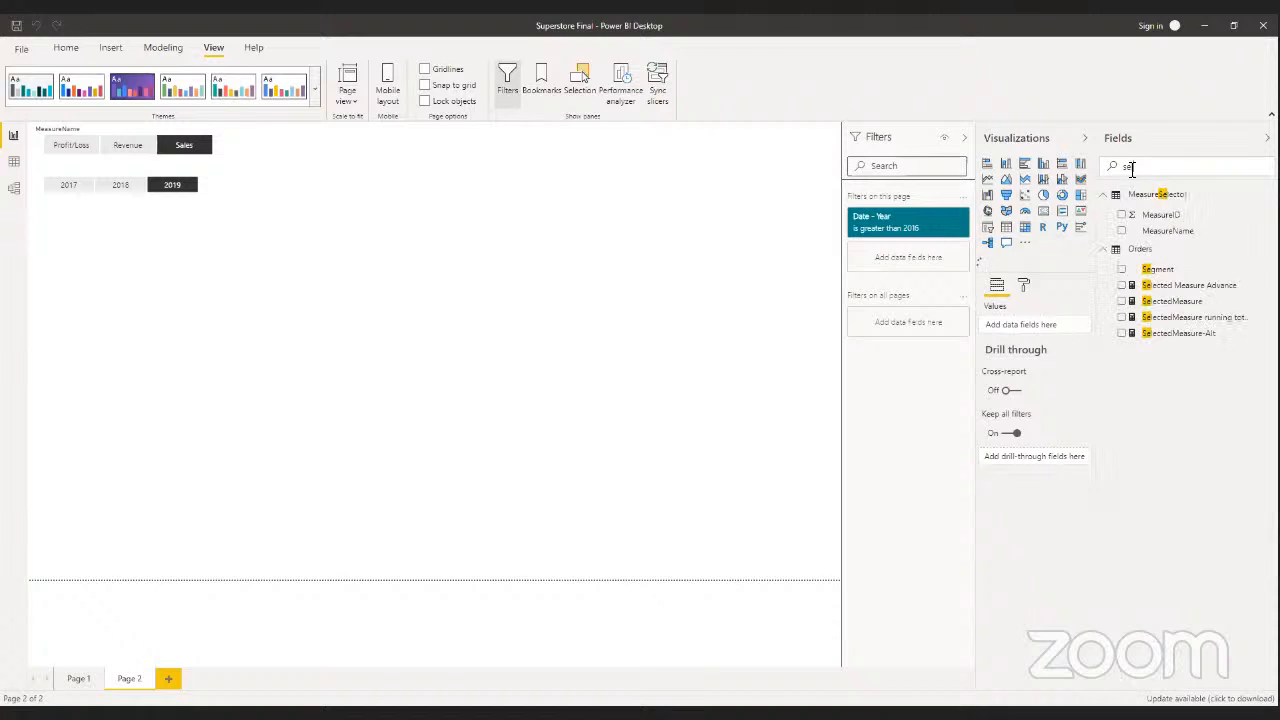
pyautogui.write('l')
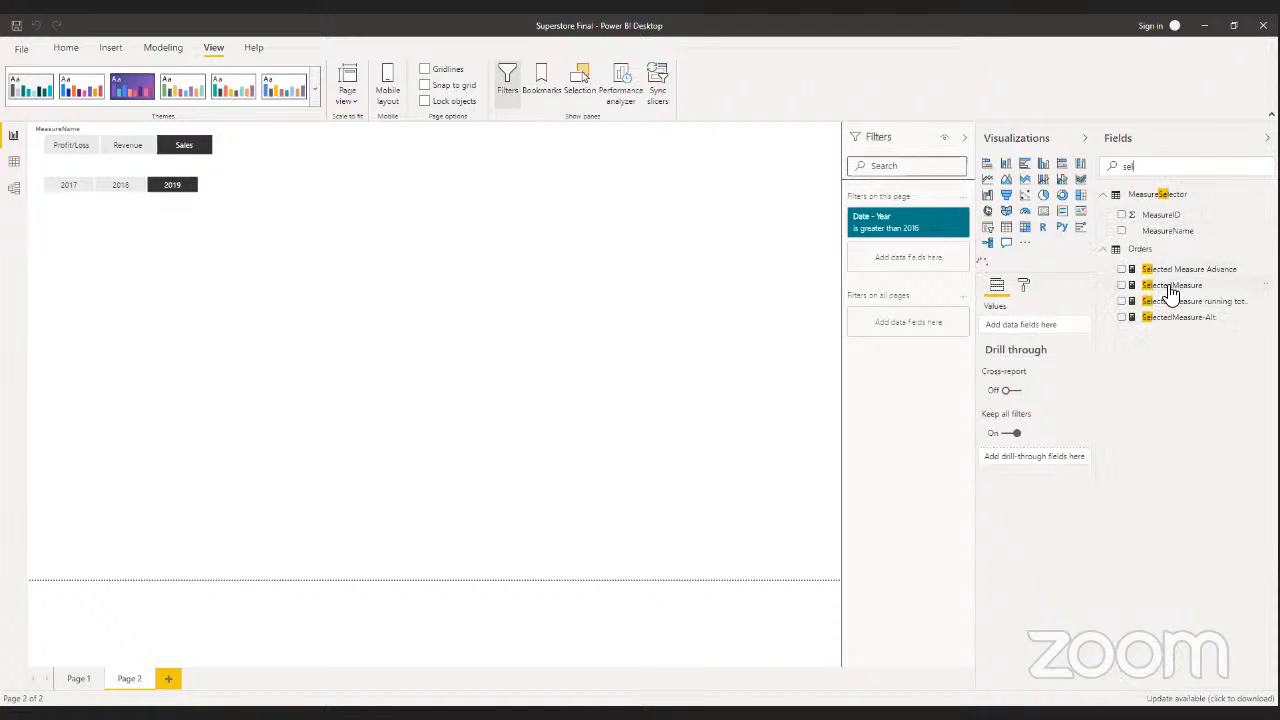
pyautogui.moveTo(1170, 288); pyautogui.dragTo(420, 230)
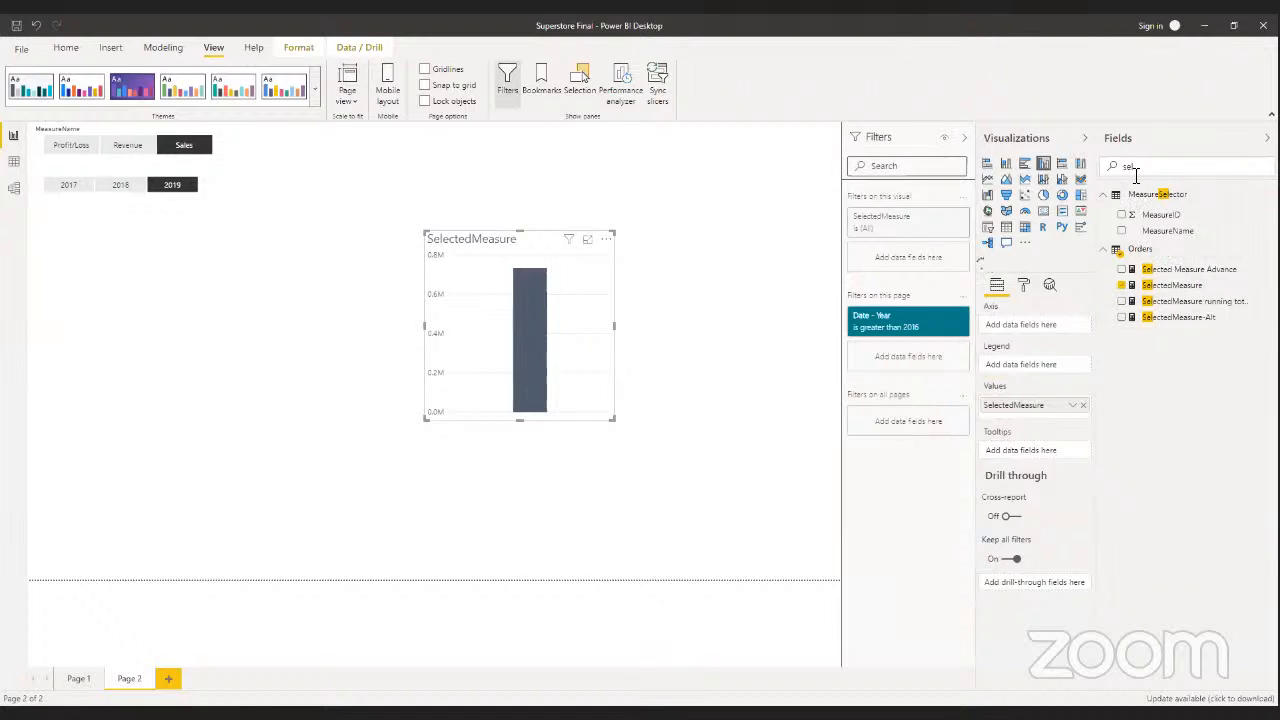
# - Search the fields for "py" and add PY Measure to the column chart's values below SelectedMeasure
pyautogui.moveTo(1136, 176); pyautogui.dragTo(1092, 176)
pyautogui.write('s')
pyautogui.write('y')
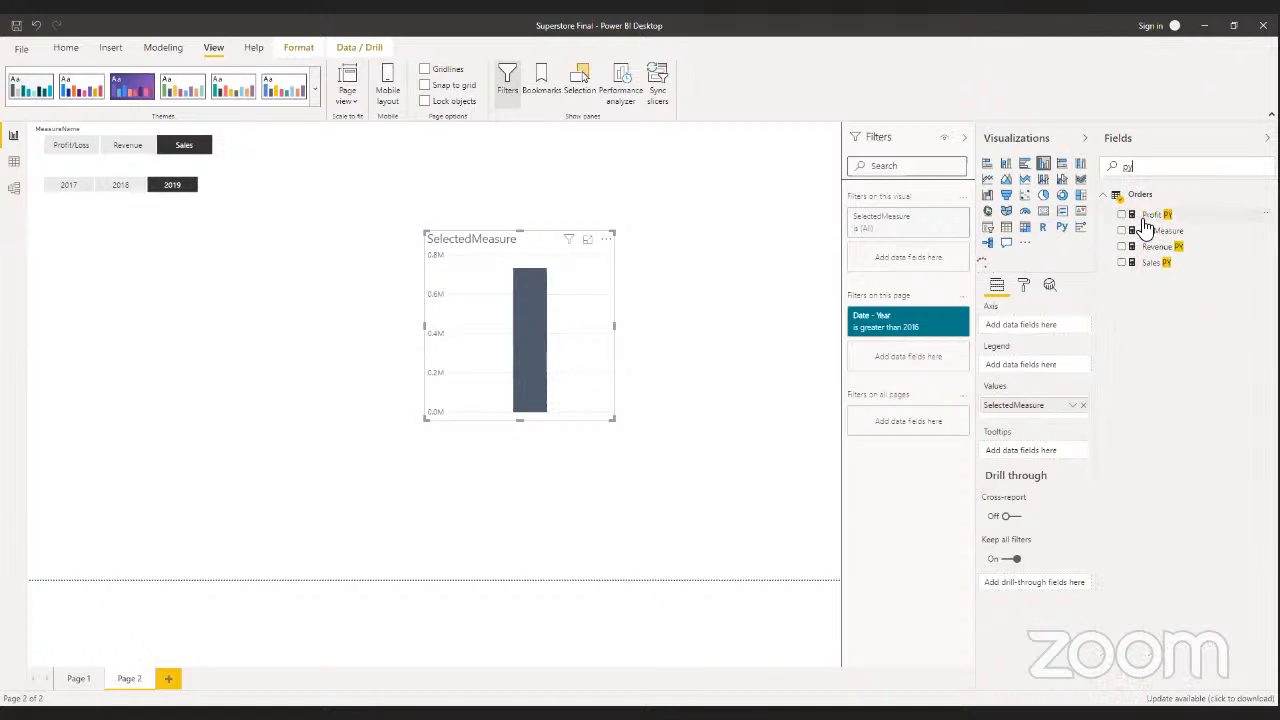
pyautogui.moveTo(1155, 235); pyautogui.dragTo(1026, 420)
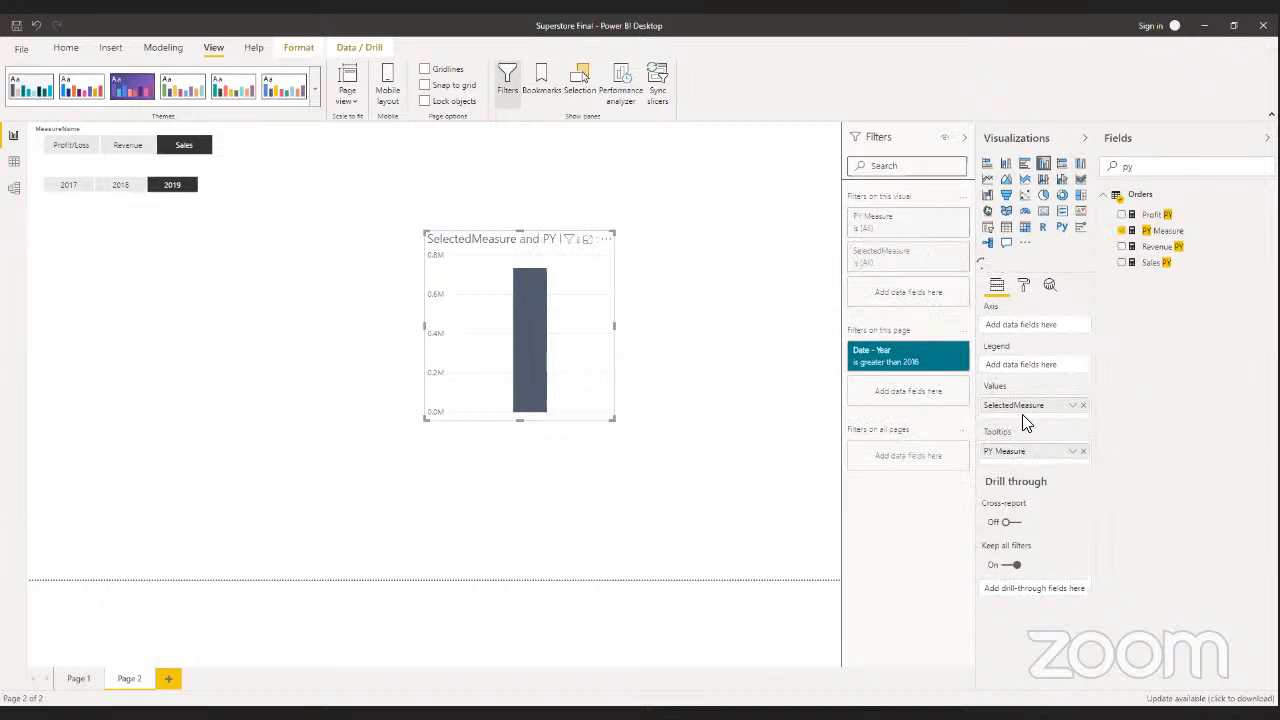
# - Clear the field search, use Month from the Date Hierarchy as the chart's axis, and widen the chart to about double
pyautogui.doubleClick(1136, 170)
pyautogui.press('BackSpace')
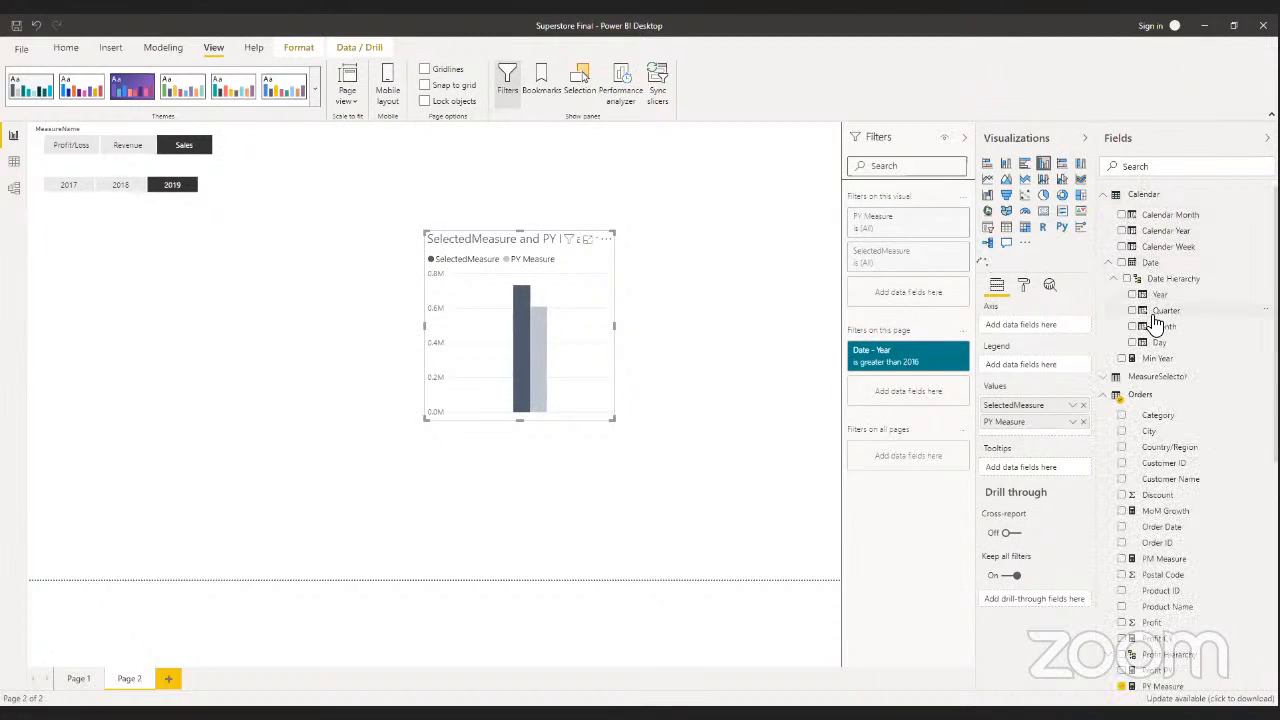
pyautogui.moveTo(1157, 330); pyautogui.dragTo(1008, 326)
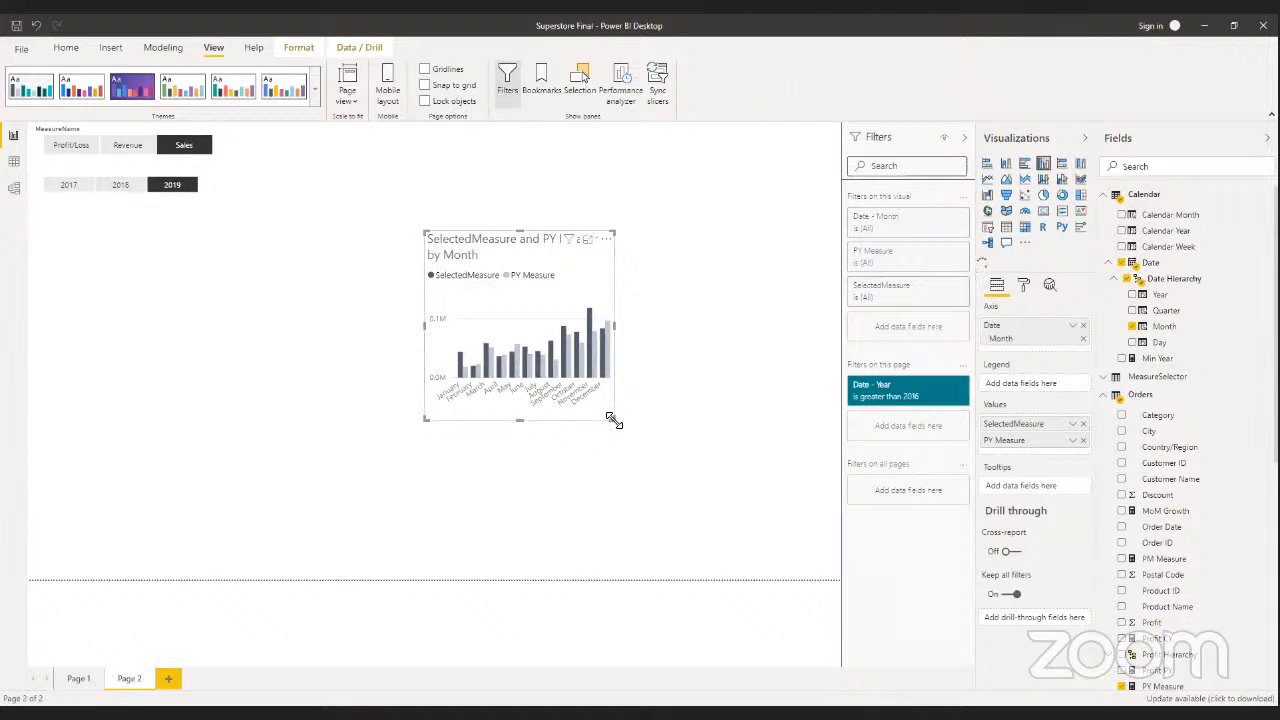
pyautogui.moveTo(614, 420); pyautogui.dragTo(796, 425)
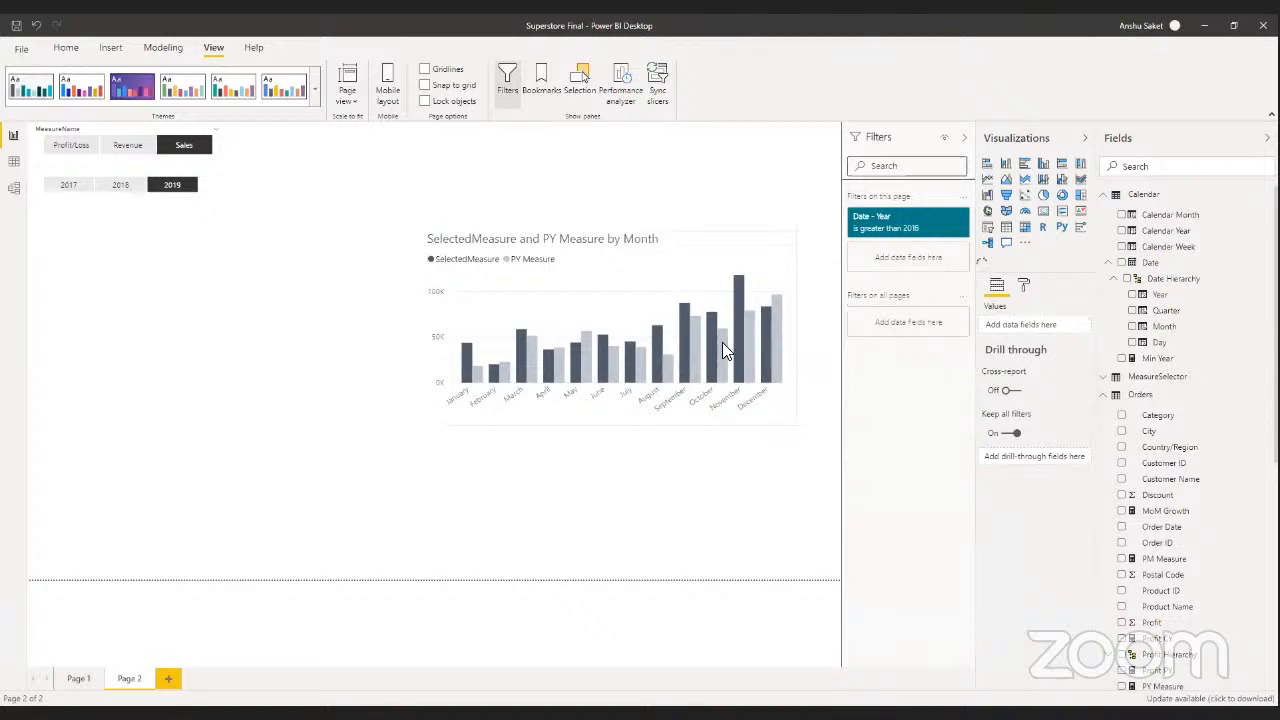
# - Move the monthly SelectedMeasure and PY Measure chart slightly higher on the page
pyautogui.click(664, 259)
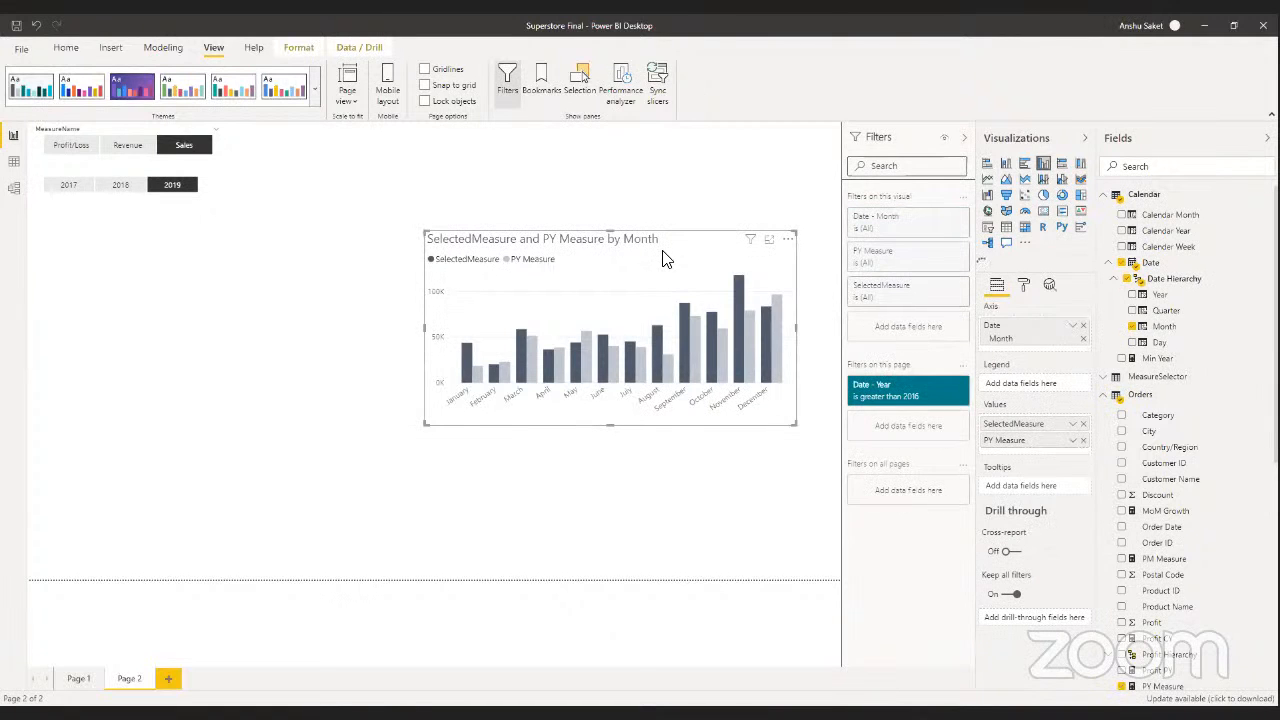
pyautogui.moveTo(646, 257); pyautogui.dragTo(653, 226)
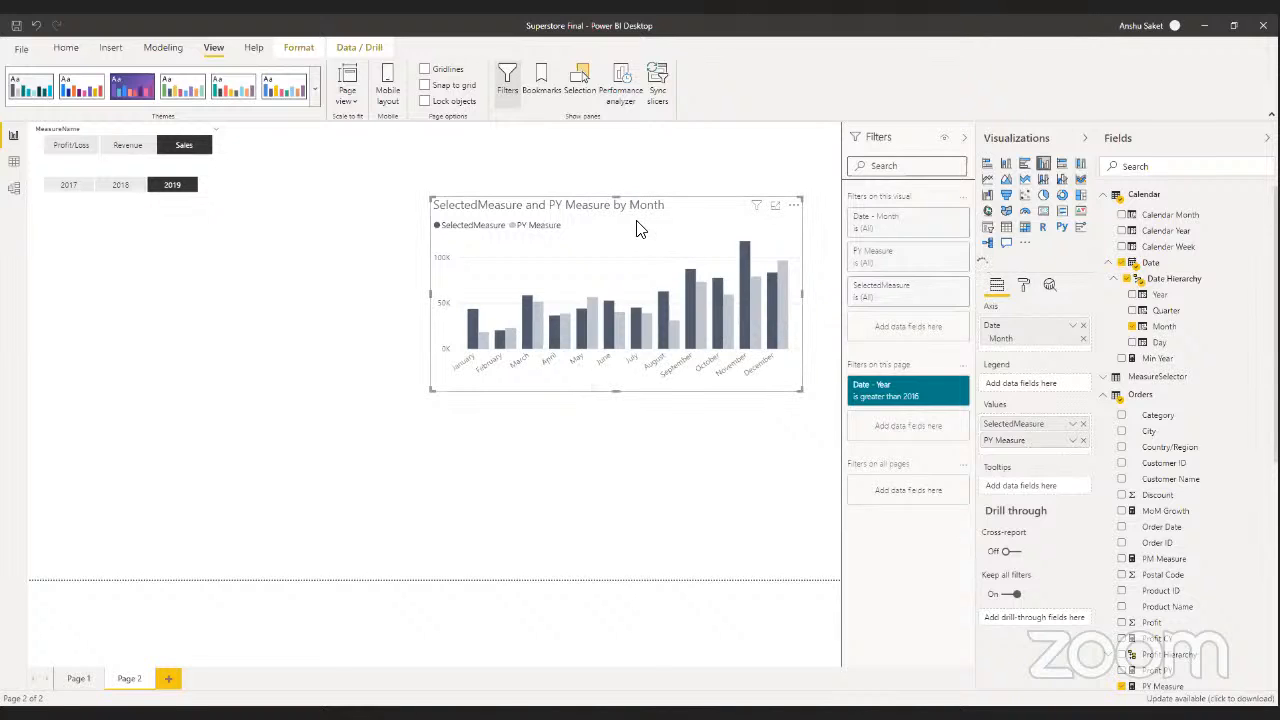
pyautogui.moveTo(640, 228); pyautogui.dragTo(640, 243)
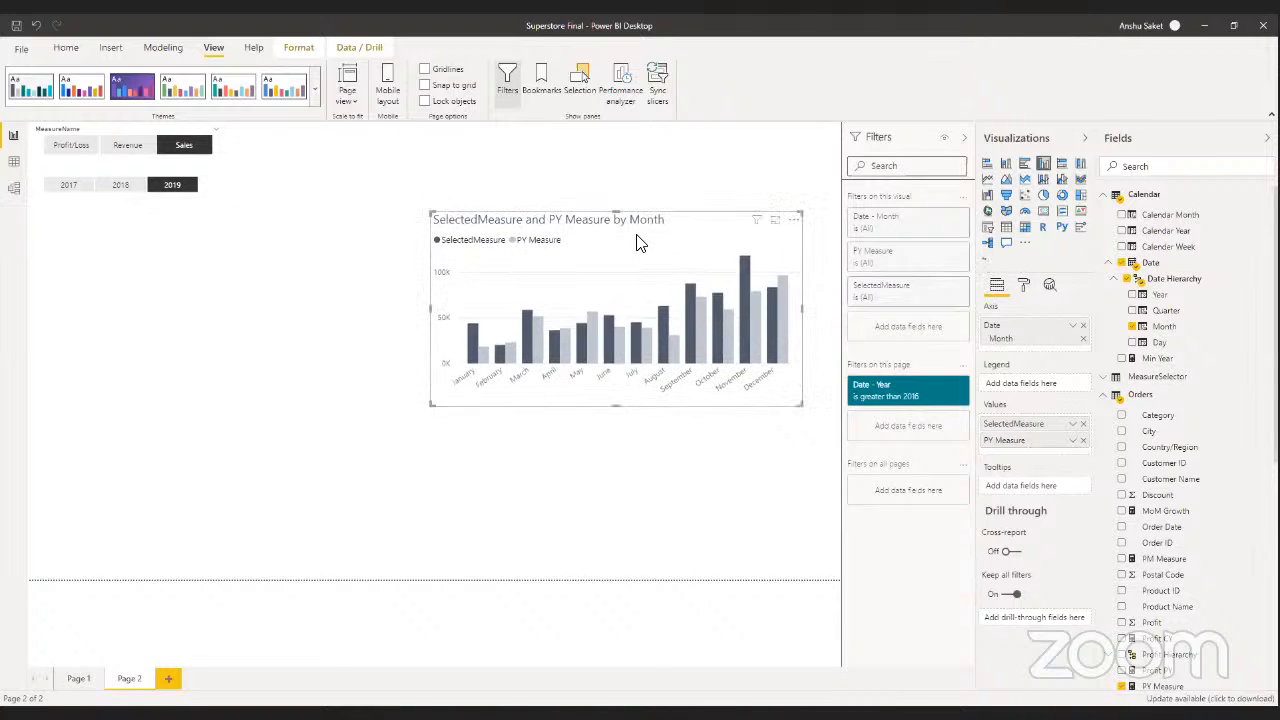
# - Select 2018 in the Year slicer and widen the slicer slightly
pyautogui.click(150, 176)
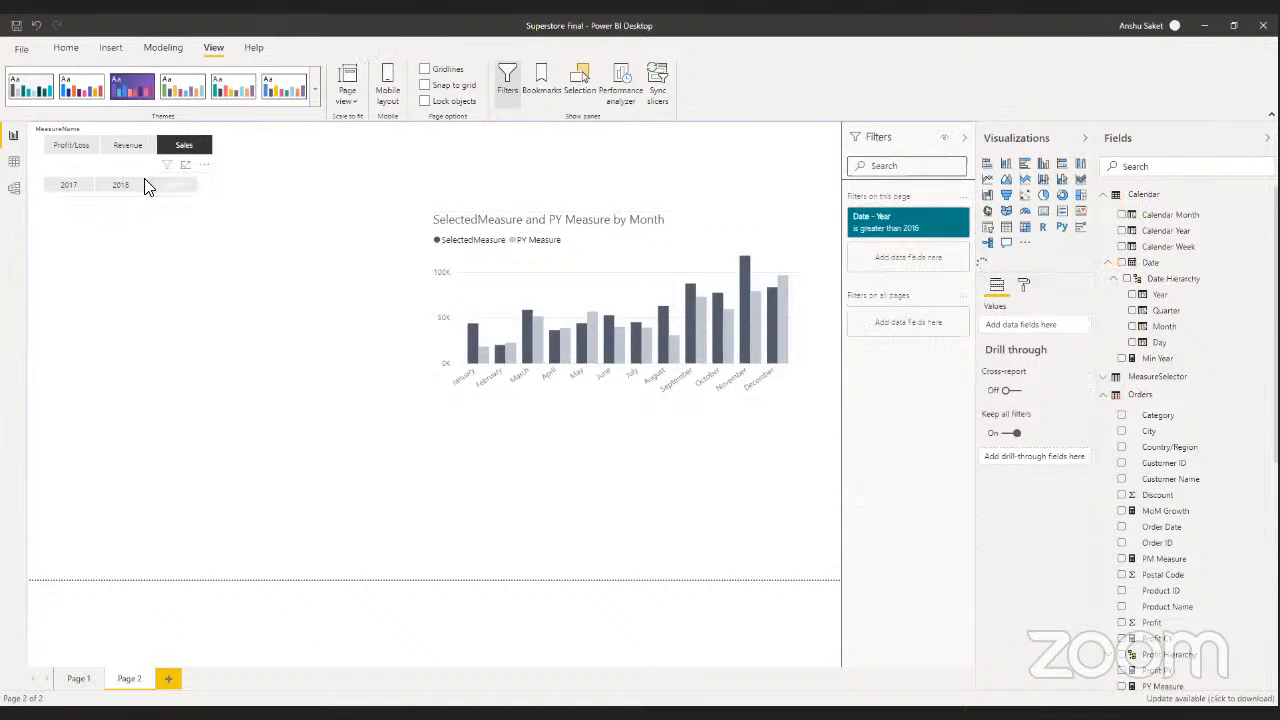
pyautogui.click(146, 186)
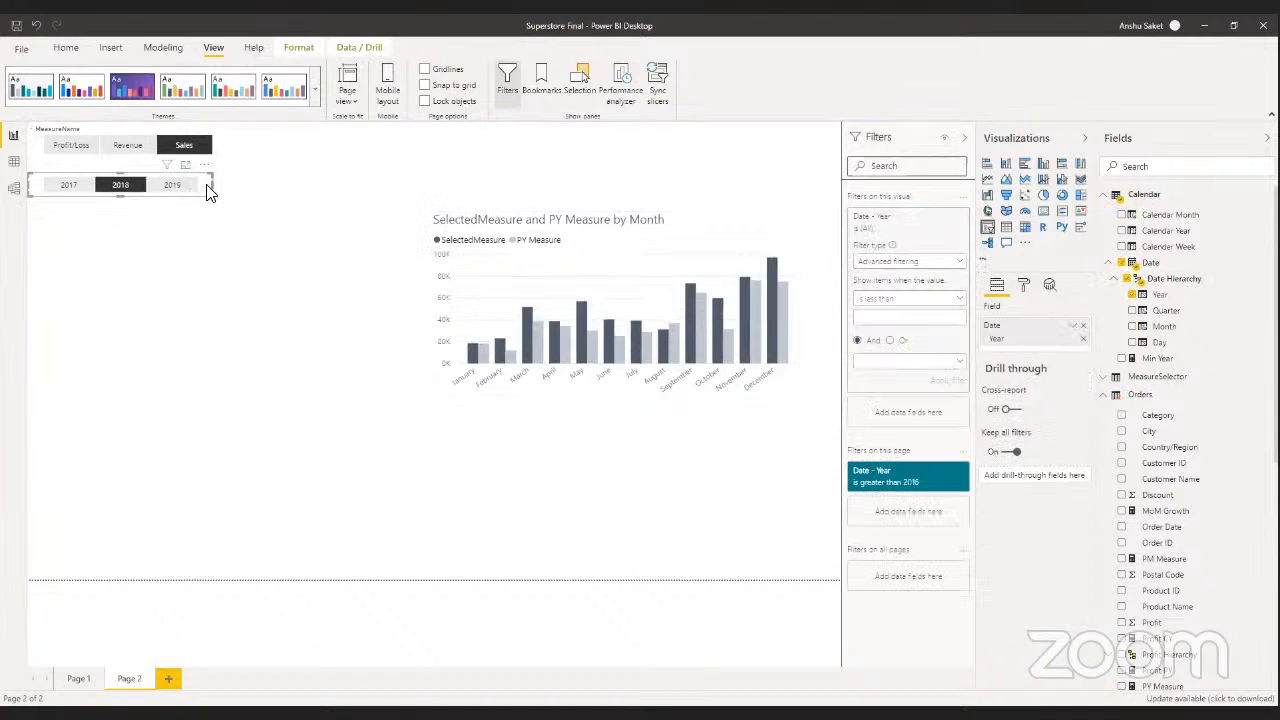
pyautogui.moveTo(215, 184); pyautogui.dragTo(221, 184)
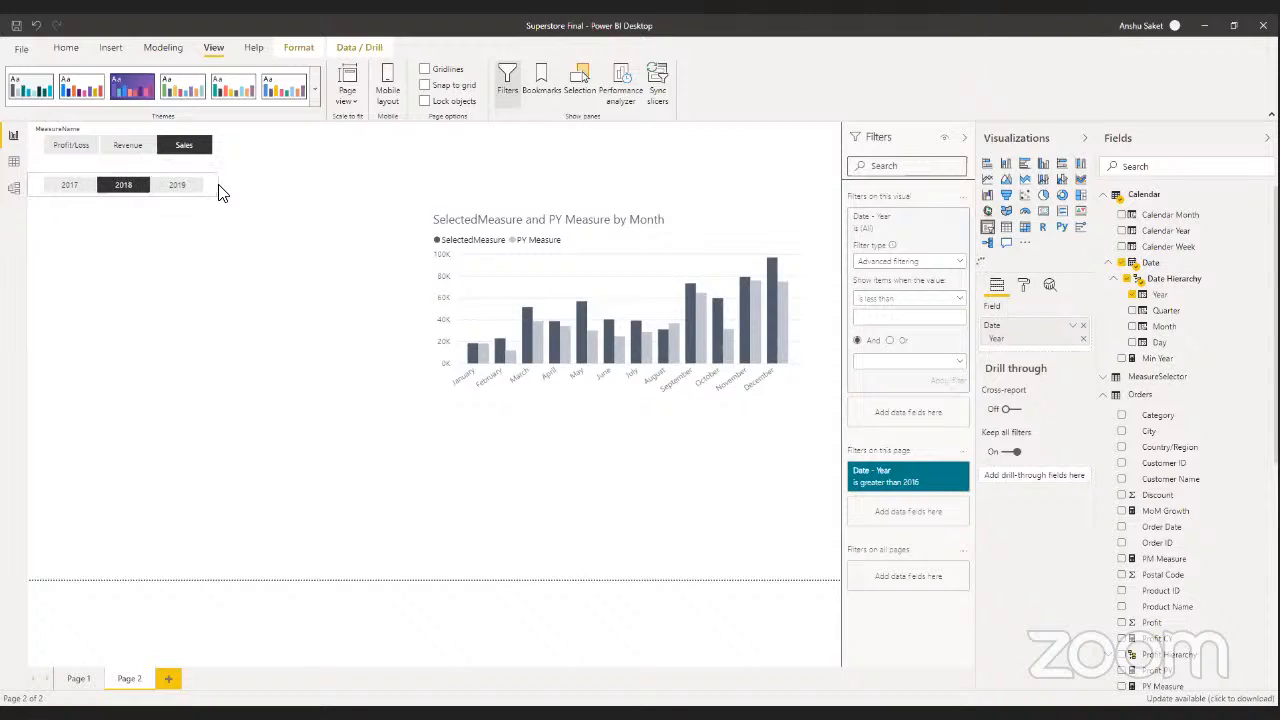
# - Move the Year slicer up so it sits directly beneath the MeasureName slicer
pyautogui.click(149, 234)
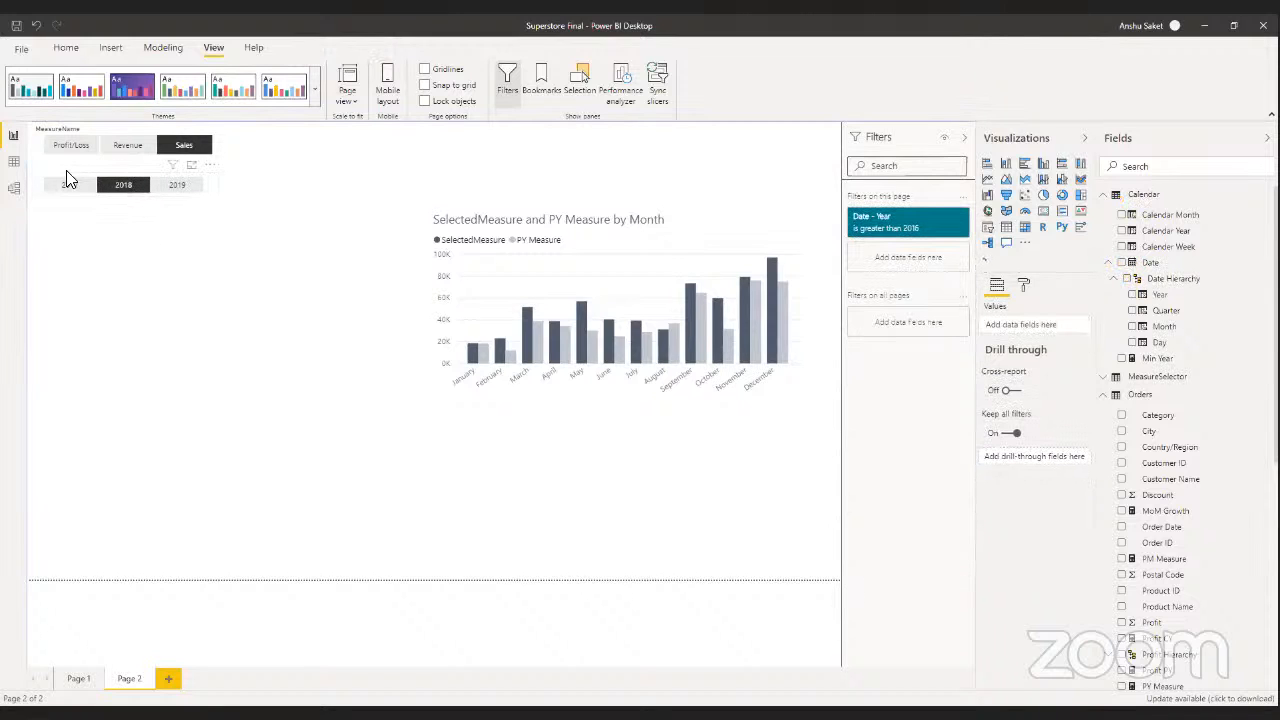
pyautogui.moveTo(35, 182); pyautogui.dragTo(35, 172)
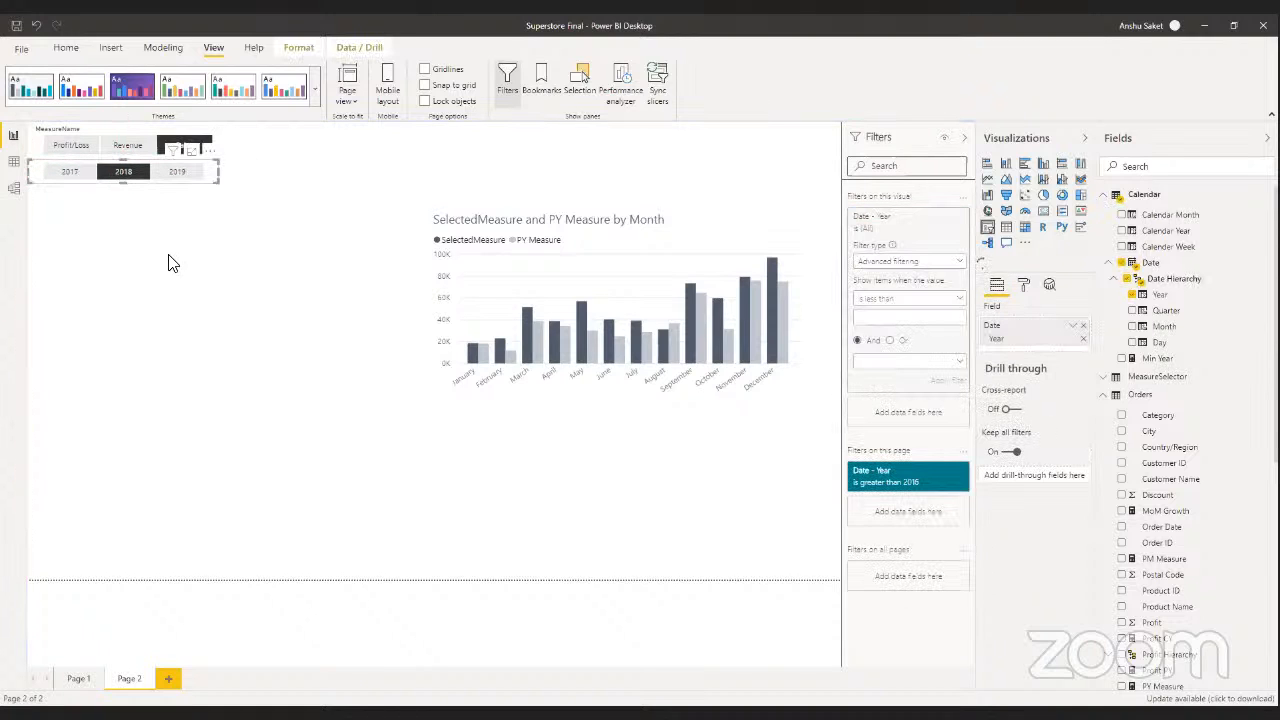
pyautogui.click(274, 280)
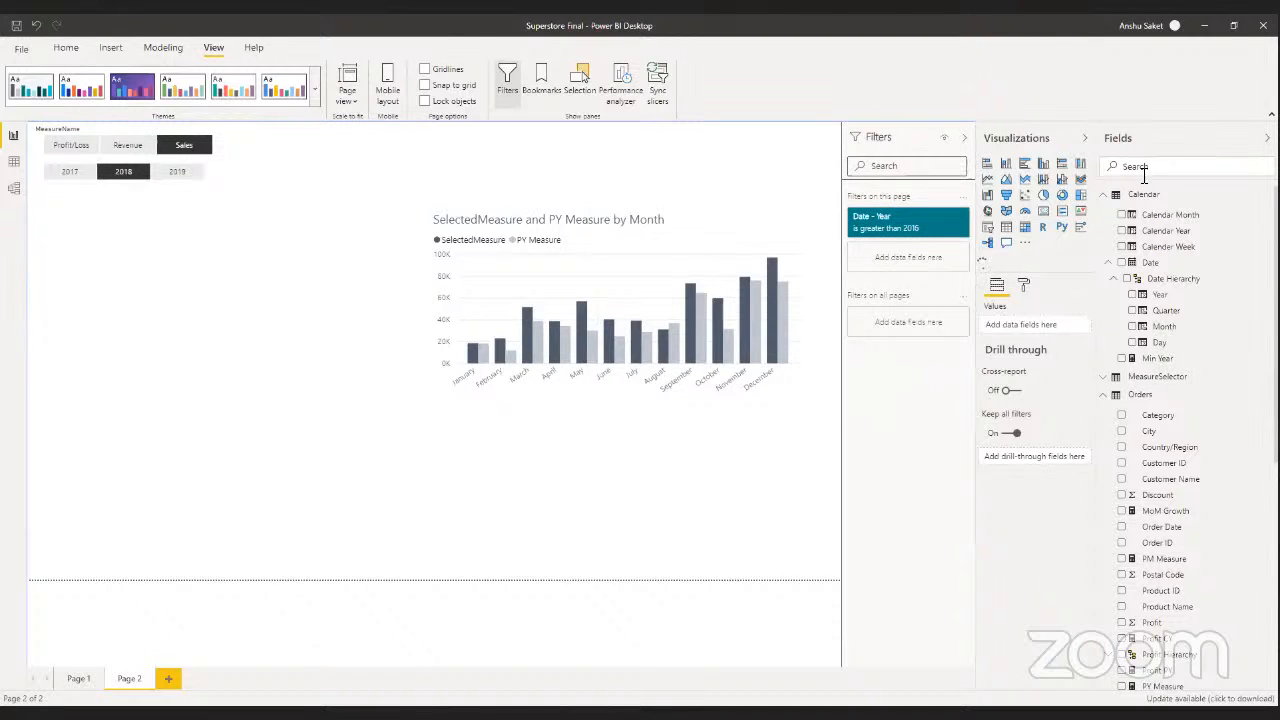
# - Create a column chart of SelectedMeasure in the empty area below the slicers, beside the existing monthly chart
pyautogui.click(1113, 197)
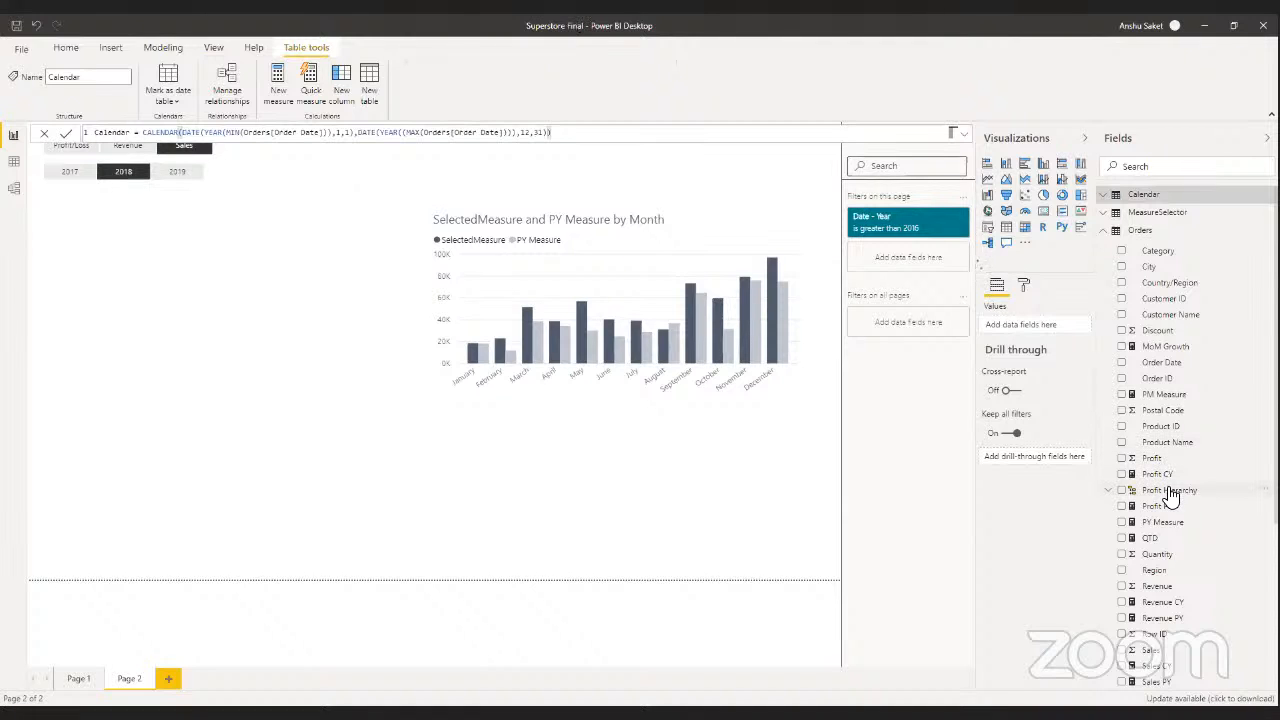
pyautogui.scroll(-5, 1168, 490)
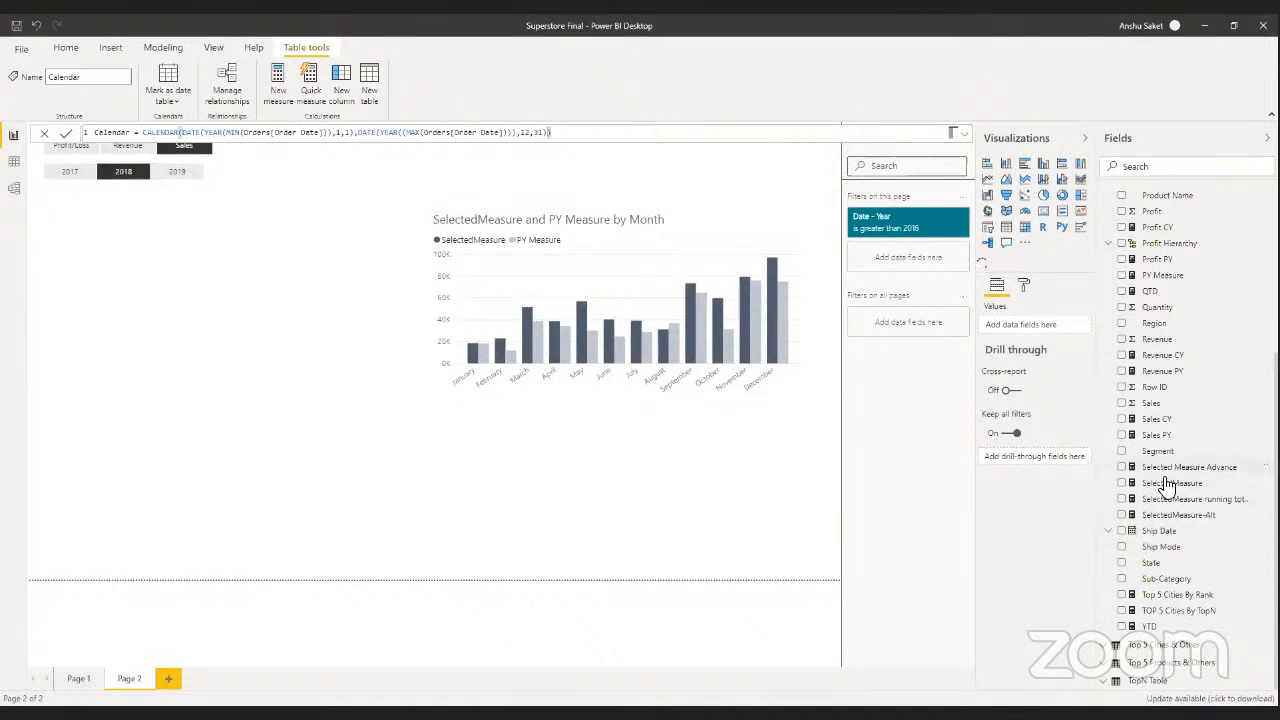
pyautogui.moveTo(1166, 485); pyautogui.dragTo(144, 258)
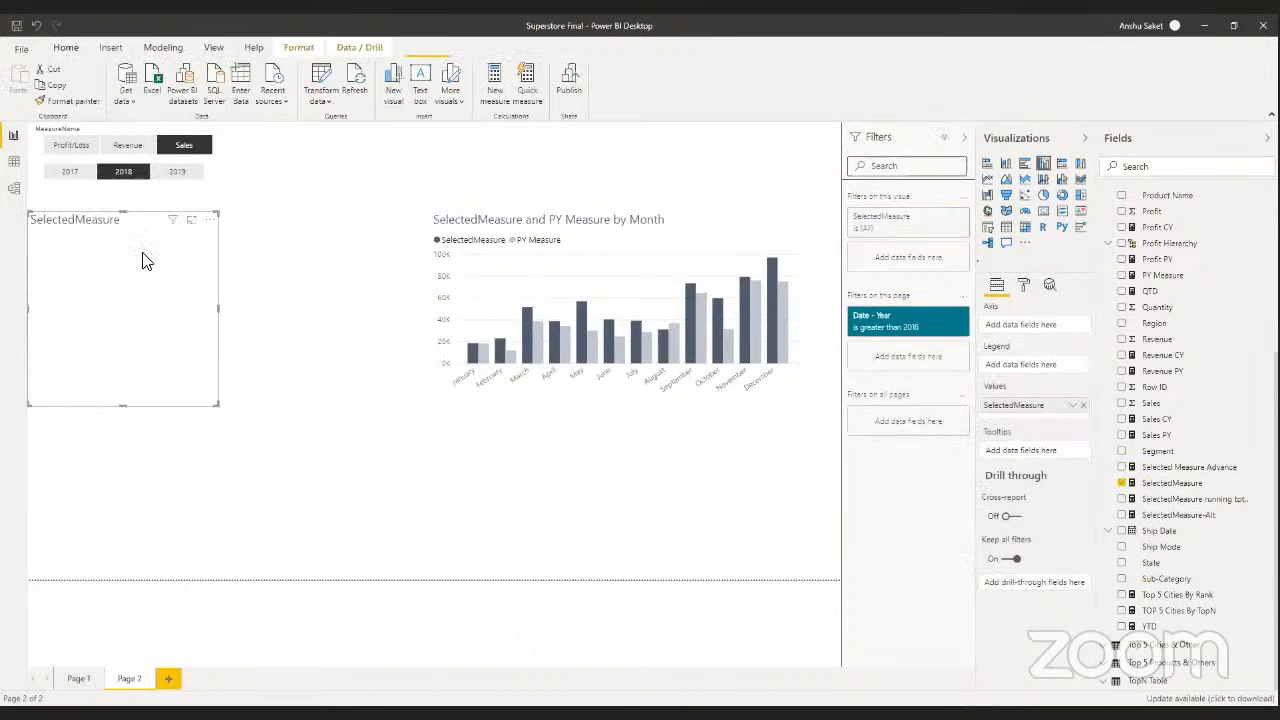
# - Put Calendar Month on the new SelectedMeasure chart's axis and widen the chart to about double, up to the neighbouring chart
pyautogui.scroll(5, 1233, 369)
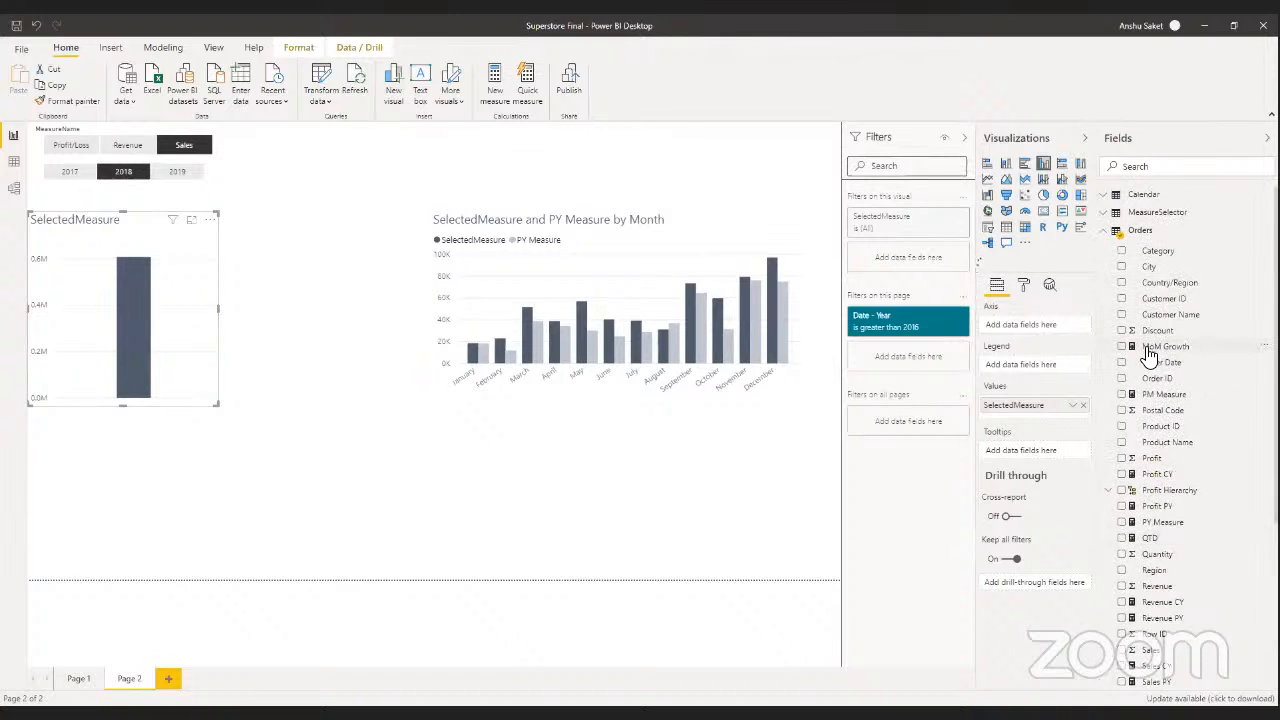
pyautogui.click(1109, 196)
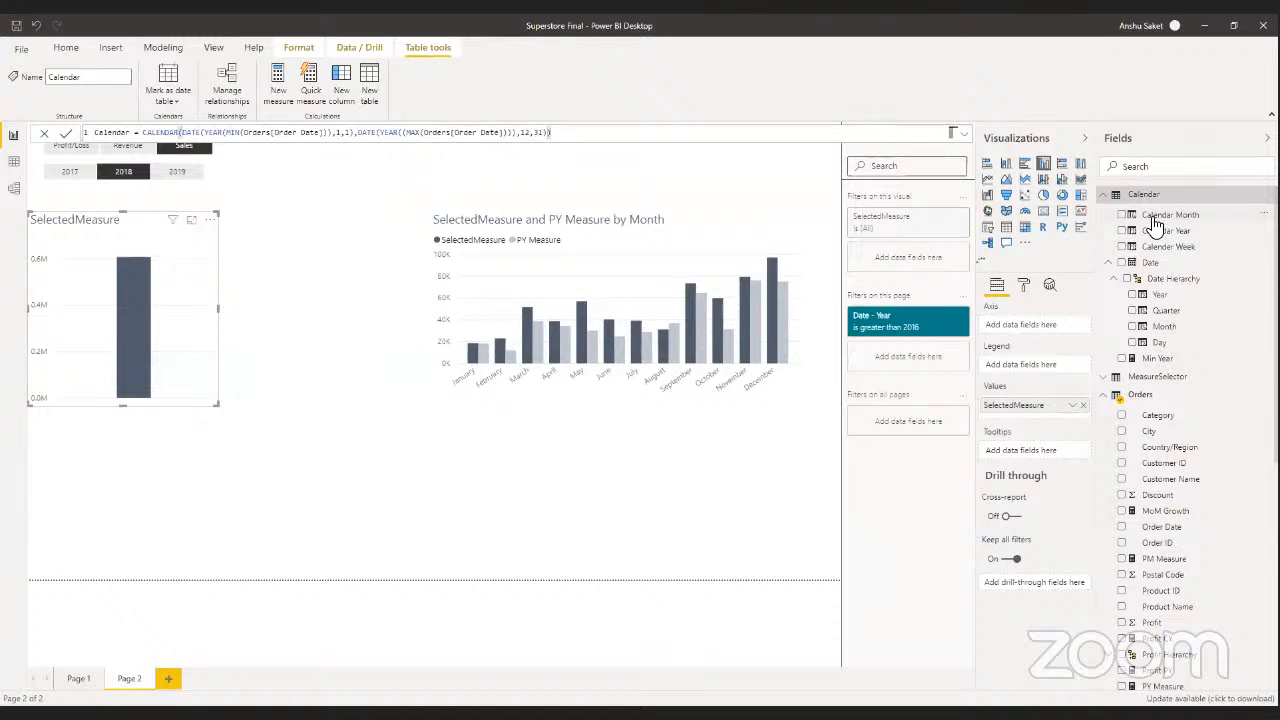
pyautogui.moveTo(1150, 218); pyautogui.dragTo(1035, 334)
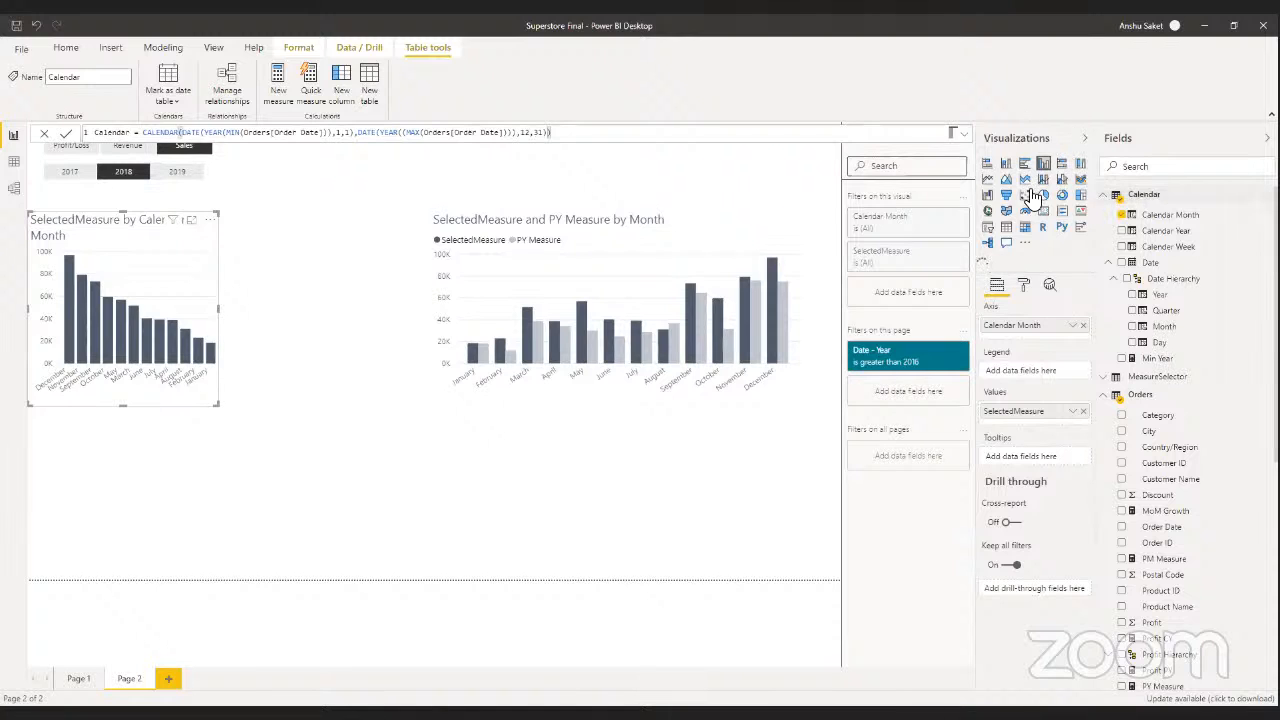
pyautogui.click(1104, 195)
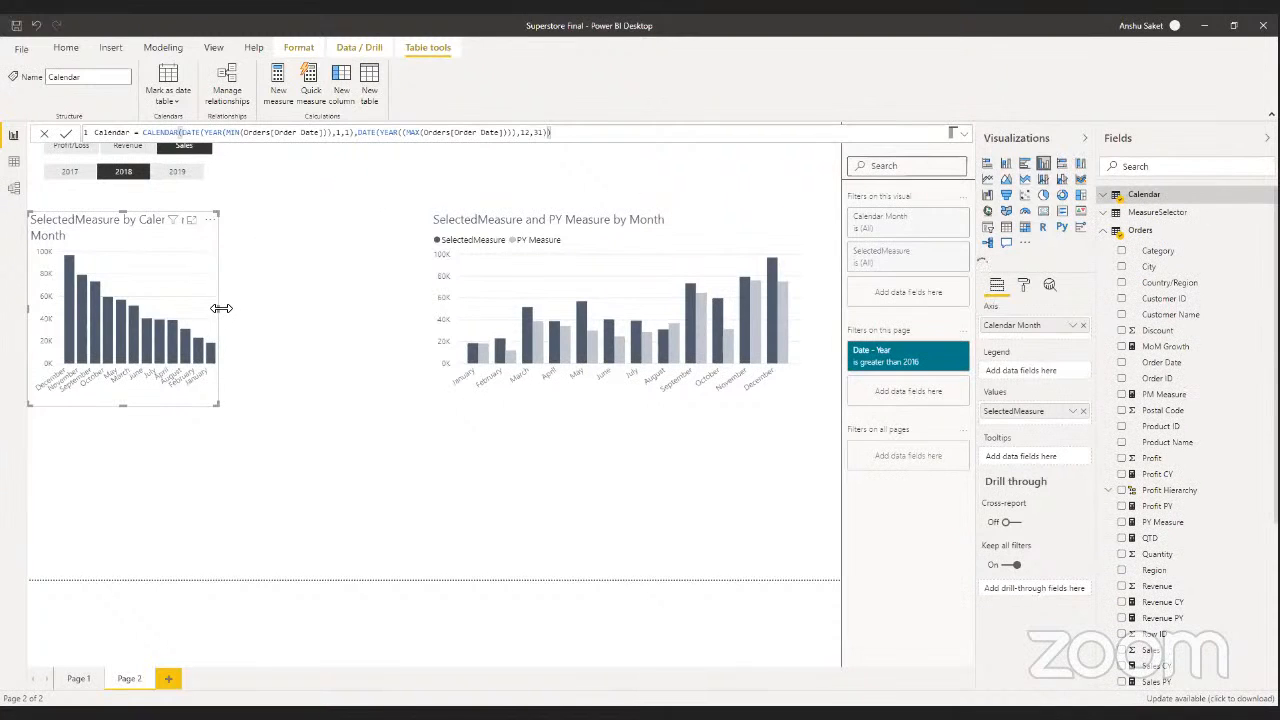
pyautogui.moveTo(221, 308); pyautogui.dragTo(417, 308)
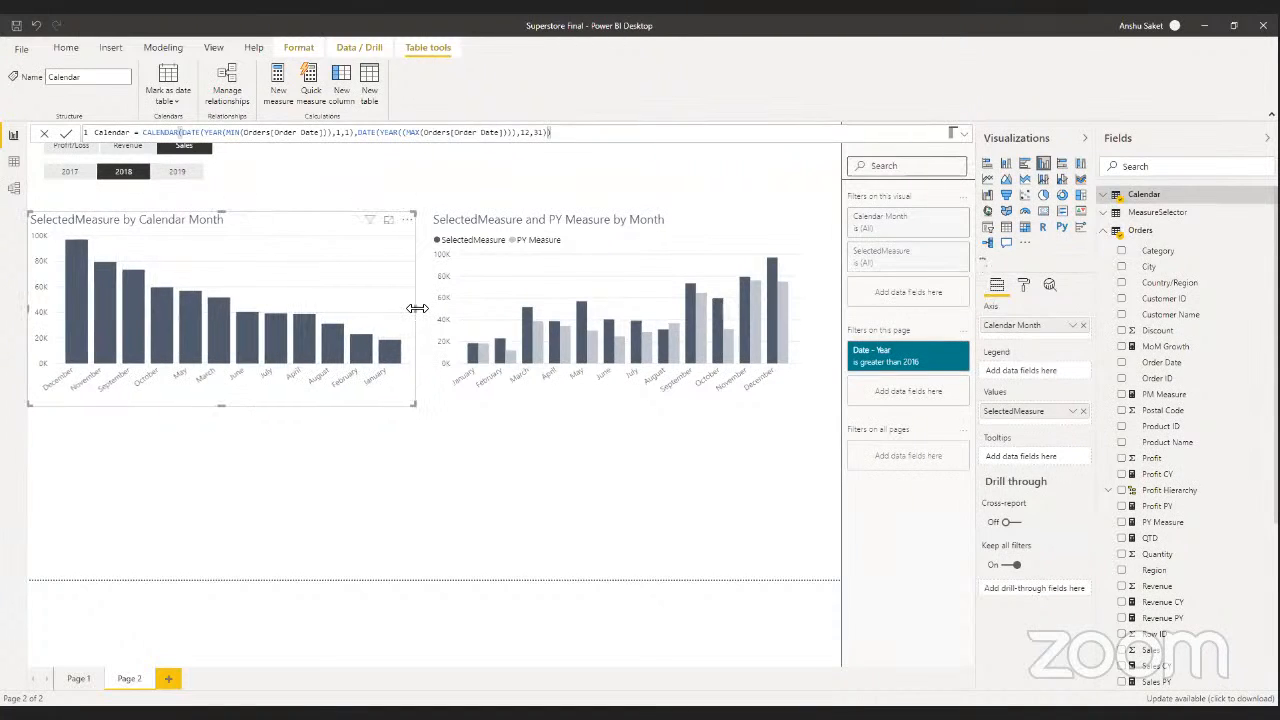
# - Sort the new chart by Calendar Month, and replace its axis field with Month from the Date Hierarchy
pyautogui.click(407, 222)
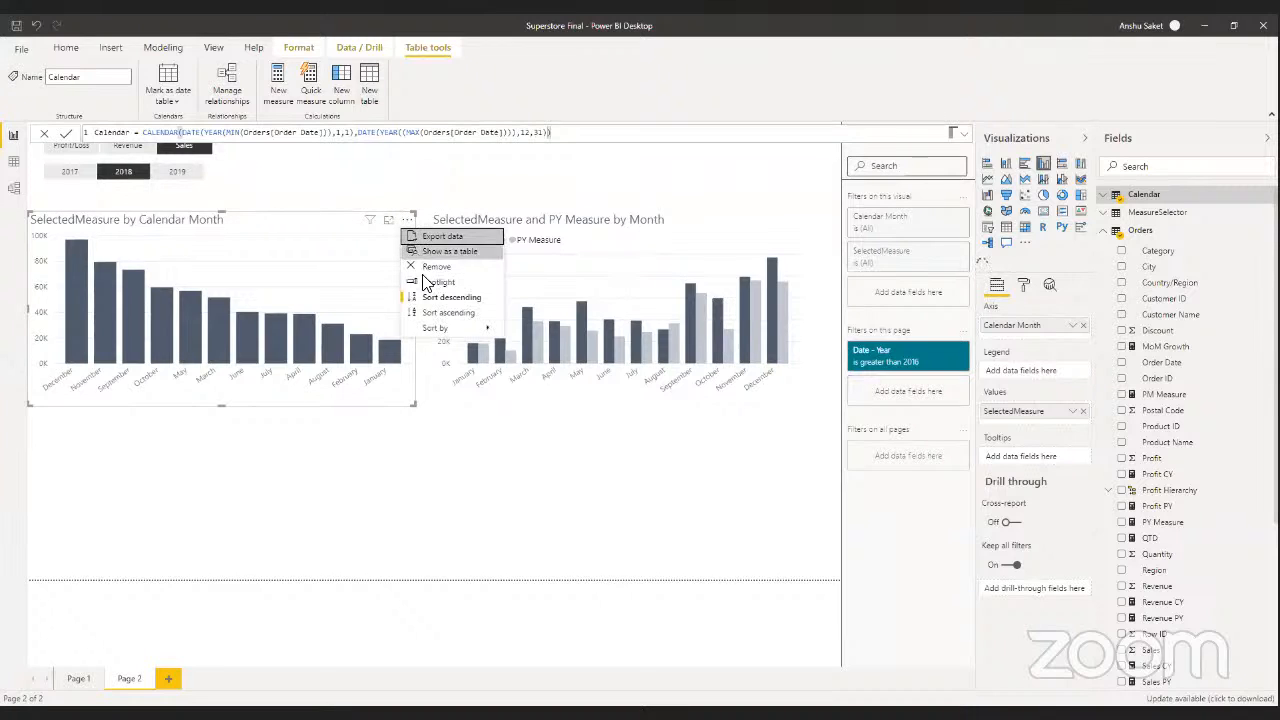
pyautogui.moveTo(434, 329)
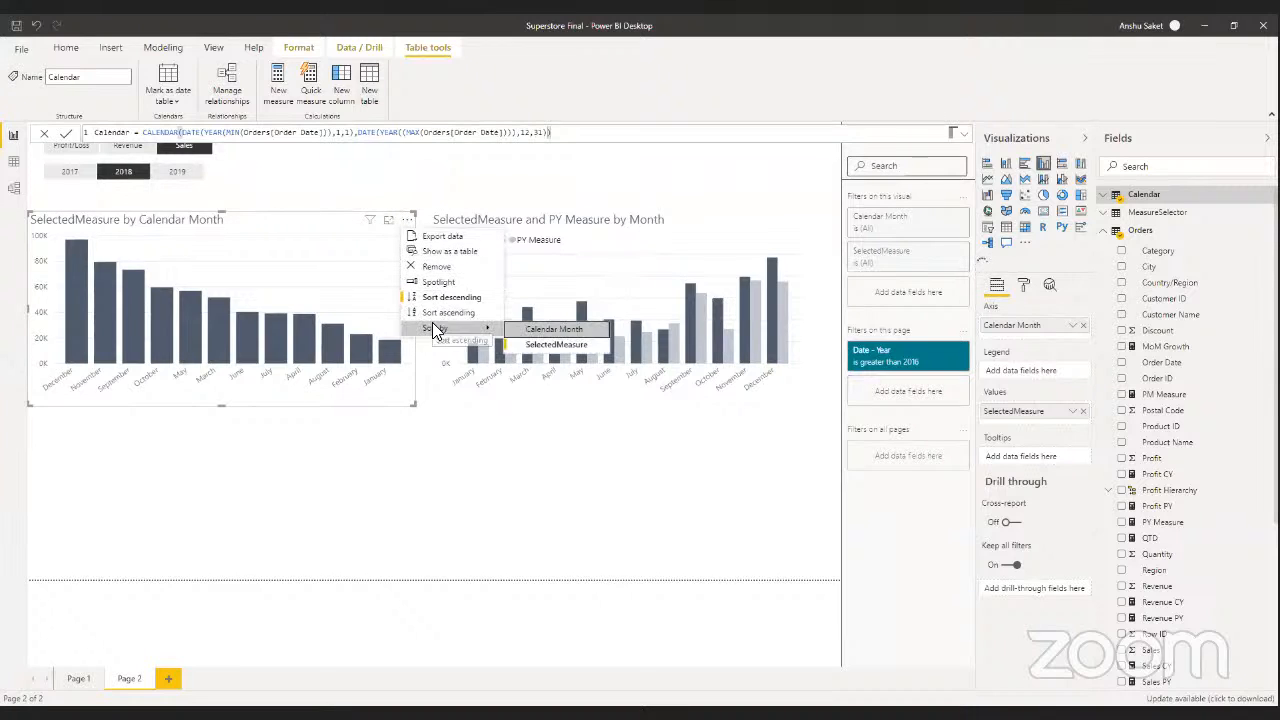
pyautogui.click(530, 340)
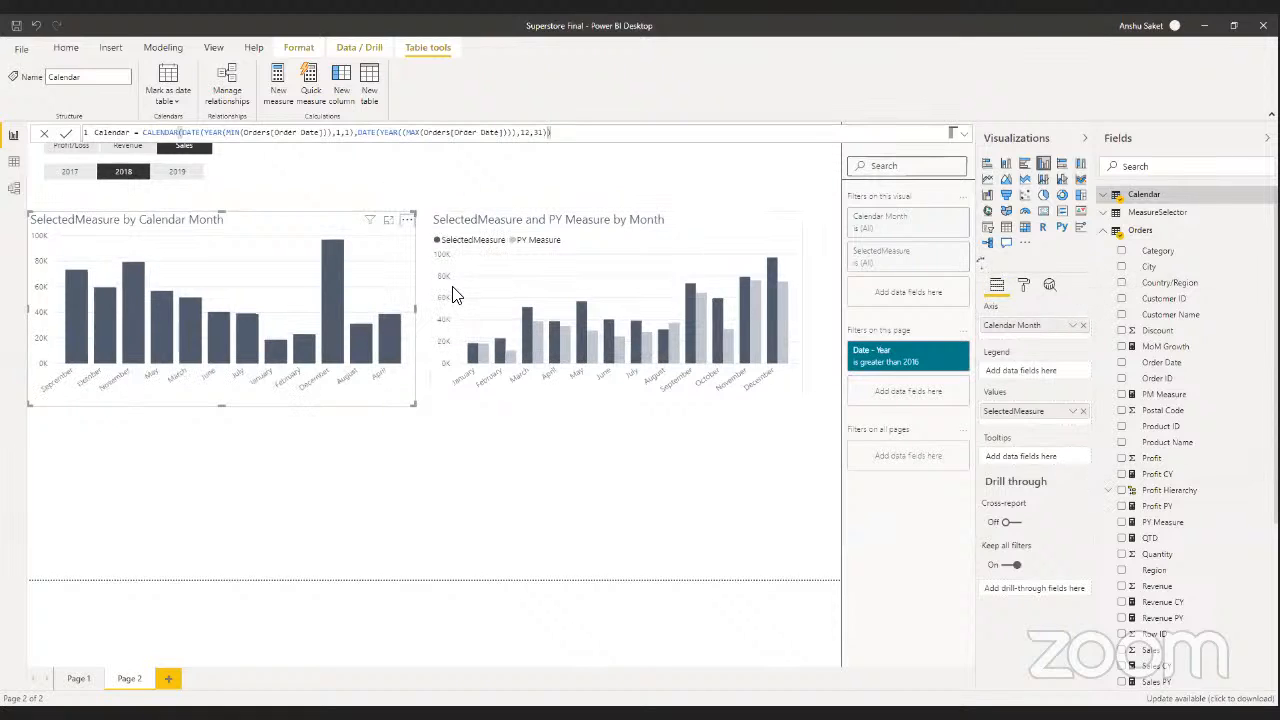
pyautogui.click(1104, 196)
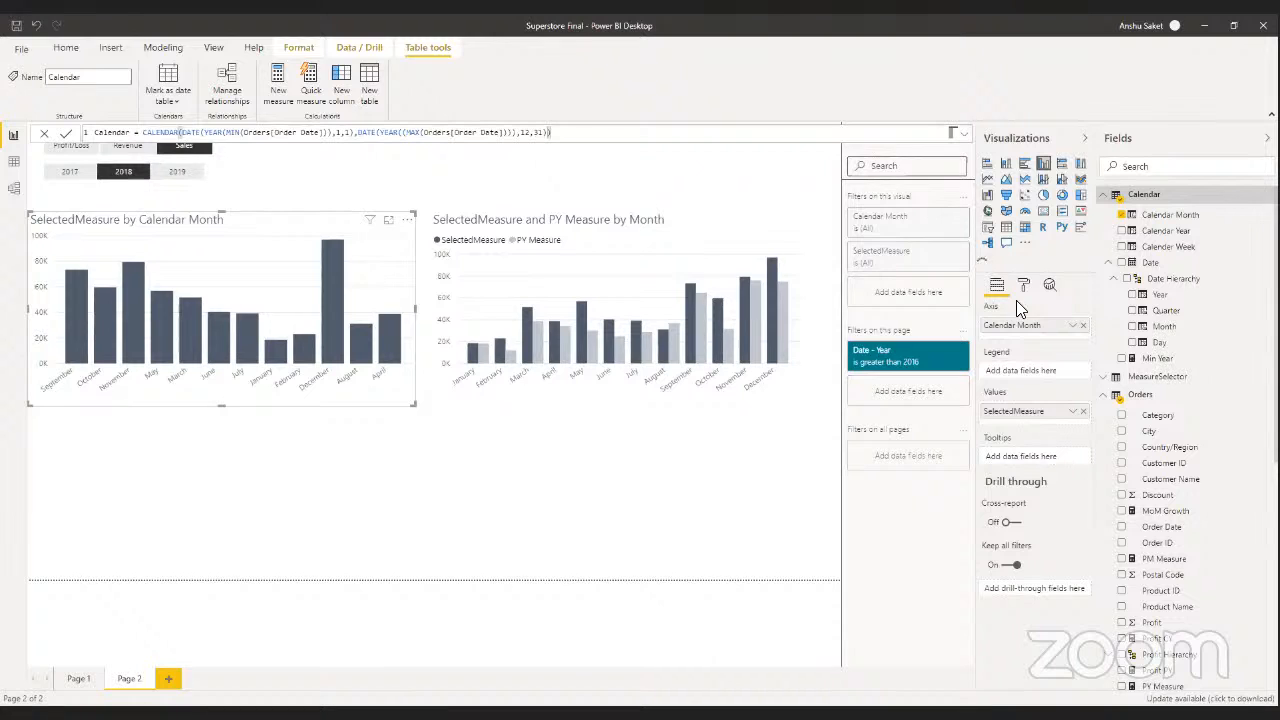
pyautogui.moveTo(1081, 329); pyautogui.dragTo(1043, 329)
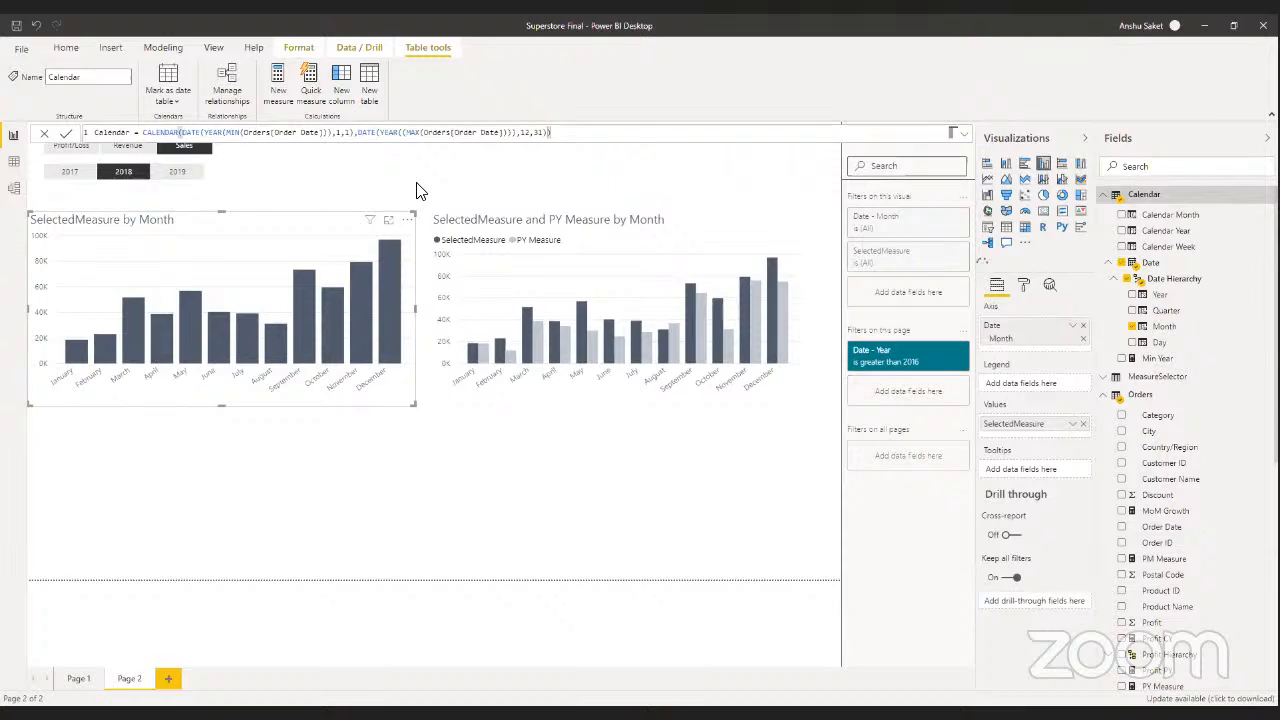
# - Switch the MeasureName slicer to Profit/Loss, to Sales, and back to Profit/Loss to compare the charts
pyautogui.click(72, 146)
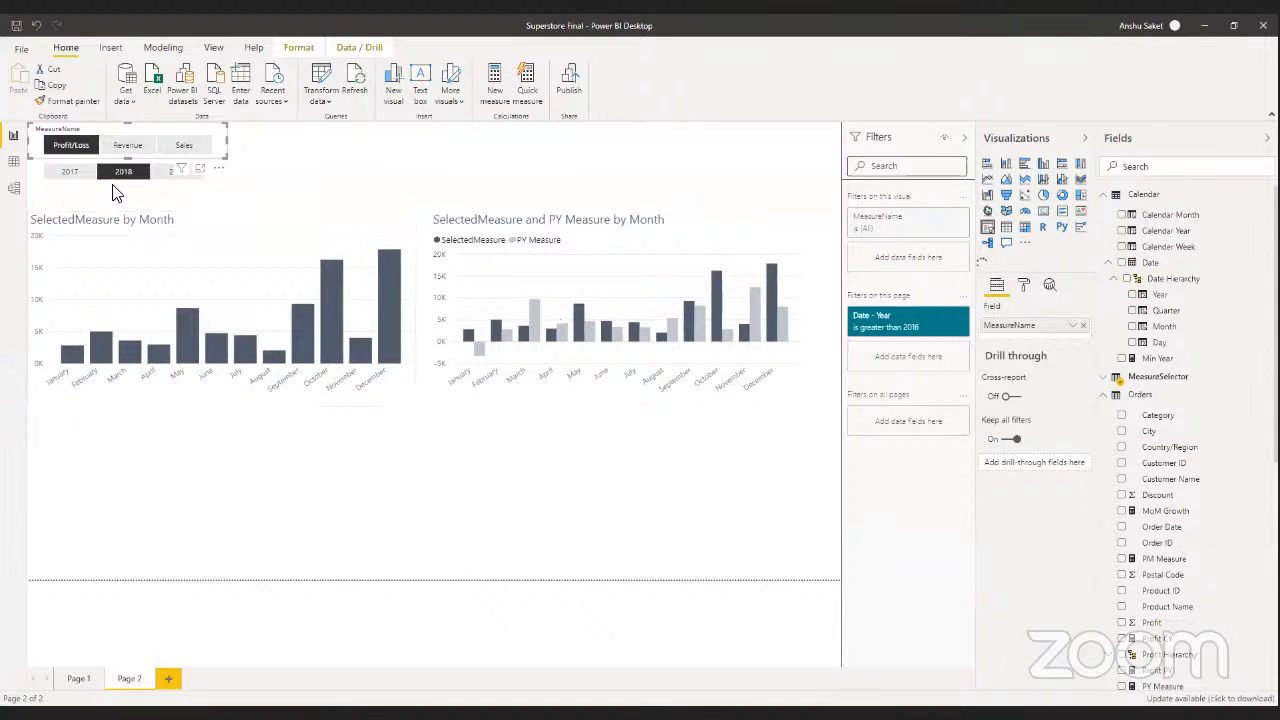
pyautogui.click(172, 152)
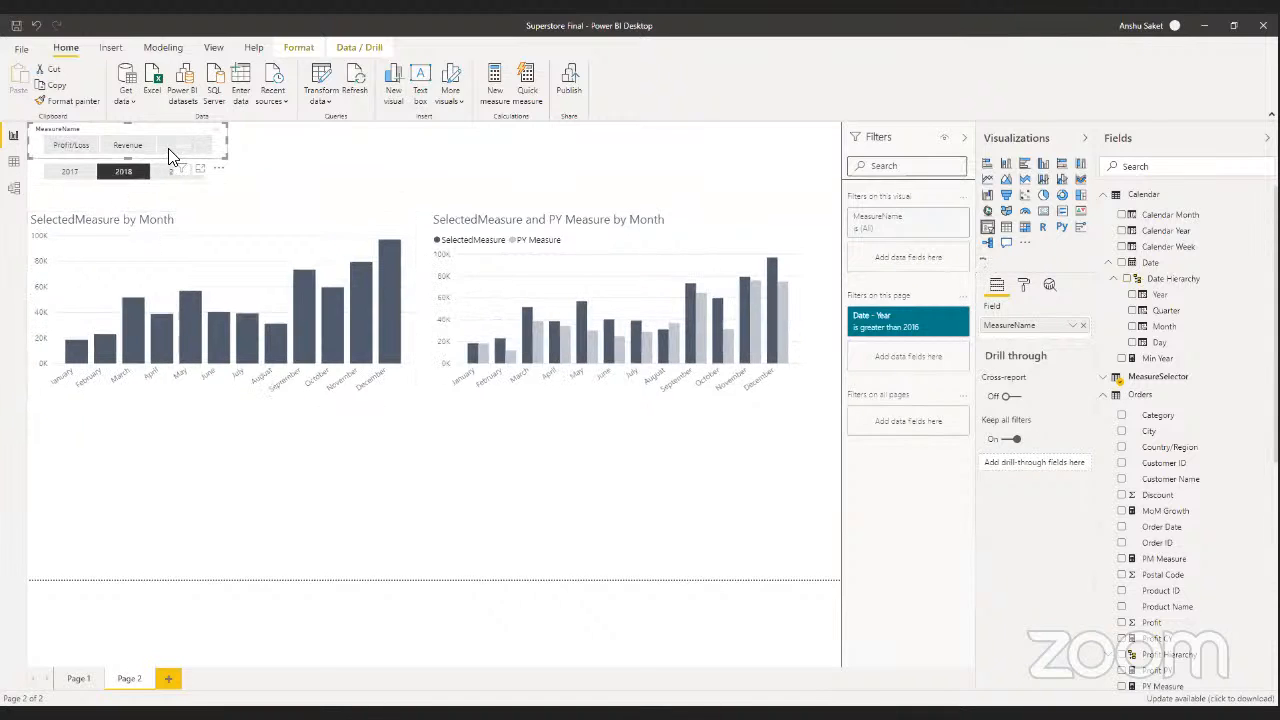
pyautogui.click(80, 148)
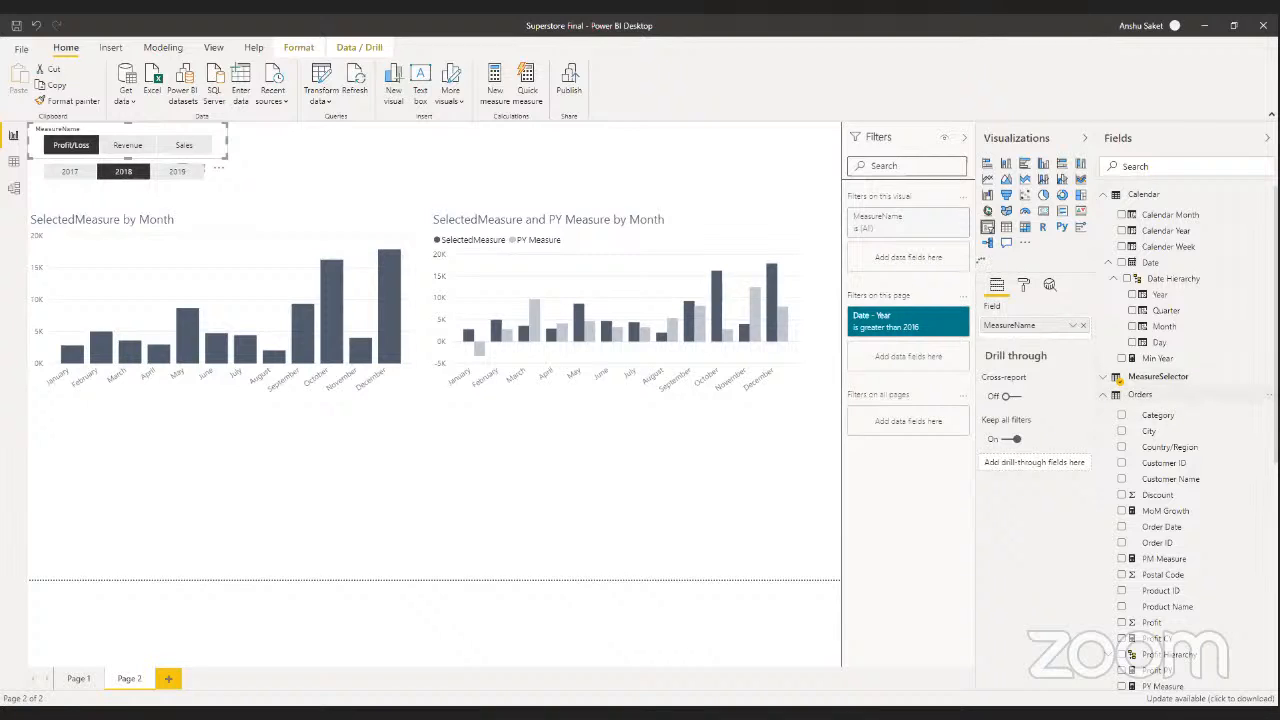
# - Create a new column in the Orders table named PrevMonth and start its formula with the CALCULATE function
pyautogui.rightClick(1245, 400)
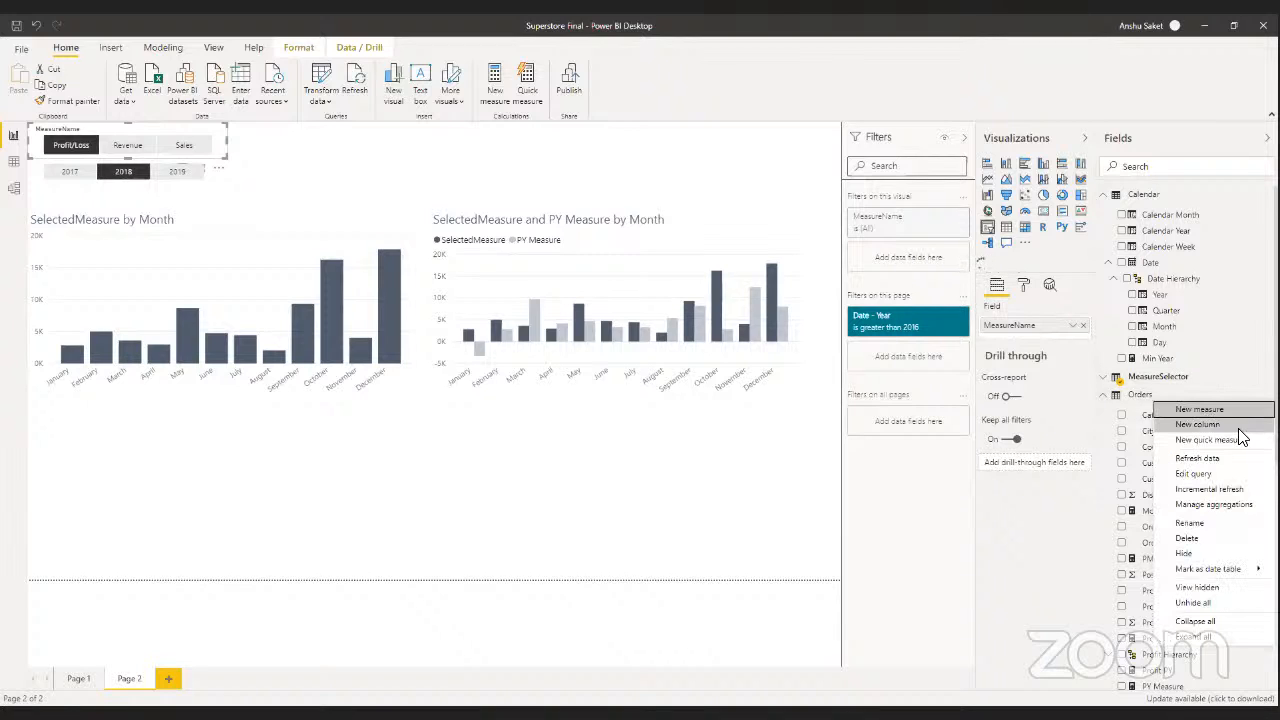
pyautogui.click(1238, 439)
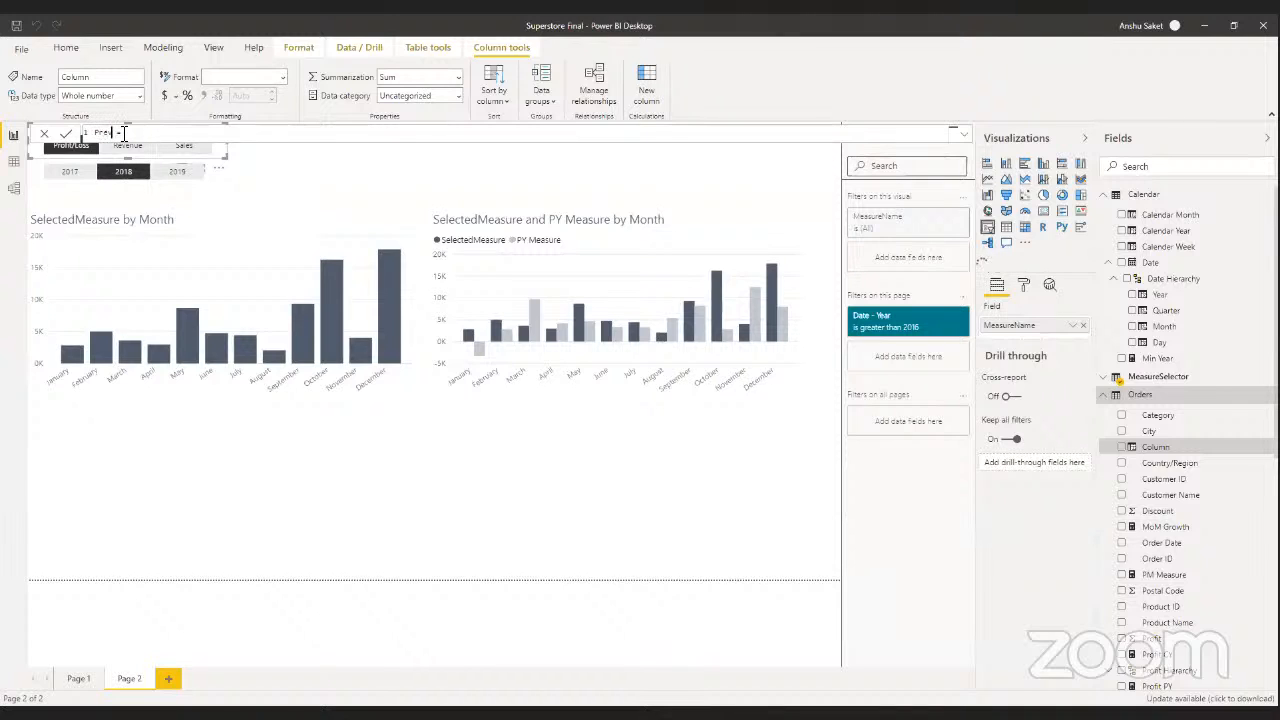
pyautogui.write('vMonth = CALC')
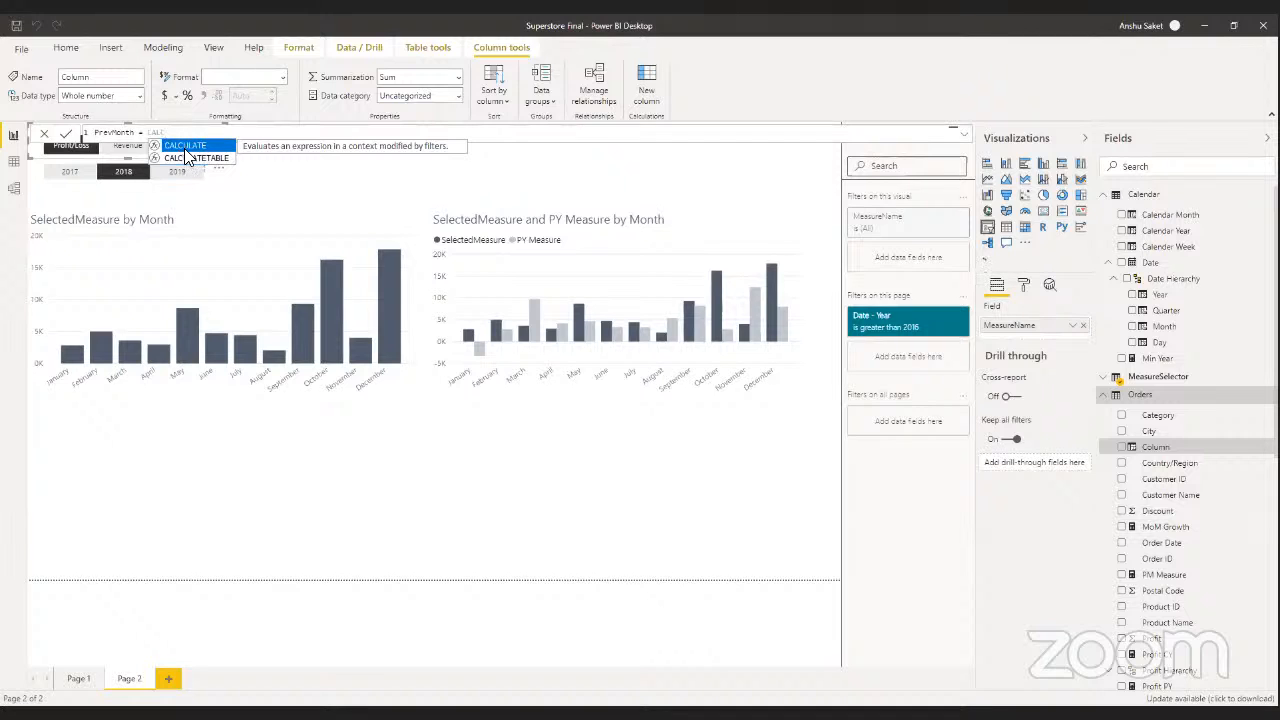
pyautogui.press('Tab')
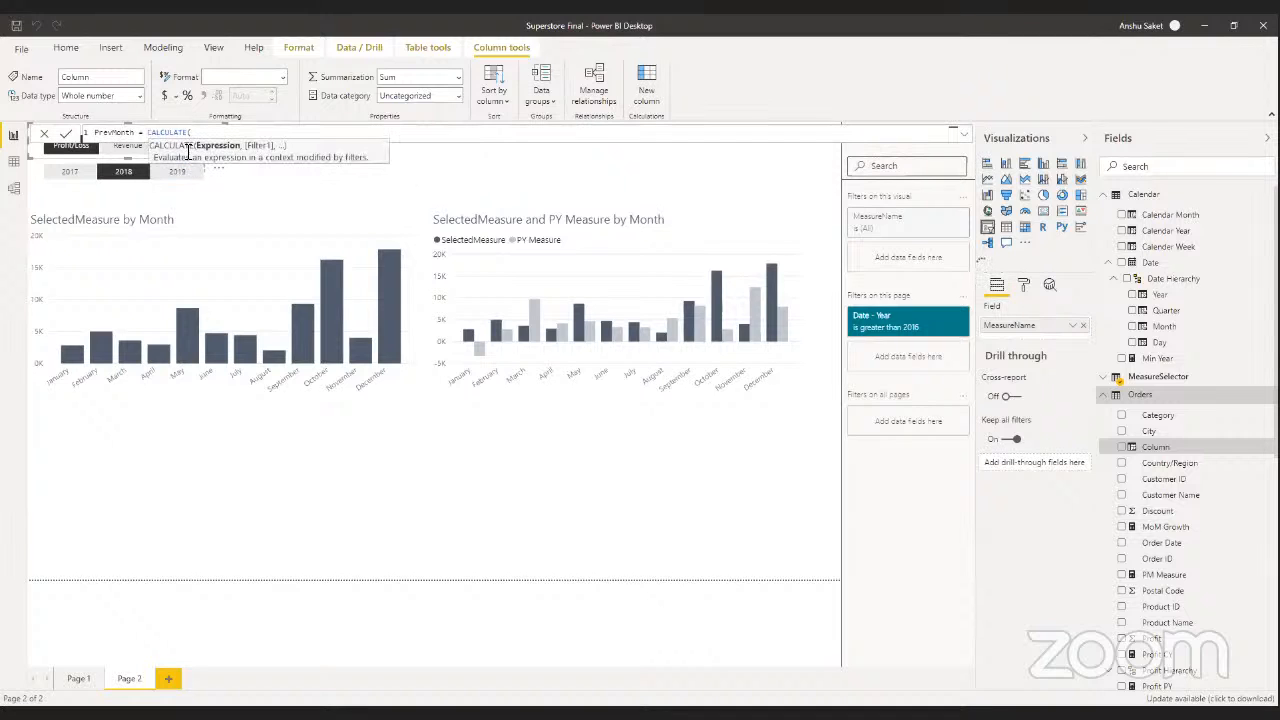
pyautogui.write('SU')
pyautogui.write('(Se')
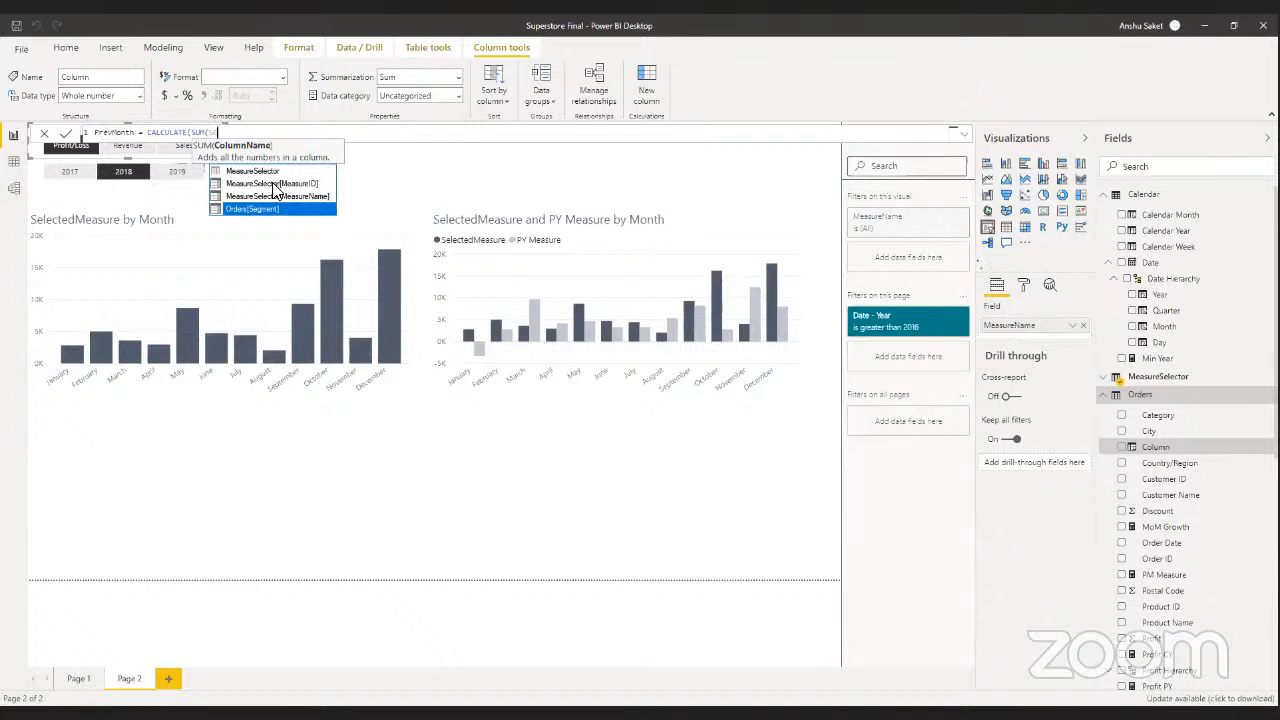
pyautogui.press('BackSpace')
pyautogui.press('BackSpace')
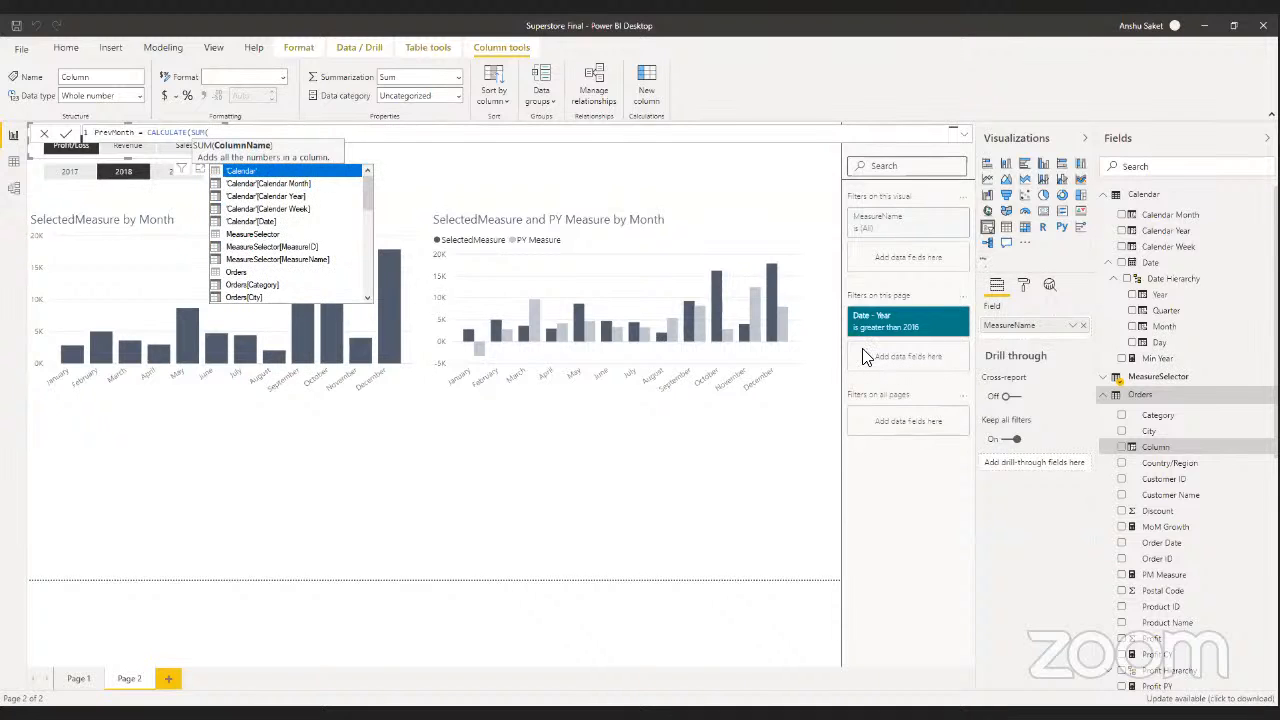
pyautogui.write('O')
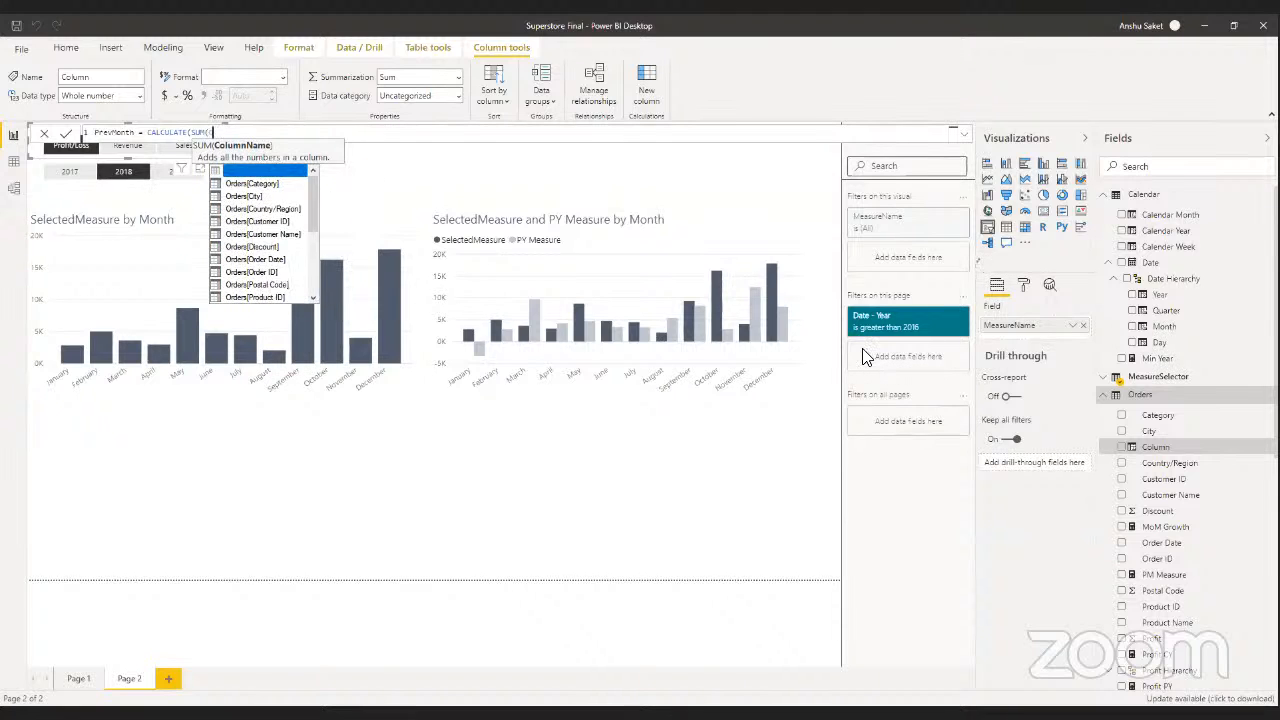
pyautogui.press('BackSpace')
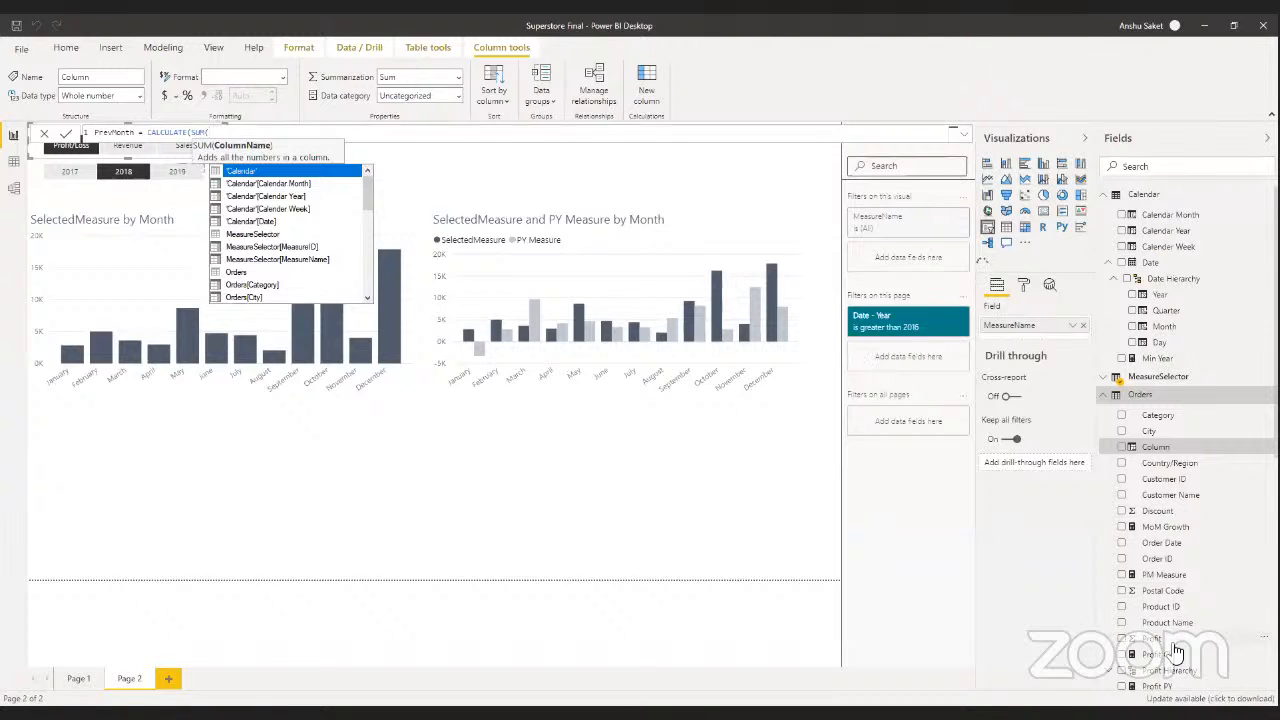
pyautogui.scroll(-8, 1175, 650)
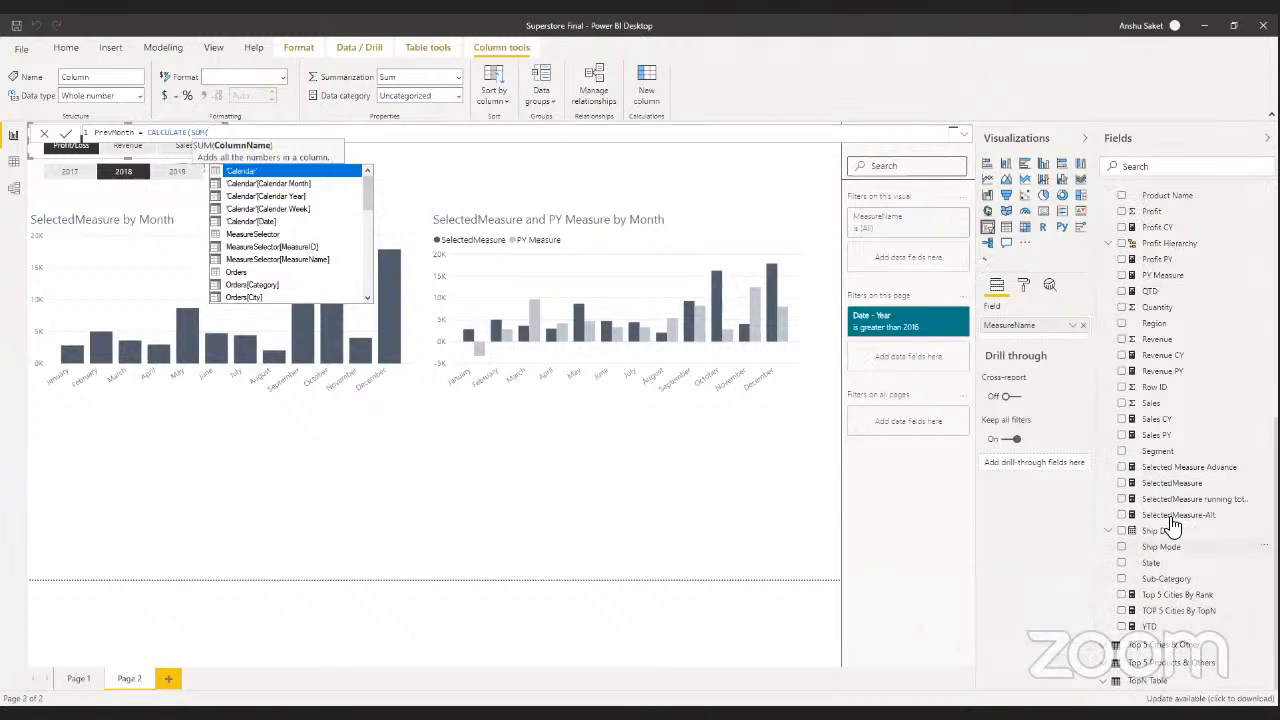
pyautogui.write('S')
pyautogui.press('BackSpace')
pyautogui.press('BackSpace')
pyautogui.press('BackSpace')
pyautogui.press('BackSpace')
pyautogui.press('BackSpace')
# - Use [SelectedMeasure] as the CALCULATE expression and add the PREVIOUSMONTH function as its filter
pyautogui.write('SEL')
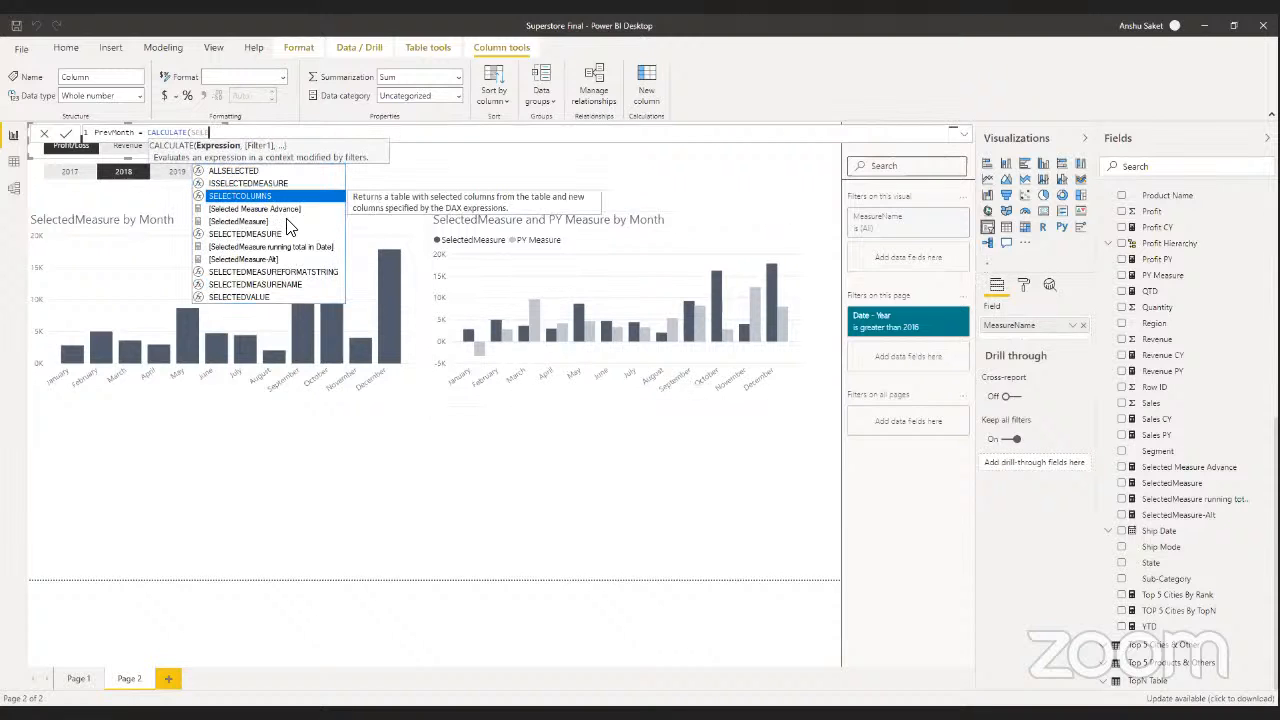
pyautogui.write('E')
pyautogui.click(279, 224)
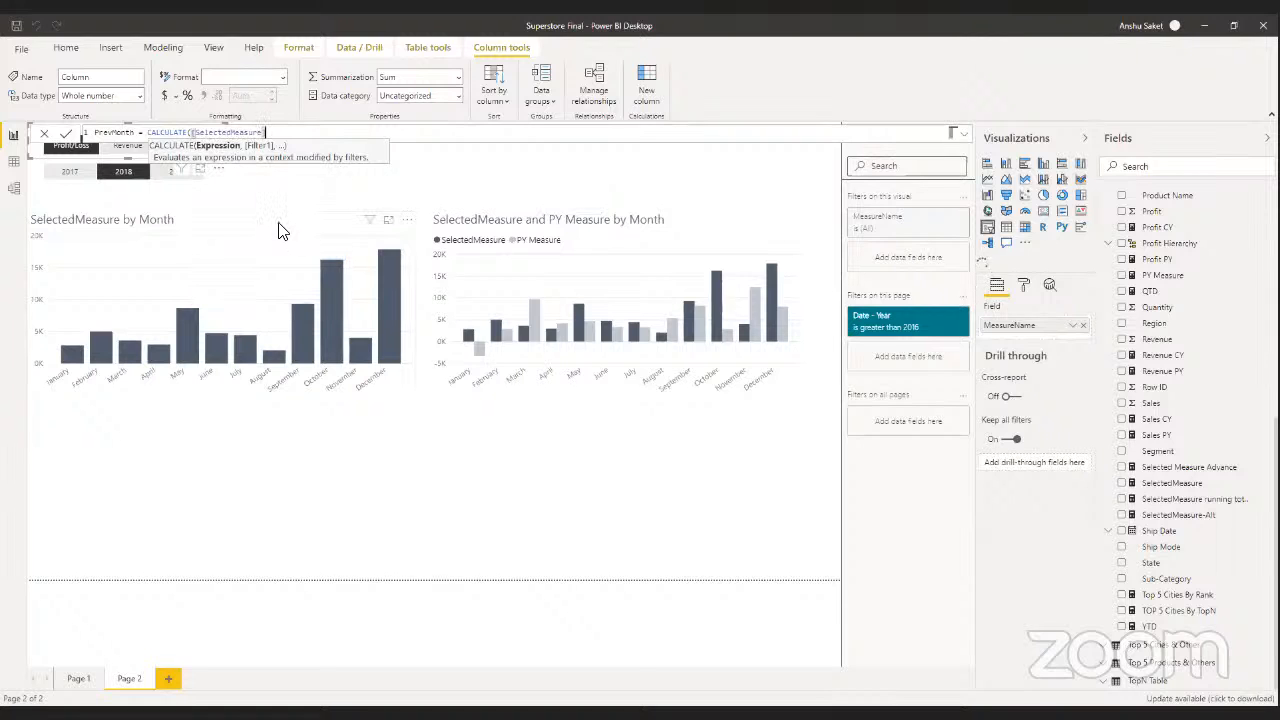
pyautogui.write(',PR')
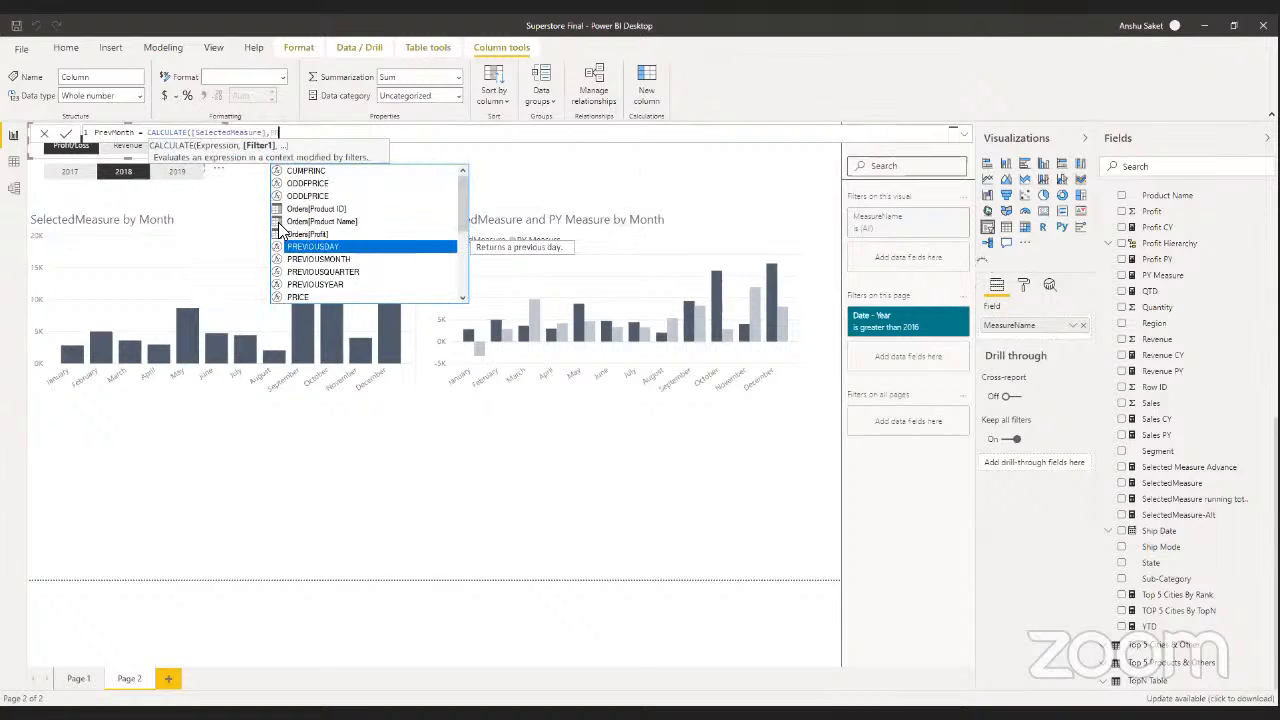
pyautogui.write('EV')
pyautogui.press('Down')
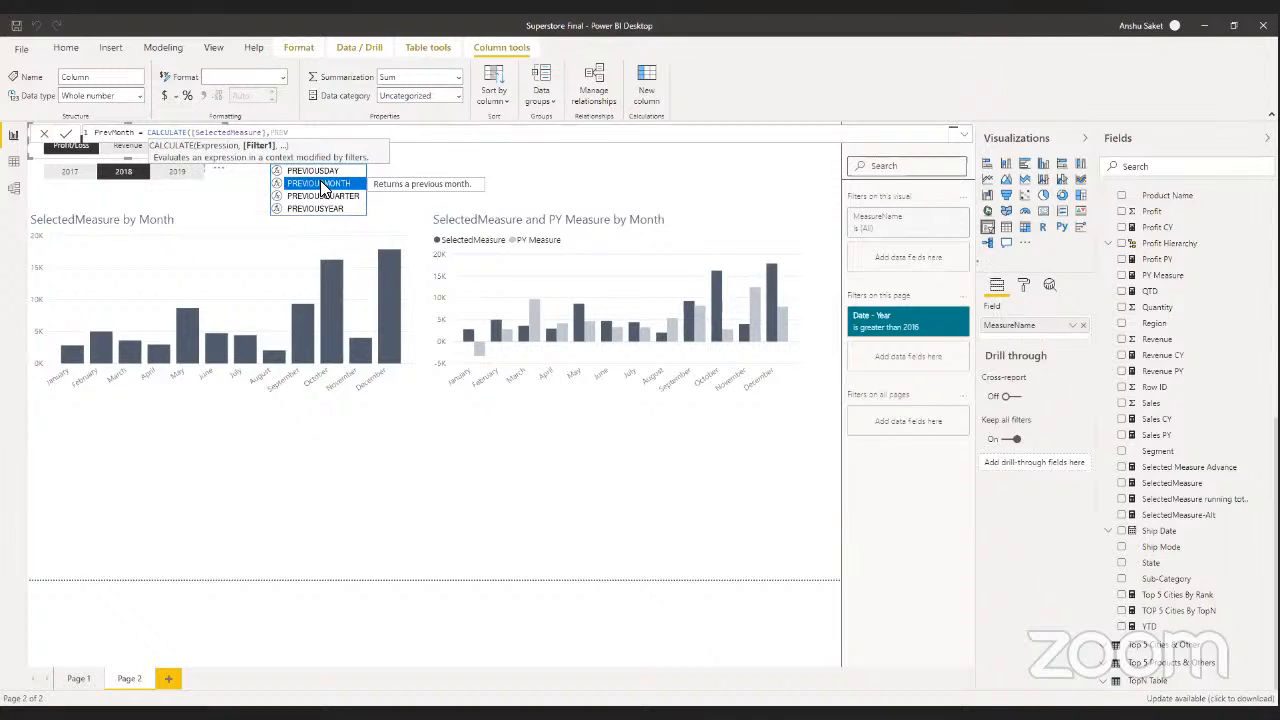
pyautogui.click(323, 188)
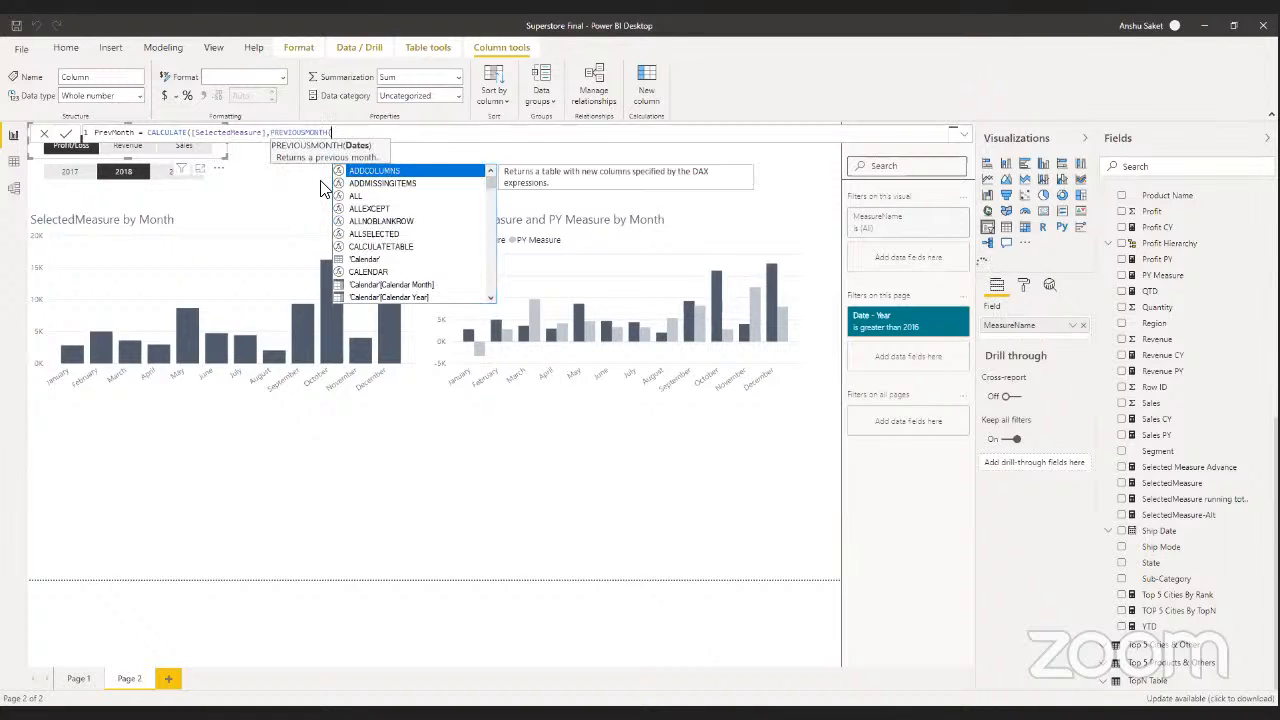
# - Complete the PrevMonth formula by giving PREVIOUSMONTH the 'Calendar'[Date] column, and commit the column
pyautogui.write('Ord')
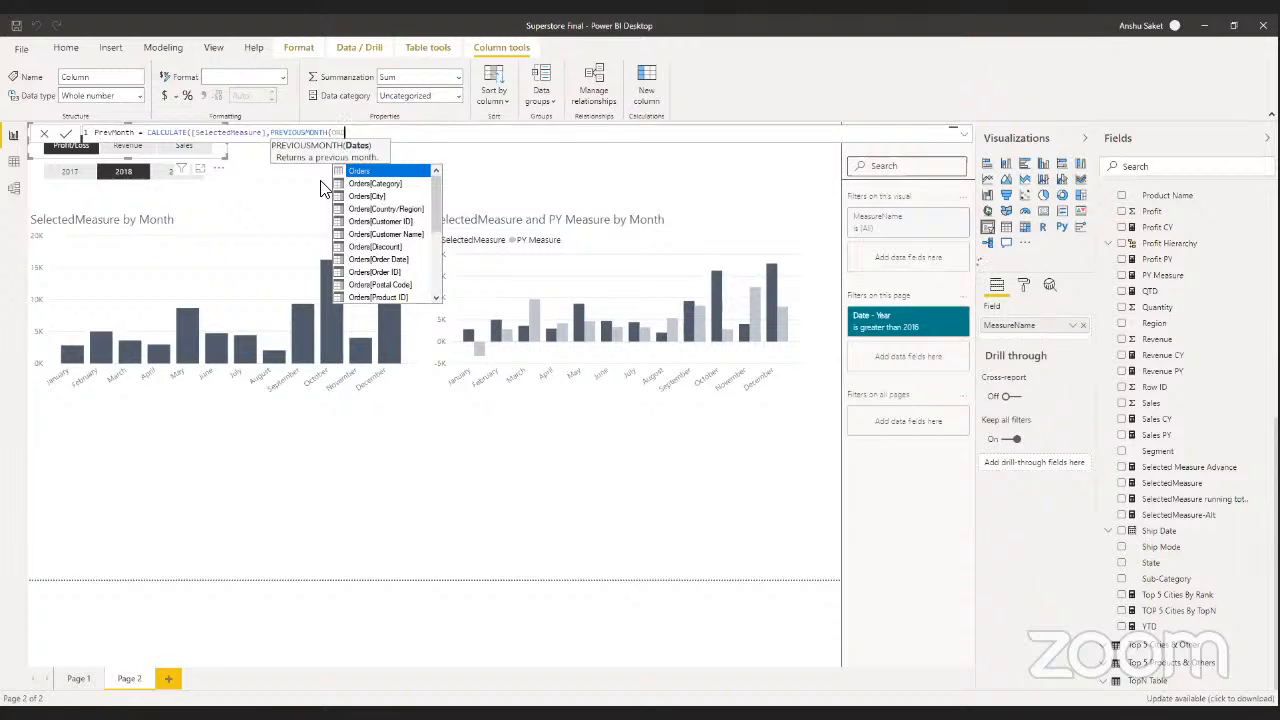
pyautogui.press('BackSpace')
pyautogui.press('BackSpace')
pyautogui.press('BackSpace')
pyautogui.write('C')
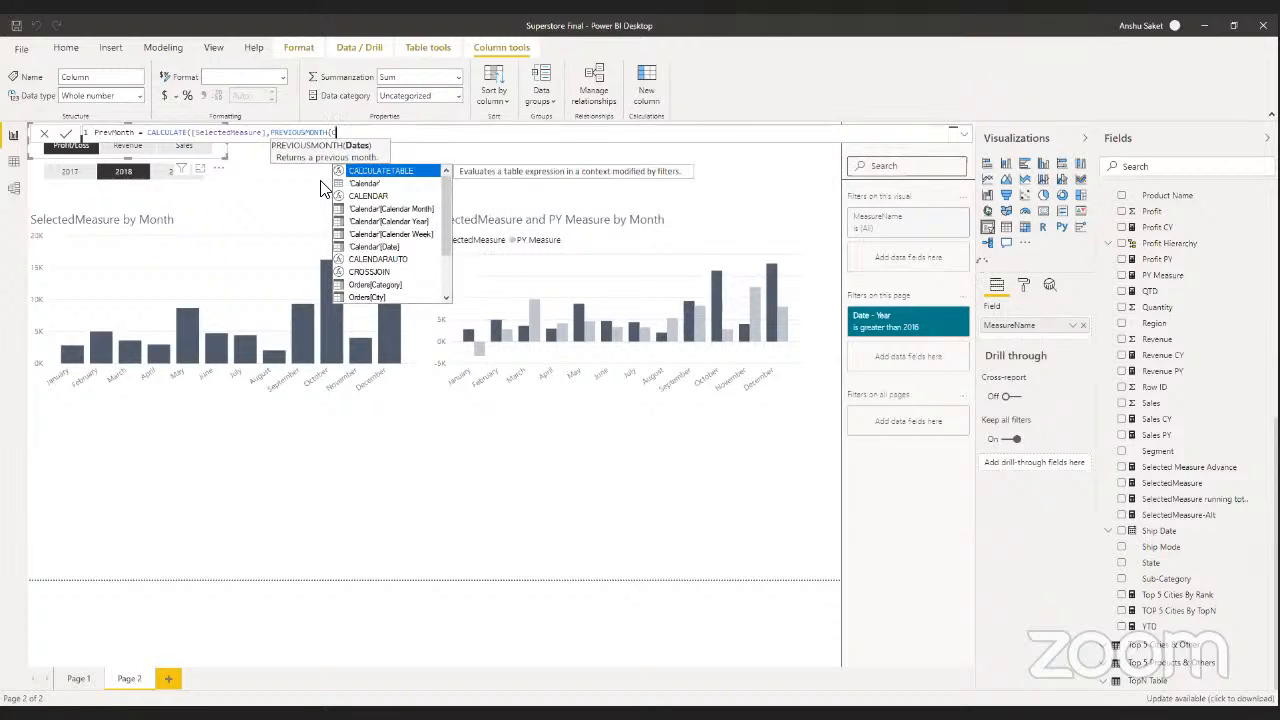
pyautogui.write('AL')
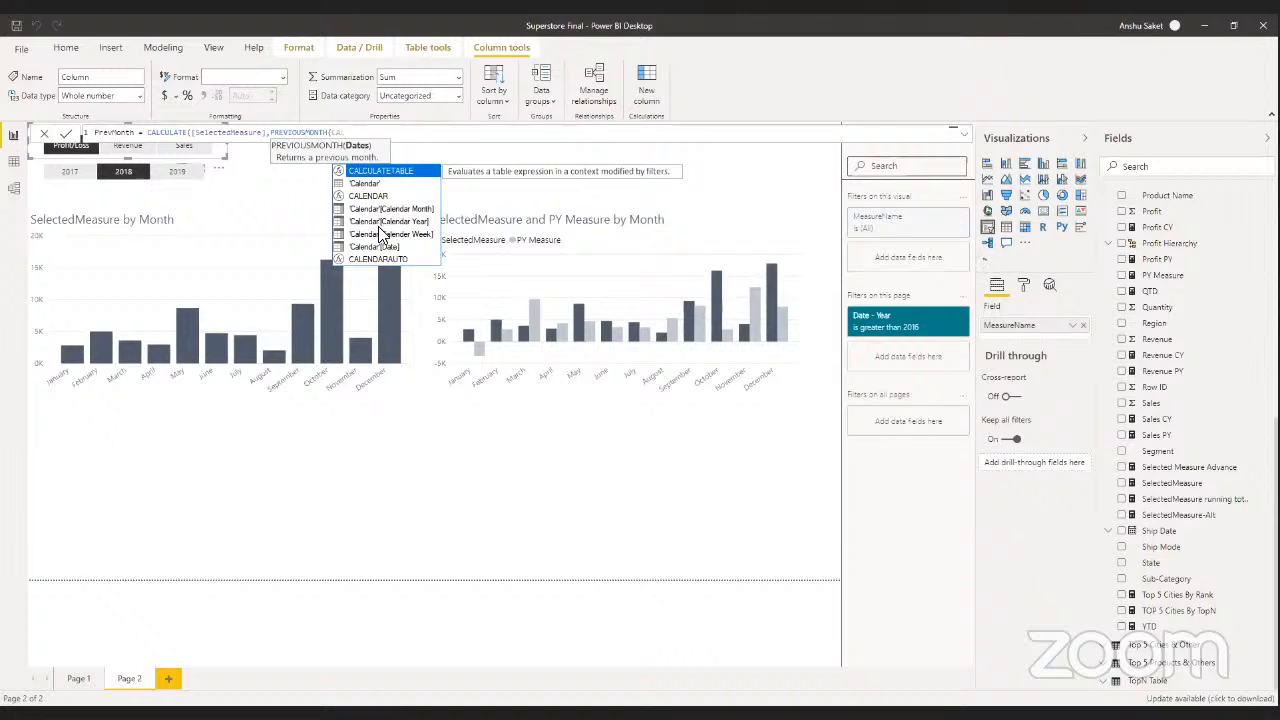
pyautogui.click(378, 246)
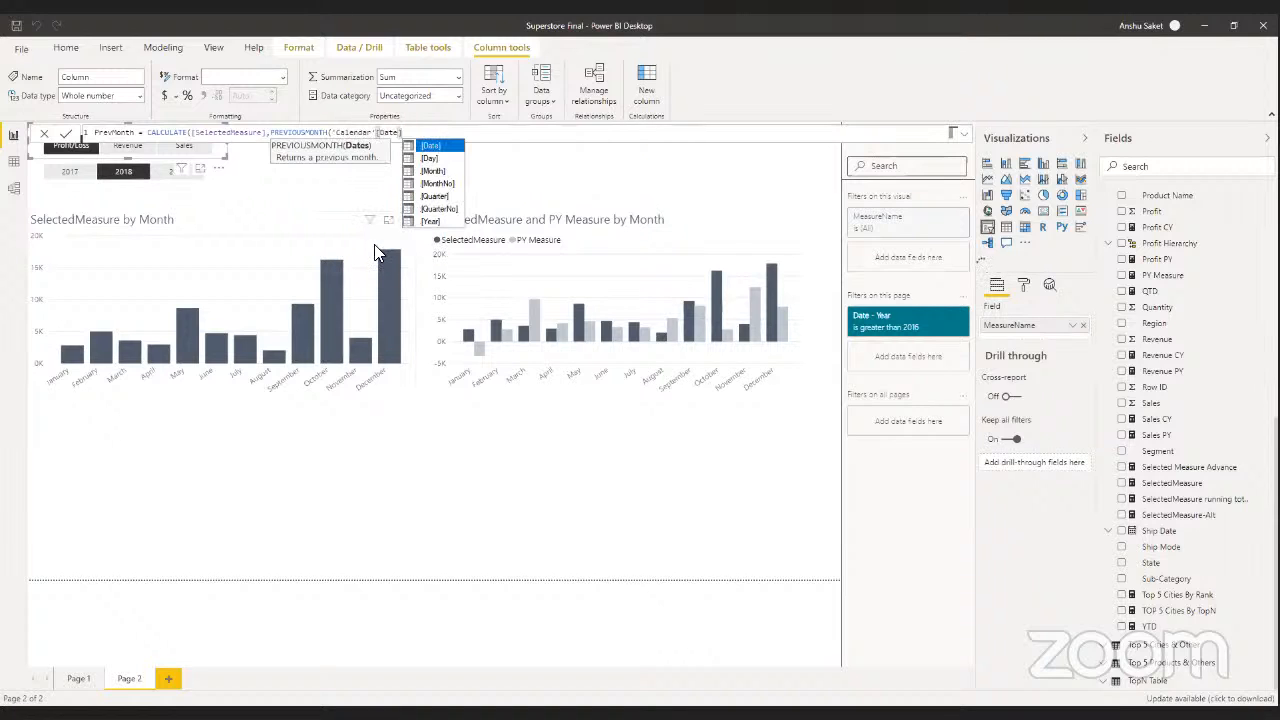
pyautogui.write('])')
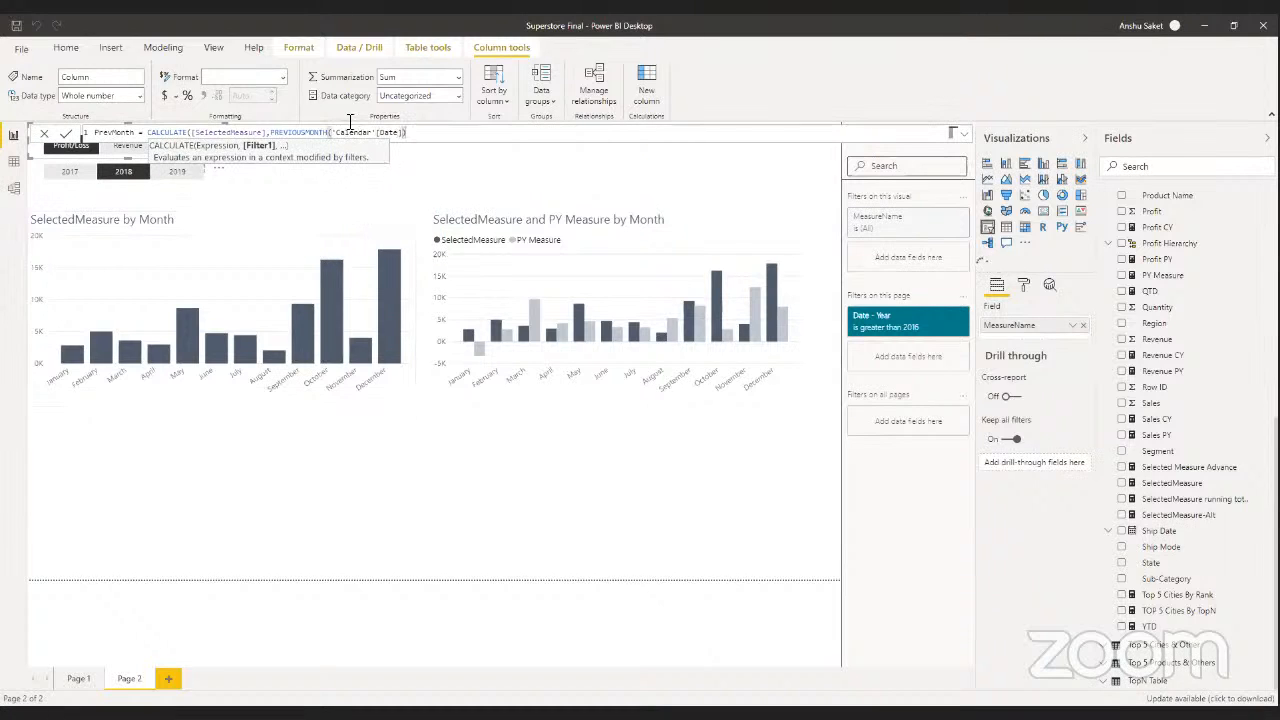
pyautogui.write(')')
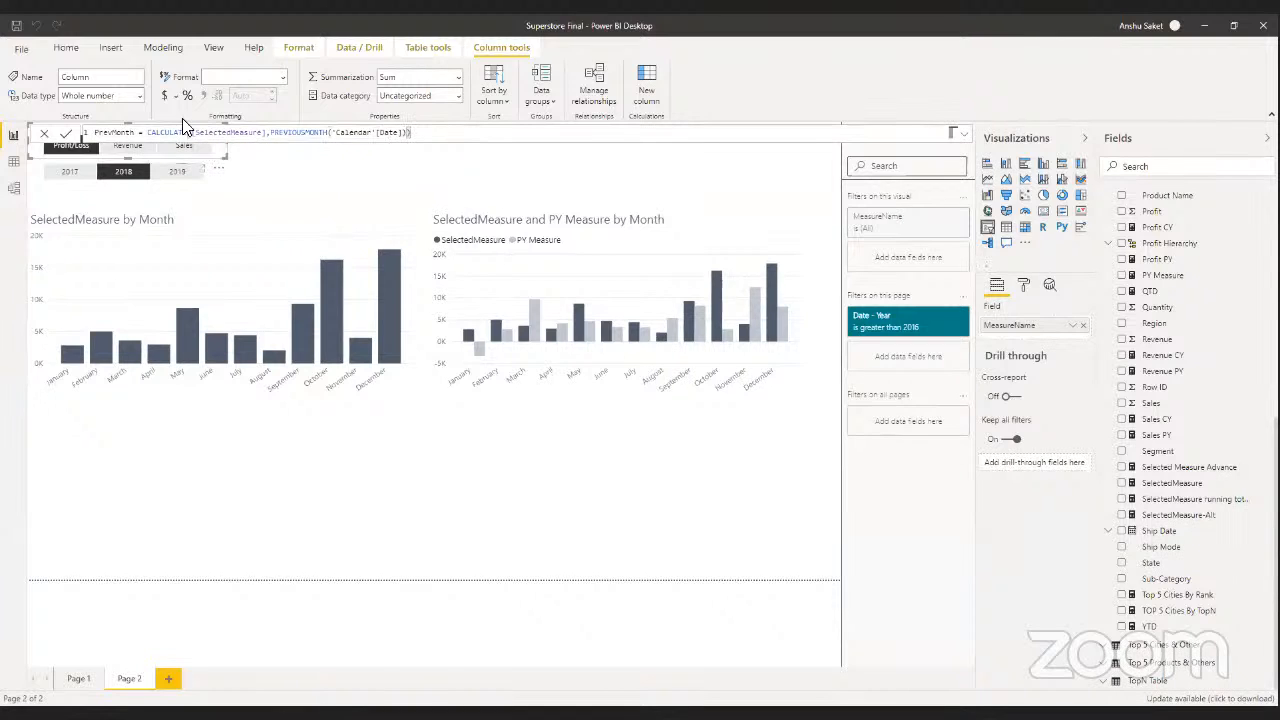
pyautogui.click(65, 135)
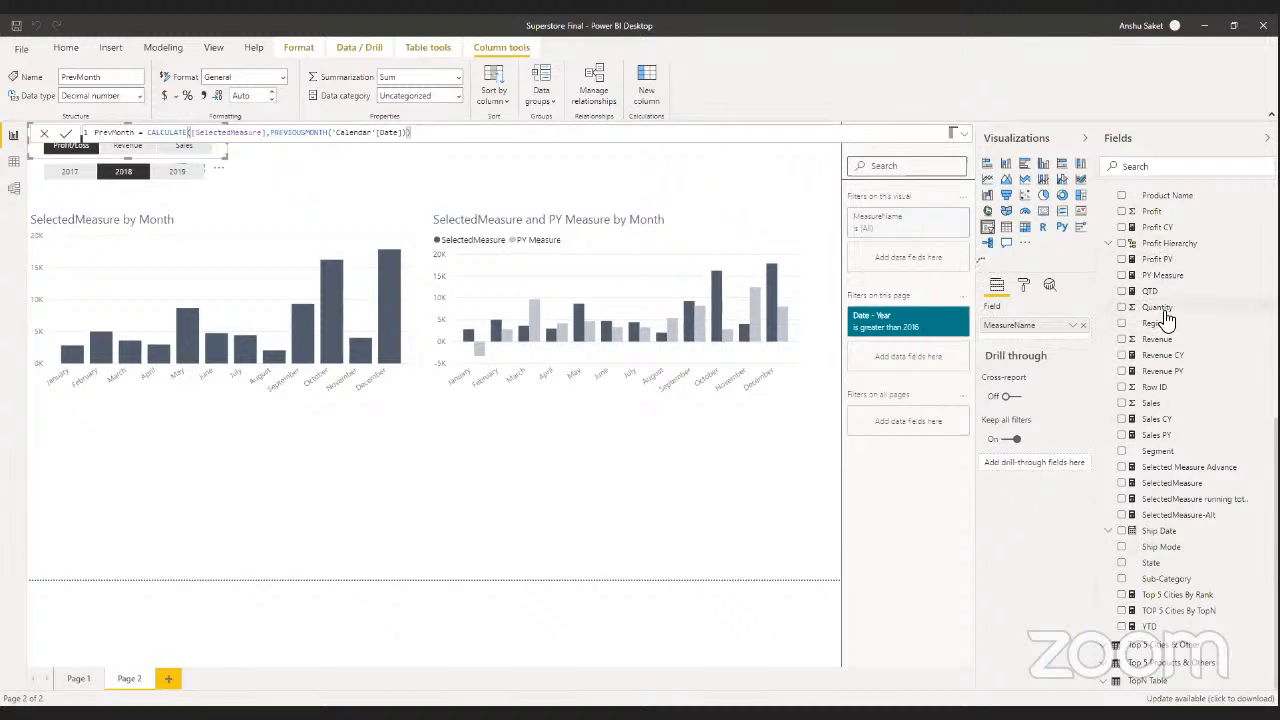
# - Try PrevMonth as a second value in the SelectedMeasure by Month chart, and take it out again
pyautogui.scroll(4, 1165, 318)
pyautogui.scroll(5, 1165, 318)
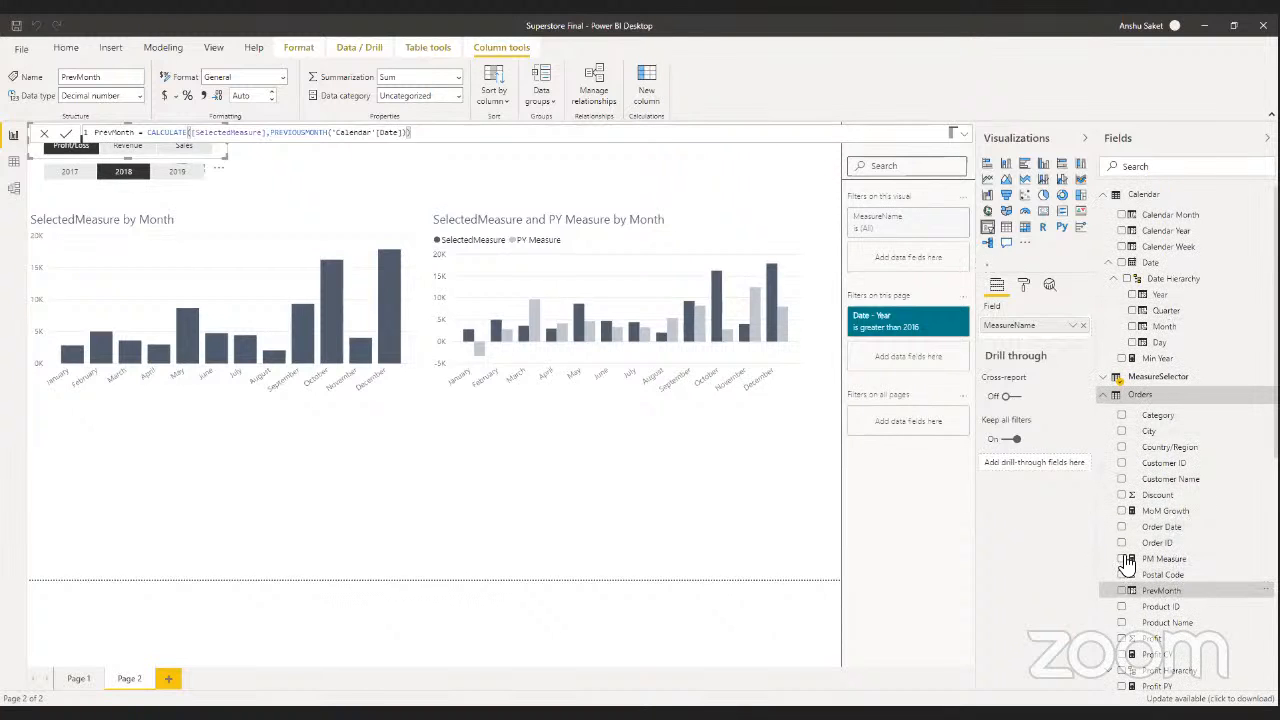
pyautogui.moveTo(1168, 592); pyautogui.dragTo(1092, 582)
pyautogui.click(368, 240)
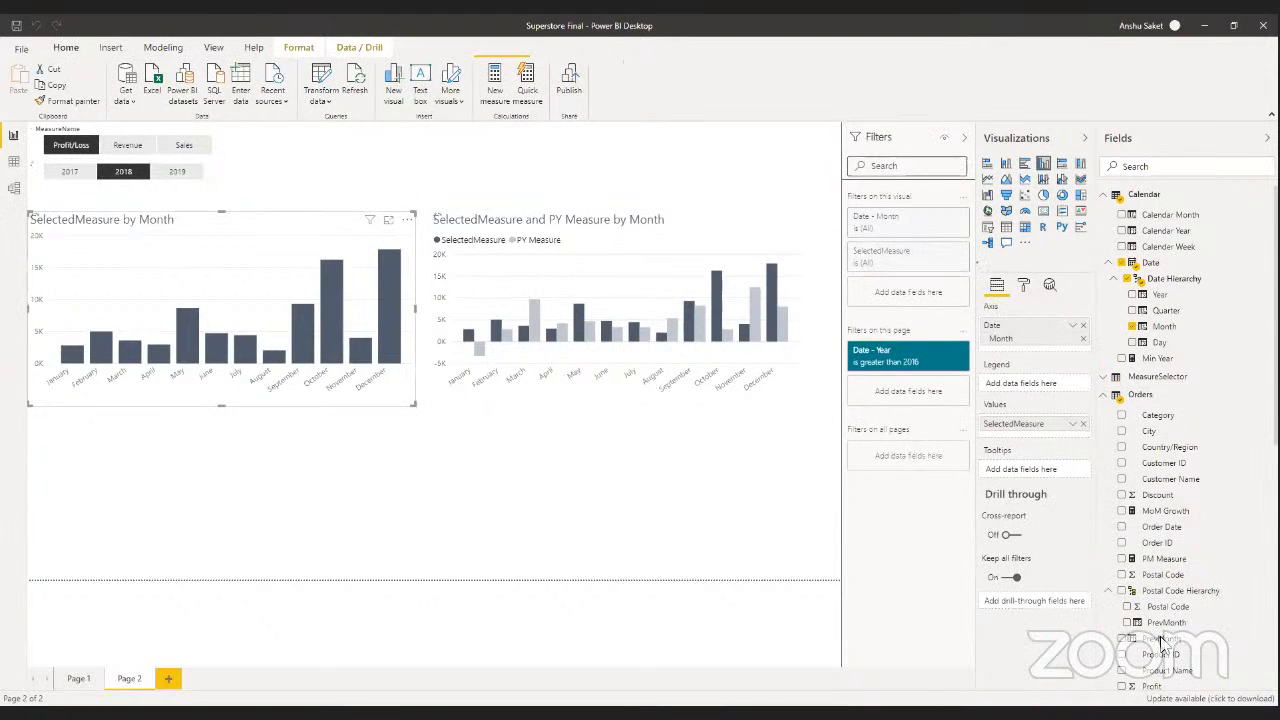
pyautogui.moveTo(1161, 637); pyautogui.dragTo(1014, 440)
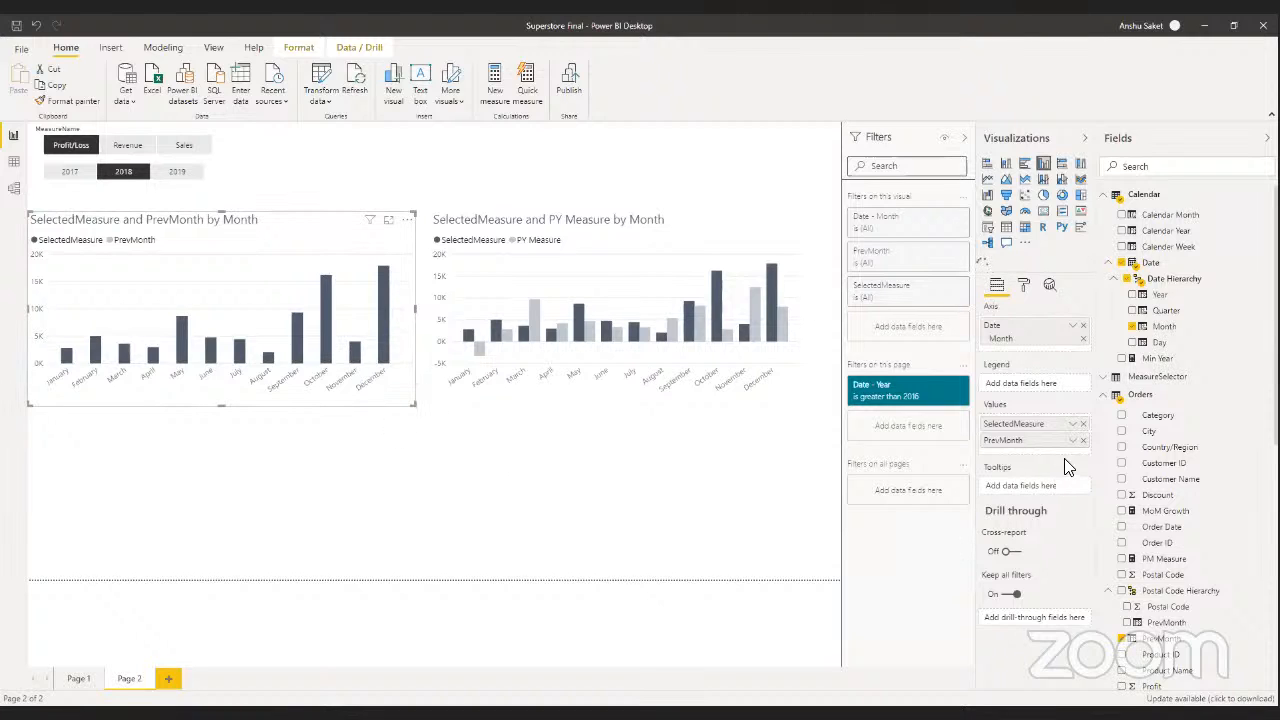
pyautogui.click(1083, 440)
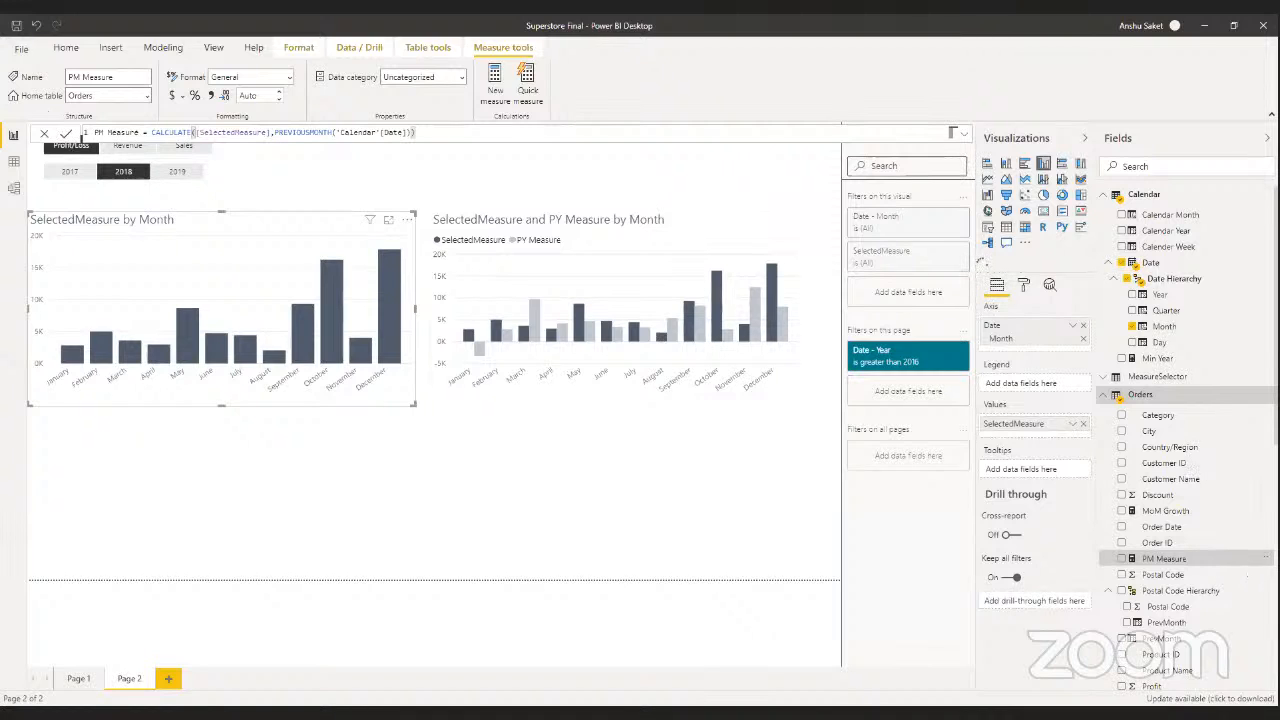
# - Create a new column in the Orders table with the formula DIVIDE([SelectedMeasure],[PM Measure],BLANK())-1
pyautogui.rightClick(1153, 560)
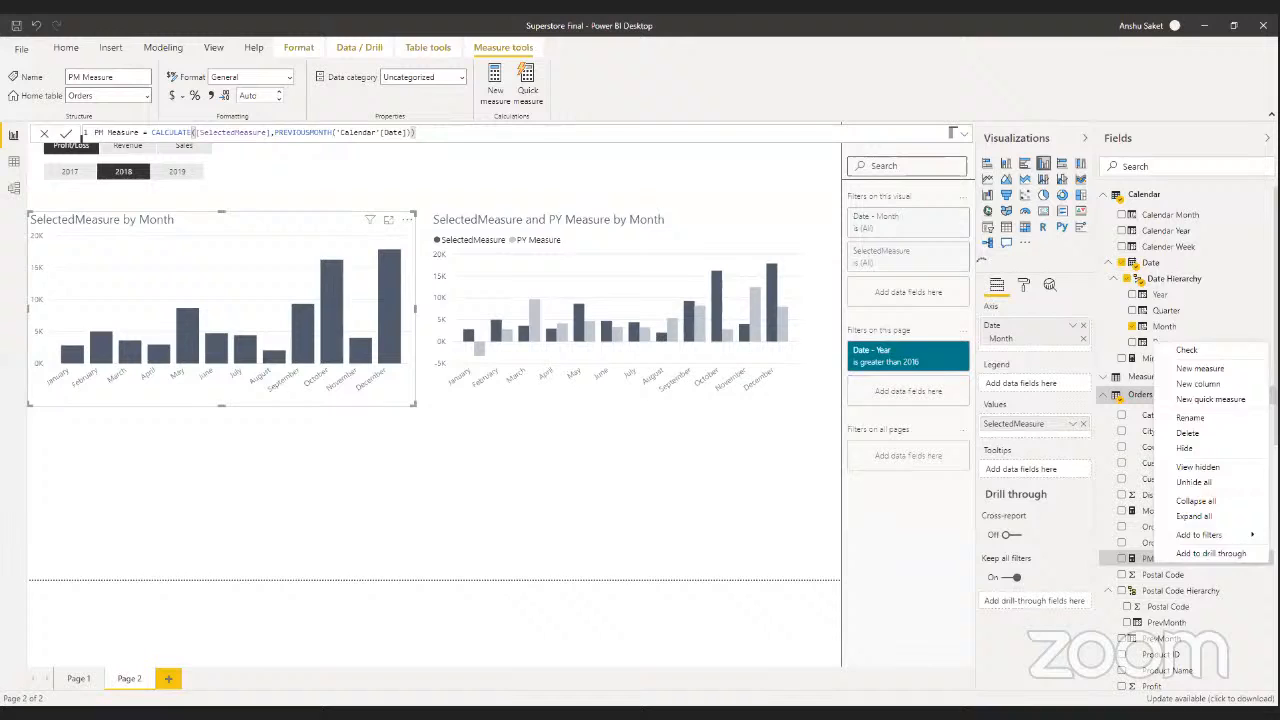
pyautogui.click(1210, 387)
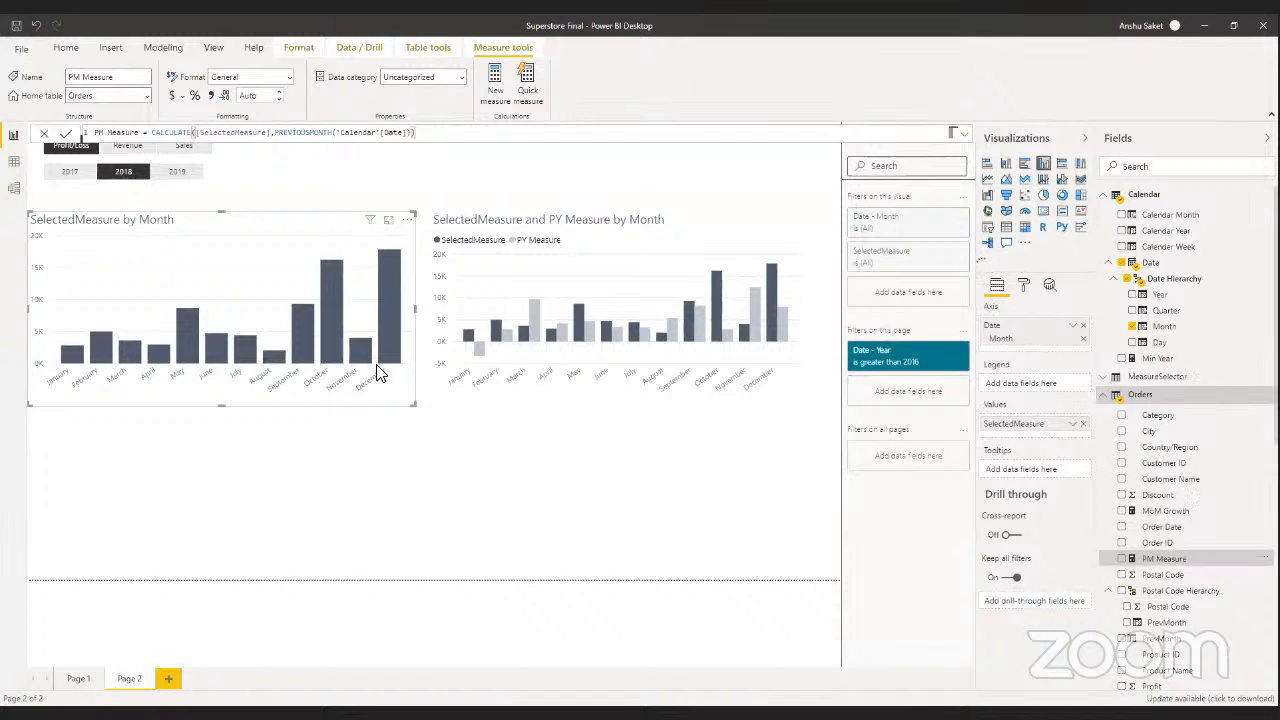
pyautogui.click(152, 132)
pyautogui.write('DIVIDE([SelectedMeasure],[PY Measure],BLANK())-1')
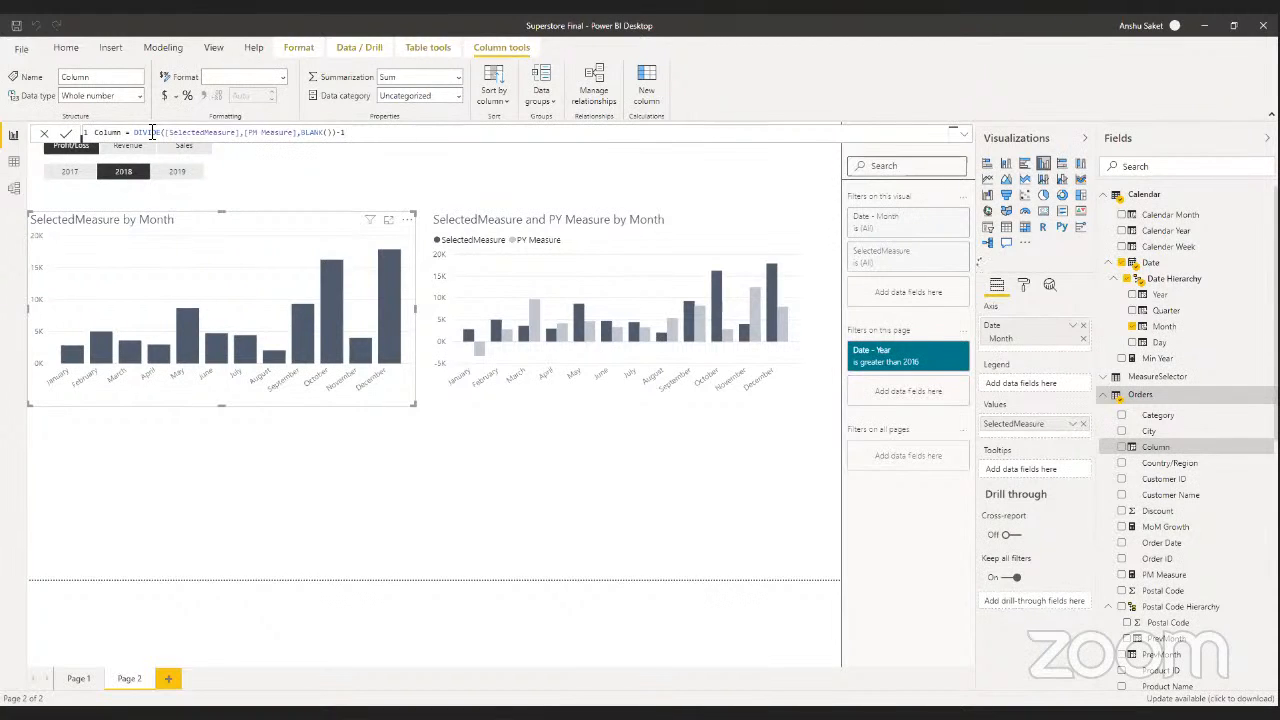
# - Name the new Orders column MoM Growth Value and commit its formula
pyautogui.doubleClick(107, 132)
pyautogui.write('M')
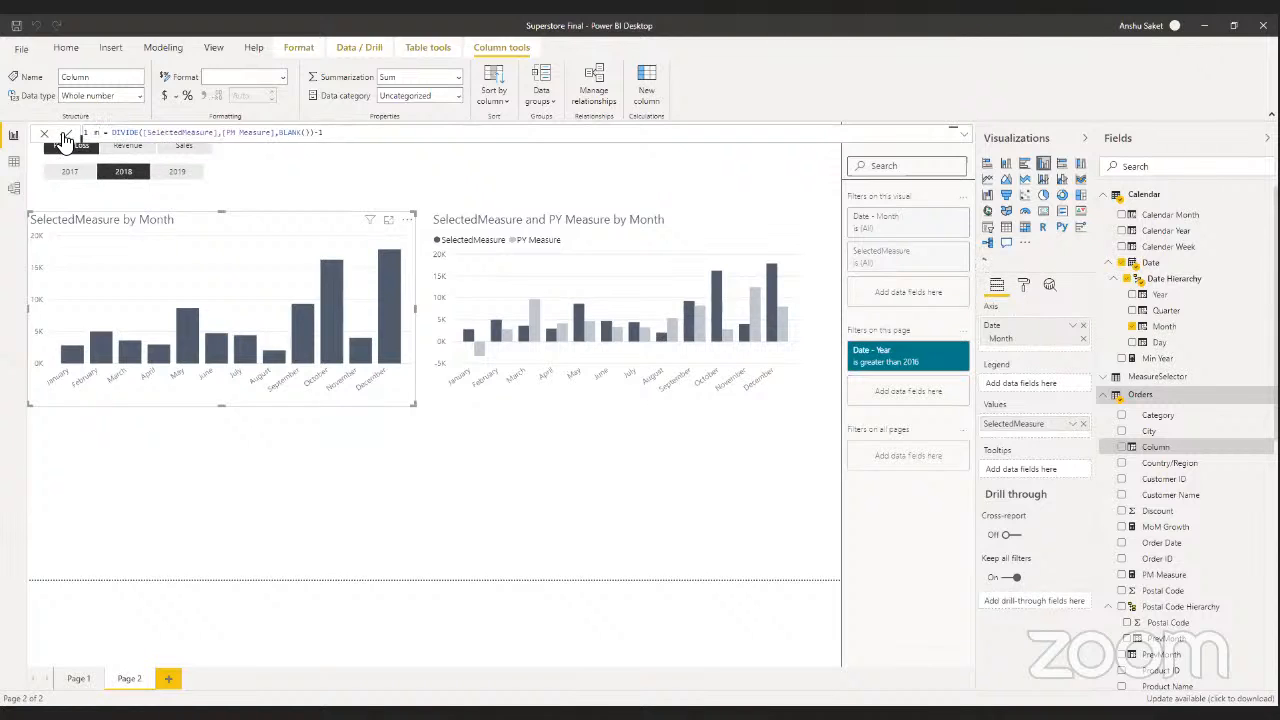
pyautogui.write('oM')
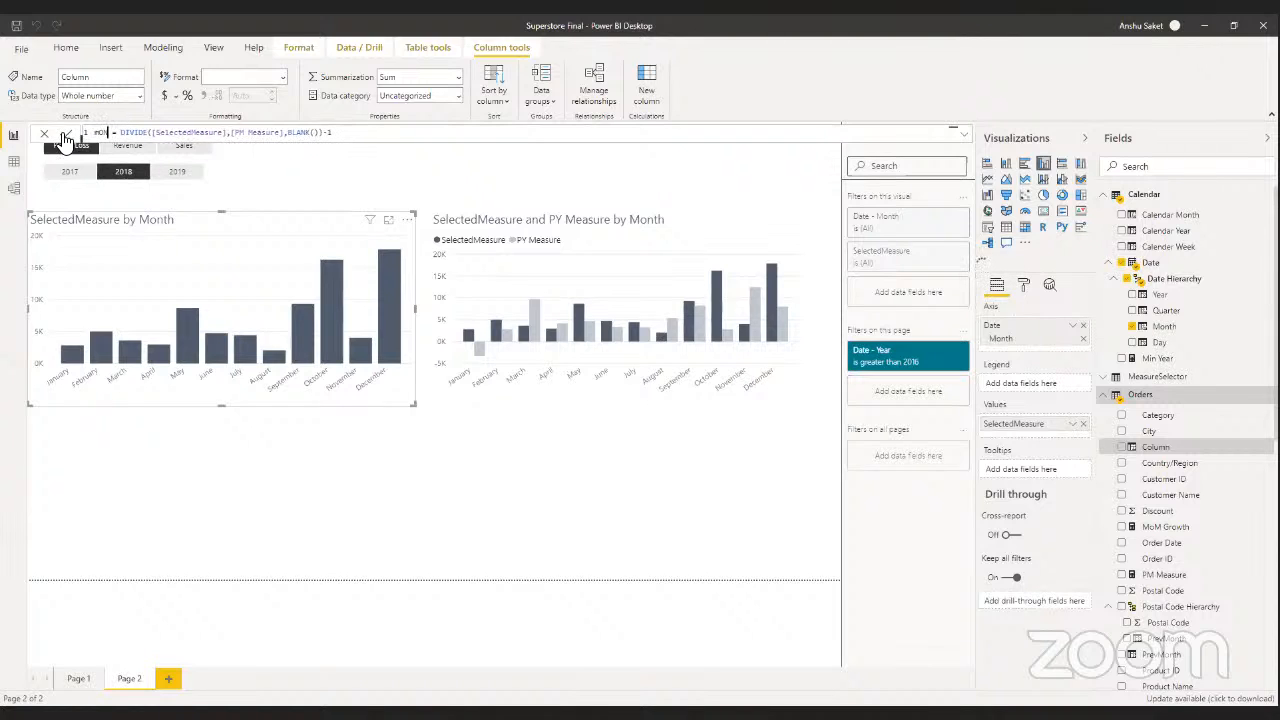
pyautogui.press('BackSpace')
pyautogui.press('BackSpace')
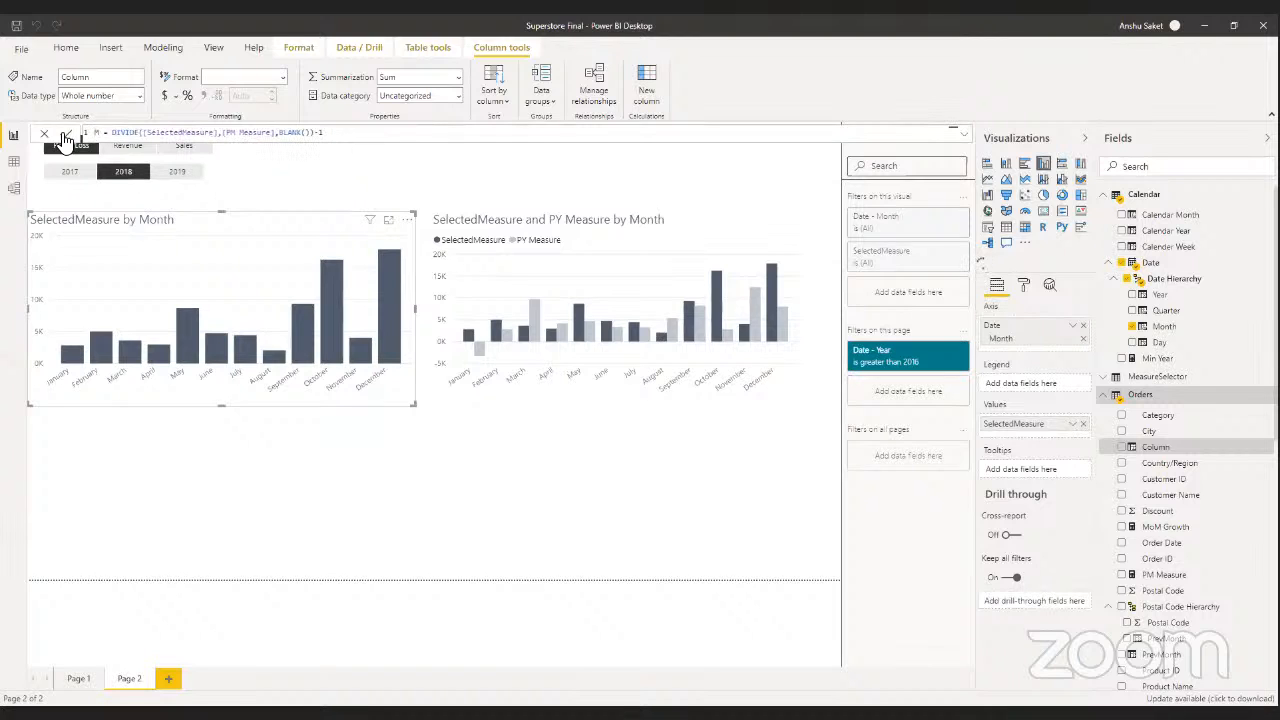
pyautogui.write('o')
pyautogui.write('M Gr')
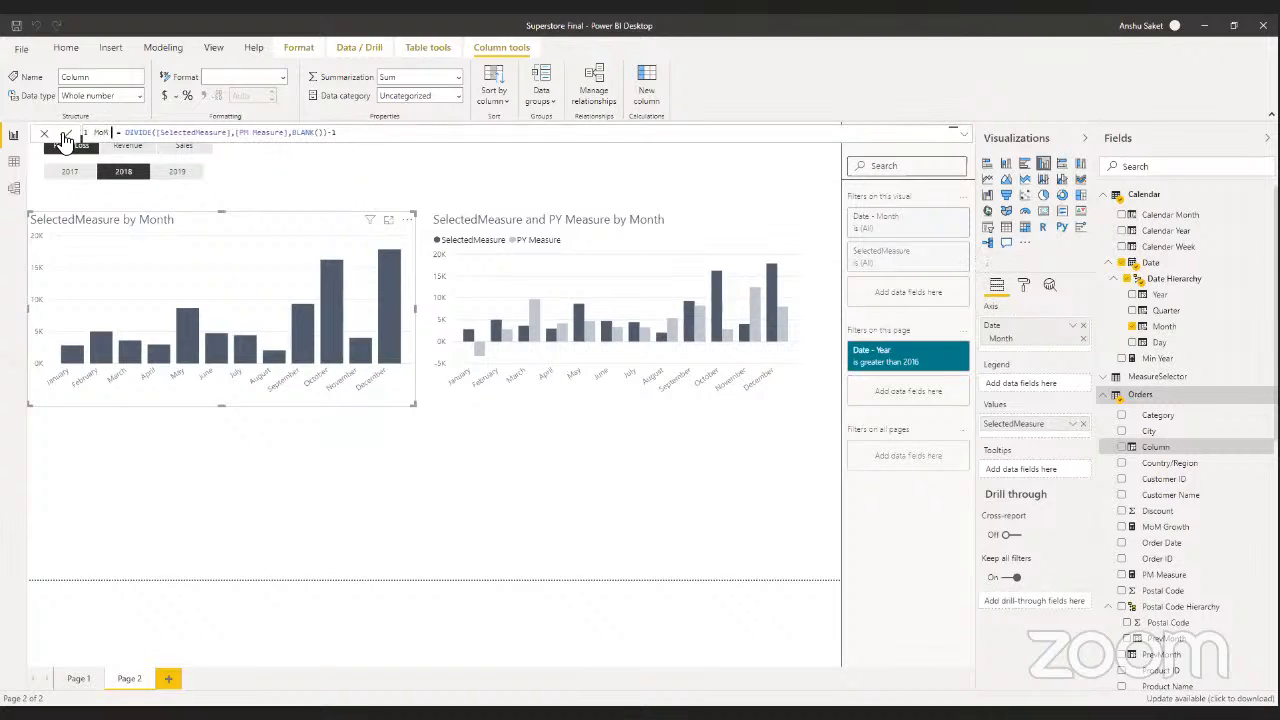
pyautogui.write('owth')
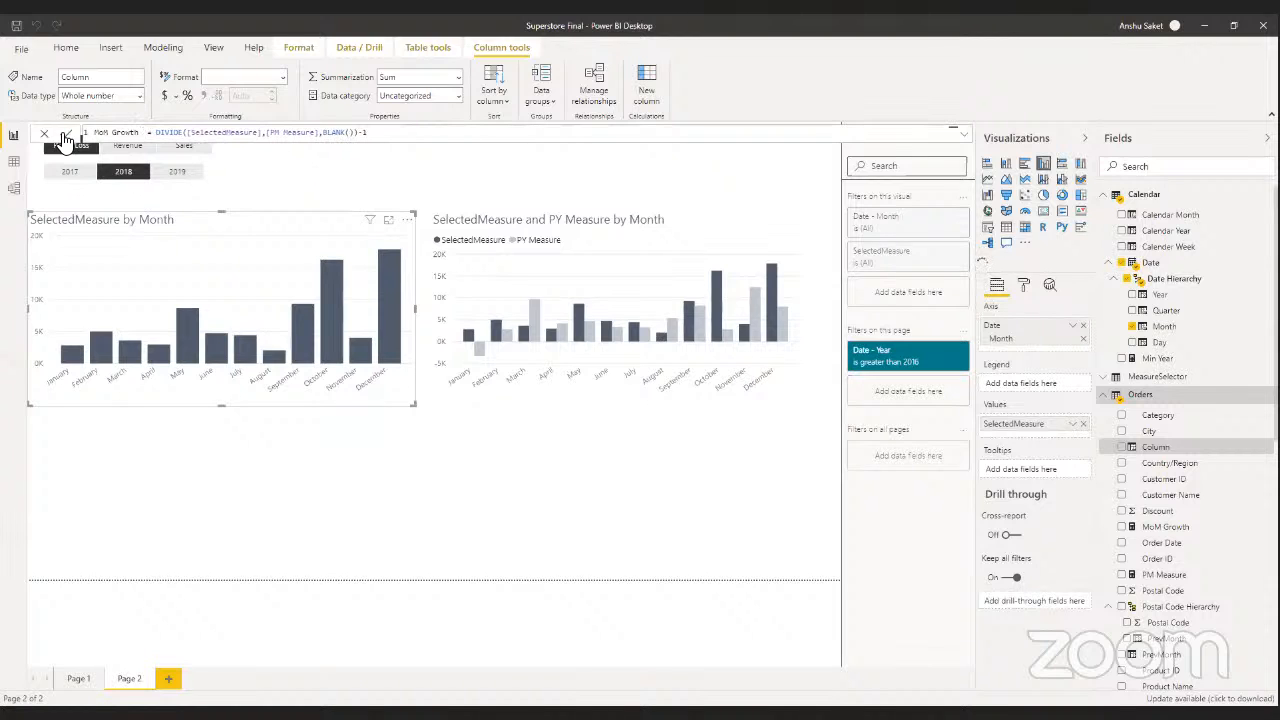
pyautogui.write(' Value')
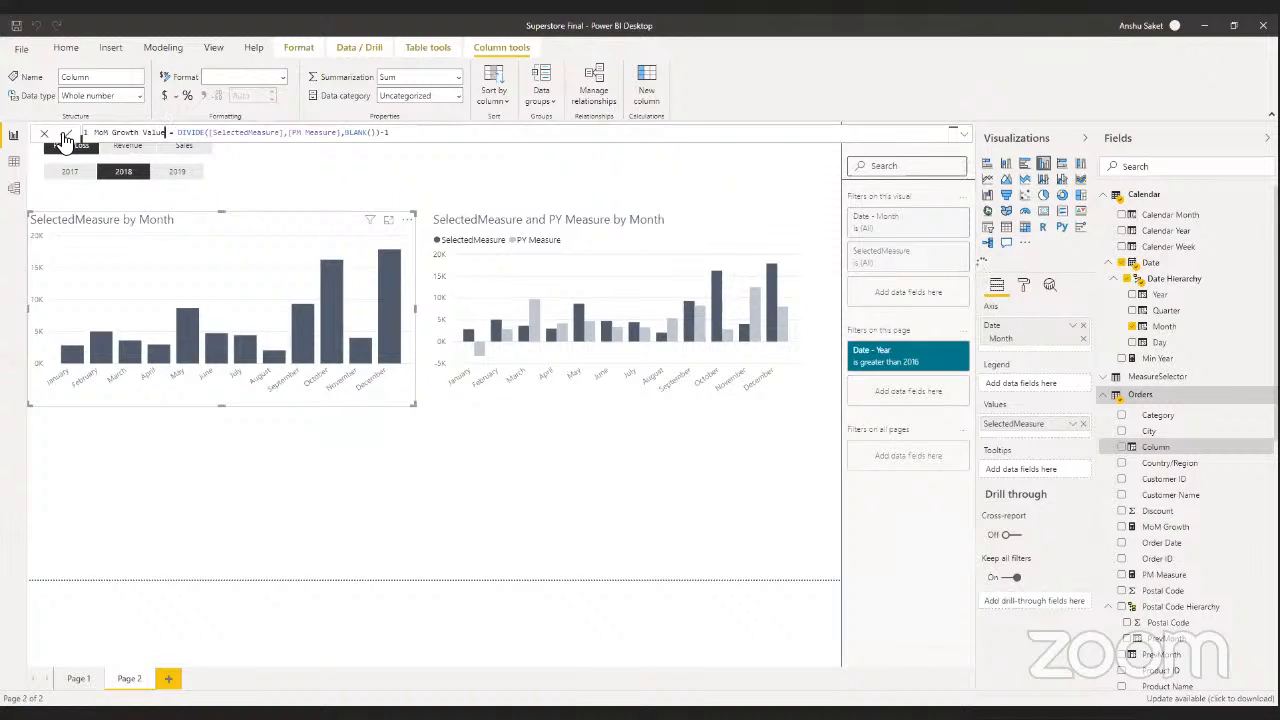
pyautogui.click(63, 137)
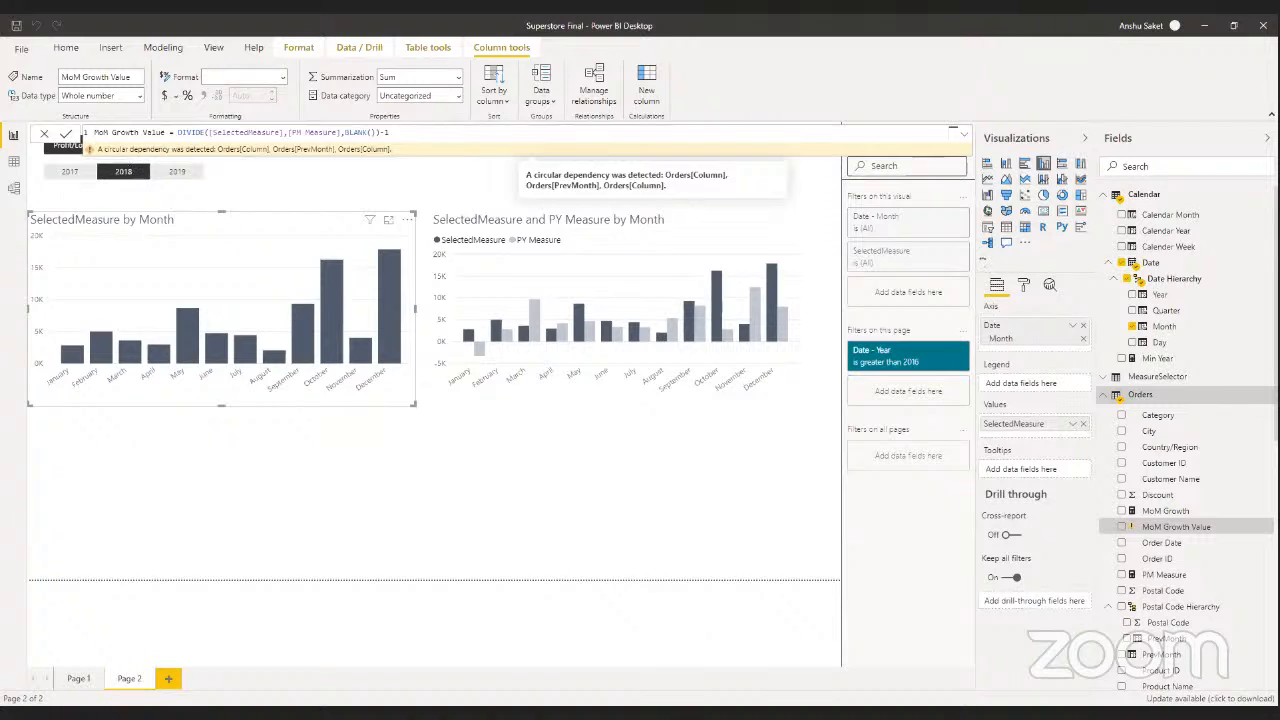
# - Check the data tables and the model relationships, and read the warning on the MoM Growth Value column
pyautogui.click(14, 165)
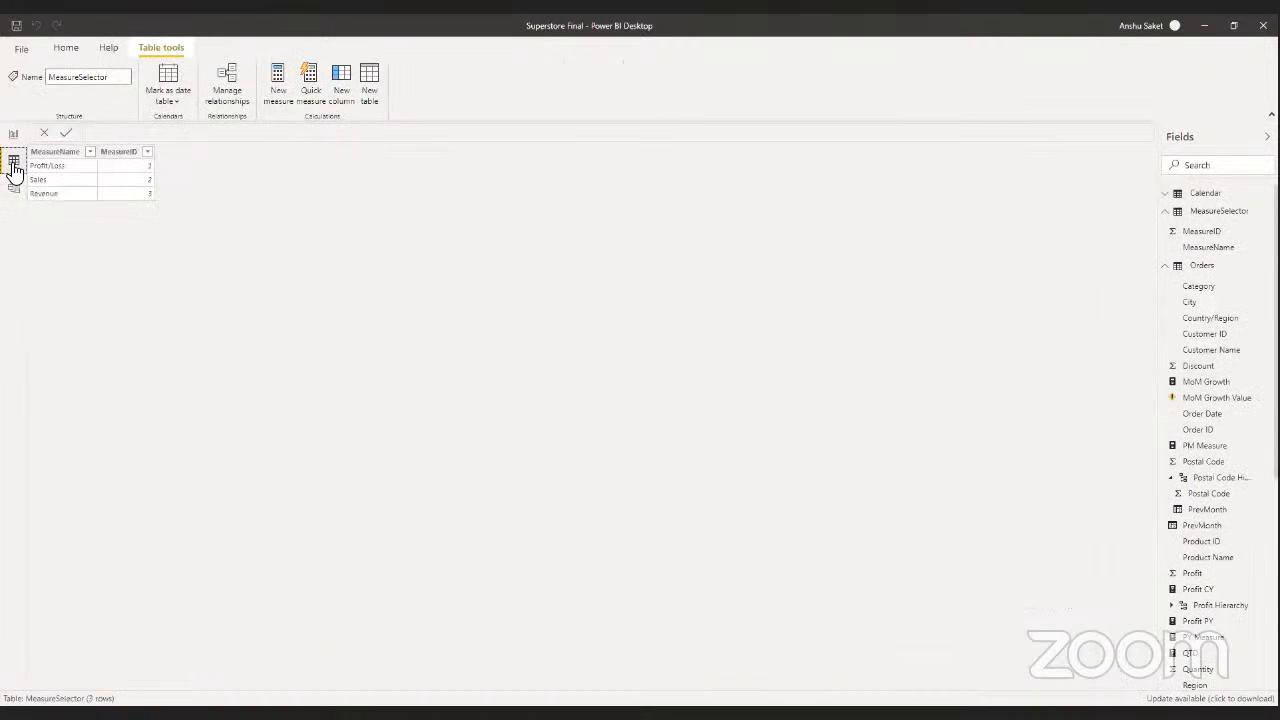
pyautogui.click(14, 189)
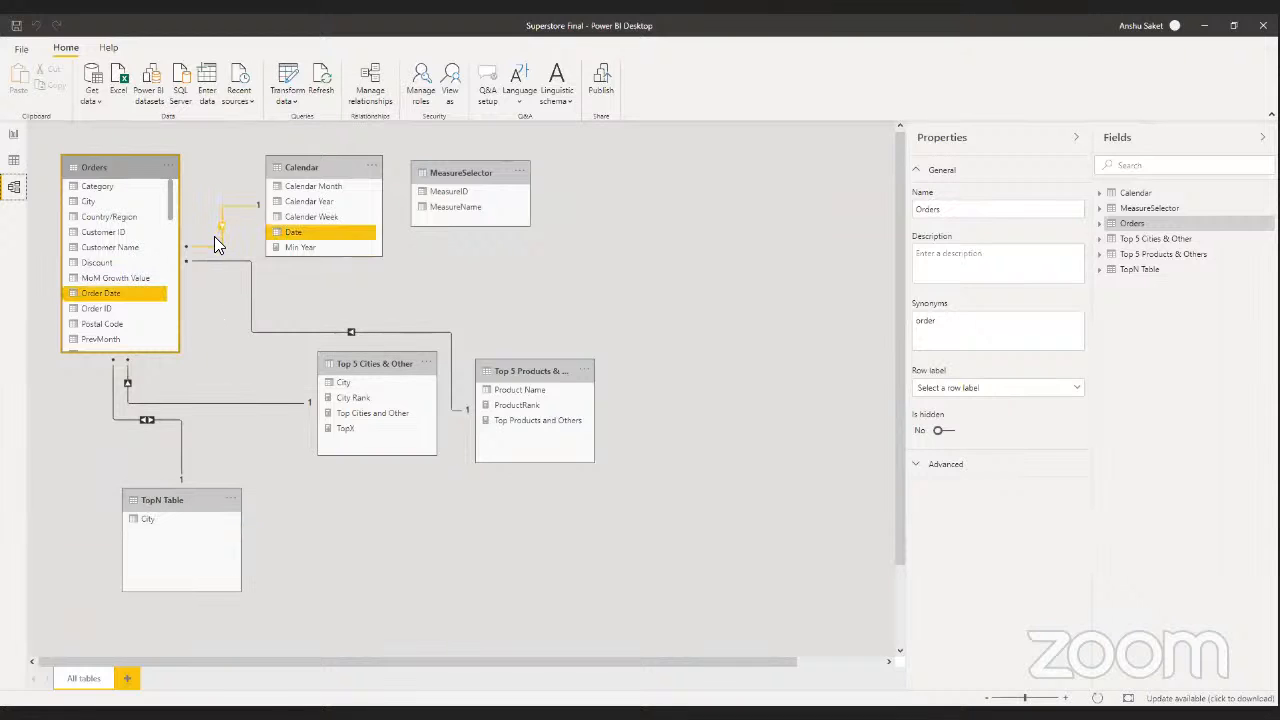
pyautogui.click(13, 136)
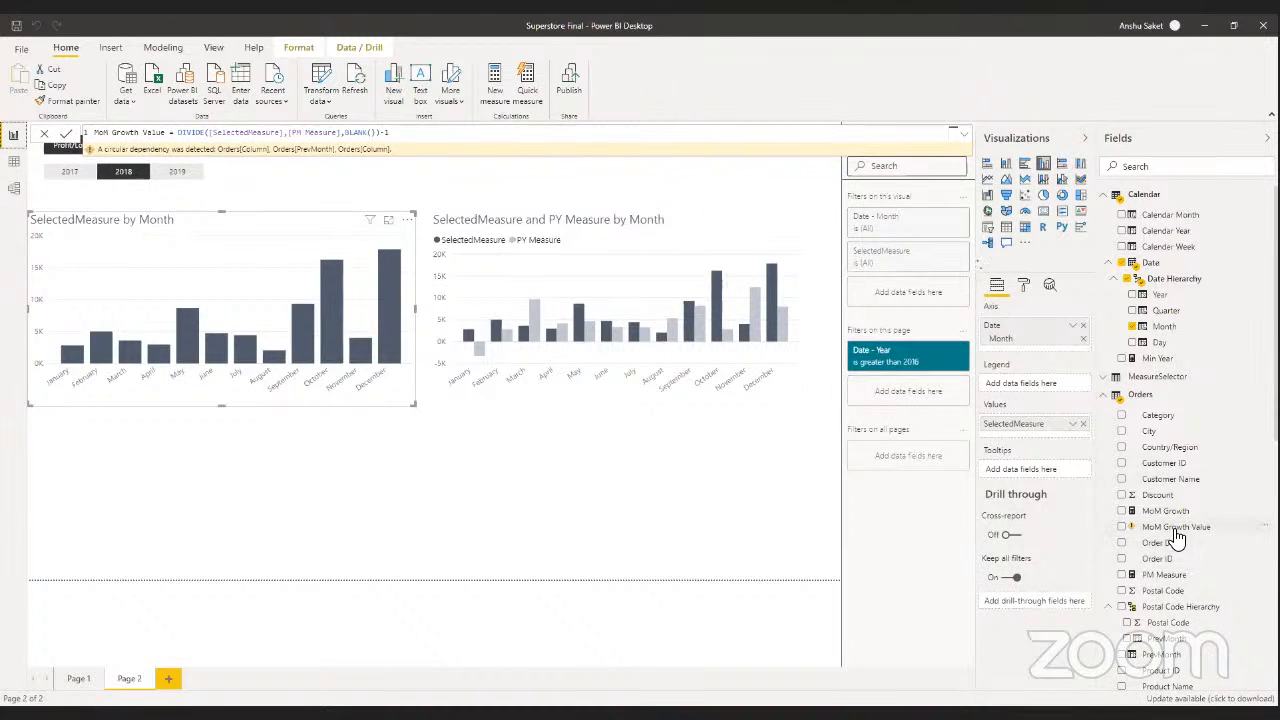
pyautogui.moveTo(1176, 538)
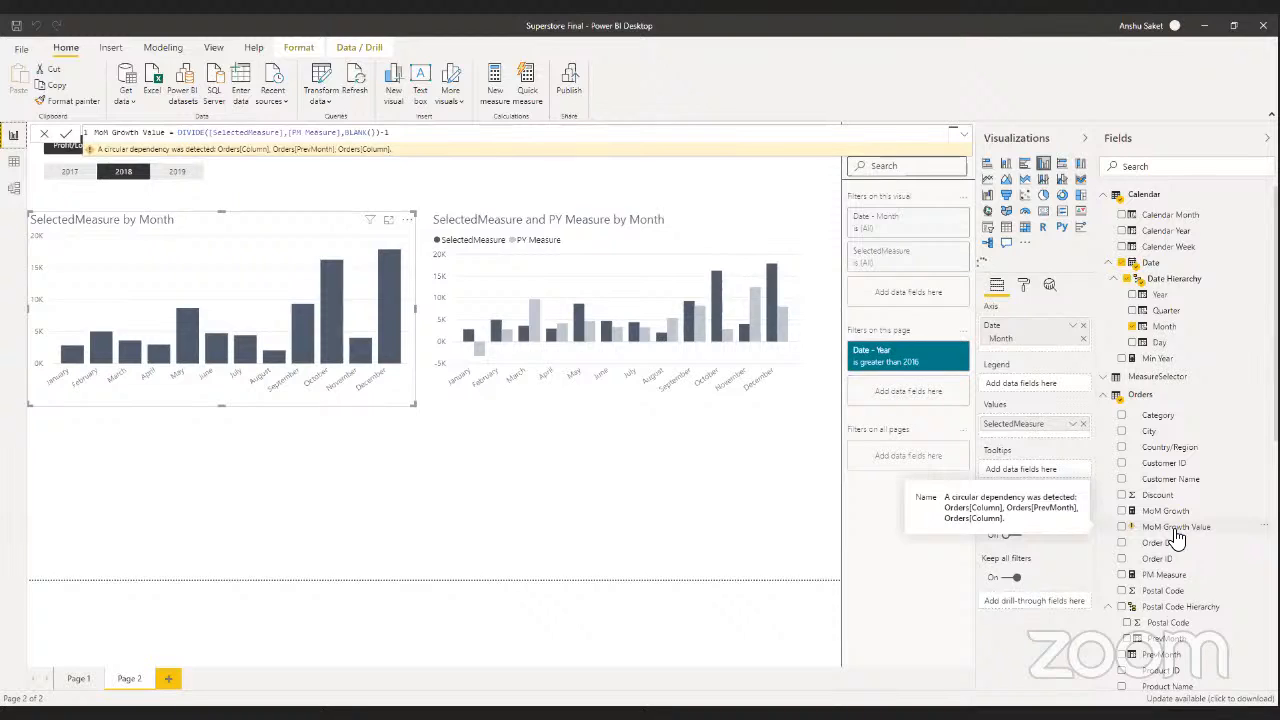
# - Copy the DIVIDE formula out of the MoM Growth Value column, and delete that column from the Orders table
pyautogui.click(1176, 528)
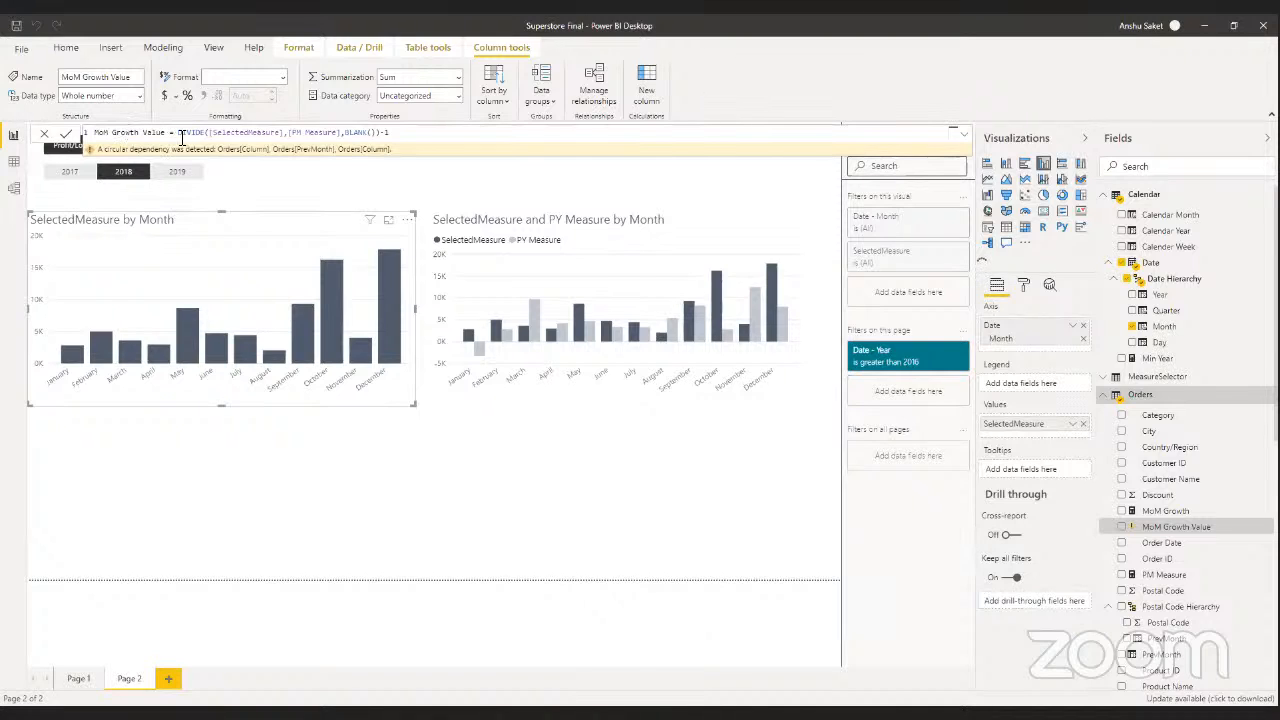
pyautogui.moveTo(180, 133); pyautogui.dragTo(399, 133)
pyautogui.hotkey('ctrl', 'c')
pyautogui.press('BackSpace')
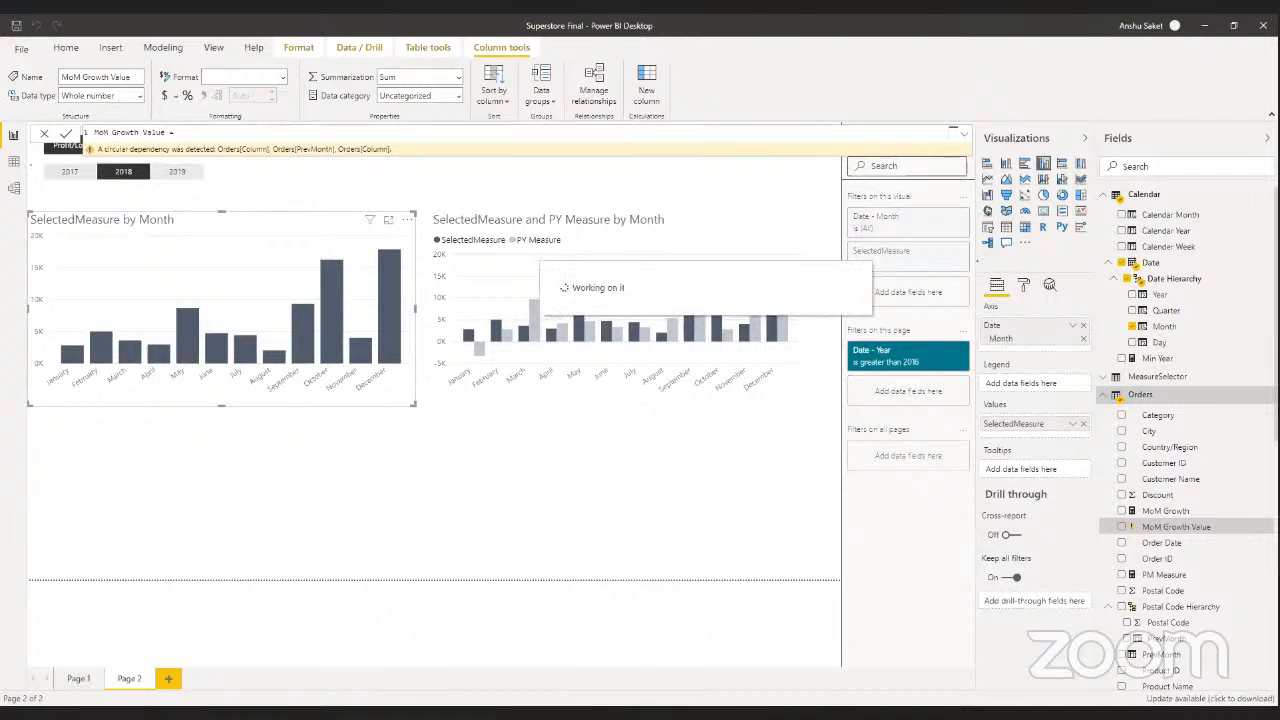
pyautogui.rightClick(1170, 527)
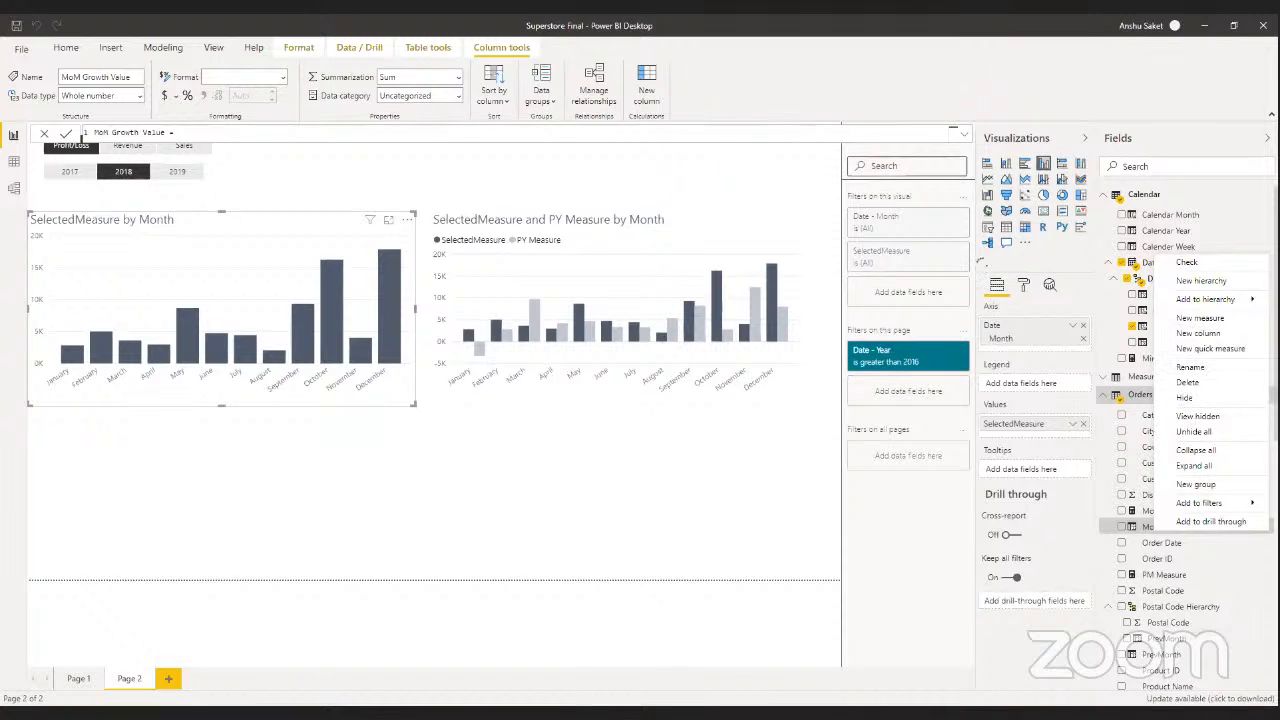
pyautogui.click(1194, 392)
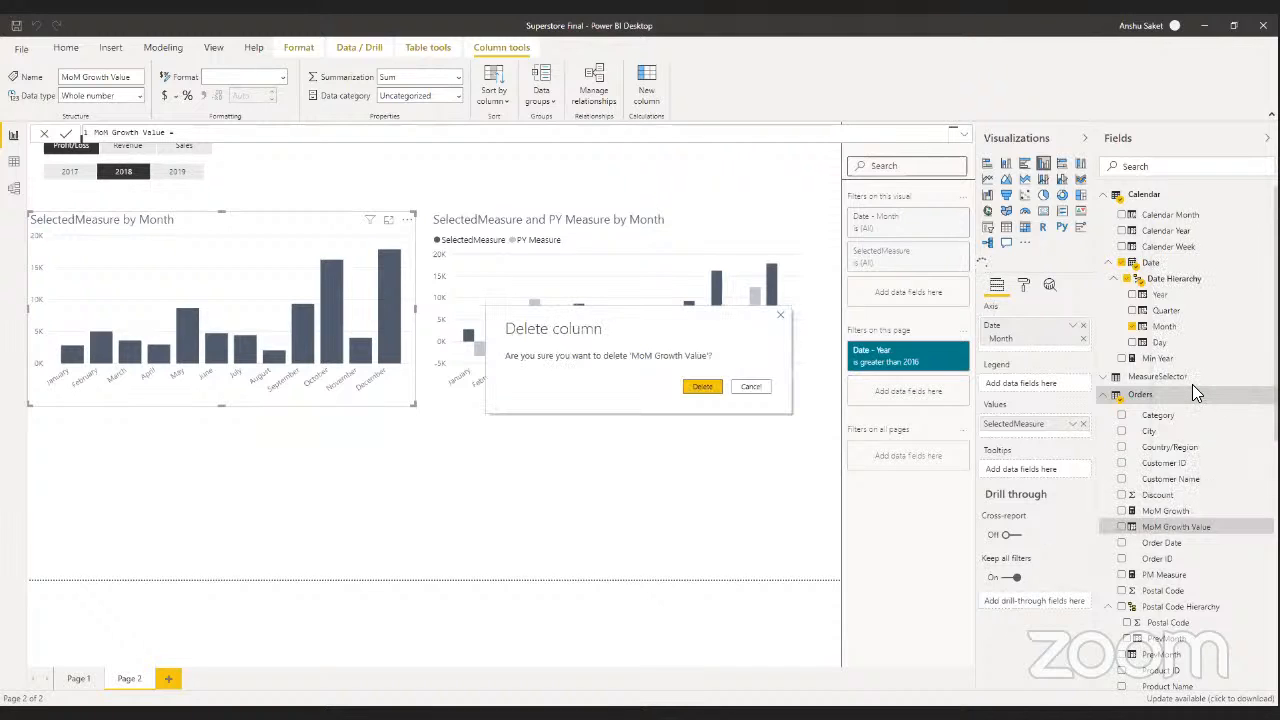
pyautogui.click(701, 387)
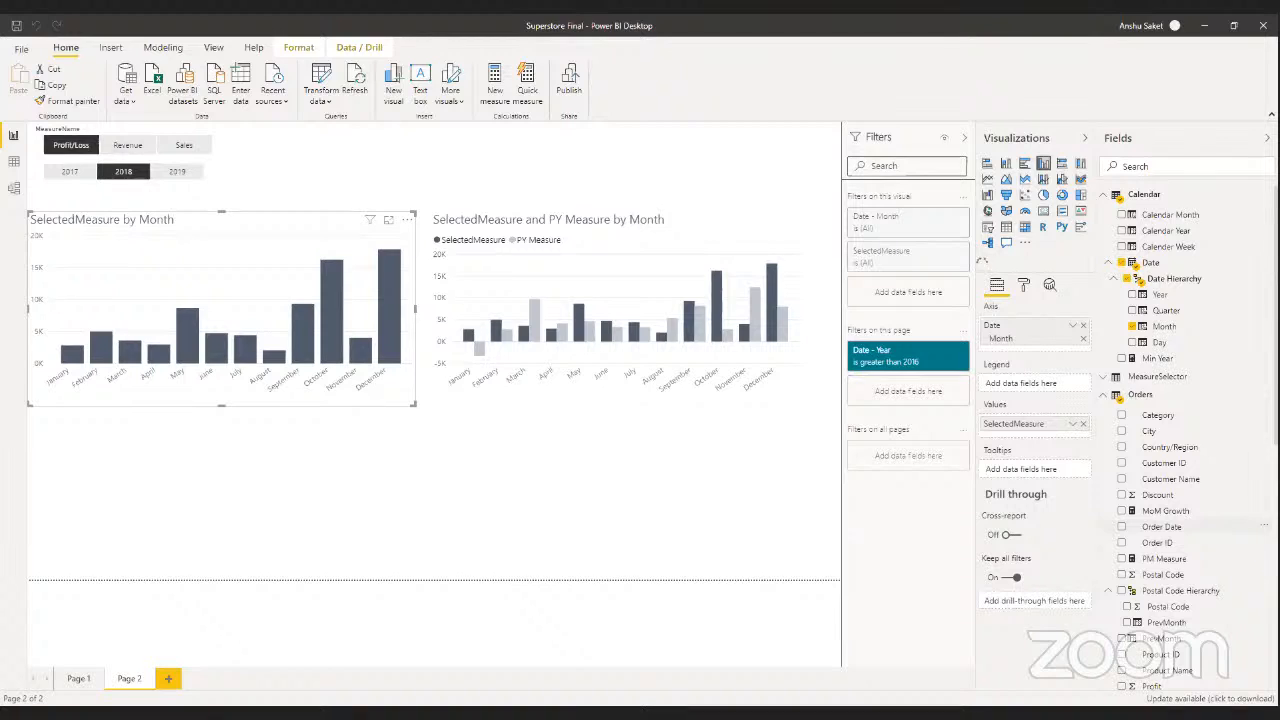
# - Try adding an Orders column named MoM Growth Value with the formula DIVIDE([SelectedMeasure],[PM Measure],BLANK())-1
pyautogui.rightClick(1152, 262)
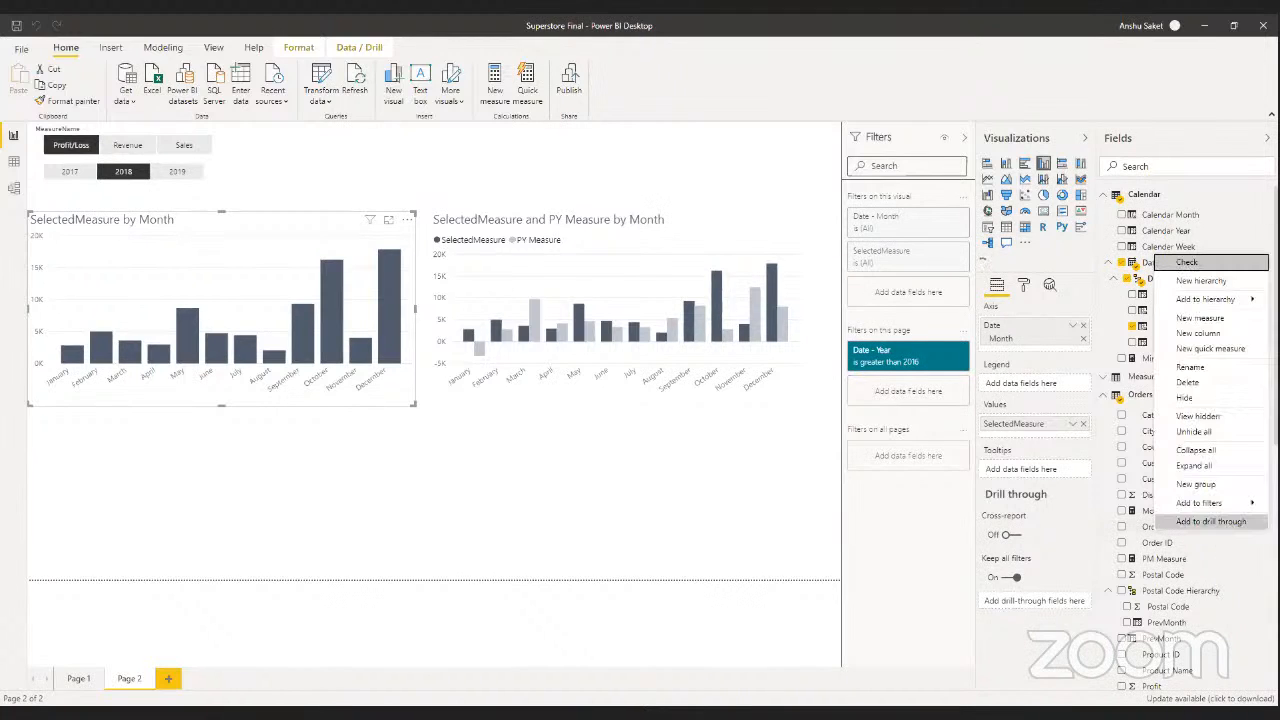
pyautogui.click(1194, 334)
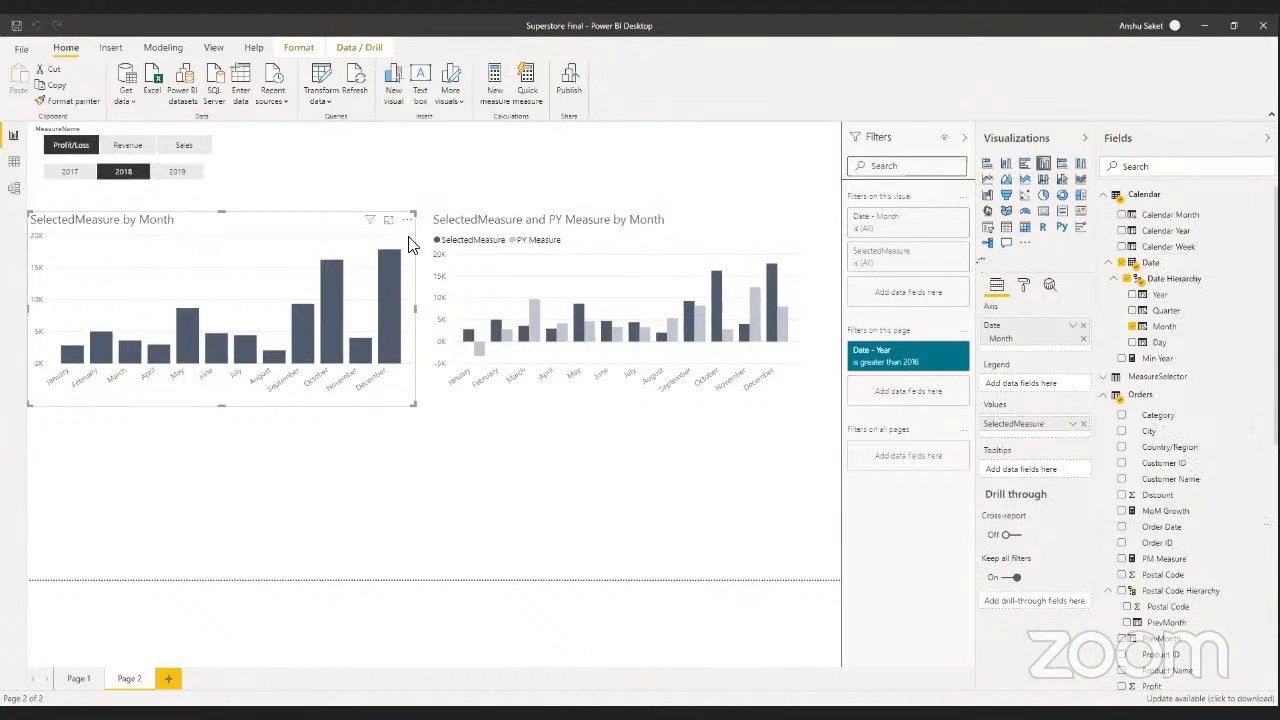
pyautogui.click(196, 135)
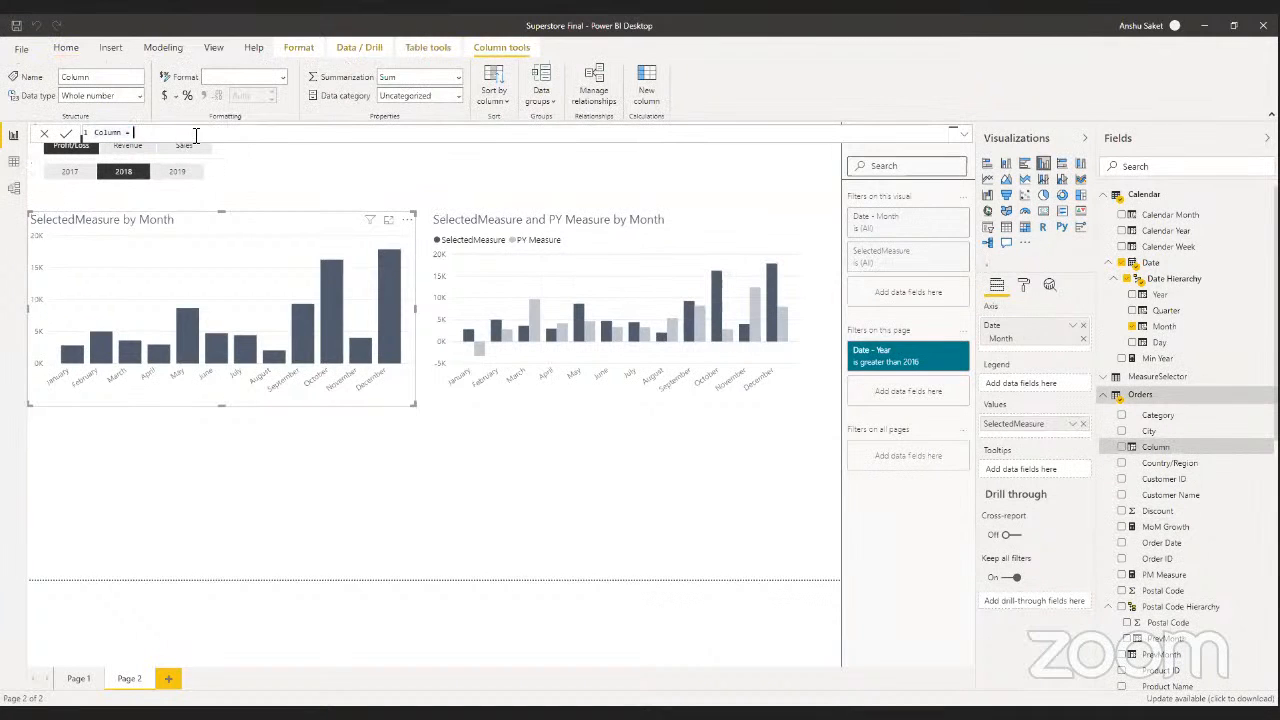
pyautogui.hotkey('ctrl', 'v')
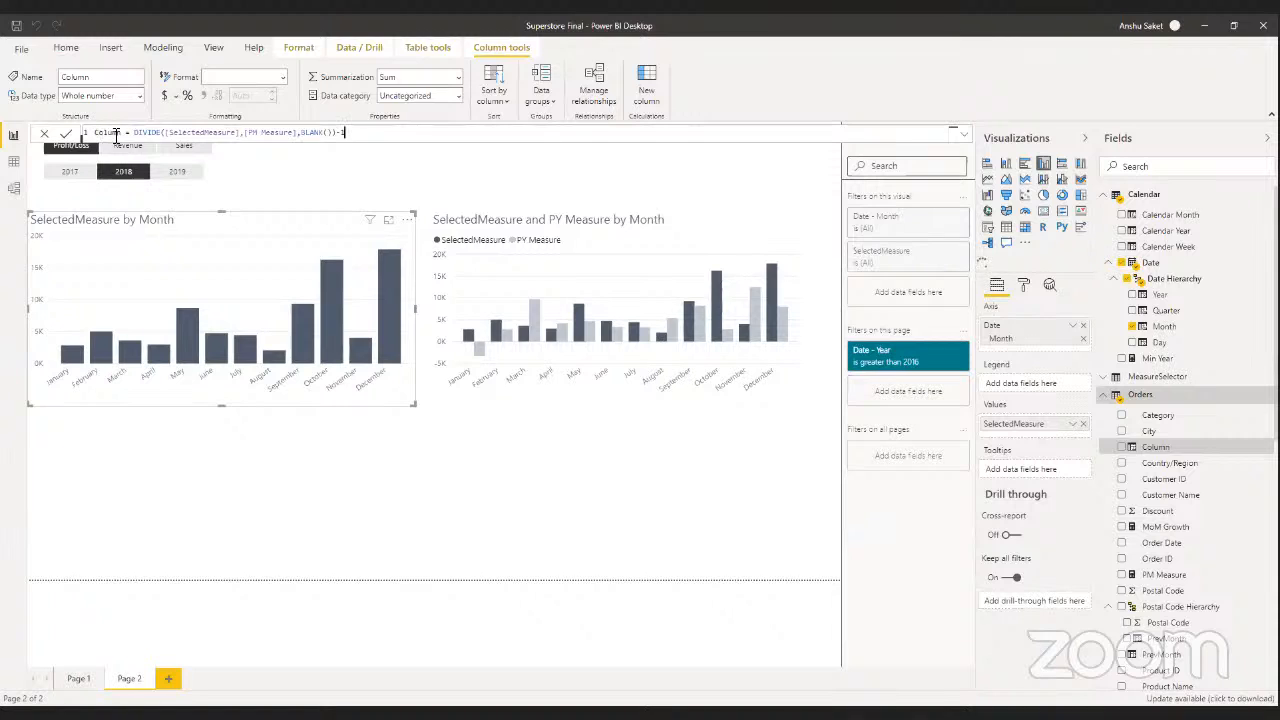
pyautogui.moveTo(126, 134); pyautogui.dragTo(98, 134)
pyautogui.write('MoM Growth')
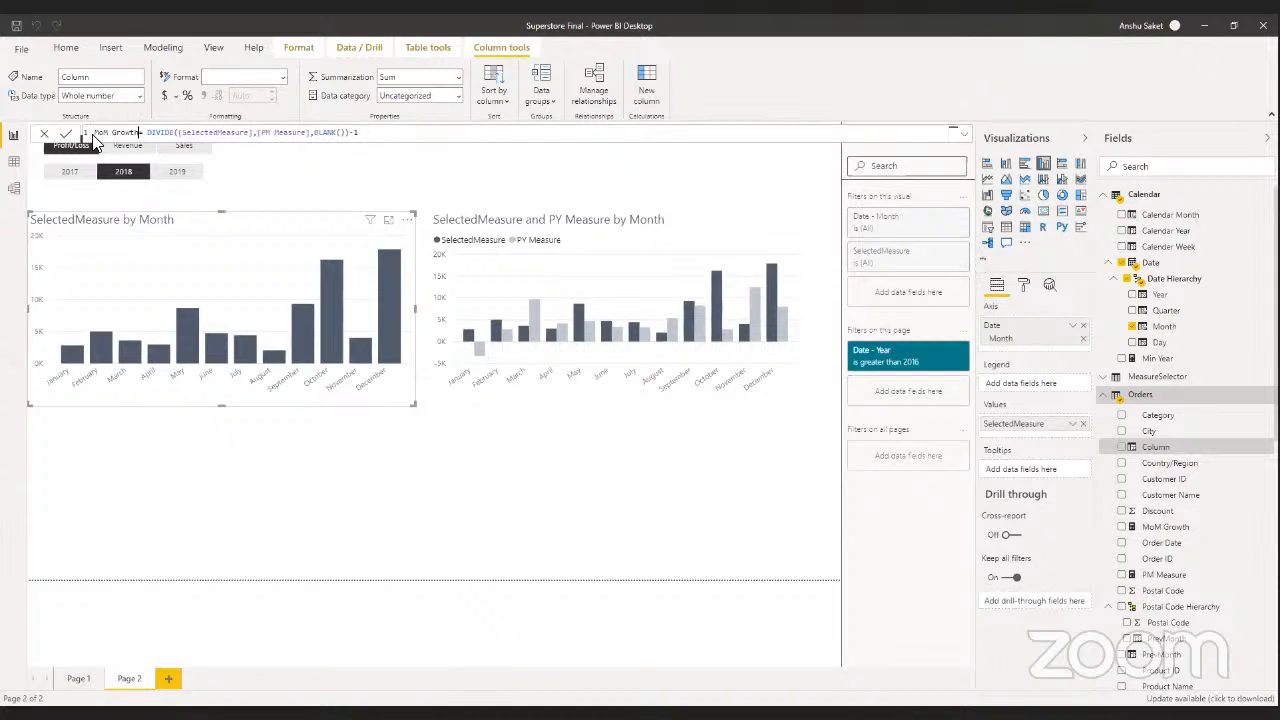
pyautogui.write(' Value')
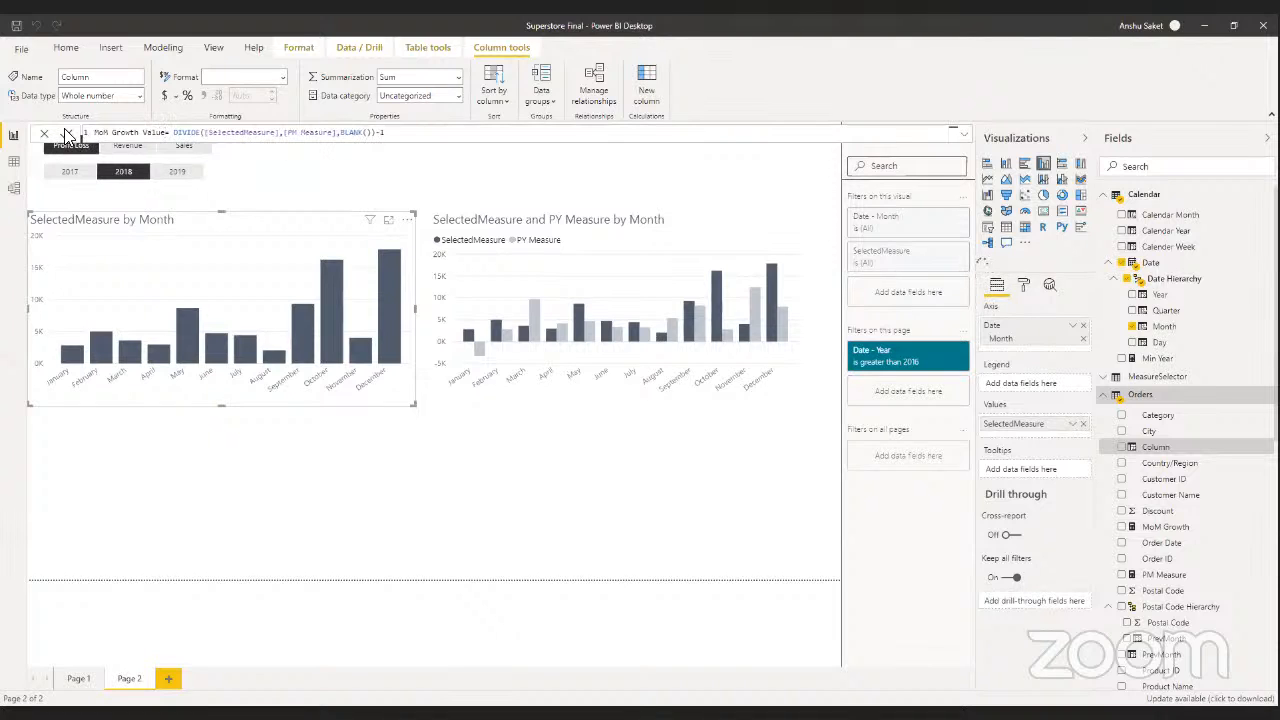
pyautogui.click(66, 134)
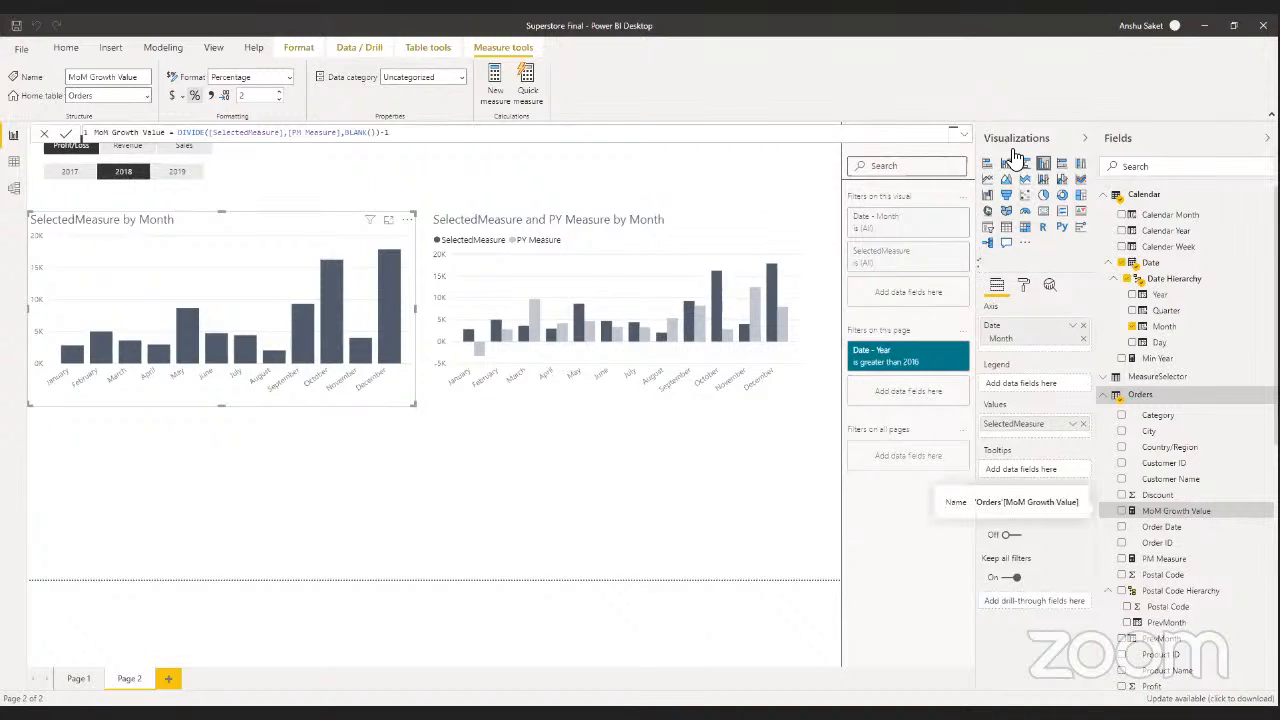
# - Convert the monthly SelectedMeasure chart to a combined line and column chart with MoM Growth Value as the line, and shorten it slightly
pyautogui.click(1045, 180)
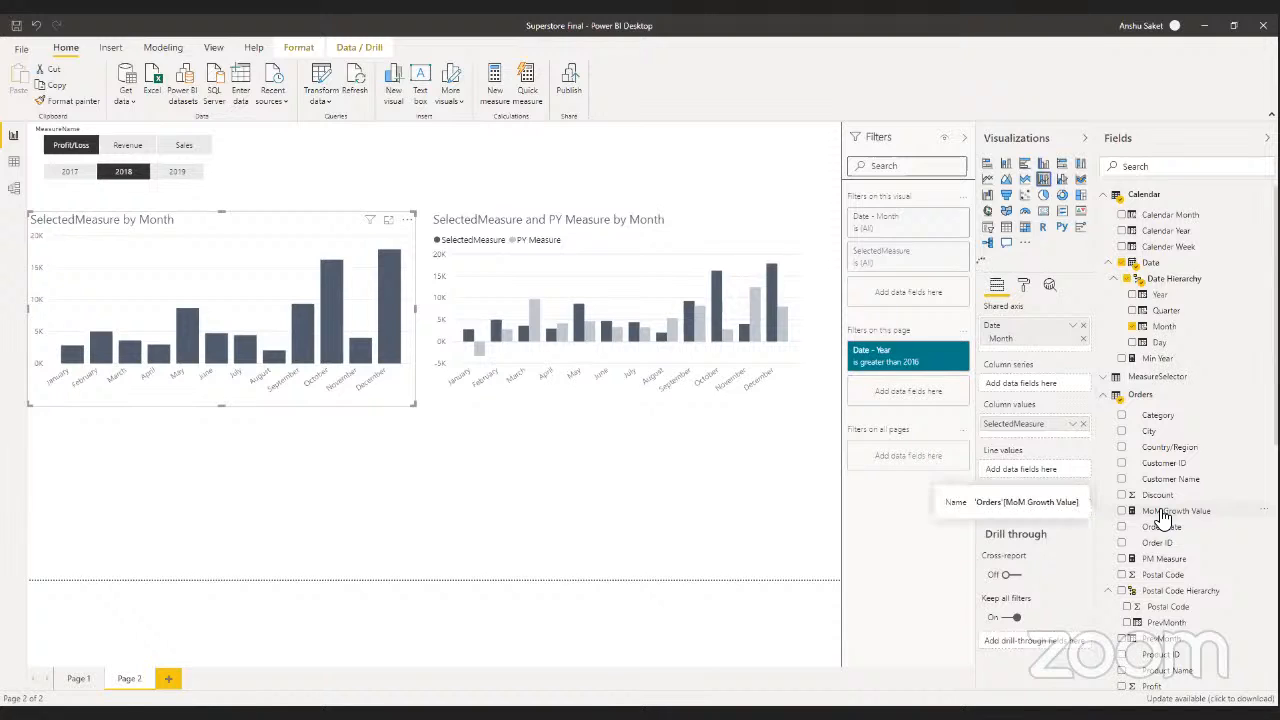
pyautogui.moveTo(1160, 514); pyautogui.dragTo(1031, 472)
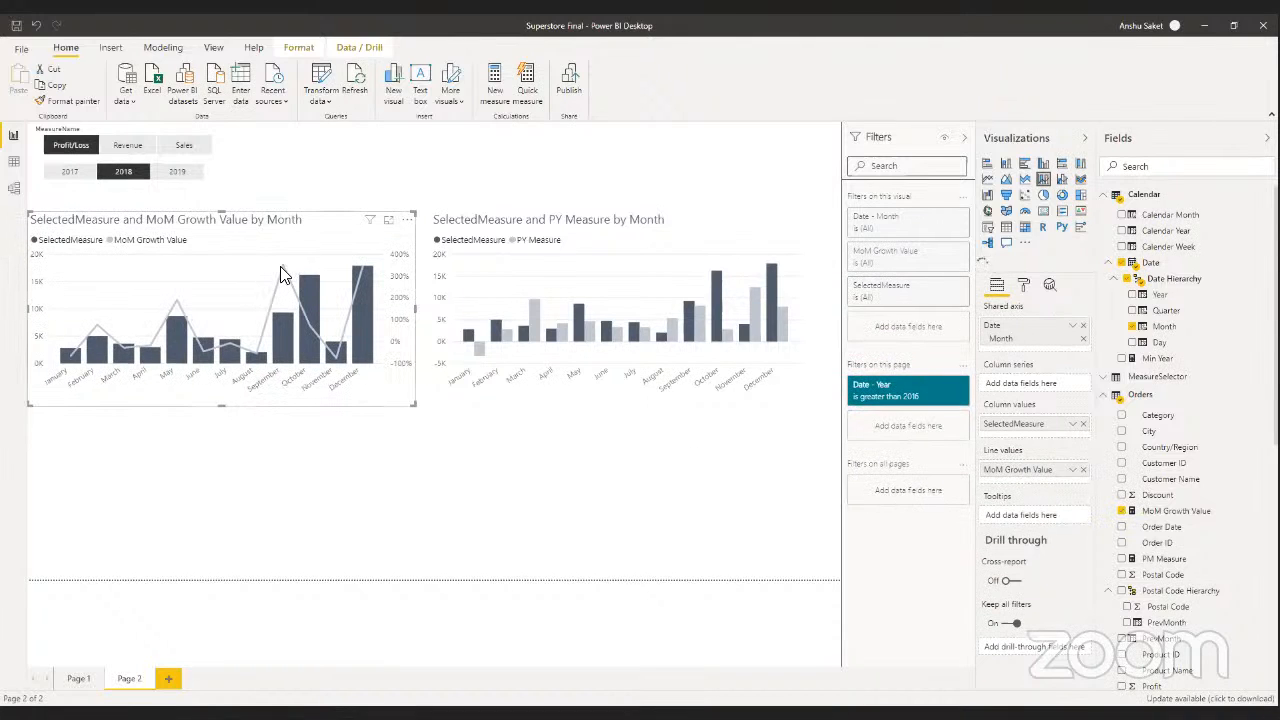
pyautogui.moveTo(283, 274)
pyautogui.moveTo(337, 362)
pyautogui.moveTo(220, 406); pyautogui.dragTo(220, 393)
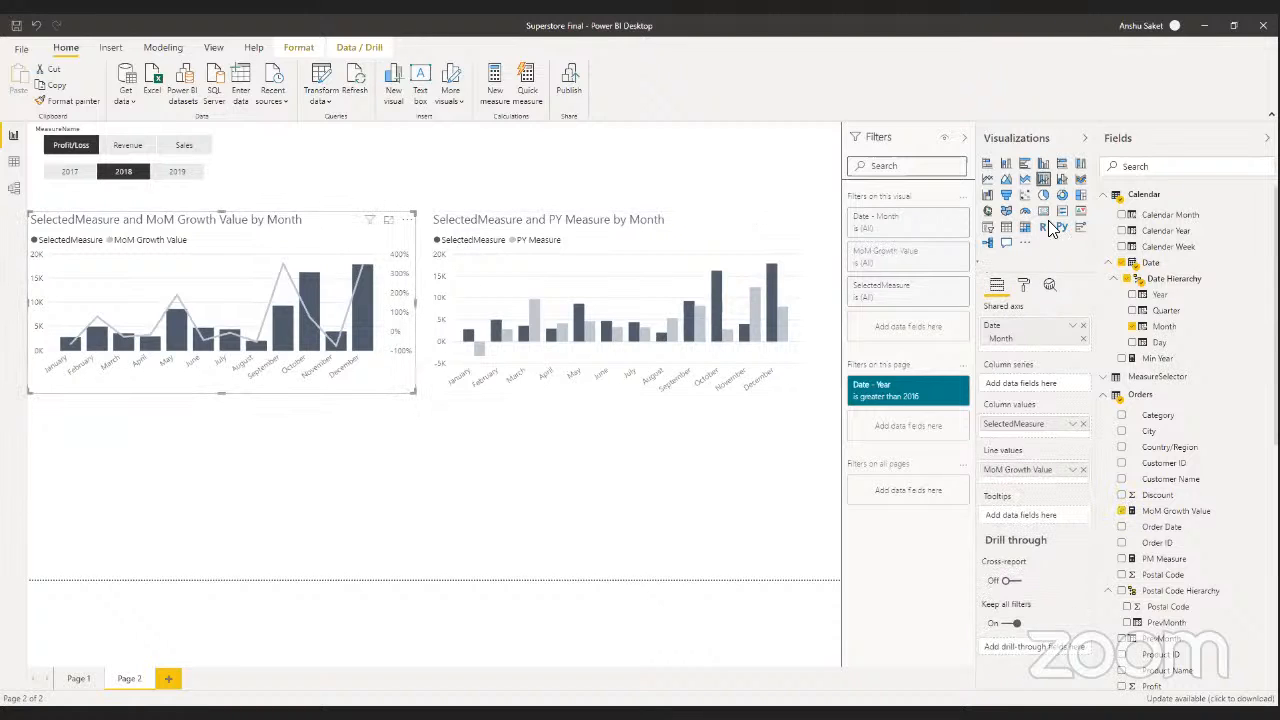
# - Add a separate scatter chart below the monthly MoM growth chart, with SelectedMeasure on its X axis
pyautogui.click(1106, 198)
pyautogui.click(1107, 232)
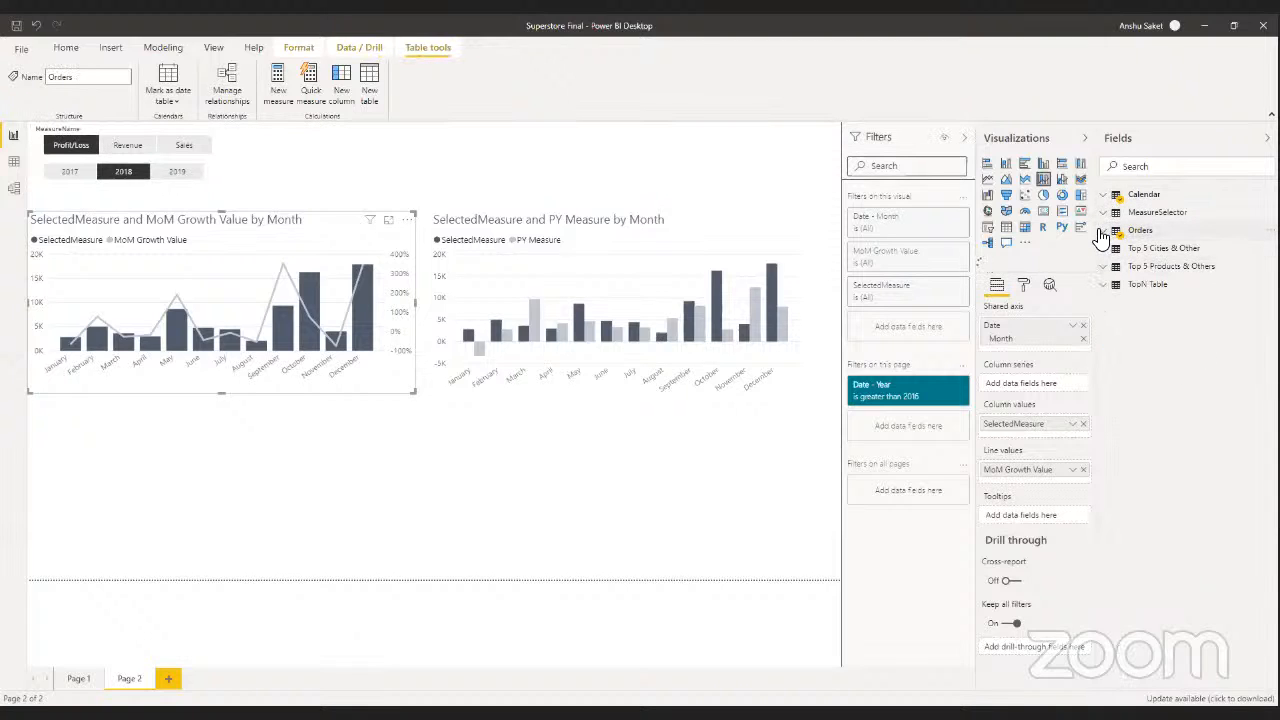
pyautogui.click(1103, 231)
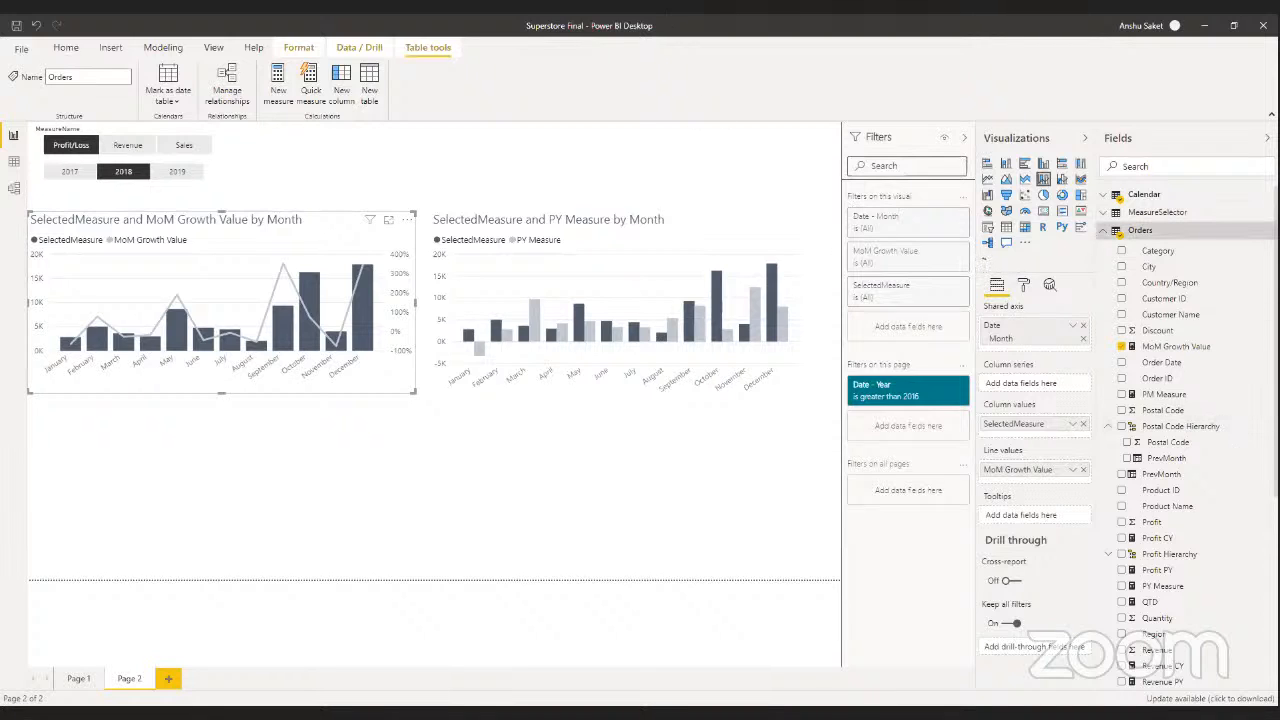
pyautogui.click(1027, 198)
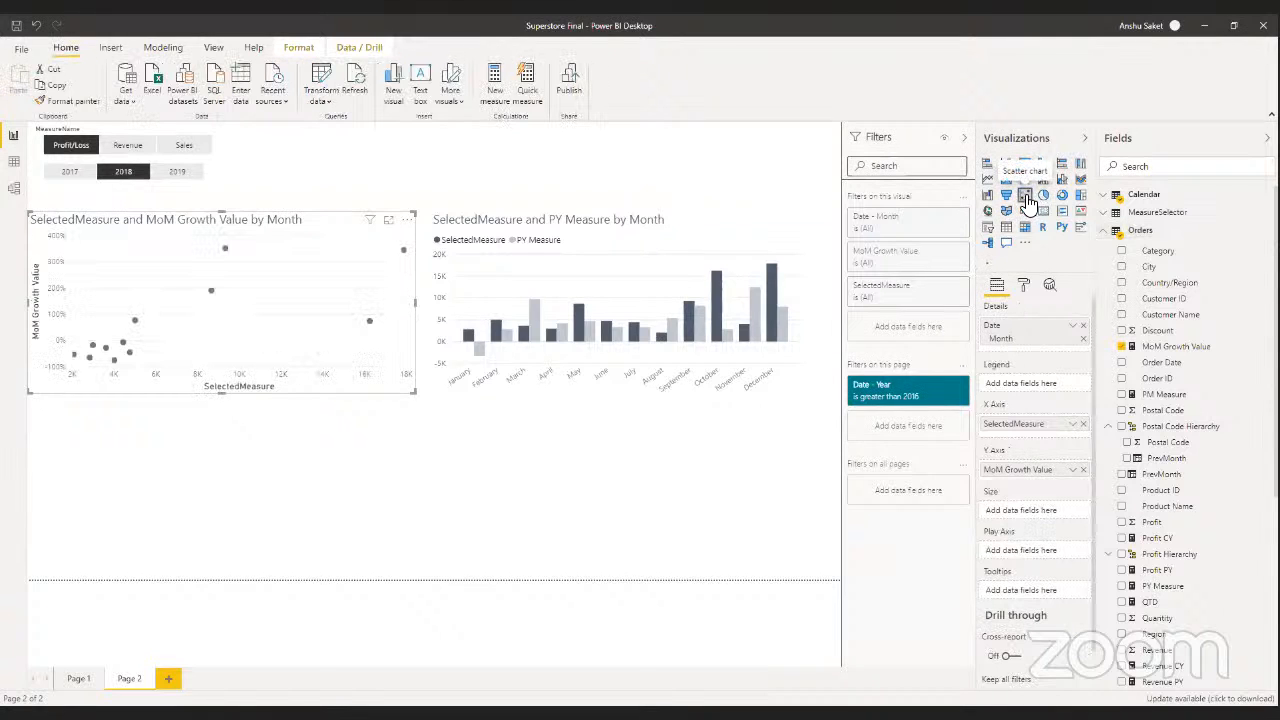
pyautogui.click(537, 505)
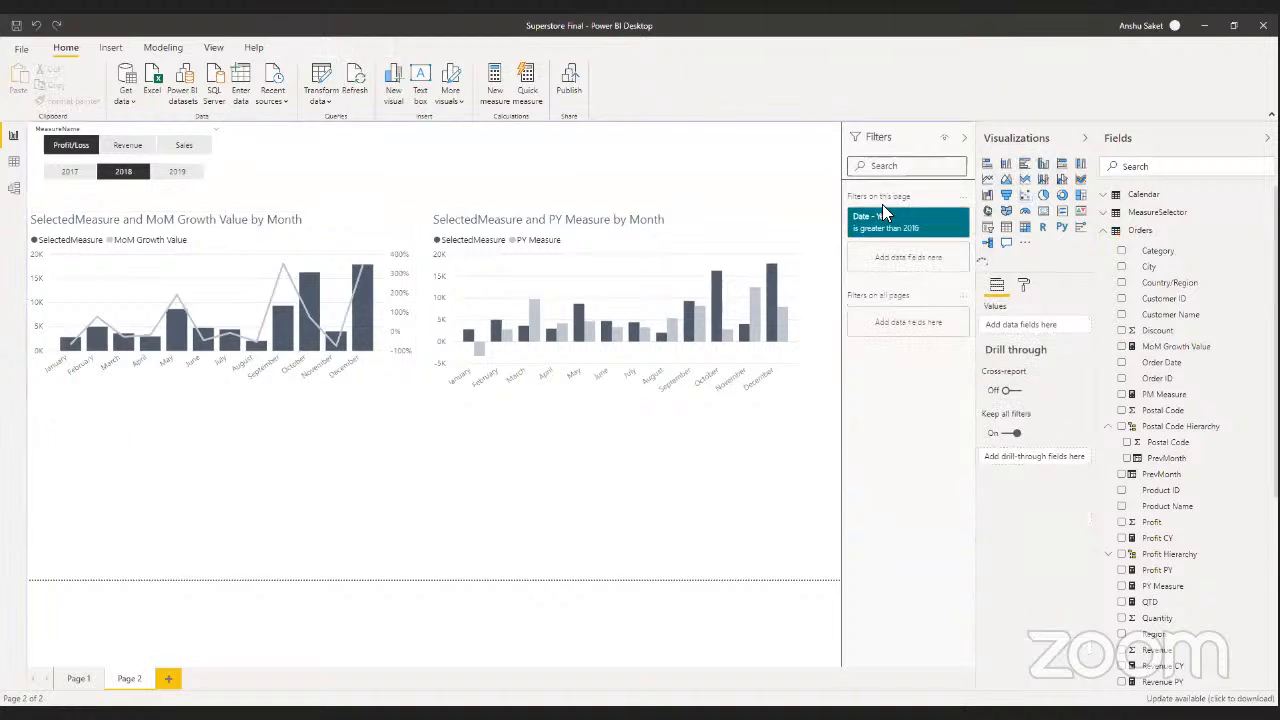
pyautogui.click(1027, 201)
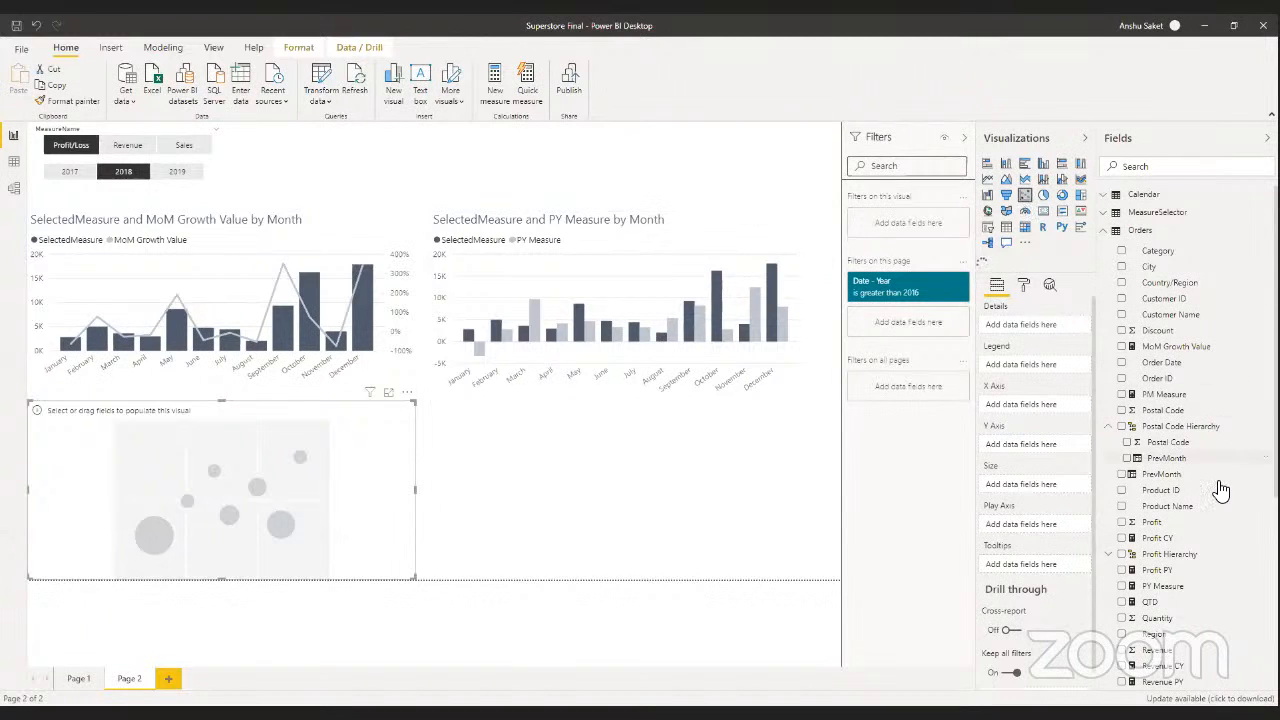
pyautogui.scroll(-3, 1222, 491)
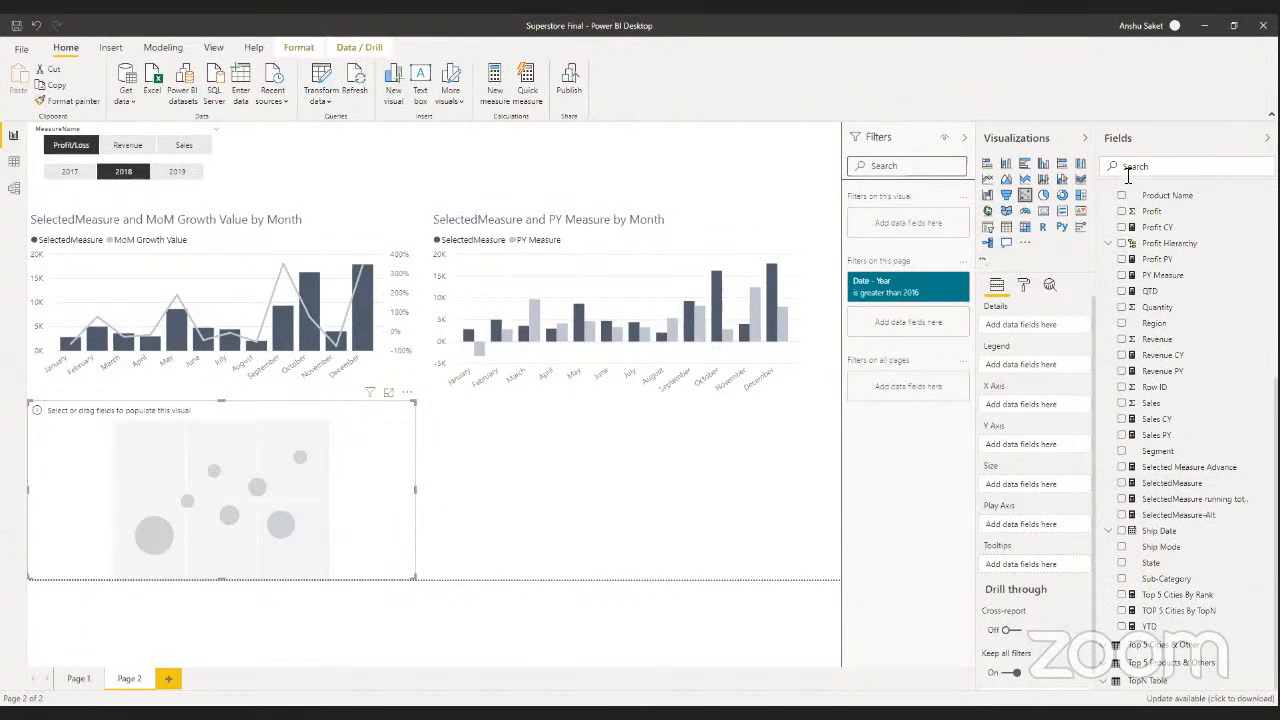
pyautogui.write('selec')
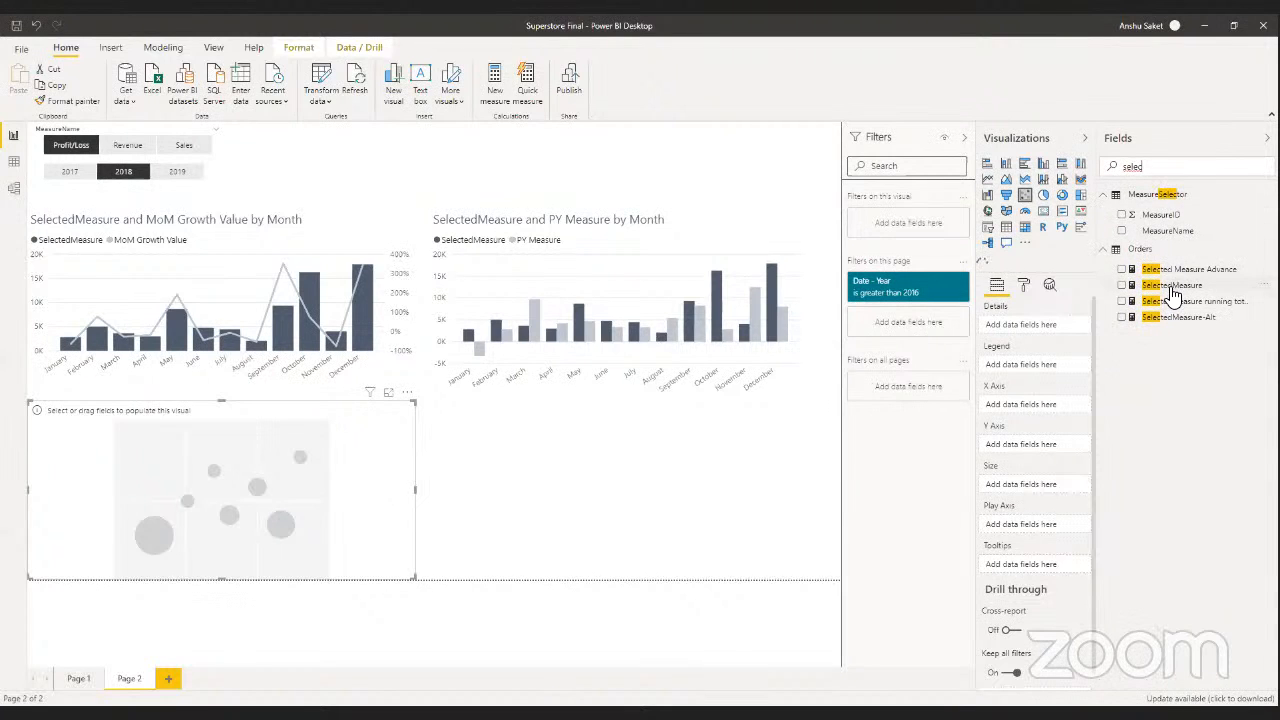
pyautogui.moveTo(1173, 290); pyautogui.dragTo(1020, 406)
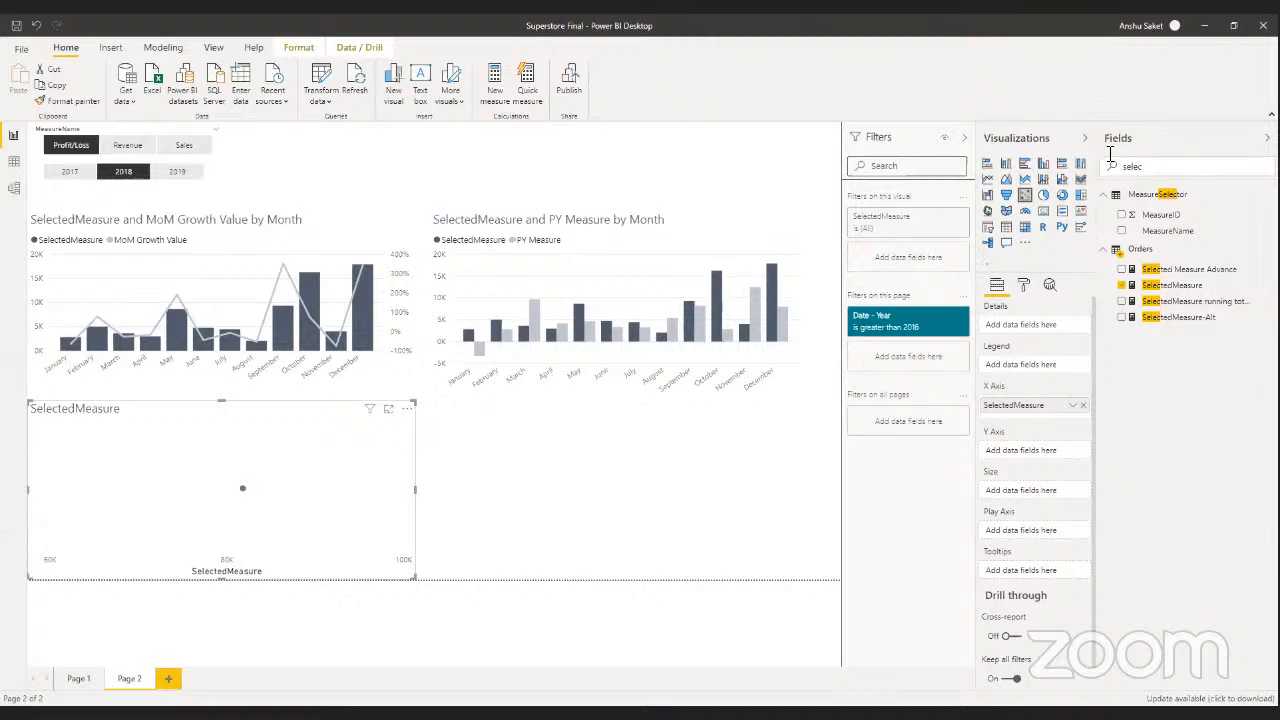
# - Create a calculated column in the Orders table with the formula Orders[Profit]/Orders[Sales]
pyautogui.doubleClick(1147, 167)
pyautogui.write('pr')
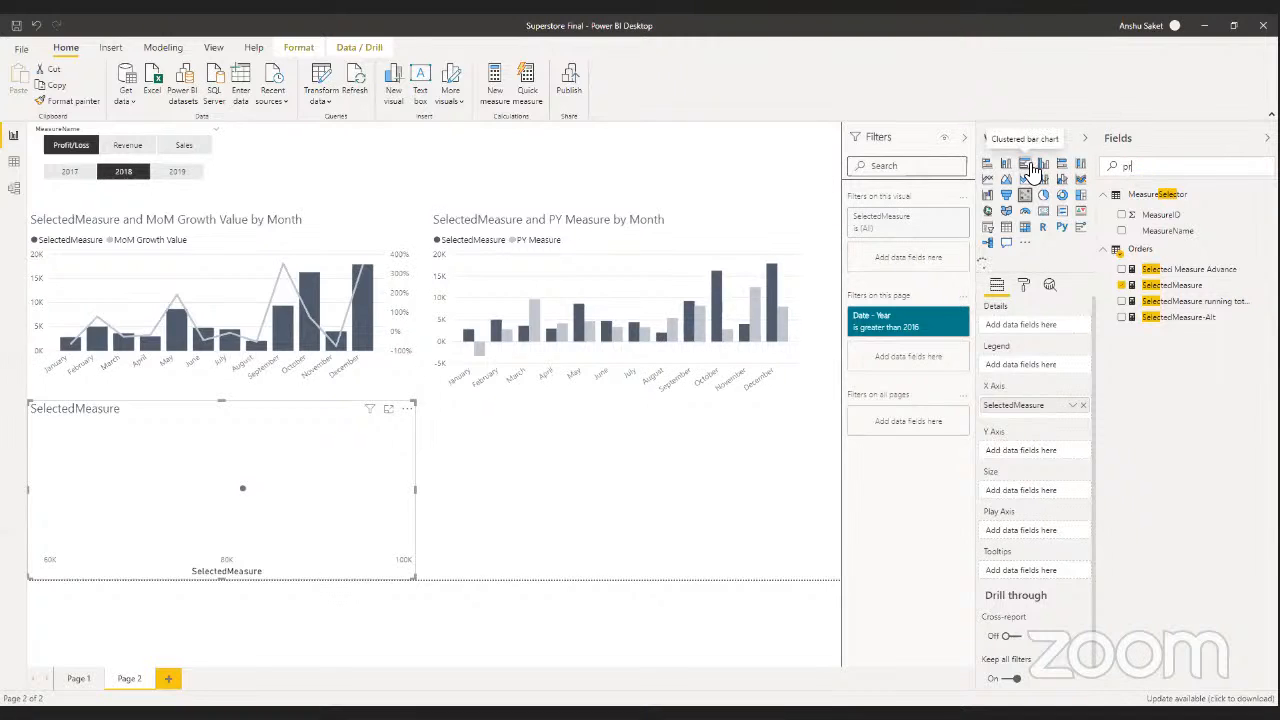
pyautogui.write('of')
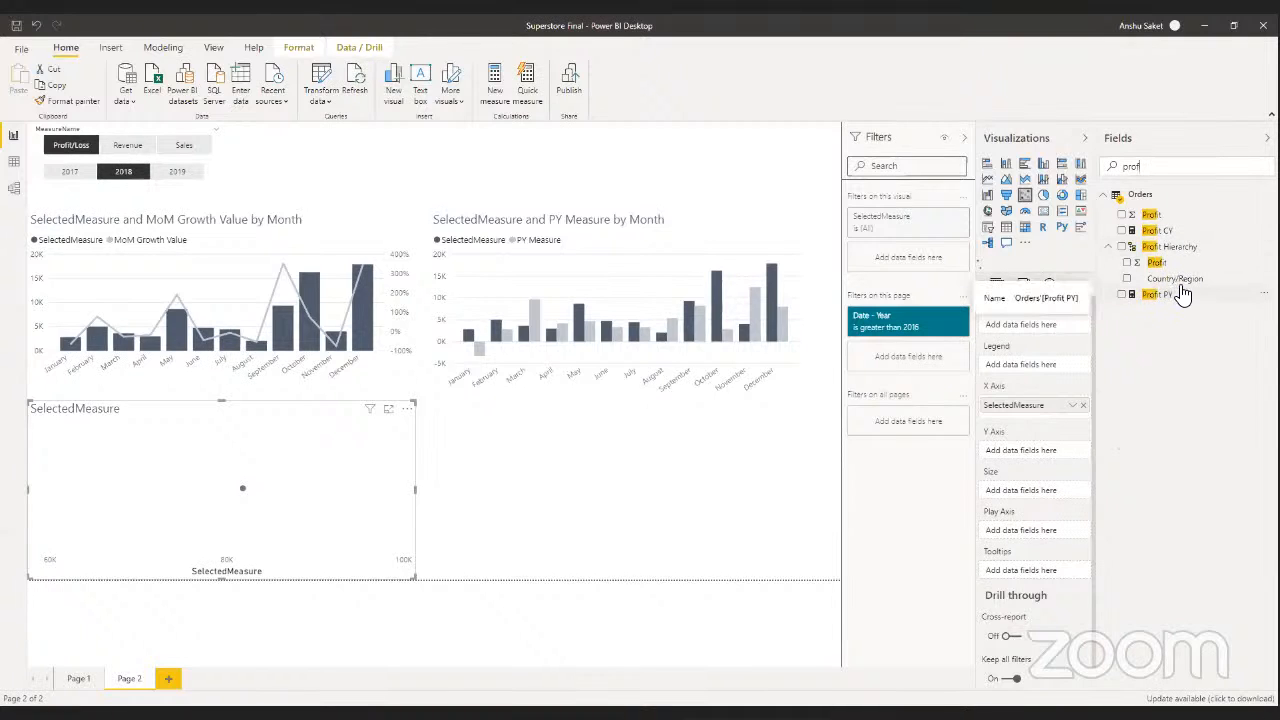
pyautogui.rightClick(1154, 376)
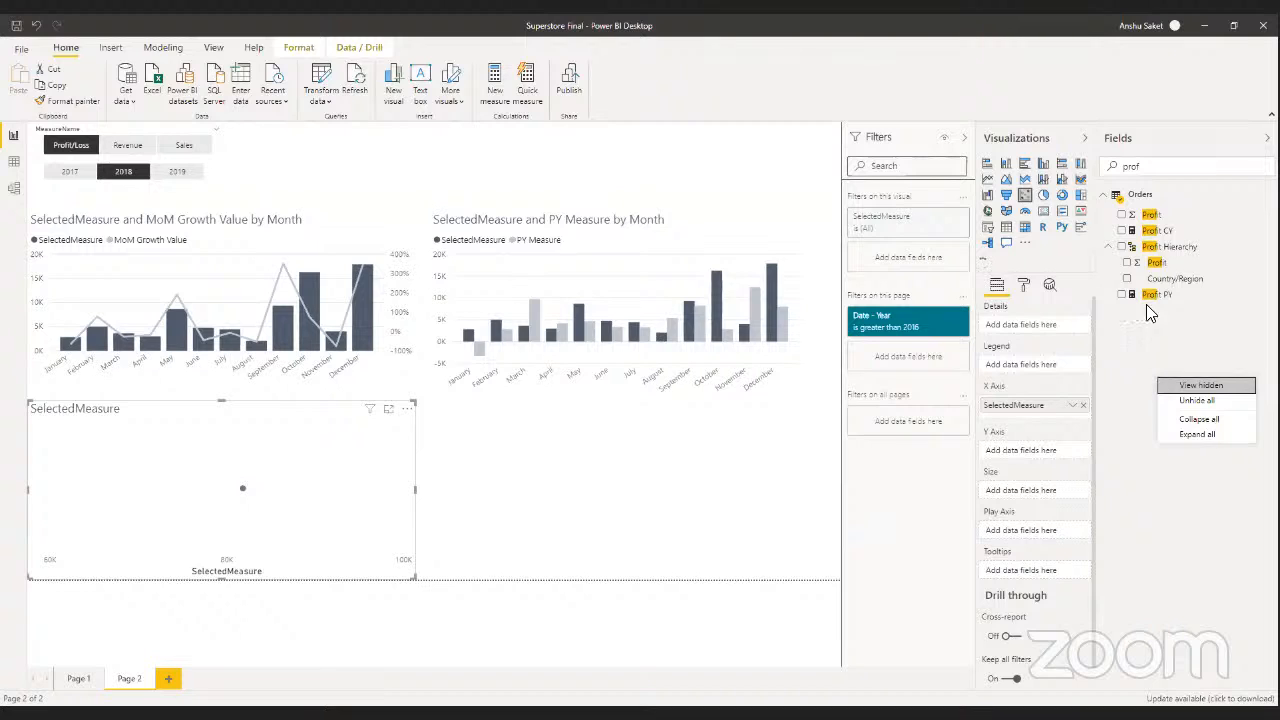
pyautogui.rightClick(1151, 216)
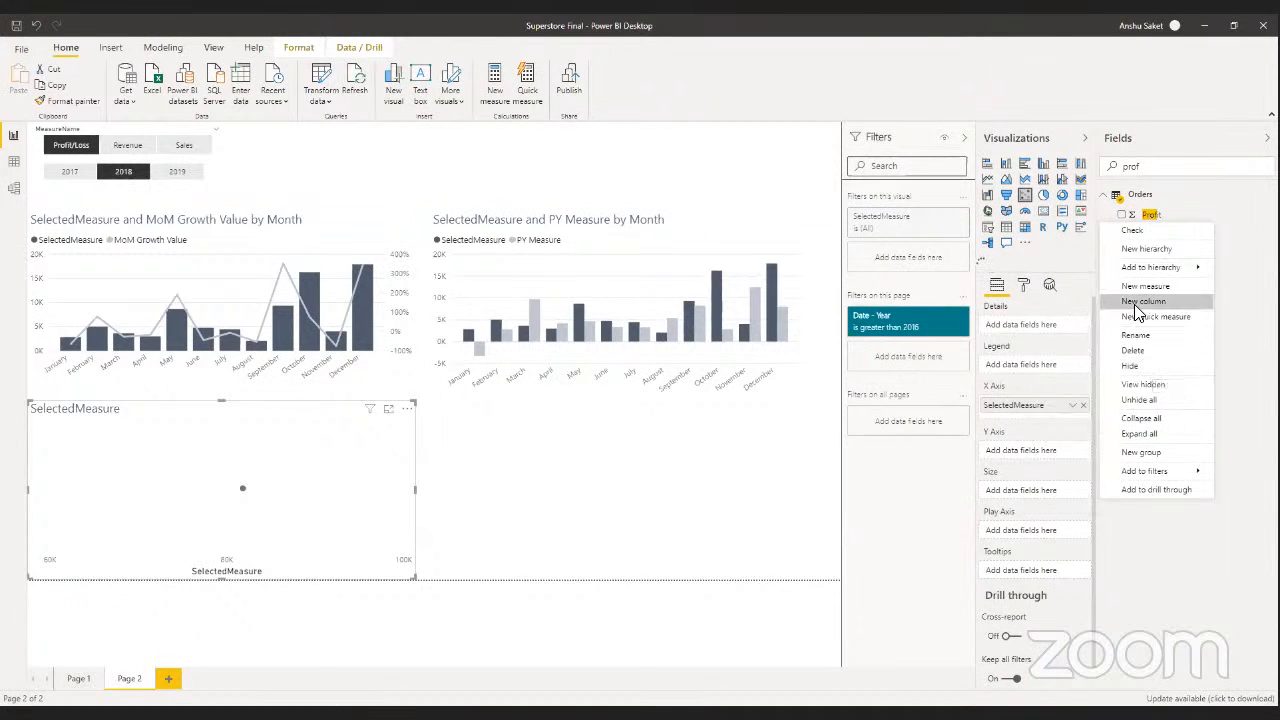
pyautogui.press('Escape')
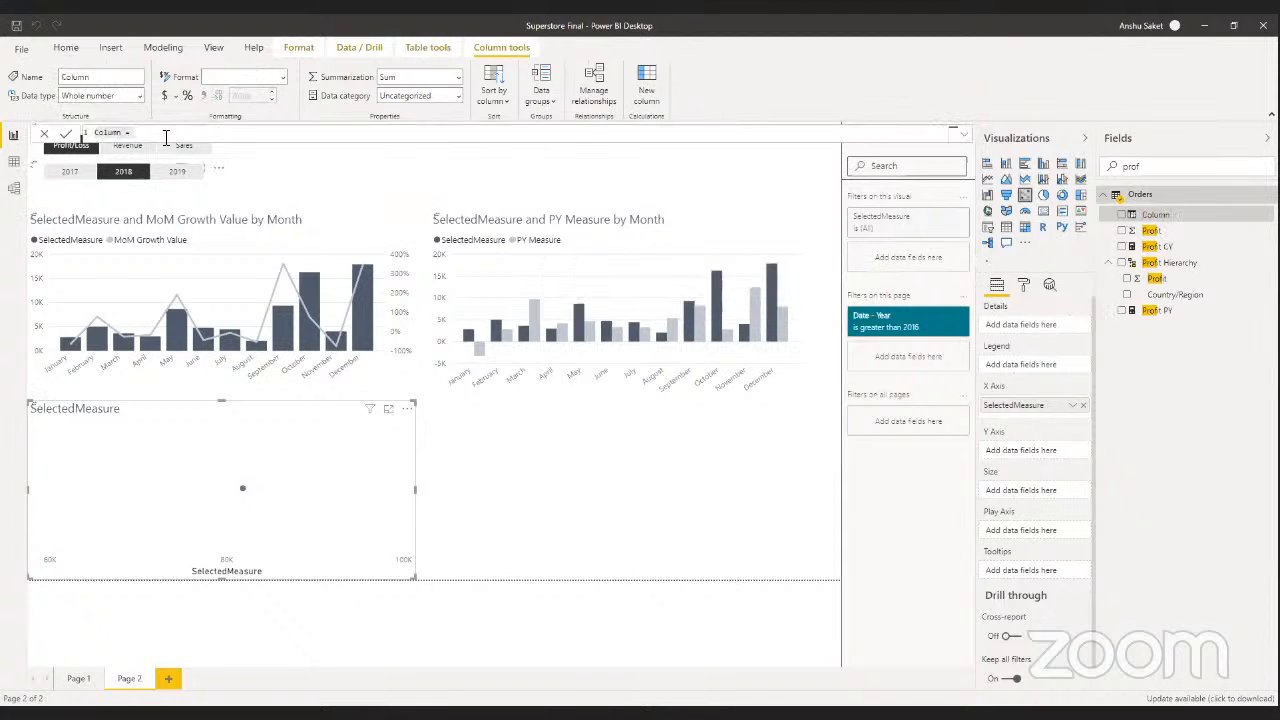
pyautogui.click(171, 137)
pyautogui.write('Profit')
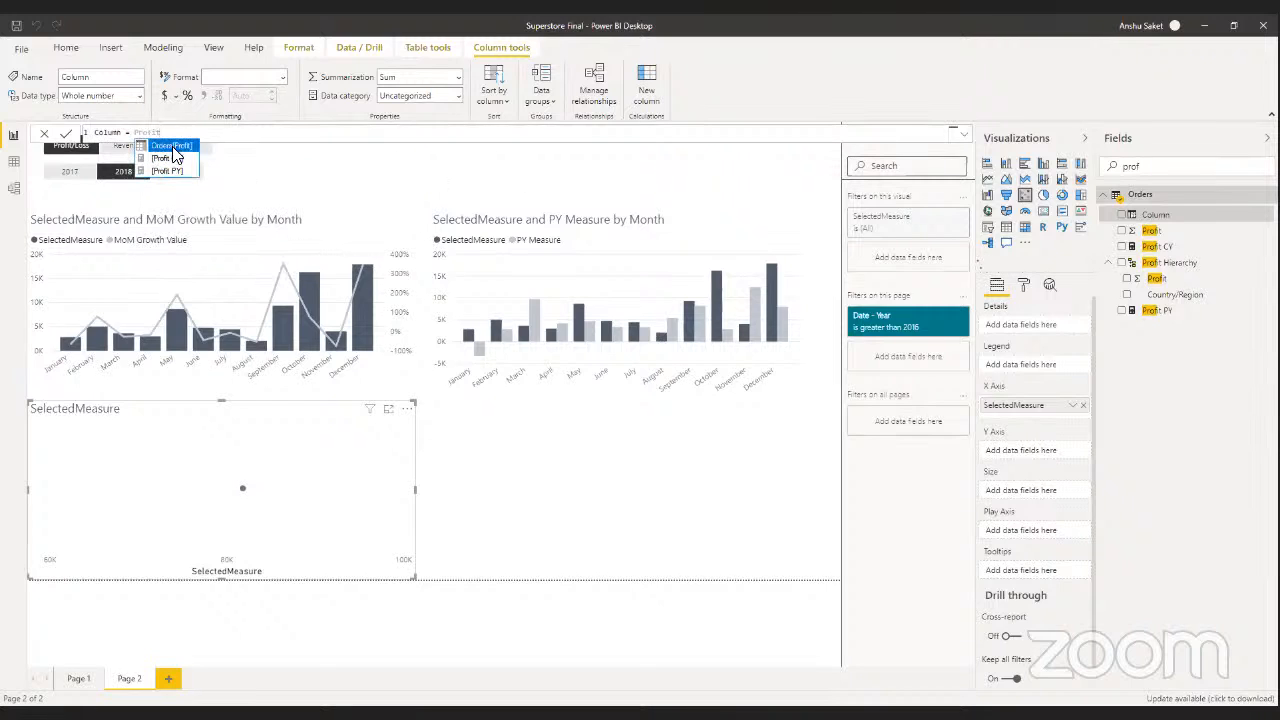
pyautogui.click(172, 146)
pyautogui.write('/Profit C')
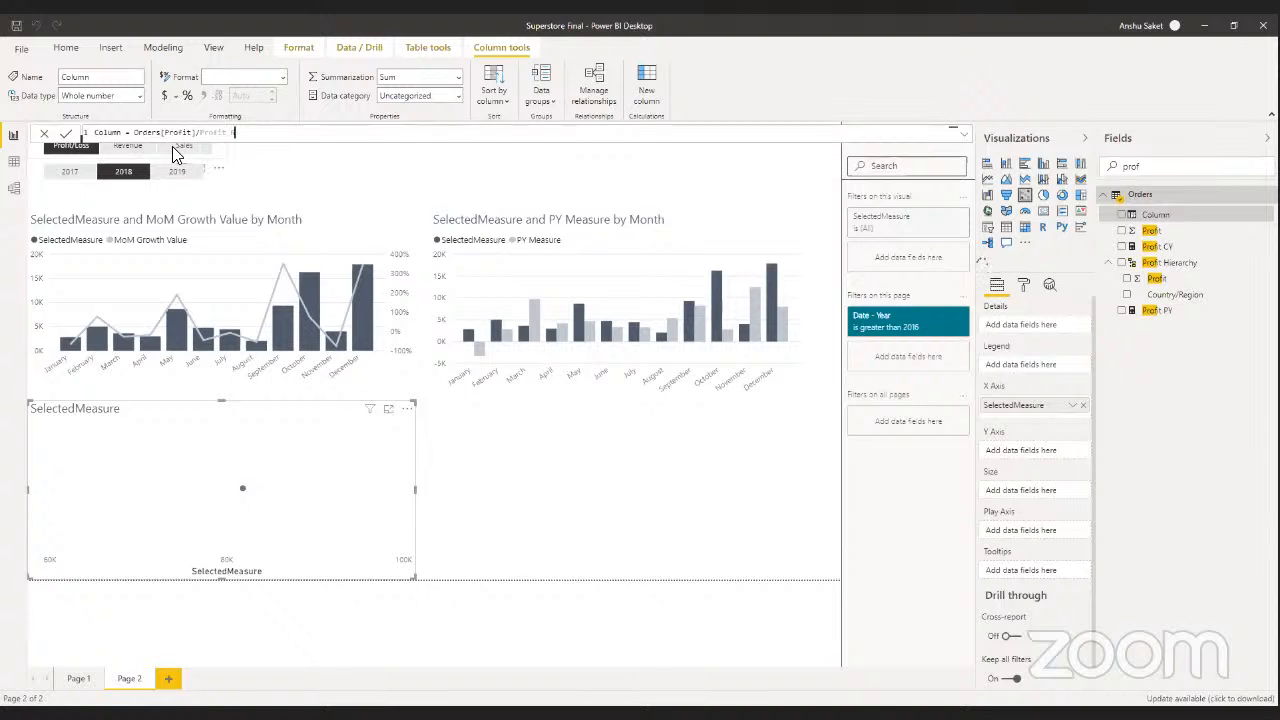
pyautogui.press('BackSpace')
pyautogui.press('BackSpace')
pyautogui.press('BackSpace')
pyautogui.press('BackSpace')
pyautogui.press('BackSpace')
pyautogui.press('BackSpace')
pyautogui.press('BackSpace')
pyautogui.press('BackSpace')
pyautogui.write('SAL')
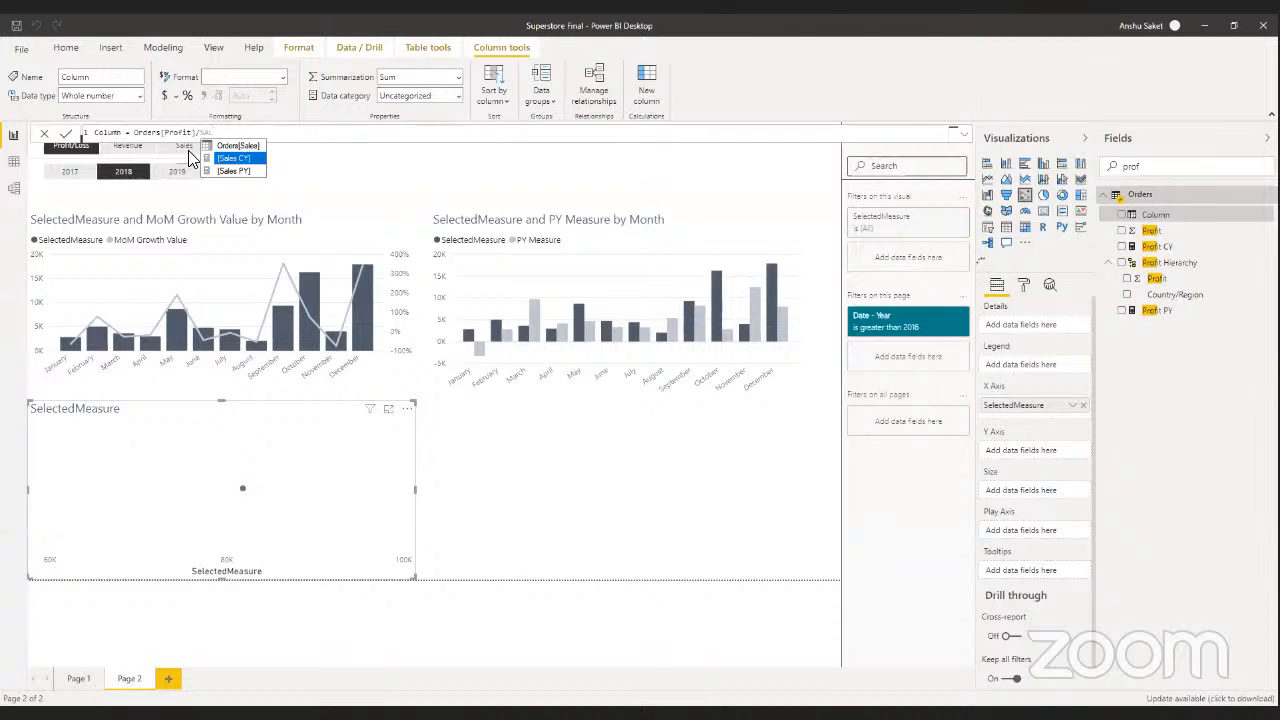
pyautogui.click(220, 146)
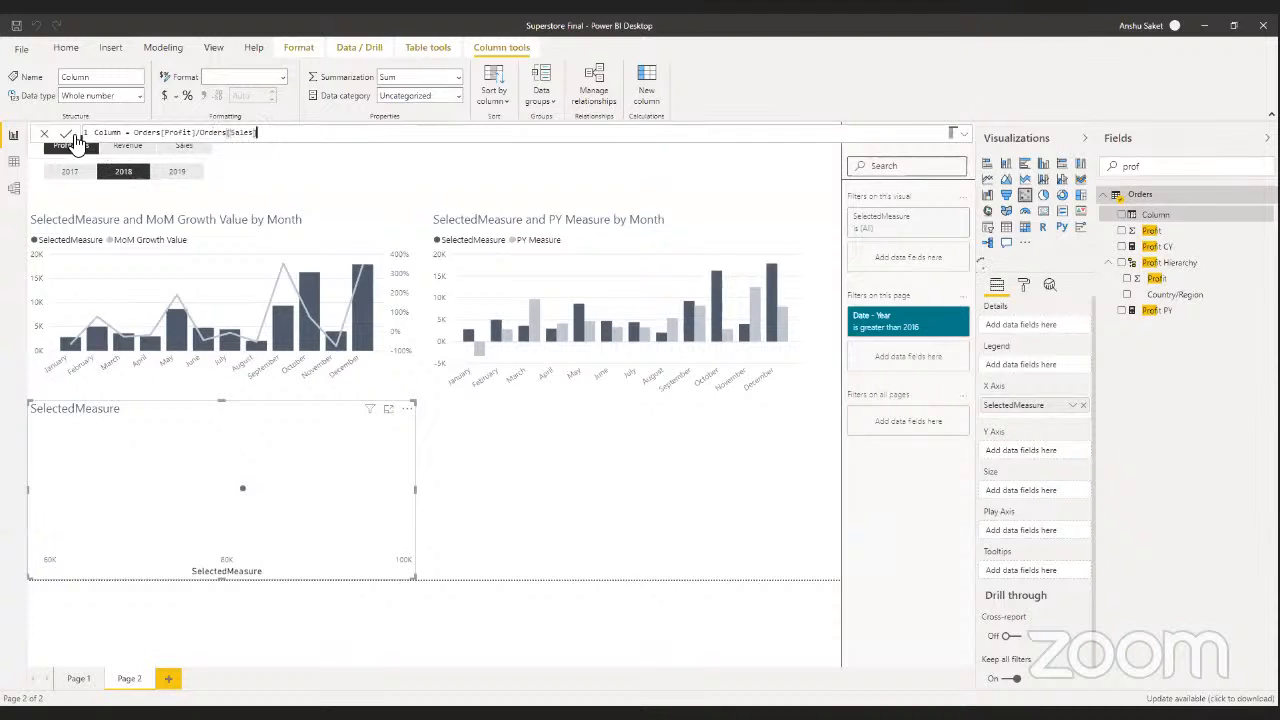
# - Name the new Orders column Profit Ratio and commit its formula
pyautogui.moveTo(123, 136); pyautogui.dragTo(53, 125)
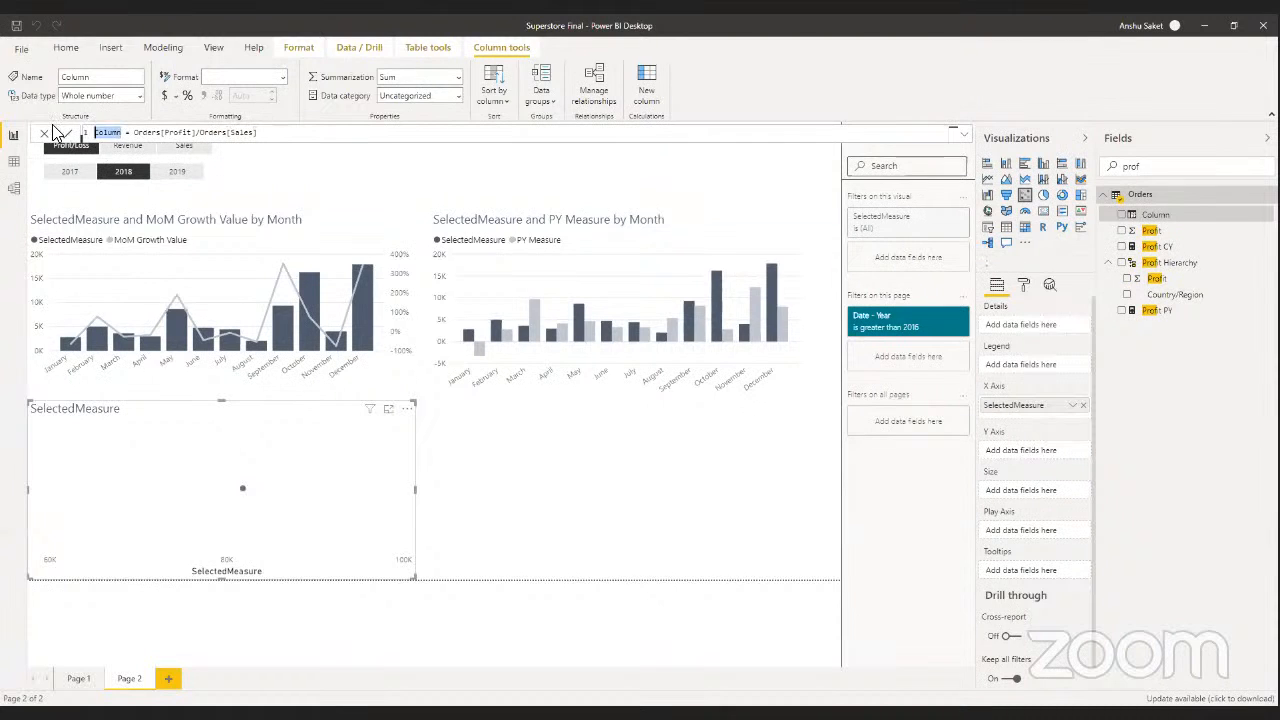
pyautogui.write('Profit')
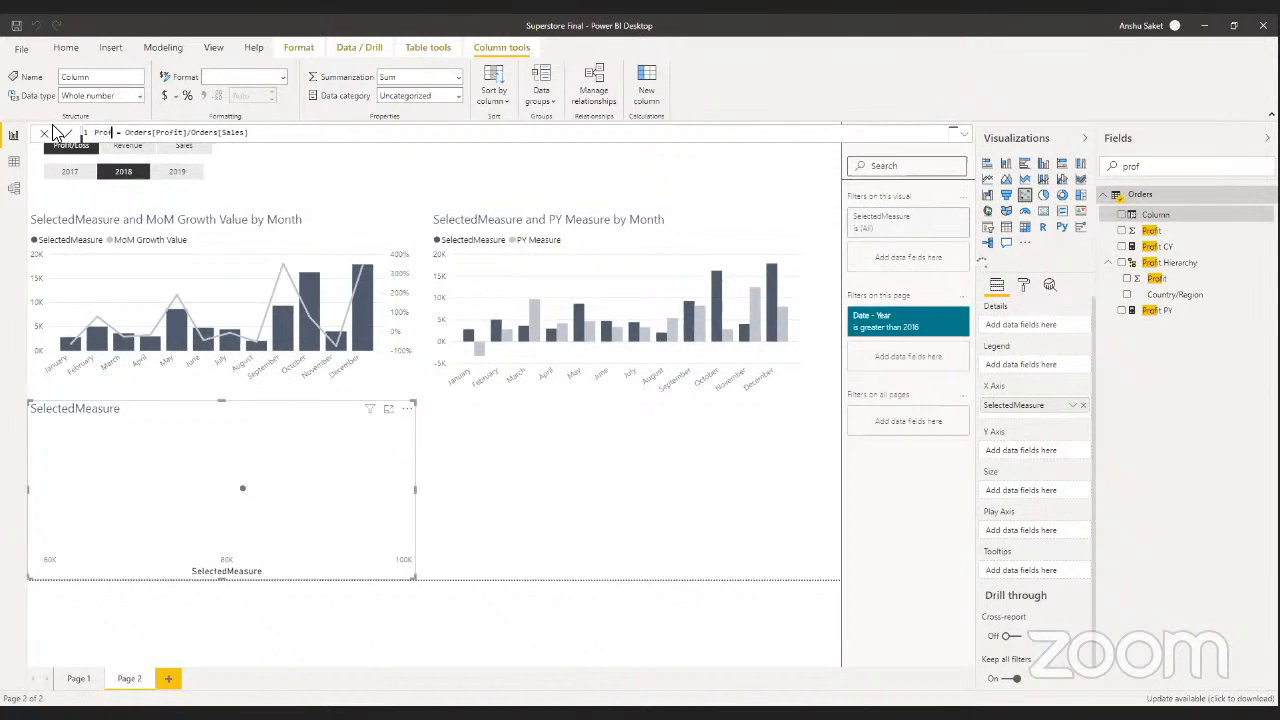
pyautogui.write(' Rat')
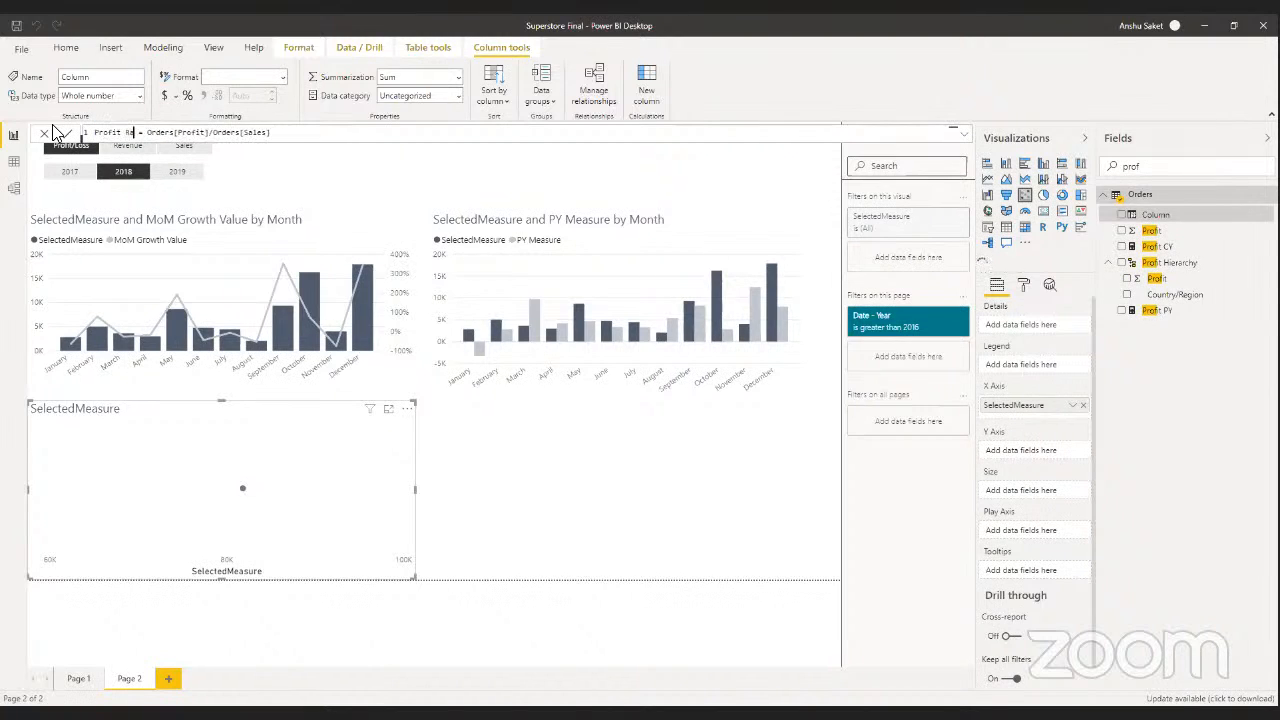
pyautogui.write('io')
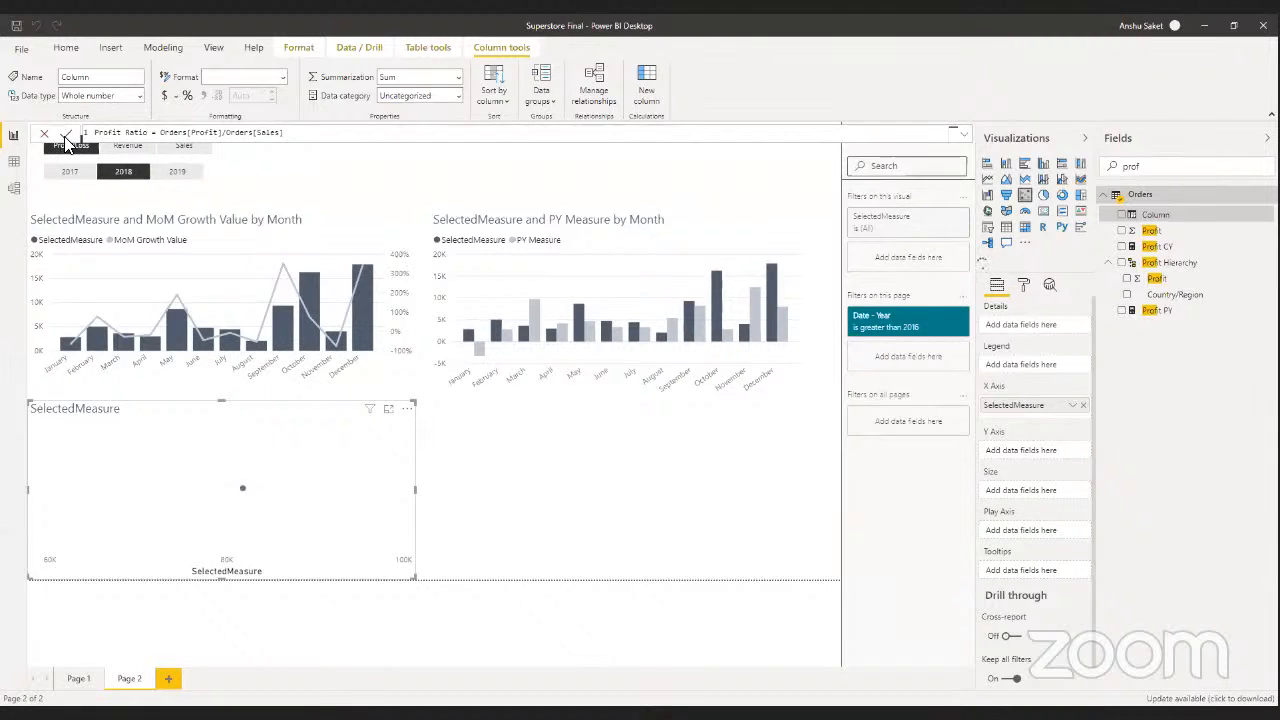
pyautogui.click(65, 136)
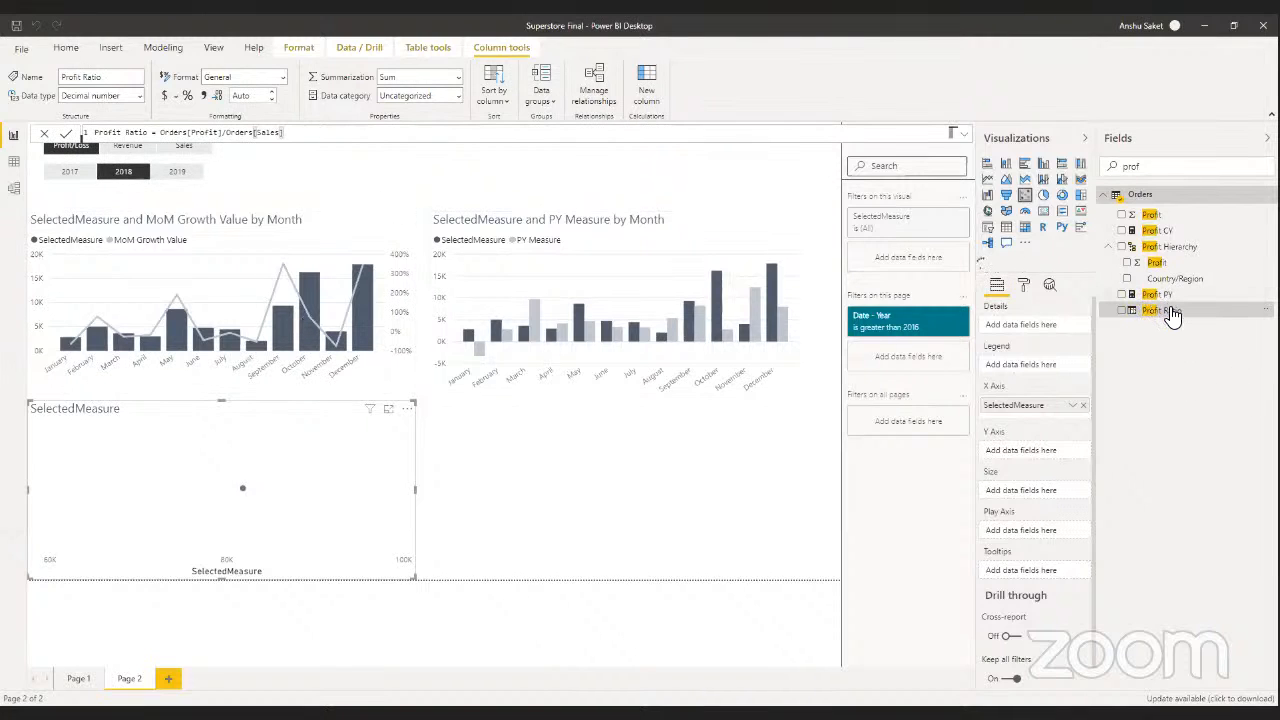
# - Put Profit Ratio on the scatter chart's Y axis and use Sub-Category as its details
pyautogui.moveTo(1172, 313); pyautogui.dragTo(1035, 454)
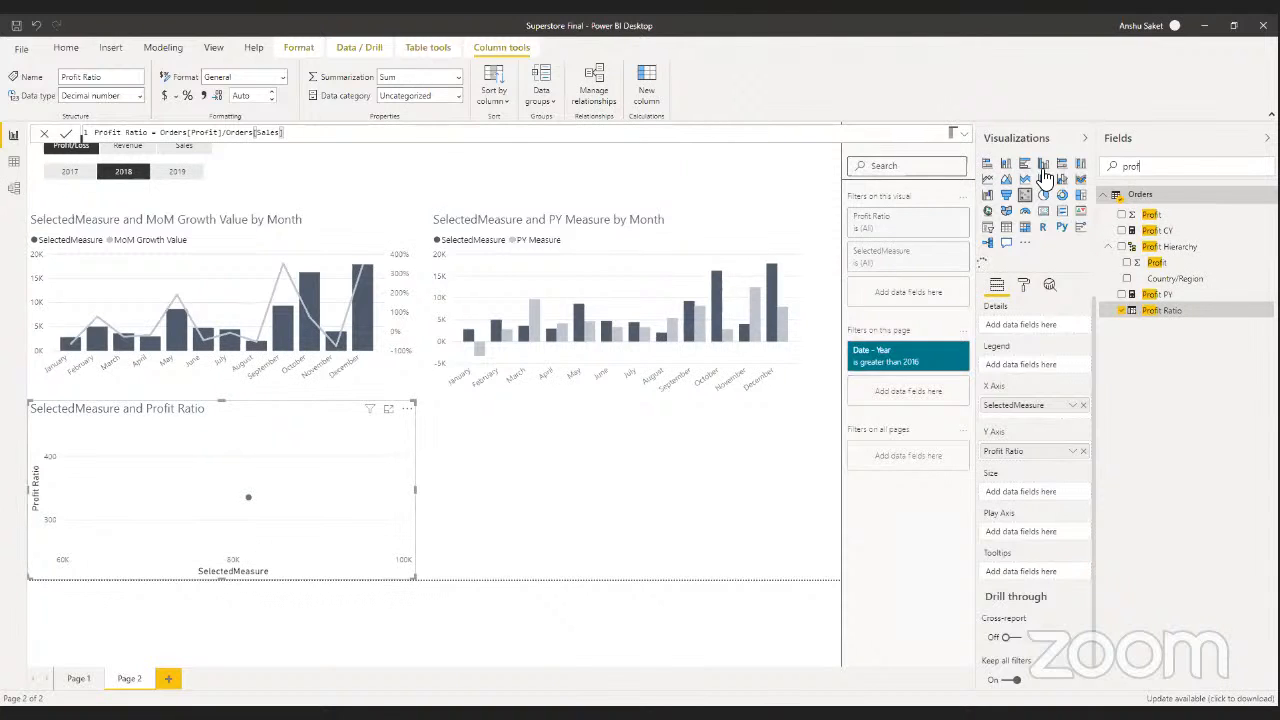
pyautogui.press('BackSpace')
pyautogui.press('BackSpace')
pyautogui.press('BackSpace')
pyautogui.press('BackSpace')
pyautogui.write('sub')
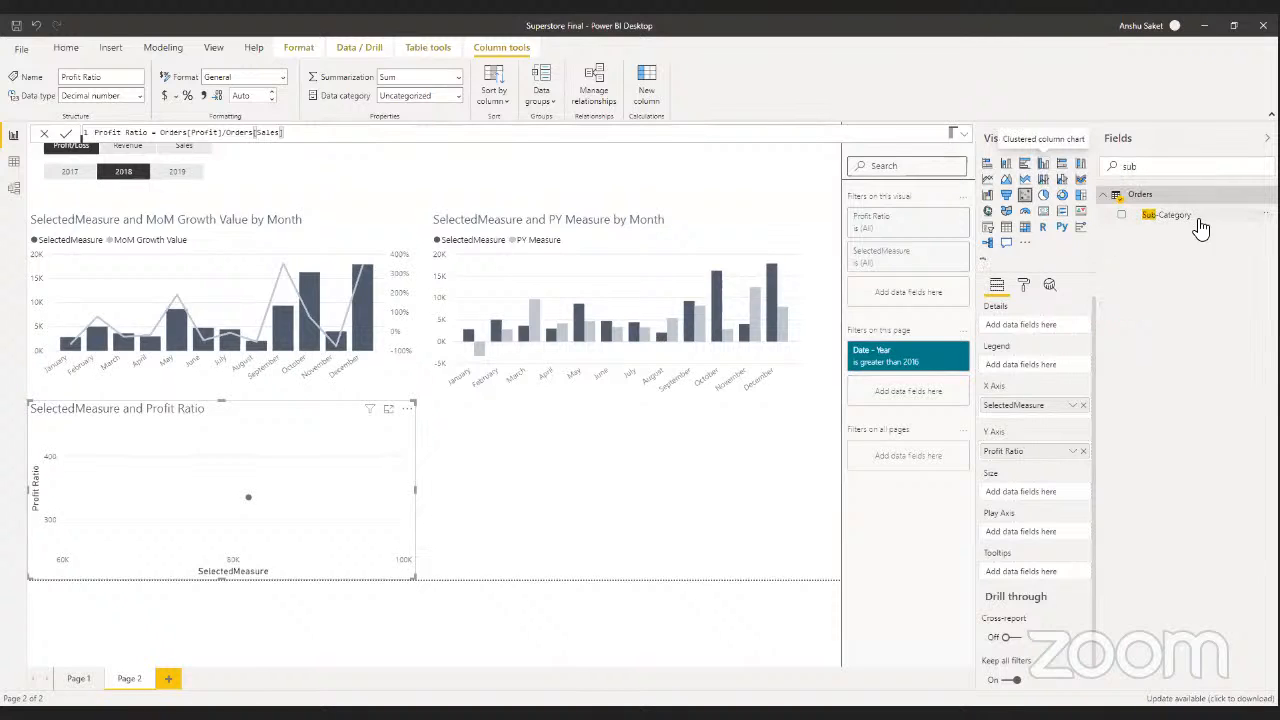
pyautogui.moveTo(1195, 218); pyautogui.dragTo(1032, 328)
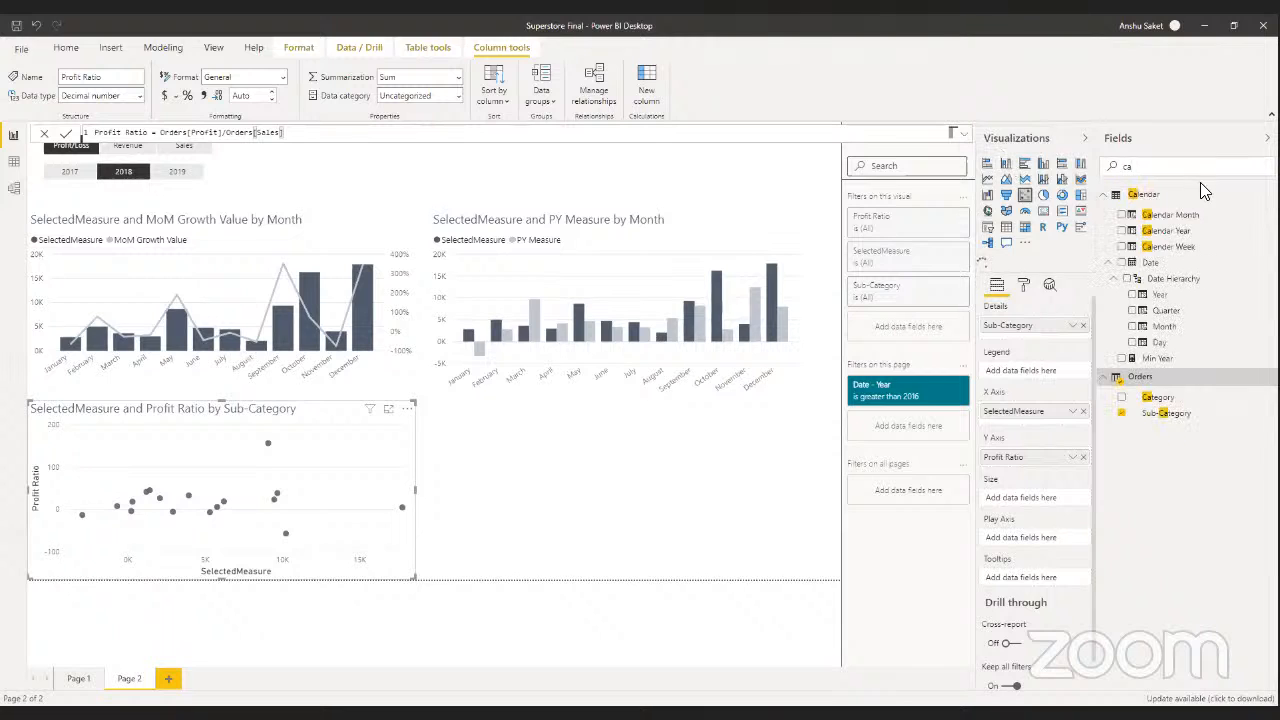
# - Use Category as the scatter chart's legend and inspect the details of its far-right and highest data points
pyautogui.moveTo(1172, 398); pyautogui.dragTo(1020, 371)
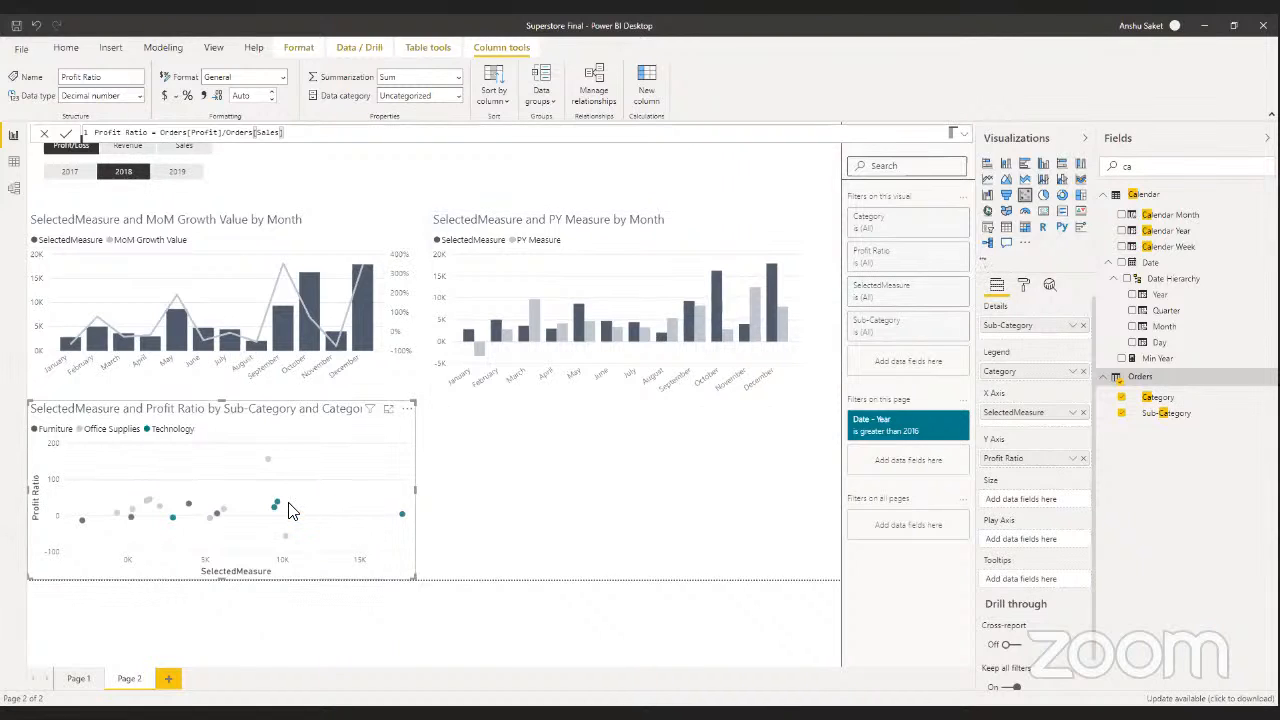
pyautogui.click(288, 197)
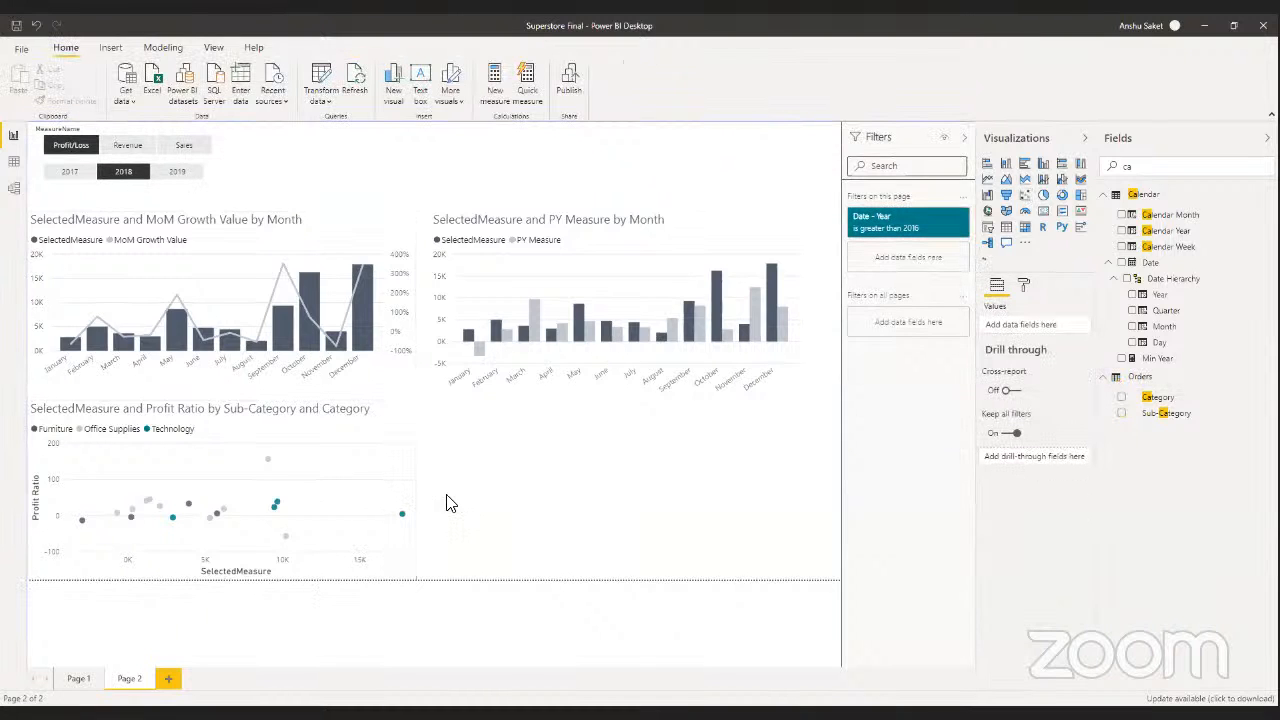
pyautogui.moveTo(401, 519)
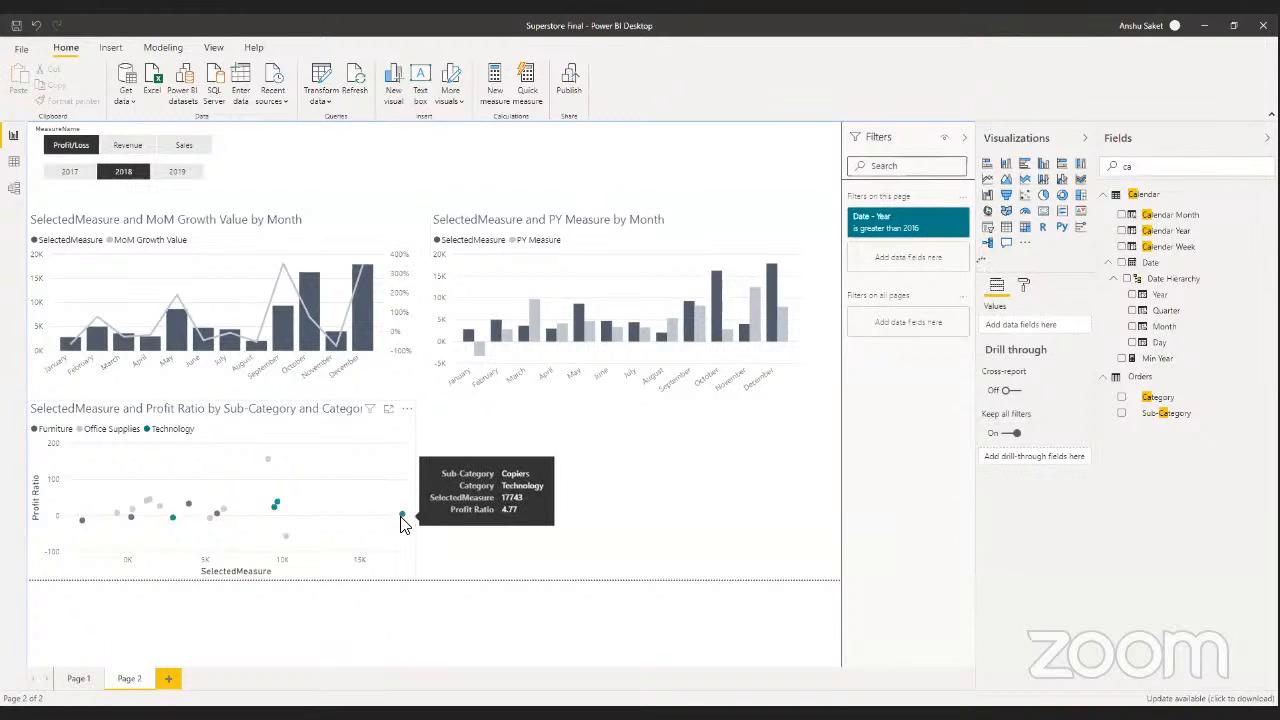
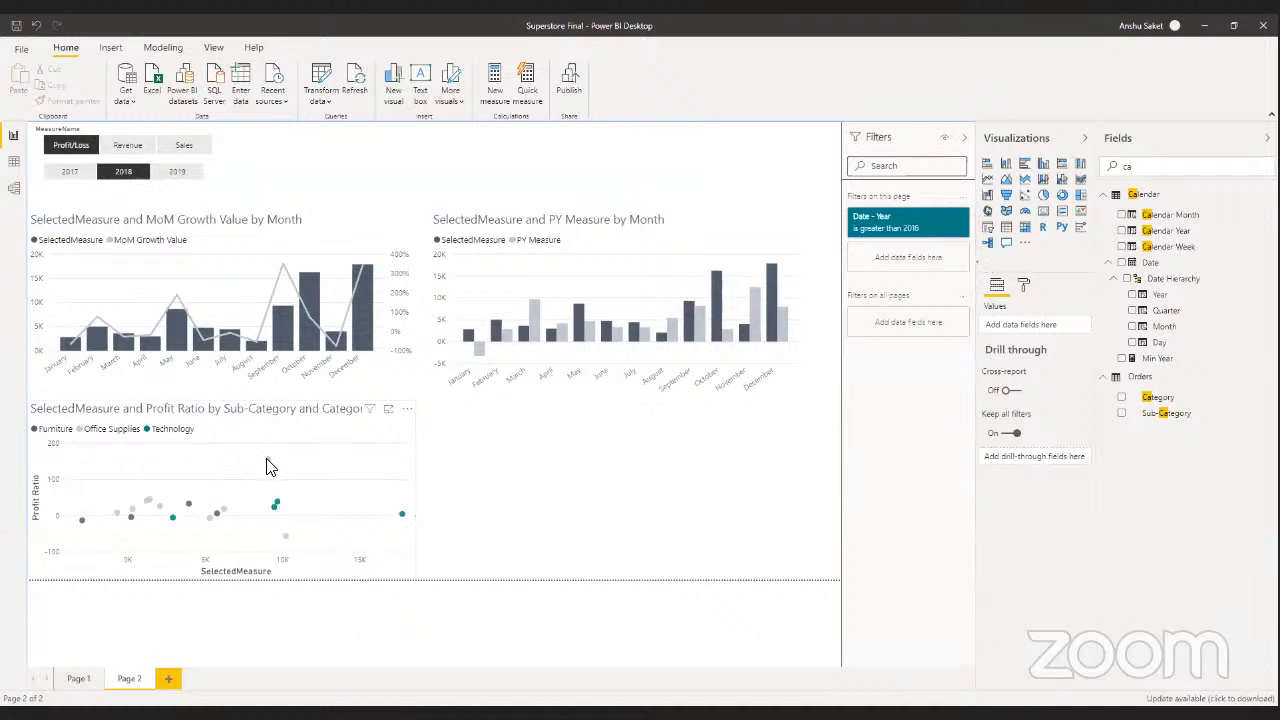
pyautogui.moveTo(268, 466)
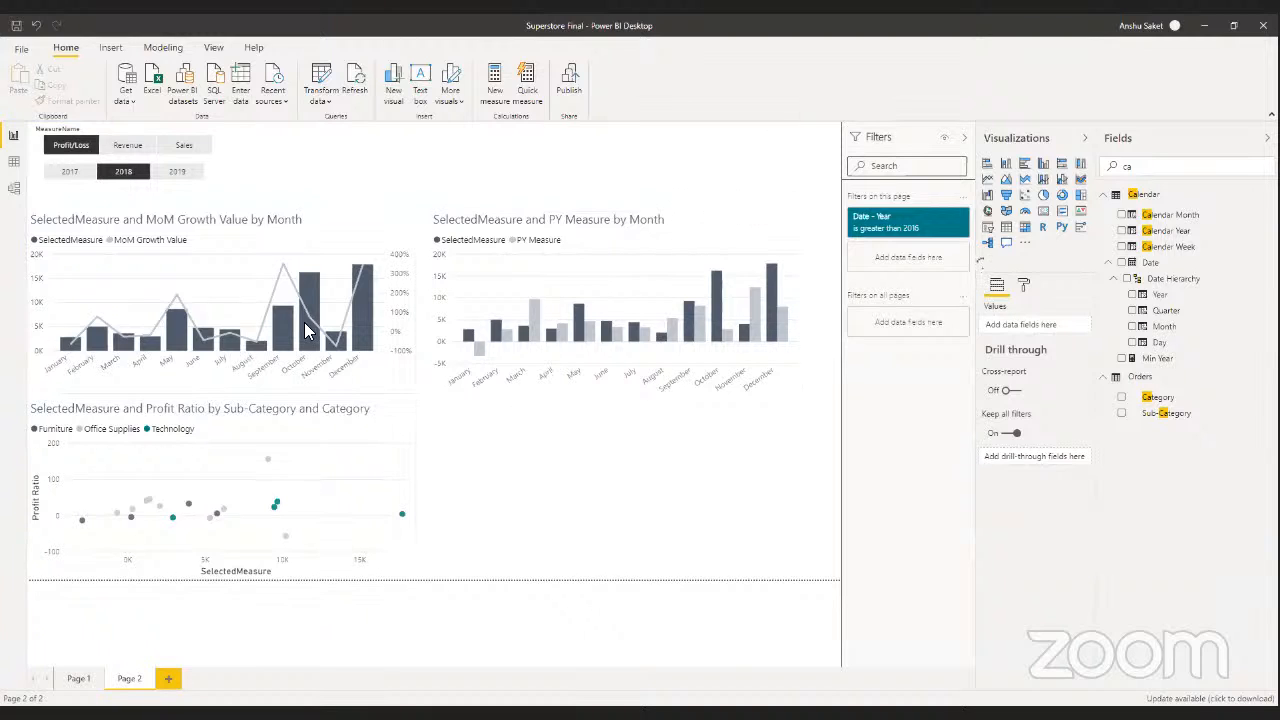
# - Set the MeasureName slicer to Revenue and finally to Sales to compare the charts for both measures
pyautogui.click(118, 157)
pyautogui.click(128, 148)
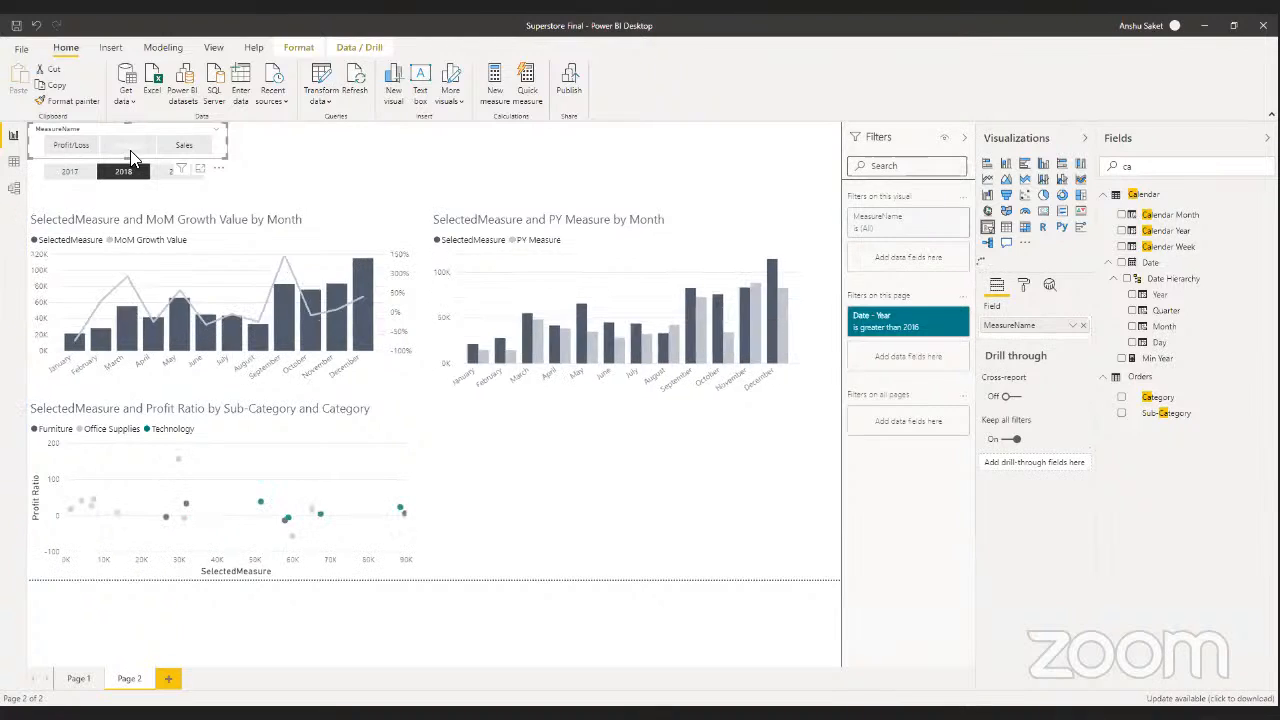
pyautogui.click(182, 148)
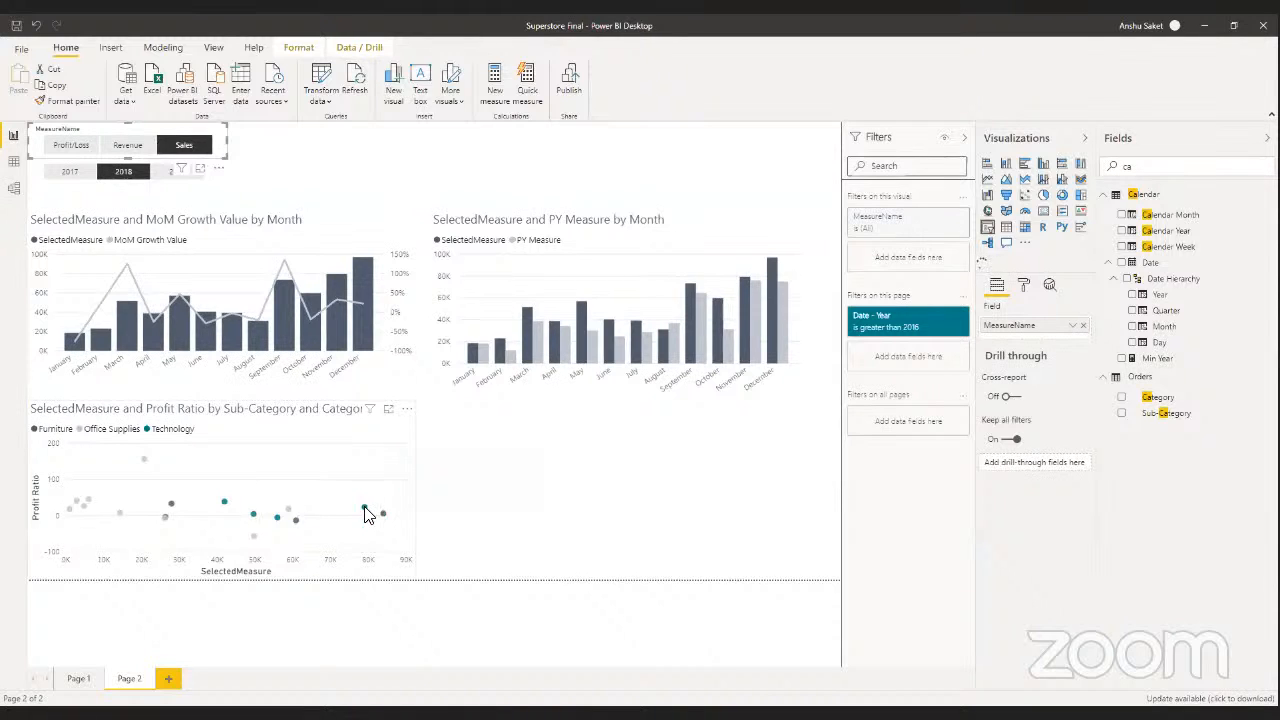
# - Change the report page's size type to Custom and set its height to 1200 pixels
pyautogui.click(519, 510)
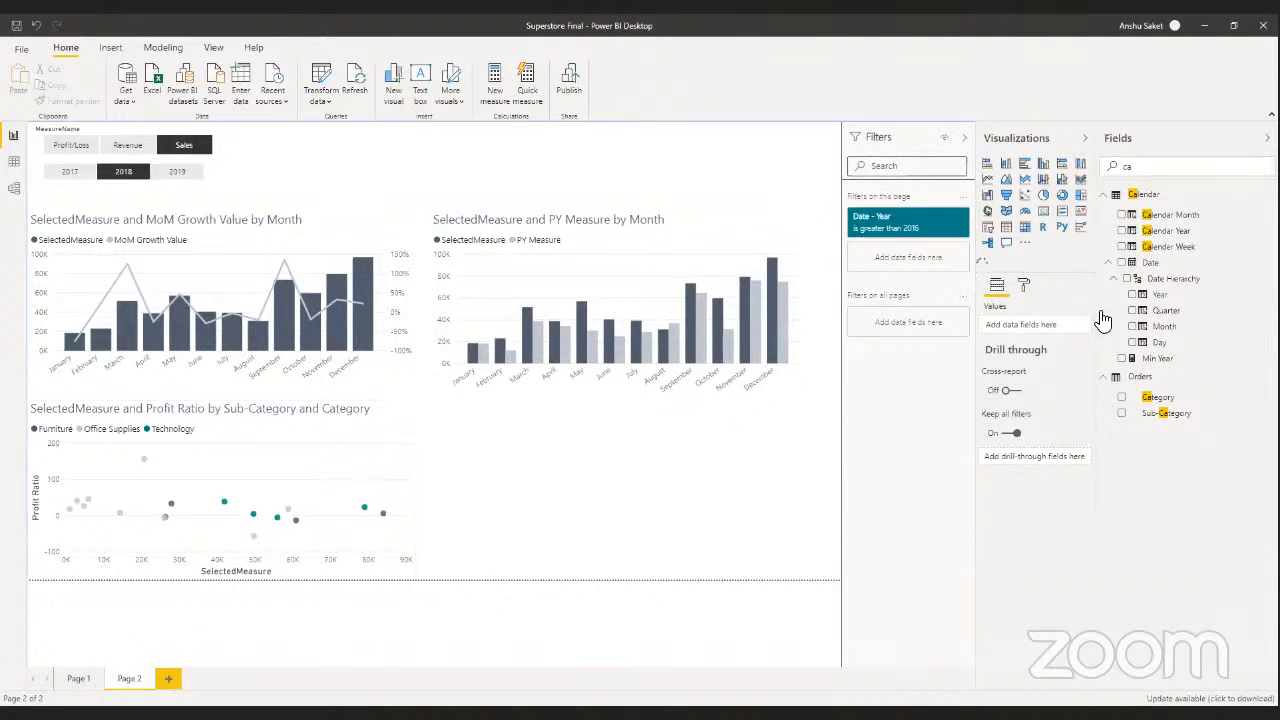
pyautogui.click(1025, 287)
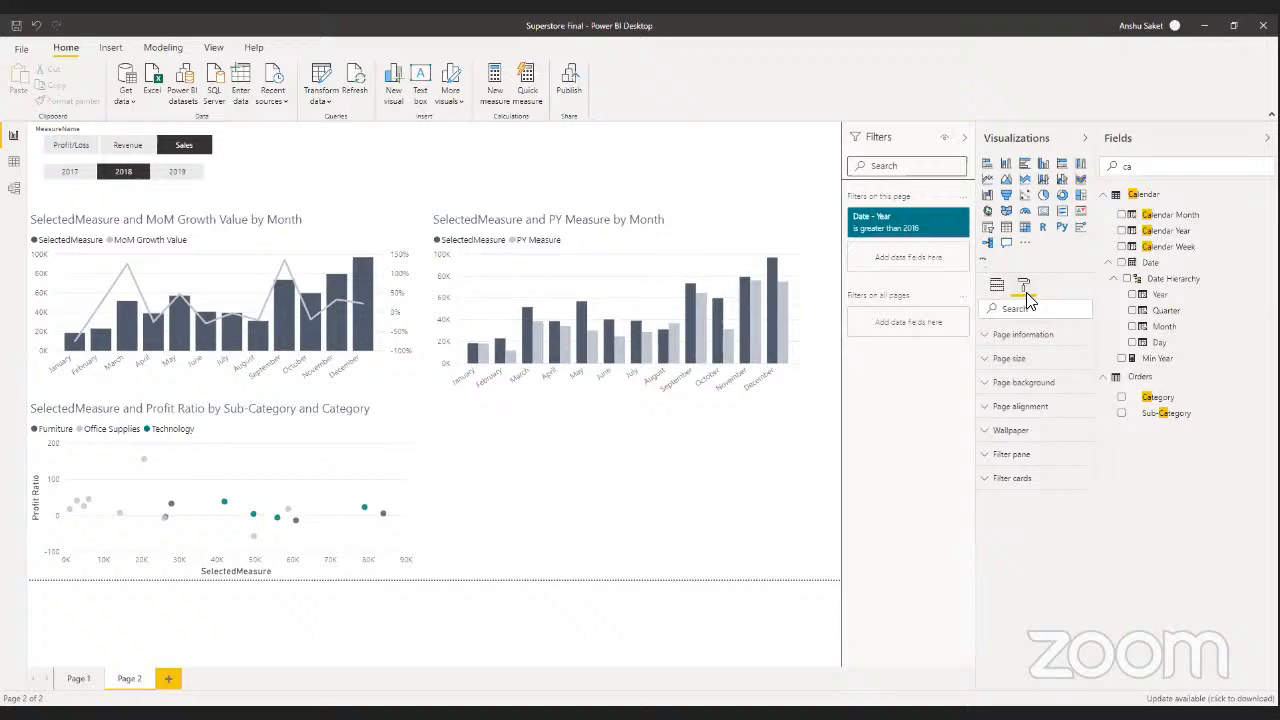
pyautogui.click(1012, 360)
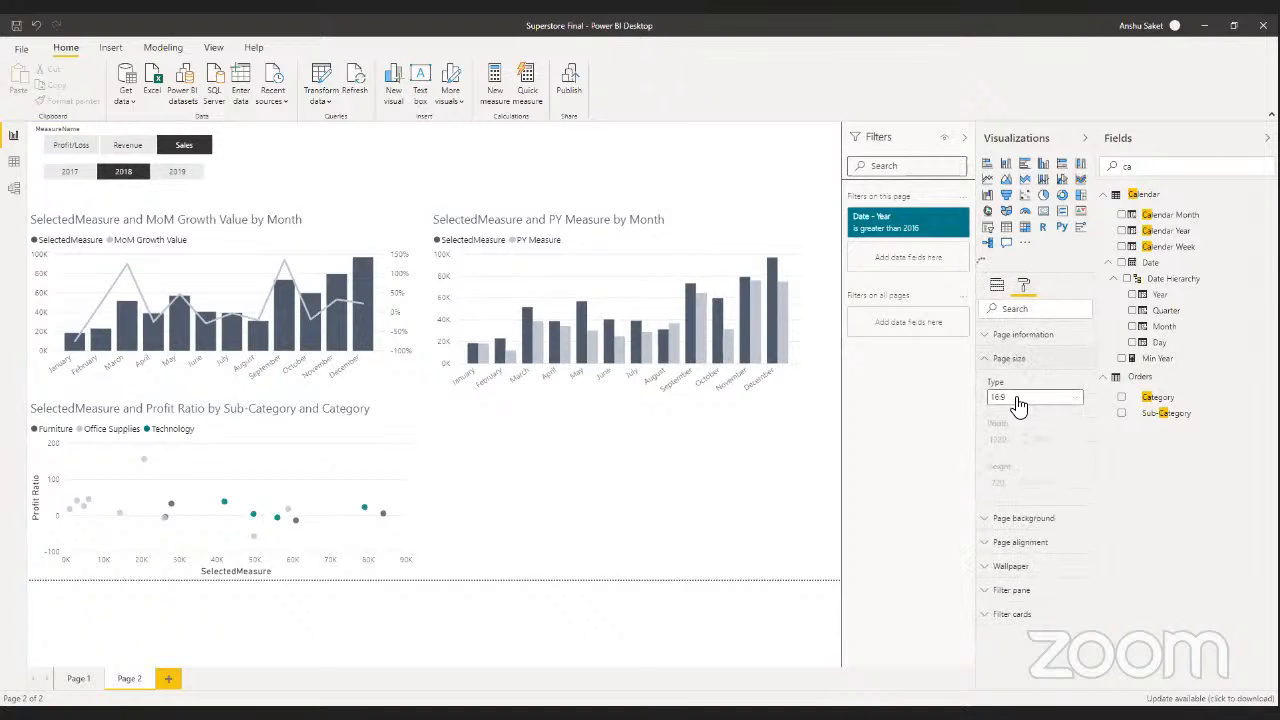
pyautogui.click(1020, 397)
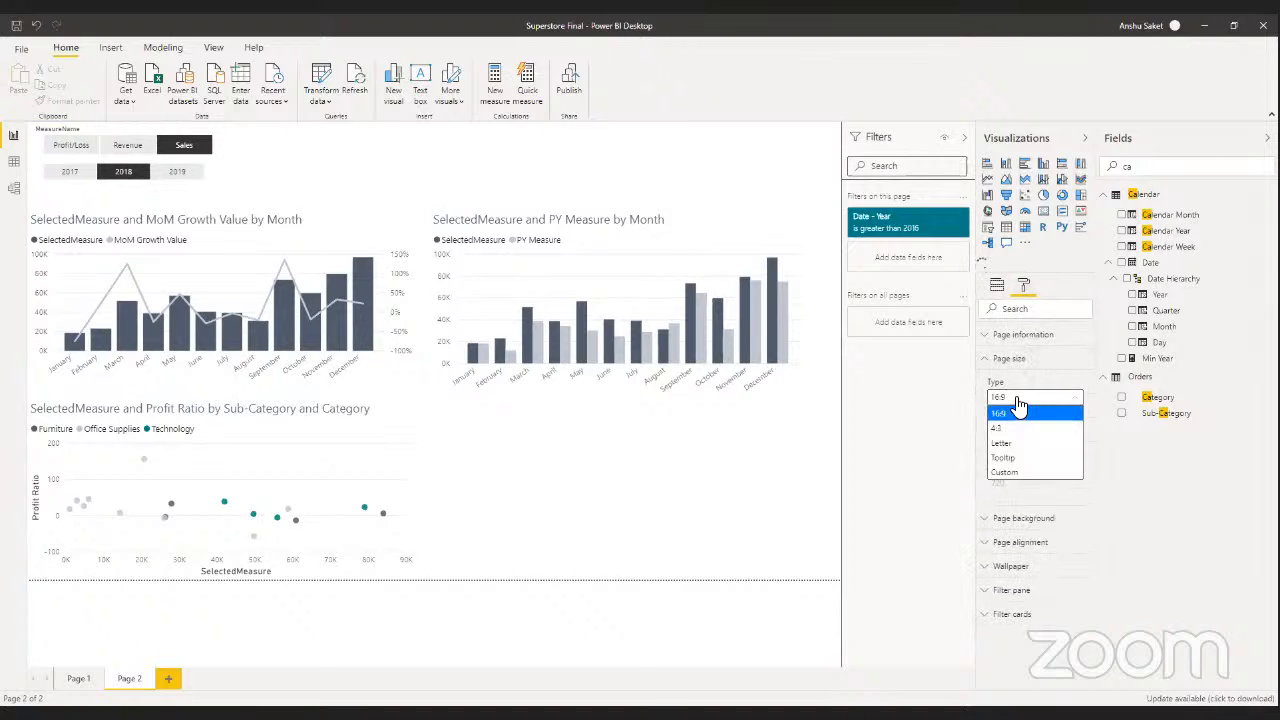
pyautogui.click(1020, 476)
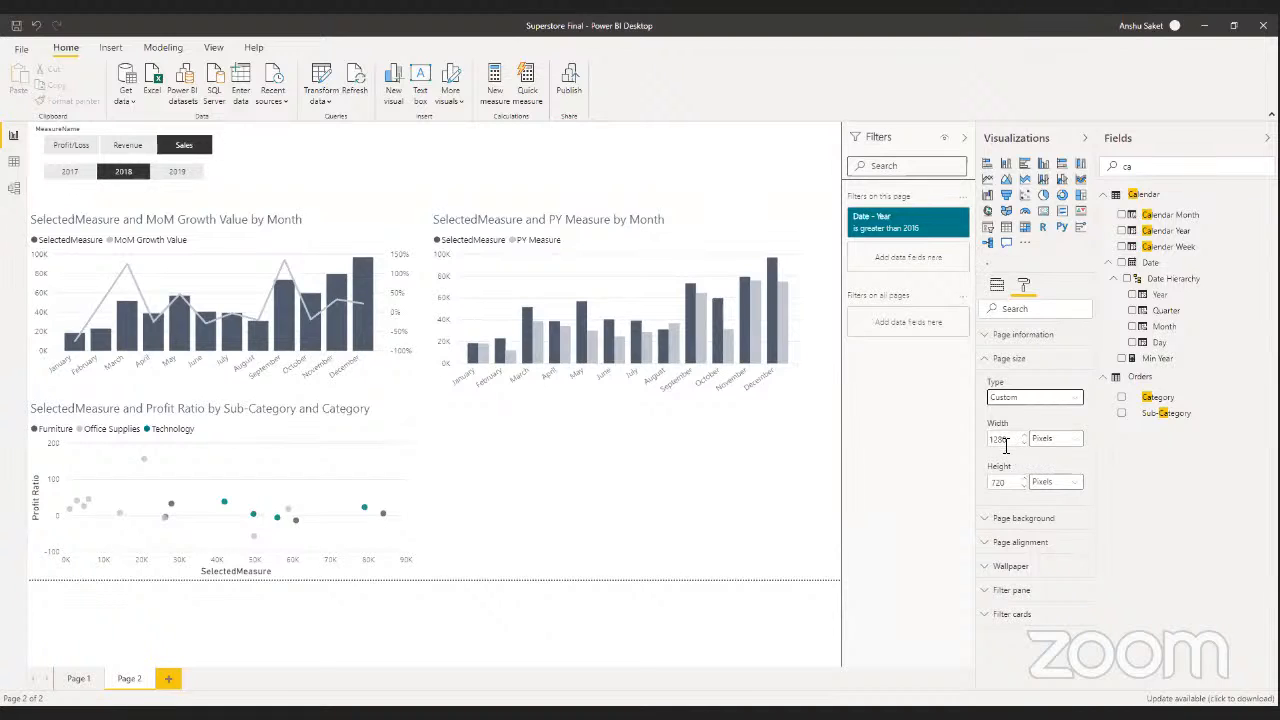
pyautogui.click(1008, 484)
pyautogui.write('1200')
pyautogui.press('Return')
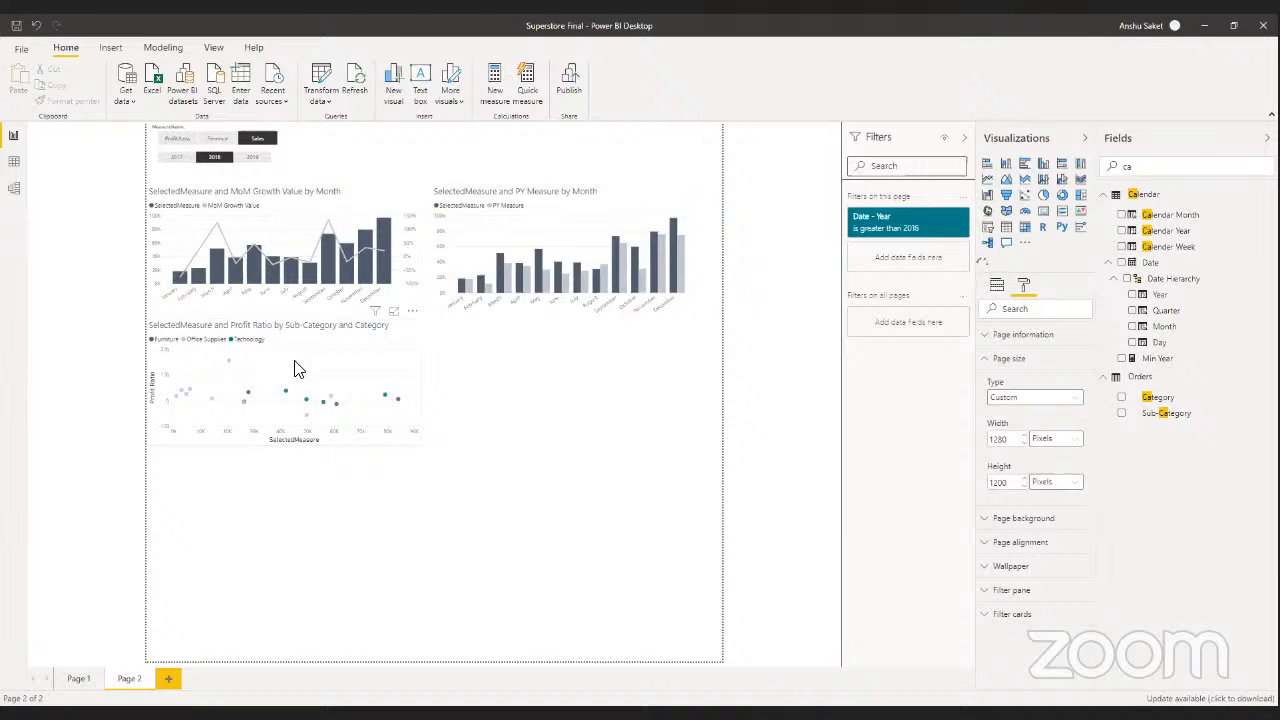
# - Move the Profit Ratio scatter chart slightly down, keeping it aligned beneath the monthly MoM growth chart
pyautogui.click(366, 422)
pyautogui.moveTo(279, 347); pyautogui.dragTo(280, 357)
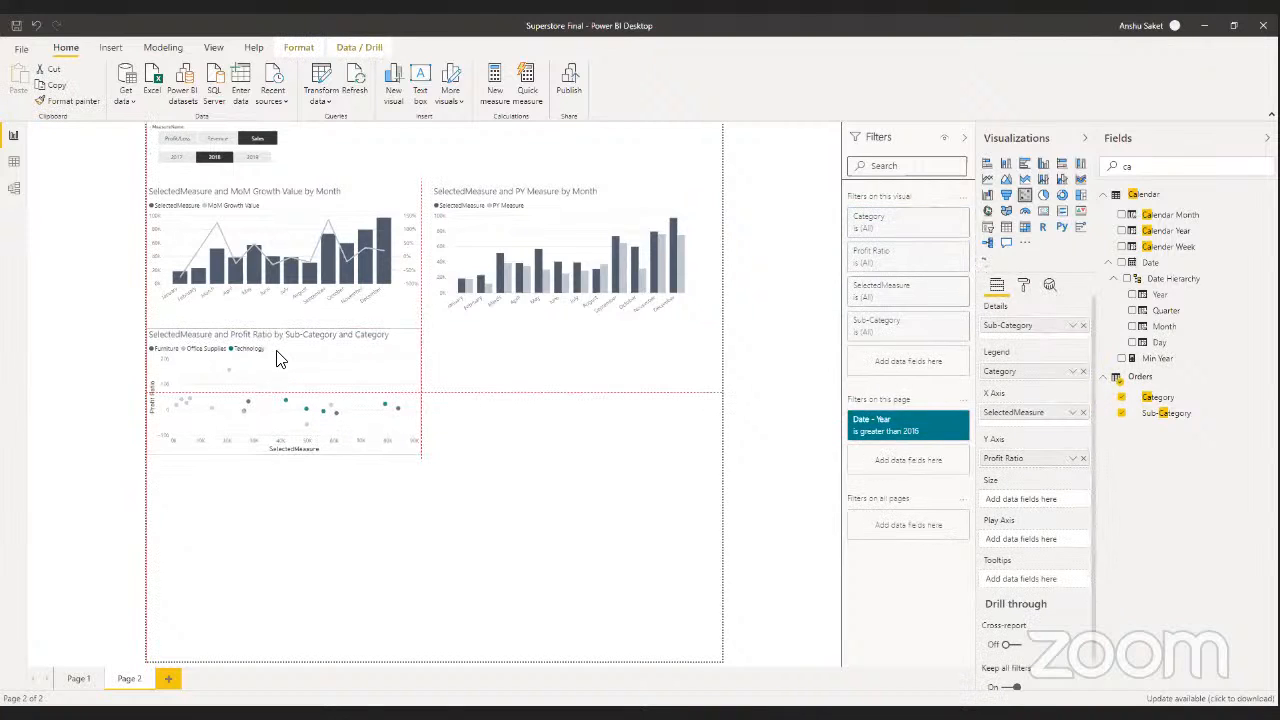
pyautogui.click(487, 343)
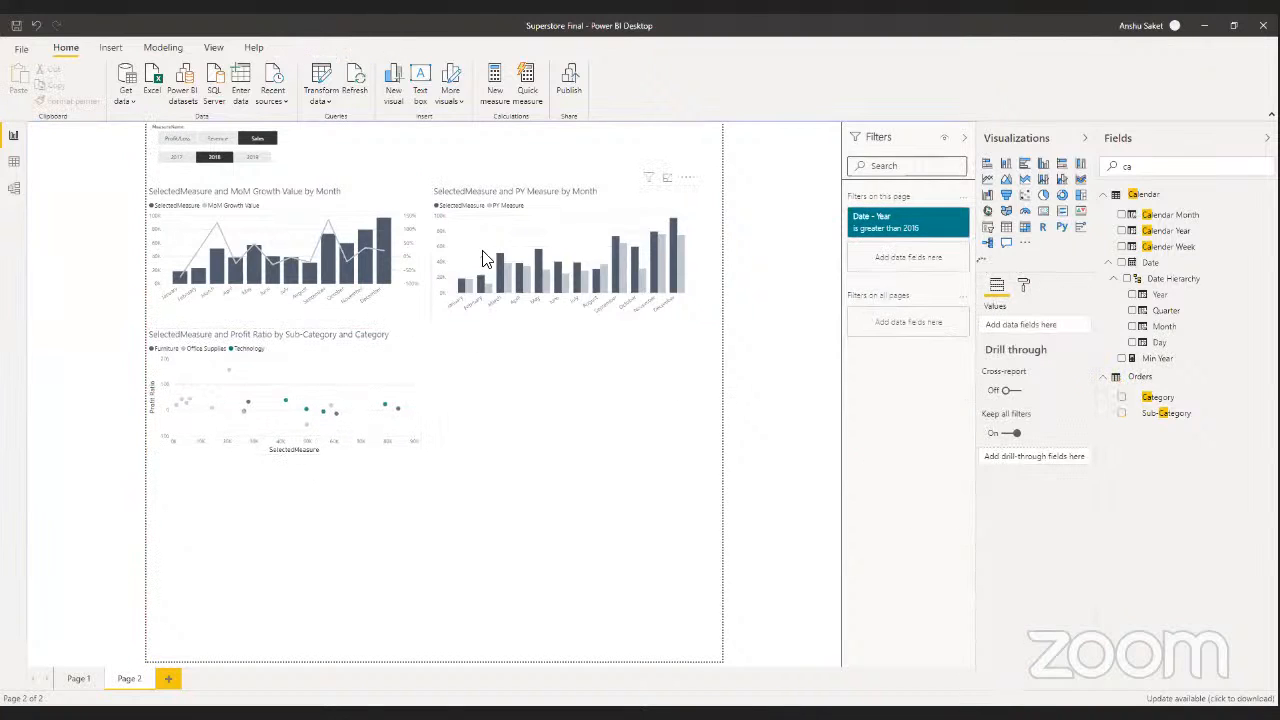
# - Clear the field search to list all Orders fields and add an empty clustered bar chart below the scatter chart
pyautogui.click(486, 257)
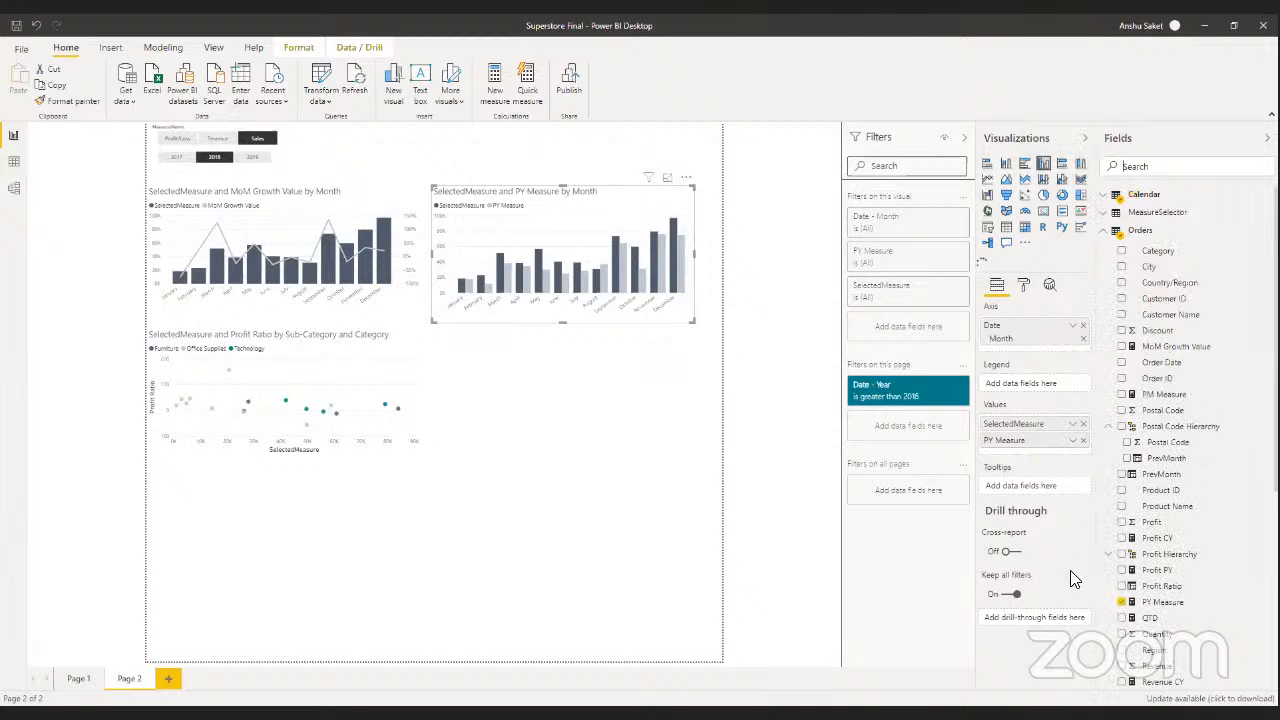
pyautogui.click(1107, 233)
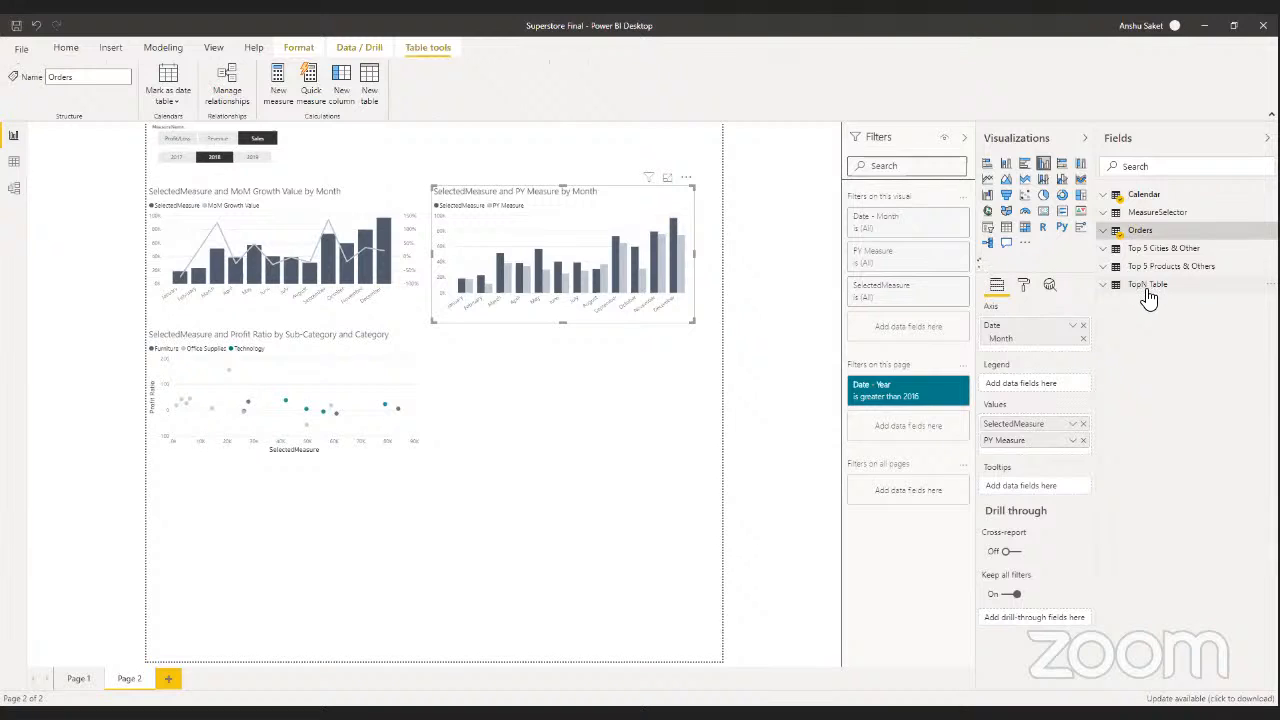
pyautogui.click(1105, 232)
pyautogui.click(644, 509)
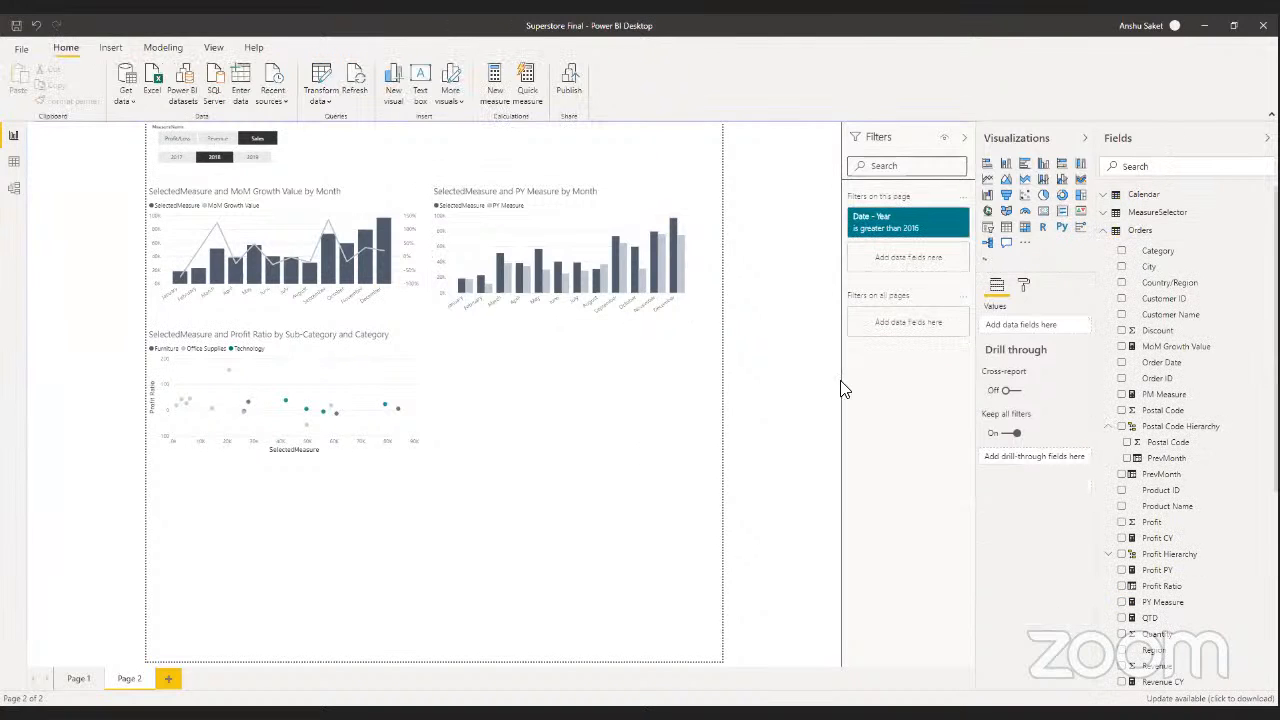
pyautogui.click(1025, 164)
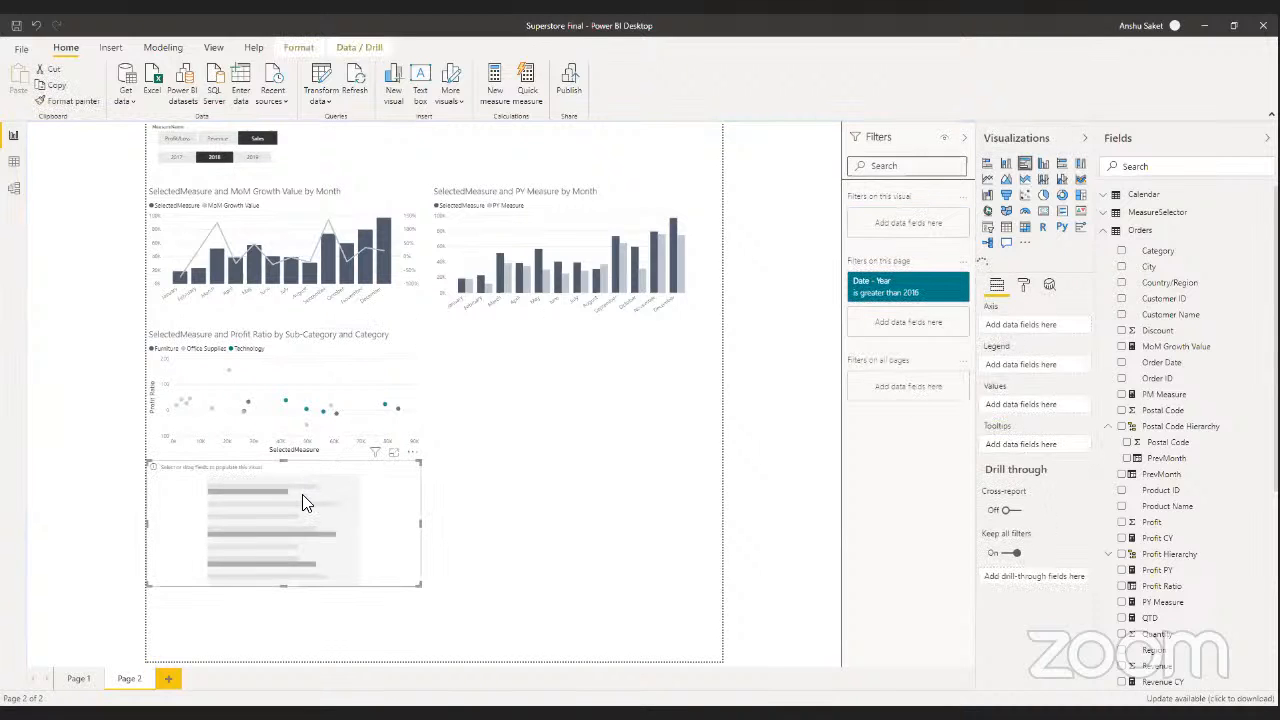
# - Place the empty bar chart beside the Profit Ratio scatter chart and extend its height downward
pyautogui.moveTo(321, 499); pyautogui.dragTo(596, 366)
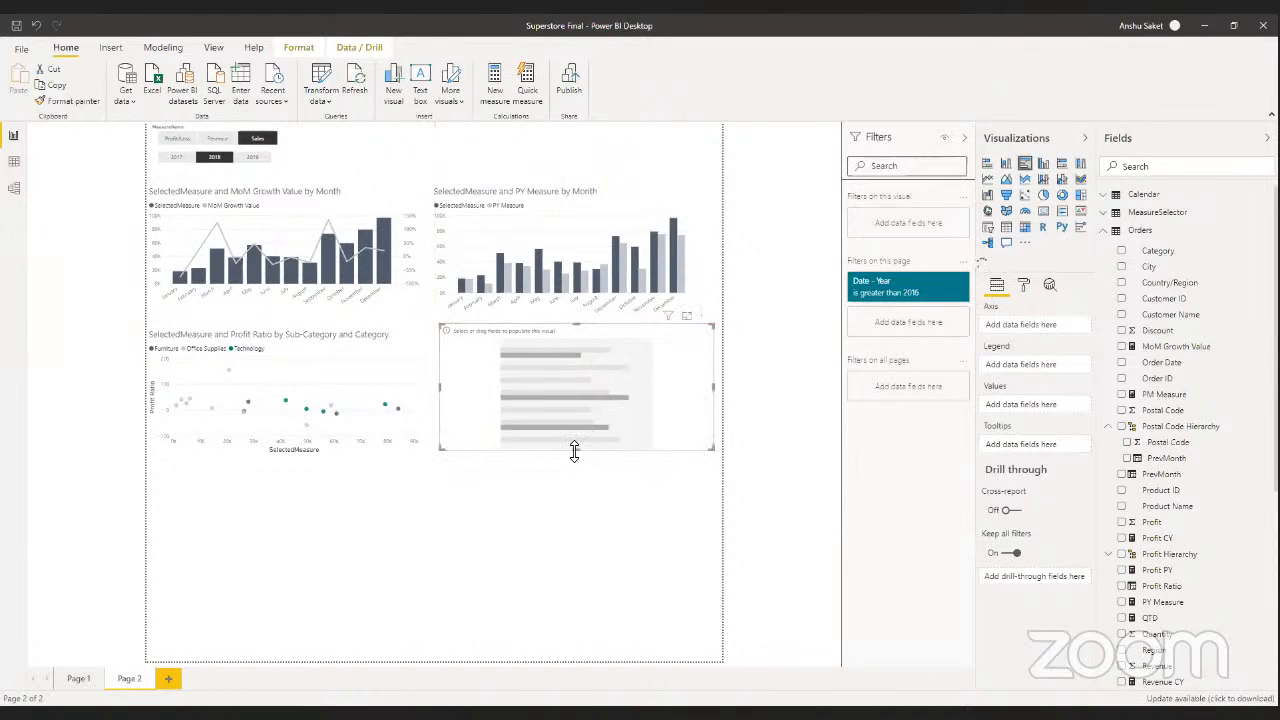
pyautogui.moveTo(572, 451); pyautogui.dragTo(569, 480)
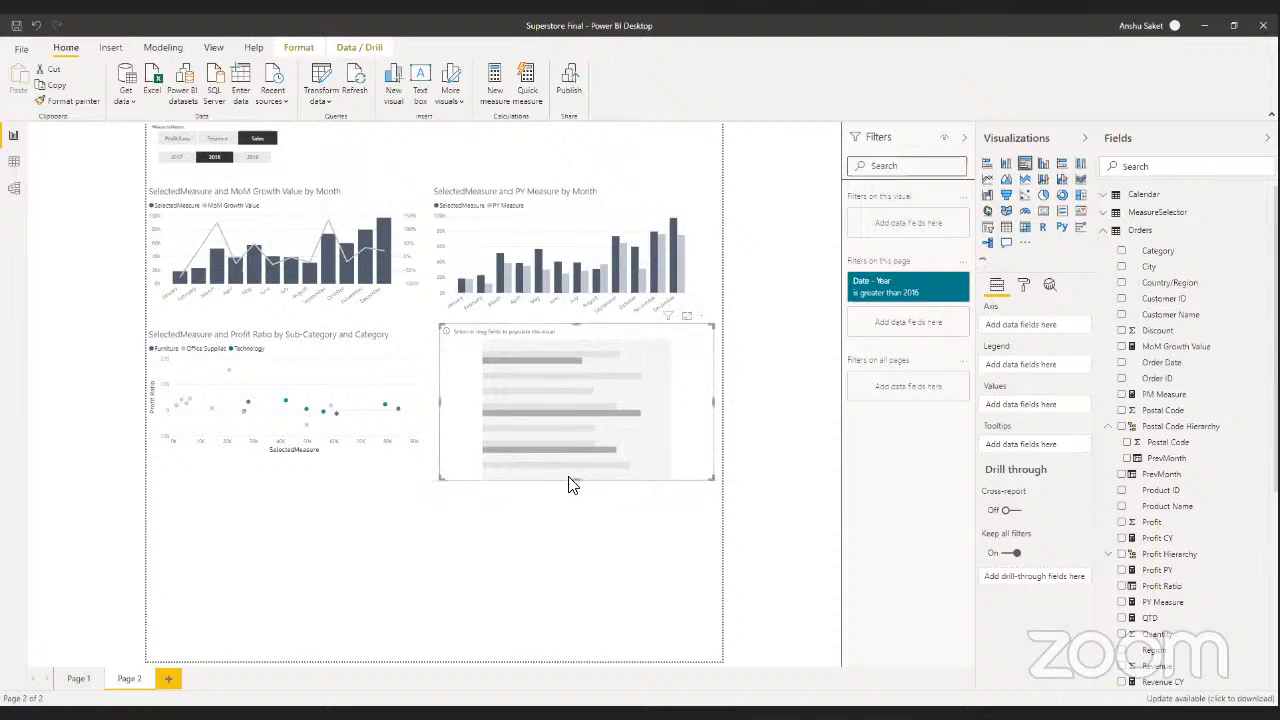
# - Add SelectedMeasure and PY Measure as the values of the empty bar chart
pyautogui.click(296, 238)
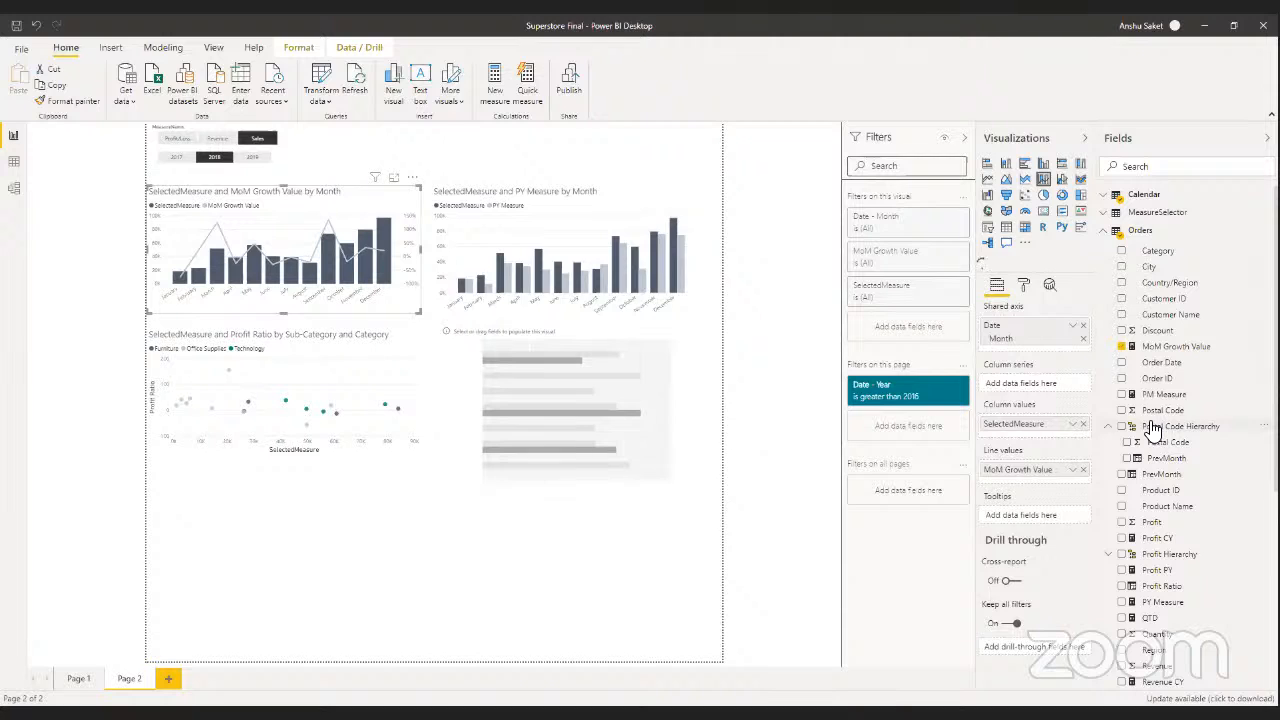
pyautogui.click(618, 397)
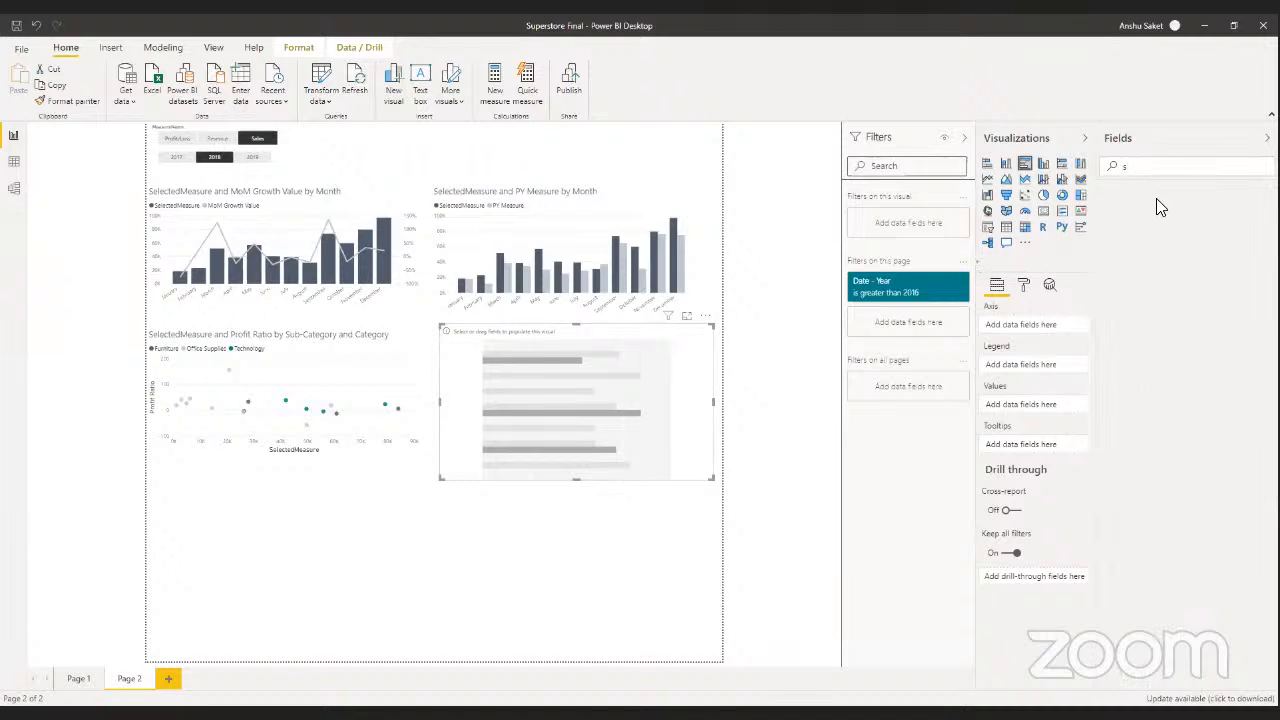
pyautogui.write('ele')
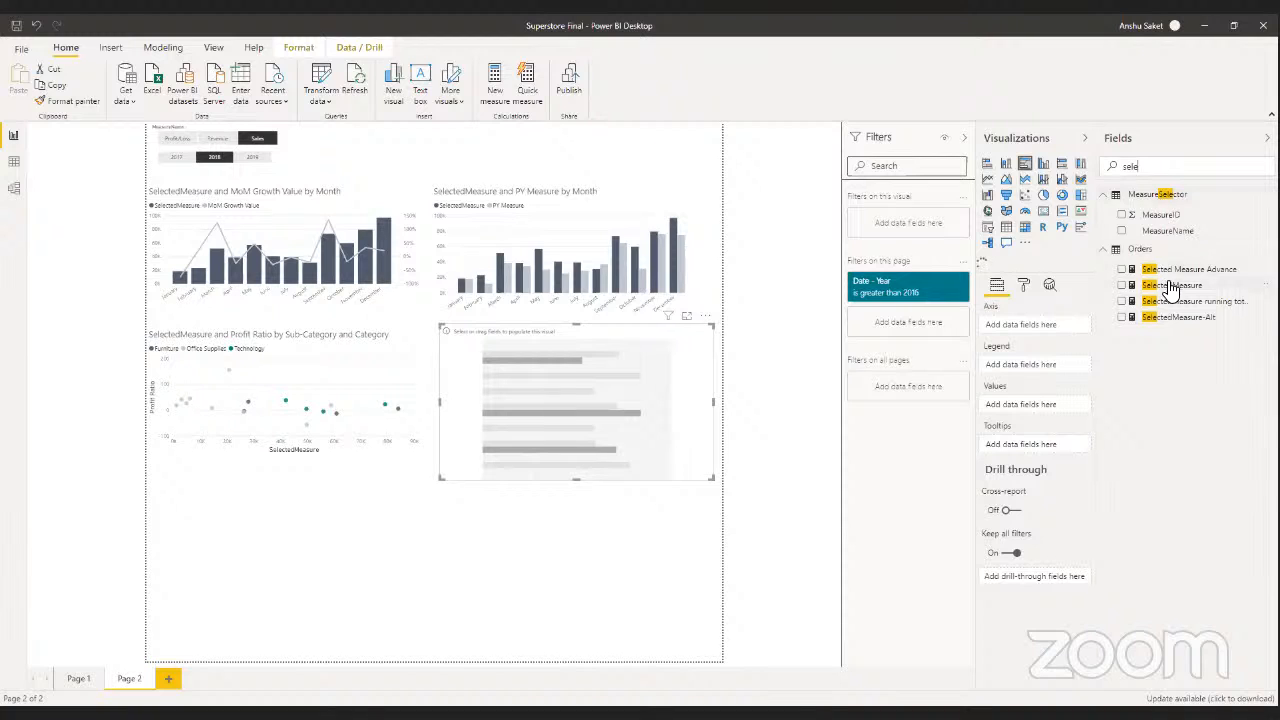
pyautogui.moveTo(1172, 288); pyautogui.dragTo(1024, 405)
pyautogui.hotkey('ctrl', 'a')
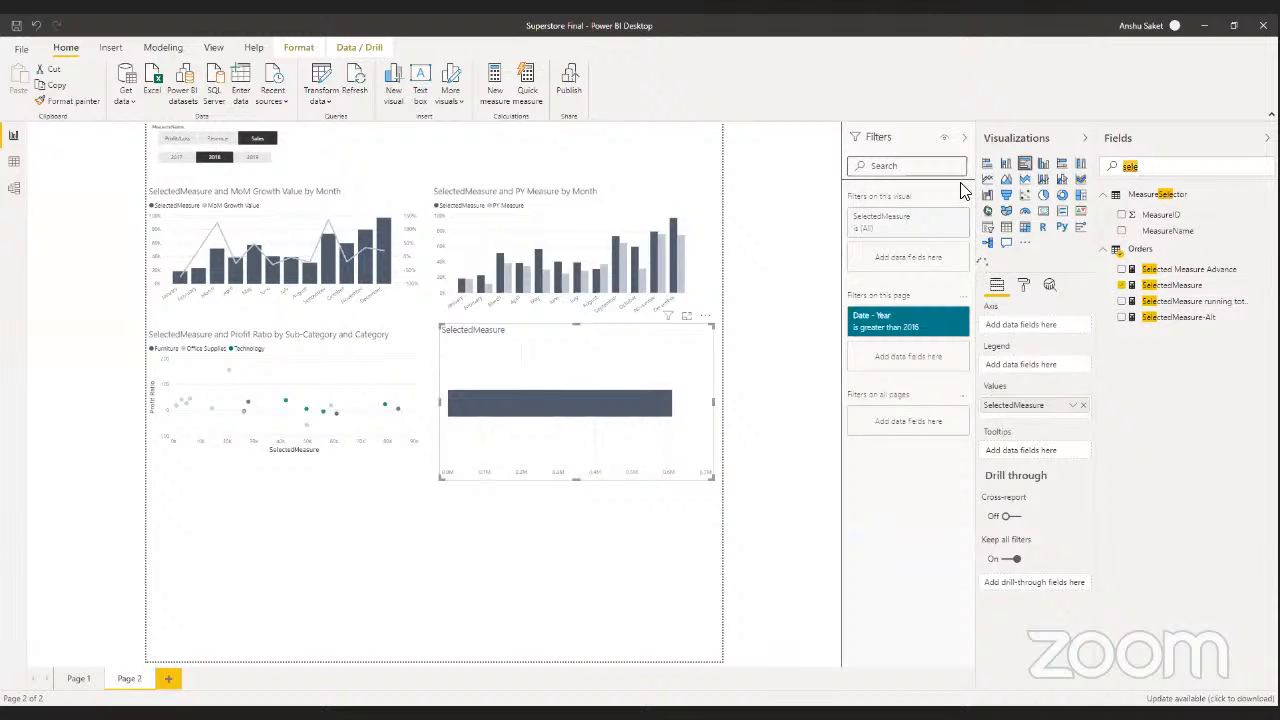
pyautogui.write('py')
pyautogui.moveTo(1208, 232); pyautogui.dragTo(1030, 418)
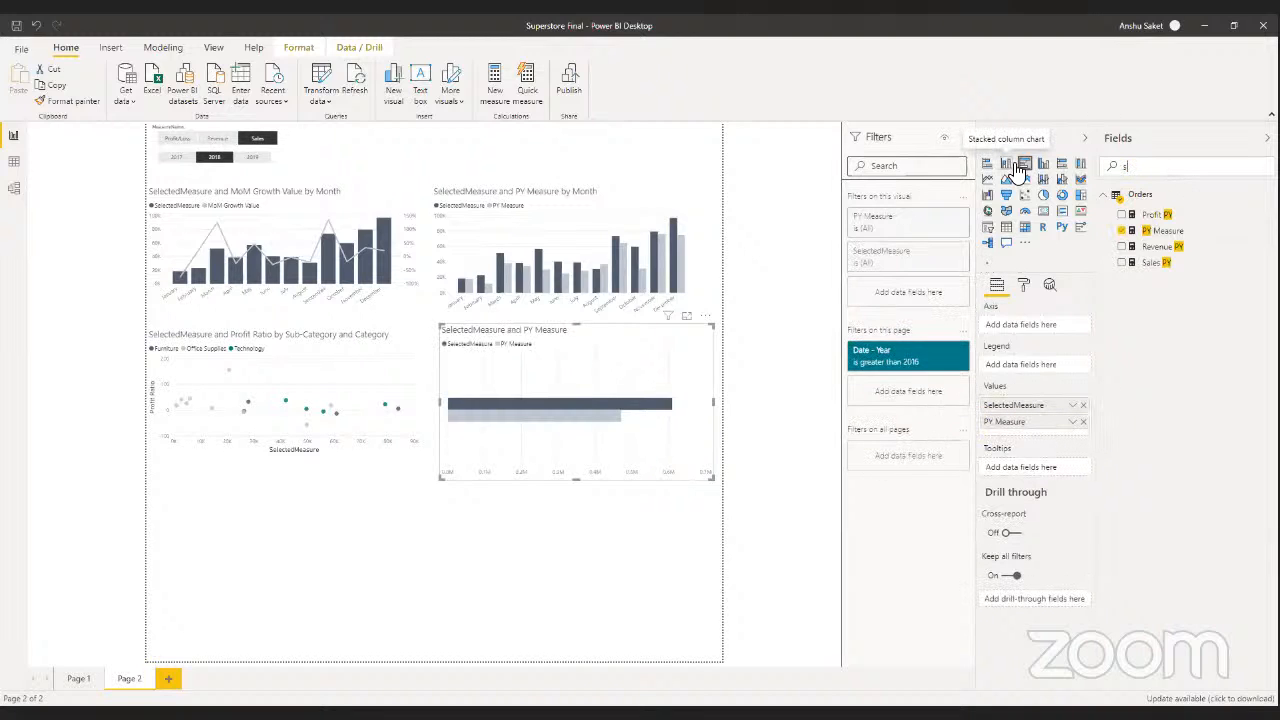
# - Put Sub-Category on the bar chart's axis and try to add Category as its legend
pyautogui.write('ub')
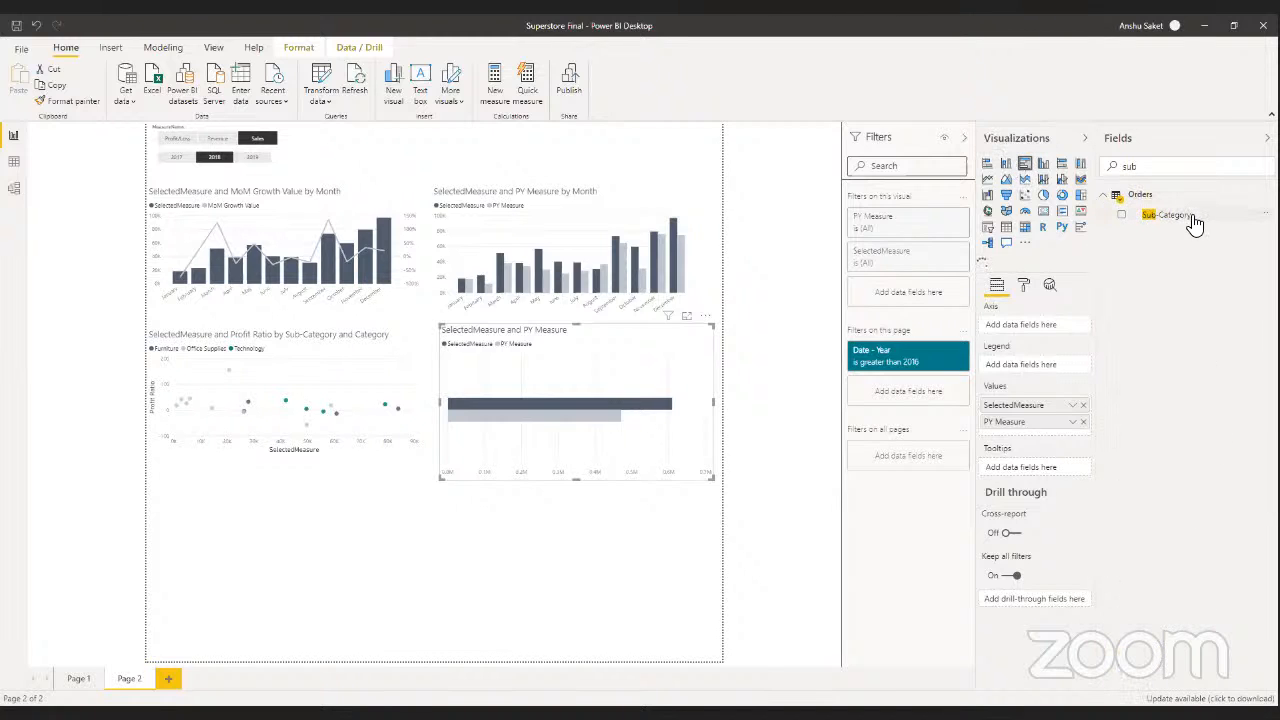
pyautogui.moveTo(1183, 220); pyautogui.dragTo(1018, 324)
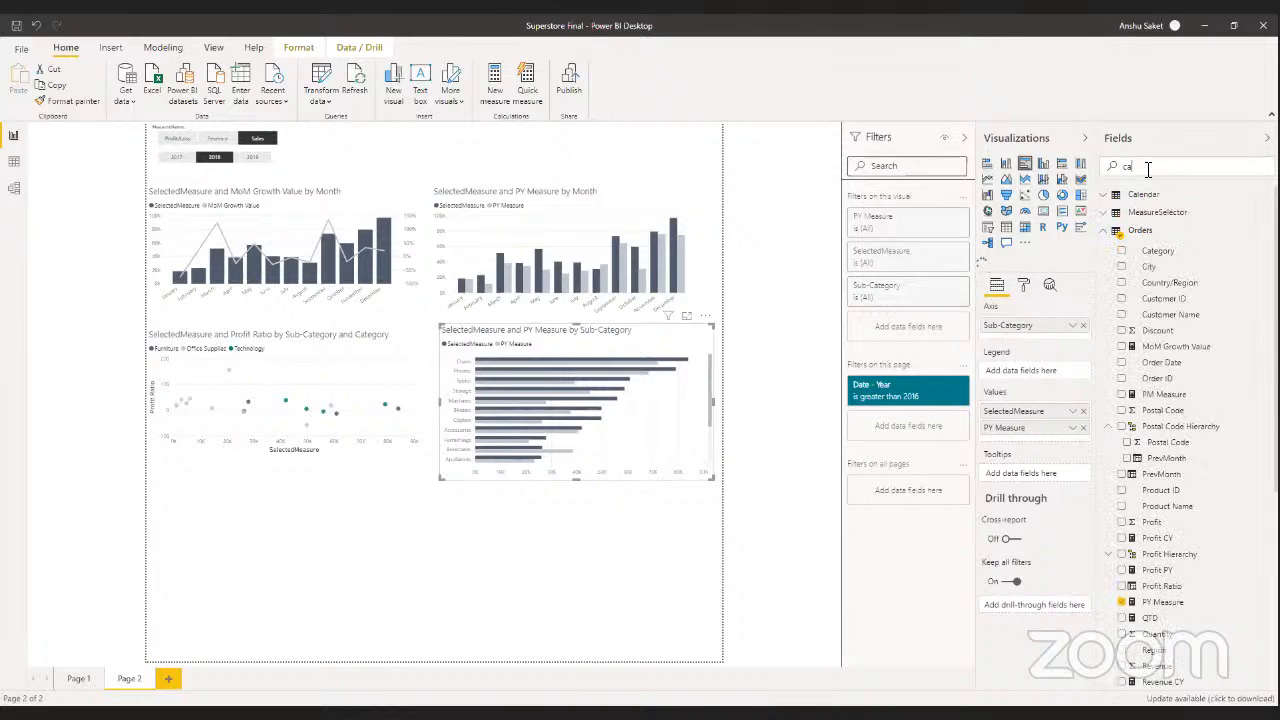
pyautogui.write('cate')
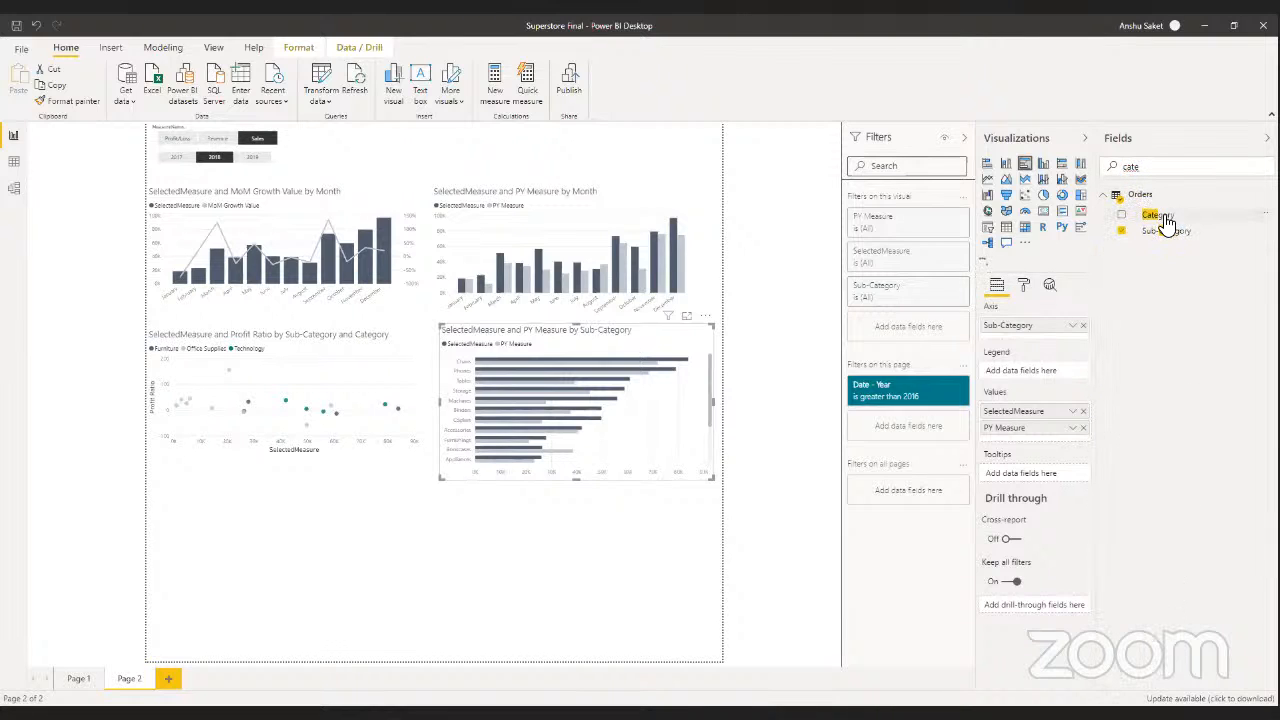
pyautogui.moveTo(1160, 222); pyautogui.dragTo(1018, 378)
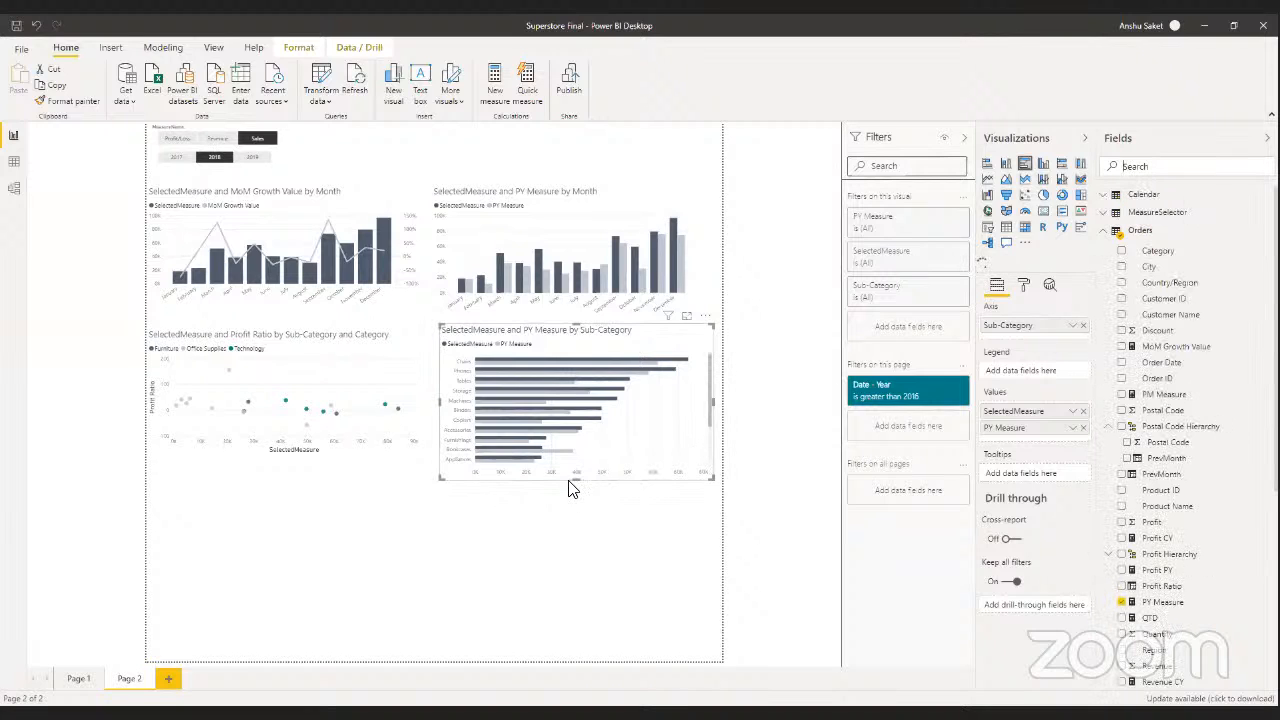
# - Make the Sub-Category bar chart and the Profit Ratio scatter chart taller, with their lower edges aligned
pyautogui.moveTo(576, 483); pyautogui.dragTo(571, 540)
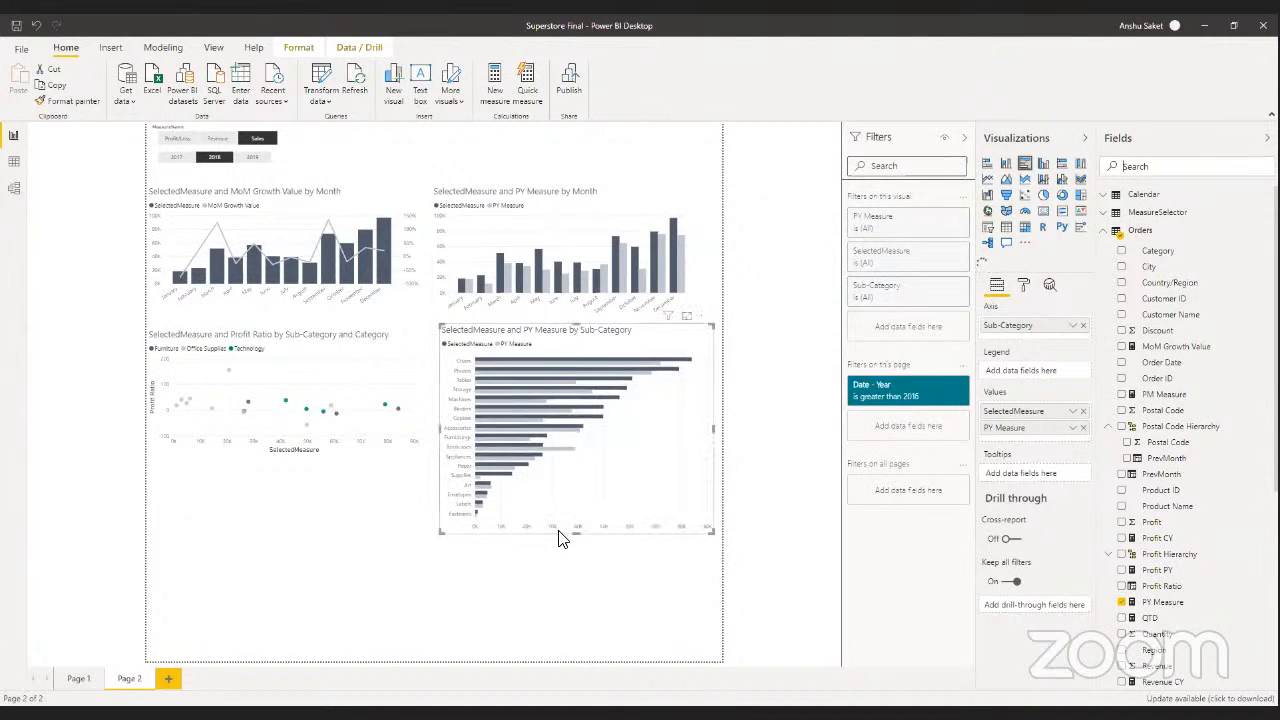
pyautogui.moveTo(571, 534); pyautogui.dragTo(576, 498)
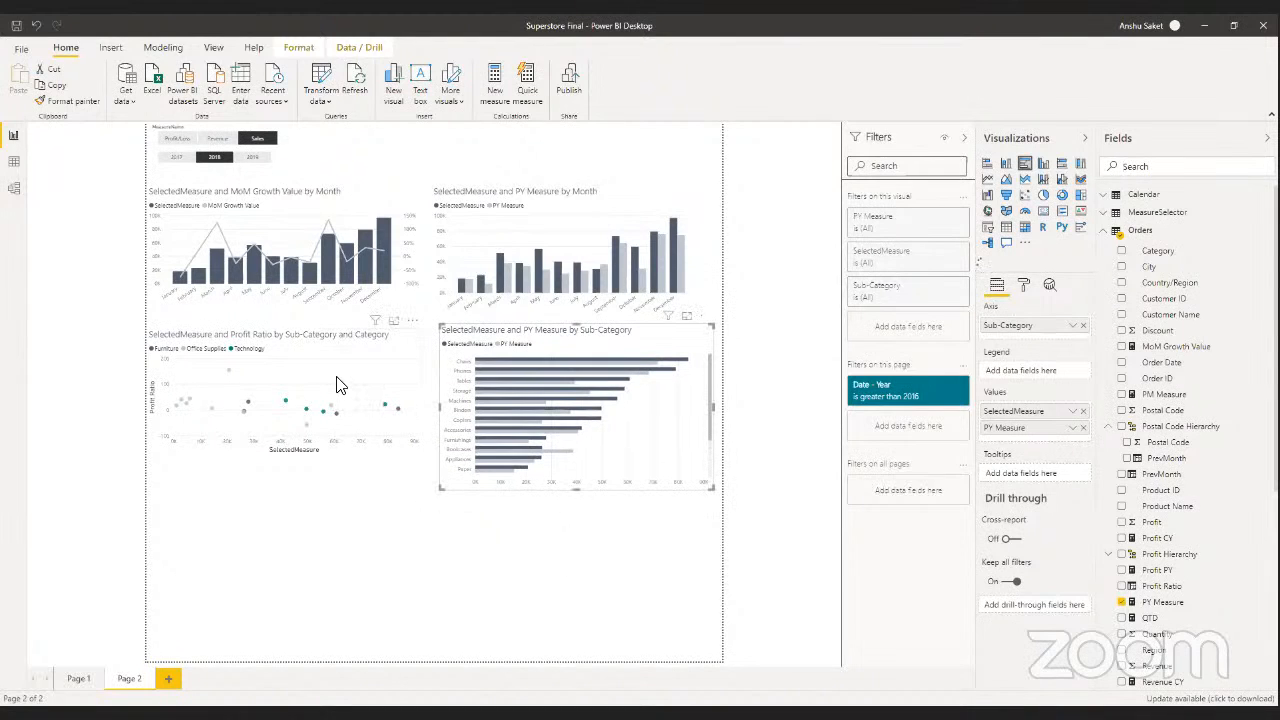
pyautogui.click(286, 456)
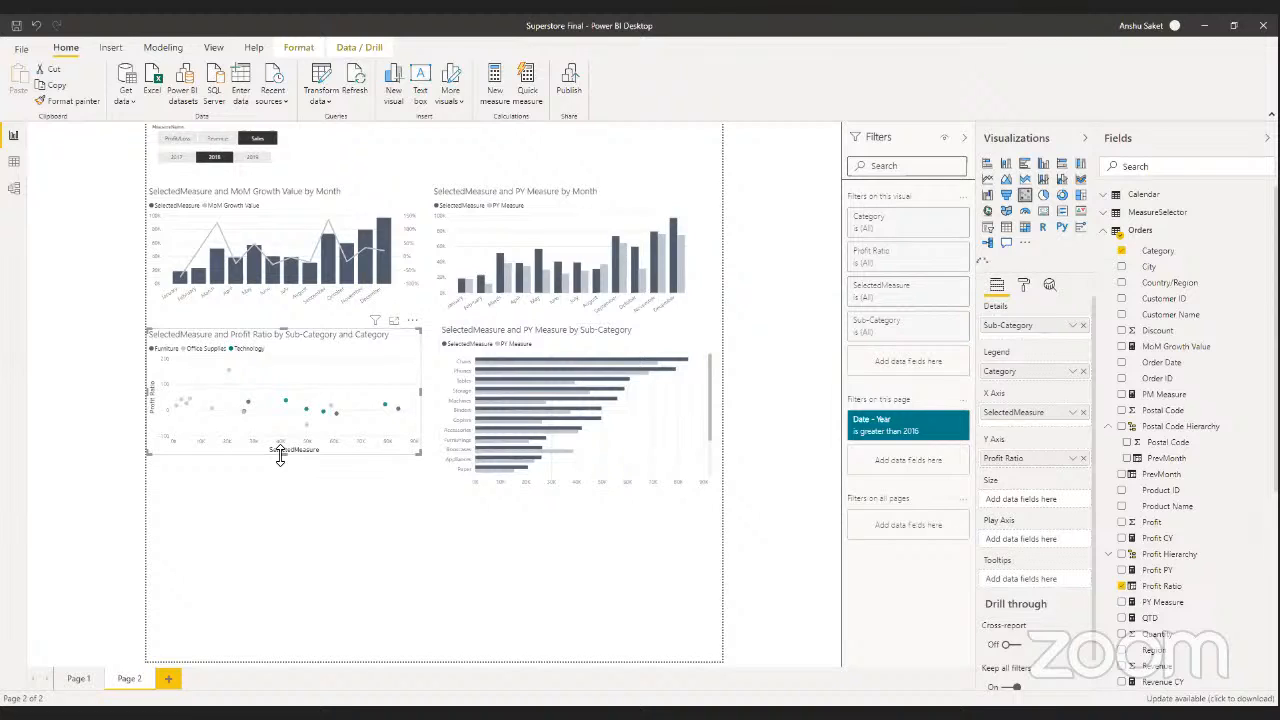
pyautogui.moveTo(280, 455); pyautogui.dragTo(280, 493)
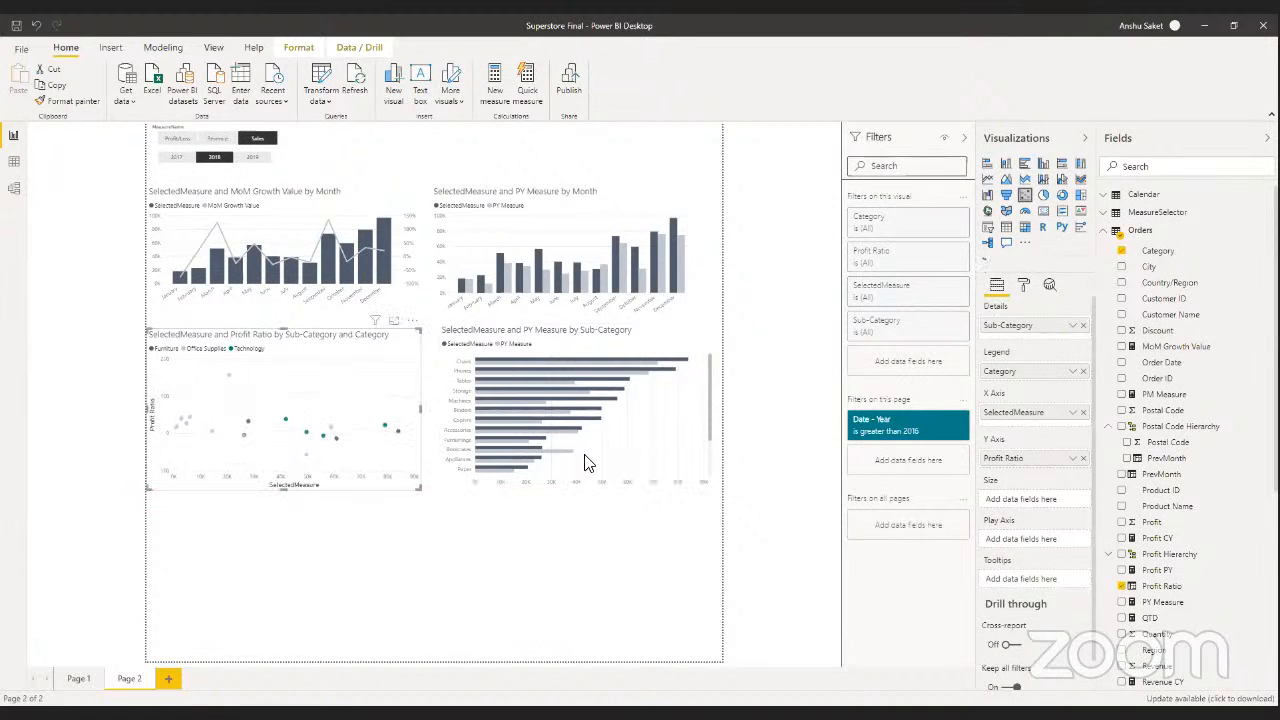
# - Convert the Sub-Category bar chart to a clustered column chart
pyautogui.click(551, 346)
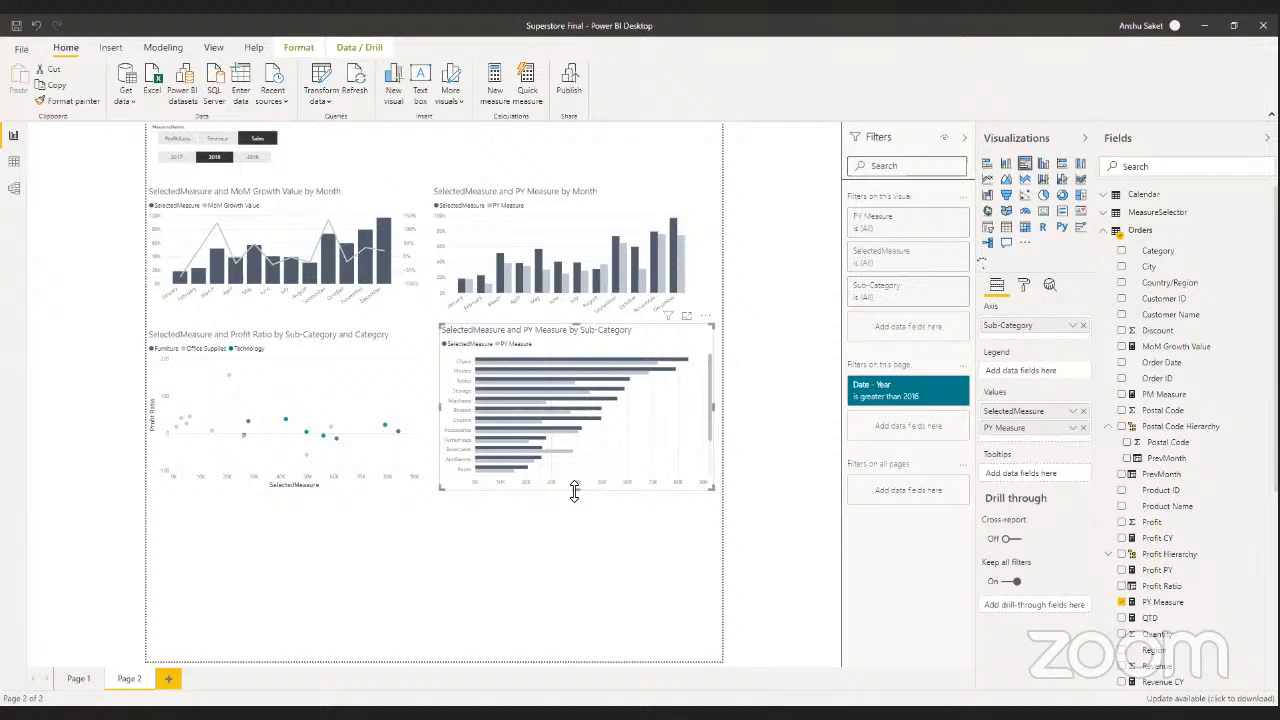
pyautogui.click(1044, 165)
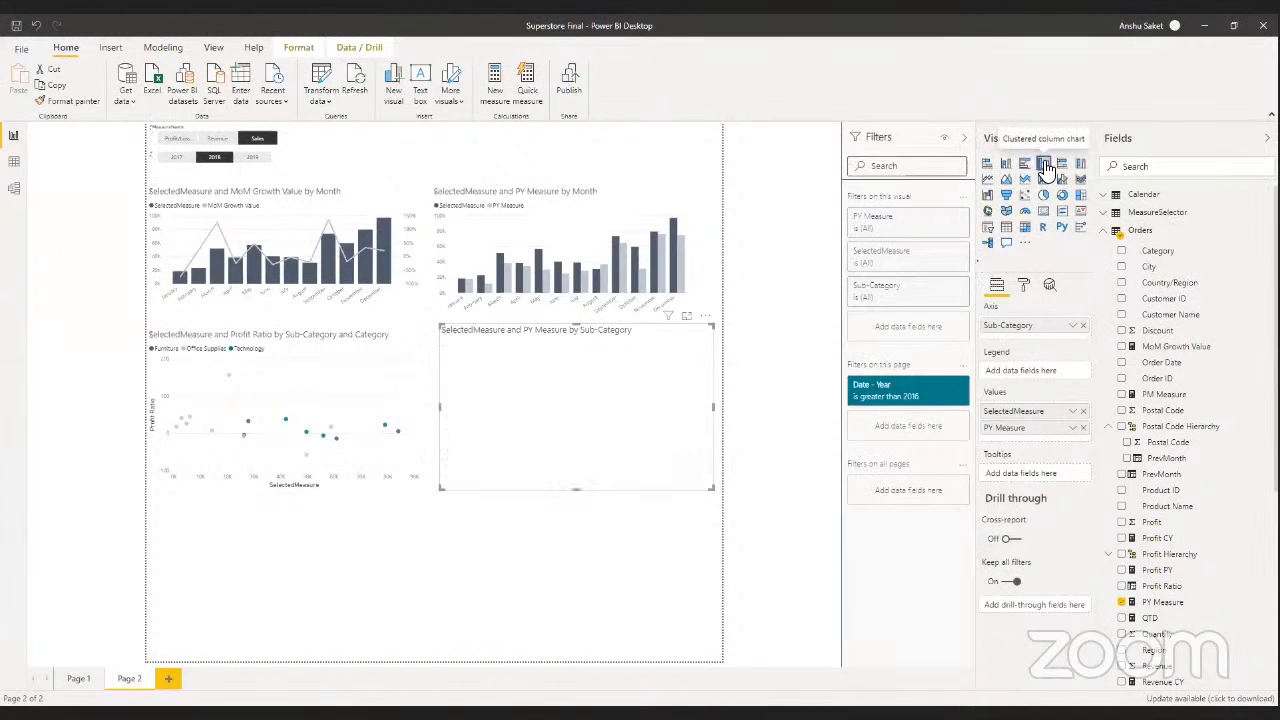
pyautogui.click(490, 551)
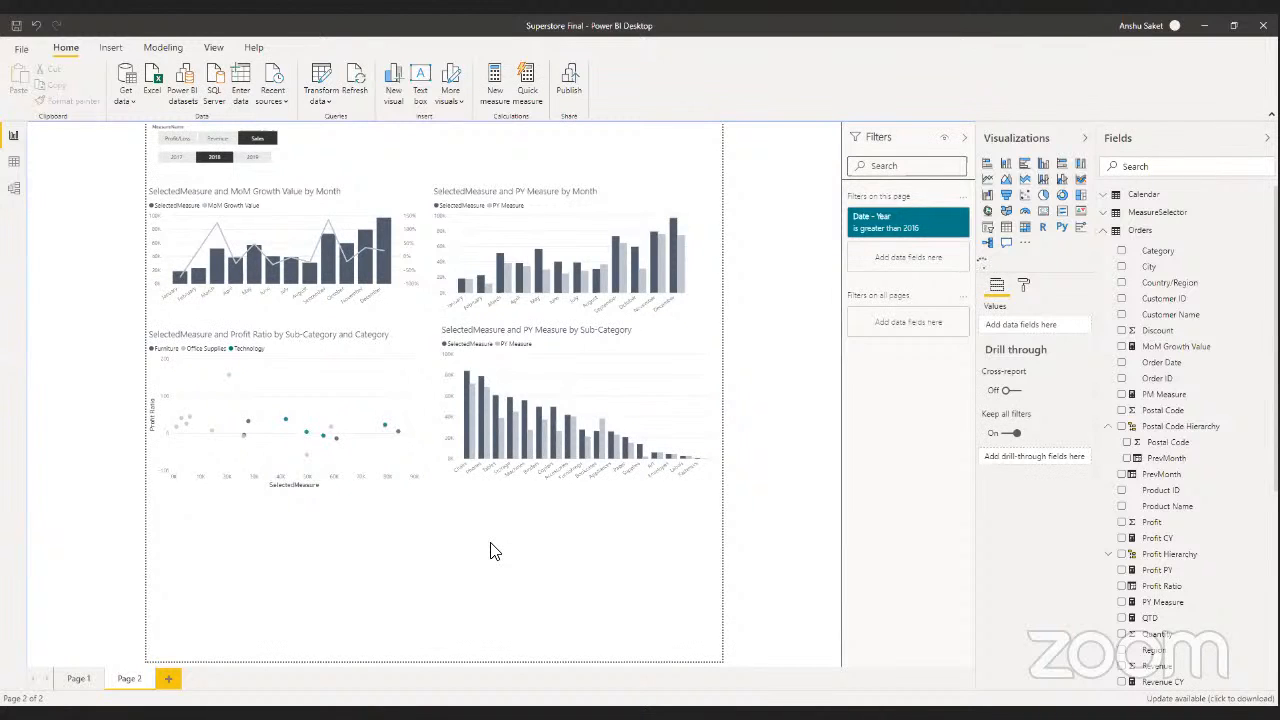
# - Set the MeasureName slicer to Revenue and inspect the Bookcases column in the Sub-Category chart
pyautogui.click(216, 139)
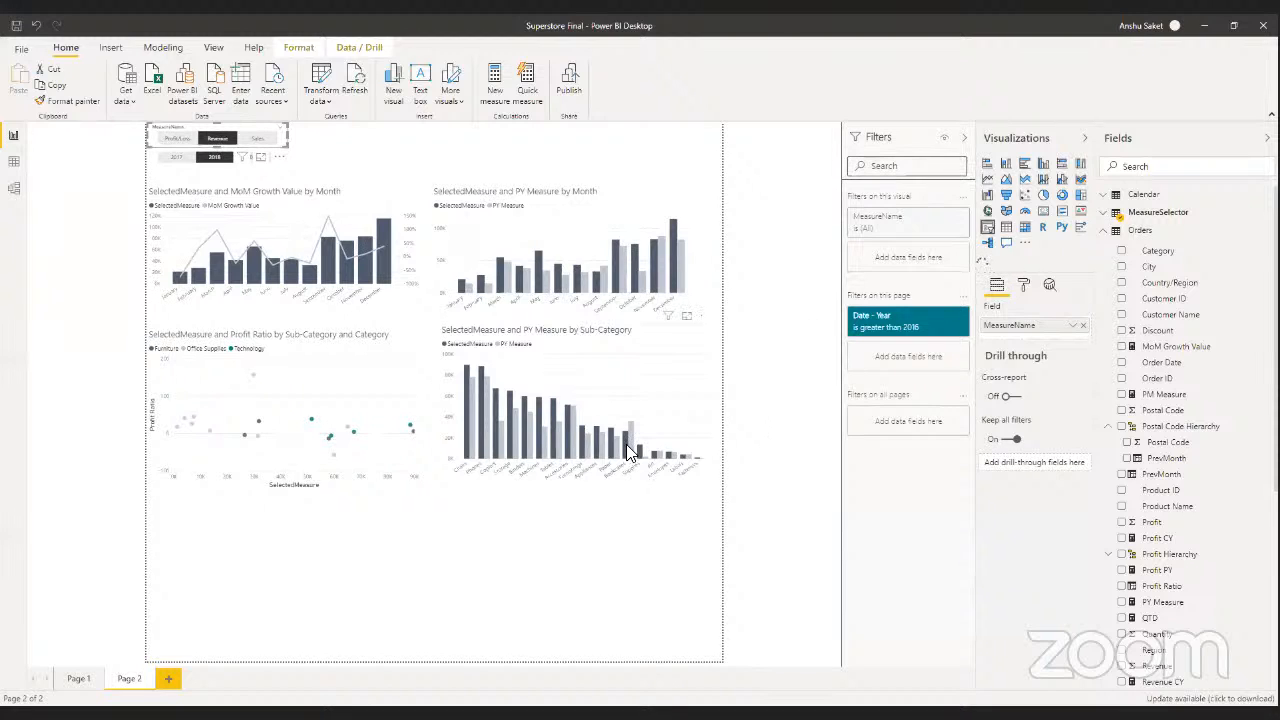
pyautogui.moveTo(630, 452)
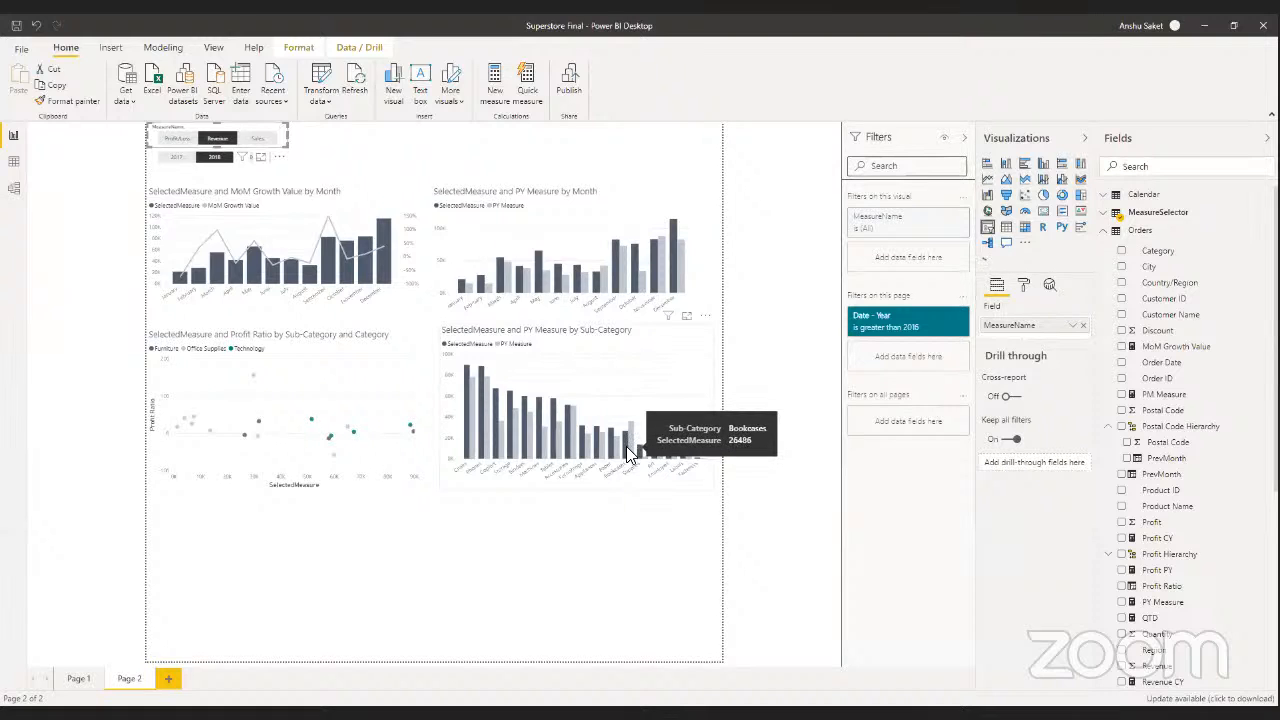
pyautogui.click(530, 543)
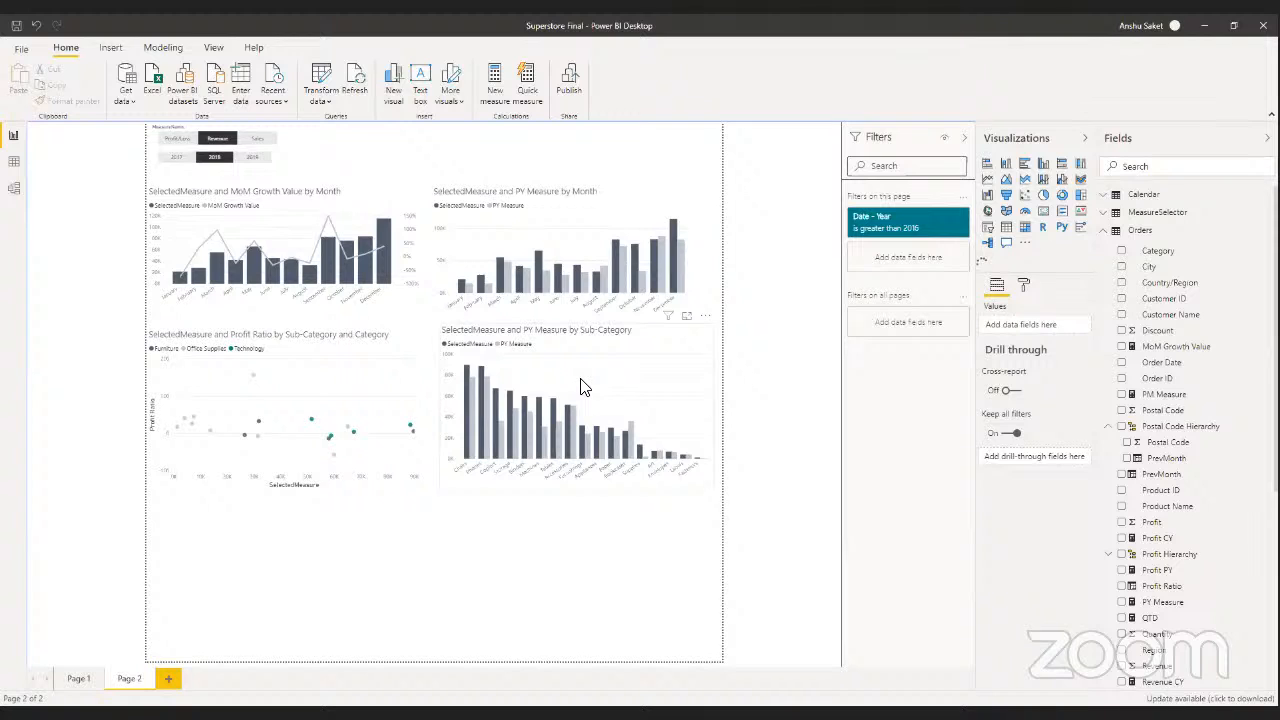
# - Examine the monthly growth chart's fields and the formula of the MoM Growth Value measure
pyautogui.click(265, 228)
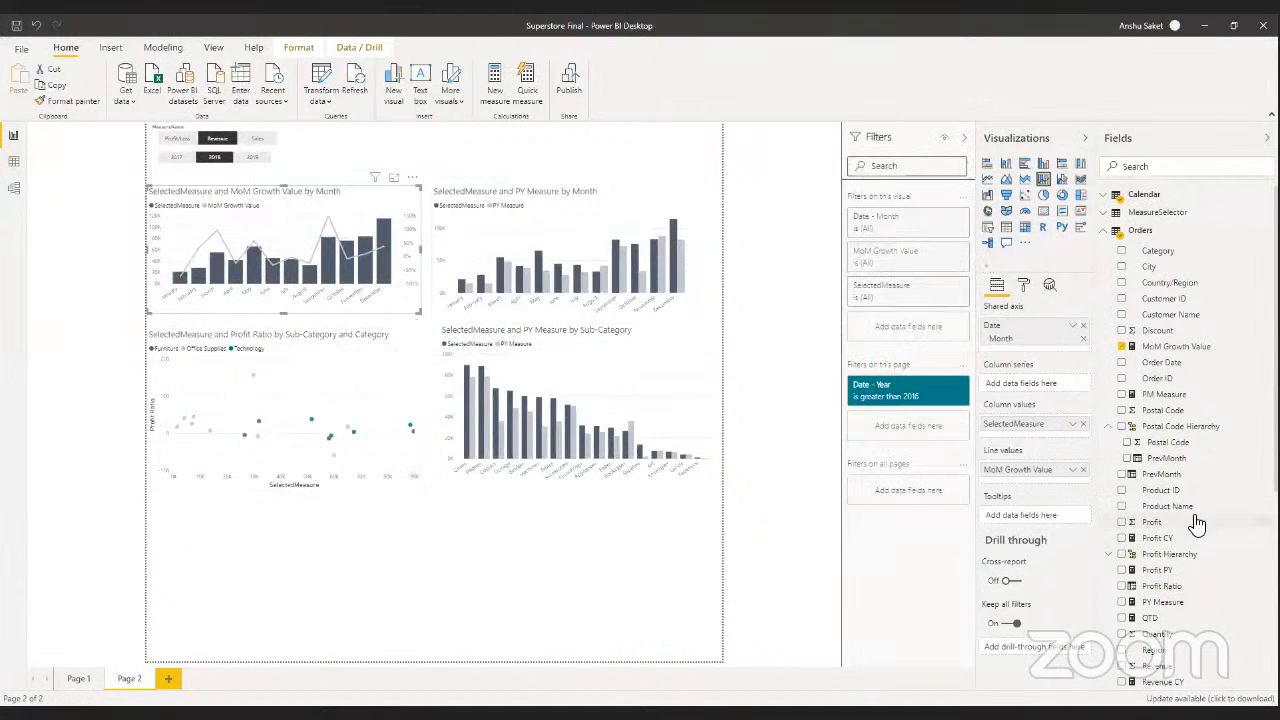
pyautogui.scroll(-3, 1197, 524)
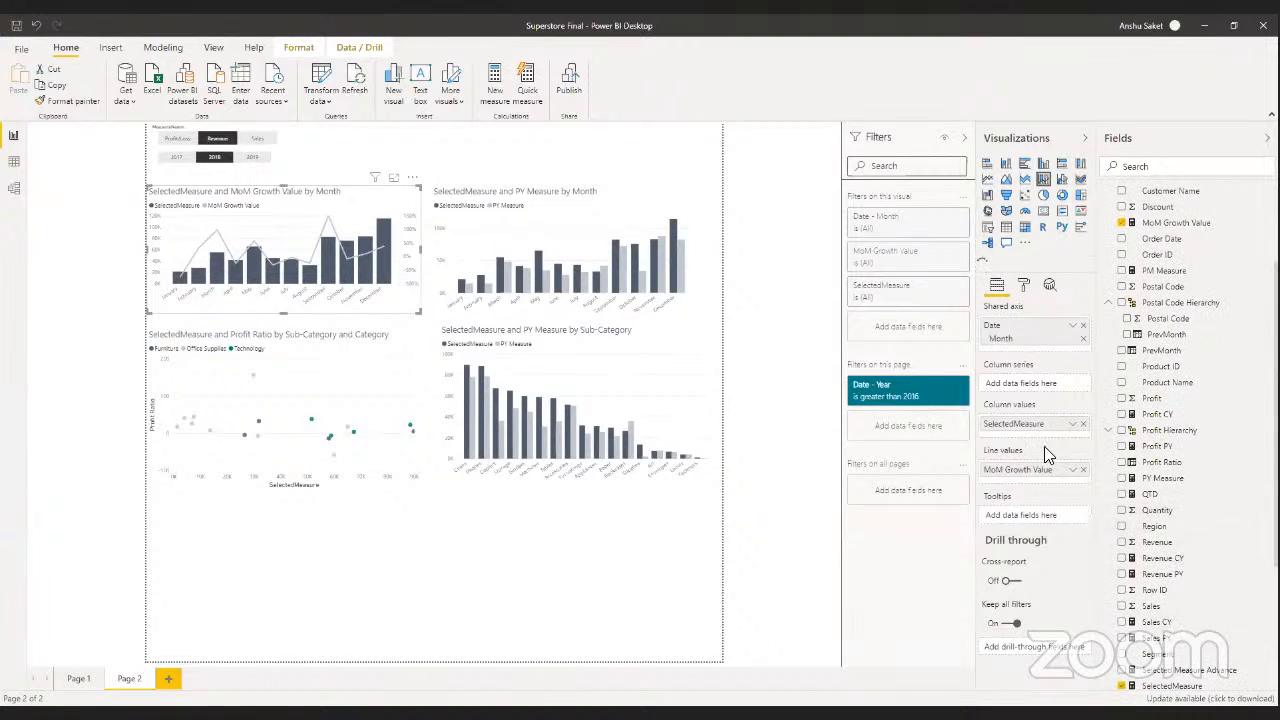
pyautogui.scroll(3, 1216, 445)
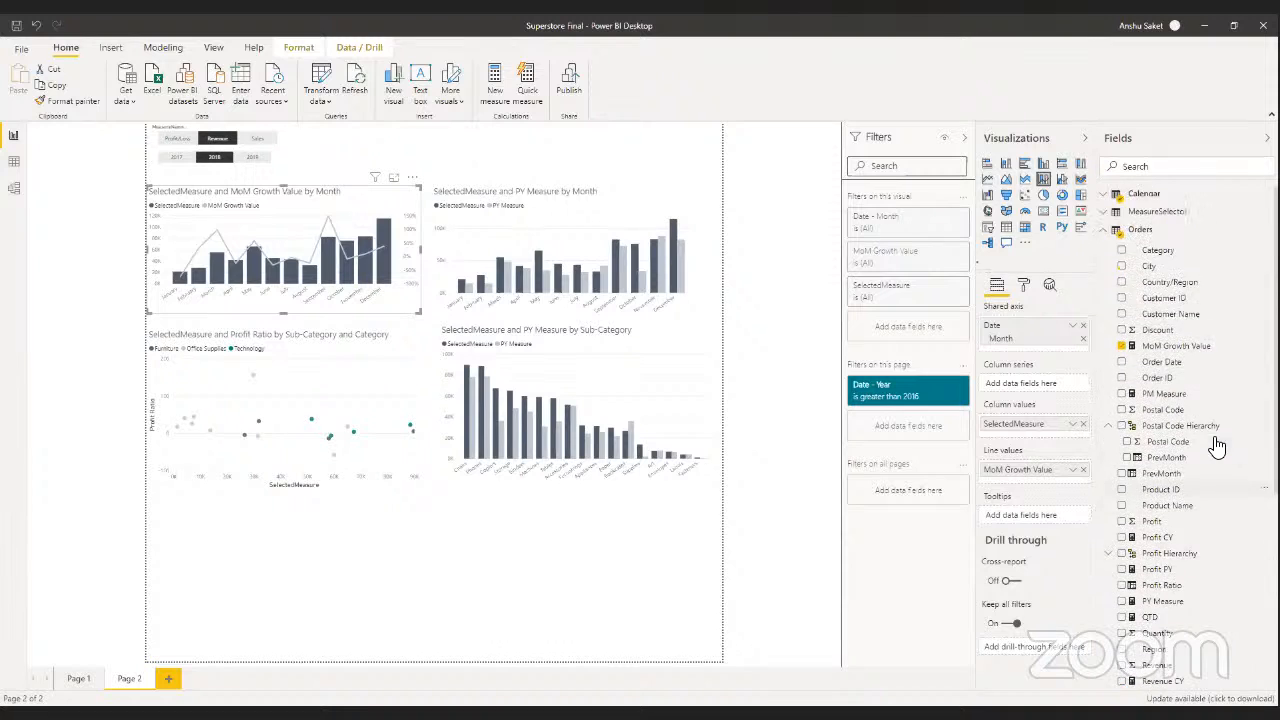
pyautogui.click(1150, 346)
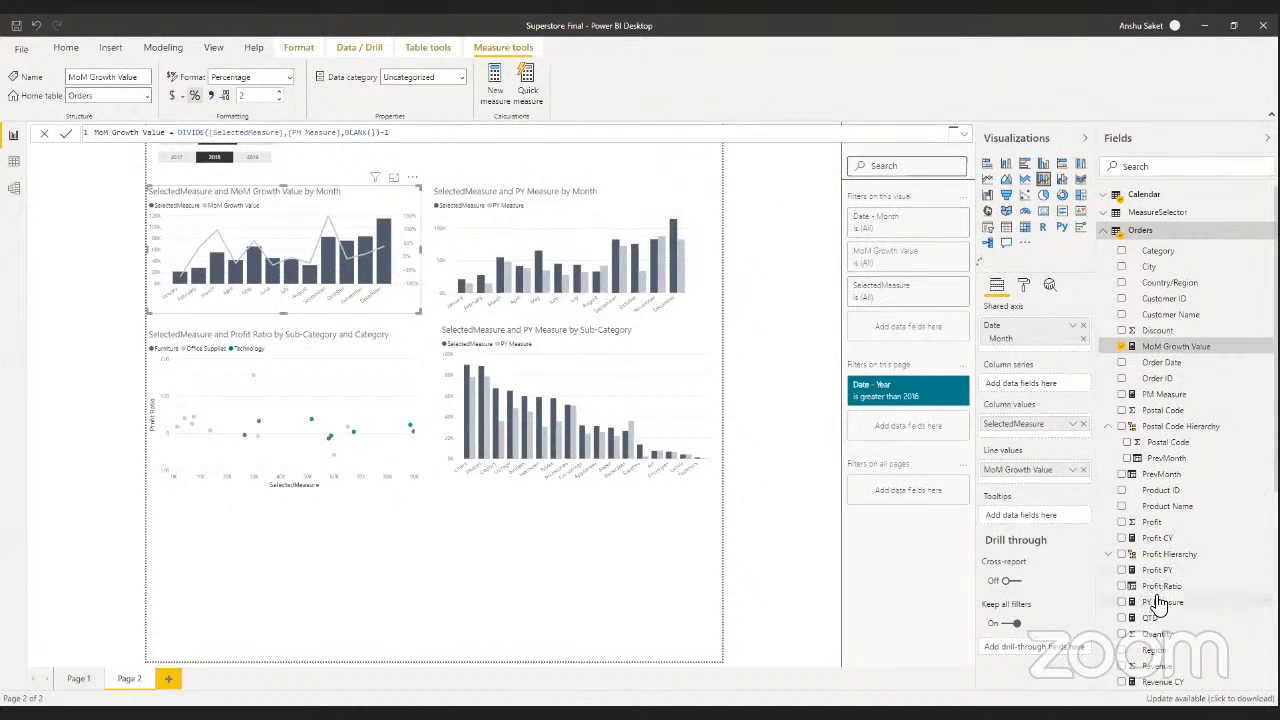
pyautogui.scroll(-2, 1157, 602)
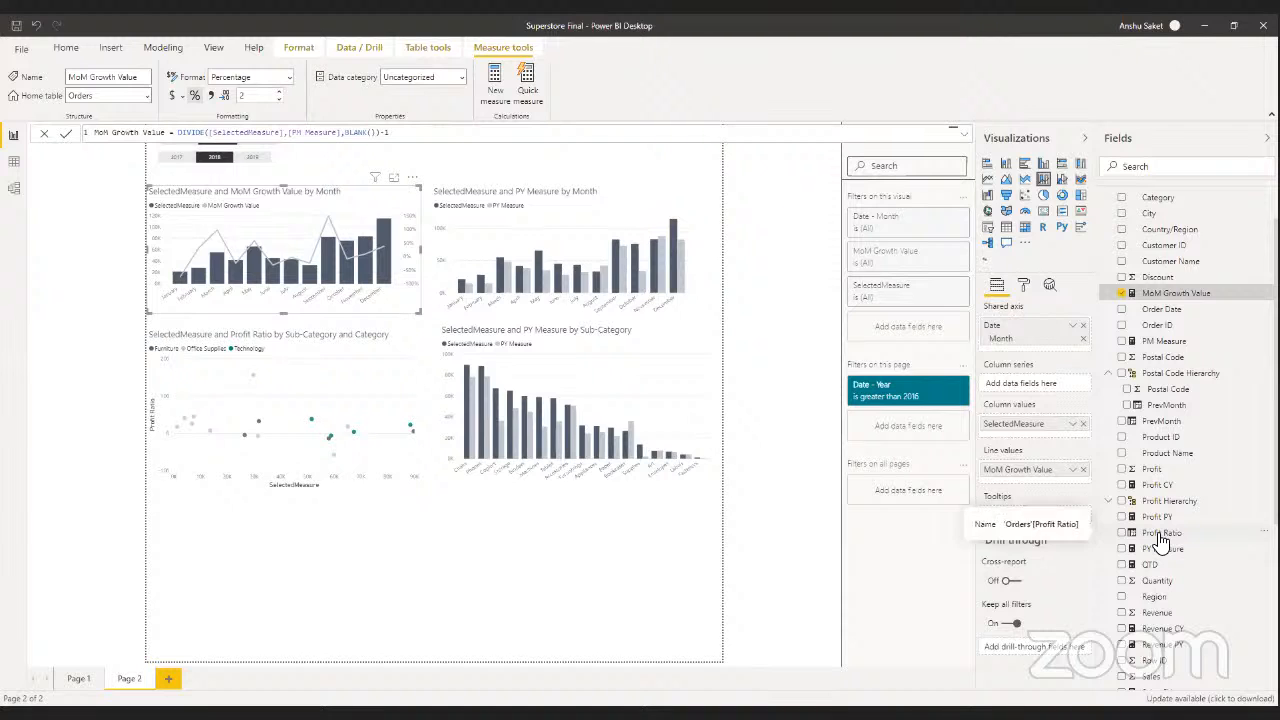
pyautogui.scroll(-3, 1160, 540)
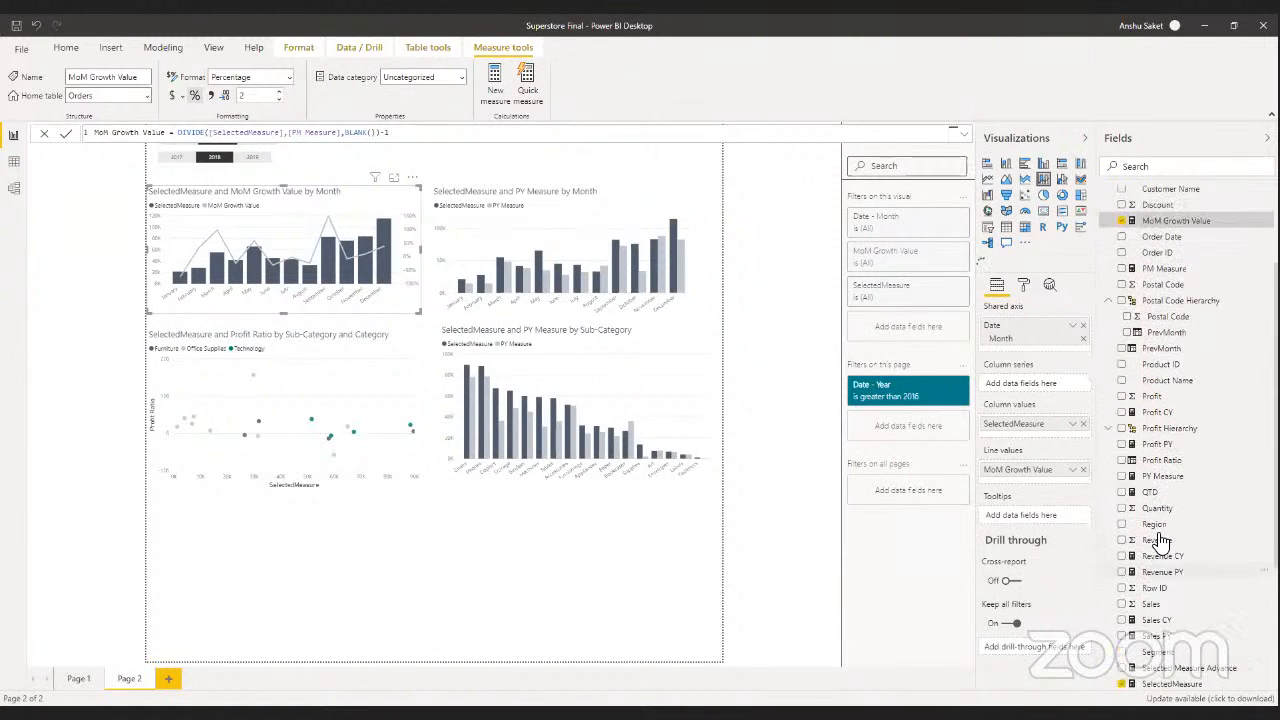
pyautogui.scroll(5, 1160, 540)
# - Replace PREVIOUSMONTH with PREVIOUSQUARTER in the PM Measure formula and commit it
pyautogui.click(1163, 394)
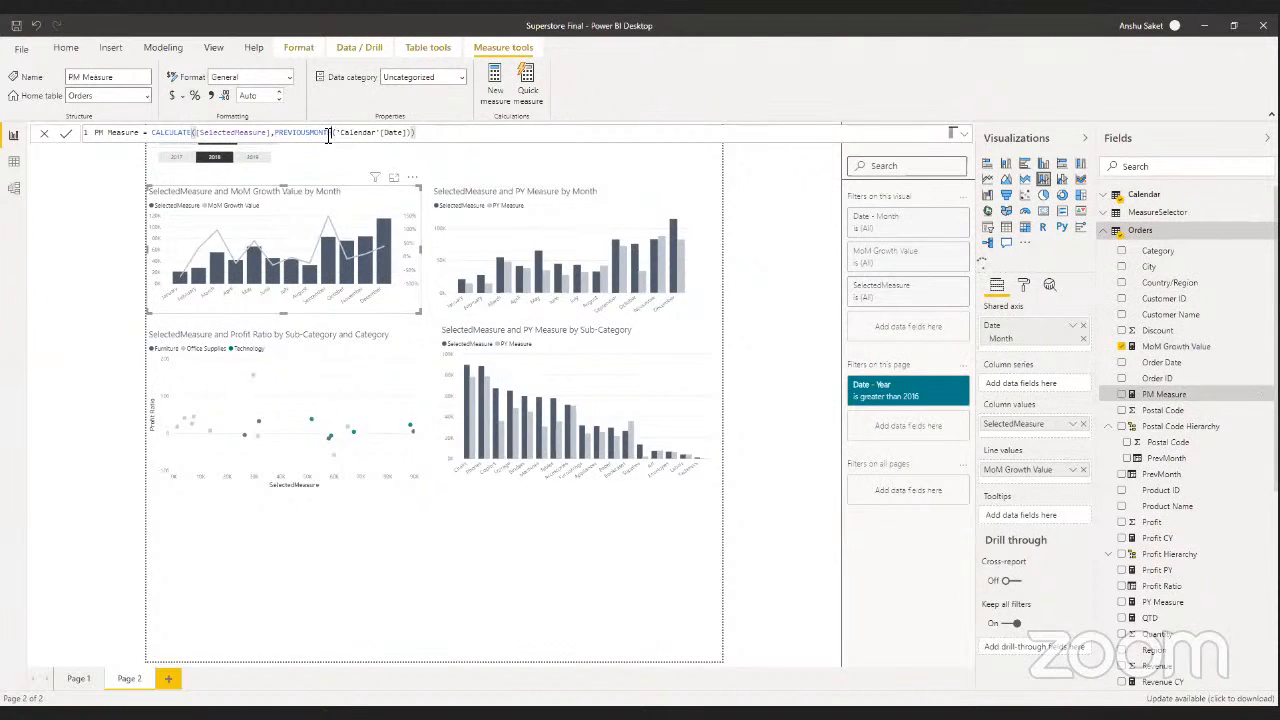
pyautogui.moveTo(329, 135); pyautogui.dragTo(312, 133)
pyautogui.press('BackSpace')
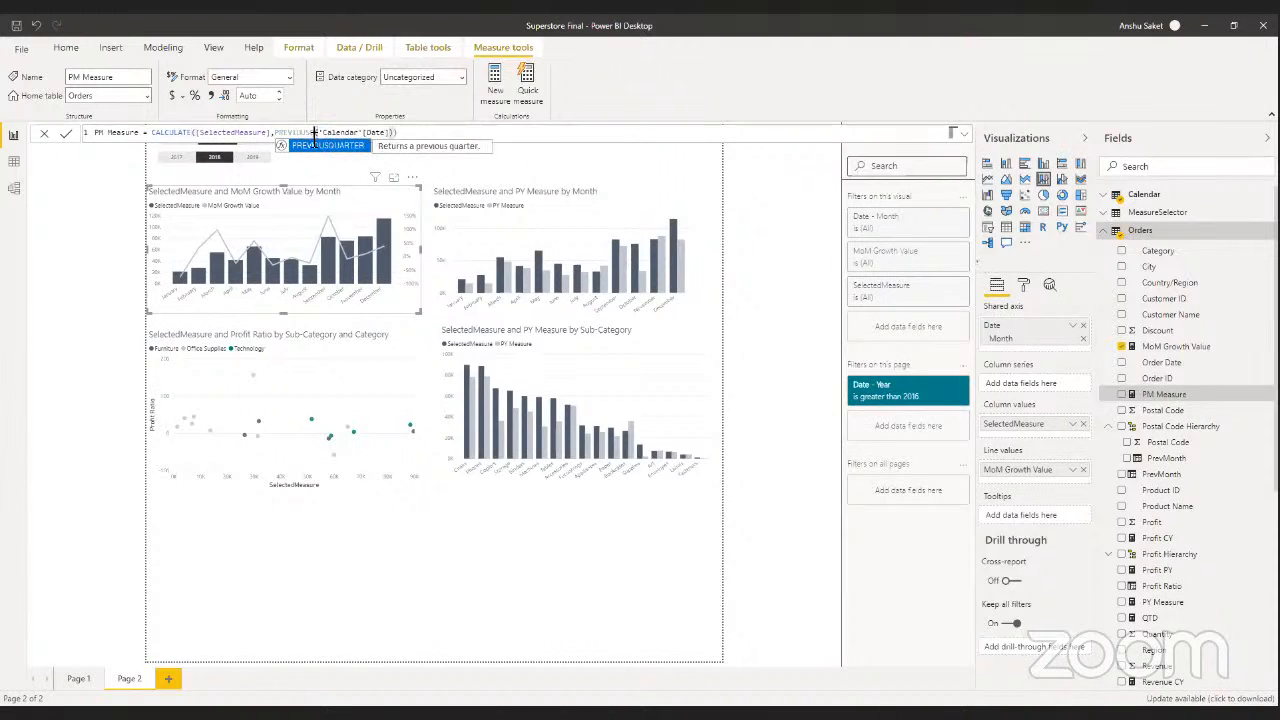
pyautogui.press('Tab')
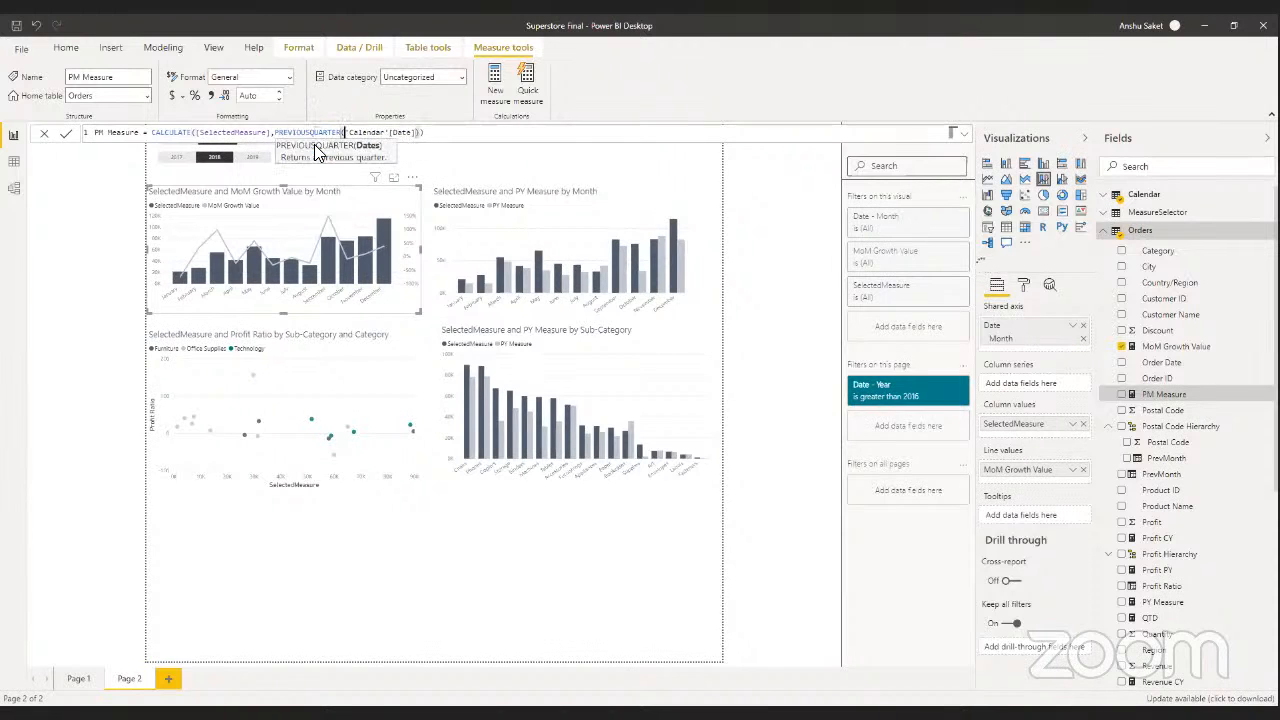
pyautogui.click(65, 136)
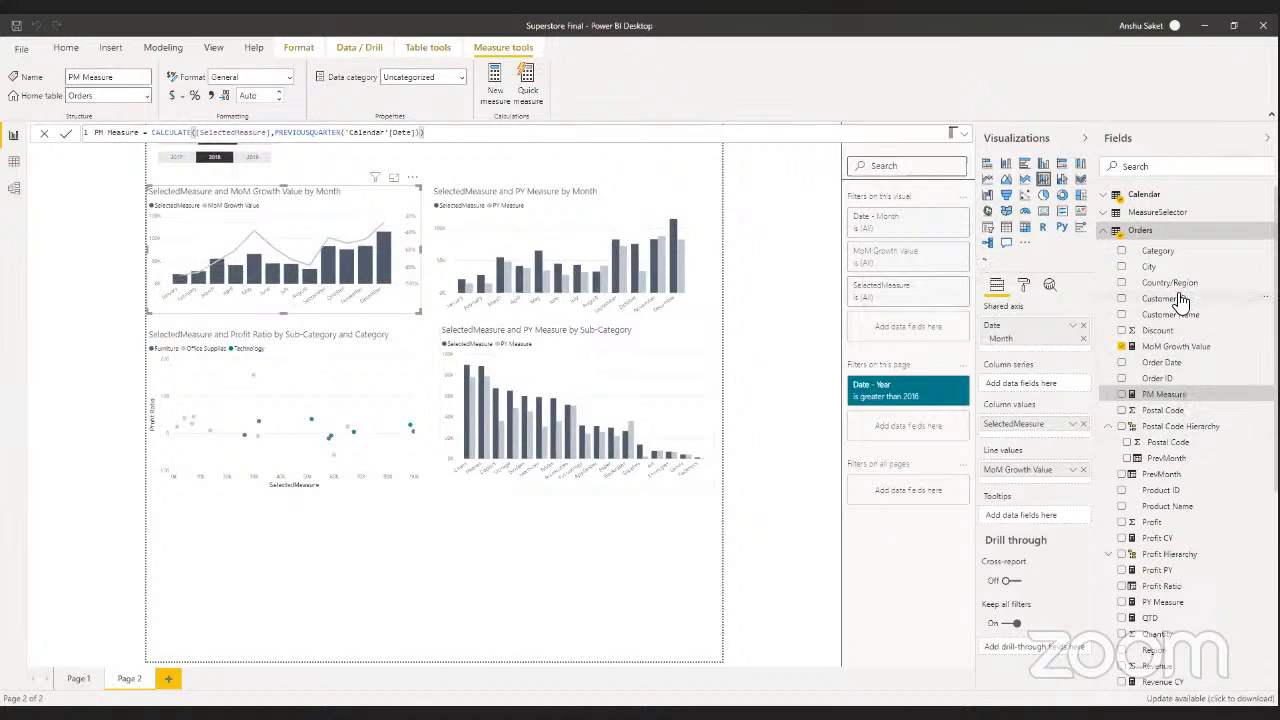
# - Review the MoM Growth Value formula and add Quarter from the Calendar date hierarchy to the growth chart's shared axis
pyautogui.click(1178, 348)
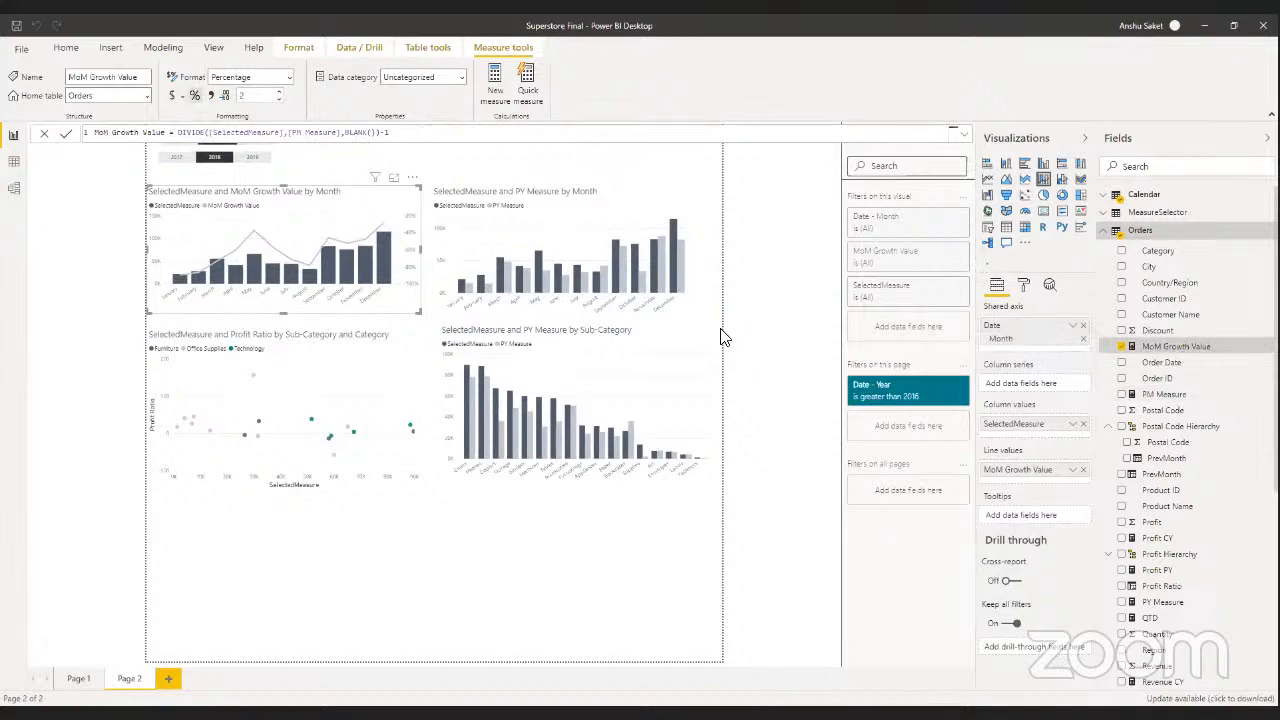
pyautogui.click(1130, 233)
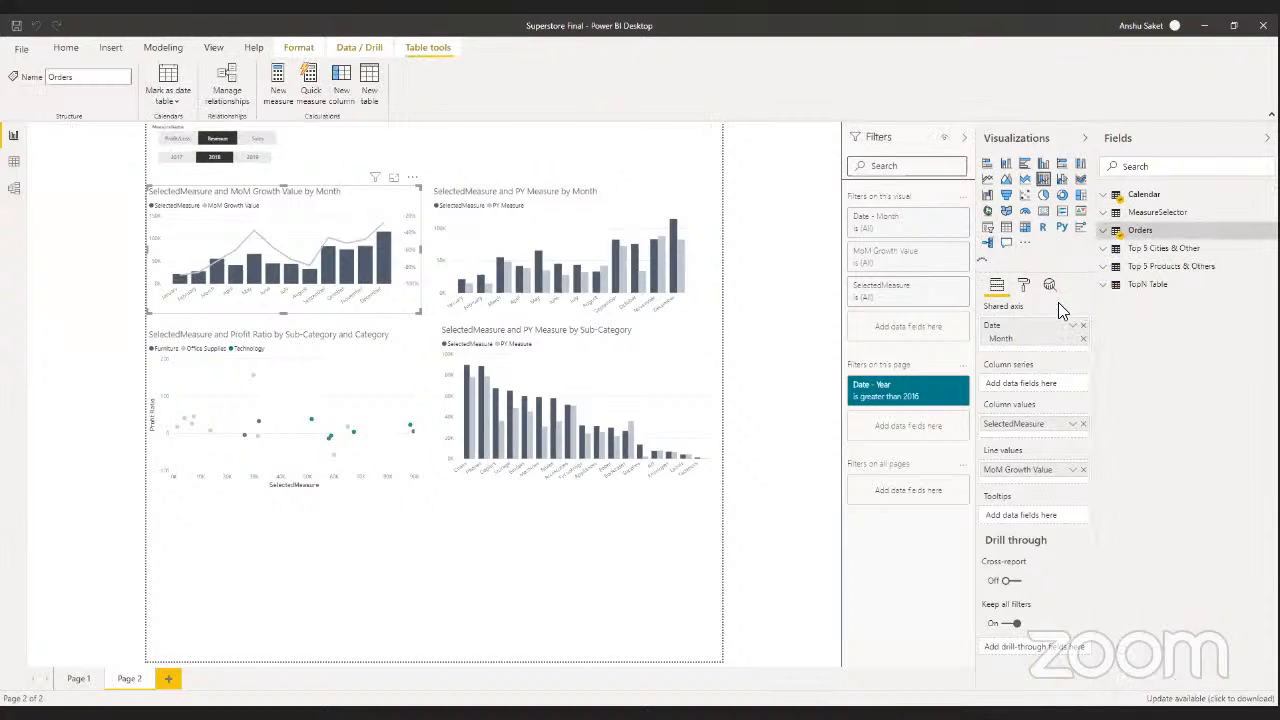
pyautogui.click(1142, 200)
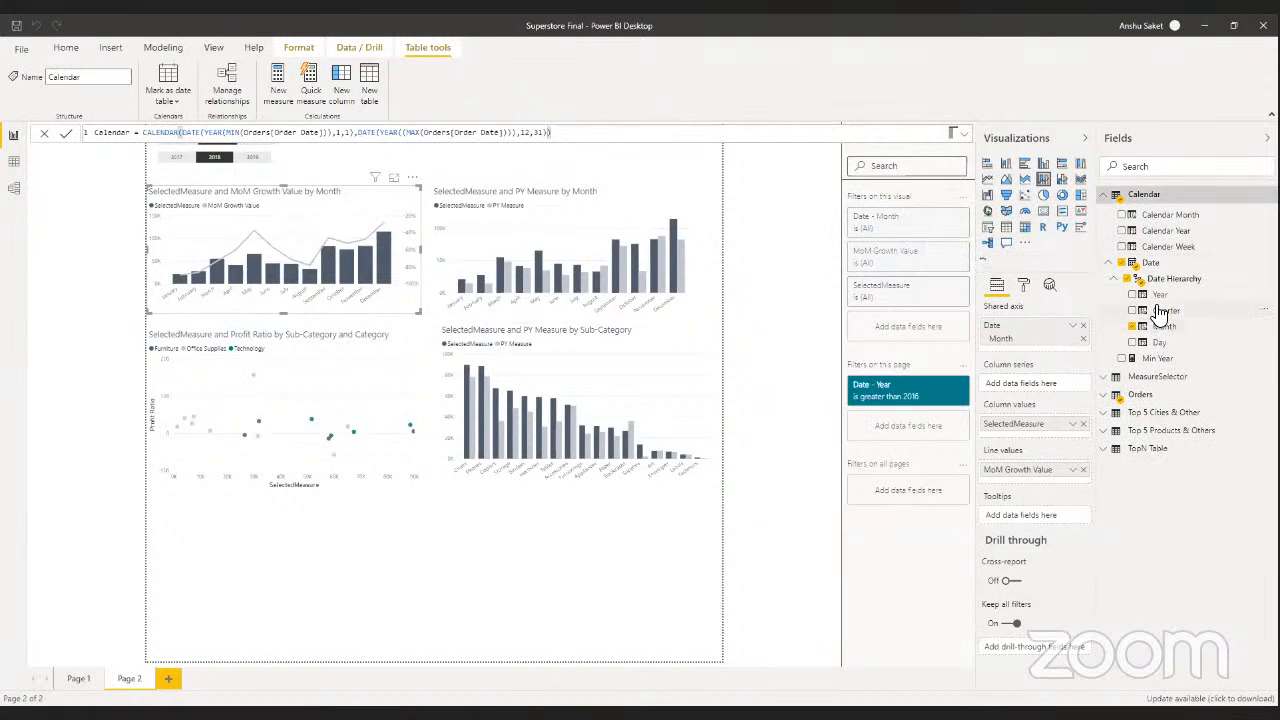
pyautogui.moveTo(1160, 313); pyautogui.dragTo(1044, 352)
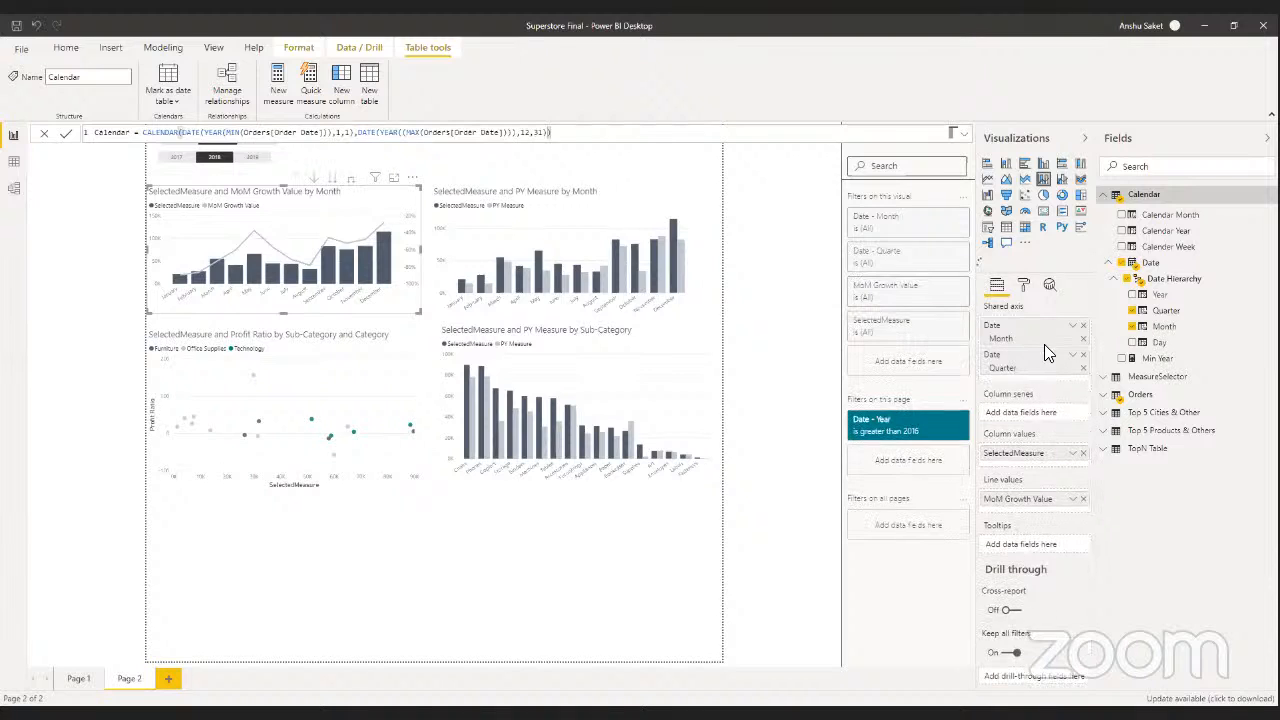
# - Remove Month from the growth chart's shared axis and inspect the growth values for Qtr 2 through Qtr 4
pyautogui.click(1083, 339)
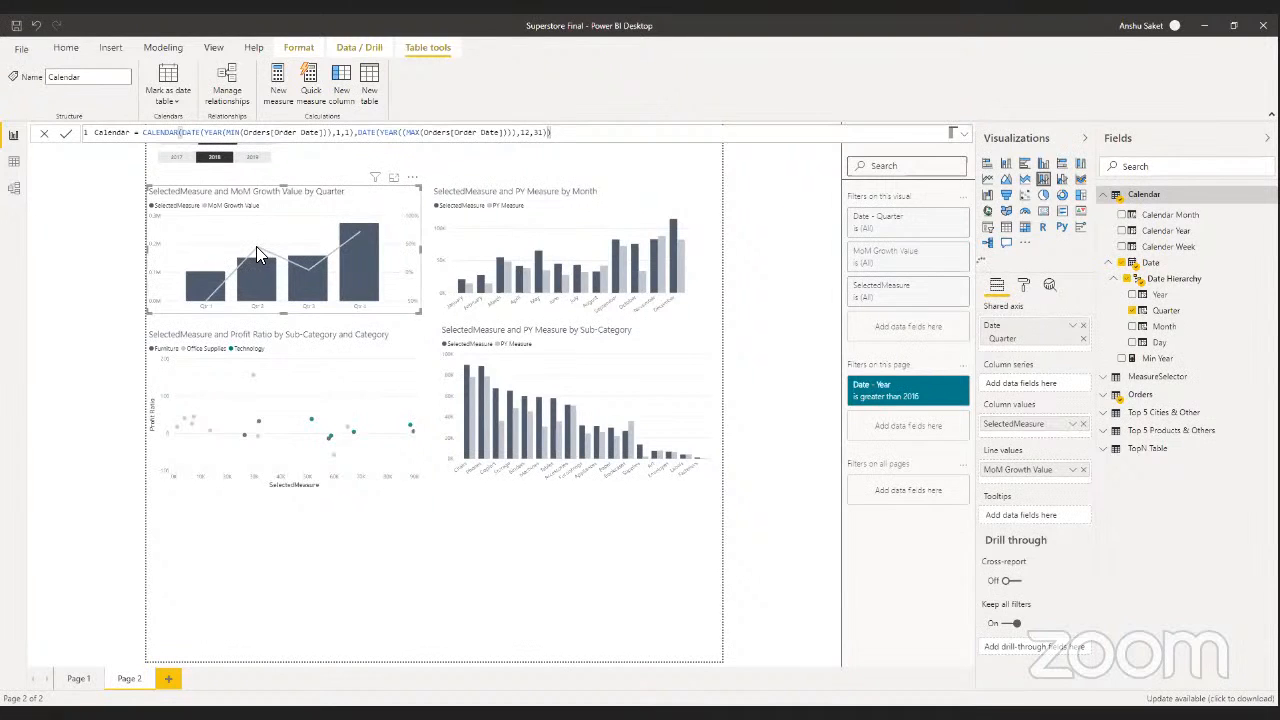
pyautogui.moveTo(257, 250)
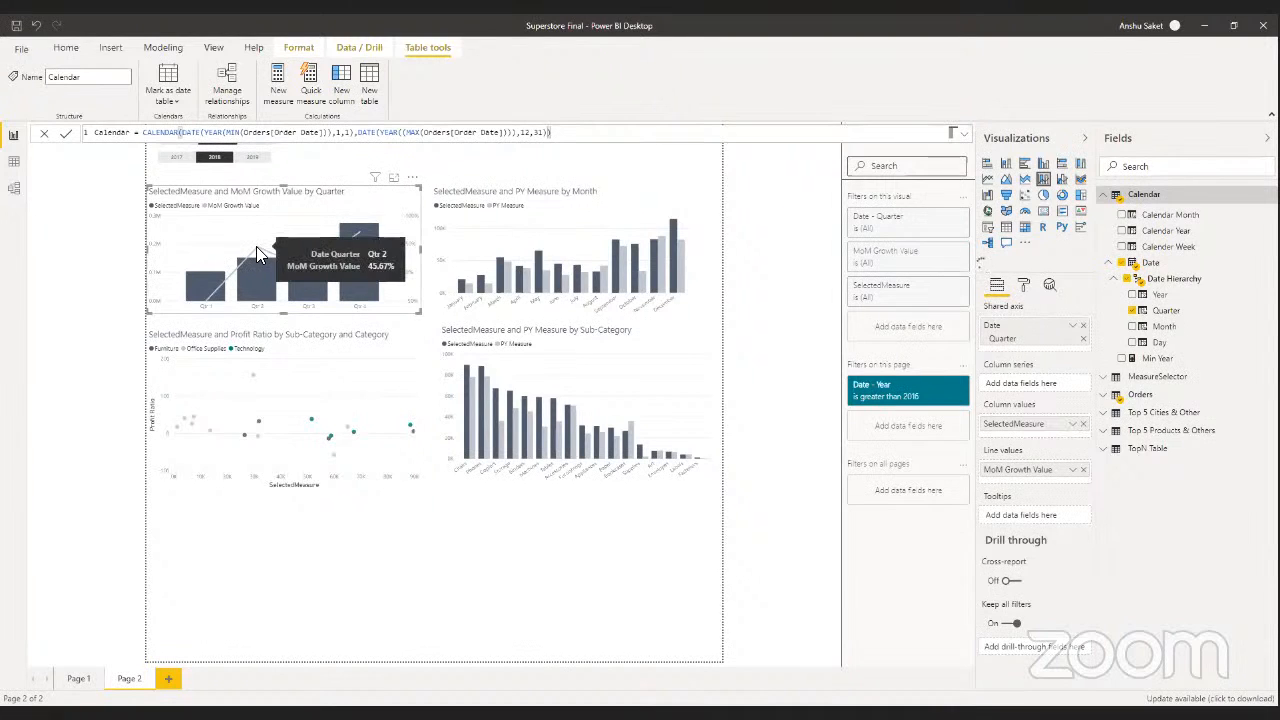
pyautogui.moveTo(306, 272)
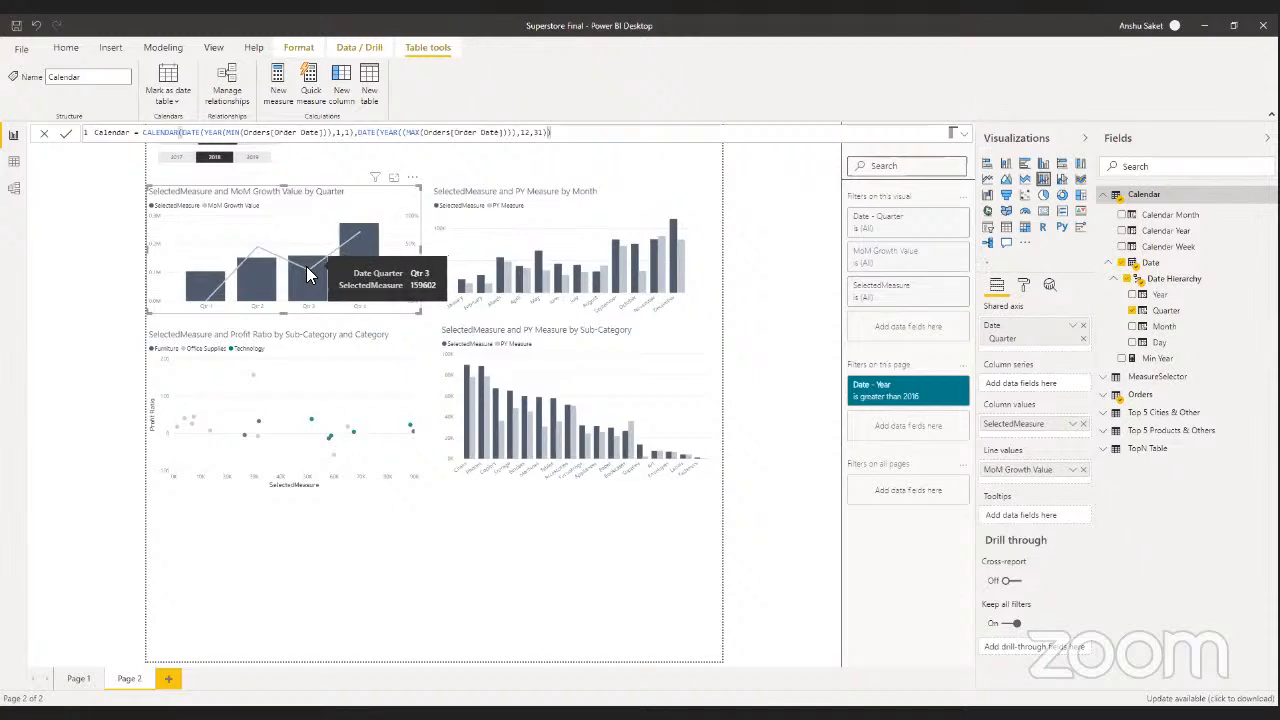
pyautogui.moveTo(348, 238)
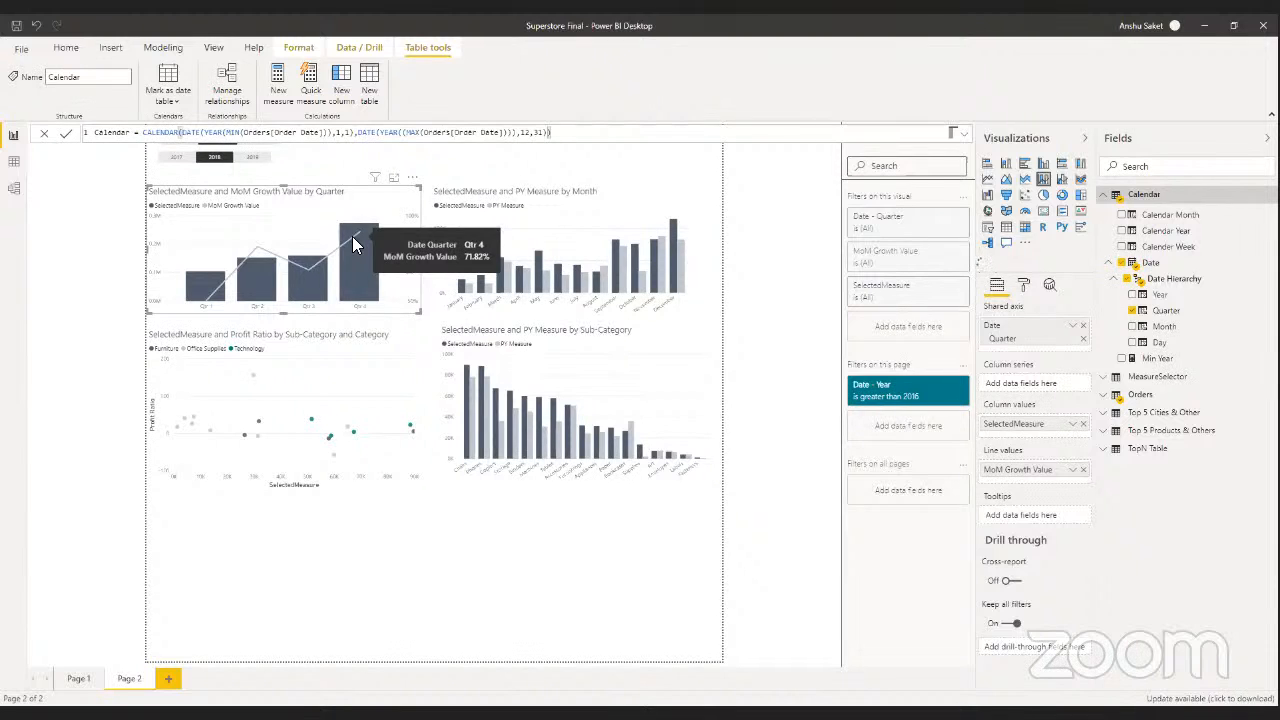
pyautogui.click(520, 227)
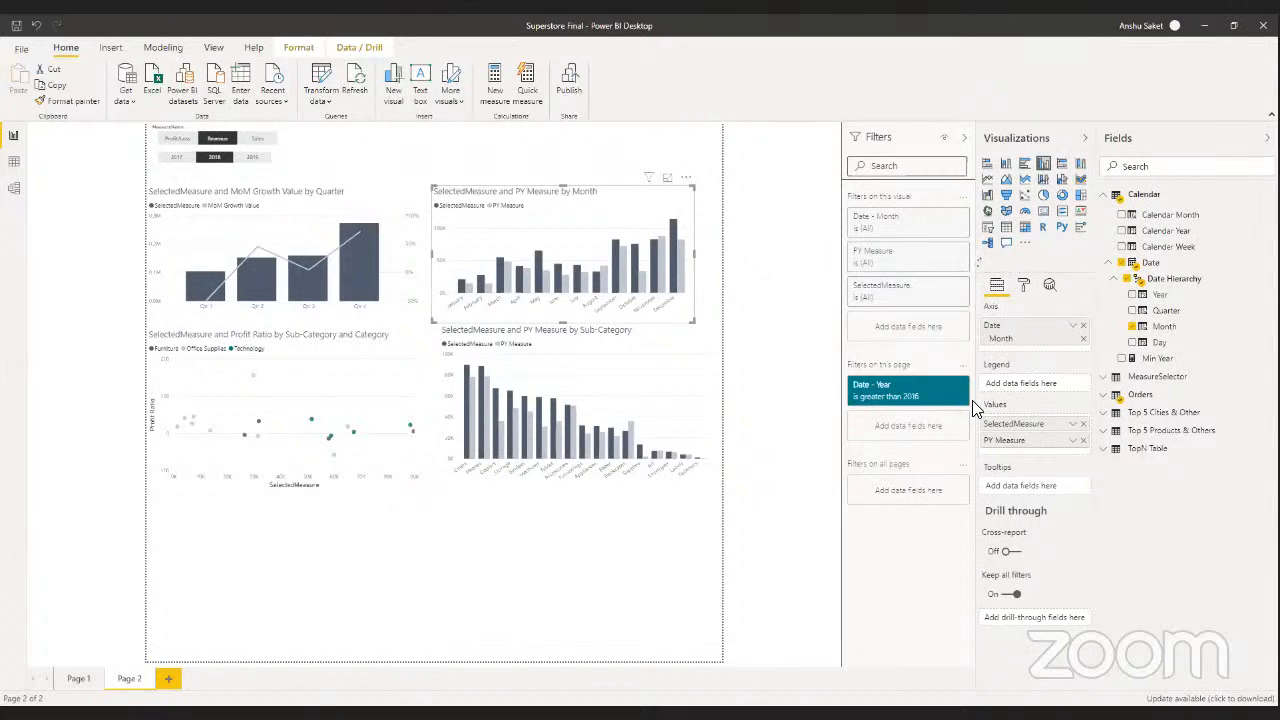
# - Insert a donut chart in the empty area below the scatter chart, with SelectedMeasure as its values
pyautogui.click(700, 607)
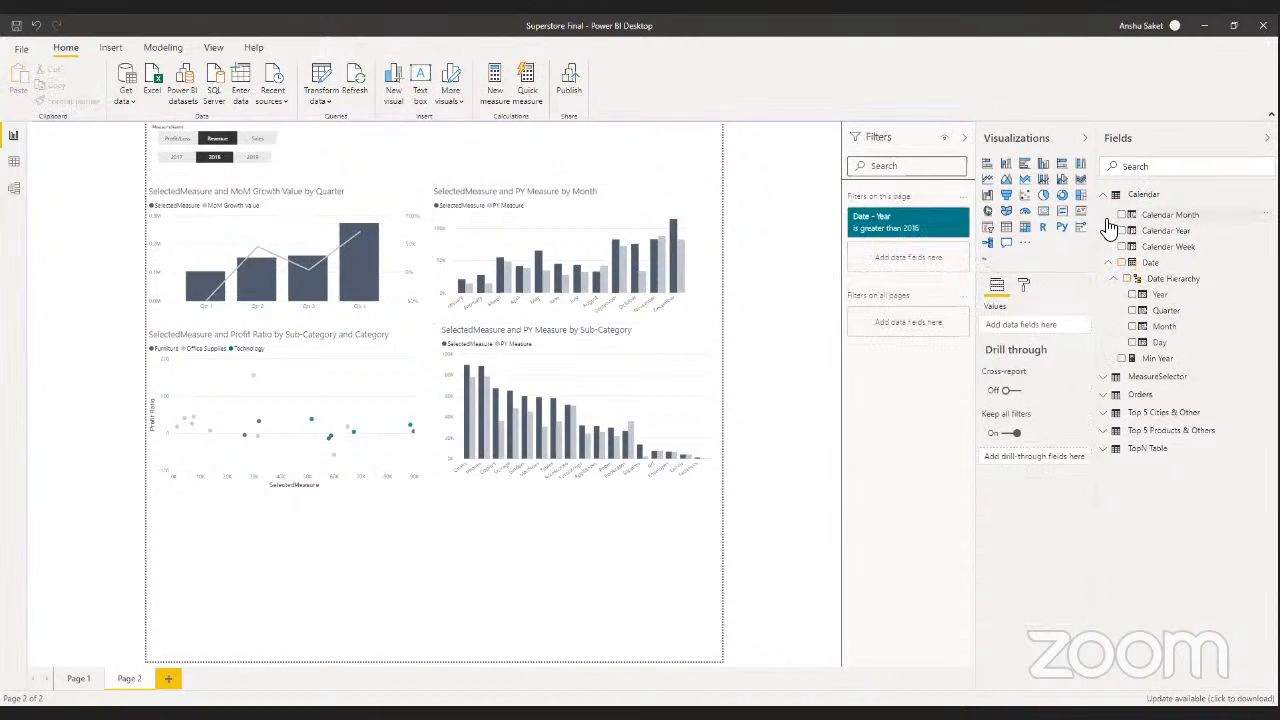
pyautogui.click(1113, 277)
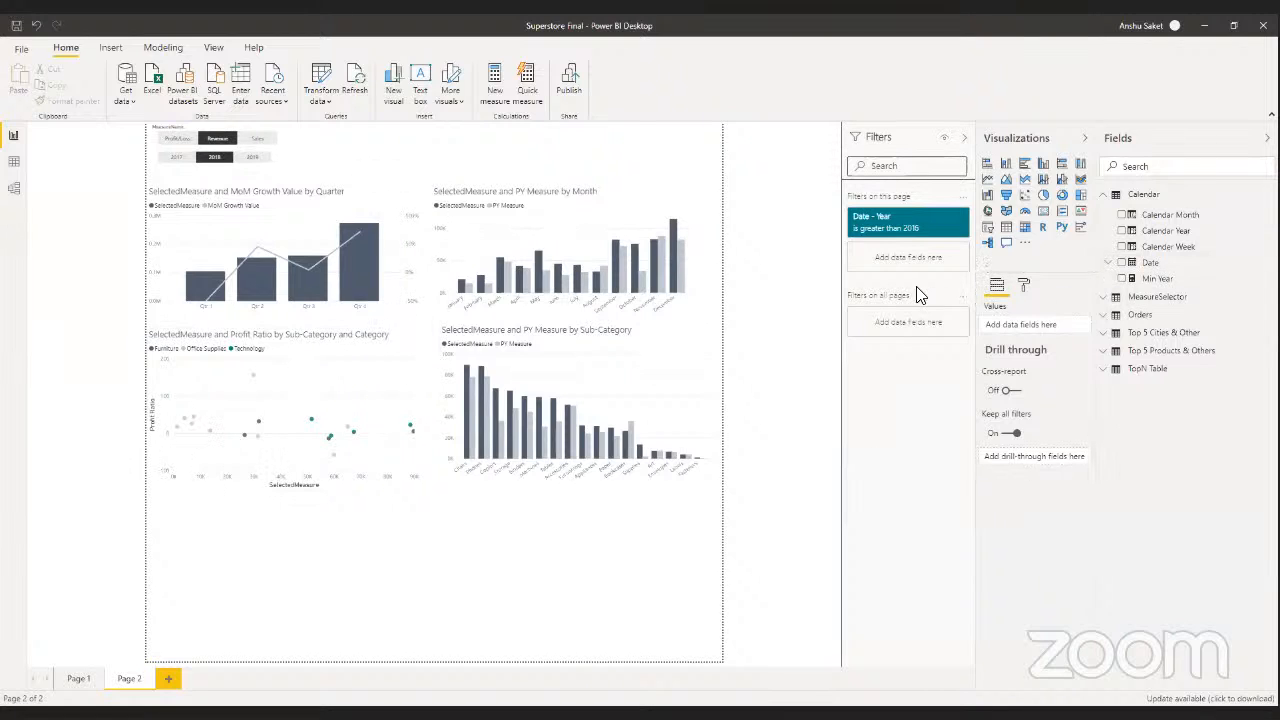
pyautogui.click(1108, 316)
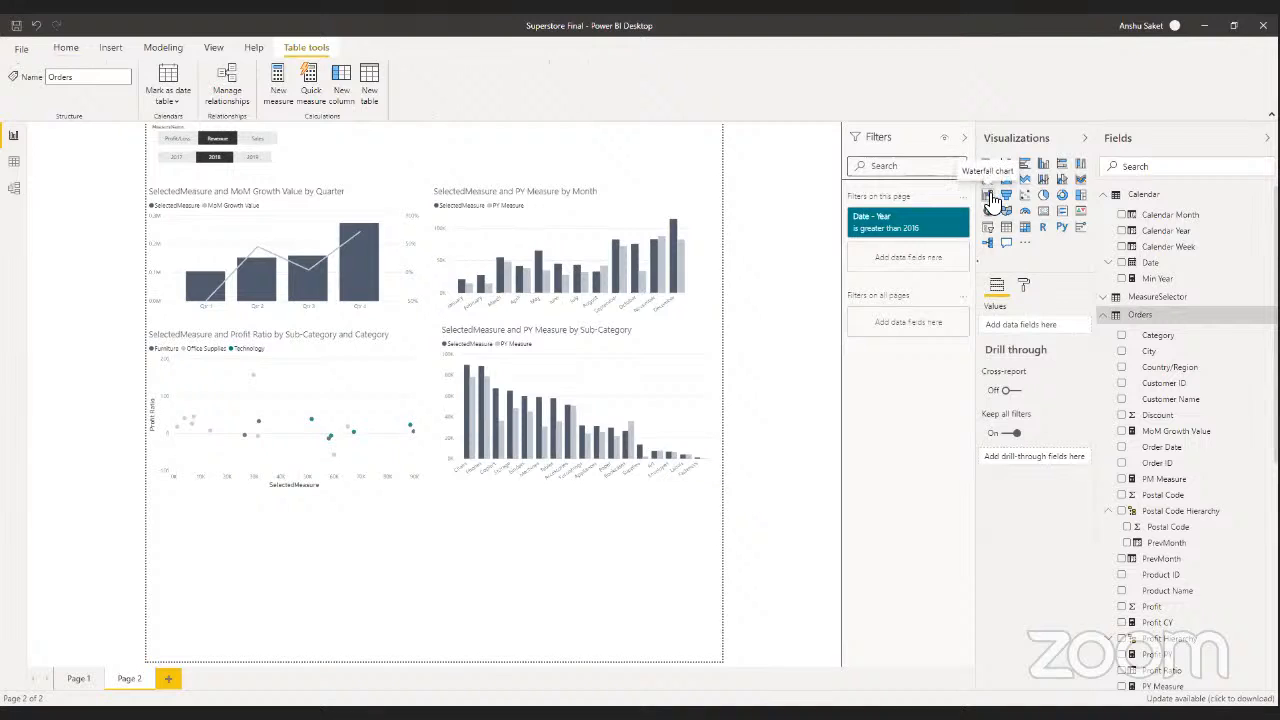
pyautogui.click(1062, 196)
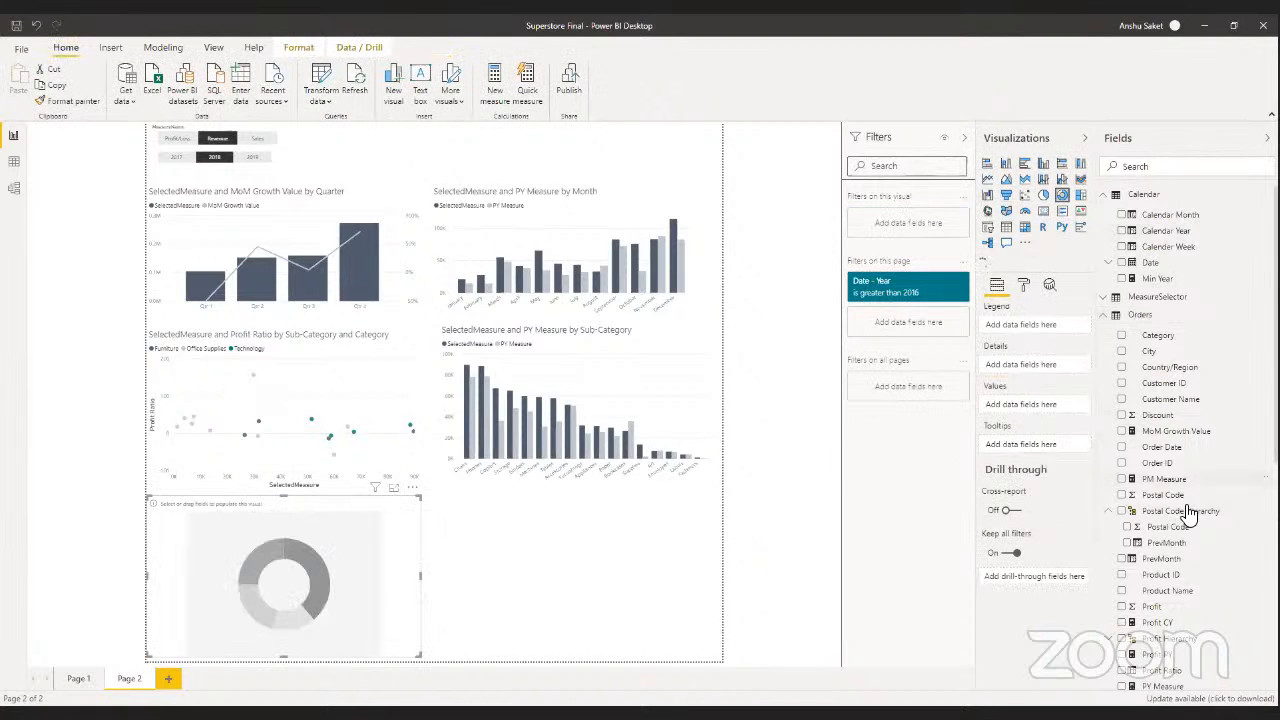
pyautogui.scroll(-5, 1155, 560)
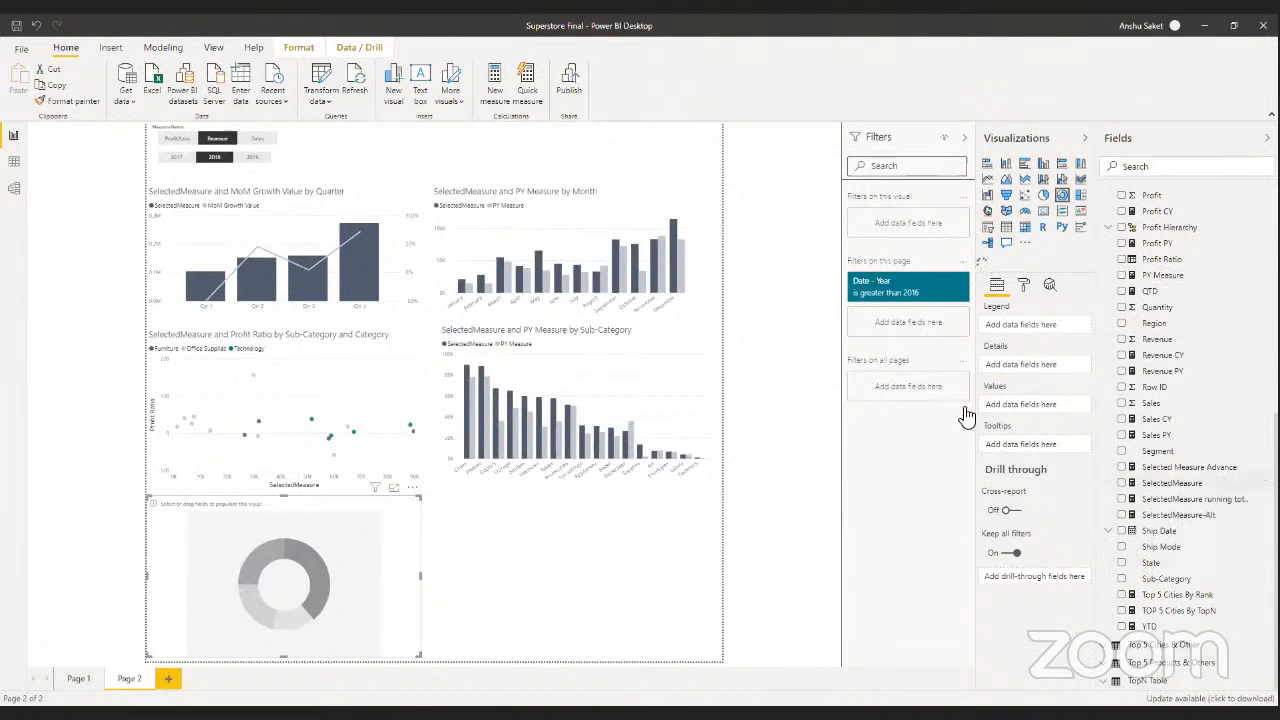
pyautogui.moveTo(965, 415); pyautogui.dragTo(1016, 410)
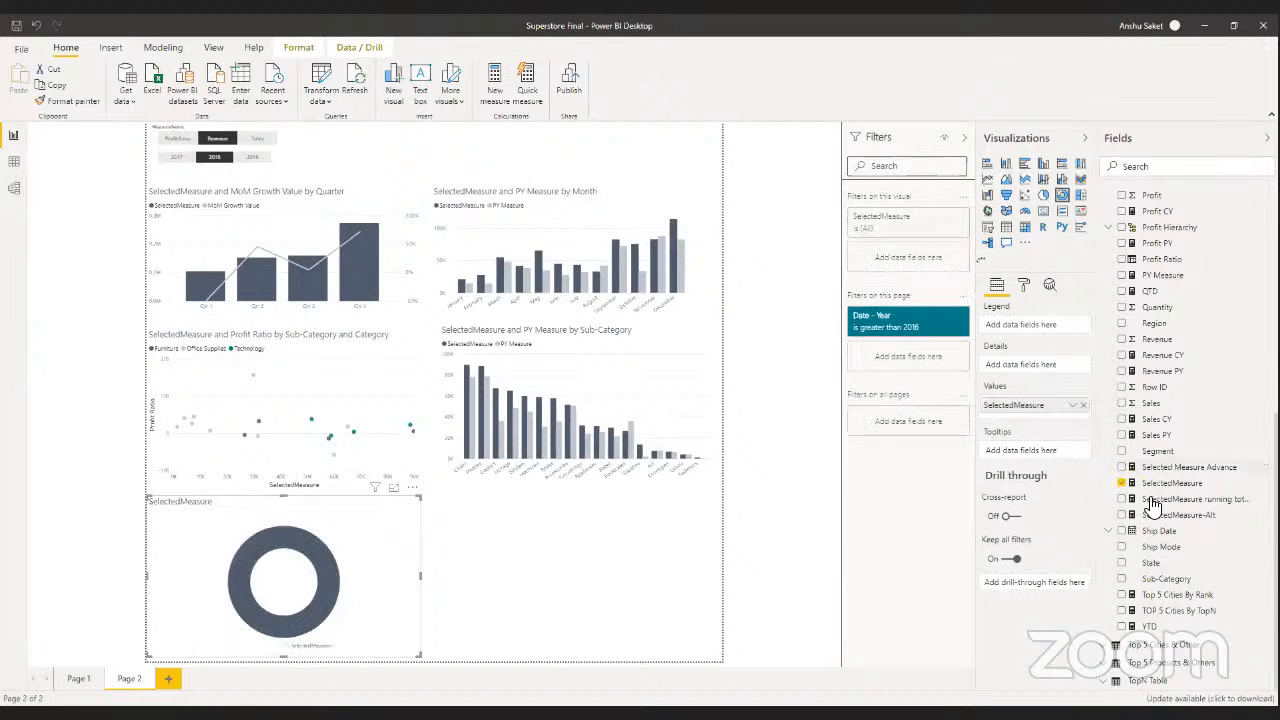
# - Find the State field in the Orders table and set it as the donut chart's legend
pyautogui.scroll(5, 1194, 420)
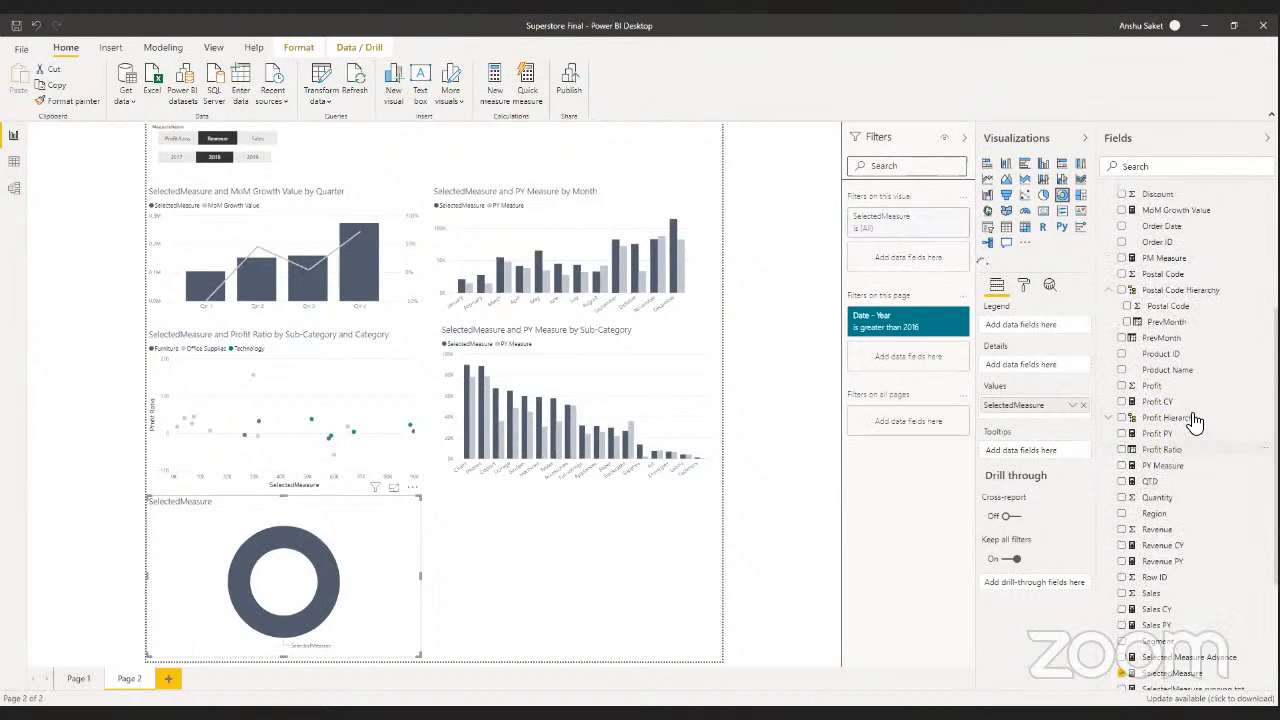
pyautogui.scroll(3, 1194, 420)
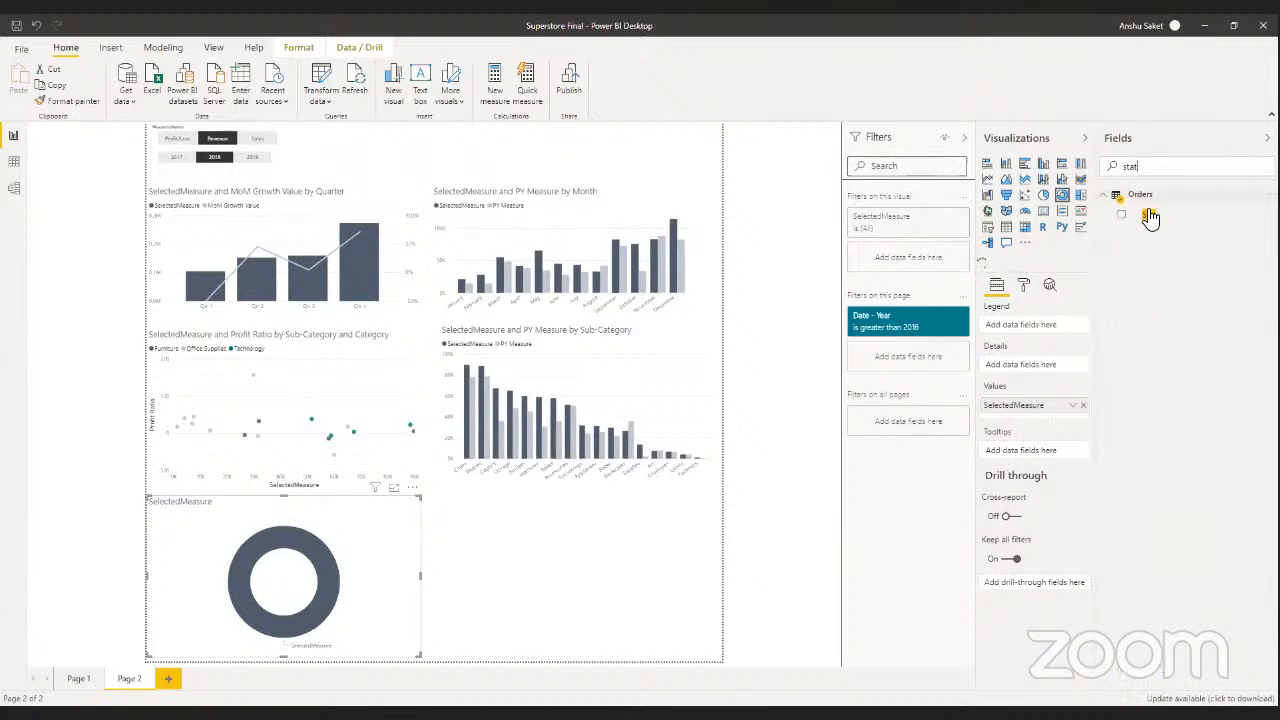
pyautogui.moveTo(1152, 224); pyautogui.dragTo(1010, 330)
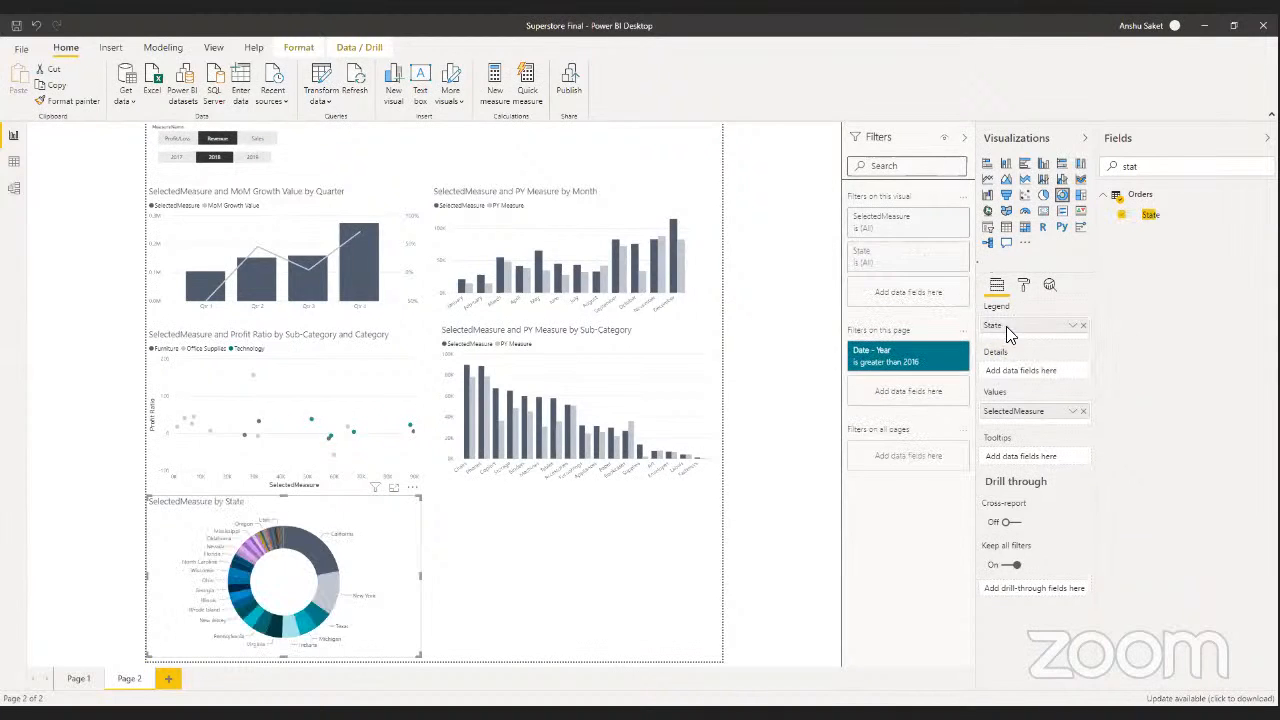
pyautogui.moveTo(311, 563)
# - Apply a Top N filter on State to the donut chart, showing the top 5 by SelectedMeasure
pyautogui.moveTo(1150, 218); pyautogui.dragTo(903, 297)
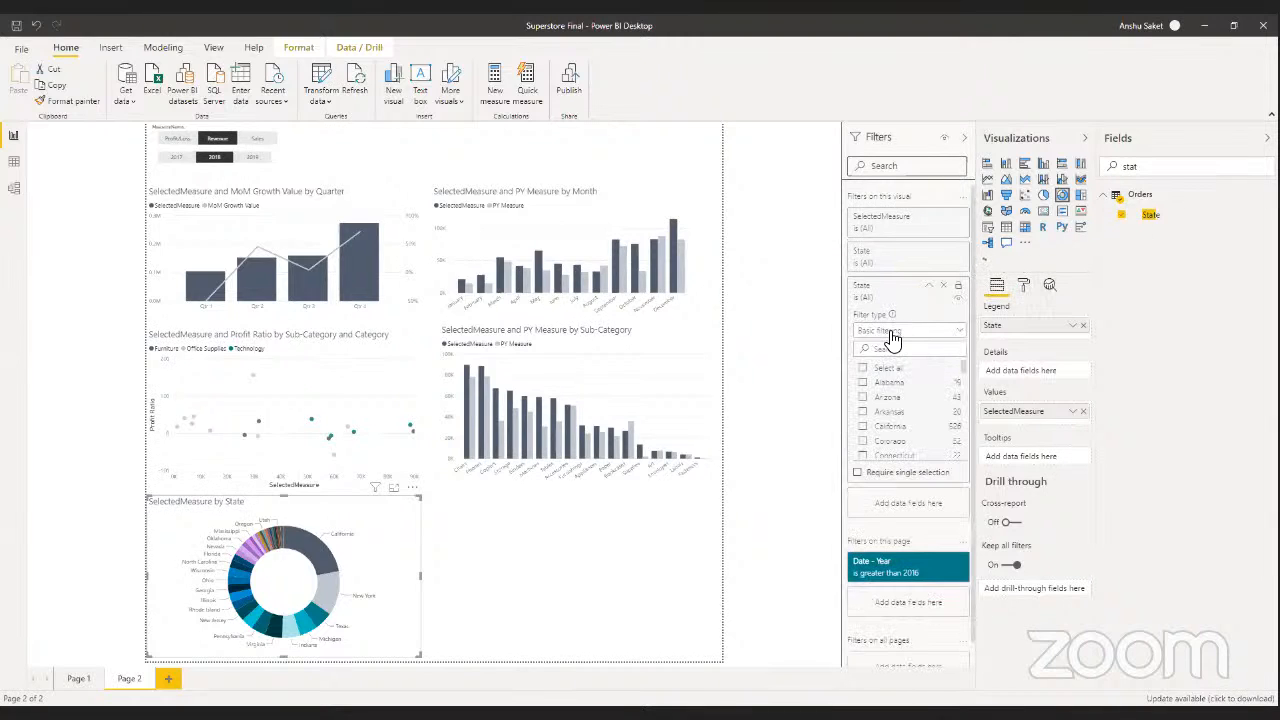
pyautogui.click(888, 330)
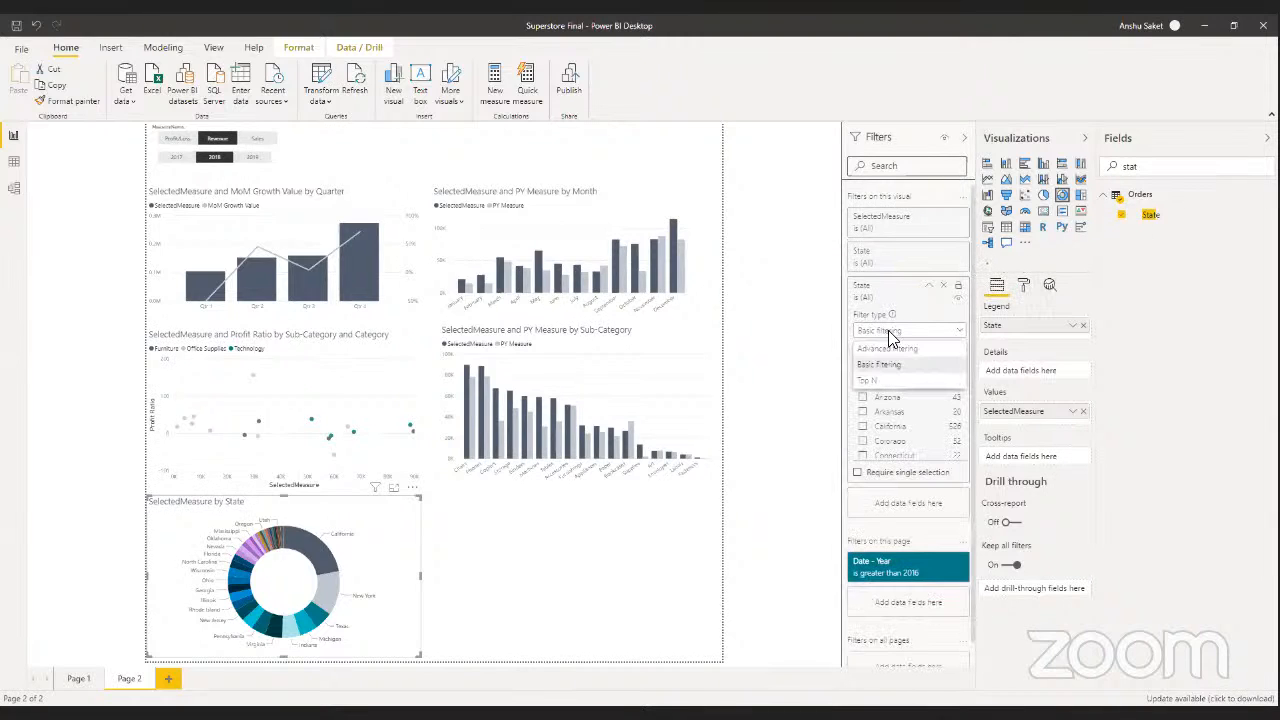
pyautogui.click(866, 381)
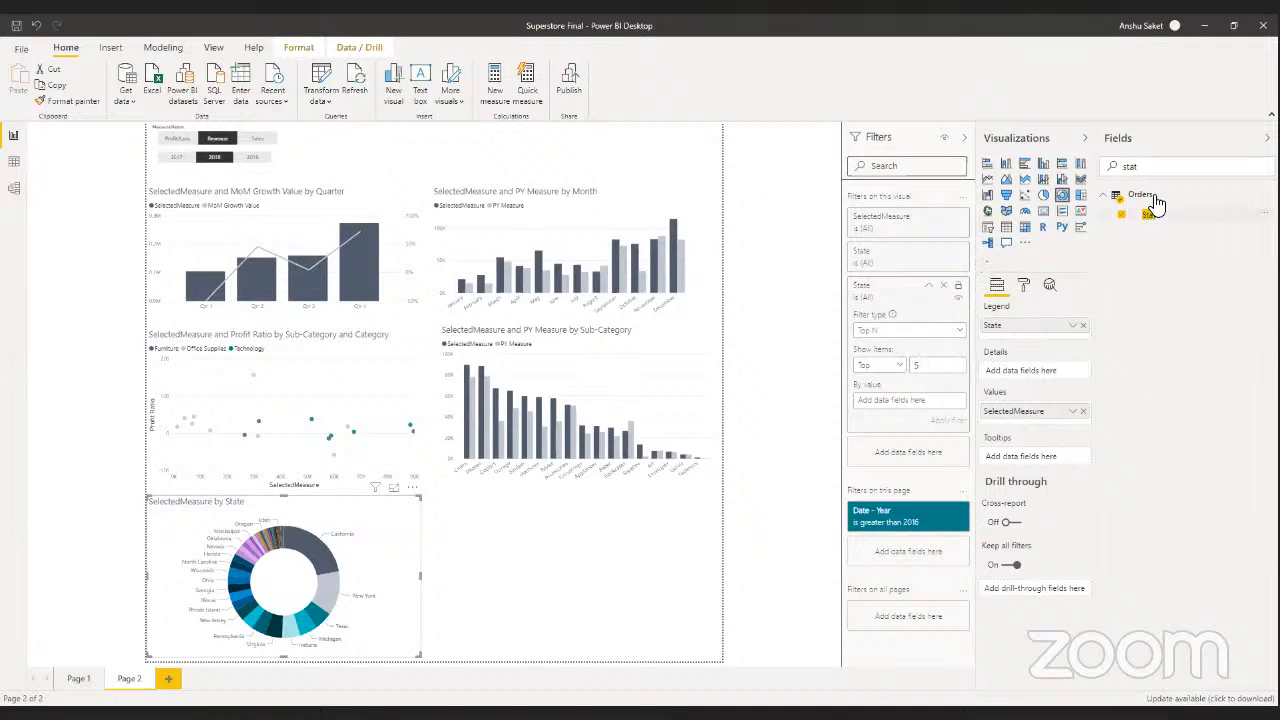
pyautogui.moveTo(1148, 174); pyautogui.dragTo(1067, 186)
pyautogui.write('se')
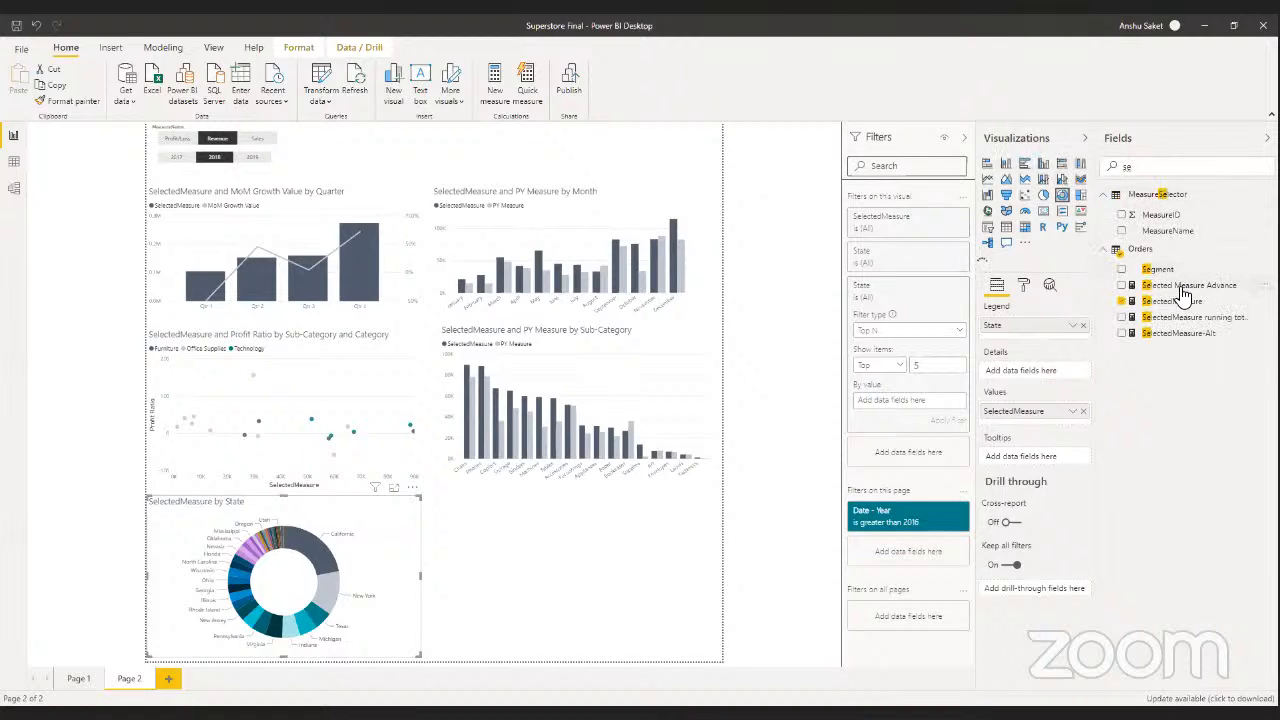
pyautogui.moveTo(1181, 308); pyautogui.dragTo(888, 401)
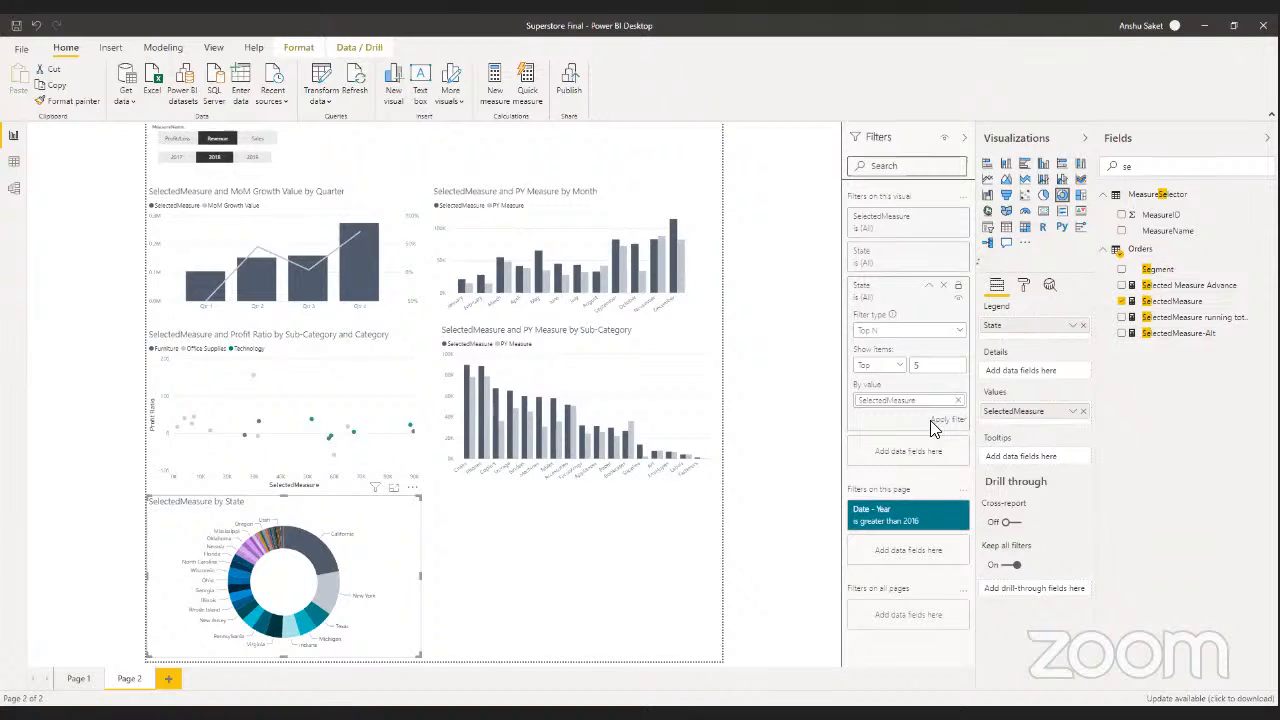
pyautogui.click(934, 423)
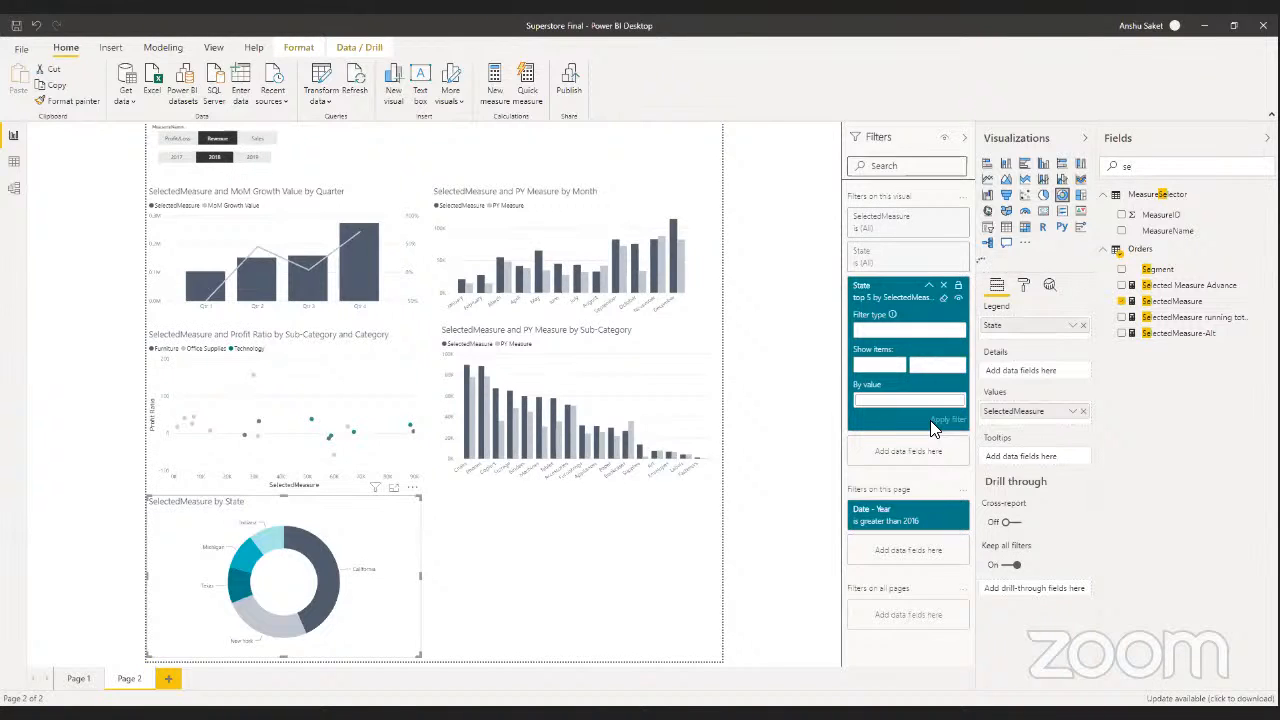
# - Clear the field search, collapse the Orders table, and create a calculated table whose formula starts with the UNION function
pyautogui.press('BackSpace')
pyautogui.press('BackSpace')
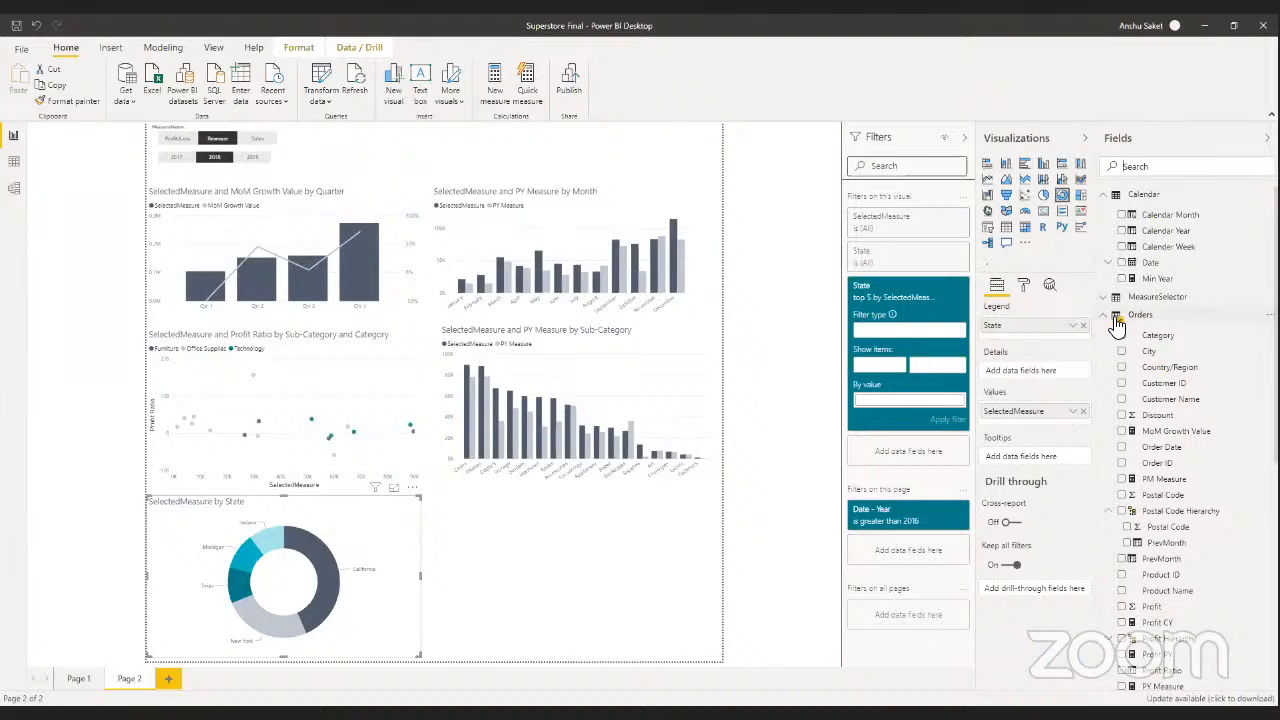
pyautogui.click(1108, 322)
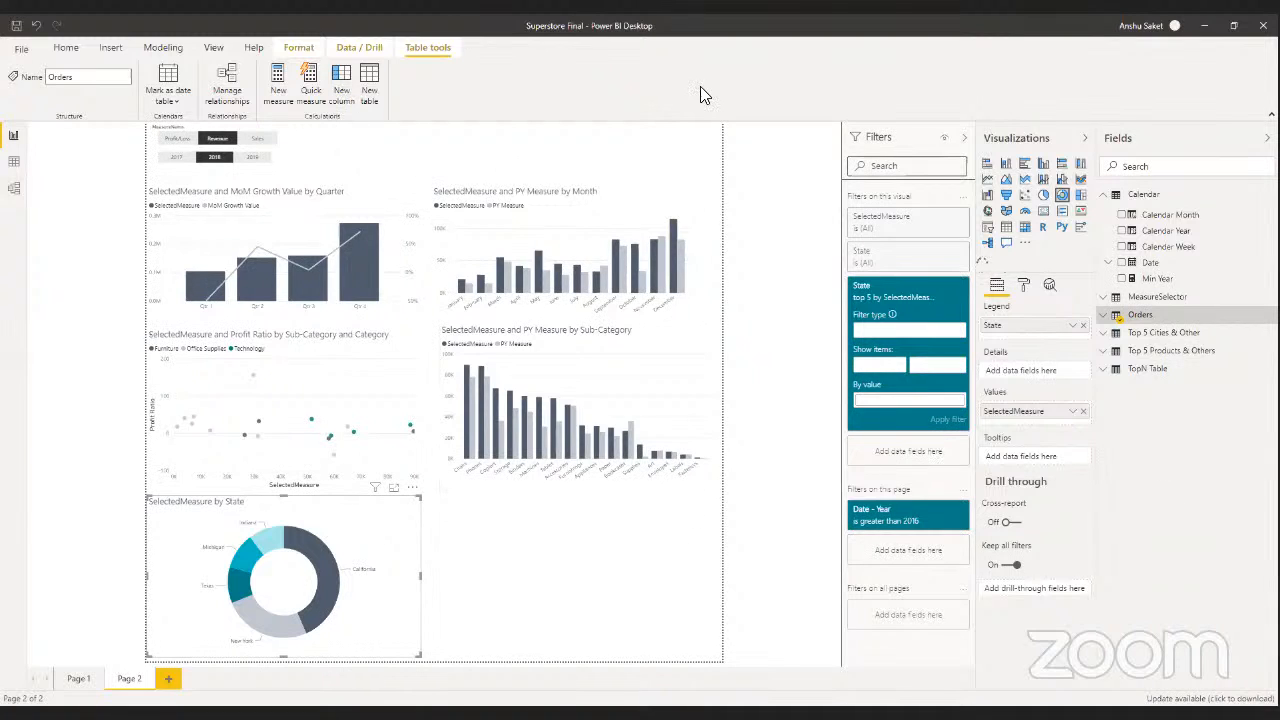
pyautogui.click(365, 88)
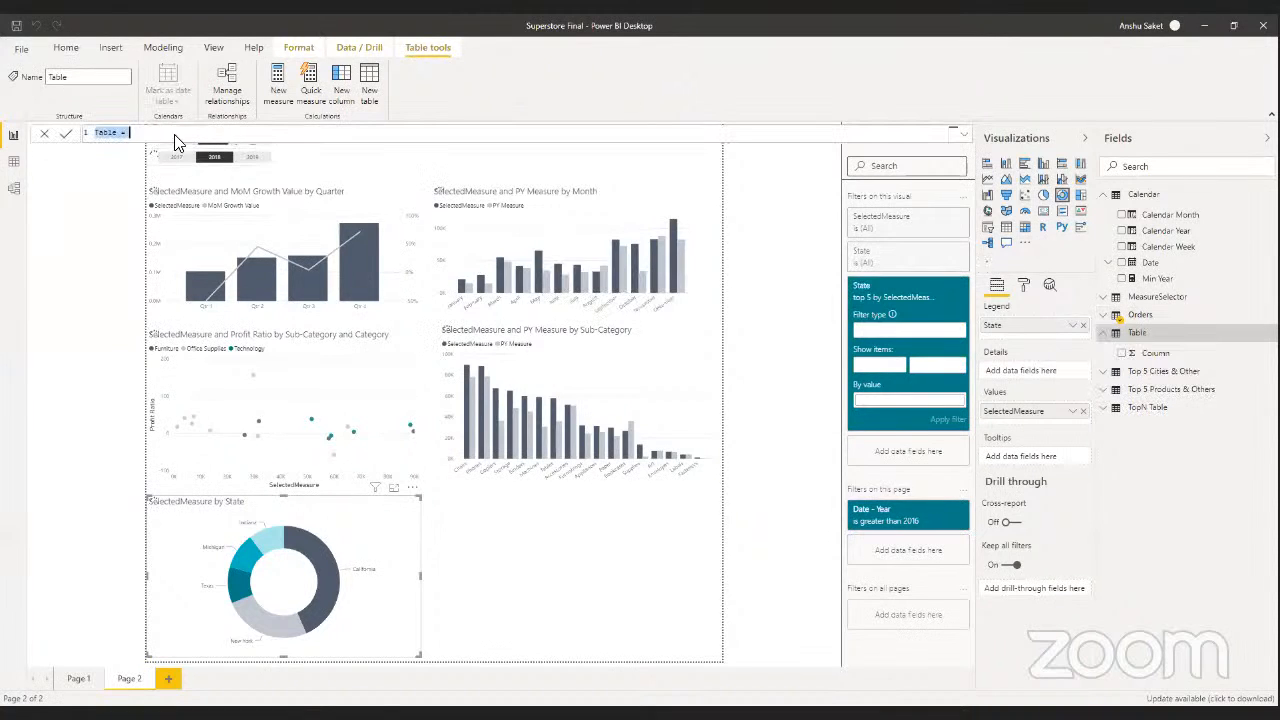
pyautogui.click(150, 136)
pyautogui.write('Union')
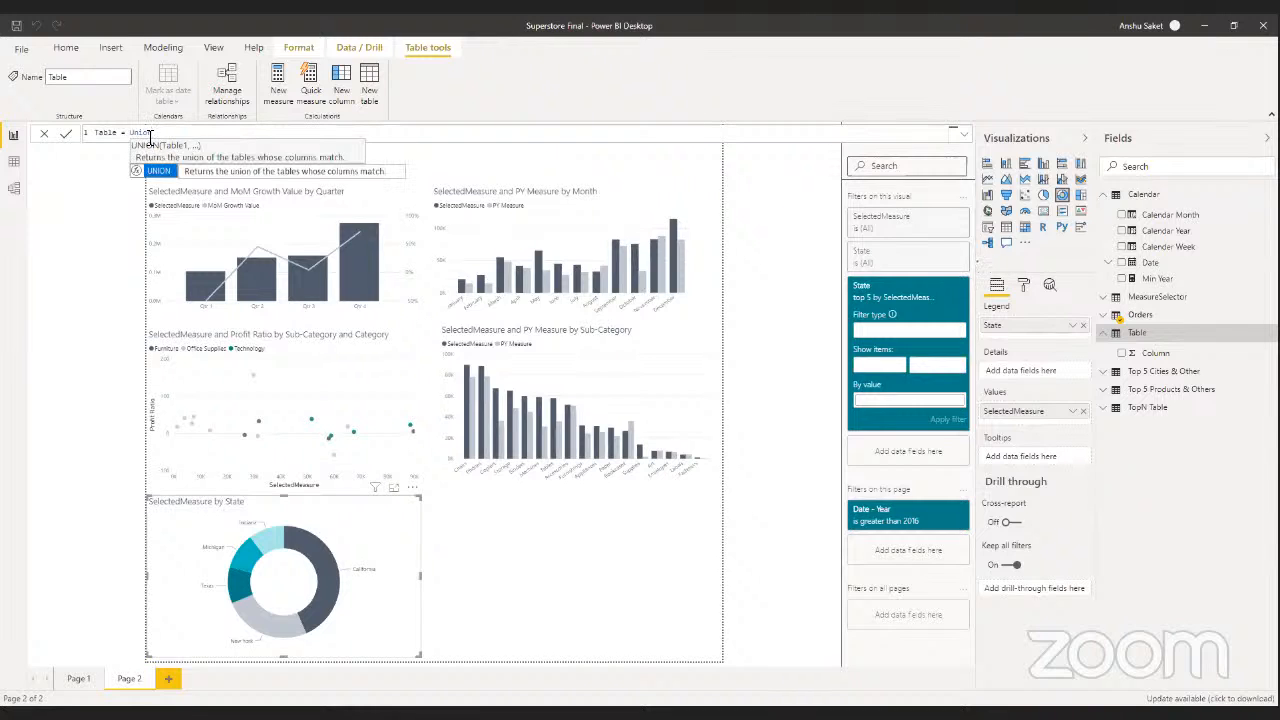
pyautogui.write('(')
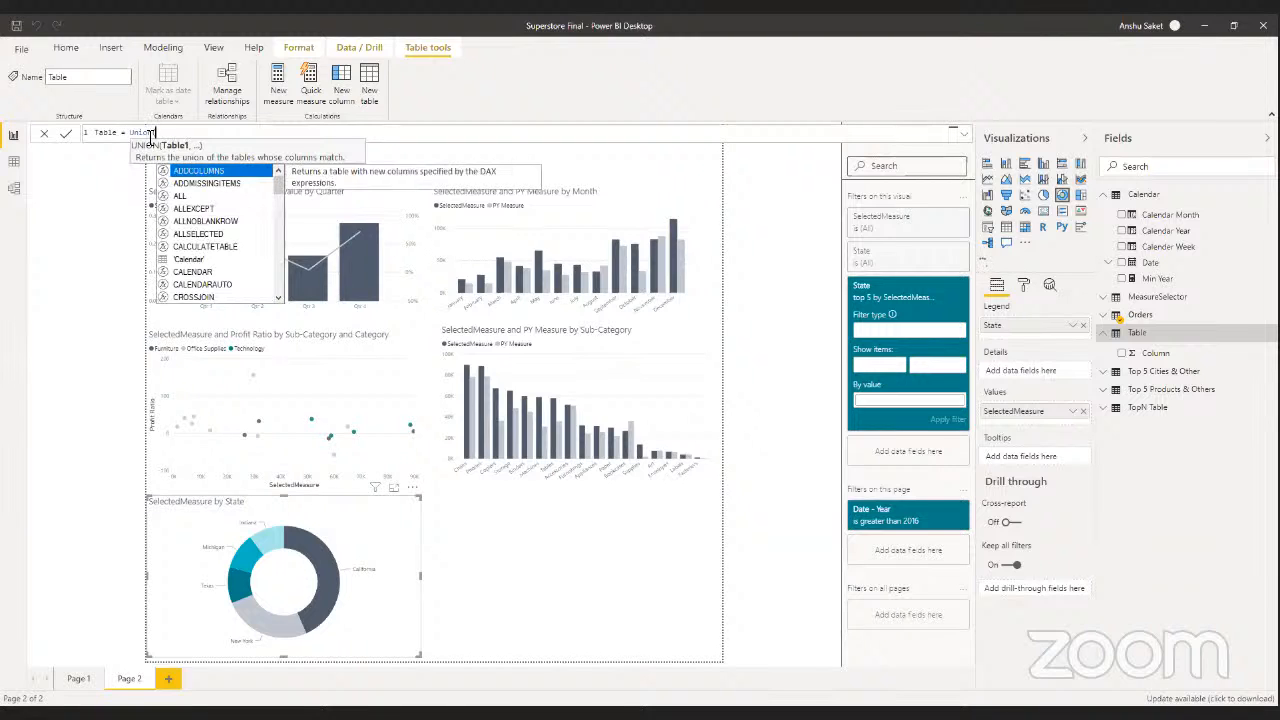
# - Try to define the new table as a UNION with Orders as its only argument and commit the formula
pyautogui.write('st')
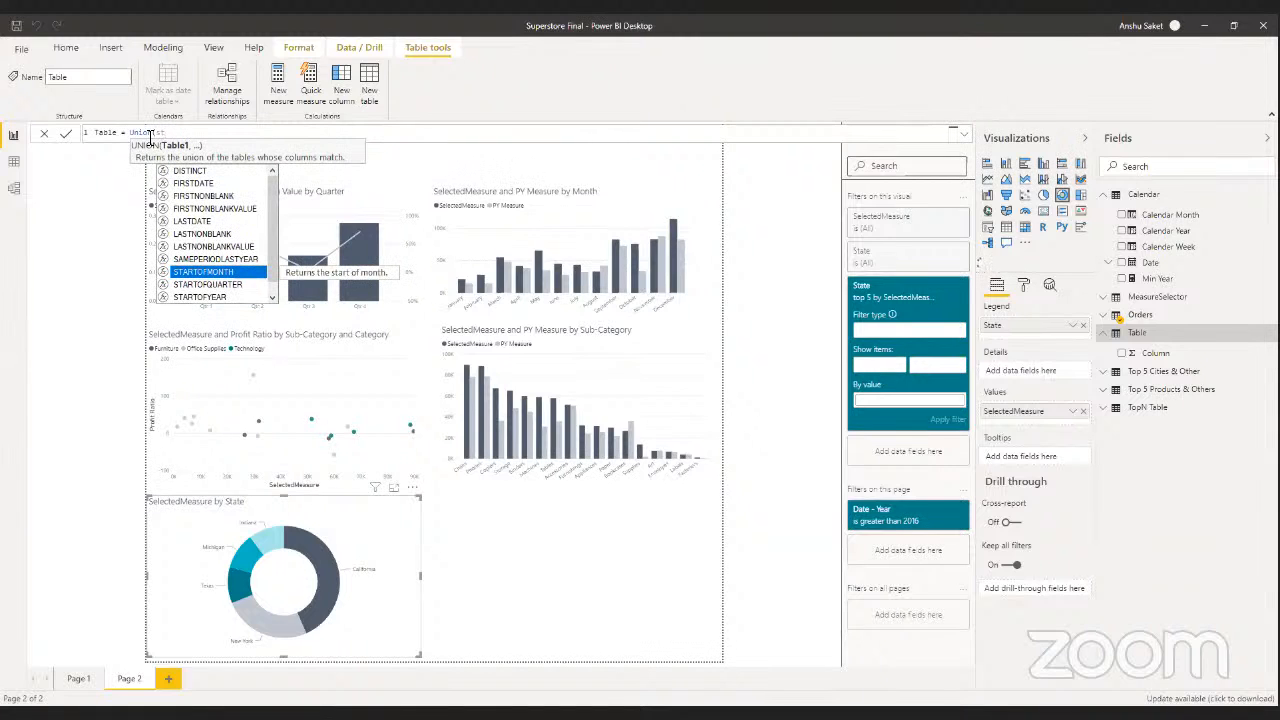
pyautogui.write('ate')
pyautogui.press('BackSpace')
pyautogui.press('BackSpace')
pyautogui.press('BackSpace')
pyautogui.press('BackSpace')
pyautogui.press('BackSpace')
pyautogui.write('Or')
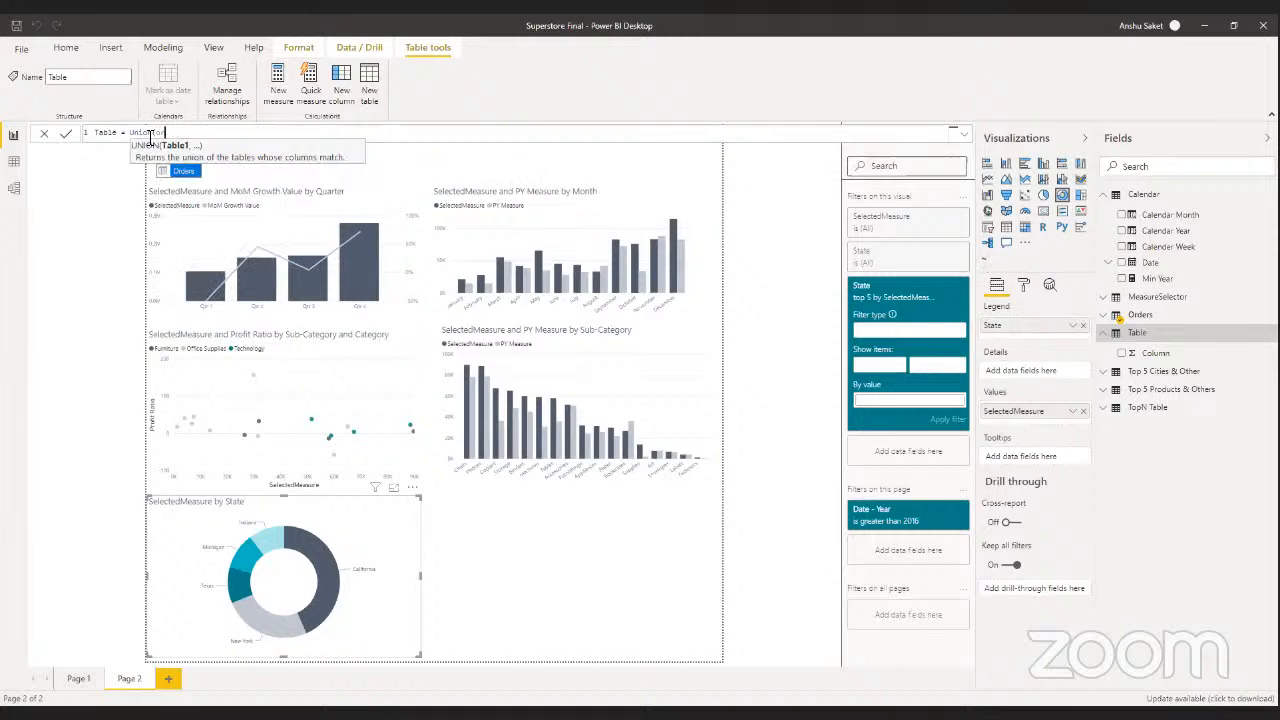
pyautogui.click(178, 189)
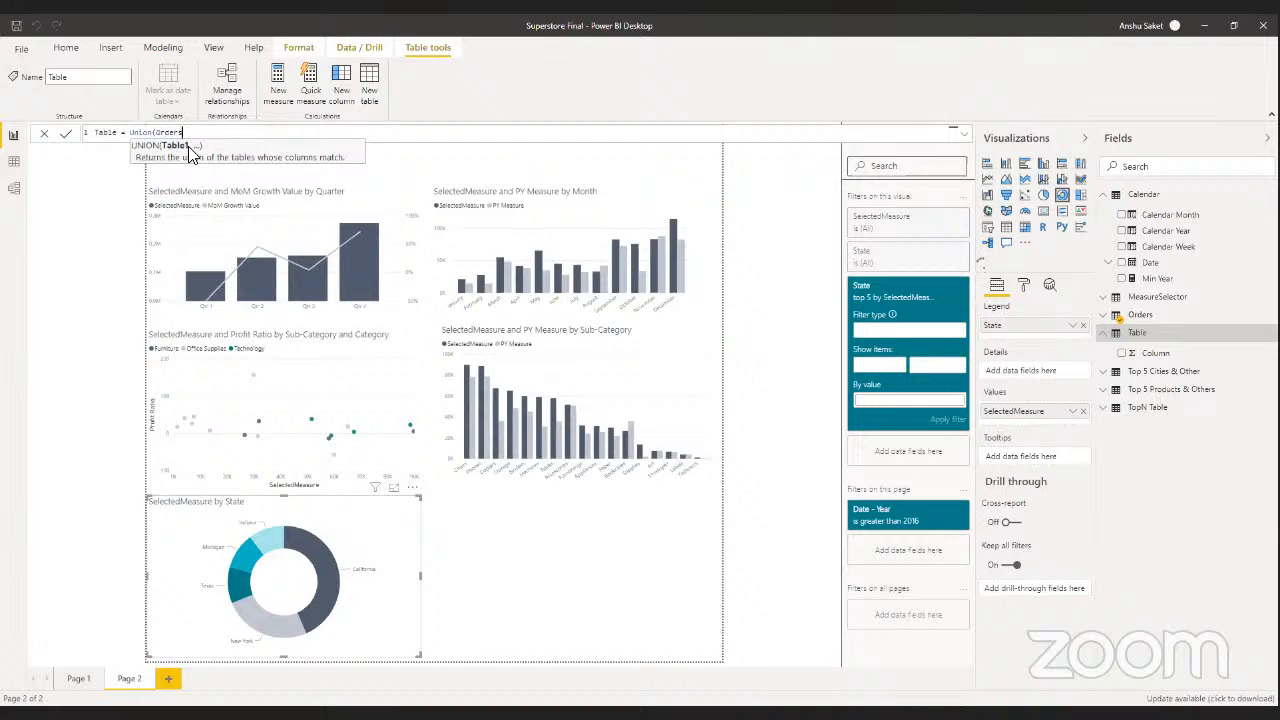
pyautogui.write(',st')
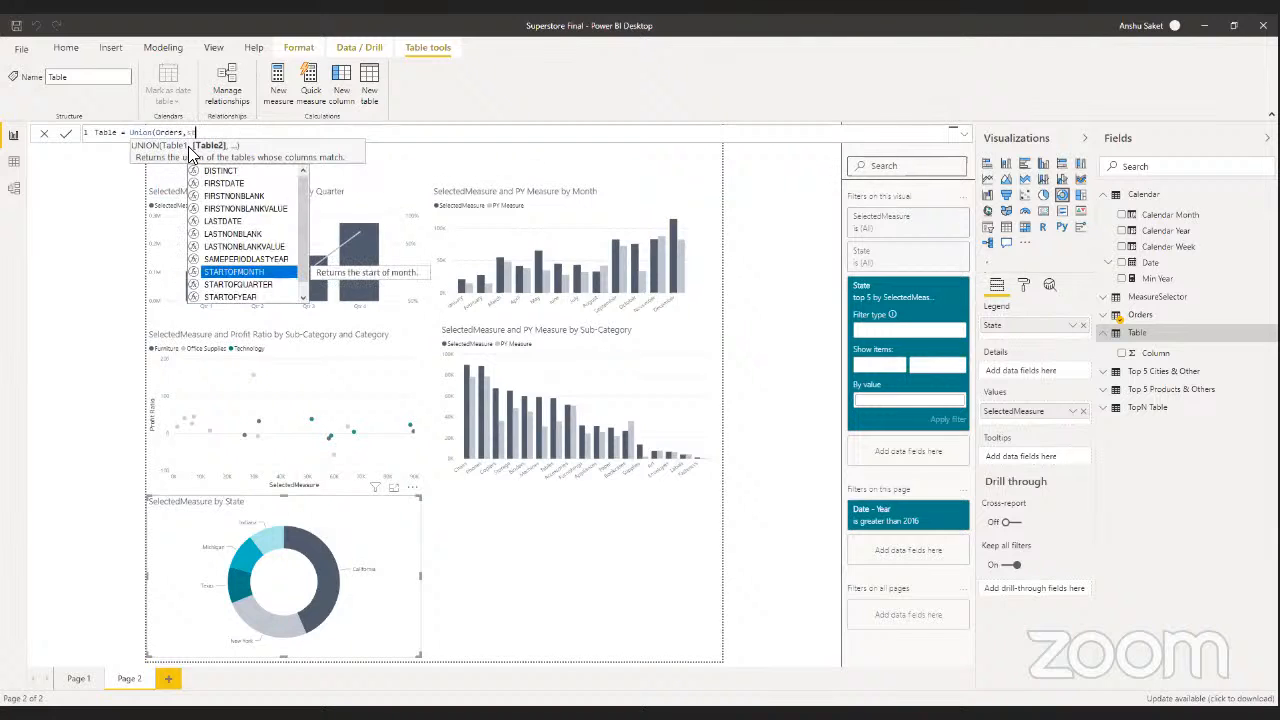
pyautogui.press('BackSpace')
pyautogui.press('BackSpace')
pyautogui.press('BackSpace')
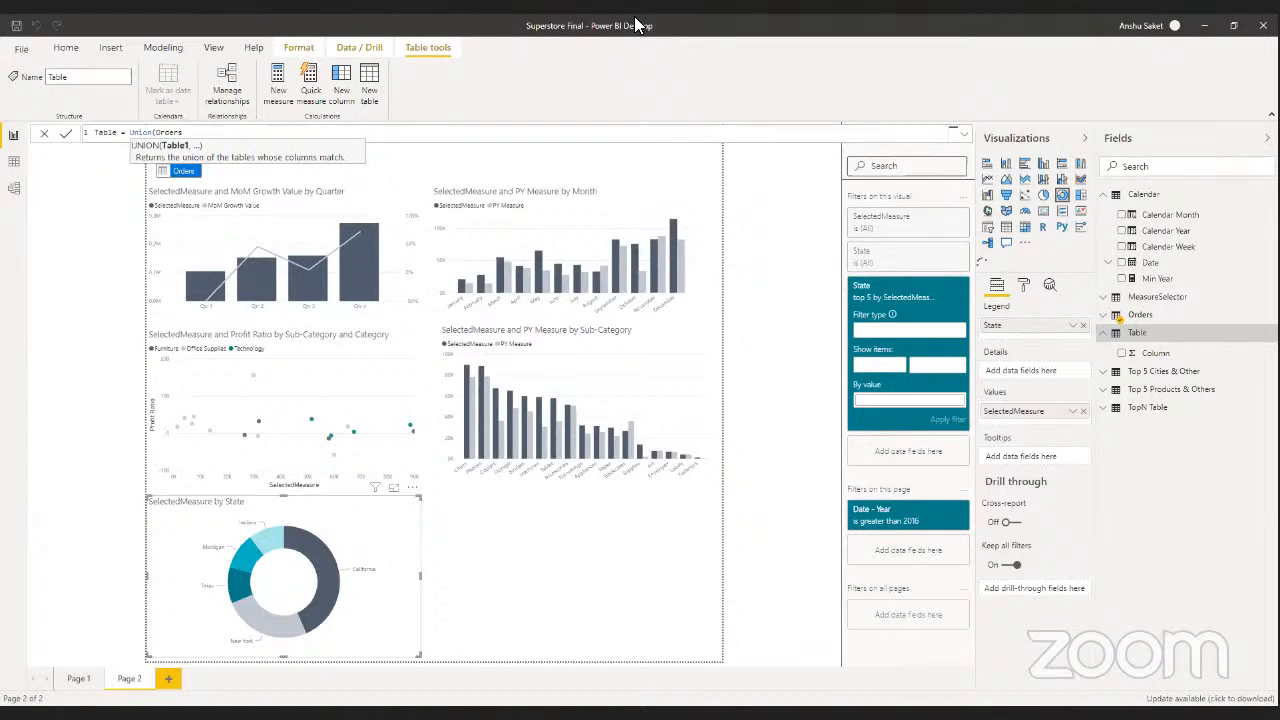
pyautogui.write(')')
pyautogui.press('Return')
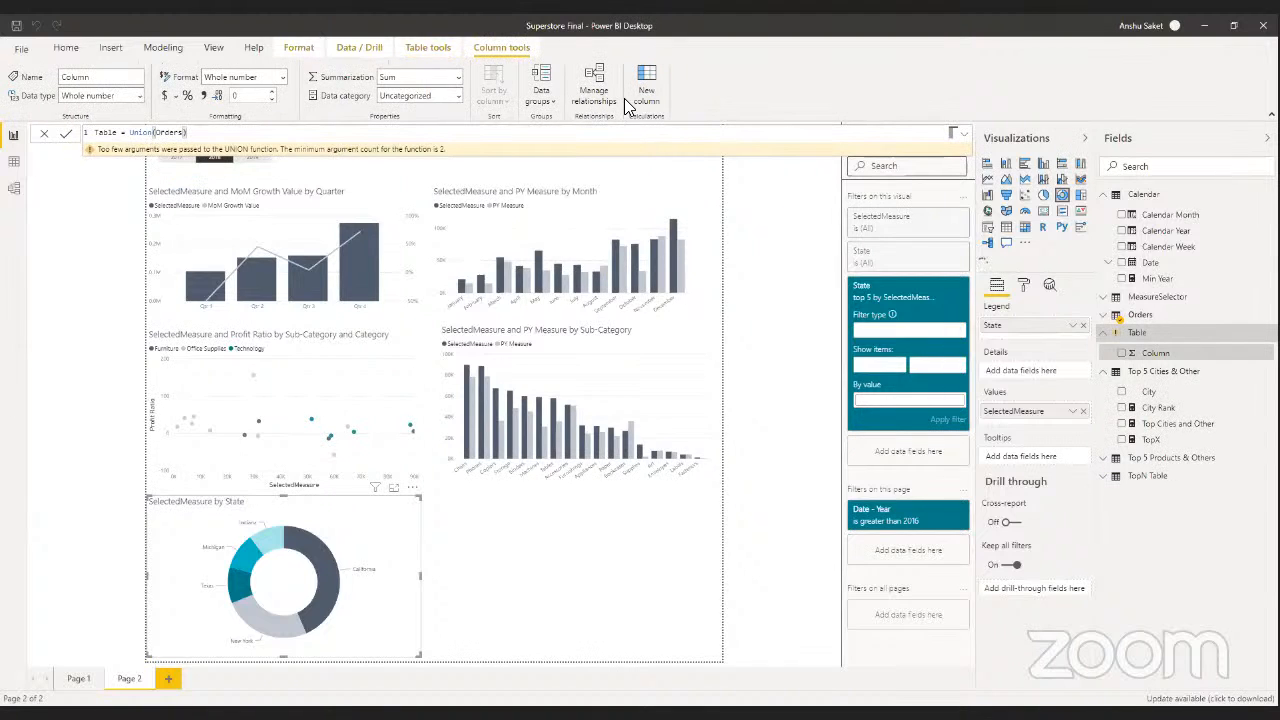
# - Replace the Orders argument in the UNION formula with VALUES(Orders[State])
pyautogui.press('BackSpace')
pyautogui.press('BackSpace')
pyautogui.press('BackSpace')
pyautogui.press('BackSpace')
pyautogui.press('BackSpace')
pyautogui.press('BackSpace')
pyautogui.press('BackSpace')
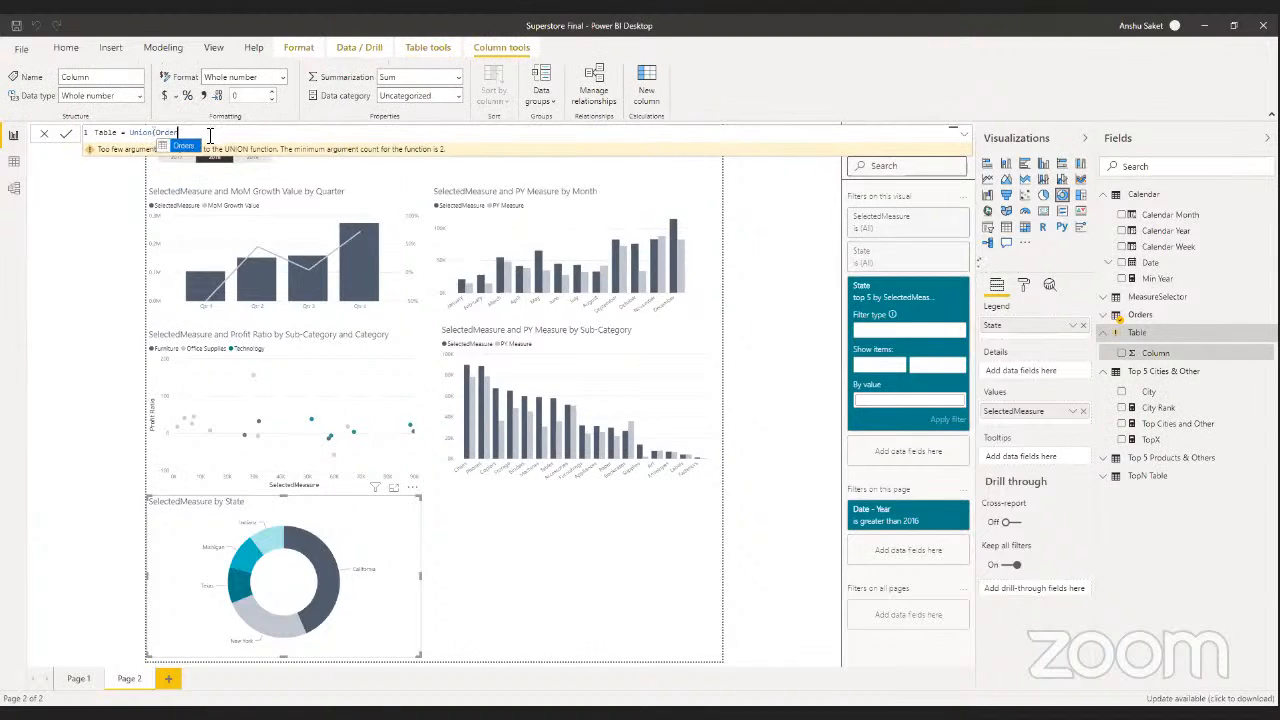
pyautogui.write('values')
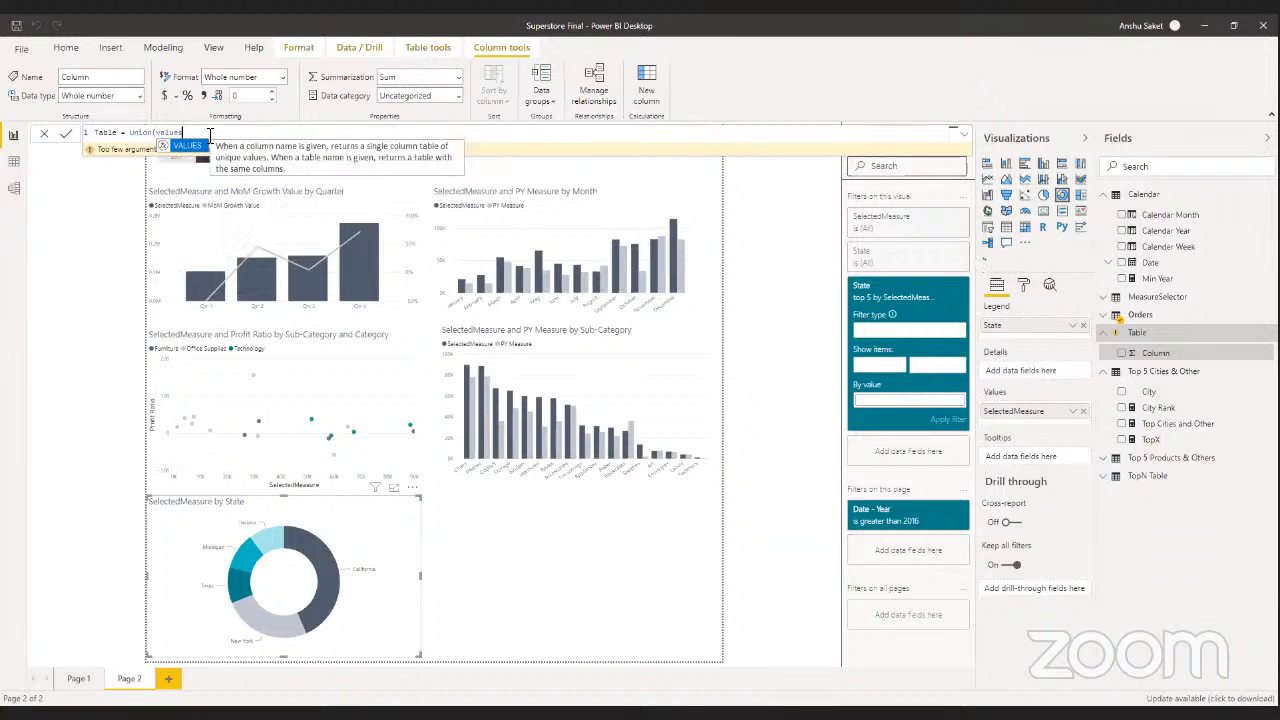
pyautogui.write('(')
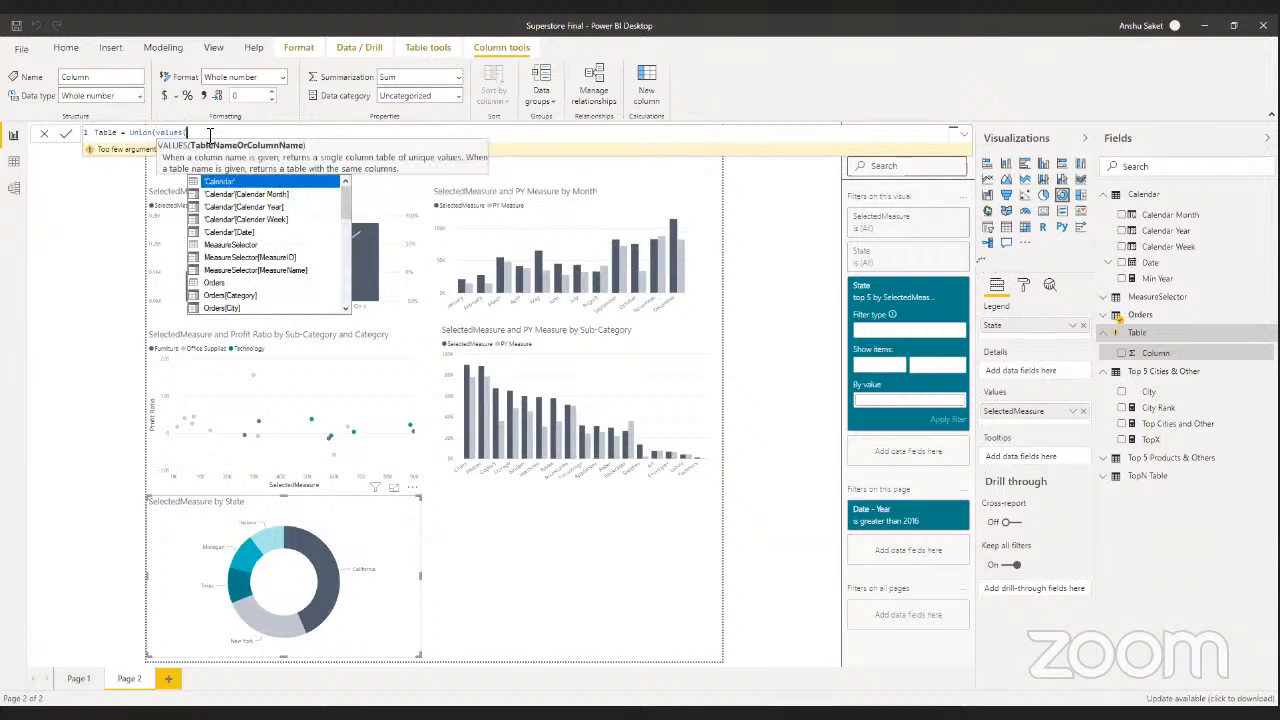
pyautogui.write('orde')
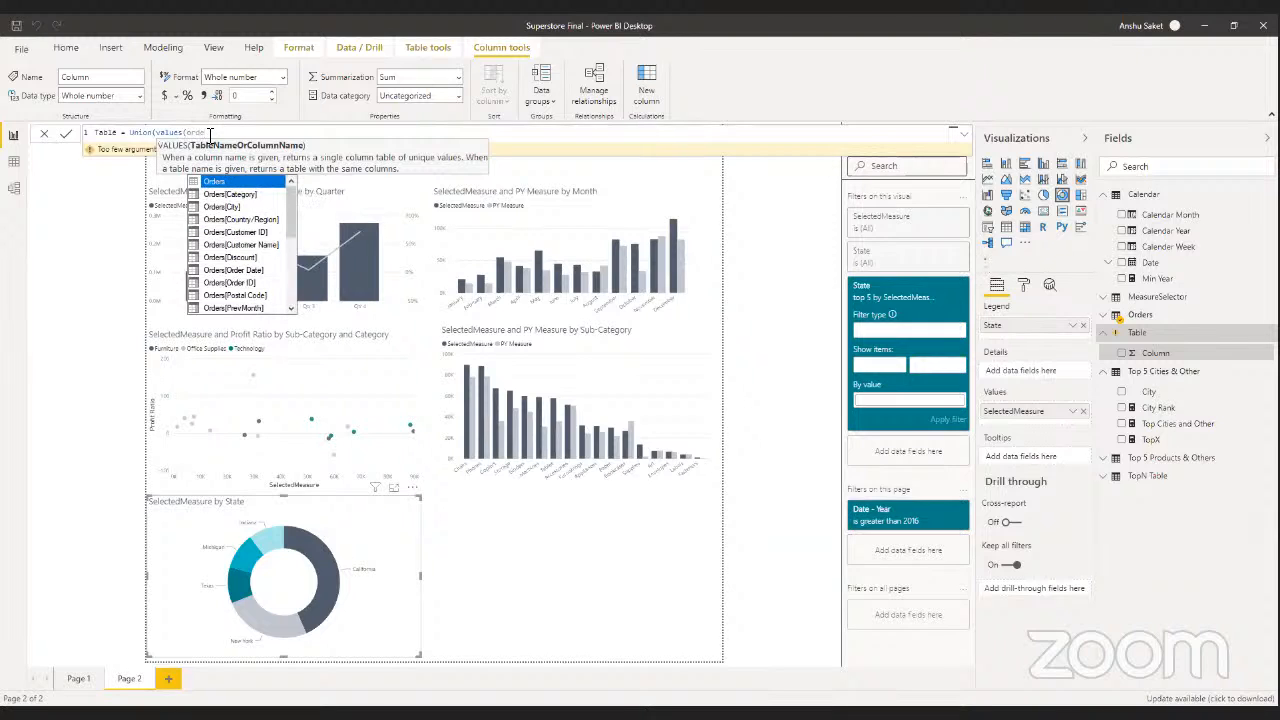
pyautogui.write('rs[s')
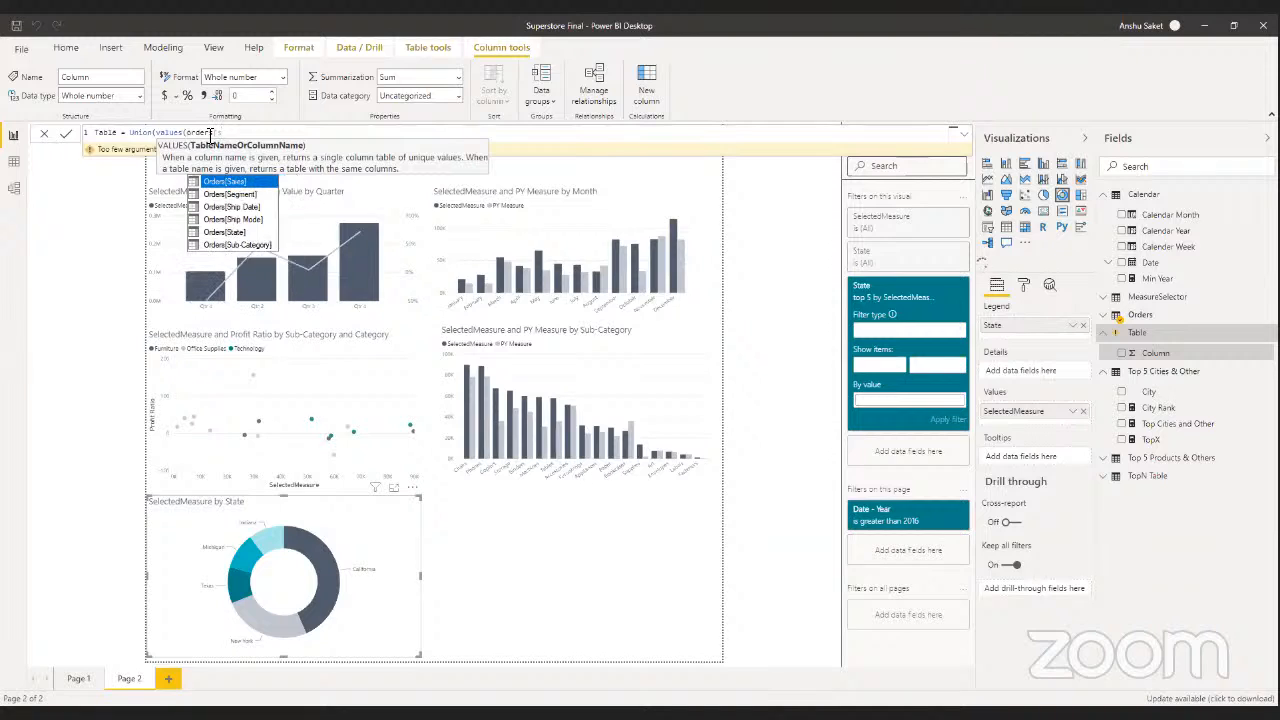
pyautogui.doubleClick(236, 232)
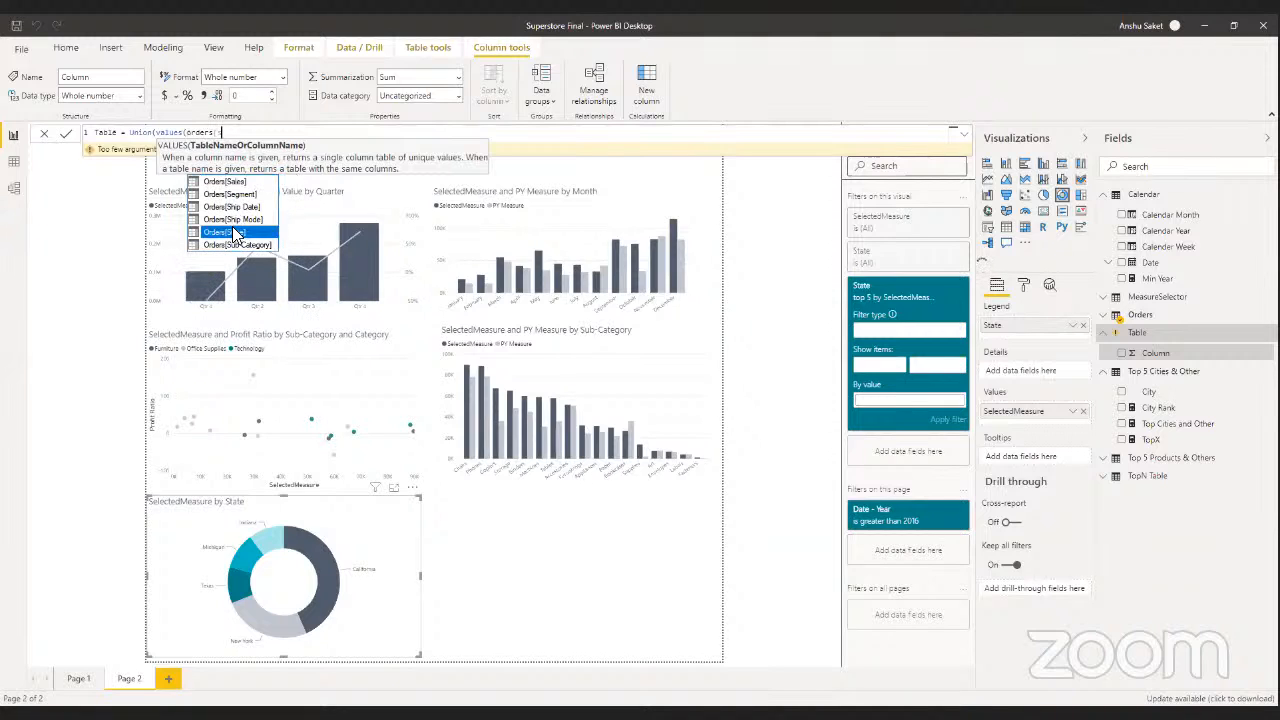
pyautogui.write(')')
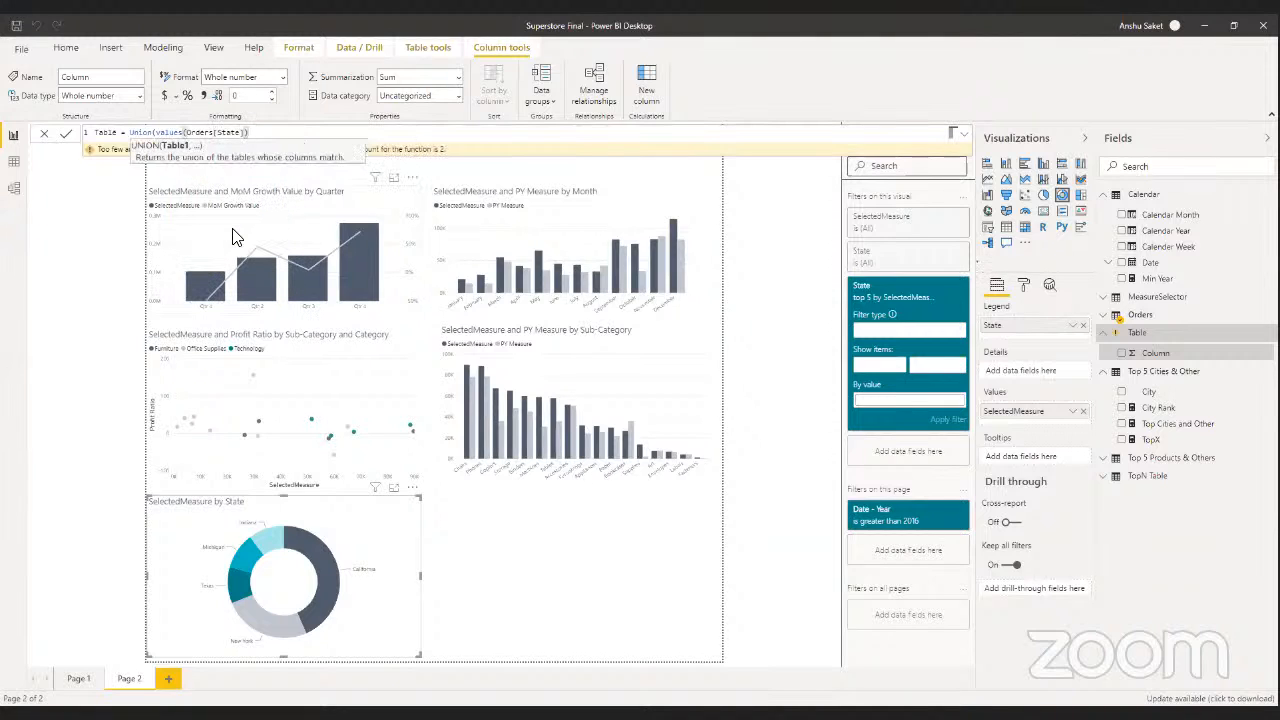
# - Add ROW("State","Others") as the second argument of the UNION formula
pyautogui.write(',')
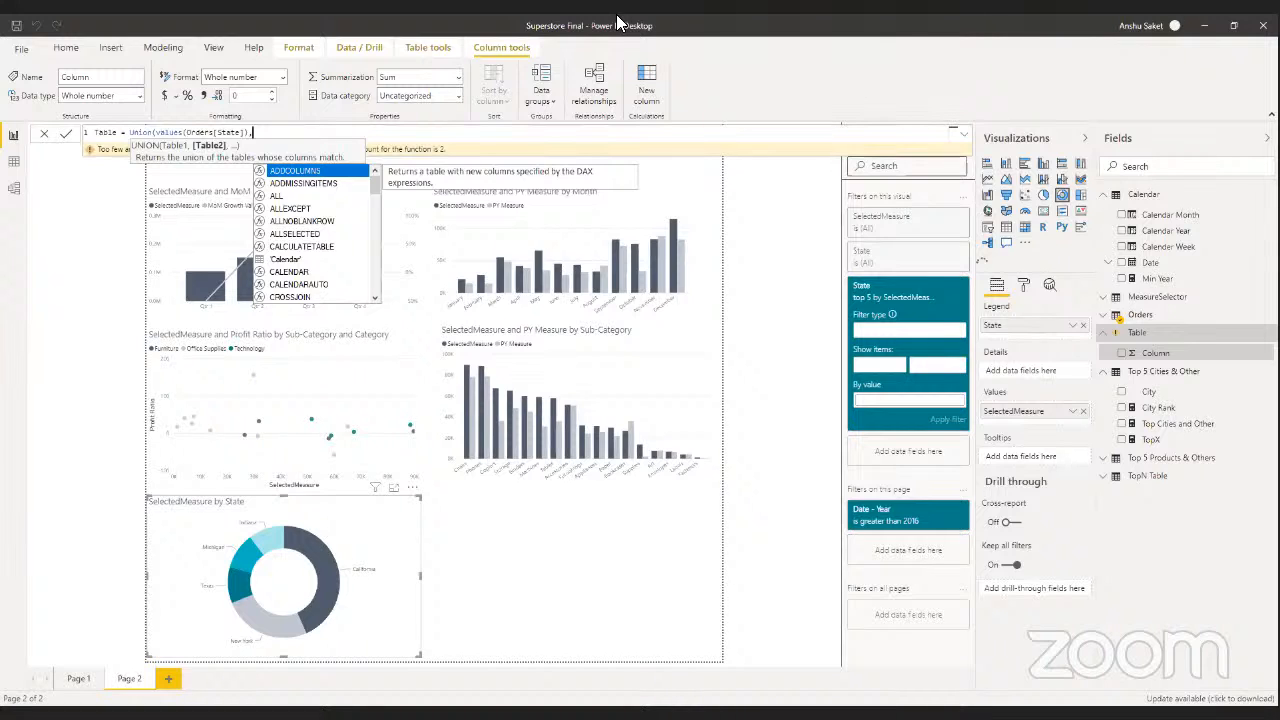
pyautogui.write(')')
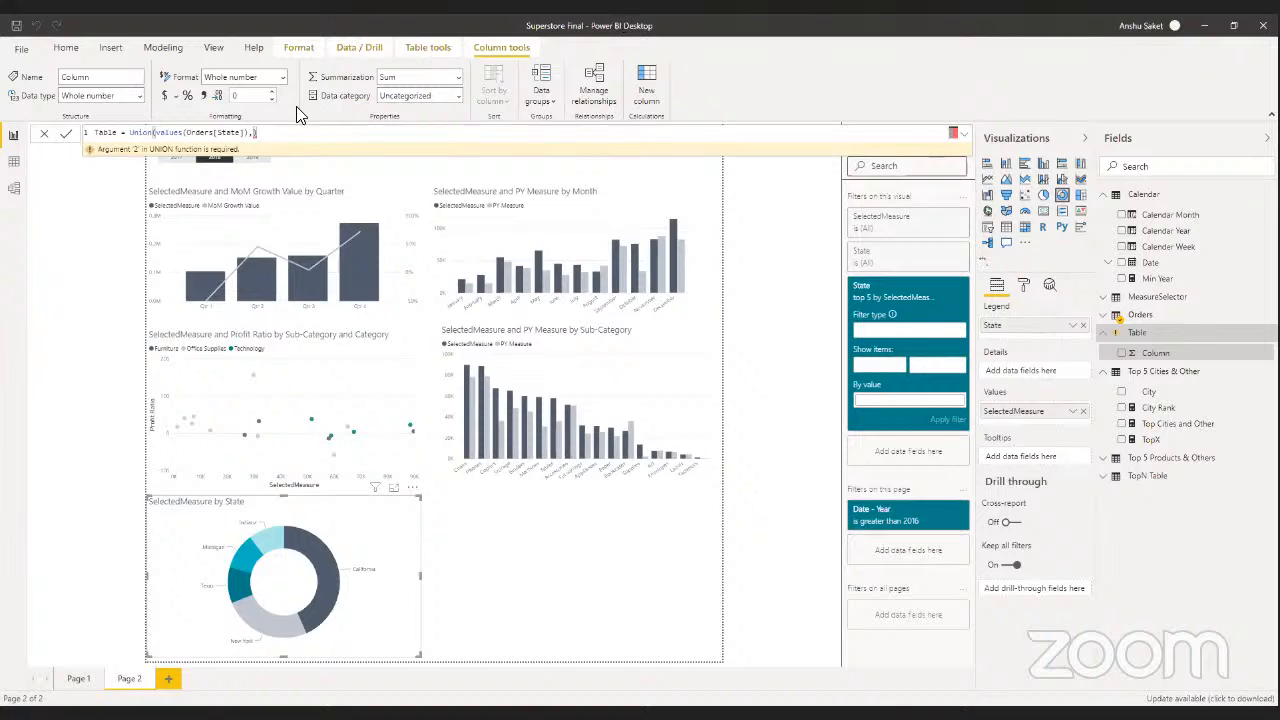
pyautogui.click(254, 134)
pyautogui.press('BackSpace')
pyautogui.write(',')
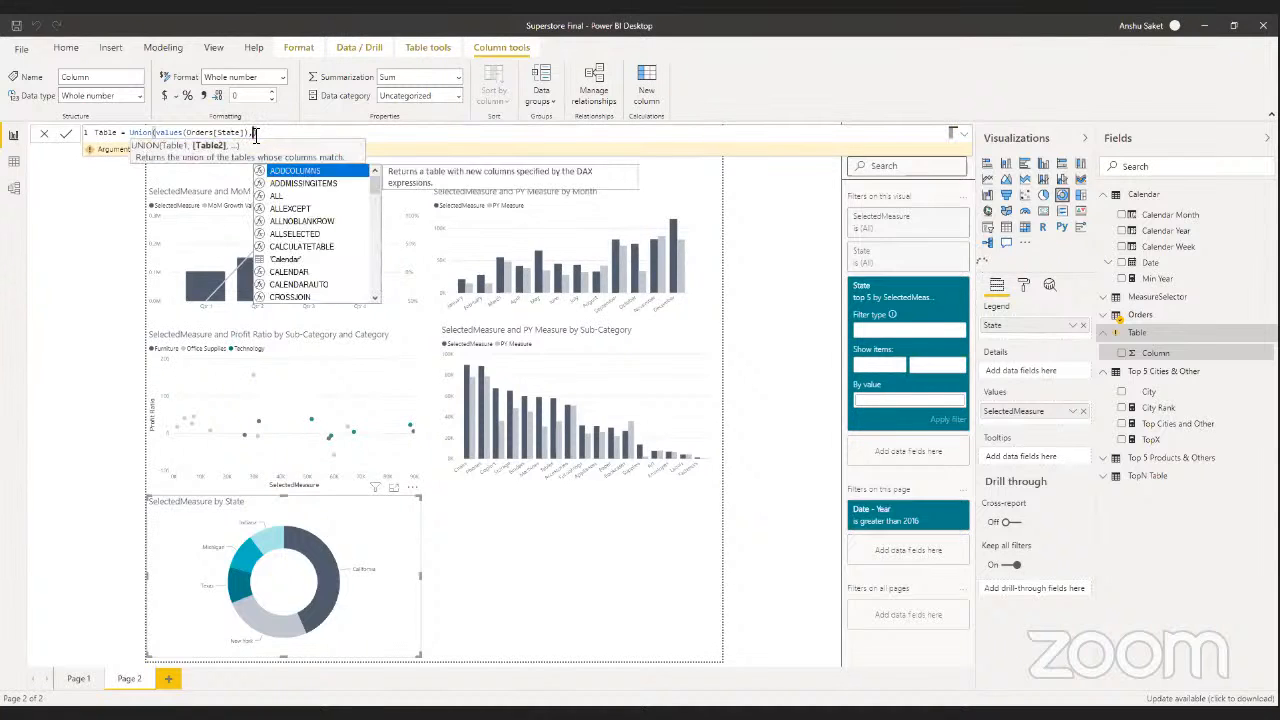
pyautogui.write('Row')
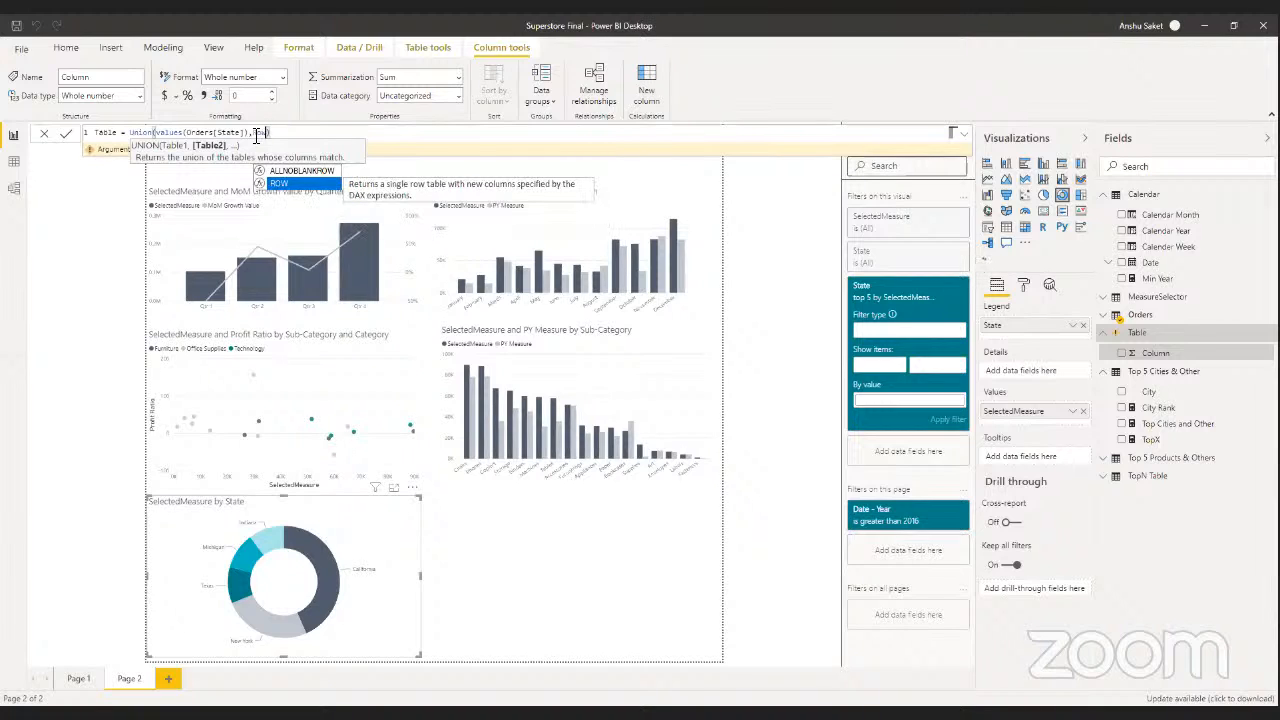
pyautogui.write('("')
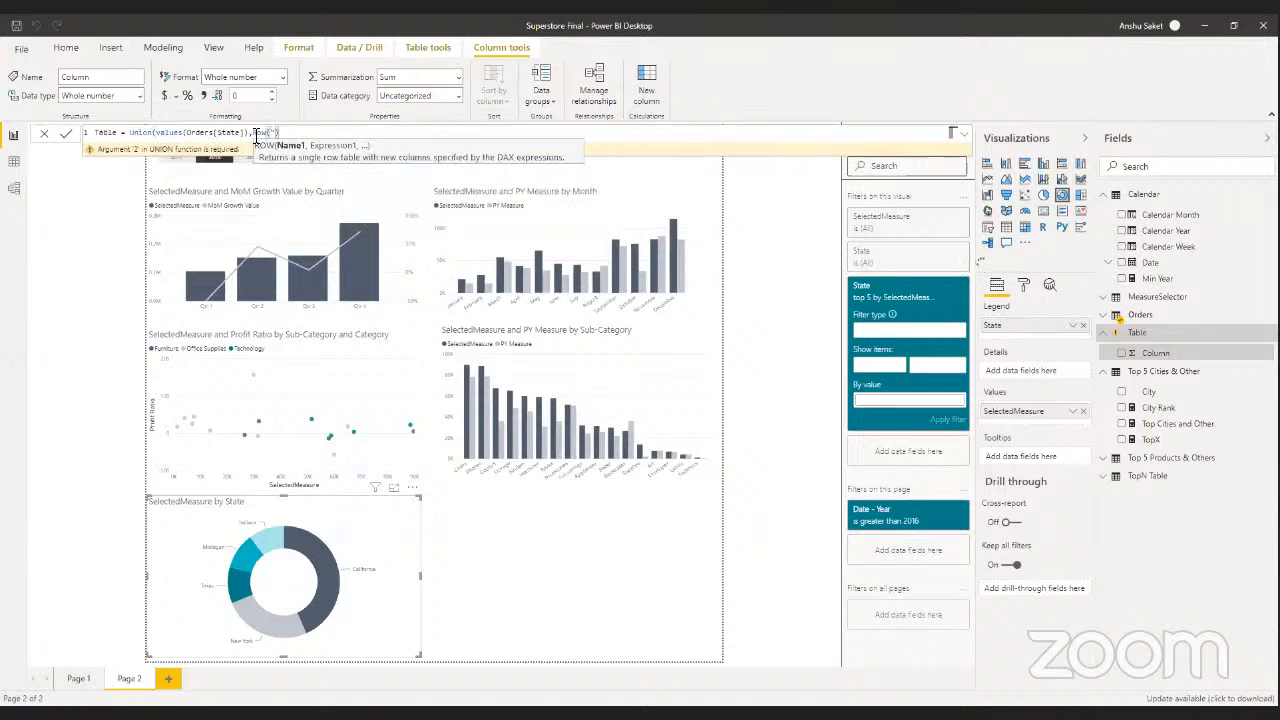
pyautogui.write('State')
pyautogui.write('"')
pyautogui.write(', ')
pyautogui.write('Others')
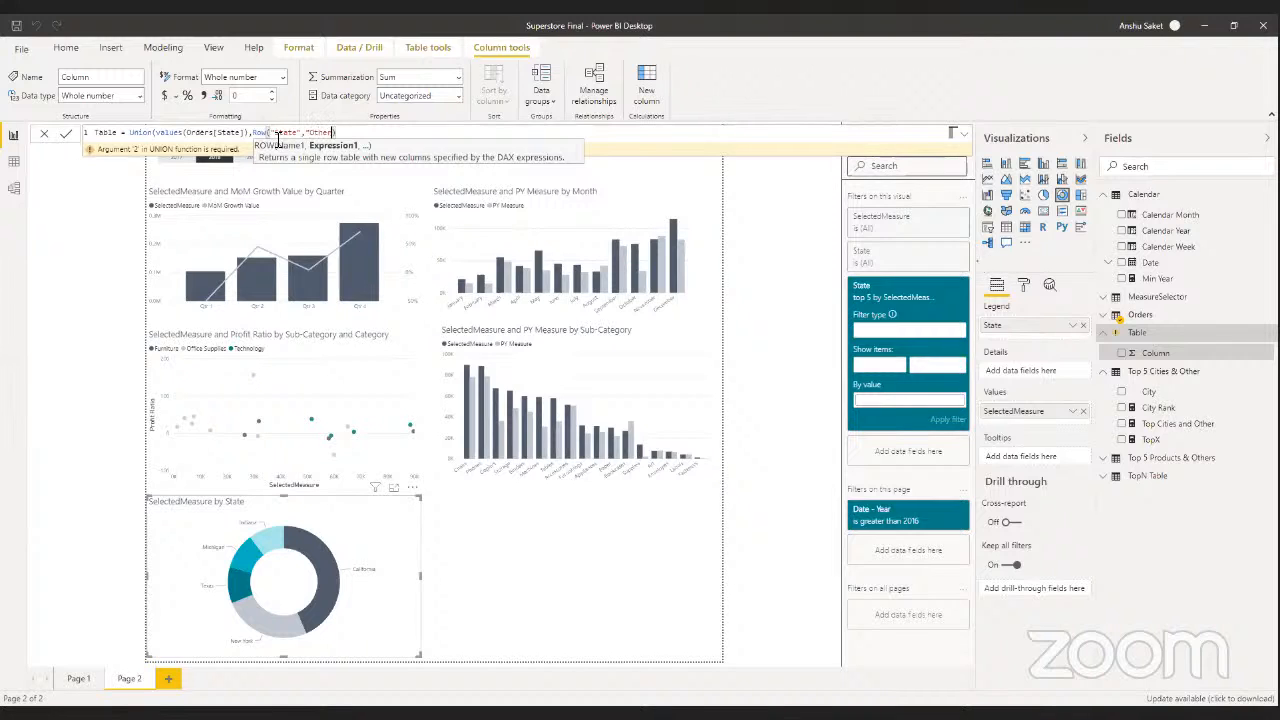
pyautogui.write('"')
# - Rename the calculated table to Top 5 States in its formula and commit it
pyautogui.doubleClick(97, 132)
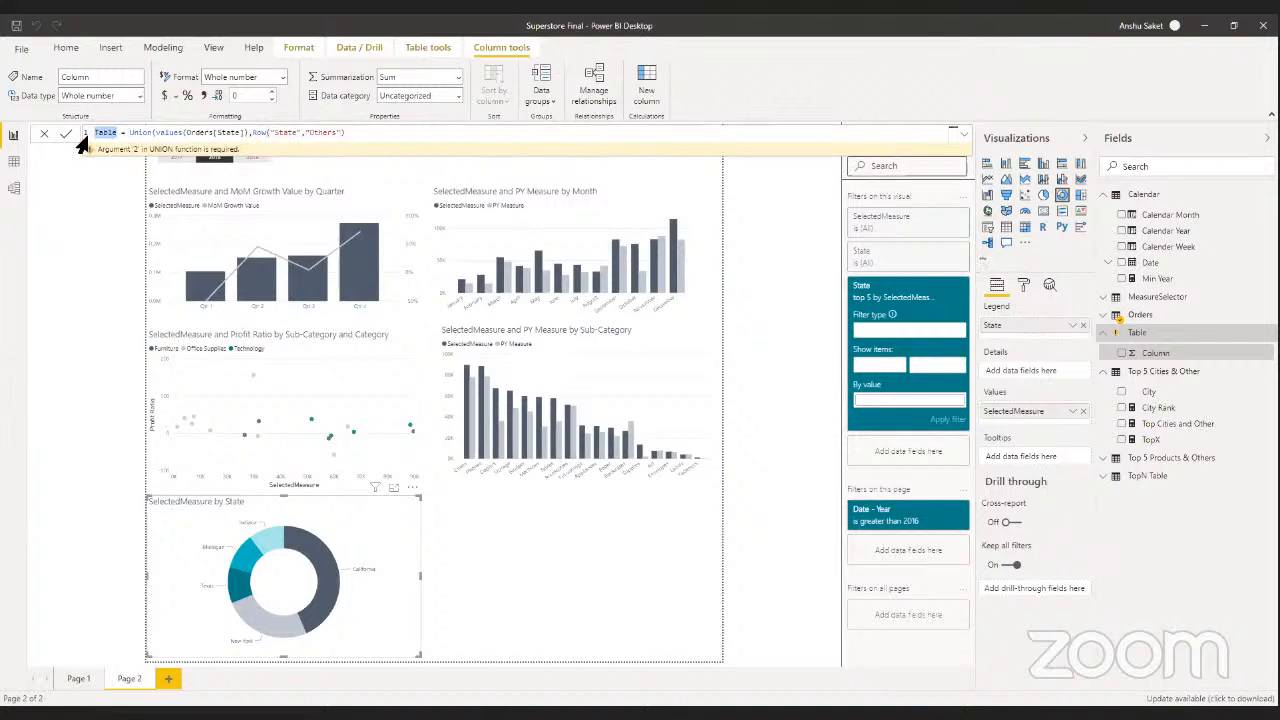
pyautogui.write('T')
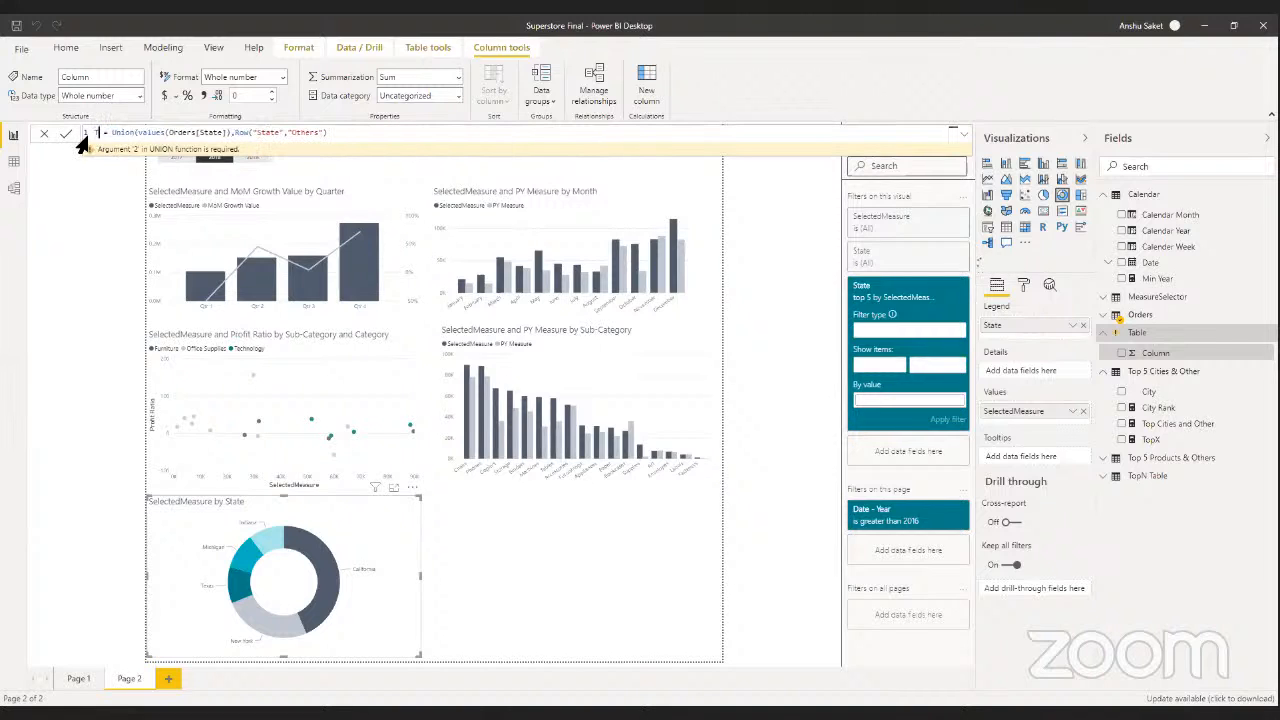
pyautogui.write('op')
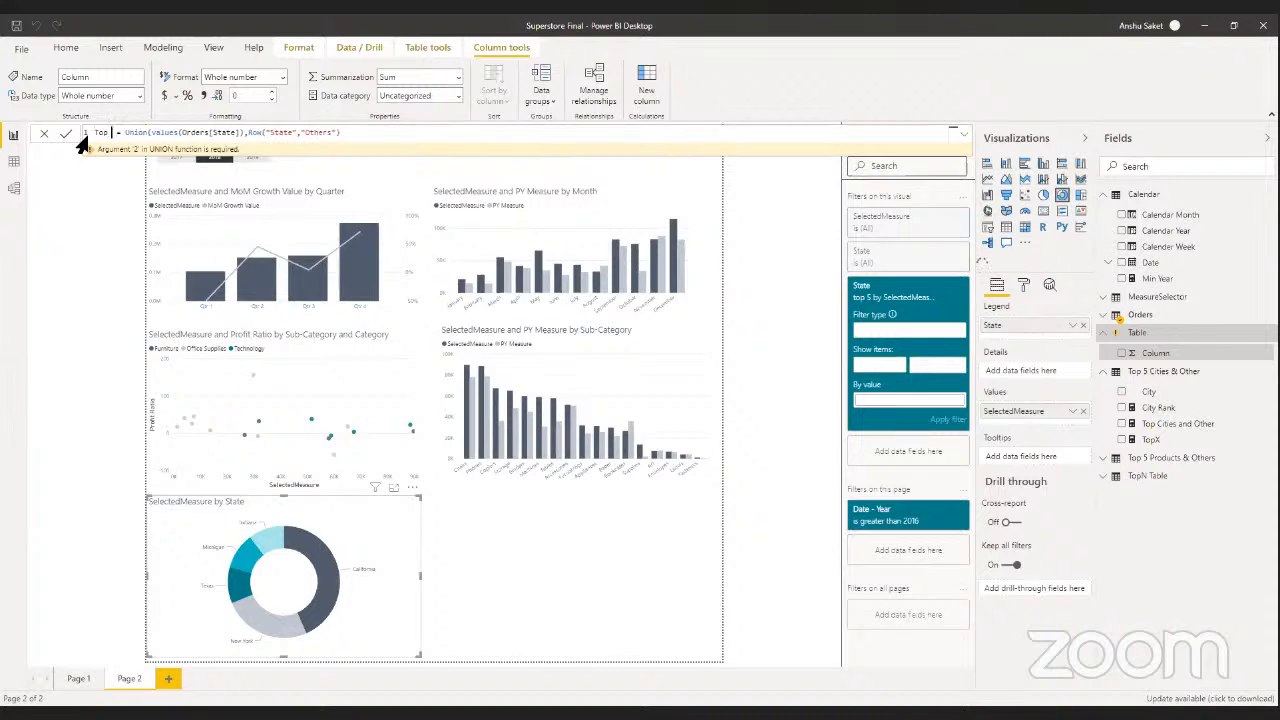
pyautogui.write(' 5 Sta')
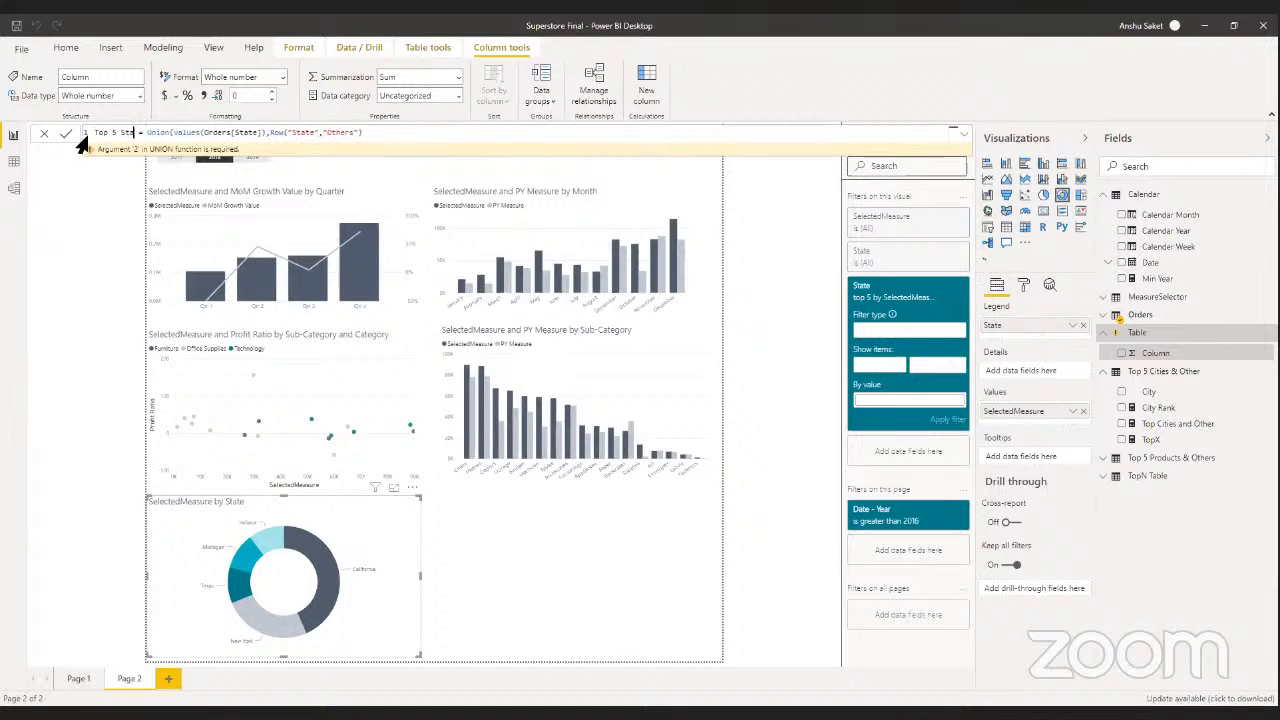
pyautogui.write('tes')
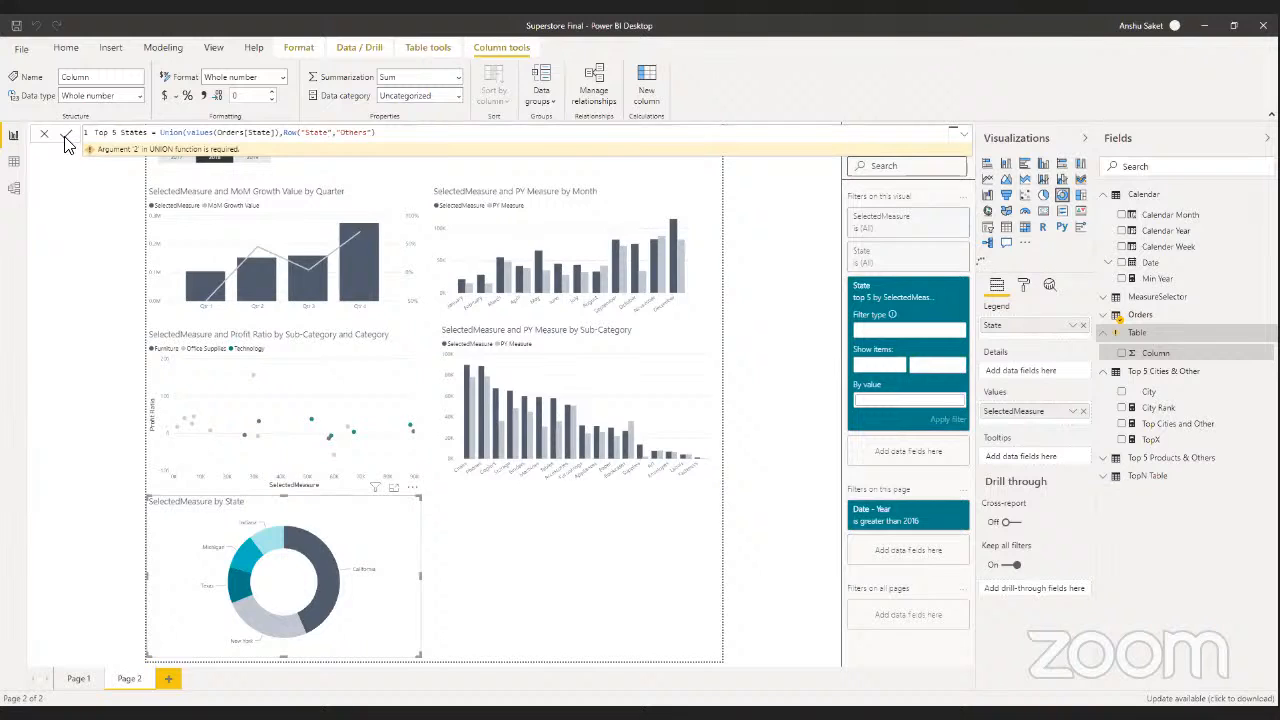
pyautogui.click(65, 134)
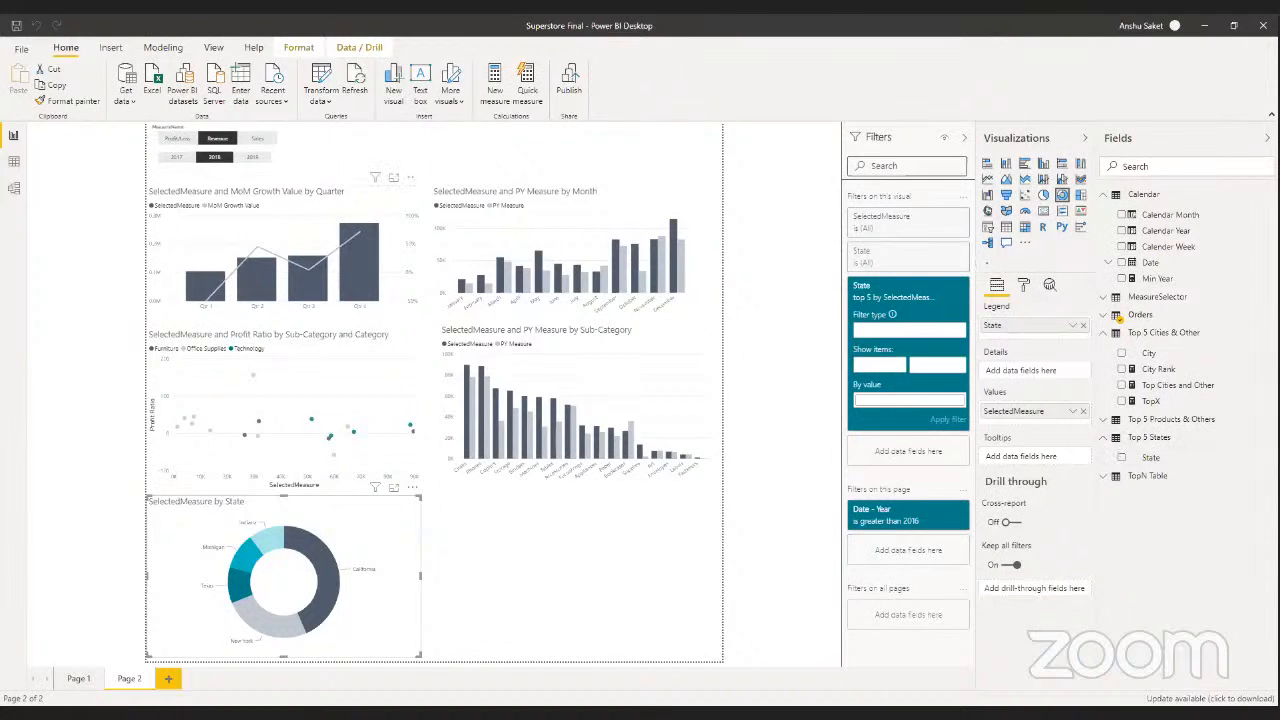
# - Show the Top 5 States table in the data view and examine its rows through to the last one
pyautogui.click(14, 161)
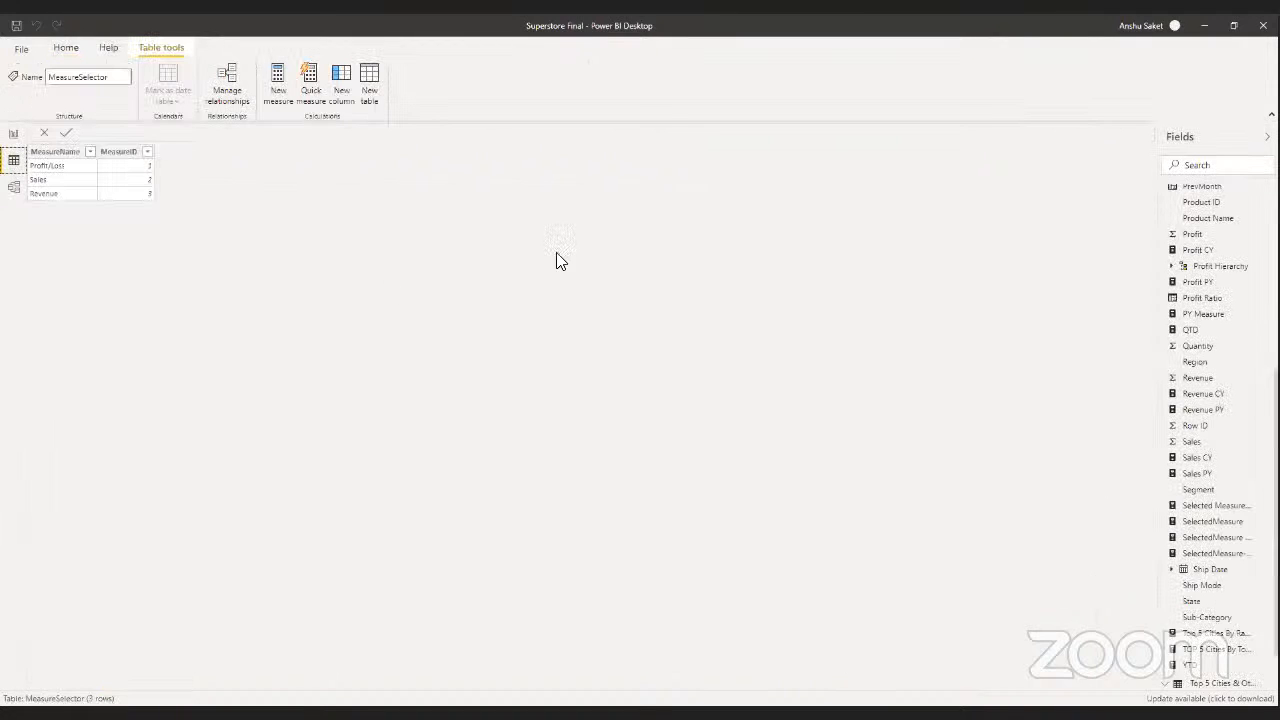
pyautogui.scroll(5, 1220, 286)
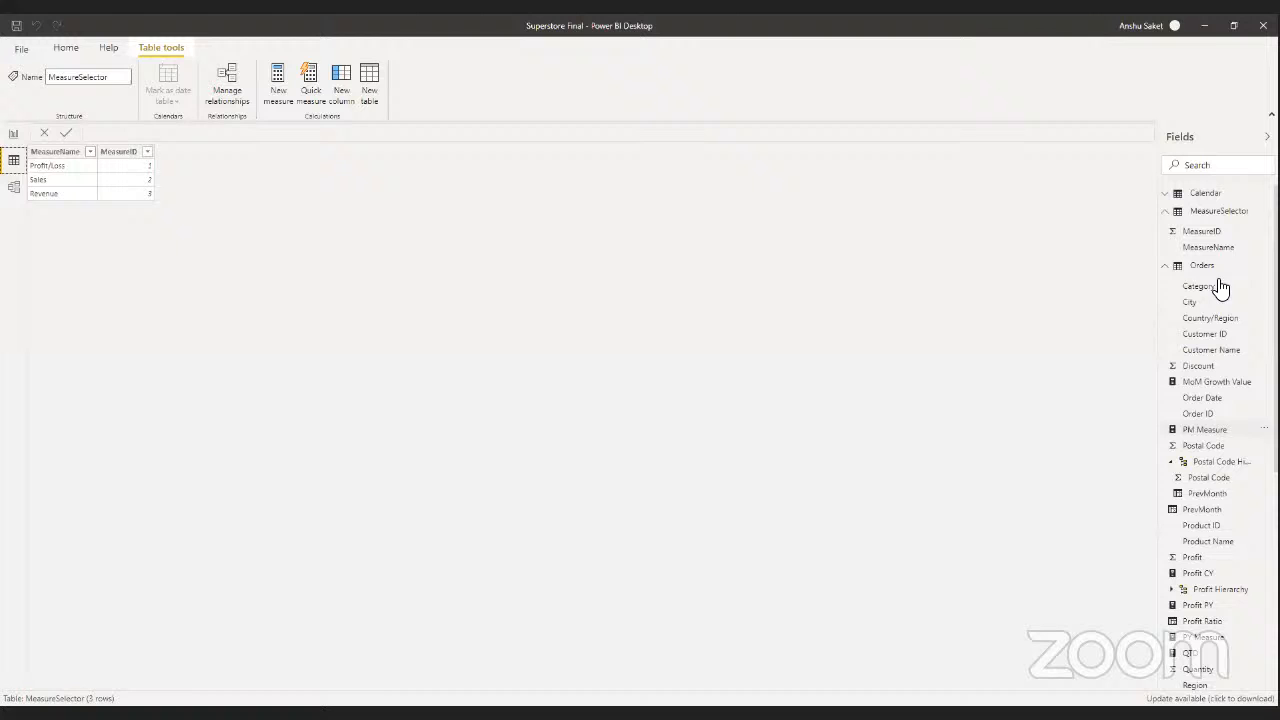
pyautogui.click(1166, 268)
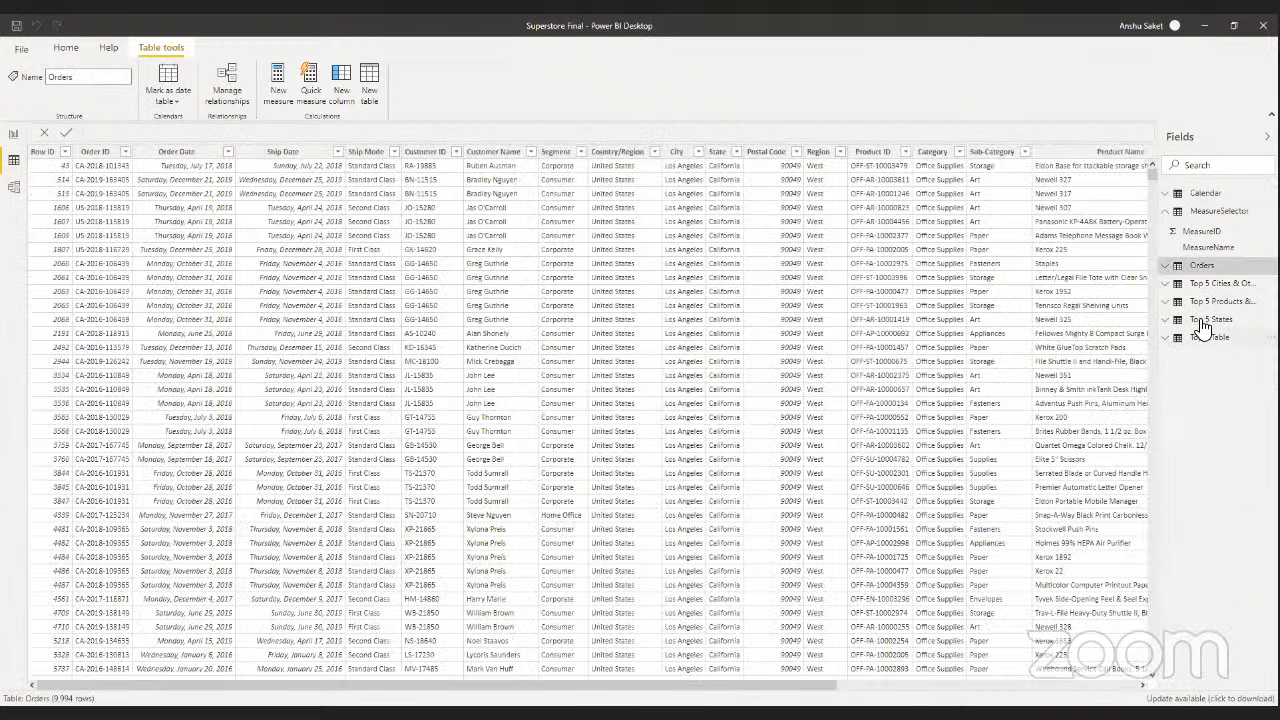
pyautogui.click(1202, 322)
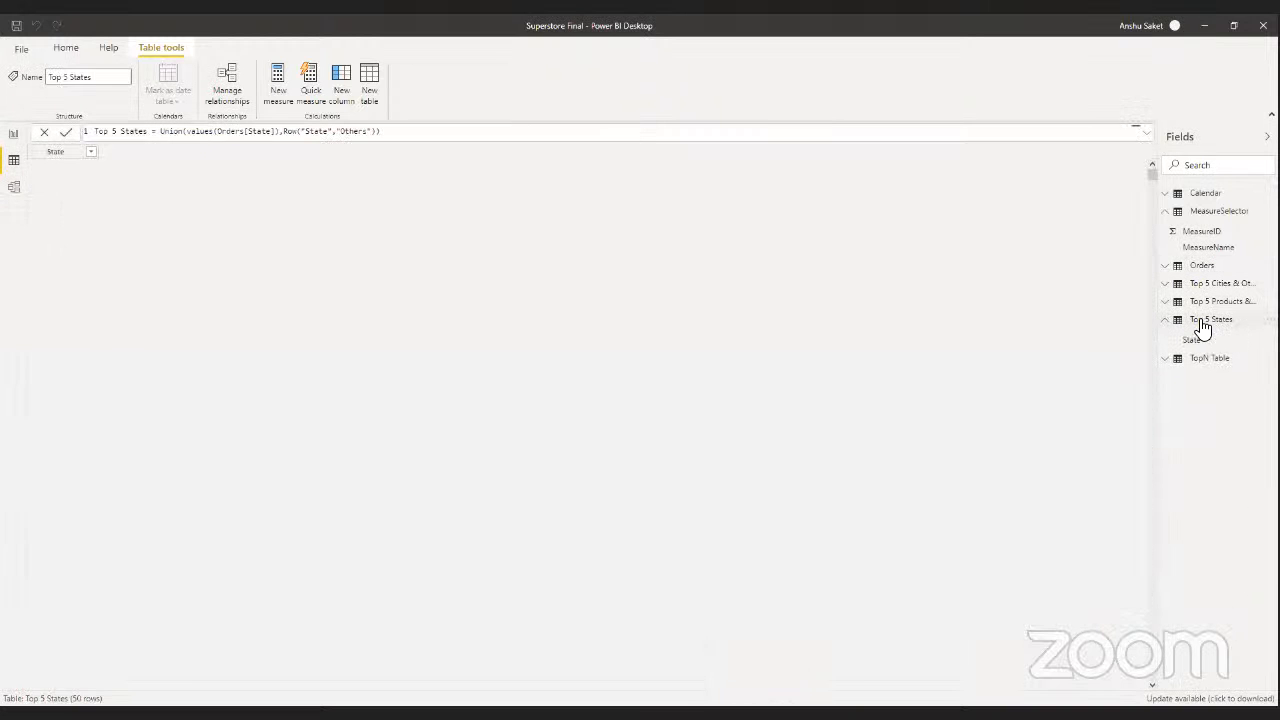
pyautogui.click(1200, 324)
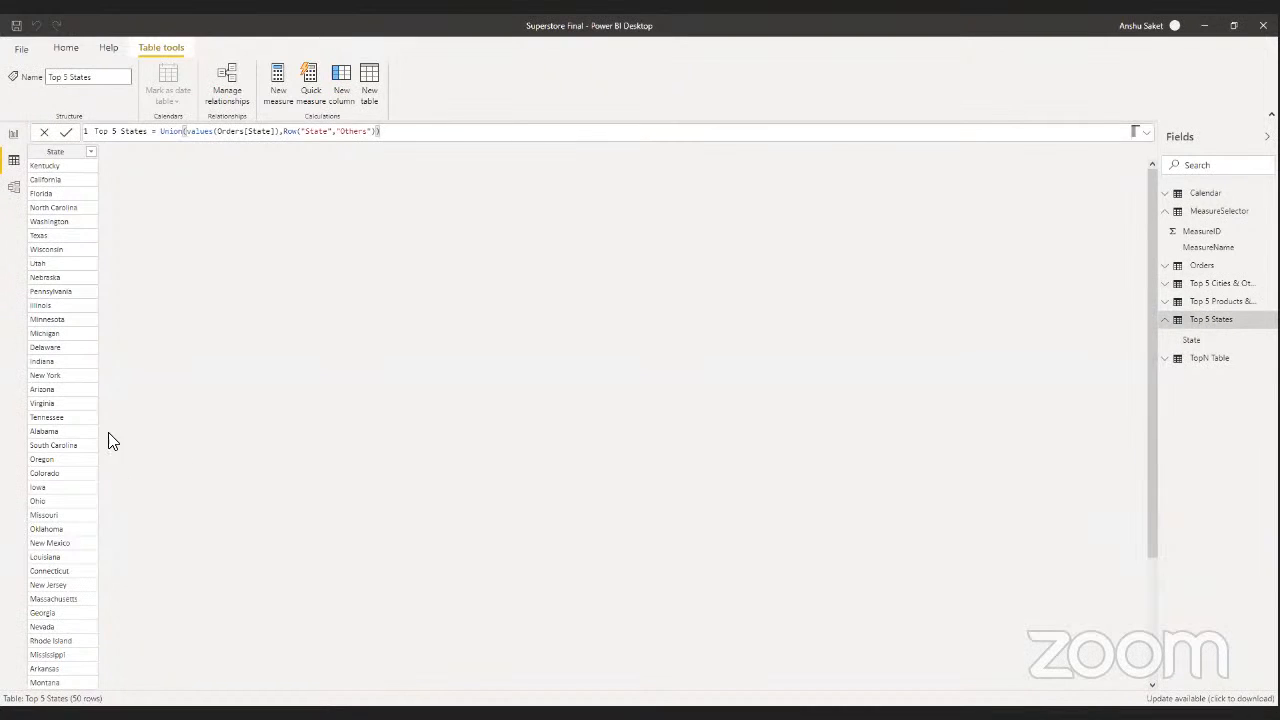
pyautogui.scroll(-4, 53, 558)
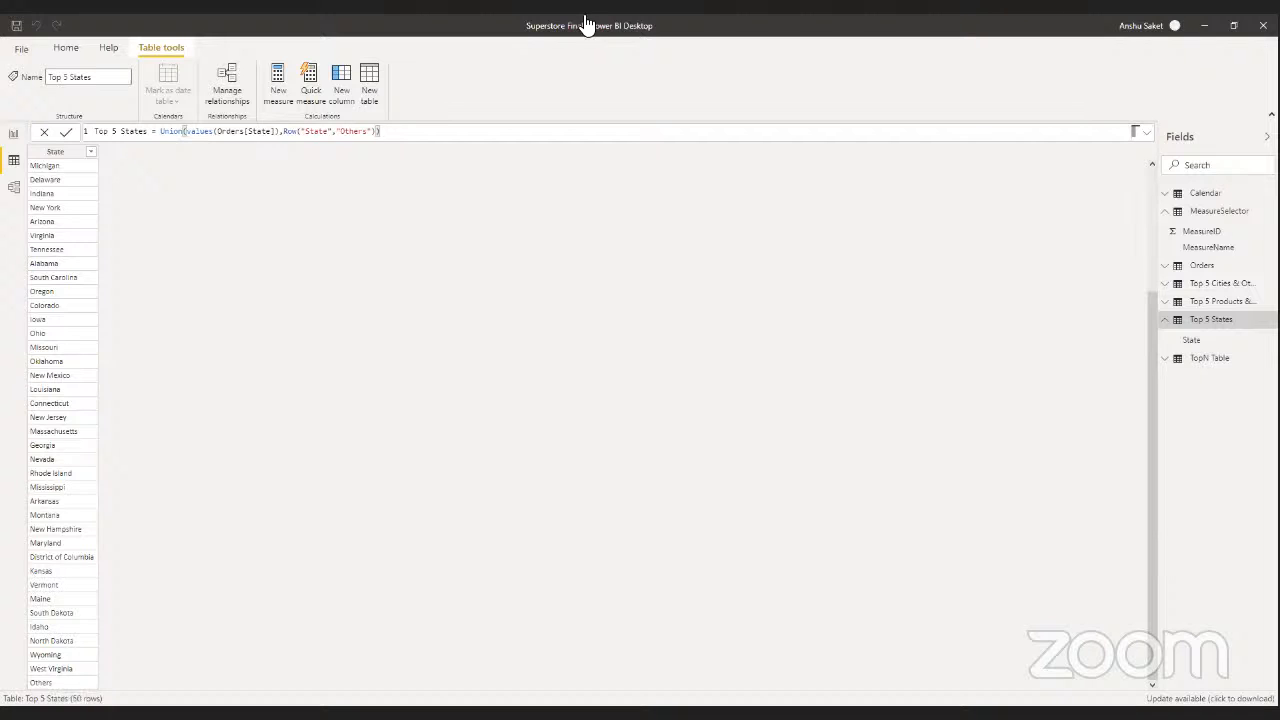
# - Create a measure in the Top 5 States table defined as Top State = 5
pyautogui.click(1262, 341)
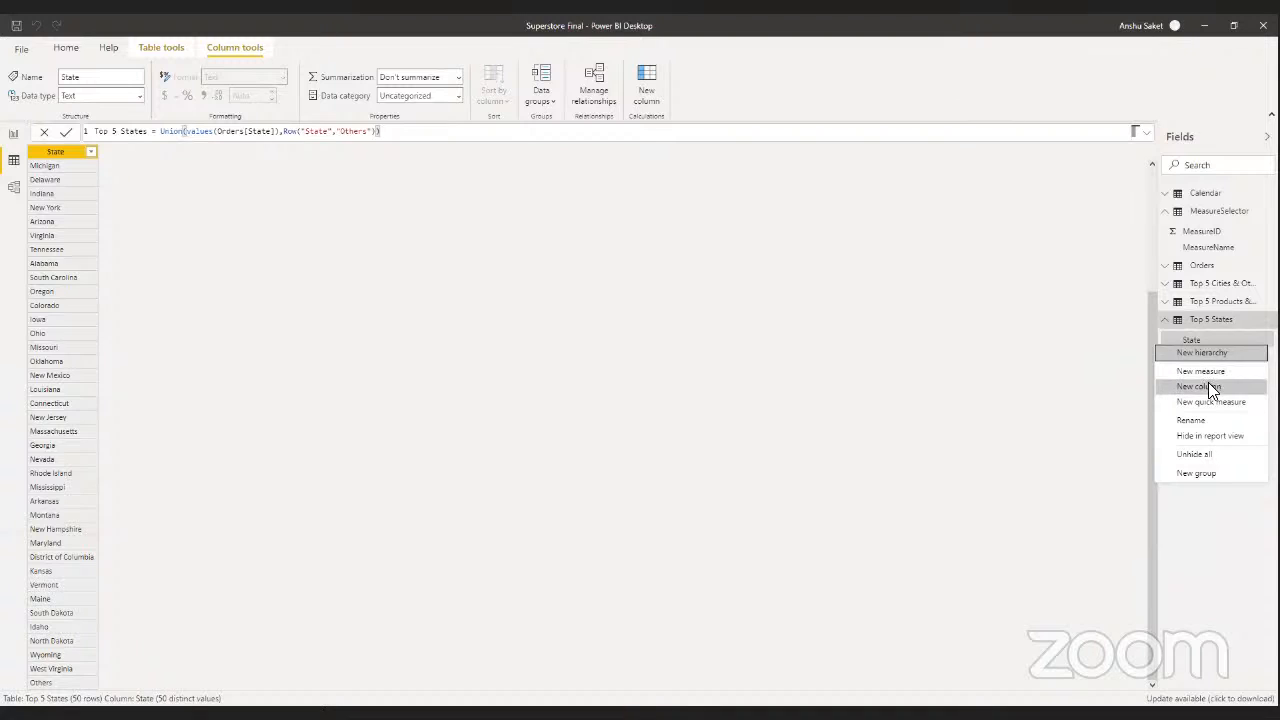
pyautogui.click(1207, 374)
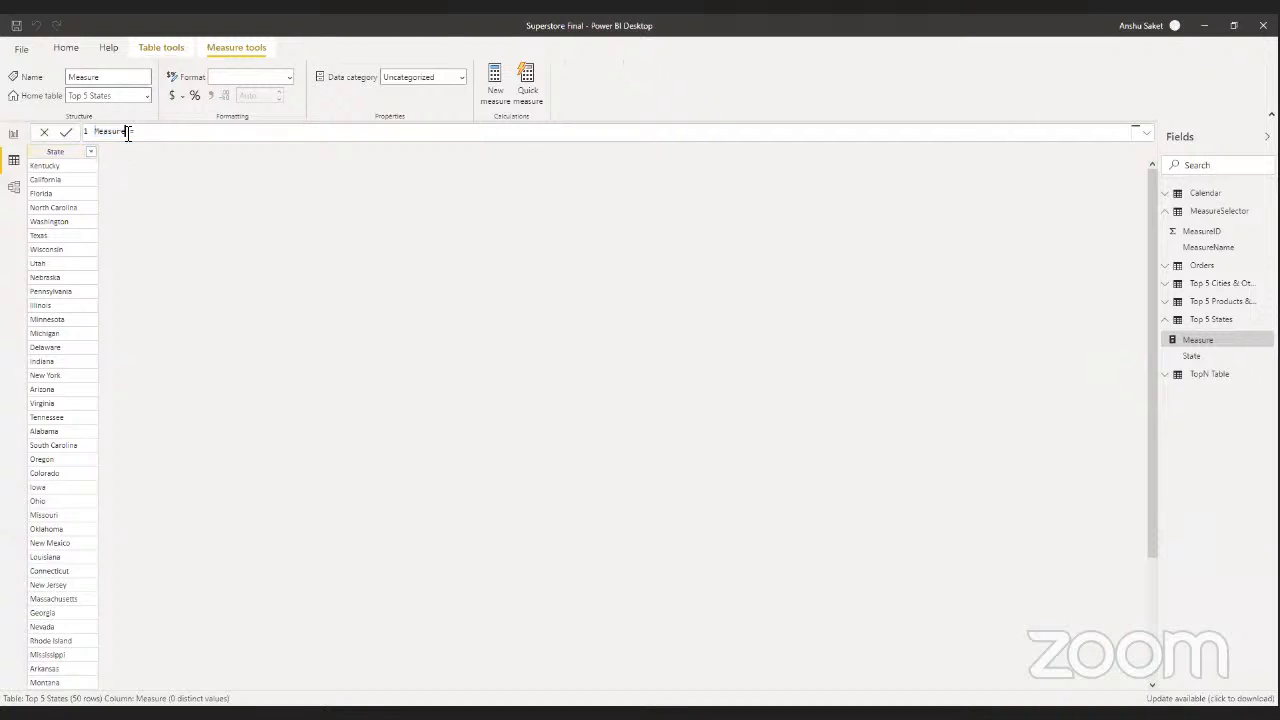
pyautogui.write('Top State = 5')
pyautogui.click(66, 132)
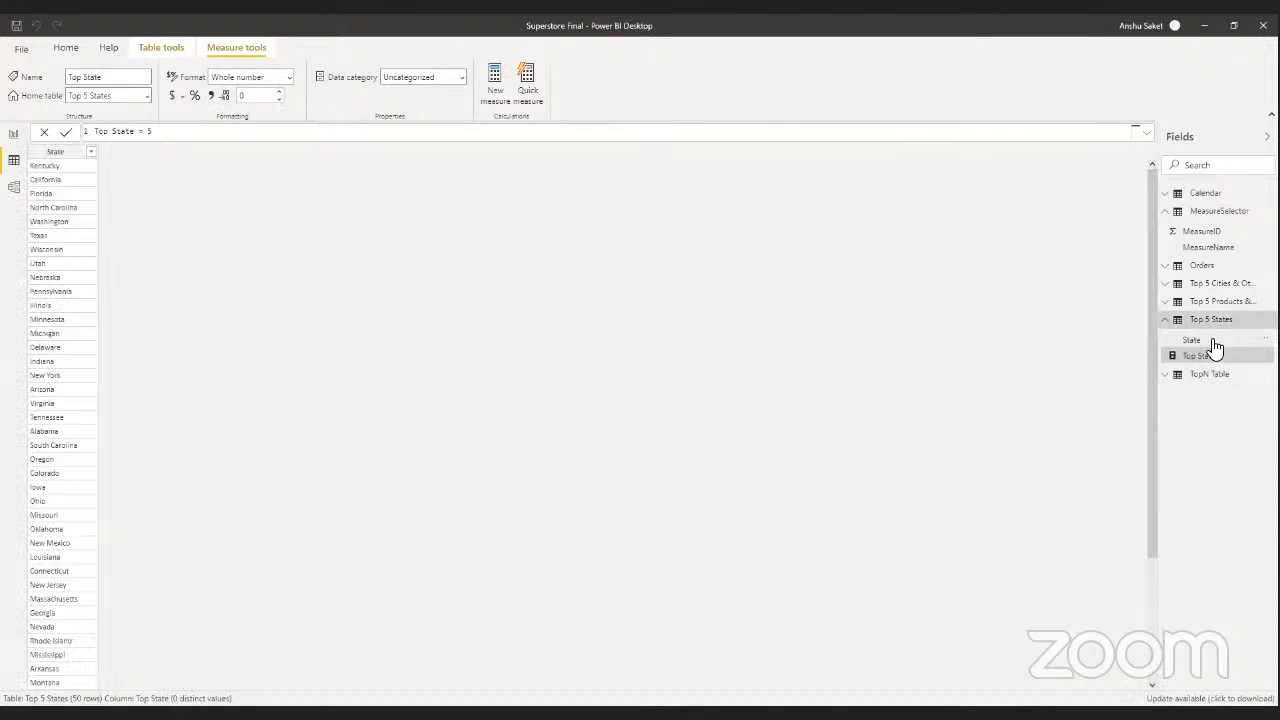
pyautogui.click(1214, 346)
pyautogui.click(1212, 358)
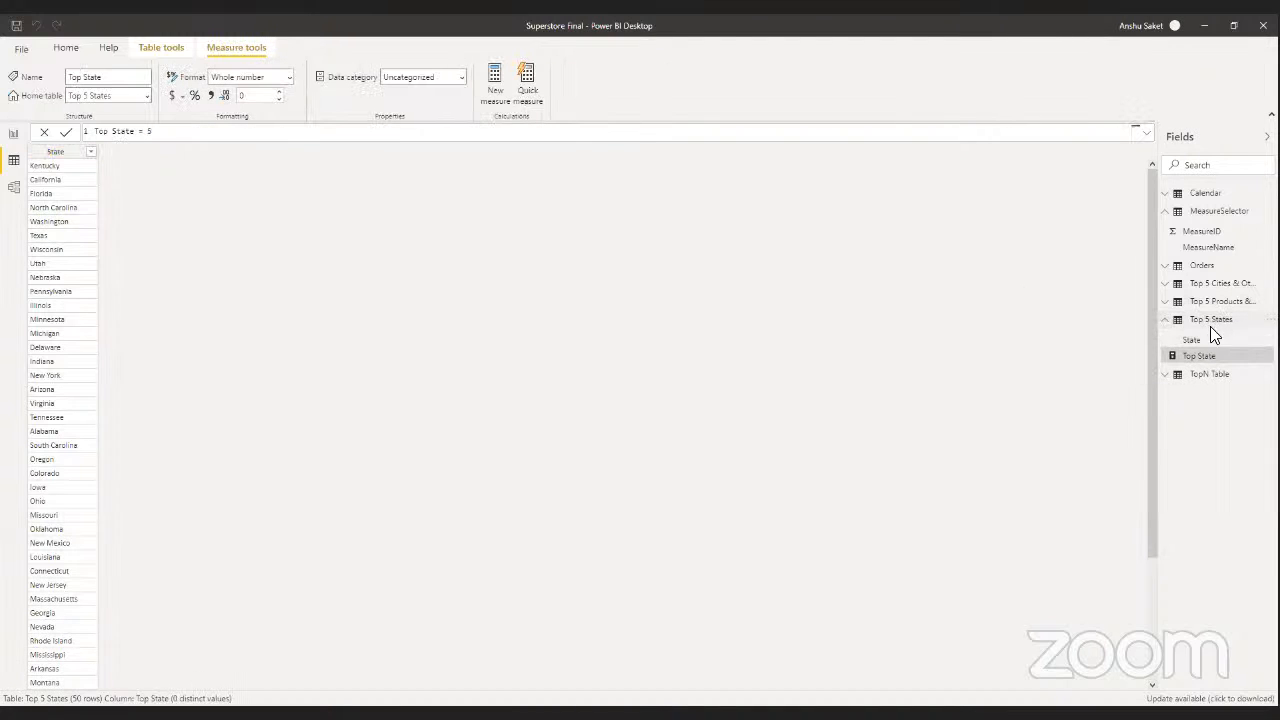
pyautogui.click(1211, 324)
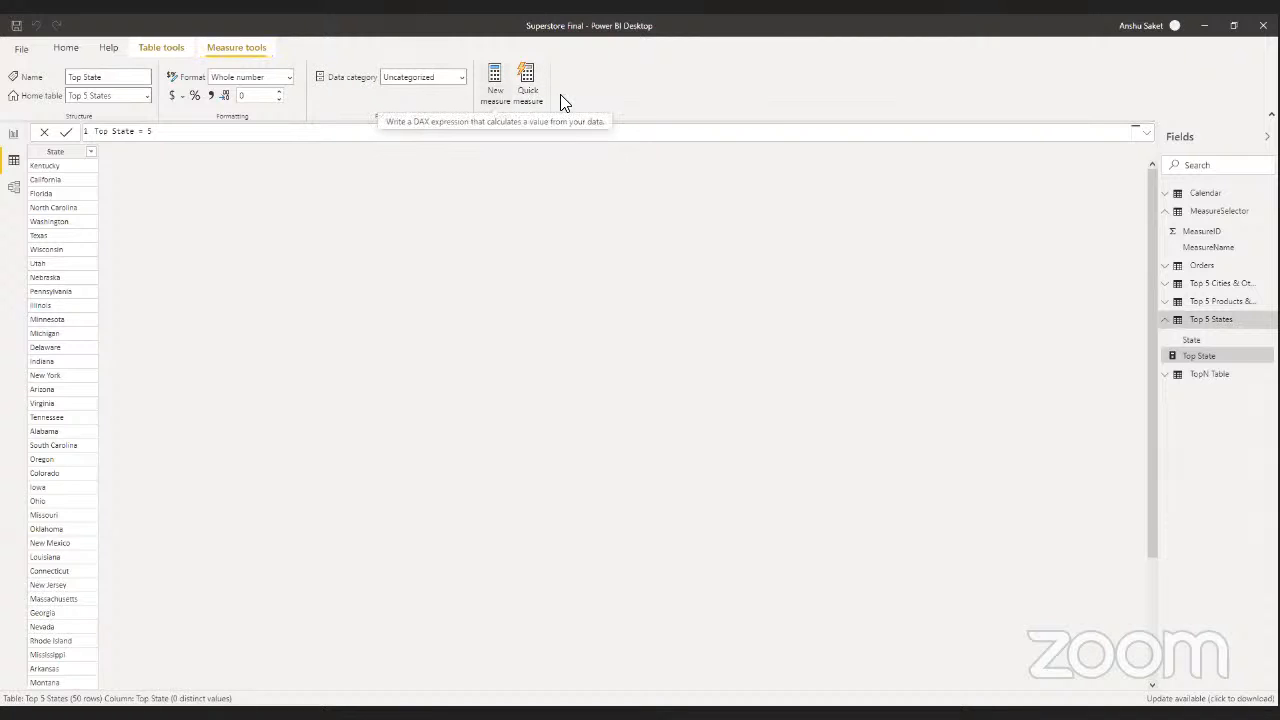
pyautogui.click(498, 98)
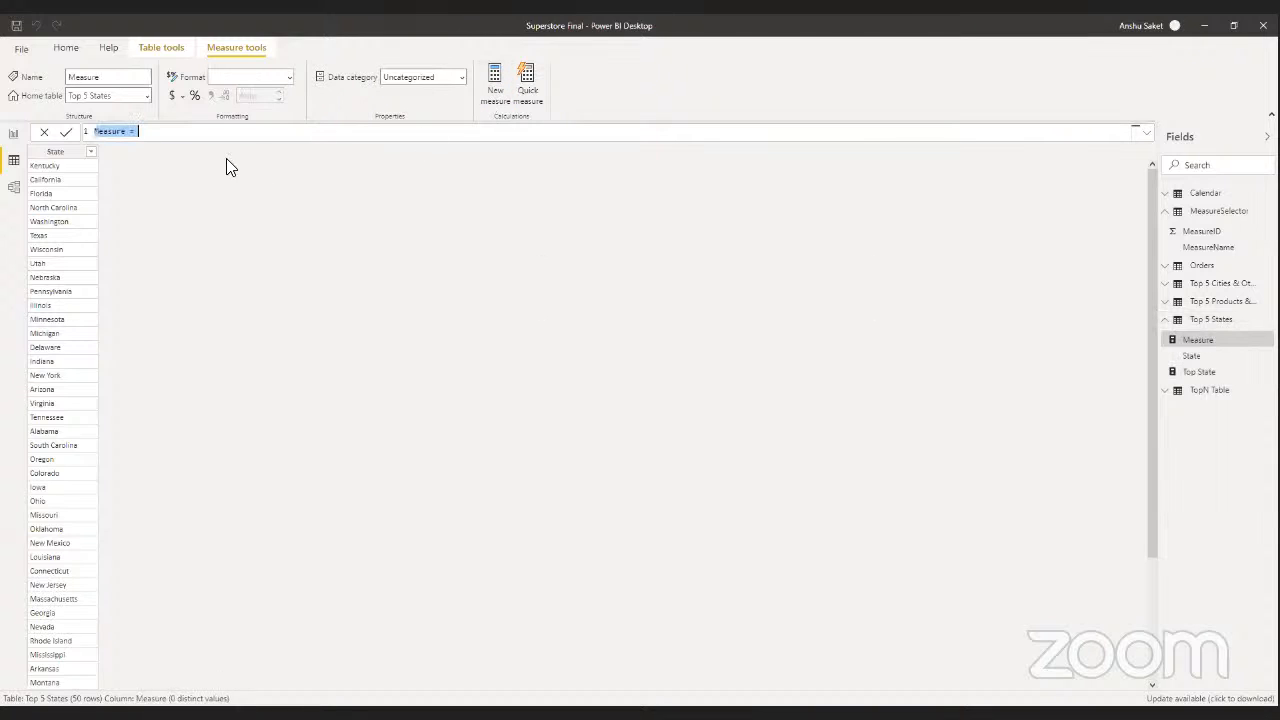
pyautogui.click(200, 136)
pyautogui.press('Escape')
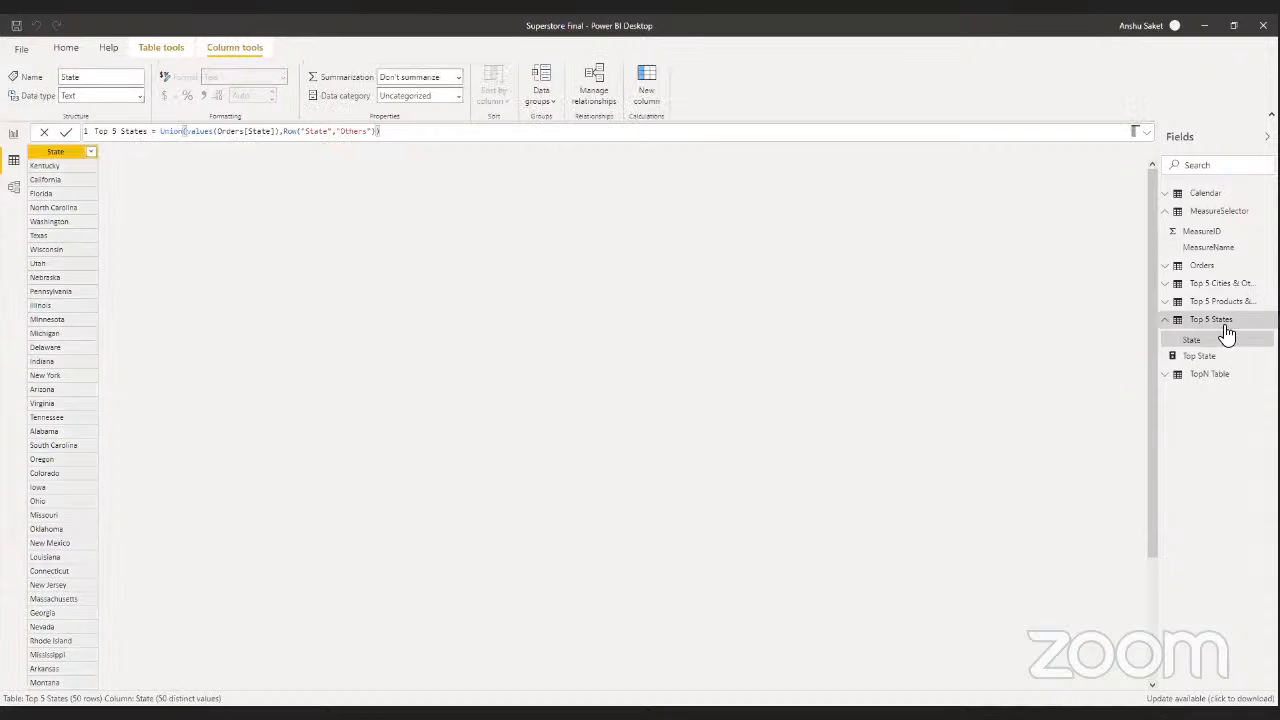
# - Review the City Rank measure's formula in the Top 5 Cities & Other table
pyautogui.click(1165, 285)
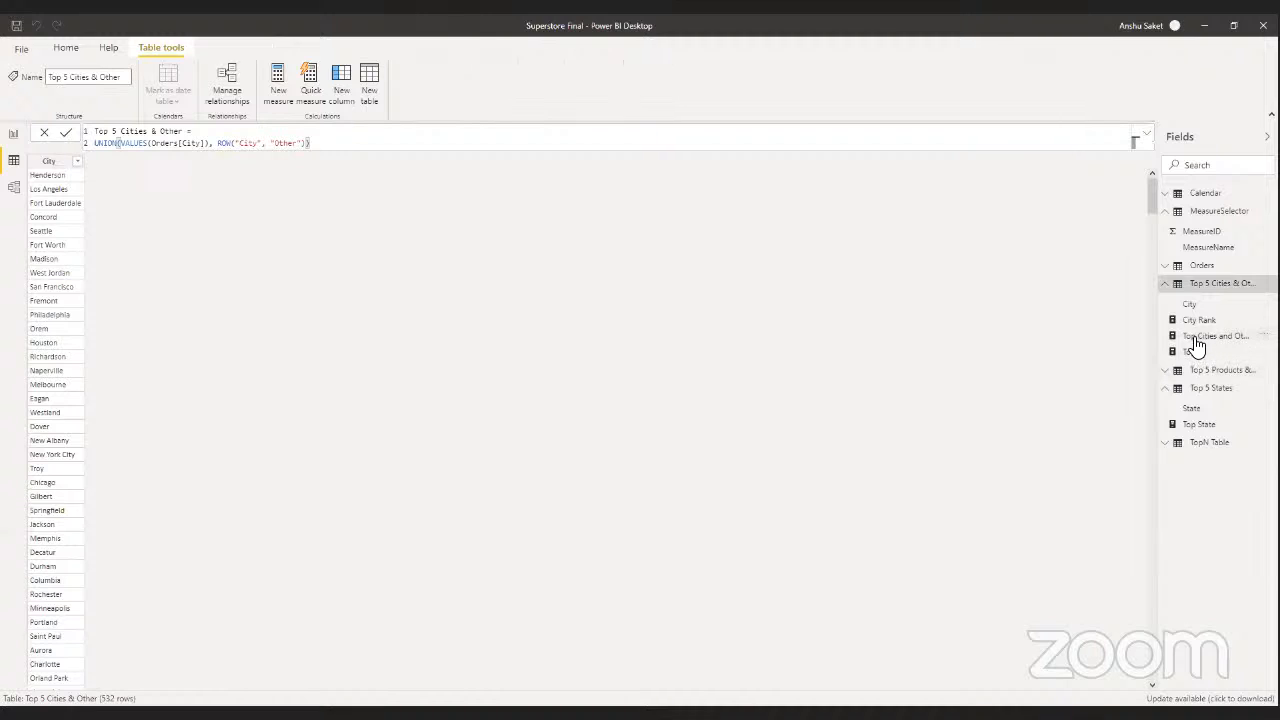
pyautogui.click(1192, 321)
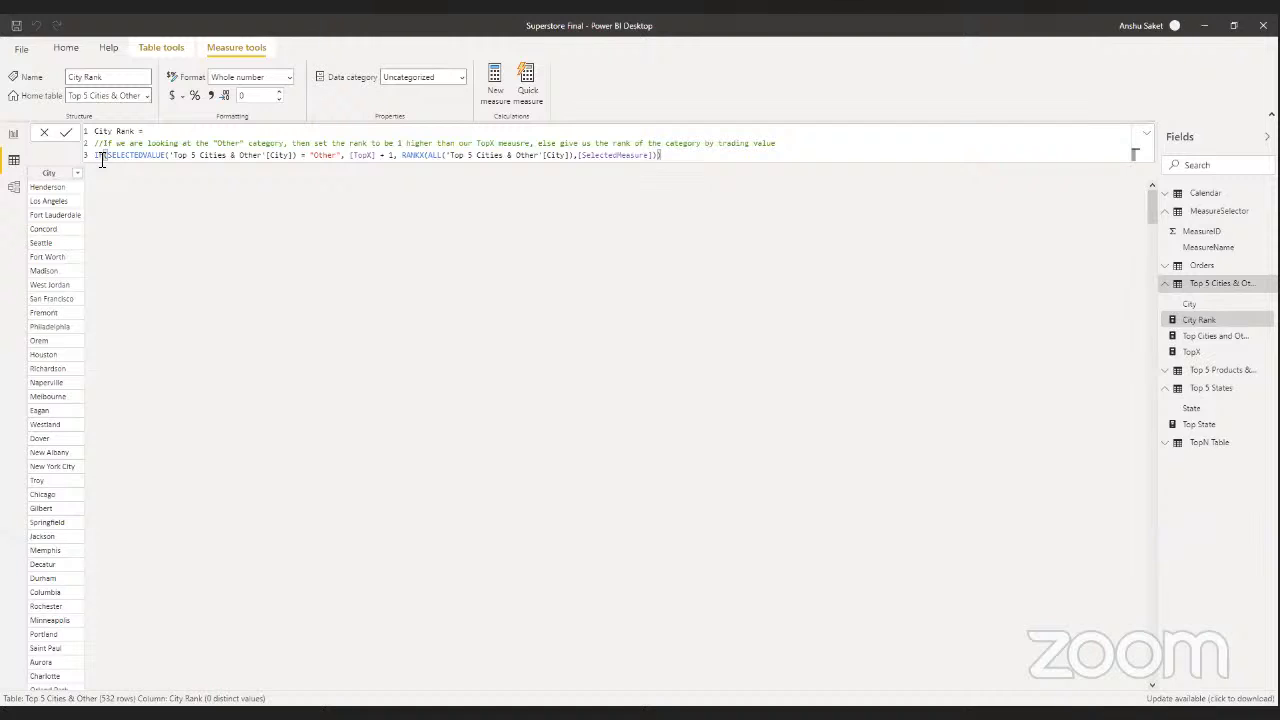
pyautogui.moveTo(98, 159); pyautogui.dragTo(965, 232)
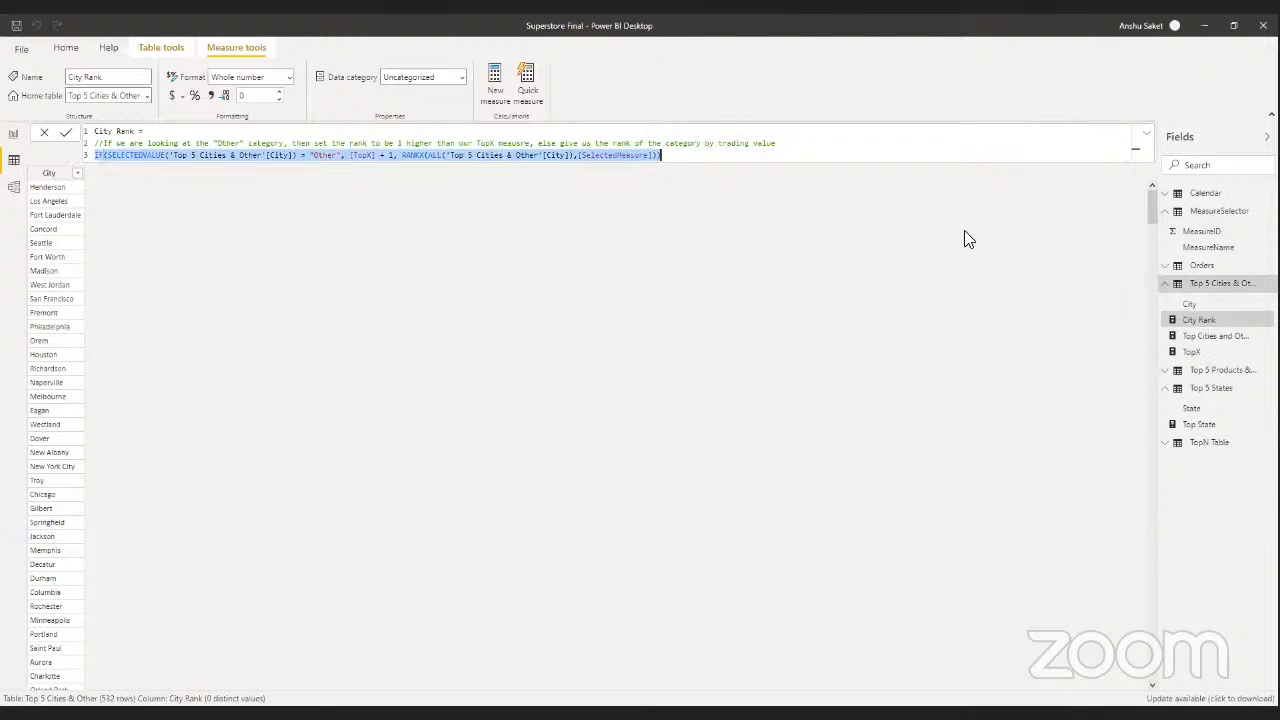
# - Replace the Top State measure's expression with an IF function whose logical test starts with SELECTEDVALUE
pyautogui.click(1201, 424)
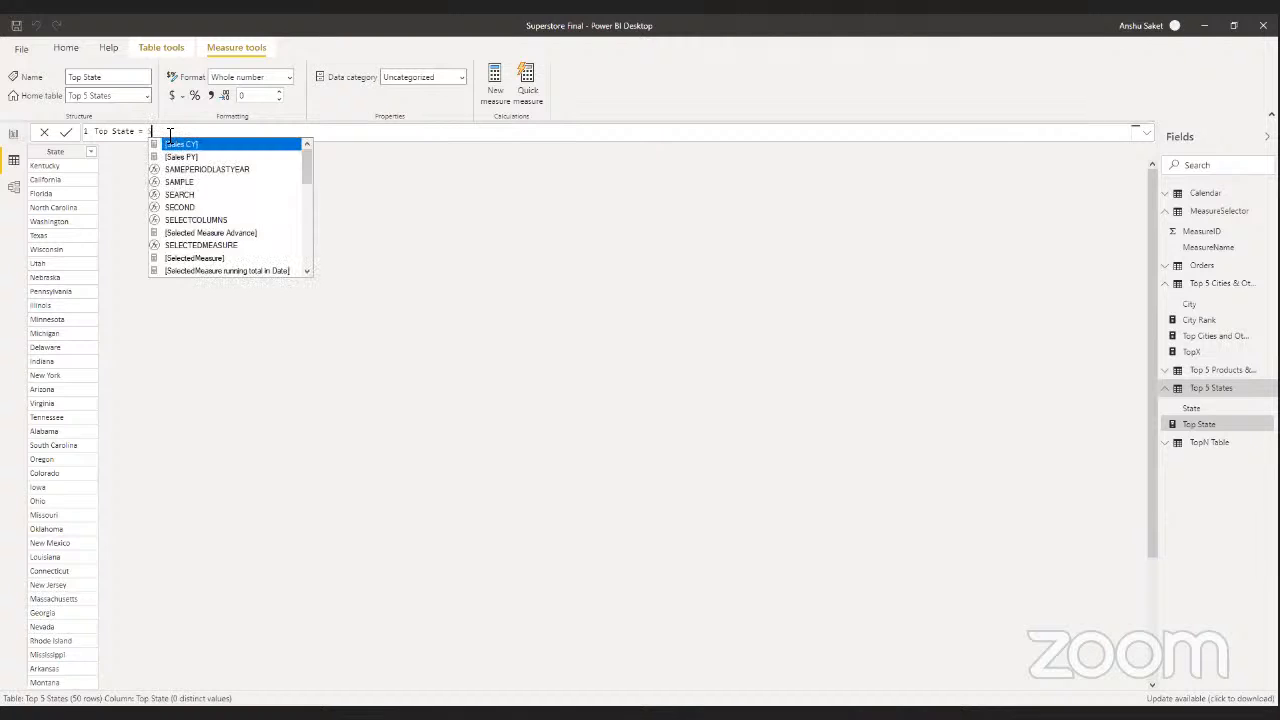
pyautogui.write('e')
pyautogui.press('BackSpace')
pyautogui.press('BackSpace')
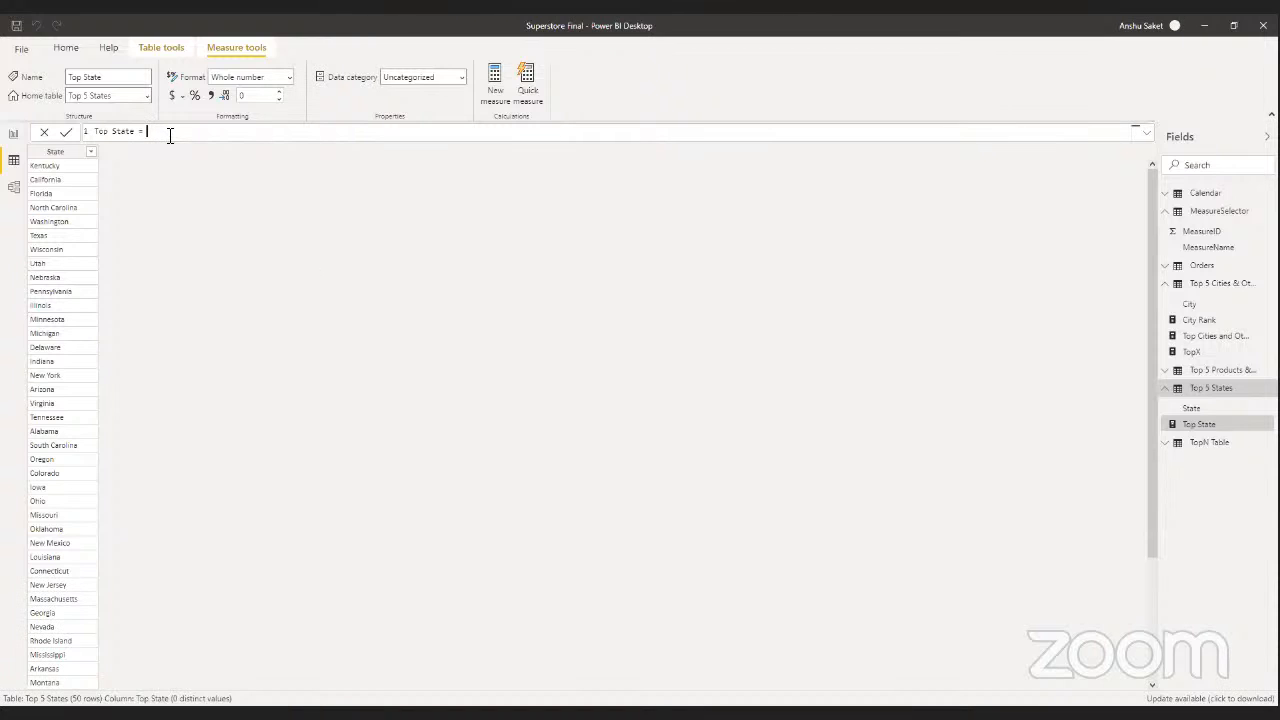
pyautogui.write('If')
pyautogui.press('BackSpace')
pyautogui.press('BackSpace')
pyautogui.write('I')
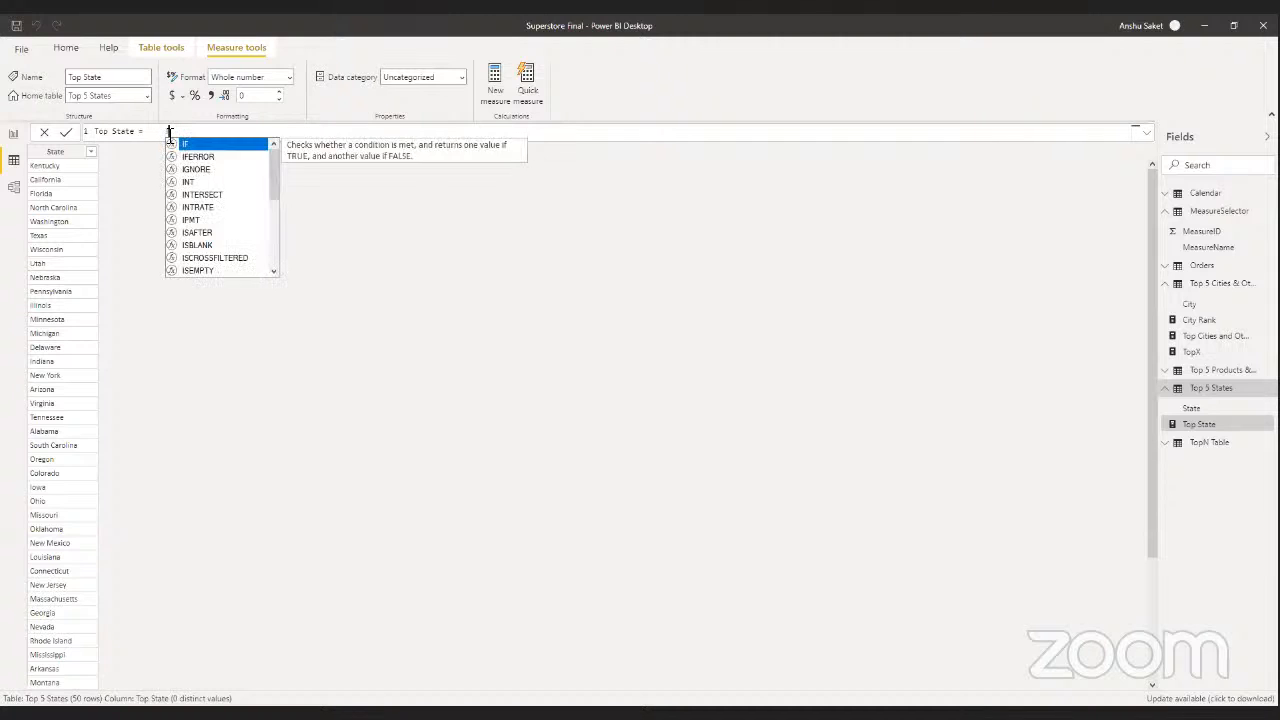
pyautogui.write('F([Sele')
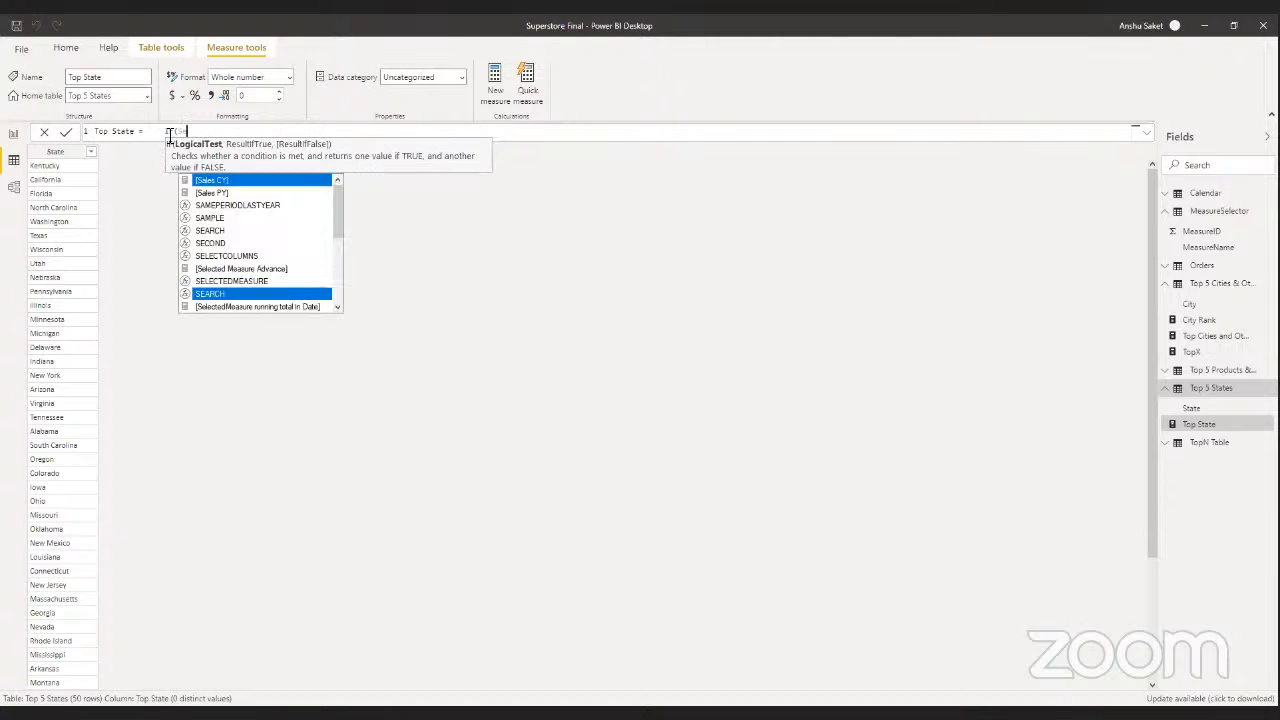
pyautogui.write('cted')
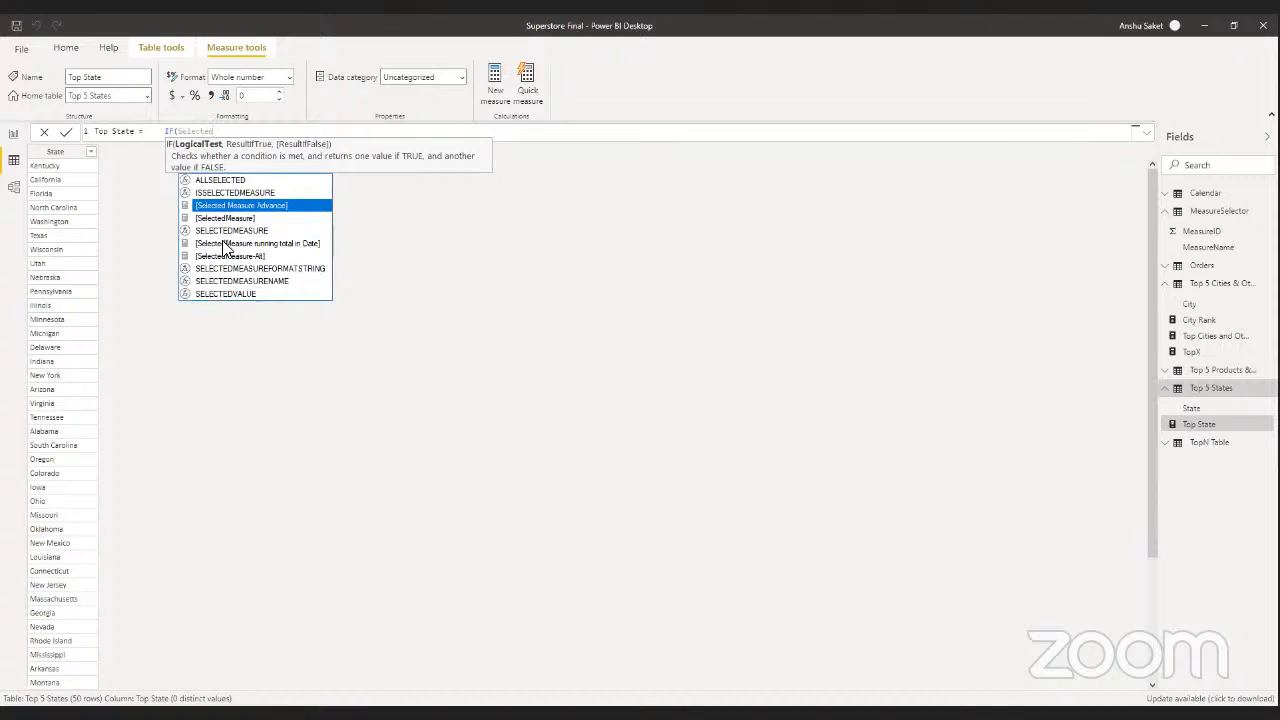
pyautogui.click(226, 293)
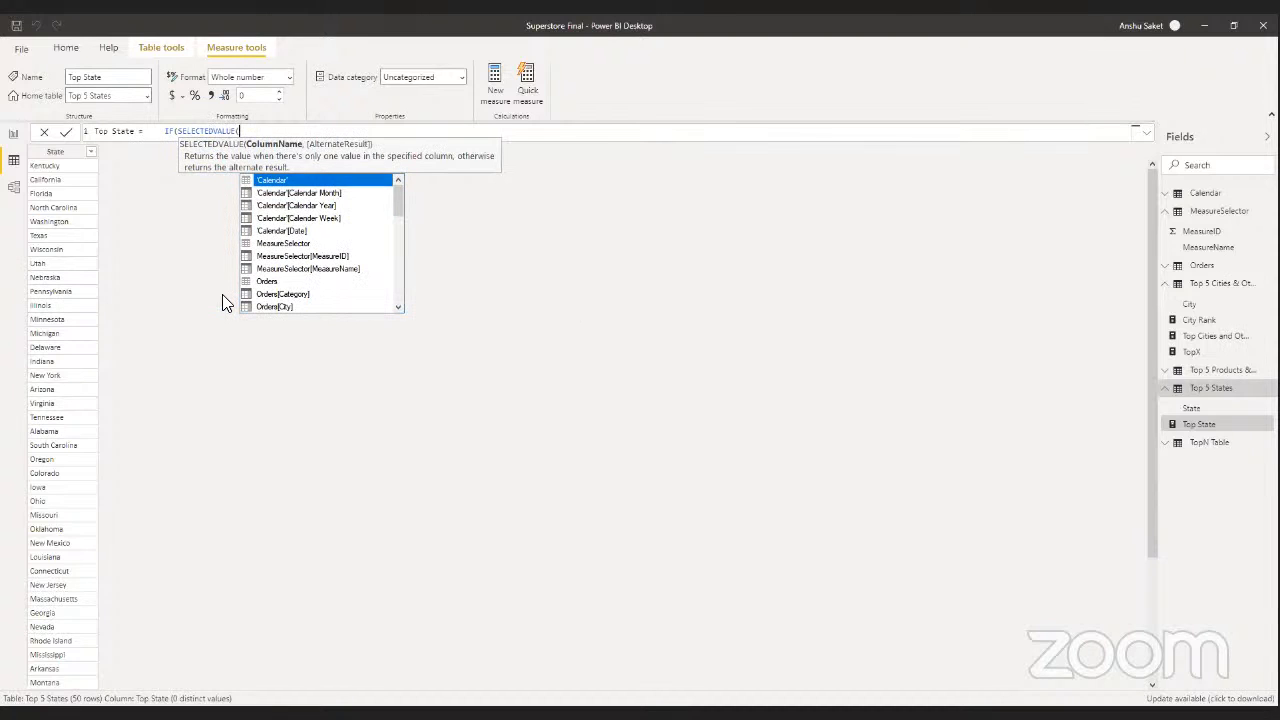
# - Write the test in the Top State formula as SELECTEDVALUE of 'Top 5 States'[State] compared with "Others"
pyautogui.write('sta')
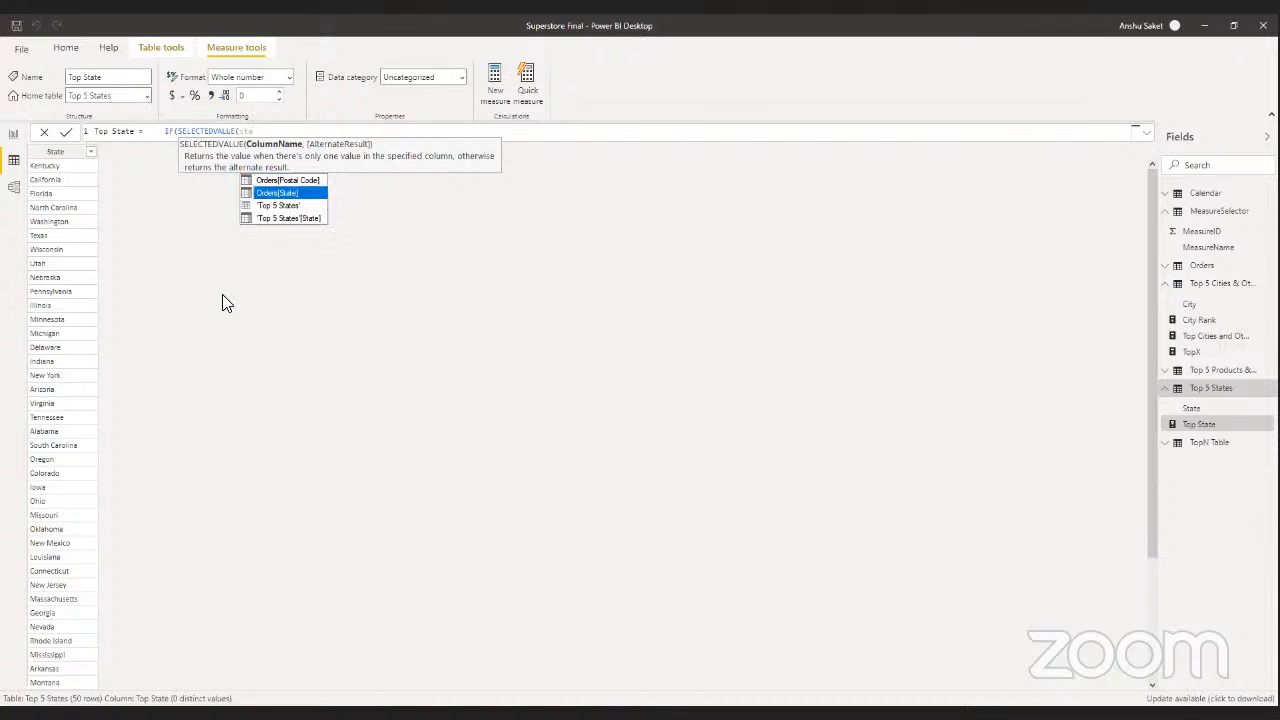
pyautogui.press('Down')
pyautogui.press('Down')
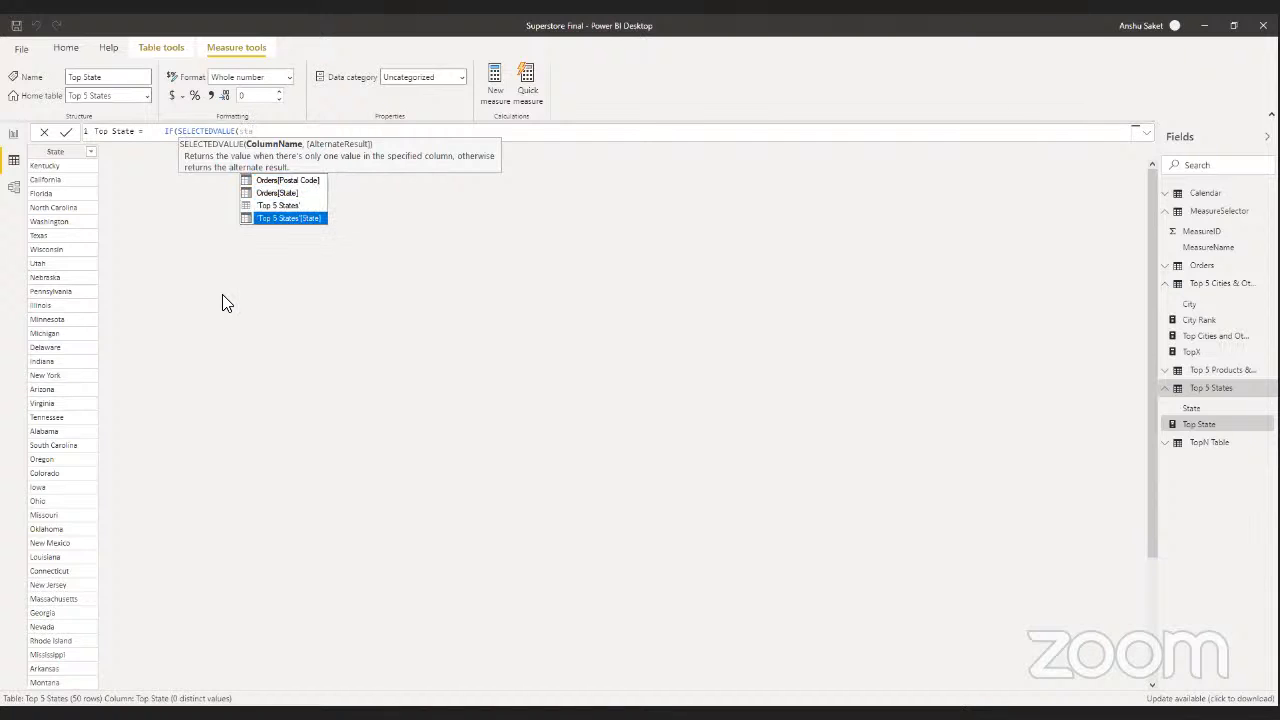
pyautogui.press('Tab')
pyautogui.press('BackSpace')
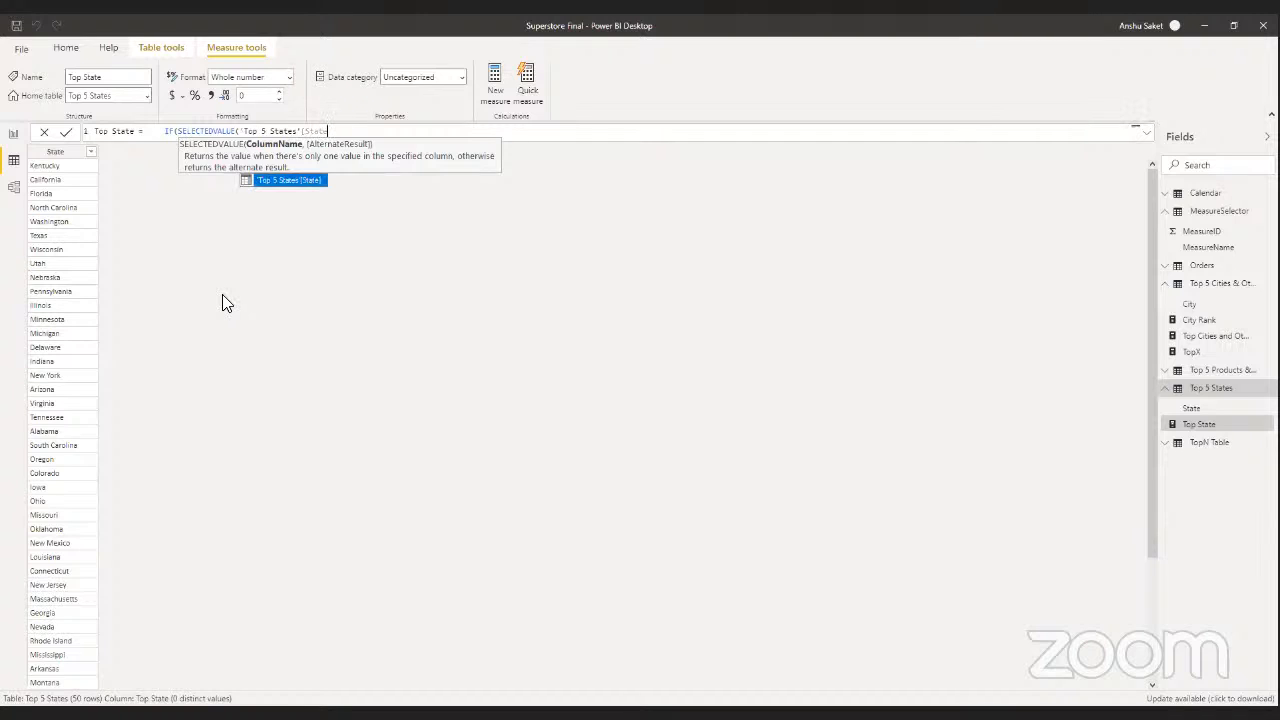
pyautogui.write(']')
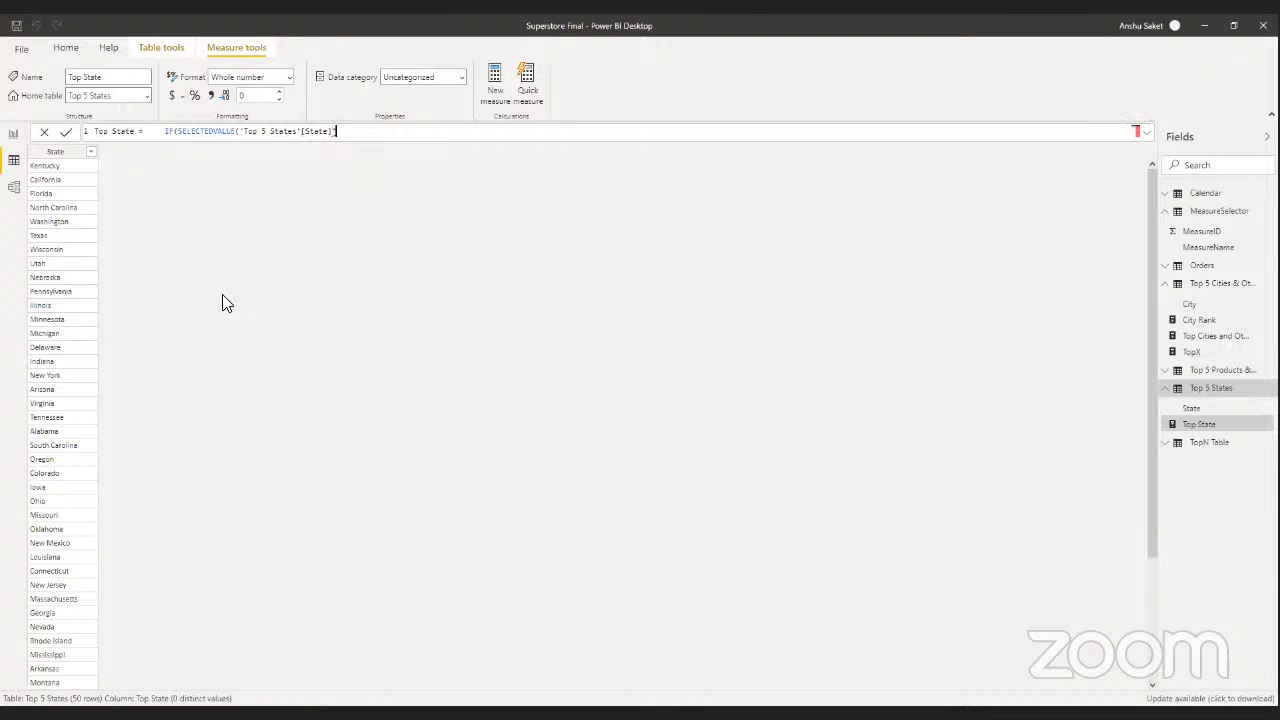
pyautogui.write('=')
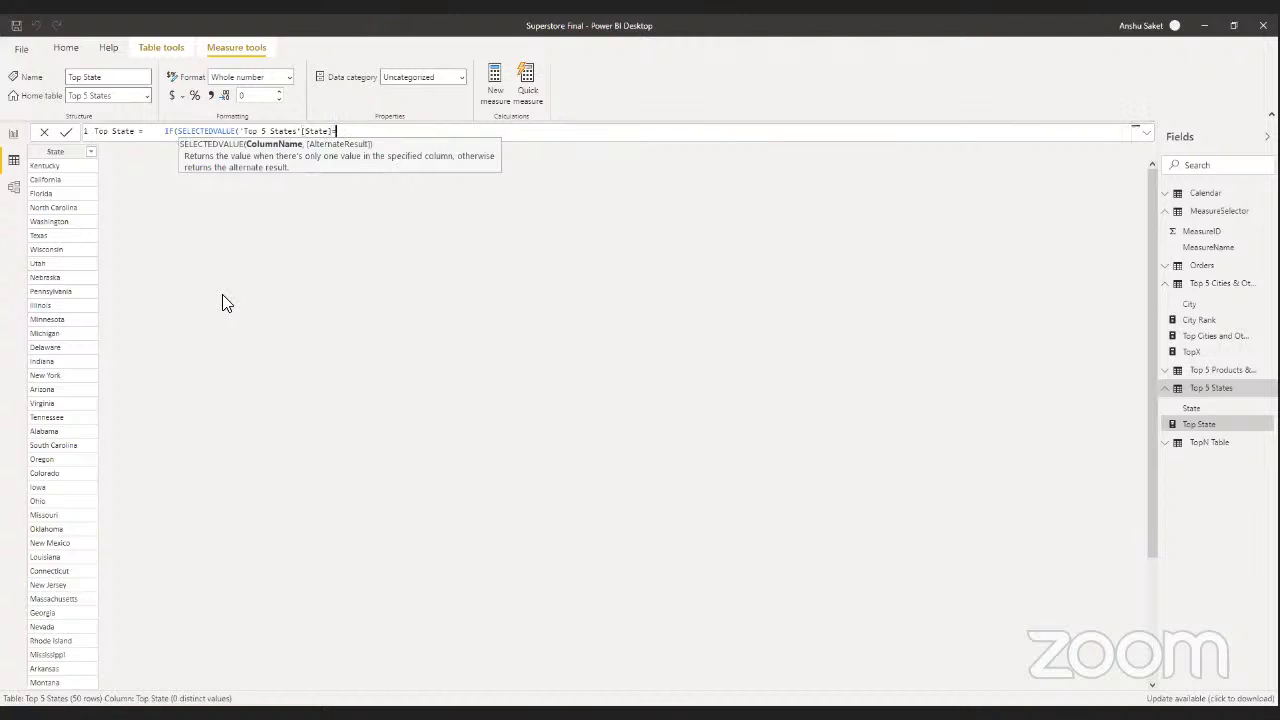
pyautogui.write('"Others",To')
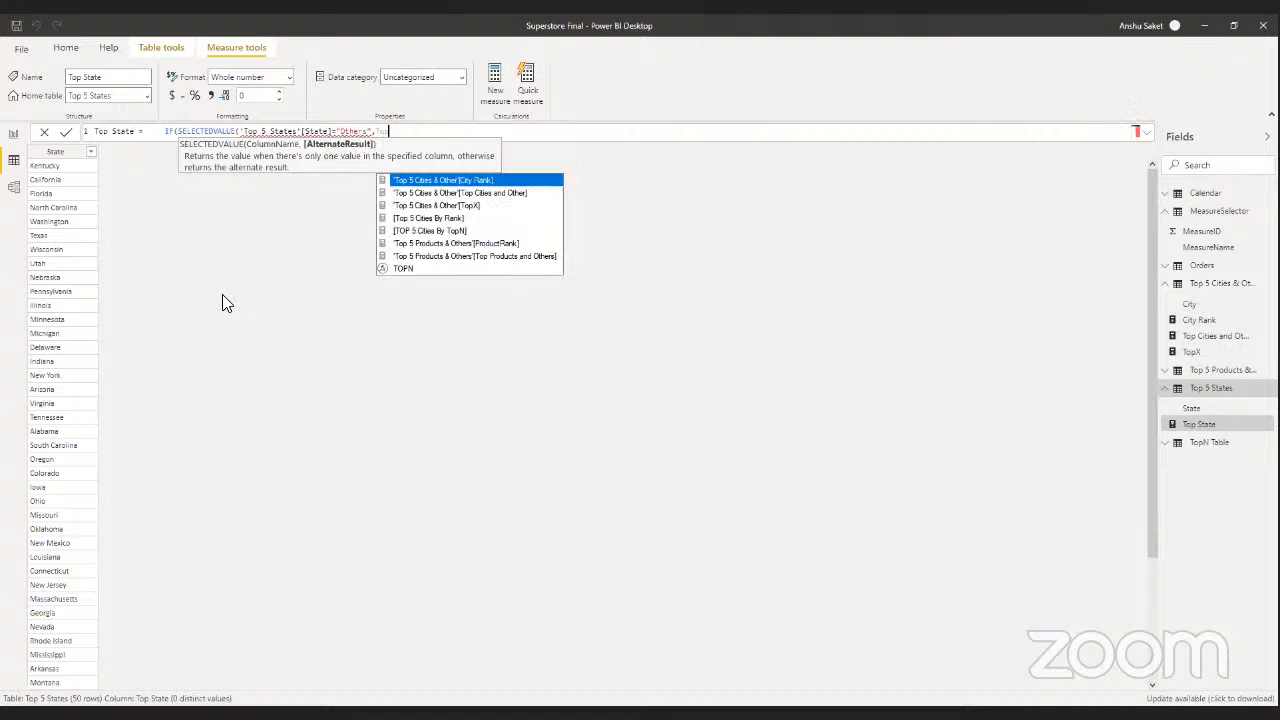
pyautogui.press('Down')
pyautogui.press('Down')
pyautogui.press('Down')
pyautogui.press('Down')
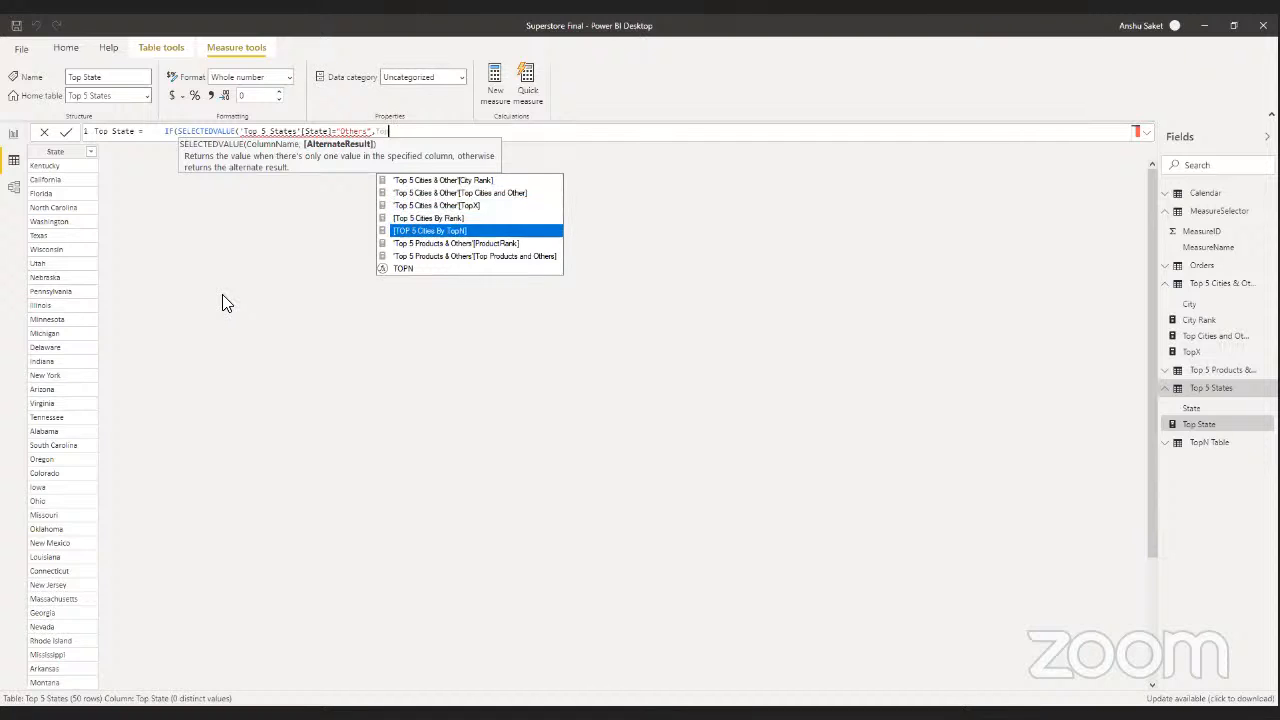
pyautogui.press('BackSpace')
pyautogui.press('BackSpace')
pyautogui.press('BackSpace')
pyautogui.press('BackSpace')
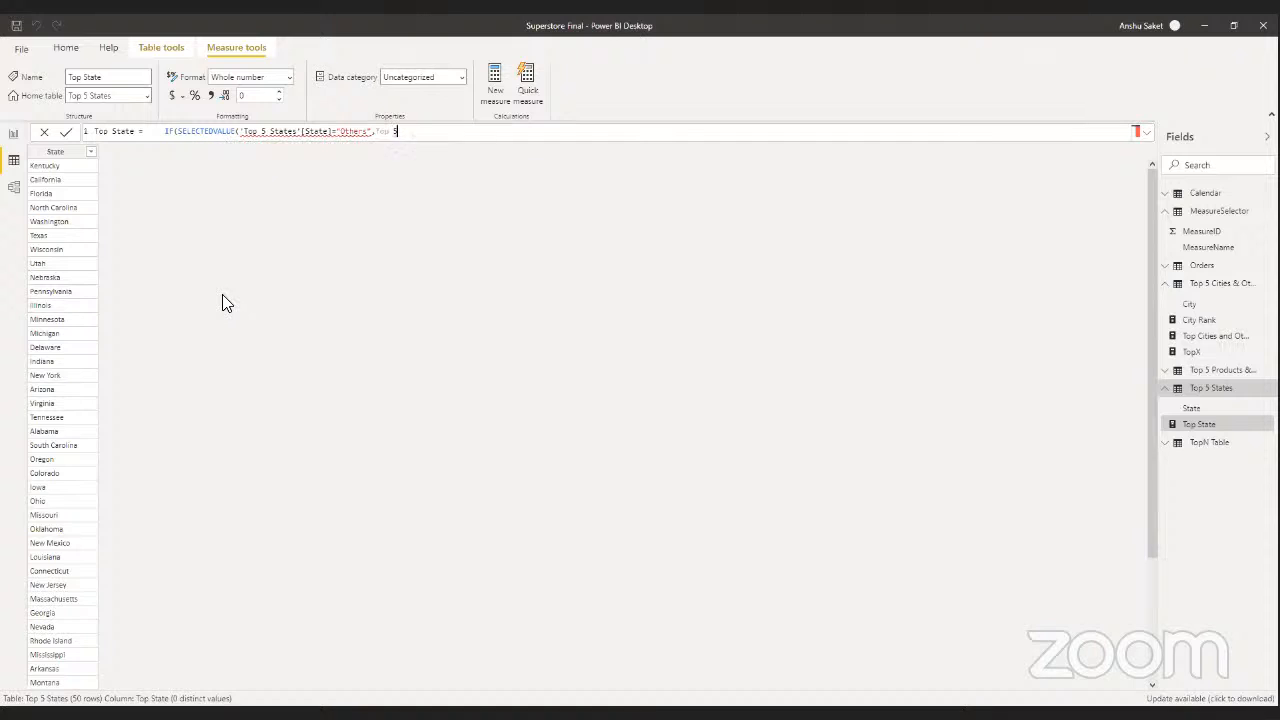
pyautogui.press('BackSpace')
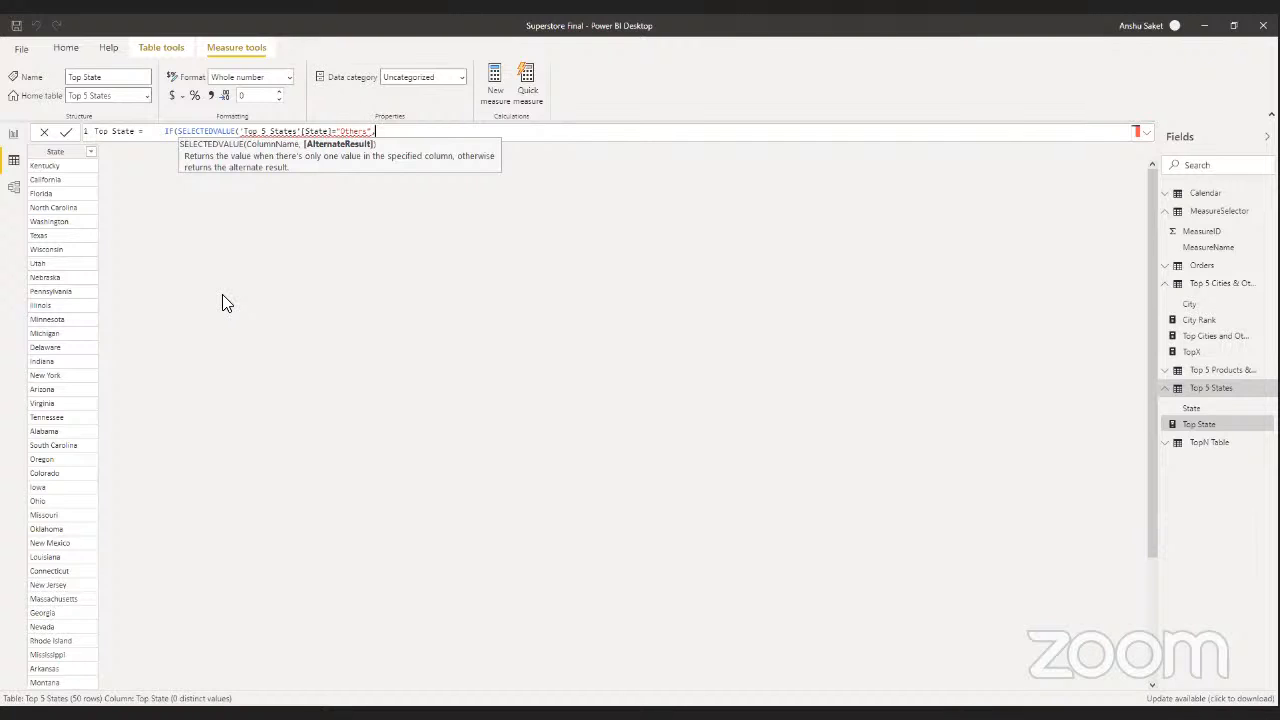
# - Try to reference a top-state measure after "Others" as the IF function's true result
pyautogui.write('top')
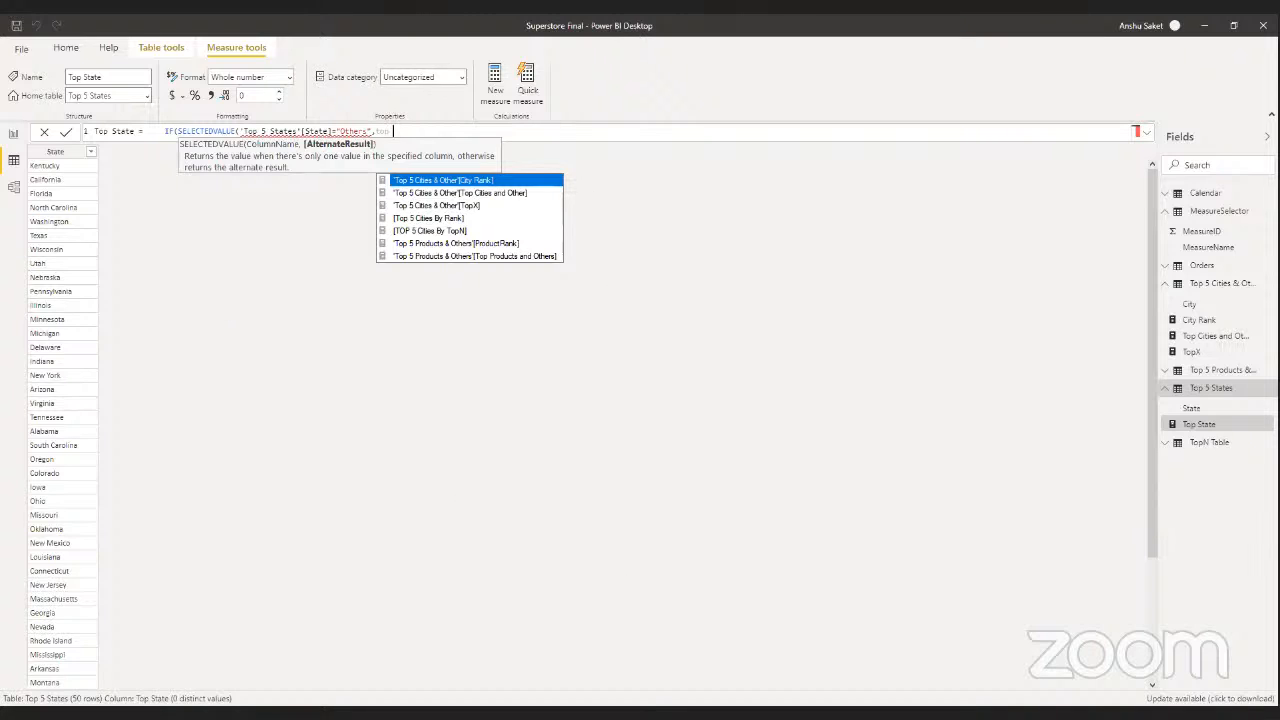
pyautogui.click(332, 132)
pyautogui.write('stat')
pyautogui.press('BackSpace')
pyautogui.press('BackSpace')
pyautogui.press('BackSpace')
pyautogui.press('BackSpace')
pyautogui.press('BackSpace')
pyautogui.press('BackSpace')
pyautogui.press('BackSpace')
pyautogui.press('BackSpace')
pyautogui.write('[to')
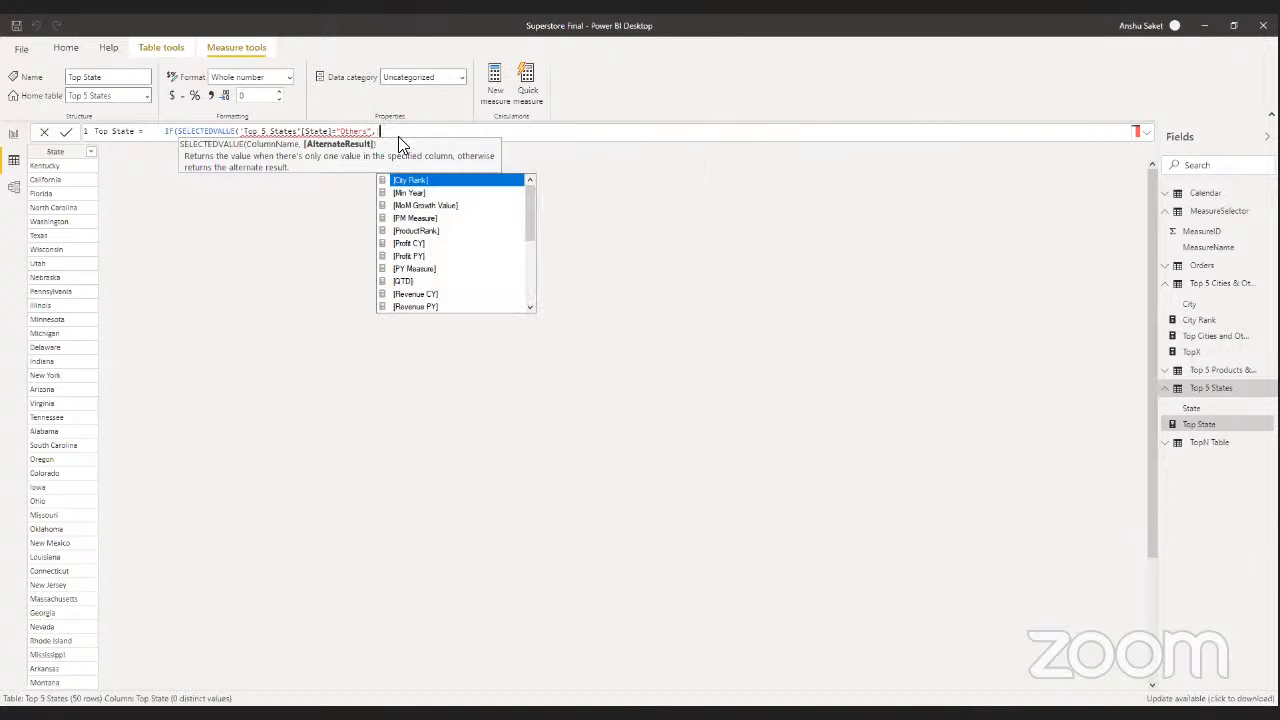
pyautogui.write('p ')
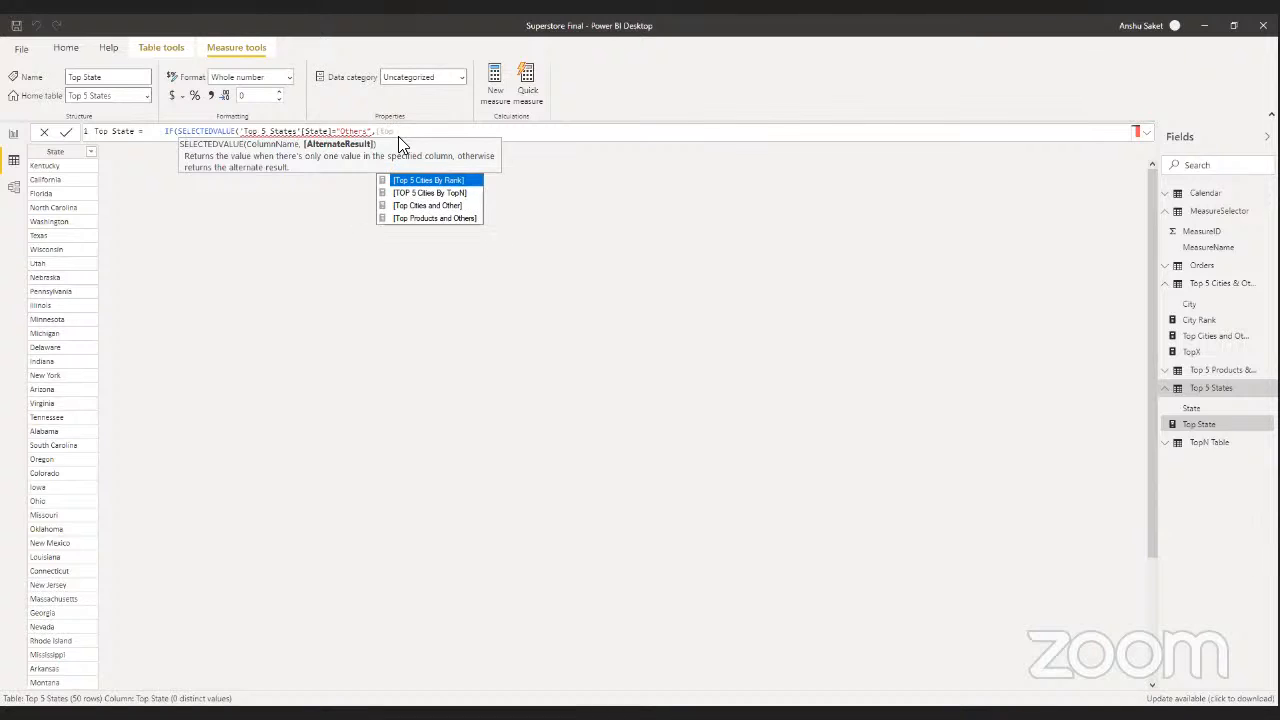
pyautogui.write('s')
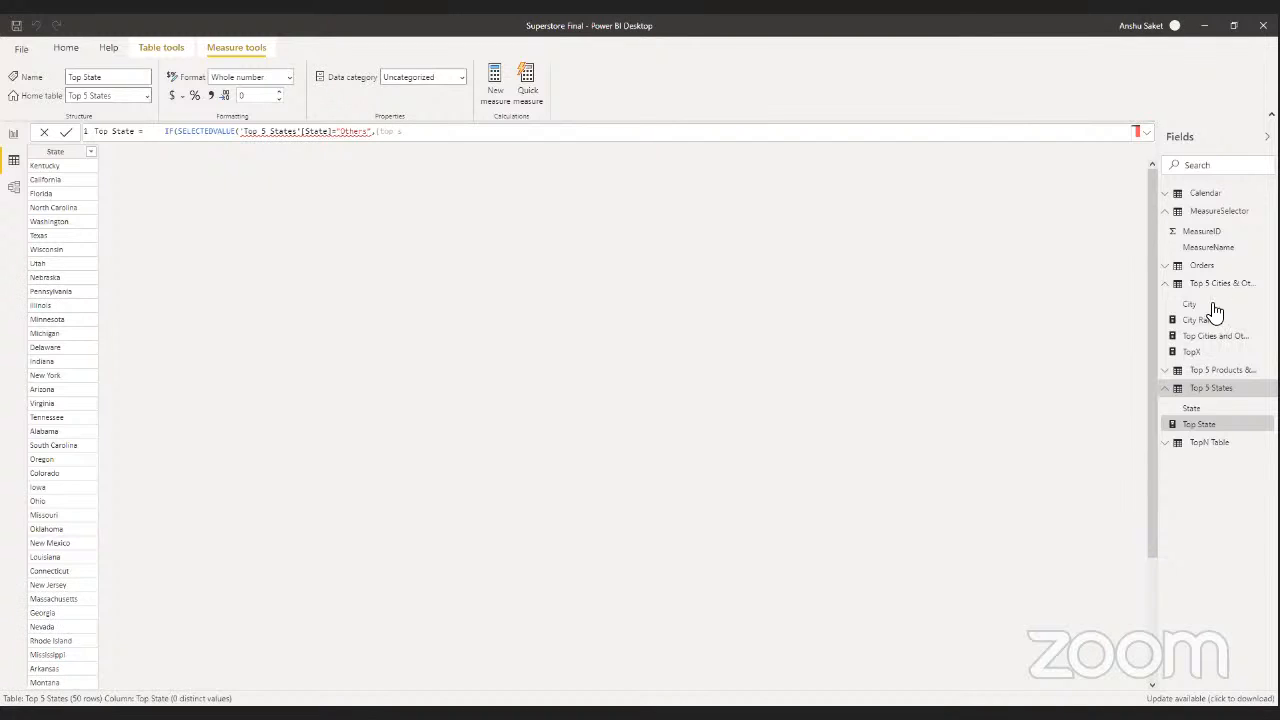
# - Replace the incomplete [top s reference in the Top State formula with 6
pyautogui.click(1167, 376)
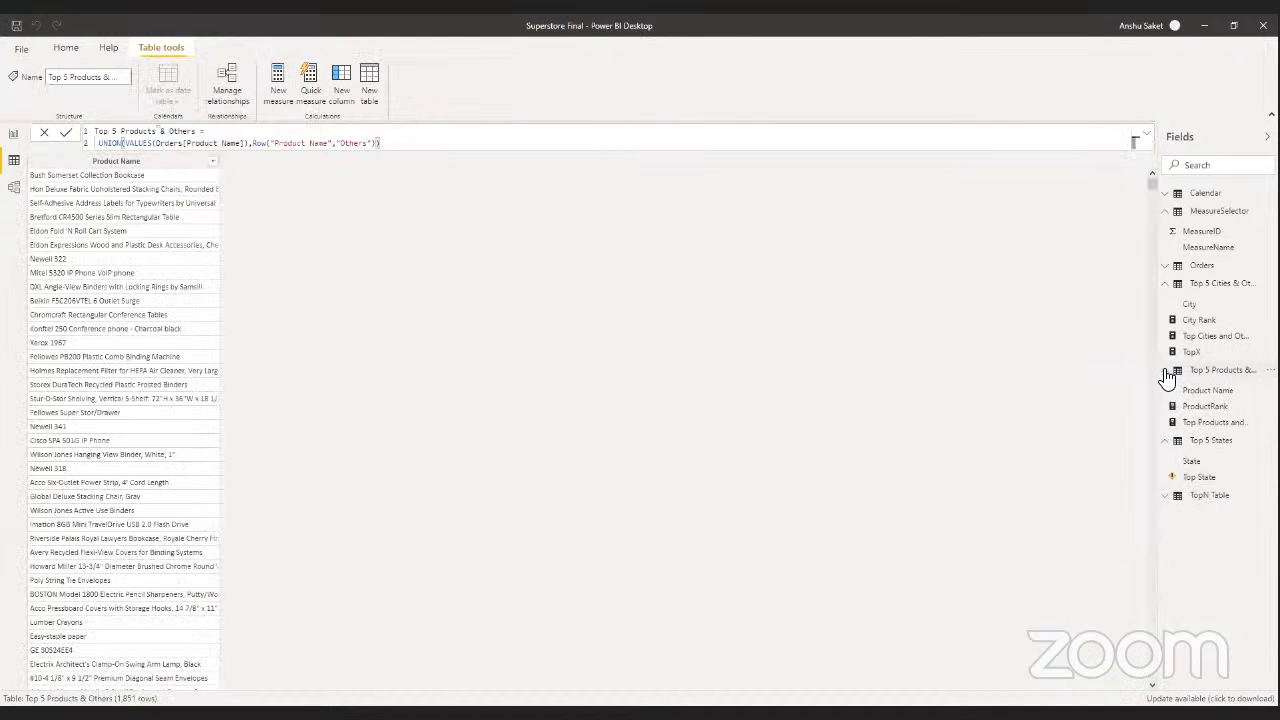
pyautogui.click(1198, 477)
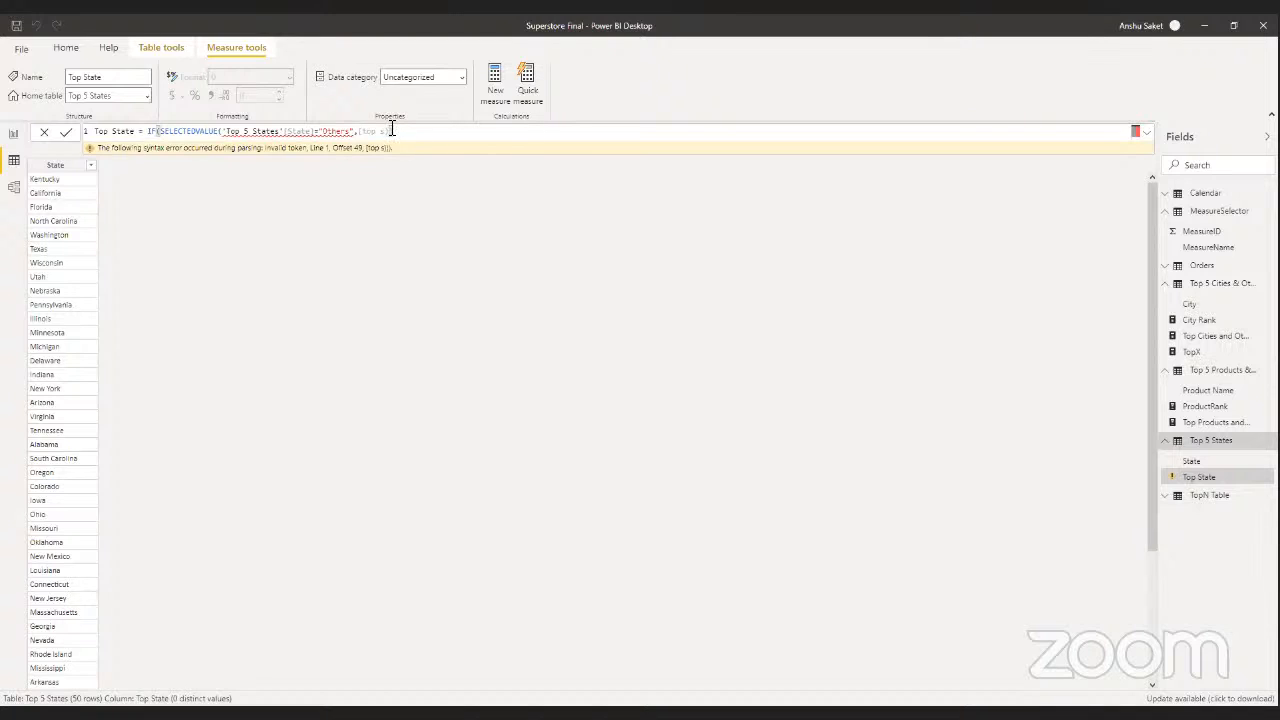
pyautogui.moveTo(392, 131); pyautogui.dragTo(360, 133)
pyautogui.press('BackSpace')
pyautogui.write('0')
# - Add RANKX over ALL of 'Top 5 States'[State] after the 6 in the Top State formula
pyautogui.write('ran')
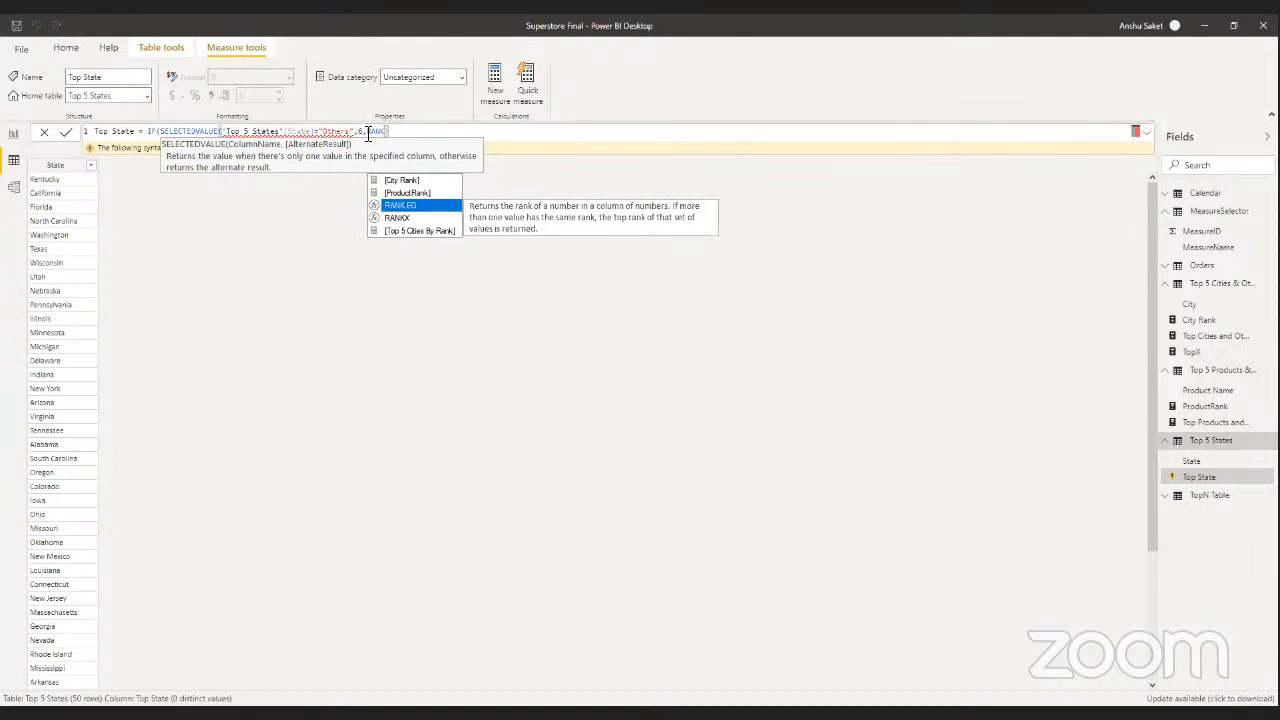
pyautogui.write('kx(')
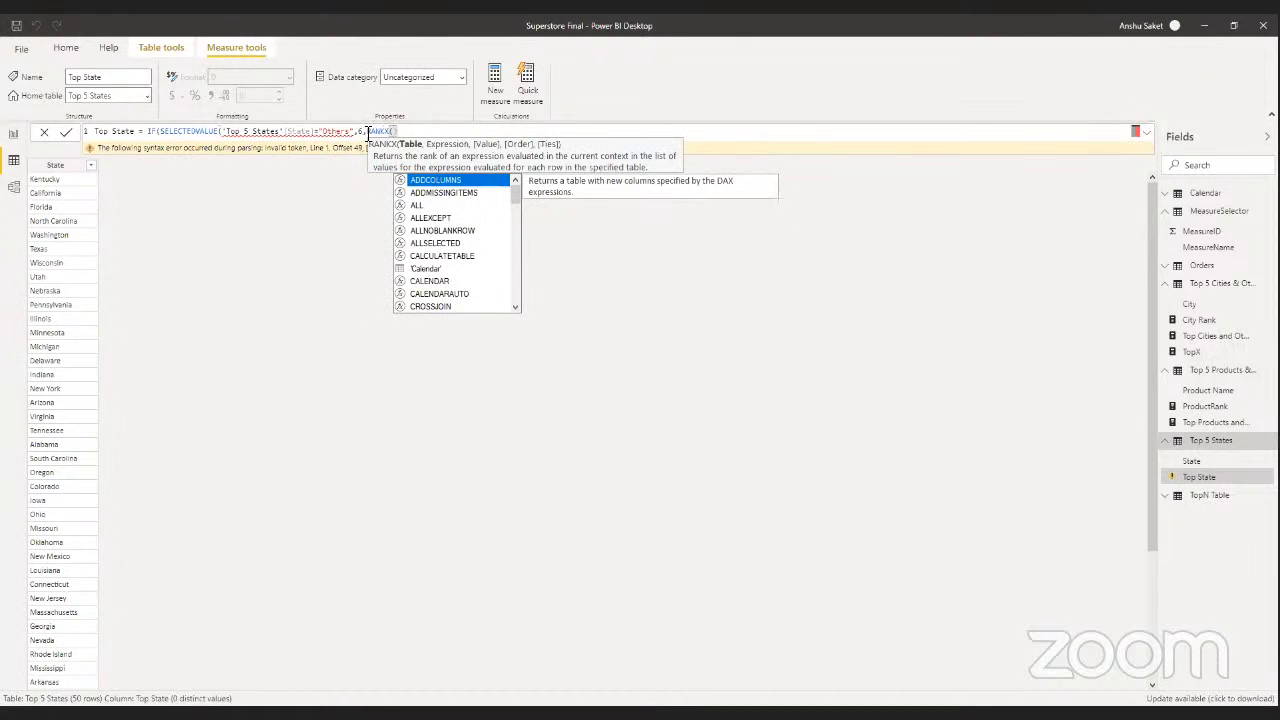
pyautogui.write('ALL(')
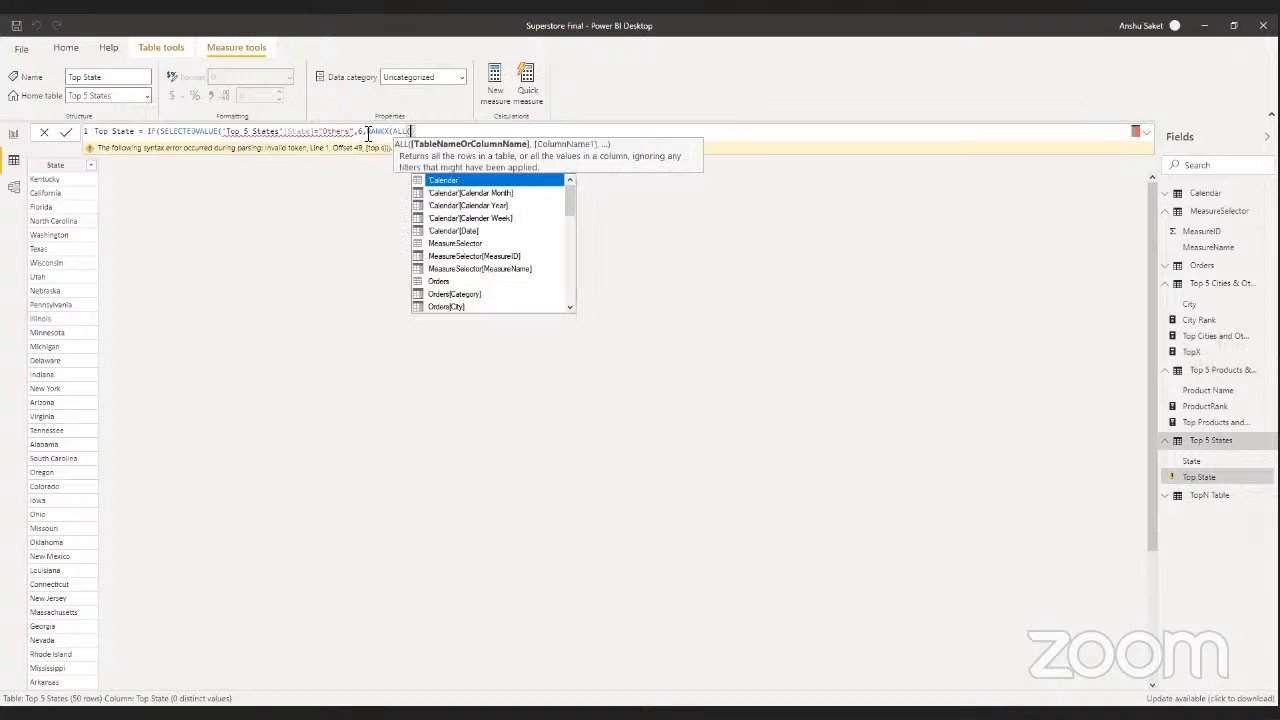
pyautogui.write('Sta')
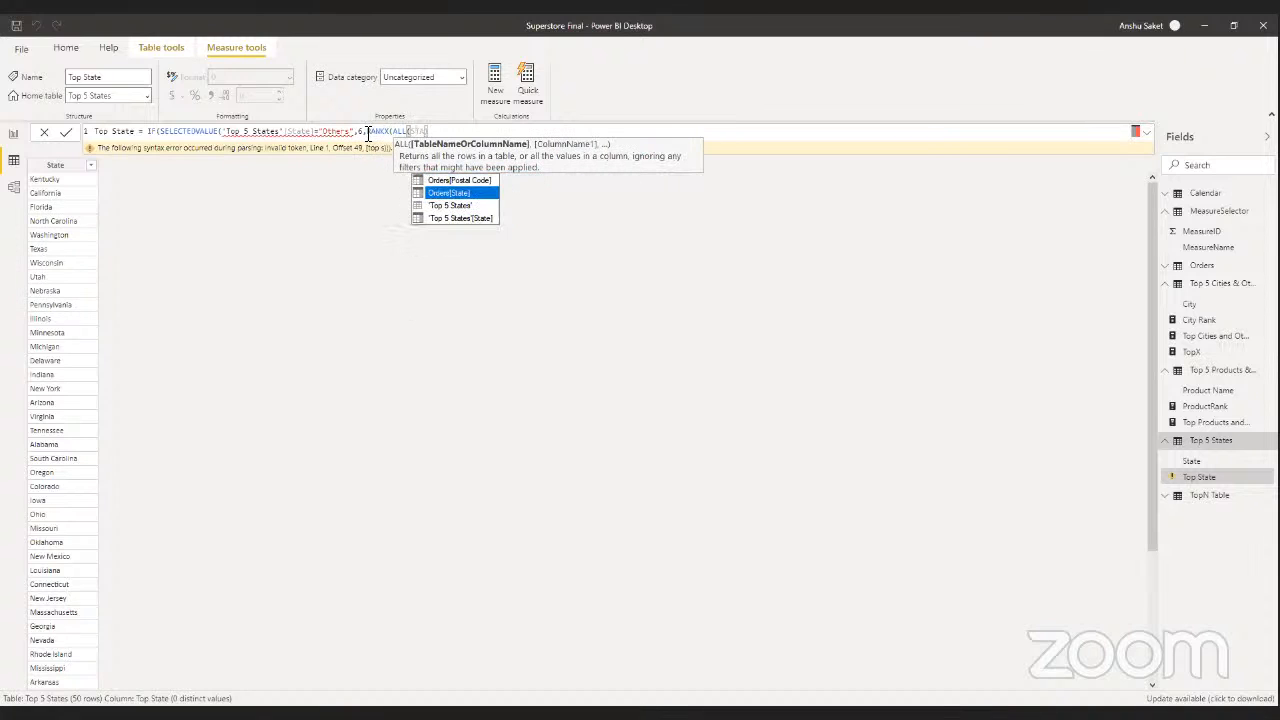
pyautogui.doubleClick(442, 220)
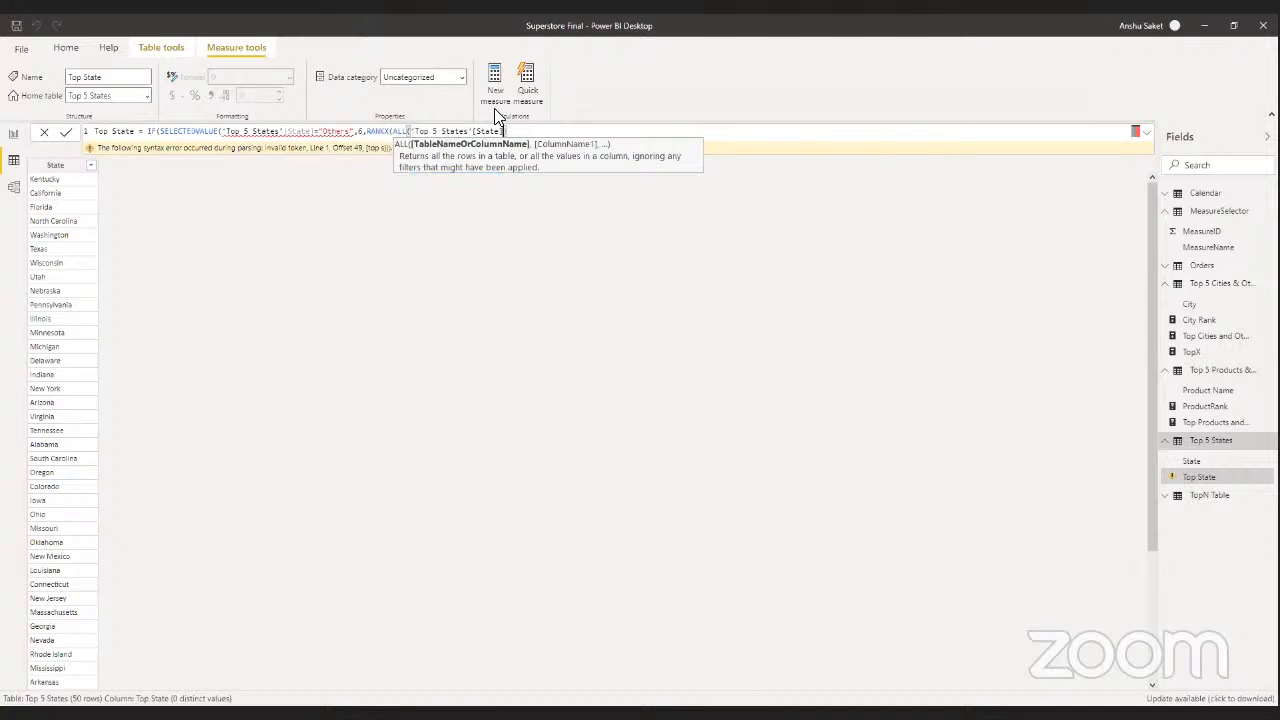
# - Try to add an expression beginning with SEL after 'Top 5 States'[State] and commit the Top State formula
pyautogui.write(',')
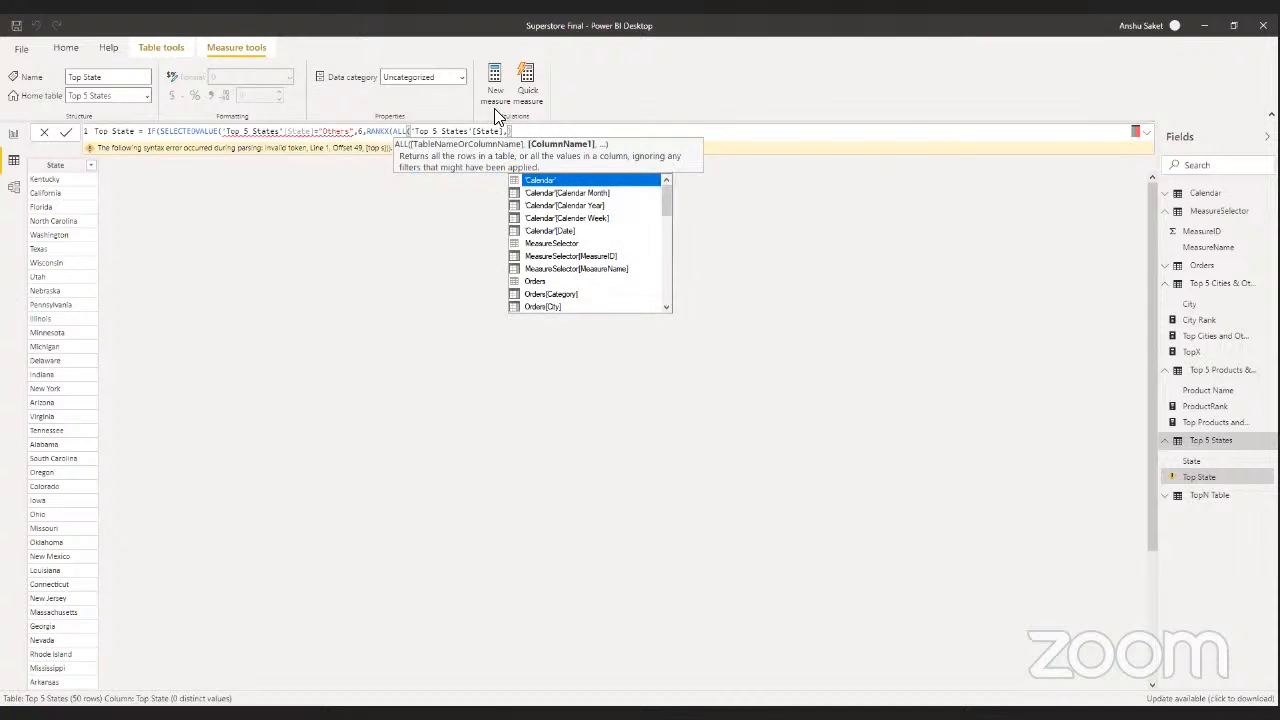
pyautogui.write('SELE')
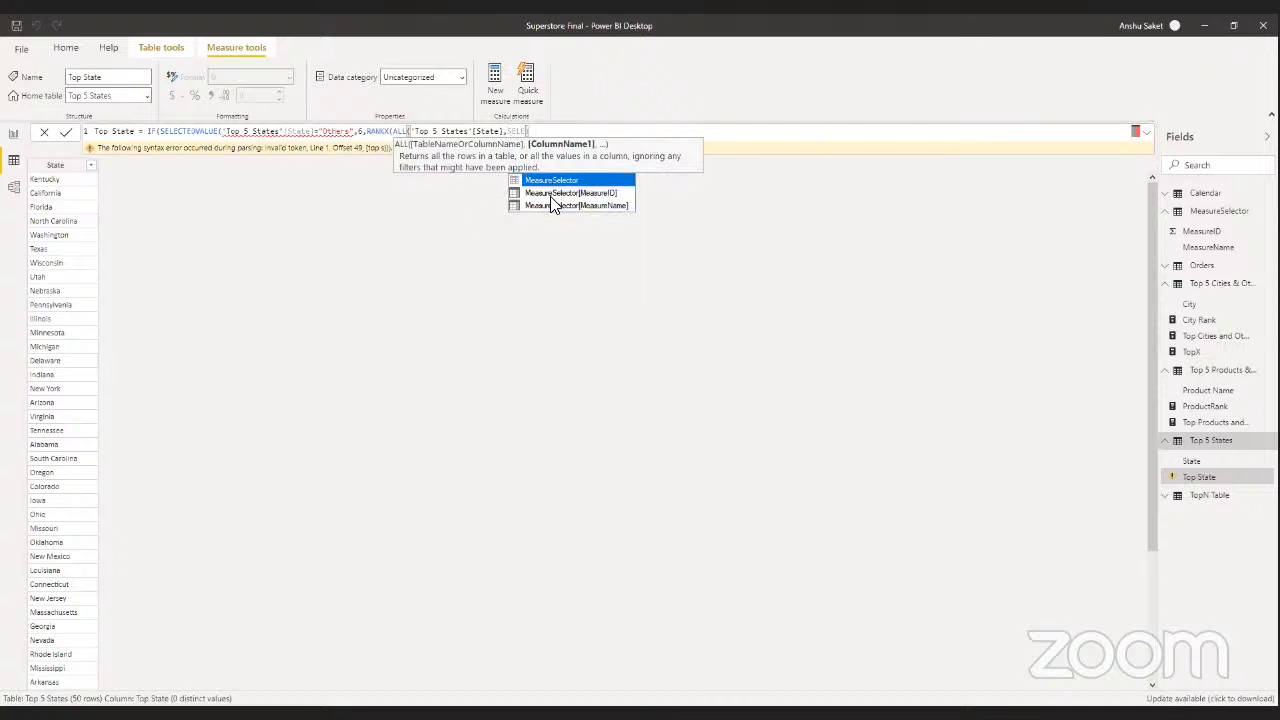
pyautogui.press('BackSpace')
pyautogui.press('BackSpace')
pyautogui.press('BackSpace')
pyautogui.press('BackSpace')
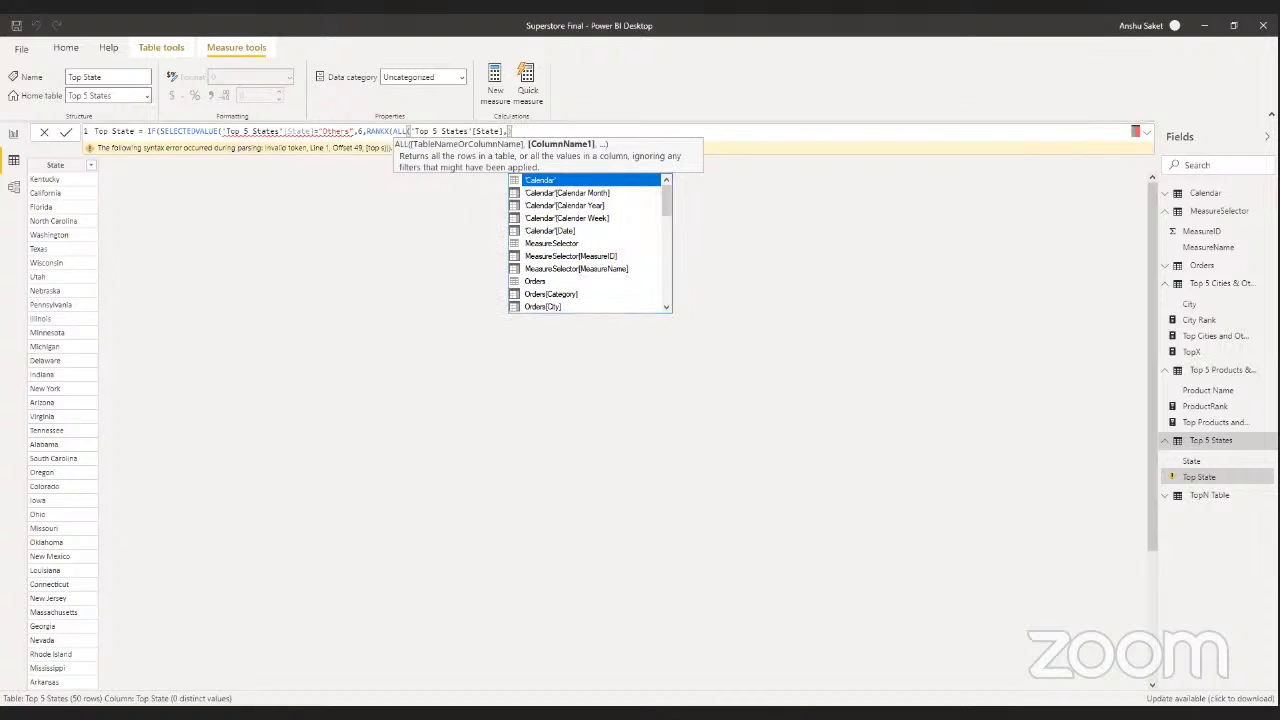
pyautogui.press('Escape')
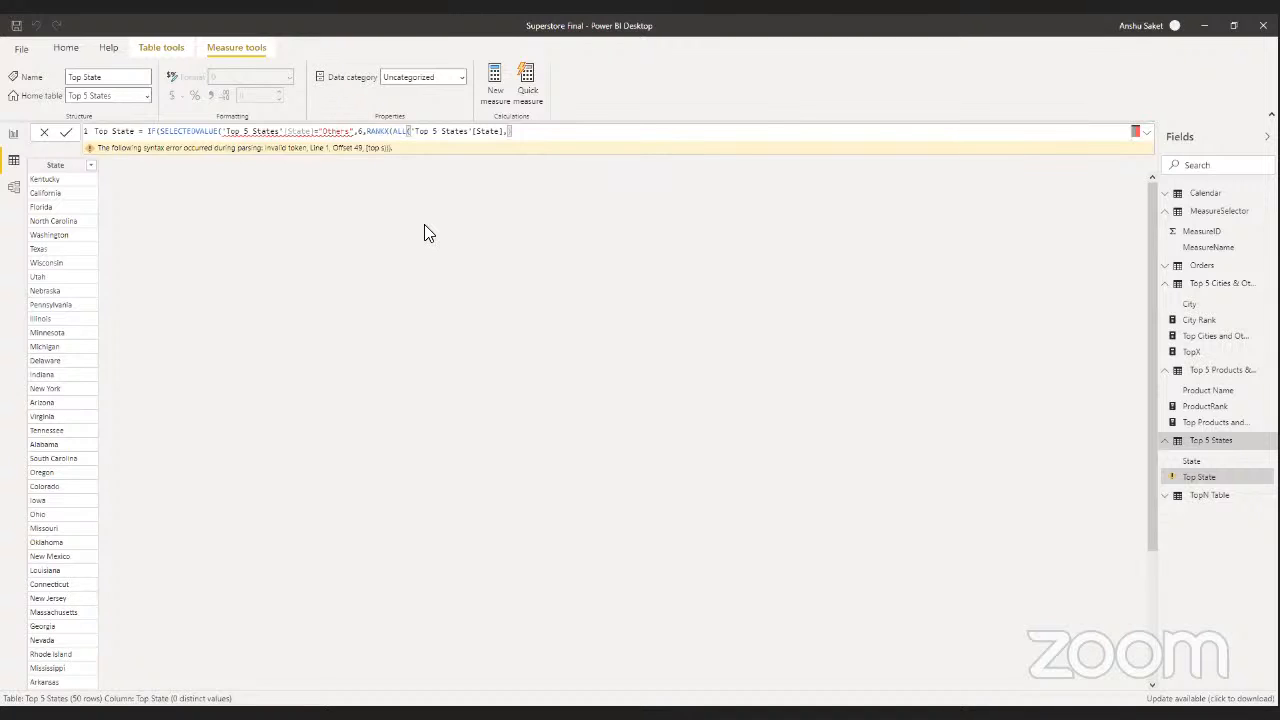
pyautogui.write('SEL')
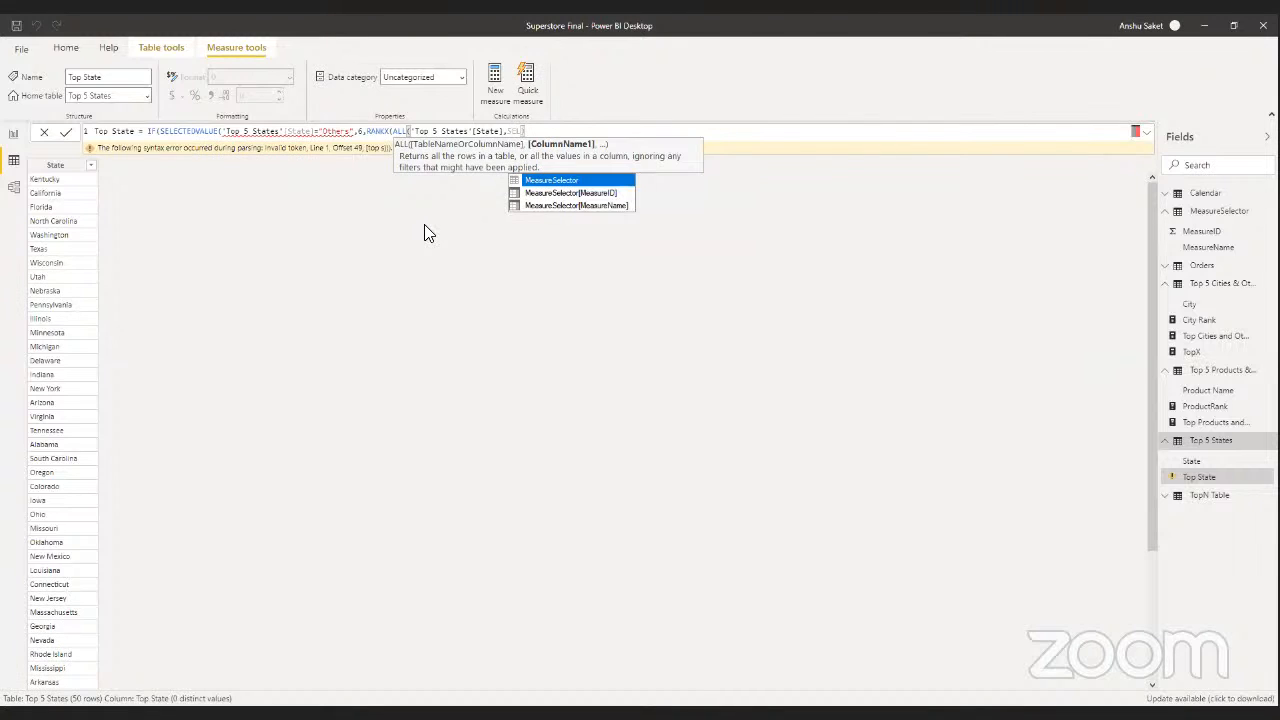
pyautogui.click(66, 134)
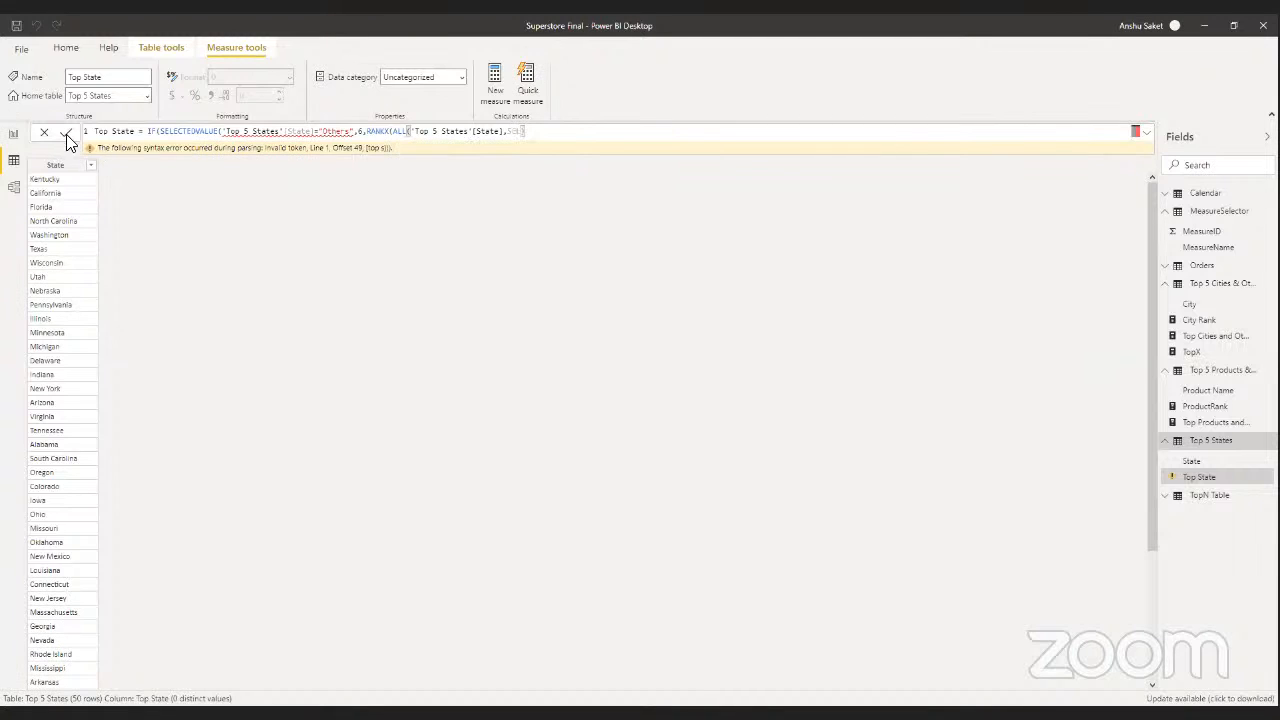
pyautogui.click(66, 134)
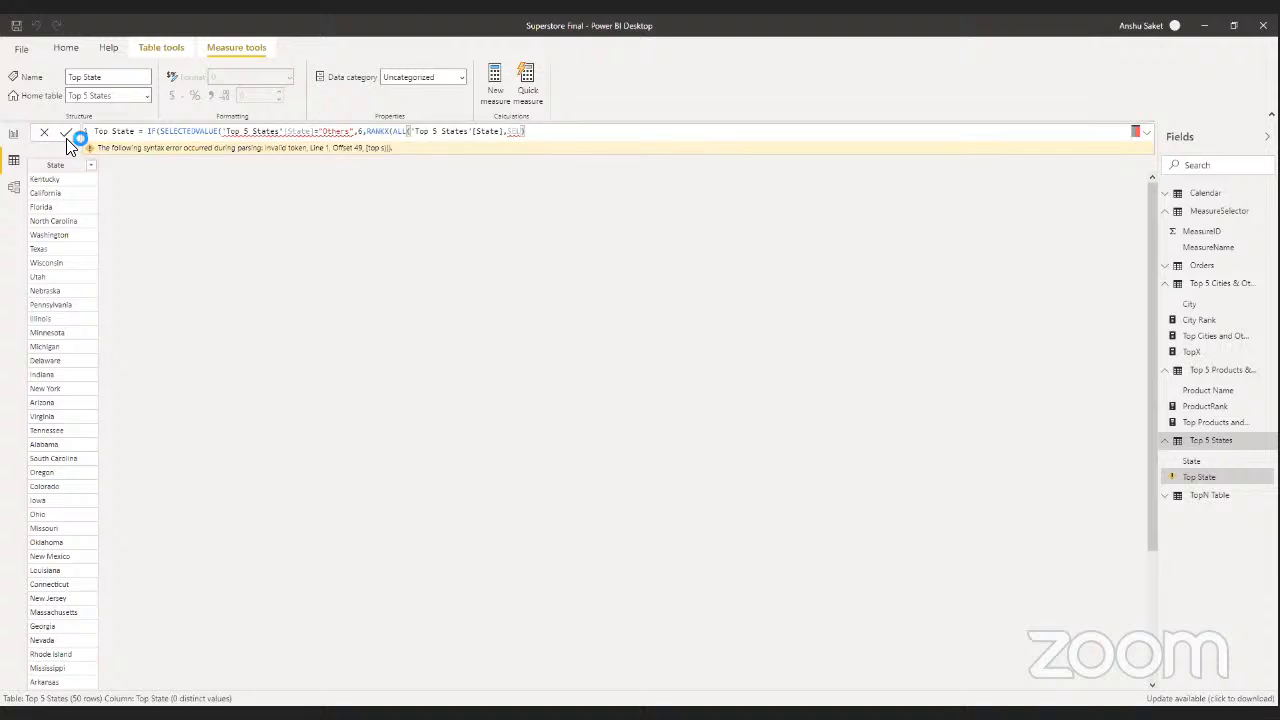
# - In the model diagram, move the Top 5 States table below Top 5 Products & Others and open relationship management
pyautogui.click(13, 188)
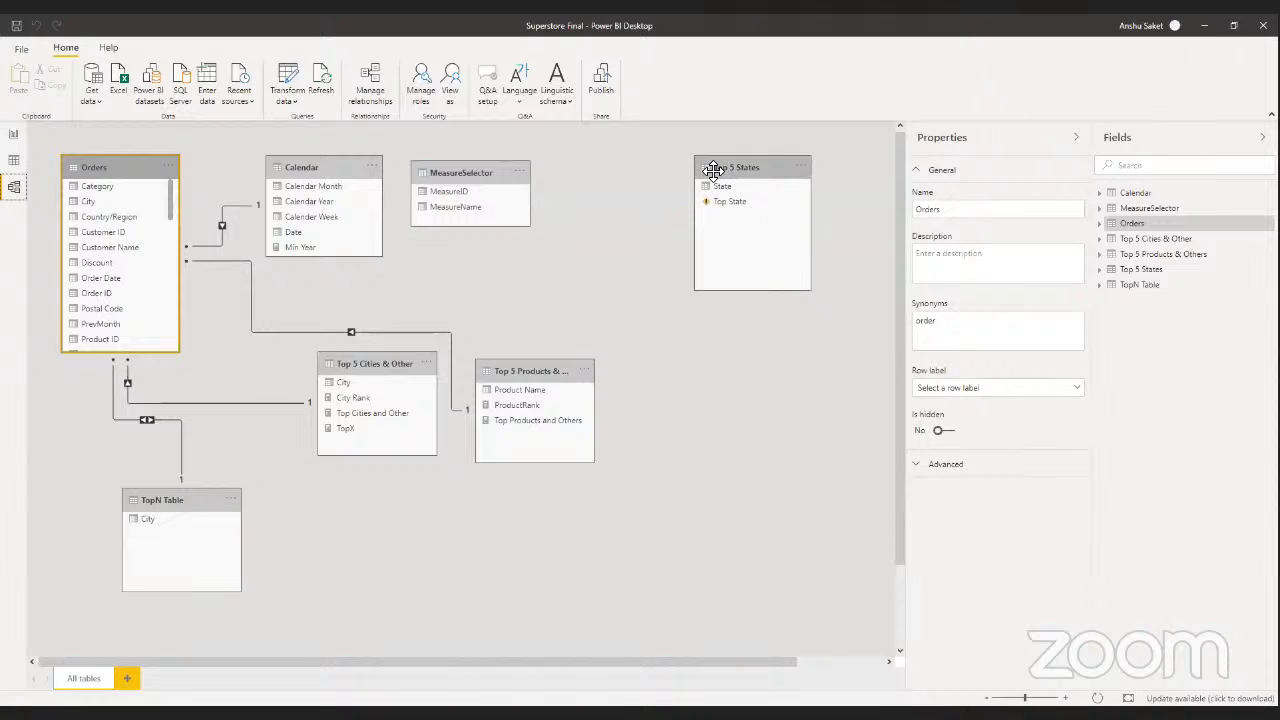
pyautogui.moveTo(712, 170); pyautogui.dragTo(480, 508)
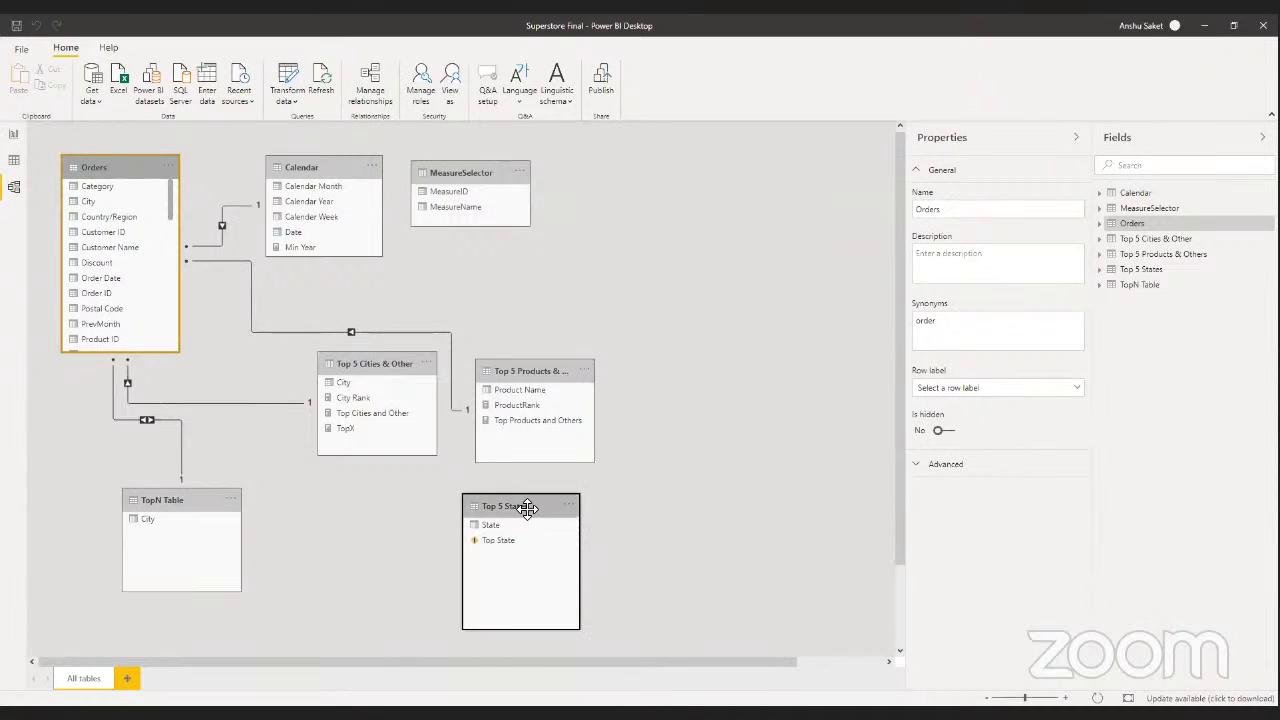
pyautogui.click(570, 506)
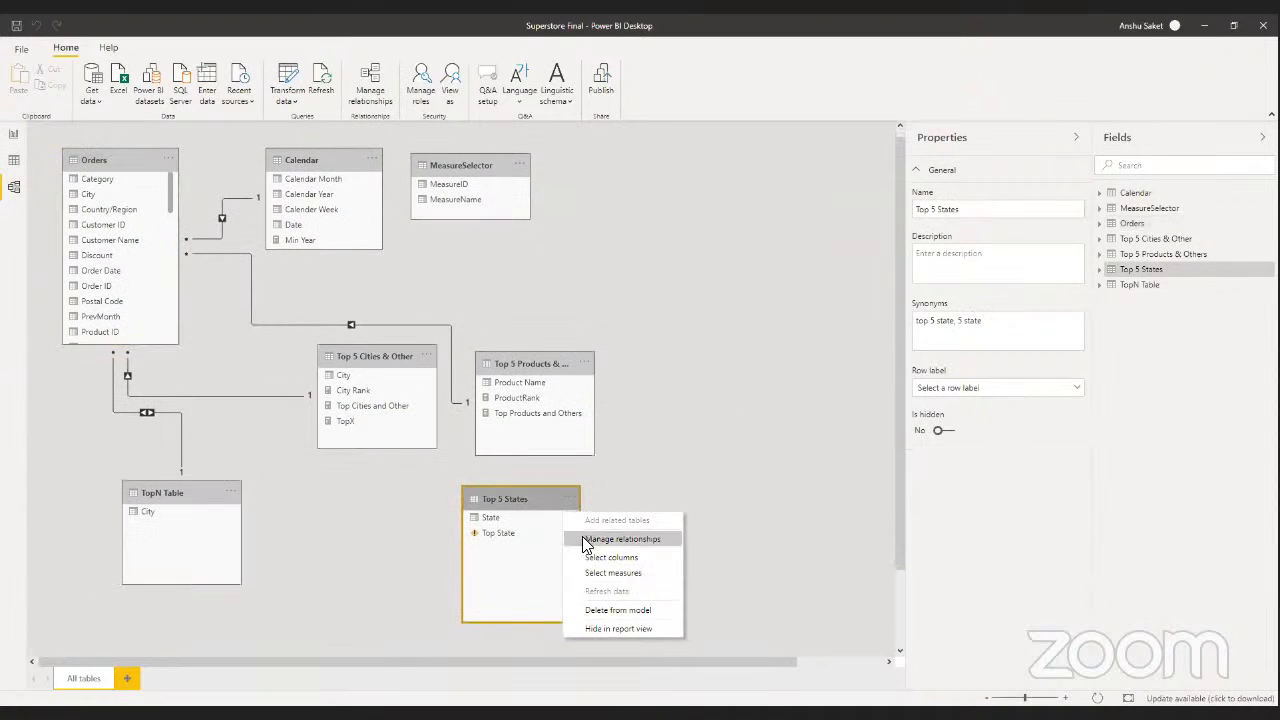
pyautogui.click(587, 540)
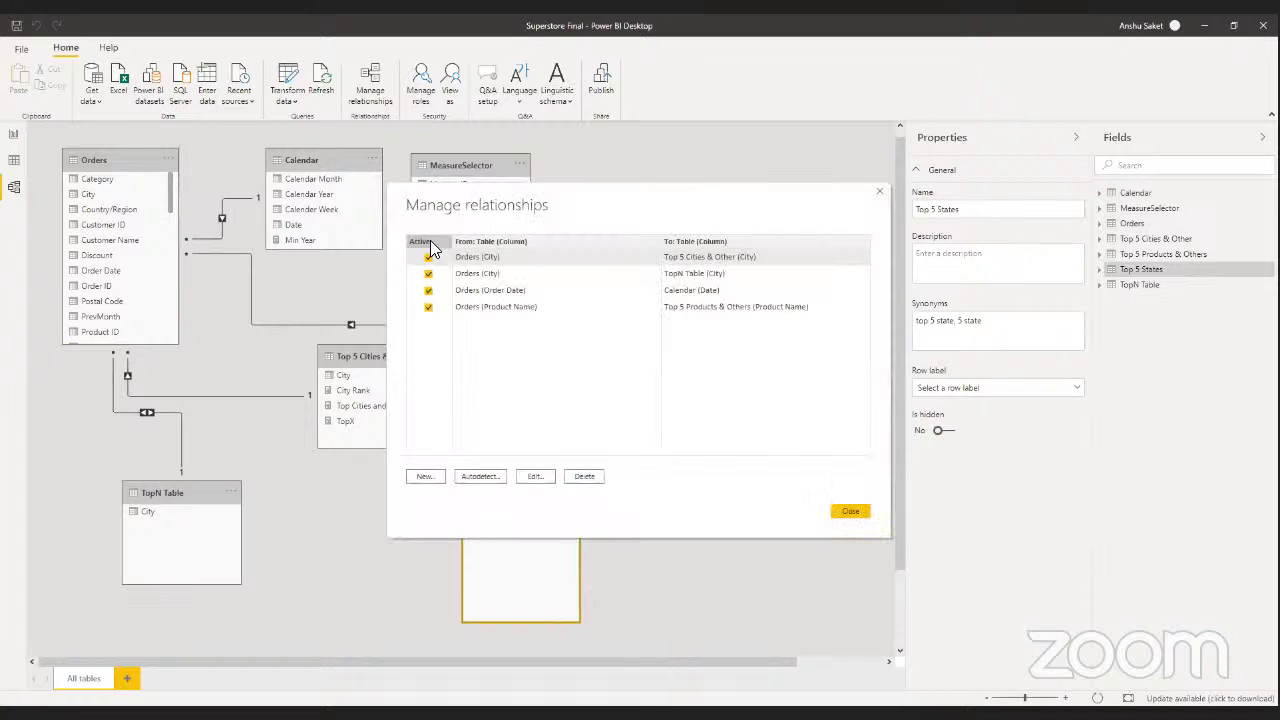
# - Create an active one-to-many relationship from Top 5 States (State) to Orders (State) with single cross-filter direction
pyautogui.click(430, 477)
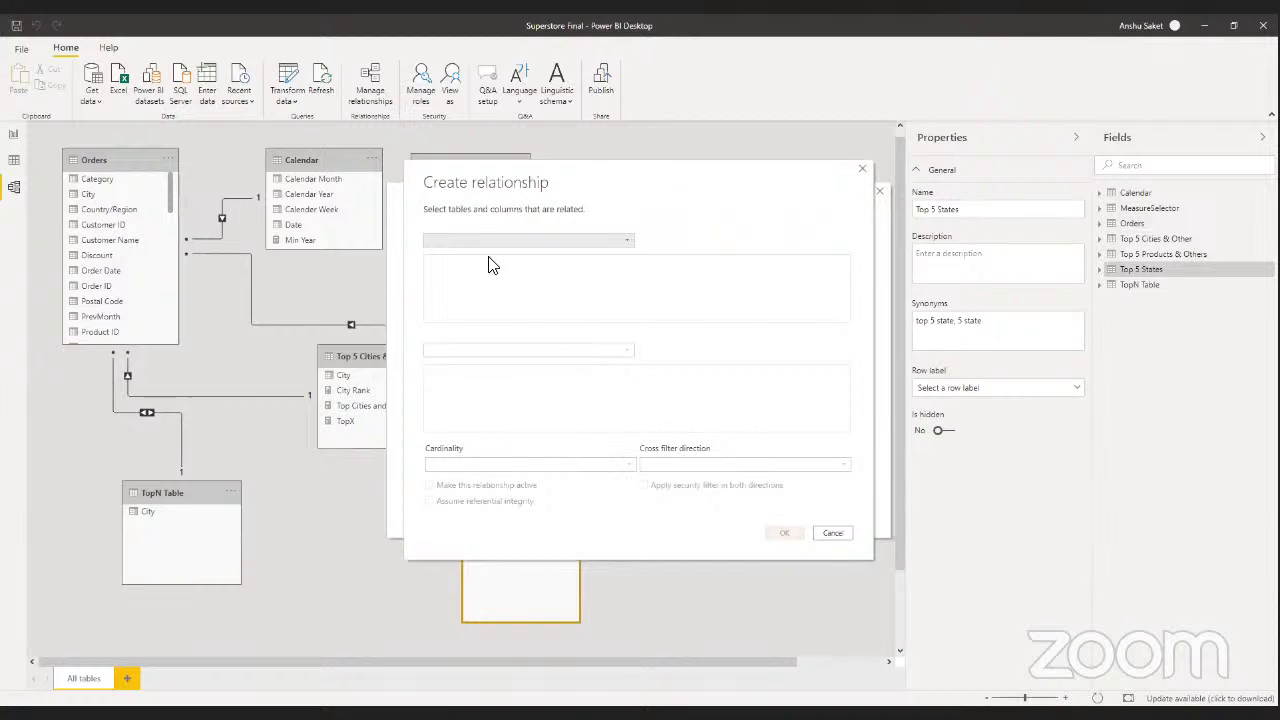
pyautogui.click(470, 243)
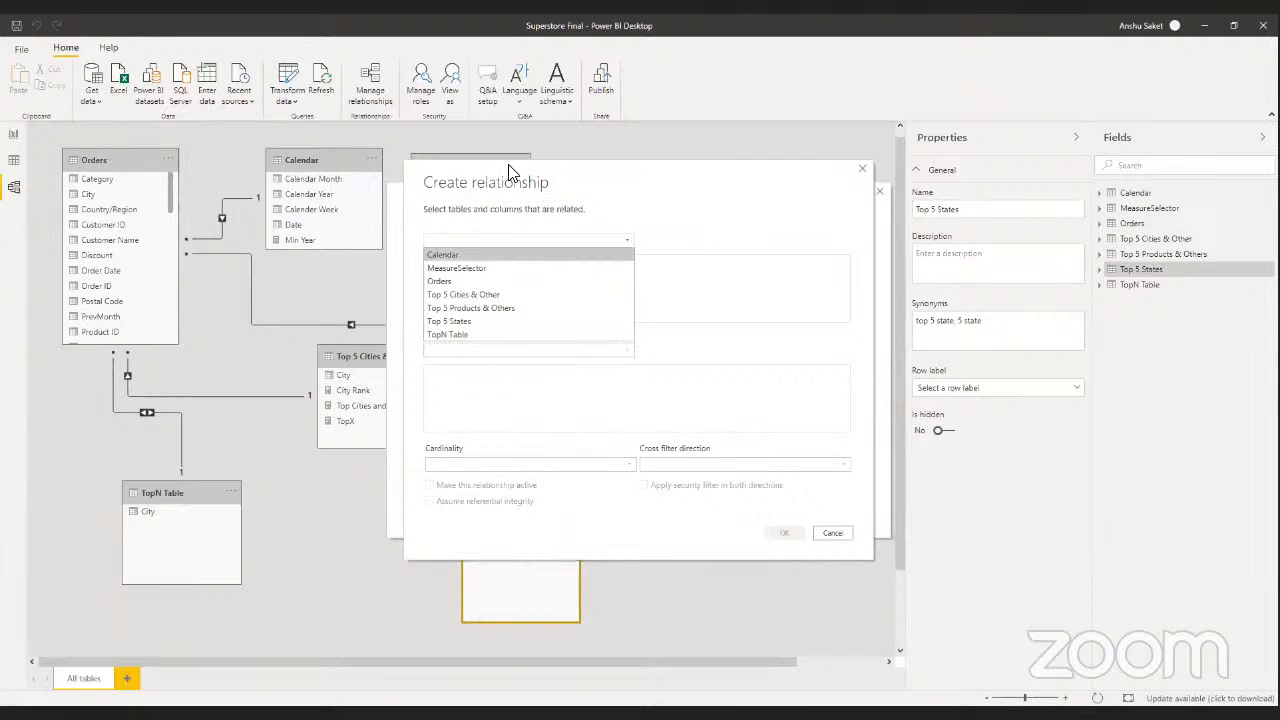
pyautogui.moveTo(510, 172); pyautogui.dragTo(836, 267)
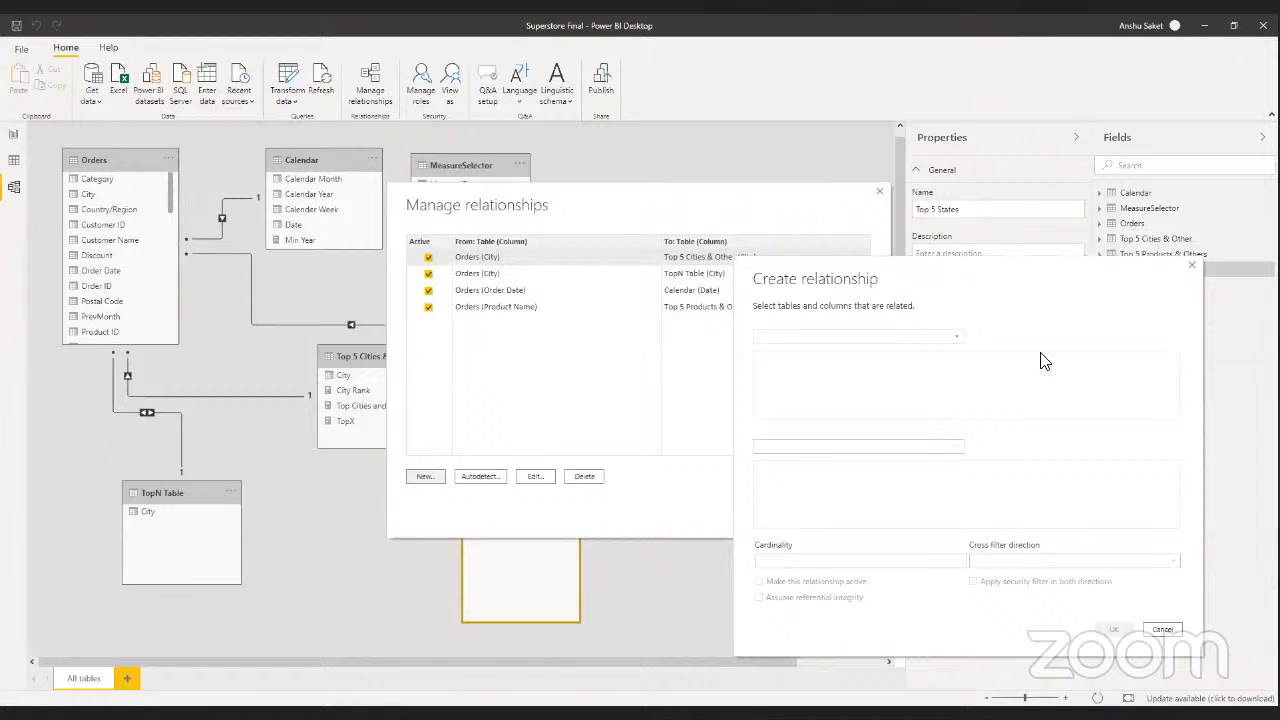
pyautogui.click(784, 339)
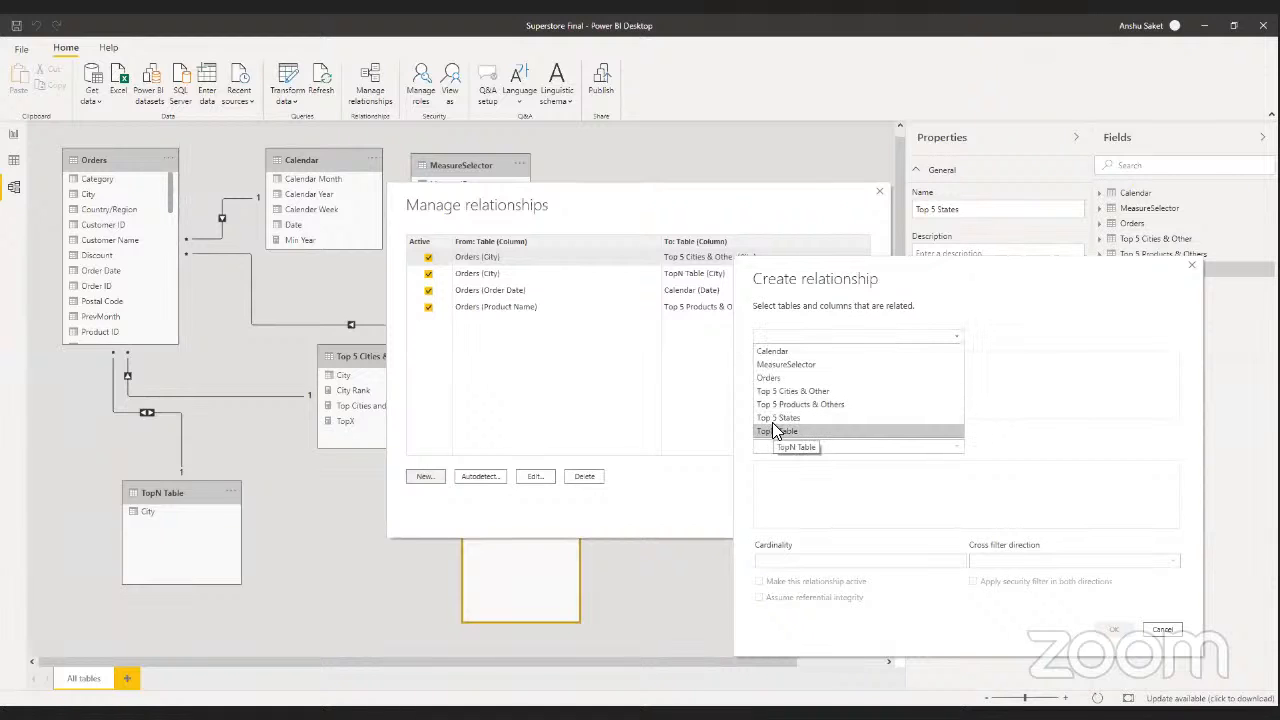
pyautogui.click(779, 418)
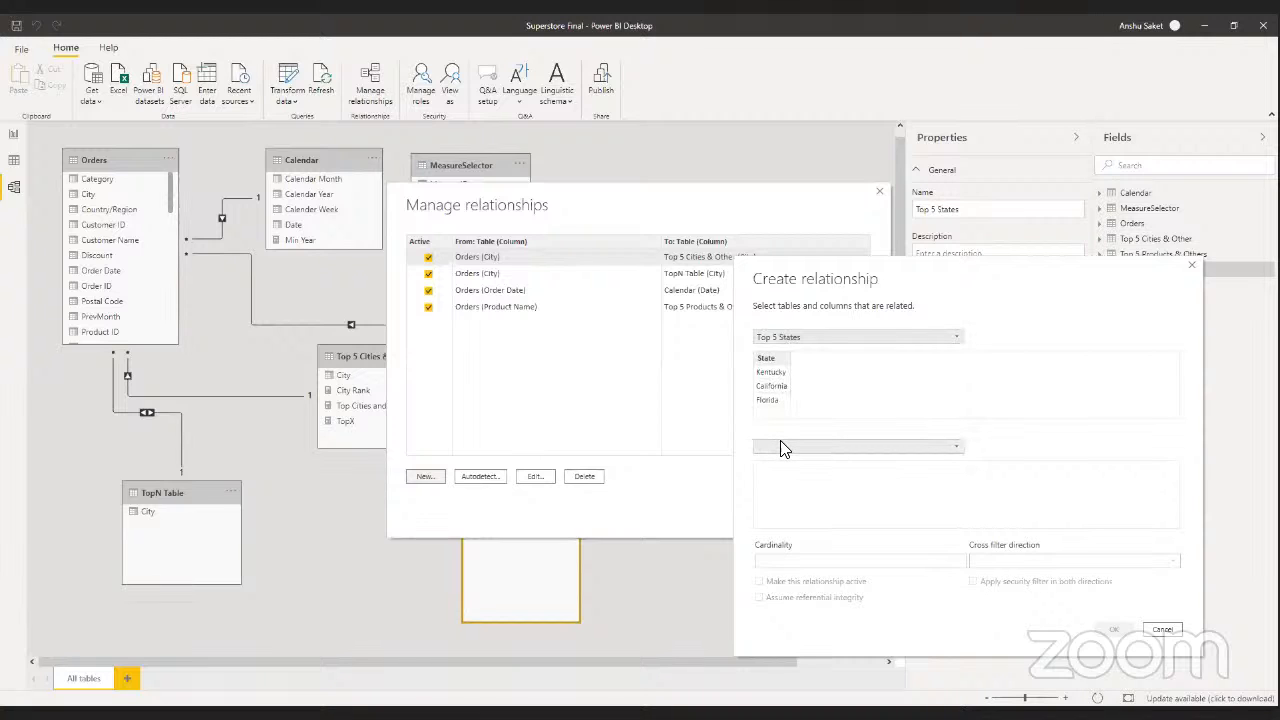
pyautogui.click(783, 449)
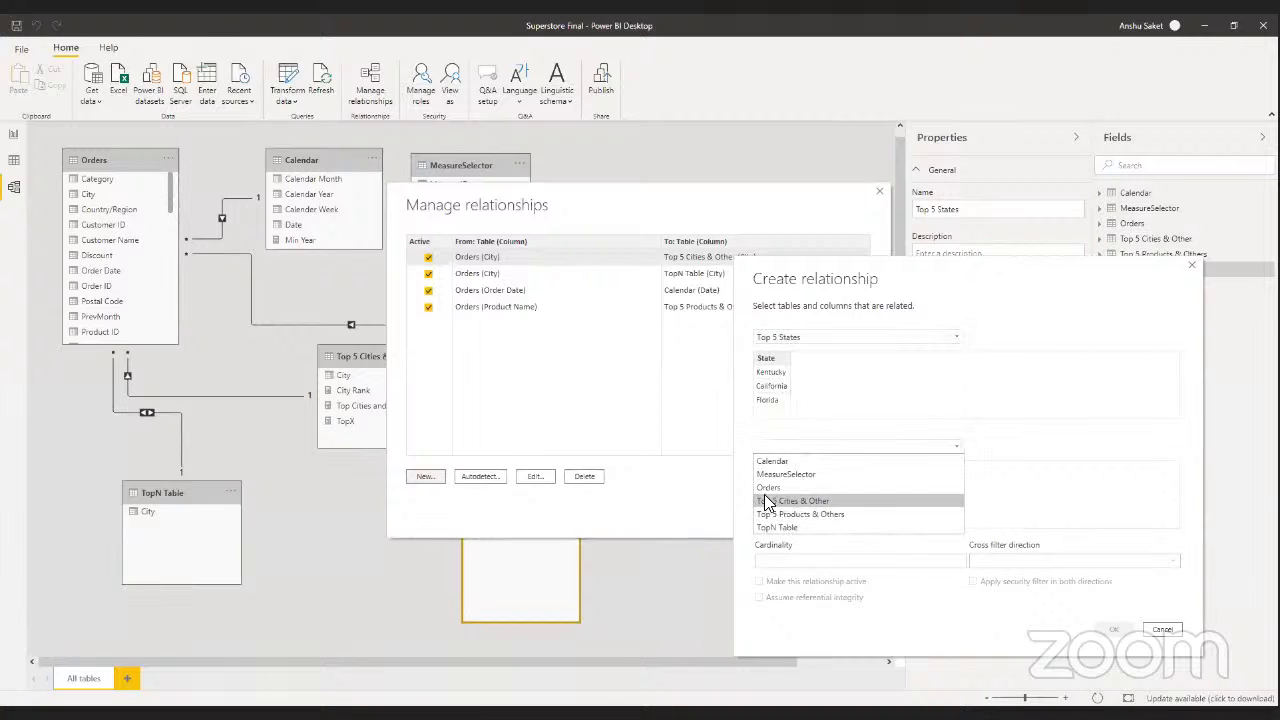
pyautogui.click(765, 490)
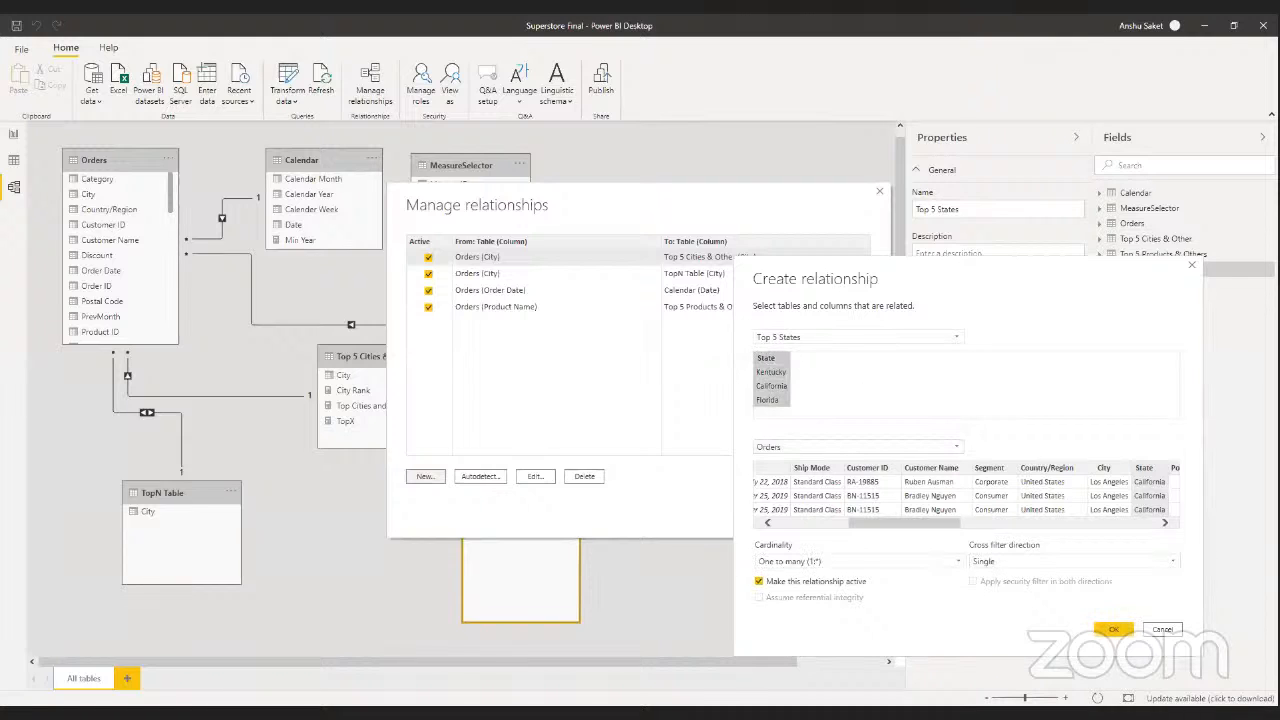
pyautogui.click(1150, 475)
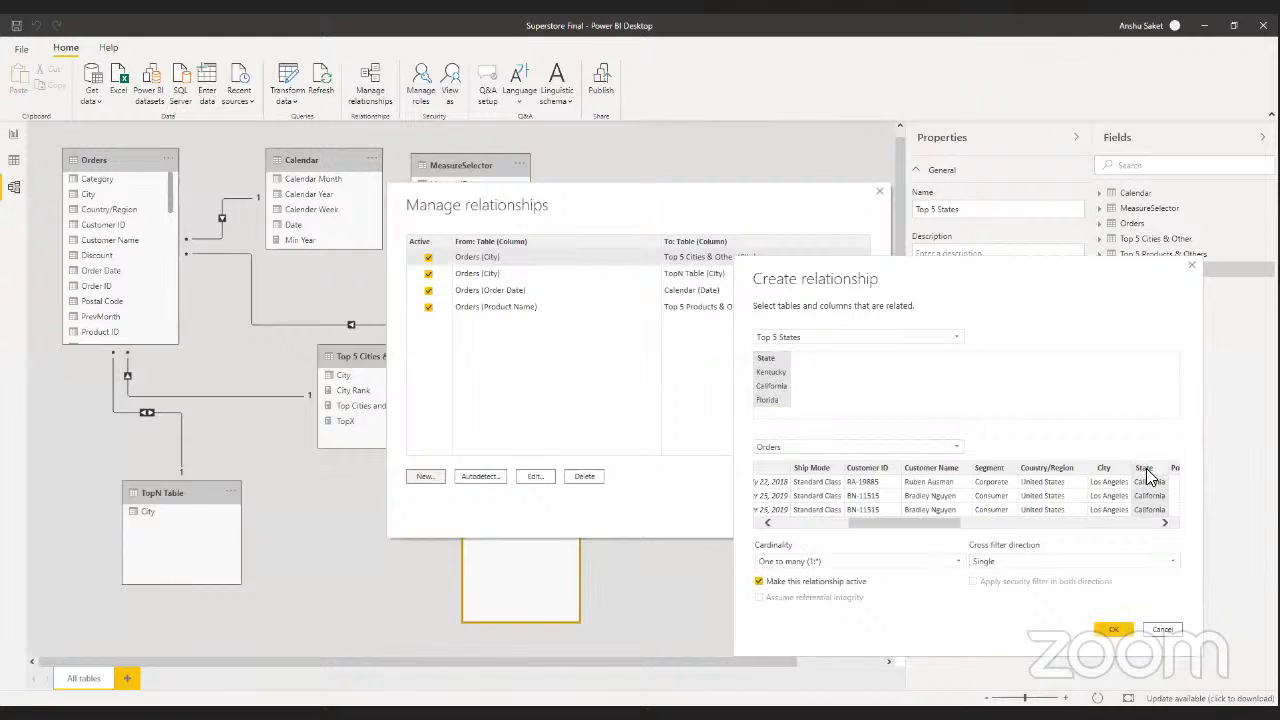
pyautogui.click(1110, 633)
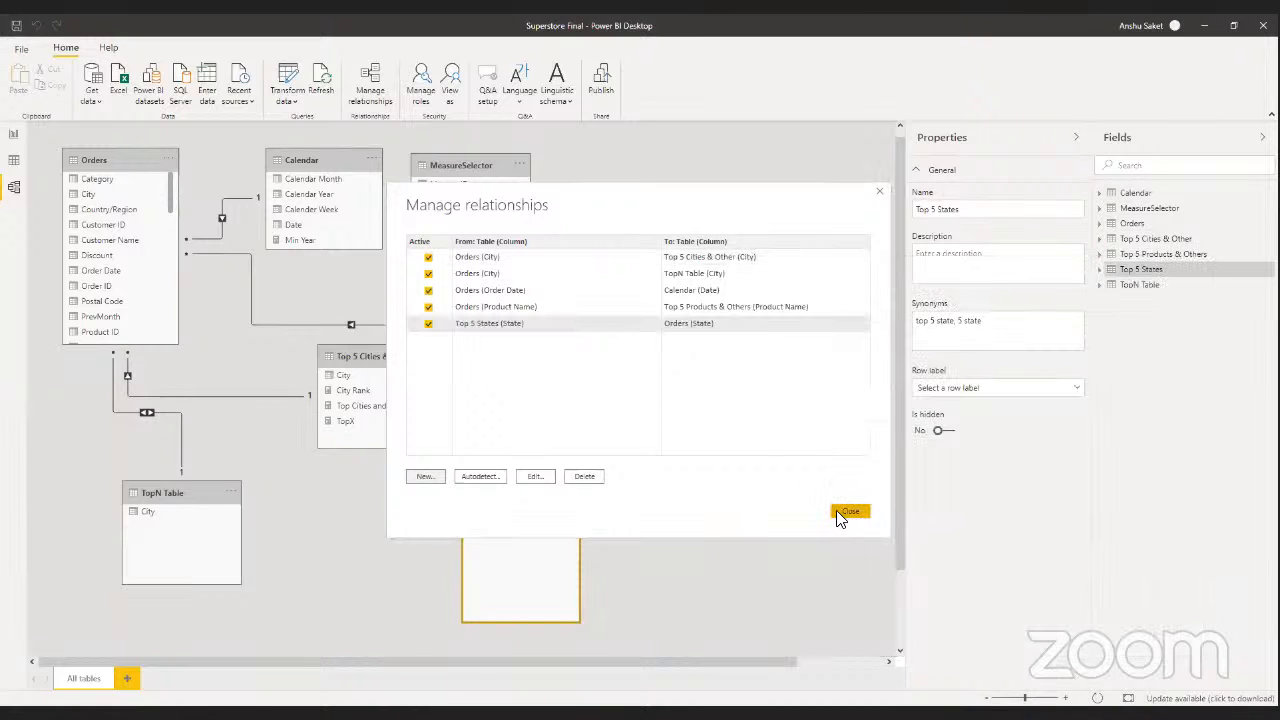
pyautogui.click(848, 512)
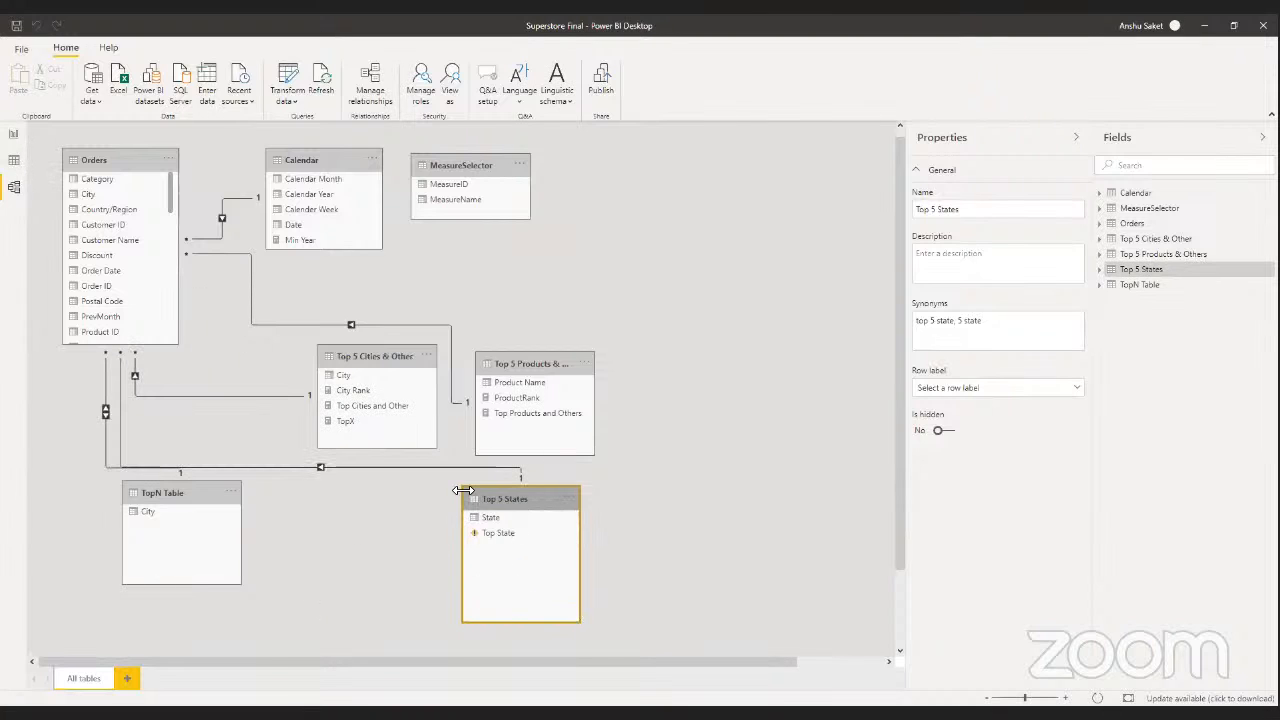
# - Return to the Top State formula in the data view and erase its trailing parentheses and the SEL fragment
pyautogui.click(488, 533)
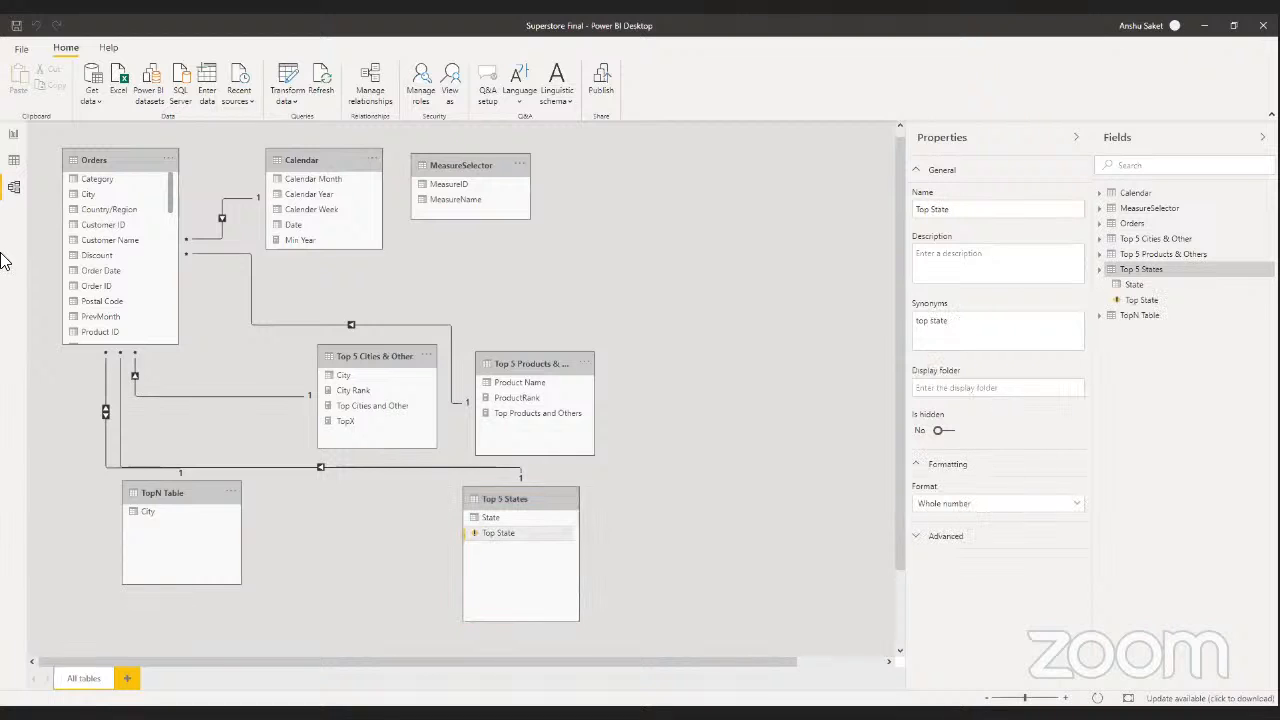
pyautogui.click(14, 162)
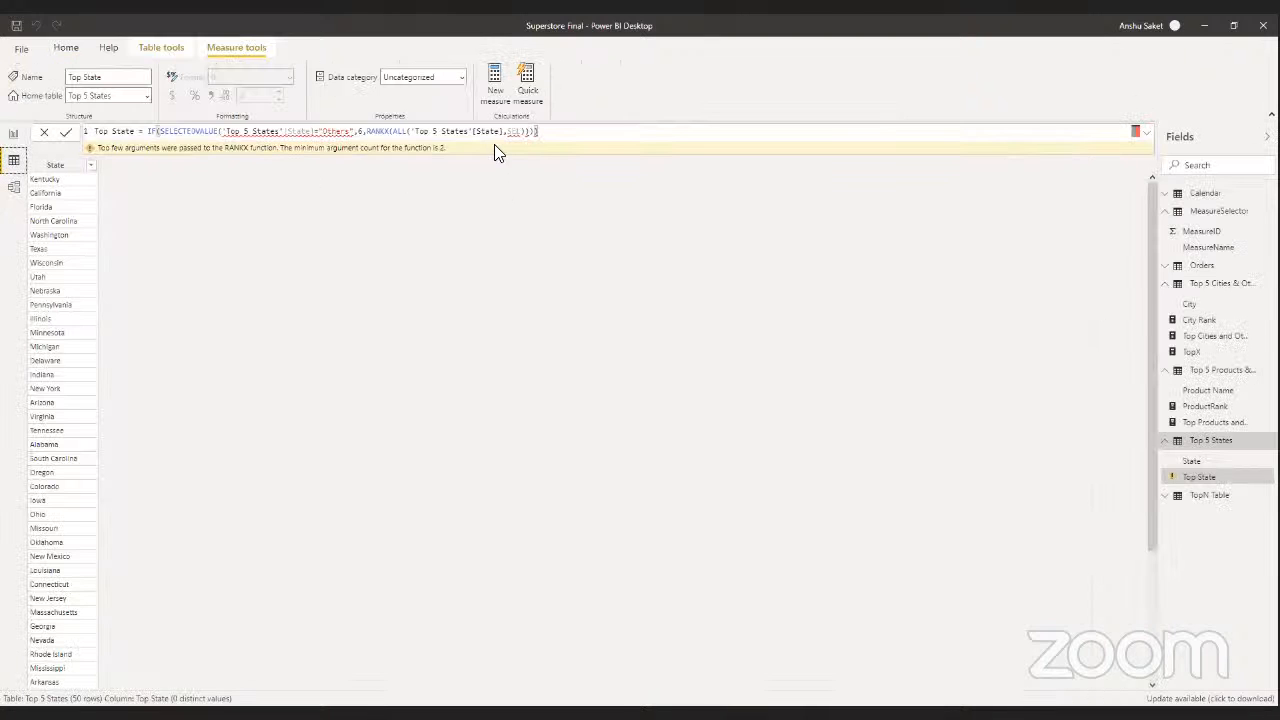
pyautogui.click(536, 133)
pyautogui.press('BackSpace')
pyautogui.press('BackSpace')
pyautogui.press('BackSpace')
pyautogui.press('BackSpace')
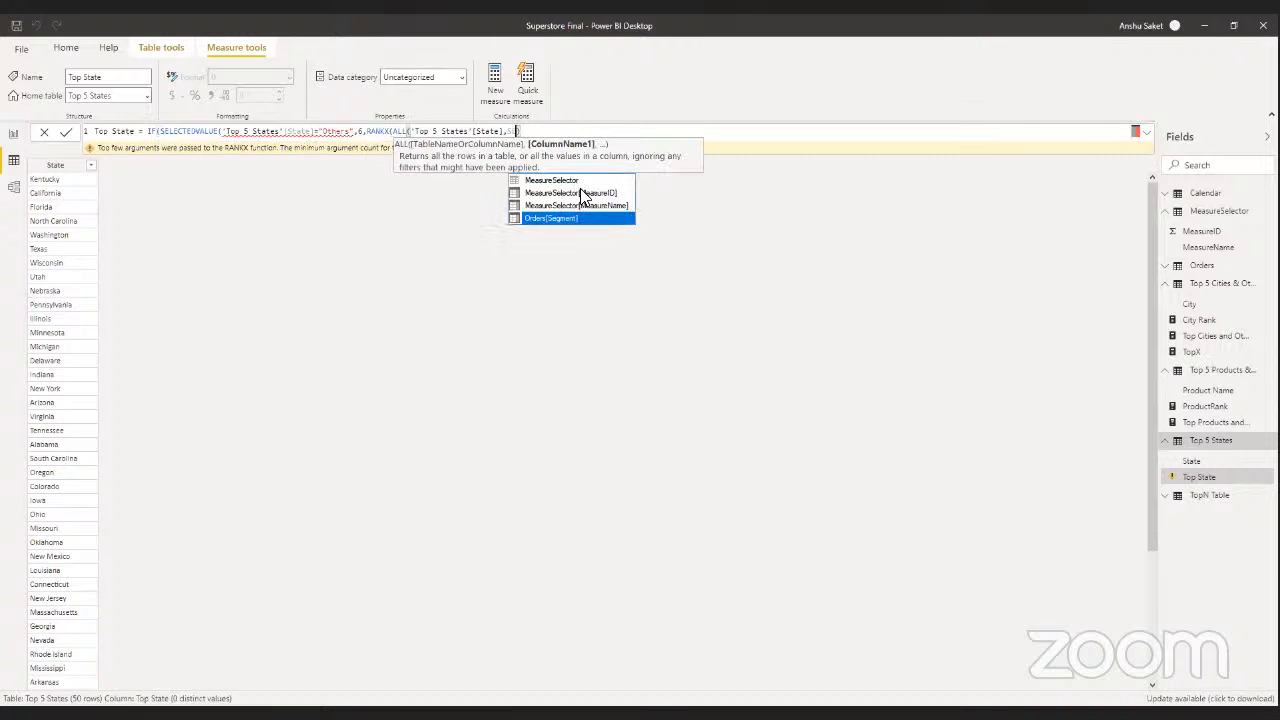
pyautogui.press('BackSpace')
pyautogui.press('BackSpace')
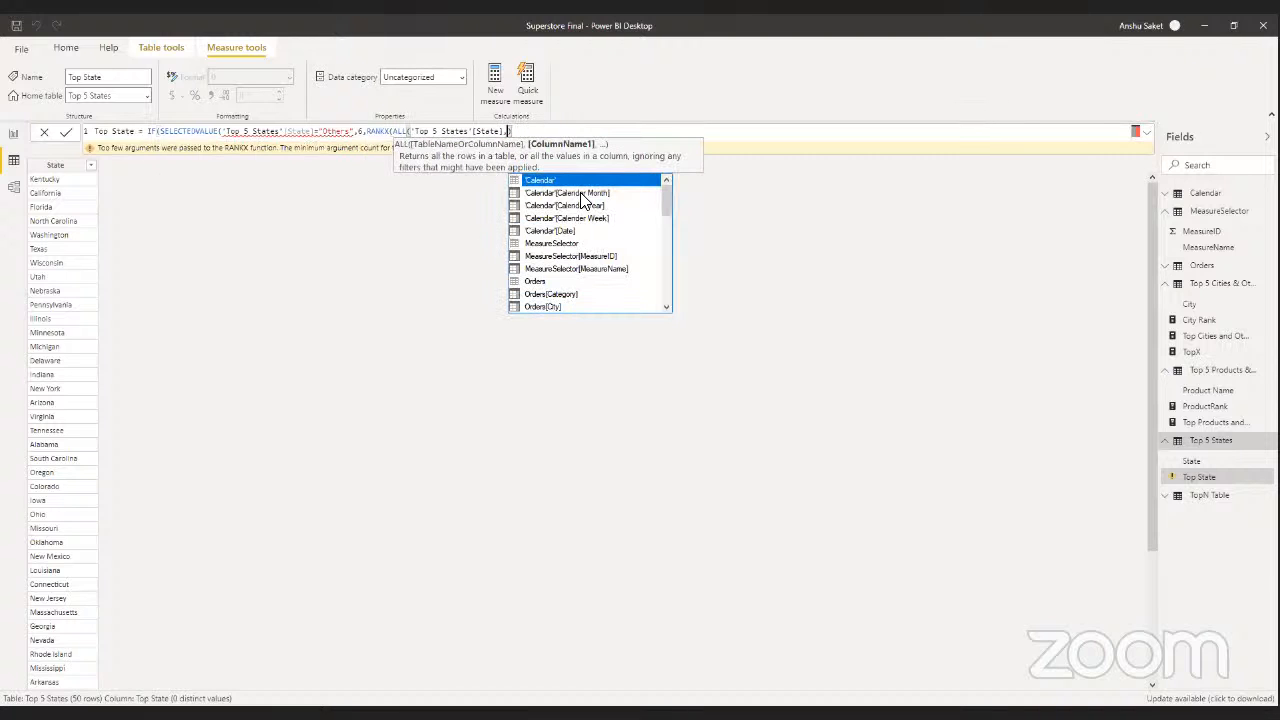
# - Try again to add an expression beginning with SEL after 'Top 5 States'[State] and check the SELECTEDVALUE syntax
pyautogui.write('SEL')
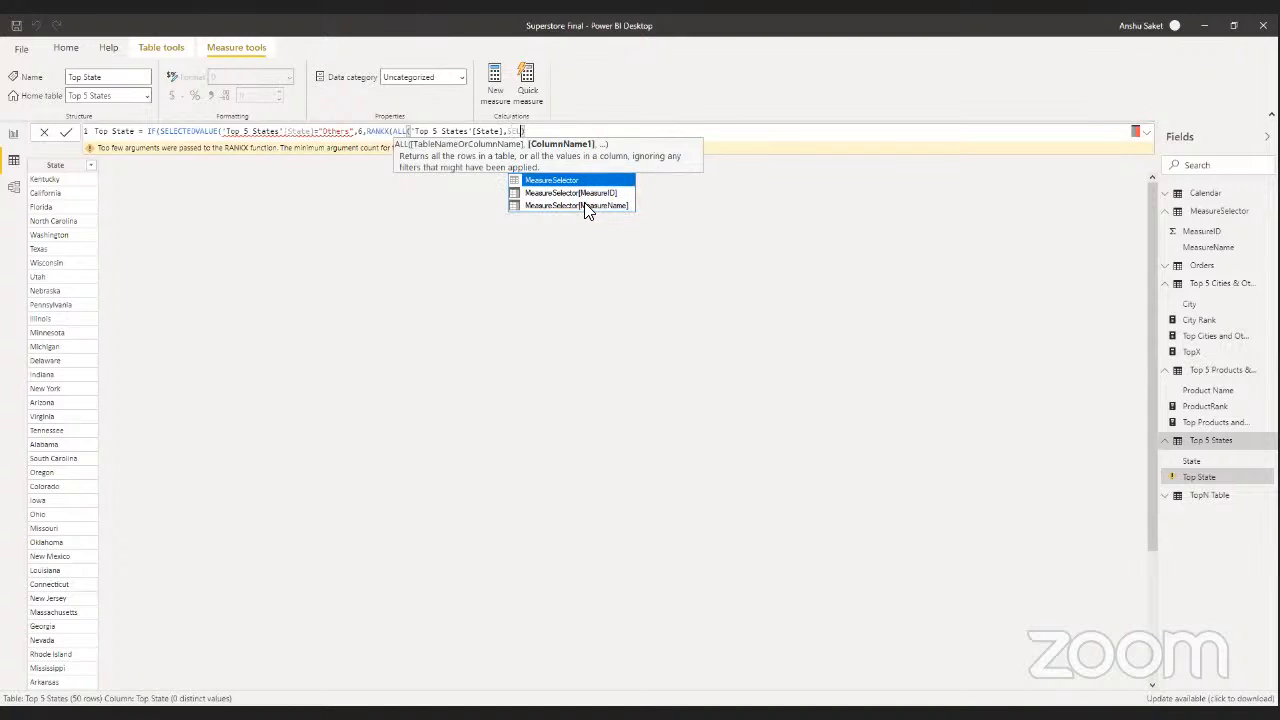
pyautogui.press('BackSpace')
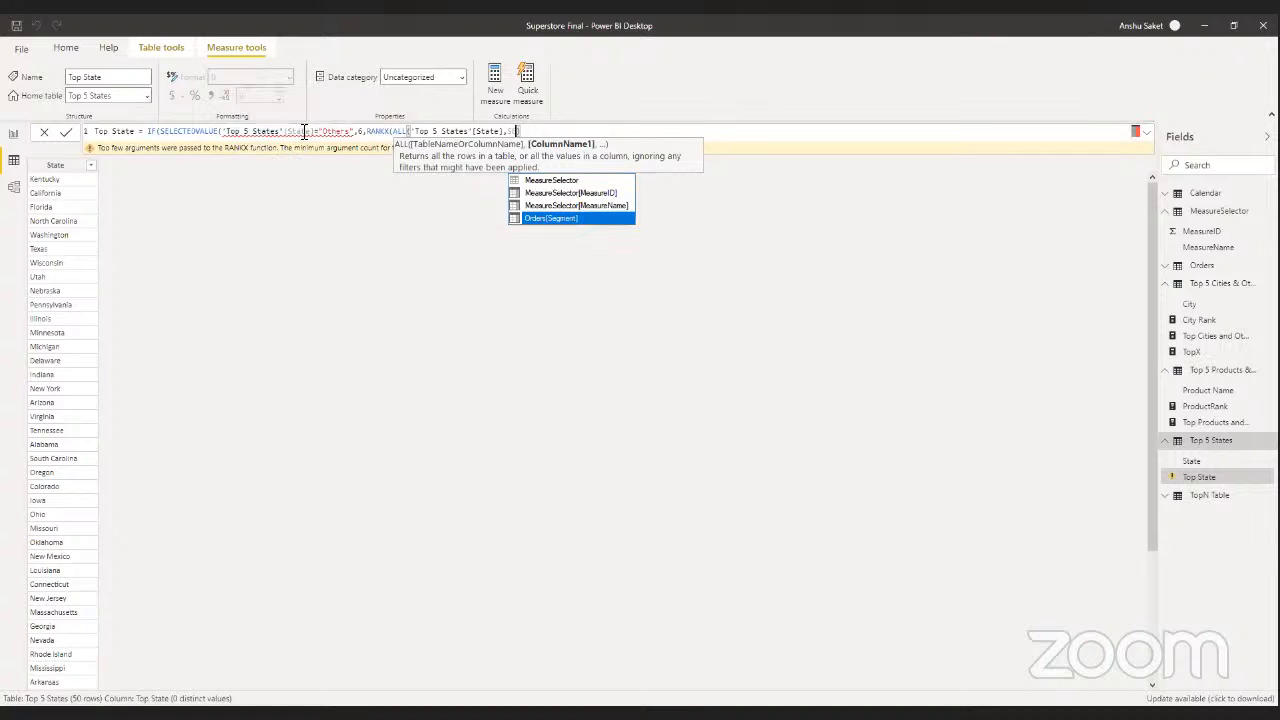
pyautogui.press('Escape')
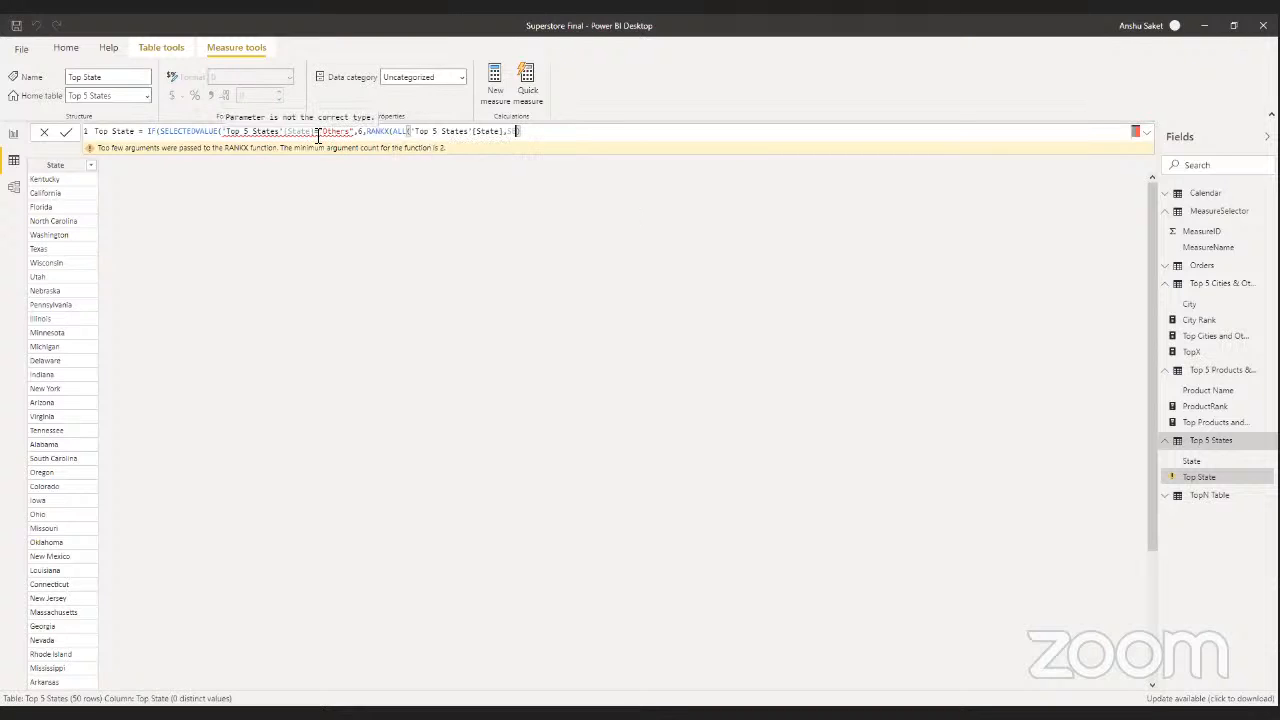
pyautogui.click(316, 132)
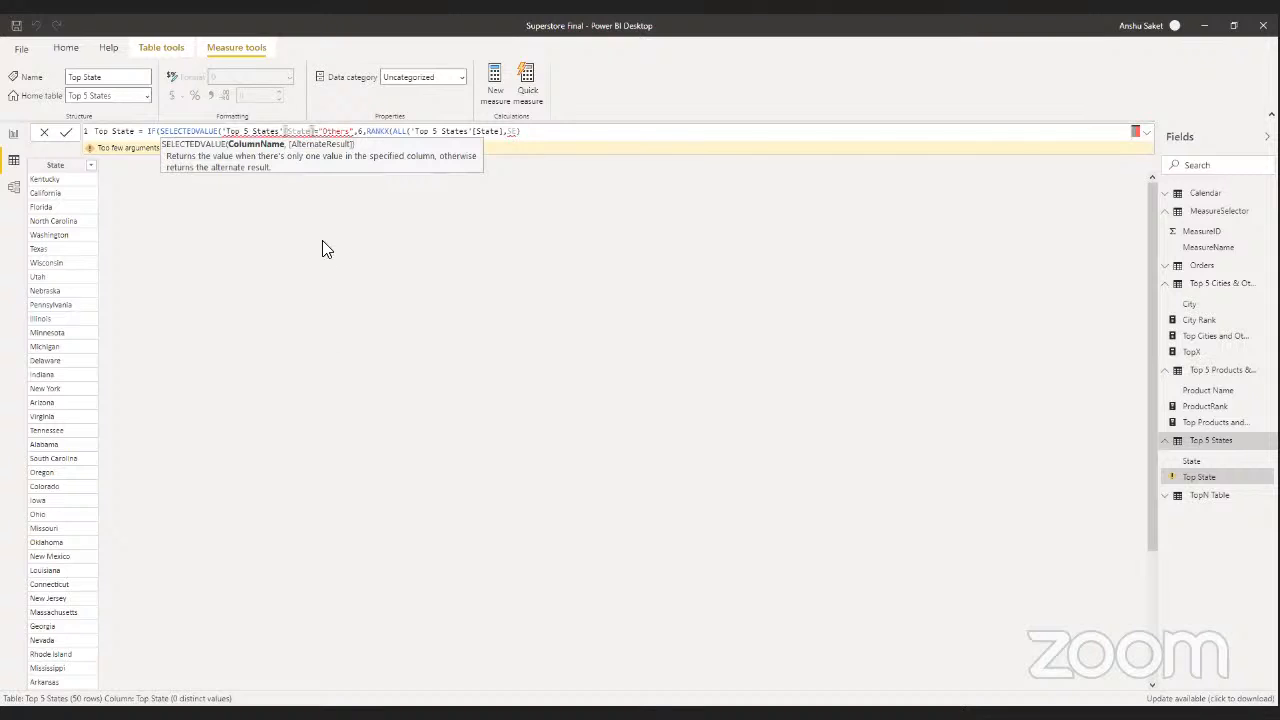
pyautogui.moveTo(284, 132)
pyautogui.press('Escape')
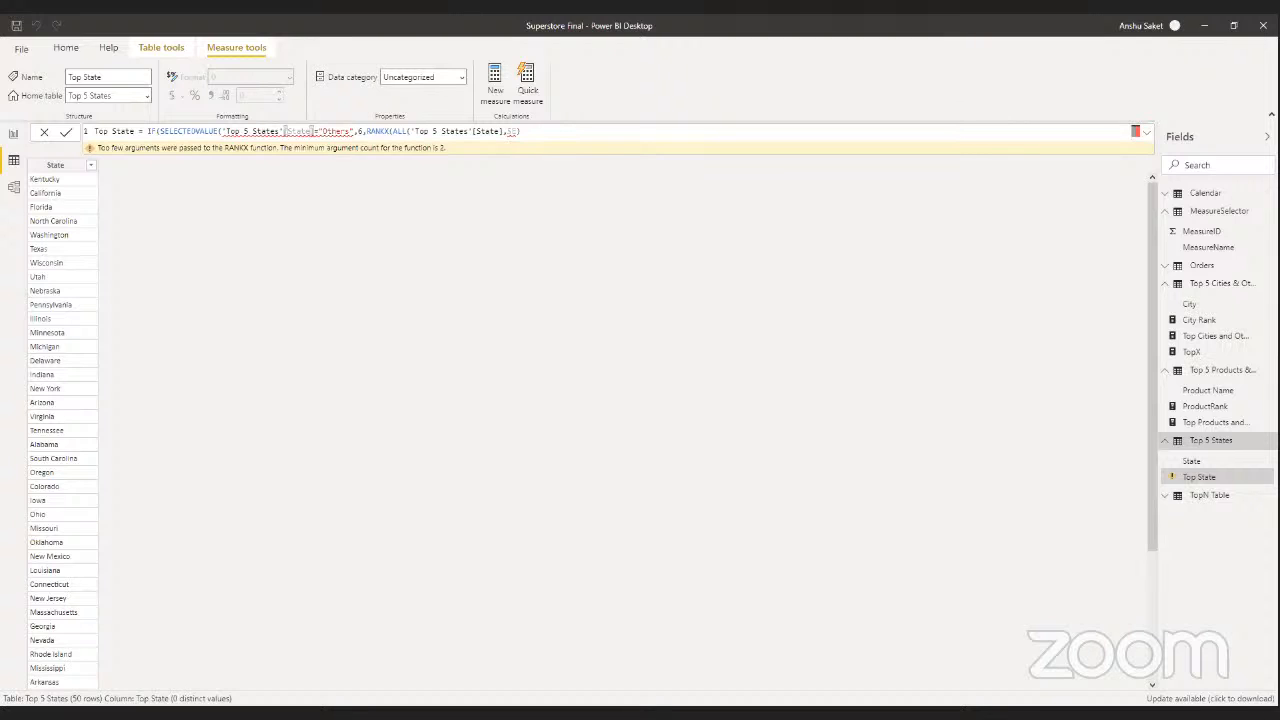
# - Delete the IF and SELECTEDVALUE test with "Others" and 6 from the Top State formula, keeping only the RANKX part
pyautogui.click(517, 131)
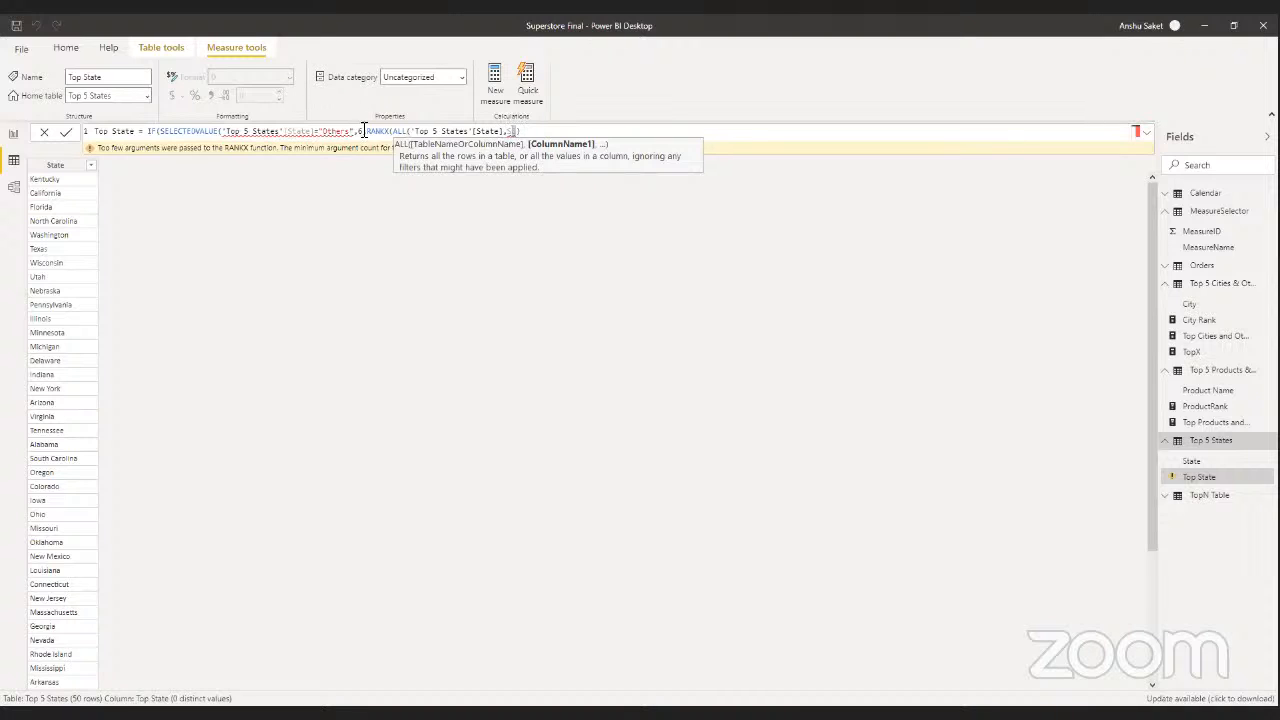
pyautogui.moveTo(364, 131); pyautogui.dragTo(152, 131)
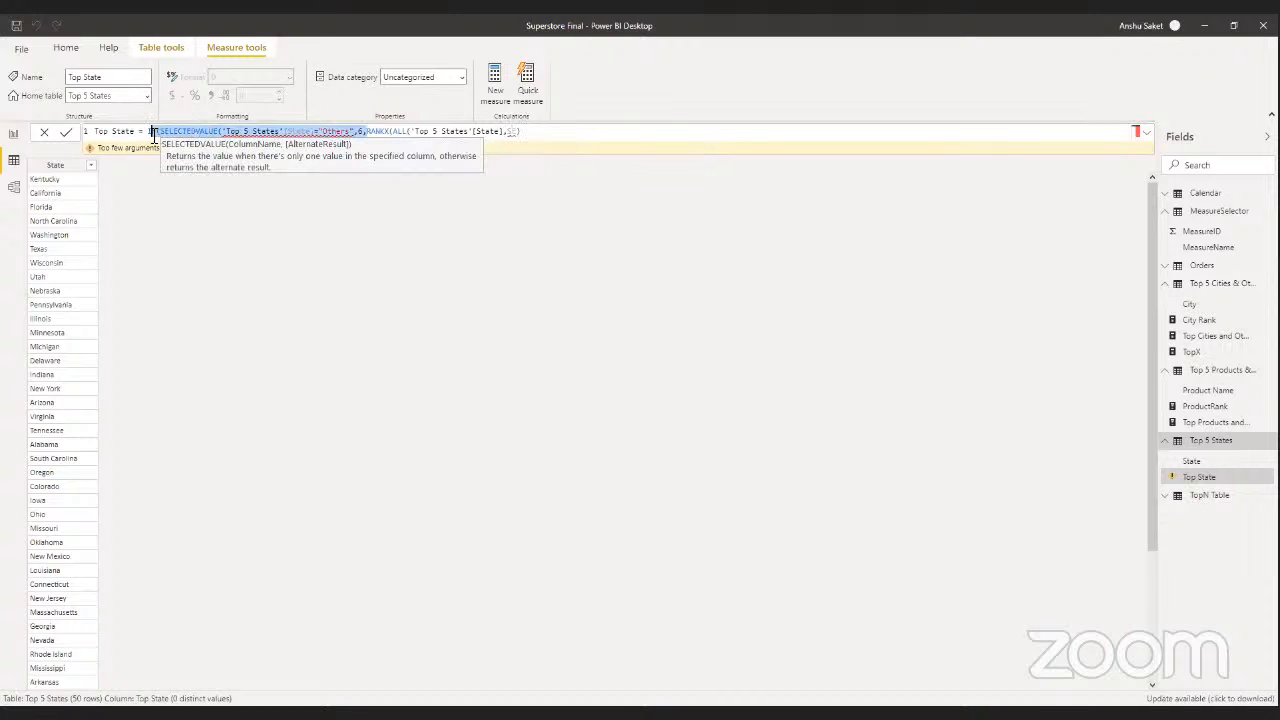
pyautogui.press('BackSpace')
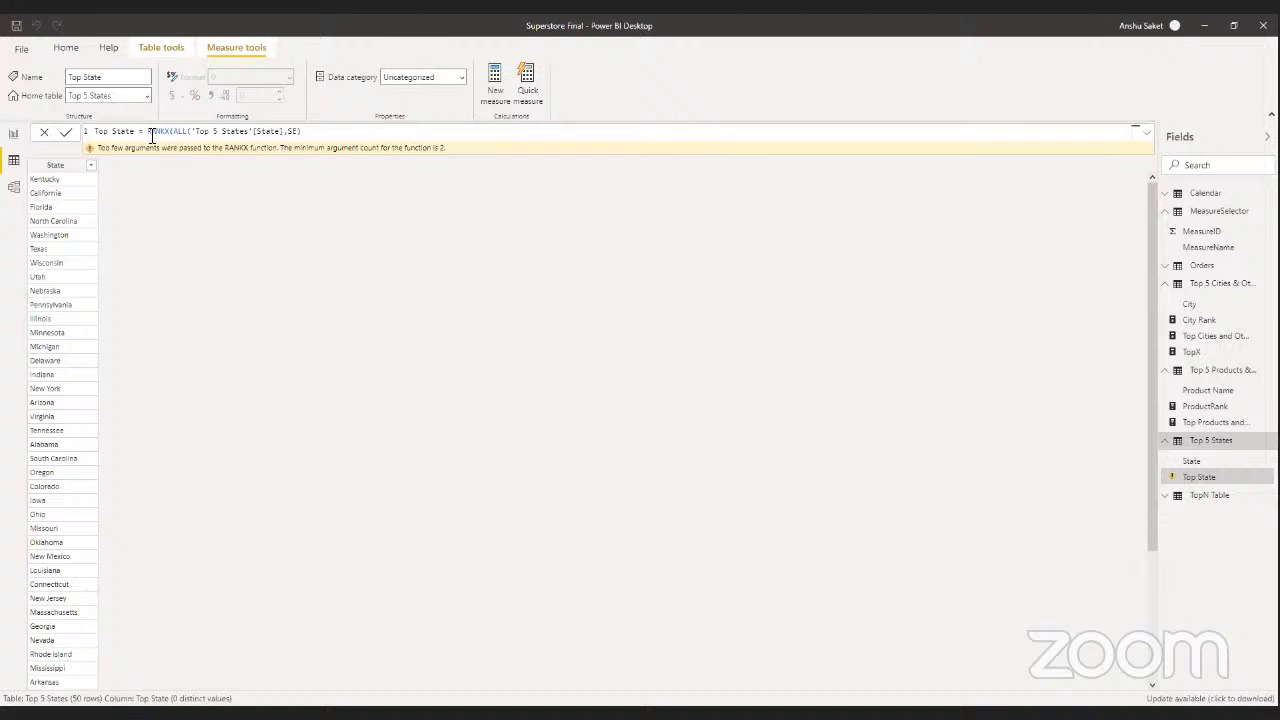
# - Erase the closing parentheses and SE fragment after 'Top 5 States'[State] in the Top State formula
pyautogui.click(309, 131)
pyautogui.press('BackSpace')
pyautogui.press('BackSpace')
pyautogui.press('BackSpace')
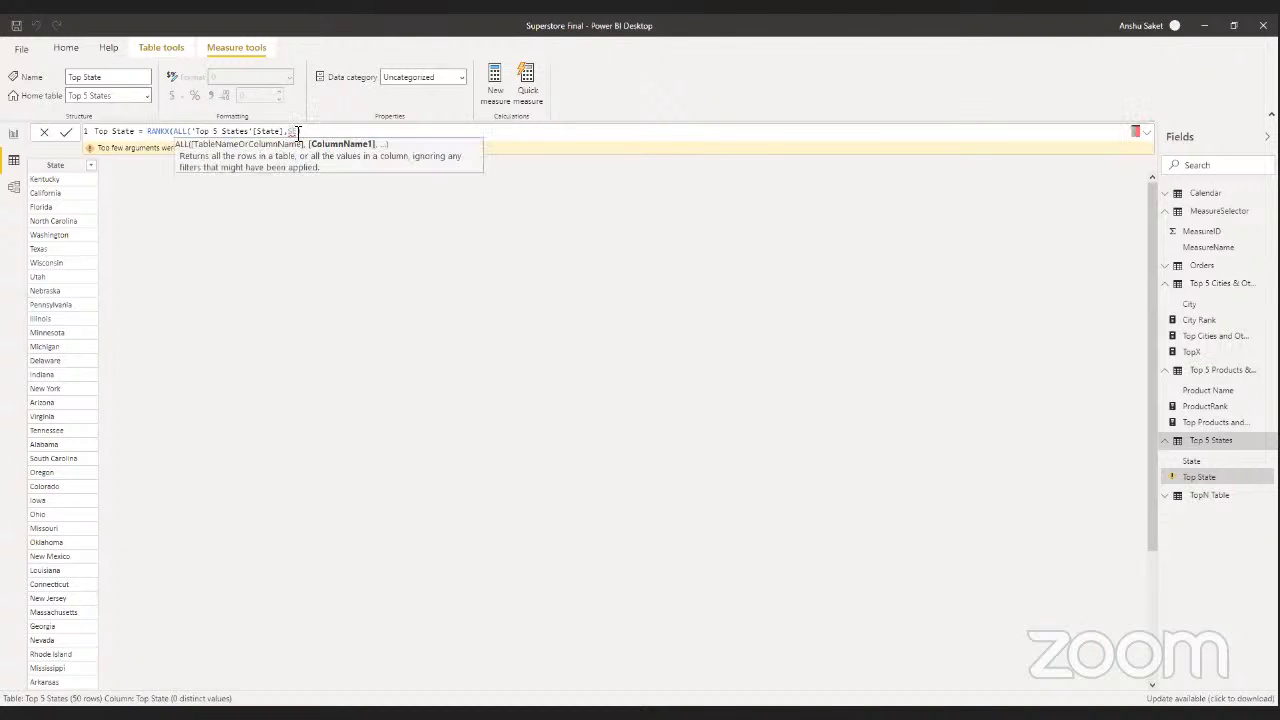
pyautogui.write(')')
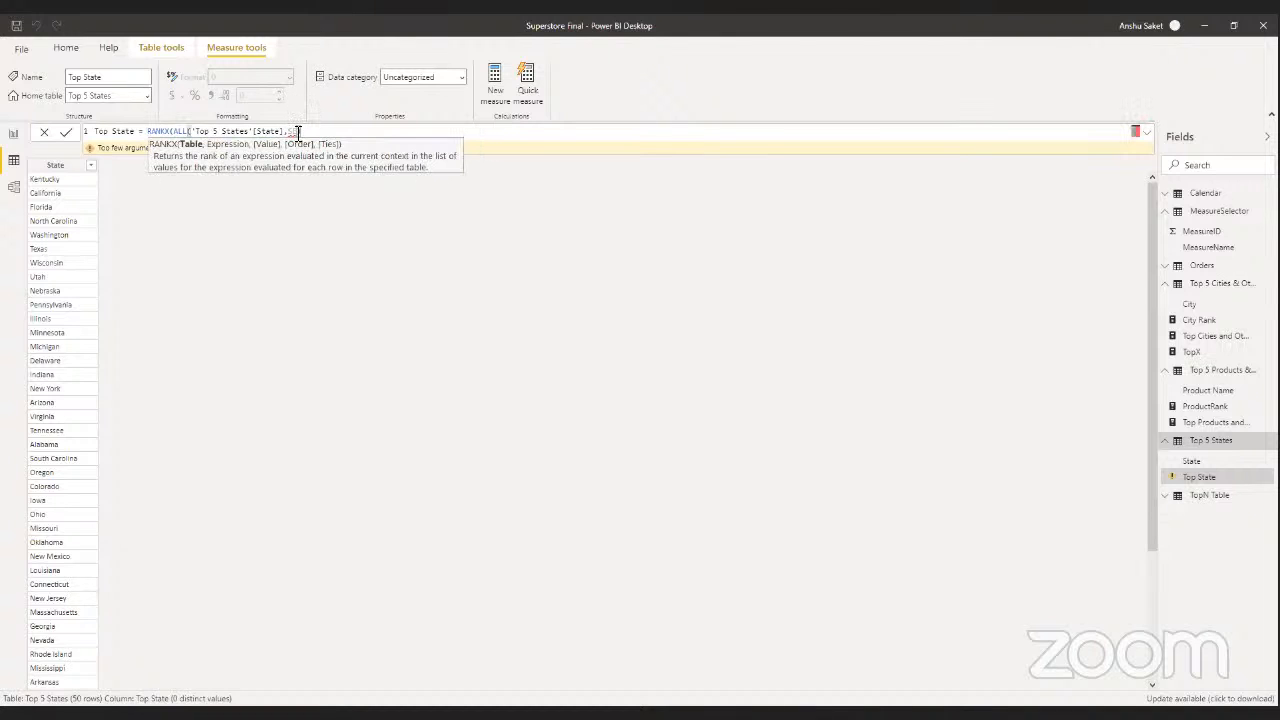
pyautogui.press('BackSpace')
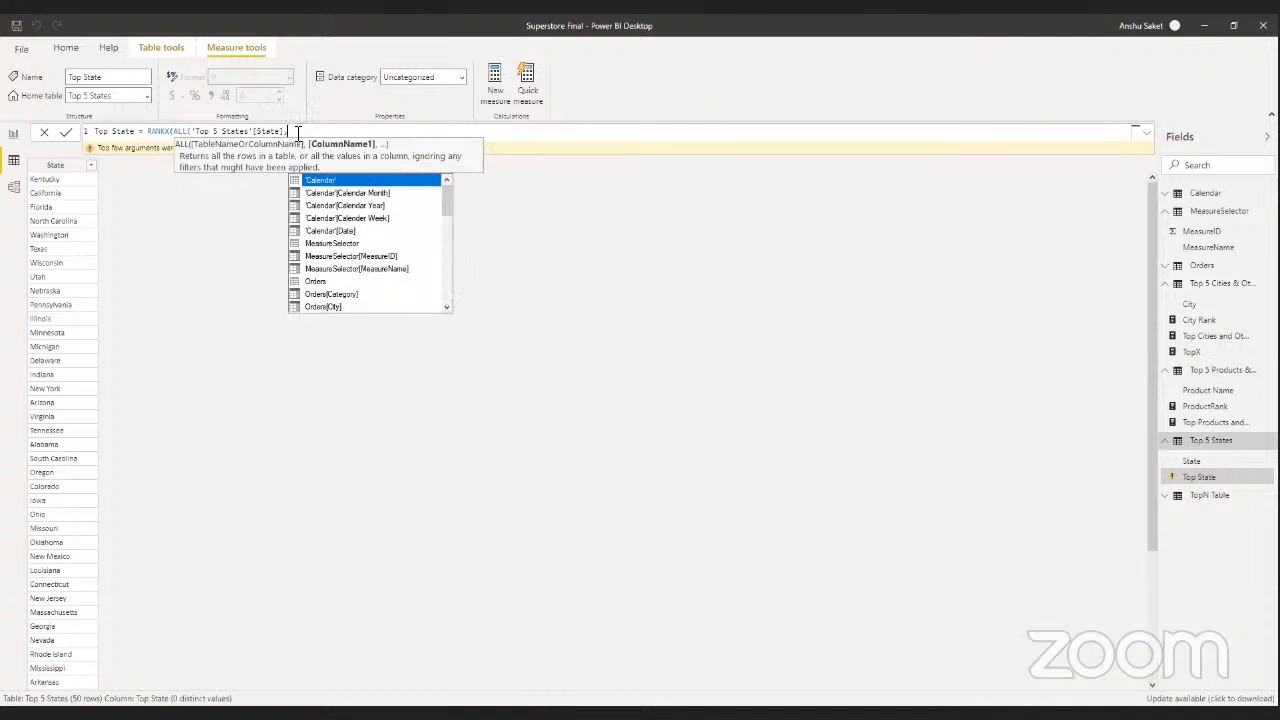
pyautogui.write('SE')
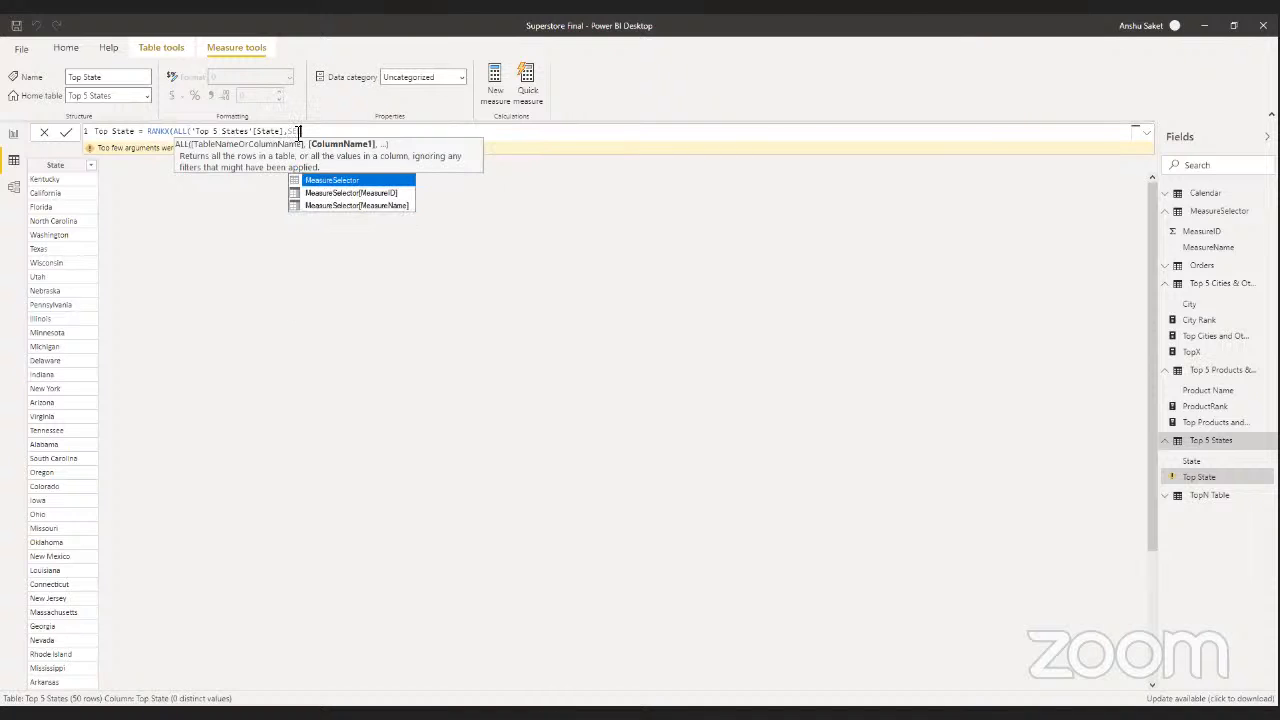
pyautogui.press('BackSpace')
pyautogui.press('BackSpace')
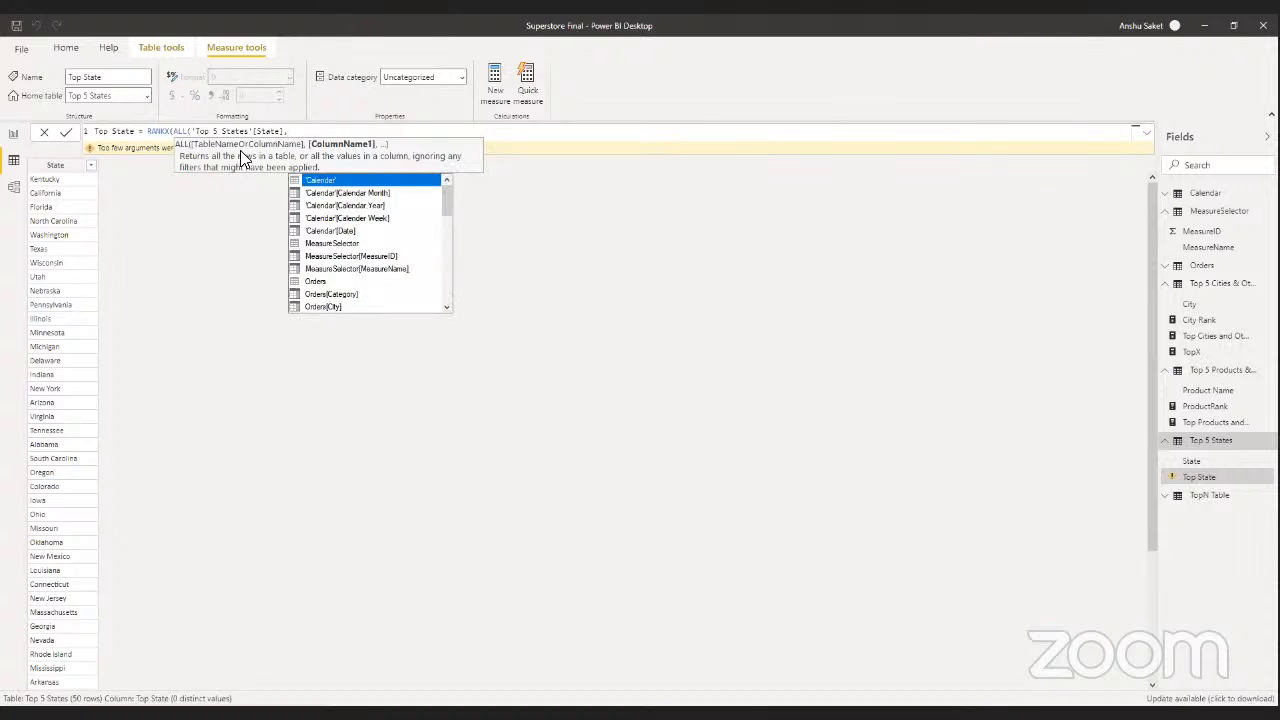
pyautogui.write('SUM')
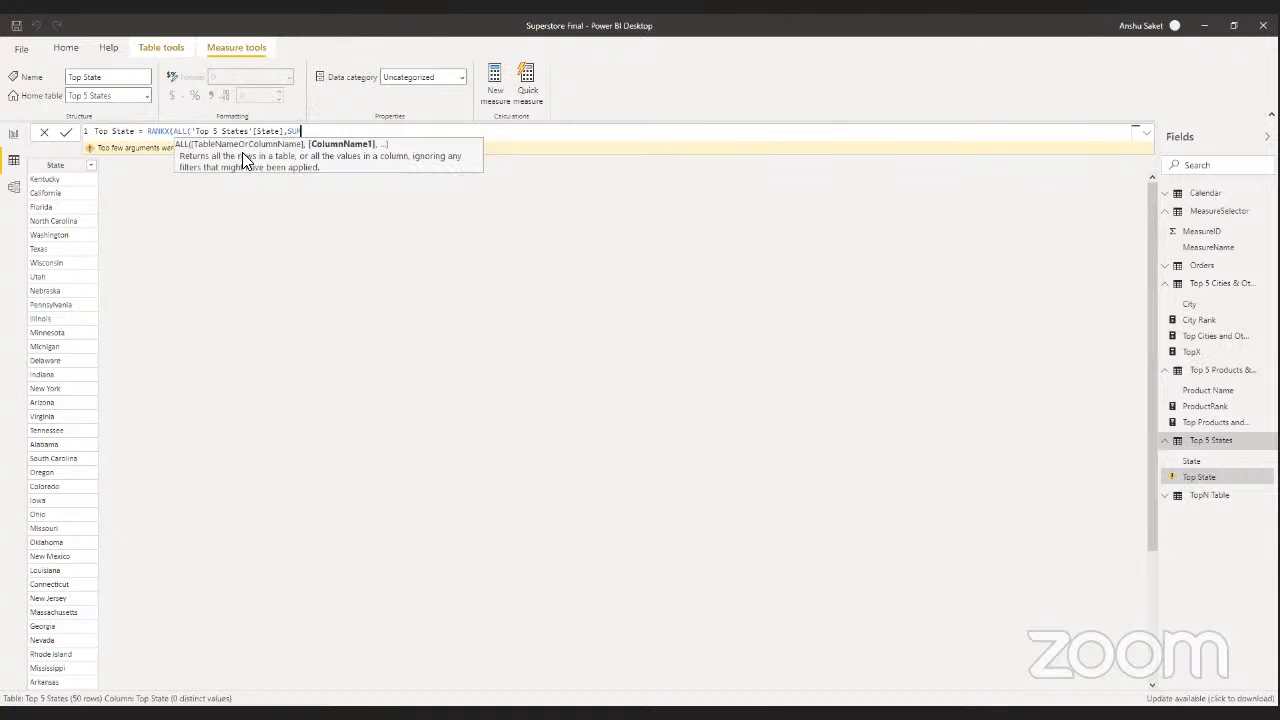
pyautogui.press('BackSpace')
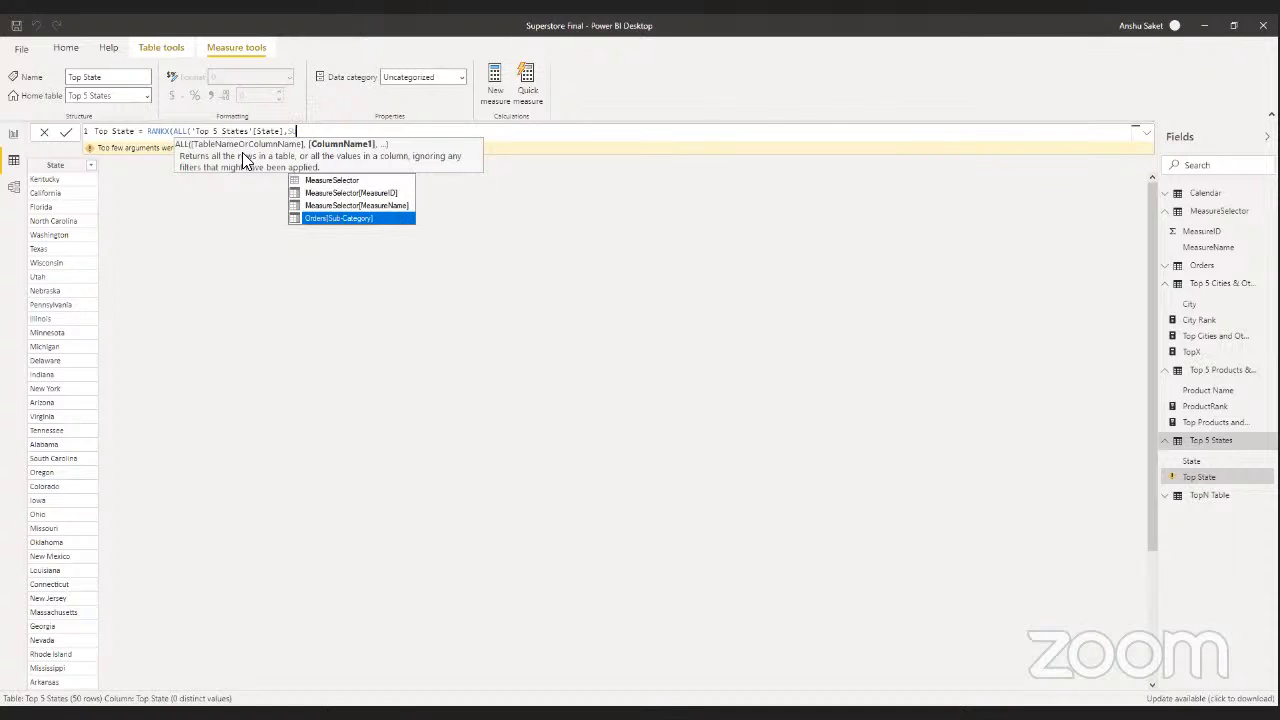
pyautogui.press('BackSpace')
pyautogui.press('BackSpace')
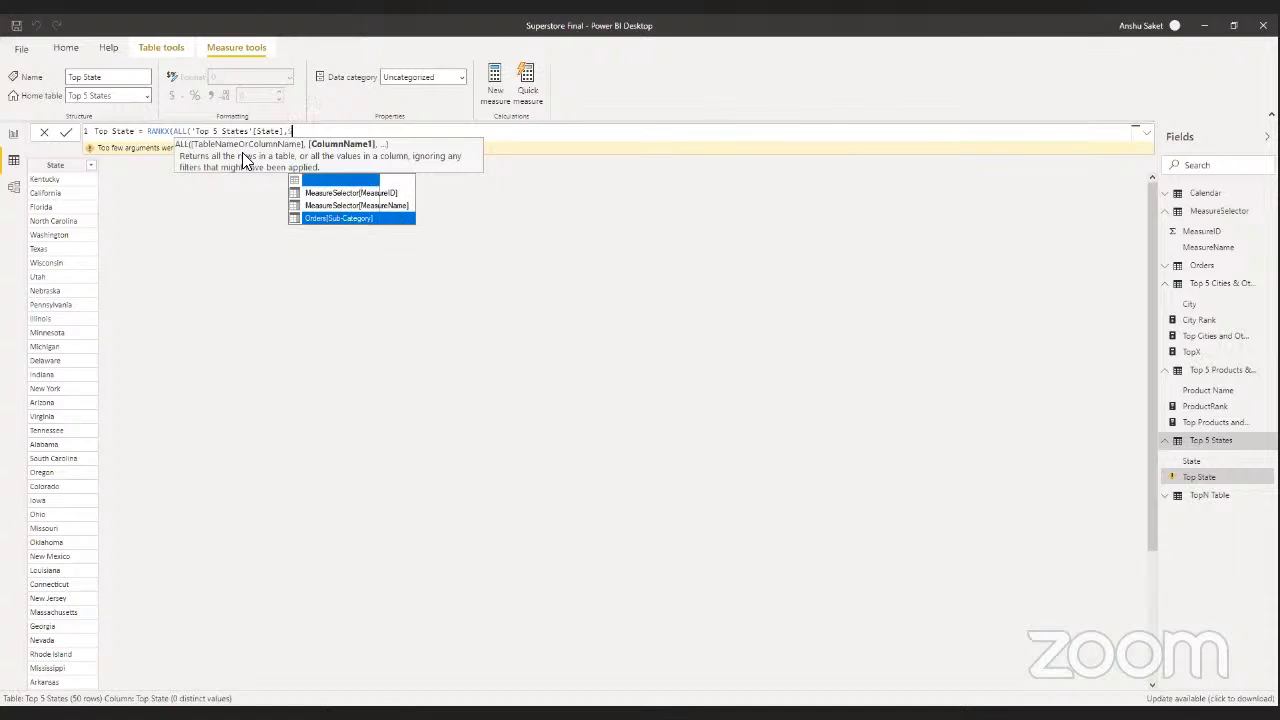
# - Start an ORDERS reference after 'Top 5 States'[State] and look through the suggested Orders columns for one to rank by
pyautogui.write('ORDERS')
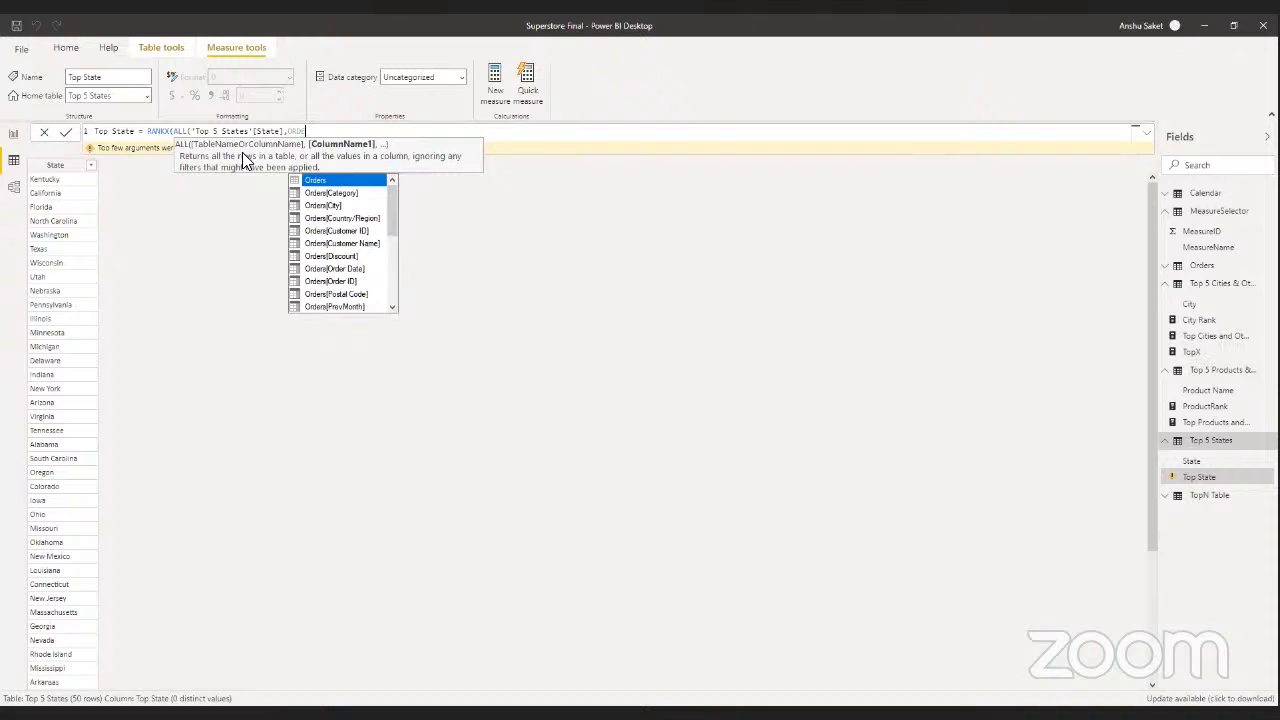
pyautogui.press('Down')
pyautogui.press('Down')
pyautogui.press('Down')
pyautogui.press('Down')
pyautogui.press('Down')
pyautogui.press('Down')
pyautogui.press('Down')
pyautogui.press('Down')
pyautogui.press('Down')
pyautogui.press('Down')
pyautogui.press('Down')
pyautogui.press('Down')
pyautogui.press('Down')
pyautogui.press('Down')
pyautogui.press('Down')
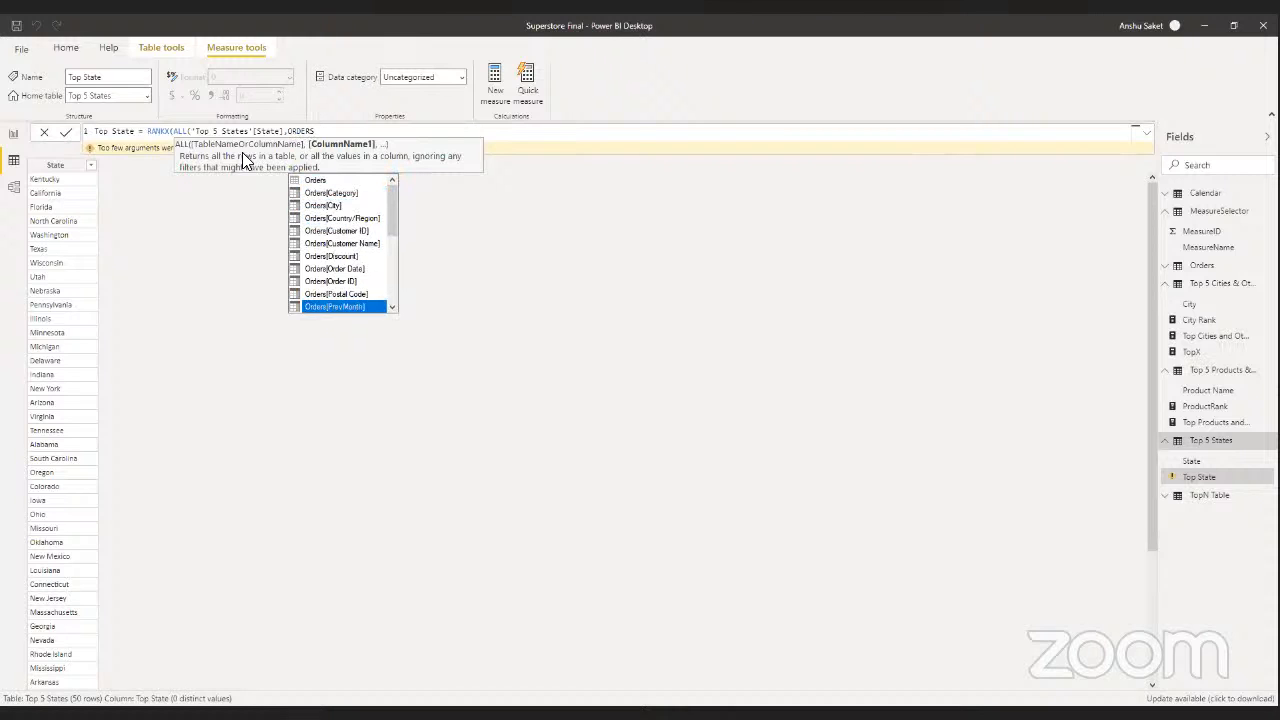
pyautogui.press('Down')
pyautogui.press('Down')
pyautogui.press('Down')
pyautogui.press('Down')
pyautogui.press('Down')
pyautogui.press('Down')
pyautogui.press('Down')
pyautogui.press('Down')
pyautogui.press('Down')
pyautogui.press('Up')
pyautogui.press('Up')
pyautogui.press('Up')
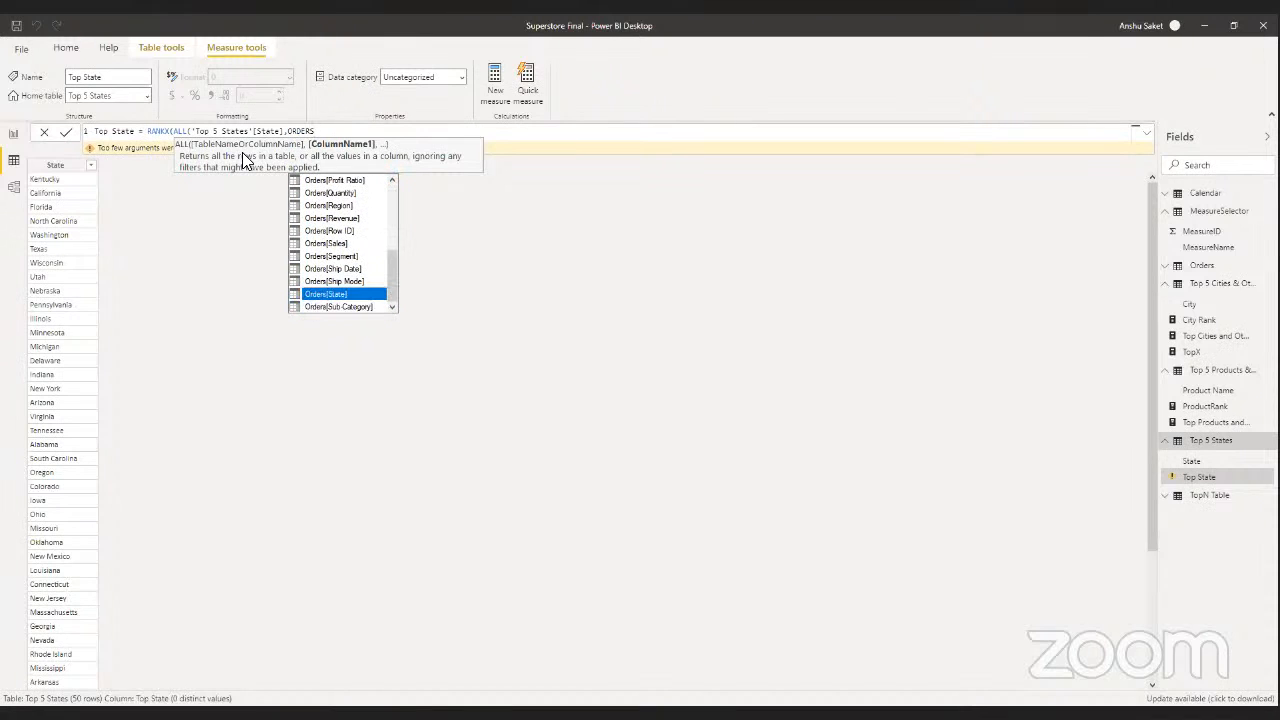
pyautogui.press('Up')
pyautogui.press('Up')
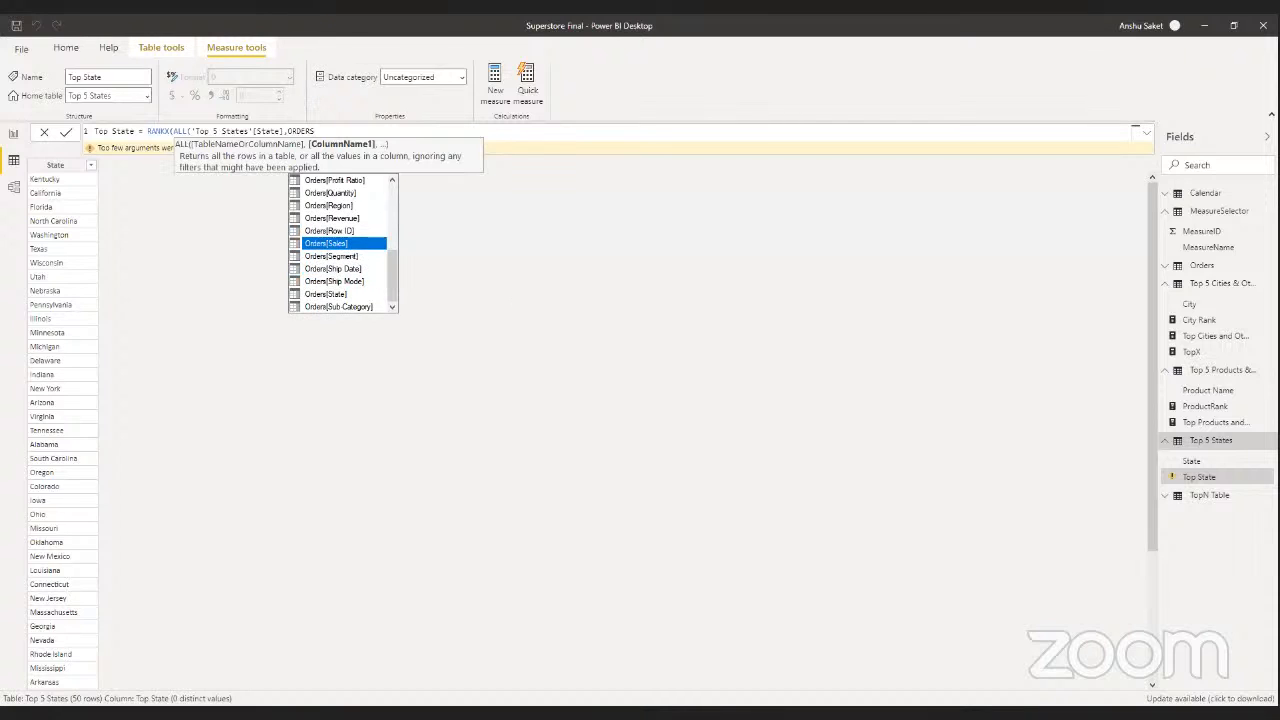
pyautogui.press('Escape')
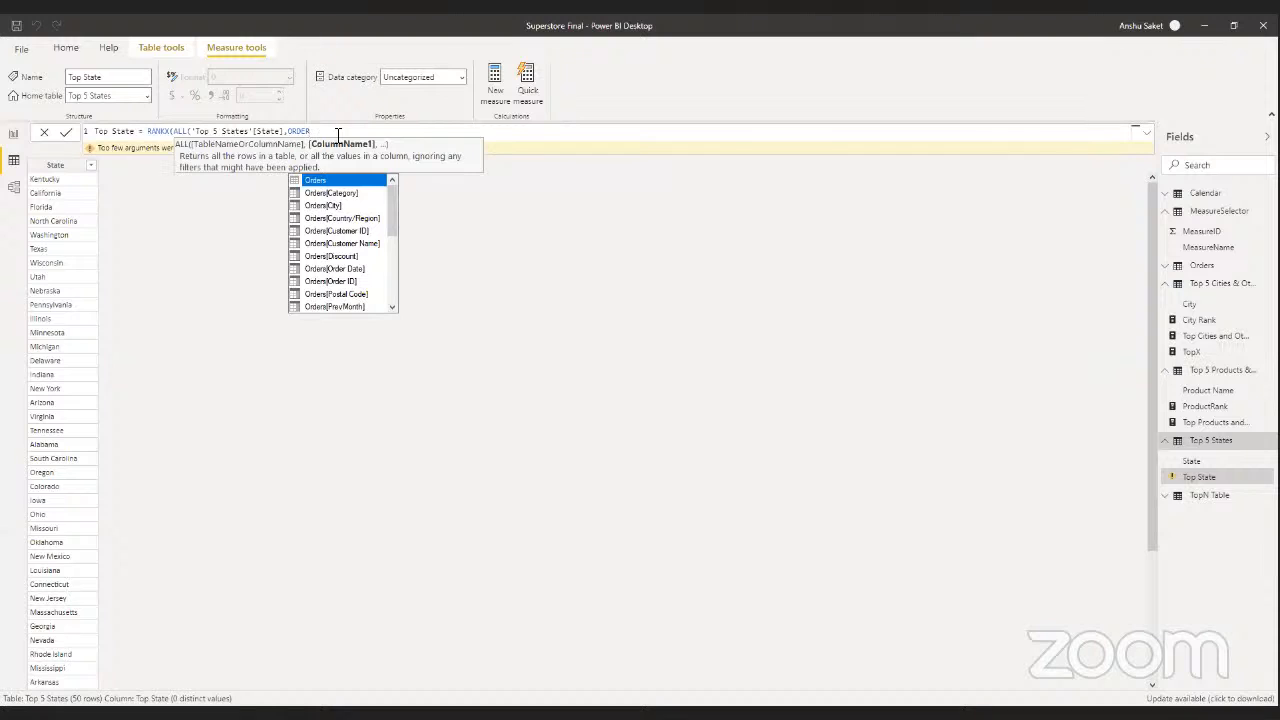
# - Try Orders[Revenue] as the argument after 'Top 5 States'[State], close the parentheses and commit the Top State formula
pyautogui.press('Down')
pyautogui.press('Down')
pyautogui.press('Down')
pyautogui.press('Down')
pyautogui.press('Down')
pyautogui.press('Down')
pyautogui.press('Down')
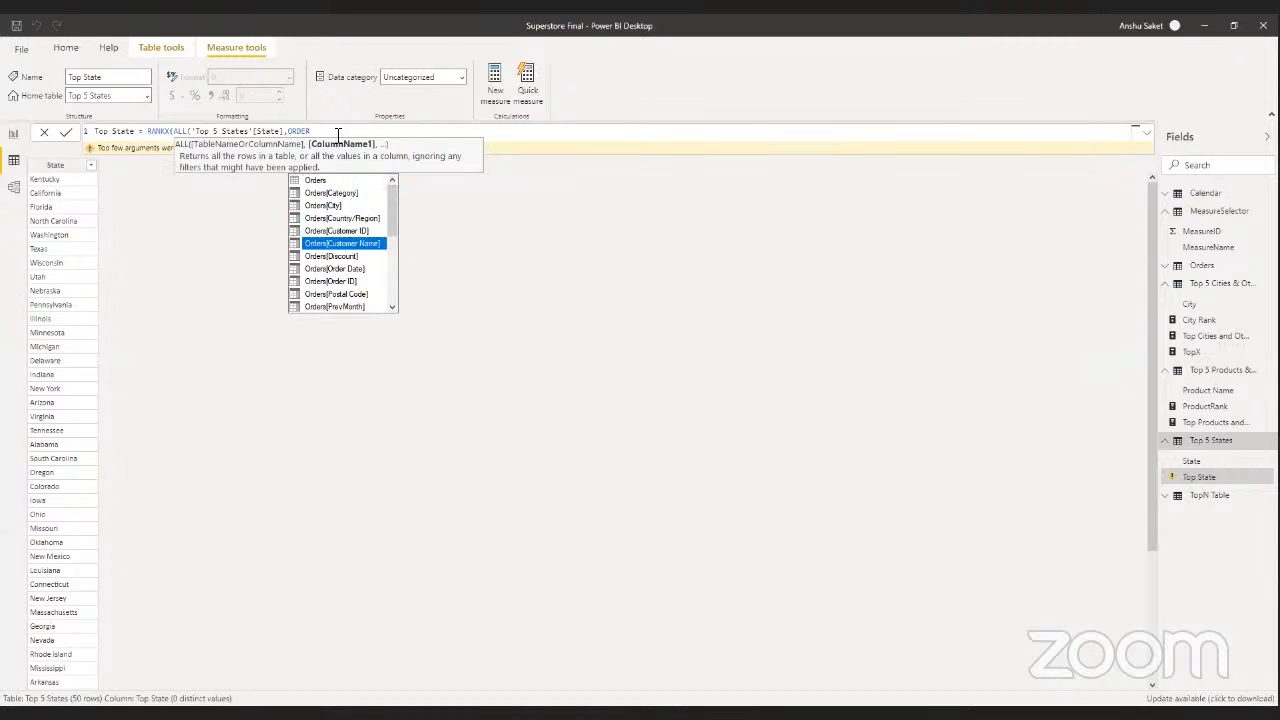
pyautogui.press('Down')
pyautogui.press('Down')
pyautogui.press('Down')
pyautogui.press('Down')
pyautogui.press('Down')
pyautogui.press('Down')
pyautogui.press('Down')
pyautogui.press('Down')
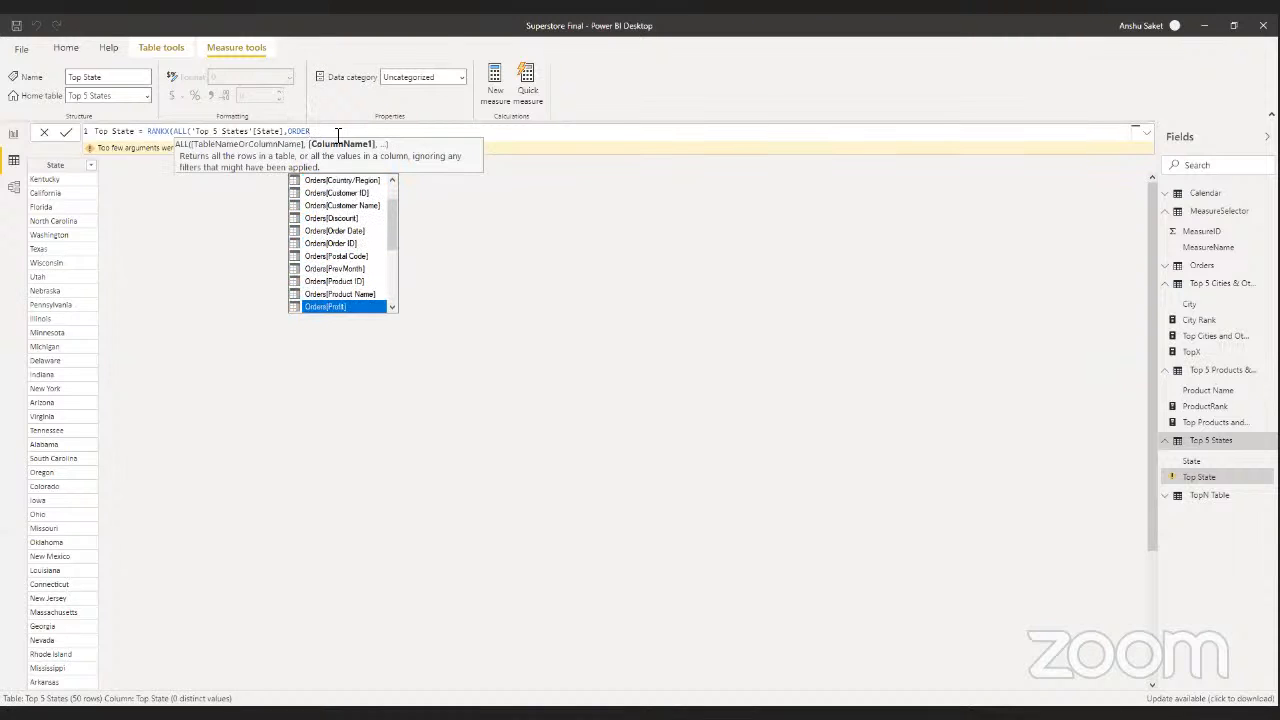
pyautogui.press('Down')
pyautogui.press('Down')
pyautogui.press('Down')
pyautogui.press('Down')
pyautogui.press('Down')
pyautogui.press('Down')
pyautogui.press('Down')
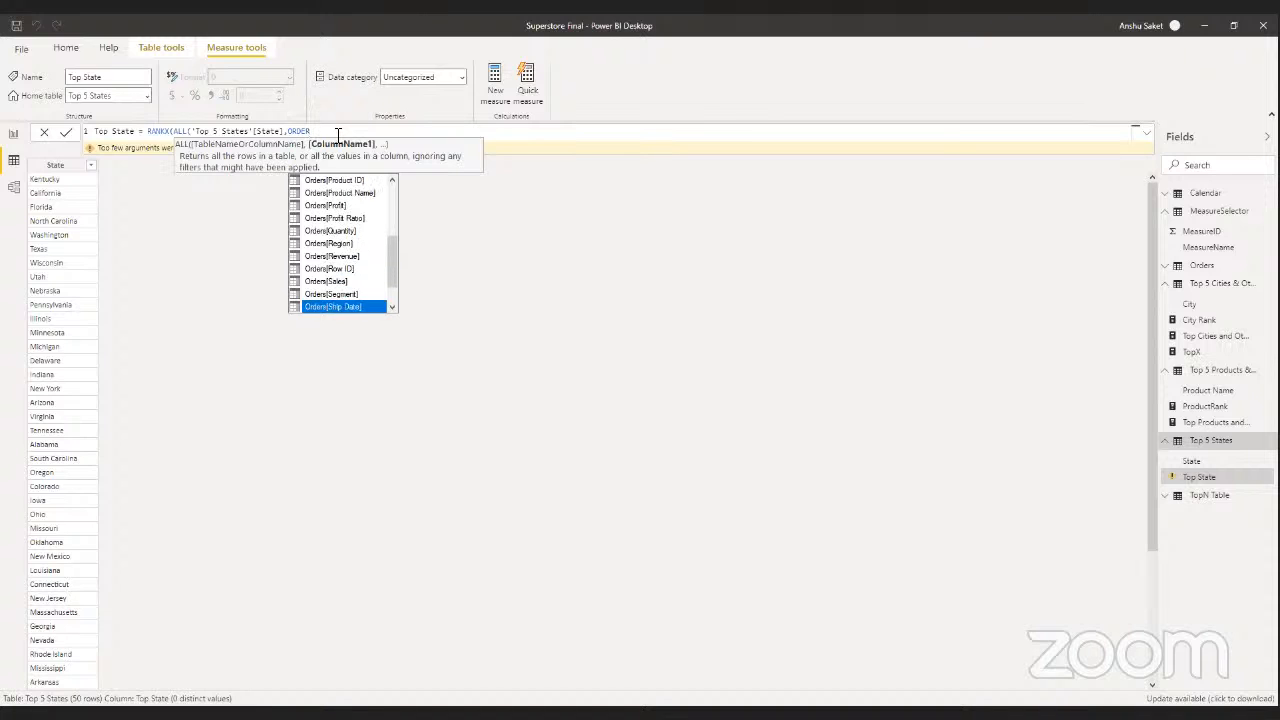
pyautogui.press('Up')
pyautogui.press('Up')
pyautogui.press('Up')
pyautogui.press('Up')
pyautogui.press('Up')
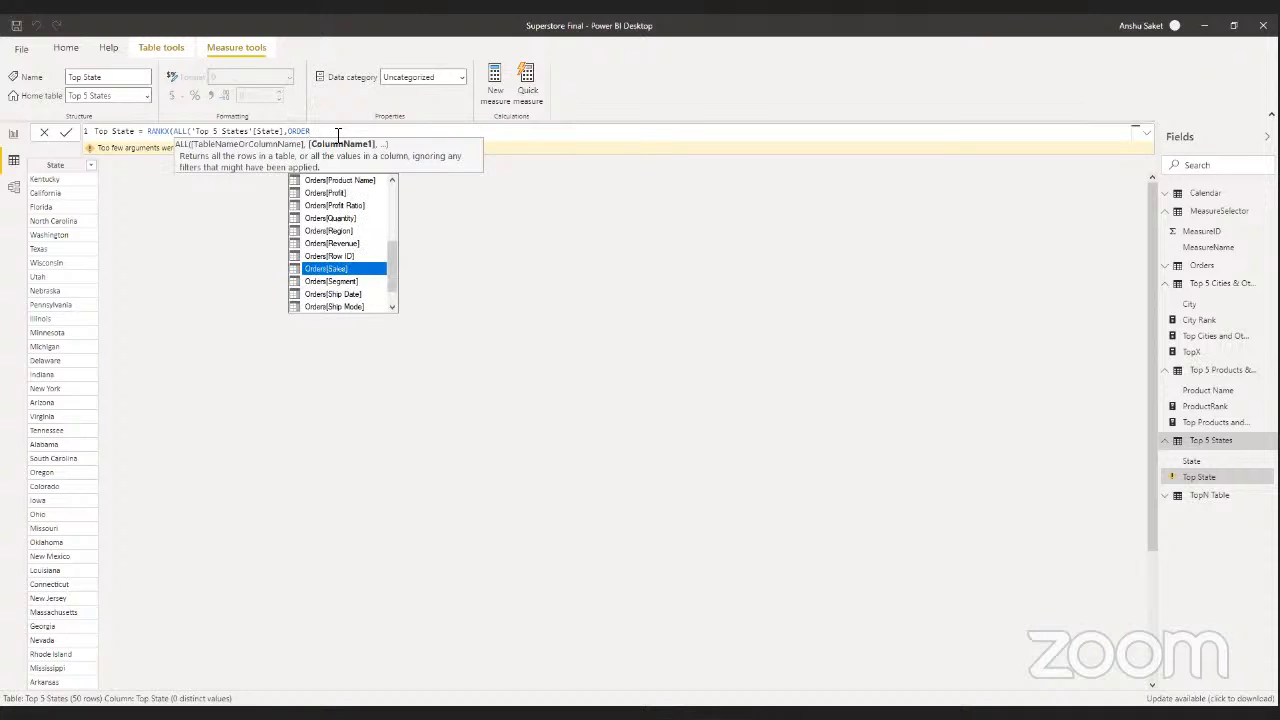
pyautogui.press('Tab')
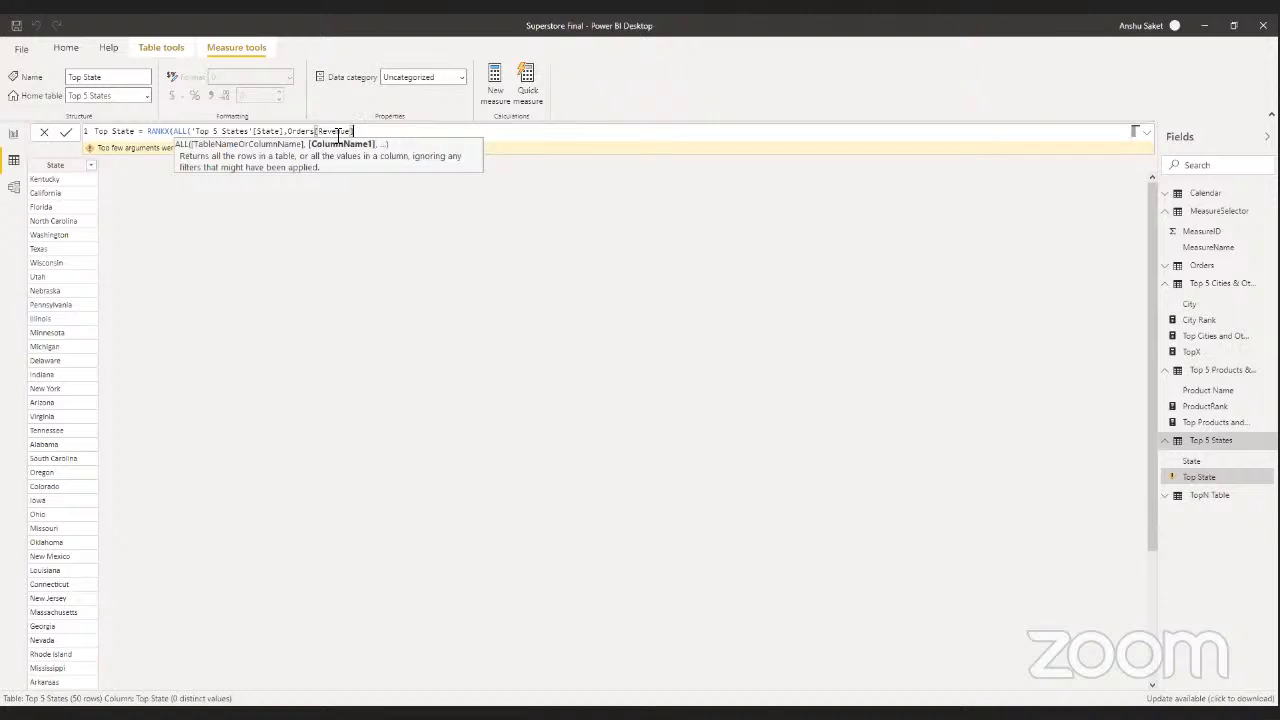
pyautogui.write(')')
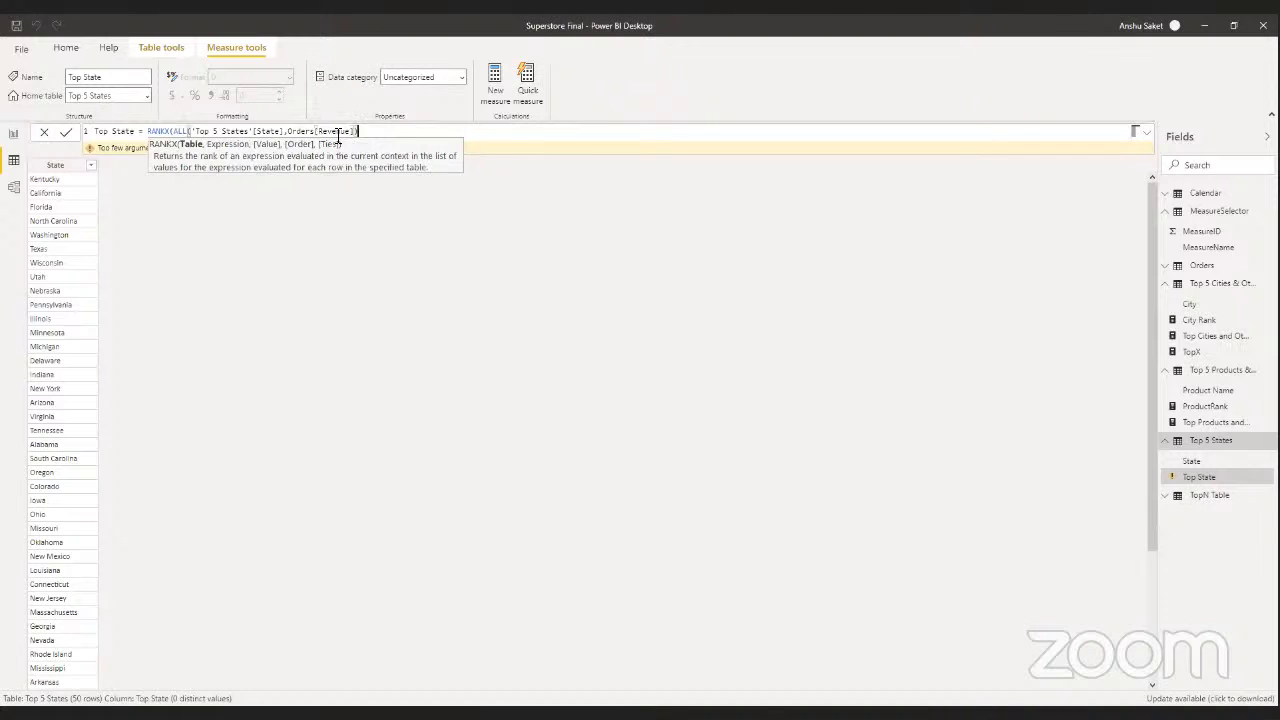
pyautogui.click(67, 133)
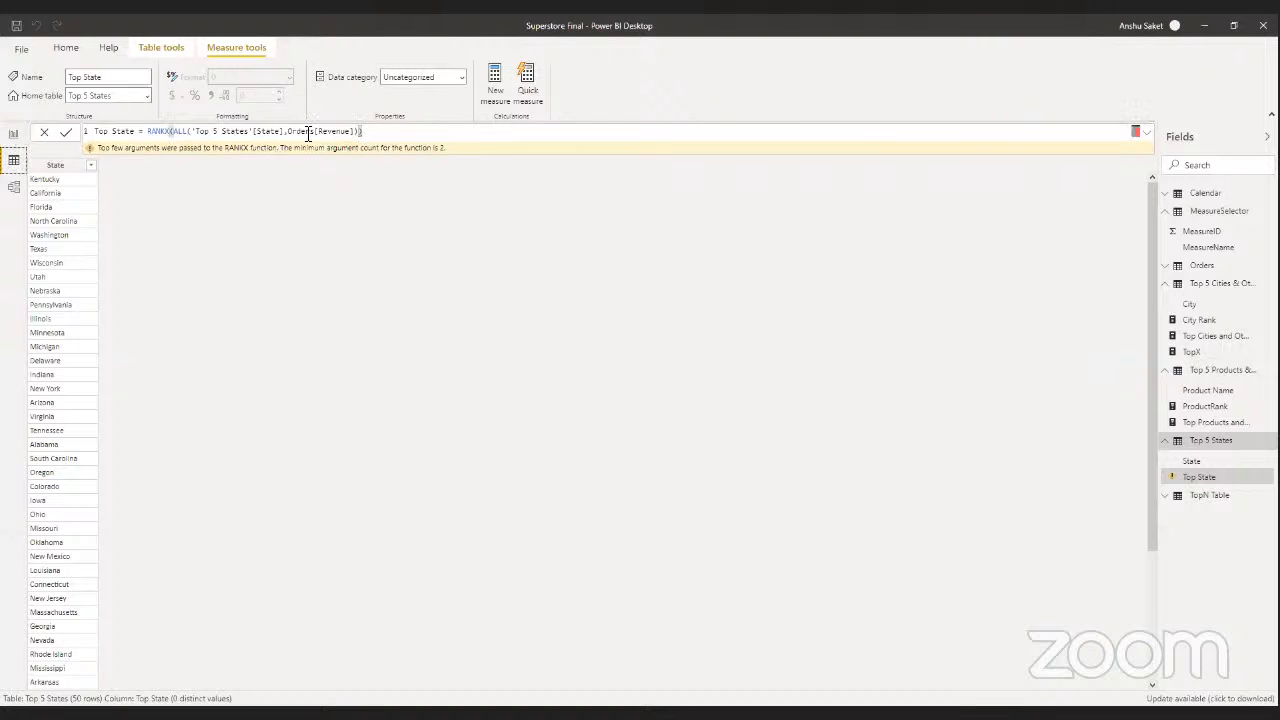
# - Replace the Top State expression with IF(SELECTEDVALUE('Top 5 States'[City]) = "Other", 6, RANKX(ALL('Top 5 States'[City]),[SelectedMeasure]))
pyautogui.click(160, 131)
pyautogui.click(364, 131)
pyautogui.moveTo(260, 131); pyautogui.dragTo(150, 133)
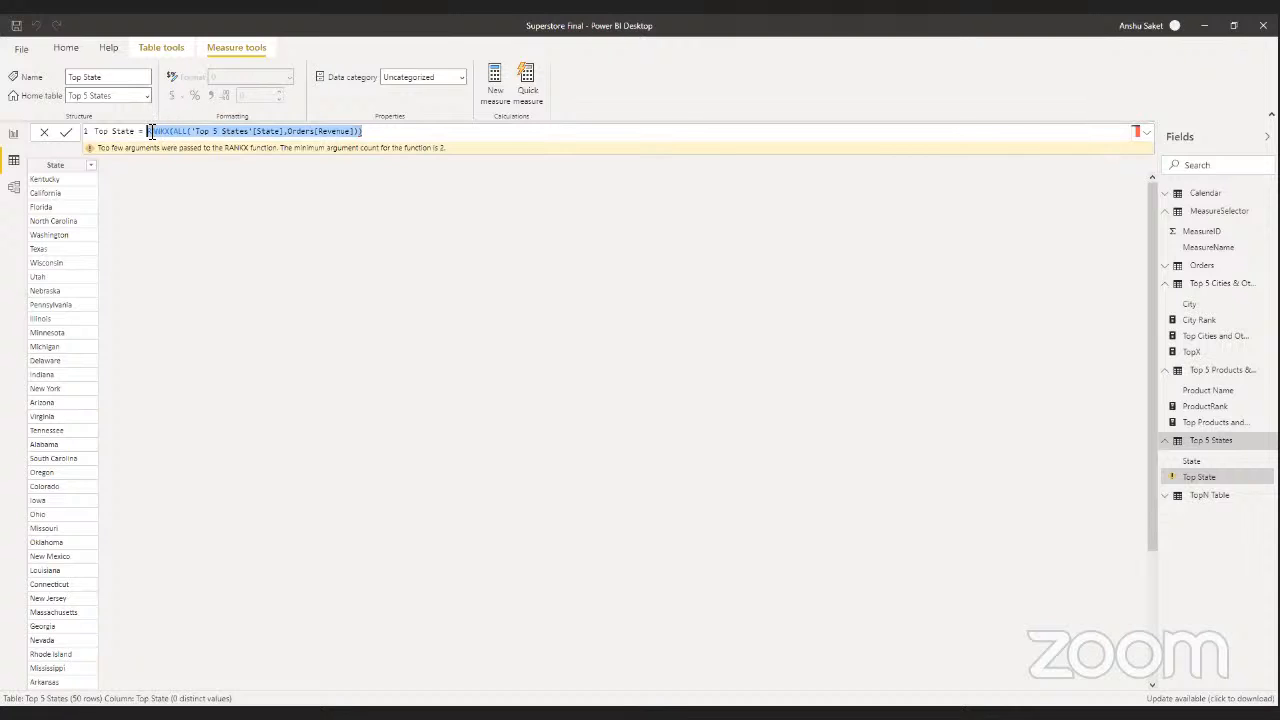
pyautogui.write('IF(SELECTEDVALUE(\'Top 5 States\'[City]) = "Other", 6, RANKX(ALL(\'Top 5 States\'[City]),[SelectedMeasure]))')
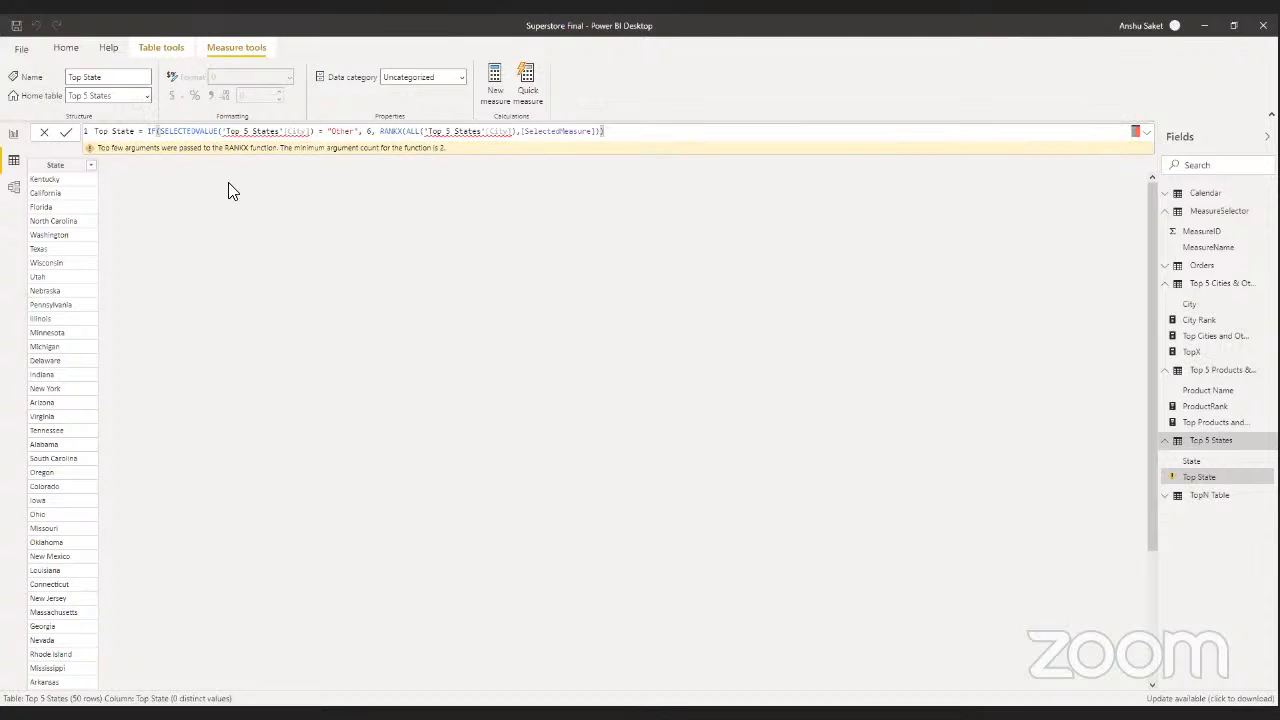
# - Replace the City reference inside SELECTEDVALUE with 'Top 5 States'[State]
pyautogui.click(268, 133)
pyautogui.click(312, 131)
pyautogui.press('BackSpace')
pyautogui.press('BackSpace')
pyautogui.press('BackSpace')
pyautogui.press('BackSpace')
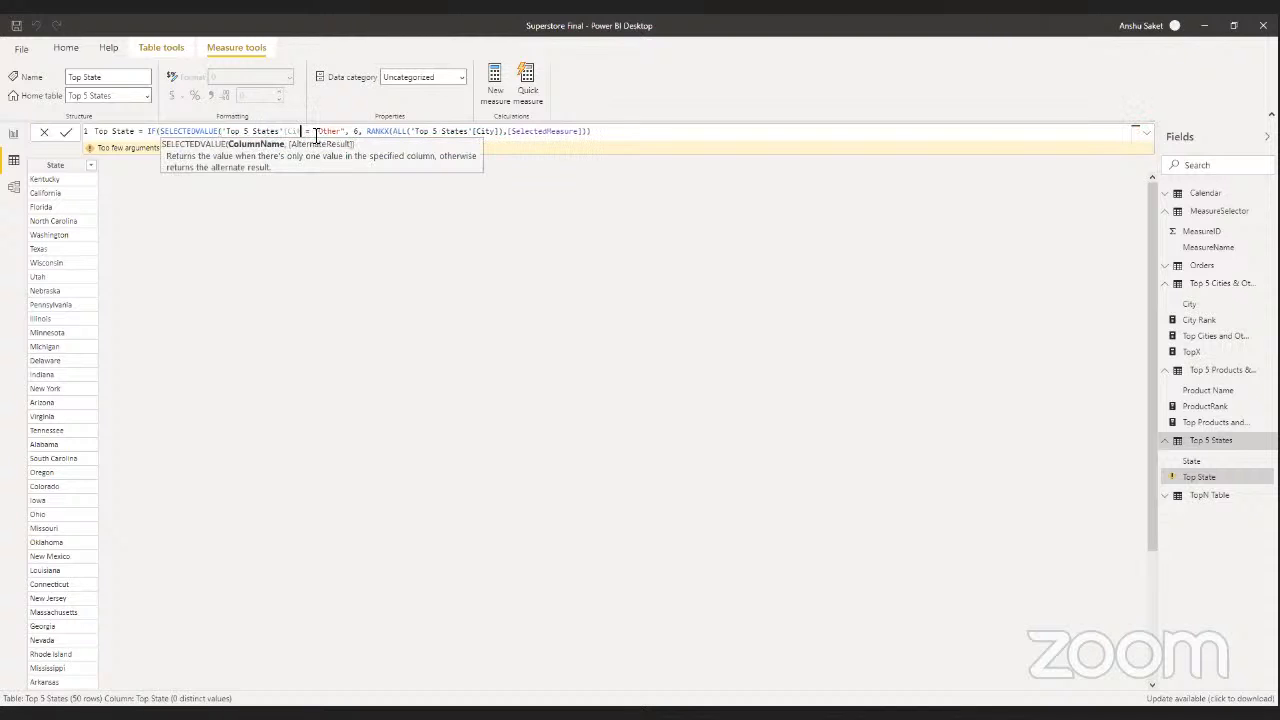
pyautogui.press('BackSpace')
pyautogui.press('BackSpace')
pyautogui.press('BackSpace')
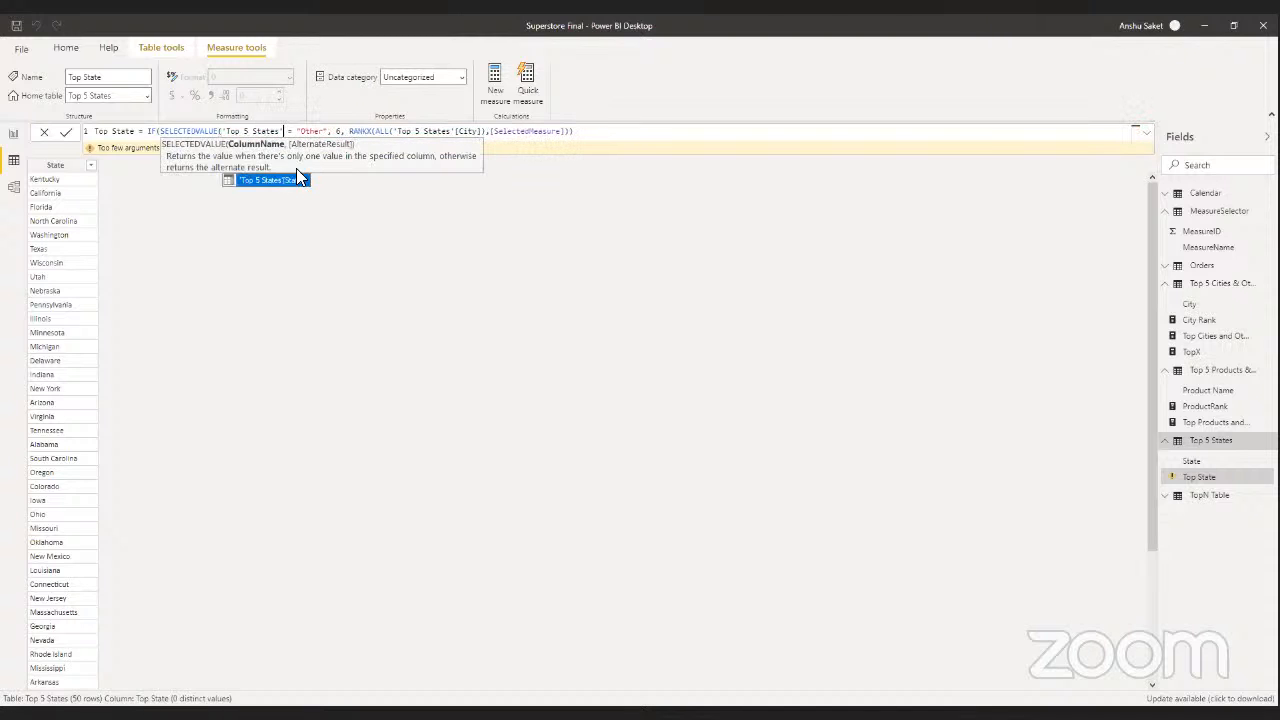
pyautogui.click(290, 178)
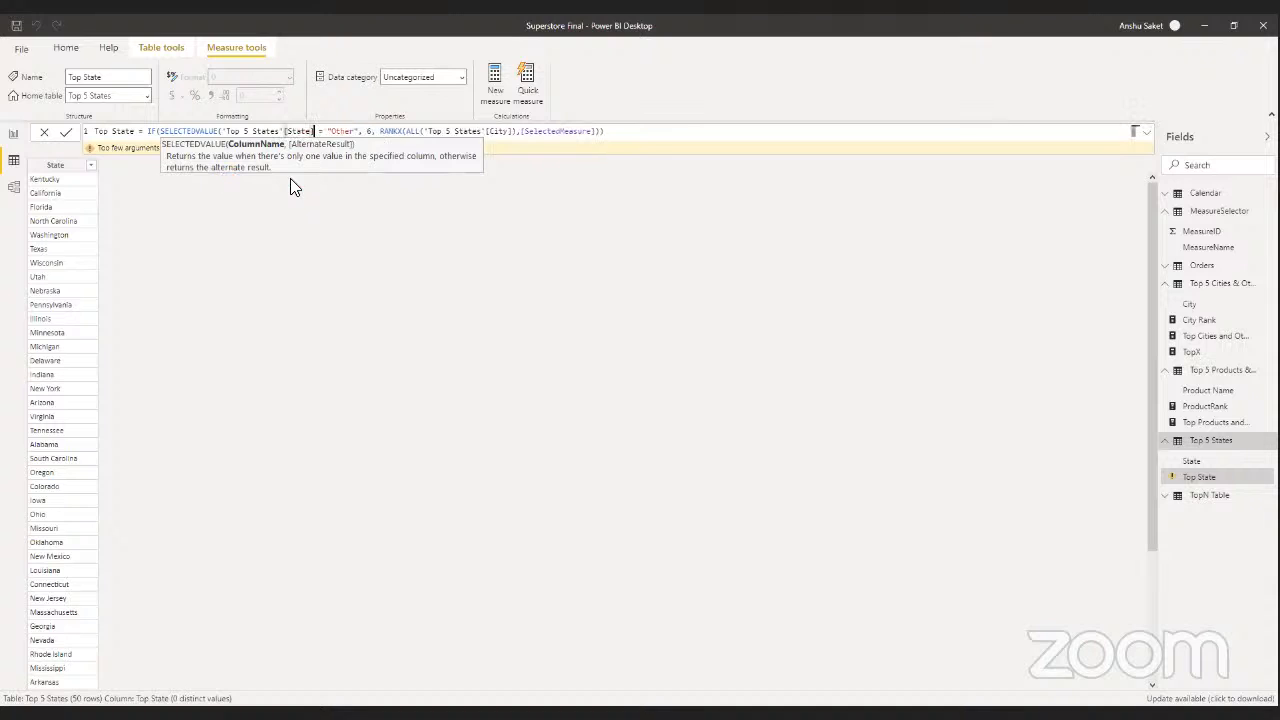
# - Replace the City reference inside the ALL function with 'Top 5 States'[State]
pyautogui.click(508, 131)
pyautogui.press('BackSpace')
pyautogui.press('BackSpace')
pyautogui.press('BackSpace')
pyautogui.press('BackSpace')
pyautogui.press('BackSpace')
pyautogui.press('BackSpace')
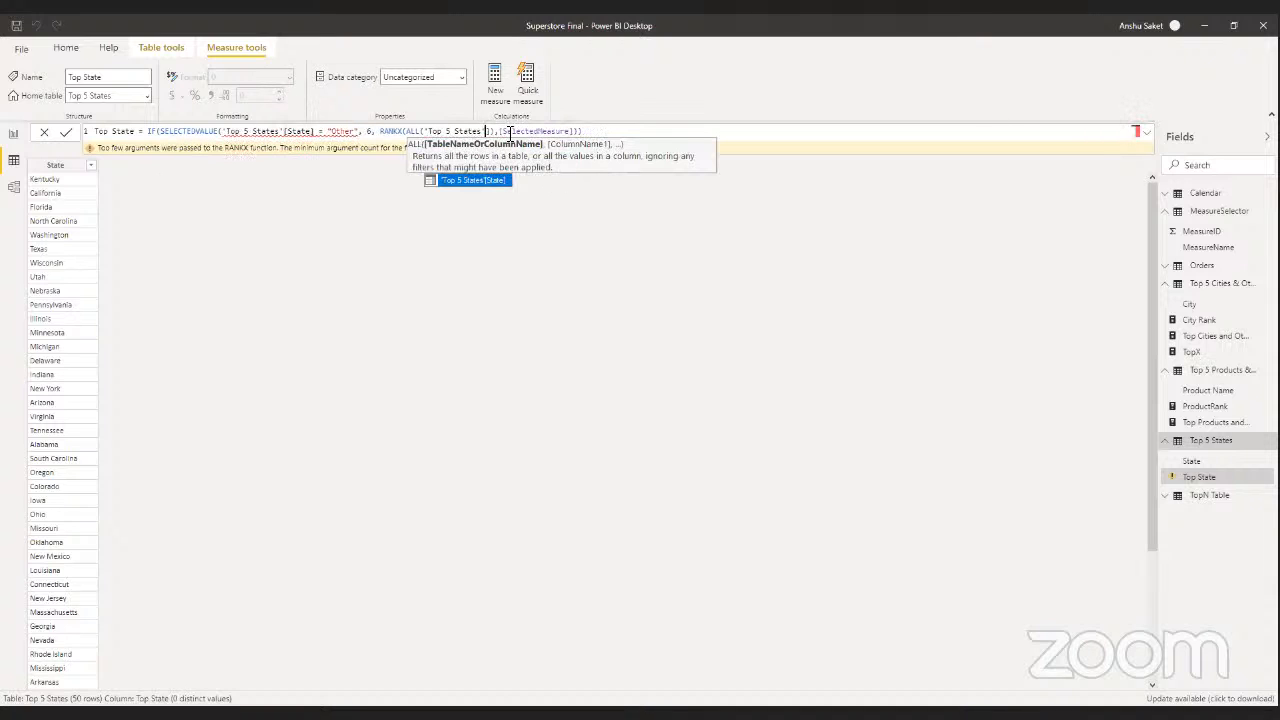
pyautogui.click(485, 182)
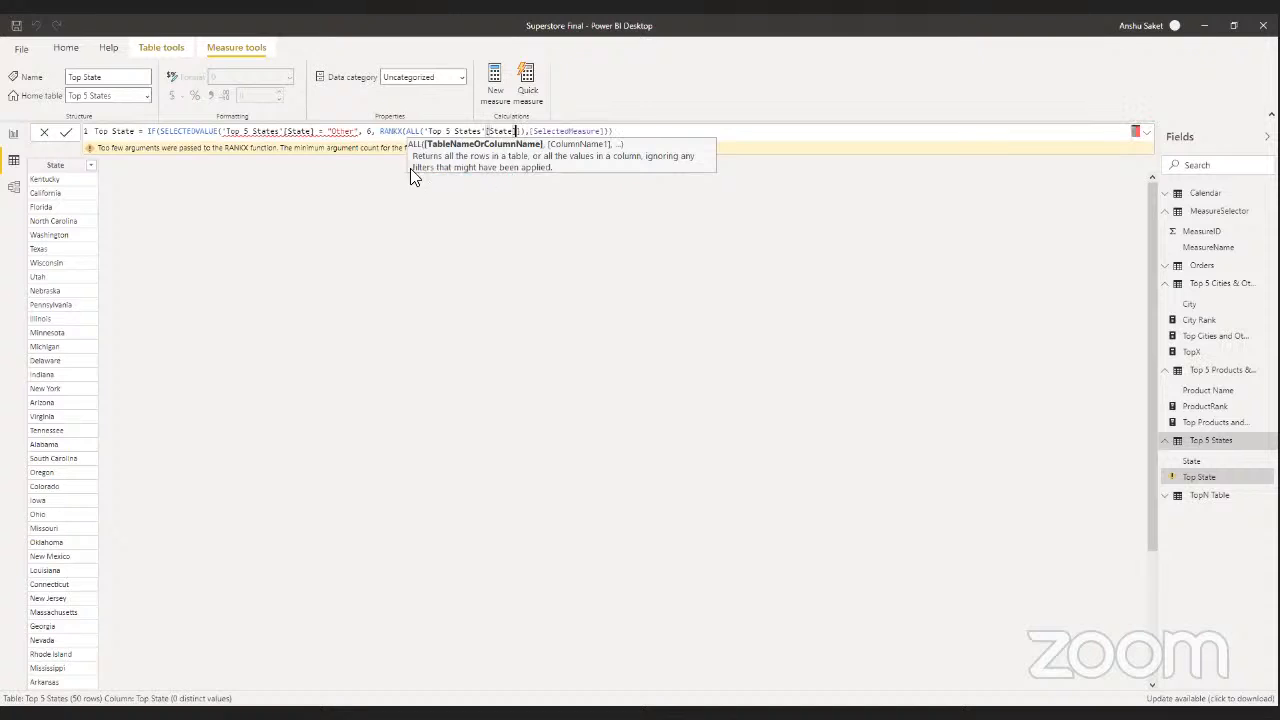
# - Add the missing closing parenthesis after the SELECTEDVALUE column and commit the Top State formula
pyautogui.click(315, 133)
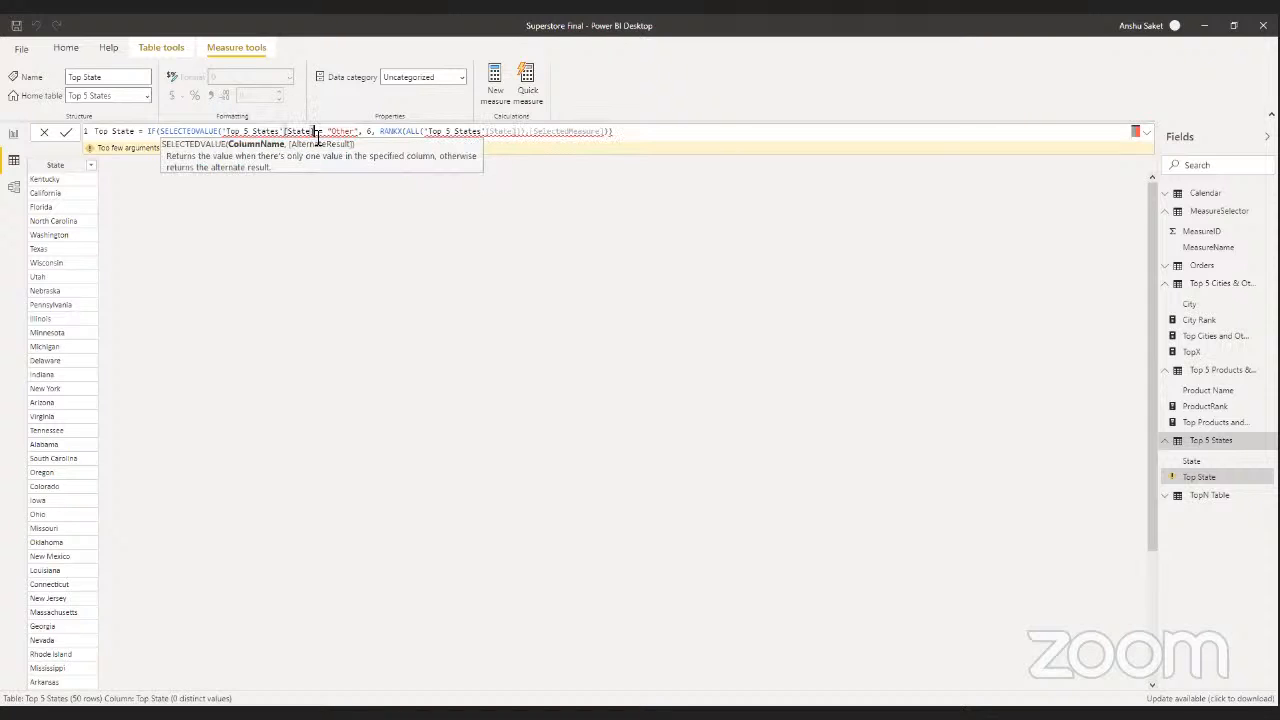
pyautogui.write(')')
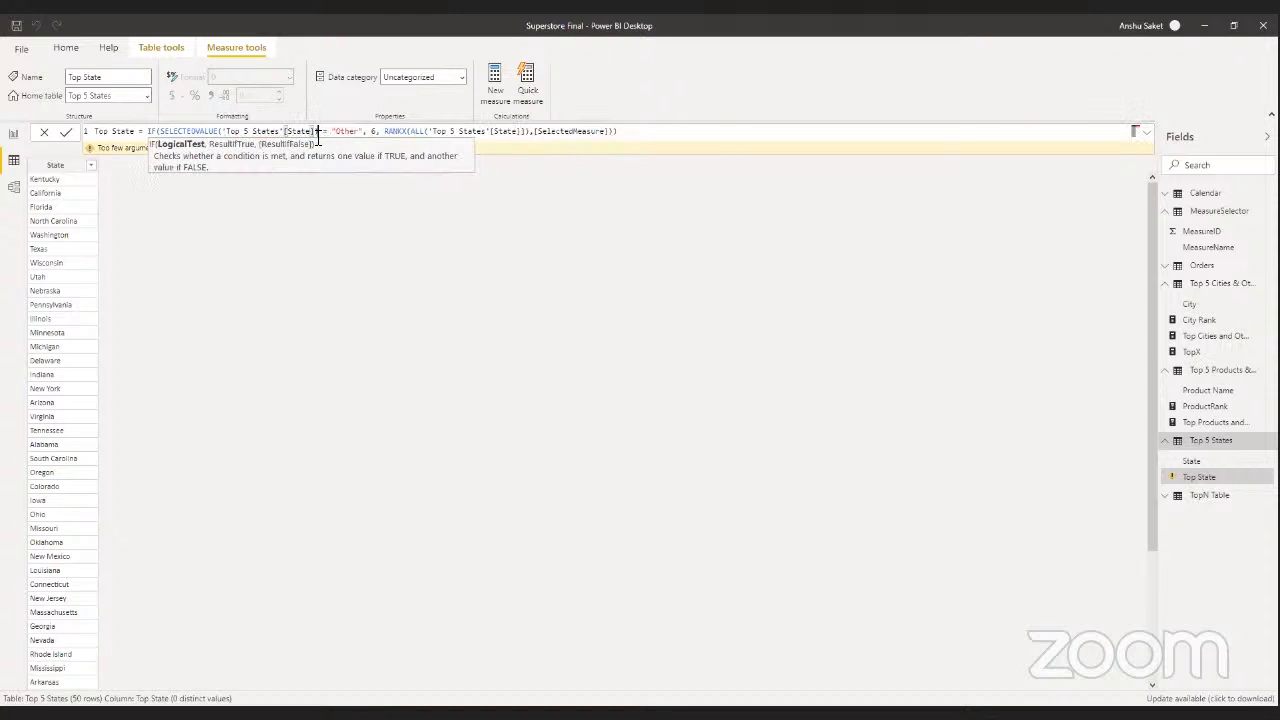
pyautogui.click(65, 134)
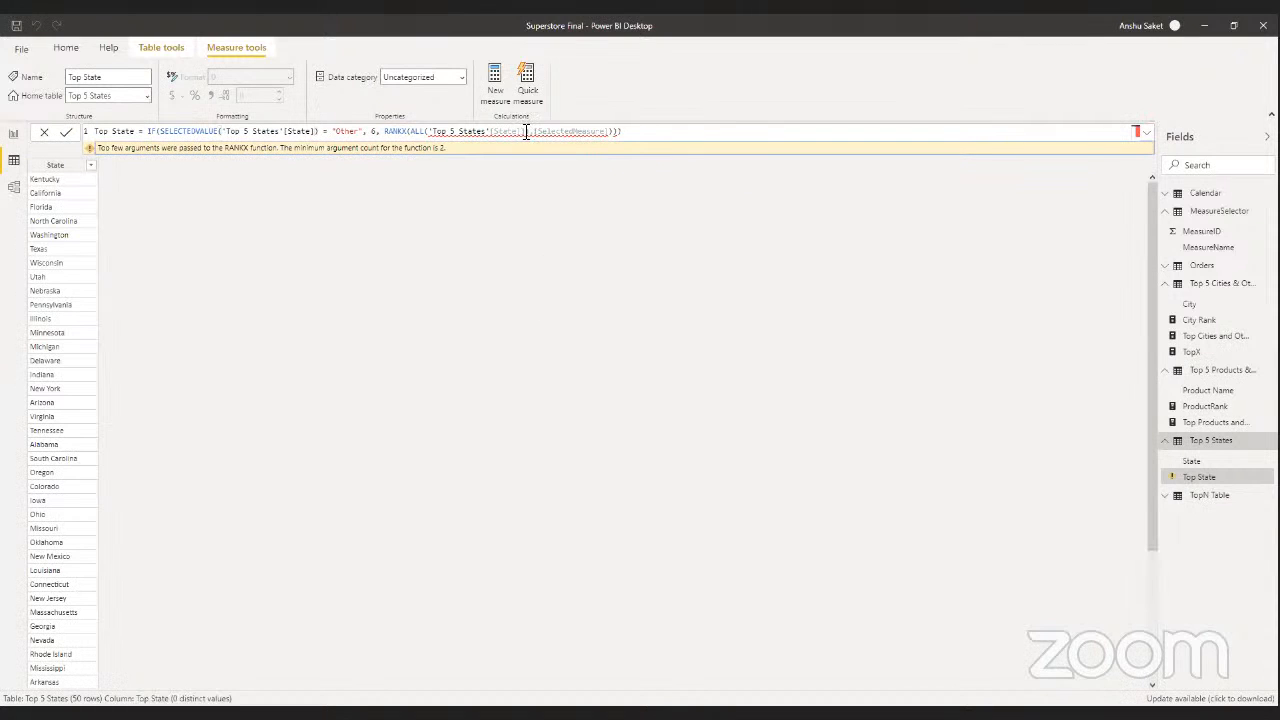
# - Correct the brackets around the State column inside the ALL function of the Top State formula and commit the measure
pyautogui.moveTo(525, 131)
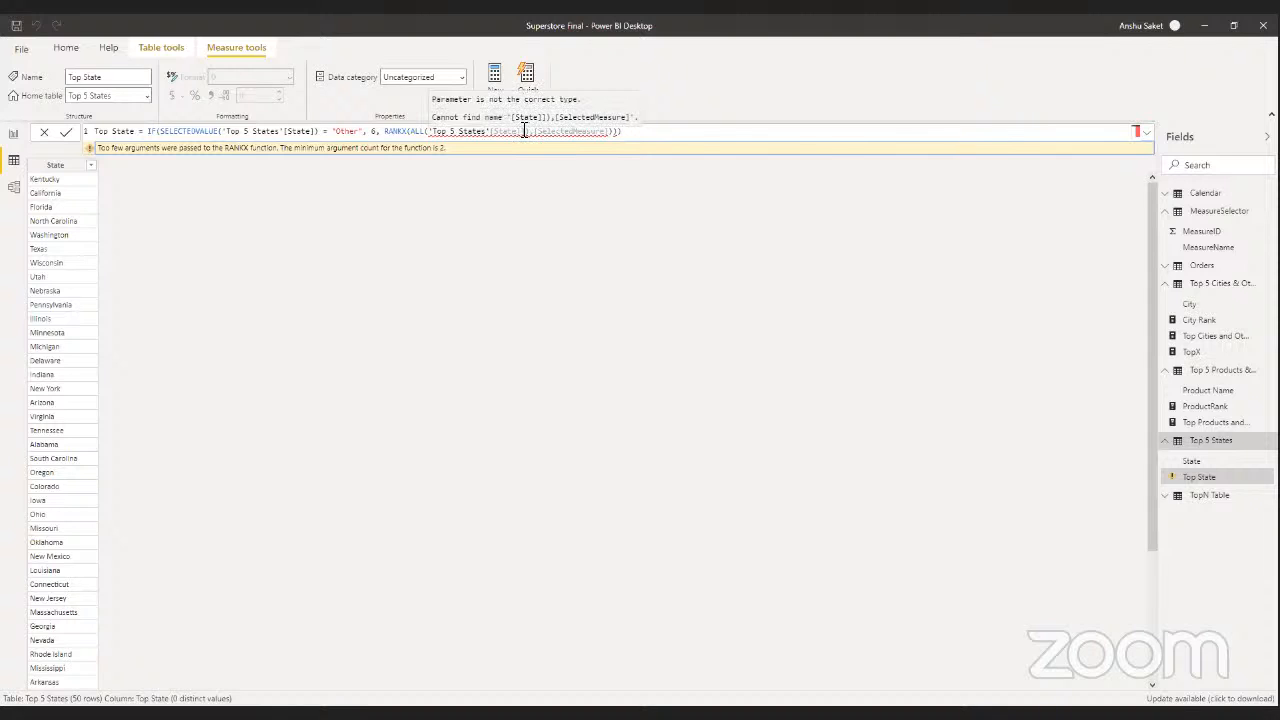
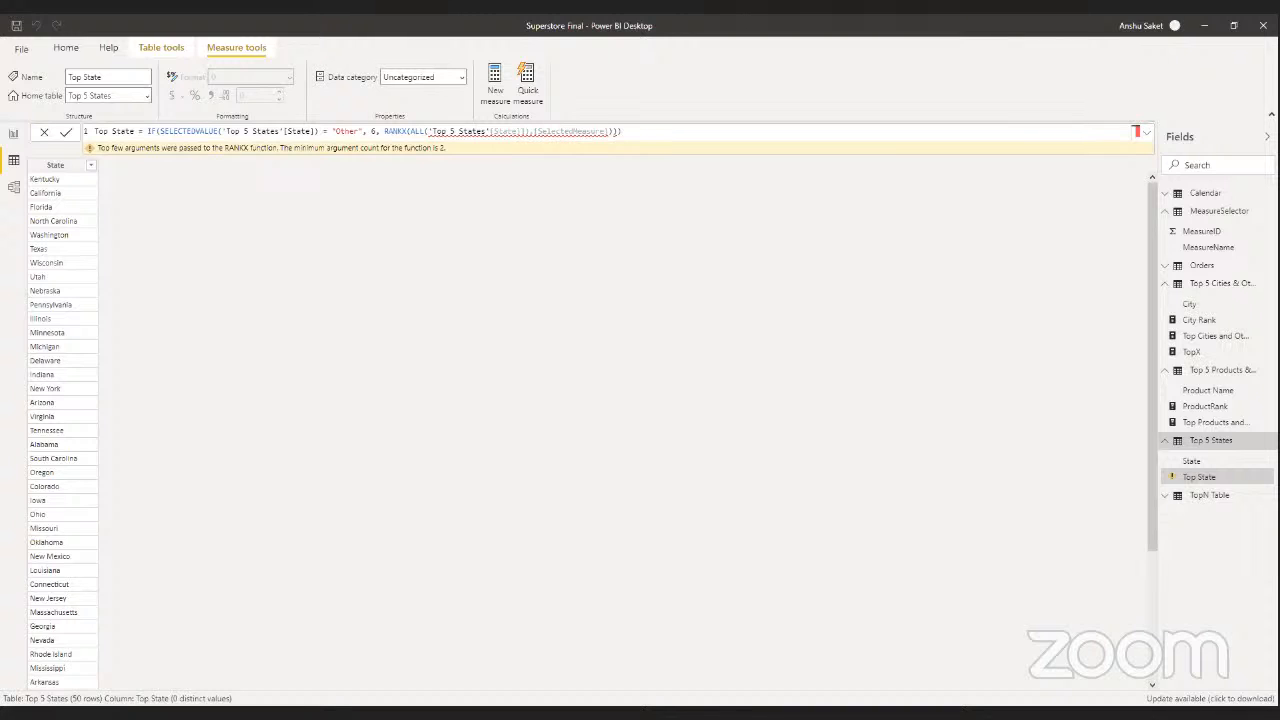
pyautogui.click(643, 132)
pyautogui.press('BackSpace')
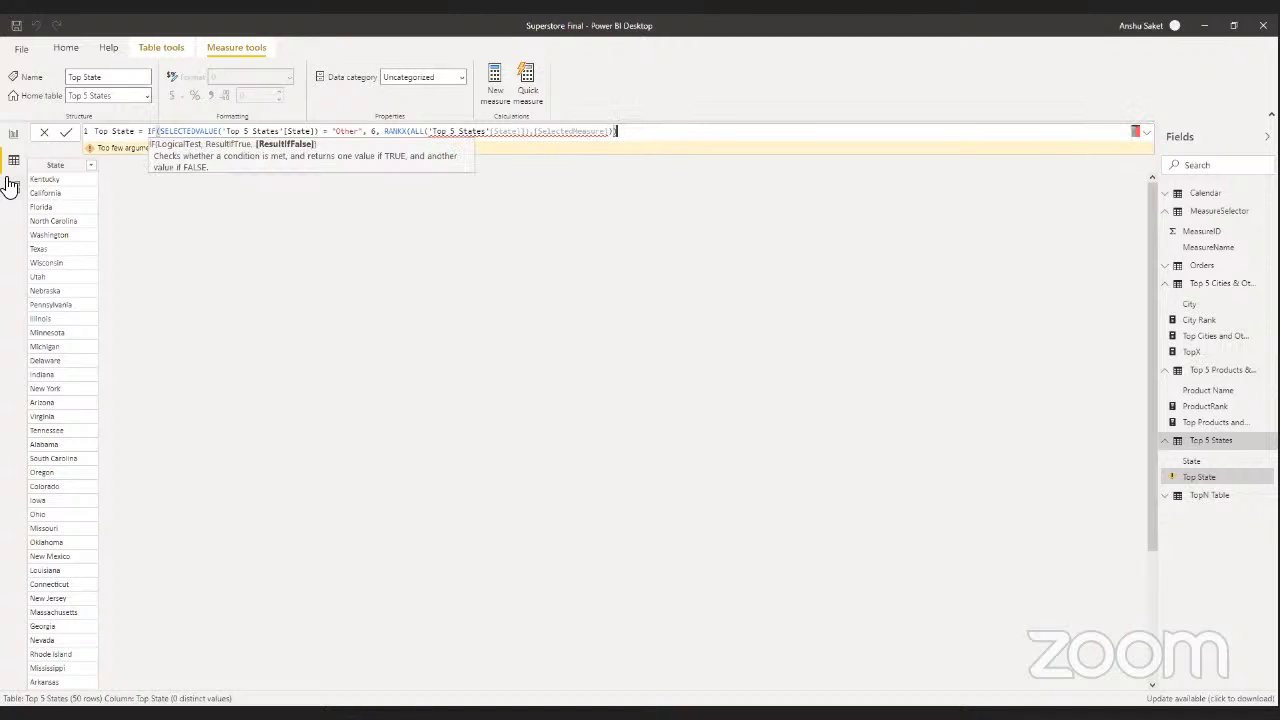
pyautogui.click(63, 133)
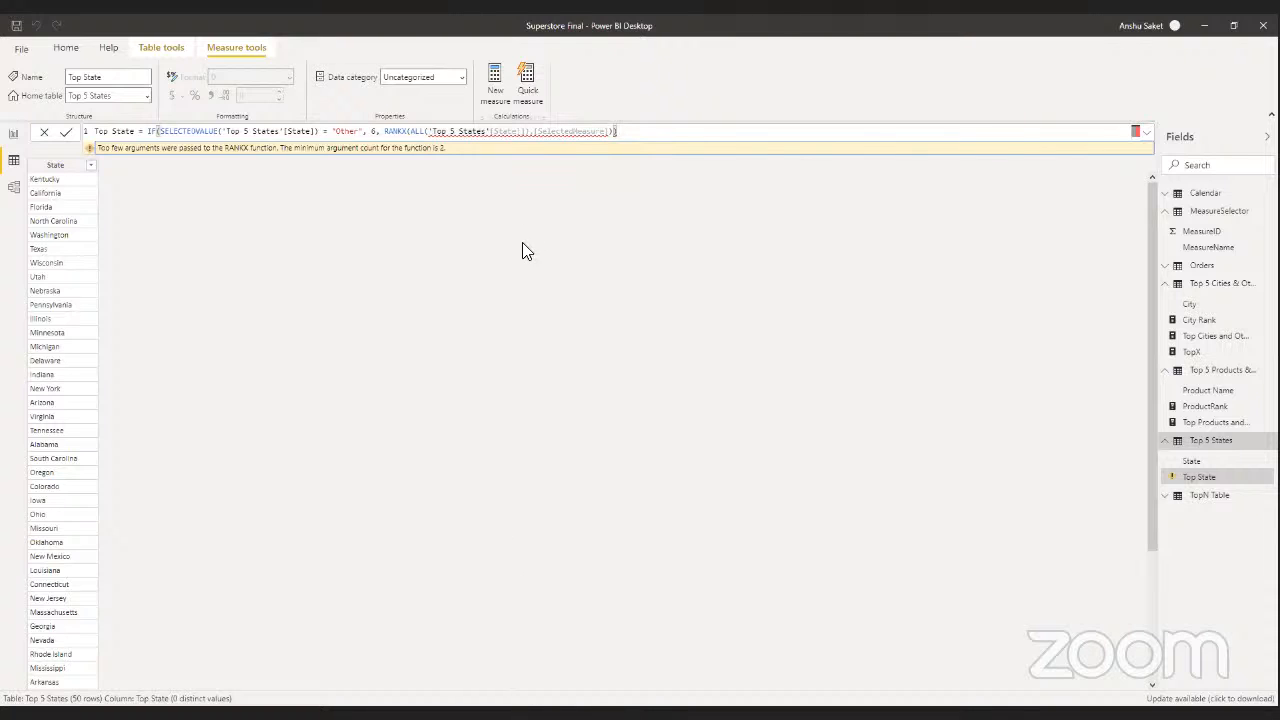
pyautogui.click(526, 133)
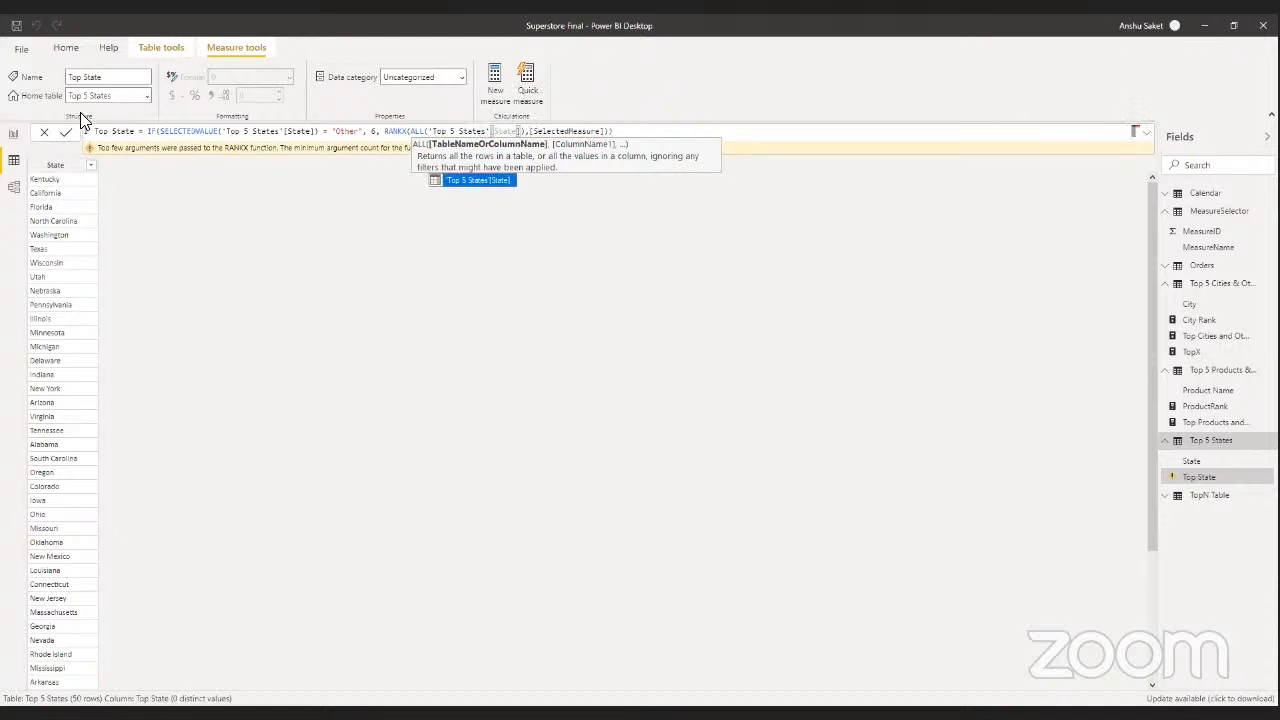
pyautogui.click(68, 136)
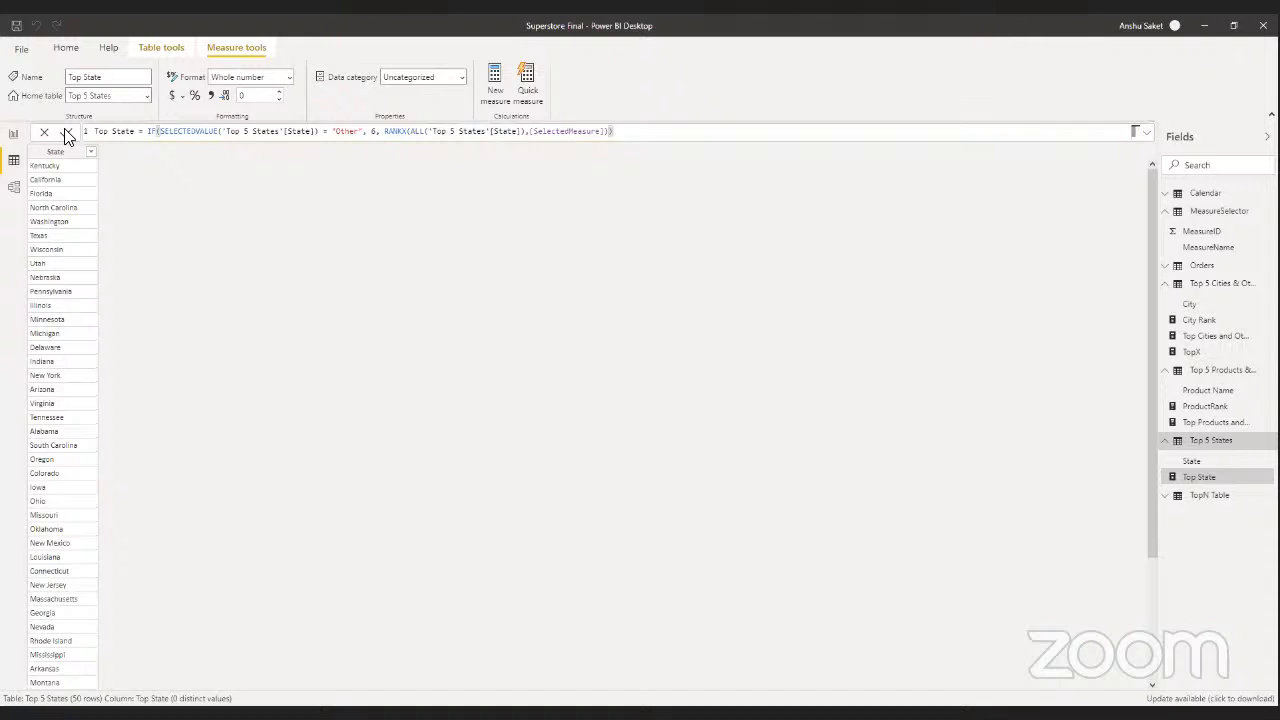
# - Build a table visual on Page 3 of the report containing Top State and State from the Top 5 States table
pyautogui.click(13, 137)
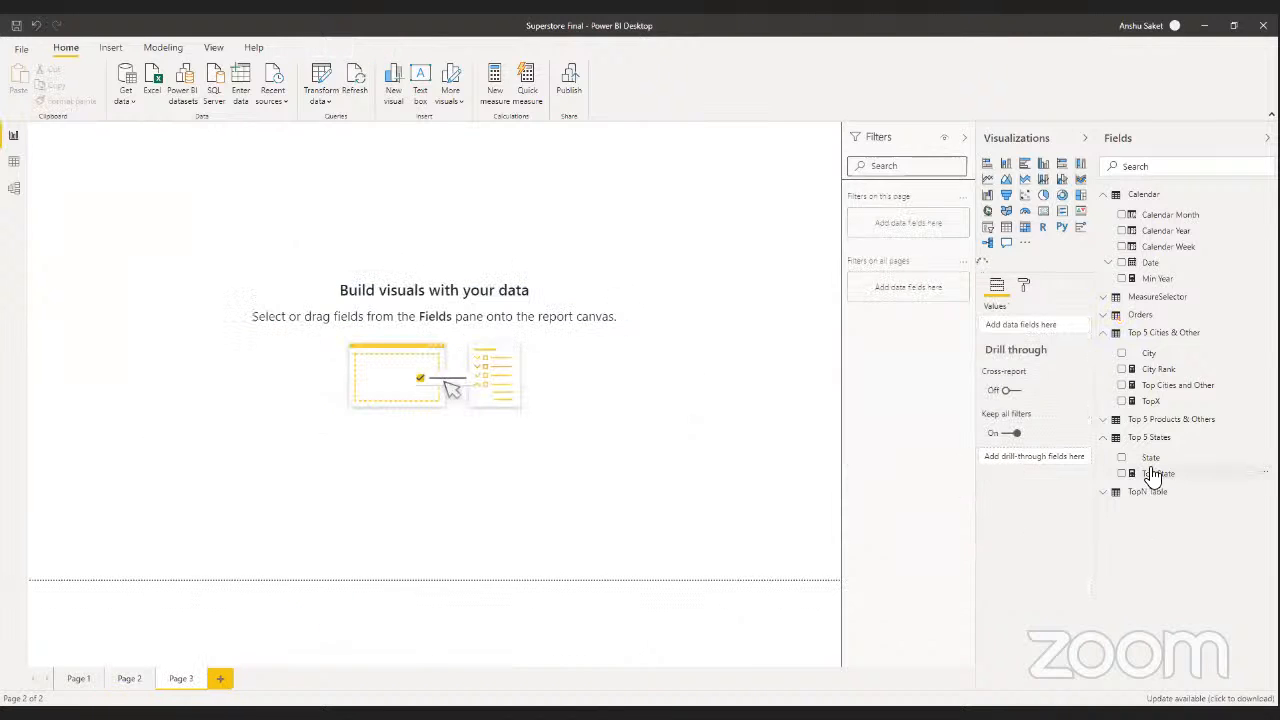
pyautogui.moveTo(1152, 473); pyautogui.dragTo(212, 250)
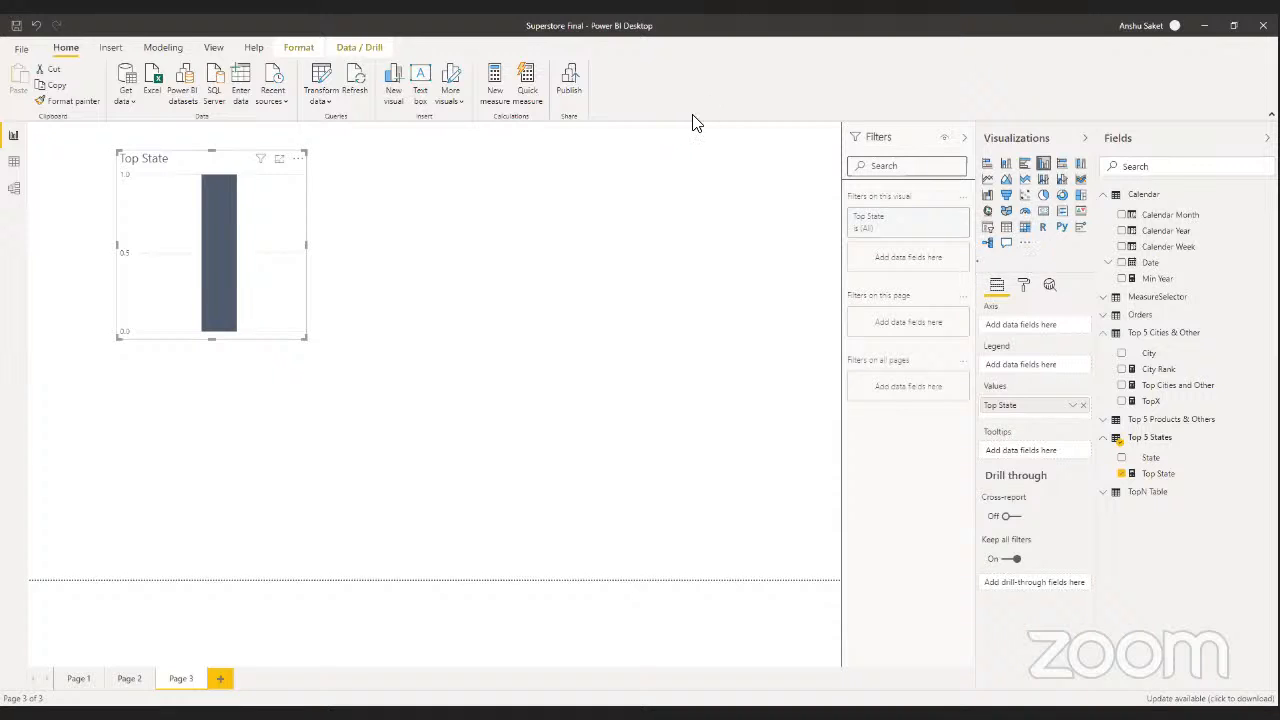
pyautogui.click(1006, 228)
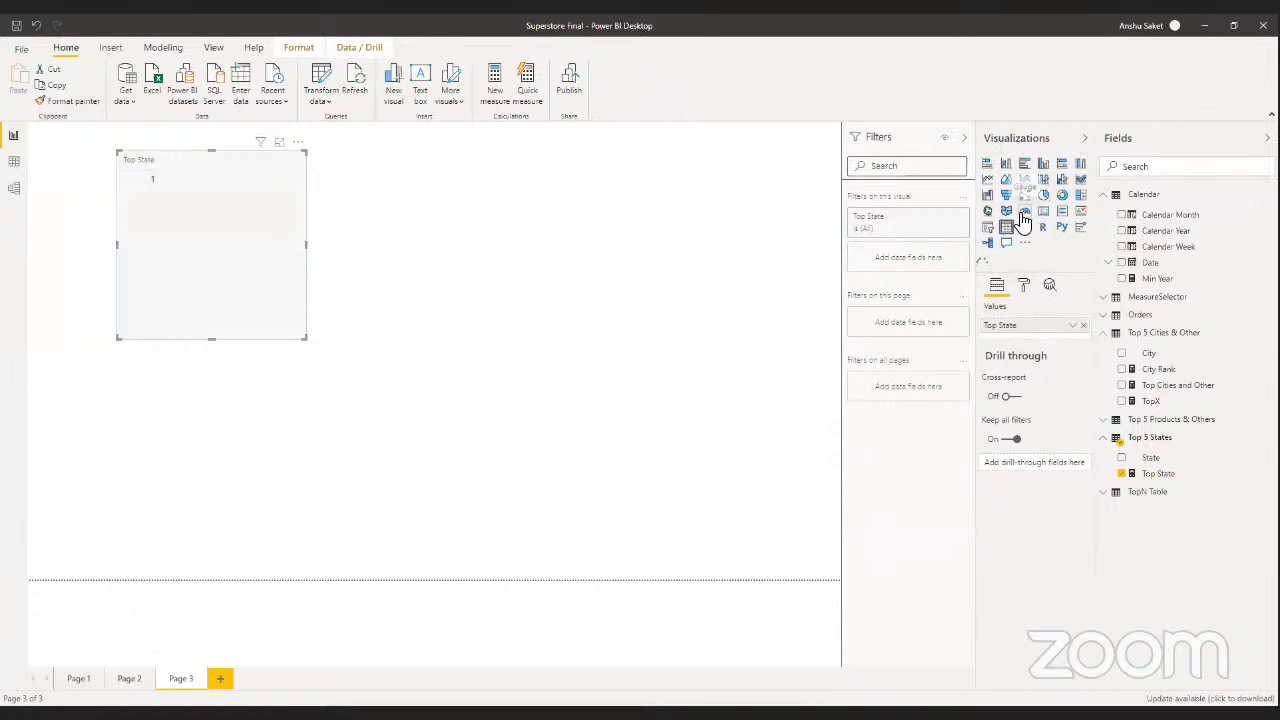
pyautogui.click(749, 417)
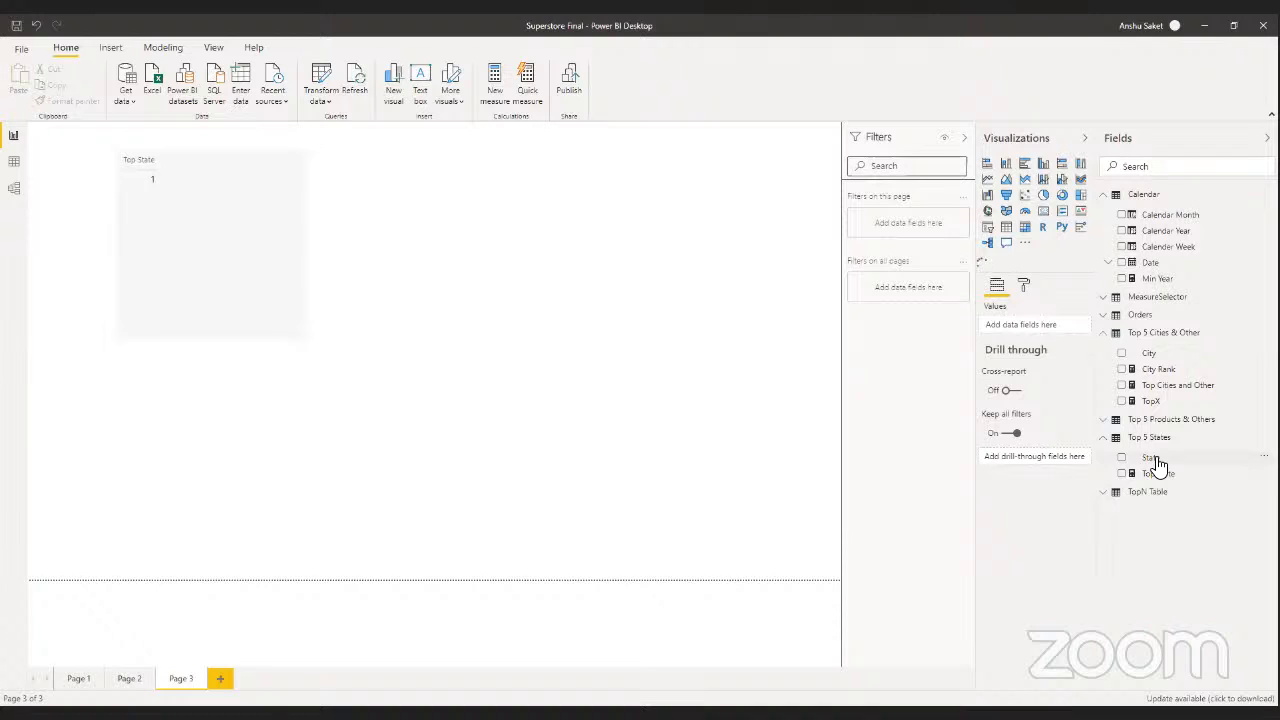
pyautogui.click(204, 229)
pyautogui.moveTo(1157, 471); pyautogui.dragTo(1005, 338)
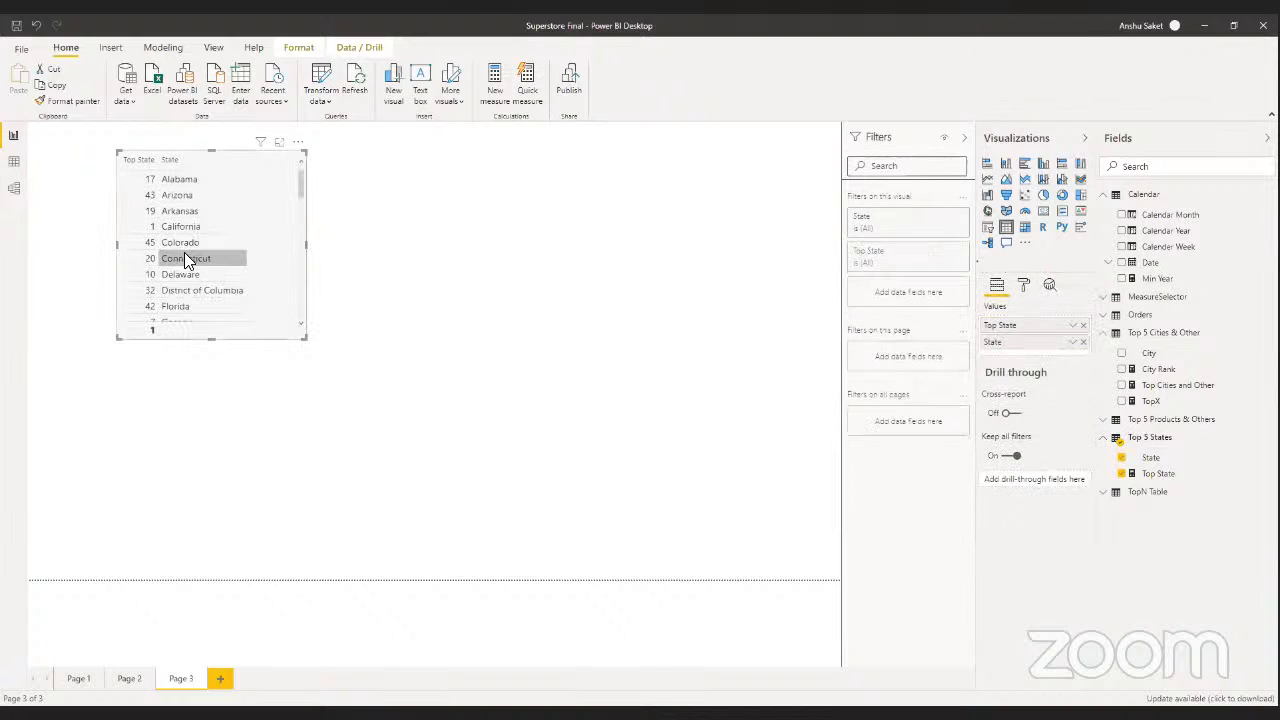
# - Sort the state table by Top State in ascending order
pyautogui.scroll(-10, 184, 255)
pyautogui.scroll(10, 184, 255)
pyautogui.click(297, 142)
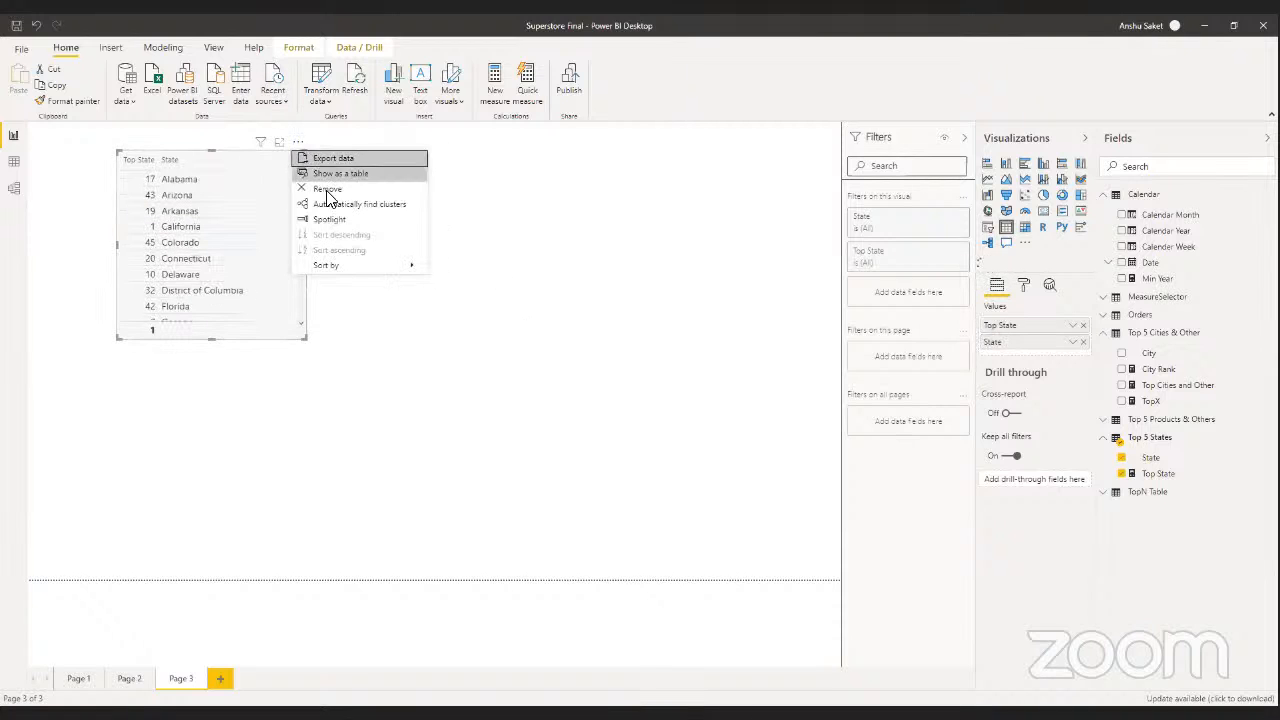
pyautogui.moveTo(362, 264)
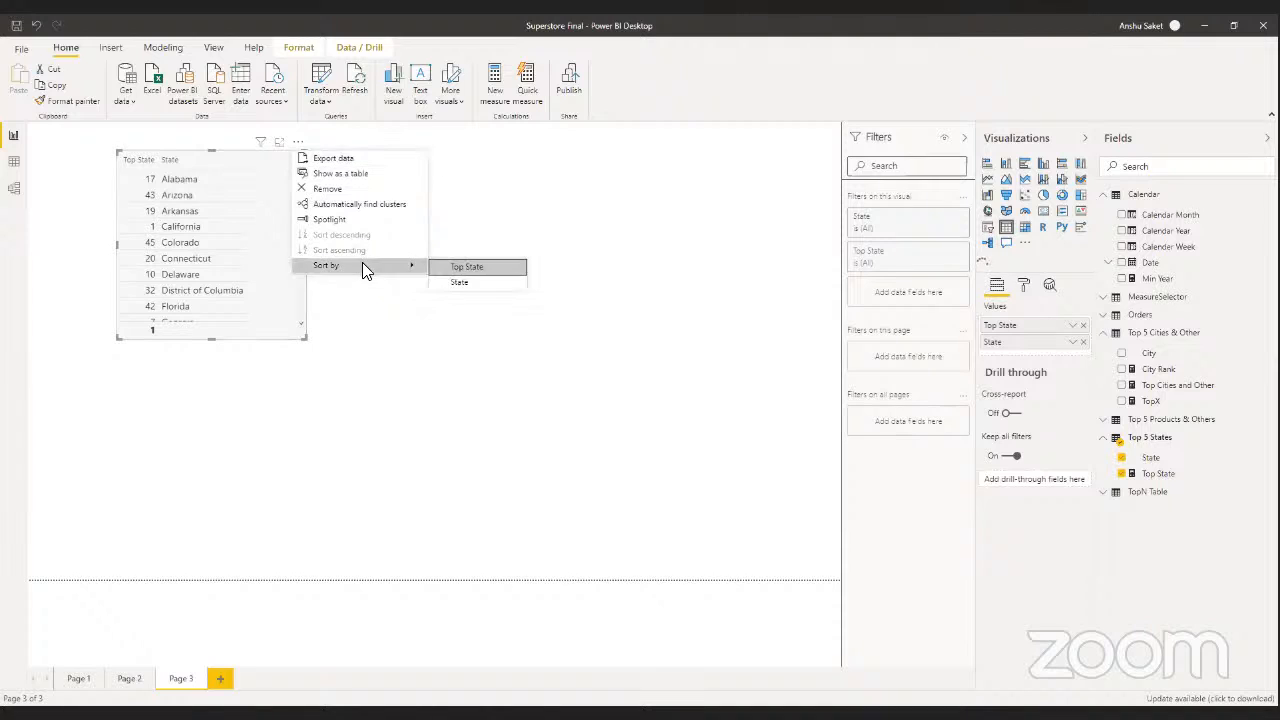
pyautogui.click(466, 266)
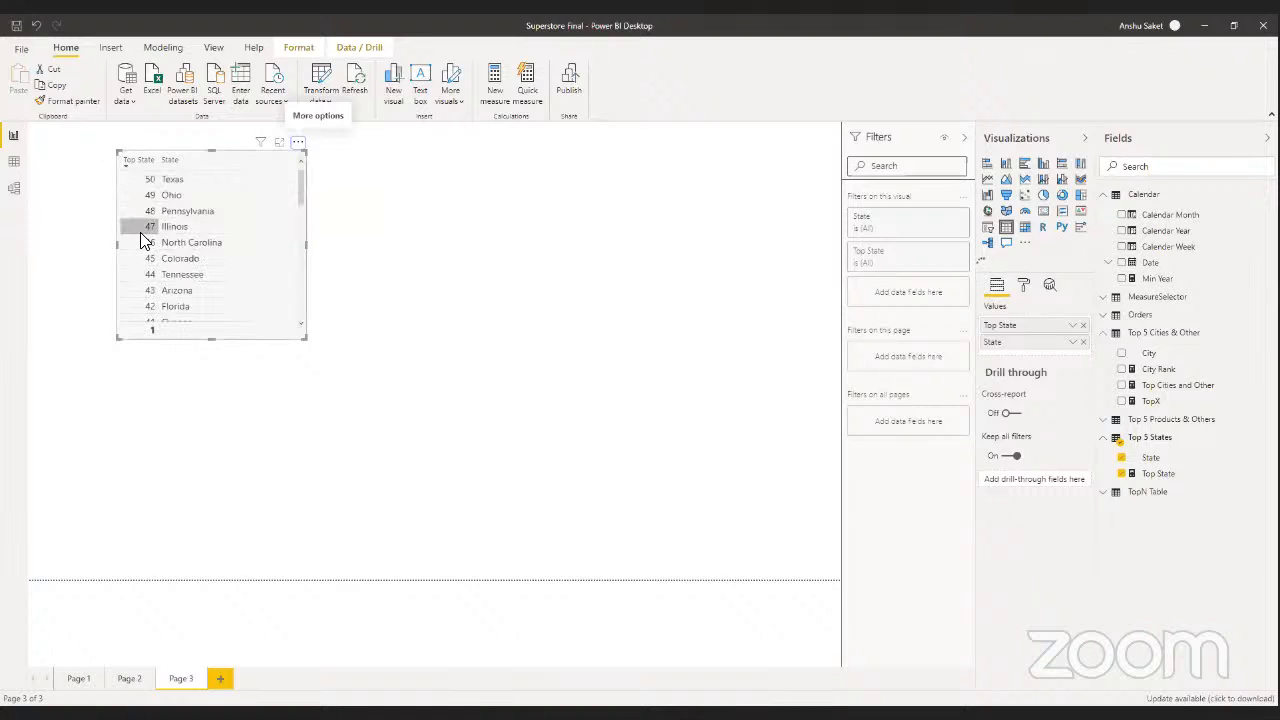
pyautogui.scroll(-12, 142, 242)
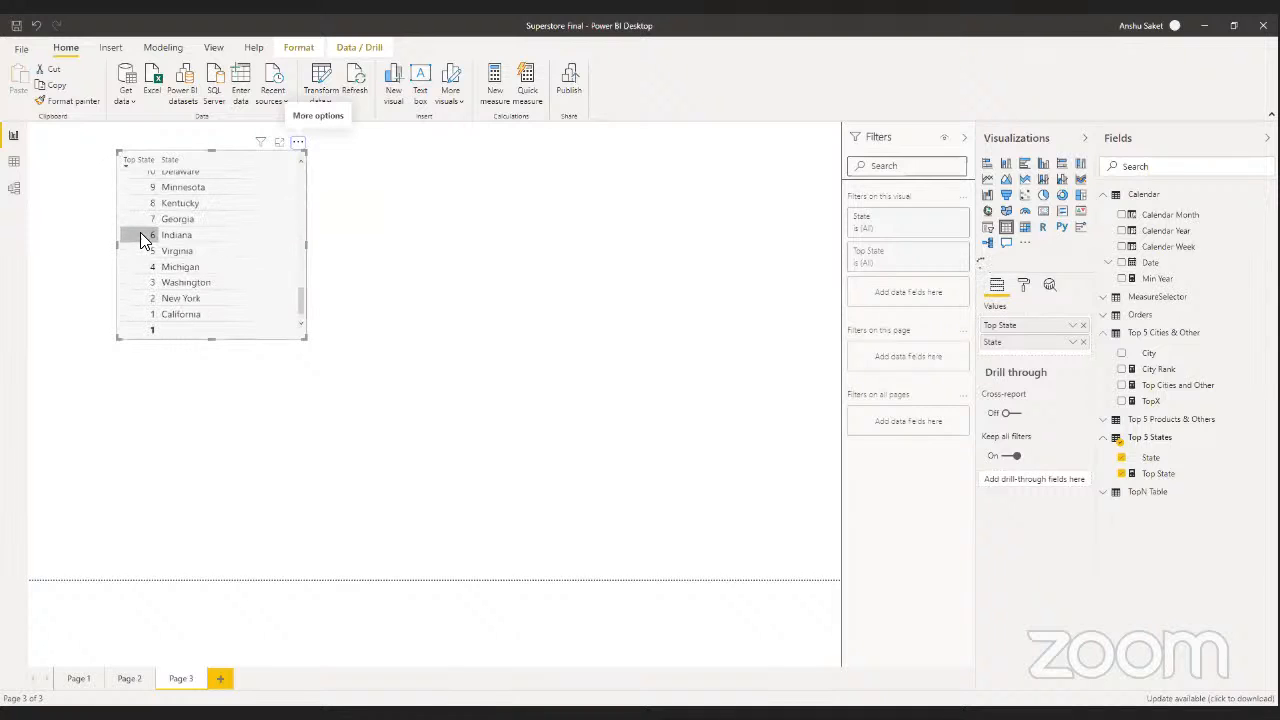
pyautogui.click(130, 162)
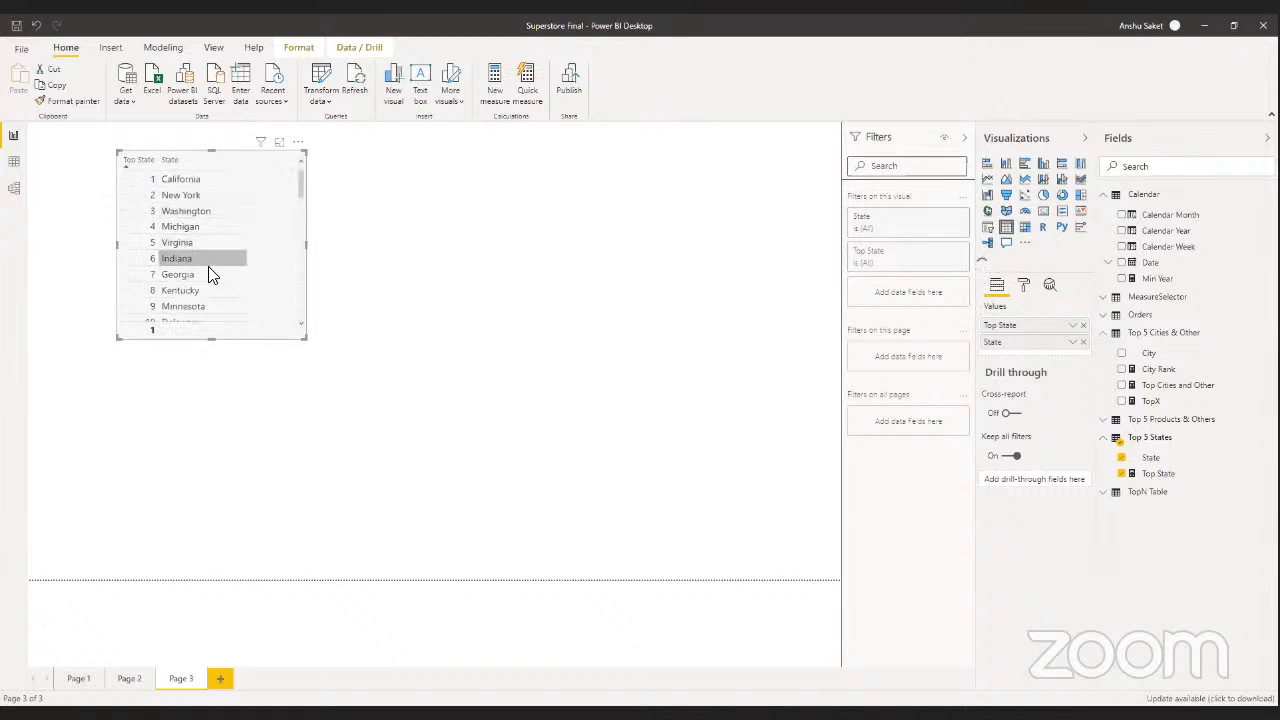
# - Examine the Top State ranks across the whole state table, including the Others row
pyautogui.scroll(-10, 212, 274)
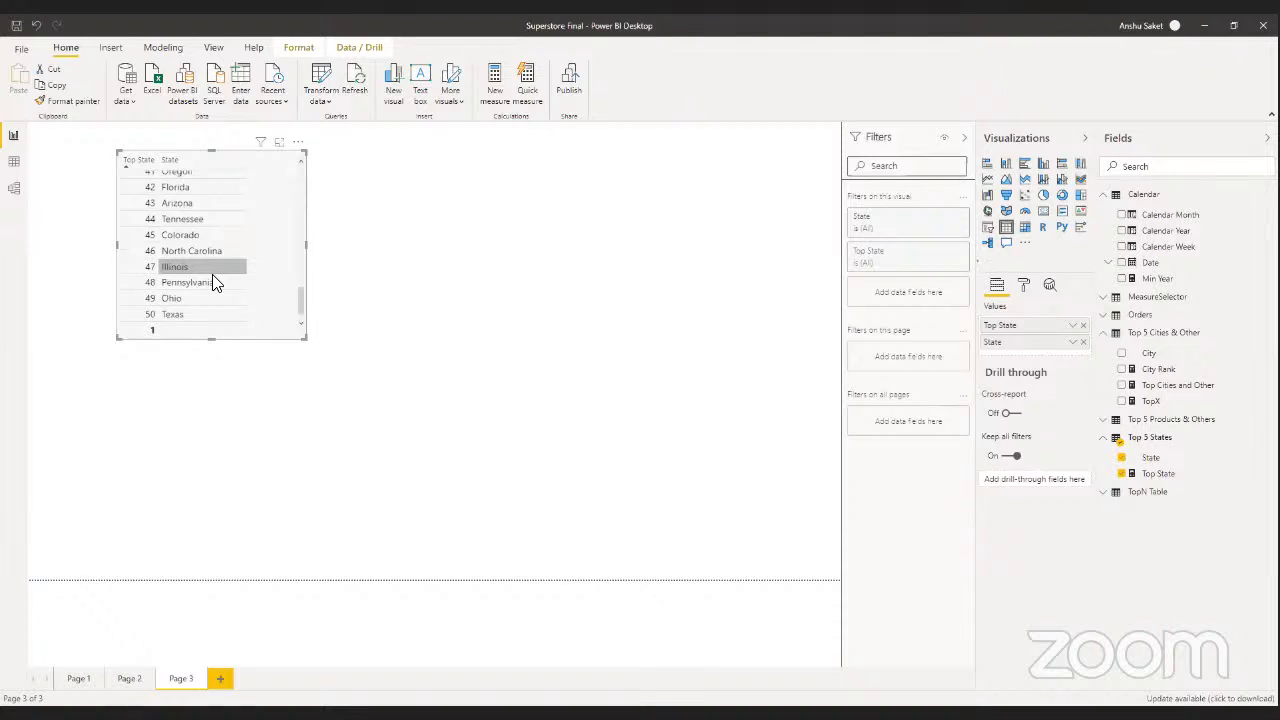
pyautogui.scroll(10, 212, 282)
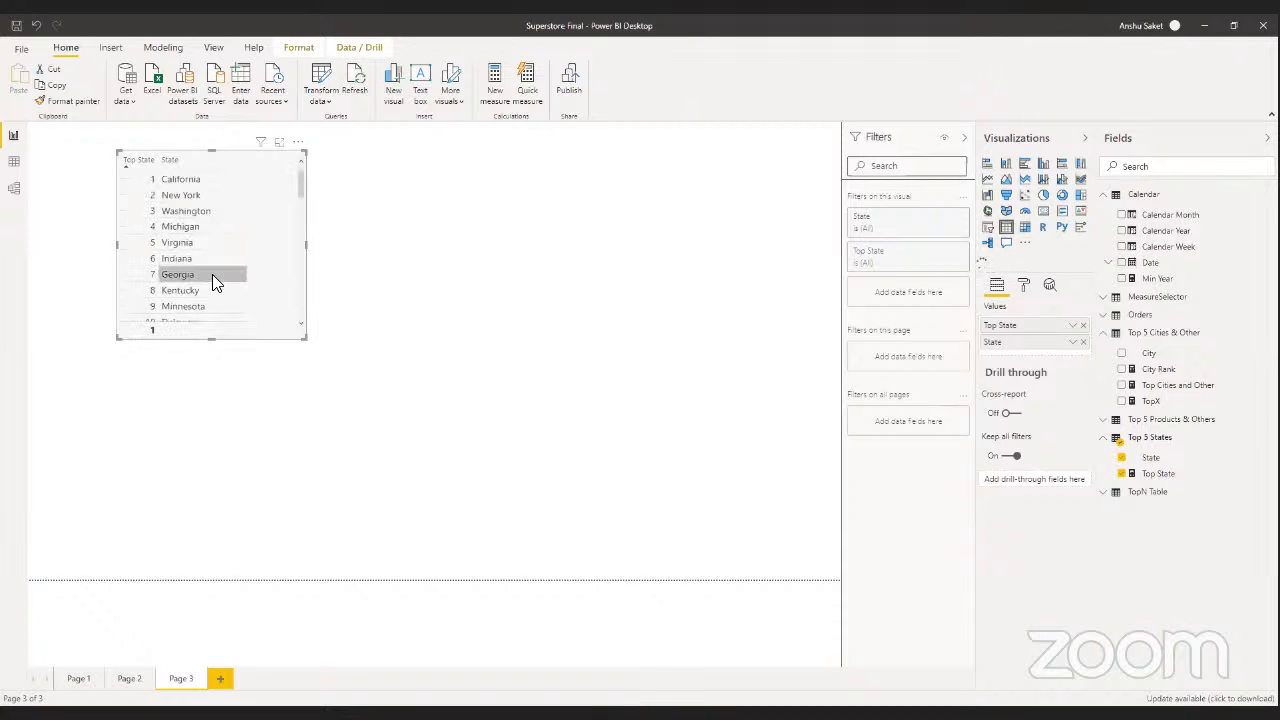
pyautogui.click(299, 325)
pyautogui.scroll(-3, 299, 326)
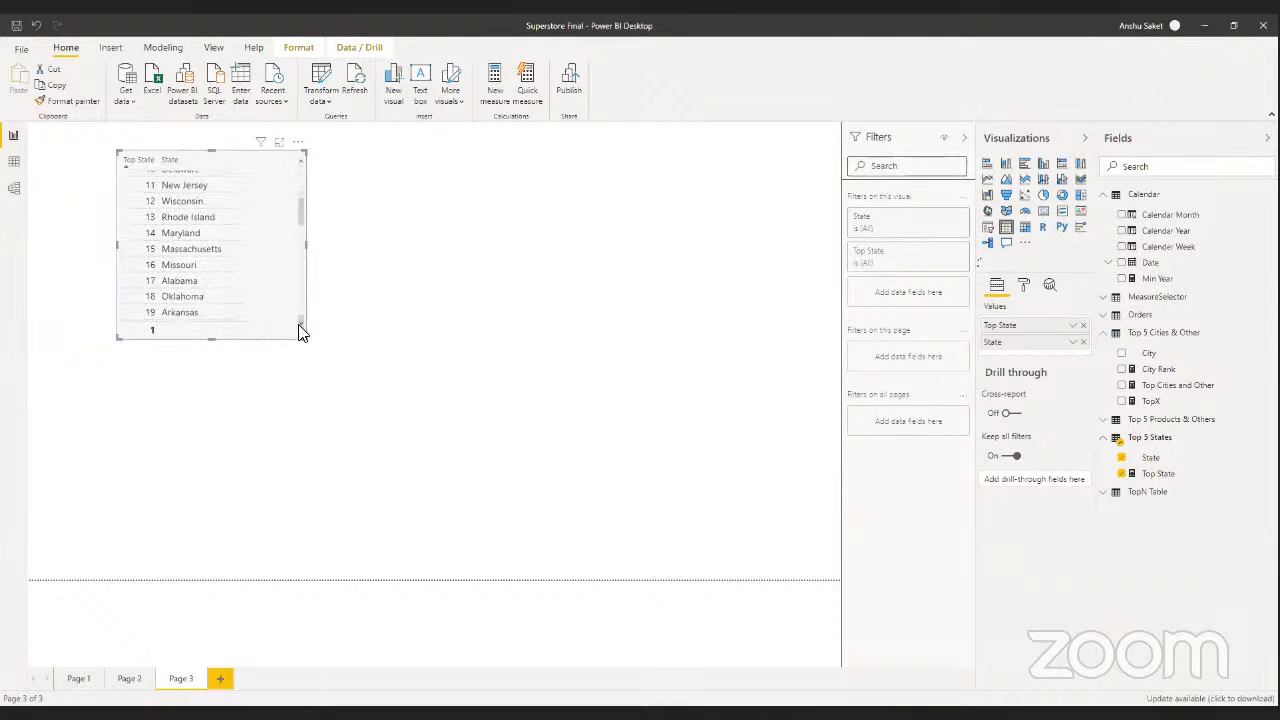
pyautogui.scroll(-5, 301, 332)
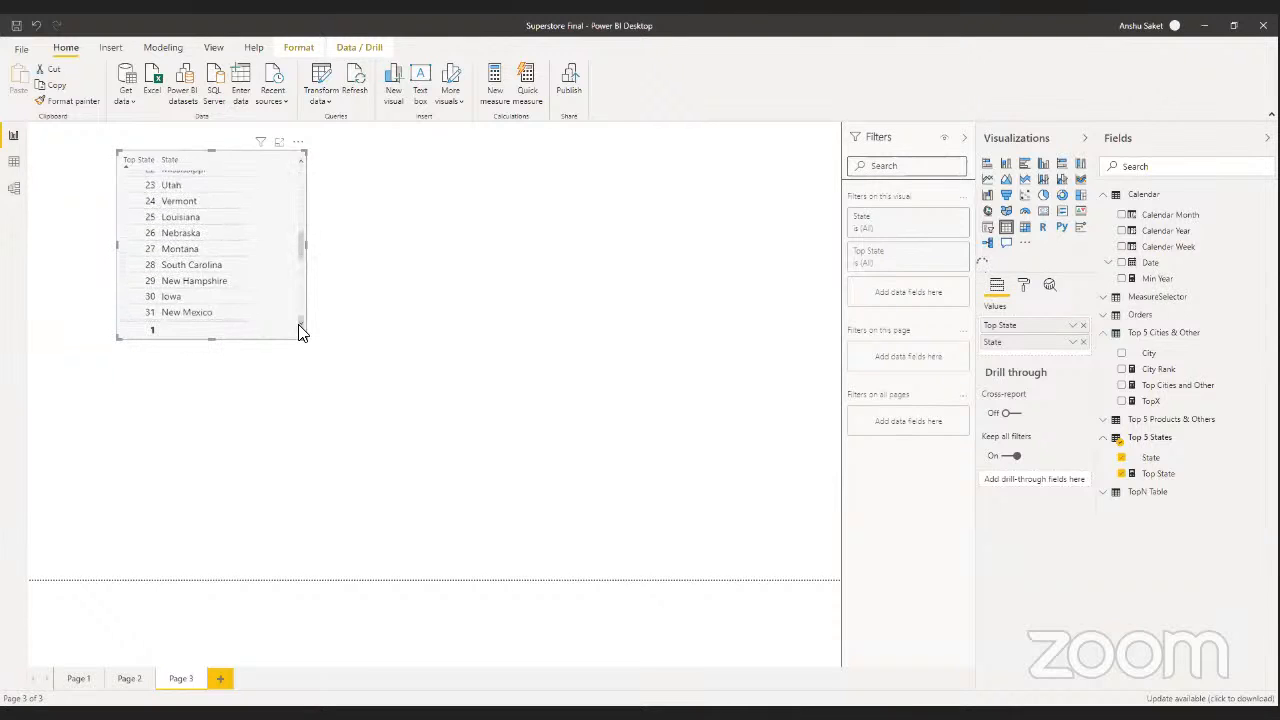
pyautogui.scroll(-1, 301, 332)
pyautogui.scroll(-1, 299, 326)
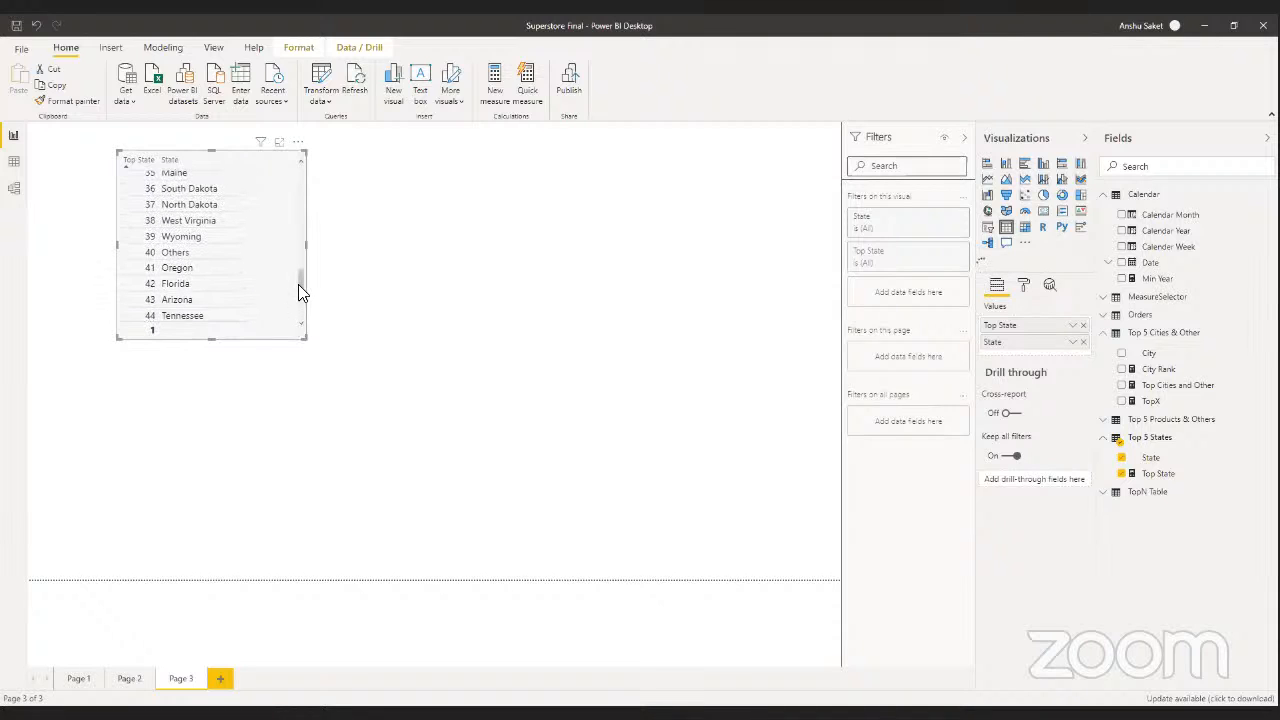
pyautogui.moveTo(298, 284); pyautogui.dragTo(303, 171)
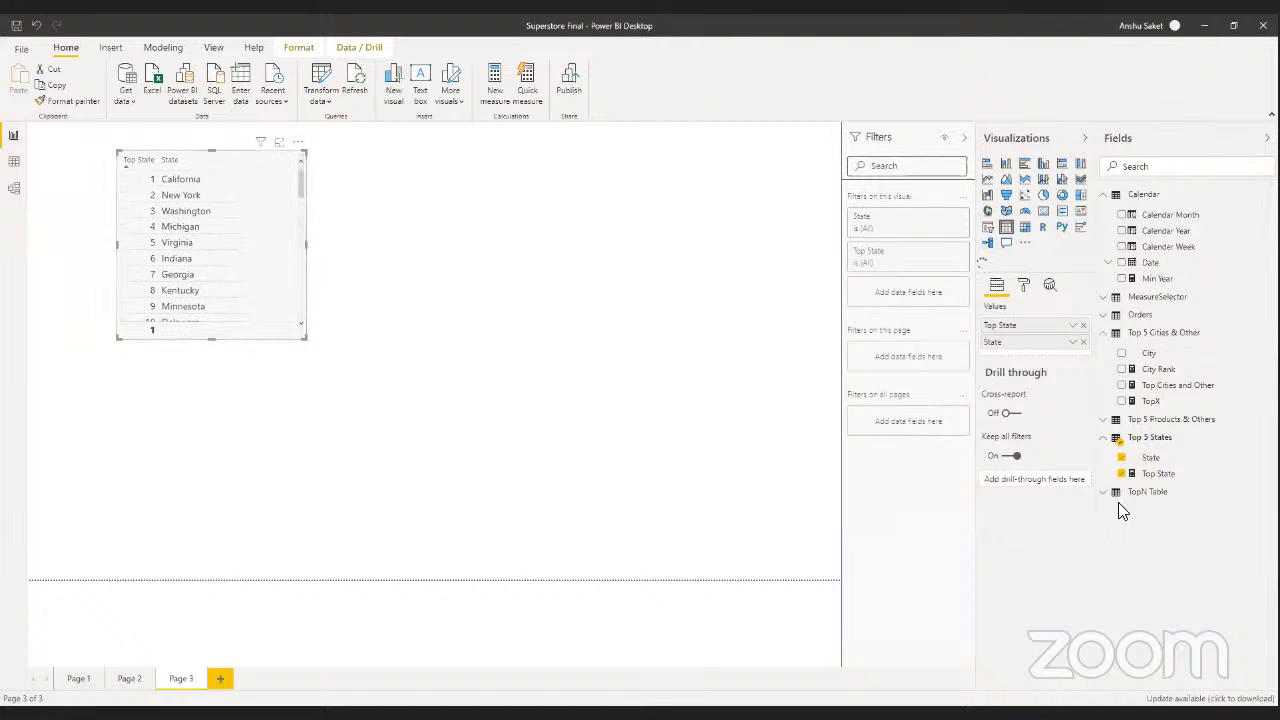
# - Review the Top State formula's rank for "Other" and compare it with the Top Cities and Other formula
pyautogui.click(1158, 474)
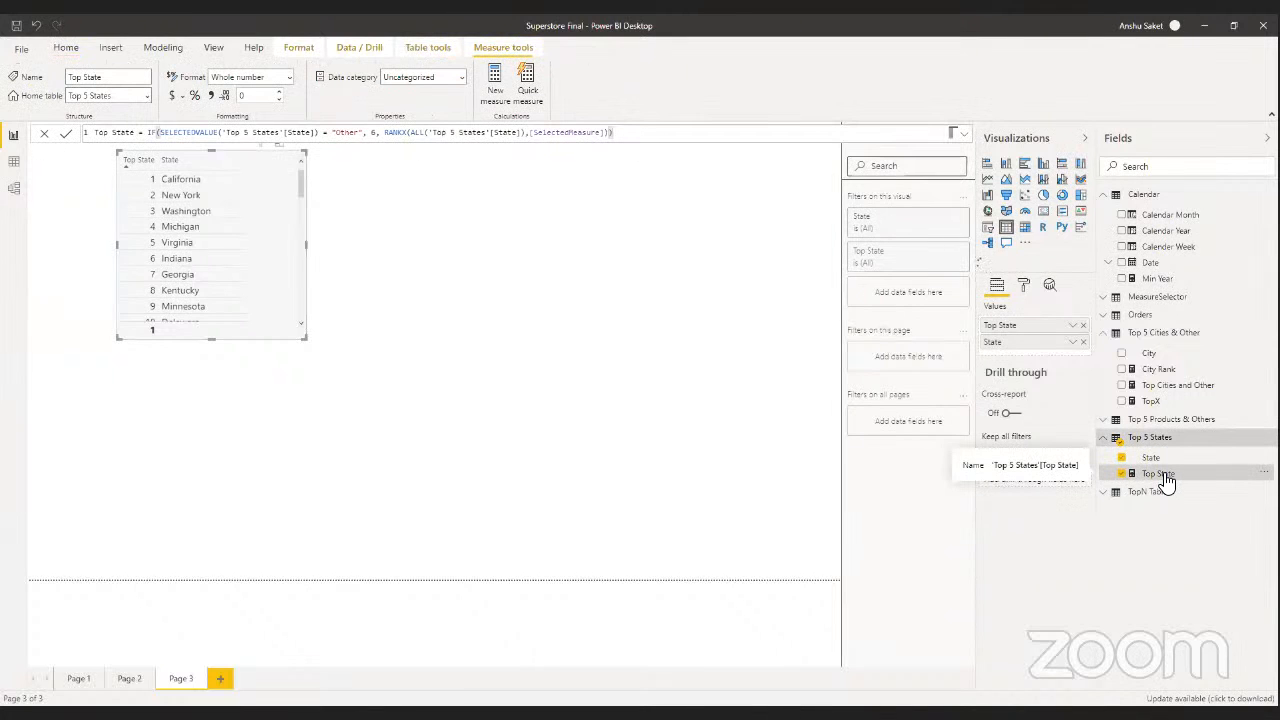
pyautogui.doubleClick(373, 133)
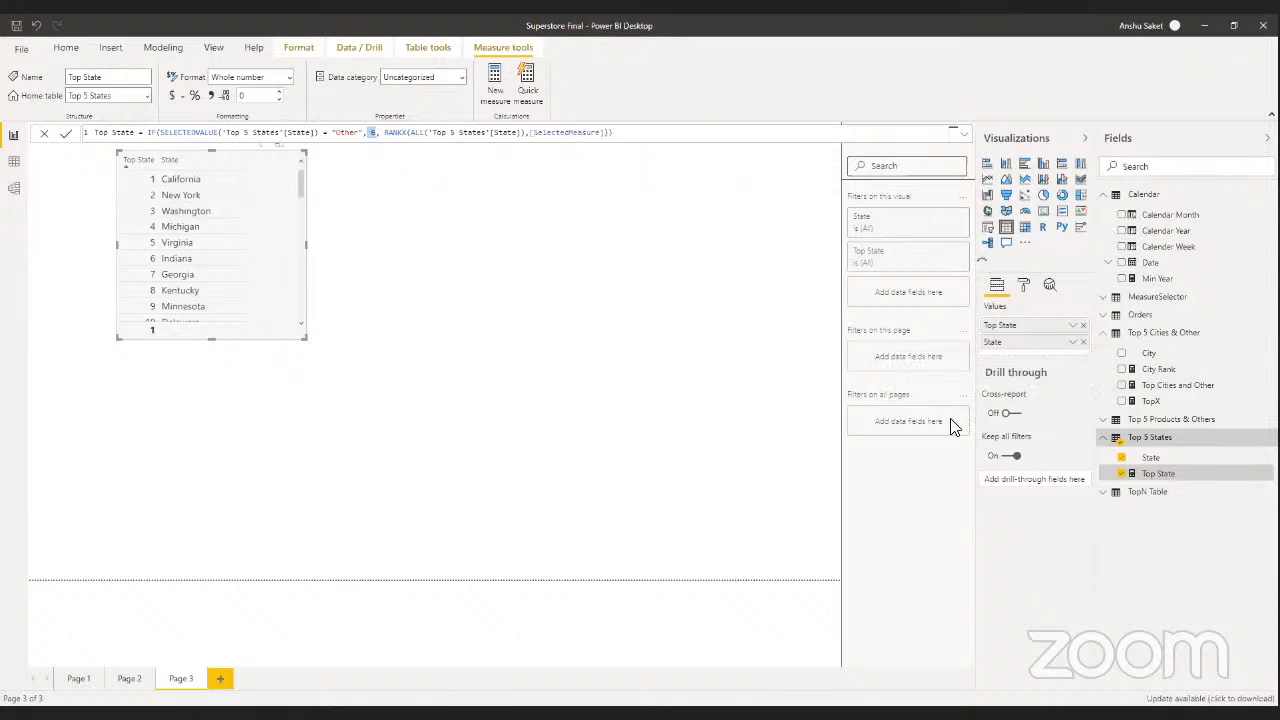
pyautogui.click(1197, 388)
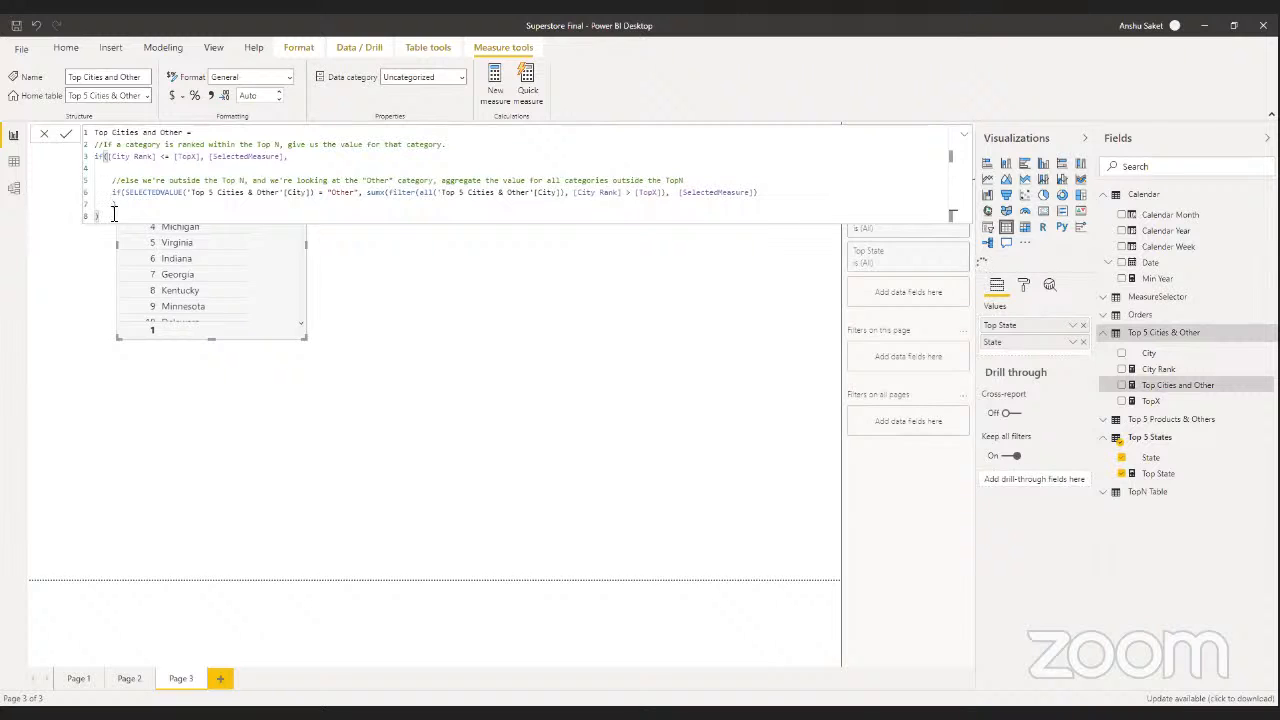
pyautogui.moveTo(110, 218); pyautogui.dragTo(101, 165)
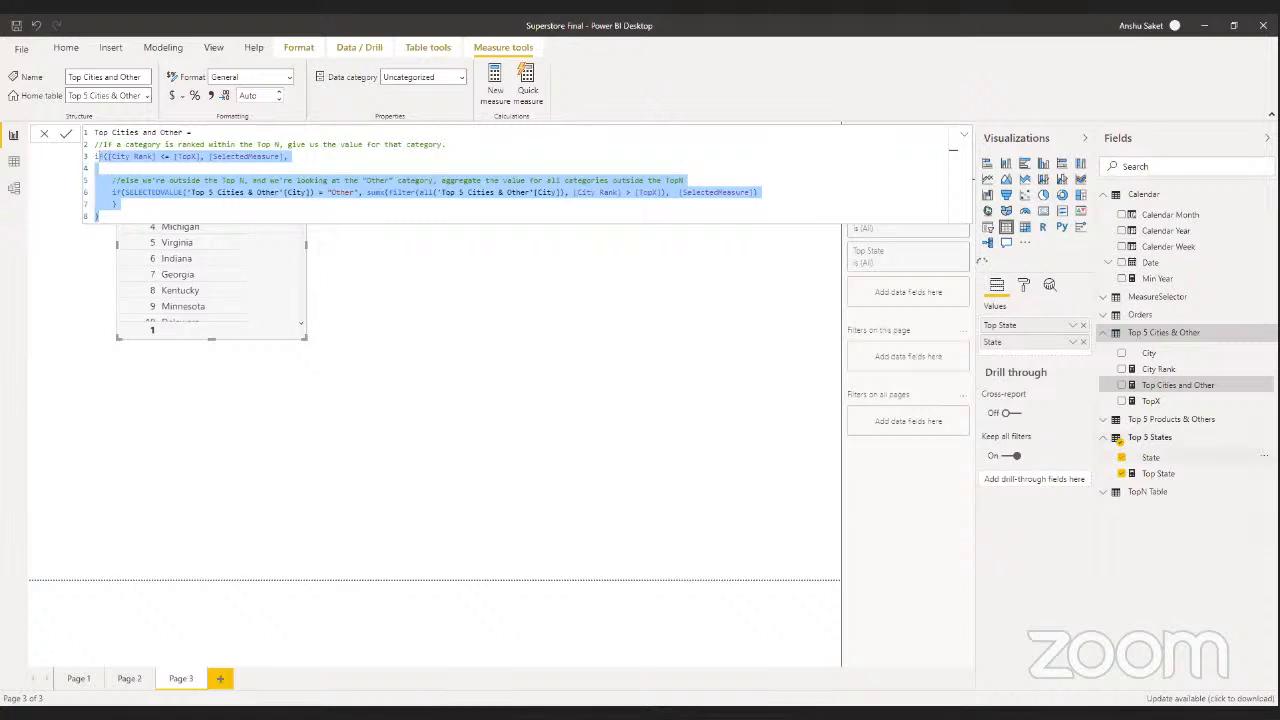
pyautogui.click(474, 217)
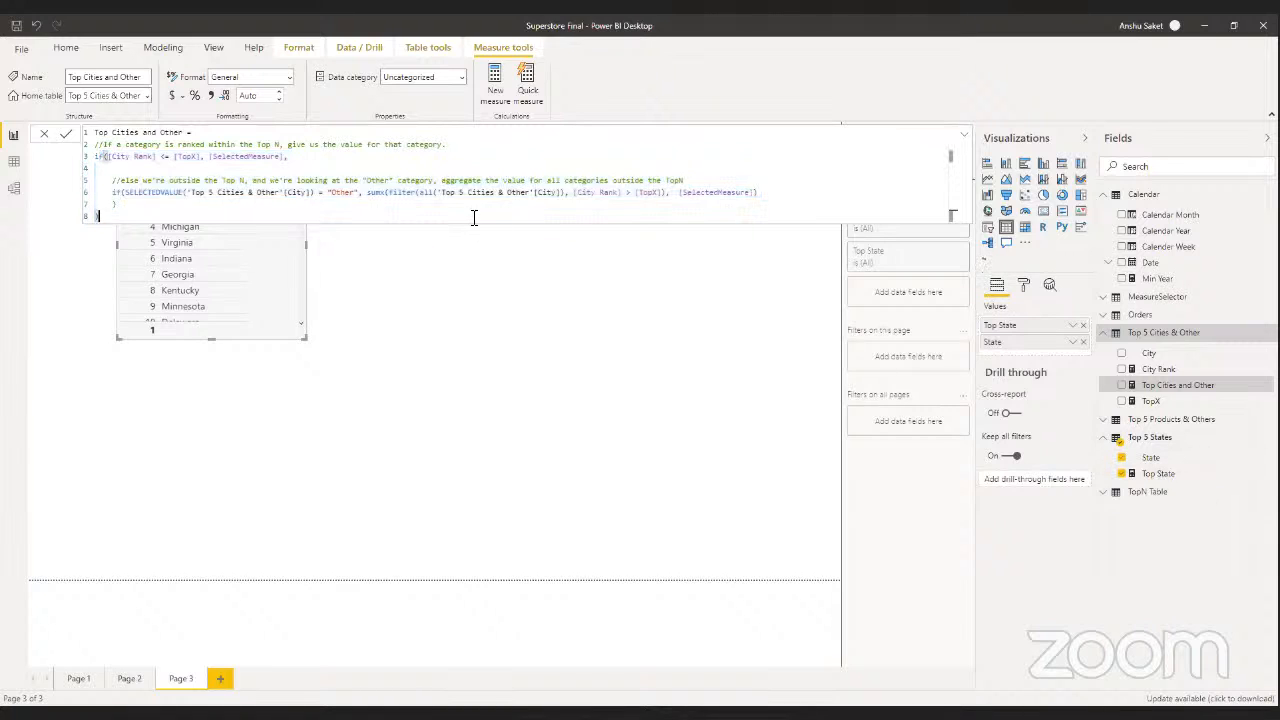
pyautogui.click(755, 193)
pyautogui.moveTo(757, 192); pyautogui.dragTo(577, 197)
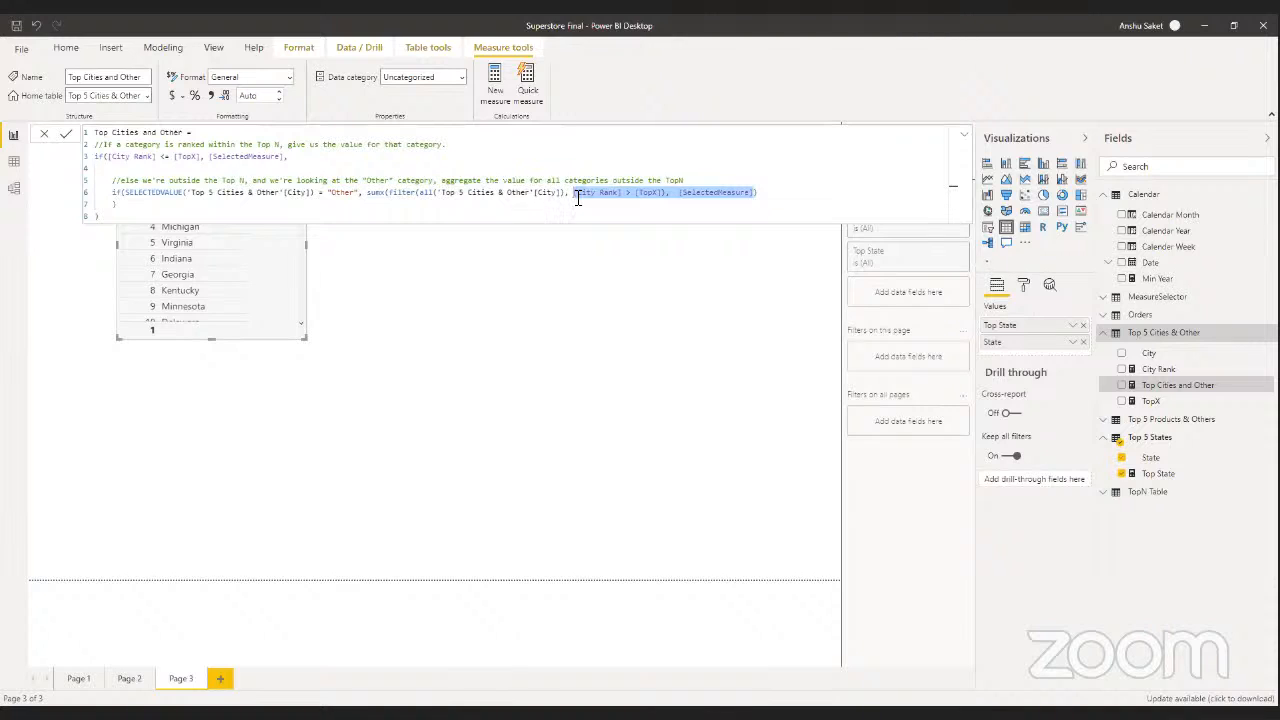
pyautogui.click(1195, 474)
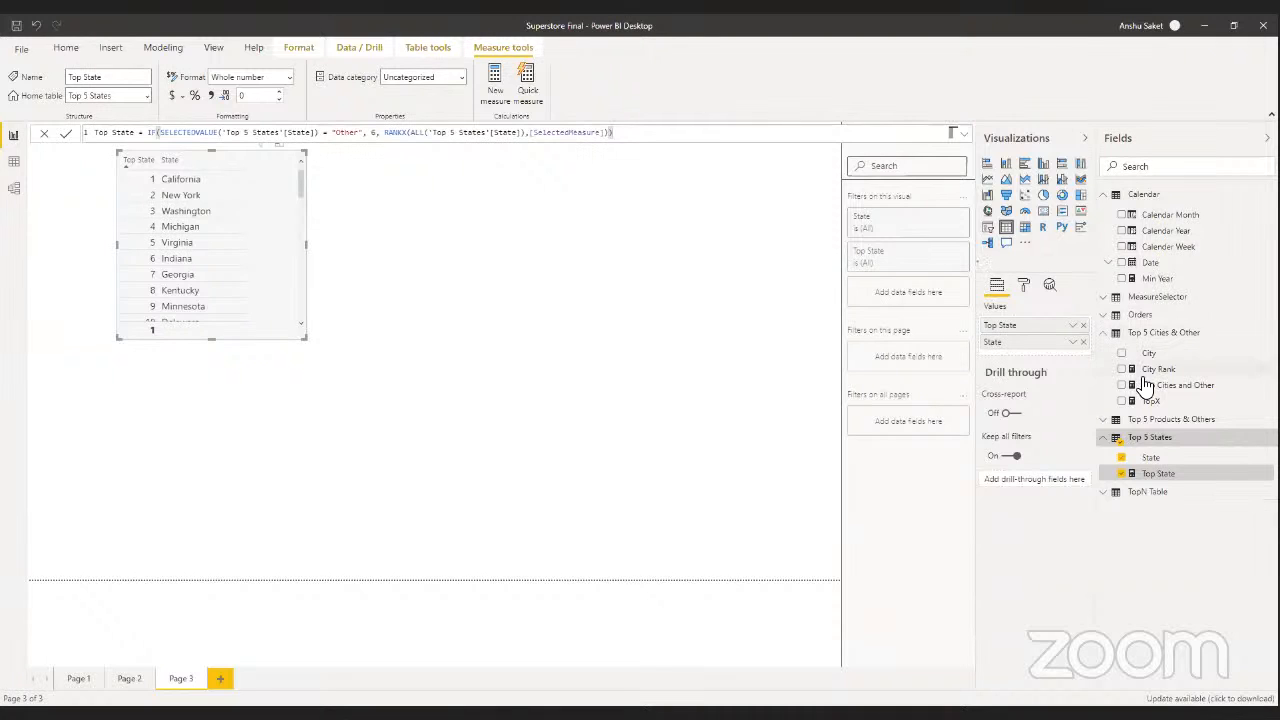
# - Copy the IF expression of Top Cities and Other into a new measure in the Top 5 States table
pyautogui.click(1178, 386)
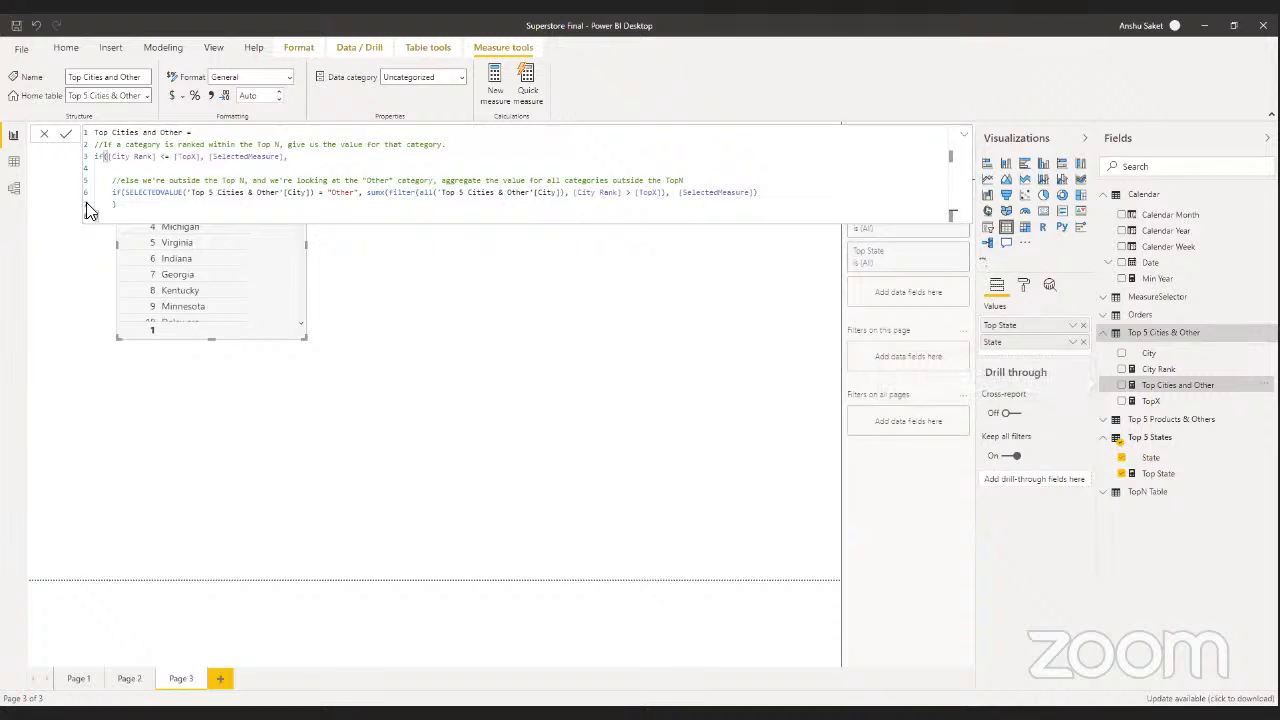
pyautogui.moveTo(104, 216); pyautogui.dragTo(90, 163)
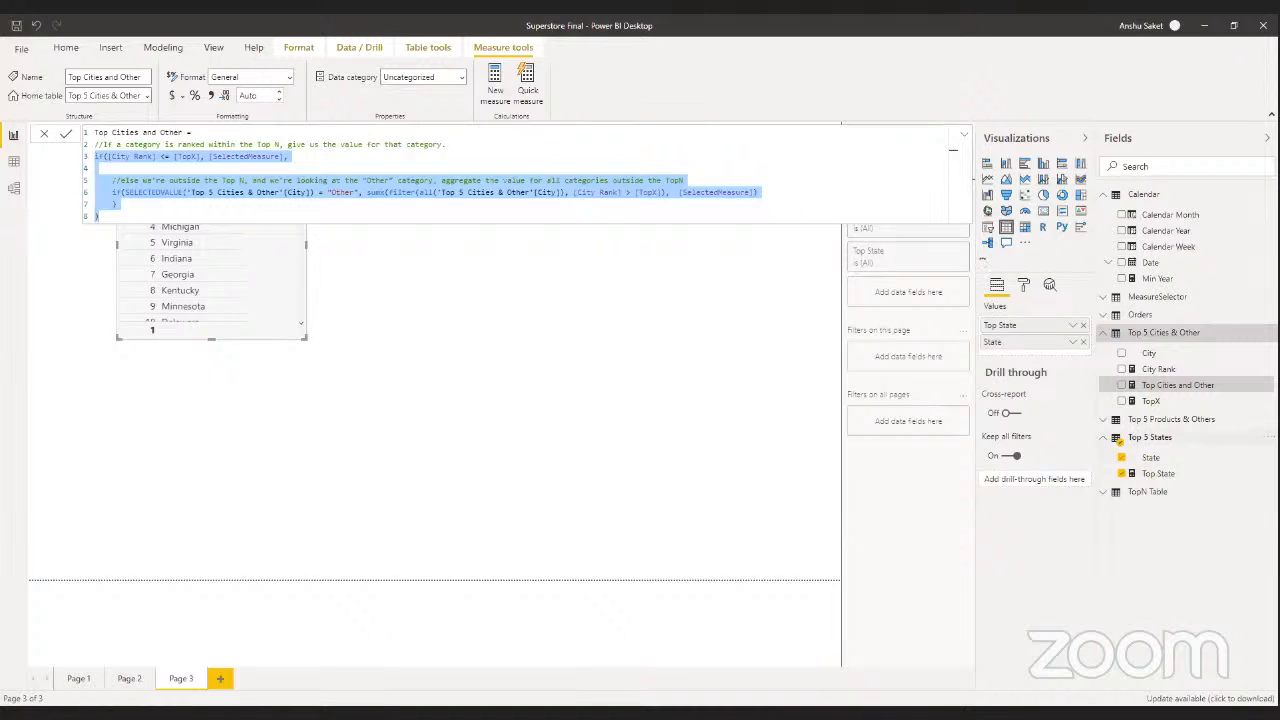
pyautogui.rightClick(1158, 441)
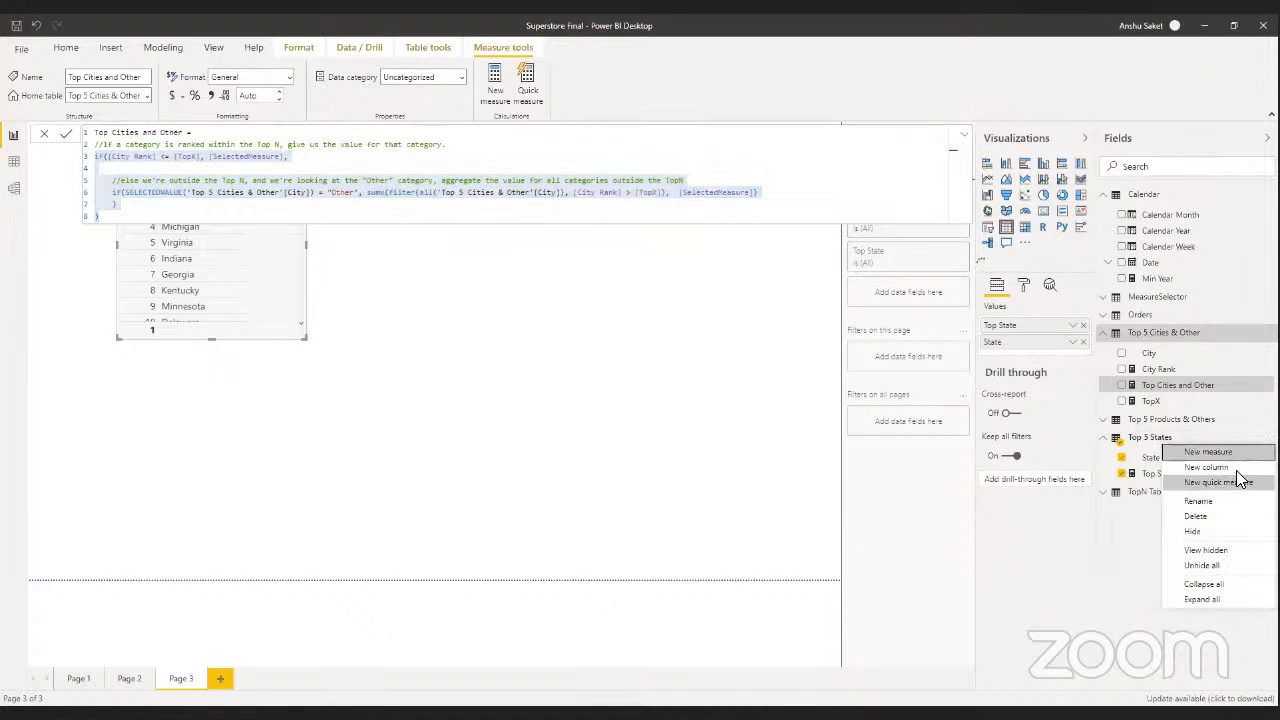
pyautogui.click(1215, 457)
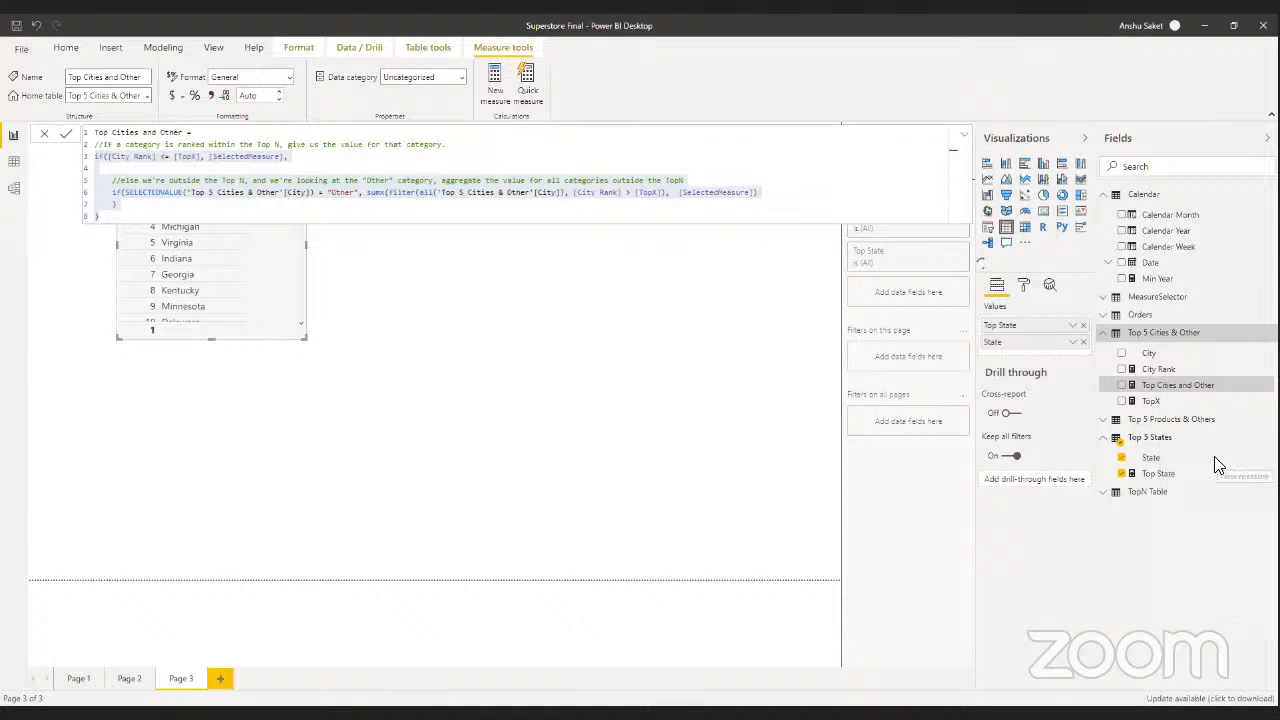
pyautogui.click(1218, 467)
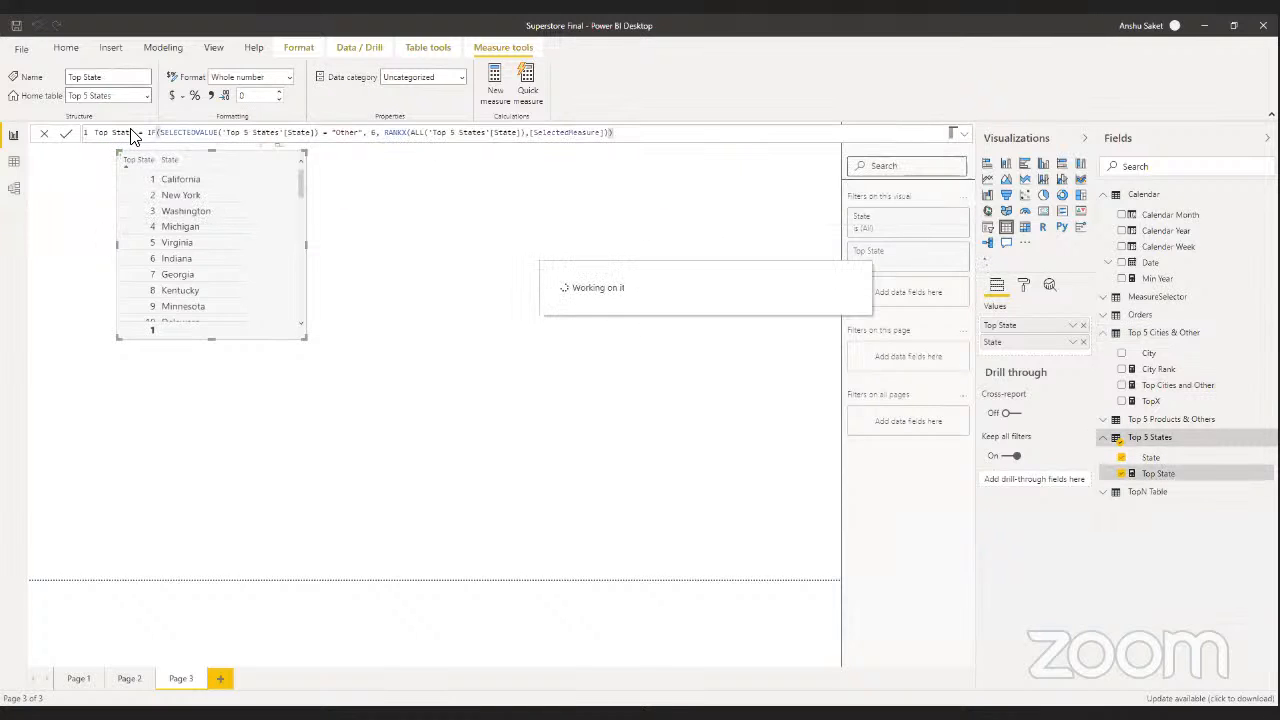
pyautogui.write('Measure = IF([City Rank] <= [TopX], [SelectedMeasure],      //else we\'re outside the Top N, and we\'re looking at the "Other" category, aggregate the value for all categories outside the TopN     IF(SELECTEDVALUE(\'Top 5 Cities & Other\'[City]) = "Other", sumx(filter(all(\'Top 5 Cities & Other\'[City]), [City Rank] > [TopX]),  [SelectedMeasure])     ) )')
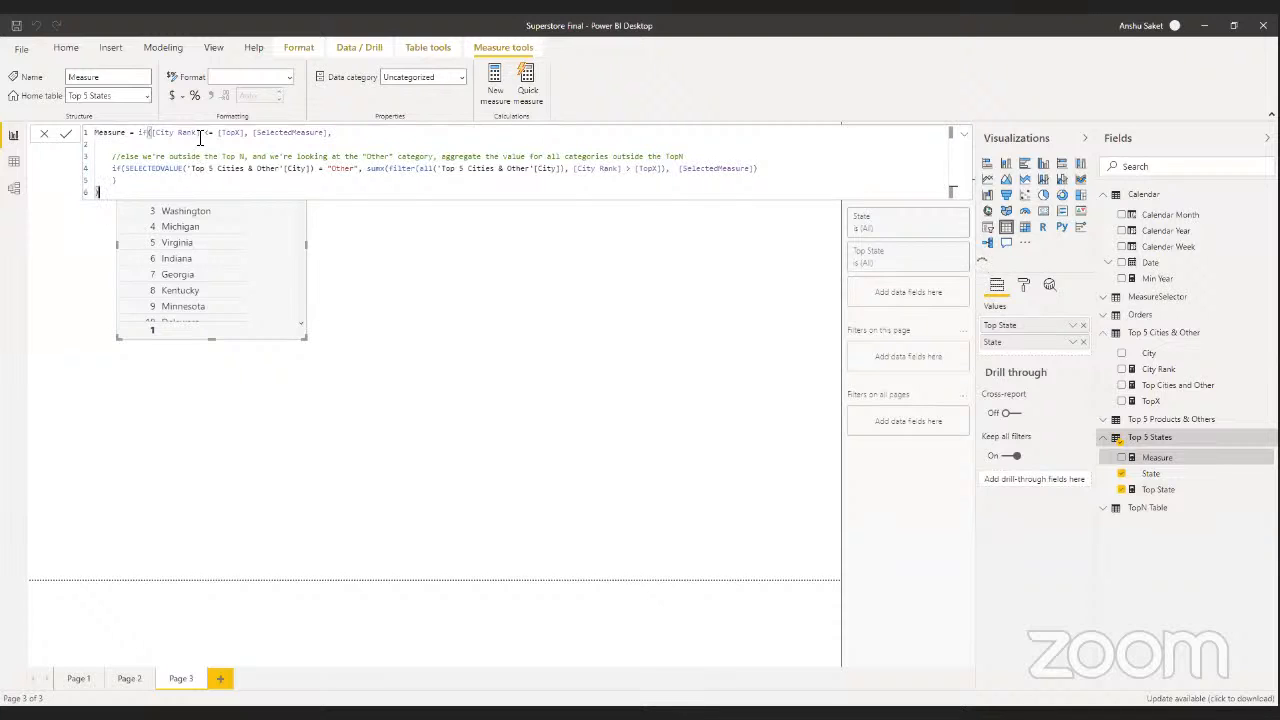
# - Change the new measure's first condition to test whether [Top State] is less than or equal to 5
pyautogui.moveTo(200, 132); pyautogui.dragTo(158, 136)
pyautogui.press('BackSpace')
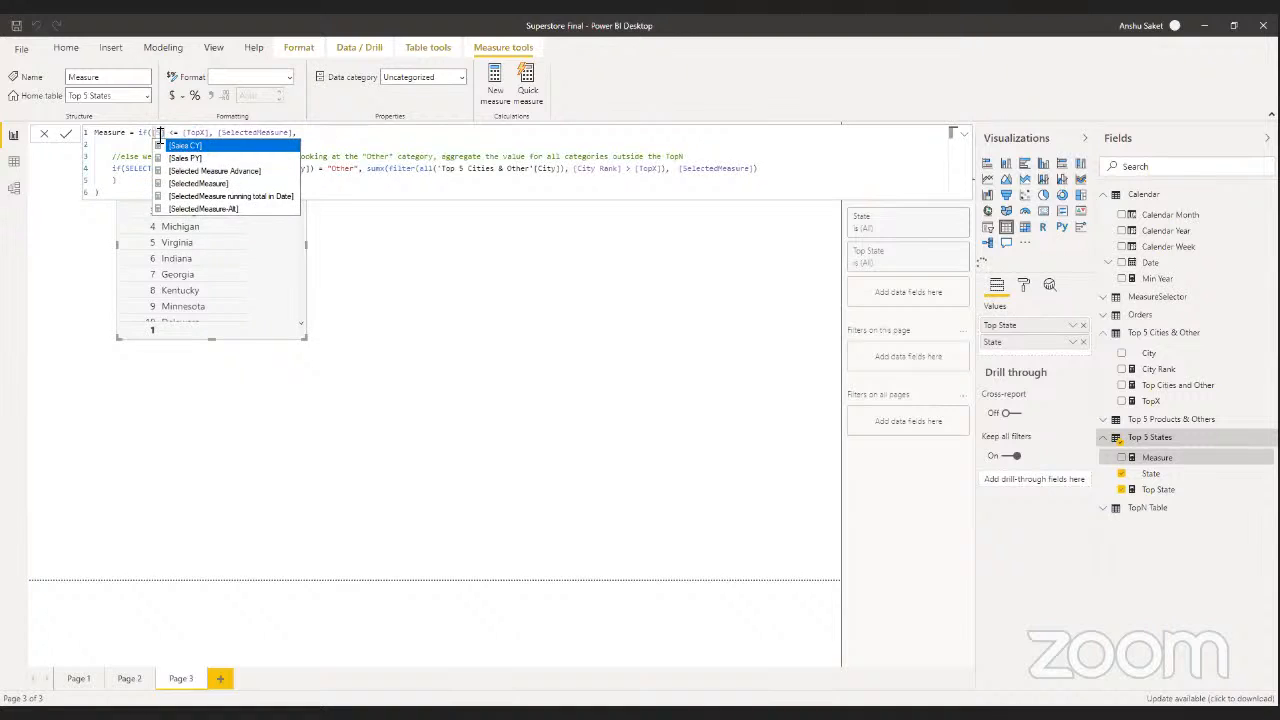
pyautogui.press('BackSpace')
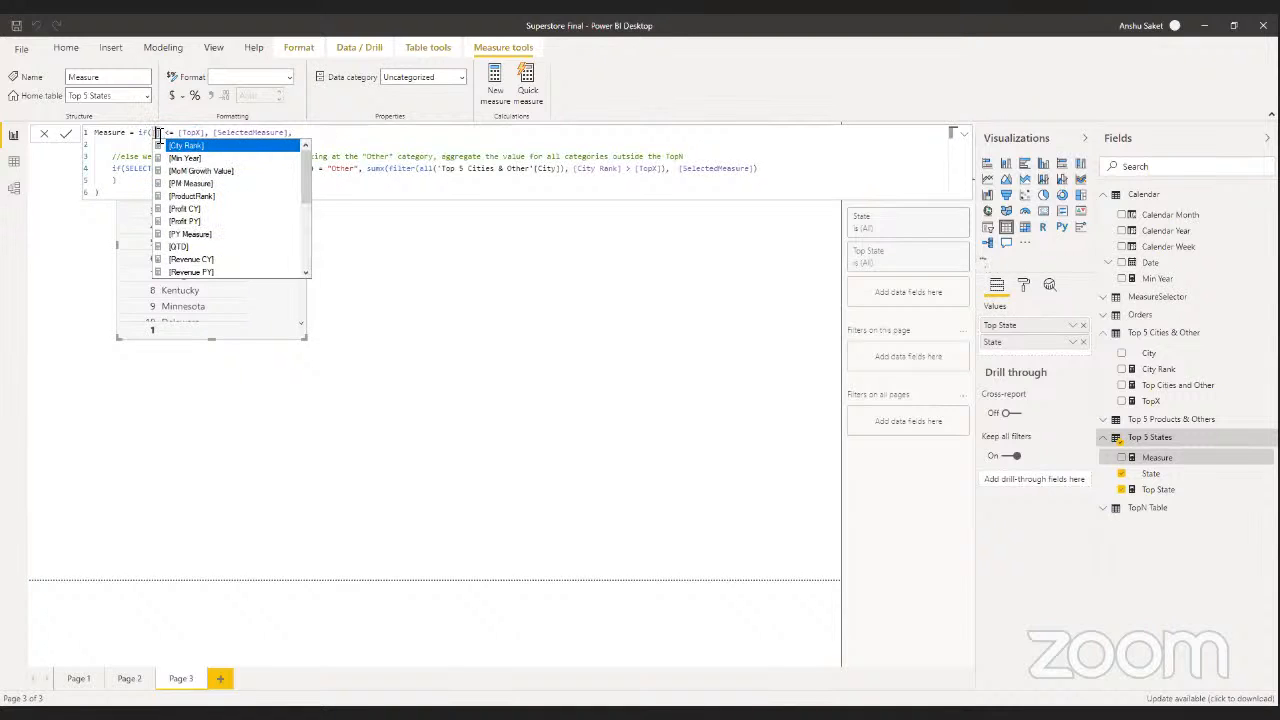
pyautogui.write('Top')
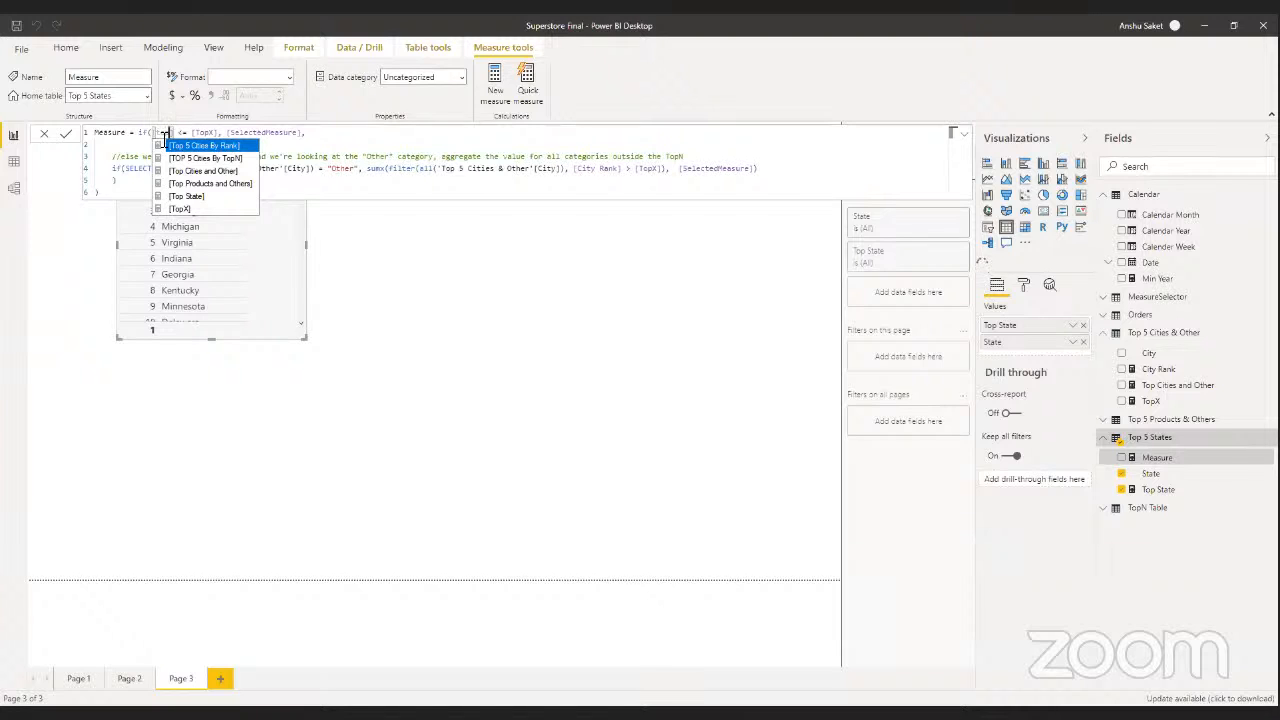
pyautogui.click(185, 197)
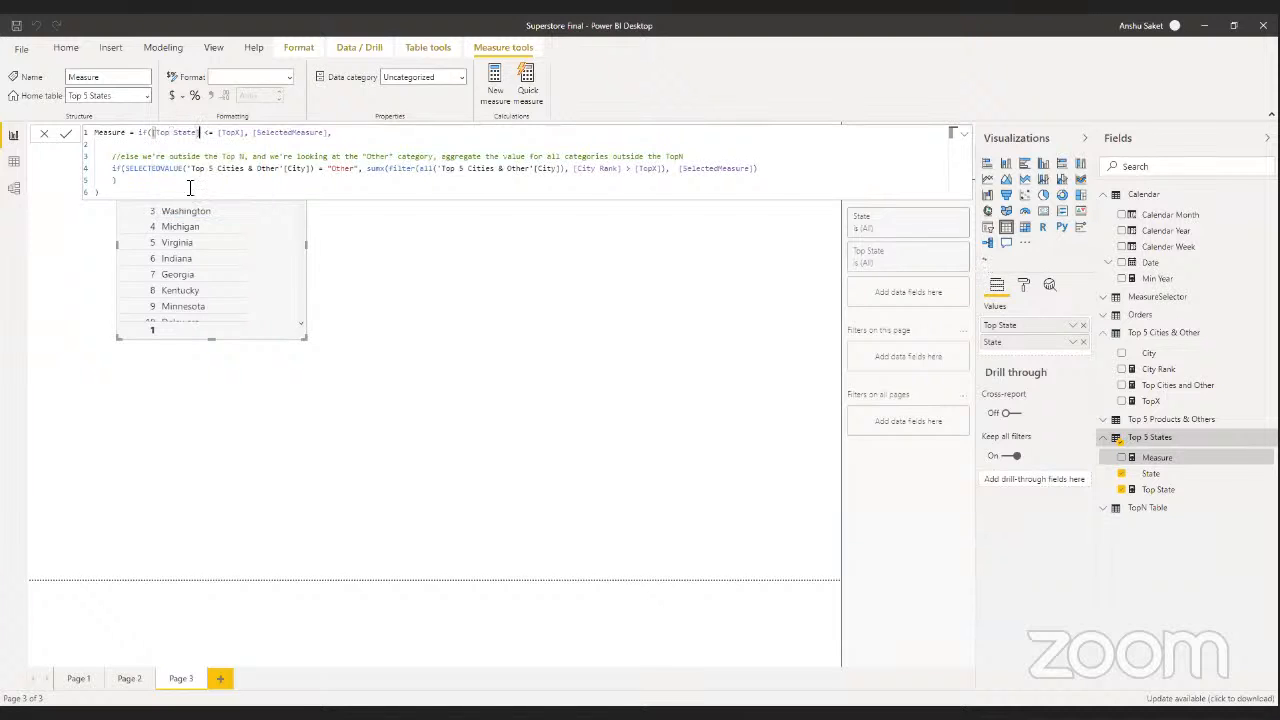
pyautogui.moveTo(245, 135); pyautogui.dragTo(218, 137)
pyautogui.press('BackSpace')
pyautogui.write('5')
# - Rewrite the measure's filter to take all 'Top 5 States'[State] values where [Top State] is greater than 5
pyautogui.moveTo(563, 169); pyautogui.dragTo(461, 170)
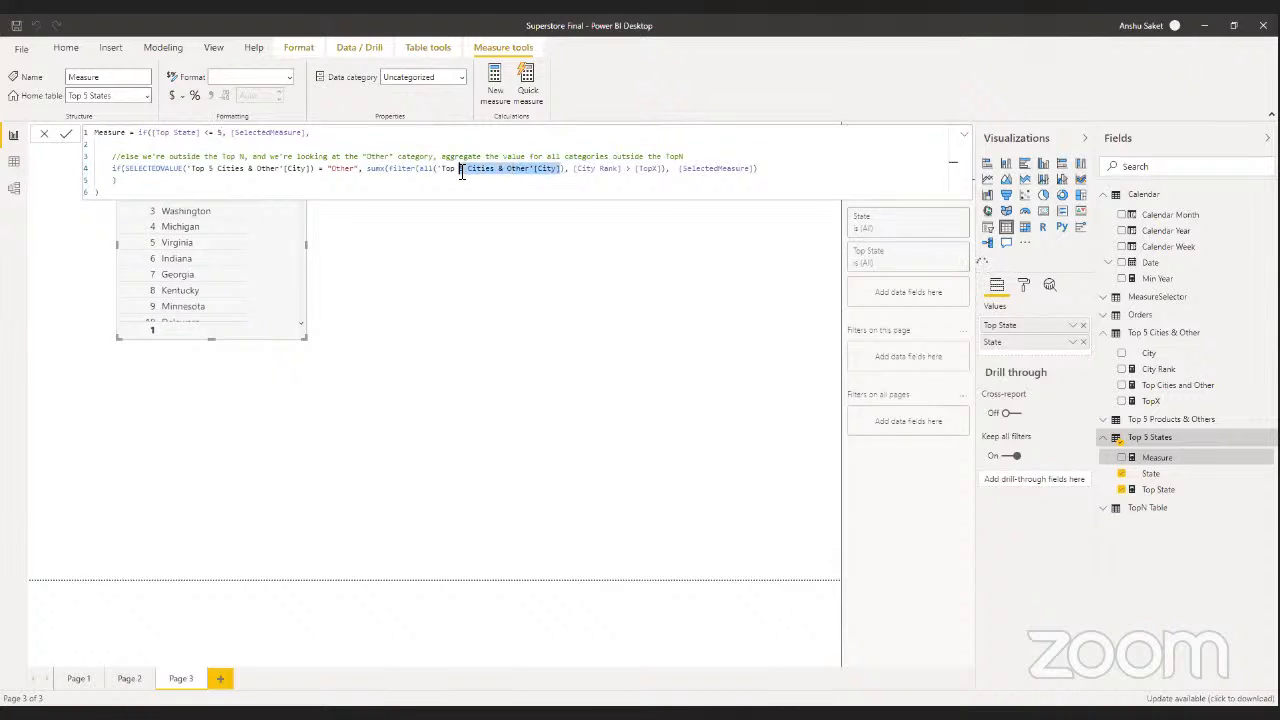
pyautogui.press('BackSpace')
pyautogui.press('BackSpace')
pyautogui.press('BackSpace')
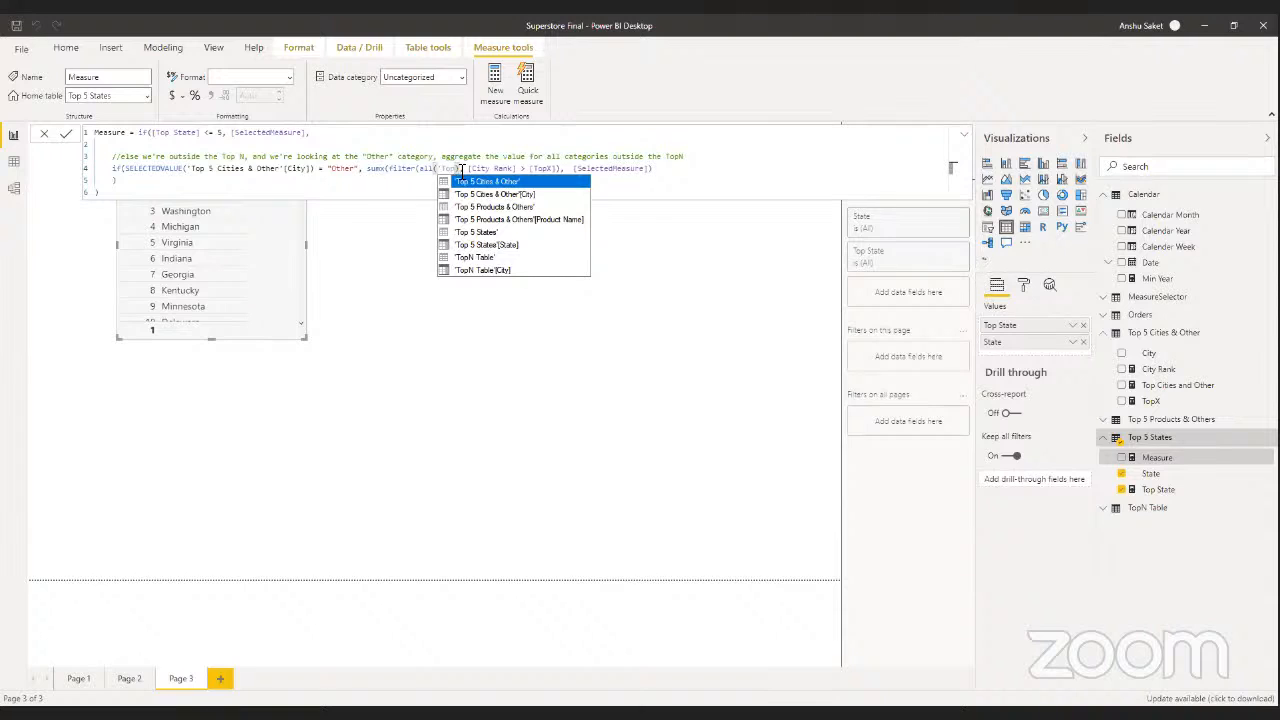
pyautogui.click(480, 245)
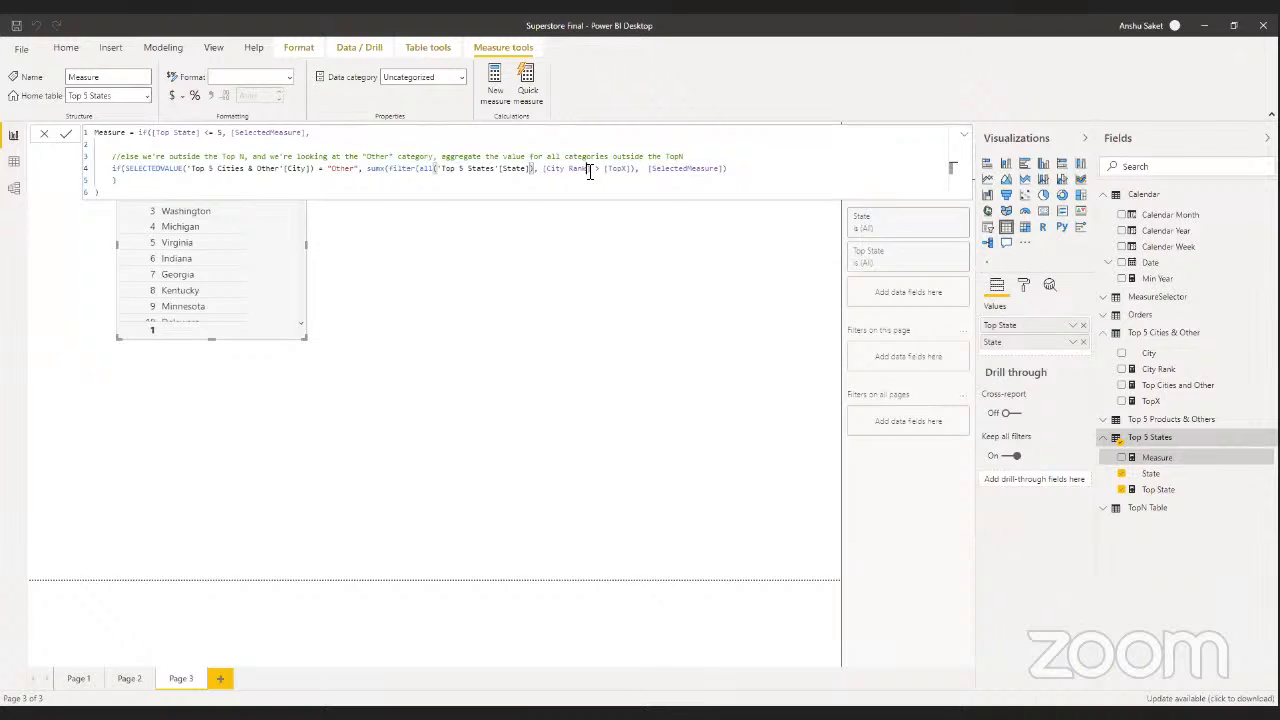
pyautogui.moveTo(590, 172); pyautogui.dragTo(548, 168)
pyautogui.write('Top')
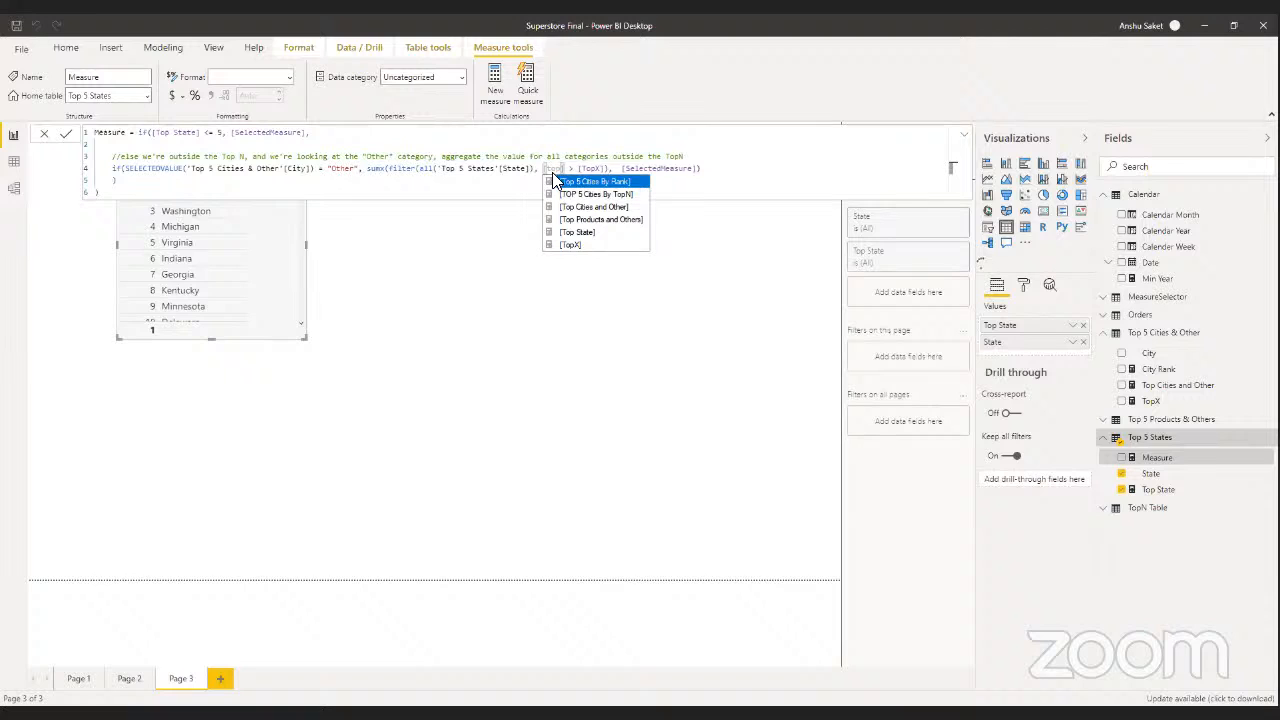
pyautogui.click(586, 232)
pyautogui.write('X')
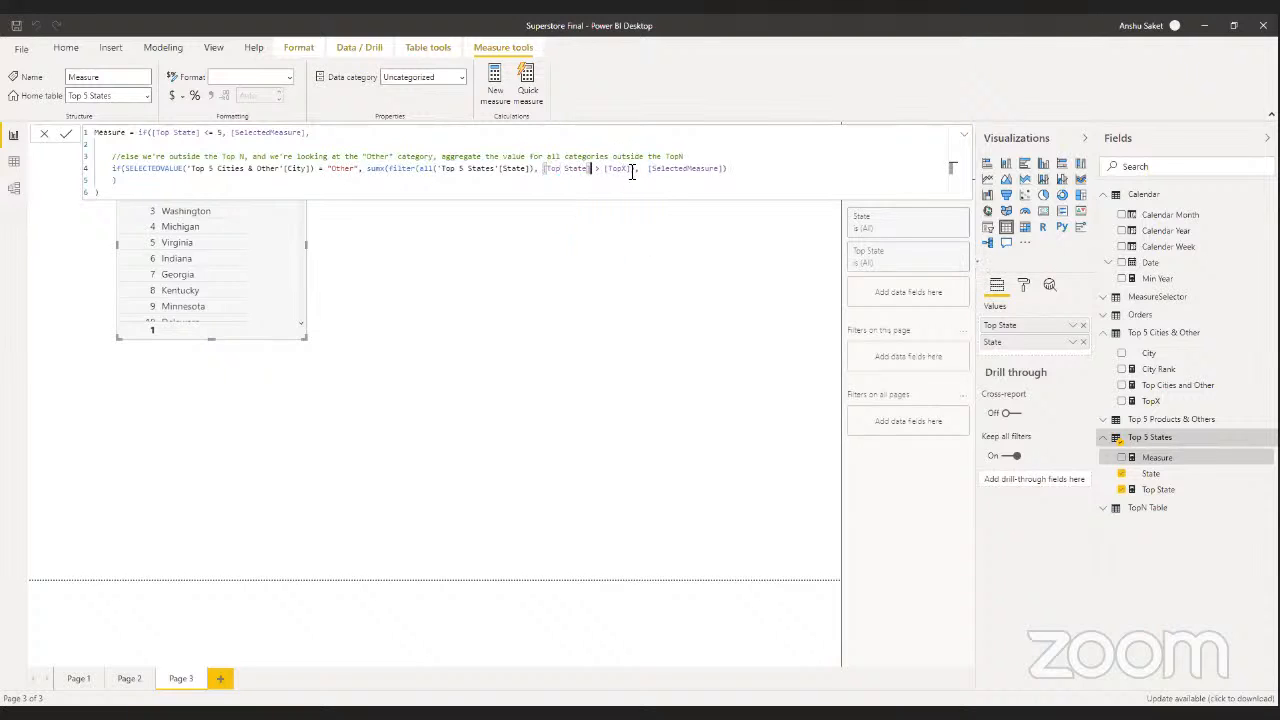
pyautogui.moveTo(631, 172); pyautogui.dragTo(609, 172)
pyautogui.write('5')
pyautogui.moveTo(126, 133); pyautogui.dragTo(75, 145)
pyautogui.press('BackSpace')
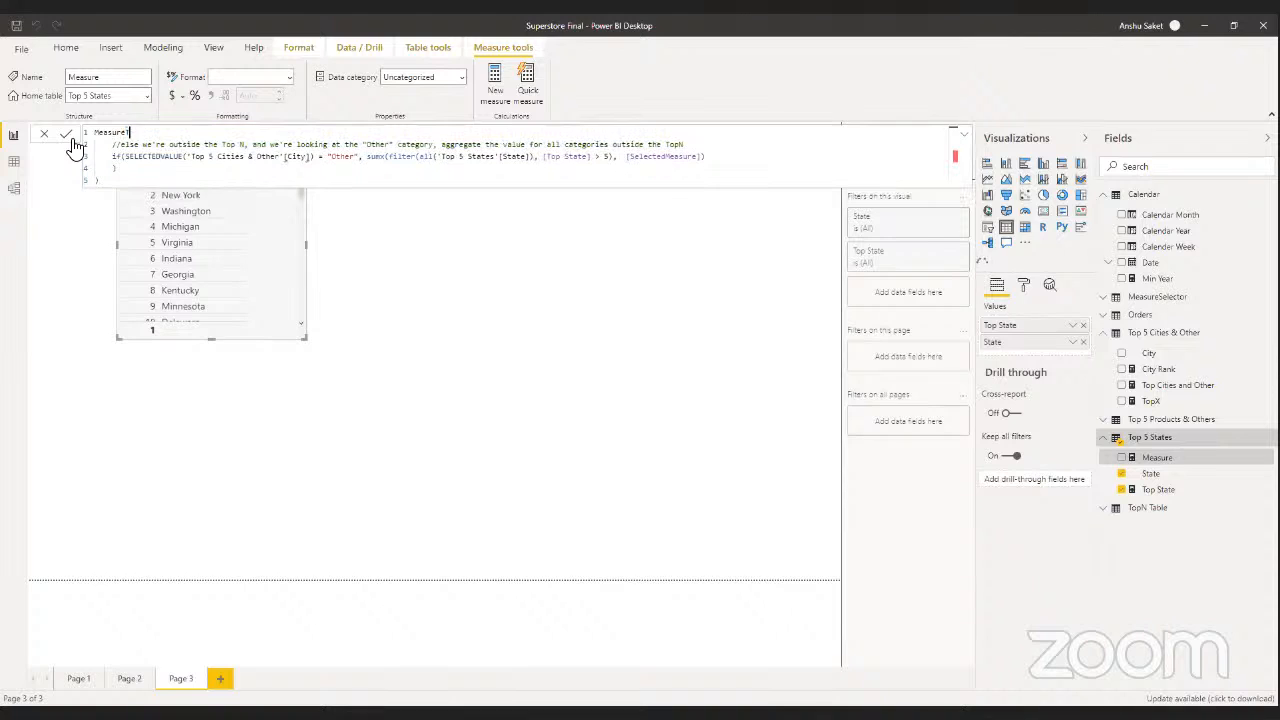
pyautogui.write('Top 5 and Other States=')
pyautogui.click(127, 133)
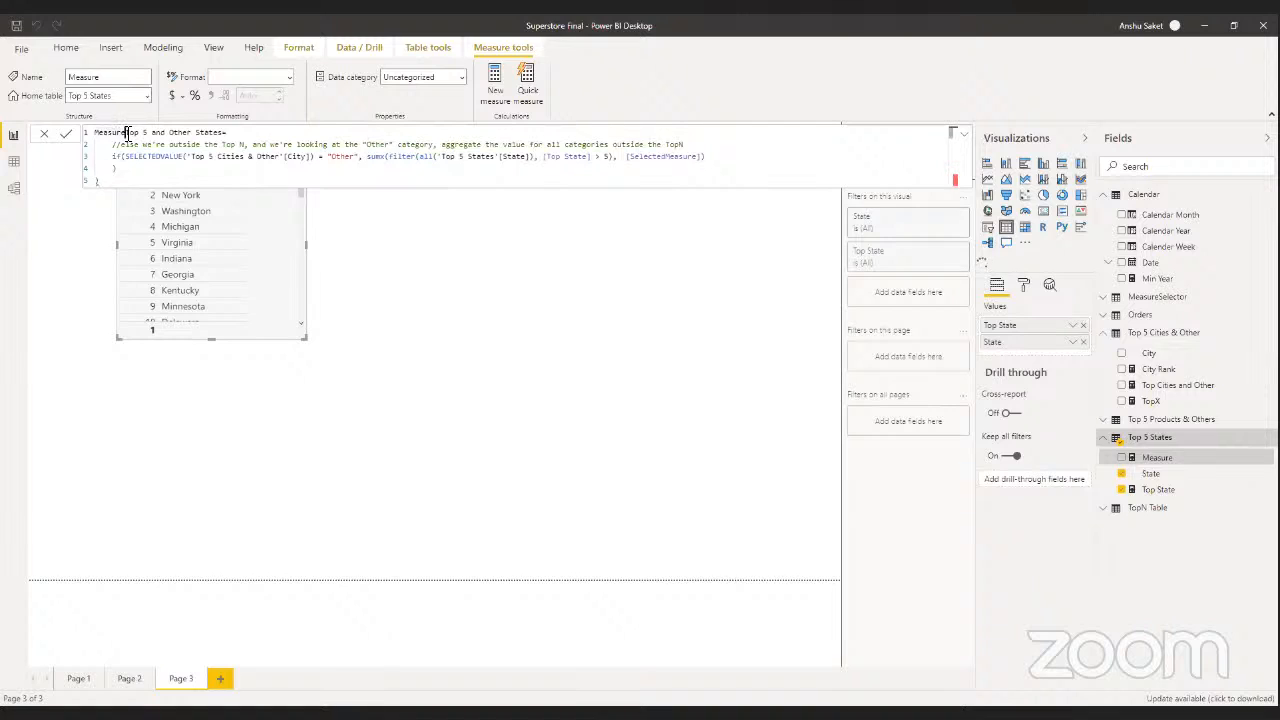
pyautogui.press('BackSpace')
pyautogui.press('BackSpace')
pyautogui.press('BackSpace')
pyautogui.press('BackSpace')
pyautogui.press('BackSpace')
pyautogui.press('BackSpace')
pyautogui.press('BackSpace')
pyautogui.hotkey('ctrl', 'z')
pyautogui.hotkey('ctrl', 'z')
pyautogui.hotkey('ctrl', 'z')
pyautogui.hotkey('ctrl', 'z')
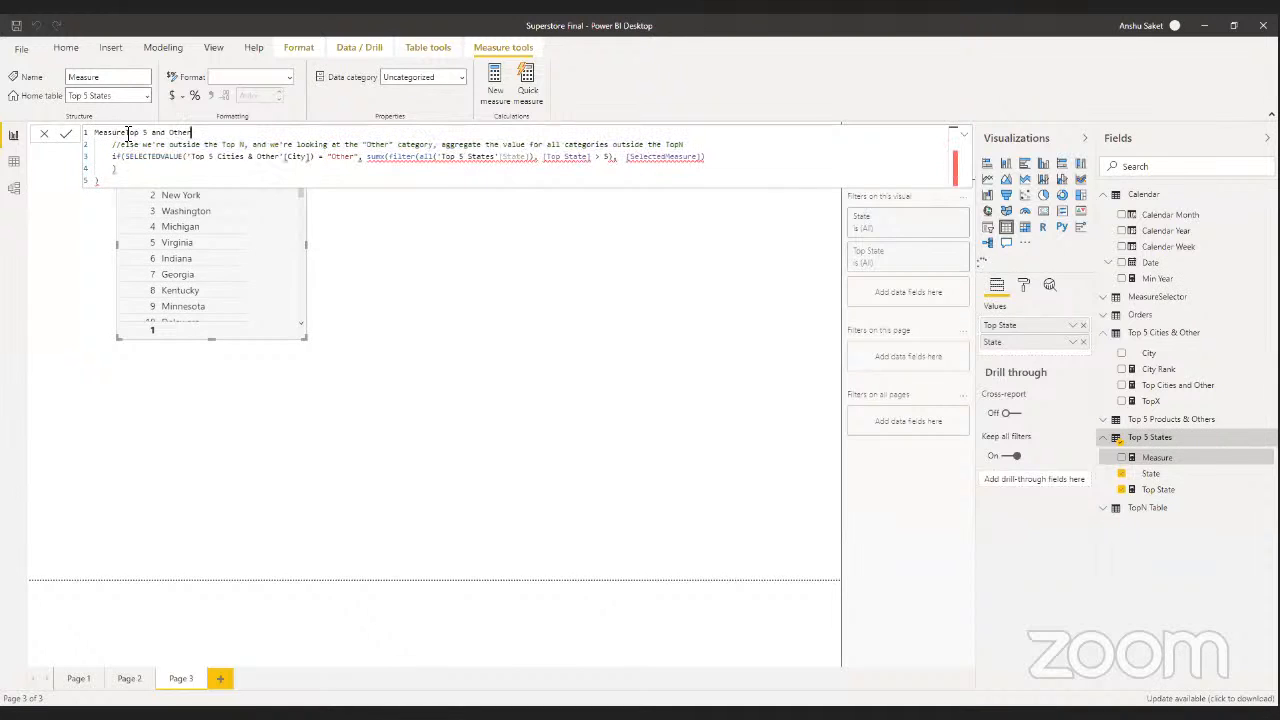
pyautogui.hotkey('ctrl', 'z')
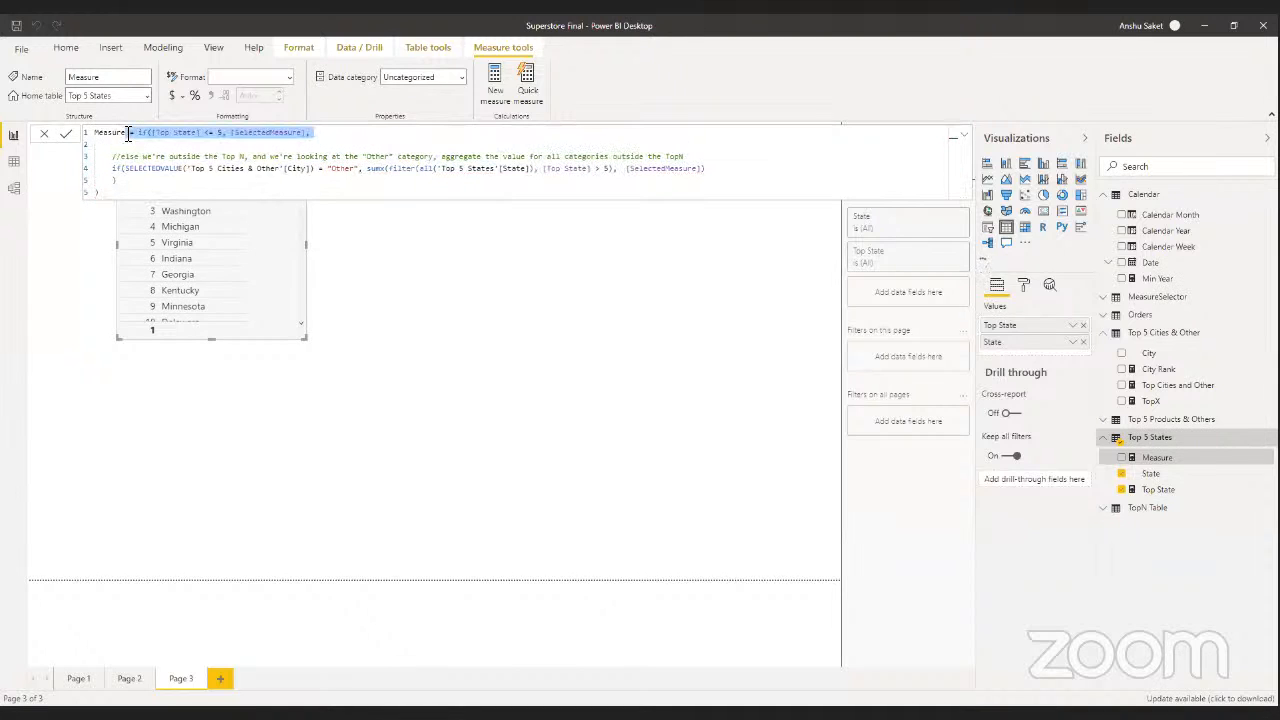
# - Name the measure "Top 5 and other states" in its formula and commit it
pyautogui.moveTo(128, 134); pyautogui.dragTo(18, 122)
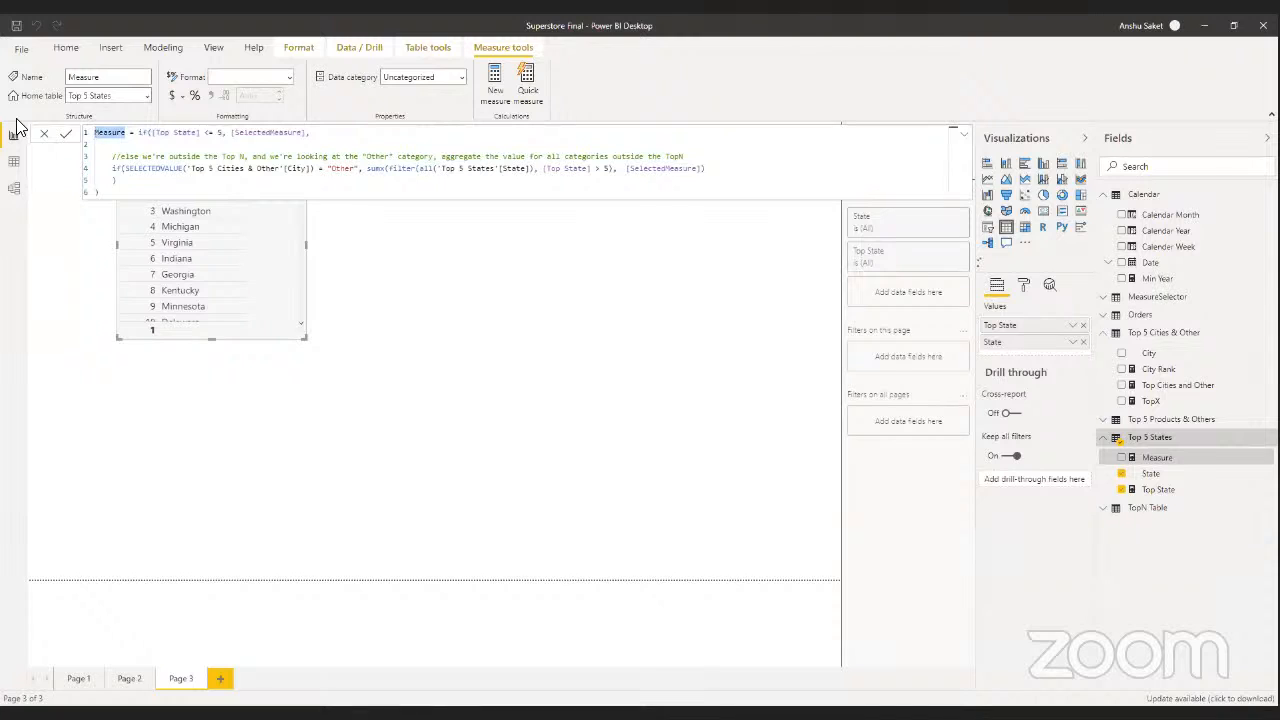
pyautogui.write('Top 5 an')
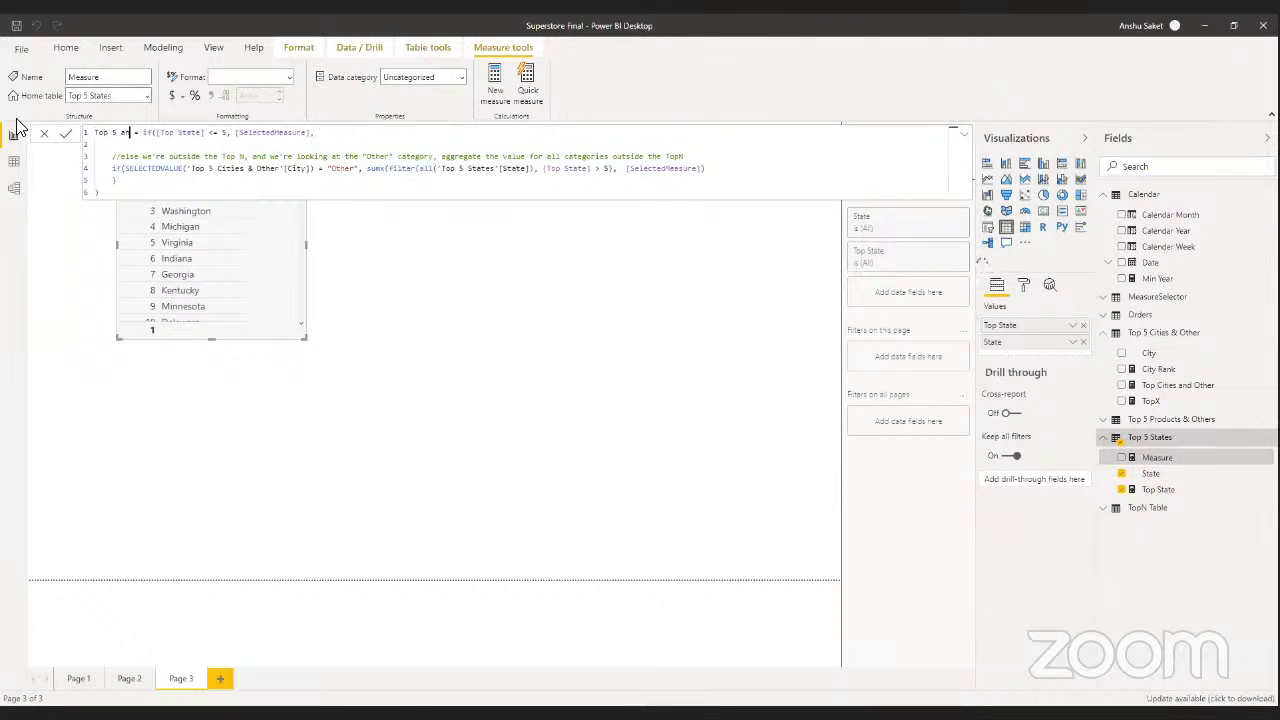
pyautogui.write('d other st')
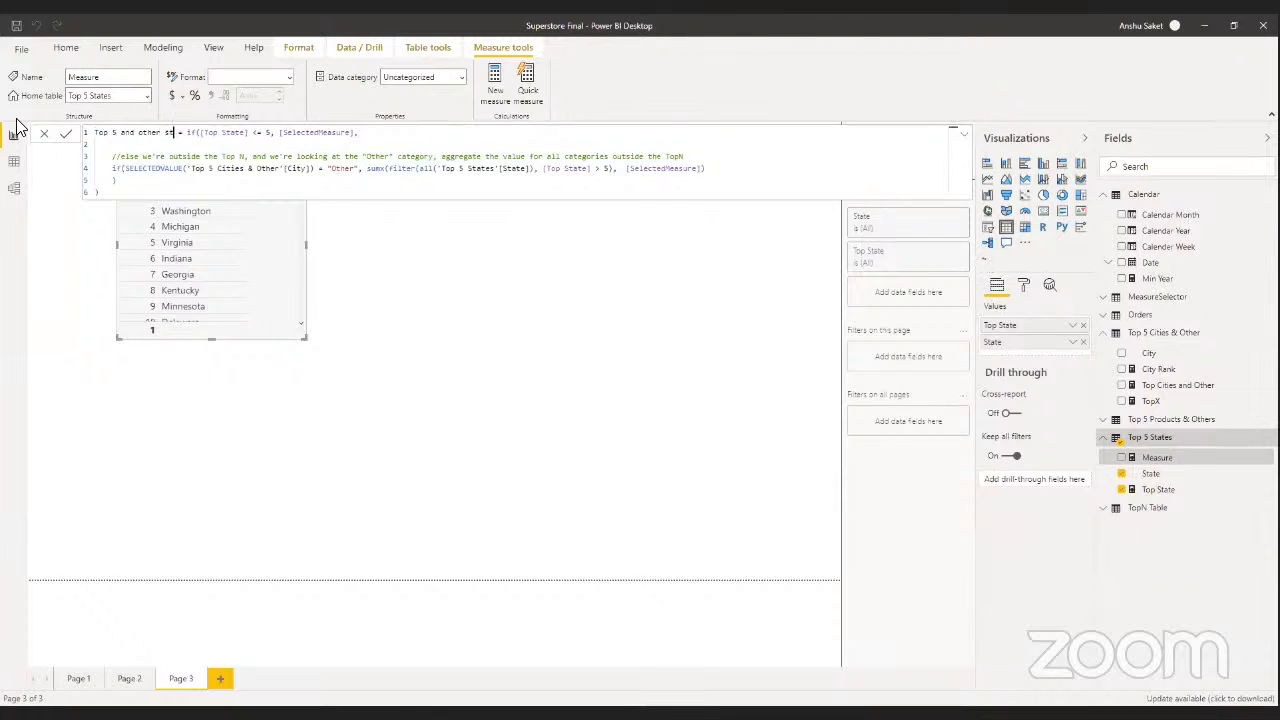
pyautogui.write('ates')
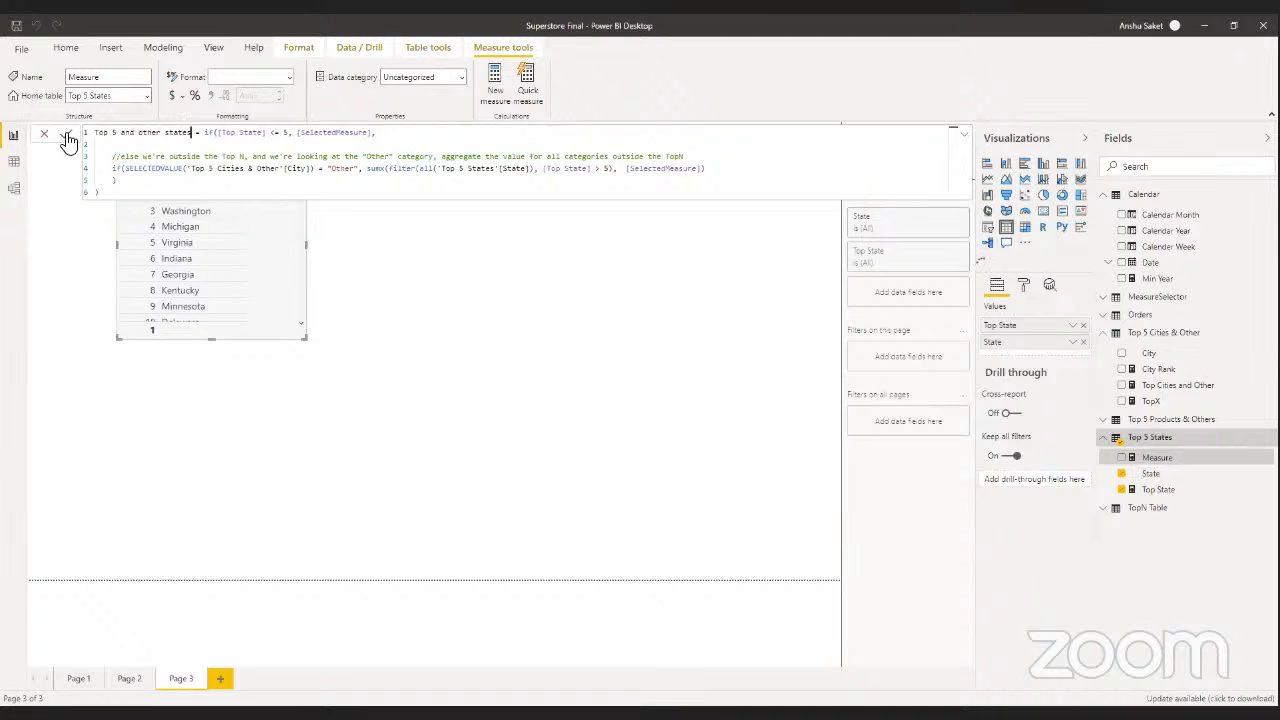
pyautogui.click(68, 138)
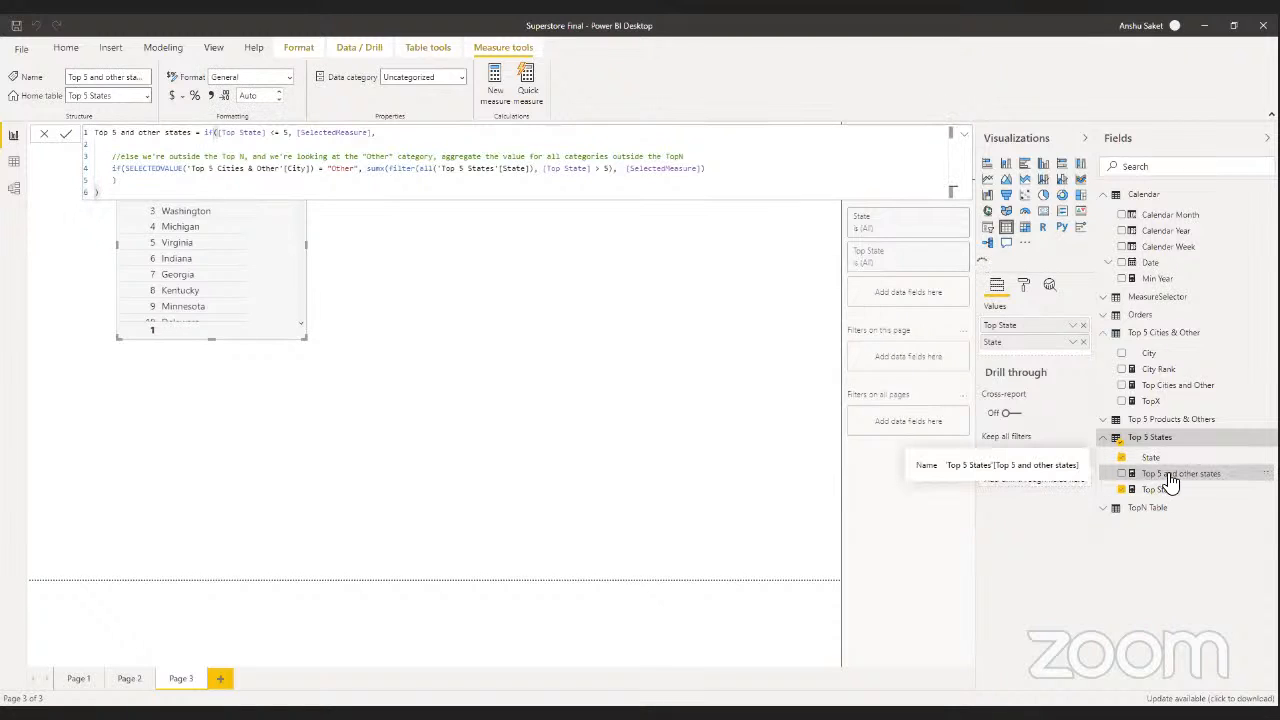
# - Add a column chart of Top 5 and other states by State beside the state table, and widen it
pyautogui.moveTo(1168, 478); pyautogui.dragTo(577, 253)
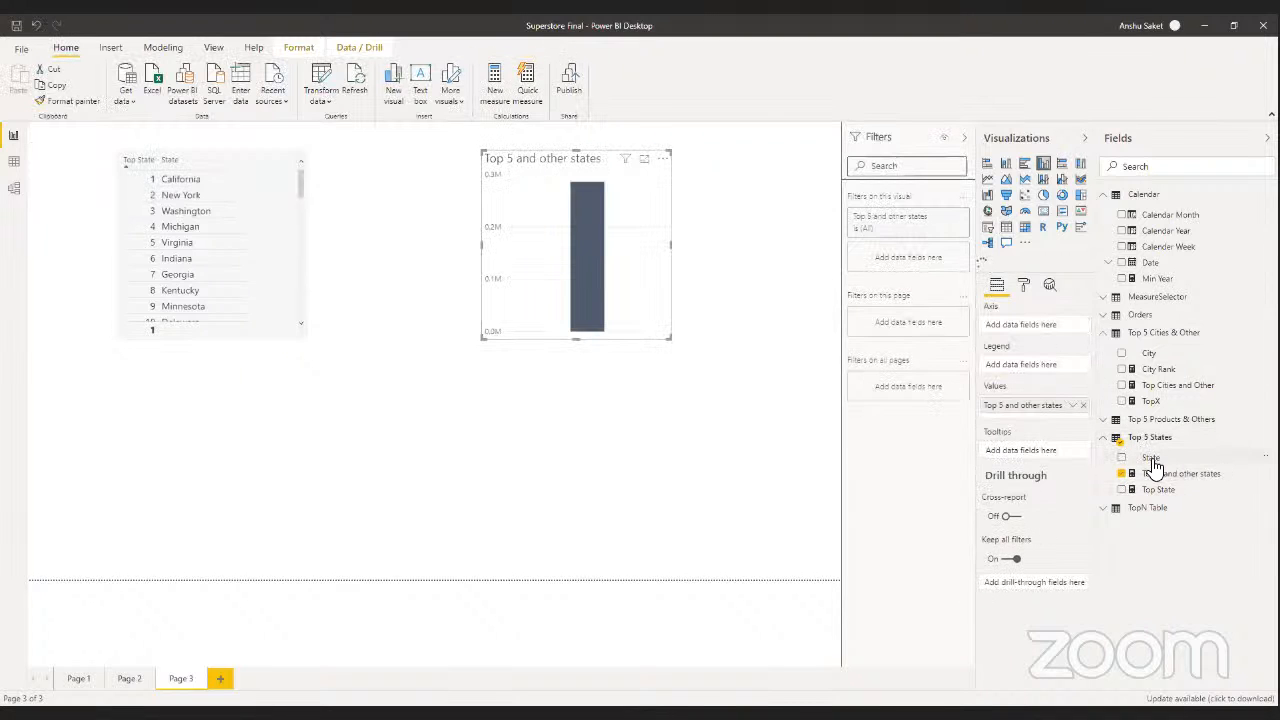
pyautogui.moveTo(1153, 465); pyautogui.dragTo(1008, 324)
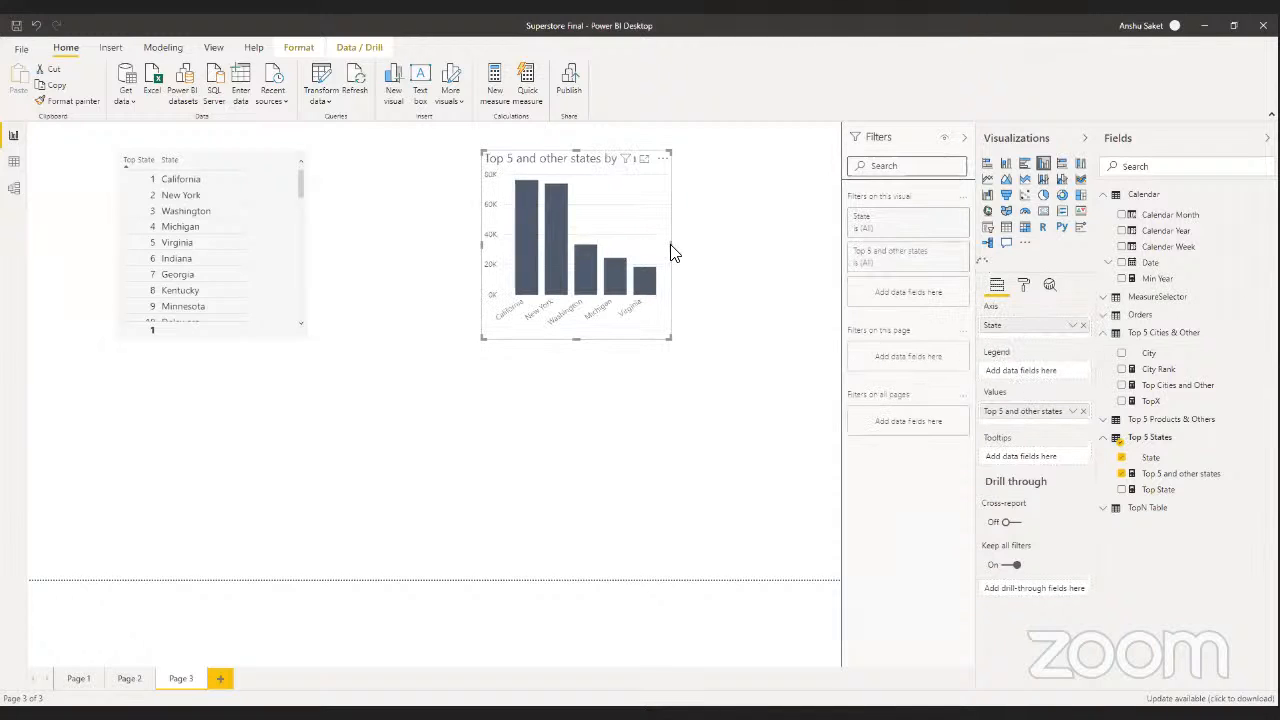
pyautogui.moveTo(673, 244); pyautogui.dragTo(731, 260)
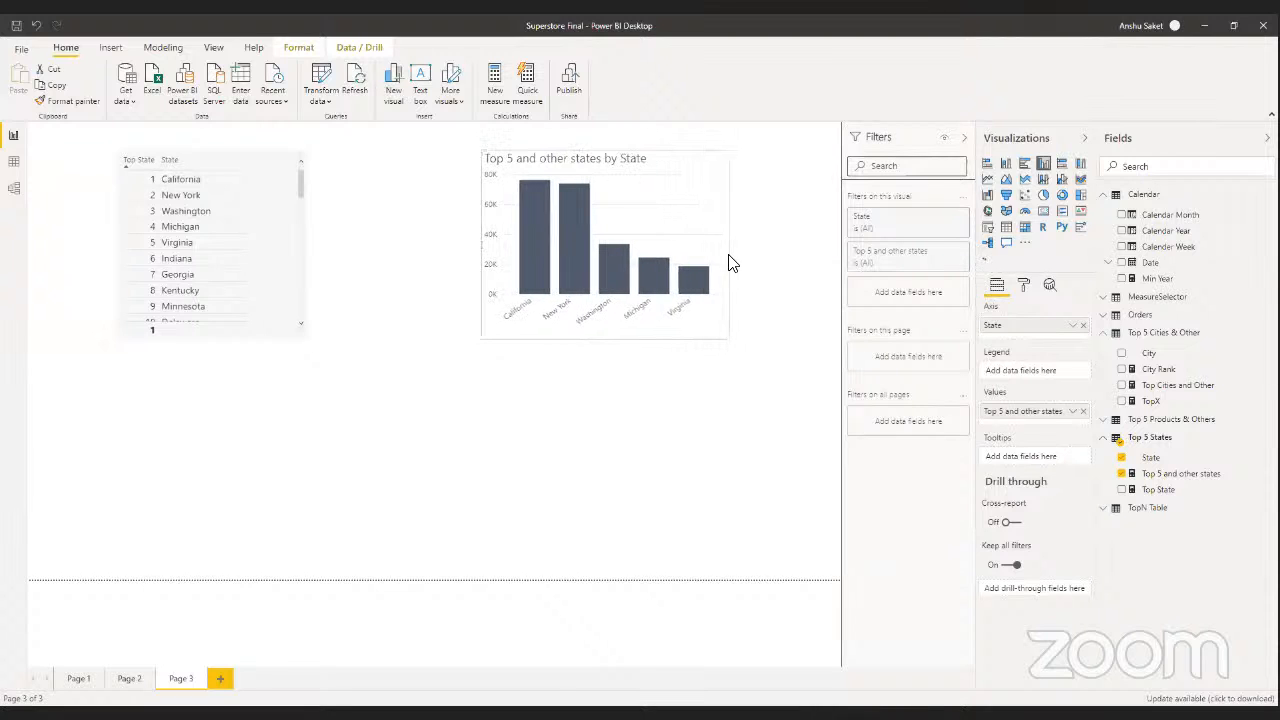
# - Replace the city column inside SELECTEDVALUE with 'Top 5 States'[State] in the Top 5 and other states measure
pyautogui.click(1153, 481)
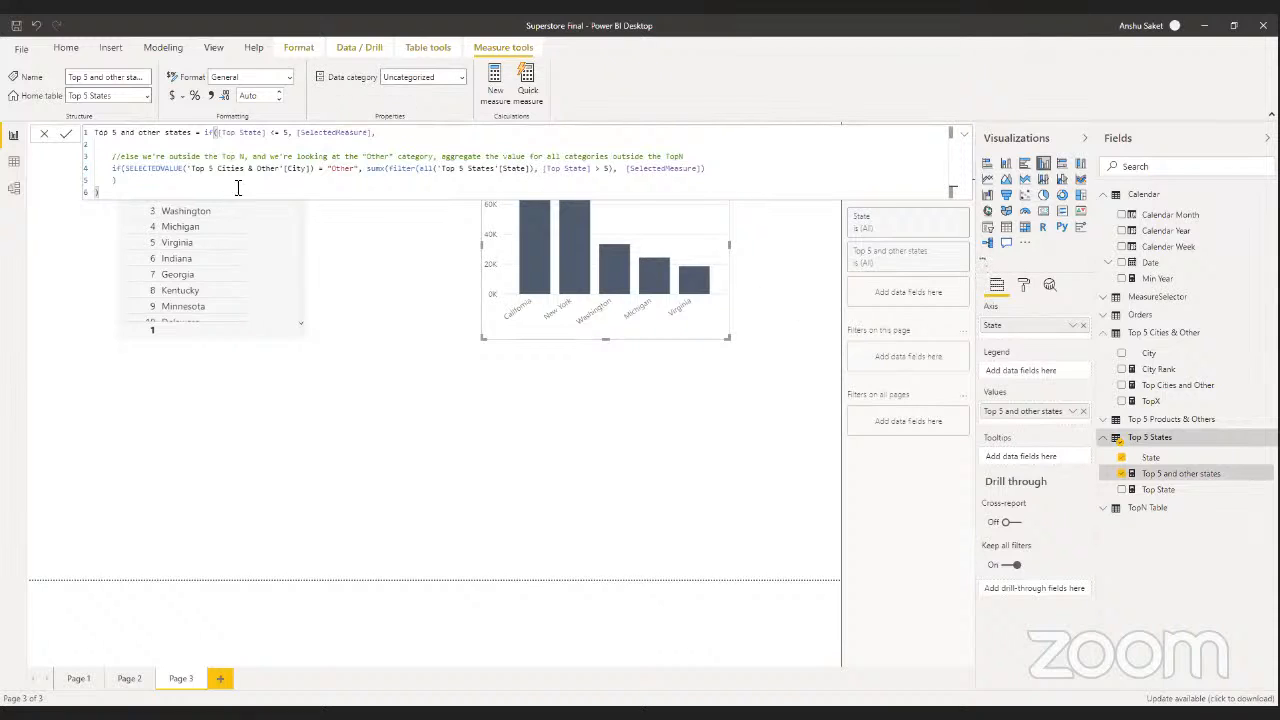
pyautogui.moveTo(281, 170); pyautogui.dragTo(213, 170)
pyautogui.press('BackSpace')
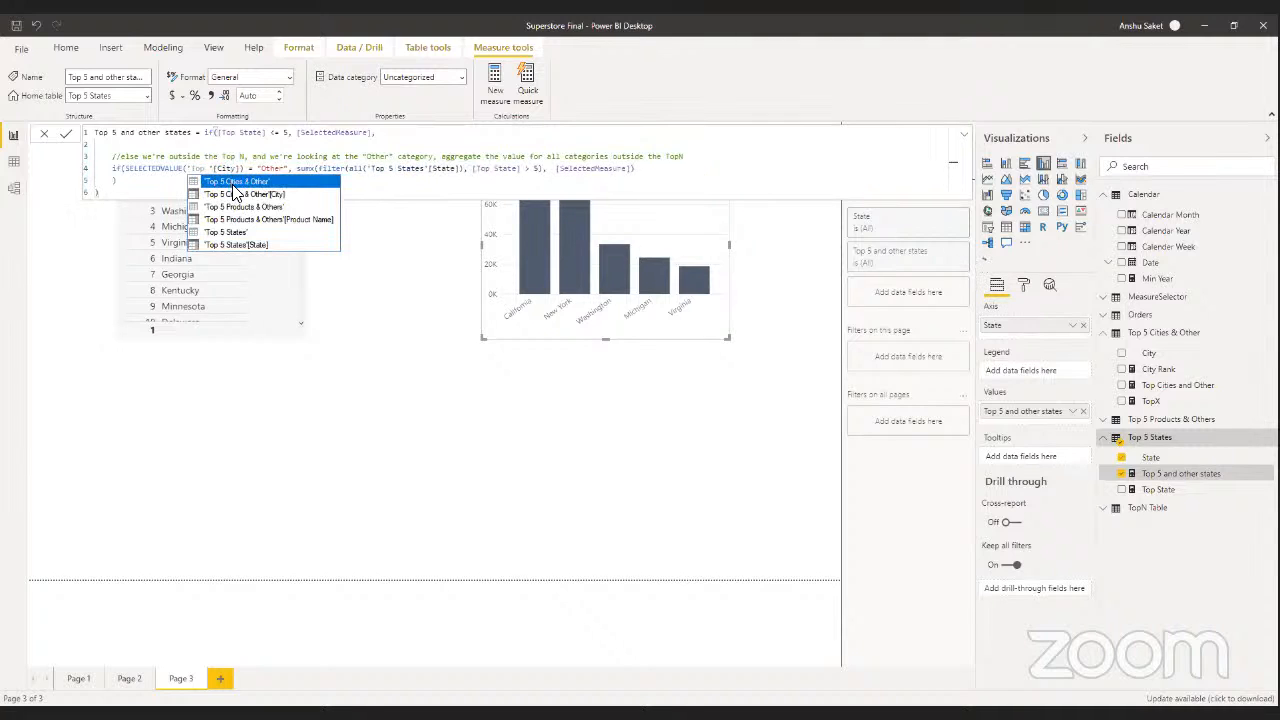
pyautogui.click(240, 244)
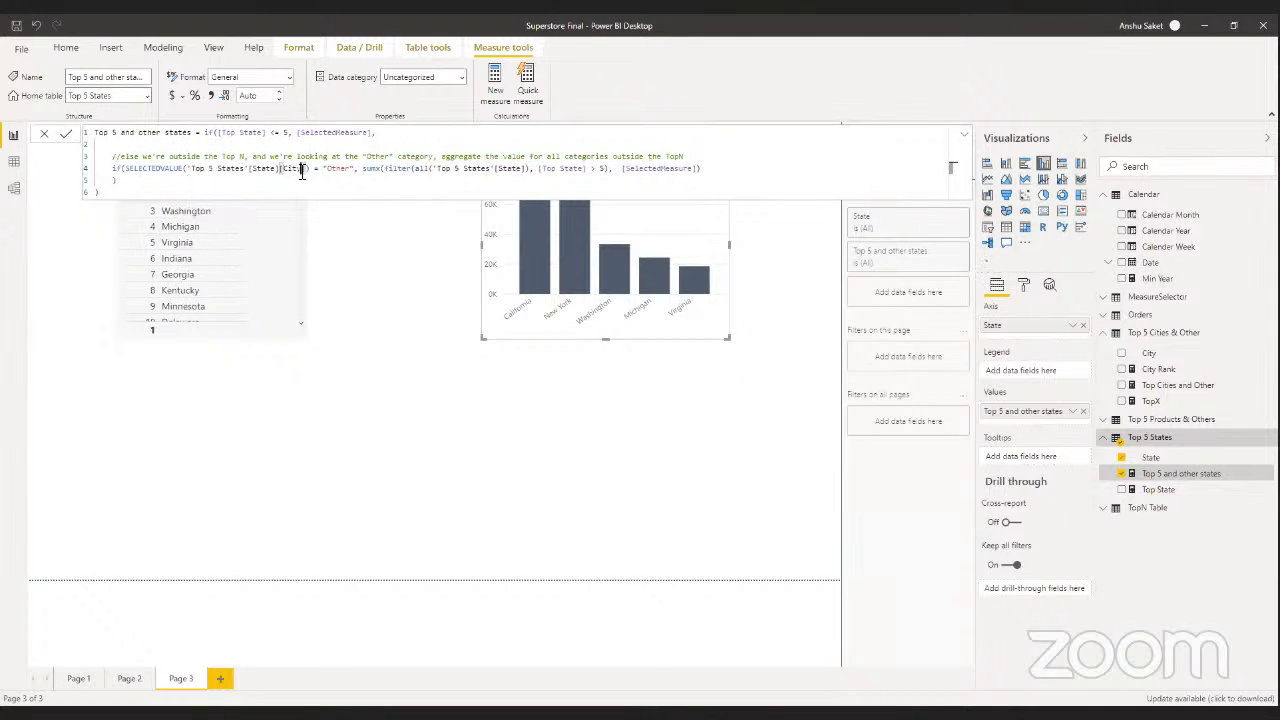
pyautogui.moveTo(301, 172); pyautogui.dragTo(287, 172)
pyautogui.press('BackSpace')
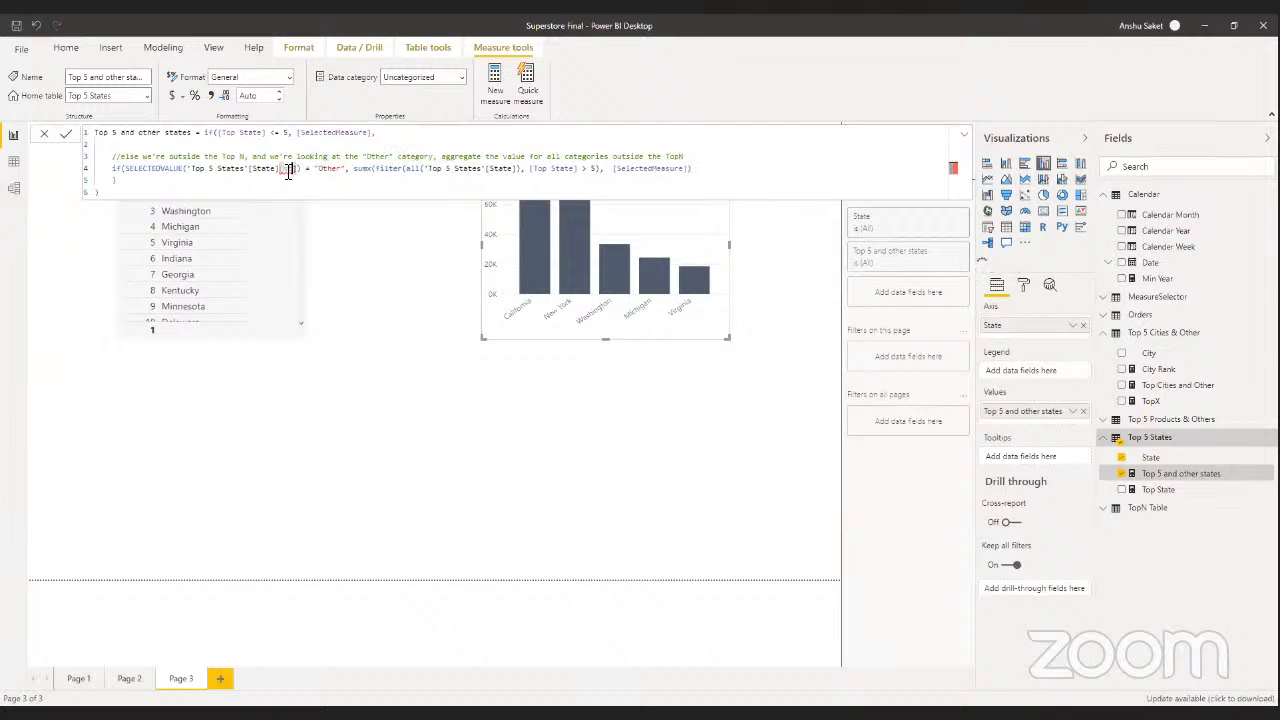
pyautogui.press('Delete')
pyautogui.press('BackSpace')
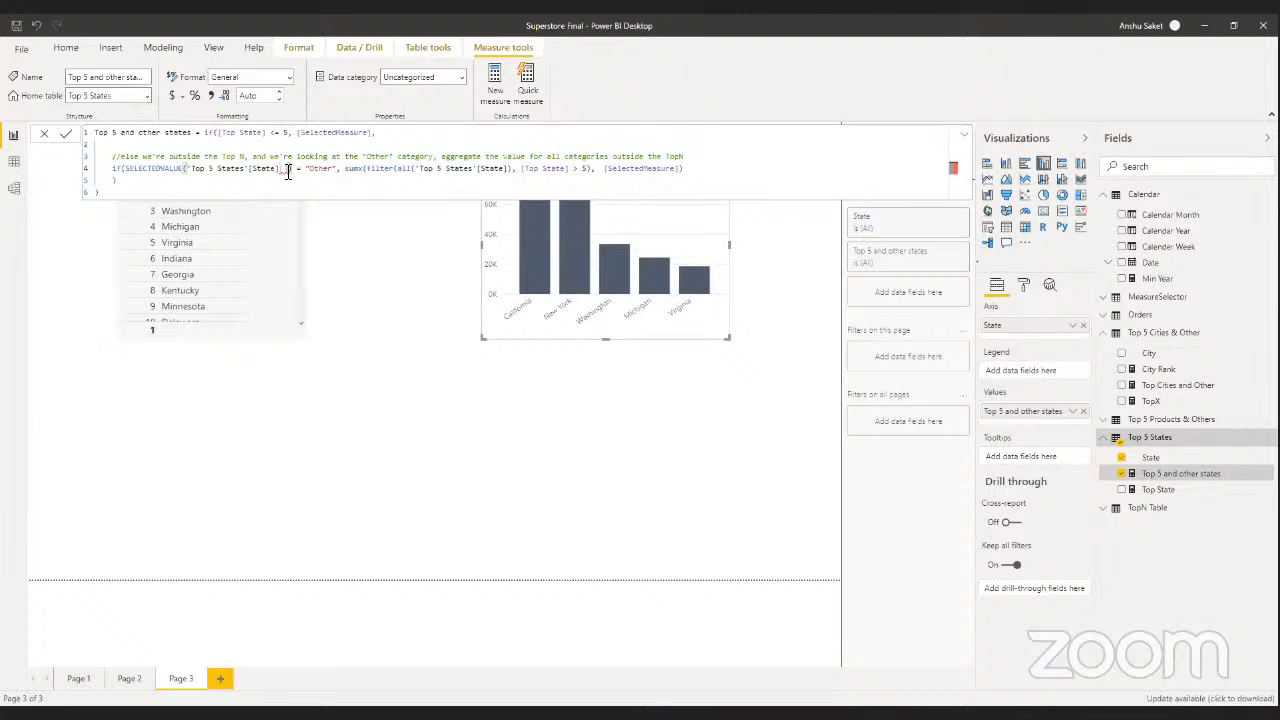
pyautogui.press('BackSpace')
pyautogui.press('BackSpace')
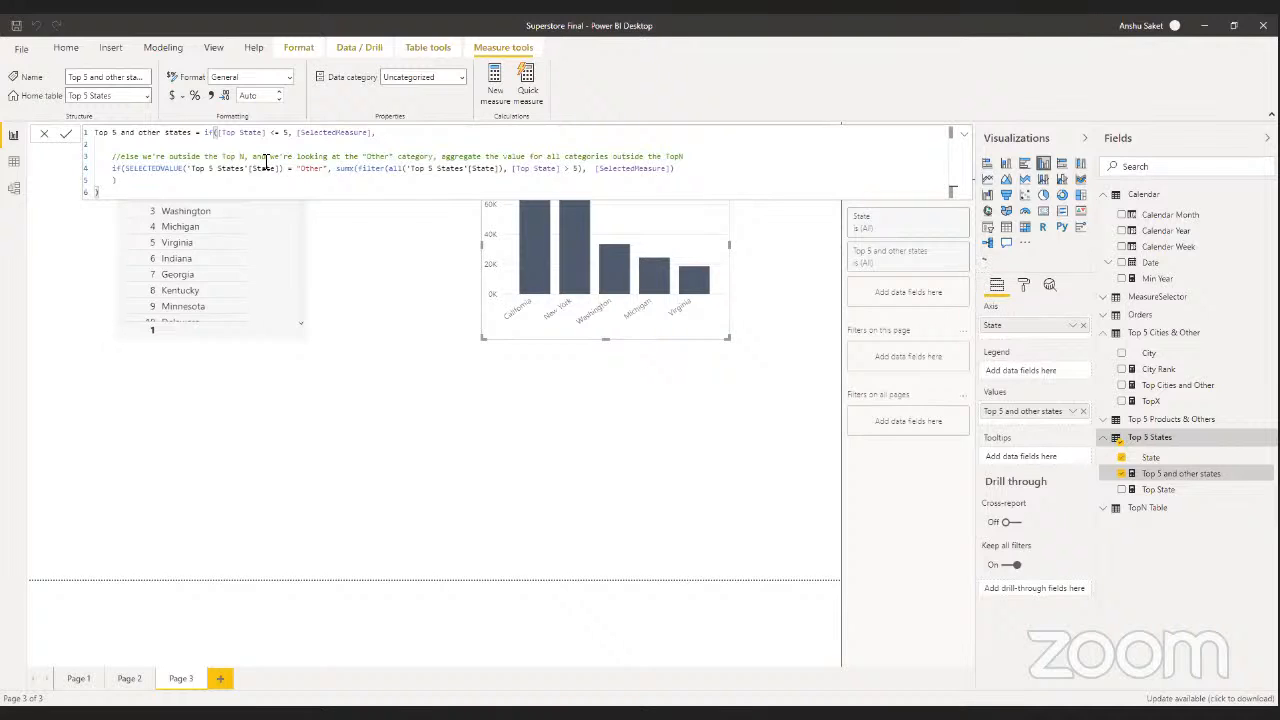
# - Check the catch-all row's label in the Top 5 States data and change the measure's compared text to "Others"
pyautogui.click(14, 162)
pyautogui.scroll(-4, 82, 483)
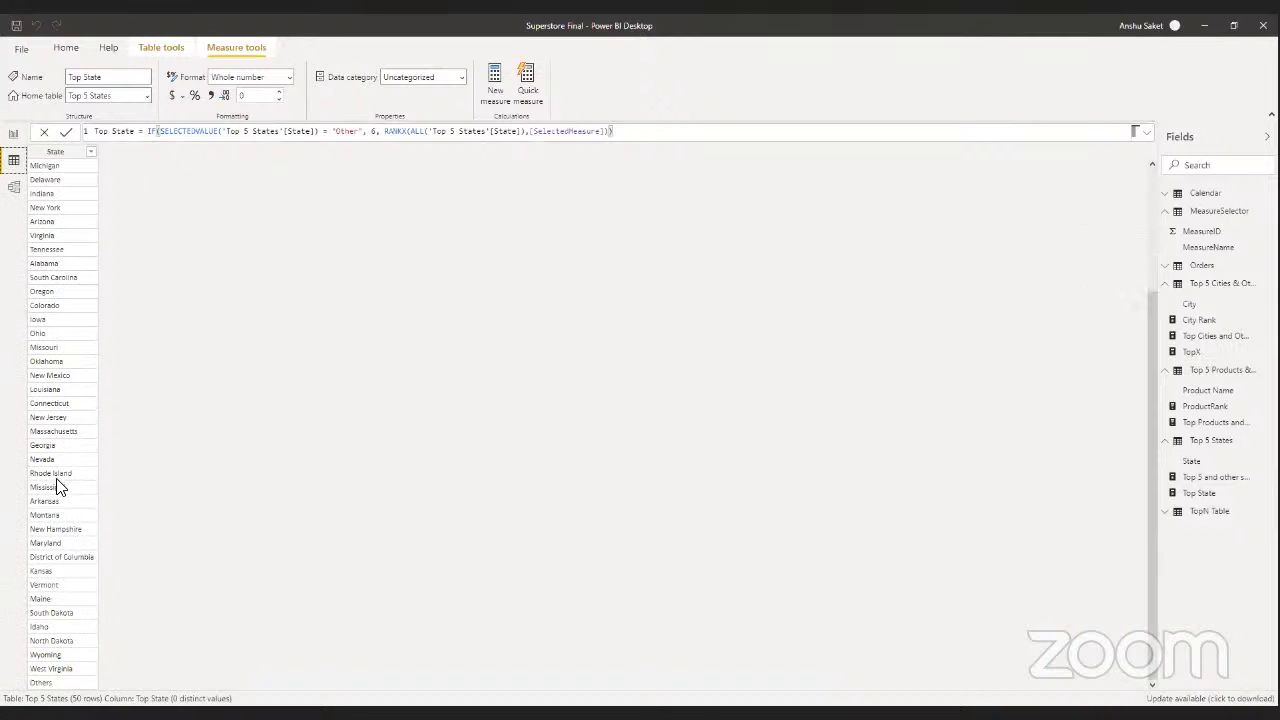
pyautogui.scroll(4, 57, 483)
pyautogui.scroll(-4, 57, 483)
pyautogui.click(16, 137)
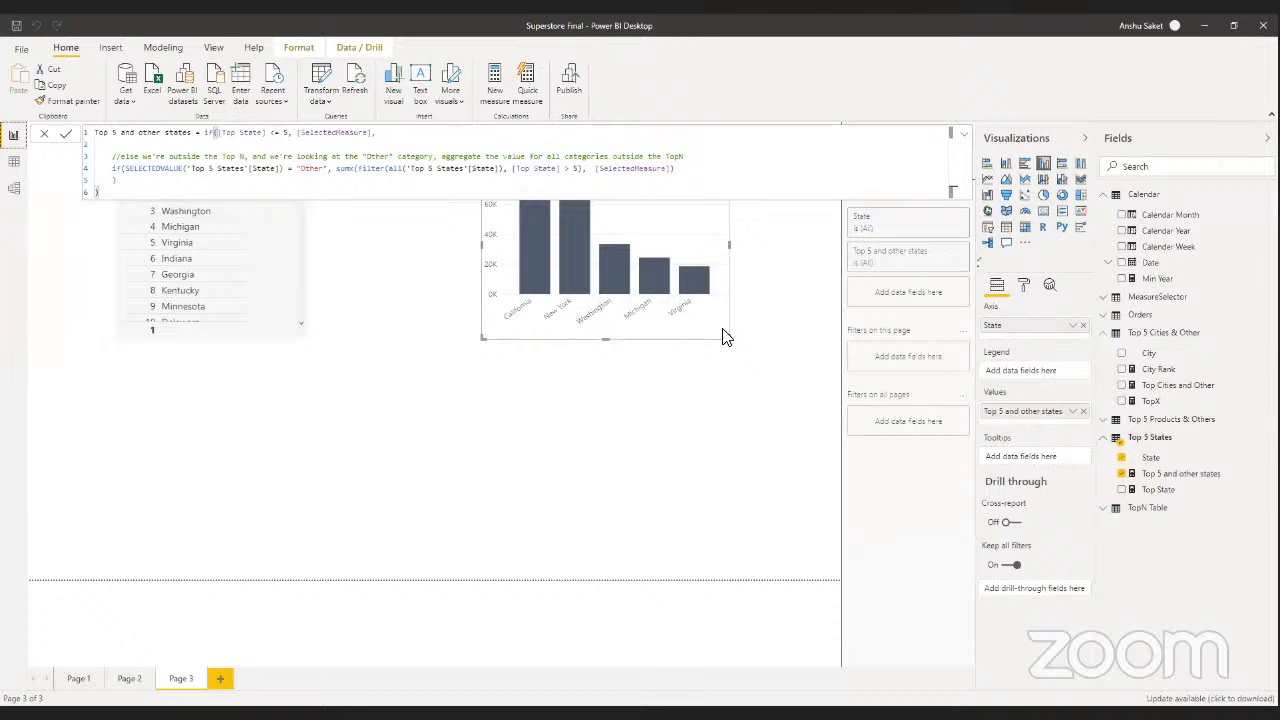
pyautogui.click(326, 168)
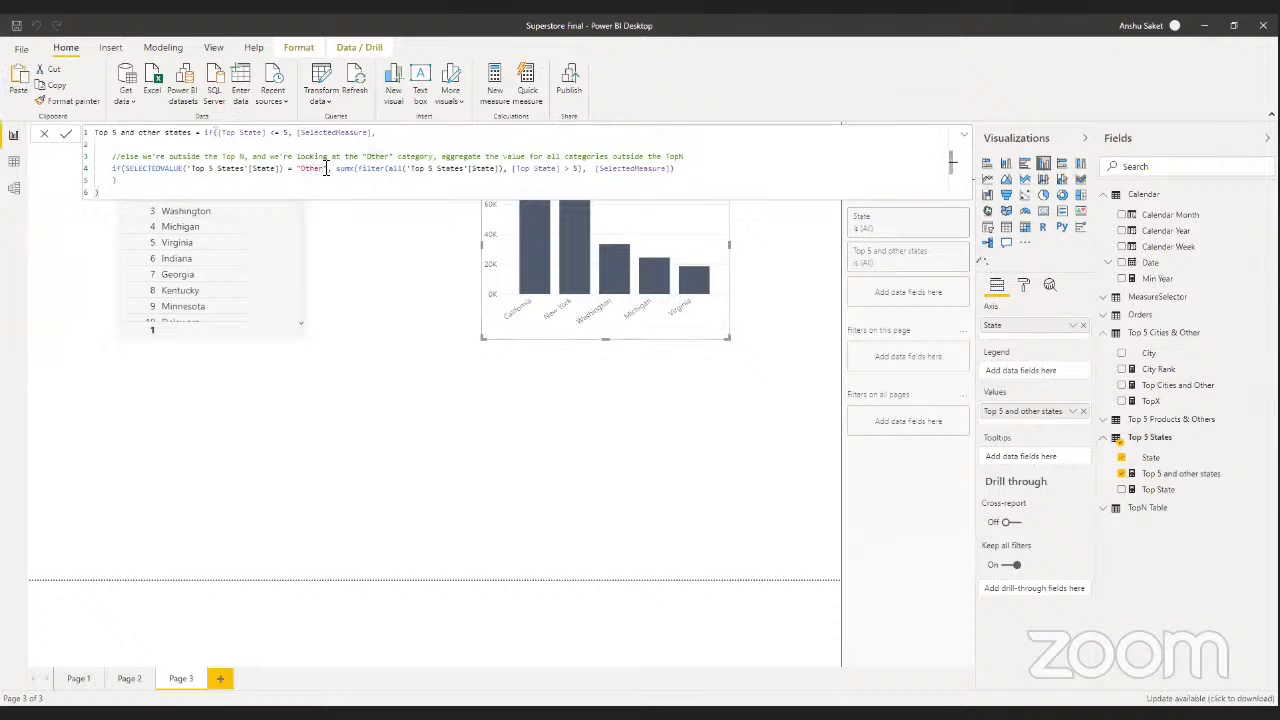
pyautogui.write('s')
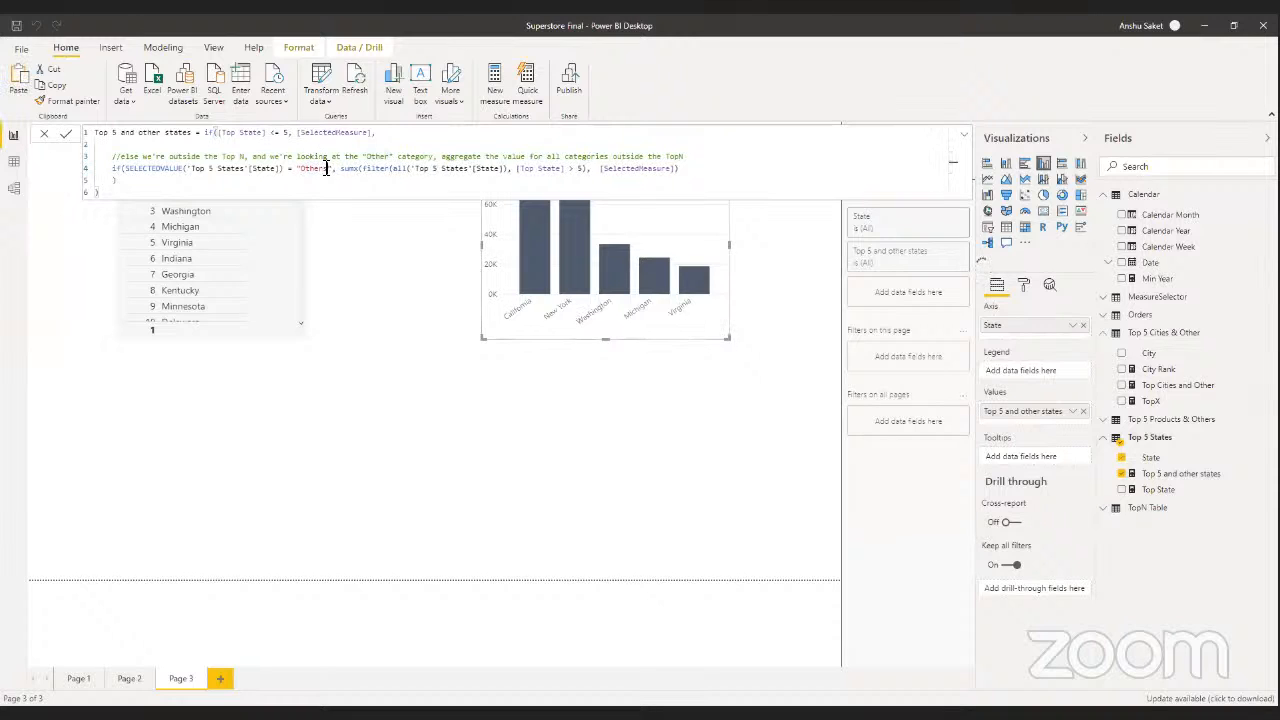
pyautogui.click(66, 136)
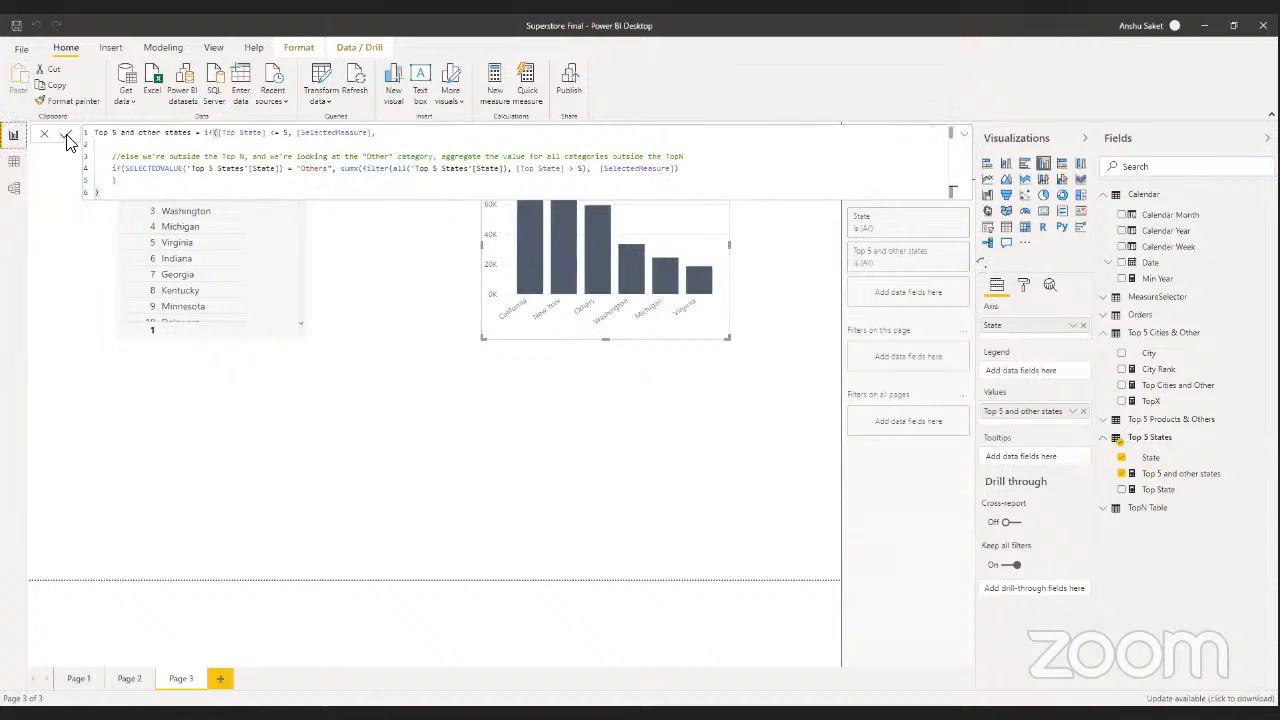
# - Check the rank of the Others row in the state table and change the Top State measure's compared text to "Others"
pyautogui.click(238, 275)
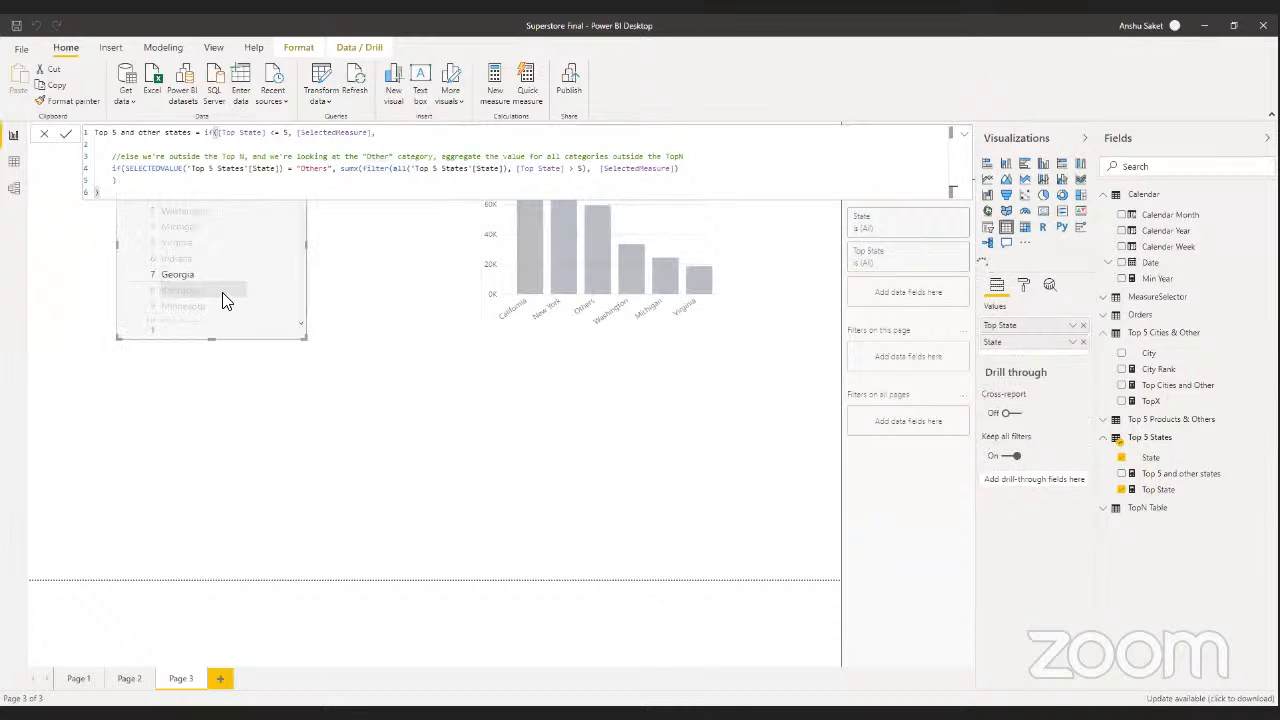
pyautogui.scroll(-3, 223, 295)
pyautogui.click(323, 343)
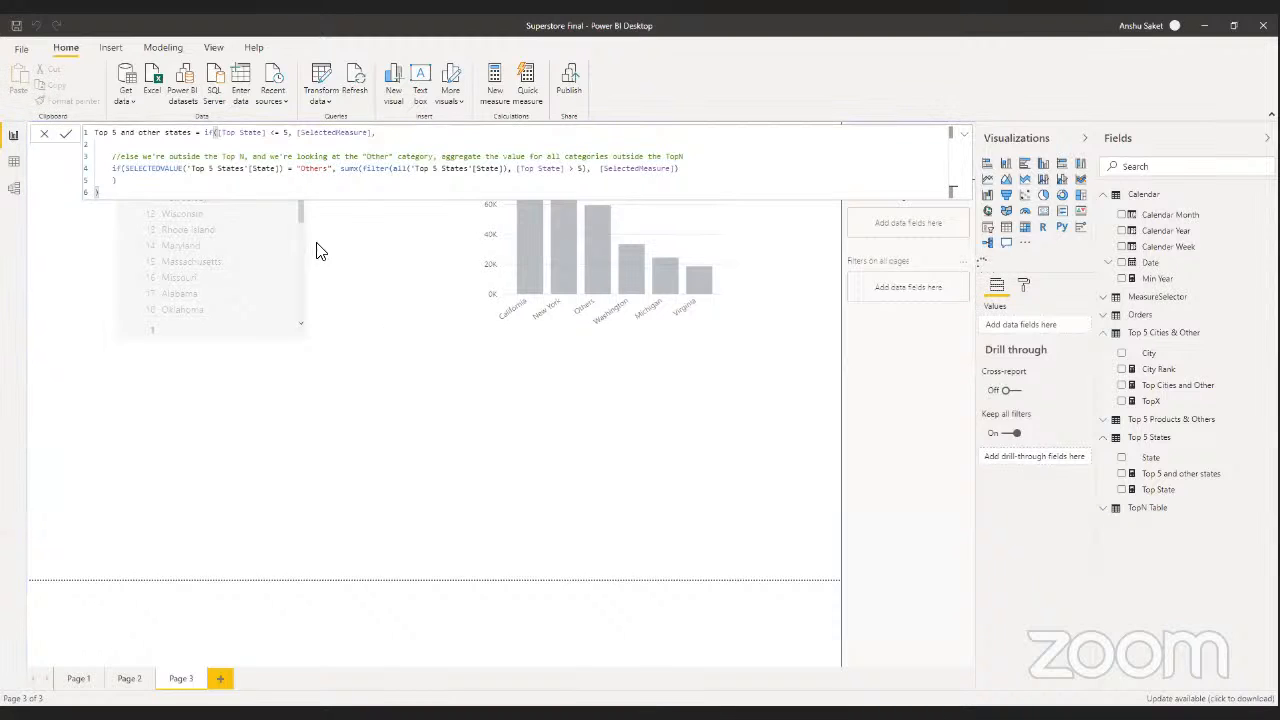
pyautogui.scroll(-3, 300, 214)
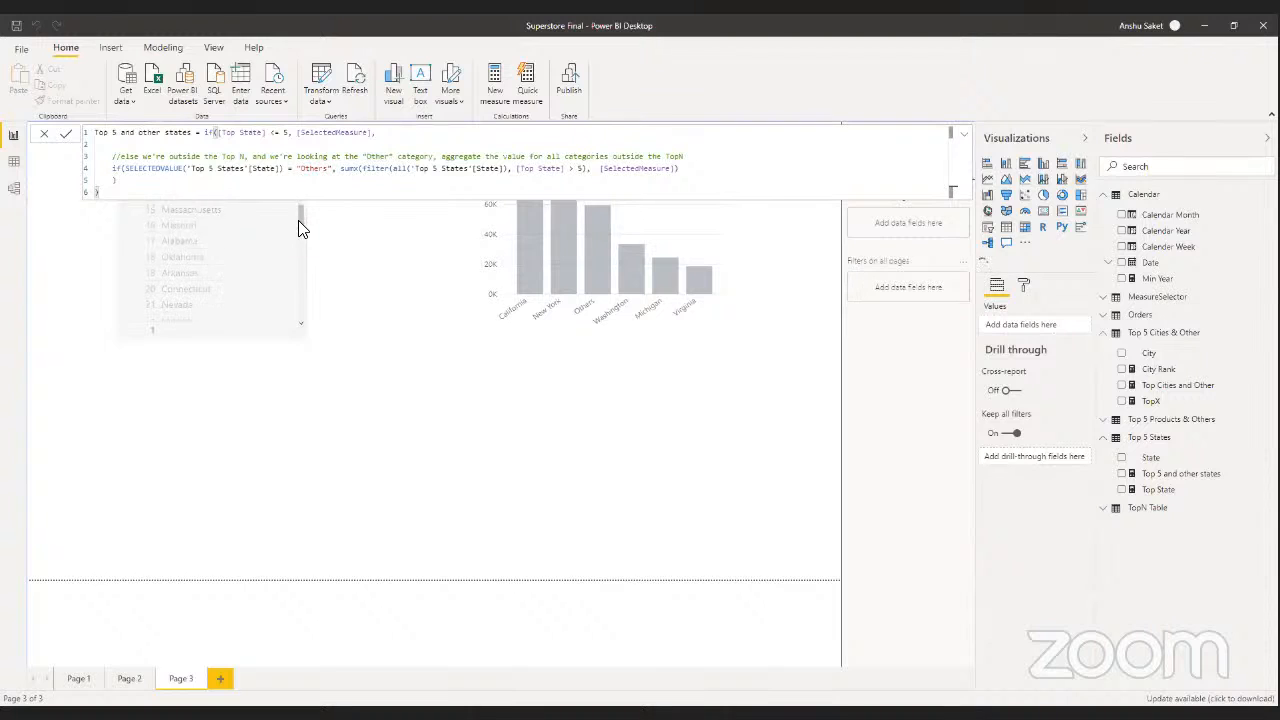
pyautogui.scroll(-5, 297, 260)
pyautogui.scroll(-3, 296, 272)
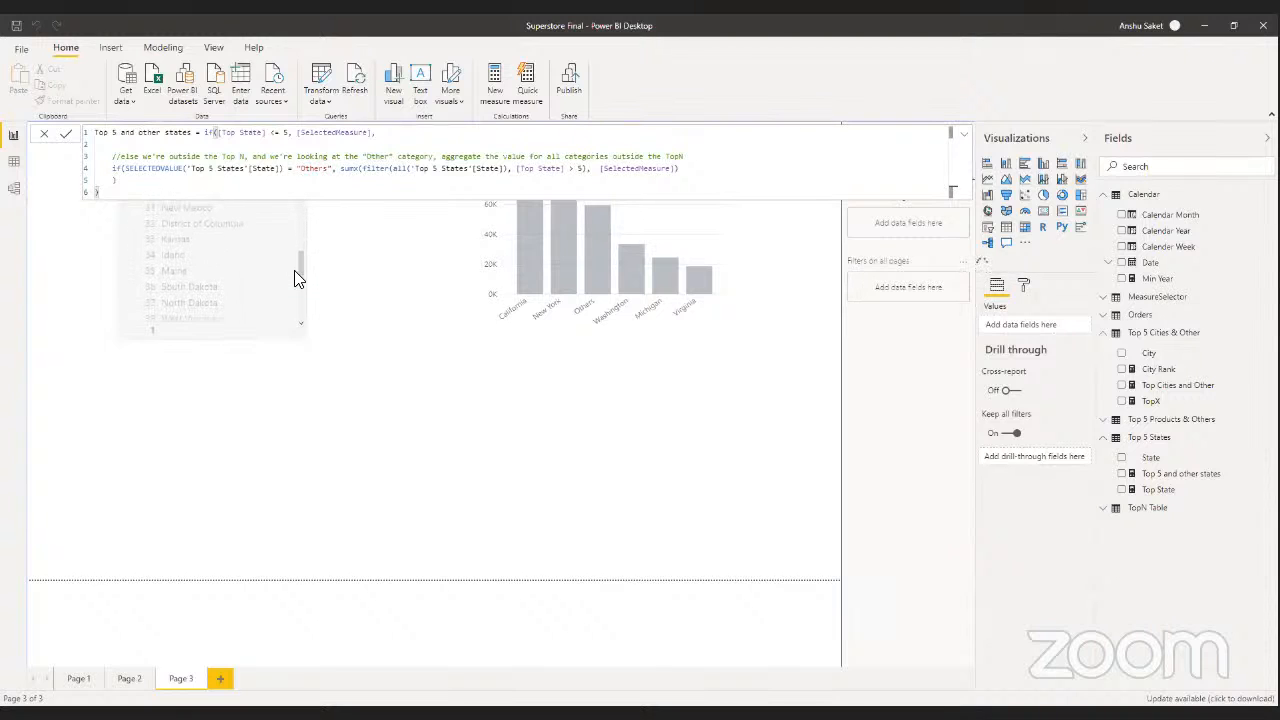
pyautogui.click(152, 300)
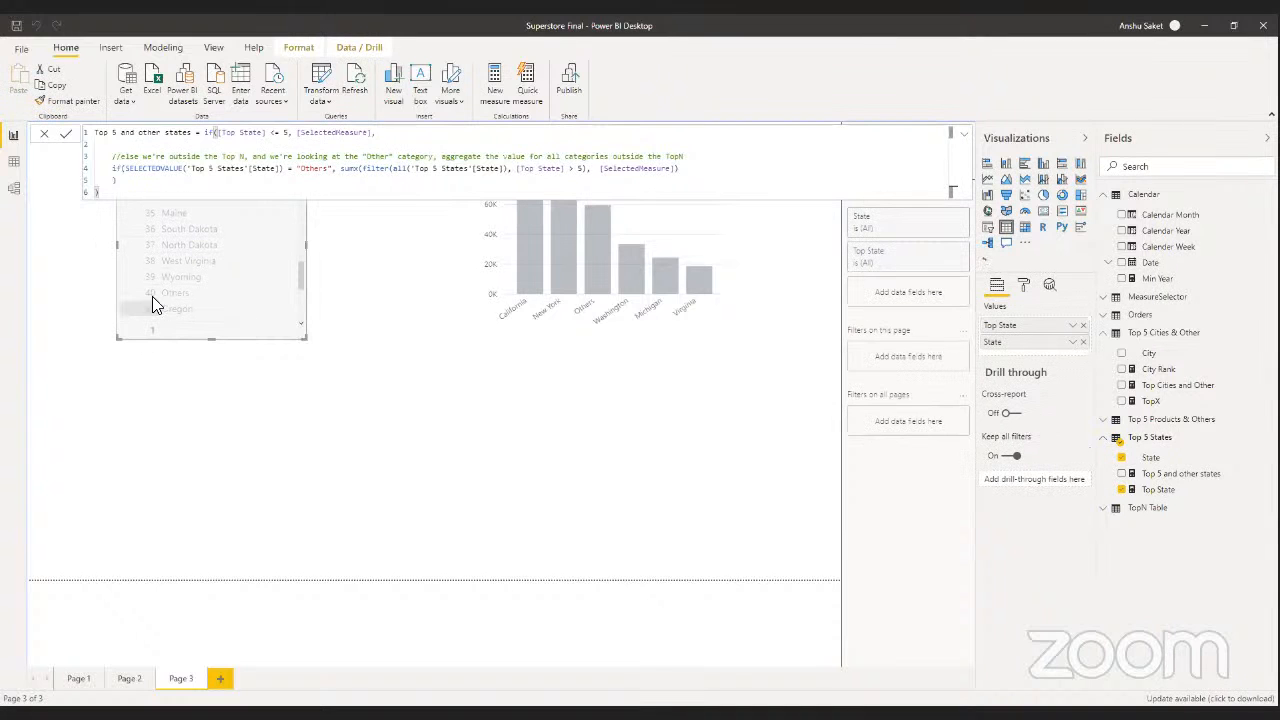
pyautogui.click(1180, 489)
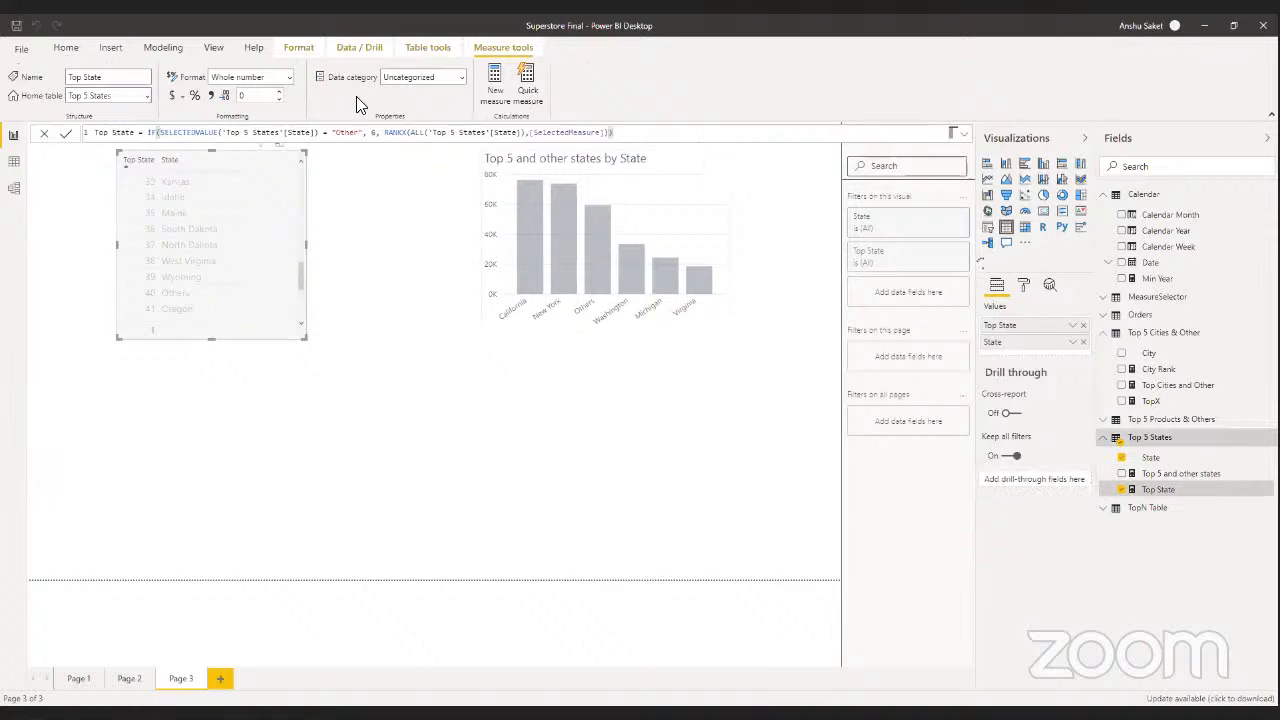
pyautogui.click(357, 138)
pyautogui.write('s')
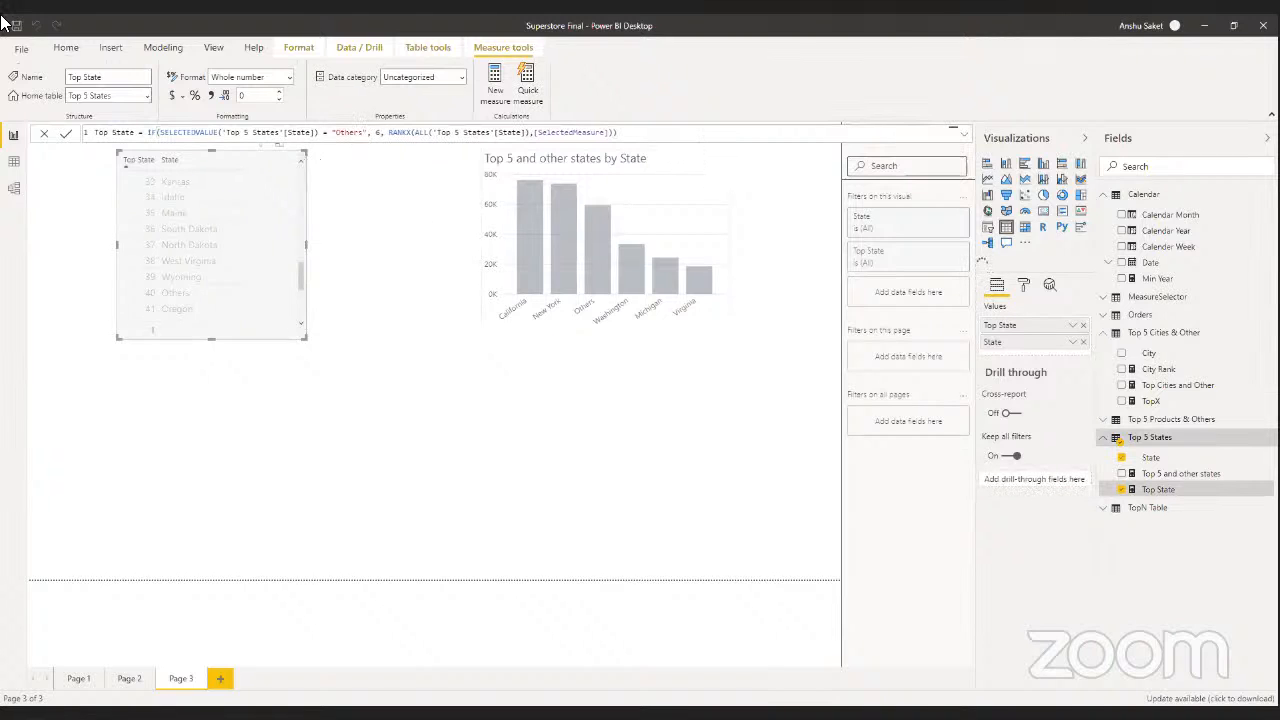
pyautogui.click(65, 134)
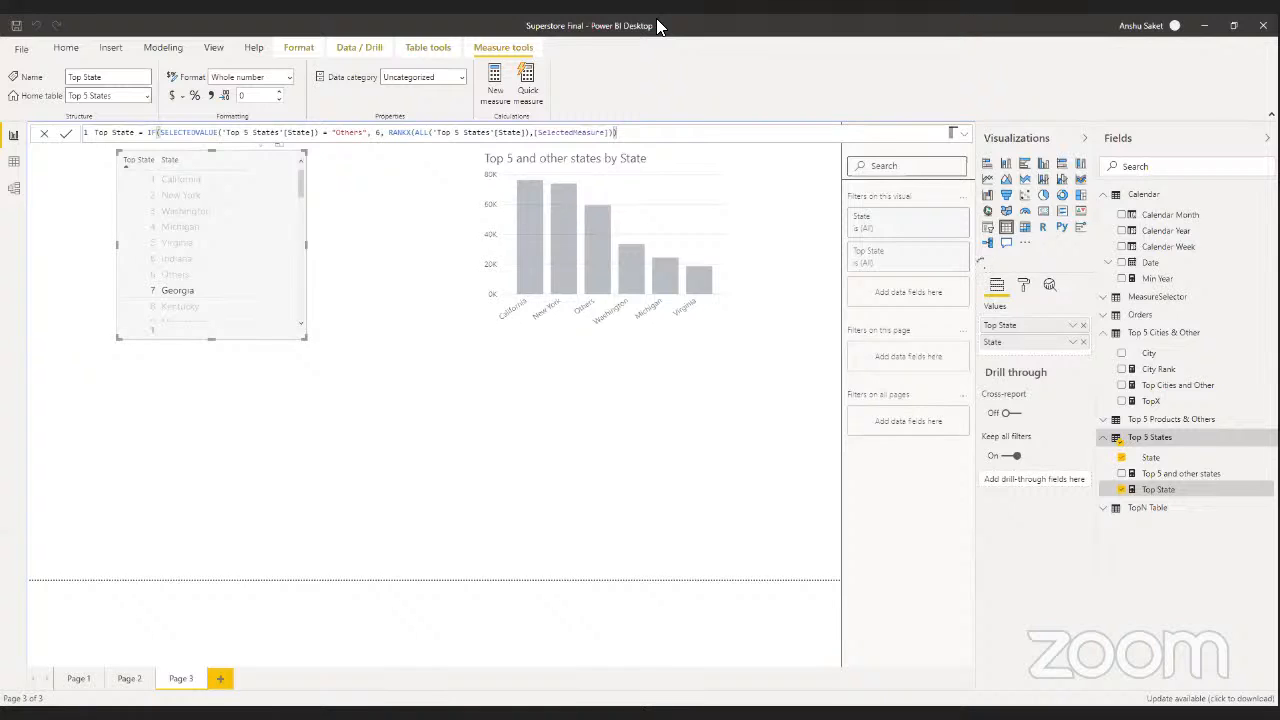
pyautogui.click(1155, 473)
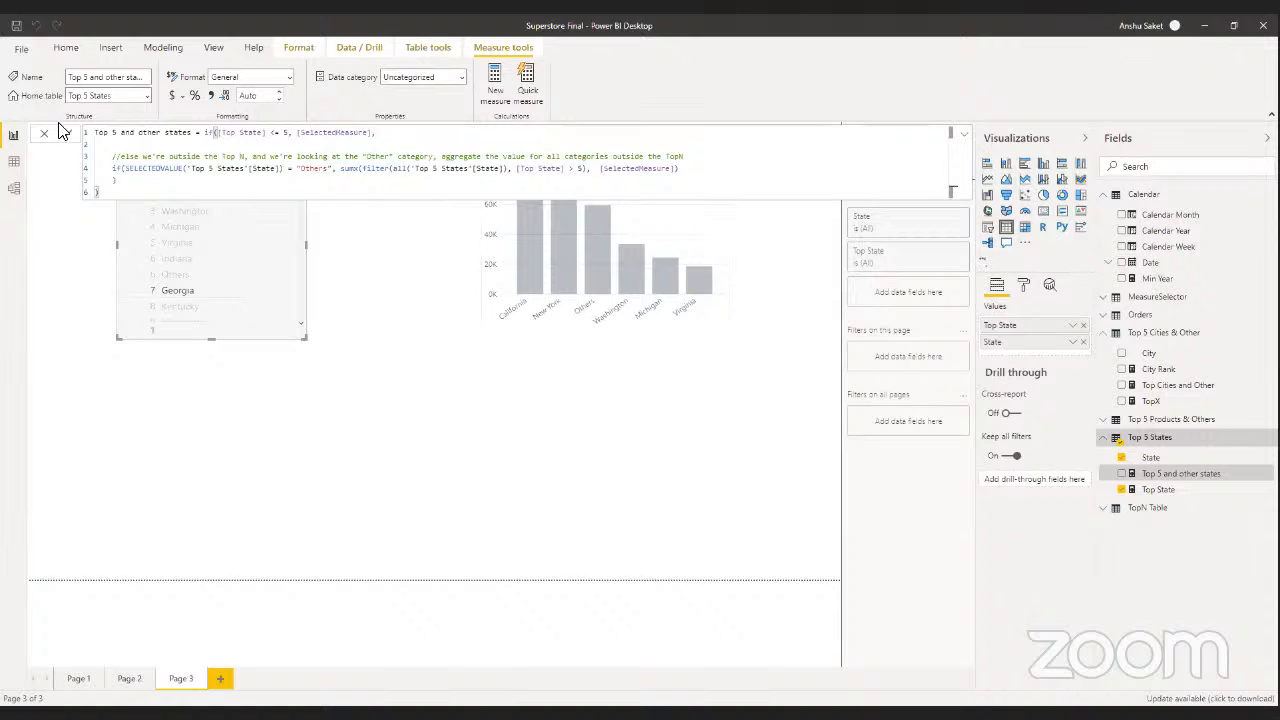
# - On Page 2, remove the state donut's top 5 filter and make it show Top 5 and other states by 'Top 5 States'[State]
pyautogui.click(129, 679)
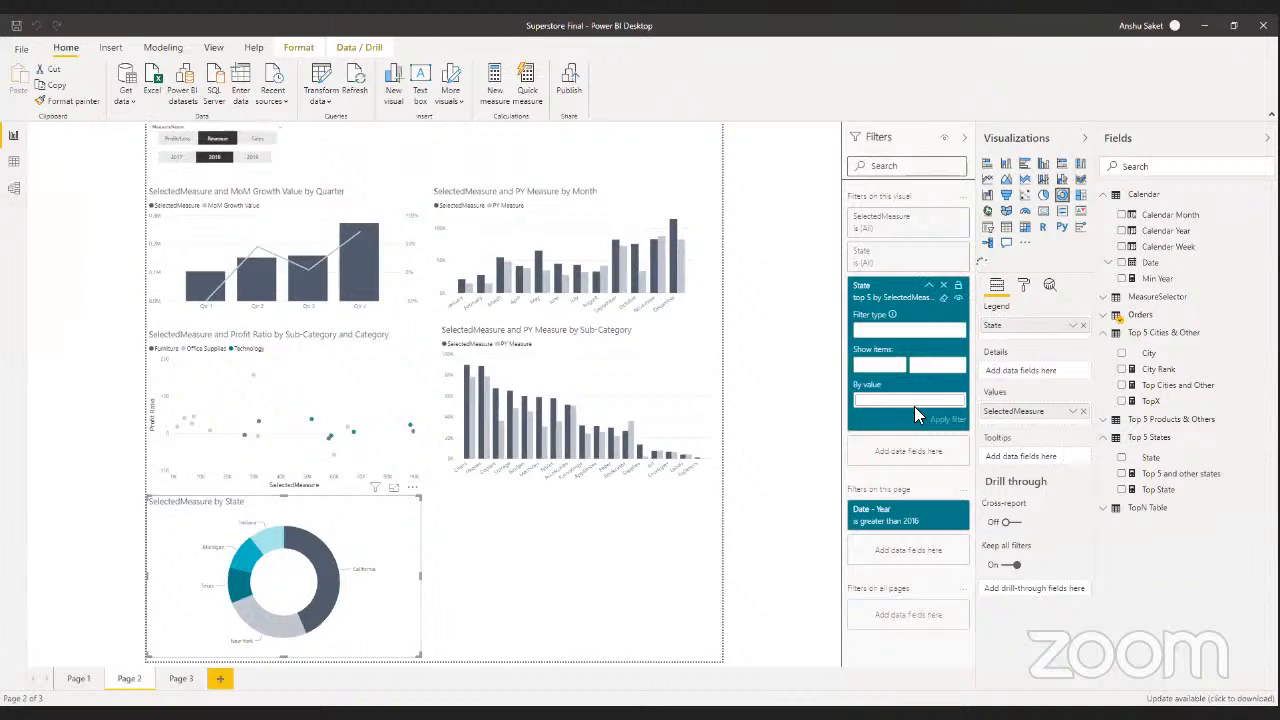
pyautogui.click(946, 288)
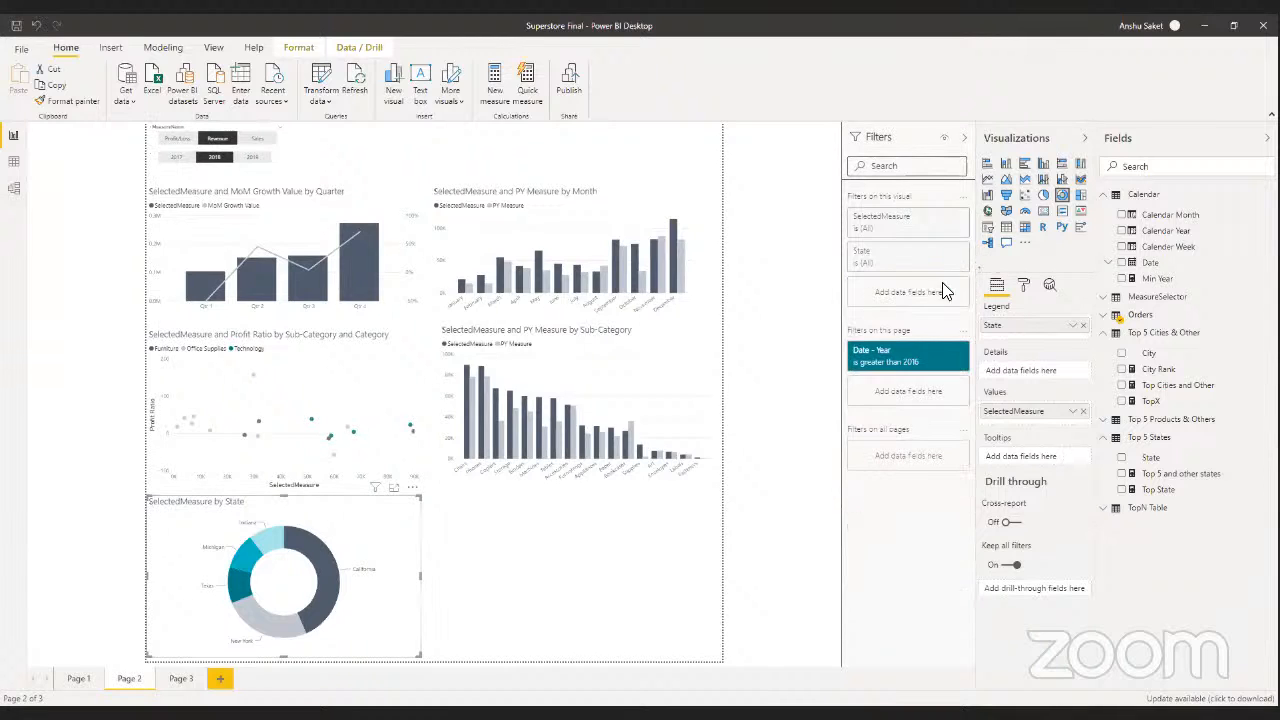
pyautogui.click(1084, 412)
pyautogui.moveTo(1173, 483); pyautogui.dragTo(1020, 420)
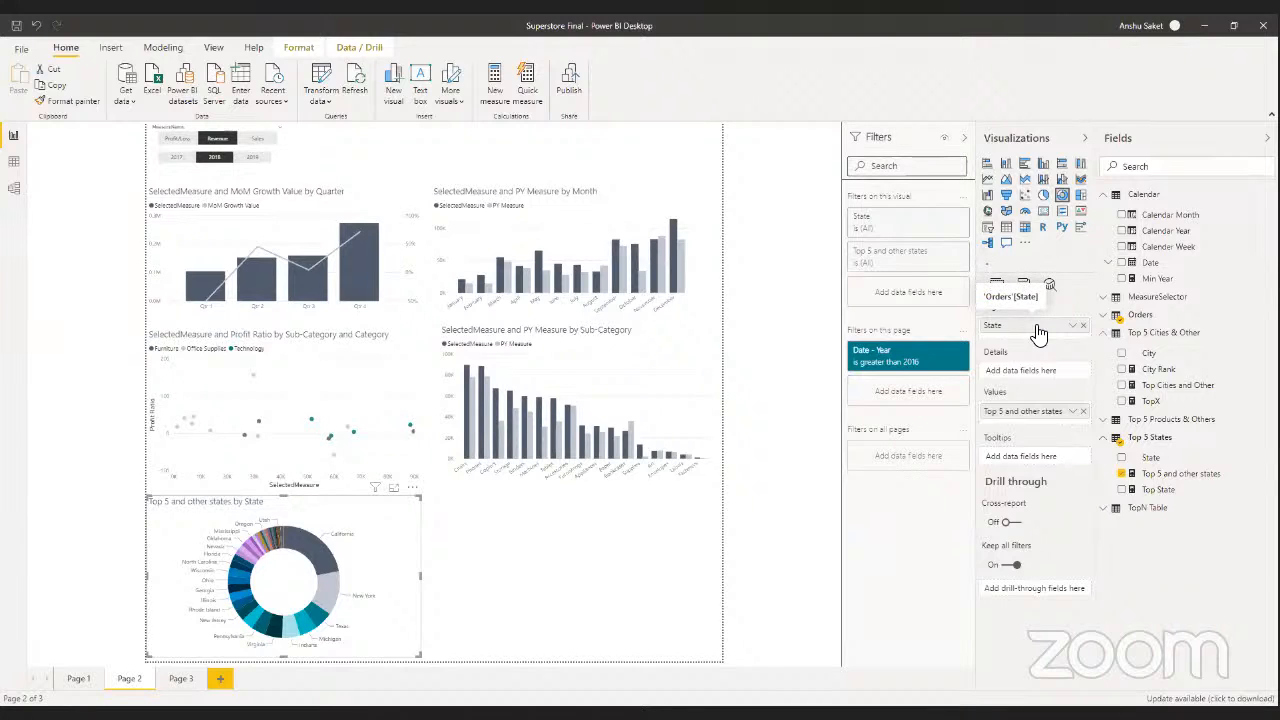
pyautogui.click(1083, 327)
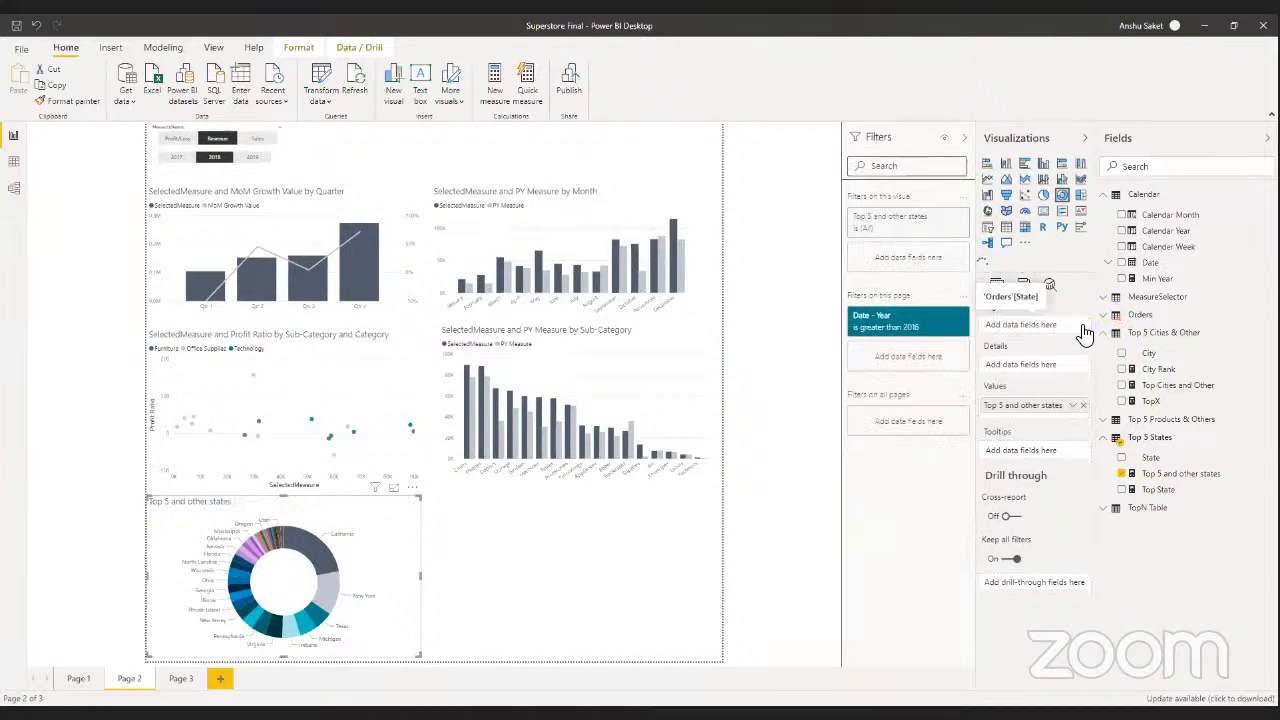
pyautogui.moveTo(1150, 460); pyautogui.dragTo(995, 326)
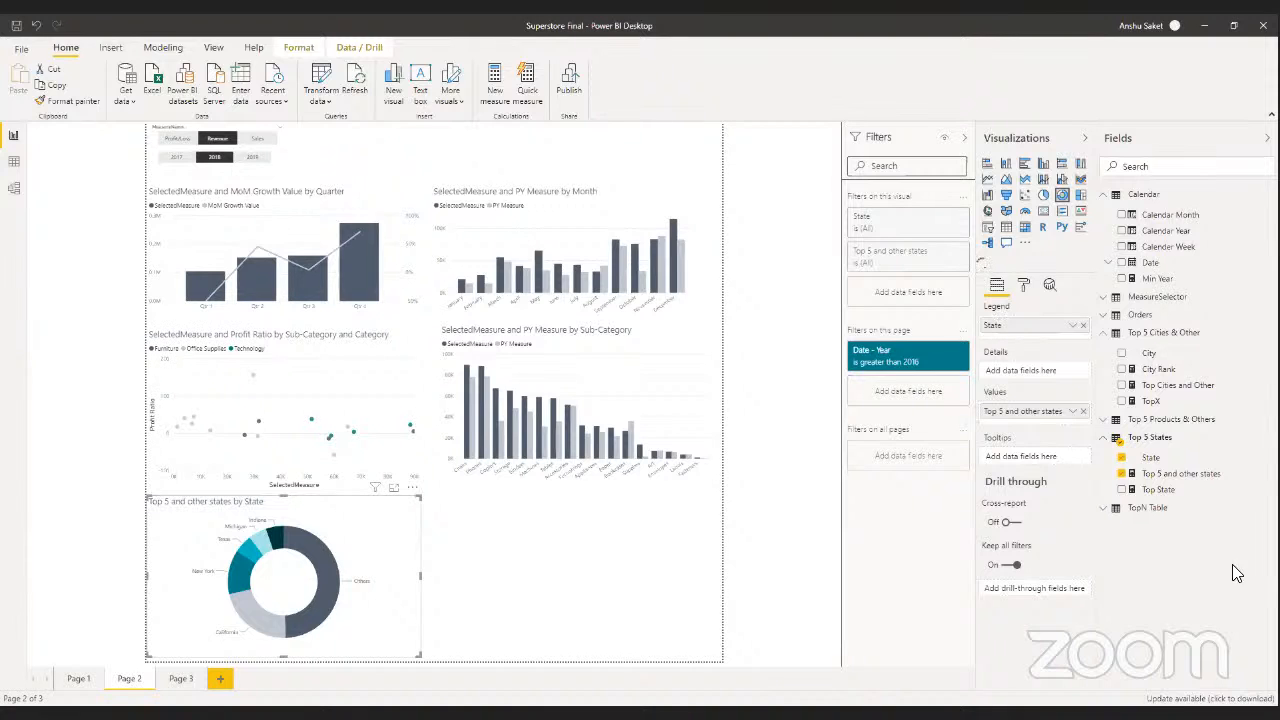
# - Add the Top State measure to the donut chart's tooltips
pyautogui.click(1153, 495)
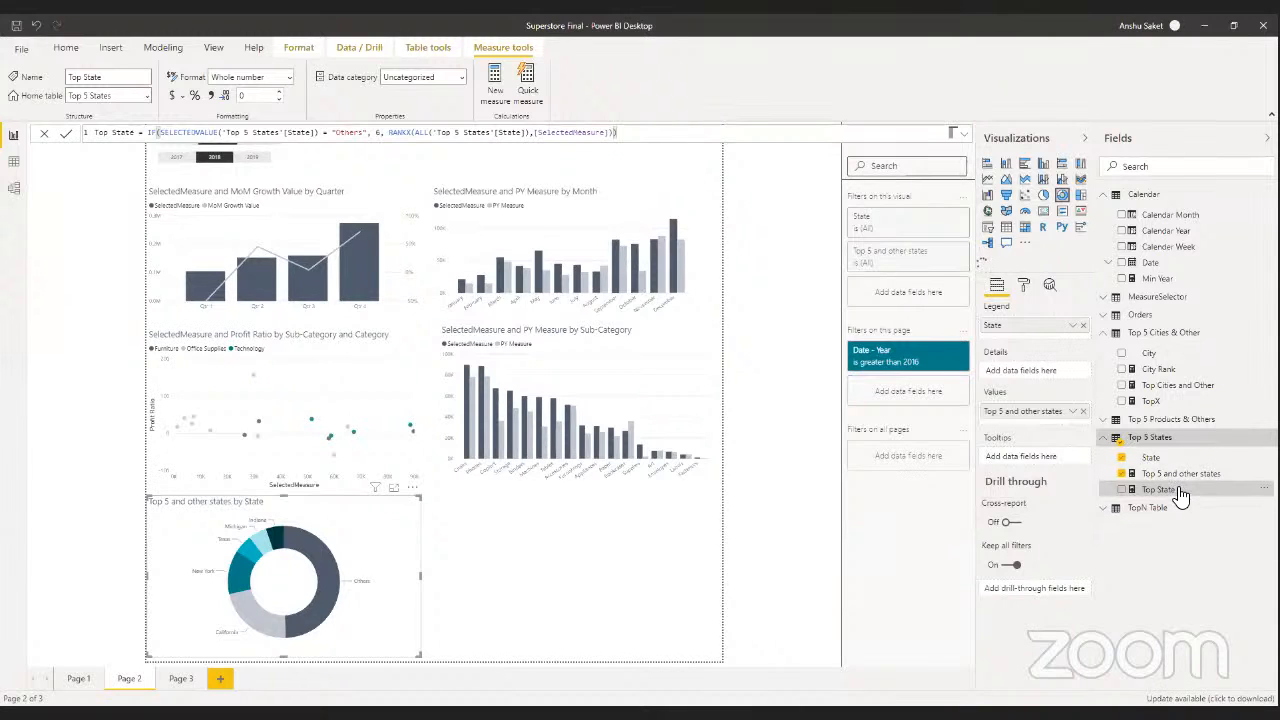
pyautogui.moveTo(1181, 492); pyautogui.dragTo(1018, 372)
pyautogui.moveTo(1151, 460); pyautogui.dragTo(1020, 457)
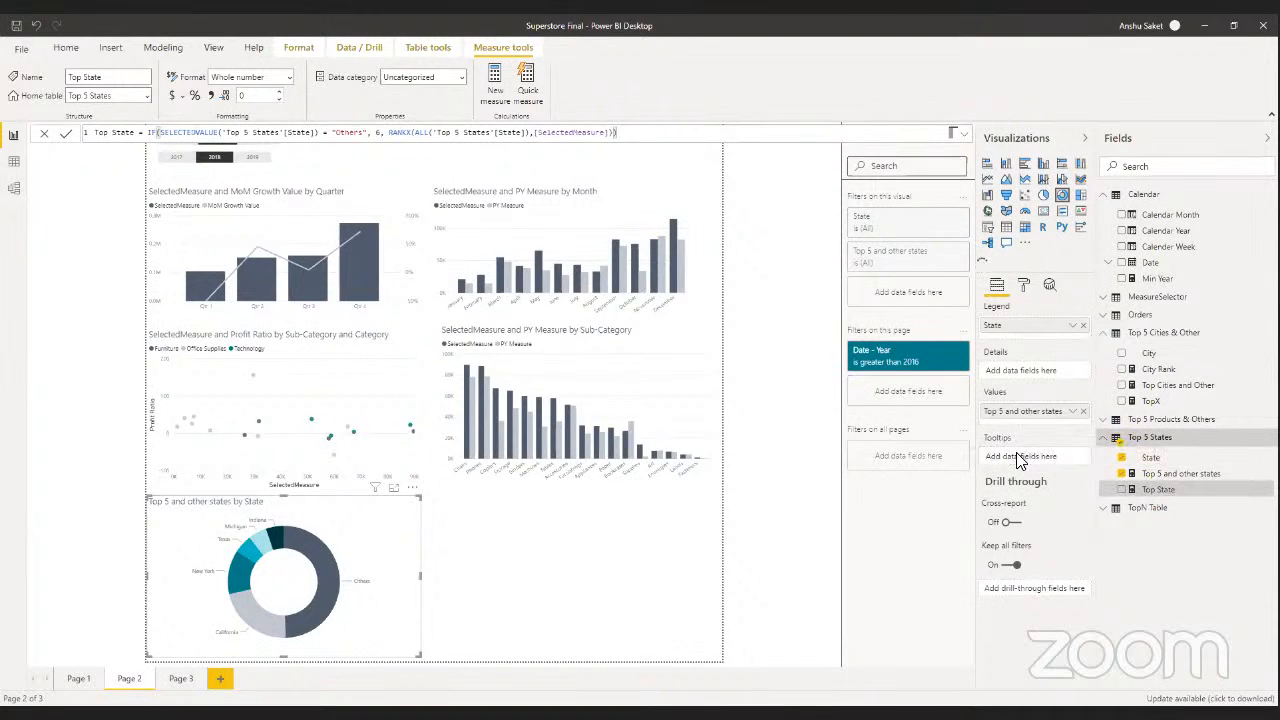
# - Sort the donut chart by Top State in ascending order
pyautogui.click(413, 488)
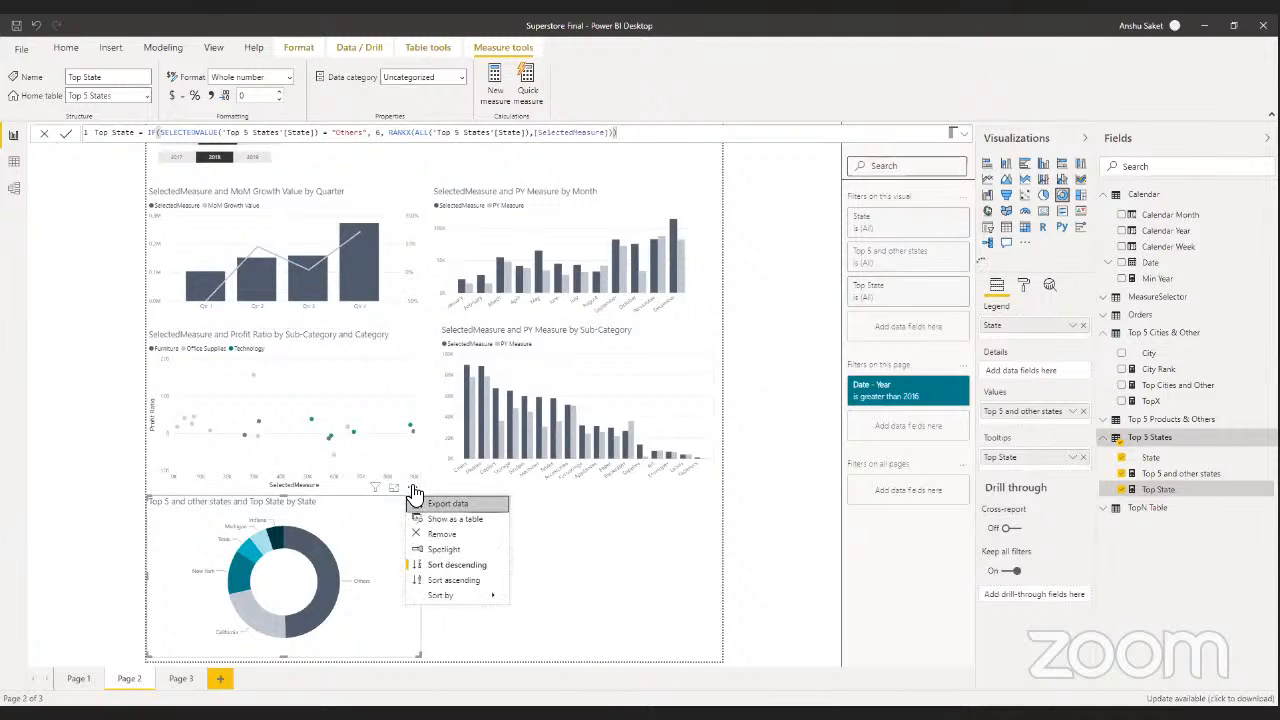
pyautogui.moveTo(445, 595)
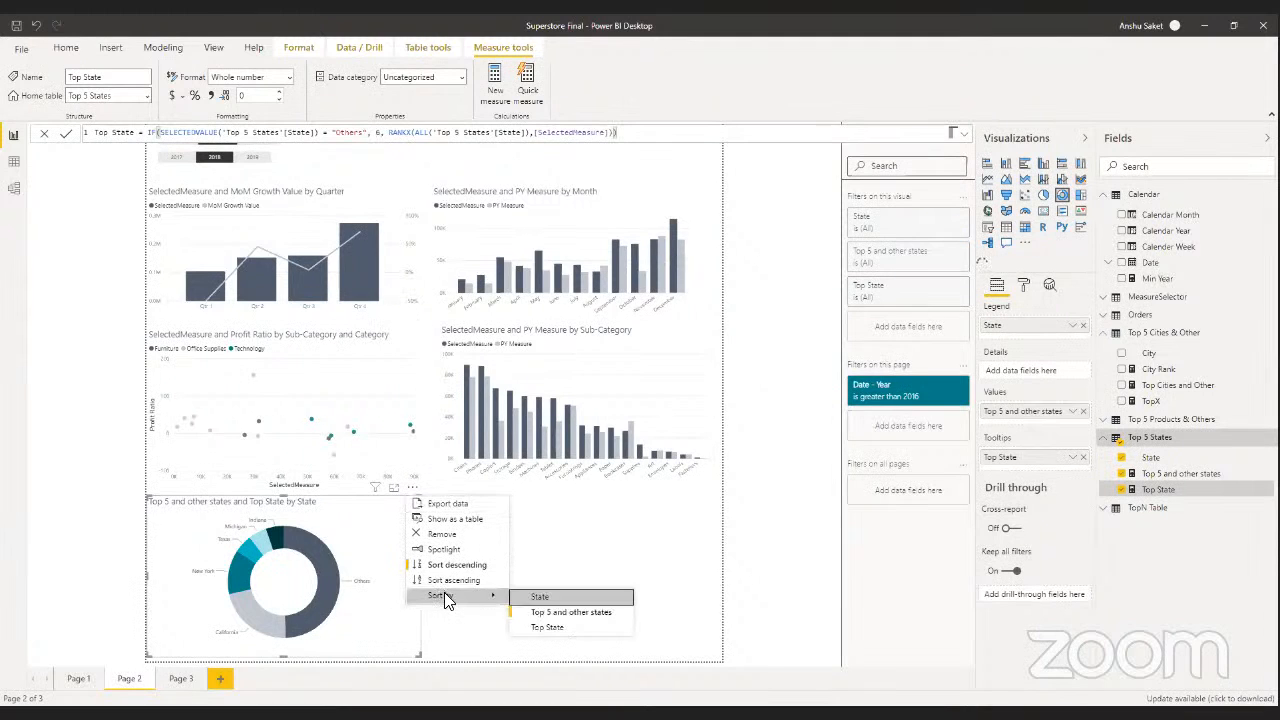
pyautogui.click(550, 625)
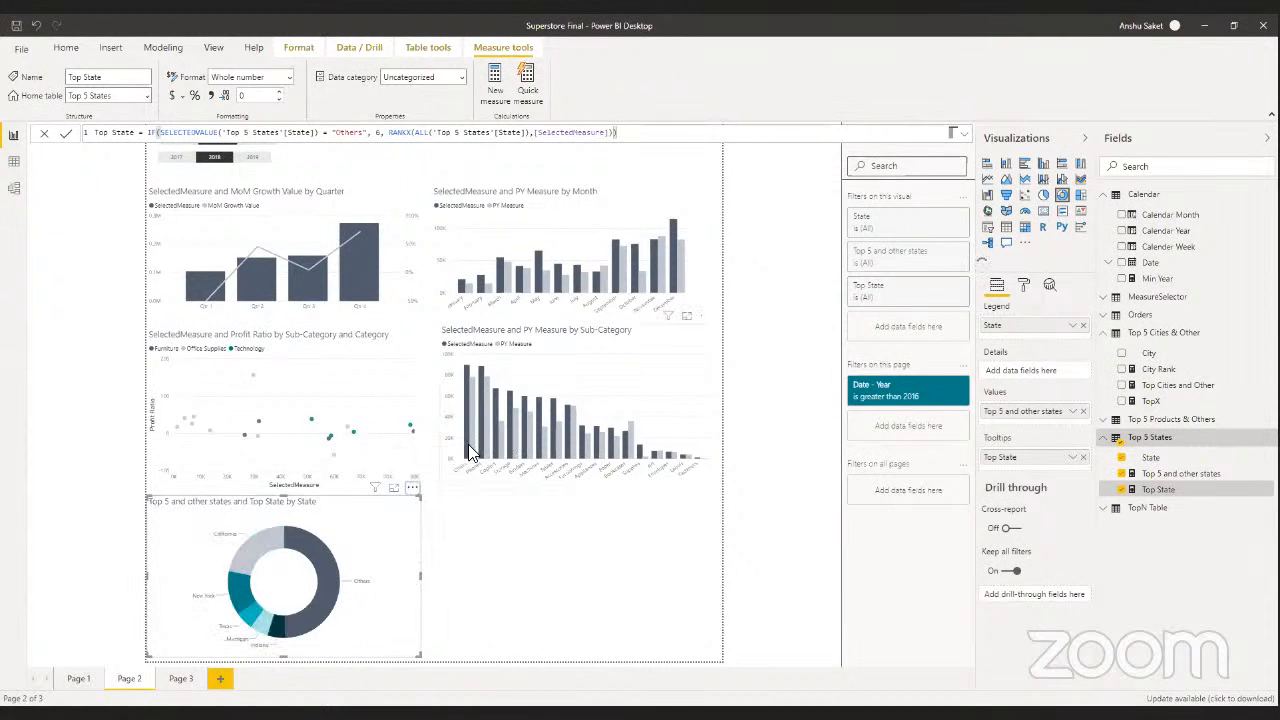
pyautogui.click(411, 490)
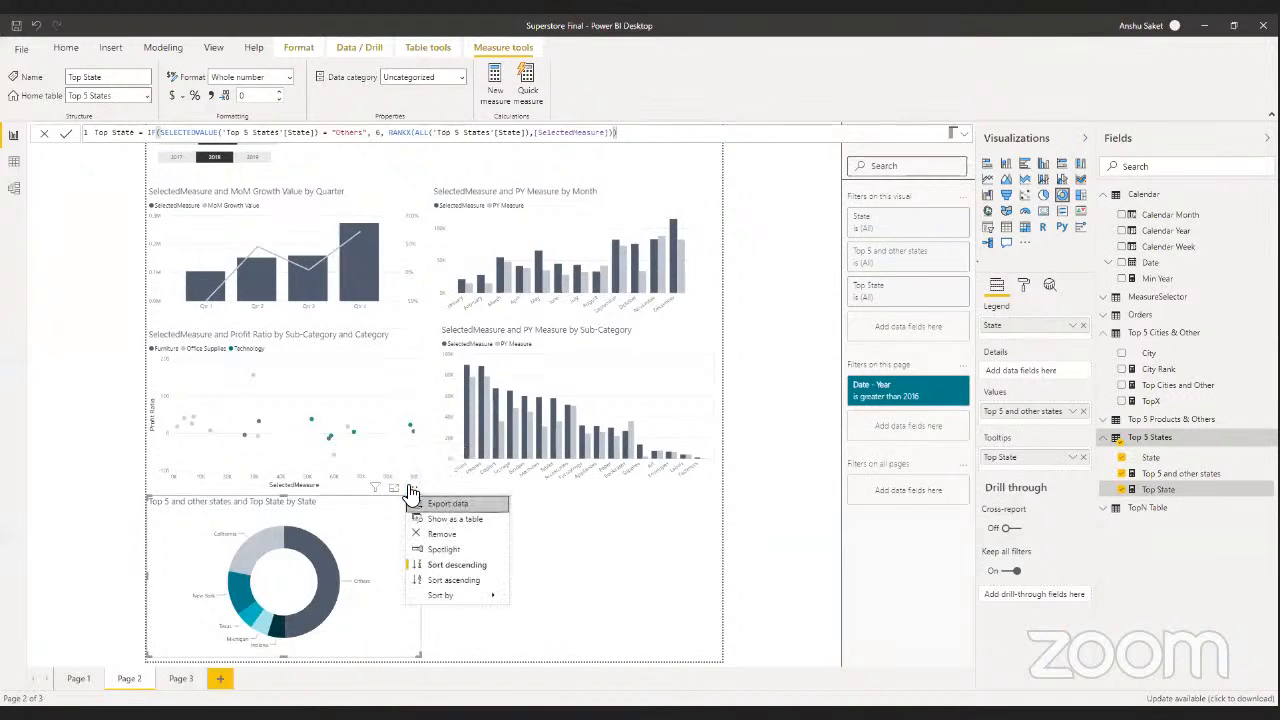
pyautogui.click(457, 581)
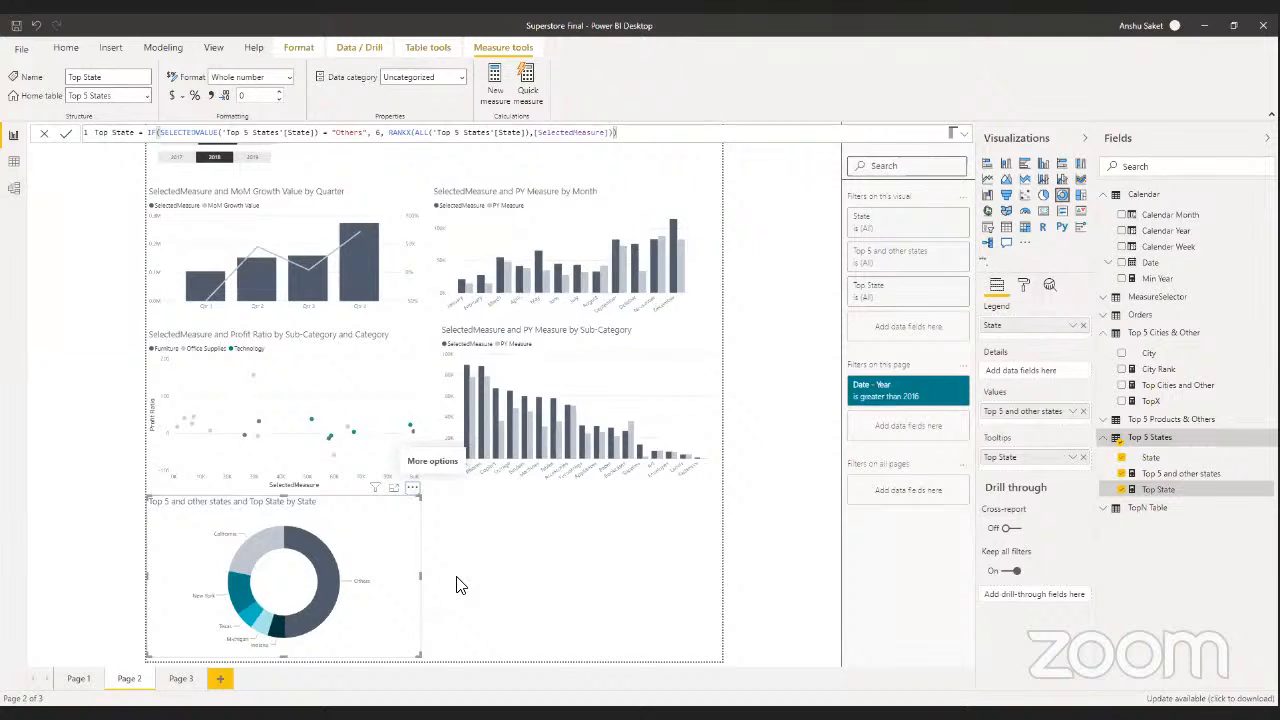
pyautogui.click(503, 570)
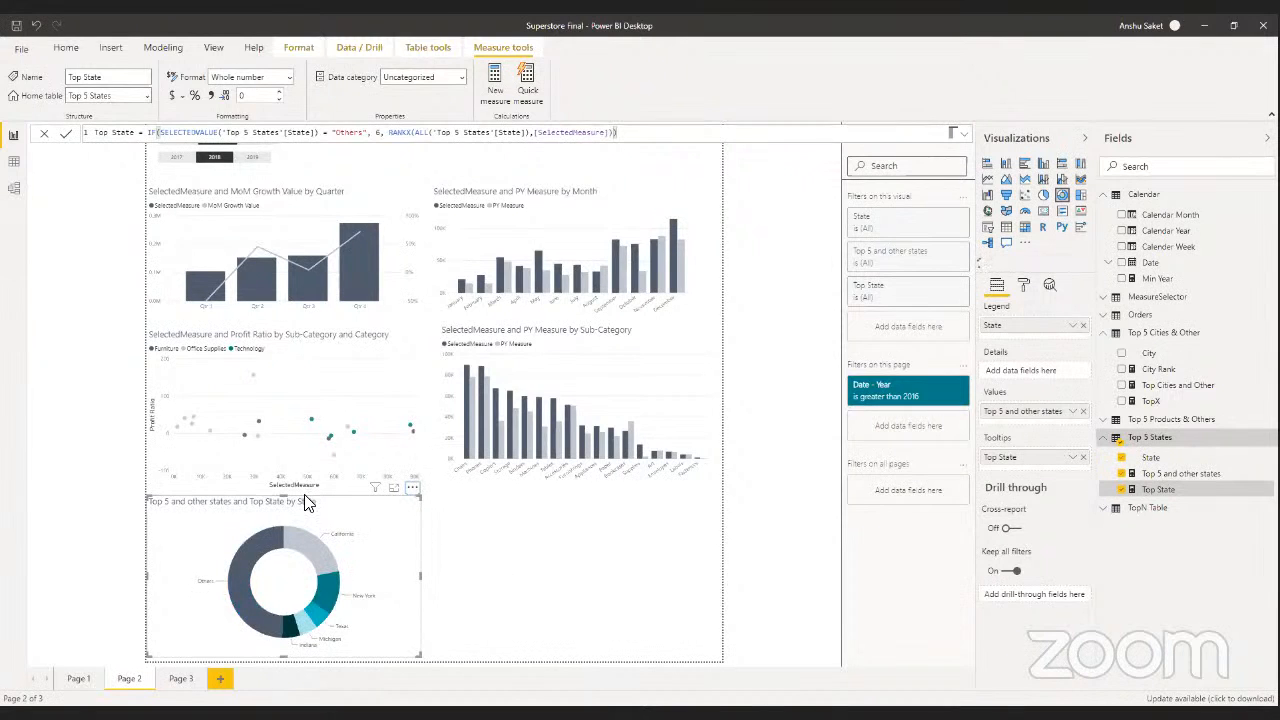
# - Make the donut chart slightly narrower and shorter
pyautogui.click(408, 638)
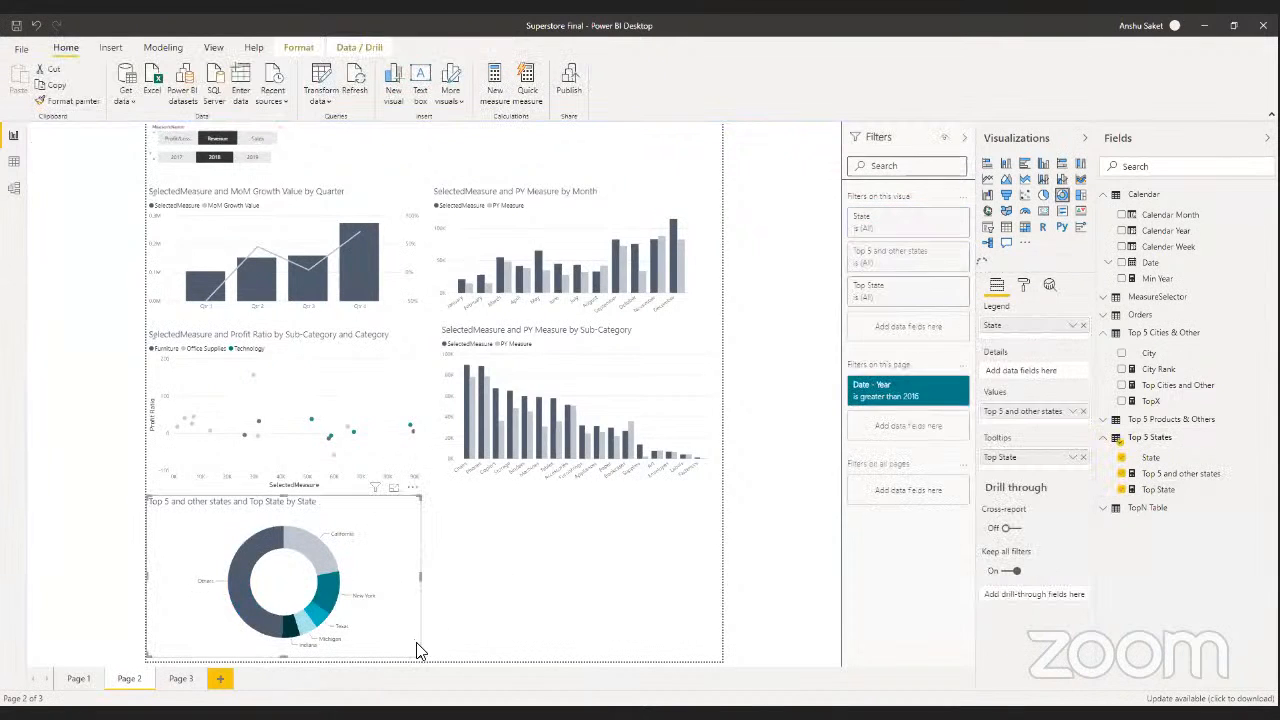
pyautogui.moveTo(419, 653); pyautogui.dragTo(371, 648)
pyautogui.click(507, 567)
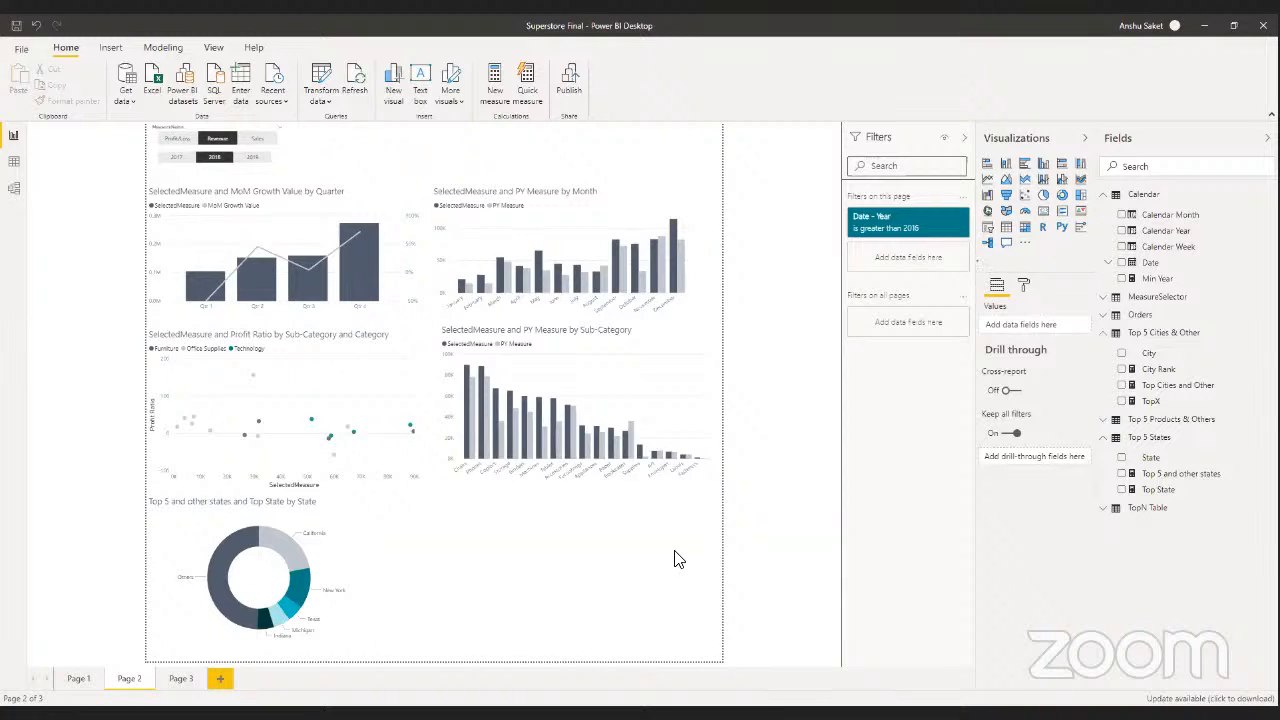
# - Insert an empty clustered column chart beside the donut chart on Page 2
pyautogui.click(1110, 437)
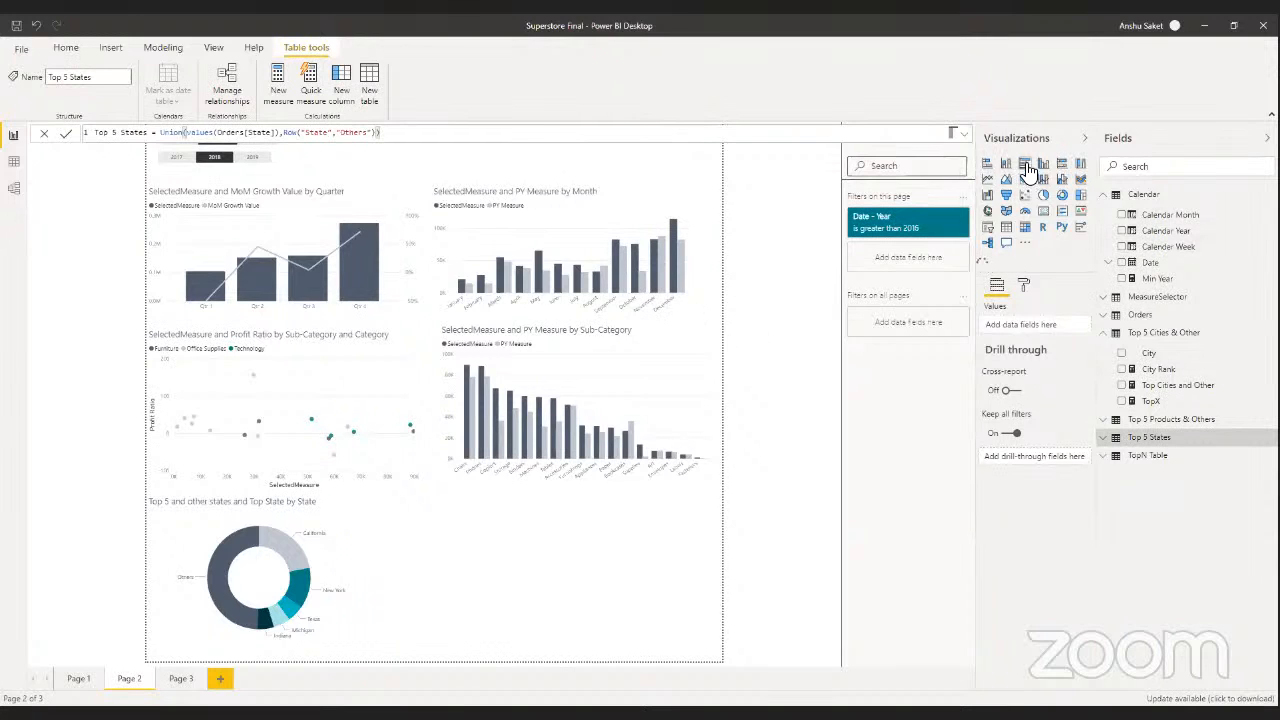
pyautogui.click(549, 631)
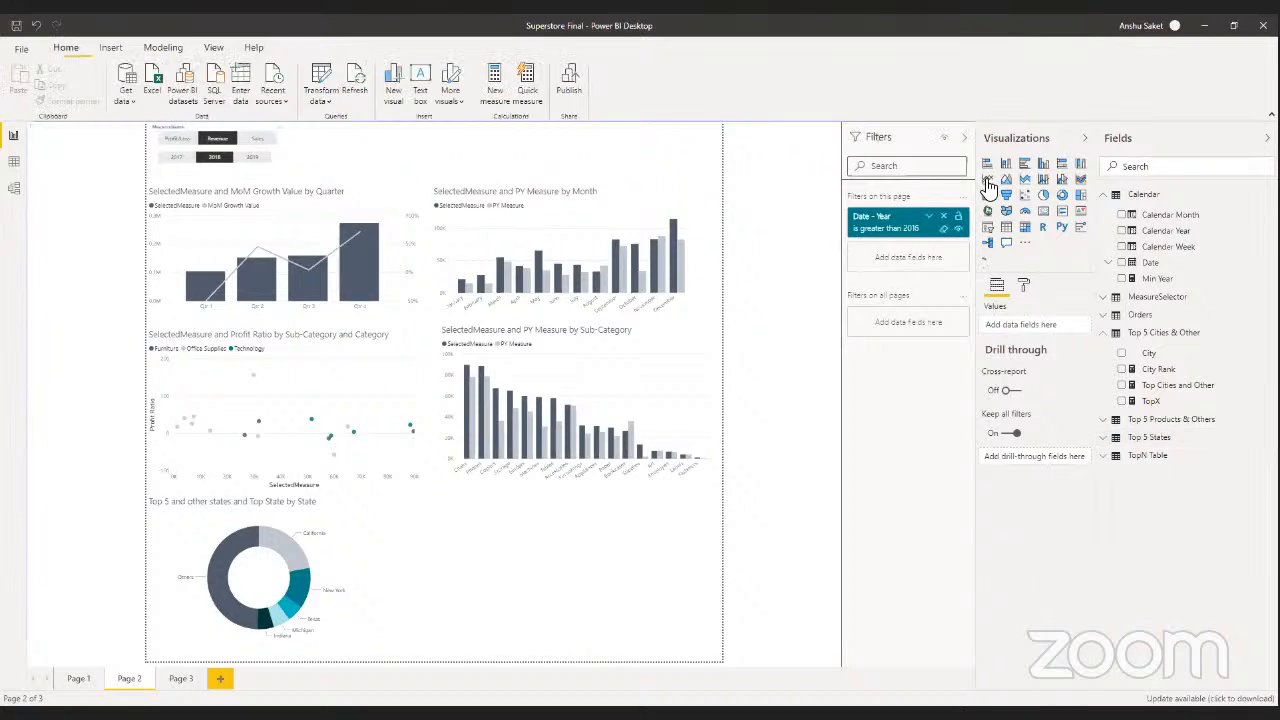
pyautogui.click(1043, 163)
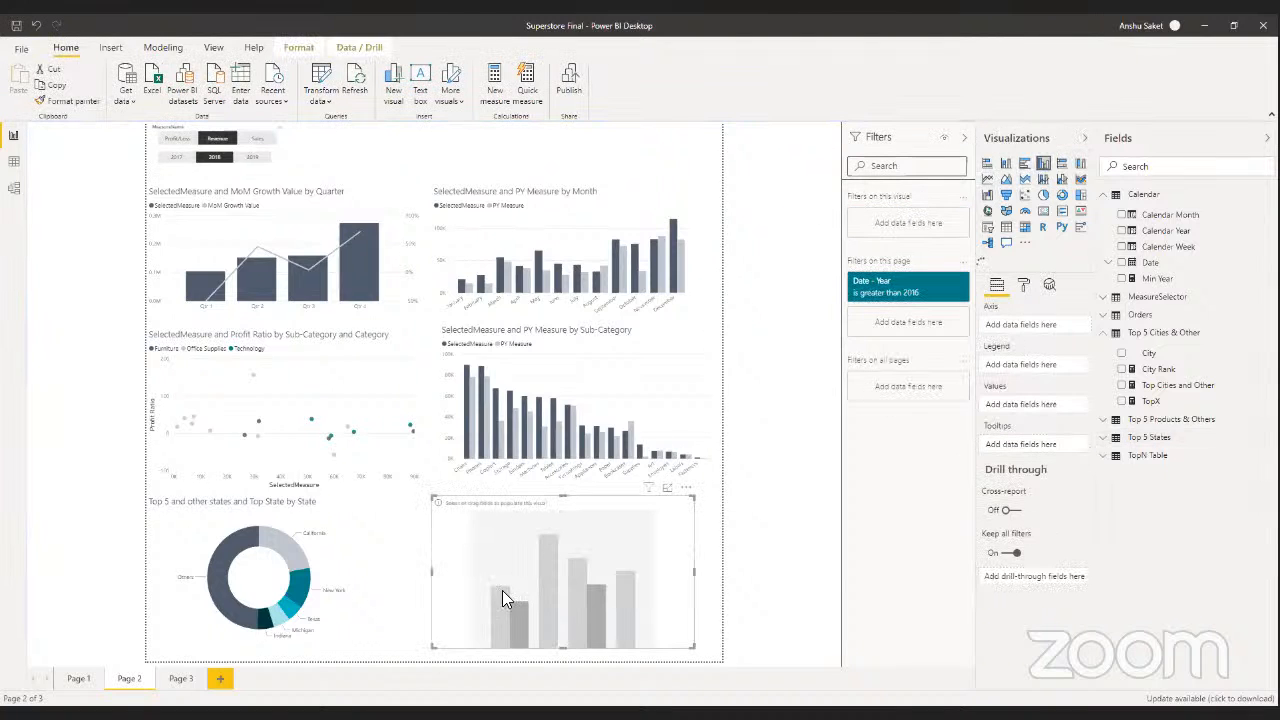
# - Find the Segment field of the Orders table and use it as the new column chart's legend
pyautogui.click(1108, 334)
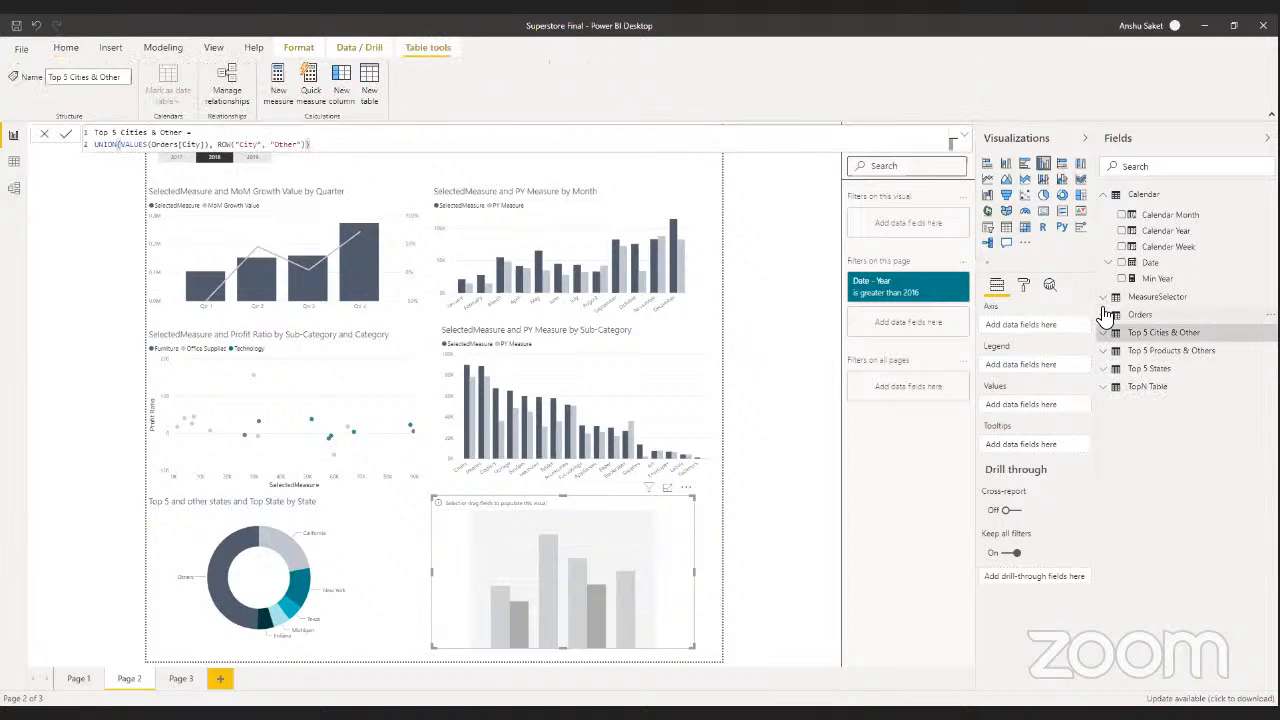
pyautogui.click(1106, 316)
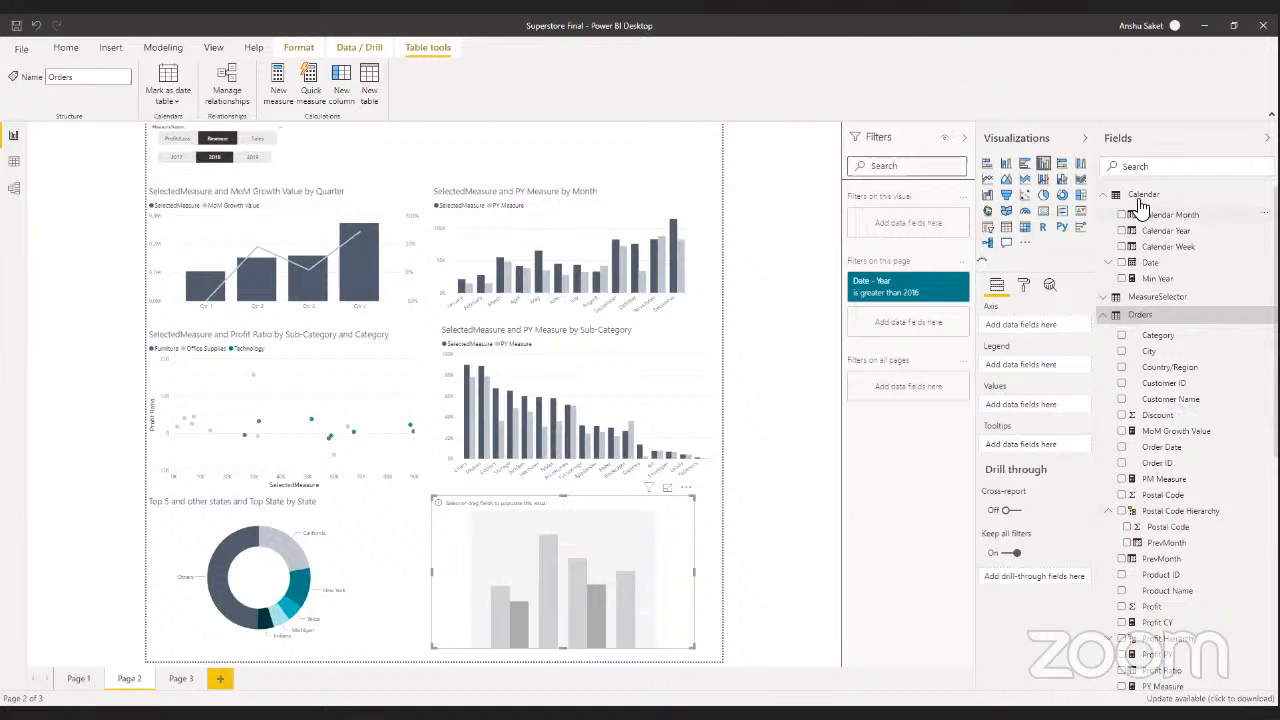
pyautogui.click(1122, 168)
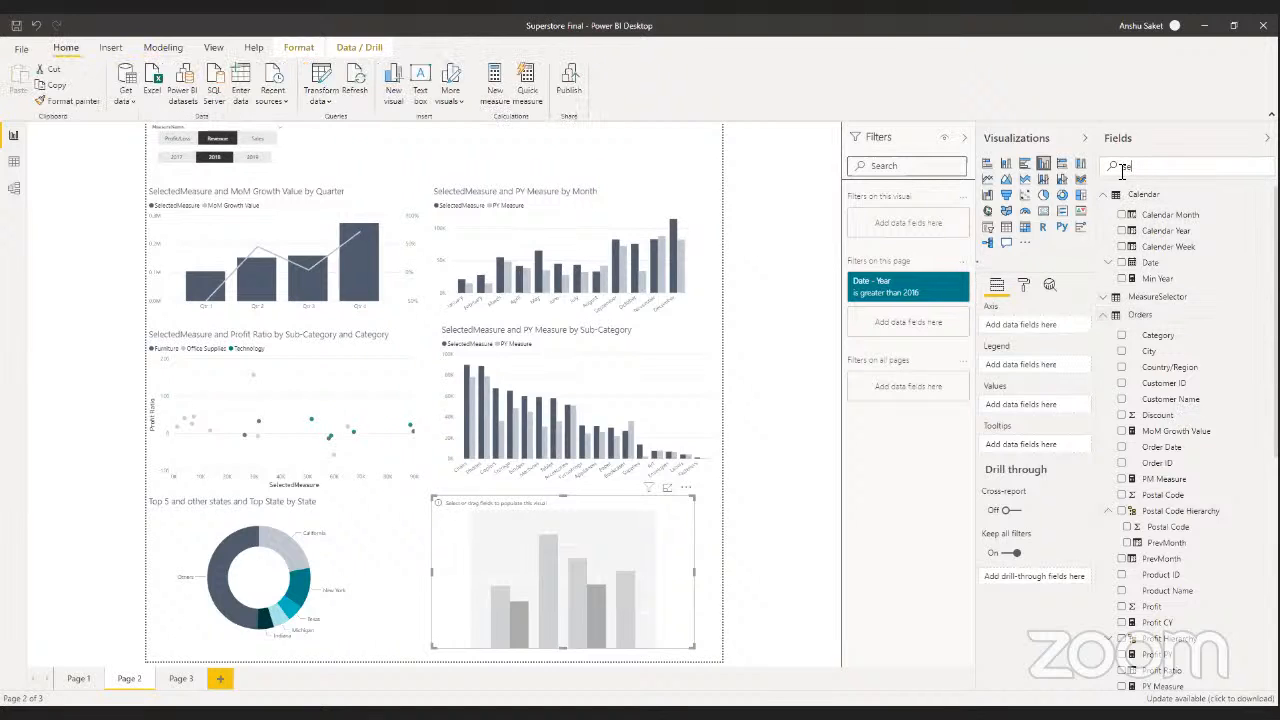
pyautogui.write('seg')
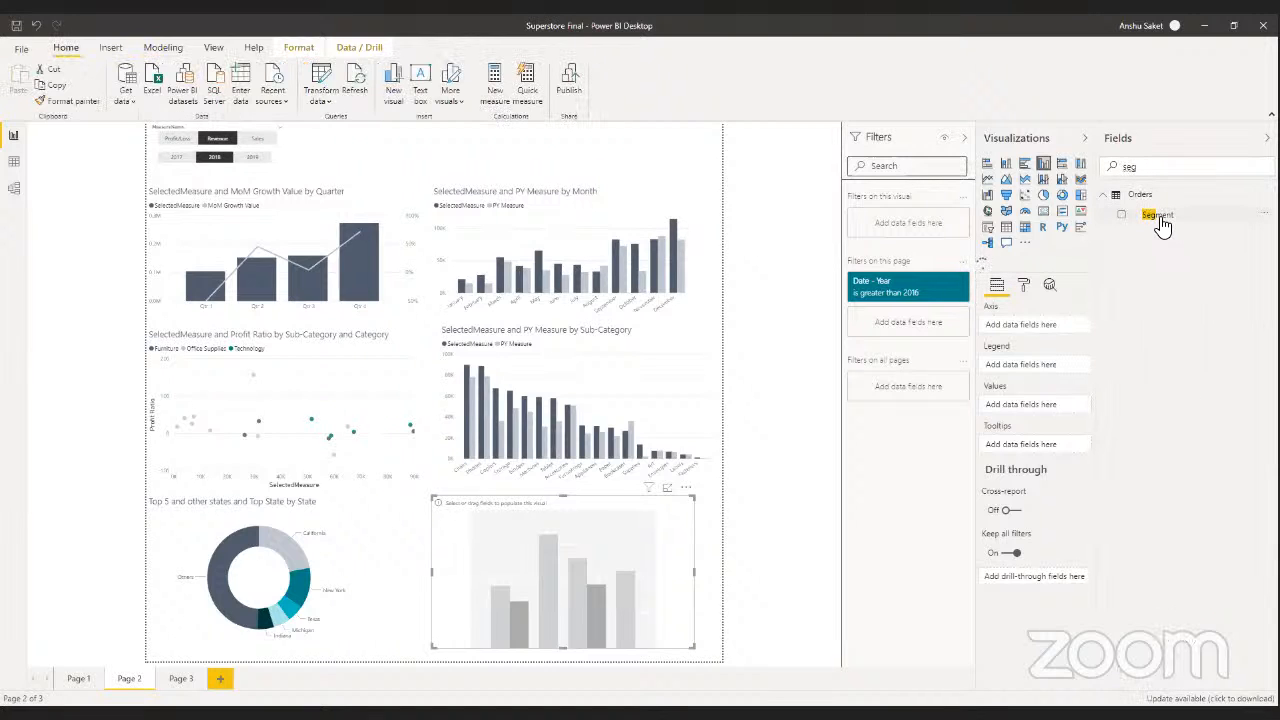
pyautogui.moveTo(1162, 226); pyautogui.dragTo(1010, 366)
# - Find Month in the Calendar table's Date Hierarchy and place it on the new column chart's axis
pyautogui.moveTo(1145, 170); pyautogui.dragTo(1108, 171)
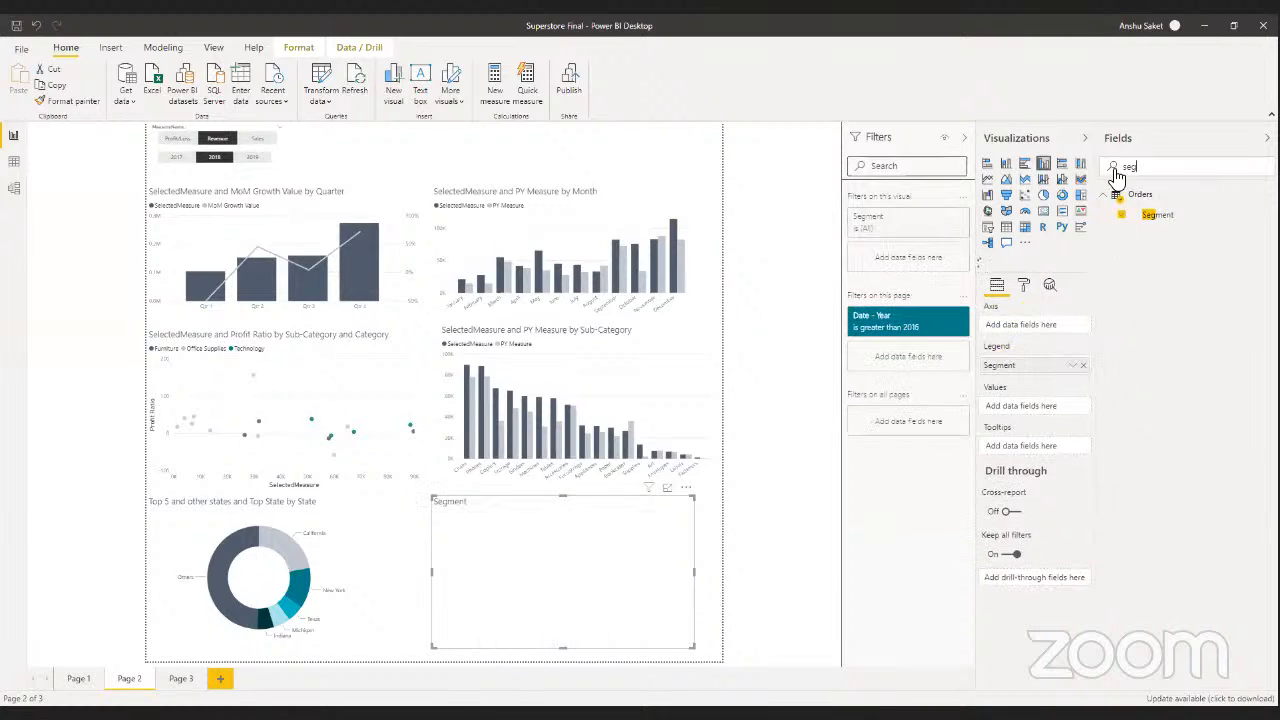
pyautogui.write('mont')
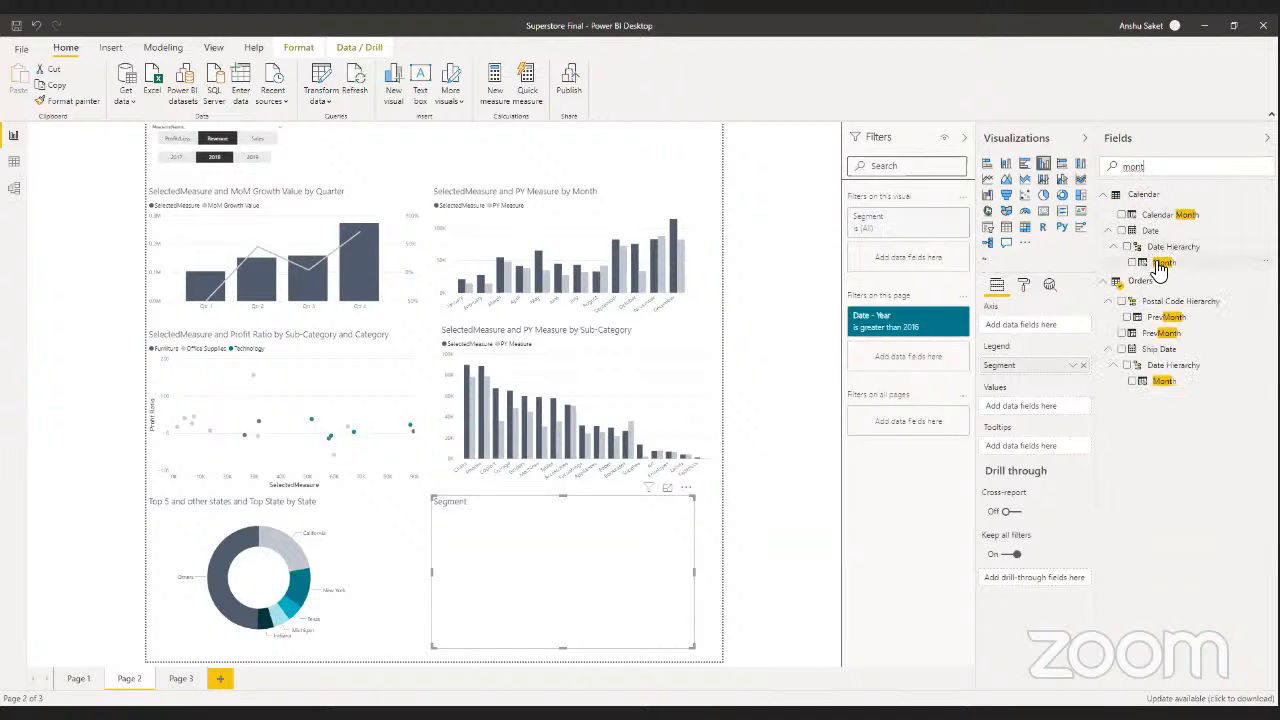
pyautogui.moveTo(1160, 270); pyautogui.dragTo(1008, 330)
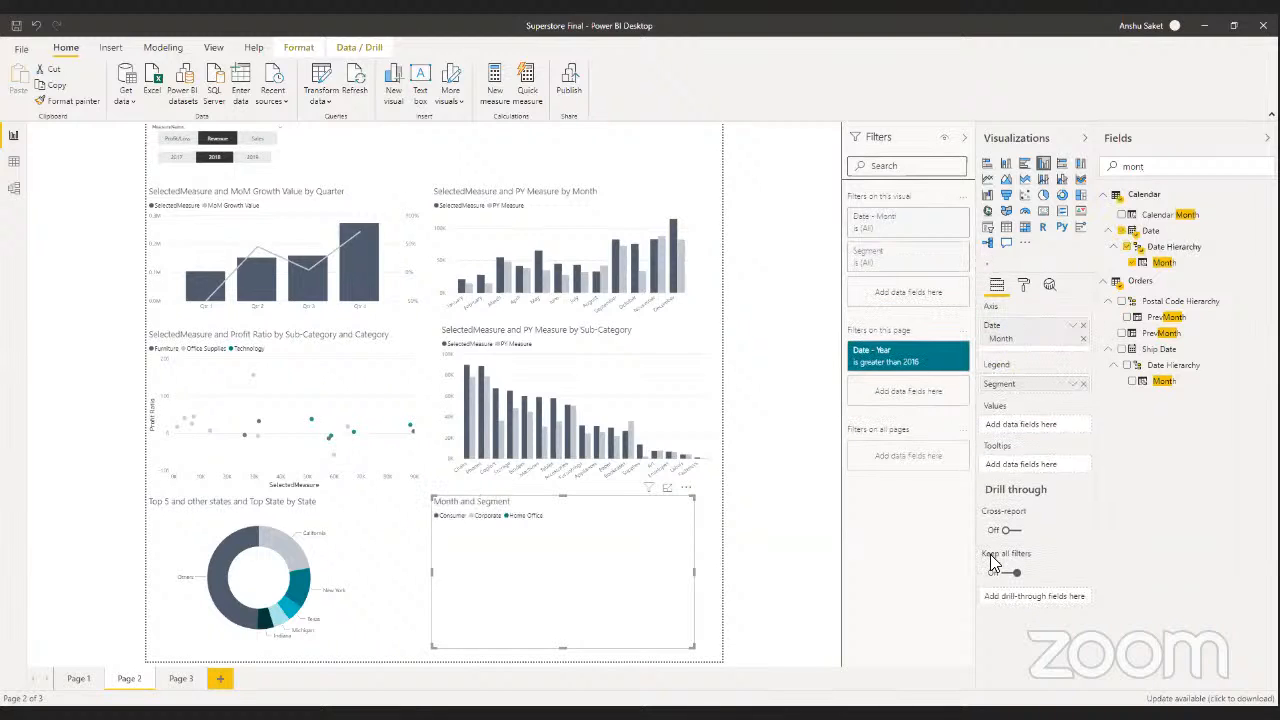
# - Find SelectedMeasure in the Orders table, use it as the new column chart's values, and convert the chart to a 100% stacked column chart
pyautogui.doubleClick(1155, 165)
pyautogui.write('sel')
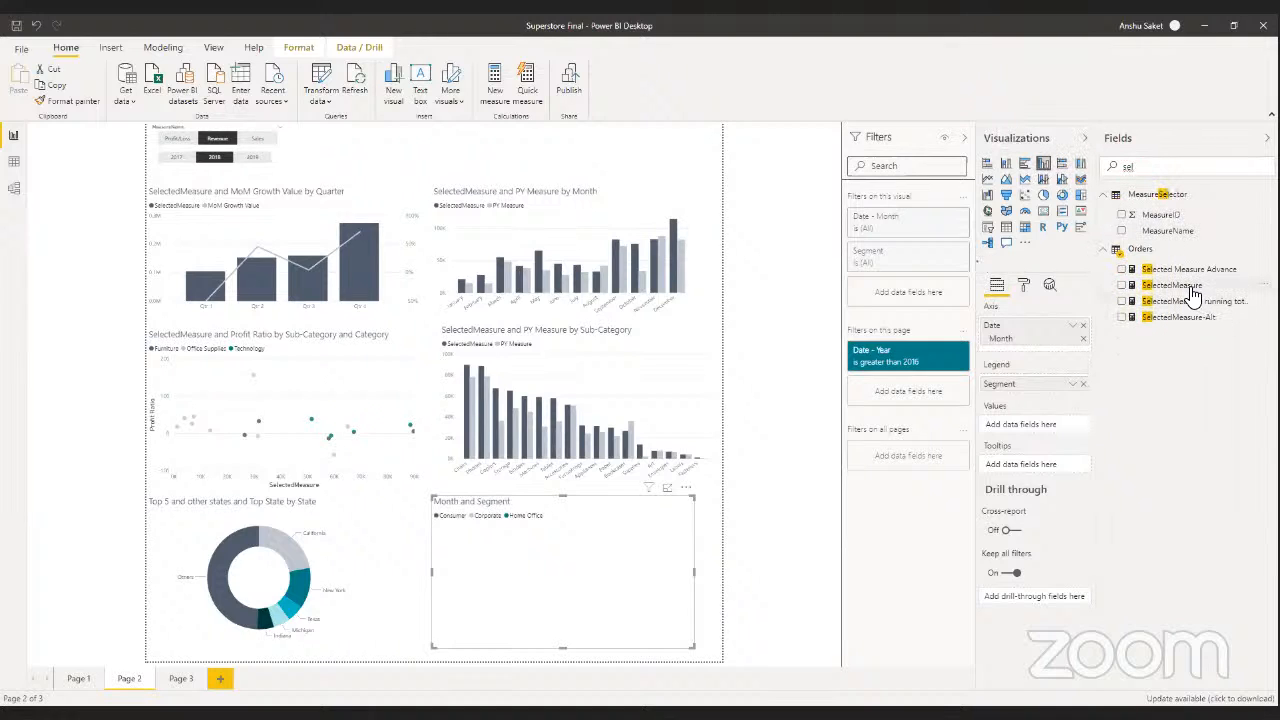
pyautogui.moveTo(1170, 285); pyautogui.dragTo(1034, 428)
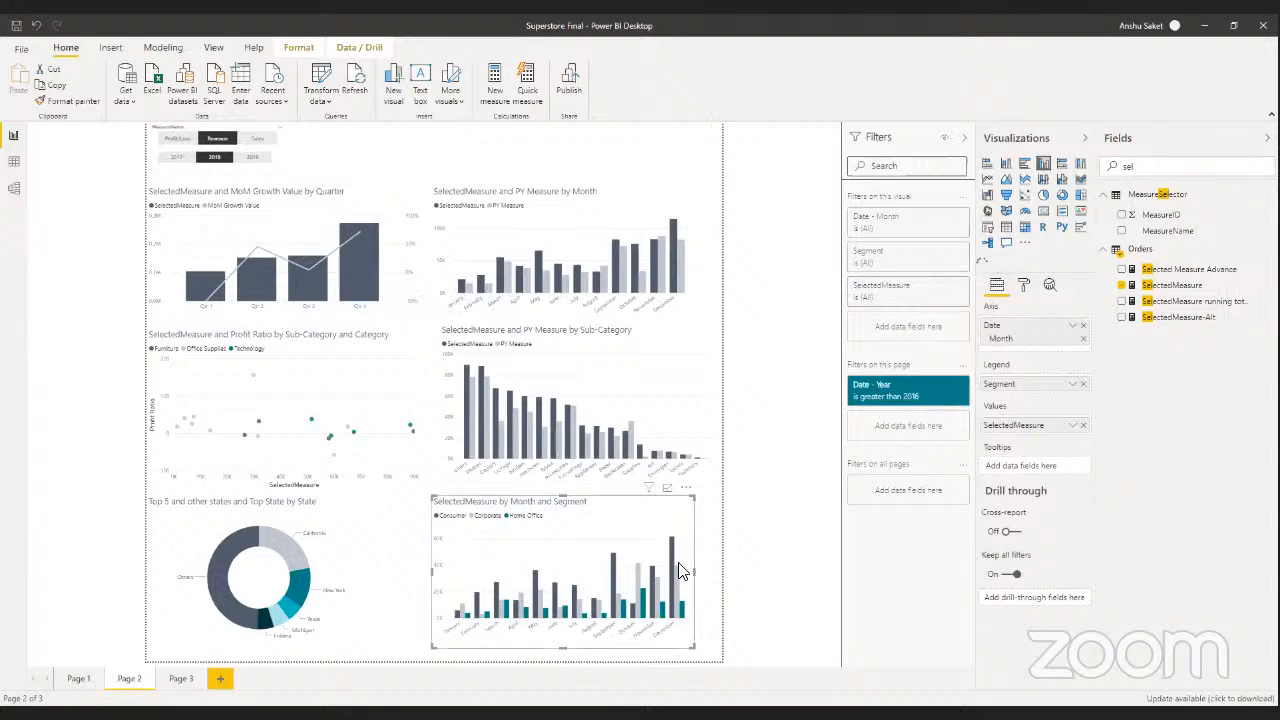
pyautogui.click(1081, 164)
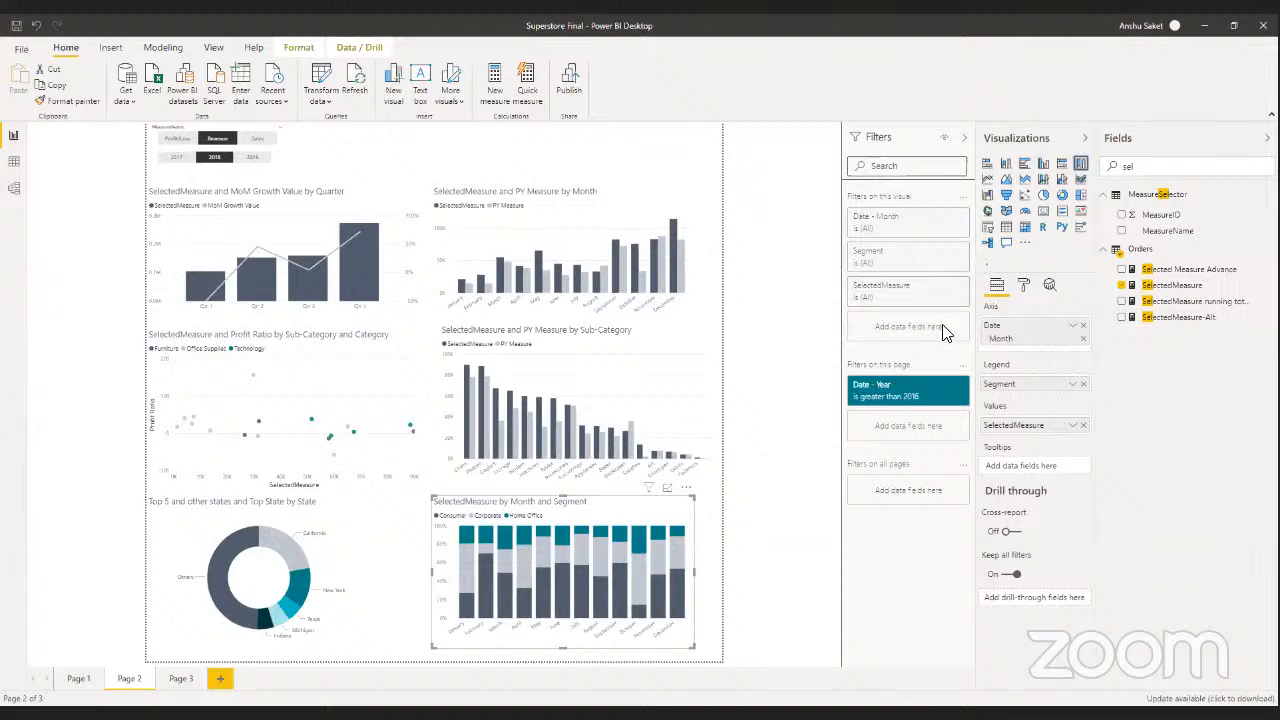
# - Turn on the 100% stacked chart's data labels with 0 decimal places and widen the chart slightly
pyautogui.click(1021, 287)
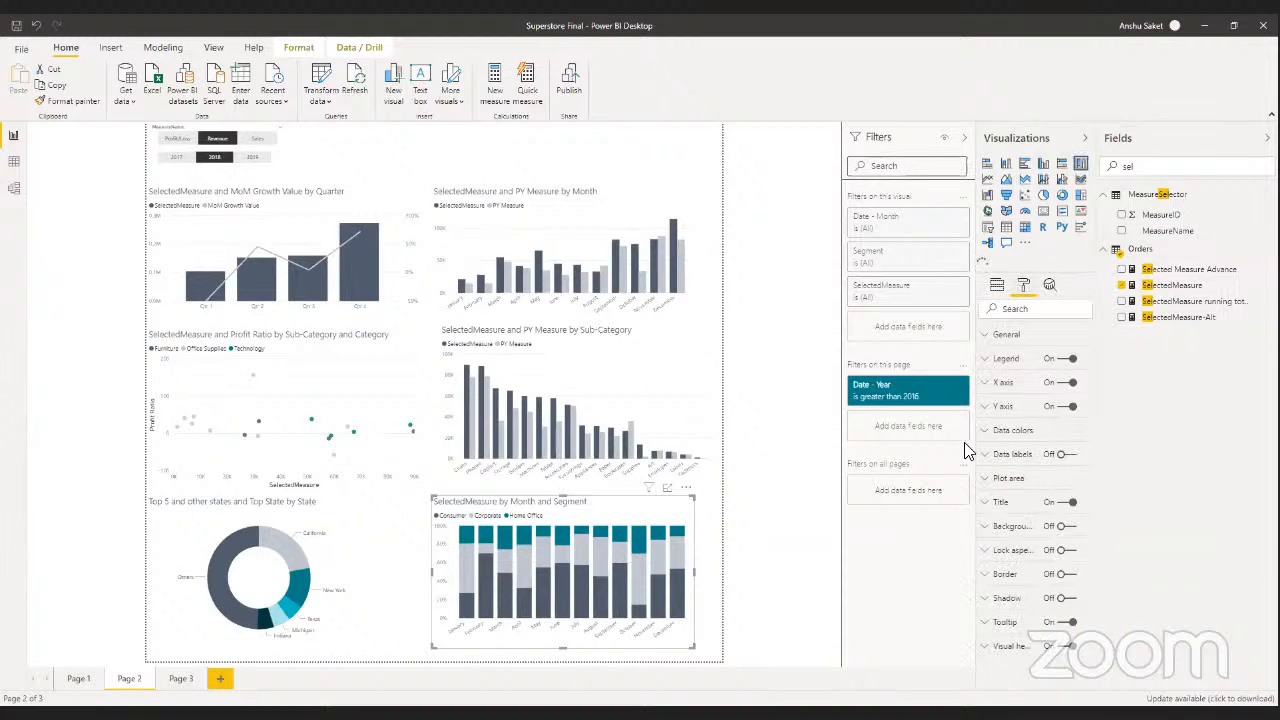
pyautogui.click(1066, 456)
pyautogui.click(987, 457)
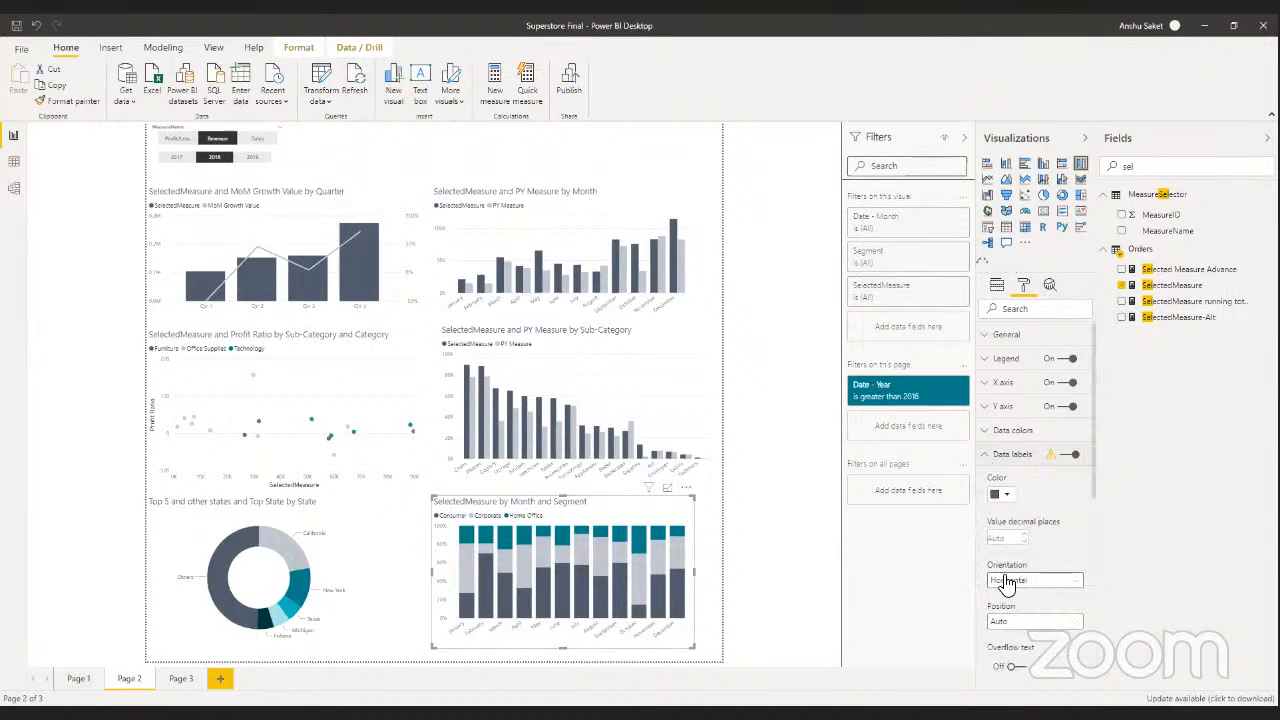
pyautogui.click(1001, 540)
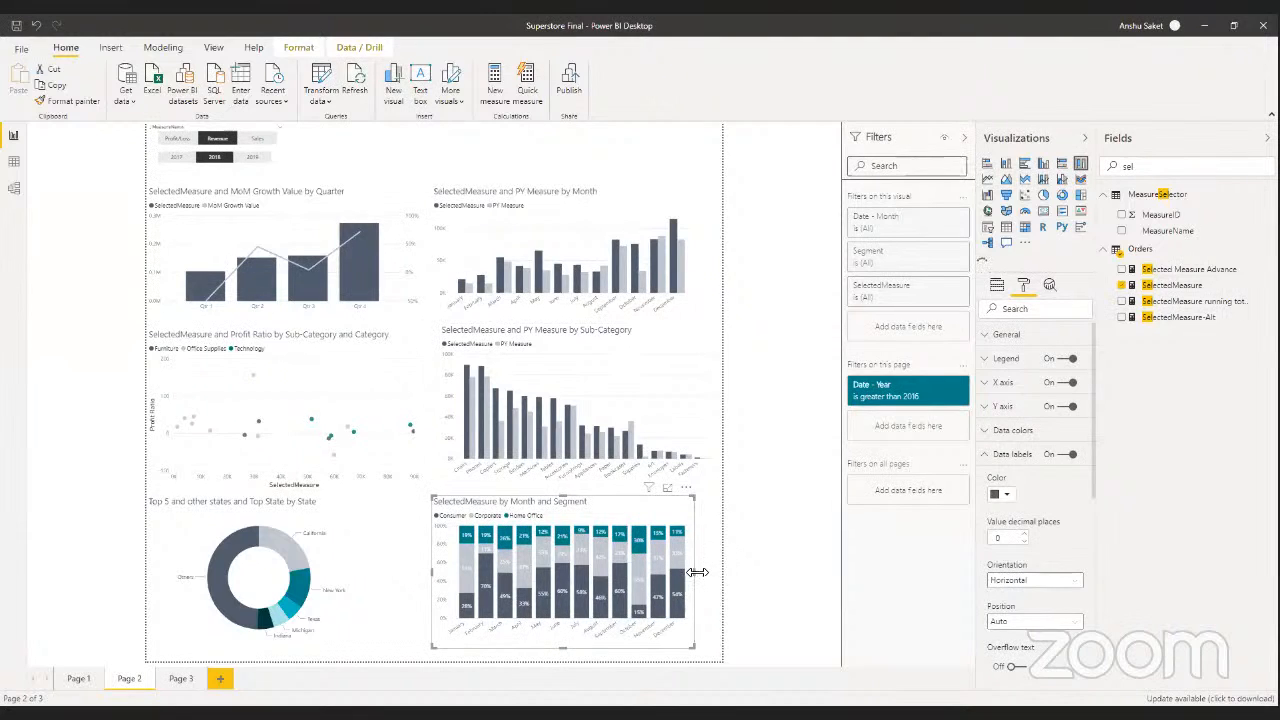
pyautogui.moveTo(700, 578); pyautogui.dragTo(714, 574)
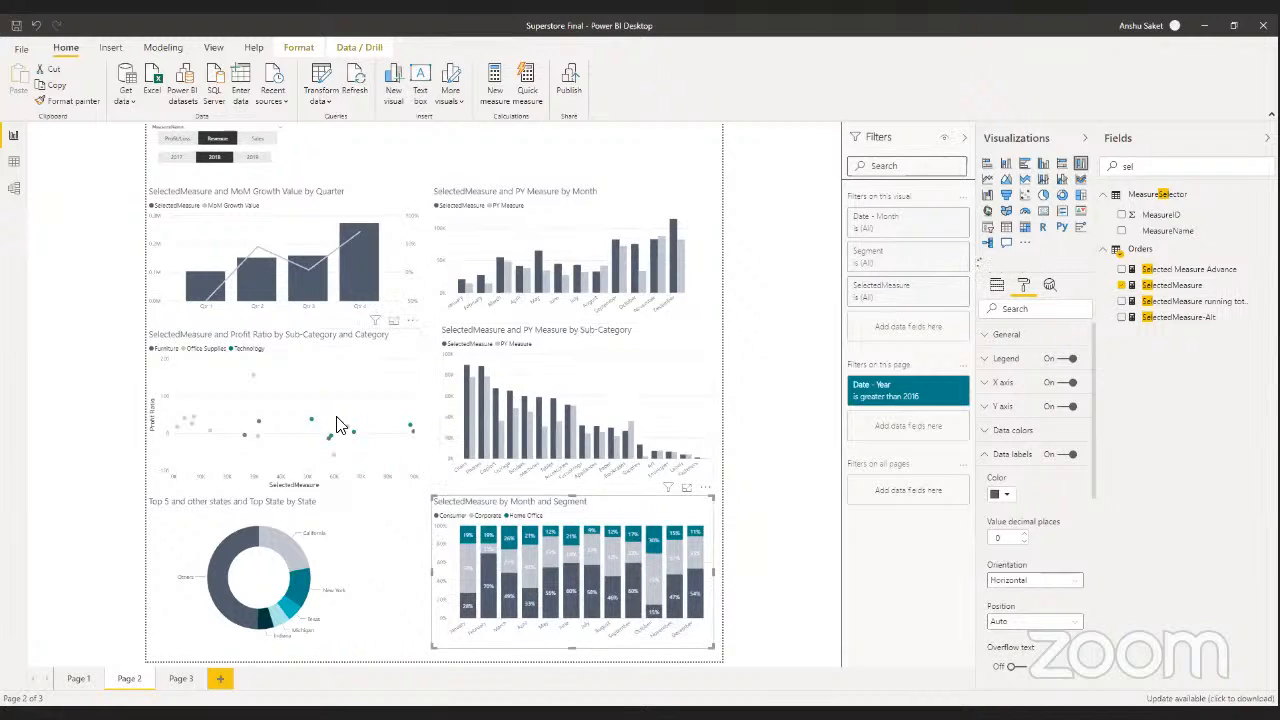
# - Shorten the Profit Ratio scatter chart and the Sub-Category column chart from their lower edges
pyautogui.click(281, 489)
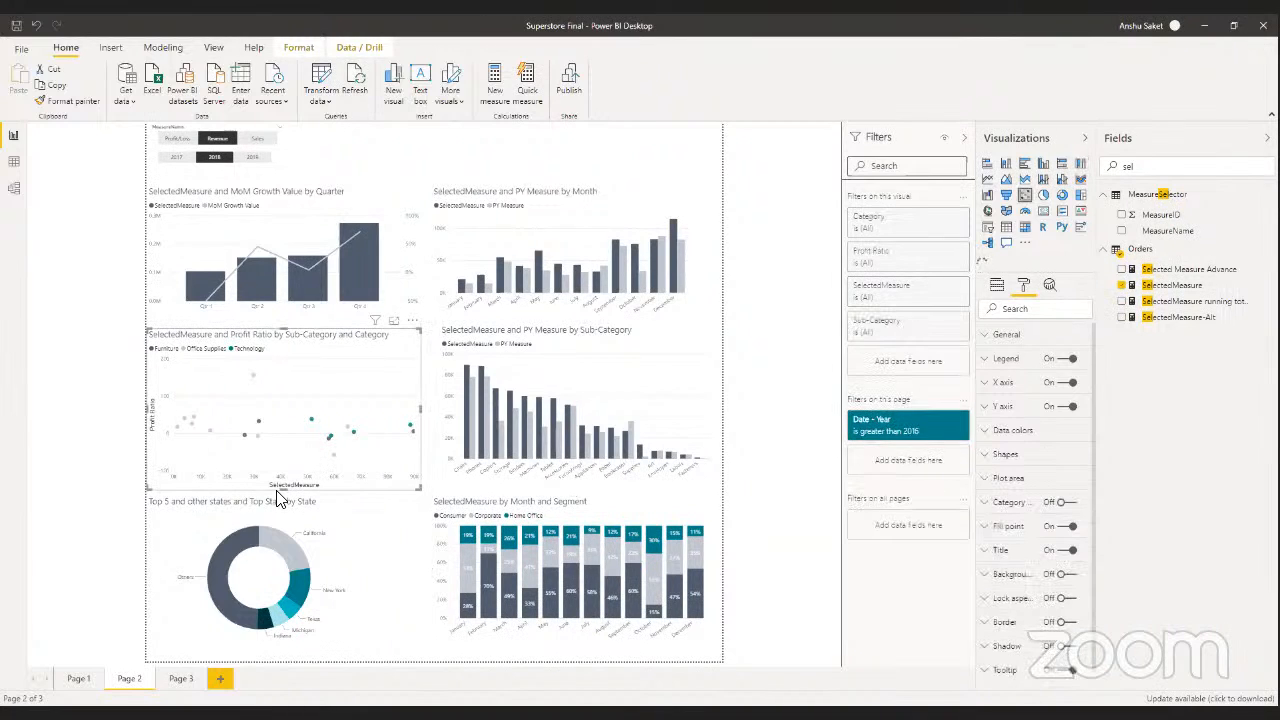
pyautogui.moveTo(284, 490); pyautogui.dragTo(285, 477)
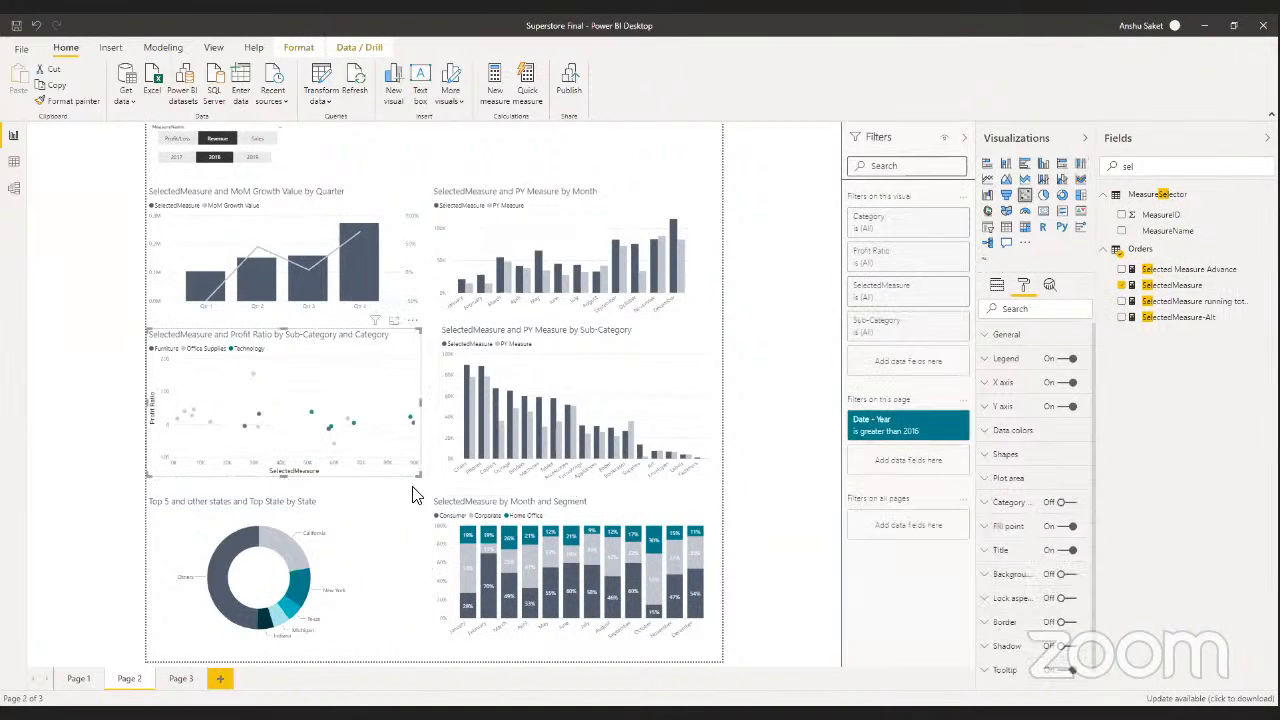
pyautogui.click(480, 496)
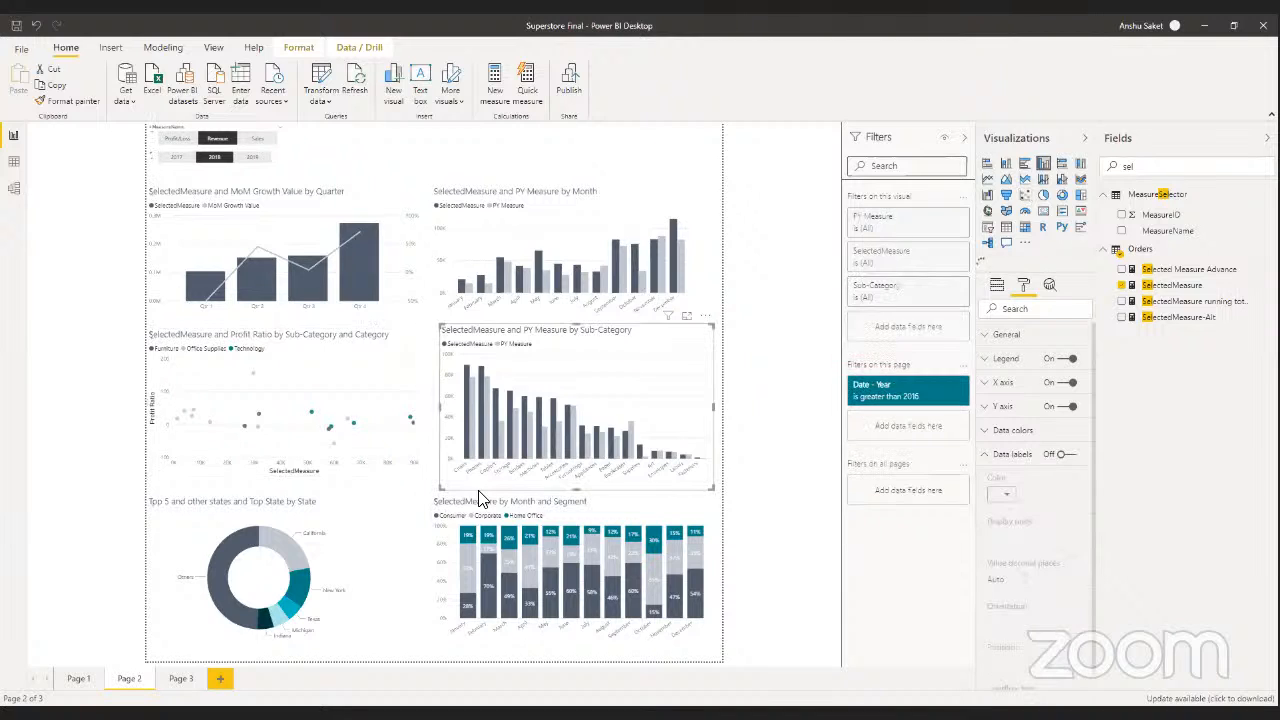
pyautogui.moveTo(576, 487); pyautogui.dragTo(576, 466)
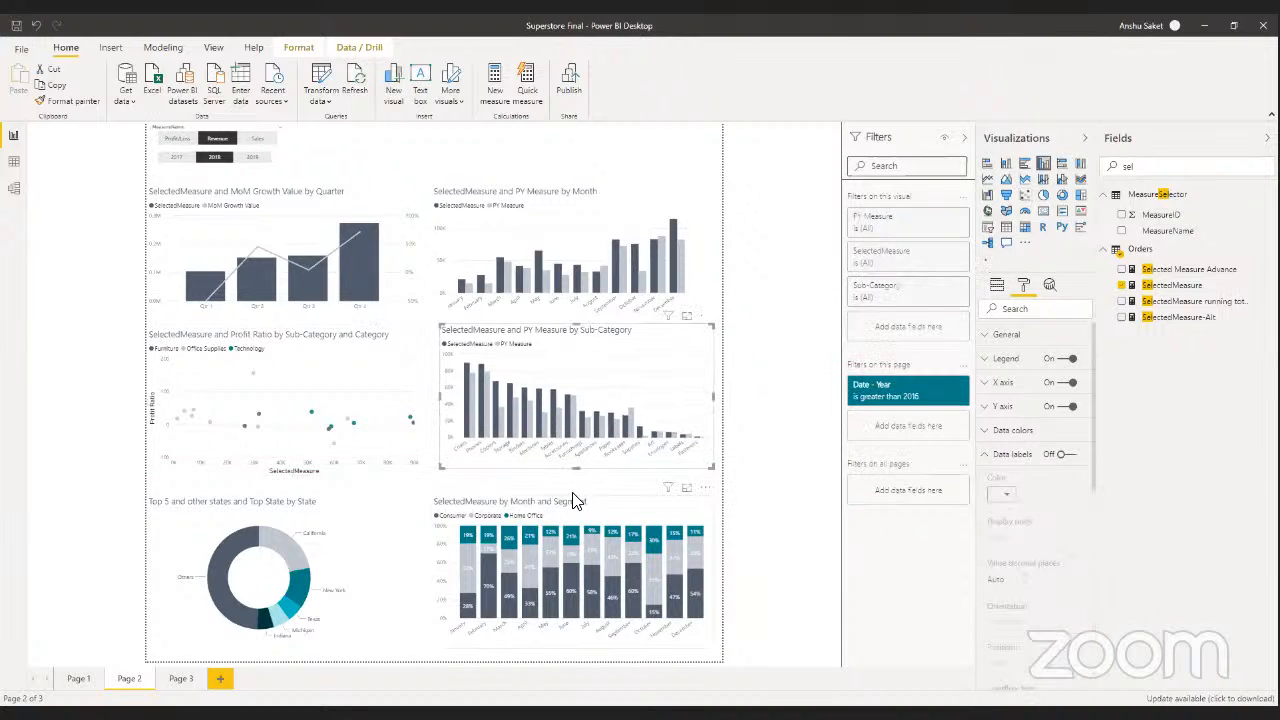
# - Extend the Month and Segment chart and the donut chart upward into the freed space, and widen the donut chart
pyautogui.click(575, 500)
pyautogui.moveTo(572, 496); pyautogui.dragTo(576, 474)
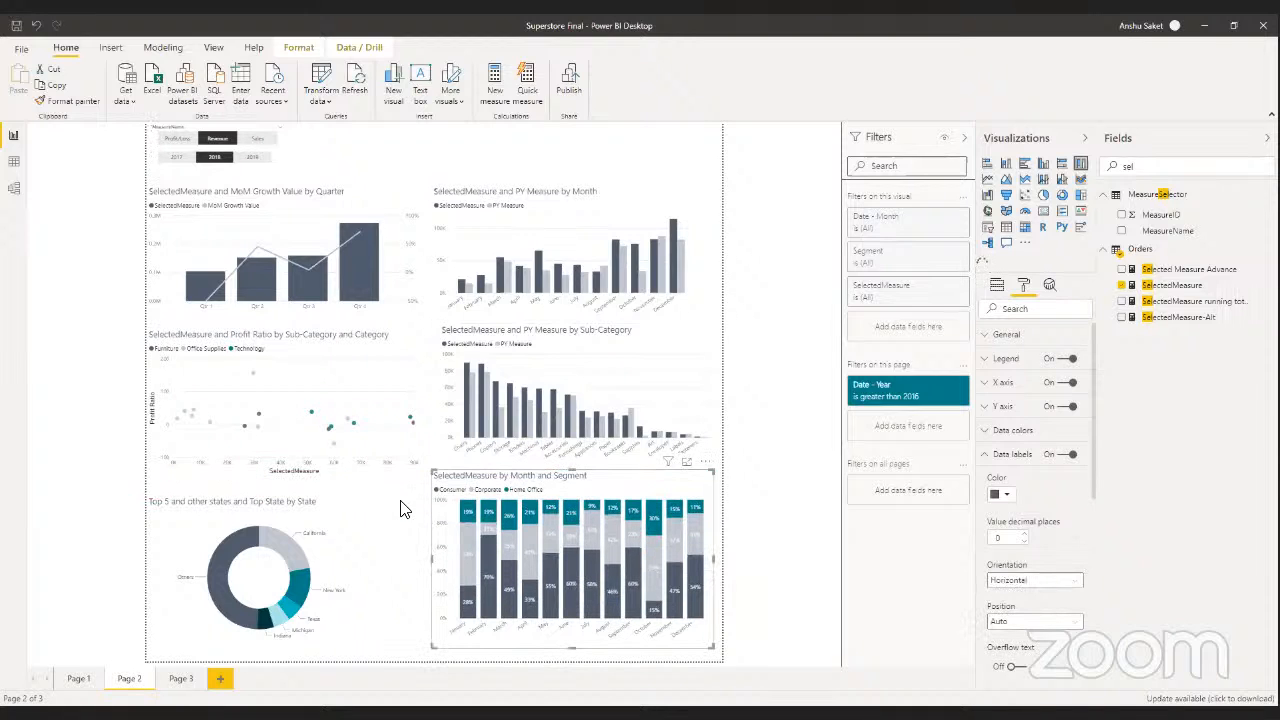
pyautogui.click(260, 503)
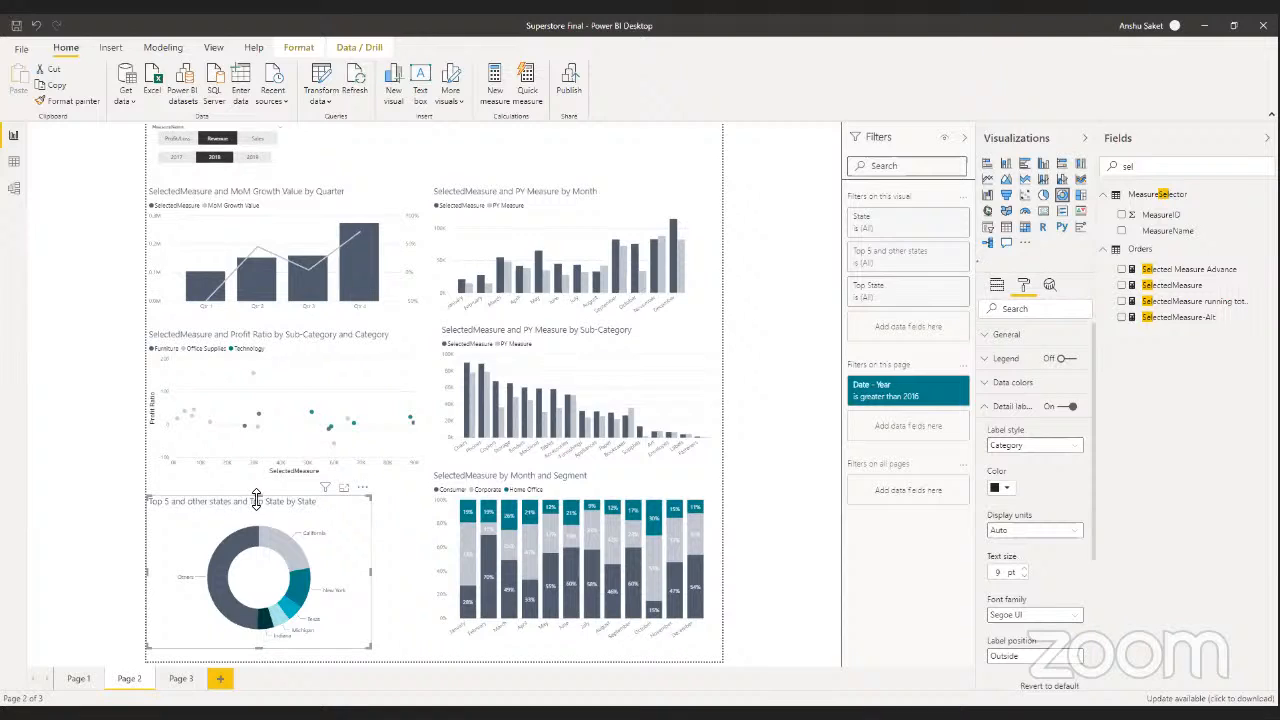
pyautogui.moveTo(258, 497); pyautogui.dragTo(266, 484)
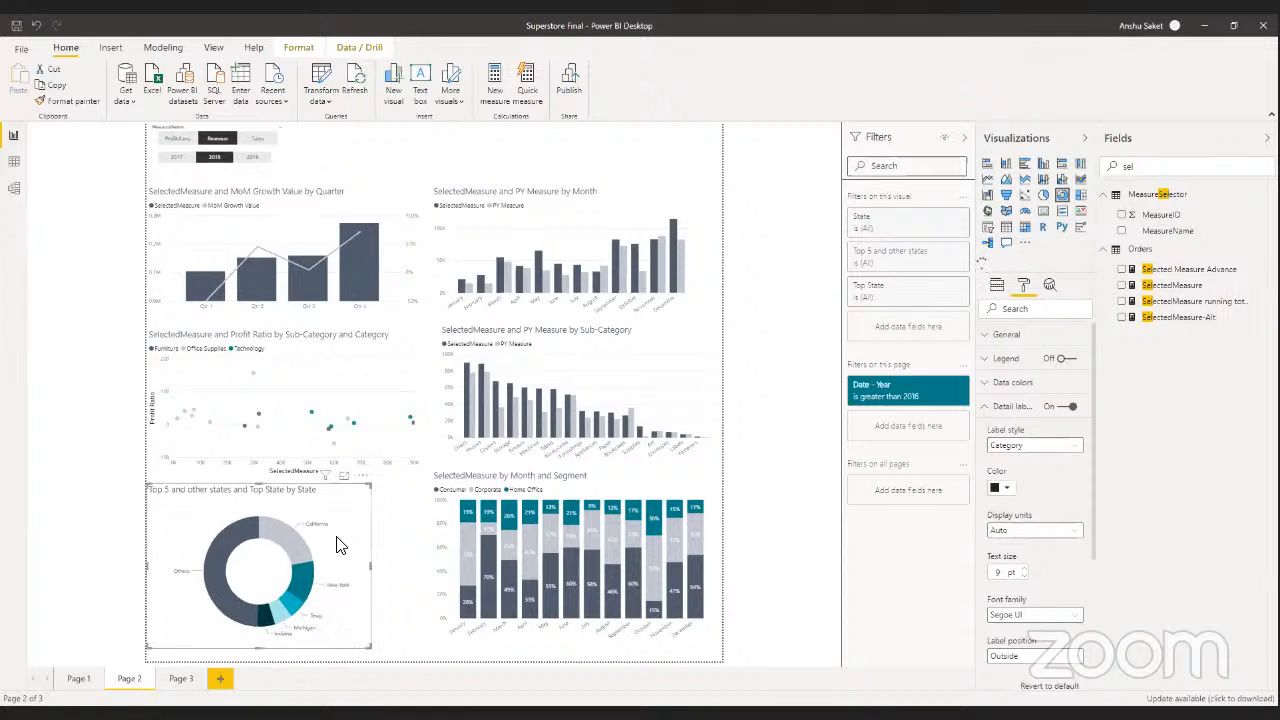
pyautogui.moveTo(372, 566); pyautogui.dragTo(407, 568)
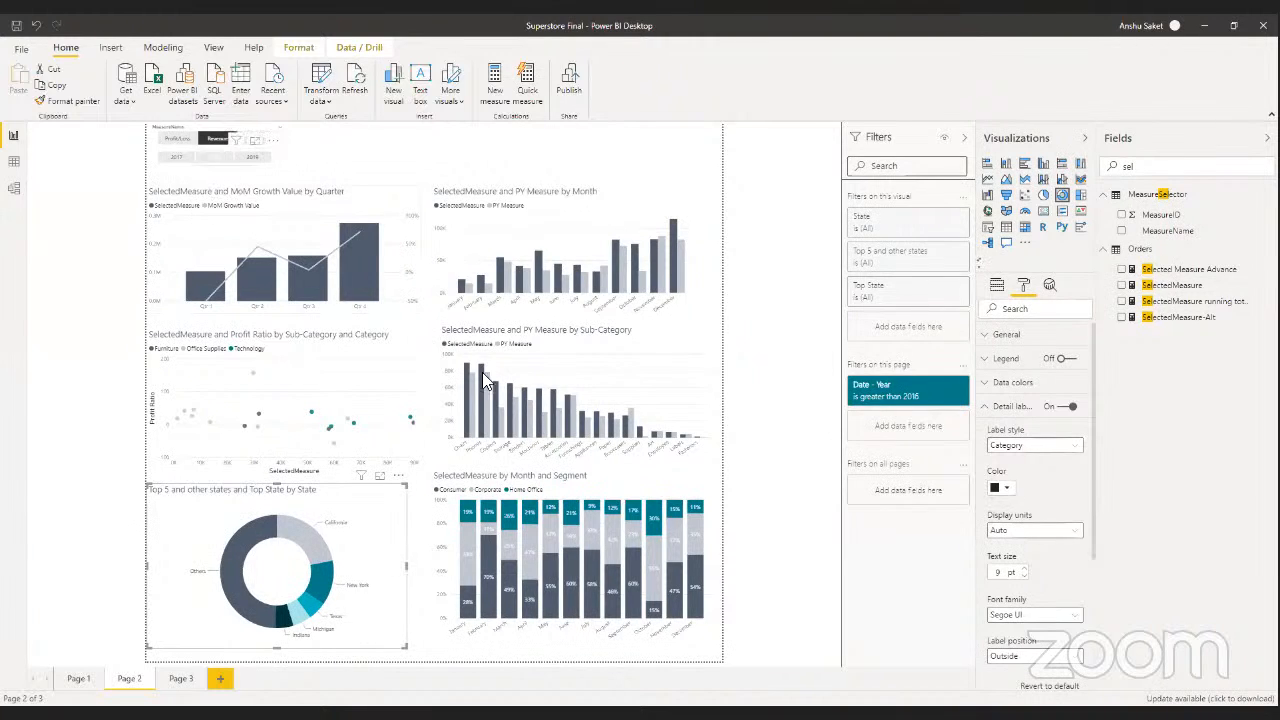
# - Check the charts with the MeasureName slicer on Profit/Loss, and switch it back to Revenue
pyautogui.click(172, 140)
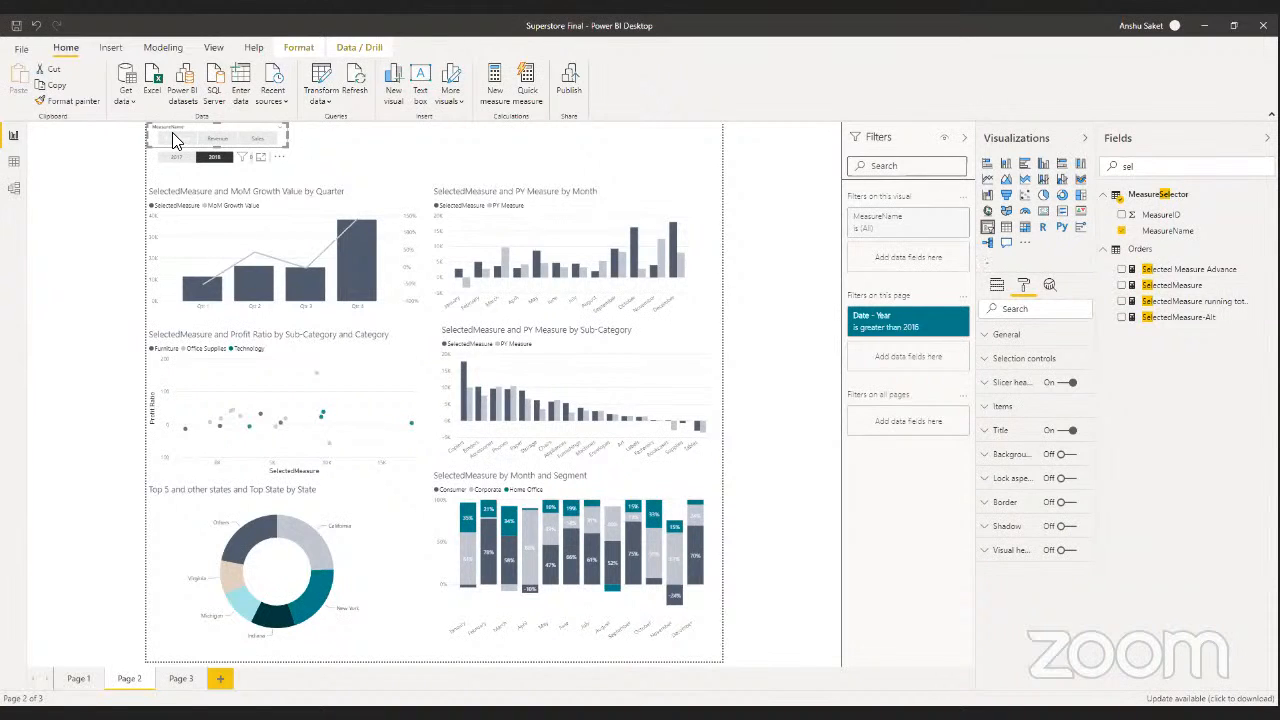
pyautogui.click(216, 138)
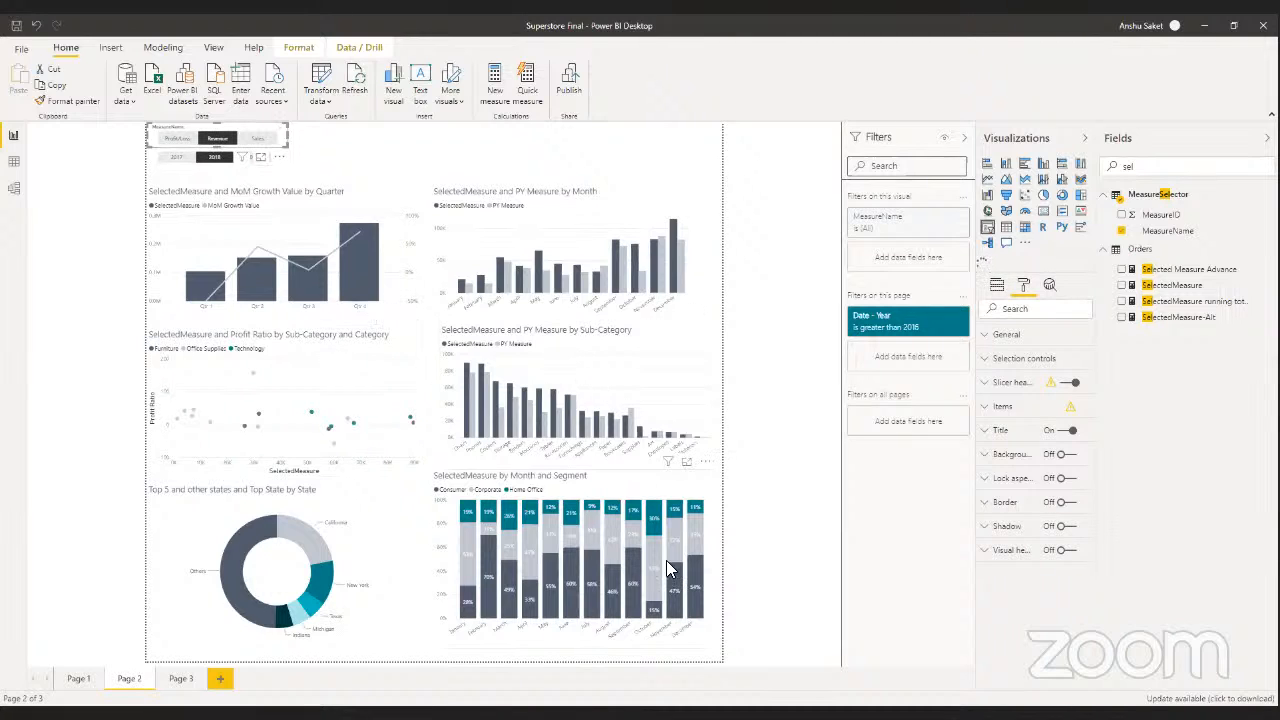
pyautogui.click(777, 399)
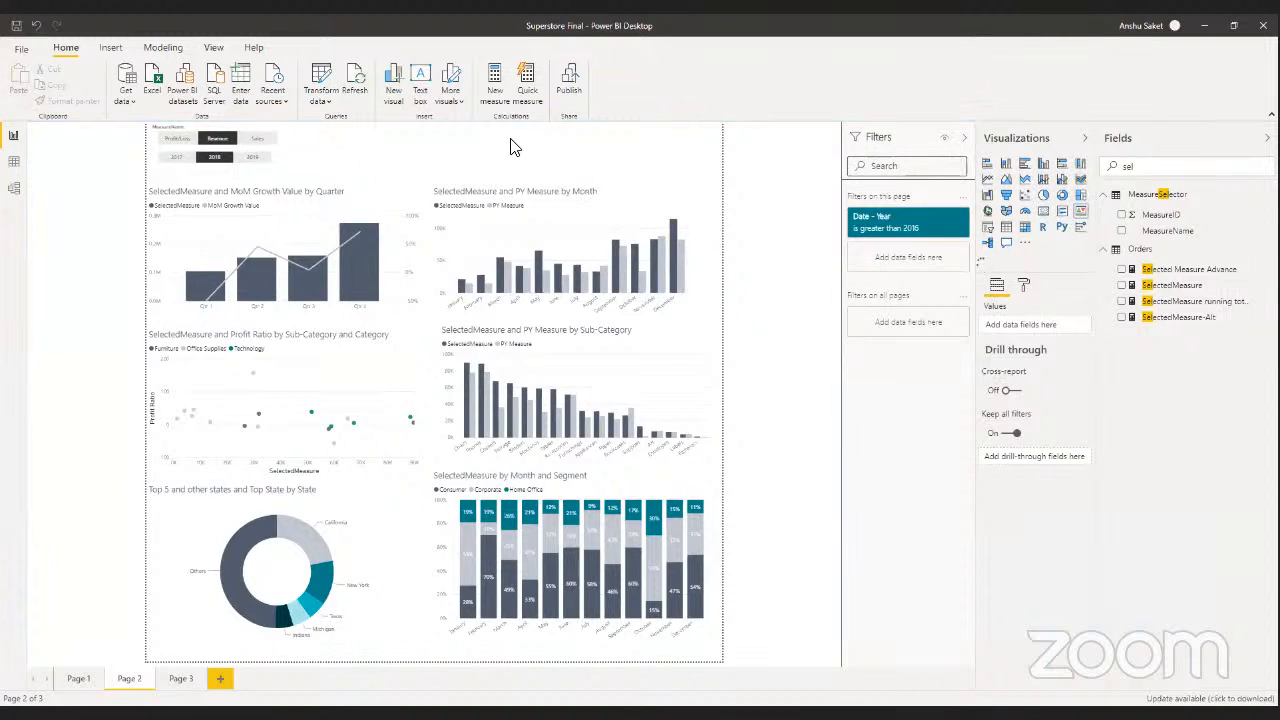
# - Insert two KPI visuals on Page 2, moving the second above the monthly column chart and reducing its height
pyautogui.click(1082, 213)
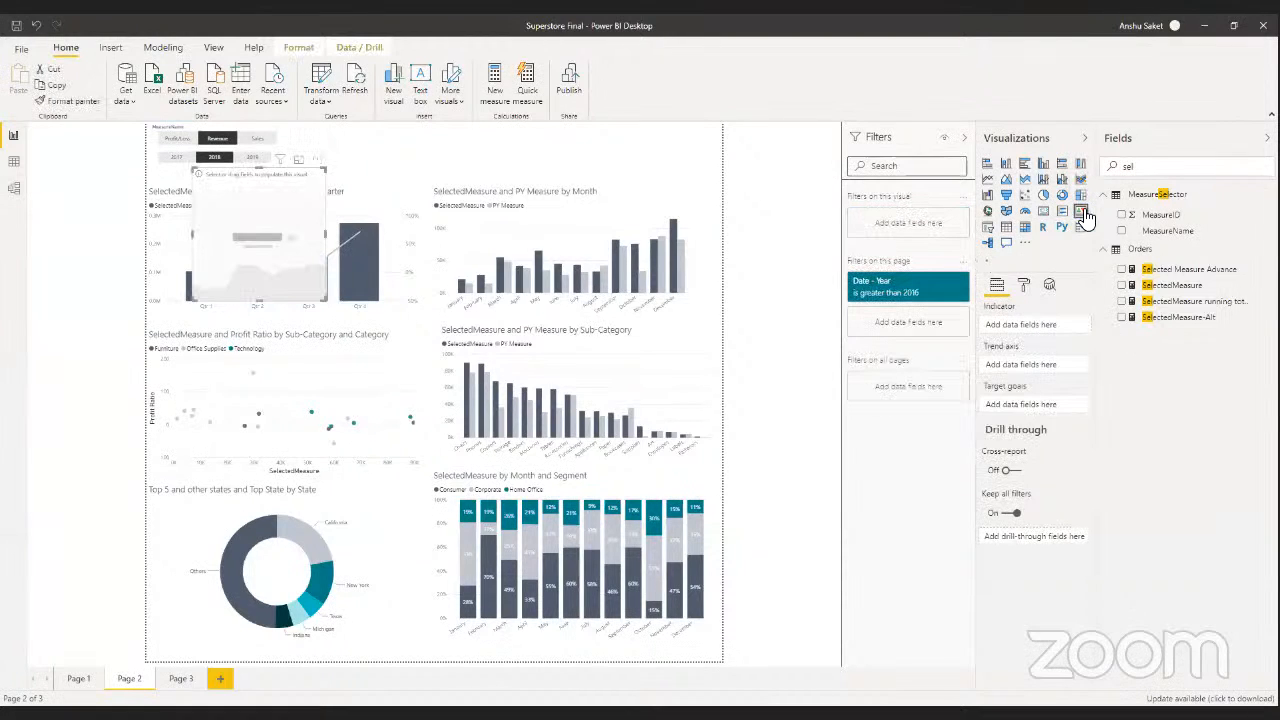
pyautogui.click(779, 316)
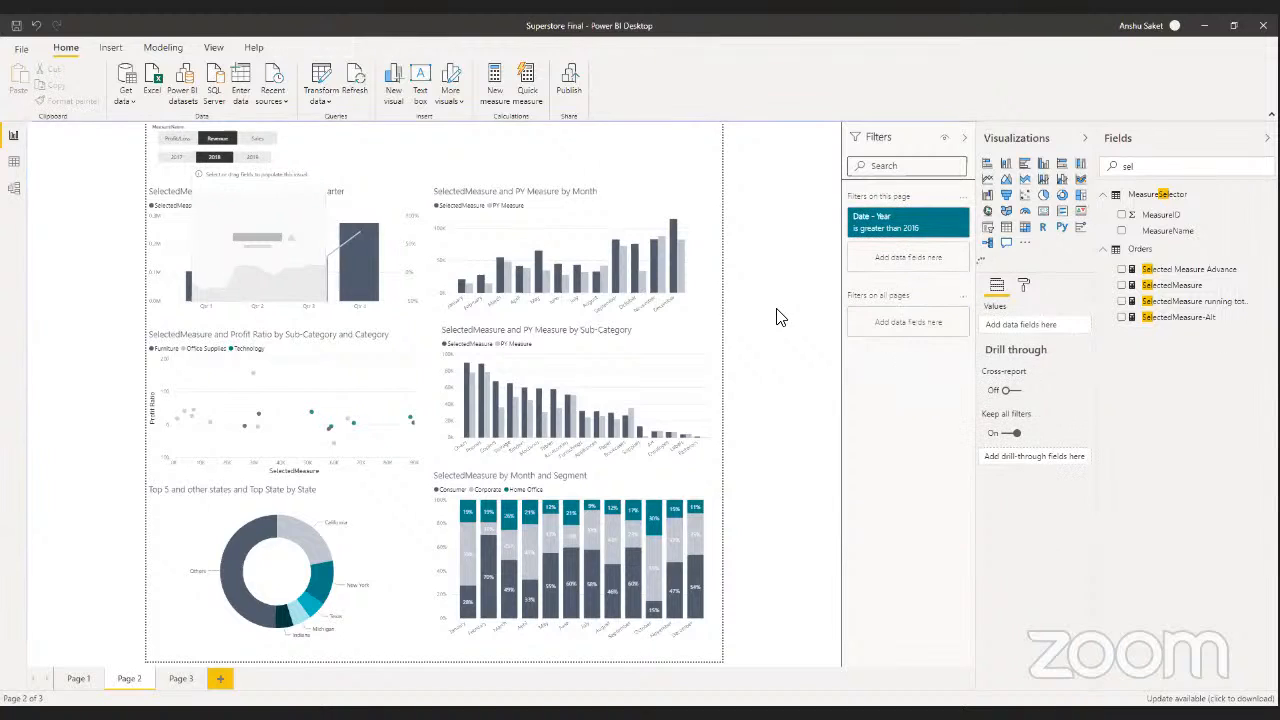
pyautogui.click(1079, 214)
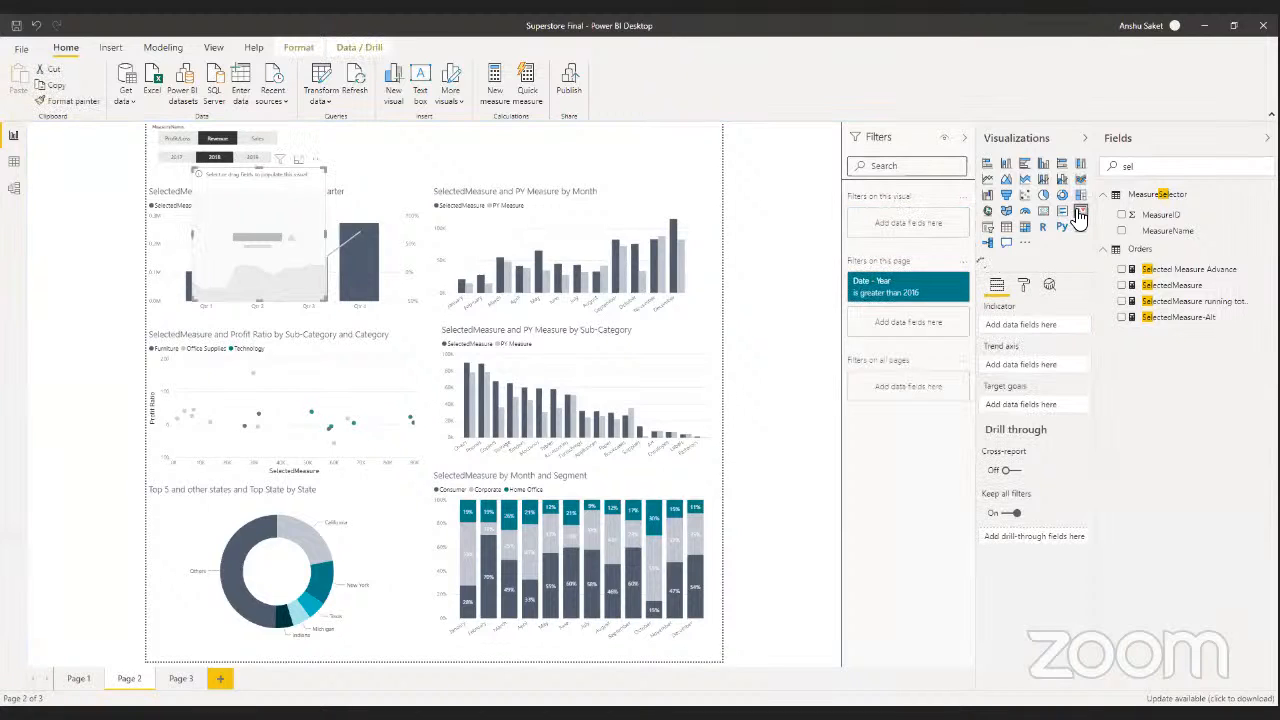
pyautogui.moveTo(225, 200); pyautogui.dragTo(449, 165)
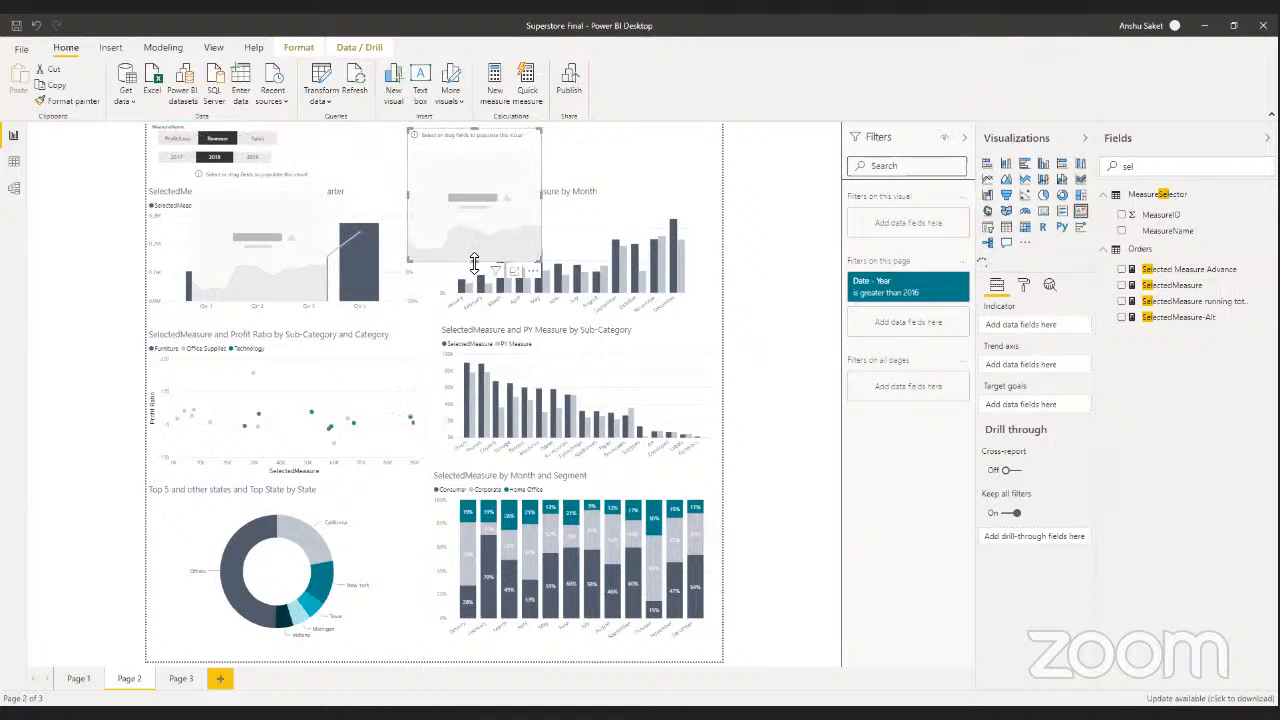
pyautogui.moveTo(503, 167); pyautogui.dragTo(503, 171)
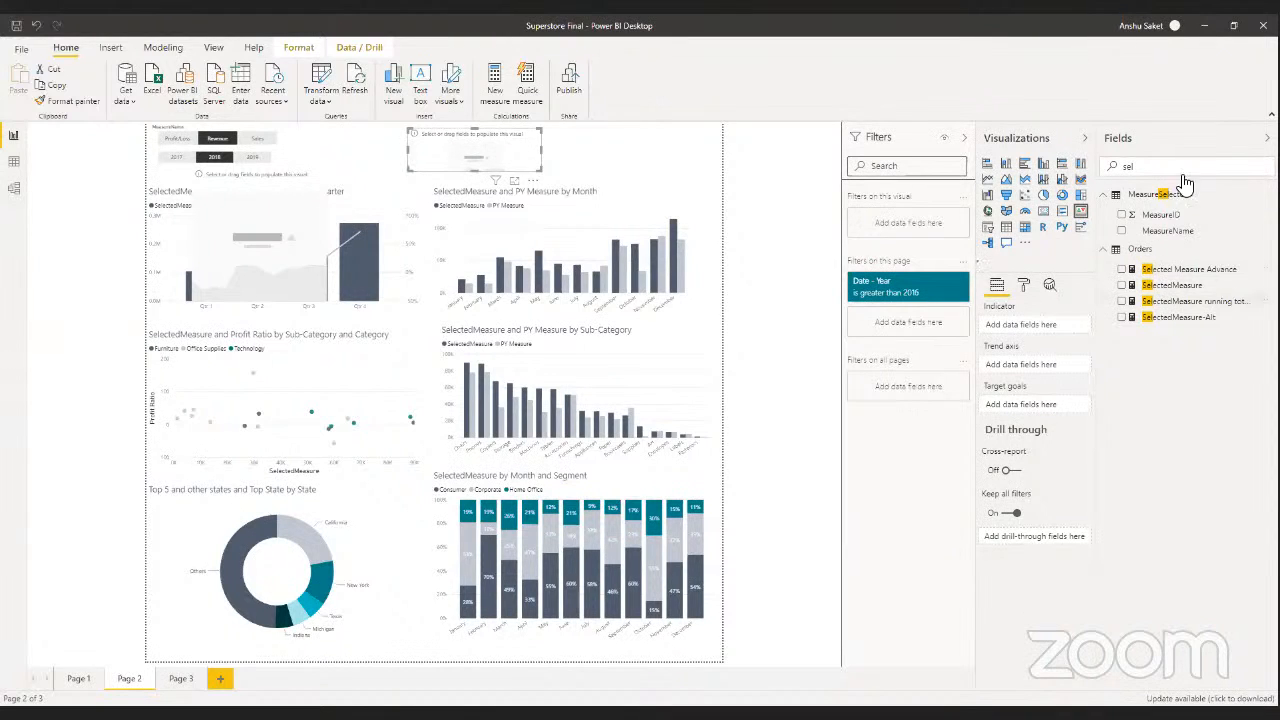
# - Review the Sales CY and Sales PY measures in the Orders table and use them as the shortened KPI's indicator and target goal
pyautogui.moveTo(1137, 169); pyautogui.dragTo(1108, 170)
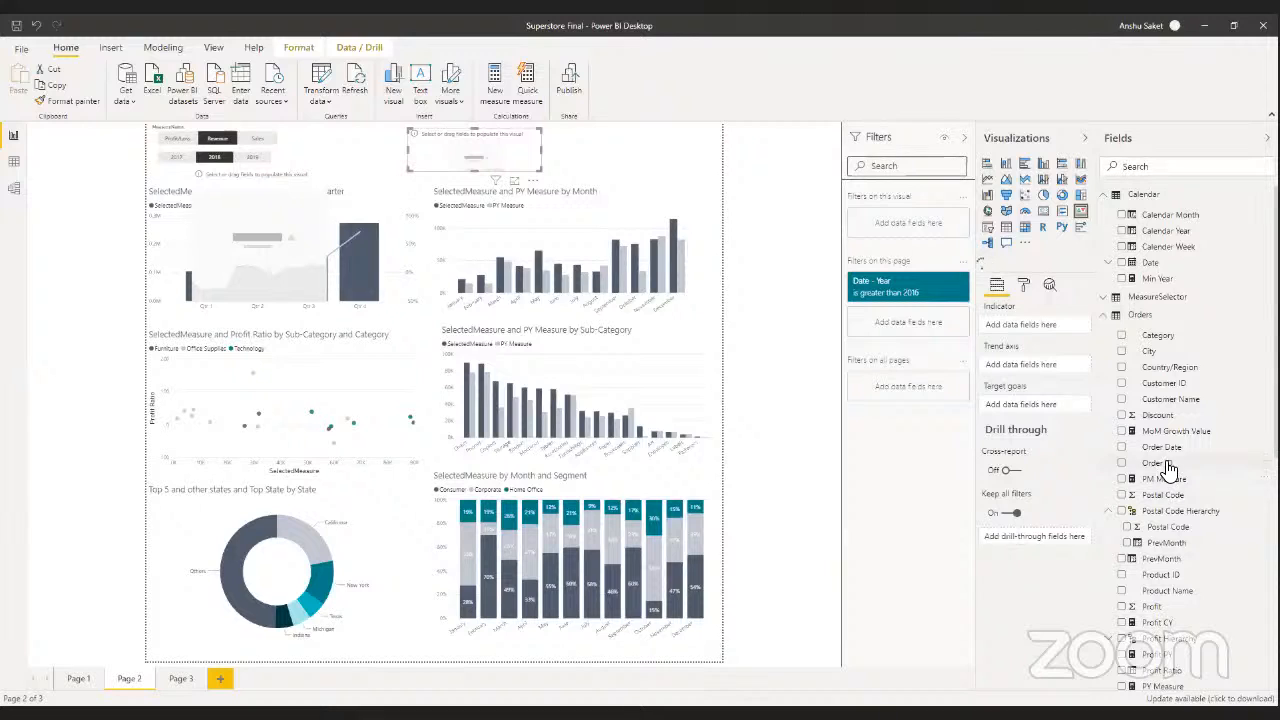
pyautogui.scroll(-1, 1163, 570)
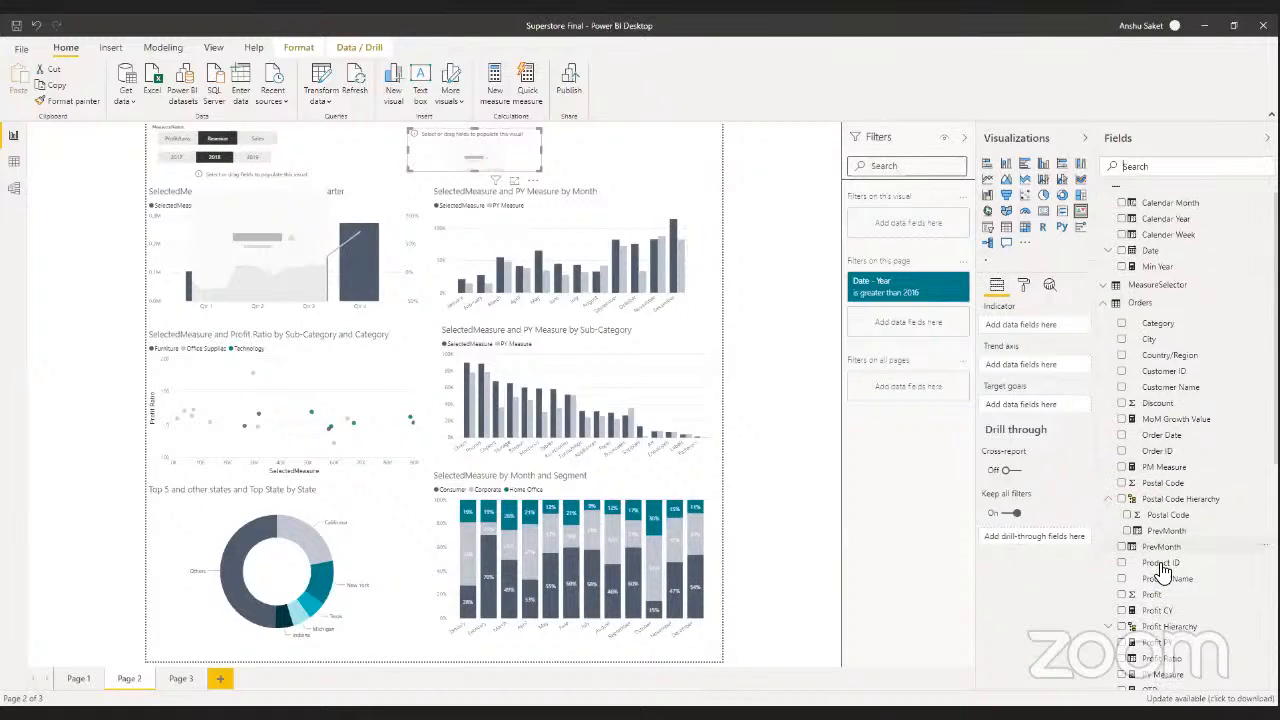
pyautogui.scroll(-3, 1163, 570)
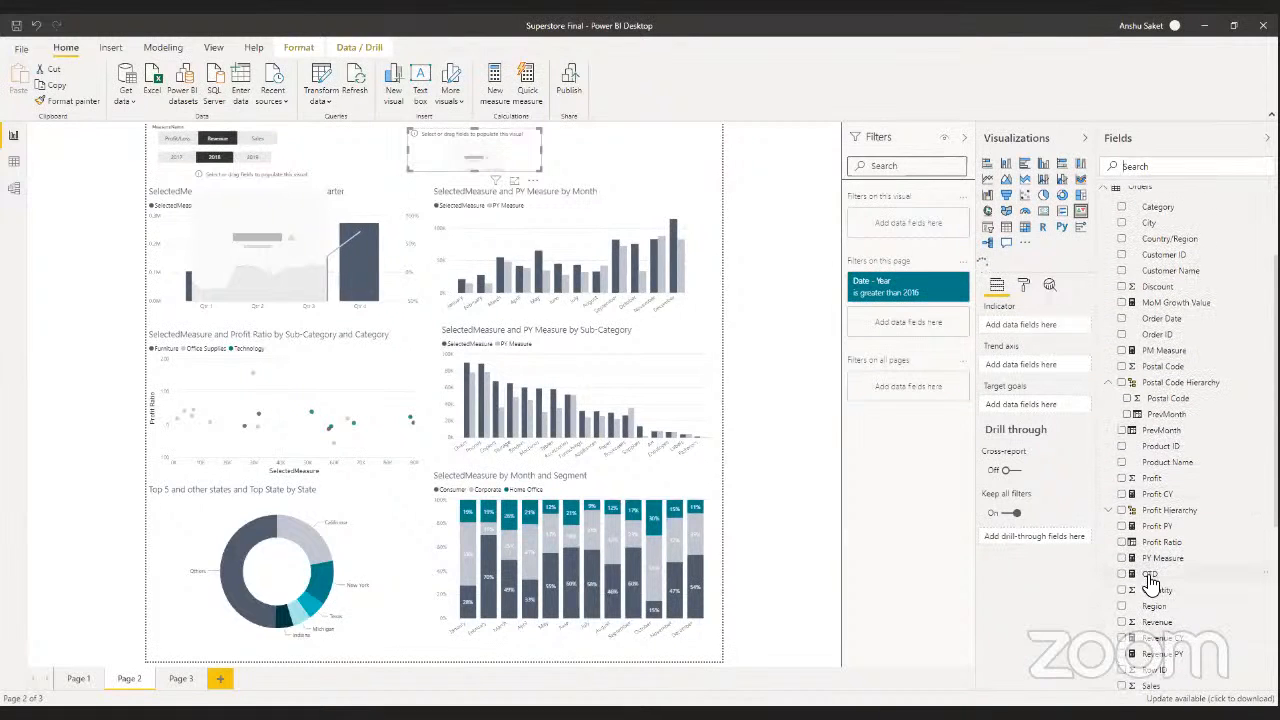
pyautogui.scroll(-8, 1155, 605)
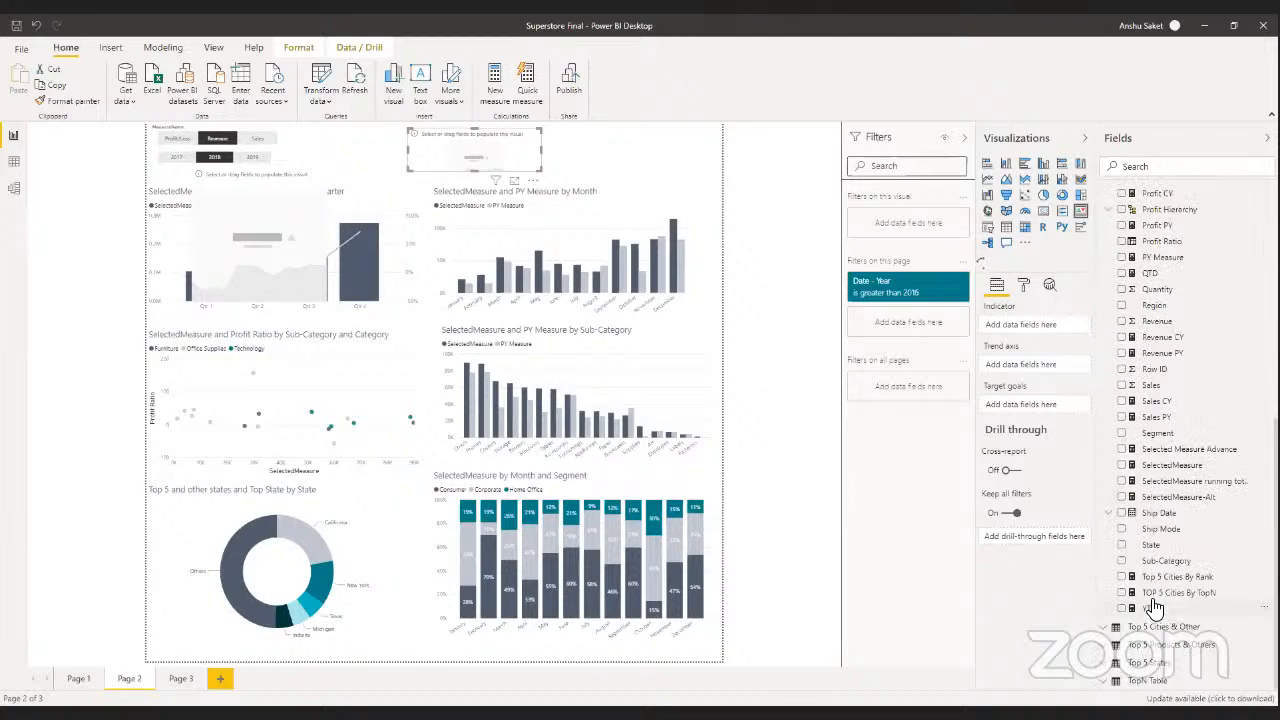
pyautogui.click(1155, 401)
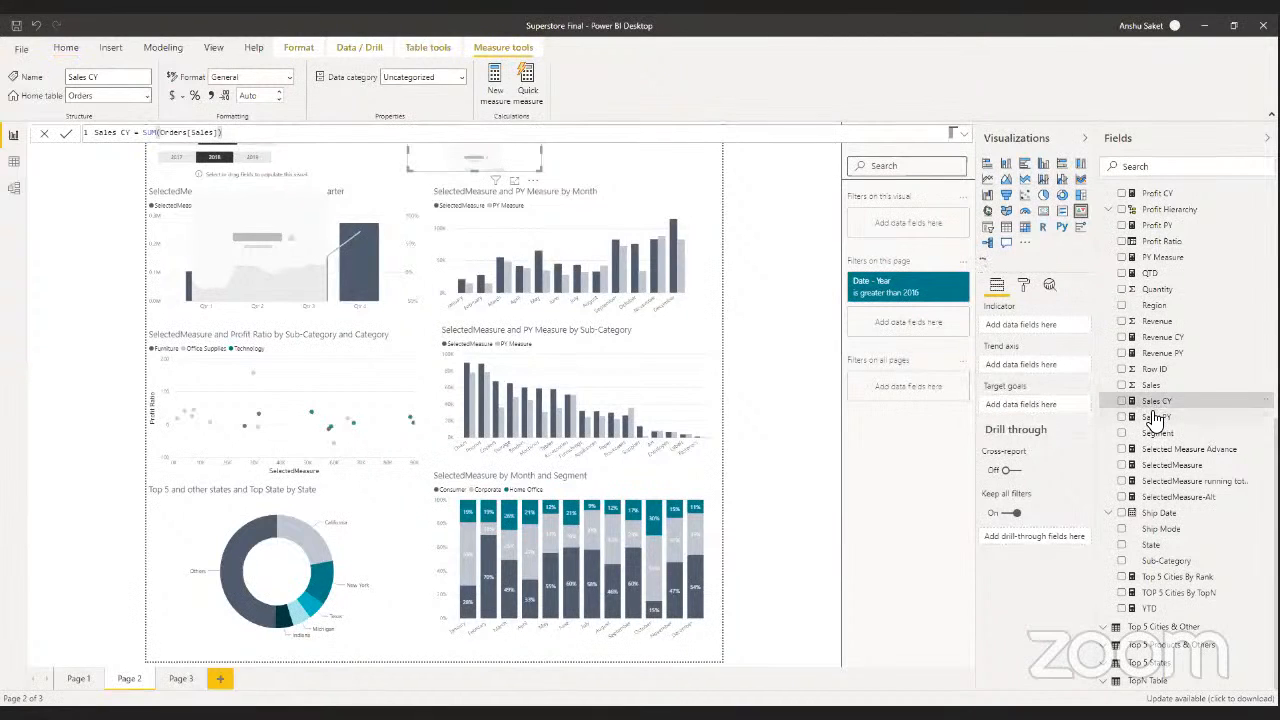
pyautogui.click(1155, 417)
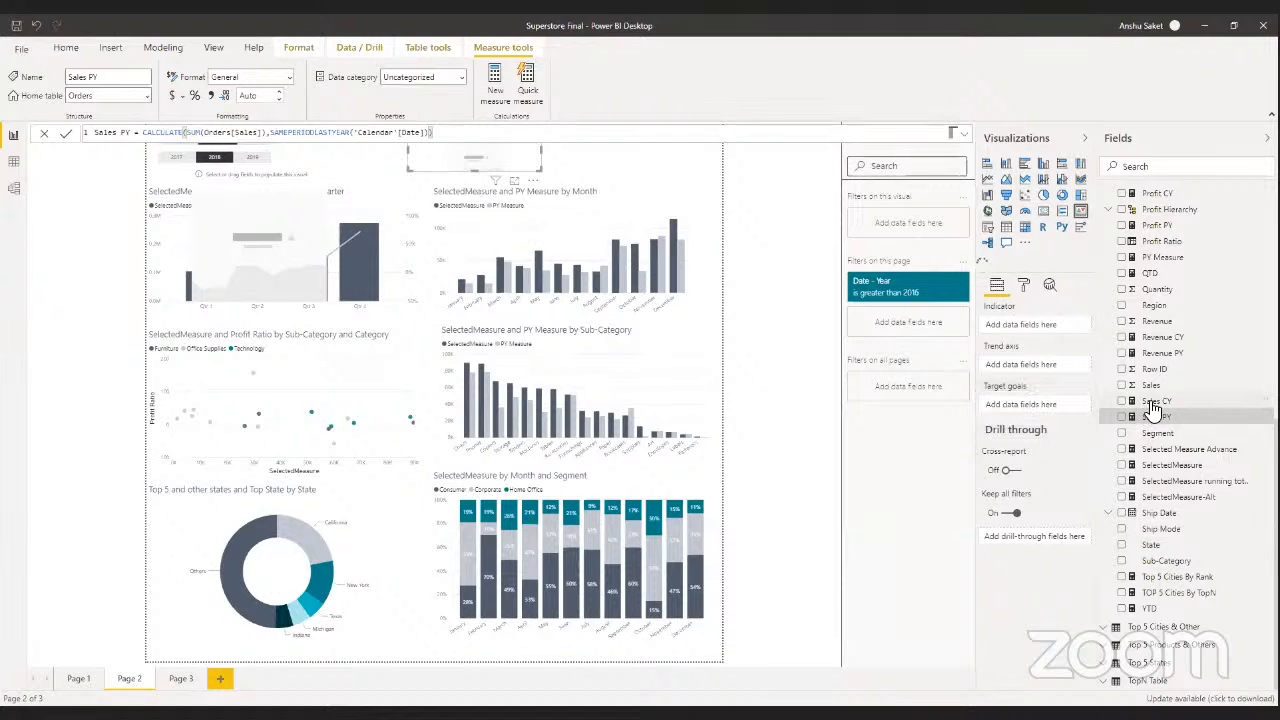
pyautogui.moveTo(1152, 405); pyautogui.dragTo(1009, 330)
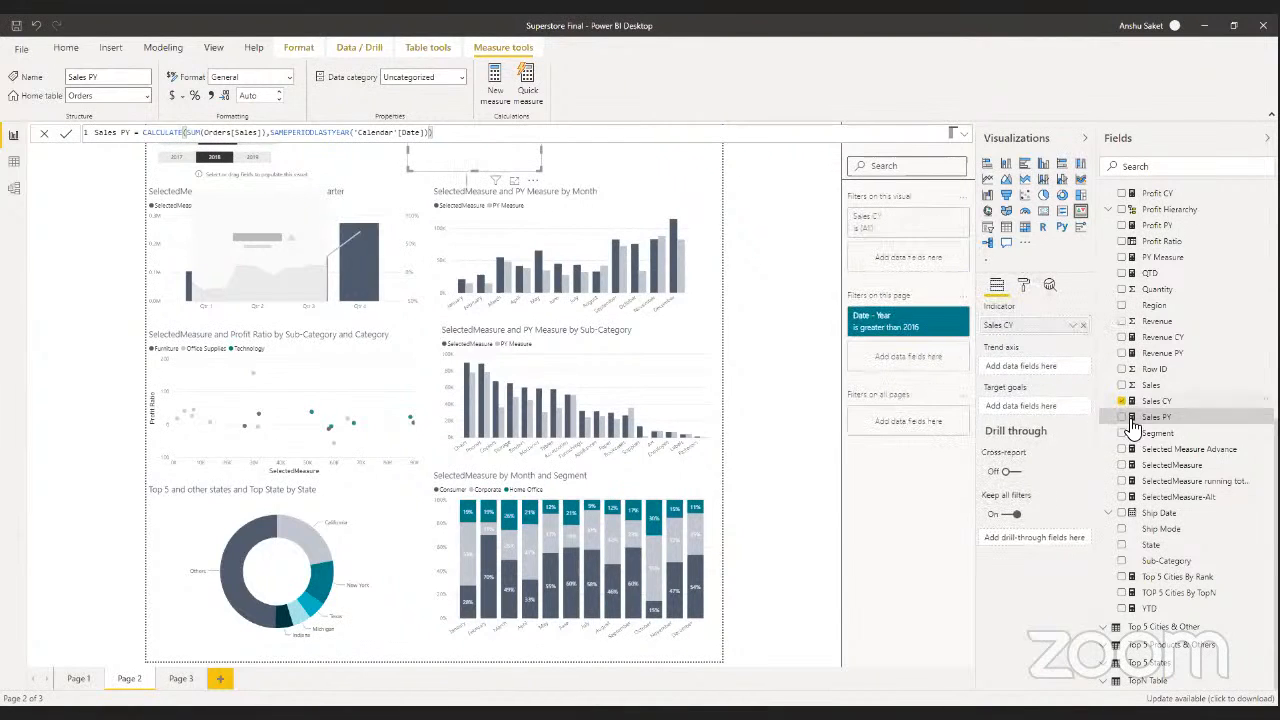
pyautogui.moveTo(1146, 420); pyautogui.dragTo(1011, 408)
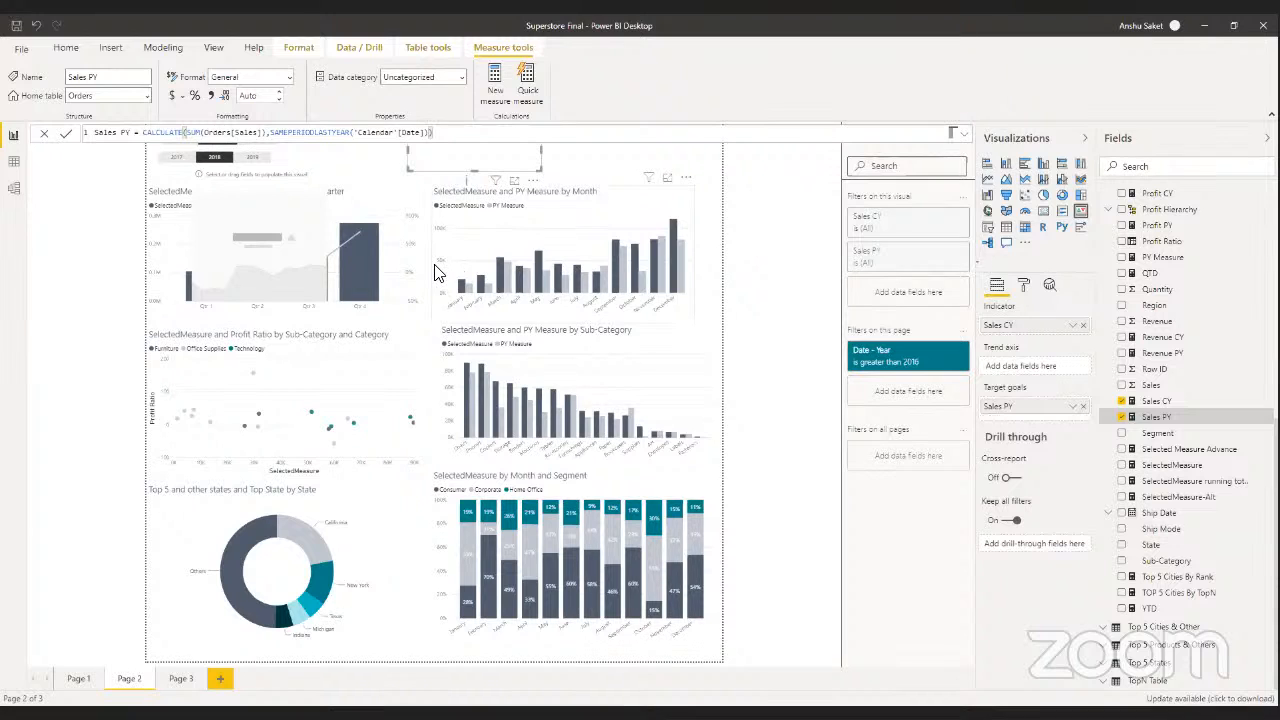
pyautogui.click(373, 196)
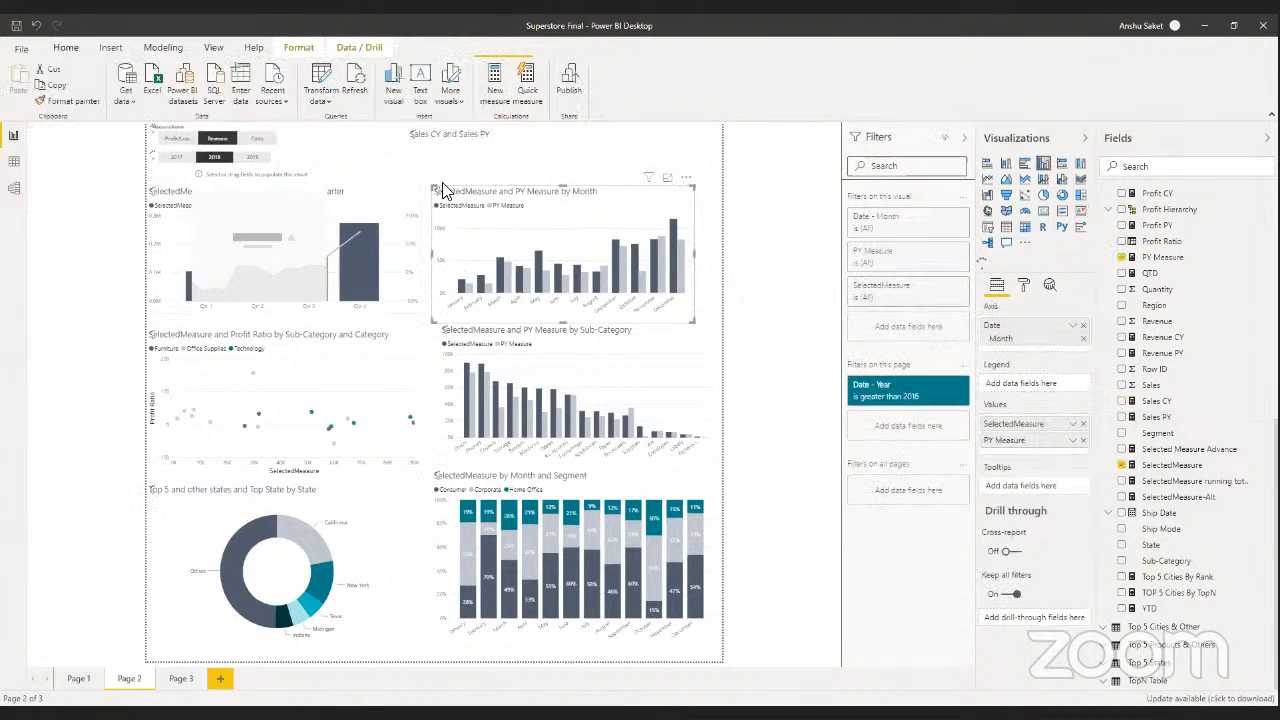
pyautogui.click(486, 157)
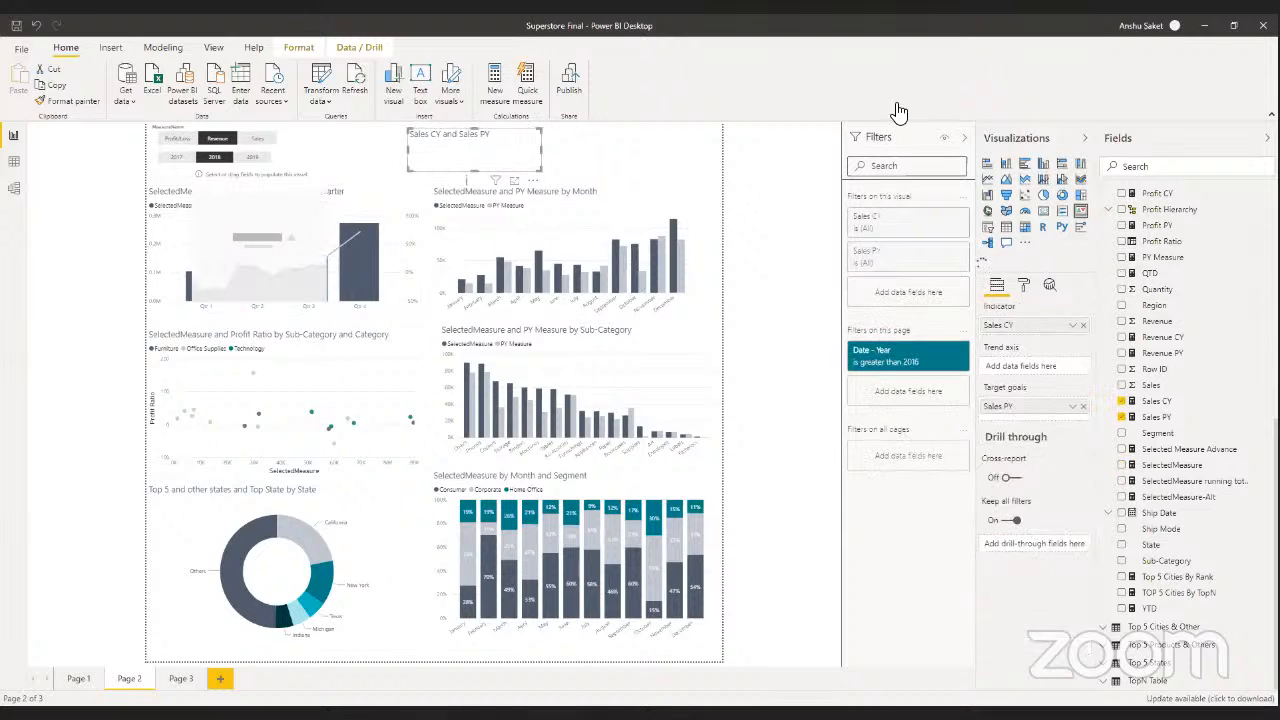
# - Add Month from the Calendar table's Date Hierarchy as the trend axis of the Sales CY and Sales PY KPI
pyautogui.scroll(8, 1117, 275)
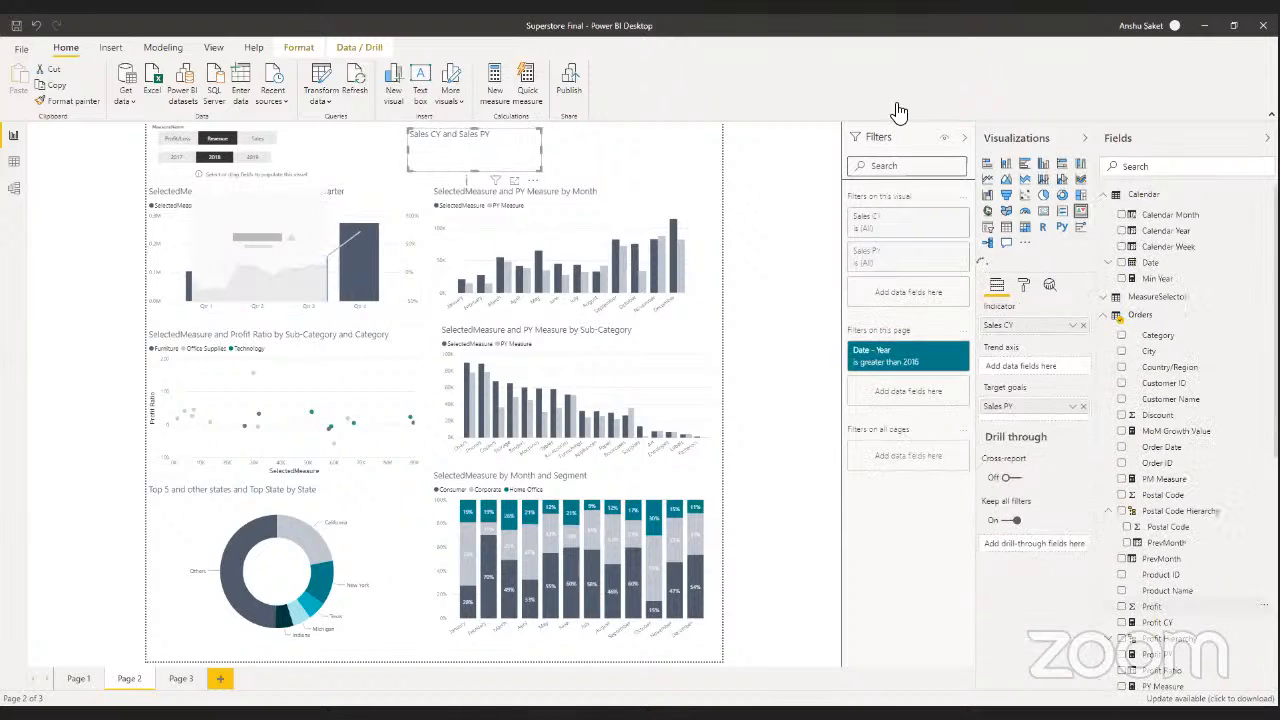
pyautogui.click(1110, 263)
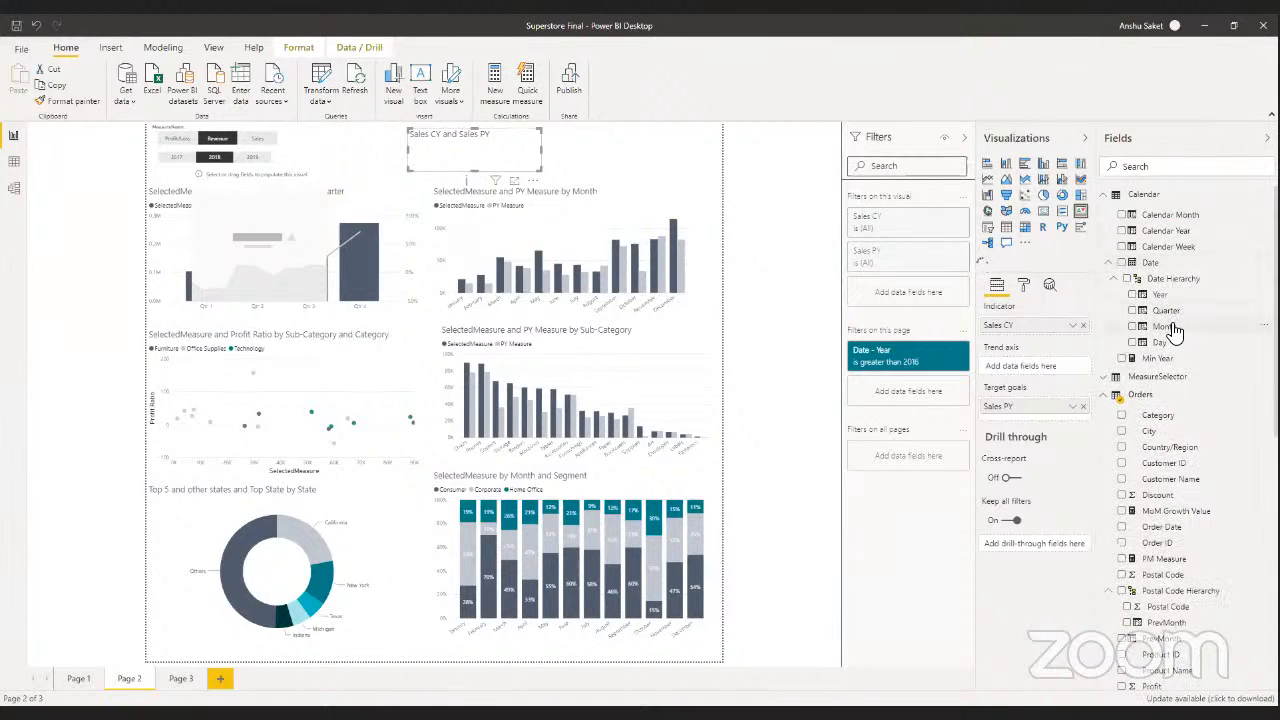
pyautogui.moveTo(1117, 333); pyautogui.dragTo(1027, 369)
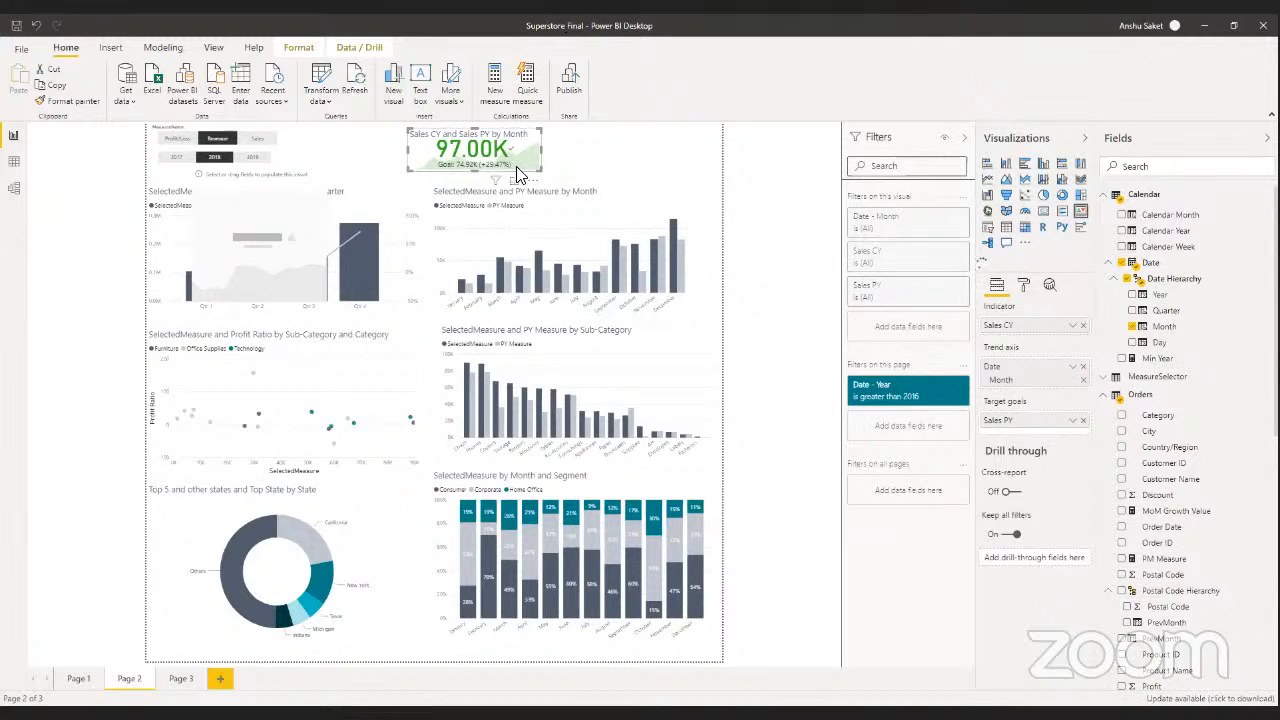
pyautogui.click(576, 175)
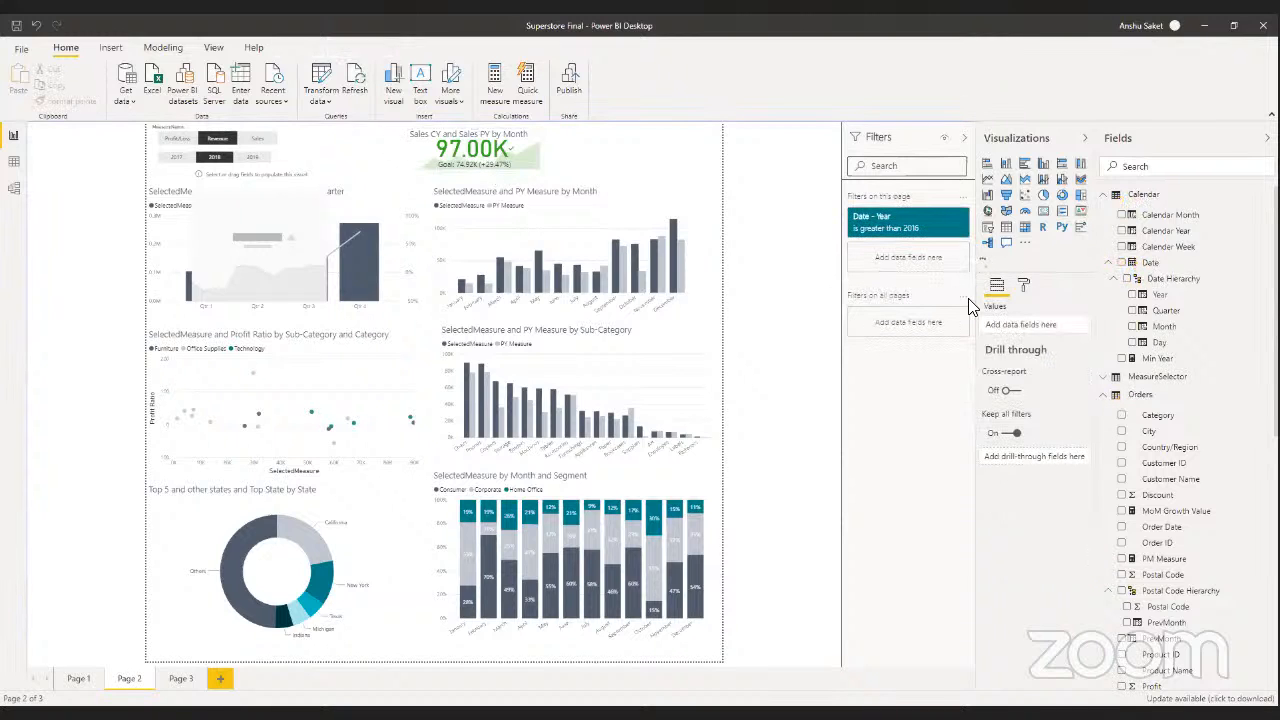
# - Turn off the title of the Sales CY and Sales PY KPI, and make the visual narrower and slightly taller
pyautogui.click(1024, 285)
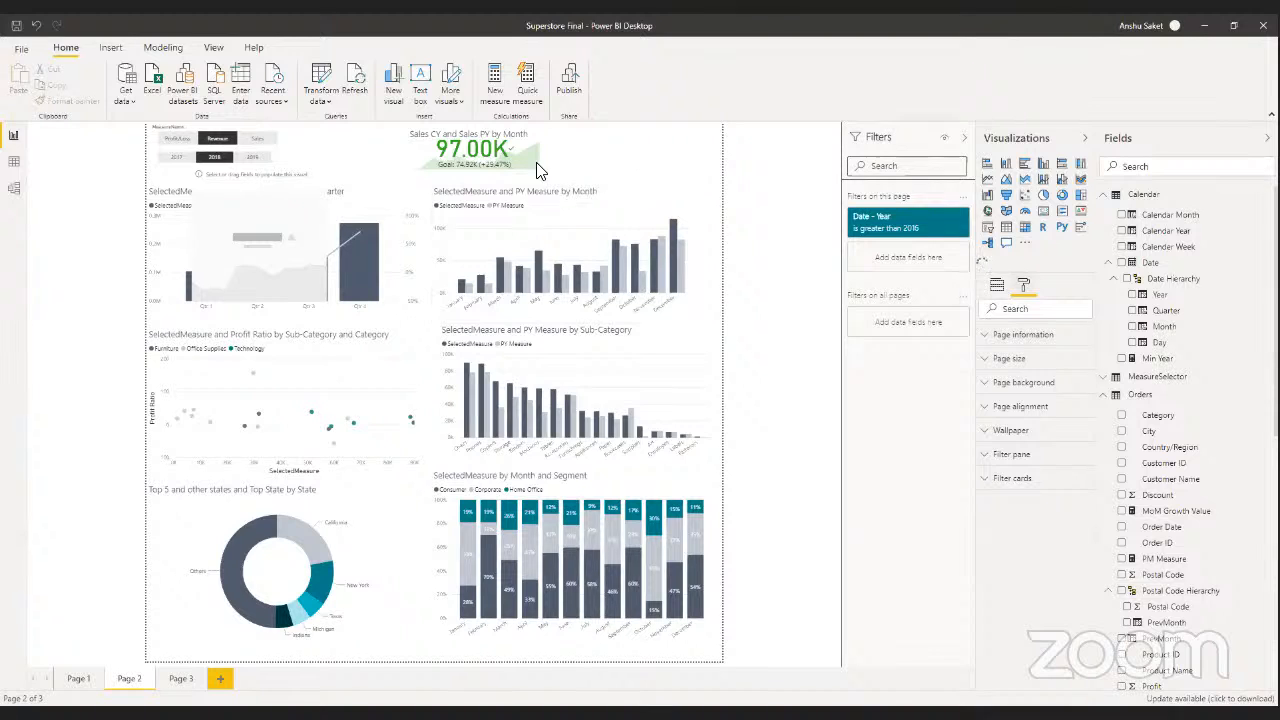
pyautogui.click(506, 136)
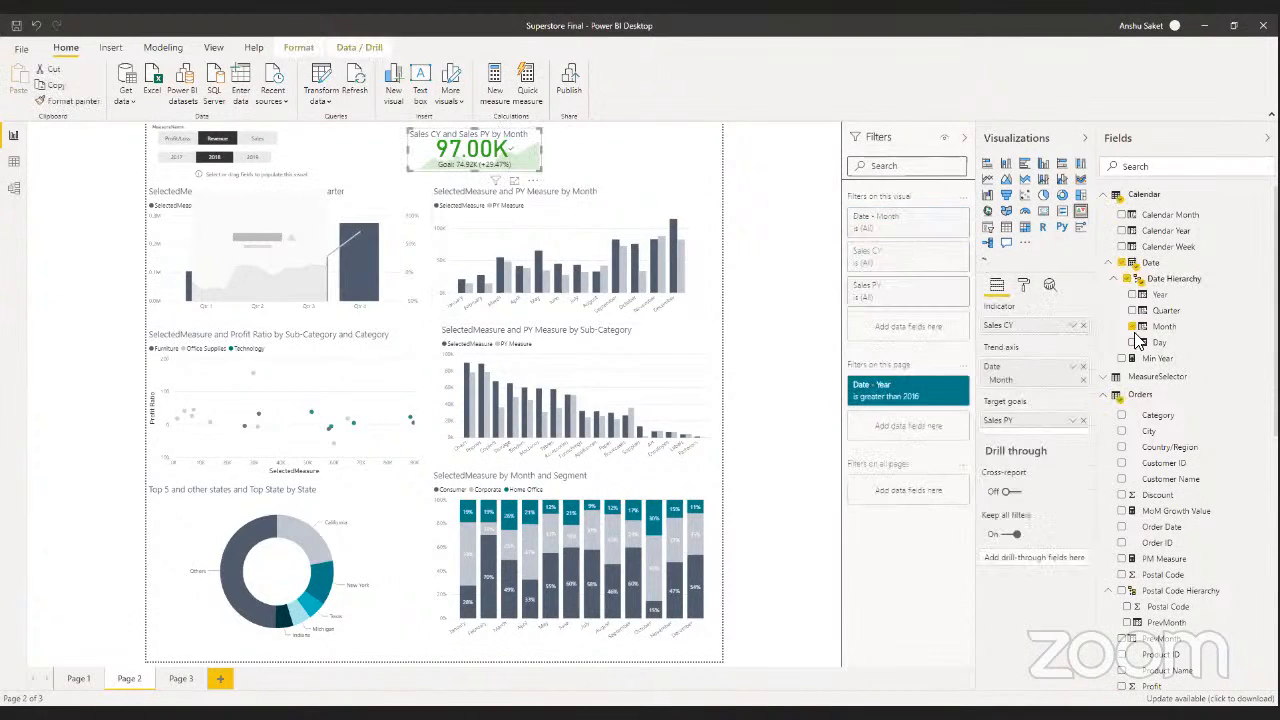
pyautogui.click(1022, 287)
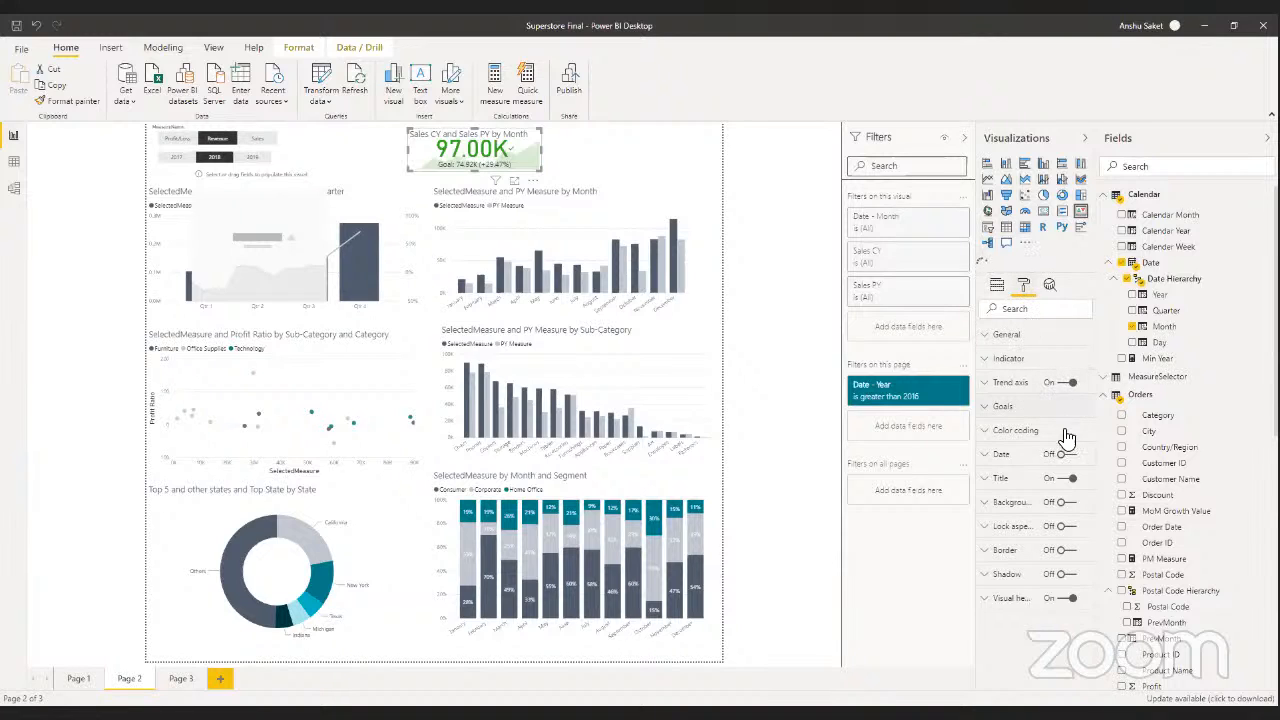
pyautogui.click(1066, 478)
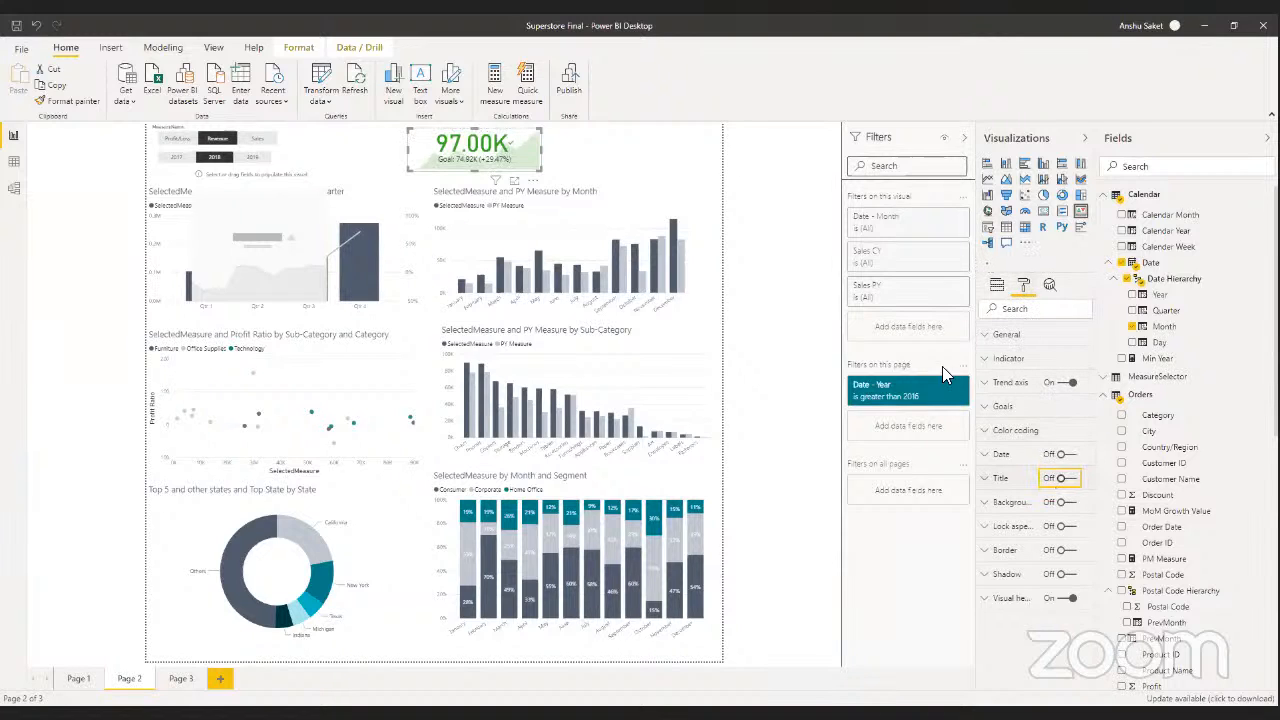
pyautogui.moveTo(543, 172); pyautogui.dragTo(506, 177)
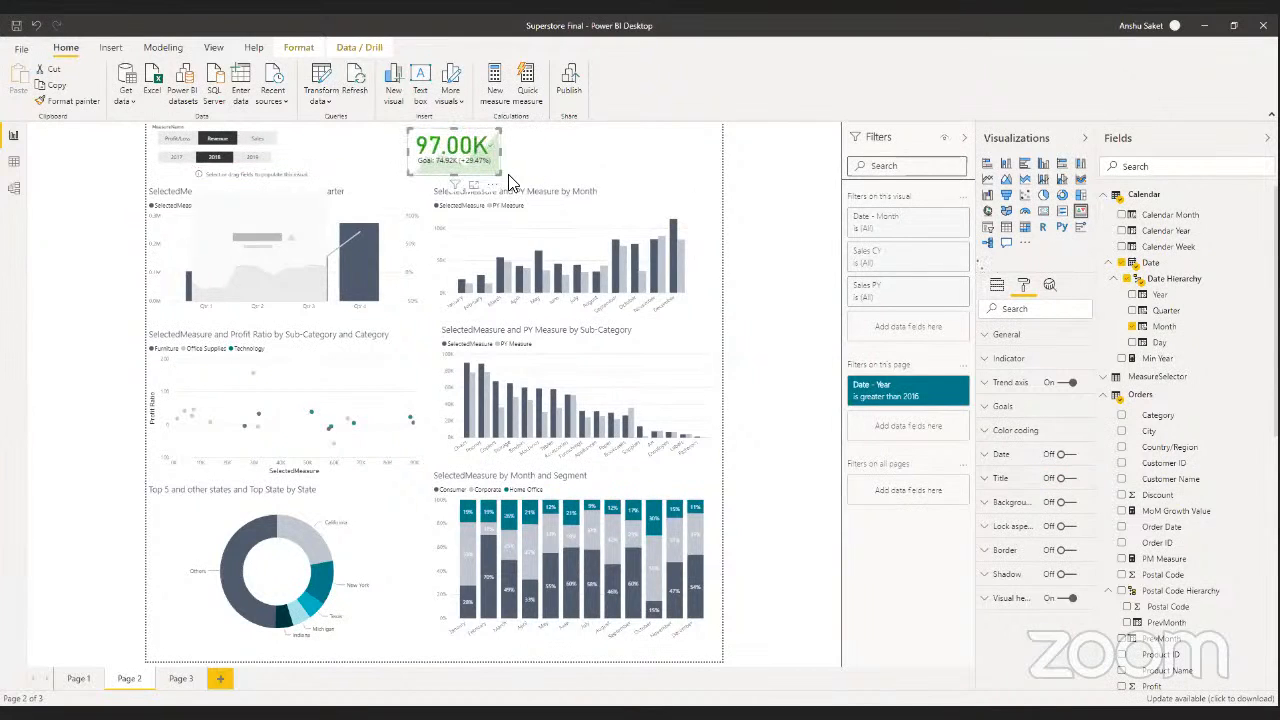
pyautogui.click(535, 165)
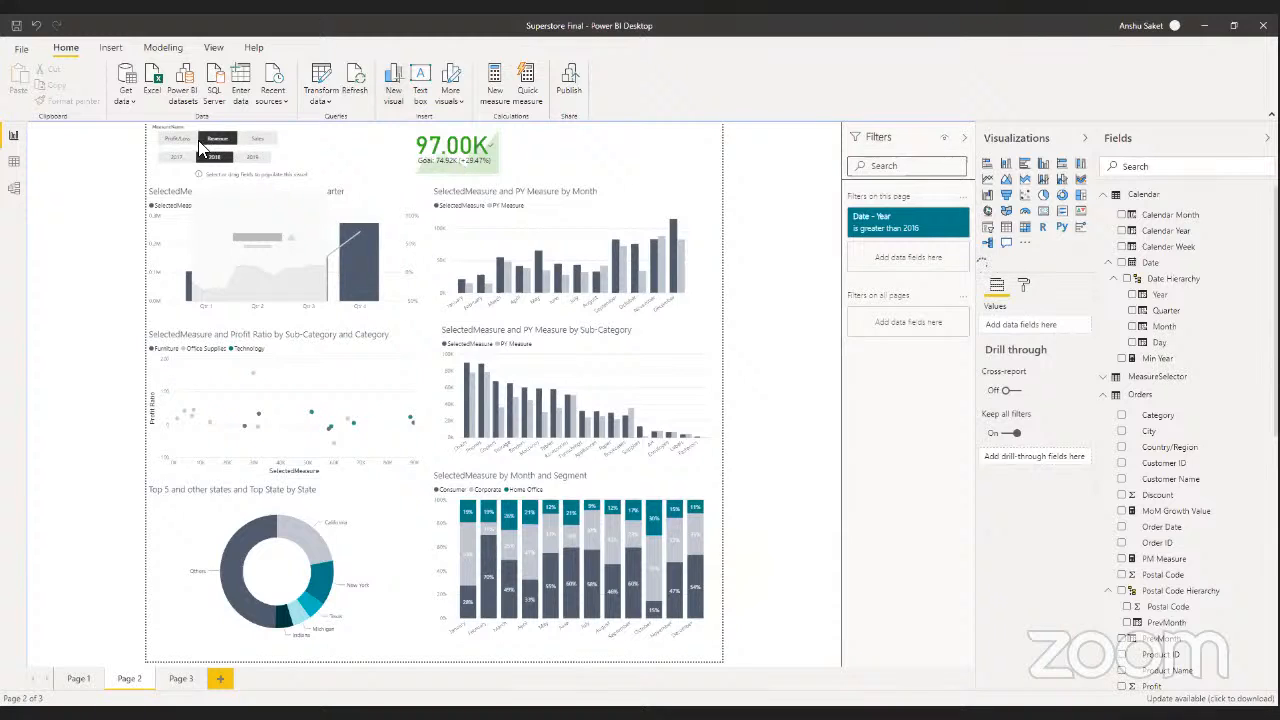
# - Enlarge and lower the empty KPI visual over the charts, and add Sales CY from the Orders table as its target goal
pyautogui.click(266, 203)
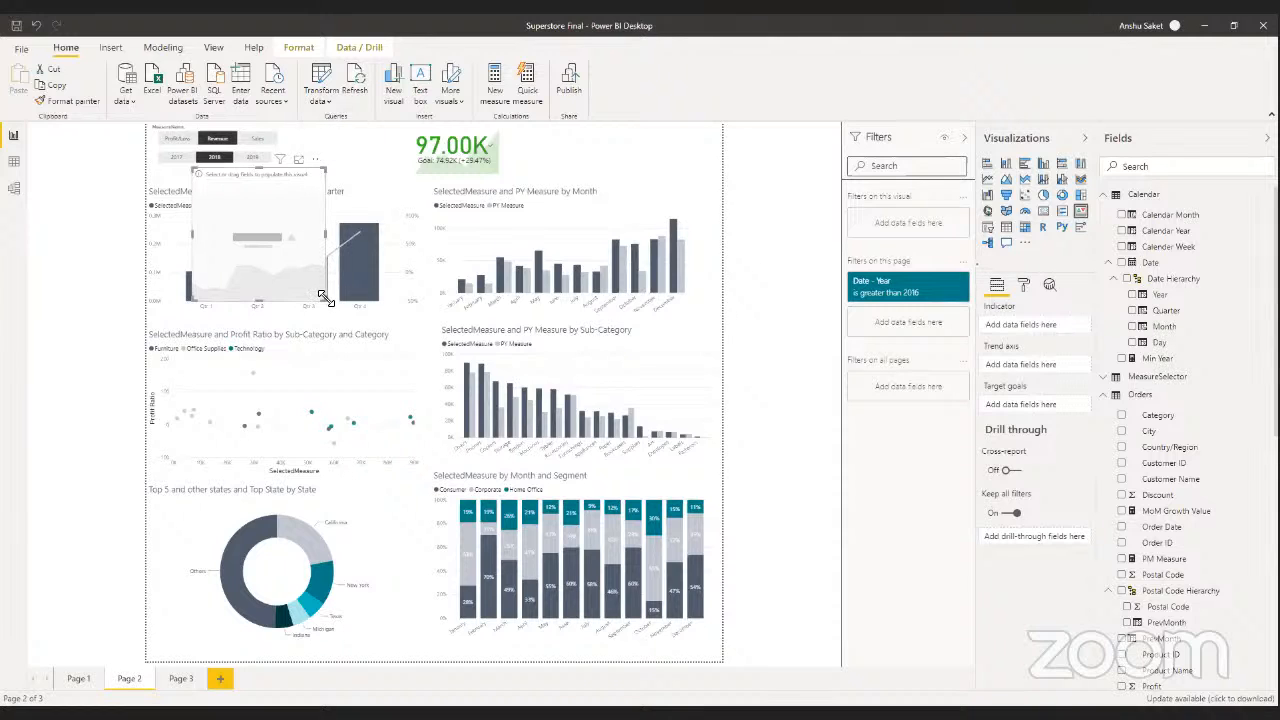
pyautogui.moveTo(325, 300); pyautogui.dragTo(564, 462)
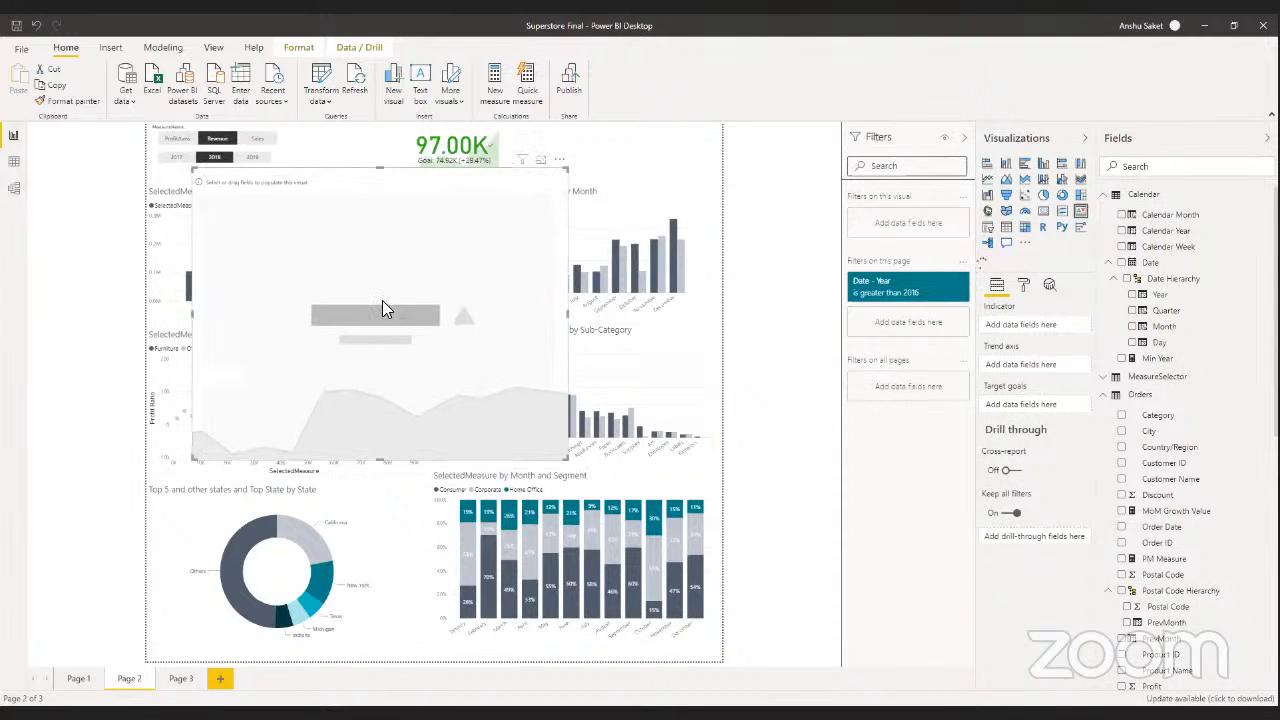
pyautogui.moveTo(330, 263); pyautogui.dragTo(341, 314)
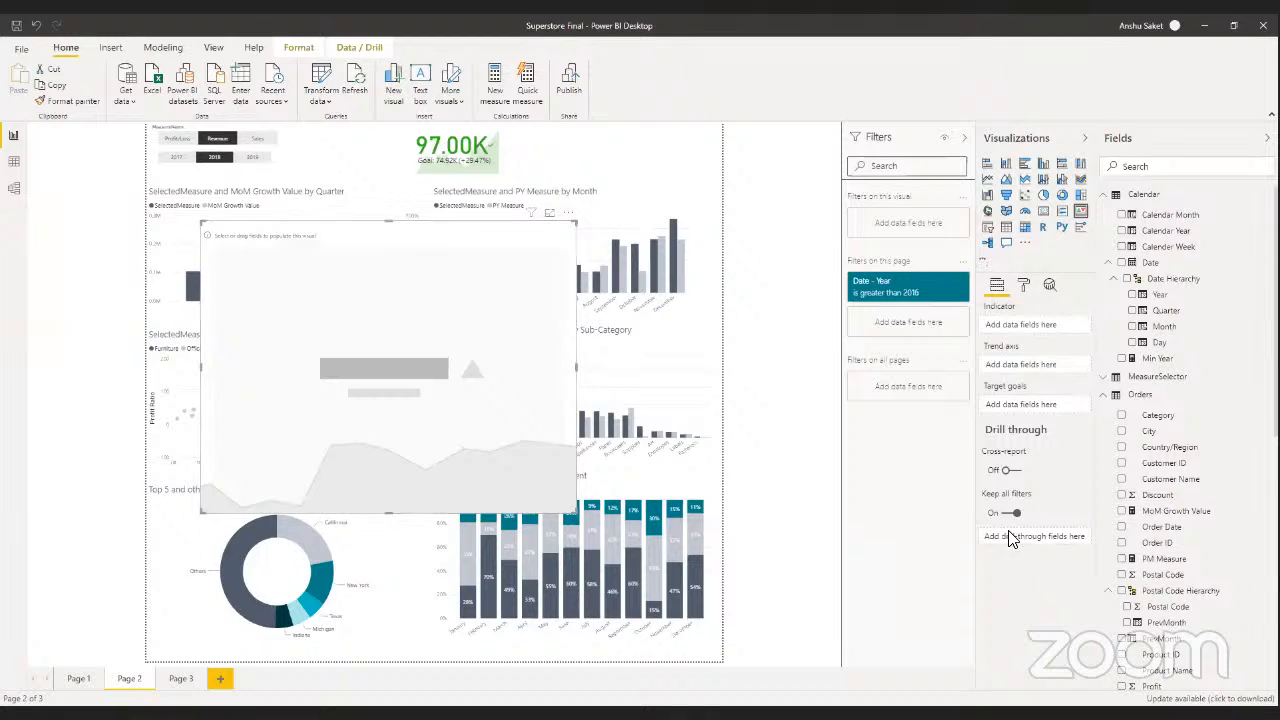
pyautogui.click(1132, 168)
pyautogui.write('sal')
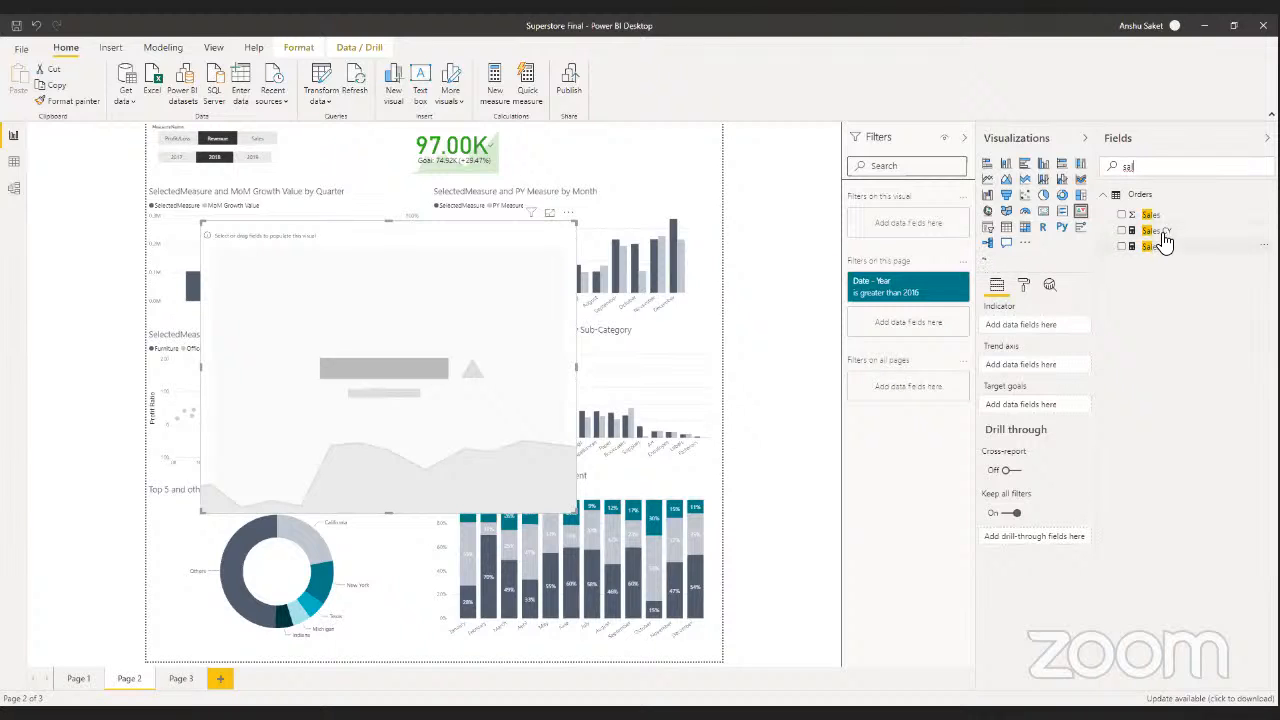
pyautogui.moveTo(1160, 245); pyautogui.dragTo(1013, 413)
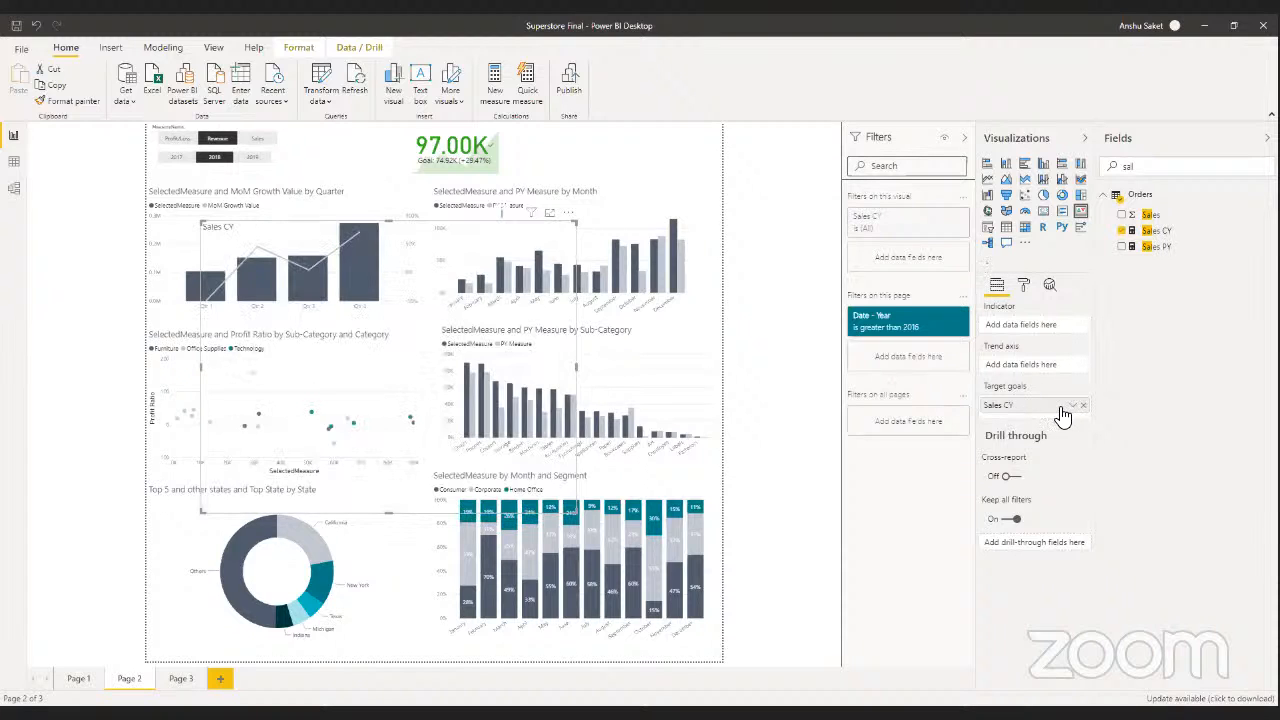
# - Convert the enlarged KPI to a stacked column chart with Month from the Calendar Date Hierarchy on its axis
pyautogui.click(1005, 167)
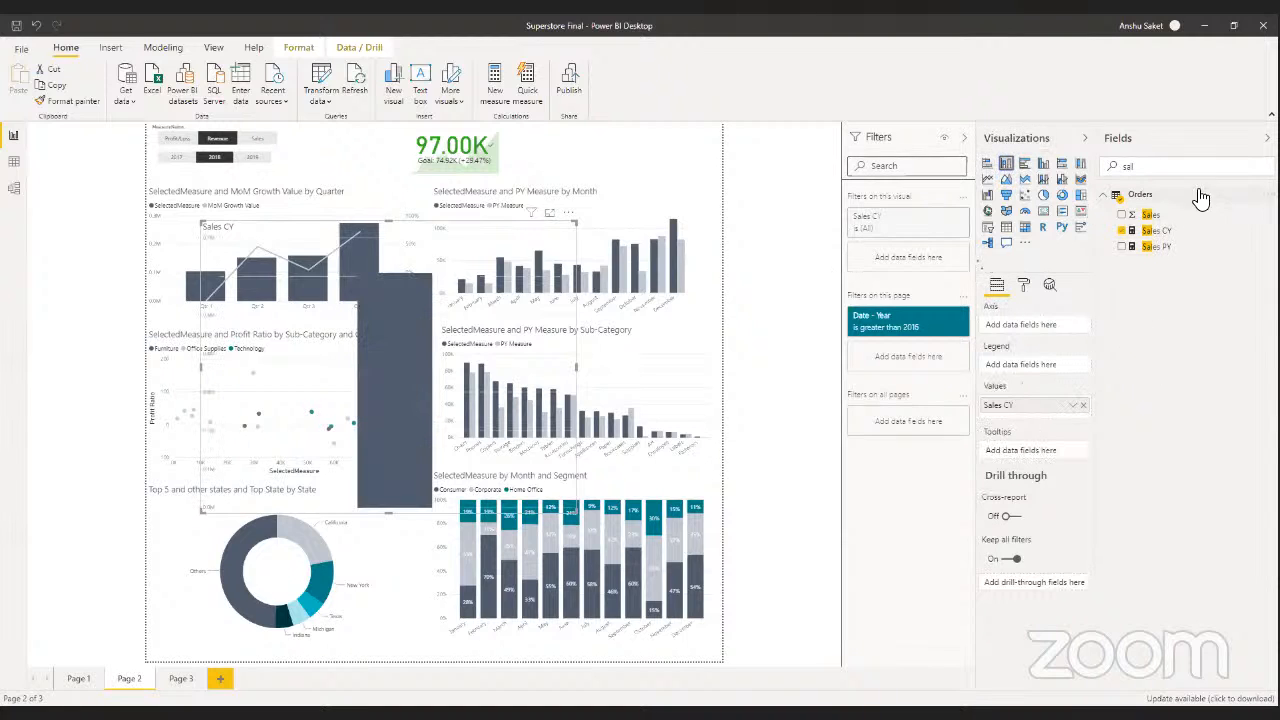
pyautogui.doubleClick(1160, 166)
pyautogui.write('mon')
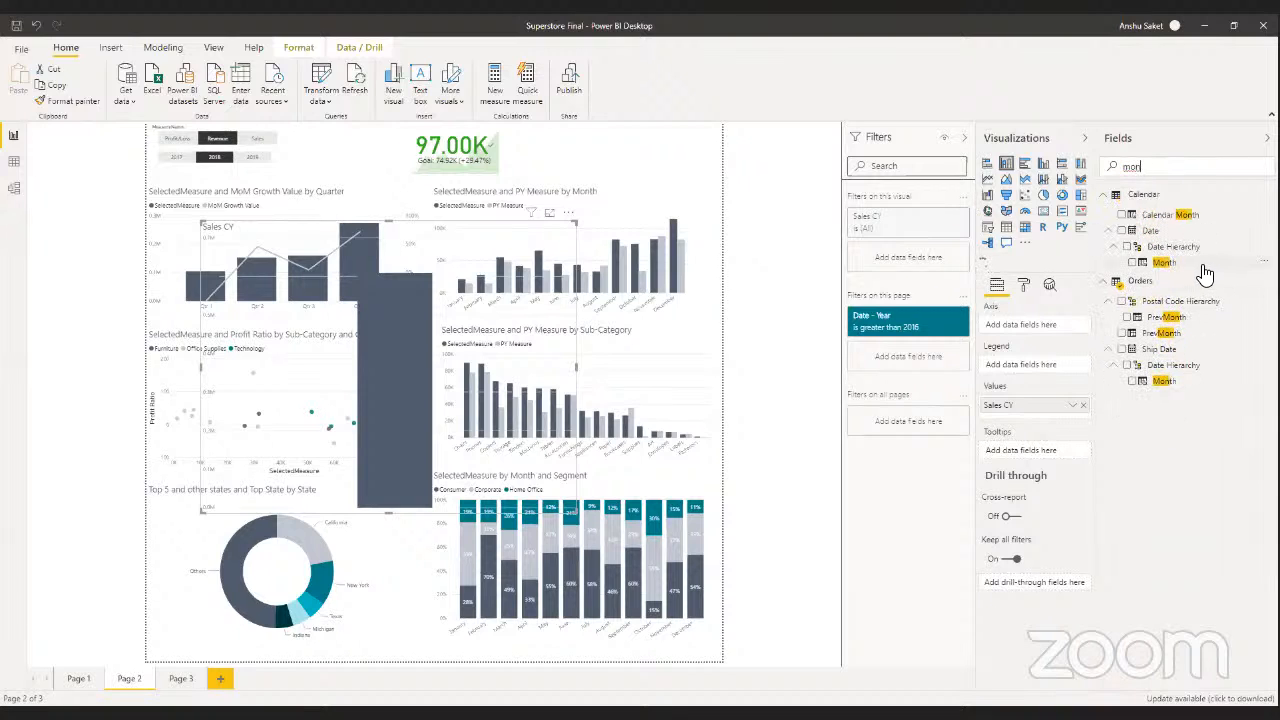
pyautogui.moveTo(1200, 265); pyautogui.dragTo(1007, 334)
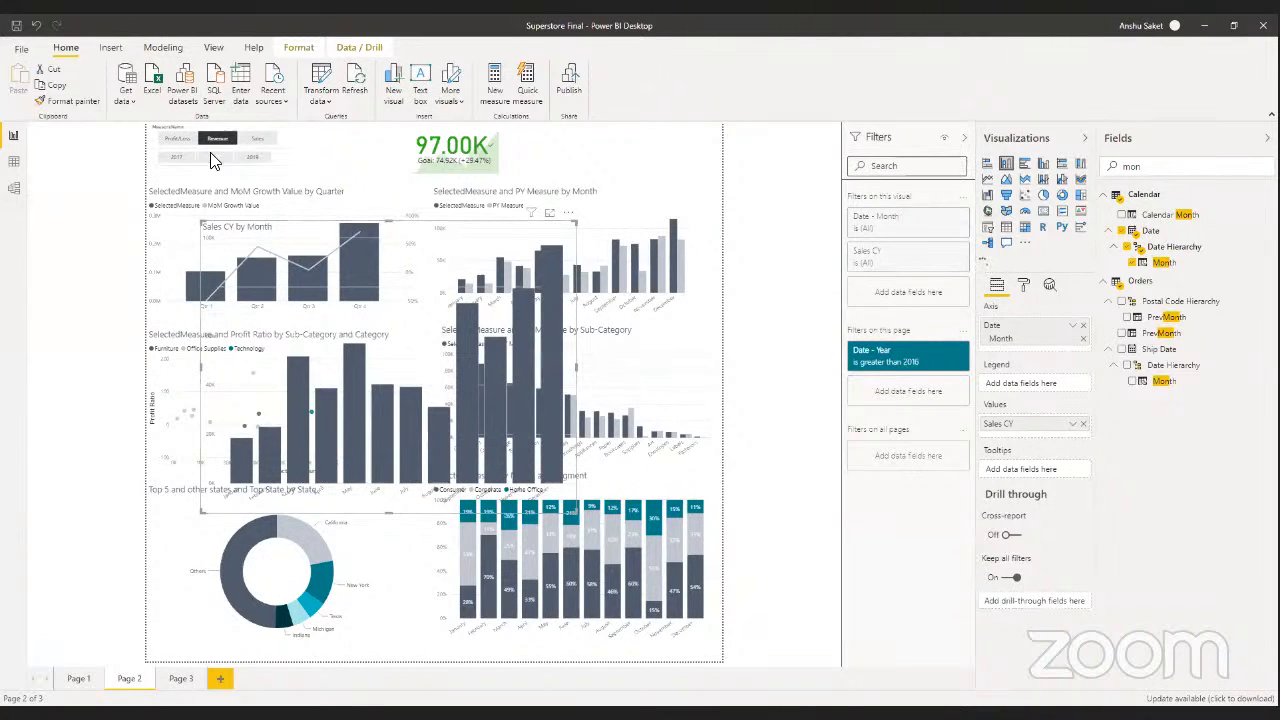
# - Set the MeasureName slicer to Profit/Loss, and remove the overlapping Sales CY by Month column chart from the page
pyautogui.click(185, 143)
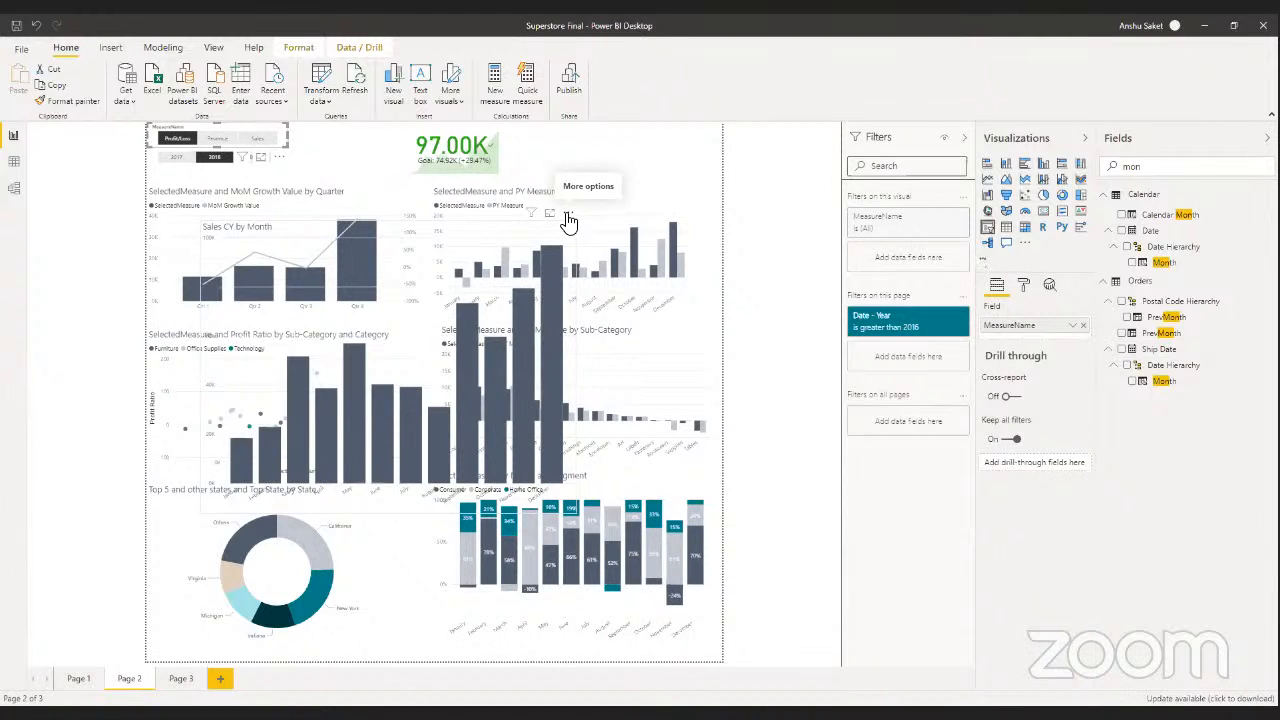
pyautogui.click(567, 220)
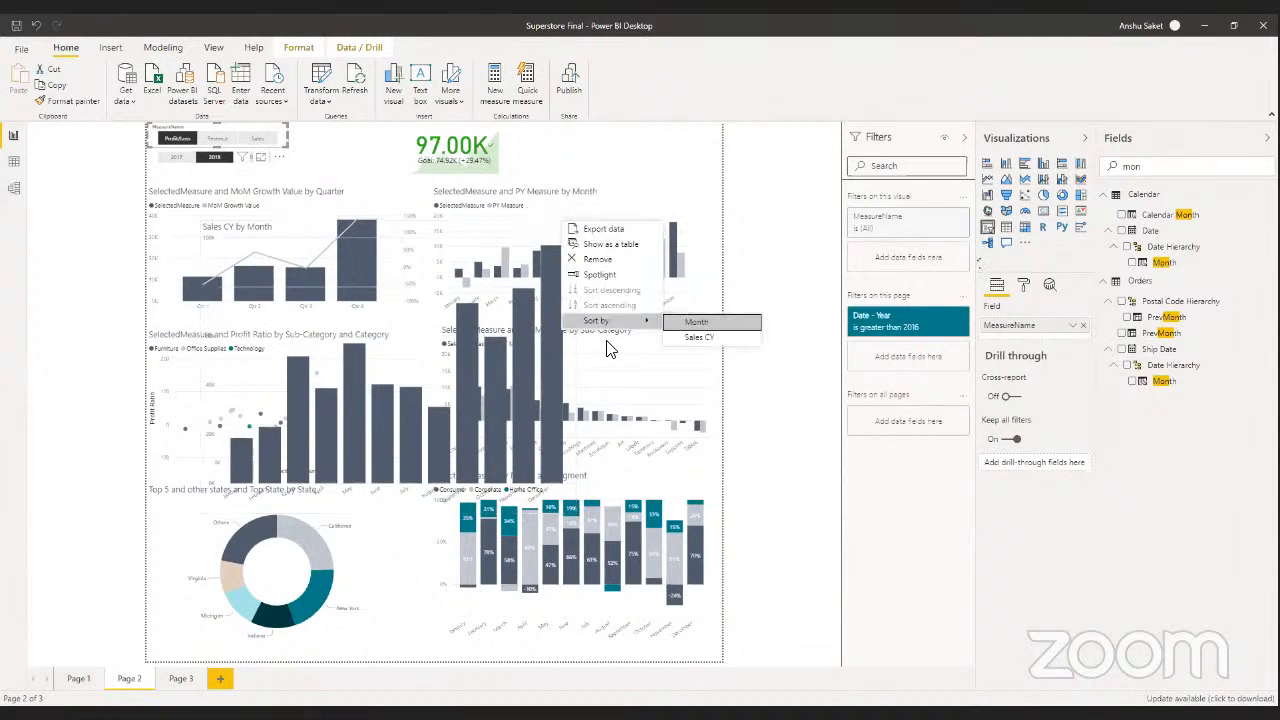
pyautogui.click(597, 264)
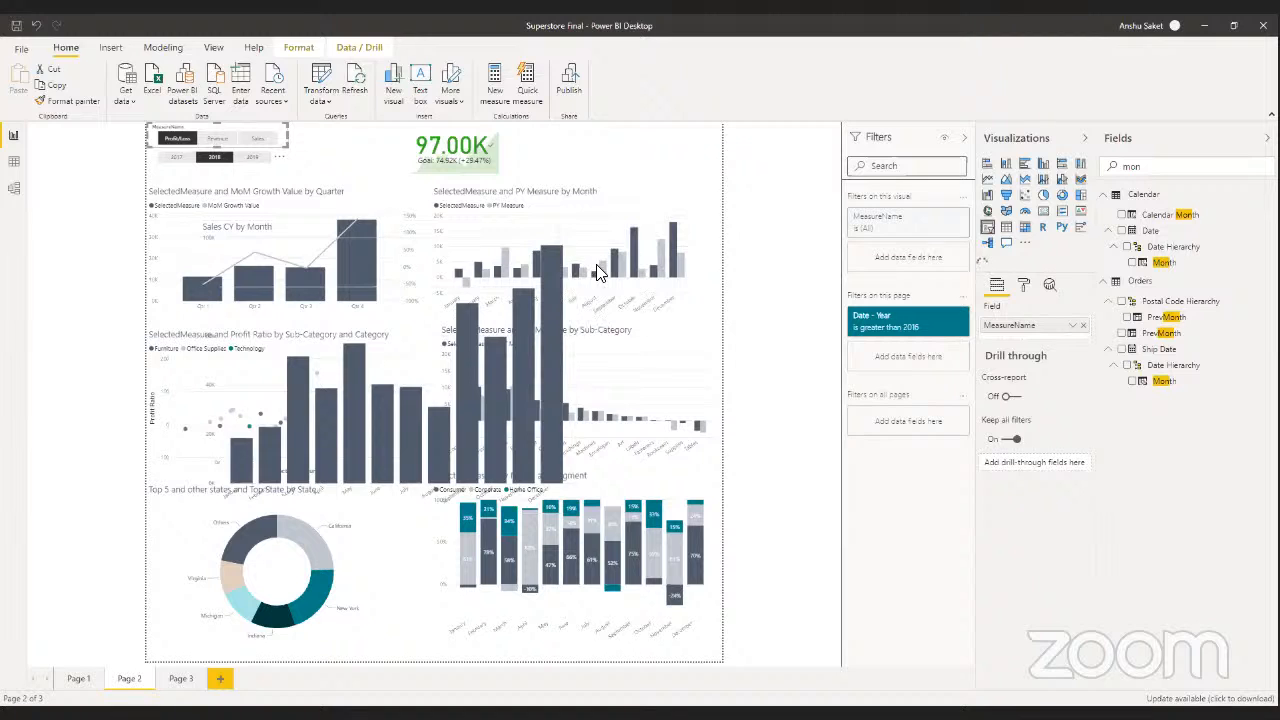
# - Move the remaining Sales KPI closer to the MeasureName and year slicers at the head of the report page
pyautogui.moveTo(436, 150); pyautogui.dragTo(407, 151)
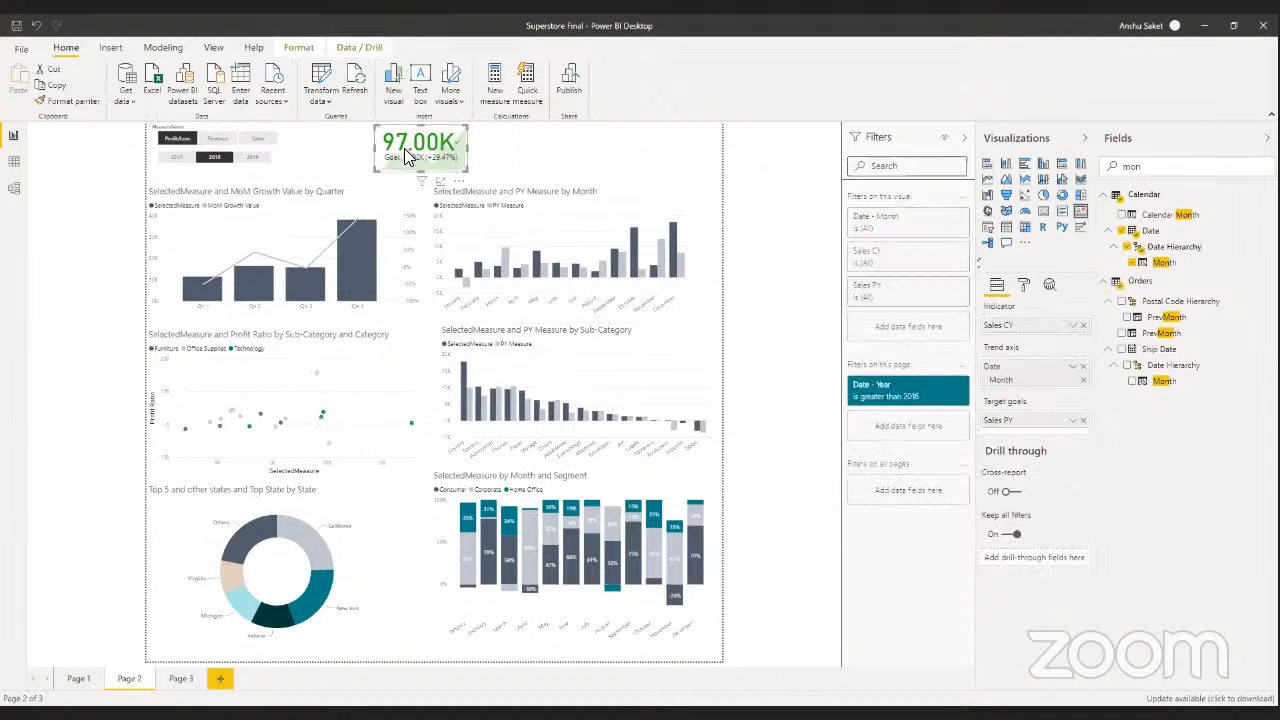
pyautogui.click(517, 152)
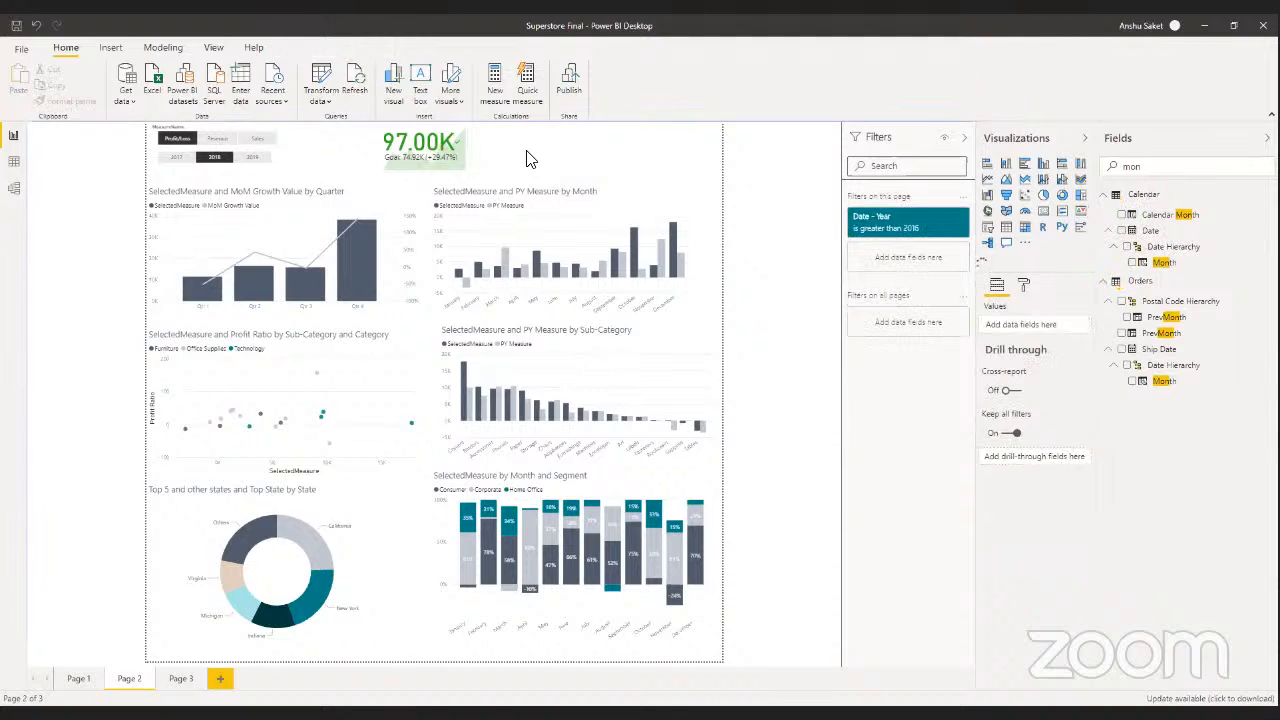
pyautogui.click(416, 150)
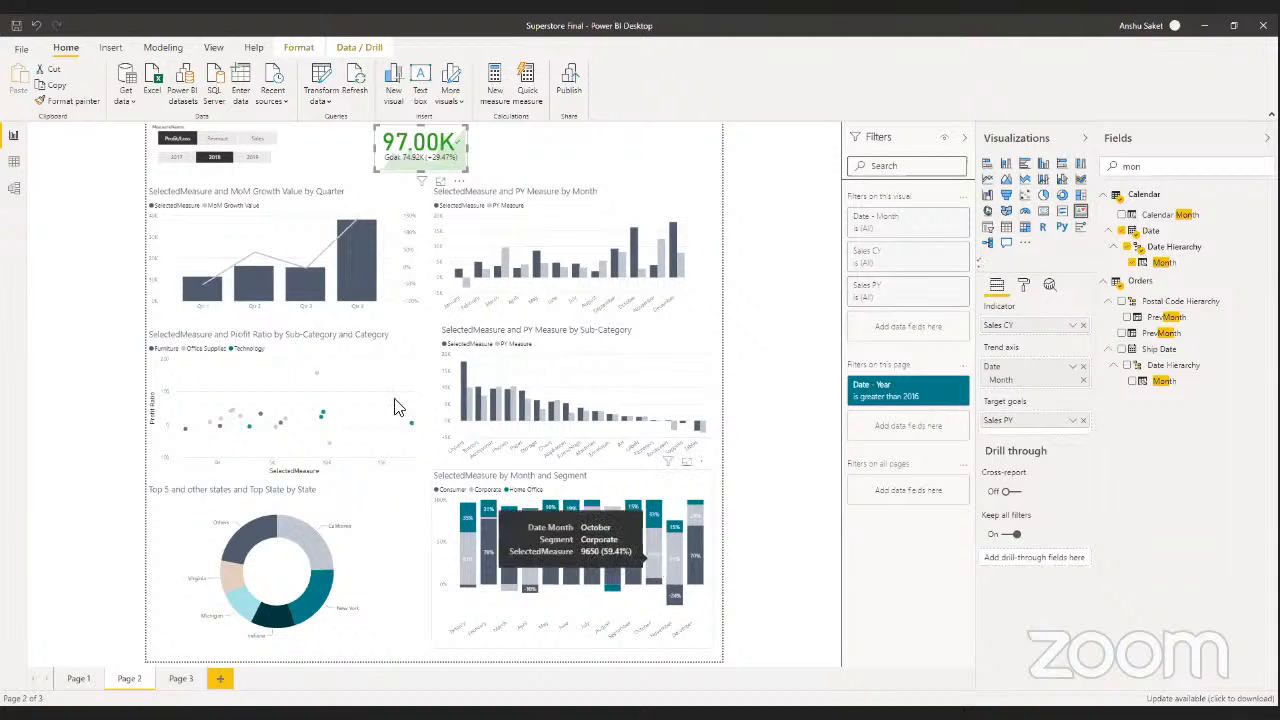
# - Check the page with the MeasureName slicer on Revenue, and switch the slicer to Sales
pyautogui.click(211, 146)
pyautogui.click(258, 142)
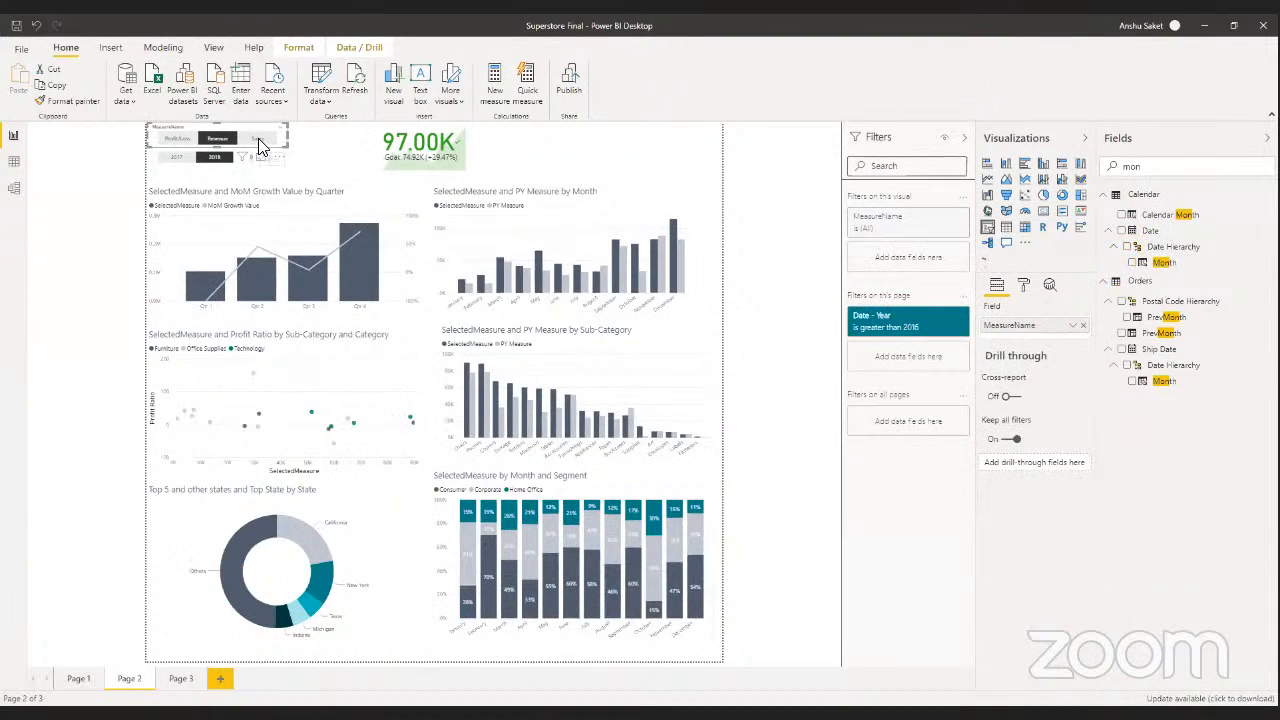
pyautogui.click(809, 343)
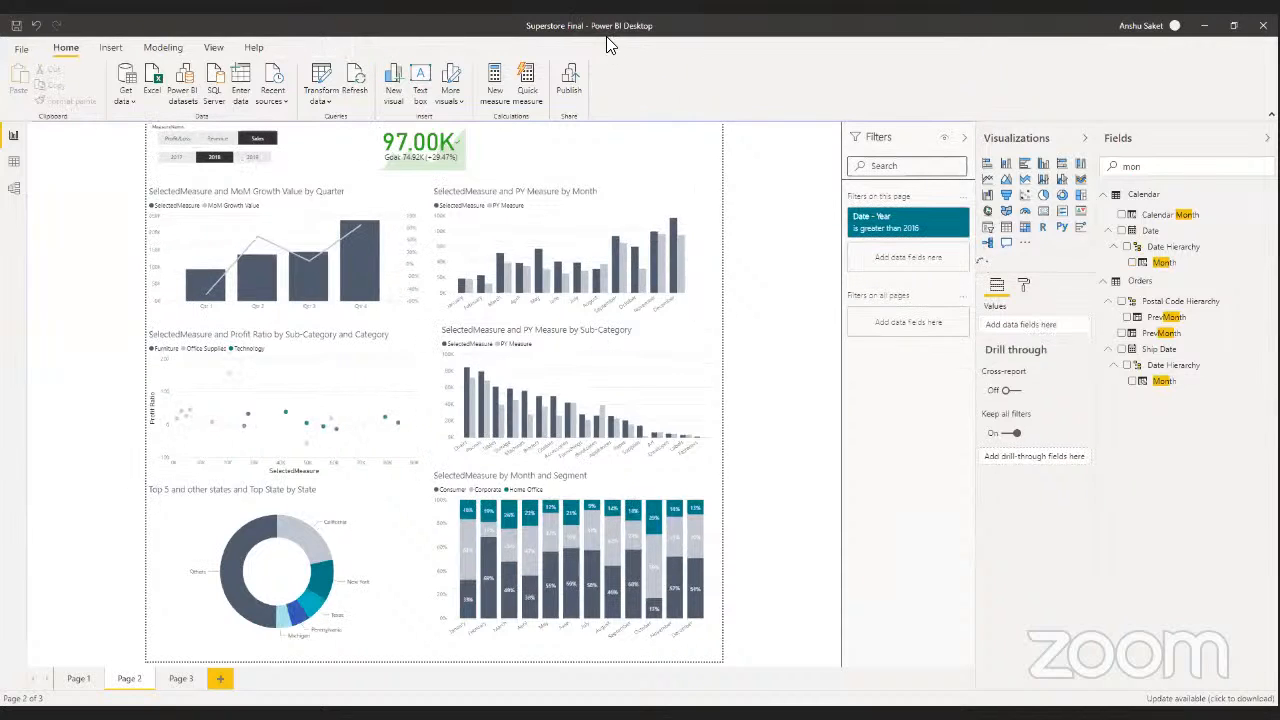